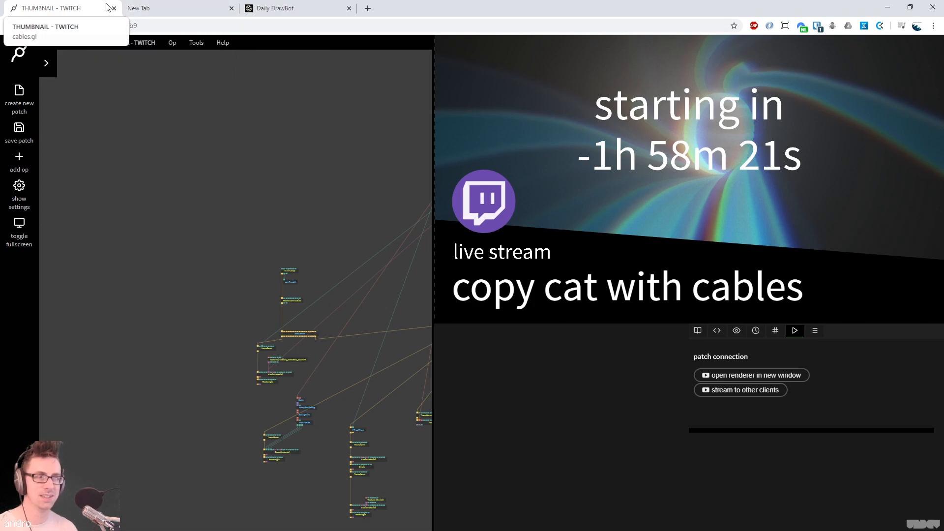
# Load cables.gl in the empty browser tab and close the THUMBNAIL - TWITCH patch
pyautogui.click(172, 9)
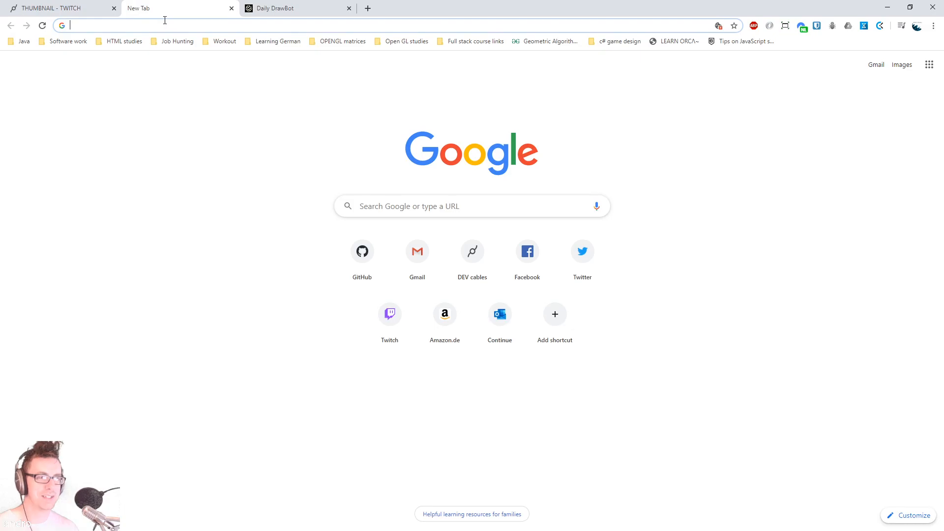
pyautogui.write('cables.gl')
pyautogui.press('Return')
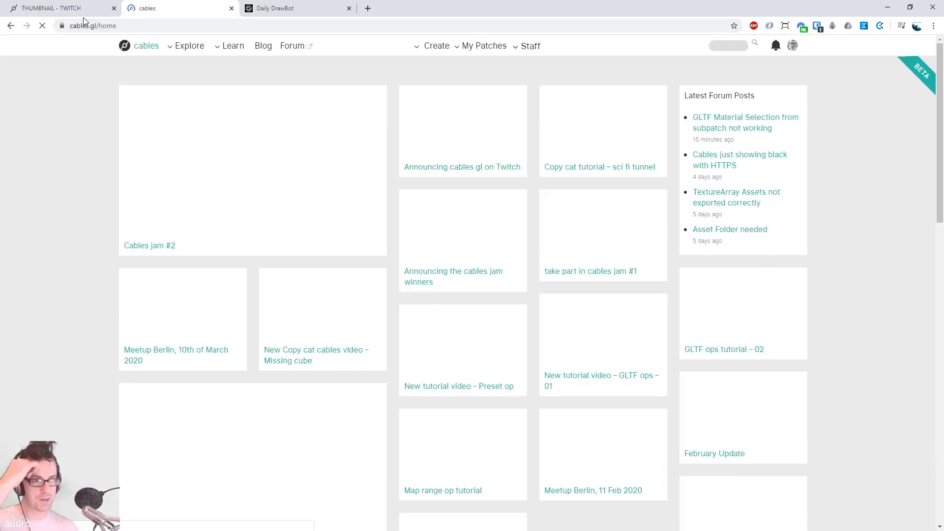
pyautogui.click(83, 12)
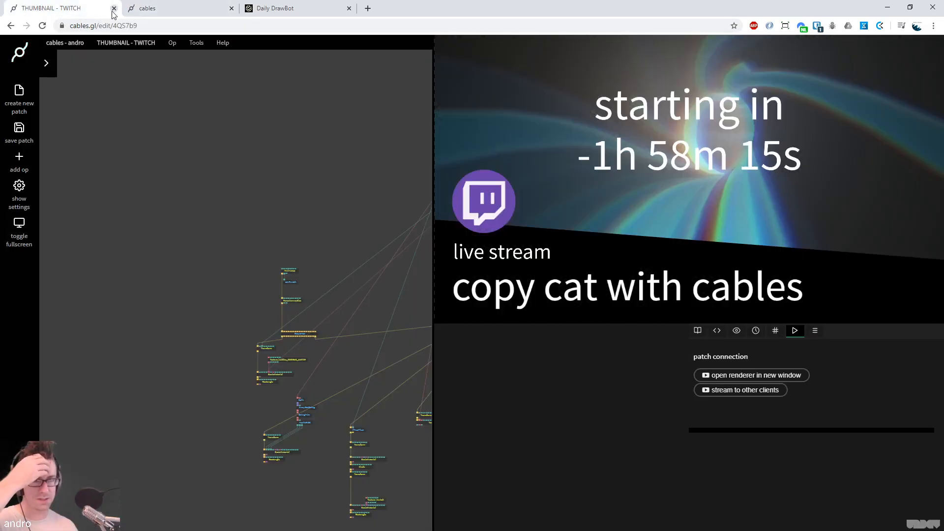
pyautogui.click(114, 10)
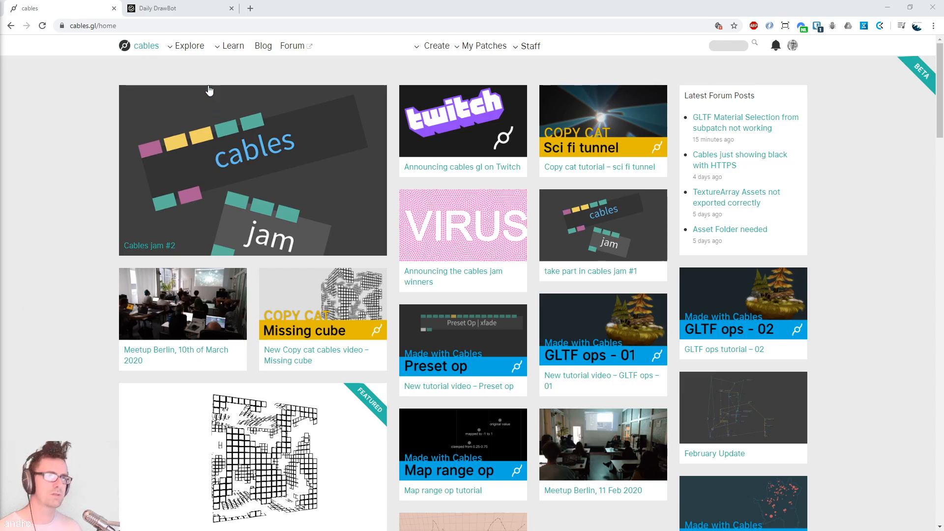
# Dismiss the follow pop-up on the Daily DrawBot blog and browse its oldest animations, from The Wave up to Square kaleidoscope
pyautogui.click(172, 10)
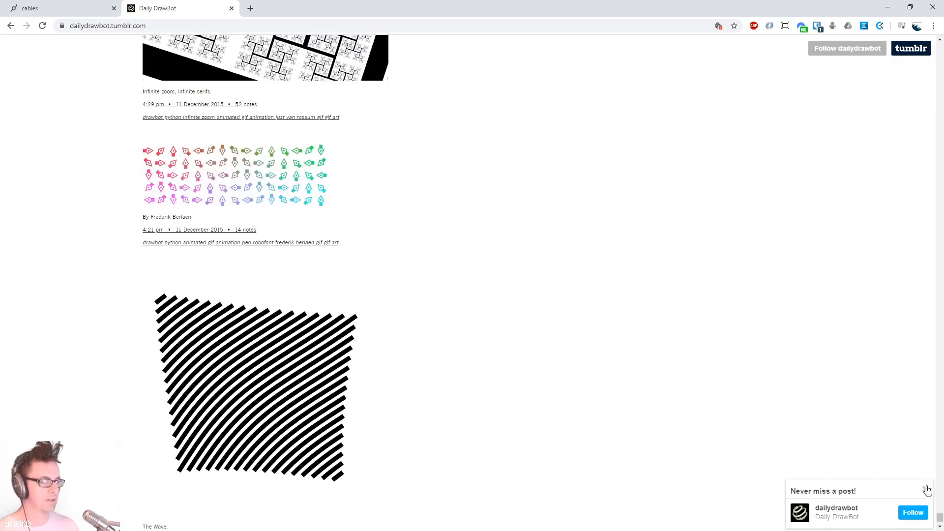
pyautogui.click(928, 490)
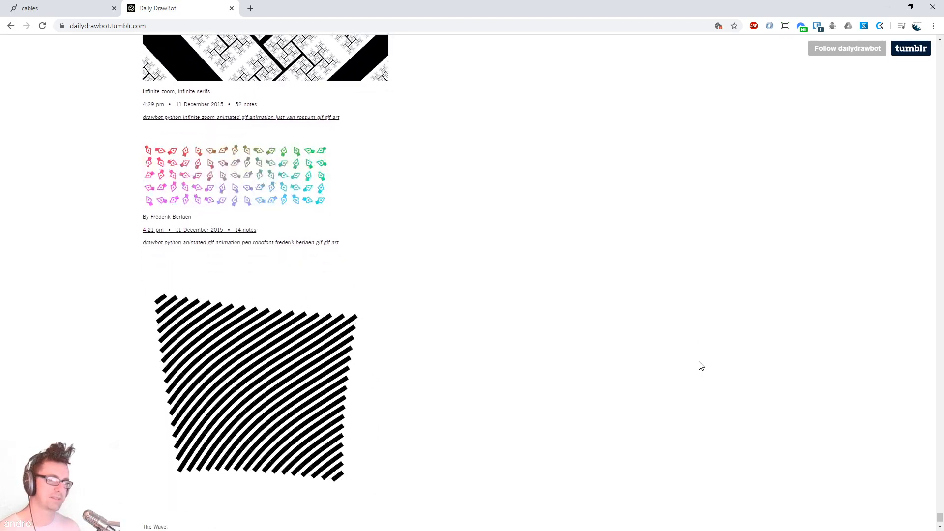
pyautogui.scroll(5, 701, 366)
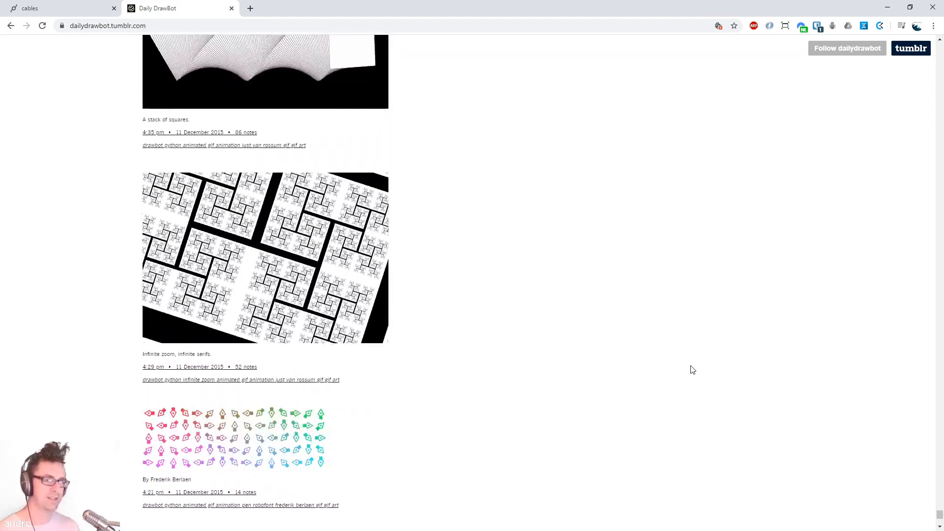
pyautogui.scroll(6, 692, 370)
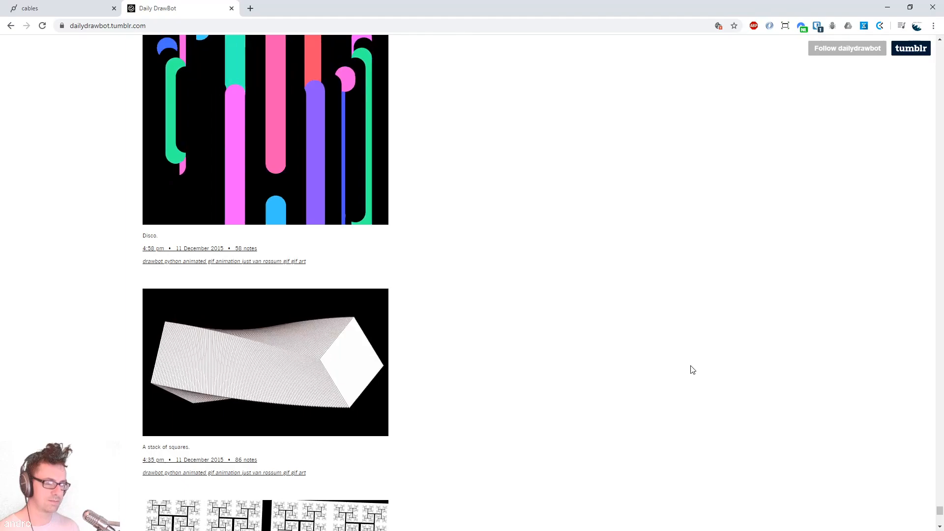
pyautogui.scroll(1, 691, 370)
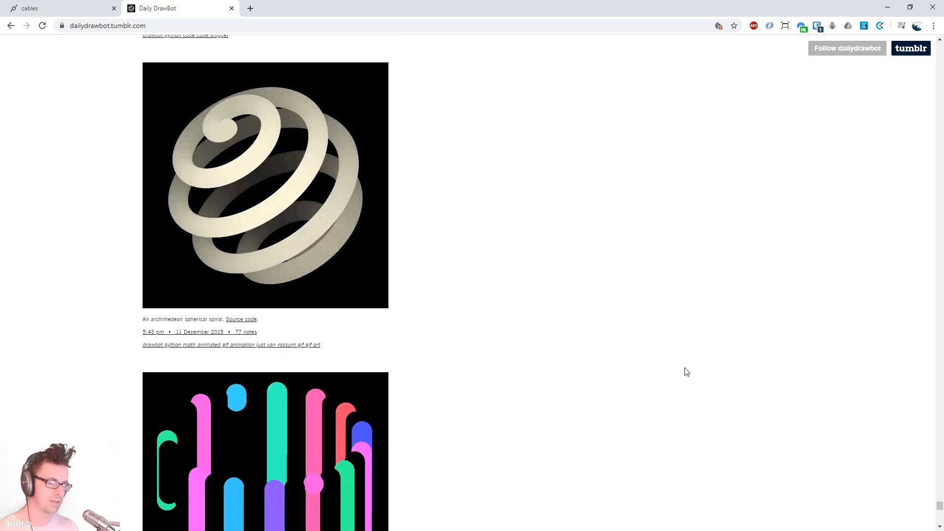
pyautogui.scroll(4, 687, 372)
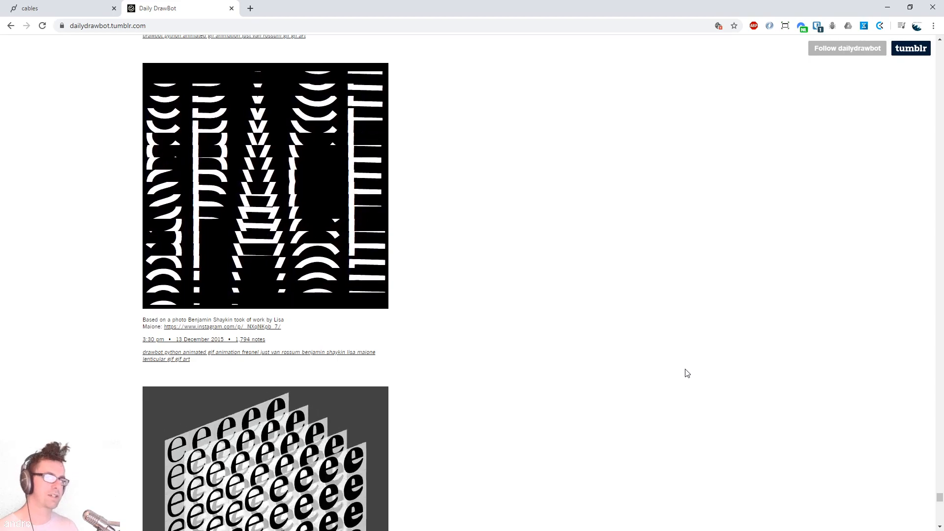
pyautogui.scroll(8, 687, 374)
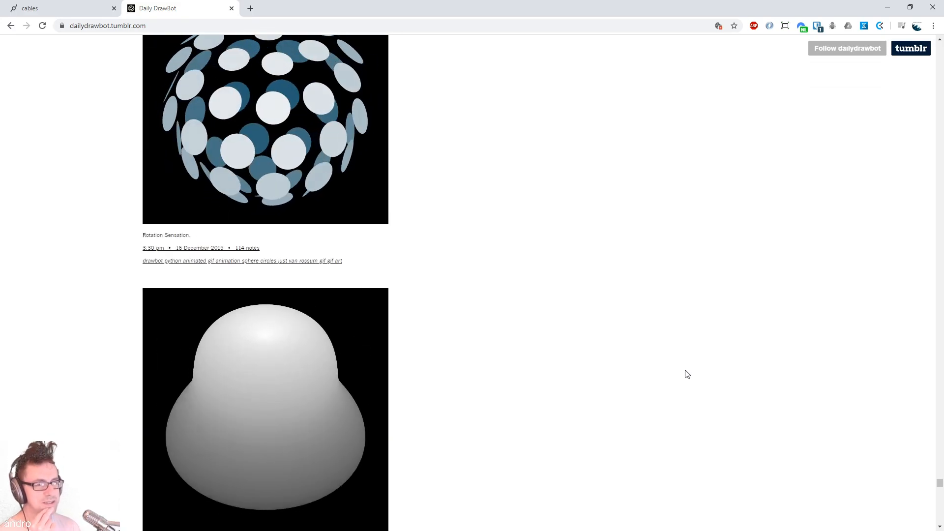
pyautogui.scroll(4, 687, 374)
pyautogui.scroll(3, 686, 376)
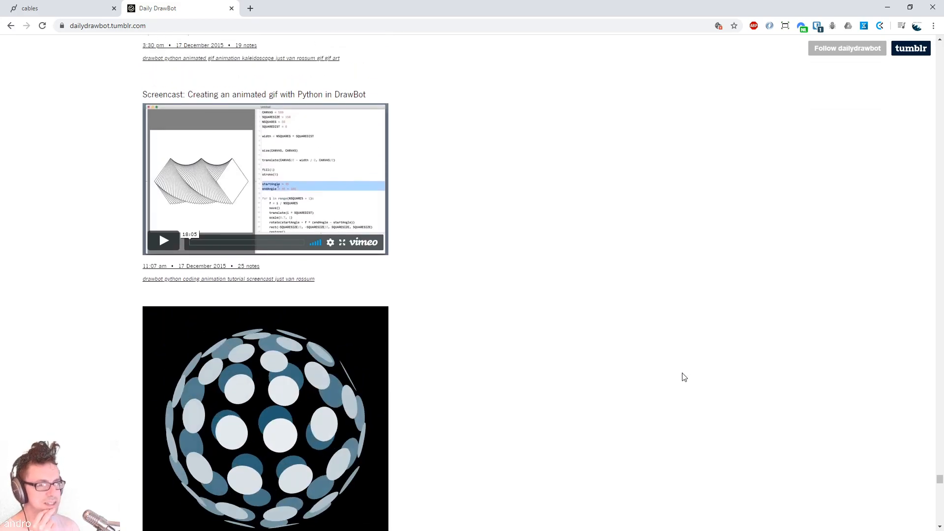
pyautogui.scroll(2, 684, 377)
pyautogui.scroll(2, 685, 377)
pyautogui.scroll(4, 685, 376)
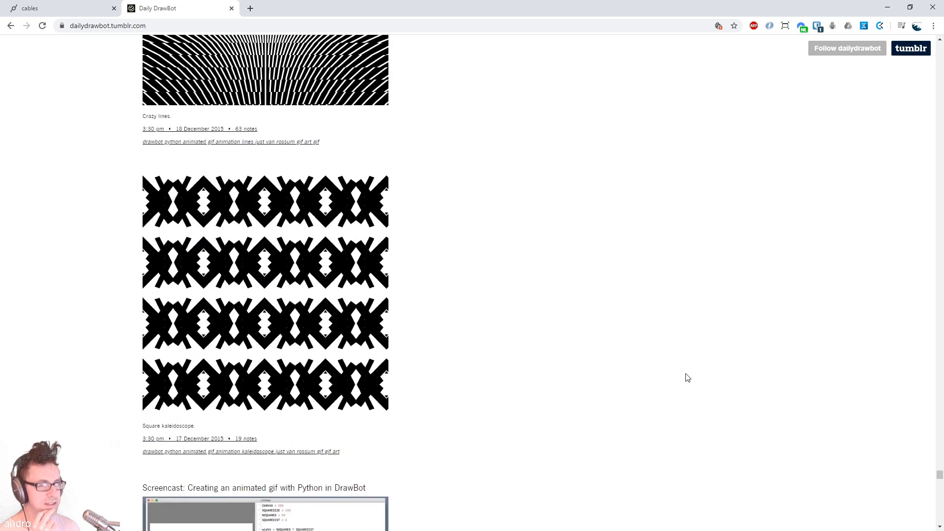
# Examine the late December 2015 Daily DrawBot animations, from Square kaleidoscope up to the Happy New Year post, for one to recreate
pyautogui.scroll(-4, 686, 377)
pyautogui.scroll(-2, 687, 377)
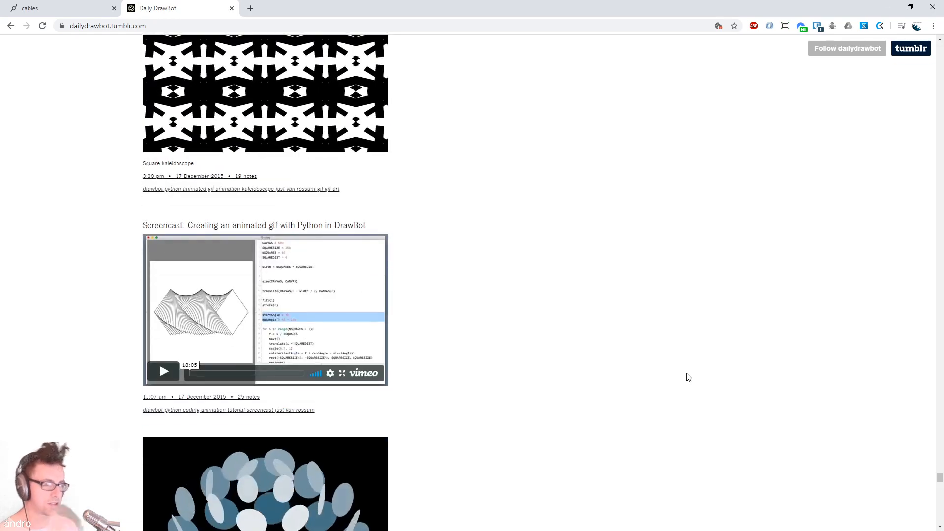
pyautogui.scroll(6, 689, 377)
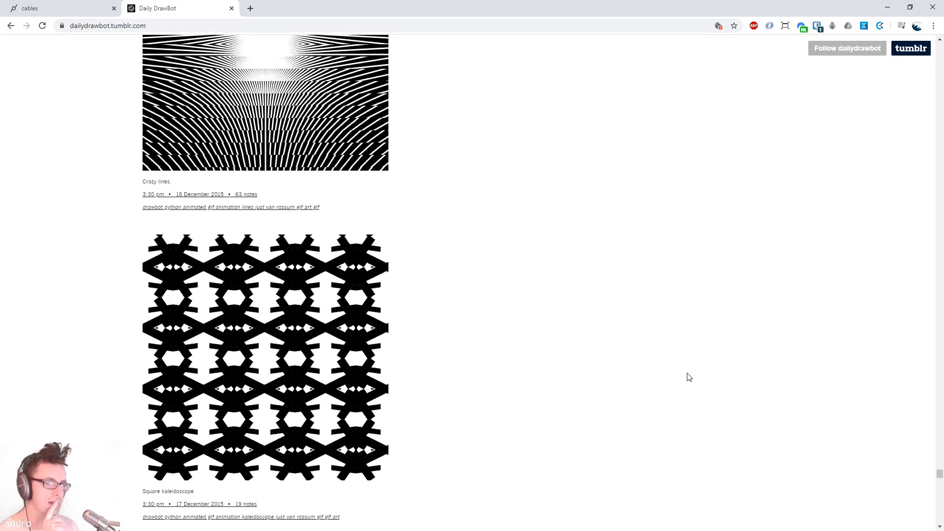
pyautogui.scroll(5, 689, 377)
pyautogui.scroll(6, 688, 377)
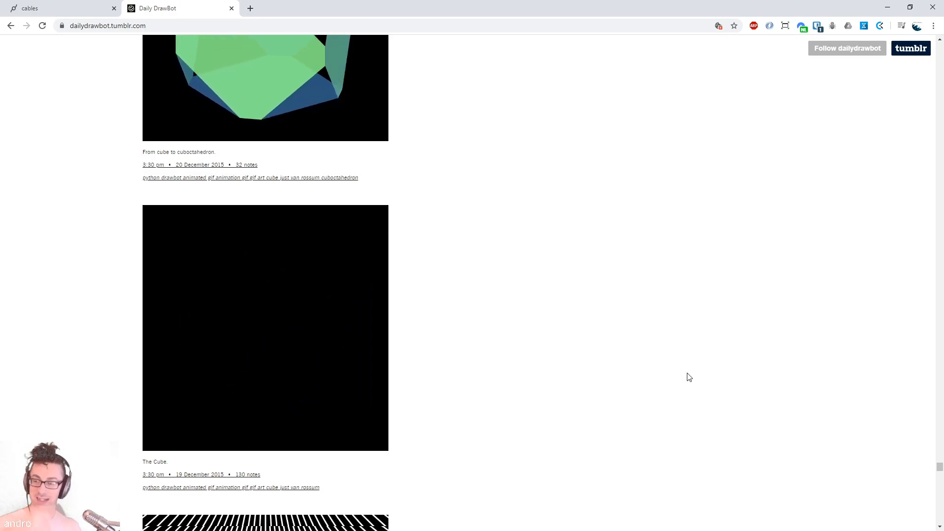
pyautogui.scroll(5, 688, 378)
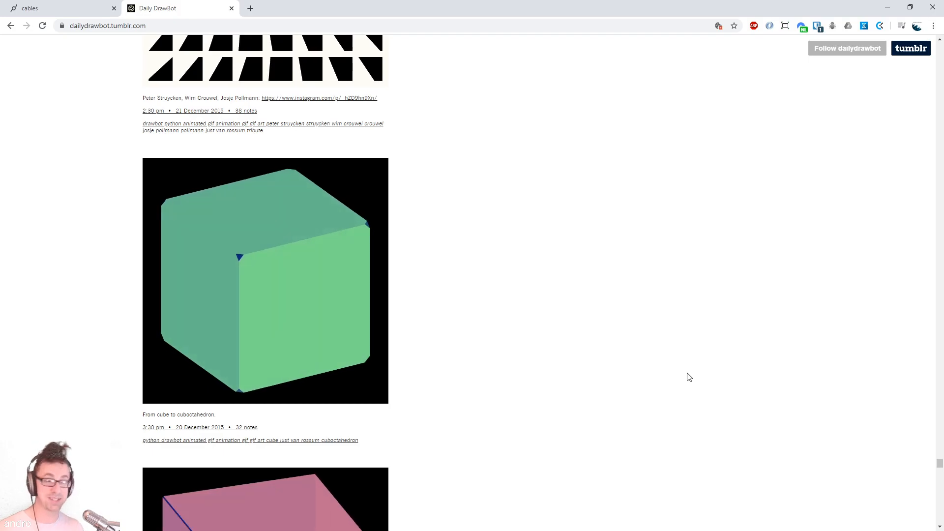
pyautogui.scroll(10, 626, 388)
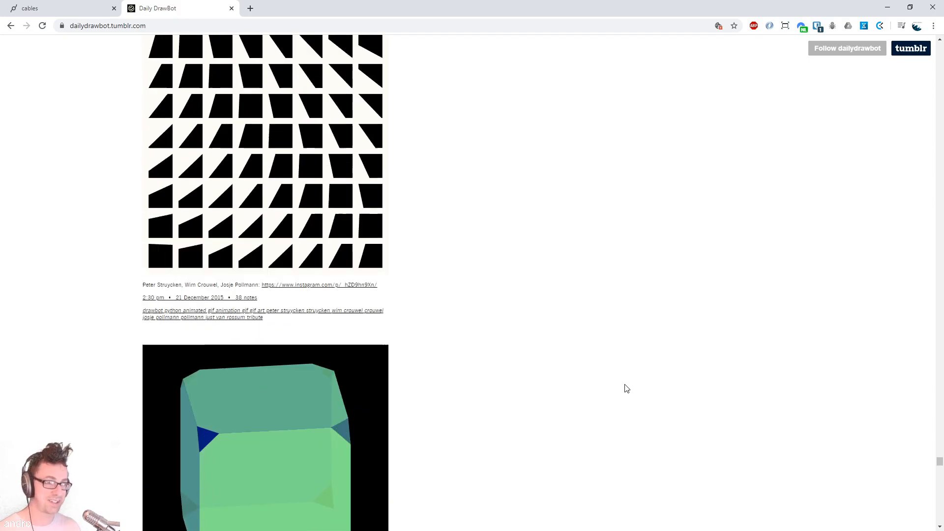
pyautogui.scroll(7, 627, 389)
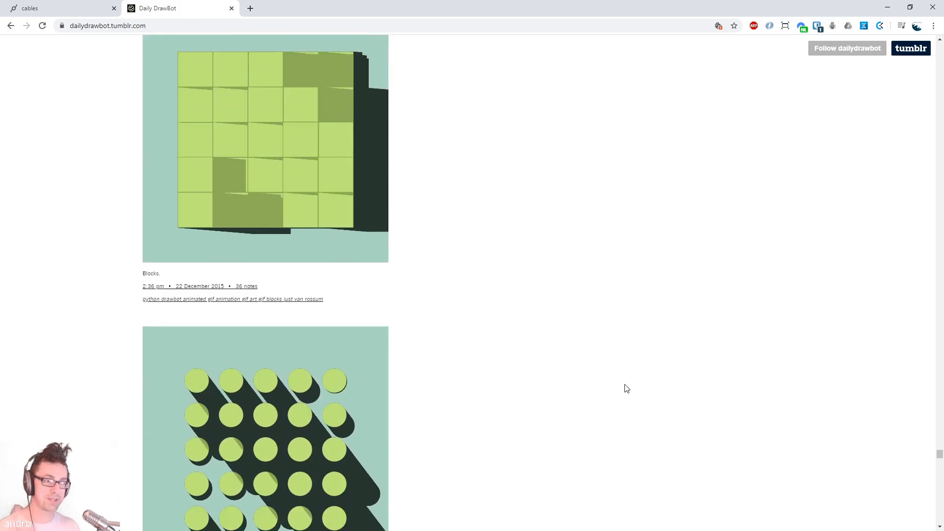
pyautogui.scroll(-4, 627, 399)
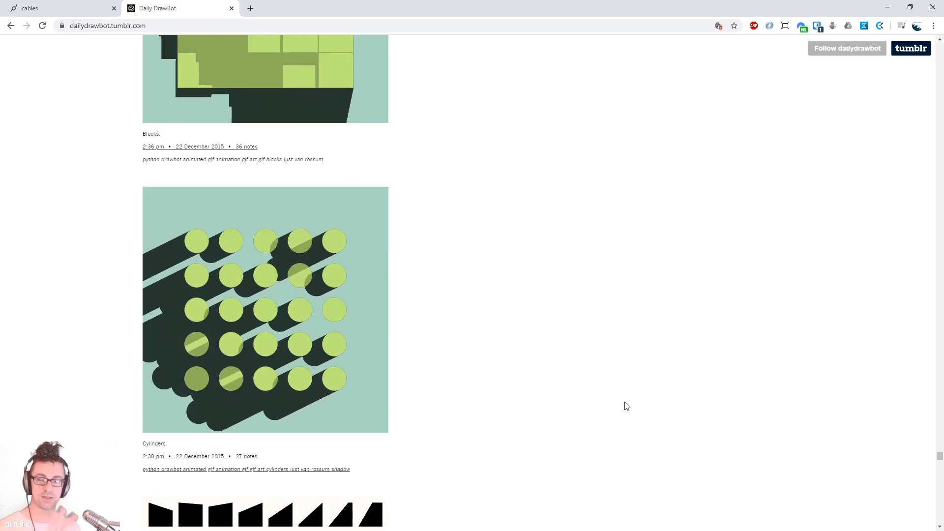
pyautogui.scroll(5, 626, 406)
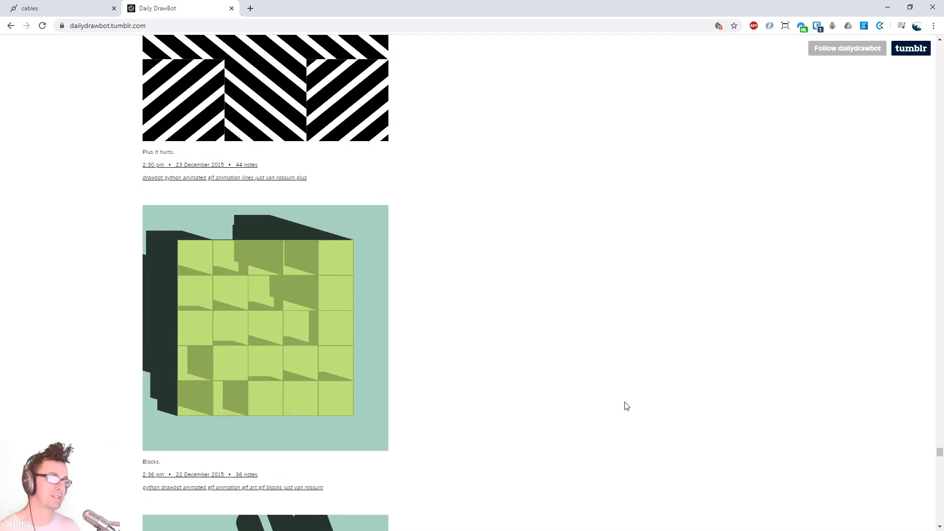
pyautogui.scroll(1, 621, 408)
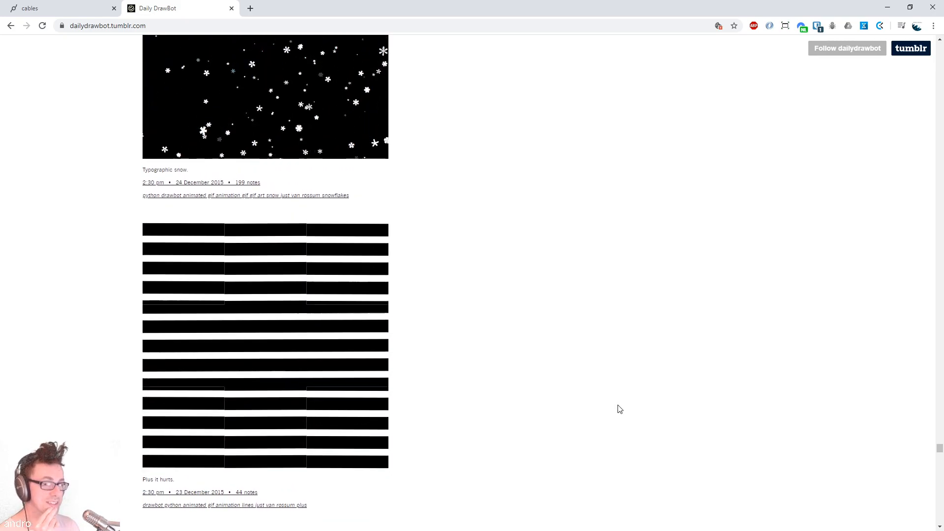
pyautogui.scroll(4, 620, 409)
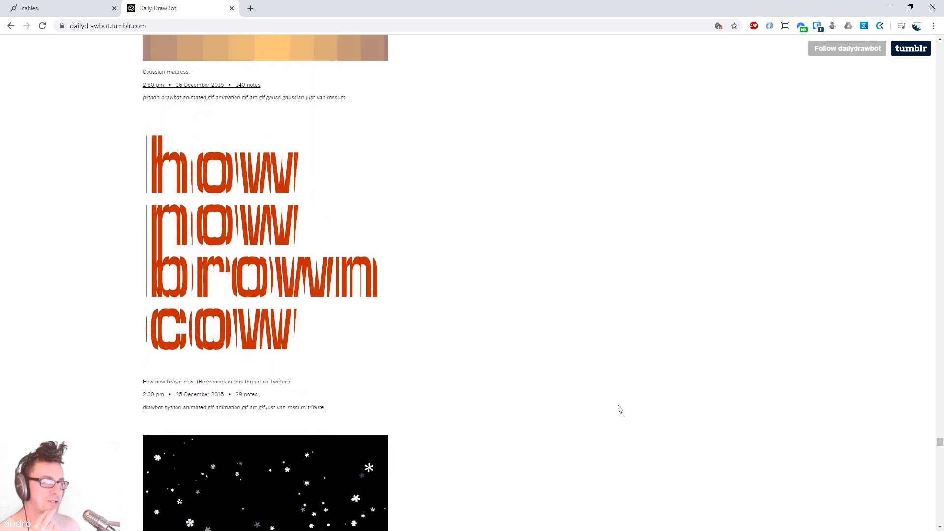
pyautogui.scroll(7, 620, 409)
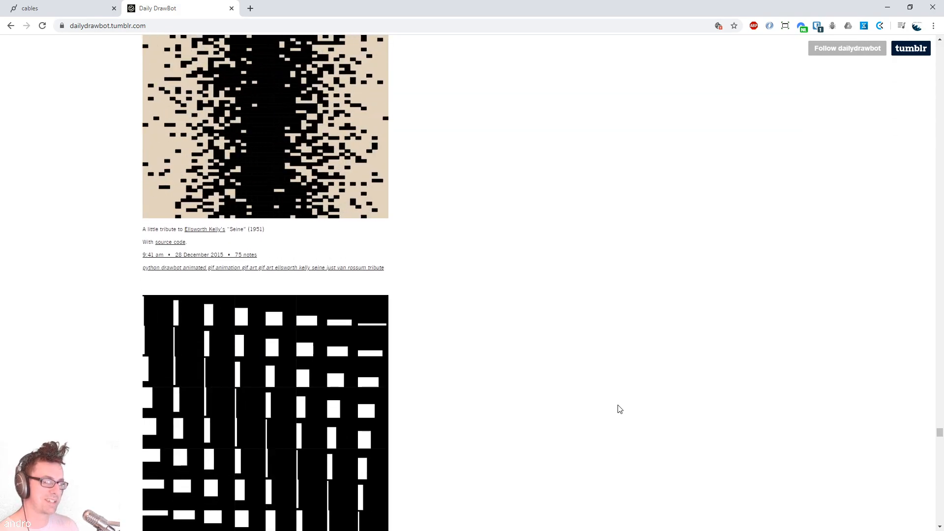
pyautogui.scroll(6, 620, 409)
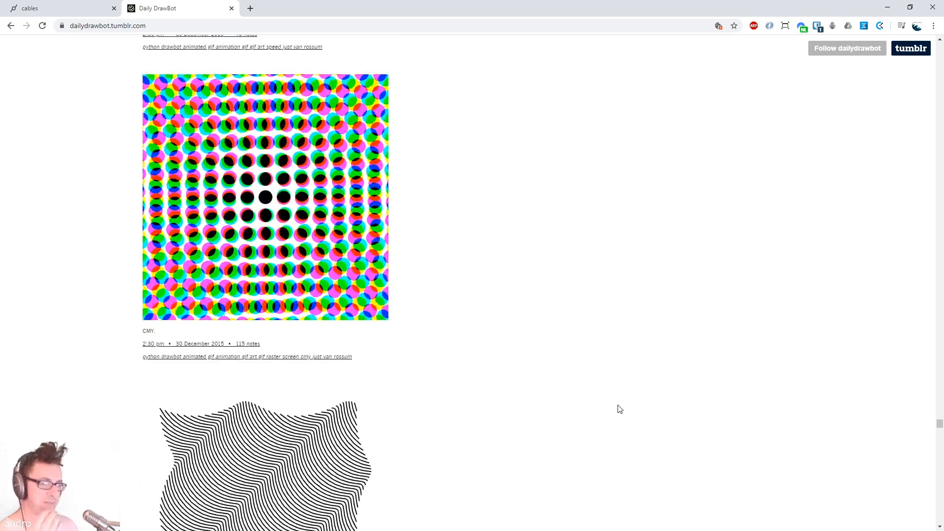
pyautogui.scroll(7, 620, 410)
pyautogui.scroll(8, 620, 409)
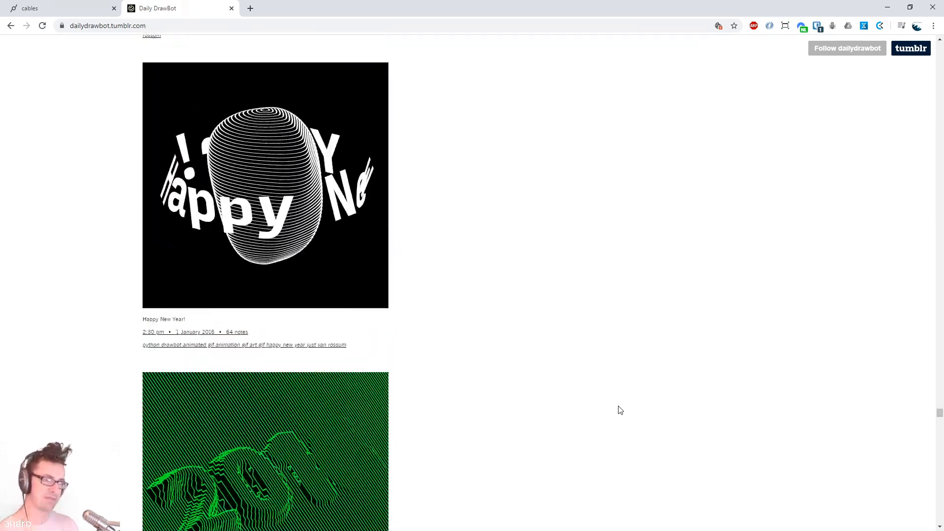
# Examine the January 2016 Daily DrawBot animations, including the rotating cube and the Lens #3 and Lens #4 posts
pyautogui.scroll(5, 620, 410)
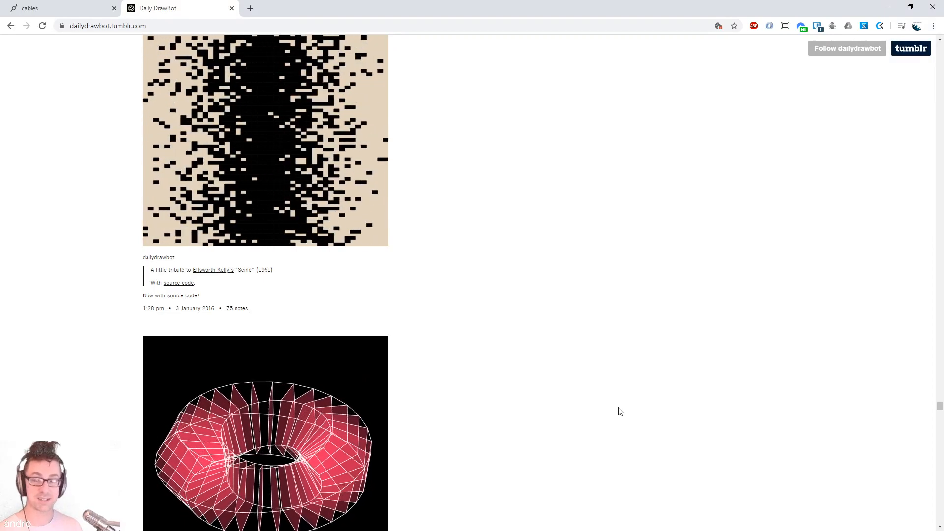
pyautogui.scroll(15, 620, 411)
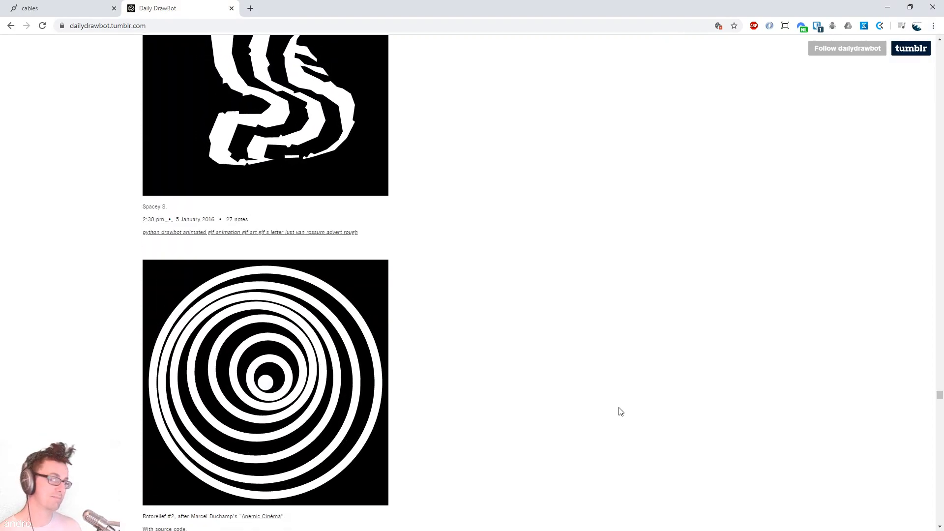
pyautogui.scroll(20, 620, 411)
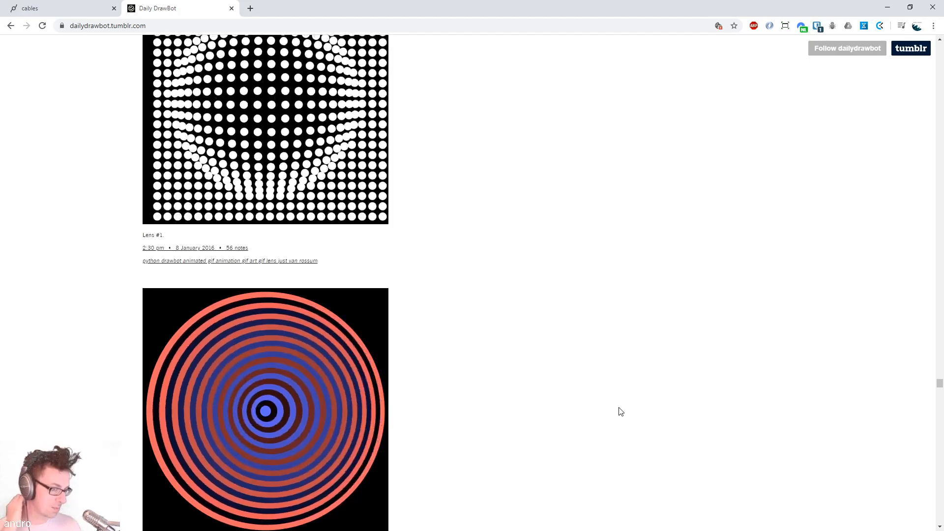
pyautogui.scroll(6, 621, 411)
pyautogui.scroll(6, 620, 411)
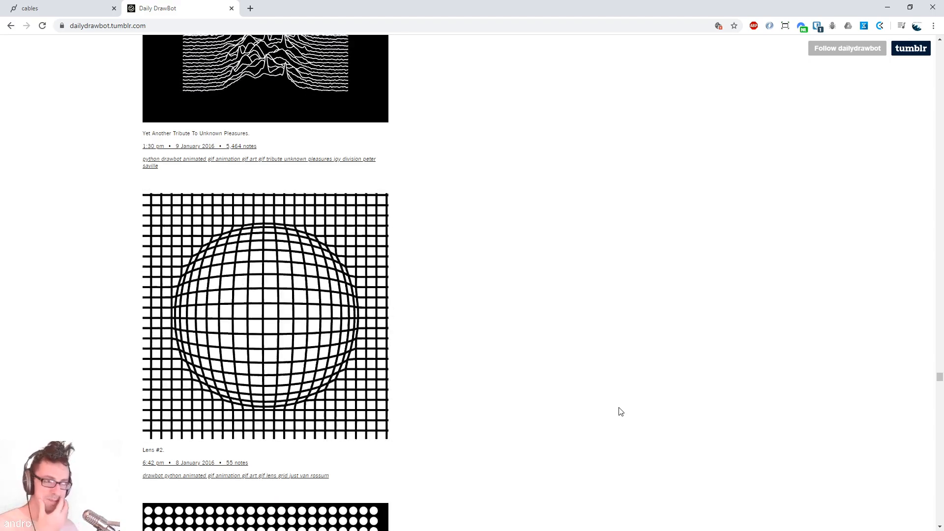
pyautogui.scroll(20, 621, 412)
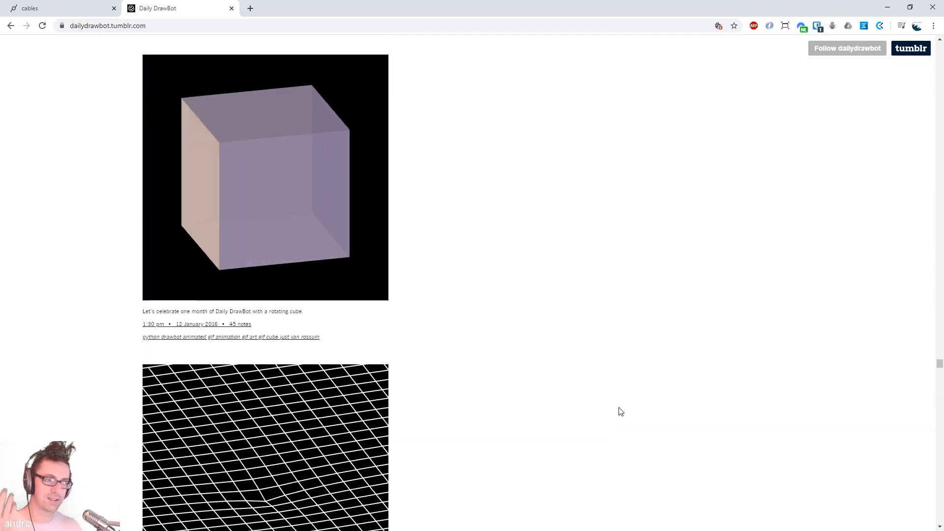
pyautogui.scroll(3, 621, 412)
pyautogui.scroll(20, 620, 411)
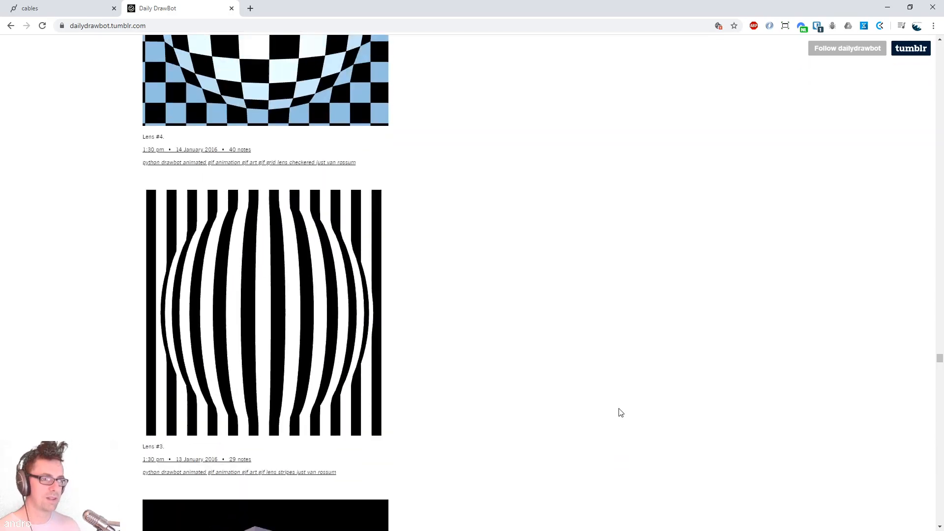
pyautogui.scroll(-7, 621, 413)
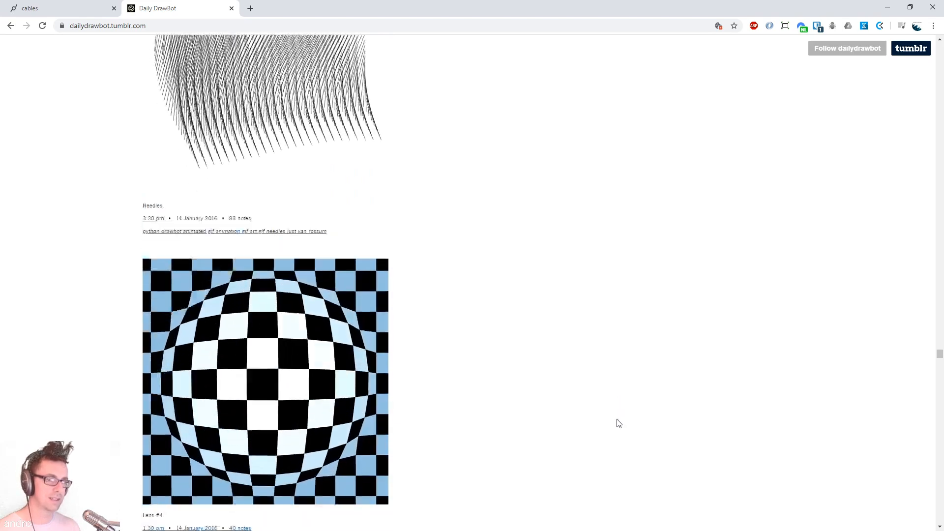
pyautogui.scroll(1, 639, 433)
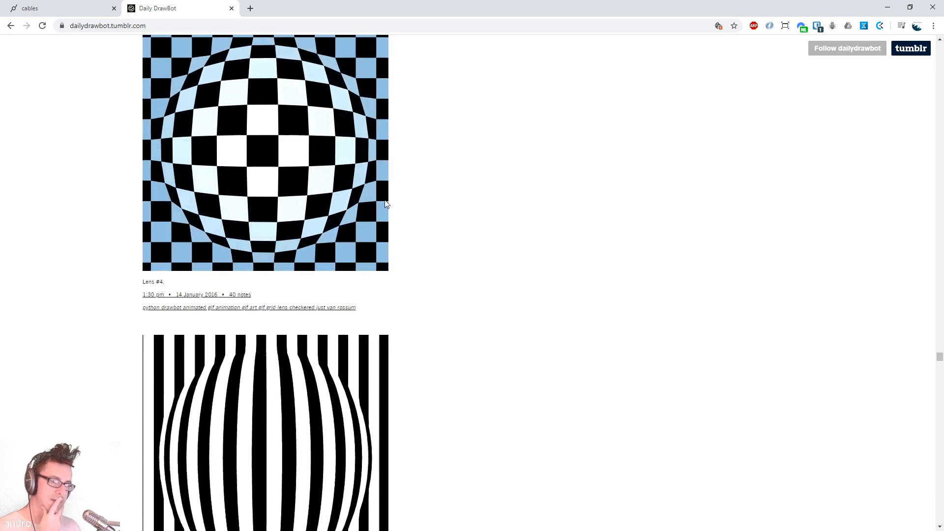
pyautogui.scroll(-9, 534, 249)
pyautogui.scroll(3, 537, 240)
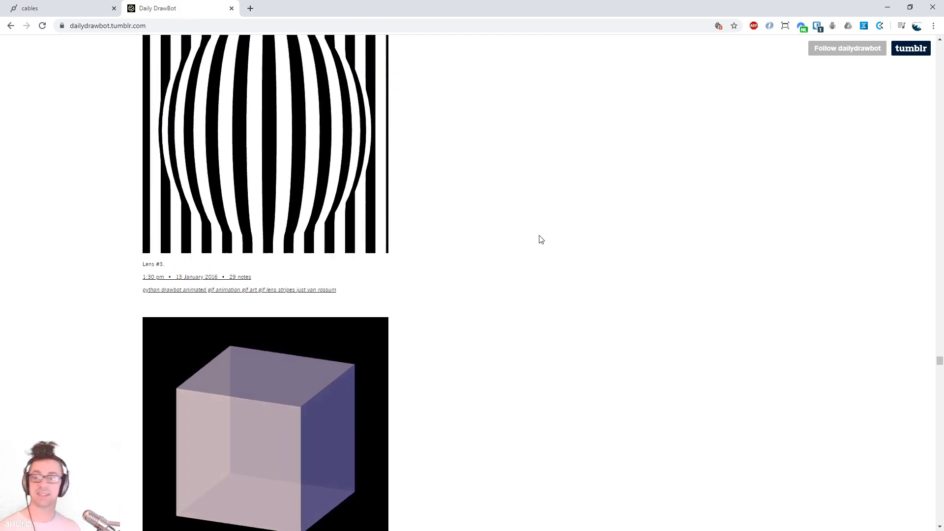
# Examine the mid-January 2016 Daily DrawBot animations, from Lens #3 up past Restless Penrose Triangle to Lissajous #1
pyautogui.scroll(12, 541, 240)
pyautogui.scroll(17, 541, 240)
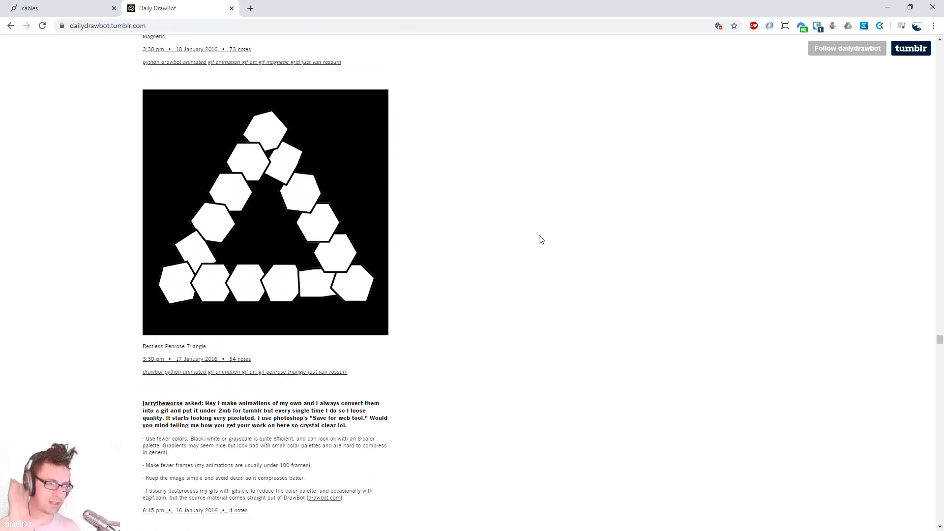
pyautogui.scroll(16, 541, 240)
pyautogui.scroll(14, 541, 240)
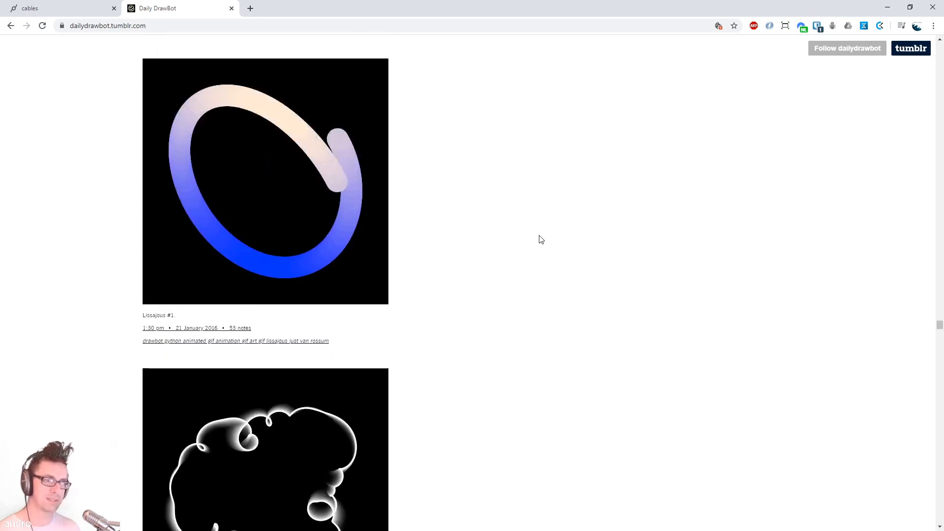
# Return to the 14 January 2016 posts and examine the checkered Lens #4 animation alongside the striped Lens #3
pyautogui.scroll(-20, 550, 241)
pyautogui.scroll(-20, 567, 242)
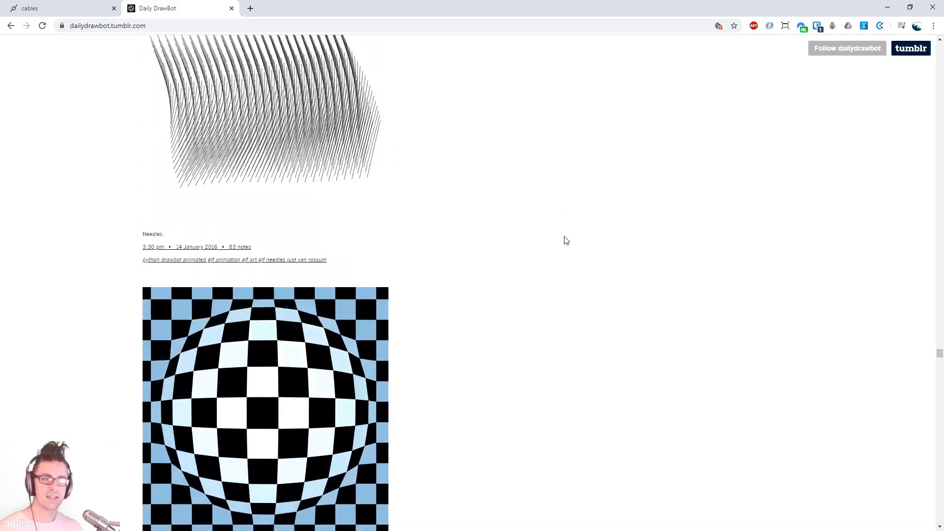
pyautogui.scroll(-13, 566, 240)
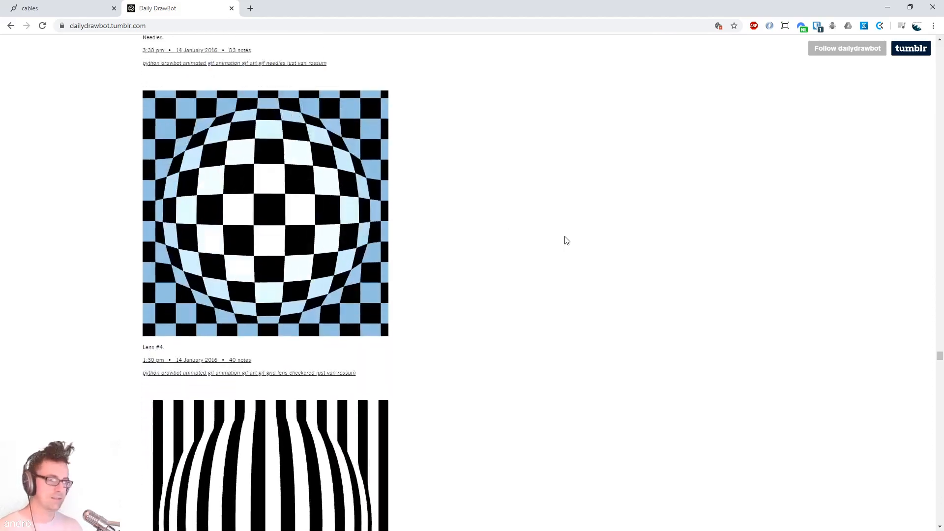
pyautogui.scroll(7, 588, 248)
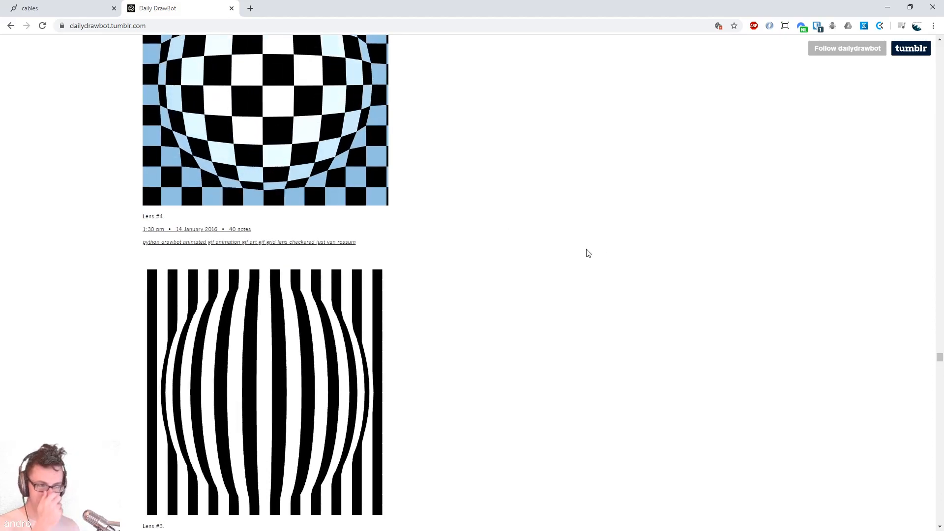
pyautogui.scroll(1, 589, 253)
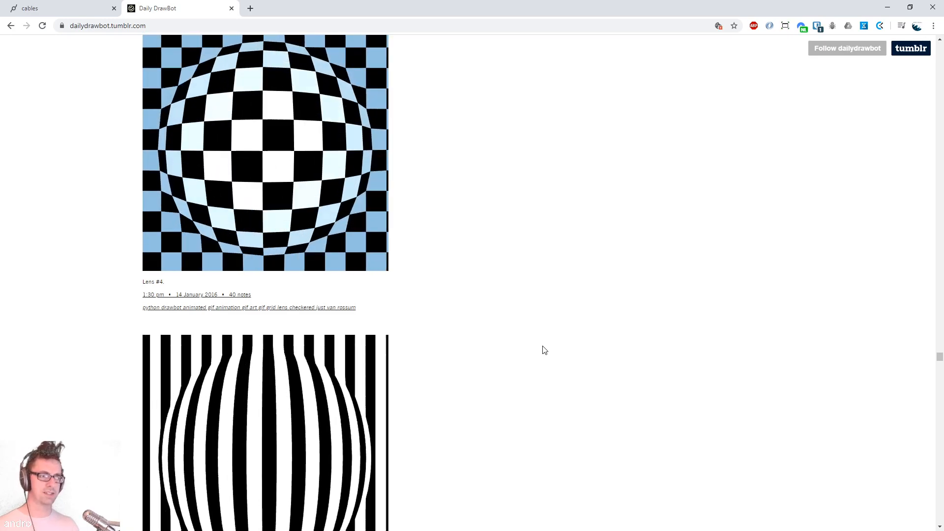
pyautogui.scroll(-3, 541, 346)
pyautogui.scroll(1, 531, 351)
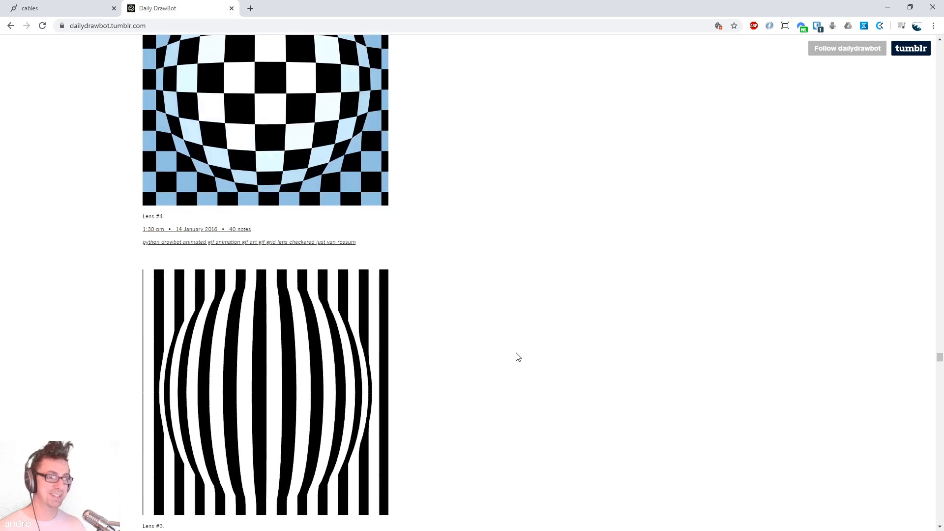
pyautogui.scroll(3, 518, 357)
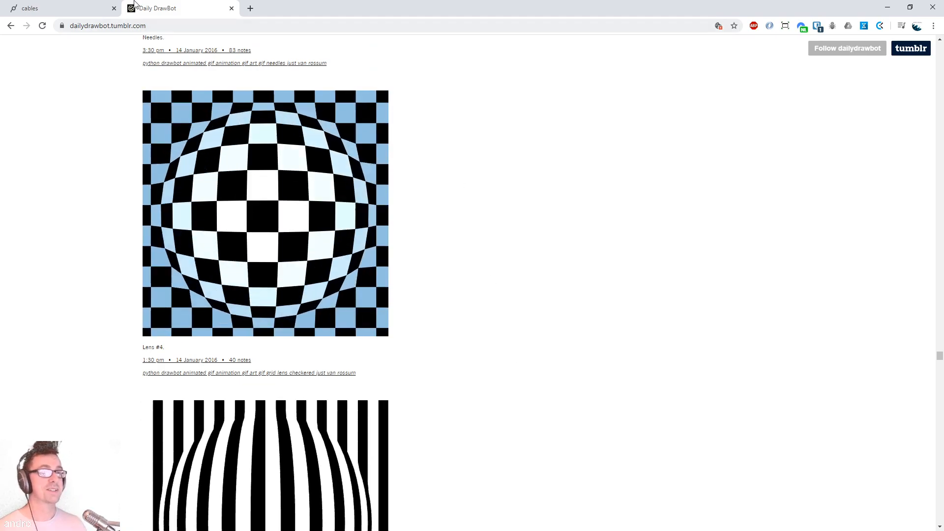
# Switch to cables.gl and create a new patch from the Empty Project template
pyautogui.click(89, 9)
pyautogui.click(437, 46)
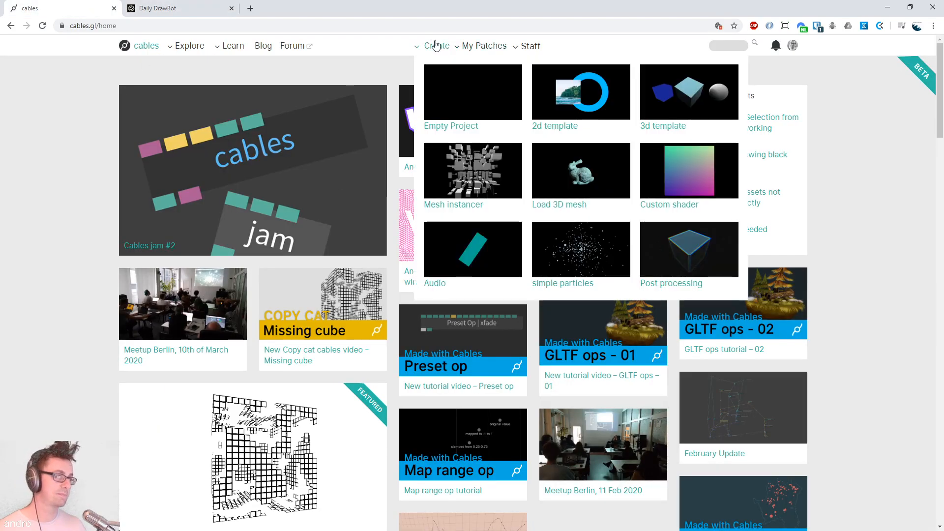
pyautogui.click(455, 101)
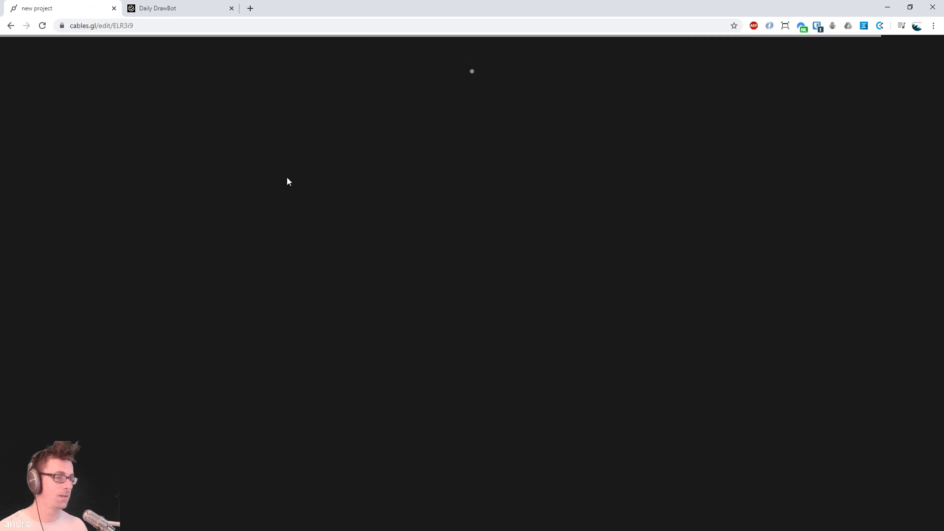
# Add the Ops.Gl MainLoop op to the empty patch and place it near the upper edge
pyautogui.press('Escape')
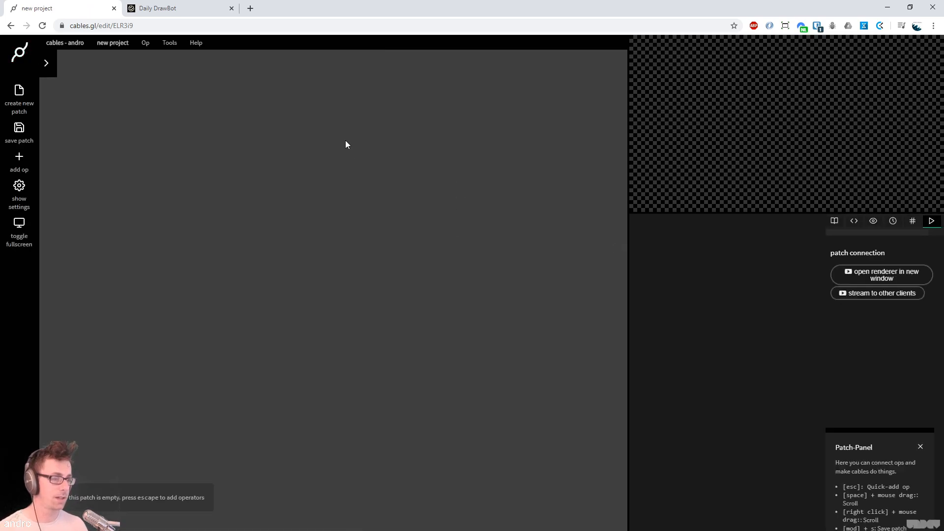
pyautogui.press('Escape')
pyautogui.write('mainlo')
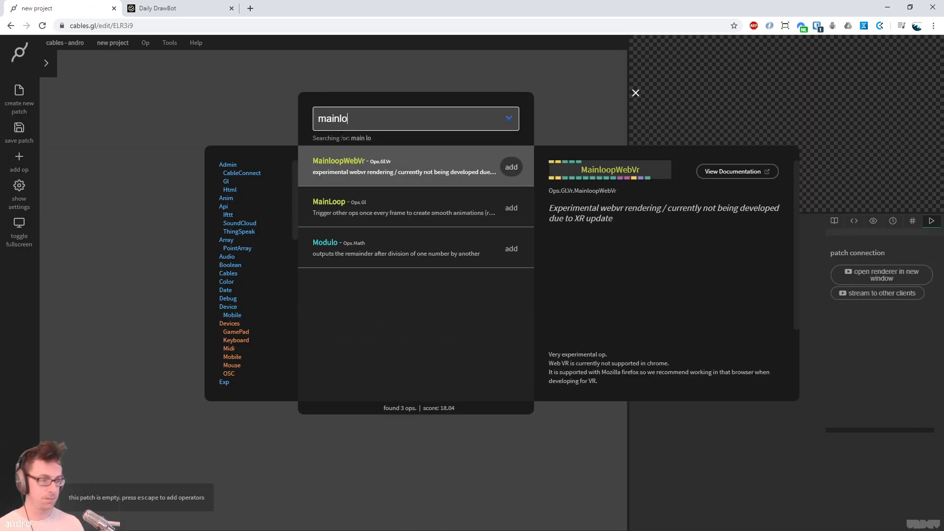
pyautogui.press('Down')
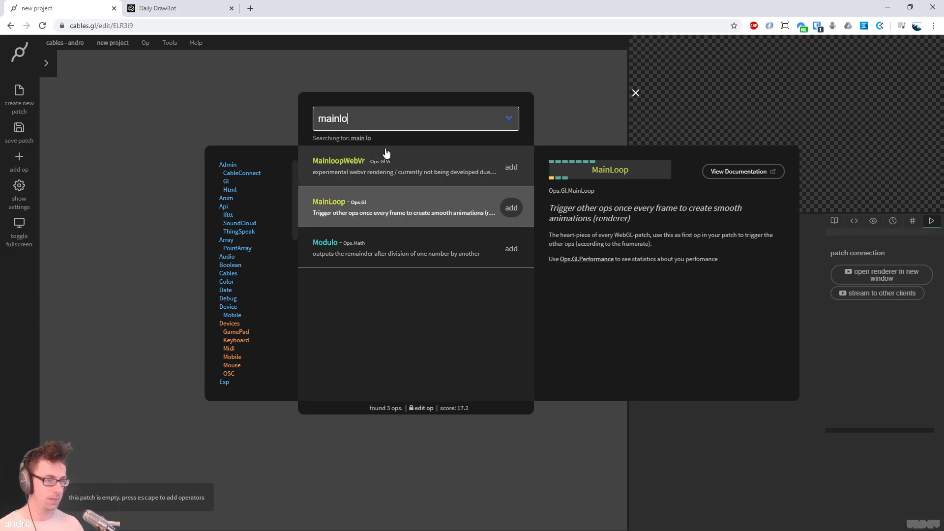
pyautogui.press('Return')
pyautogui.moveTo(364, 320); pyautogui.dragTo(235, 175)
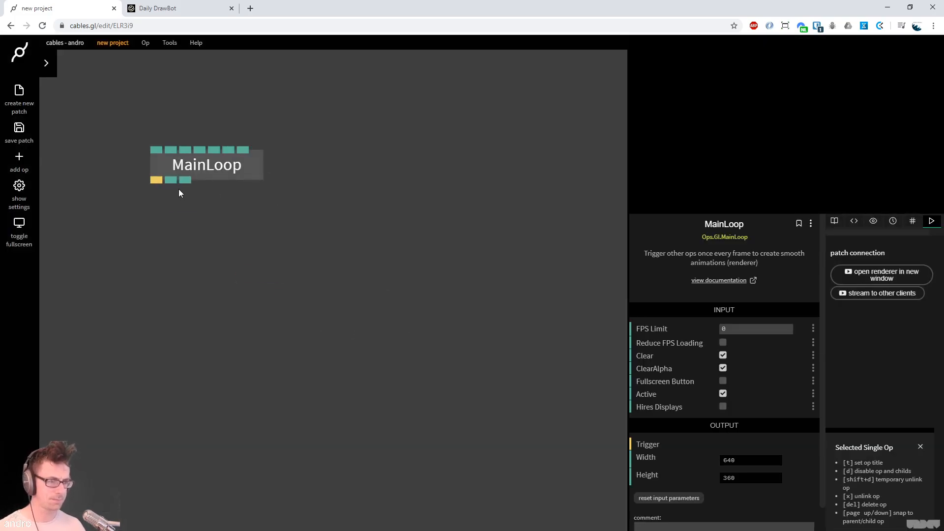
# Add an Ops.Sequence op below MainLoop, linked to MainLoop's trigger output
pyautogui.moveTo(156, 180); pyautogui.dragTo(172, 272)
pyautogui.write('s')
pyautogui.press('BackSpace')
pyautogui.write('seq')
pyautogui.press('Return')
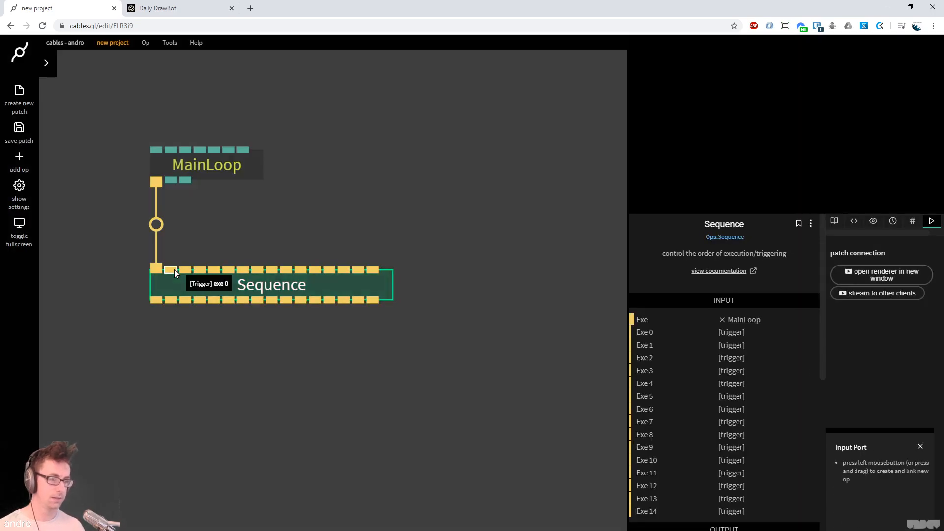
# Add a Render2Texture op below Sequence, linked to its first trigger output
pyautogui.scroll(-2, 216, 307)
pyautogui.moveTo(335, 310); pyautogui.dragTo(433, 185)
pyautogui.moveTo(306, 164); pyautogui.dragTo(226, 322)
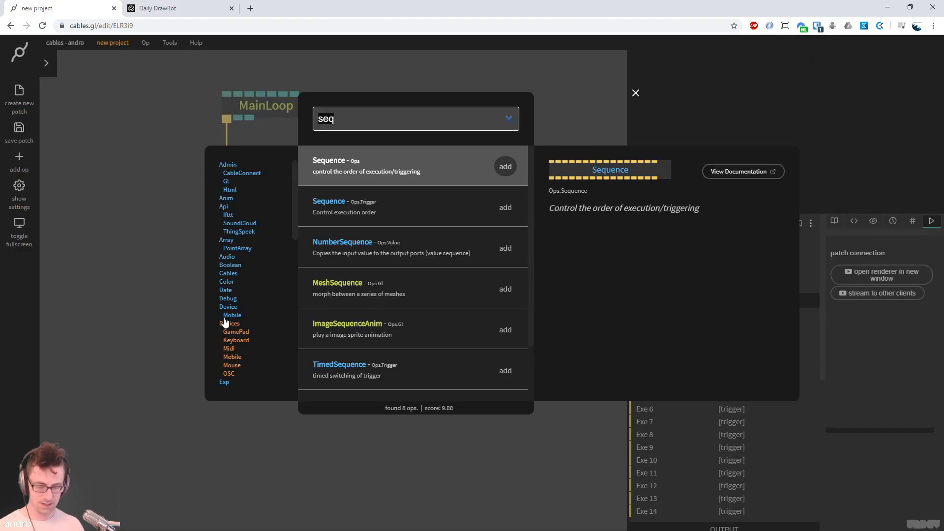
pyautogui.write('render')
pyautogui.press('Down')
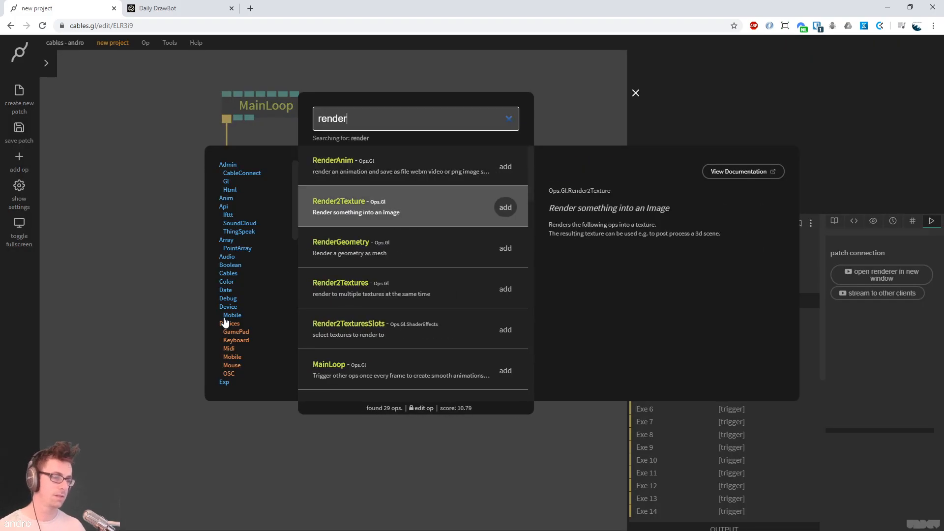
pyautogui.press('Return')
# Add a FullscreenRectangle op beside Render2Texture, linked to one of Sequence's last trigger outputs
pyautogui.scroll(-3, 426, 352)
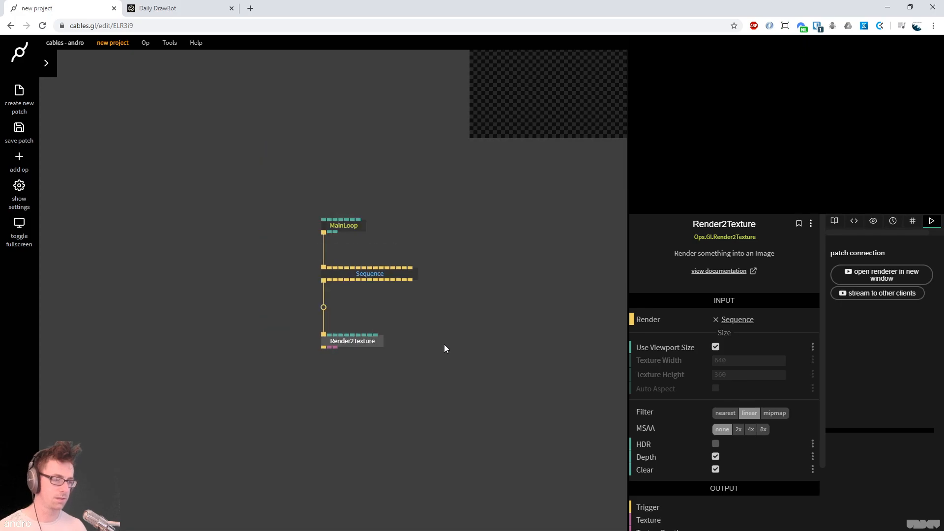
pyautogui.moveTo(474, 328); pyautogui.dragTo(365, 283)
pyautogui.moveTo(295, 233); pyautogui.dragTo(506, 281)
pyautogui.write('fullsc')
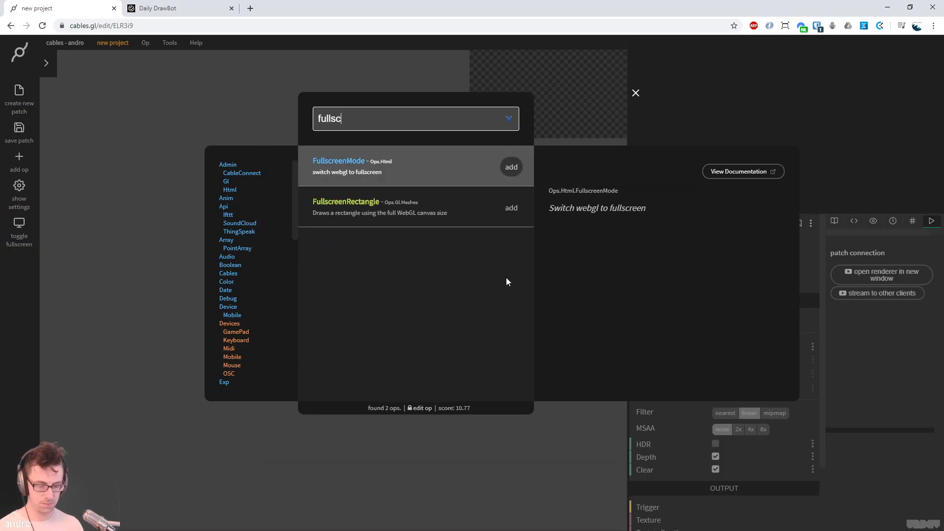
pyautogui.press('Down')
pyautogui.press('Return')
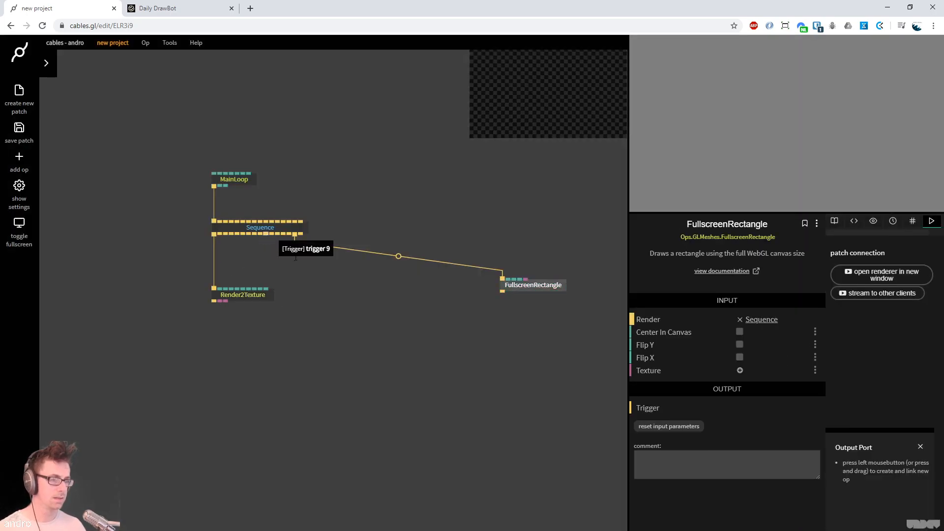
# Add an Ops.Gl.TextureEffects ImageCompose op on Sequence's trigger 9 and line it up between Render2Texture and FullscreenRectangle
pyautogui.moveTo(270, 235); pyautogui.dragTo(387, 318)
pyautogui.write('imageco')
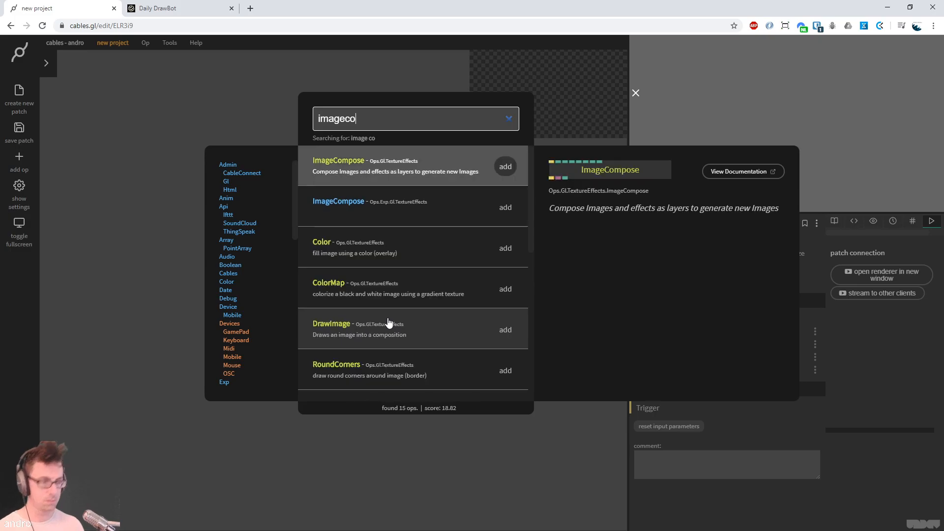
pyautogui.press('Return')
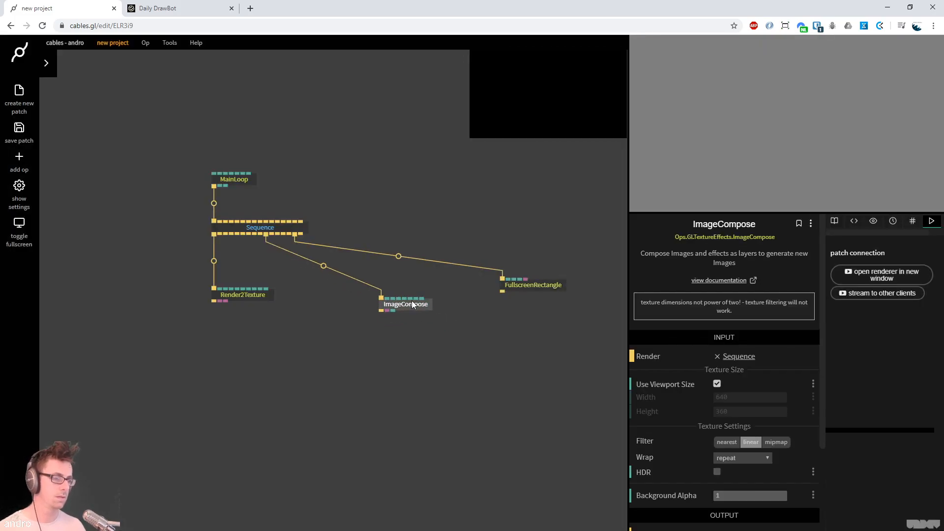
pyautogui.moveTo(530, 284); pyautogui.dragTo(519, 292)
pyautogui.moveTo(488, 229); pyautogui.dragTo(415, 217)
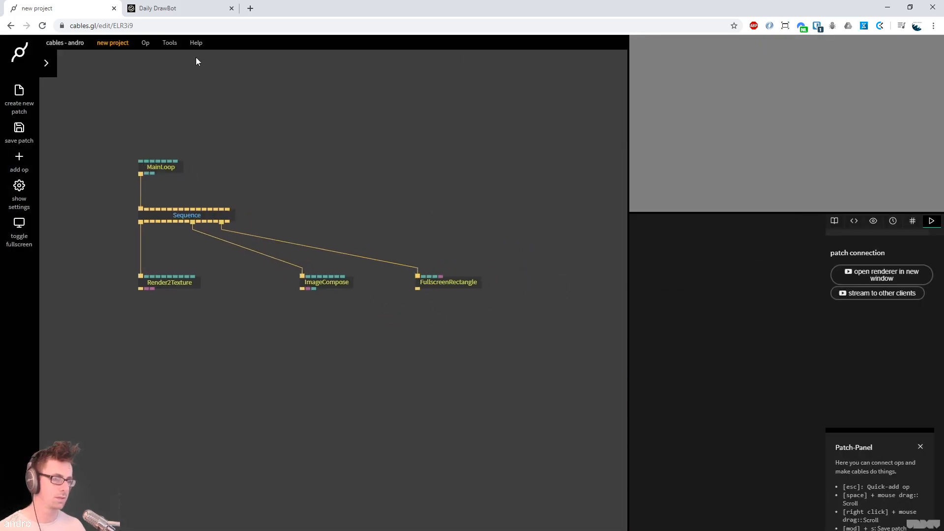
# Check the Lens #4 reference, then relink Render2Texture to a later Sequence trigger and align it beneath that output
pyautogui.click(172, 8)
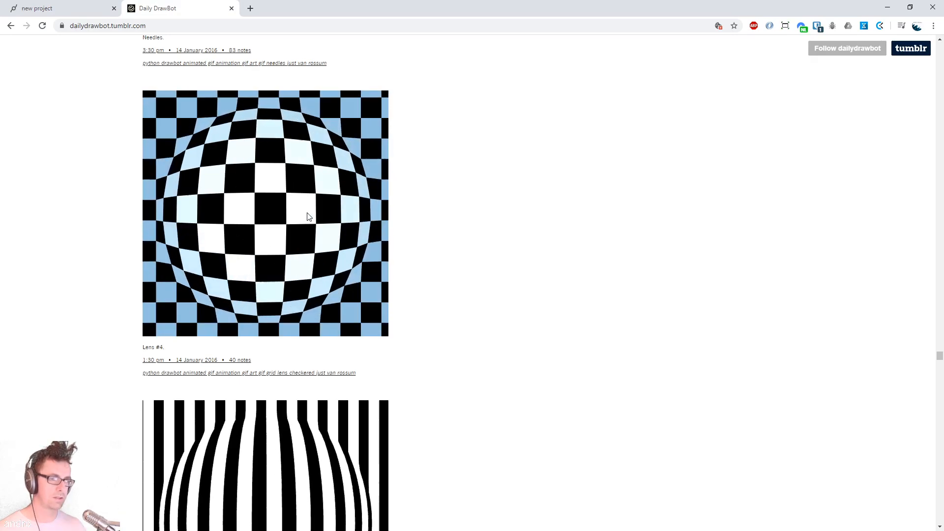
pyautogui.click(64, 9)
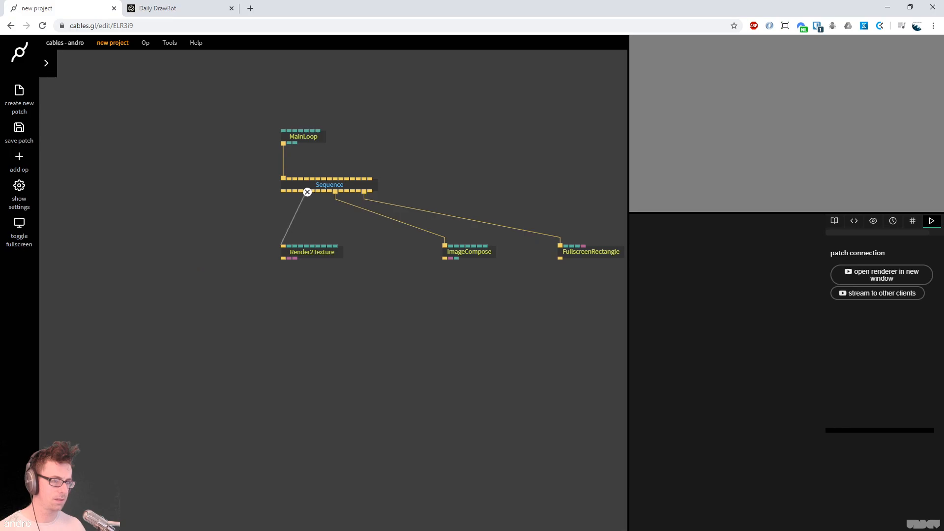
pyautogui.moveTo(307, 191); pyautogui.dragTo(306, 190)
pyautogui.moveTo(319, 252); pyautogui.dragTo(340, 252)
# Recheck the Lens #4 reference and add a second ImageCompose op on Sequence's trigger 0, beside Render2Texture
pyautogui.click(205, 11)
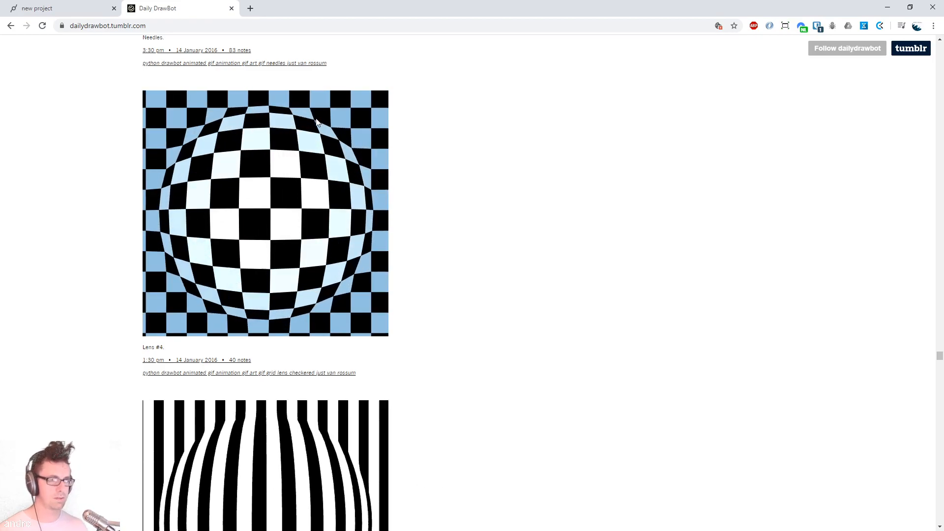
pyautogui.click(46, 6)
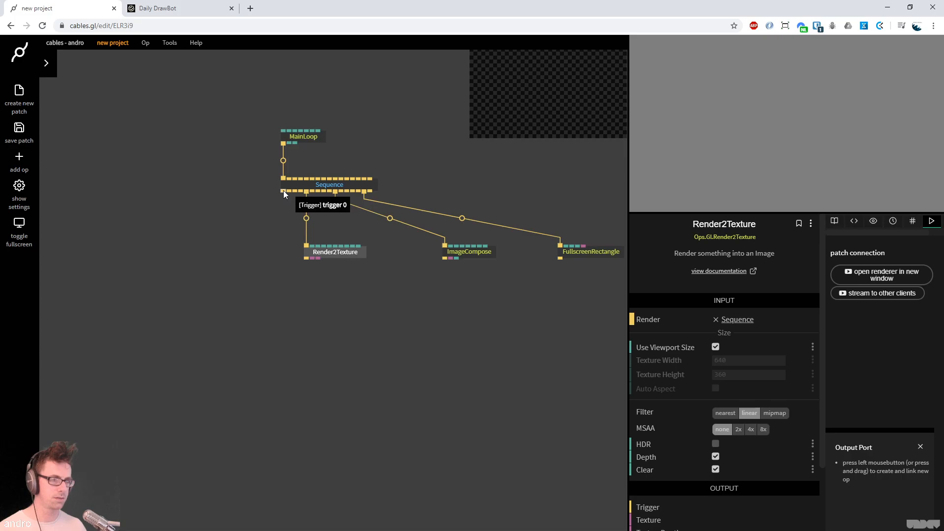
pyautogui.moveTo(283, 190); pyautogui.dragTo(190, 254)
pyautogui.write('imagecomp')
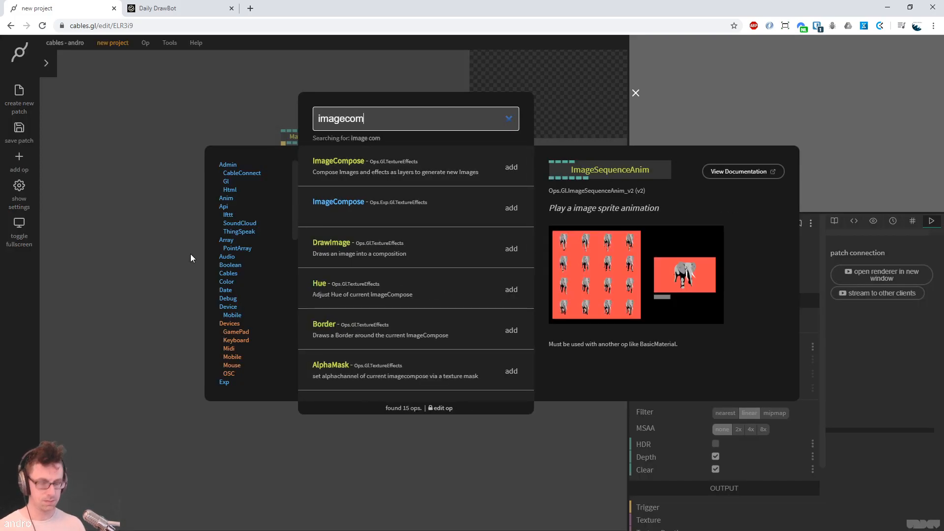
pyautogui.press('Return')
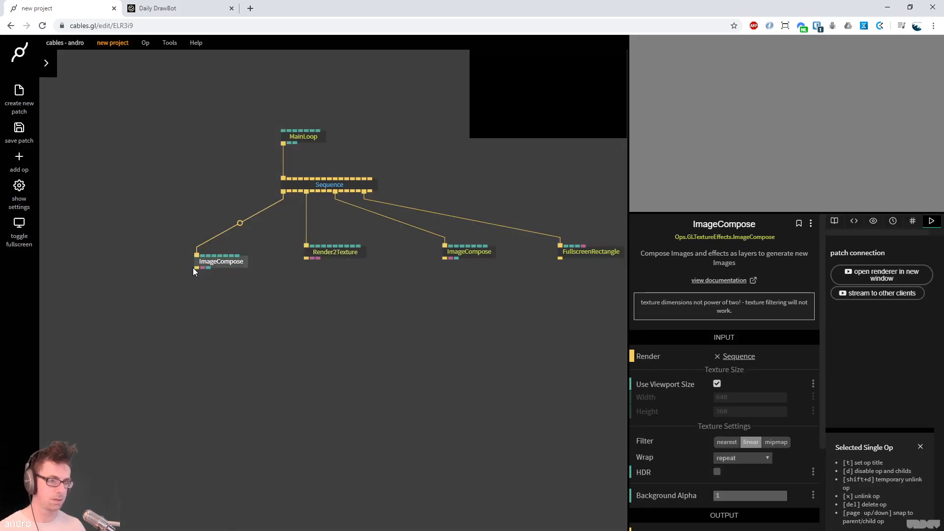
# Add a CheckerBoard texture effect below the new ImageCompose, linked to its trigger output
pyautogui.moveTo(194, 268); pyautogui.dragTo(199, 314)
pyautogui.write('checkerb')
pyautogui.press('Return')
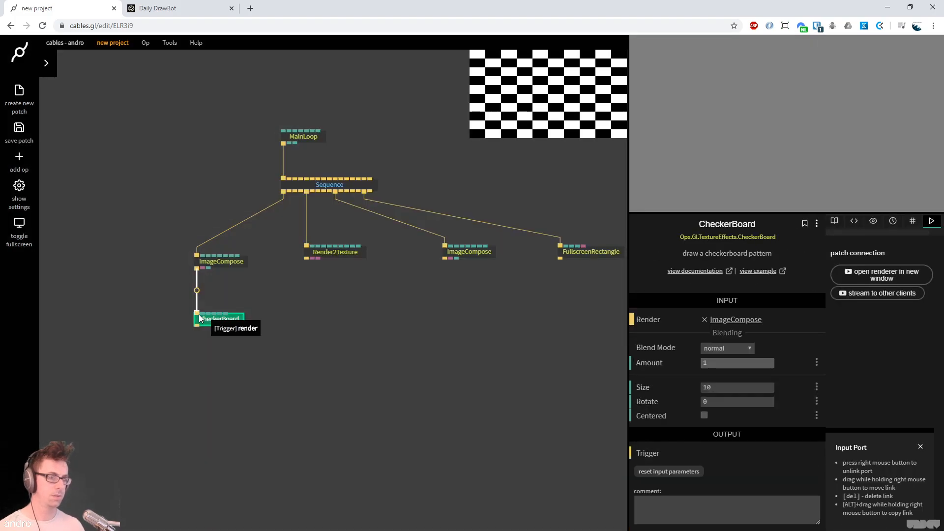
# Turn off Use Viewport Size on the checkerboard's ImageCompose and set its width and height to 1024
pyautogui.click(201, 263)
pyautogui.click(718, 385)
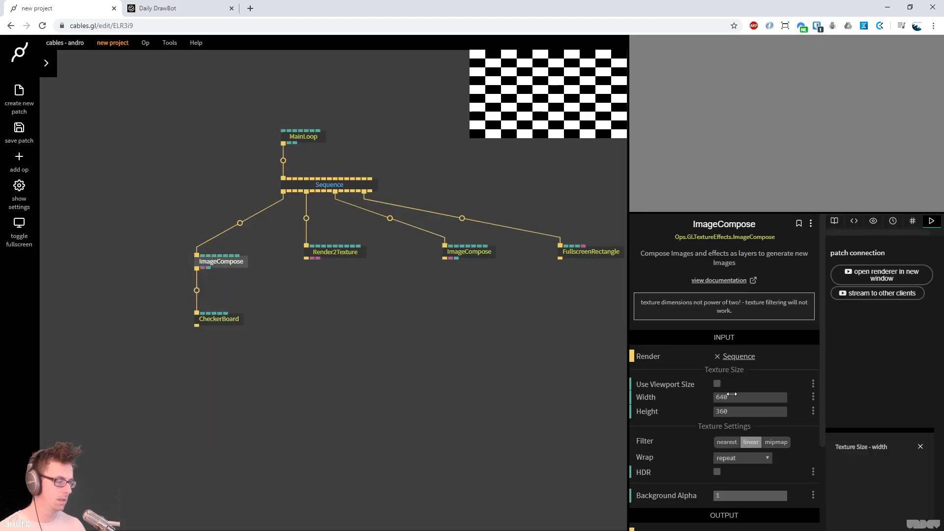
pyautogui.write('102')
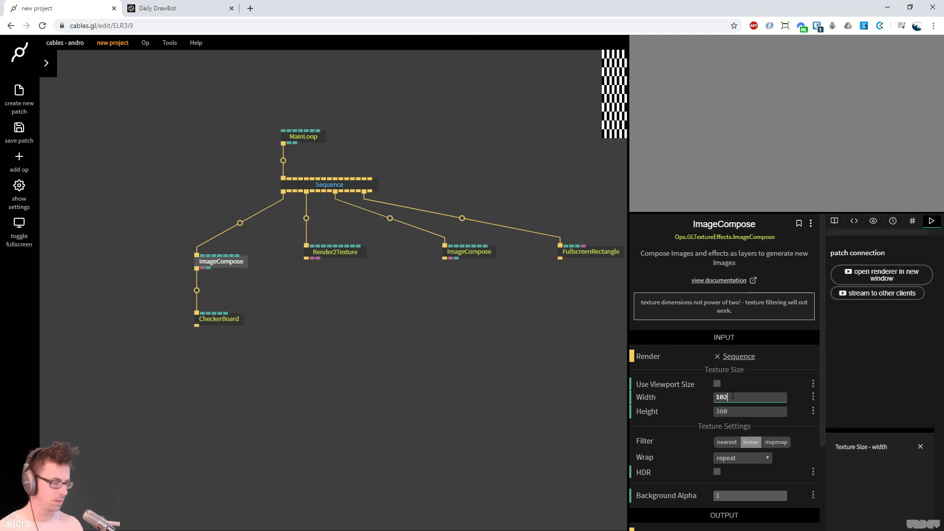
pyautogui.write('4')
pyautogui.press('Tab')
pyautogui.write('1024')
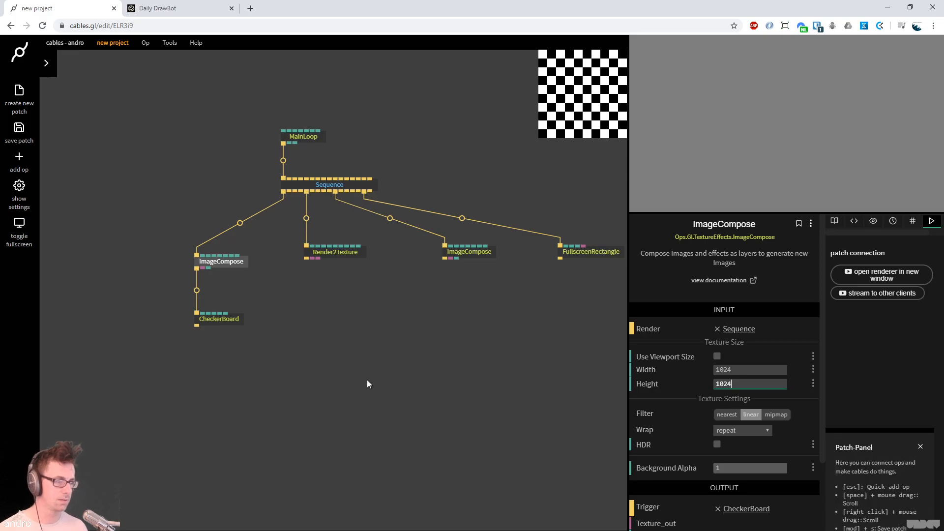
# Compare the checkerboard texture with the Lens #4 reference on the Daily DrawBot blog and return to the patch
pyautogui.moveTo(368, 379); pyautogui.dragTo(315, 349)
pyautogui.click(177, 8)
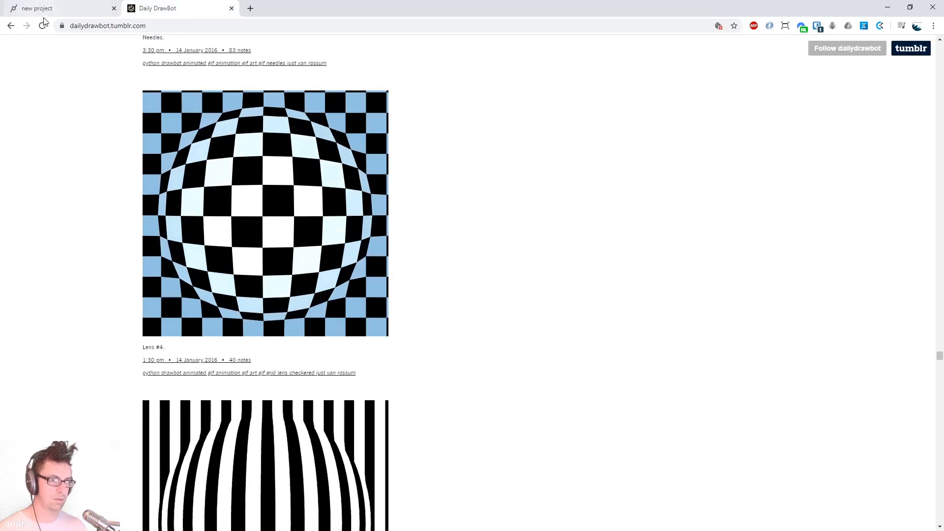
pyautogui.hotkey('ctrl', 'Tab')
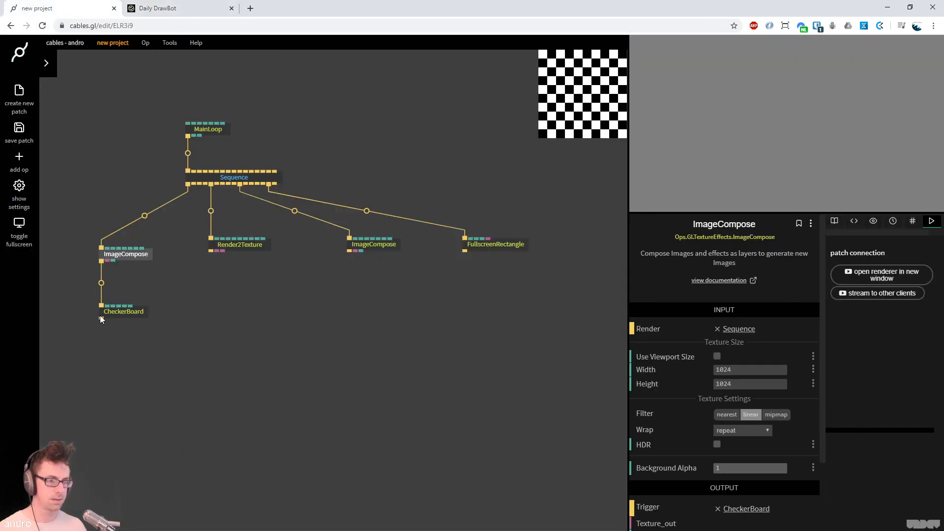
# Add a ScrollTexture effect below CheckerBoard, linked to its trigger output
pyautogui.moveTo(101, 318); pyautogui.dragTo(96, 365)
pyautogui.write('scro')
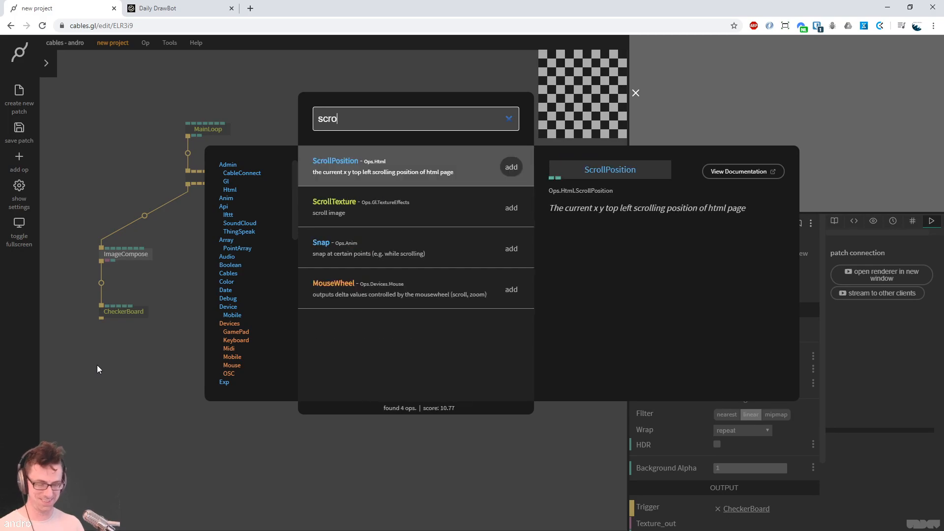
pyautogui.write('lltext')
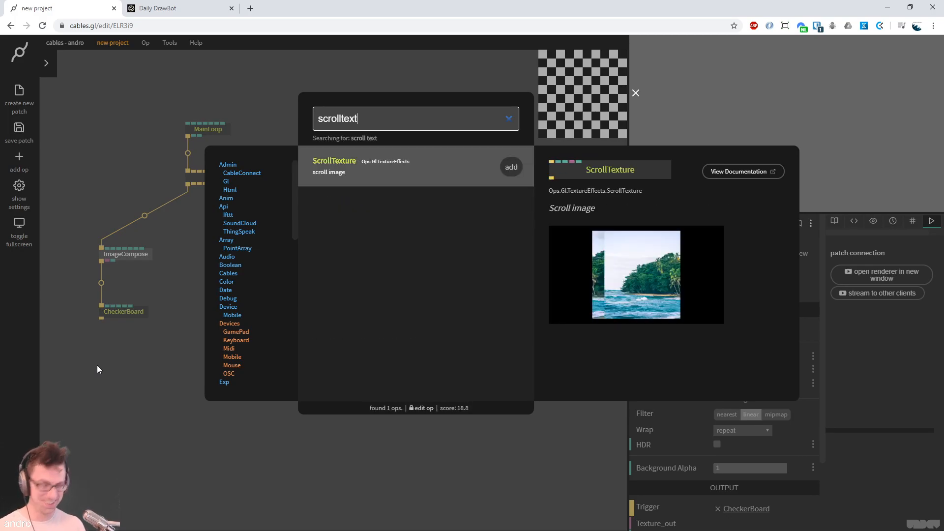
pyautogui.press('Return')
pyautogui.moveTo(733, 334); pyautogui.dragTo(713, 335)
pyautogui.click(160, 346)
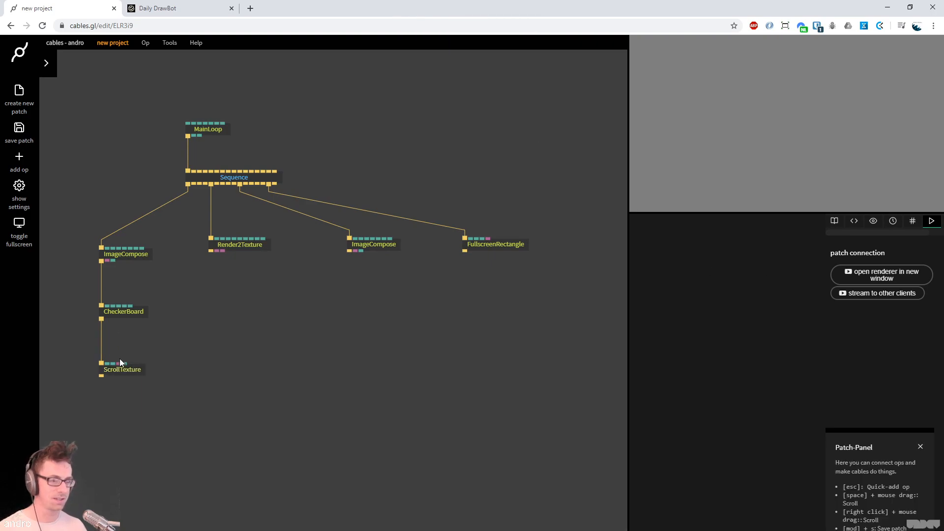
# Add a Timer op driving ScrollTexture's AmountX and preview the checkerboard's ImageCompose output
pyautogui.moveTo(120, 343)
pyautogui.mouseDown()
pyautogui.moveTo(126, 337)
pyautogui.moveTo(121, 344)
pyautogui.mouseUp()
pyautogui.write('timer')
pyautogui.press('Return')
pyautogui.click(122, 368)
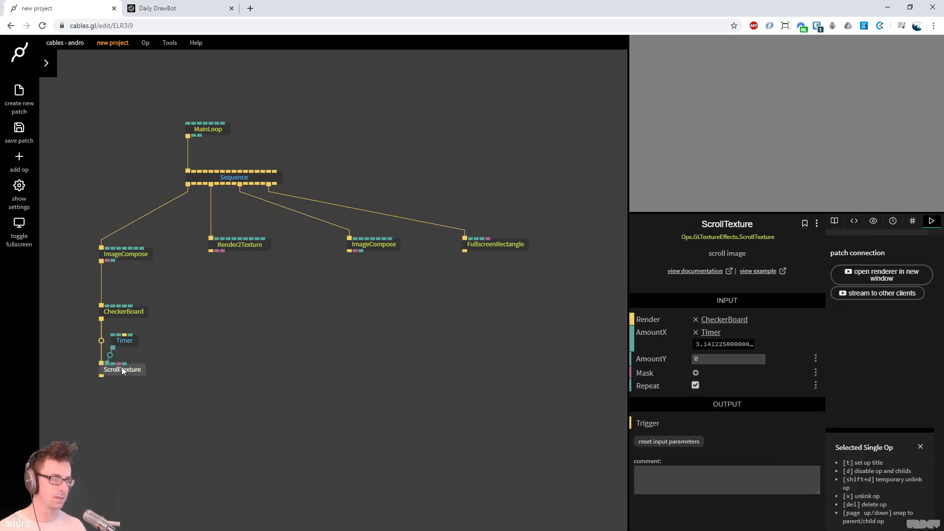
pyautogui.click(127, 258)
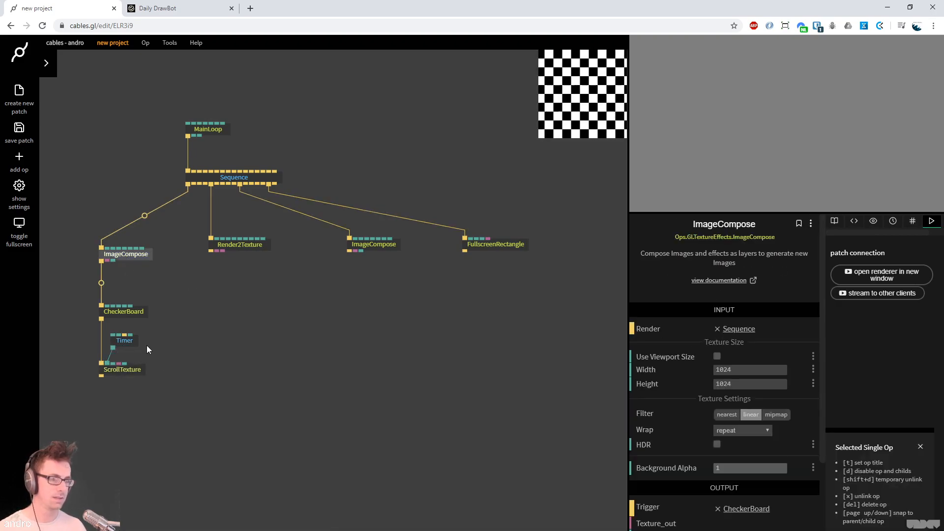
# Link the Timer's time output to ScrollTexture's AmountY as well and set the Timer's speed to -0.2
pyautogui.click(125, 340)
pyautogui.write('0.2')
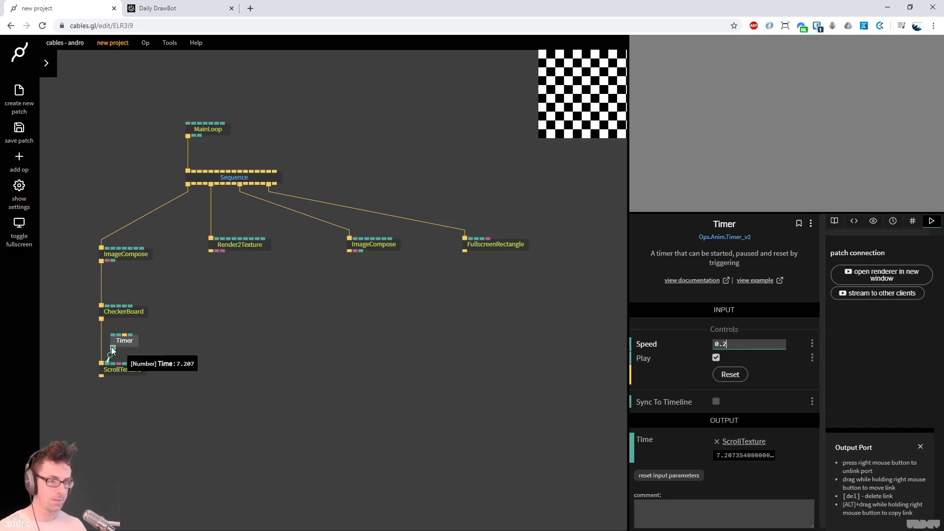
pyautogui.moveTo(113, 351); pyautogui.dragTo(115, 365)
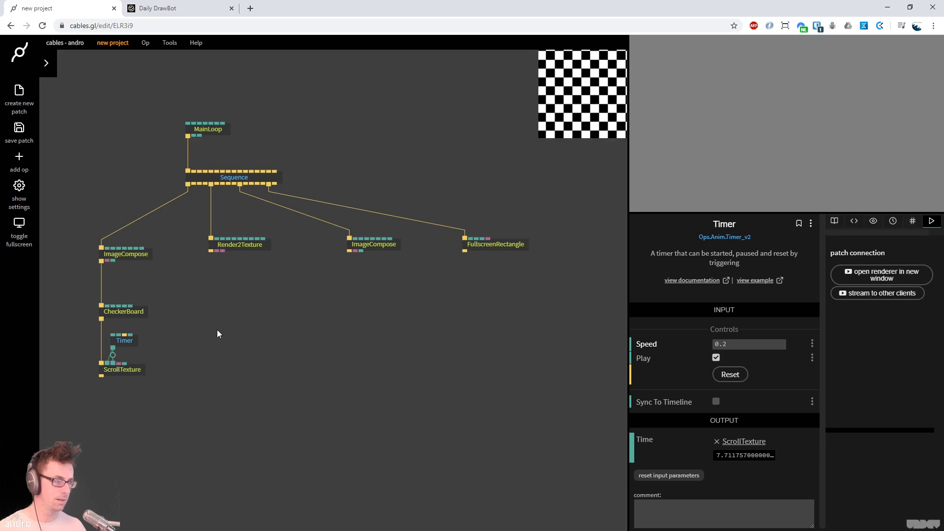
pyautogui.click(767, 344)
pyautogui.write('-0.2')
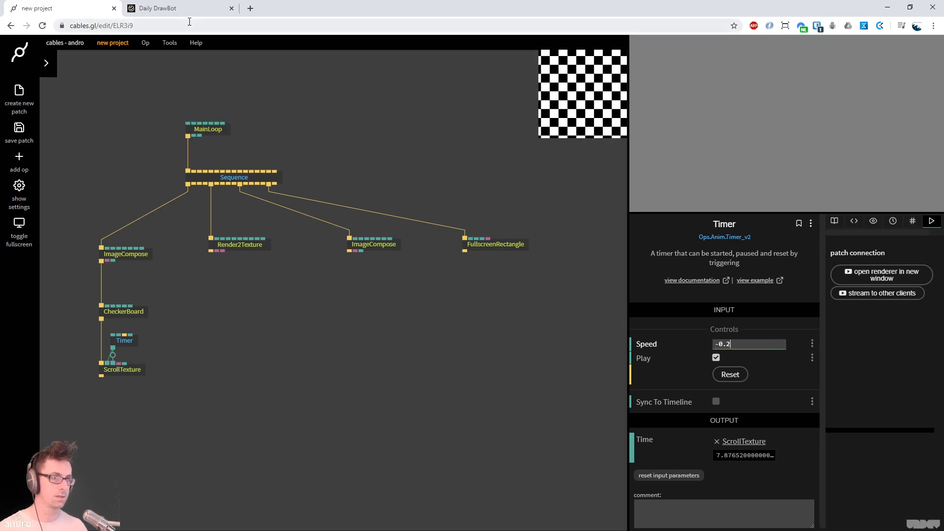
# Compare the checkerboard's scrolling with the Lens #4 reference on the Daily DrawBot blog and return to the patch
pyautogui.click(189, 9)
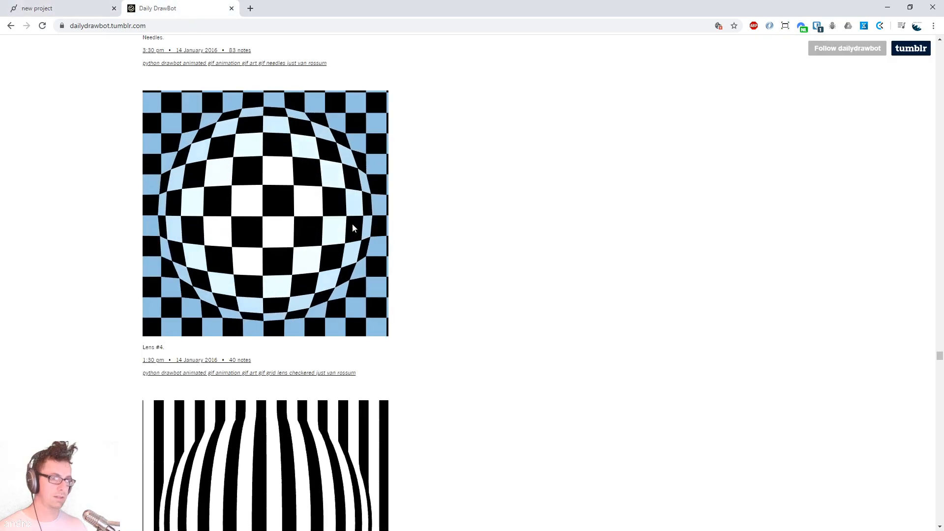
pyautogui.click(87, 9)
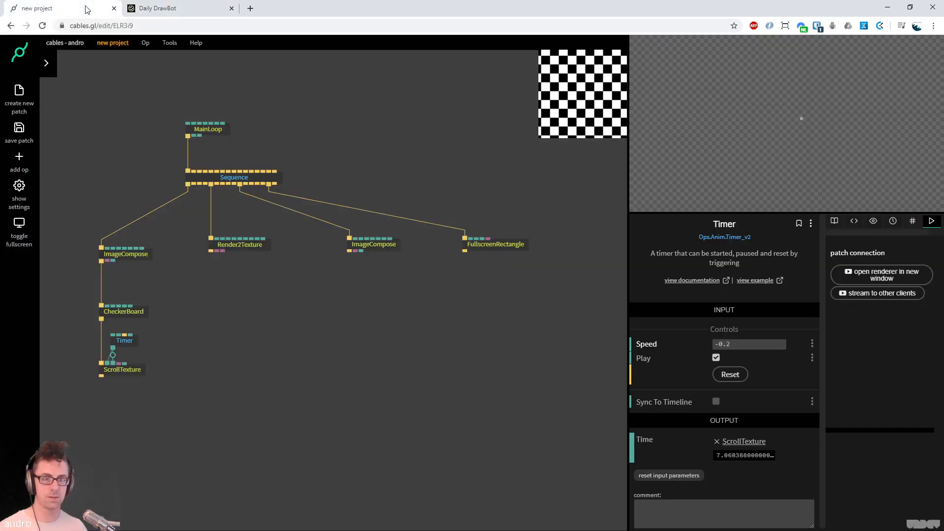
pyautogui.click(356, 340)
pyautogui.moveTo(360, 351); pyautogui.dragTo(374, 346)
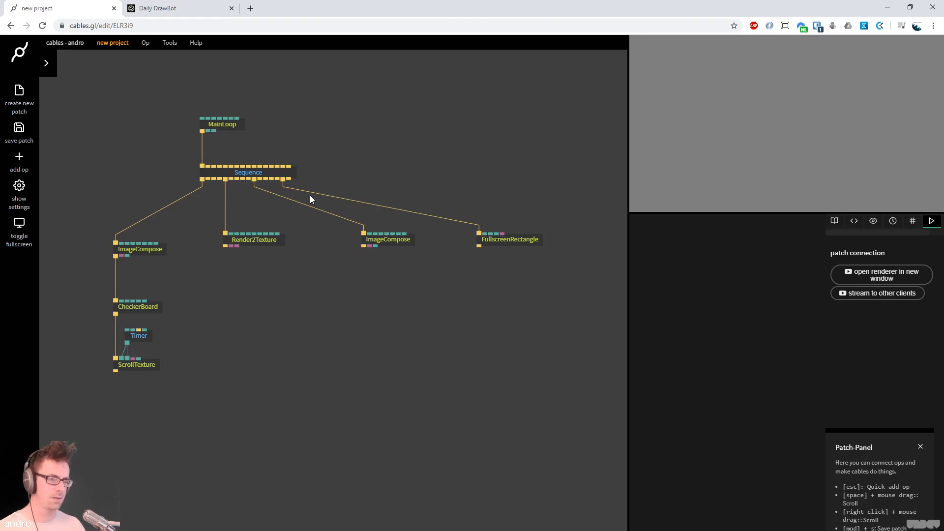
# Add a Sphere op below Render2Texture on its trigger output and move it down to leave room for a material
pyautogui.click(255, 238)
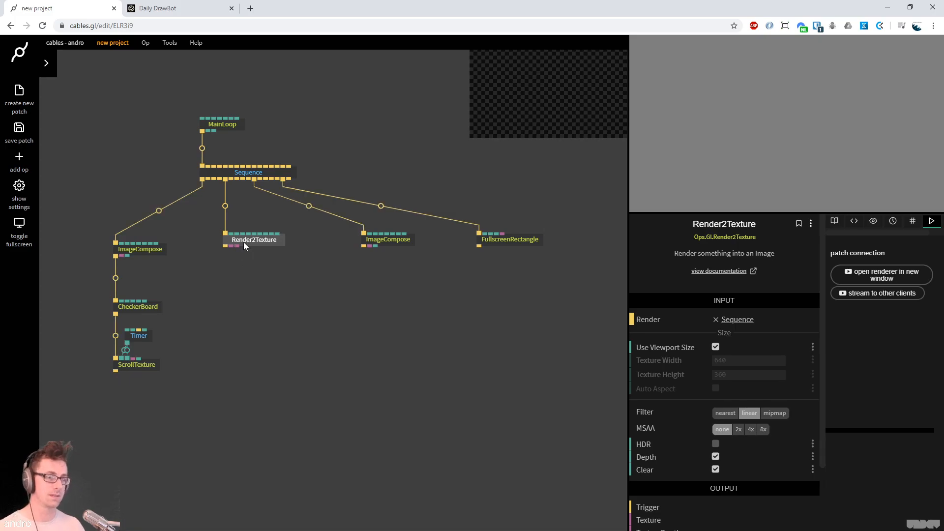
pyautogui.moveTo(225, 246); pyautogui.dragTo(227, 310)
pyautogui.write('sphere')
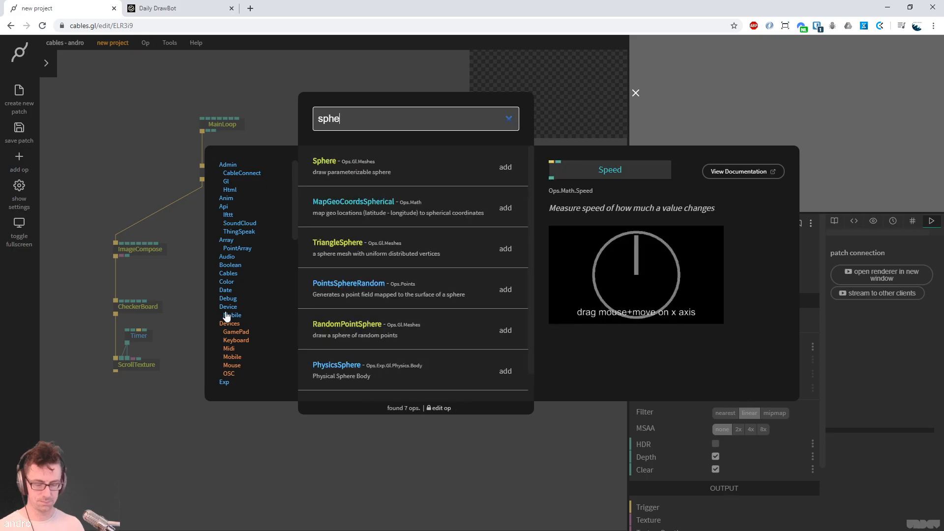
pyautogui.press('Return')
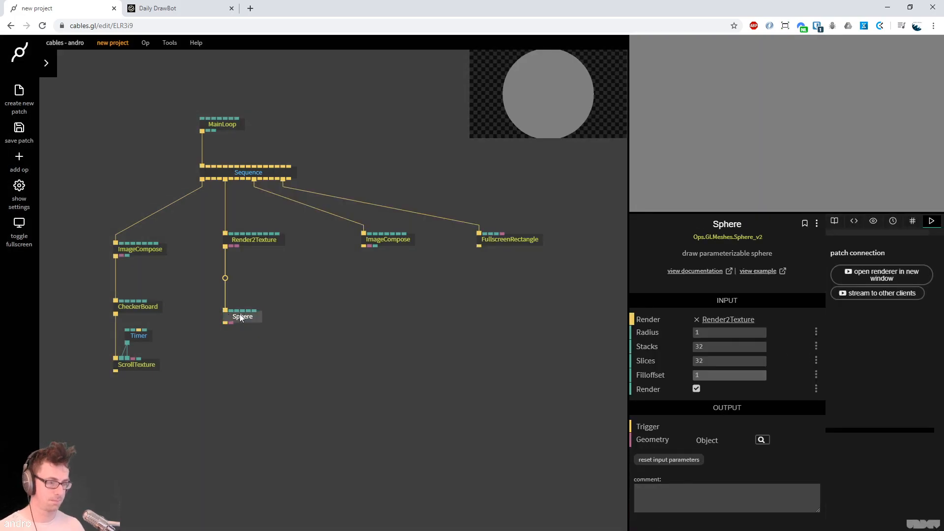
pyautogui.moveTo(241, 317); pyautogui.dragTo(242, 336)
# Insert a MatCapMaterialNew op into the link between Render2Texture and Sphere
pyautogui.click(225, 288)
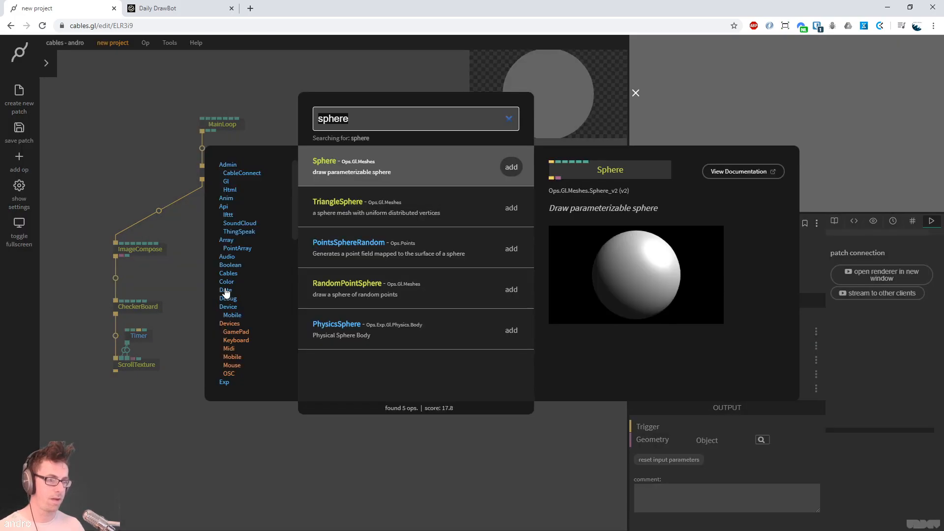
pyautogui.write('marcap')
pyautogui.press('BackSpace')
pyautogui.press('BackSpace')
pyautogui.press('BackSpace')
pyautogui.press('BackSpace')
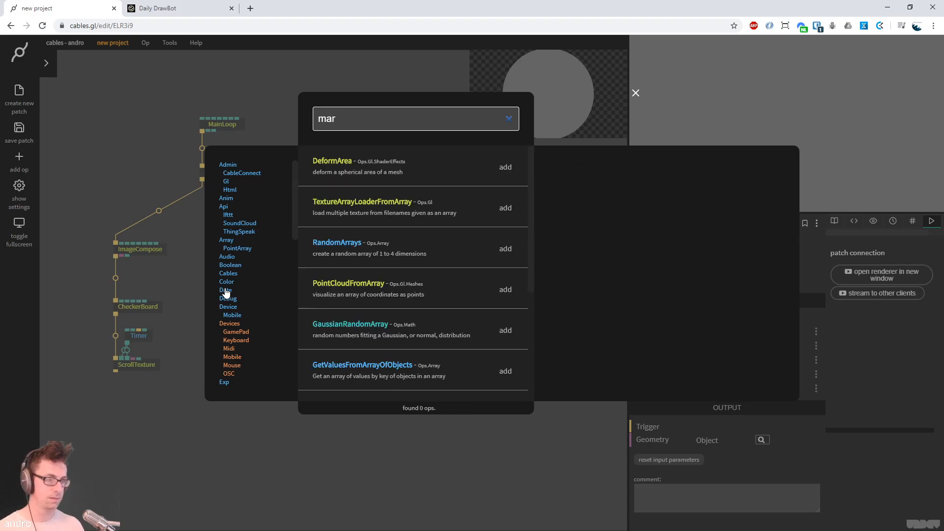
pyautogui.write('tcap')
pyautogui.press('Return')
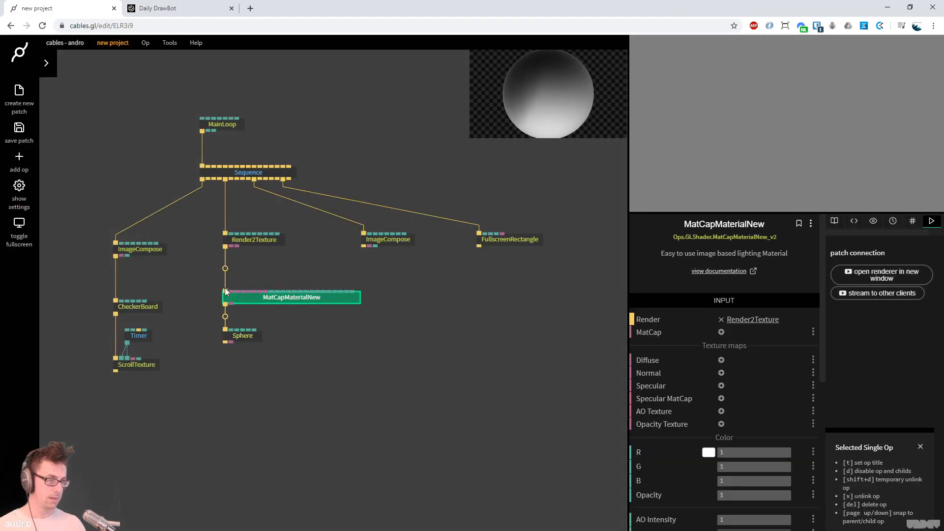
# Move ImageCompose and FullscreenRectangle farther from Render2Texture and add a DrawImage op on that ImageCompose's trigger output
pyautogui.moveTo(470, 292); pyautogui.dragTo(248, 207)
pyautogui.moveTo(295, 253); pyautogui.dragTo(358, 293)
pyautogui.click(377, 276)
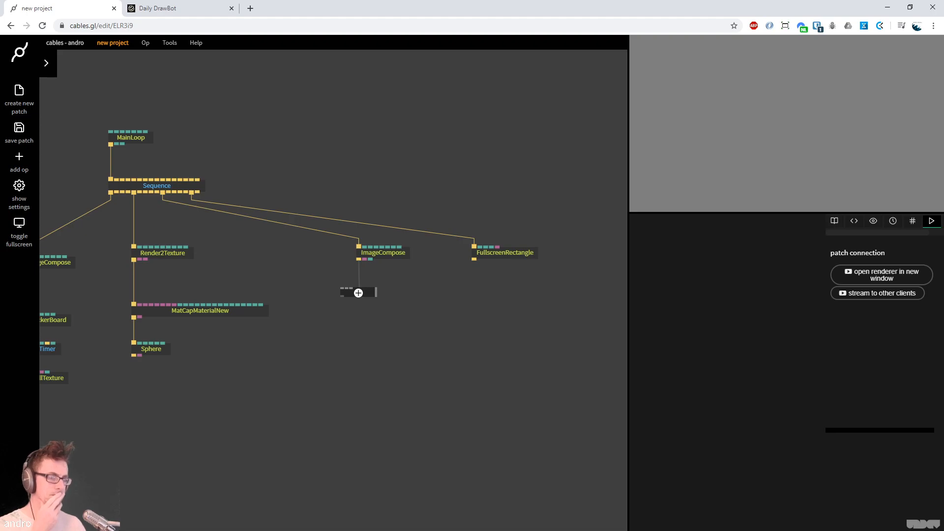
pyautogui.moveTo(361, 299); pyautogui.dragTo(361, 300)
pyautogui.write('drawim')
pyautogui.press('Return')
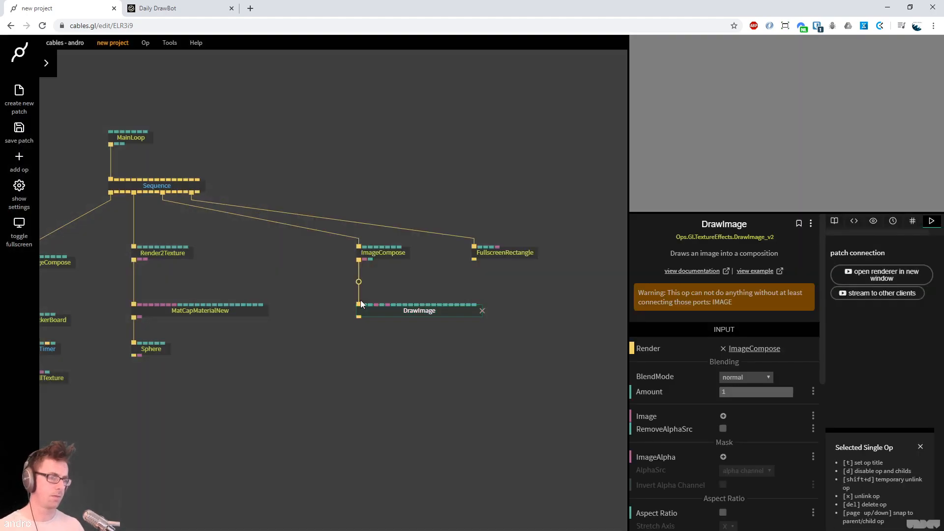
# Shift the DrawImage chain and FullscreenRectangle aside and add another ImageCompose on Sequence's free trigger between Render2Texture and that chain
pyautogui.moveTo(350, 279); pyautogui.dragTo(374, 280)
pyautogui.moveTo(590, 358); pyautogui.dragTo(378, 206)
pyautogui.moveTo(403, 256); pyautogui.dragTo(440, 255)
pyautogui.click(317, 255)
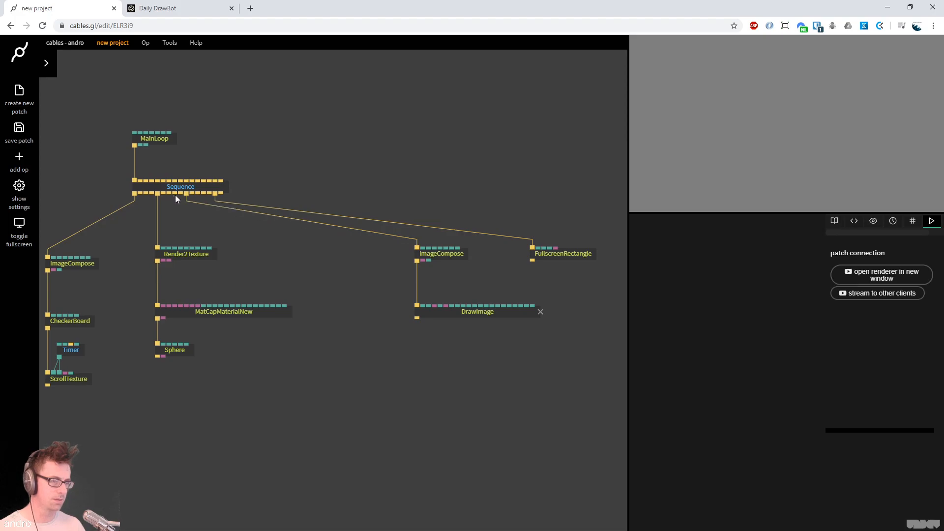
pyautogui.moveTo(176, 195); pyautogui.dragTo(343, 257)
pyautogui.write('imagec')
pyautogui.press('Return')
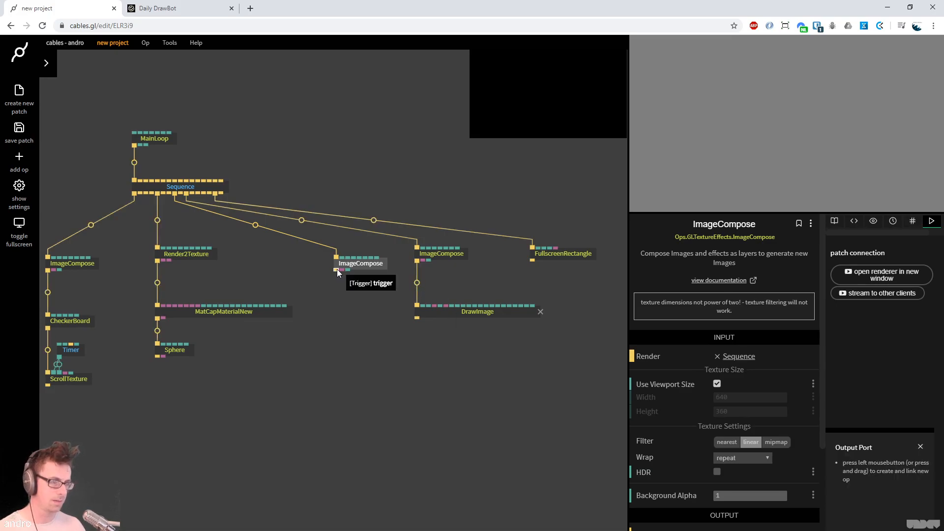
pyautogui.moveTo(337, 270); pyautogui.dragTo(337, 332)
pyautogui.write('depthte')
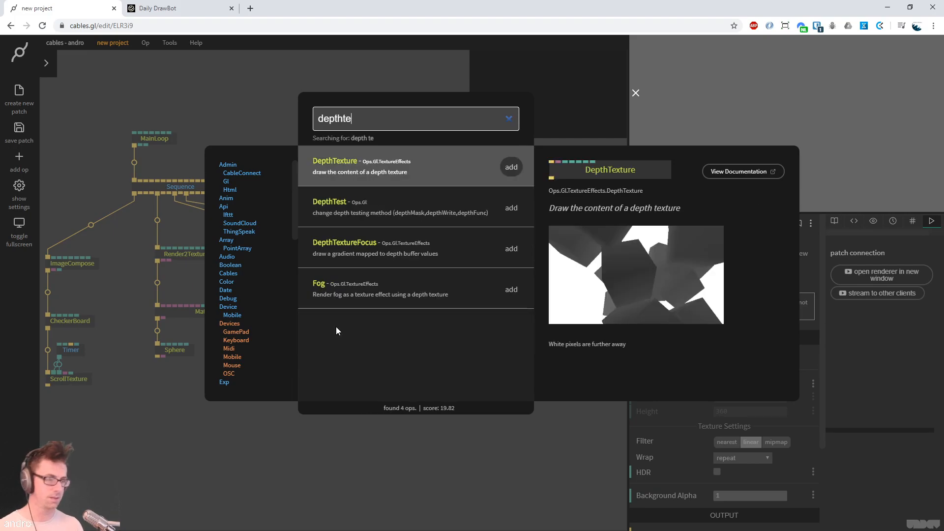
pyautogui.press('Return')
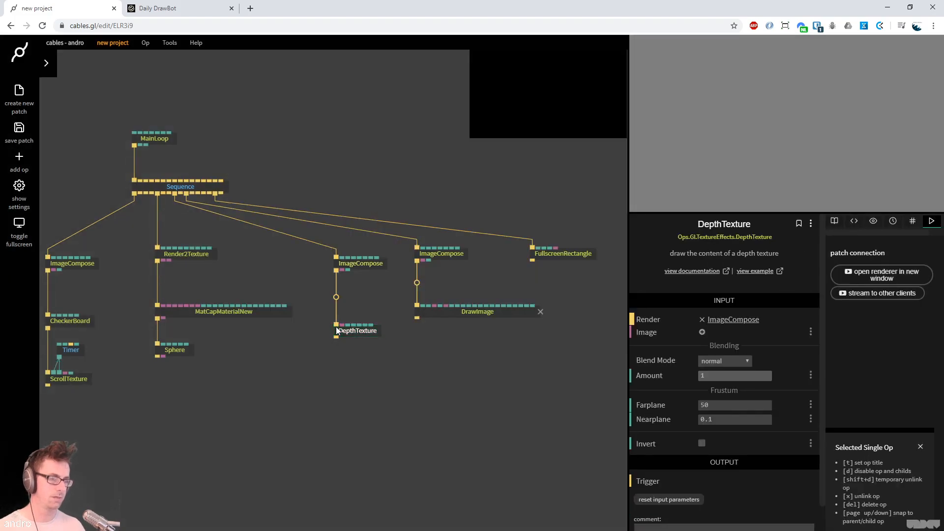
pyautogui.moveTo(164, 265); pyautogui.dragTo(357, 323)
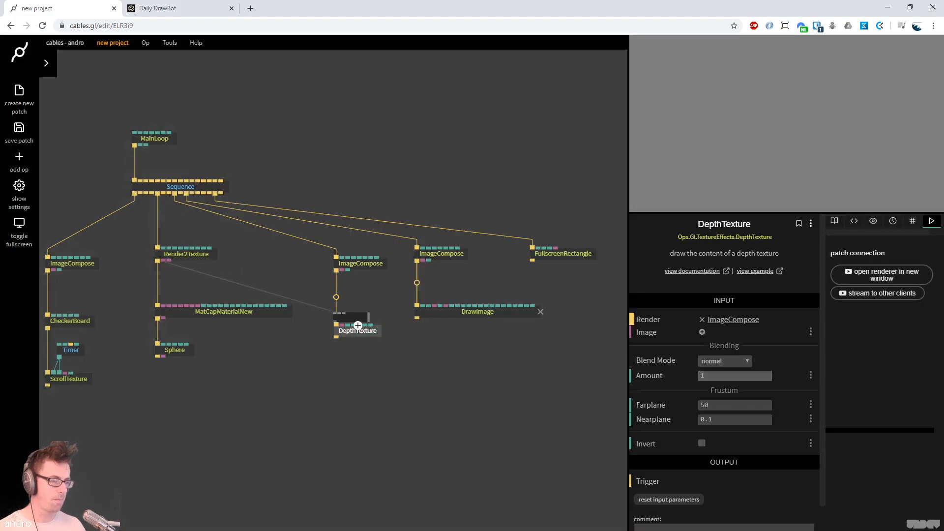
pyautogui.click(355, 330)
pyautogui.press('Delete')
# Add a DepthTextureFocus op below the new ImageCompose and link Render2Texture's depth texture to its image input
pyautogui.moveTo(336, 271); pyautogui.dragTo(341, 339)
pyautogui.write('depthtext')
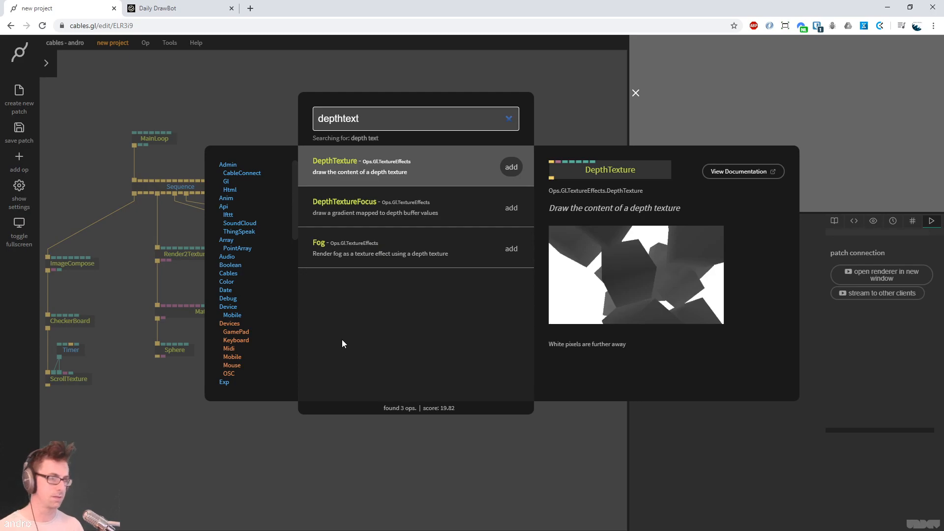
pyautogui.press('Down')
pyautogui.press('Return')
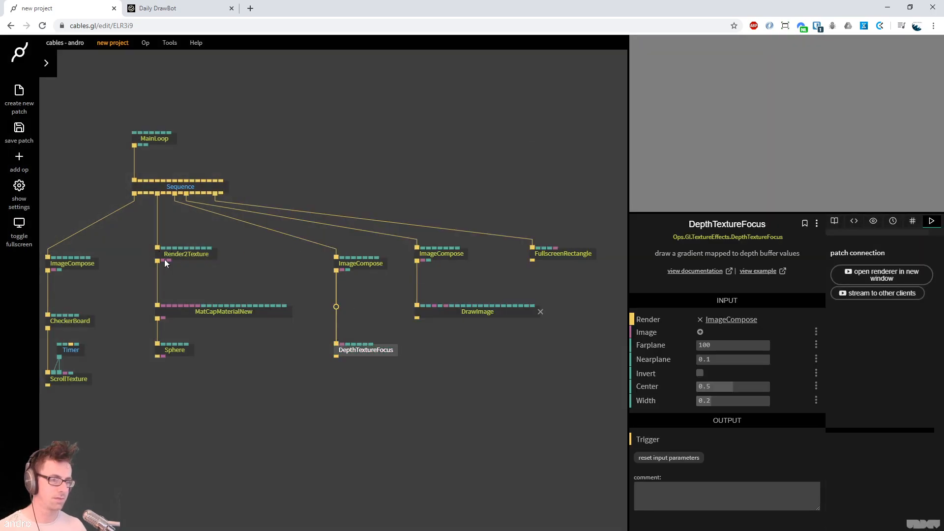
pyautogui.moveTo(169, 262); pyautogui.dragTo(342, 344)
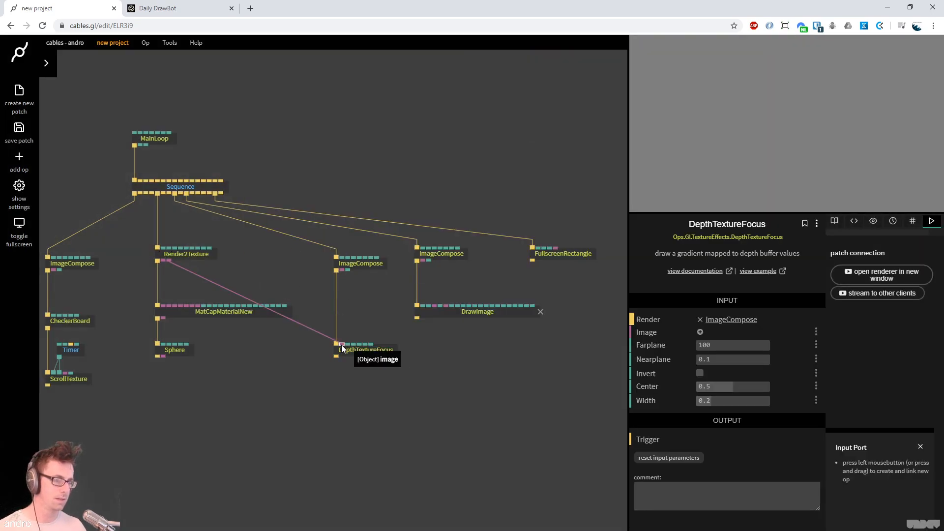
# Preview the depth ImageCompose, set DepthTextureFocus's Farplane to 5 and lower its Center value
pyautogui.click(367, 264)
pyautogui.click(379, 351)
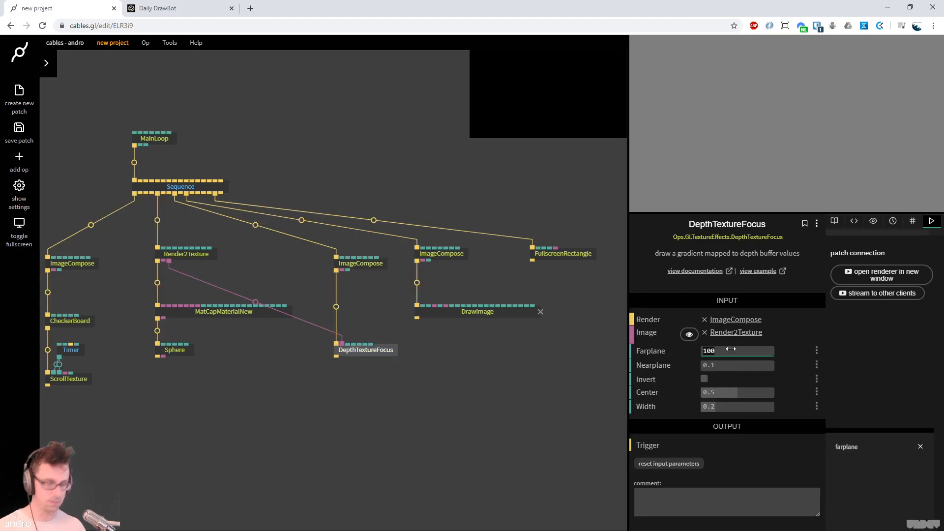
pyautogui.click(731, 349)
pyautogui.write('5')
pyautogui.moveTo(733, 396); pyautogui.dragTo(690, 397)
pyautogui.click(420, 352)
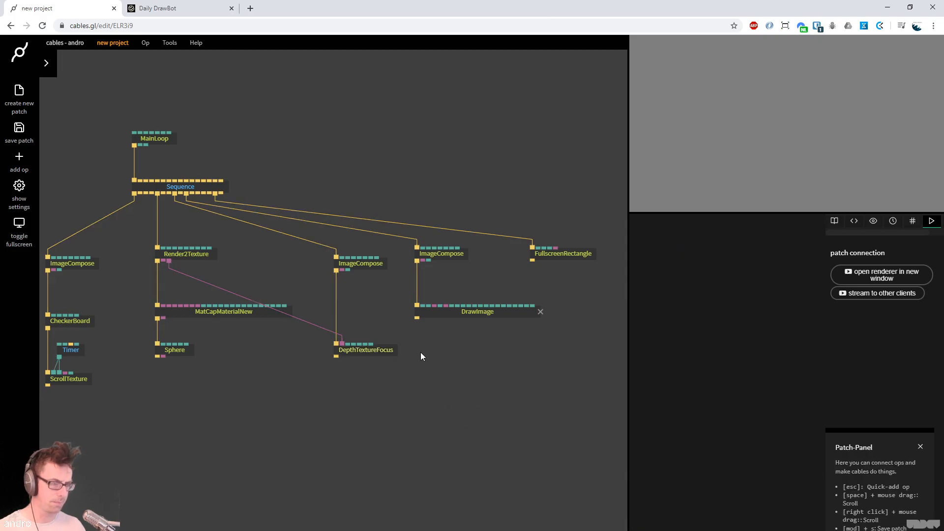
# Link the checkerboard ImageCompose's texture output to DrawImage's image input
pyautogui.click(433, 317)
pyautogui.moveTo(198, 286); pyautogui.dragTo(554, 314)
pyautogui.click(575, 295)
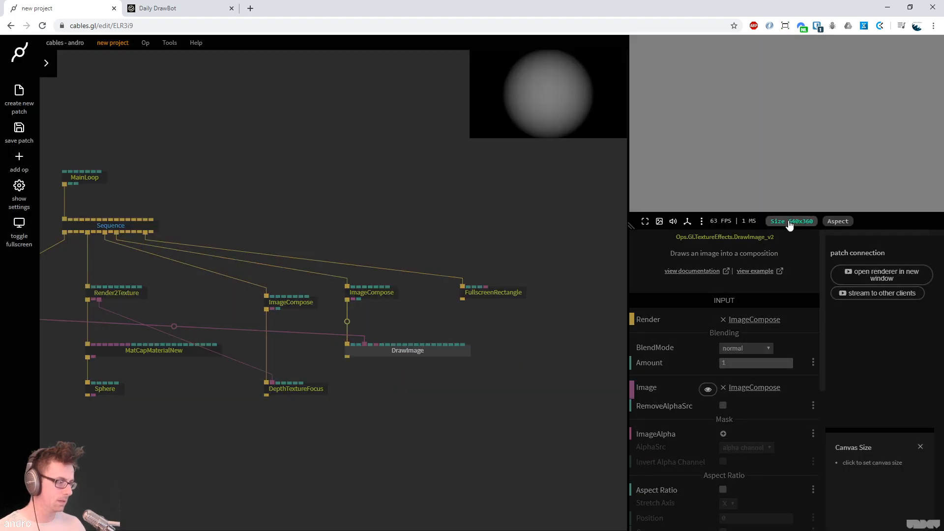
# Change the canvas size to a square, trying 720 x 720 first and settling on 640 x 640
pyautogui.click(790, 222)
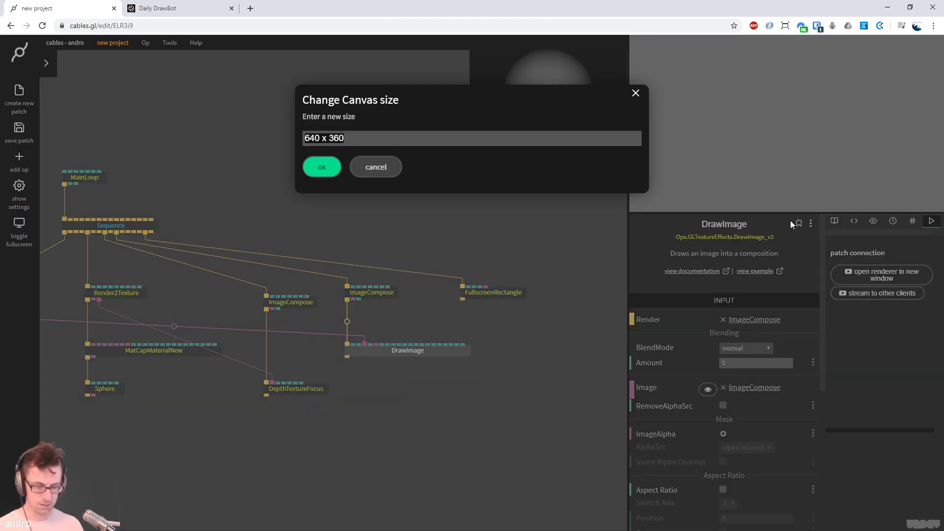
pyautogui.write('720 x 720')
pyautogui.press('Return')
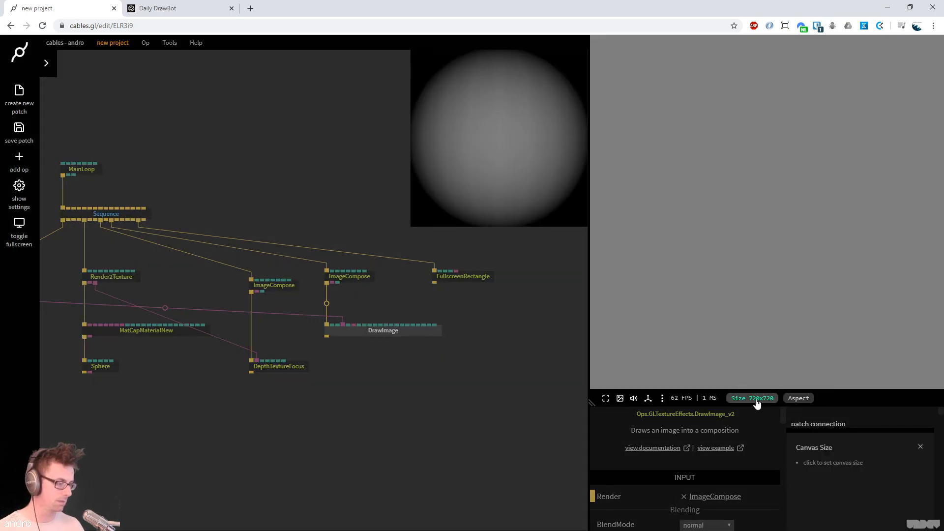
pyautogui.click(752, 399)
pyautogui.write('640 640')
pyautogui.press('Return')
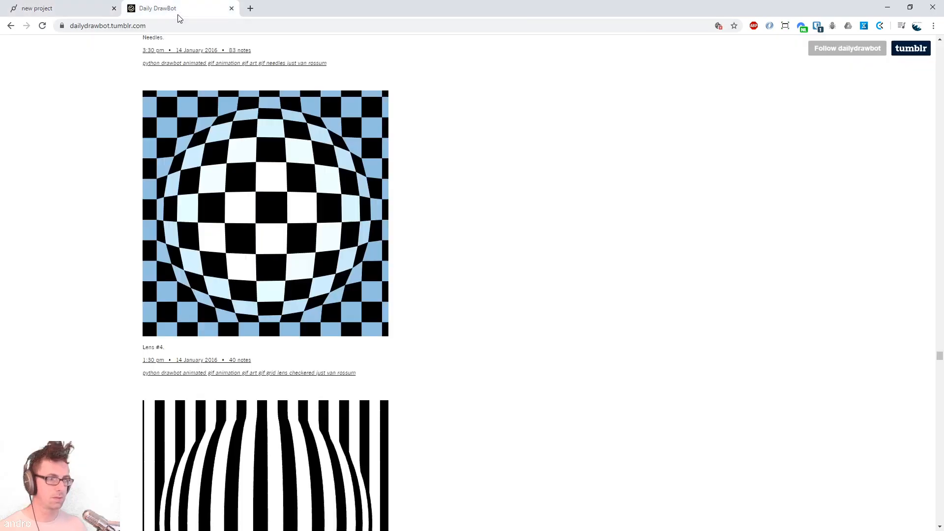
# Recheck the Lens #4 reference on the Daily DrawBot blog and bring the whole patch back into view
pyautogui.click(172, 9)
pyautogui.click(61, 7)
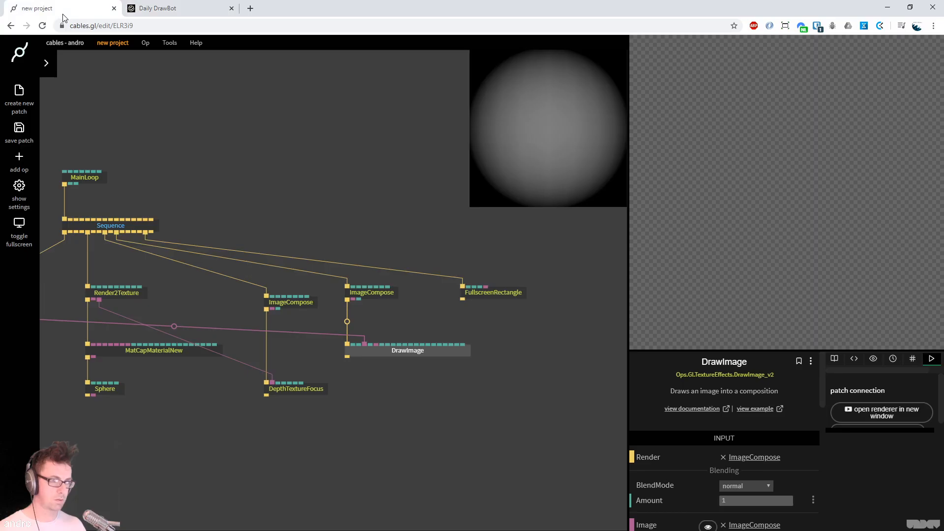
pyautogui.click(477, 368)
pyautogui.moveTo(228, 214); pyautogui.dragTo(307, 210)
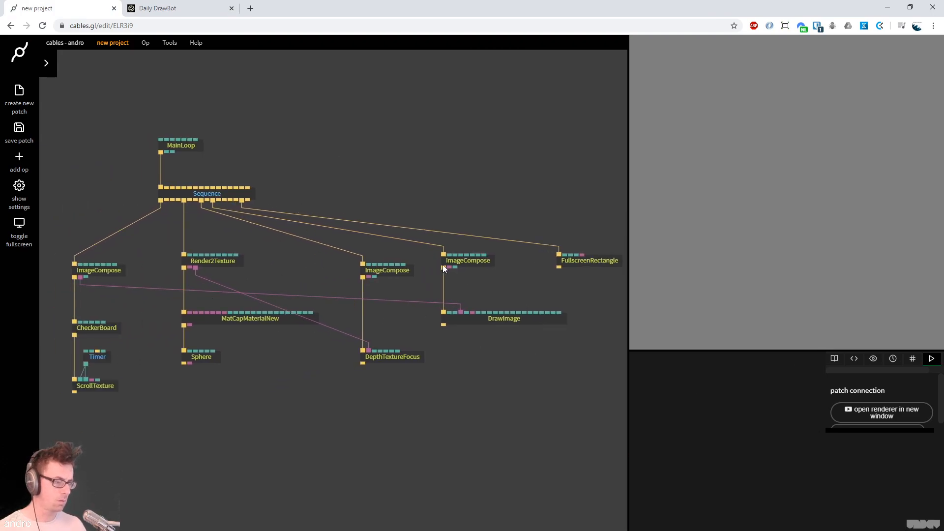
# Link the texture output of the ImageCompose above DrawImage to FullscreenRectangle's texture input
pyautogui.moveTo(450, 267); pyautogui.dragTo(594, 262)
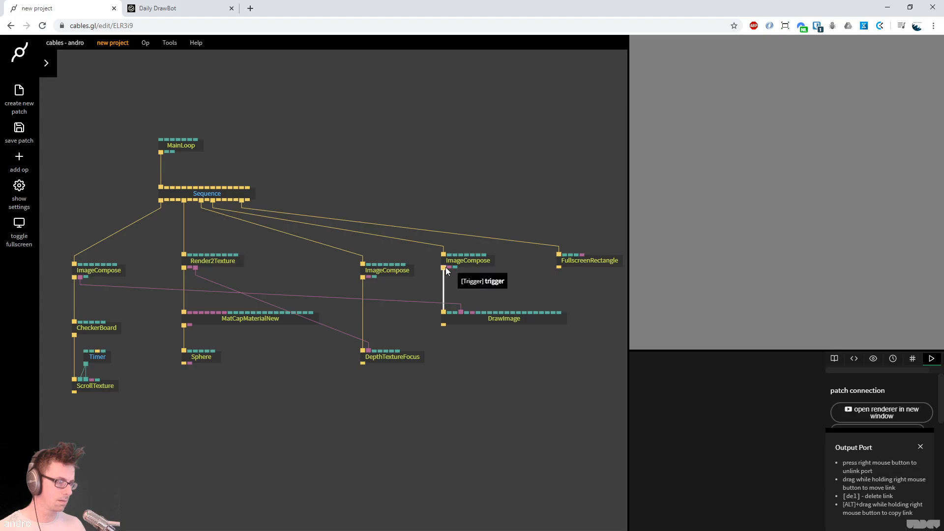
pyautogui.moveTo(449, 267); pyautogui.dragTo(594, 262)
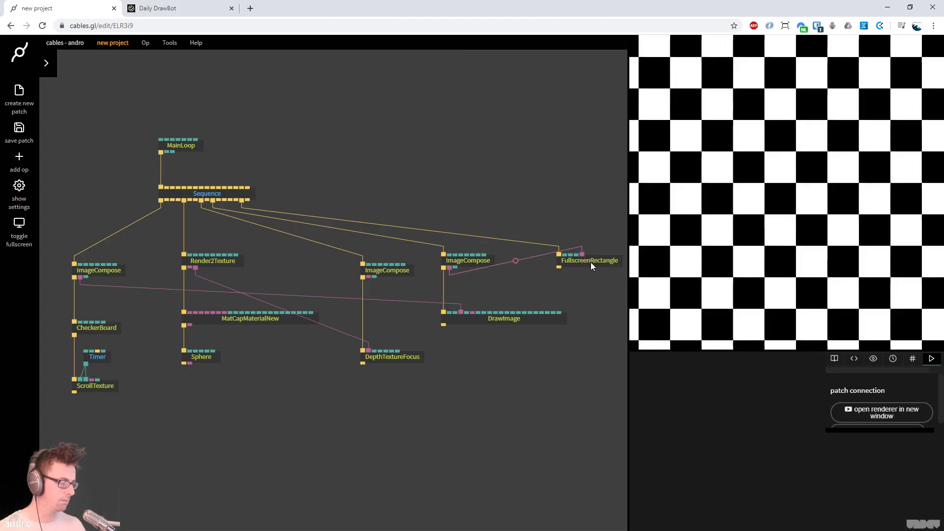
# Set the Timer's Speed to -0.1 to slow the checkerboard scrolling
pyautogui.click(97, 357)
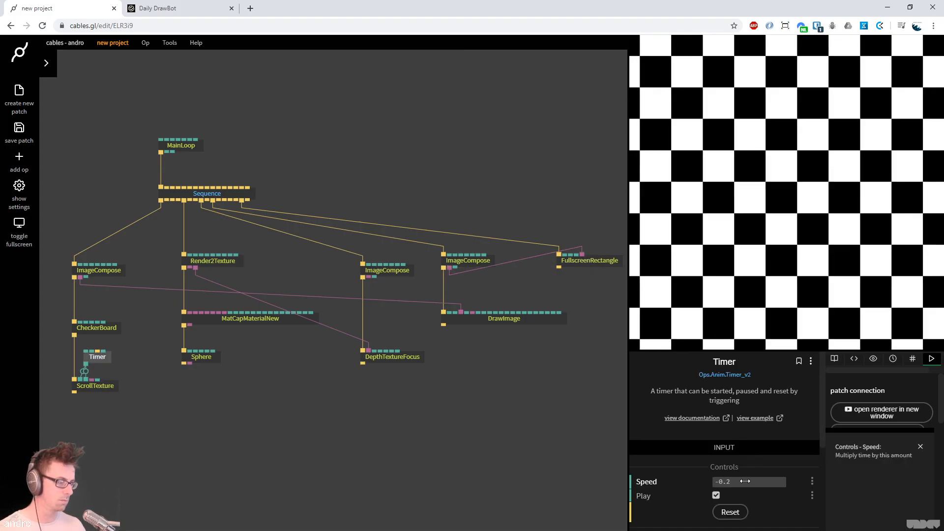
pyautogui.click(747, 481)
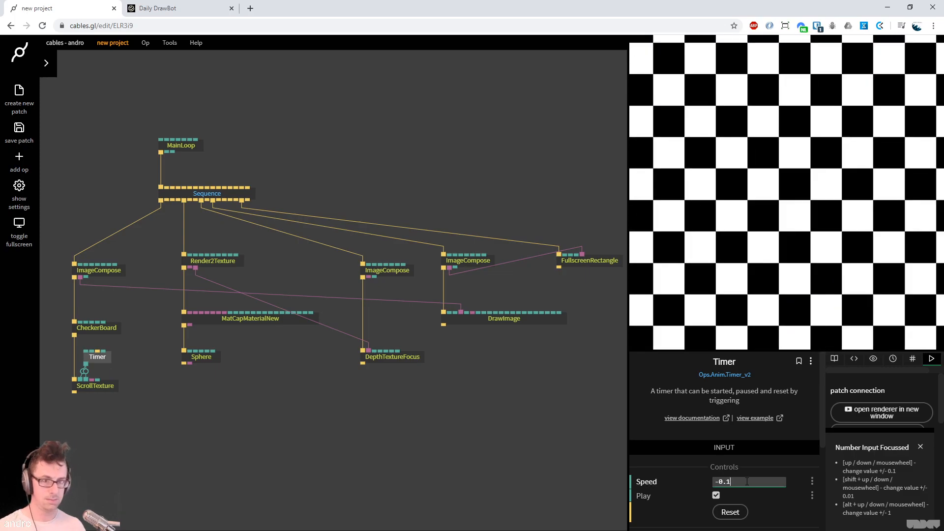
pyautogui.click(589, 420)
# Move FullscreenRectangle slightly away from the neighbouring ImageCompose to tidy the patch layout
pyautogui.moveTo(566, 405); pyautogui.dragTo(546, 399)
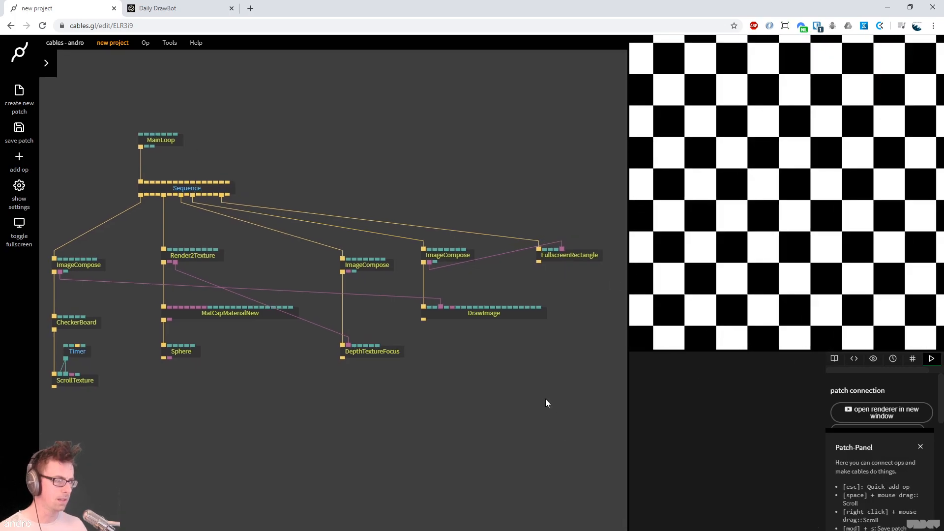
pyautogui.moveTo(570, 257); pyautogui.dragTo(587, 266)
pyautogui.click(523, 452)
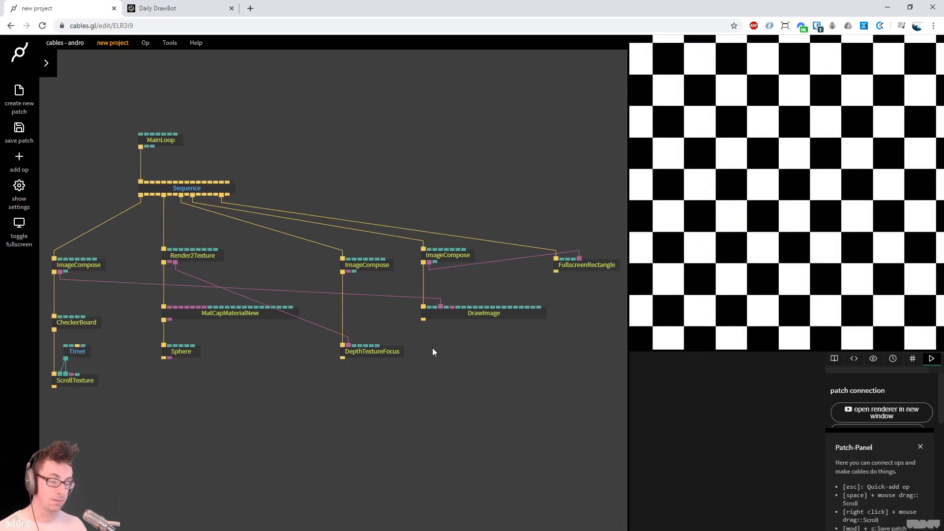
# Add a PixelDisplacement op linked below DrawImage and show its displacement settings
pyautogui.press('Escape')
pyautogui.write('p')
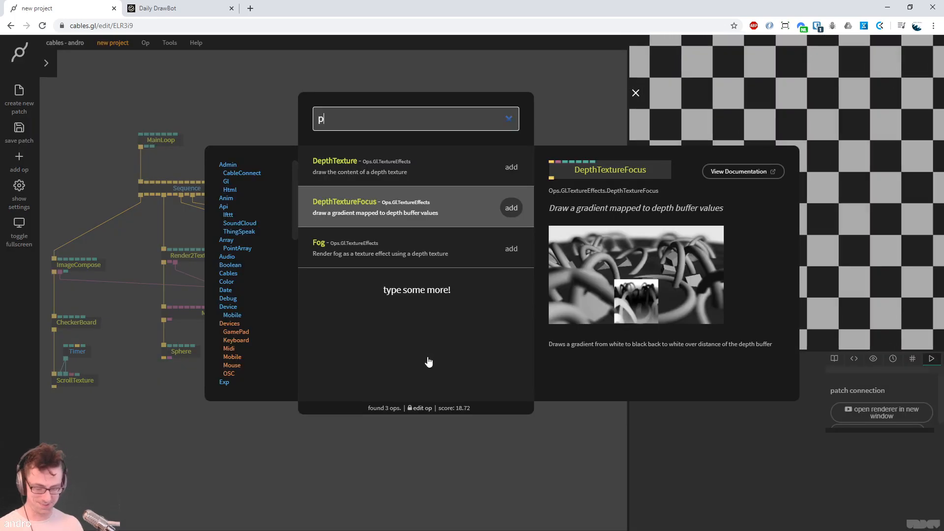
pyautogui.write('ixeld')
pyautogui.press('Return')
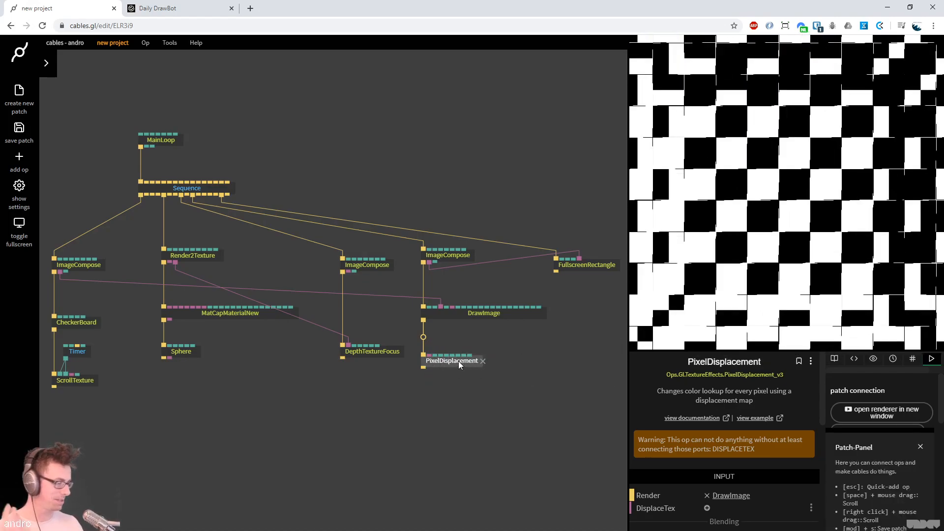
pyautogui.click(459, 361)
pyautogui.scroll(-2, 724, 447)
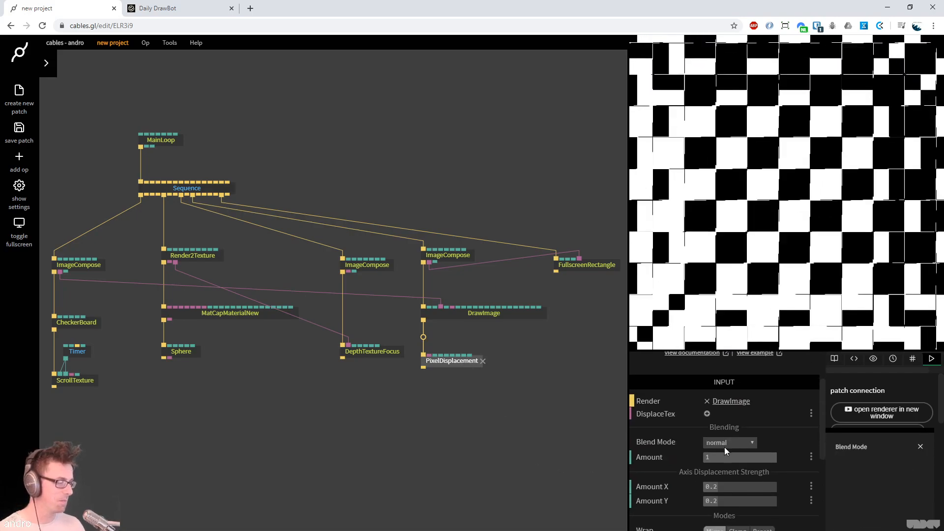
pyautogui.scroll(-1, 724, 448)
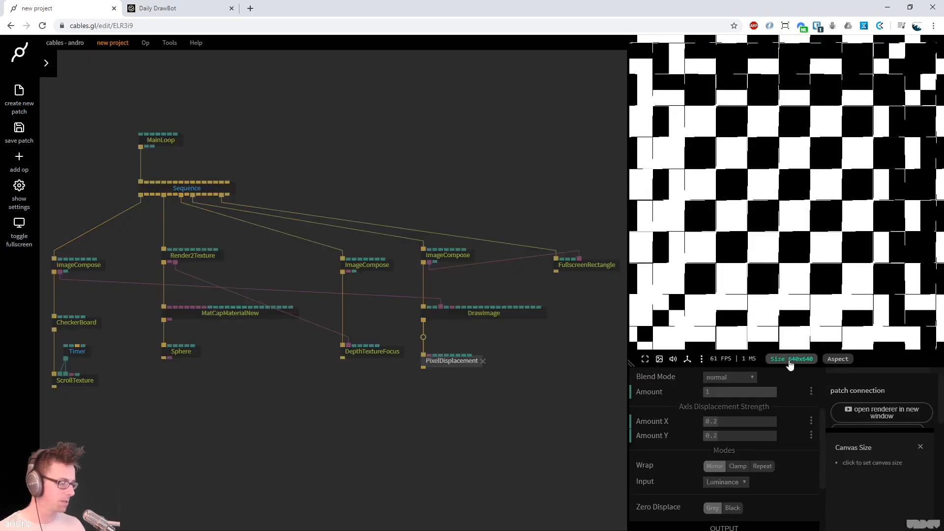
# Change the canvas size to 480 x 480
pyautogui.click(790, 359)
pyautogui.write('480 x 480')
pyautogui.press('Return')
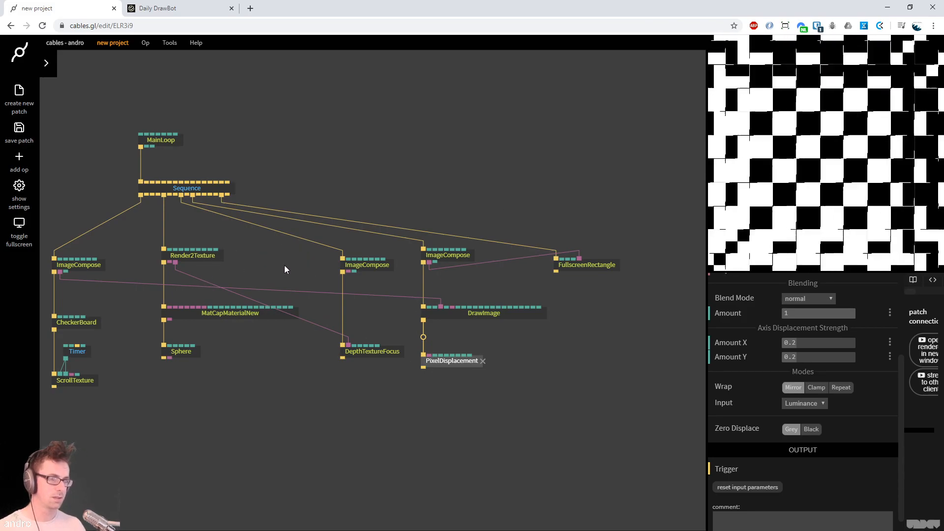
# Disable Use Viewport Size on the ImageCompose above DepthTextureFocus and set its texture size to 512 x 512
pyautogui.click(369, 264)
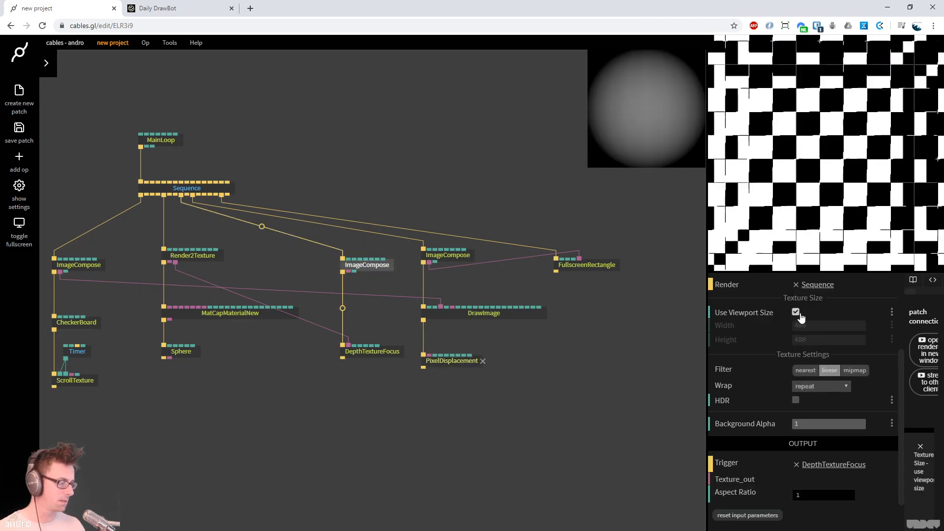
pyautogui.click(795, 313)
pyautogui.doubleClick(827, 325)
pyautogui.write('512')
pyautogui.press('Tab')
pyautogui.write('512')
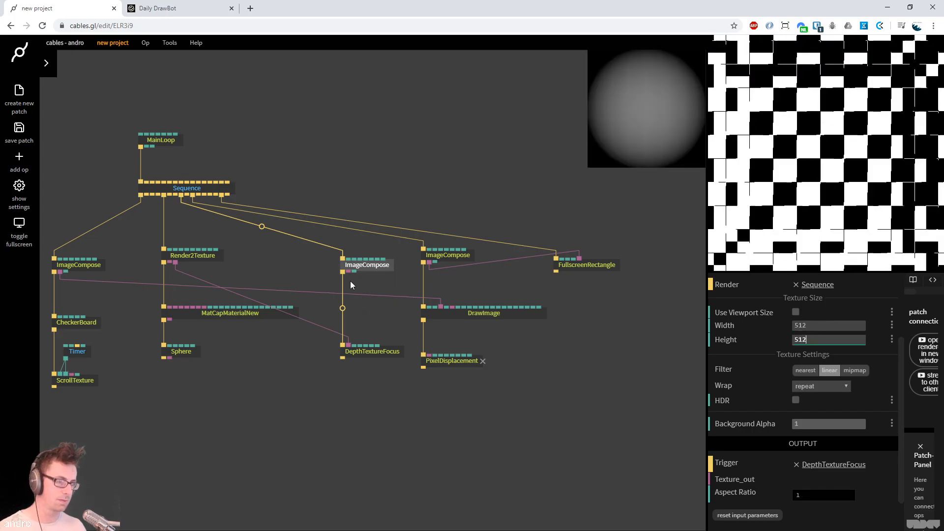
# Link the depth ImageCompose's texture output to PixelDisplacement's displaceTex input and set Zero Displace to Black
pyautogui.moveTo(349, 271); pyautogui.dragTo(432, 360)
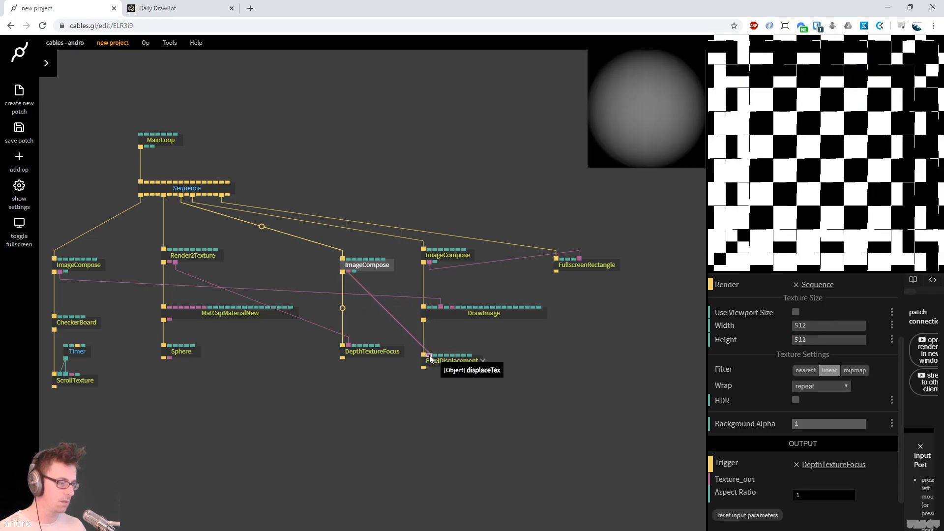
pyautogui.click(452, 360)
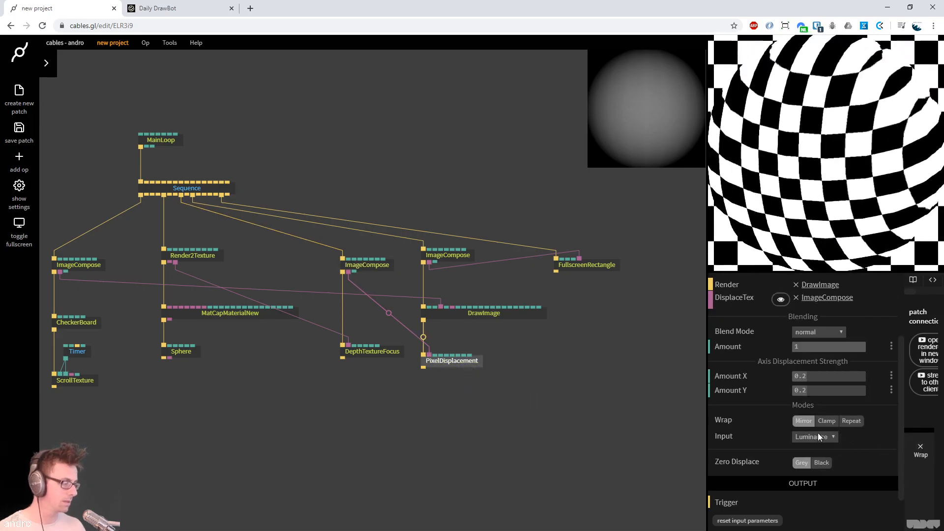
pyautogui.click(819, 465)
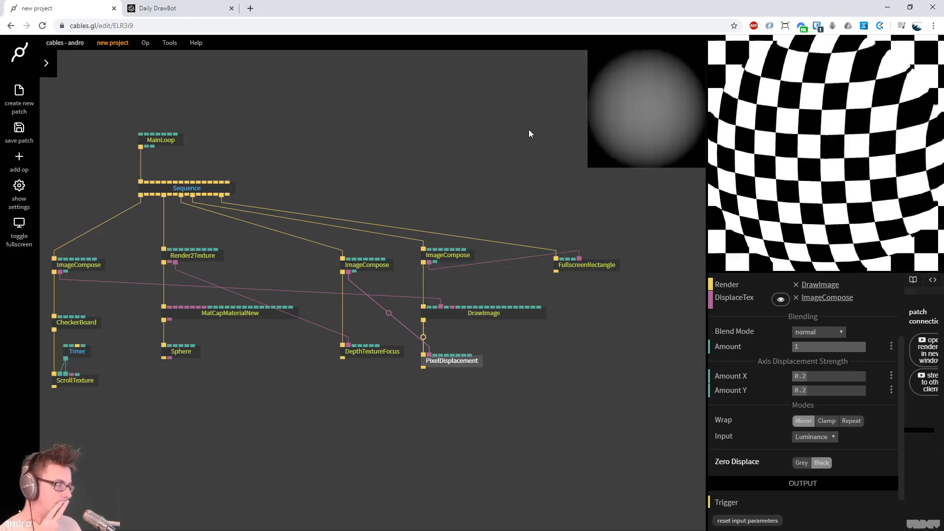
# Set PixelDisplacement's Amount X to 0 and check the depth ImageCompose's texture preview
pyautogui.moveTo(806, 376); pyautogui.dragTo(786, 377)
pyautogui.click(591, 396)
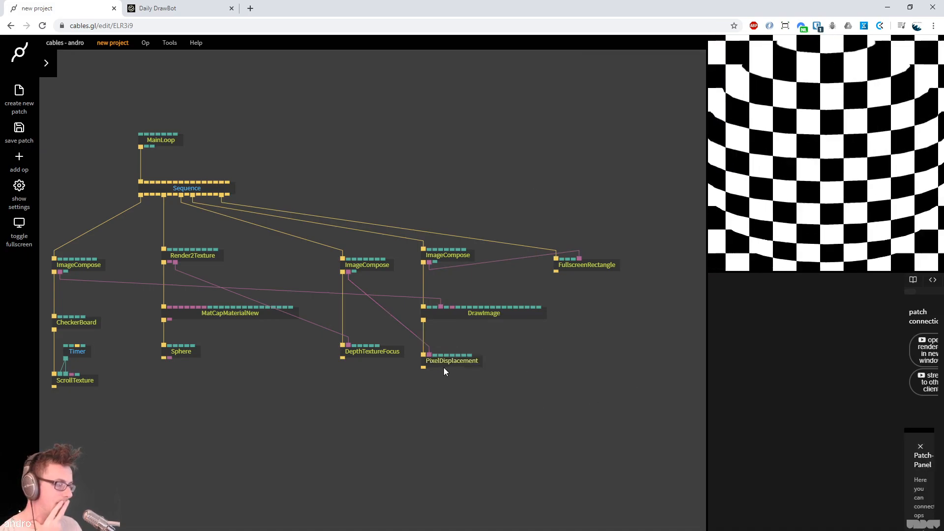
pyautogui.click(443, 360)
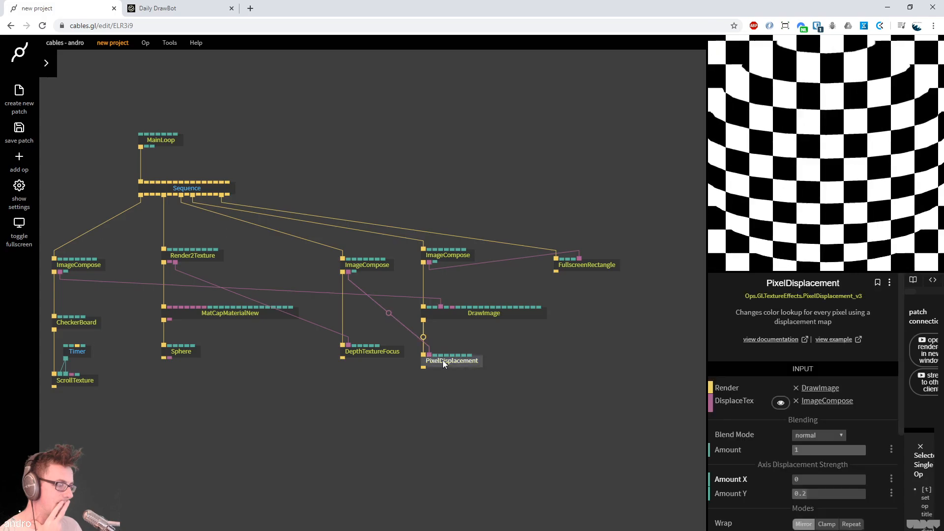
pyautogui.click(372, 267)
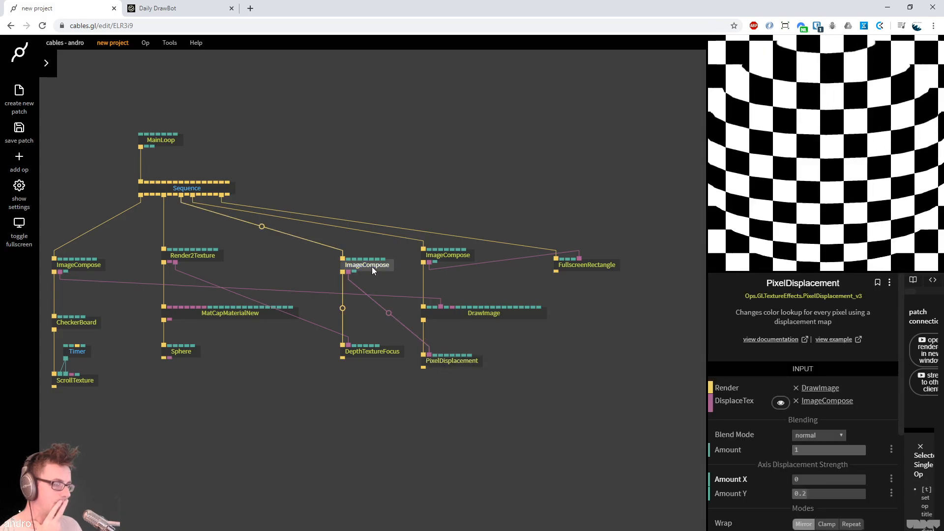
pyautogui.scroll(-2, 816, 433)
pyautogui.click(447, 365)
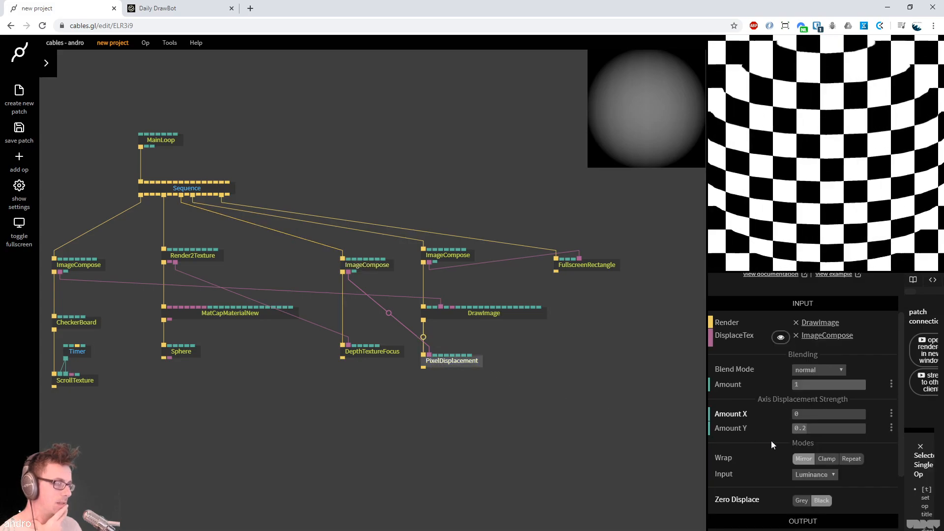
# Check PixelDisplacement's Input options and try Zero Displace on Grey before returning it to Black
pyautogui.click(819, 477)
pyautogui.click(831, 476)
pyautogui.scroll(-2, 837, 480)
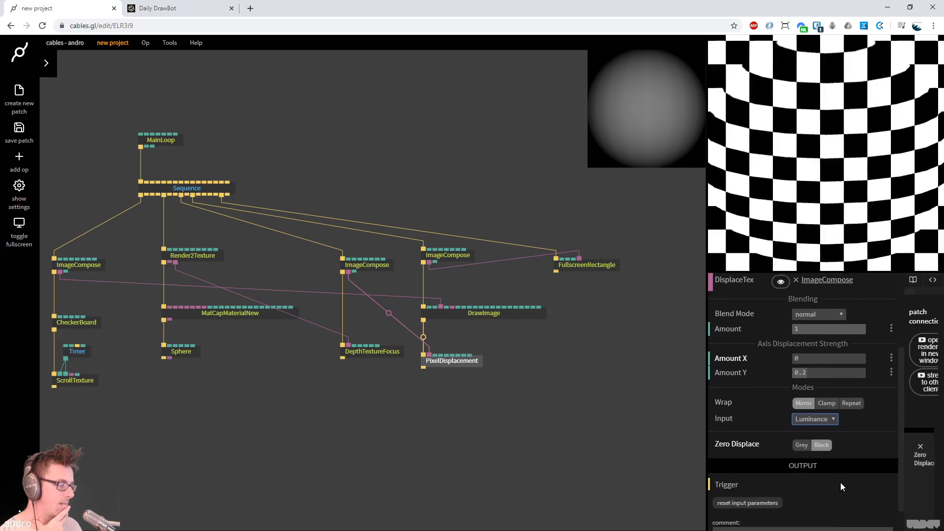
pyautogui.click(813, 435)
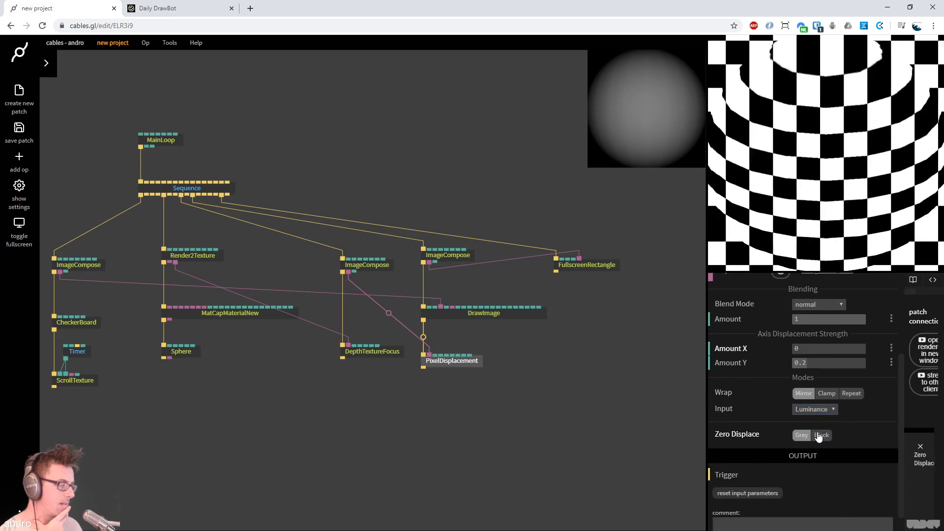
pyautogui.click(820, 435)
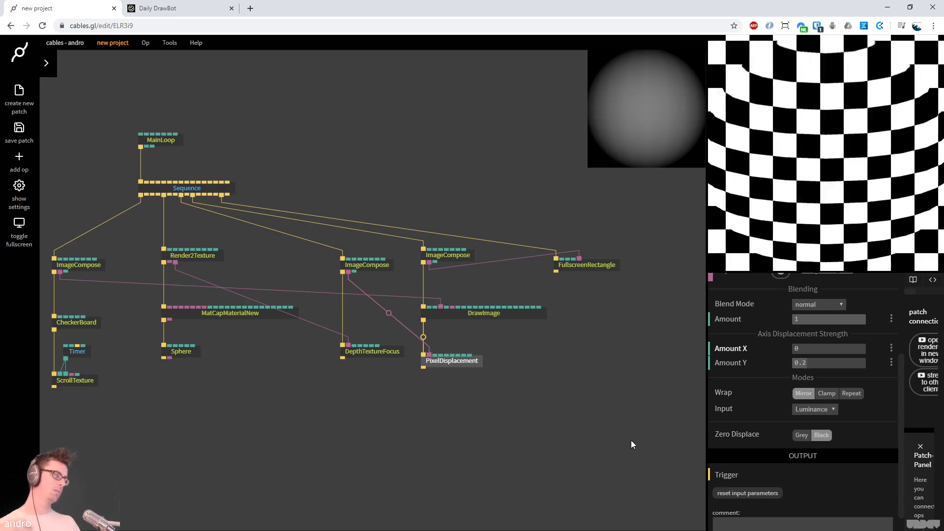
# Duplicate PixelDisplacement, chain the copy beneath the original and link the depth ImageCompose's texture to its displaceTex input
pyautogui.hotkey('ctrl', 'c')
pyautogui.hotkey('ctrl', 'v')
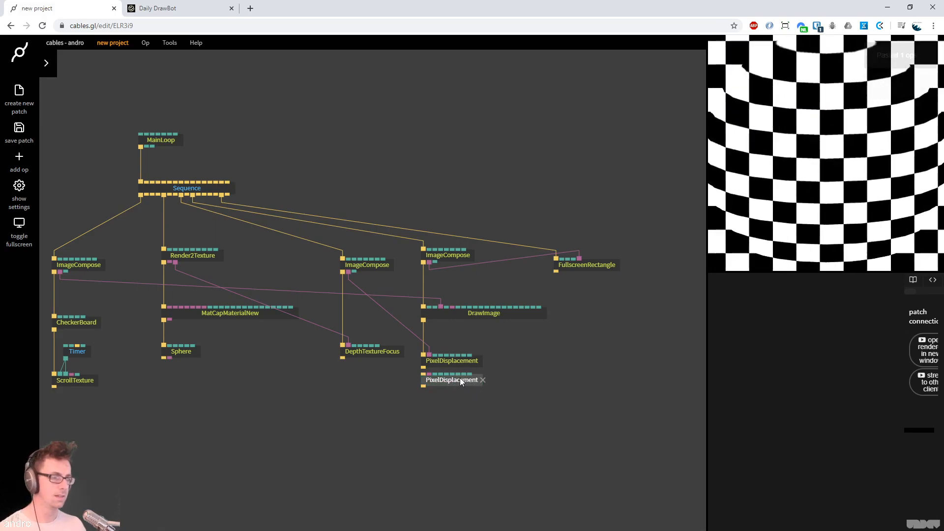
pyautogui.moveTo(460, 377); pyautogui.dragTo(457, 391)
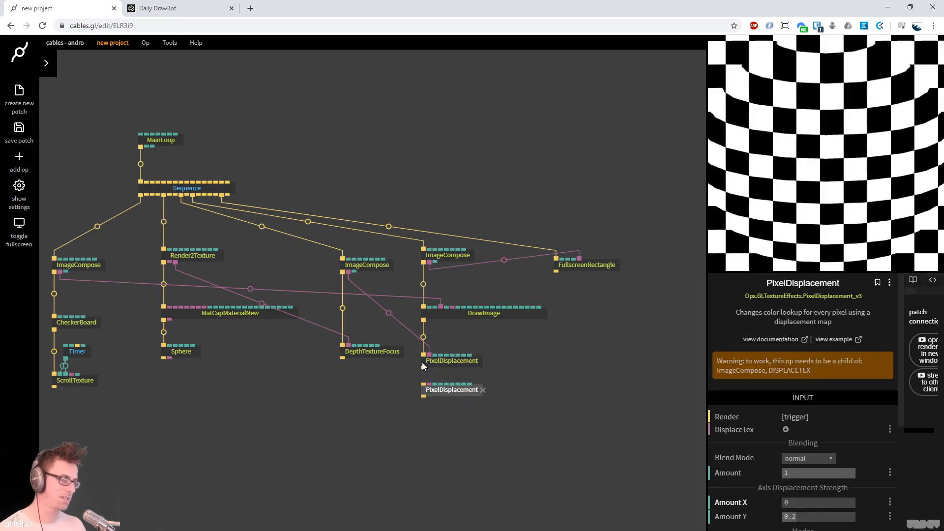
pyautogui.moveTo(423, 365); pyautogui.dragTo(434, 403)
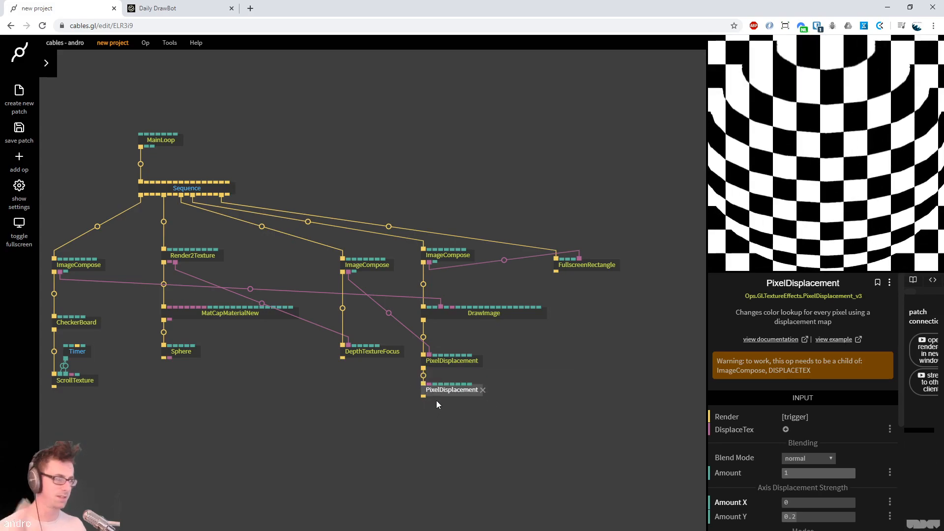
pyautogui.moveTo(348, 272); pyautogui.dragTo(430, 388)
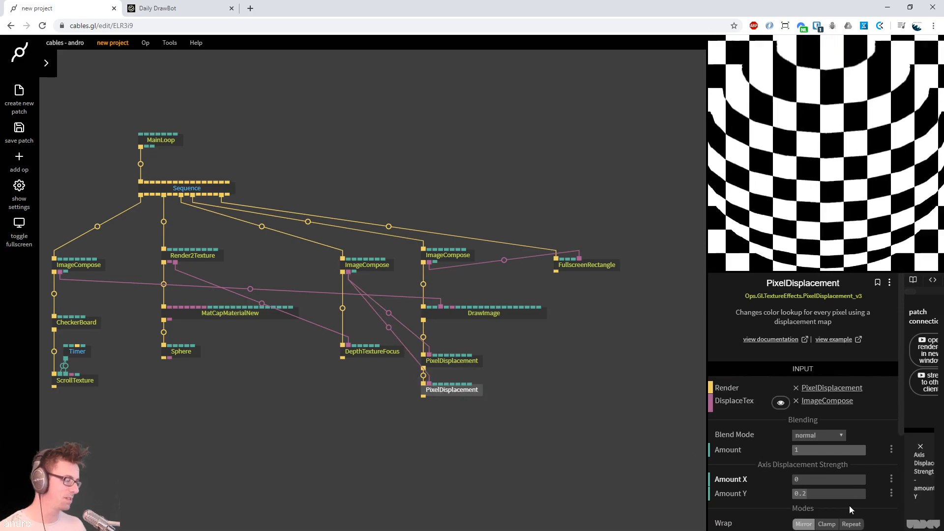
# Set the upper PixelDisplacement's Amount X and Amount Y to 0.1, and move the lower copy slightly further down
pyautogui.click(456, 361)
pyautogui.moveTo(819, 495); pyautogui.dragTo(812, 494)
pyautogui.click(824, 492)
pyautogui.write('0.1')
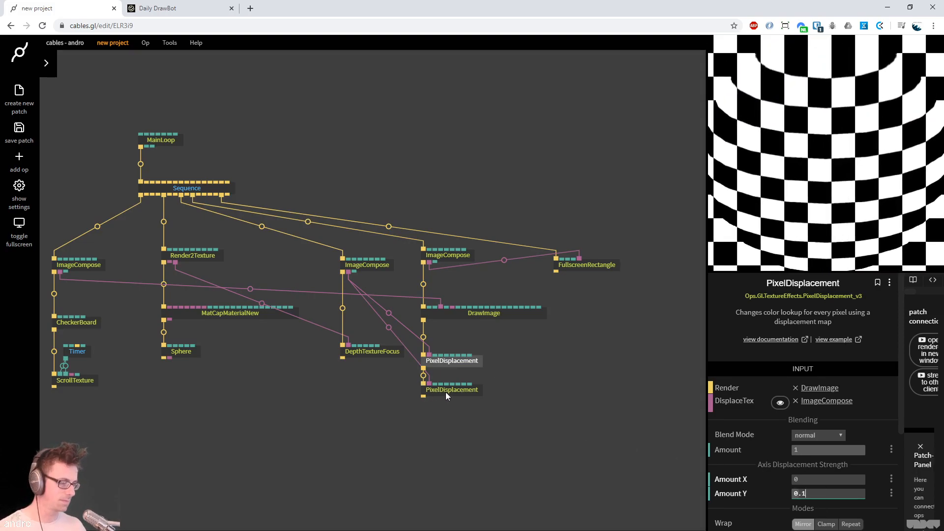
pyautogui.moveTo(445, 392); pyautogui.dragTo(444, 406)
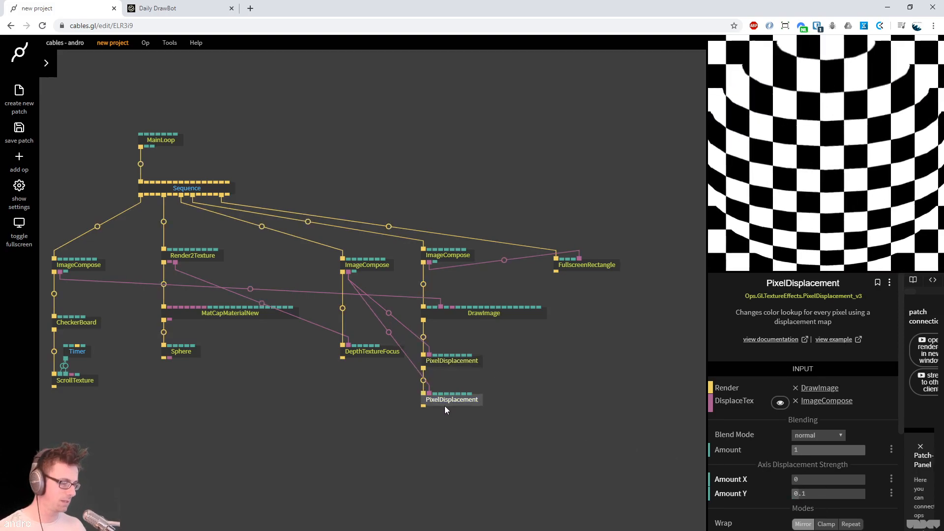
pyautogui.click(455, 362)
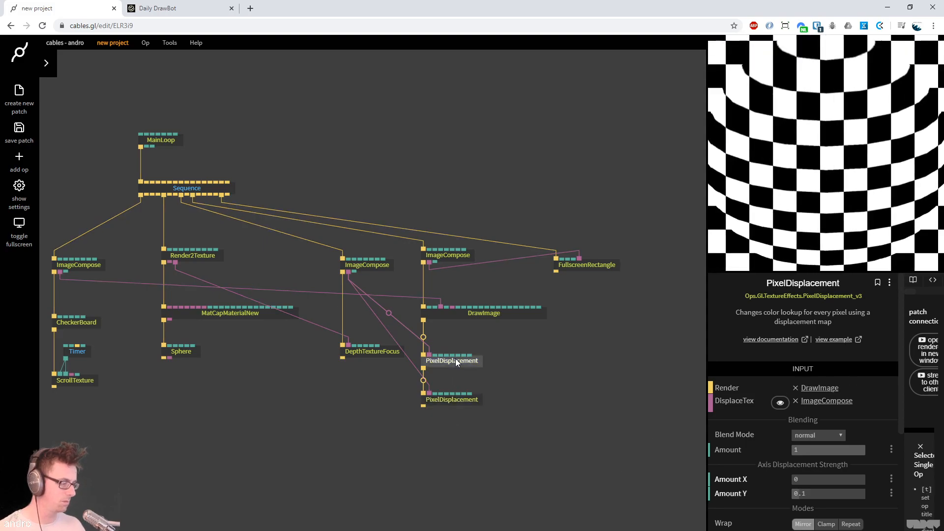
pyautogui.click(829, 479)
pyautogui.write('0.1')
# Set the lower PixelDisplacement's Amount Y to 0.1 and recheck the upper one's displacement amounts
pyautogui.click(480, 404)
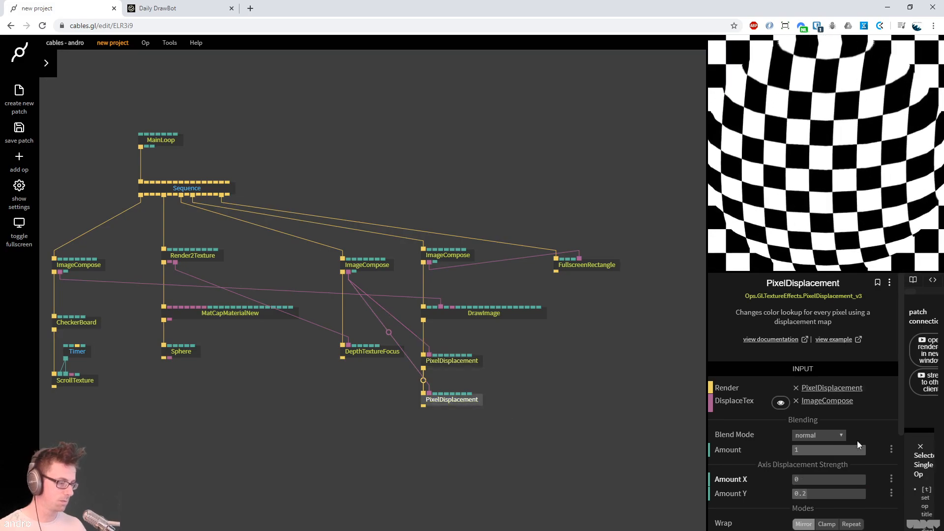
pyautogui.click(816, 493)
pyautogui.write('0.1')
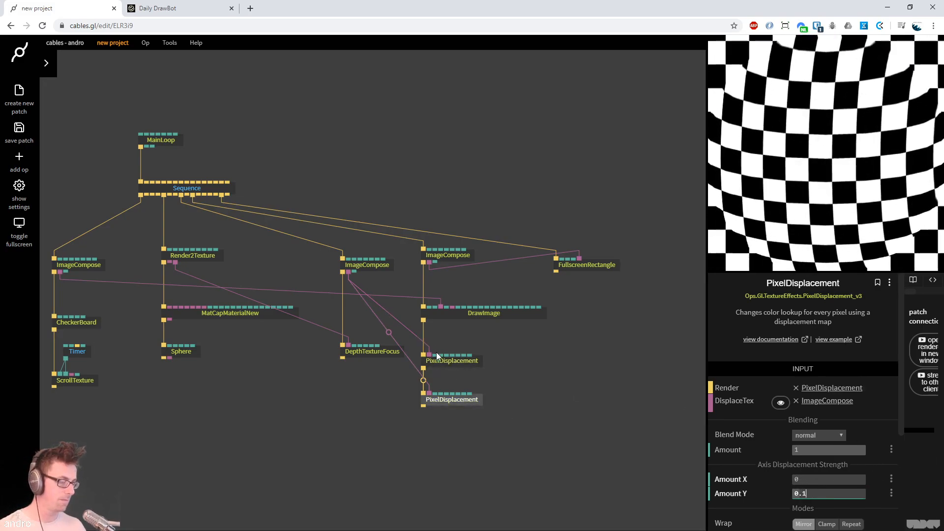
pyautogui.click(453, 363)
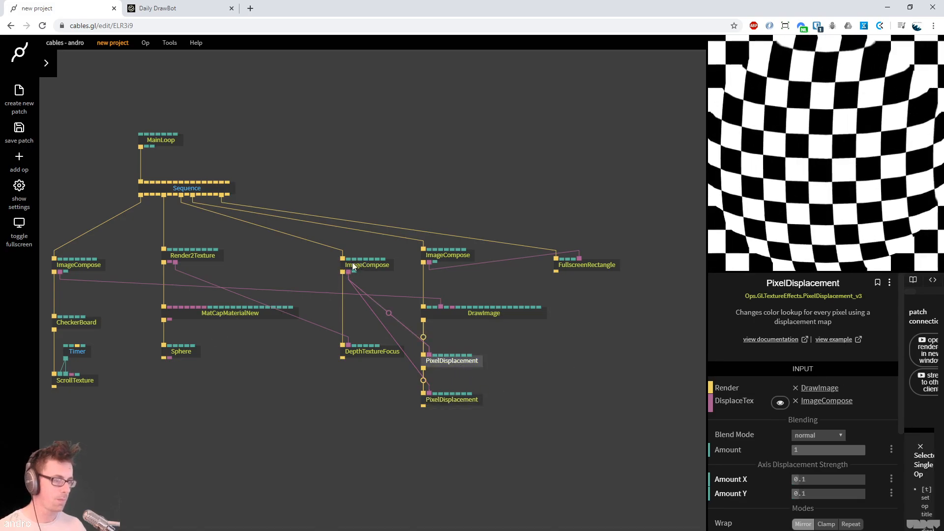
# Enable HDR on Render2Texture and on the depth ImageCompose
pyautogui.click(210, 257)
pyautogui.scroll(-3, 874, 480)
pyautogui.click(796, 372)
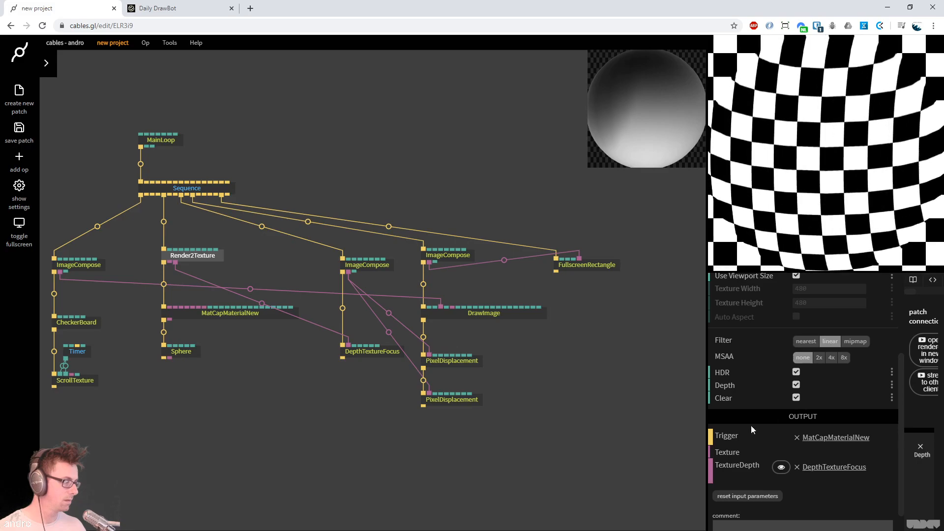
pyautogui.click(356, 265)
pyautogui.click(796, 373)
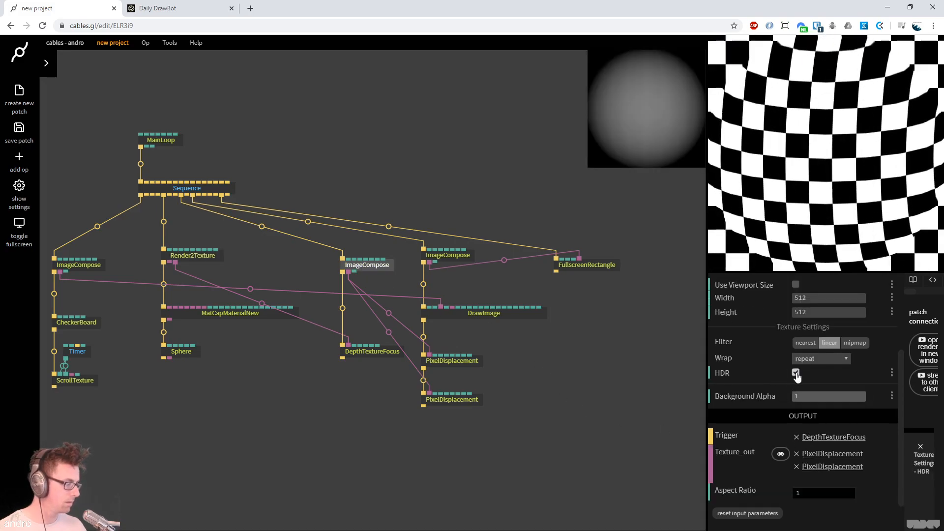
# Try the Zero Displace options on the upper and lower PixelDisplacement ops
pyautogui.scroll(2, 615, 396)
pyautogui.moveTo(533, 421); pyautogui.dragTo(524, 429)
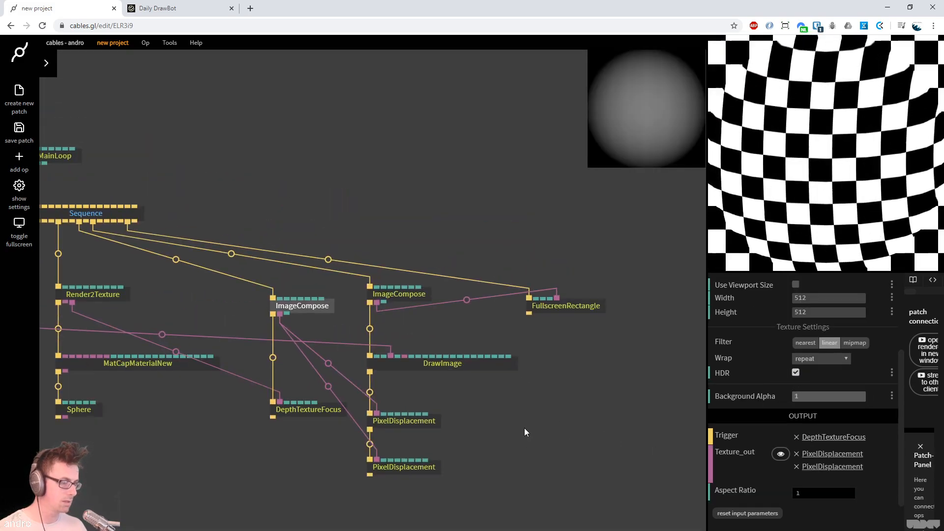
pyautogui.click(417, 300)
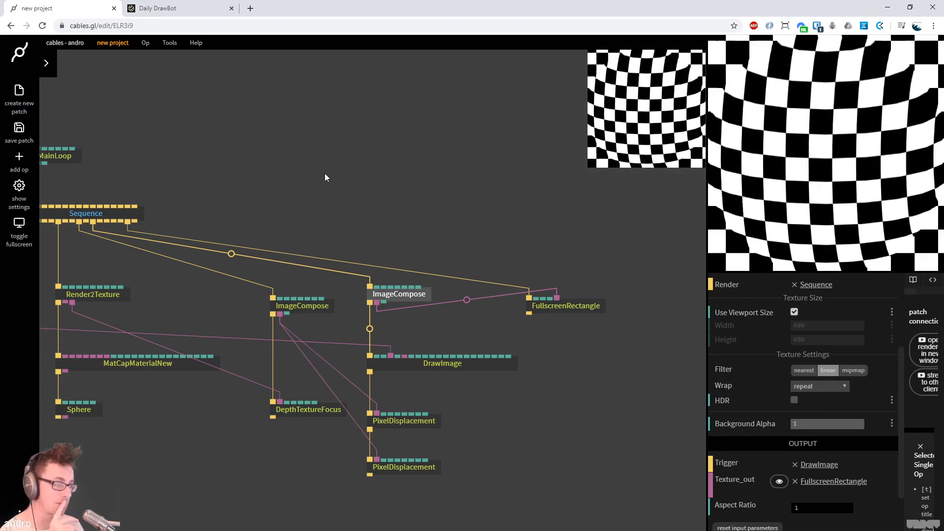
pyautogui.moveTo(331, 185); pyautogui.dragTo(324, 159)
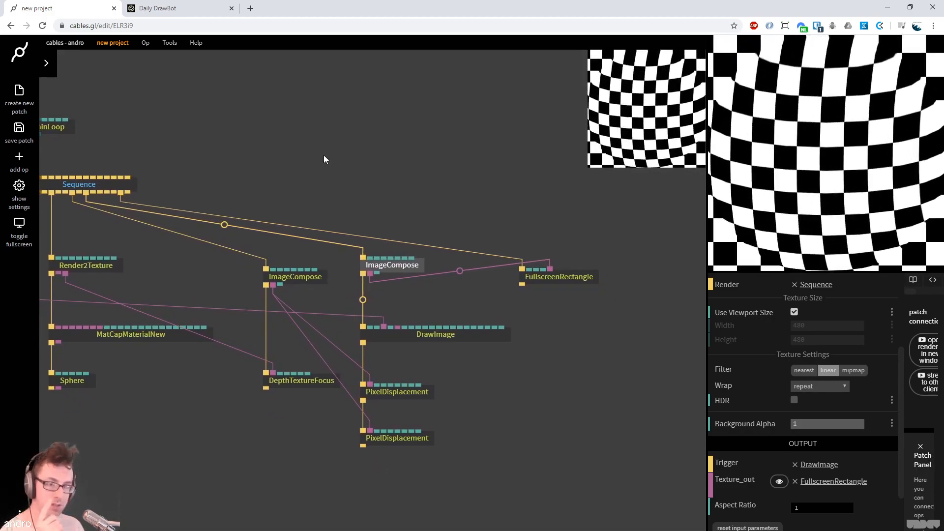
pyautogui.click(418, 392)
pyautogui.click(805, 436)
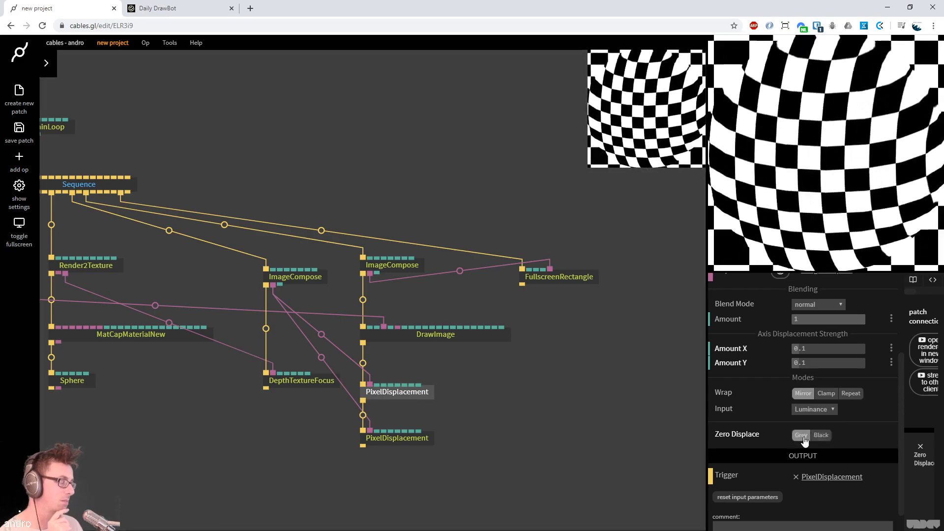
pyautogui.click(415, 444)
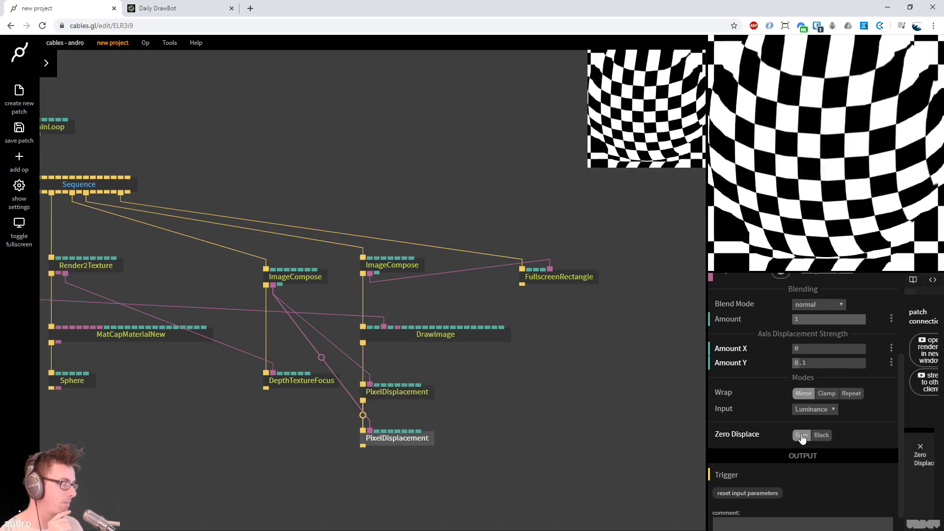
# Try other Wrap modes on both PixelDisplacement ops, such as Clamp on the upper one, and return to Mirror
pyautogui.click(836, 393)
pyautogui.click(397, 392)
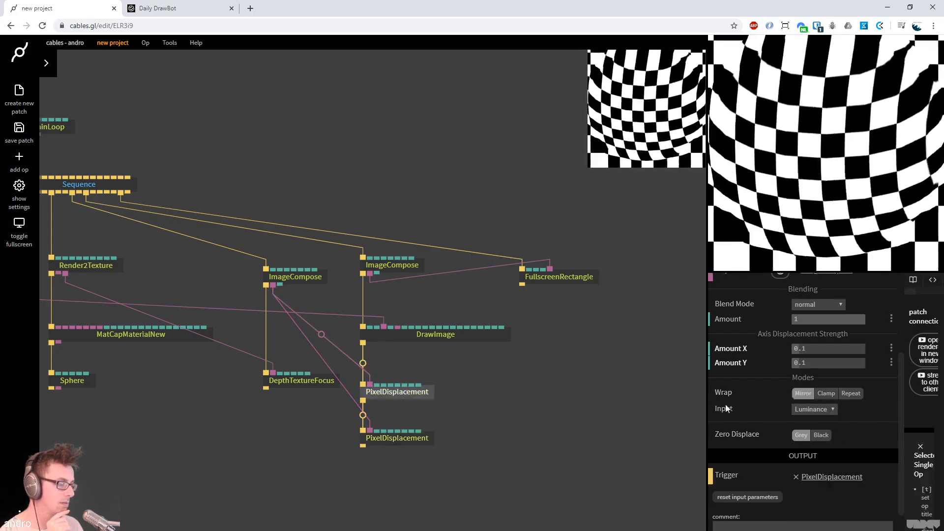
pyautogui.click(827, 394)
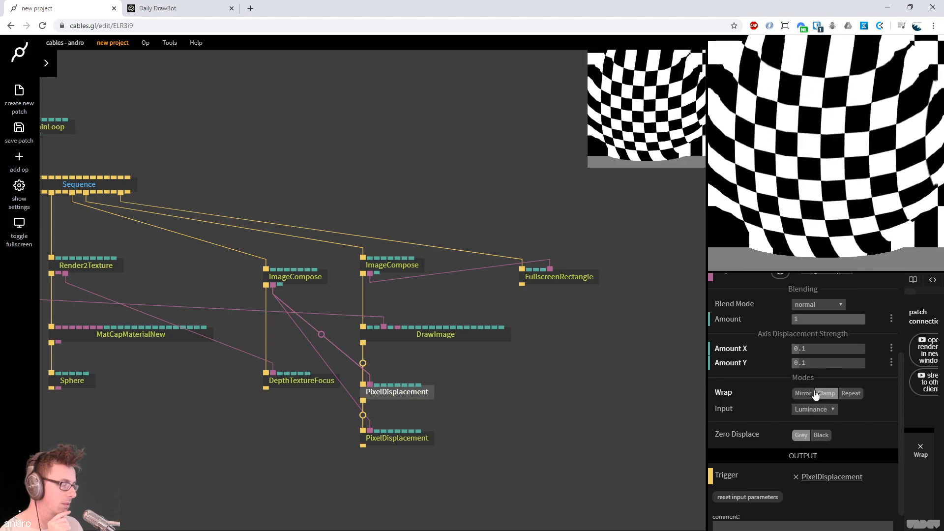
pyautogui.click(400, 438)
pyautogui.click(804, 394)
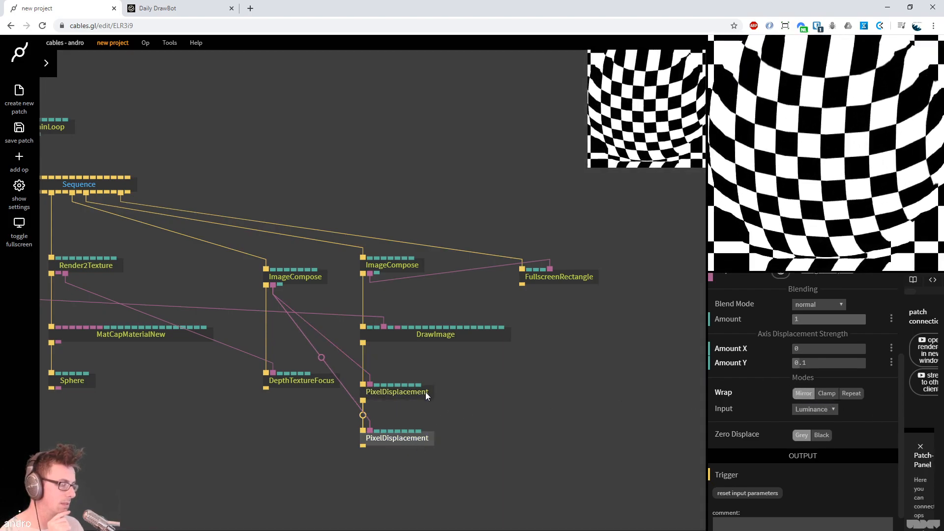
# Set the upper PixelDisplacement's Amount Y to 0.001 and the final ImageCompose's Wrap to clamp to edge
pyautogui.click(426, 391)
pyautogui.moveTo(807, 362); pyautogui.dragTo(809, 363)
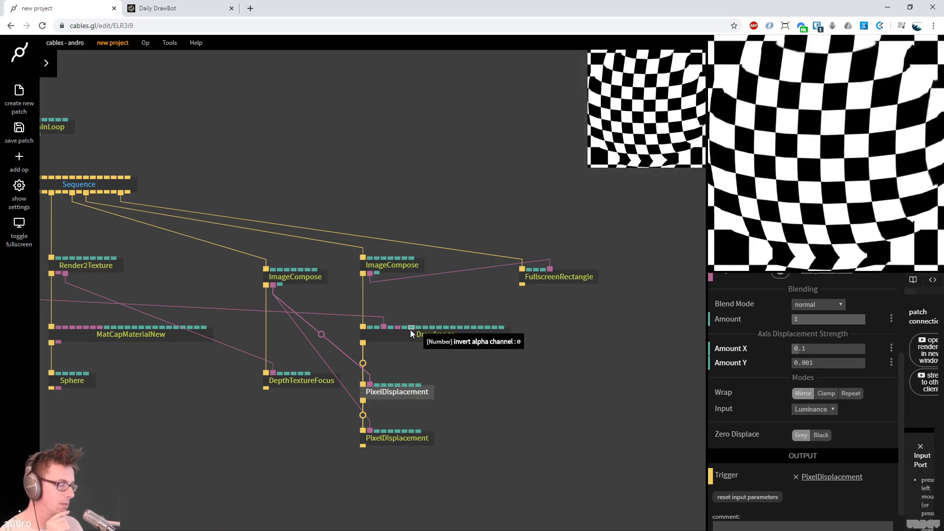
pyautogui.click(394, 267)
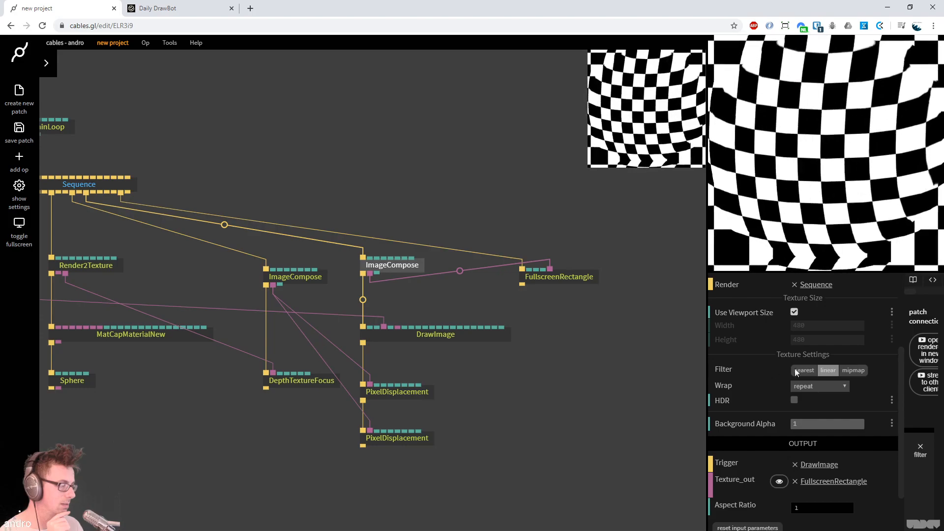
pyautogui.click(810, 386)
pyautogui.click(811, 395)
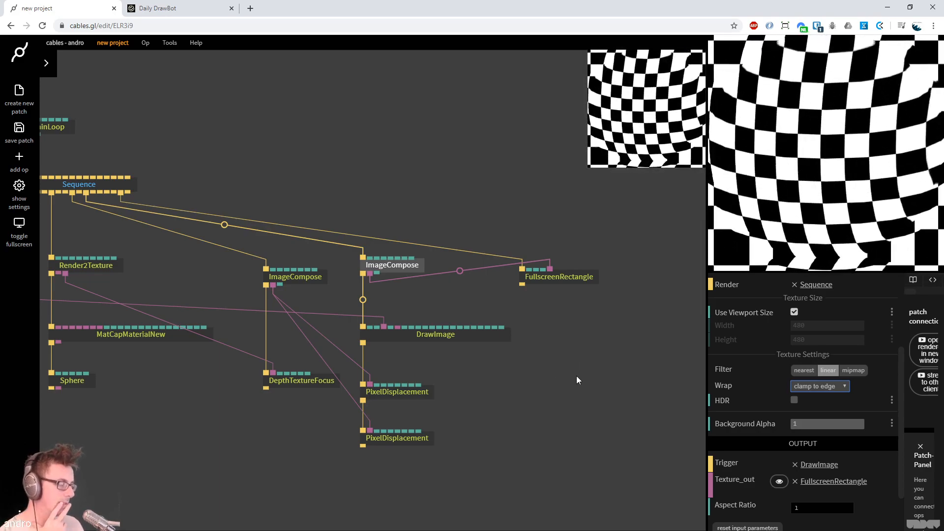
pyautogui.click(531, 423)
pyautogui.moveTo(531, 423)
pyautogui.mouseDown()
pyautogui.moveTo(497, 413)
pyautogui.moveTo(532, 428)
pyautogui.mouseUp()
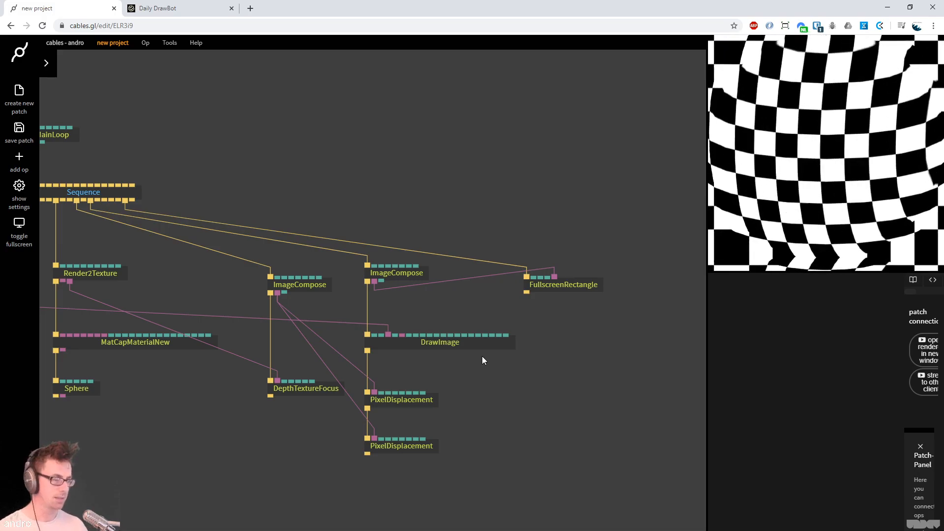
# Adjust DepthTextureFocus to a Center of 0.266 and a Width of 0.079
pyautogui.scroll(-2, 540, 382)
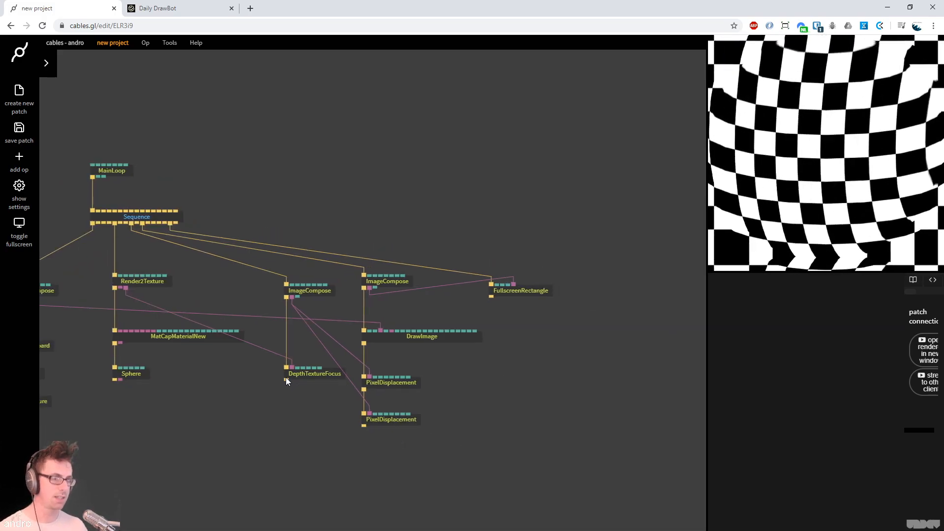
pyautogui.click(312, 372)
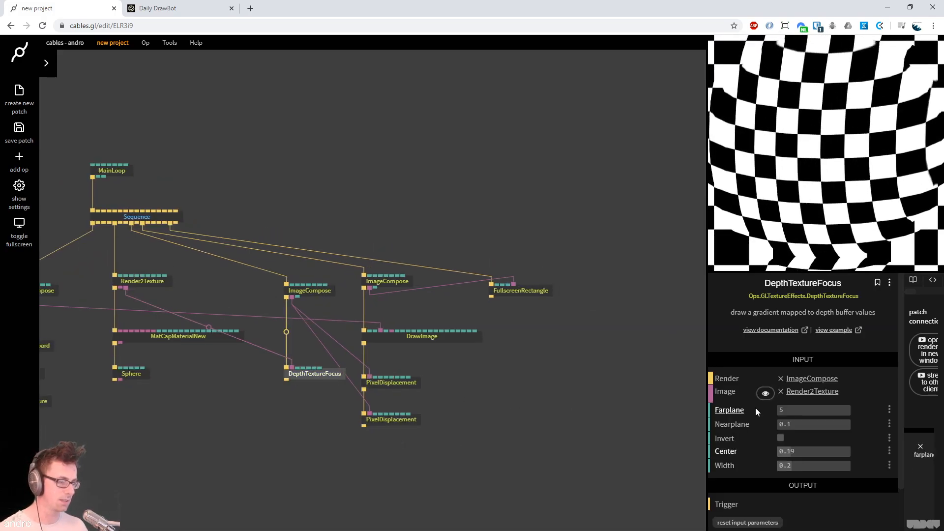
pyautogui.click(310, 291)
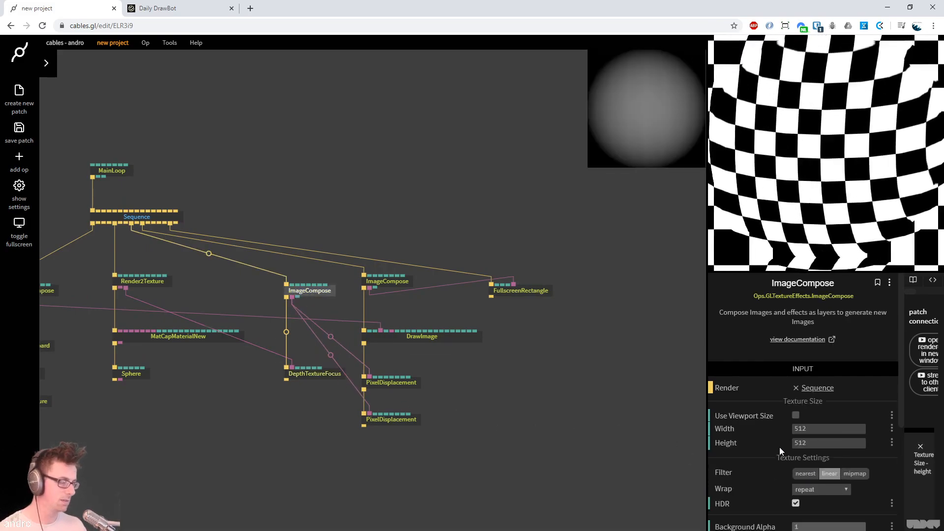
pyautogui.click(319, 375)
pyautogui.scroll(-2, 797, 421)
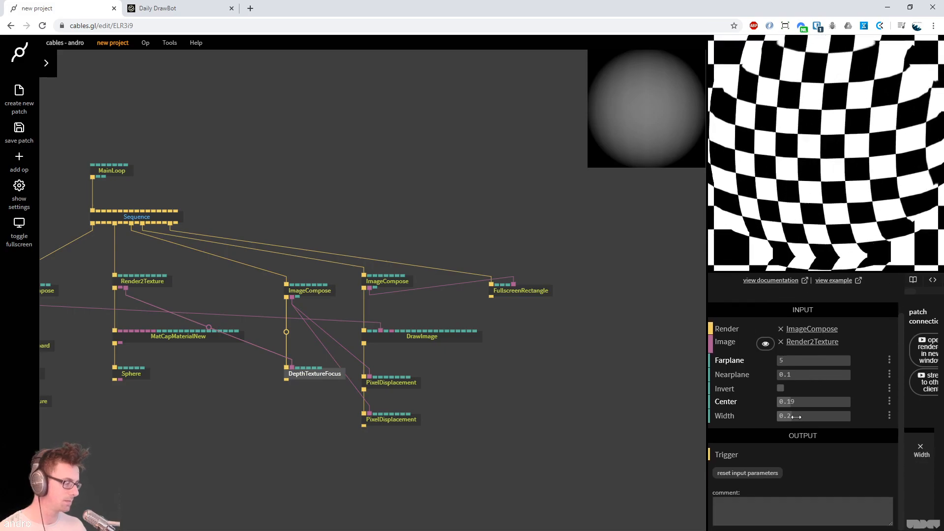
pyautogui.moveTo(799, 402)
pyautogui.mouseDown()
pyautogui.moveTo(869, 402)
pyautogui.moveTo(791, 416)
pyautogui.moveTo(809, 416)
pyautogui.mouseUp()
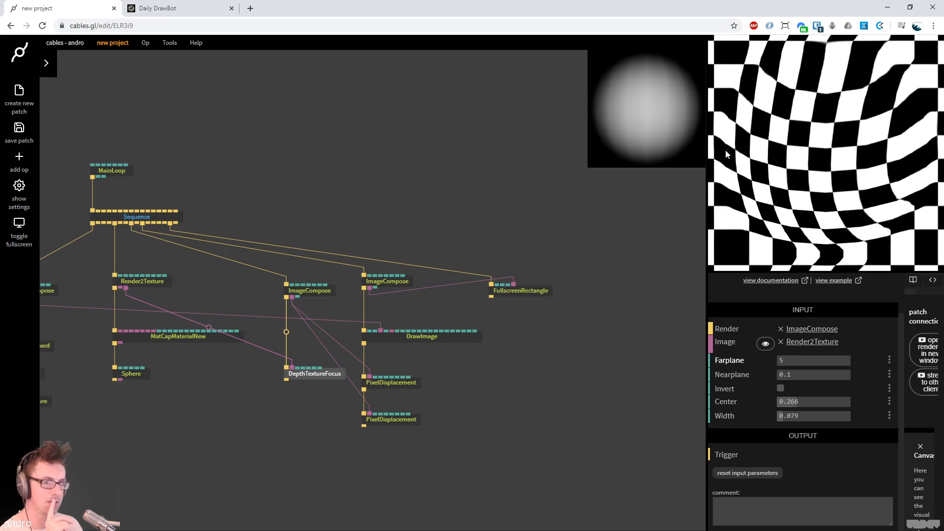
pyautogui.click(506, 146)
# Unlink the final ImageCompose from Sequence and FullscreenRectangle, and delete FullscreenRectangle
pyautogui.moveTo(455, 395); pyautogui.dragTo(503, 380)
pyautogui.moveTo(258, 248); pyautogui.dragTo(351, 254)
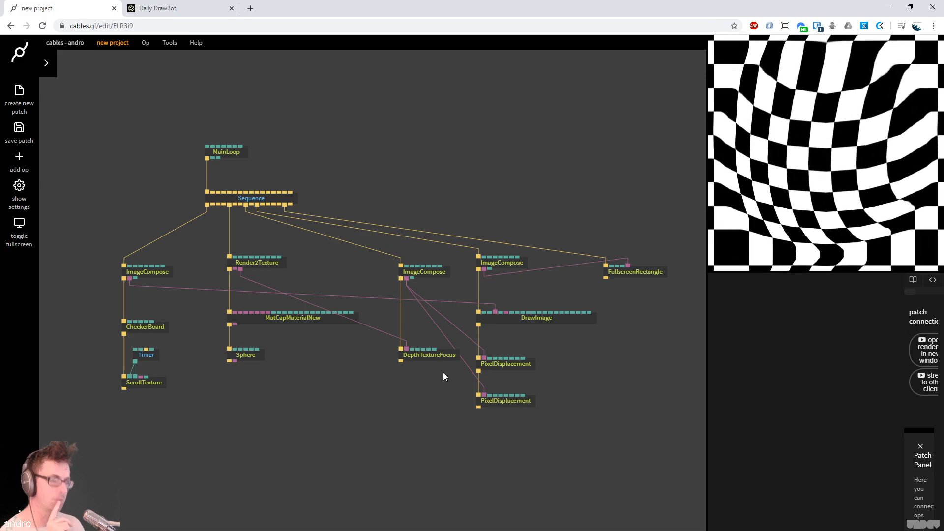
pyautogui.moveTo(562, 433); pyautogui.dragTo(487, 241)
pyautogui.click(500, 265)
pyautogui.rightClick(368, 230)
pyautogui.rightClick(556, 266)
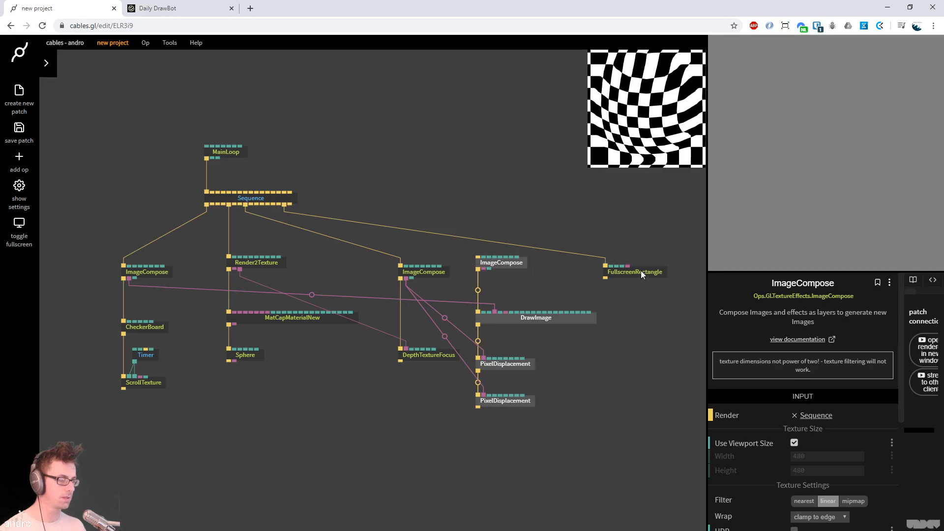
pyautogui.click(639, 273)
pyautogui.press('Delete')
# Remove the texture links into DrawImage and both PixelDisplacement ops, and move their ImageCompose chain away from the main graph
pyautogui.moveTo(601, 458); pyautogui.dragTo(480, 263)
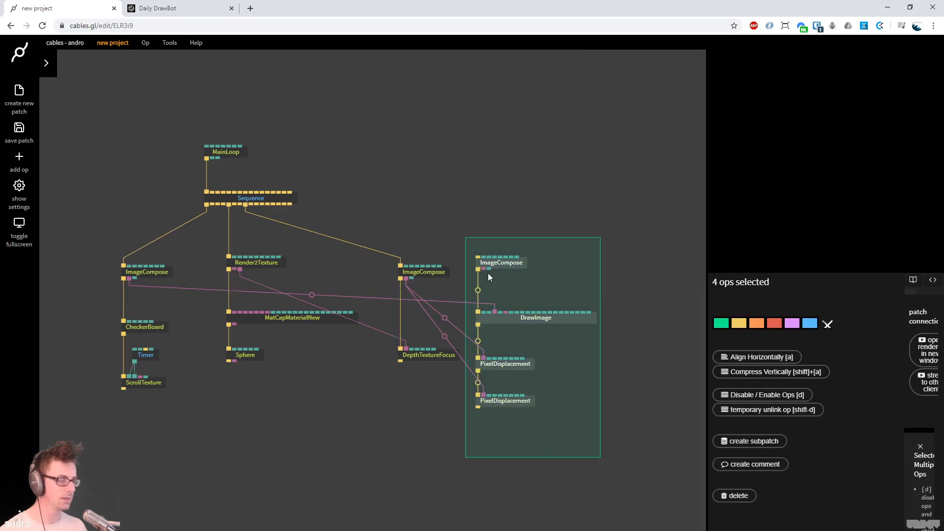
pyautogui.rightClick(447, 320)
pyautogui.rightClick(446, 336)
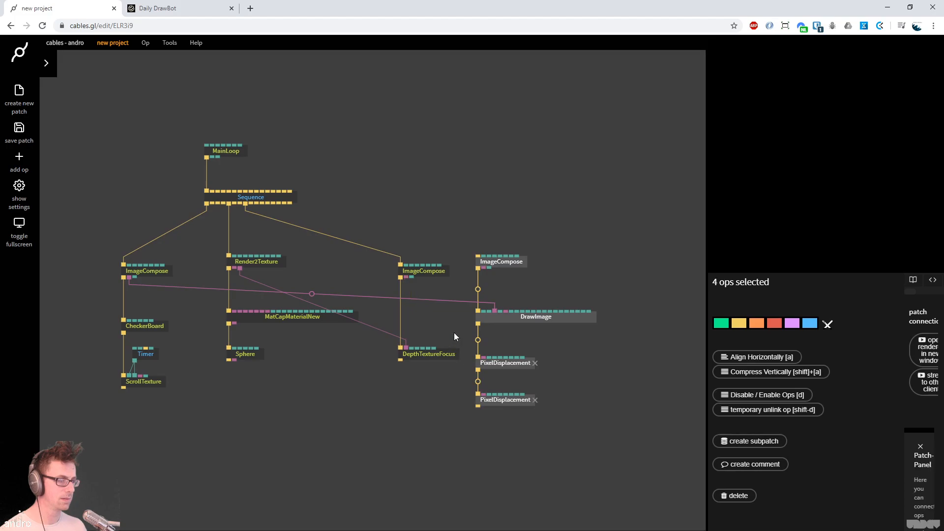
pyautogui.rightClick(494, 312)
pyautogui.moveTo(596, 443); pyautogui.dragTo(582, 183)
# Move the depth ImageCompose and DepthTextureFocus closer to the Render2Texture chain
pyautogui.click(392, 239)
pyautogui.moveTo(467, 386); pyautogui.dragTo(399, 242)
pyautogui.moveTo(424, 271); pyautogui.dragTo(391, 263)
# Add a Rectangle op triggered by a free Sequence output and place it beside DepthTextureFocus
pyautogui.click(259, 206)
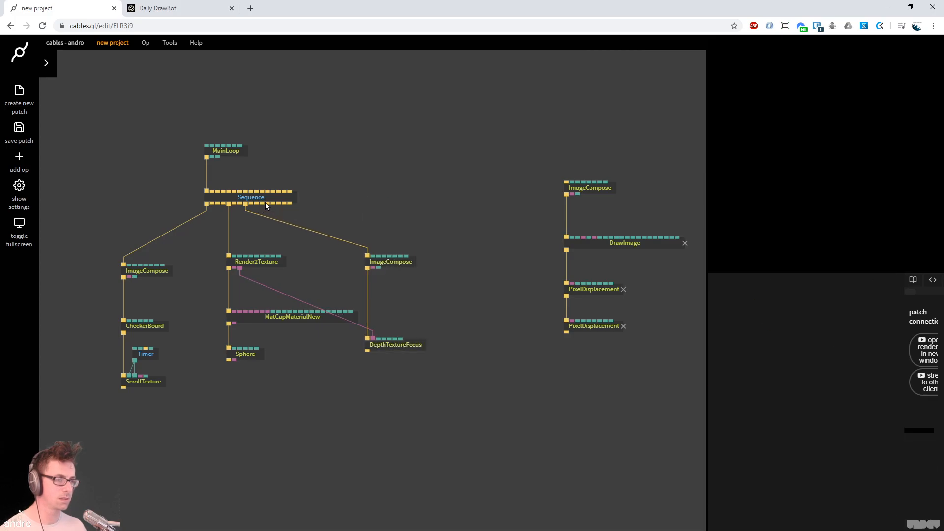
pyautogui.moveTo(270, 203); pyautogui.dragTo(499, 264)
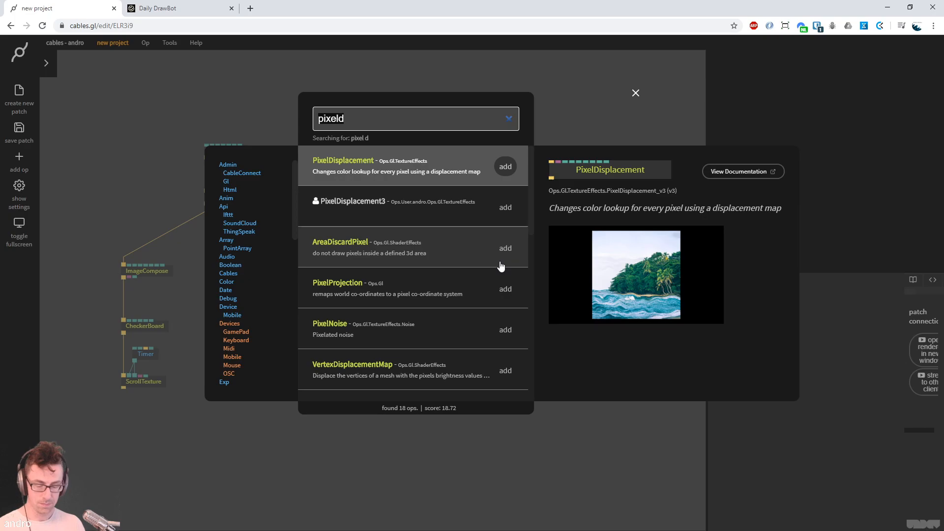
pyautogui.write('rect')
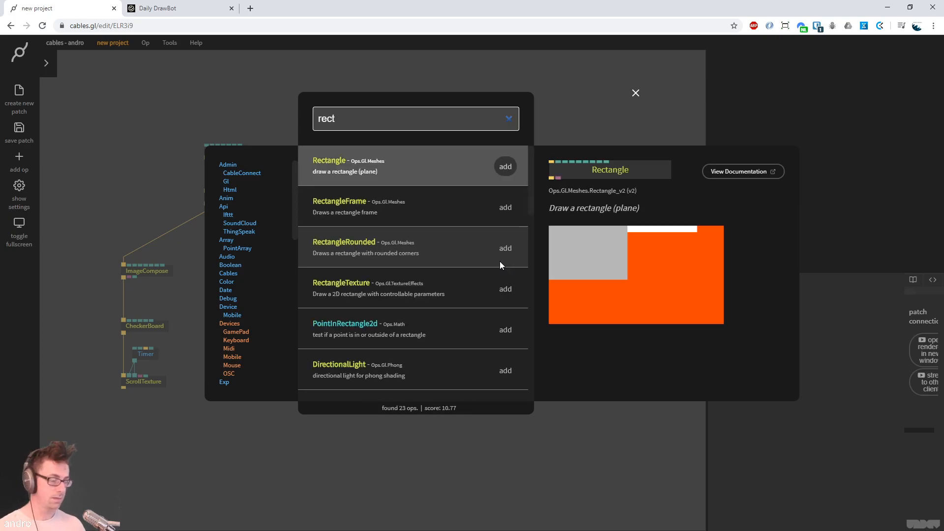
pyautogui.press('Return')
pyautogui.moveTo(506, 268); pyautogui.dragTo(484, 331)
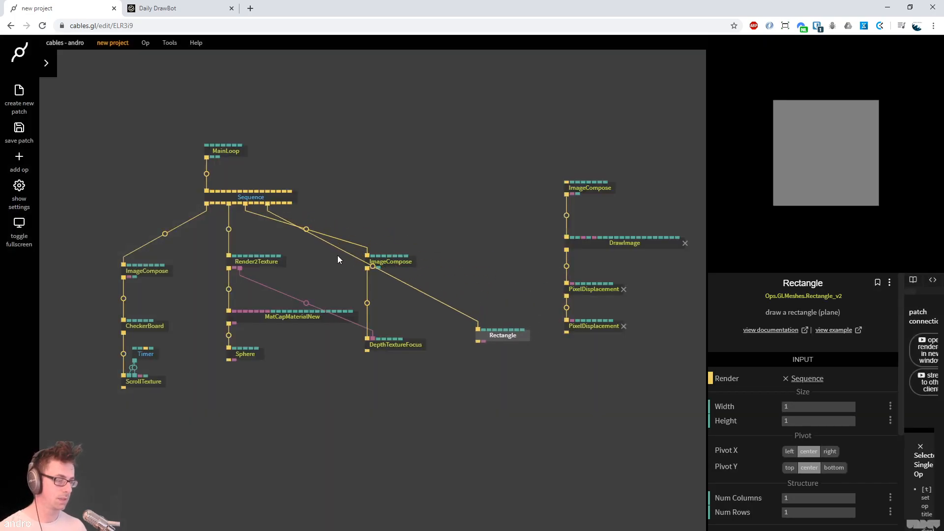
# Insert a BasicMaterial between Sequence and Rectangle, place it above Rectangle, and shift the unused ImageCompose chain farther away
pyautogui.click(373, 266)
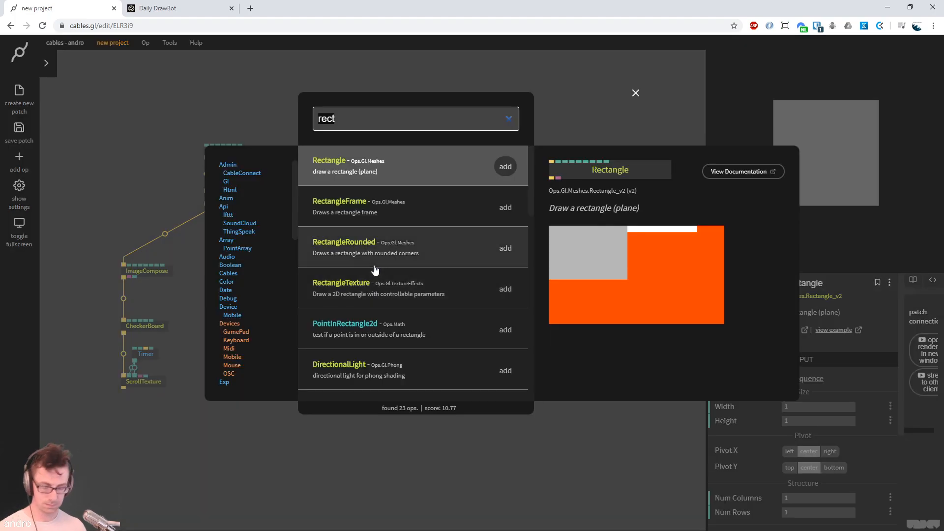
pyautogui.write('basicmat')
pyautogui.press('Return')
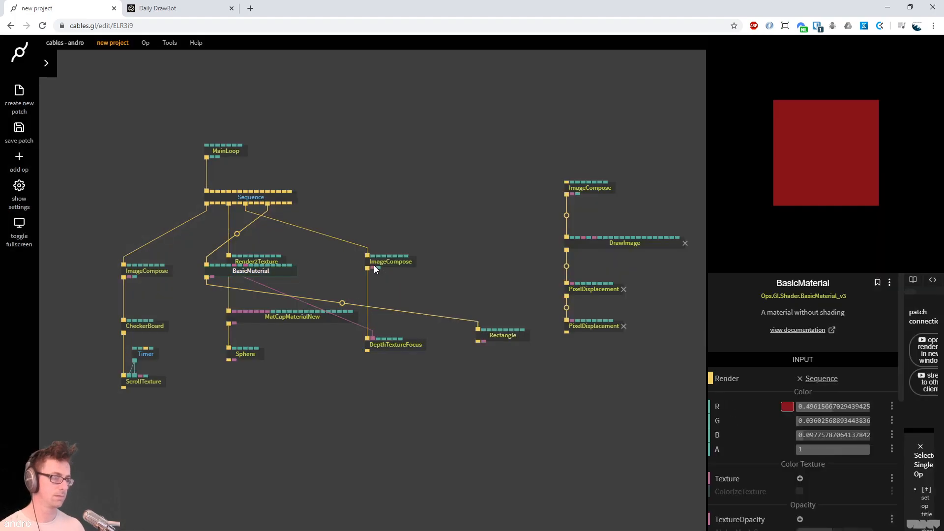
pyautogui.moveTo(584, 123); pyautogui.dragTo(708, 393)
pyautogui.moveTo(616, 288); pyautogui.dragTo(738, 297)
pyautogui.rightClick(584, 360)
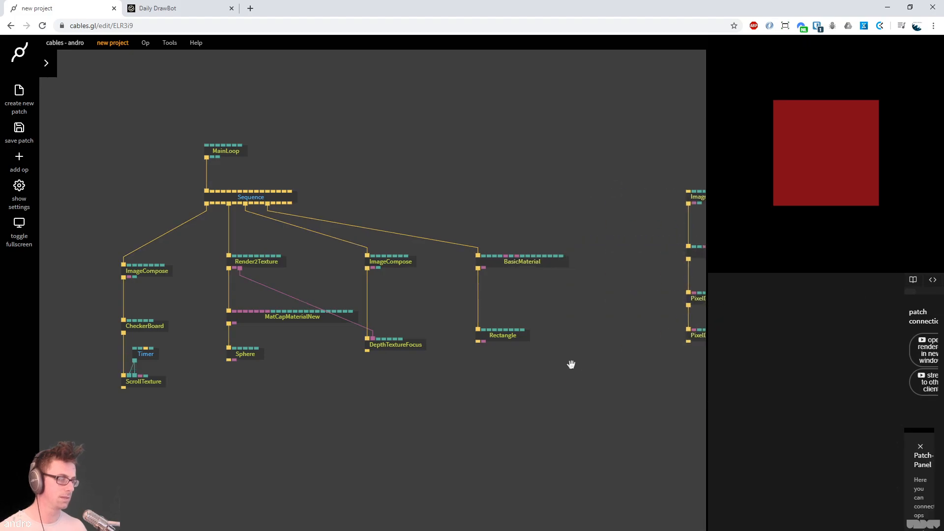
pyautogui.moveTo(584, 361); pyautogui.dragTo(448, 400)
pyautogui.moveTo(432, 181); pyautogui.dragTo(646, 150)
# Link the checkerboard ImageCompose's texture output to BasicMaterial's texture input
pyautogui.moveTo(208, 285)
pyautogui.moveTo(208, 285); pyautogui.dragTo(600, 270)
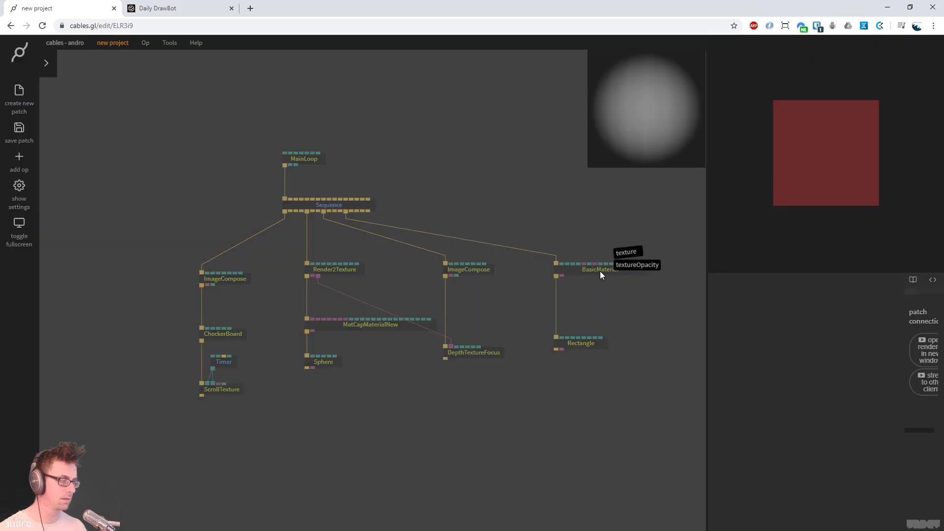
pyautogui.click(634, 253)
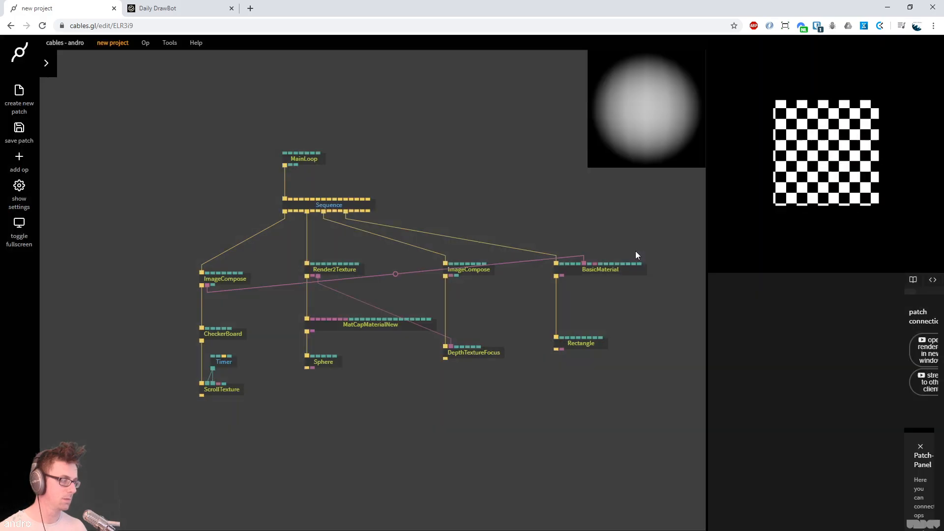
# Set the Rectangle's Width and Height to 2 and its Num Columns and Num Rows to 100
pyautogui.click(581, 344)
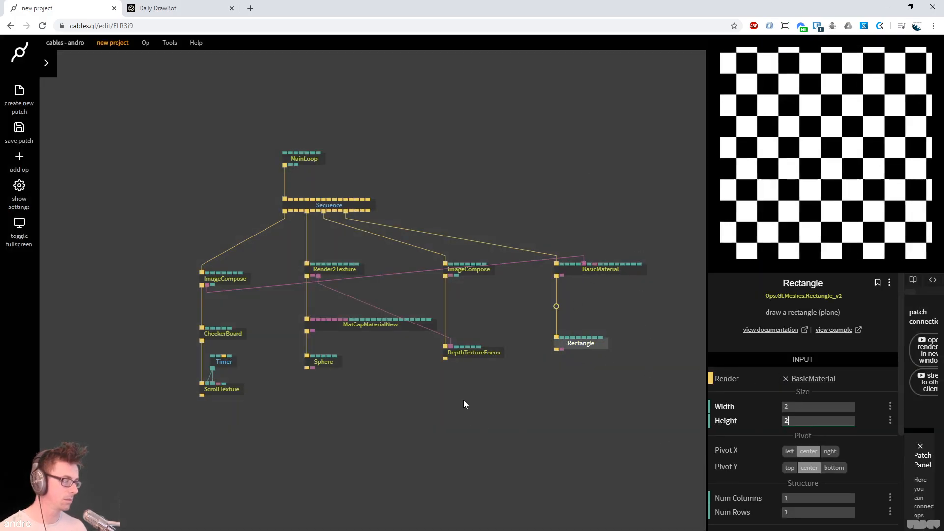
pyautogui.moveTo(626, 330); pyautogui.dragTo(541, 325)
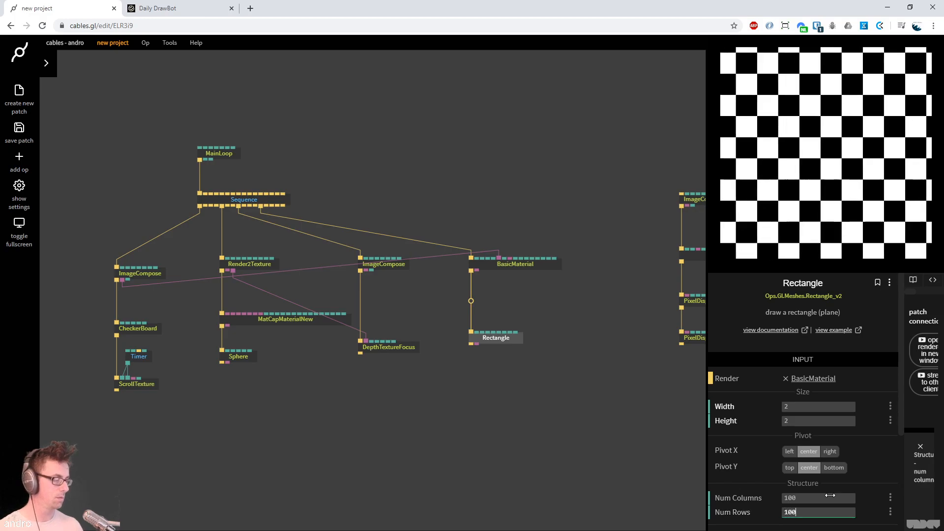
# Move the Rectangle farther below BasicMaterial and save the patch
pyautogui.moveTo(523, 360); pyautogui.dragTo(401, 397)
pyautogui.click(459, 362)
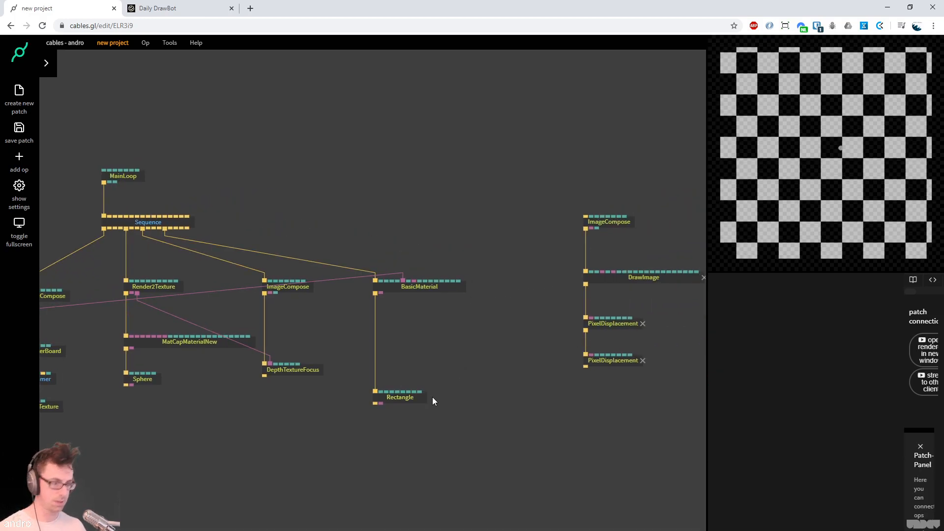
pyautogui.hotkey('ctrl', 's')
# Insert a VertexDisplacementMap op between BasicMaterial and Rectangle
pyautogui.click(417, 400)
pyautogui.click(377, 342)
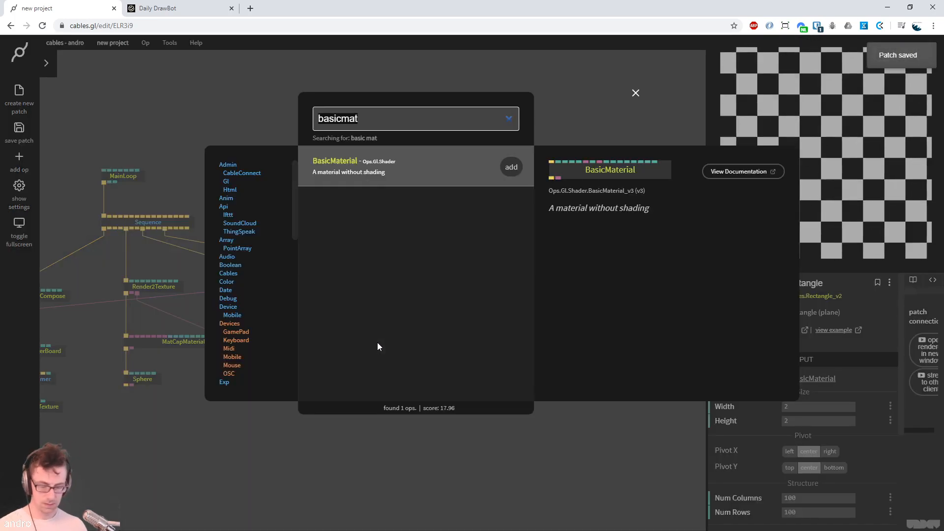
pyautogui.write('vertext')
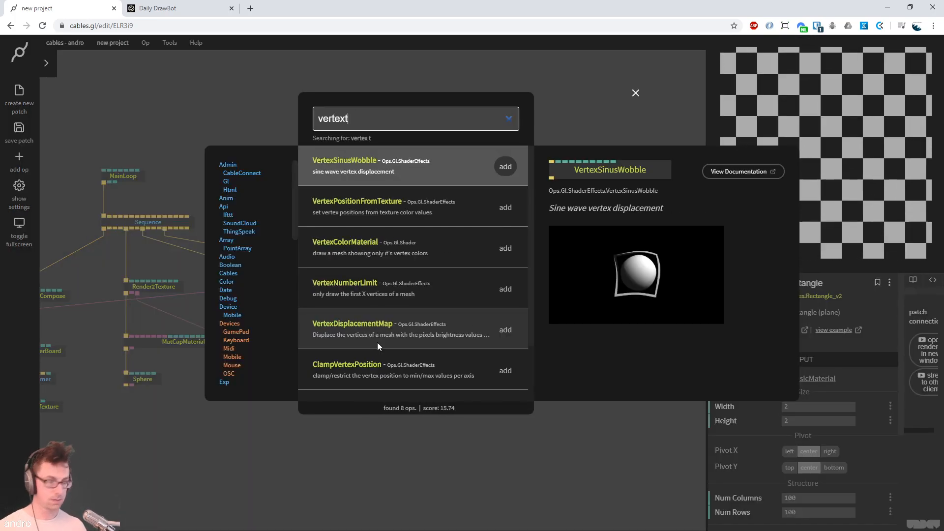
pyautogui.write('d')
pyautogui.press('BackSpace')
pyautogui.press('BackSpace')
pyautogui.write('d')
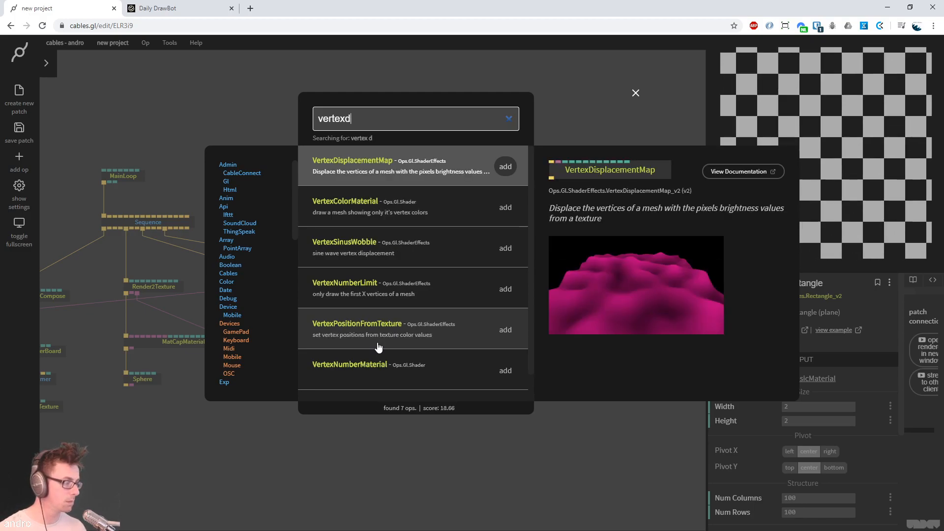
pyautogui.press('Return')
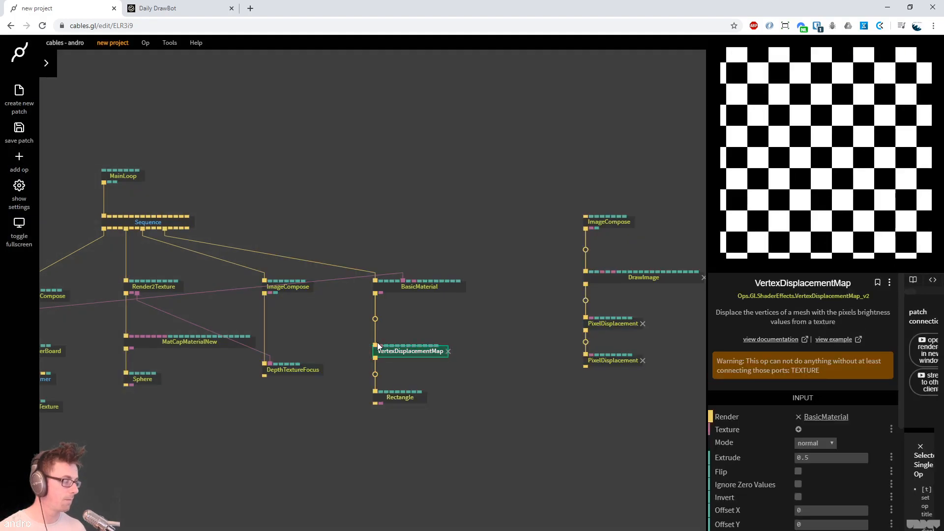
# Link the texture output of the ImageCompose above DepthTextureFocus to VertexDisplacementMap's texture input
pyautogui.click(176, 286)
pyautogui.click(298, 289)
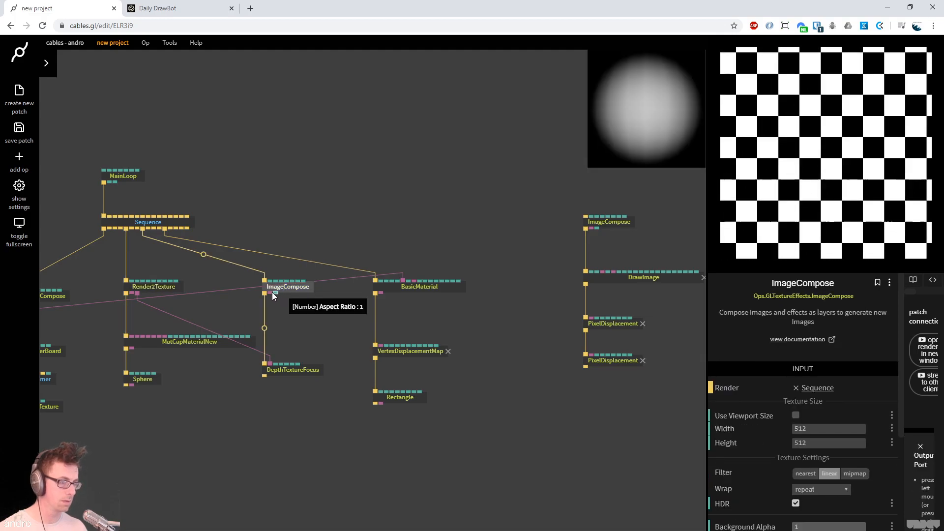
pyautogui.moveTo(379, 345); pyautogui.dragTo(381, 345)
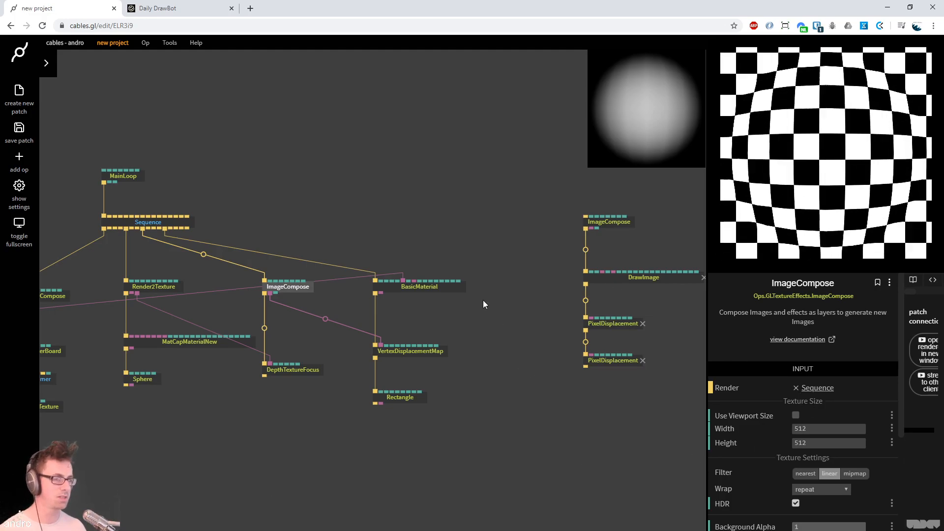
# Insert an OrbitControls op between Sequence and BasicMaterial, and orbit the preview to inspect the displaced rectangle
pyautogui.moveTo(302, 116); pyautogui.dragTo(489, 121)
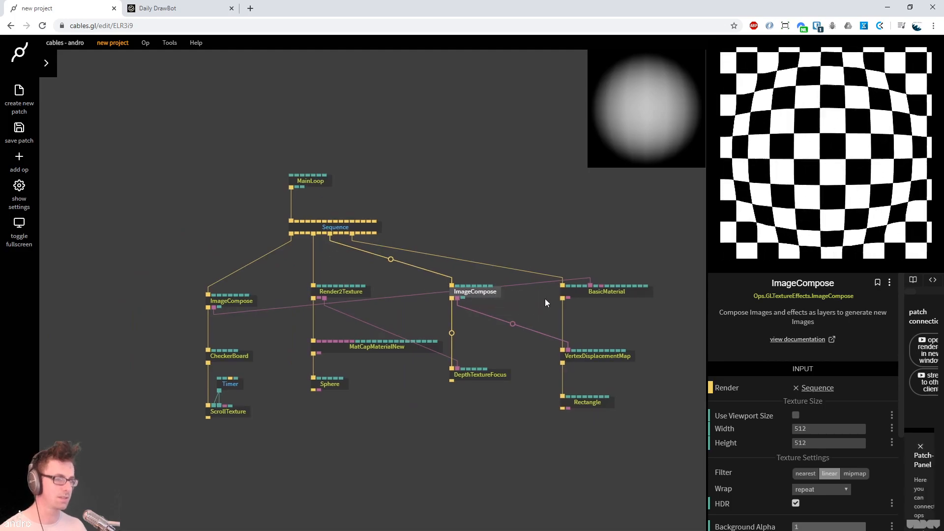
pyautogui.click(590, 291)
pyautogui.click(472, 268)
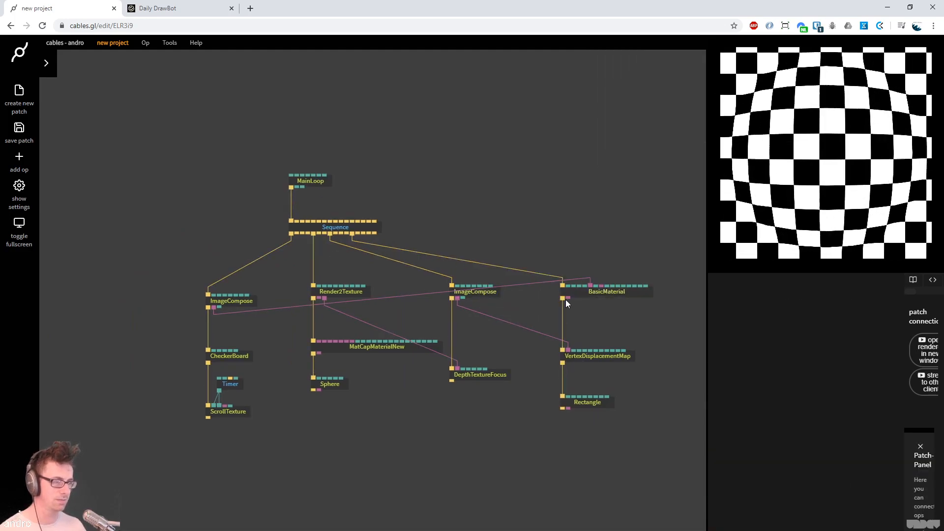
pyautogui.click(574, 290)
pyautogui.click(457, 259)
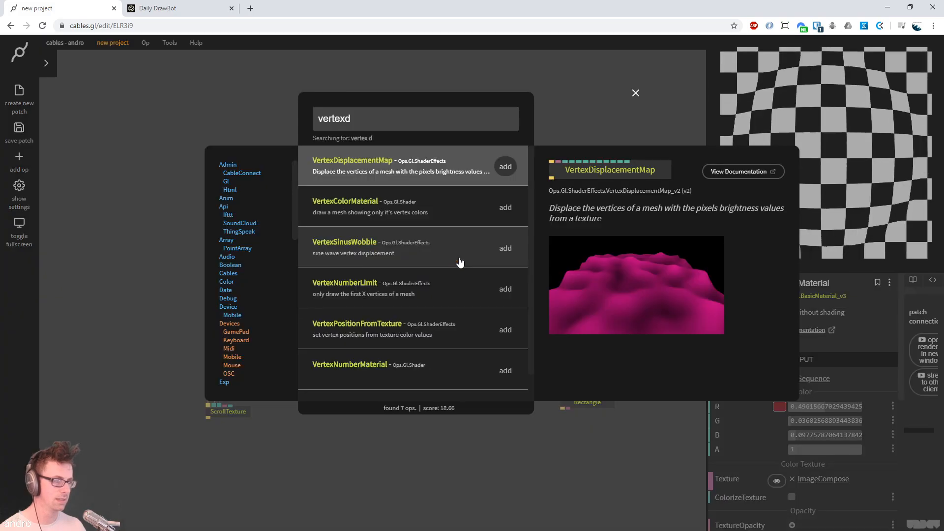
pyautogui.write('orbitc')
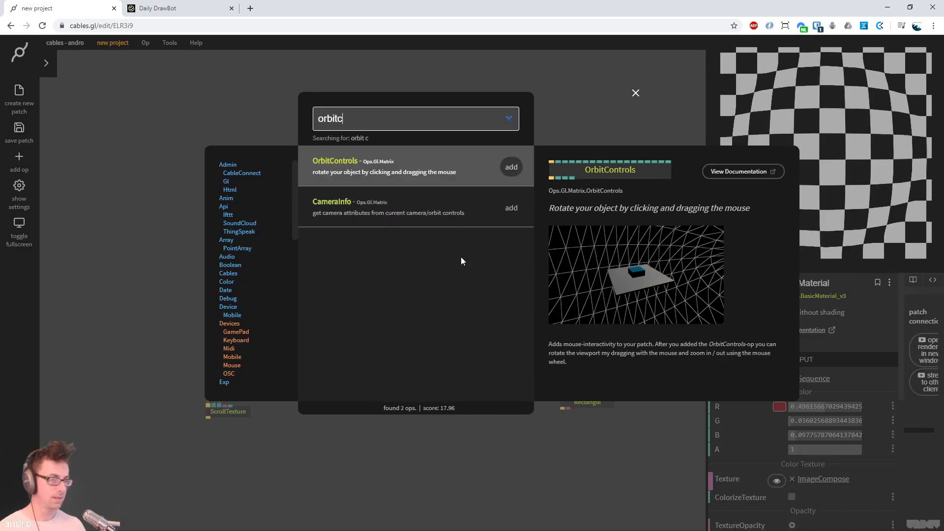
pyautogui.press('Return')
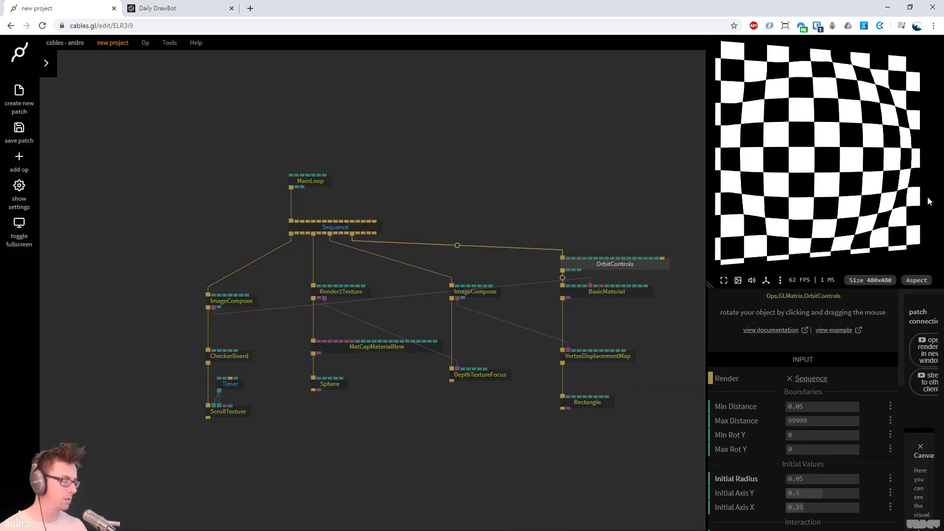
pyautogui.moveTo(899, 203); pyautogui.dragTo(765, 207)
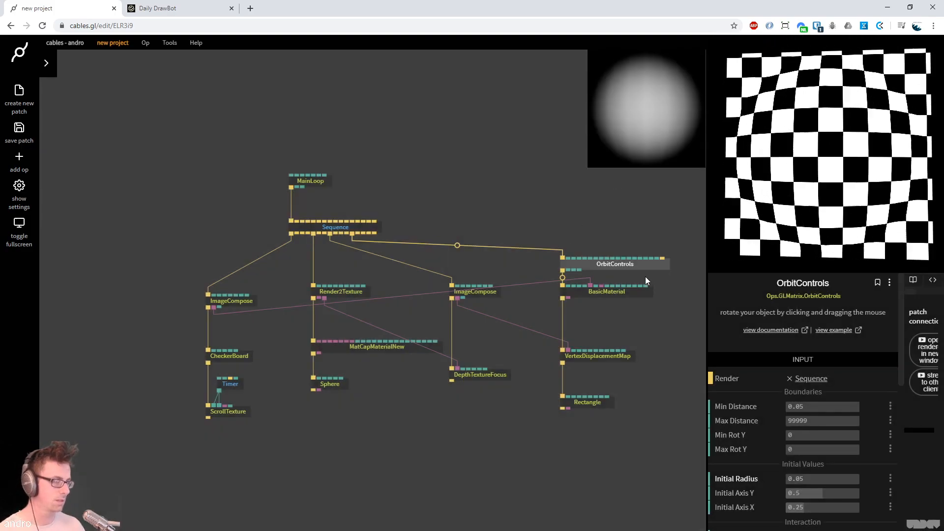
pyautogui.scroll(-3, 829, 446)
pyautogui.scroll(-4, 830, 443)
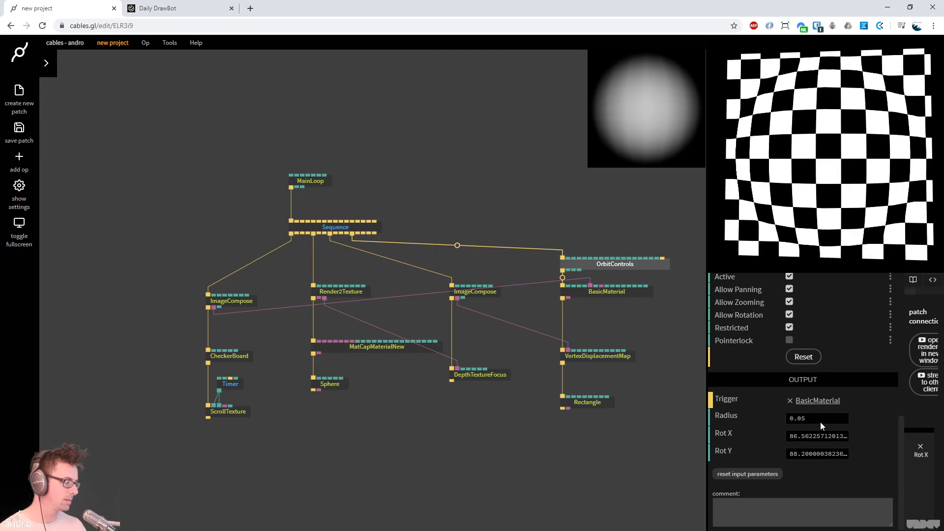
# Set VertexDisplacementMap's Extrude to 0.8 and compare the result with the Lens #4 reference on Daily DrawBot
pyautogui.moveTo(530, 196); pyautogui.dragTo(326, 130)
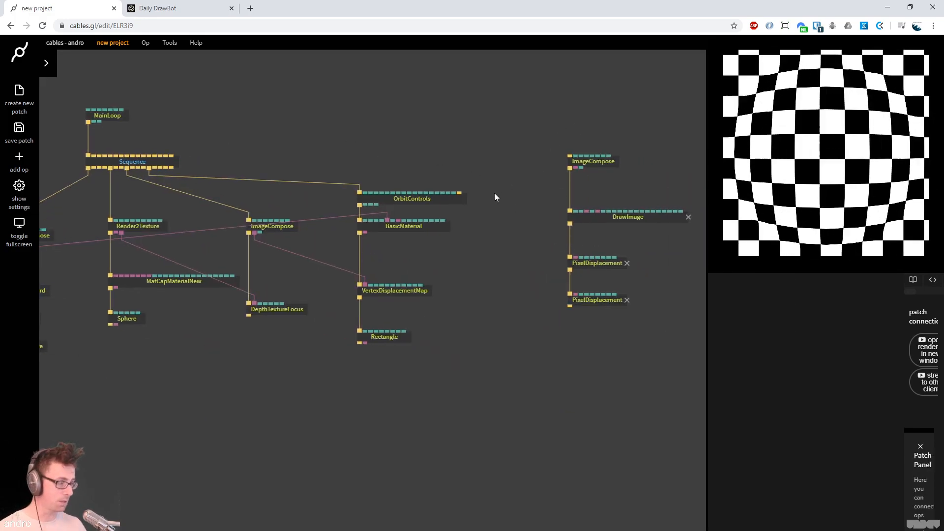
pyautogui.click(410, 292)
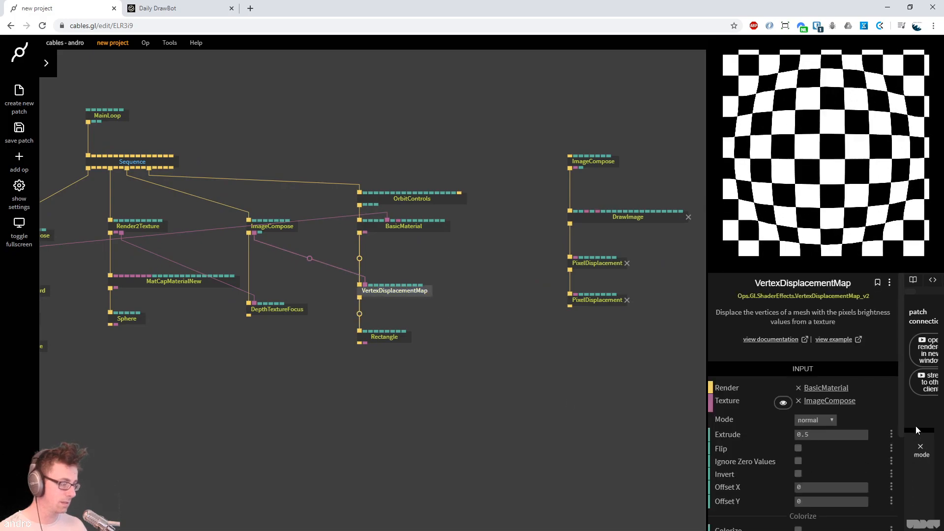
pyautogui.moveTo(851, 436); pyautogui.dragTo(855, 436)
pyautogui.click(851, 436)
pyautogui.write('1')
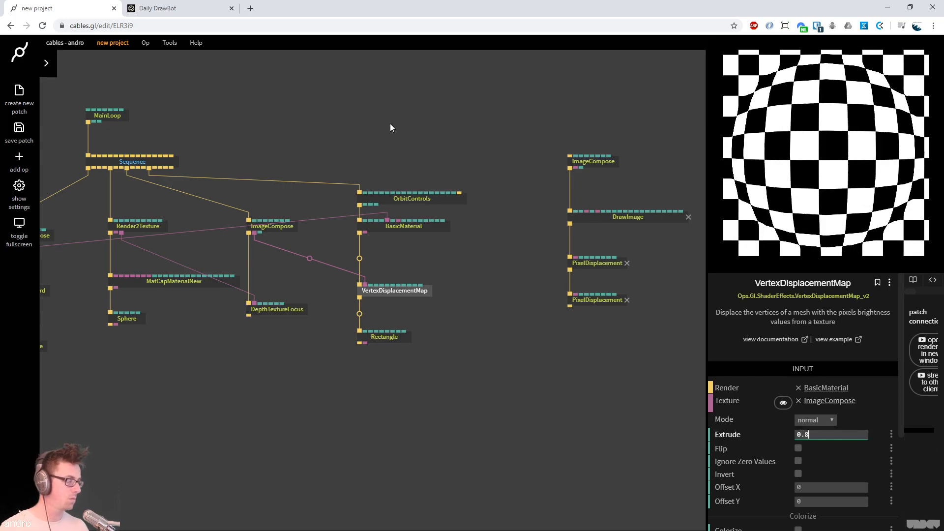
pyautogui.click(165, 9)
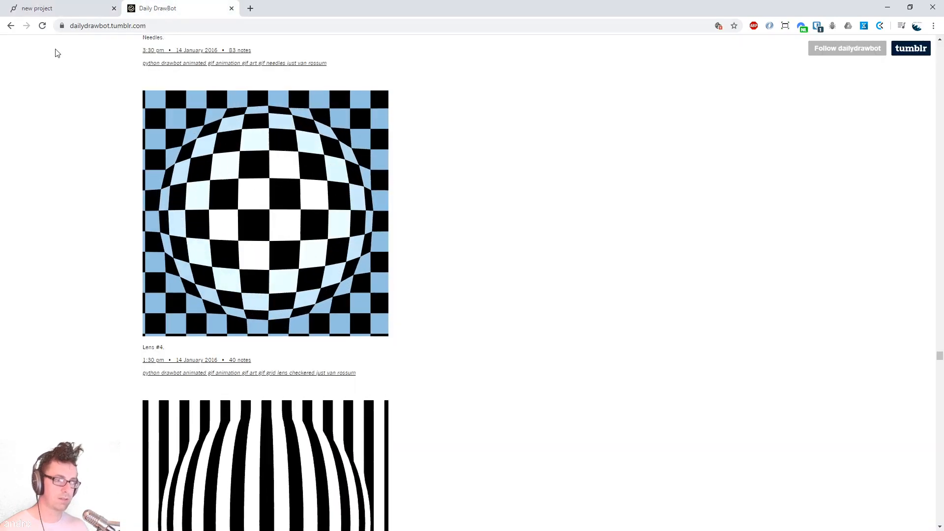
pyautogui.click(56, 10)
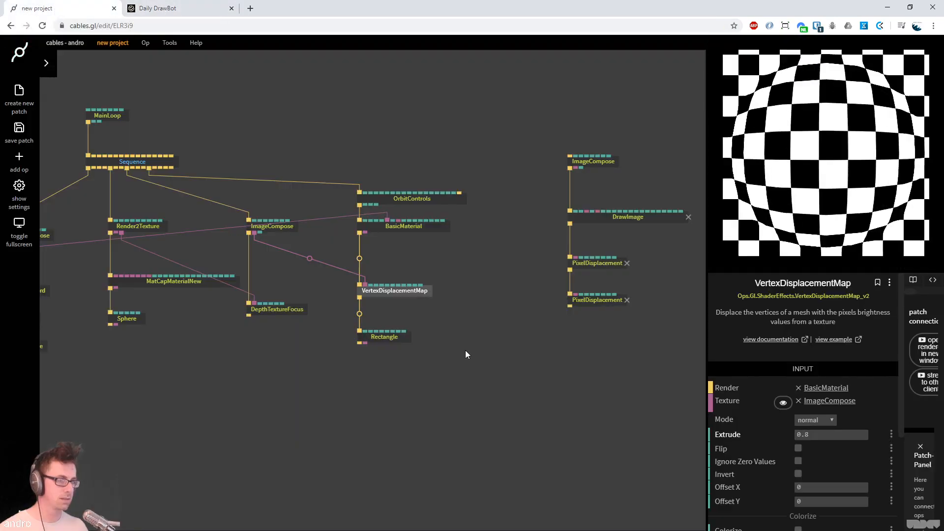
# Add a Vignette op after ScrollTexture in the checkerboard chain
pyautogui.moveTo(254, 344); pyautogui.dragTo(384, 434)
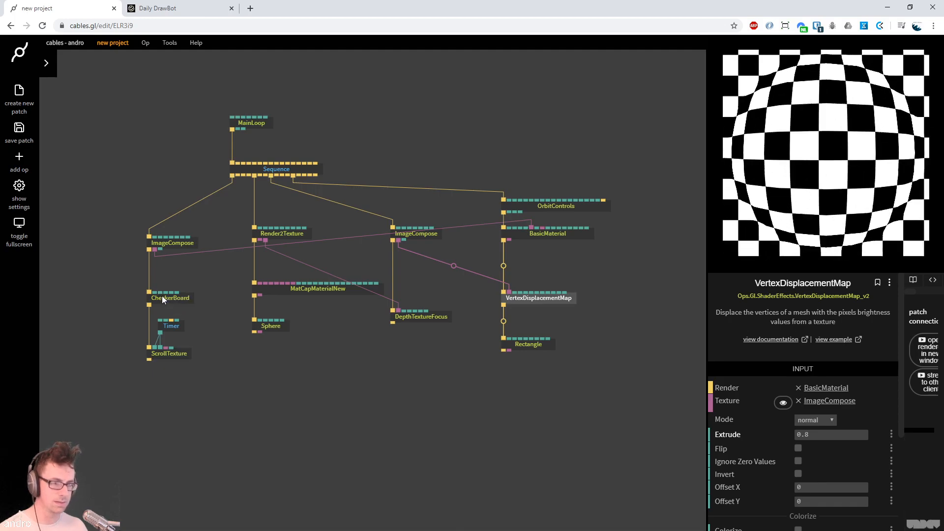
pyautogui.moveTo(149, 359); pyautogui.dragTo(149, 385)
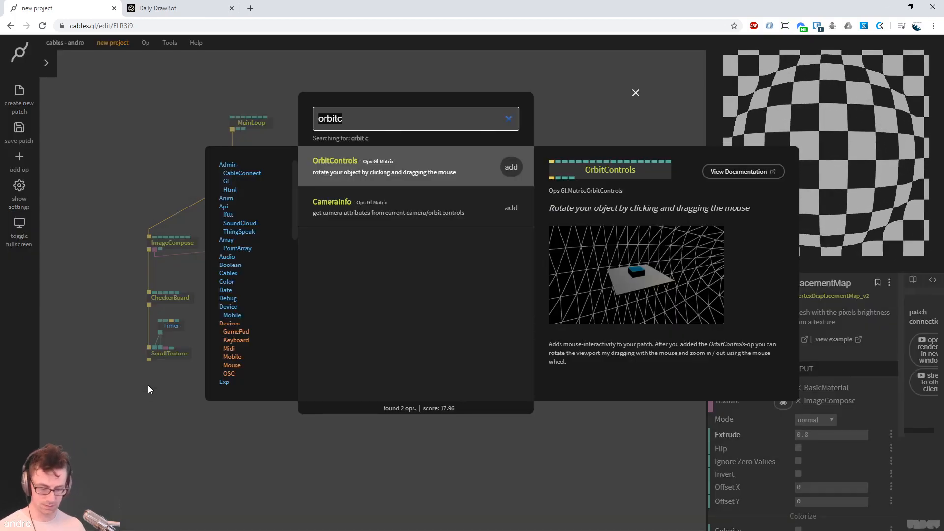
pyautogui.write('vigne')
pyautogui.press('Return')
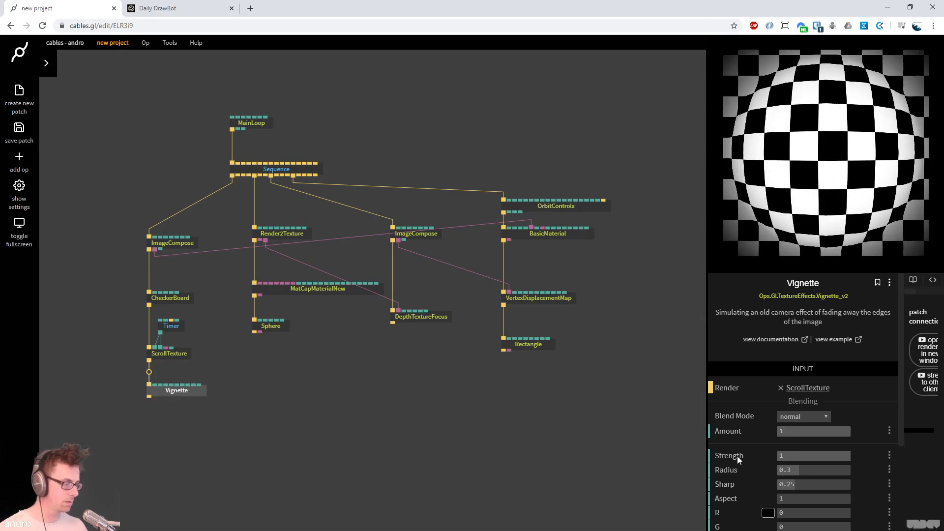
# Set the Vignette's colour to dark blue 152C32, checking the blue tones of the Lens #4 reference
pyautogui.click(768, 513)
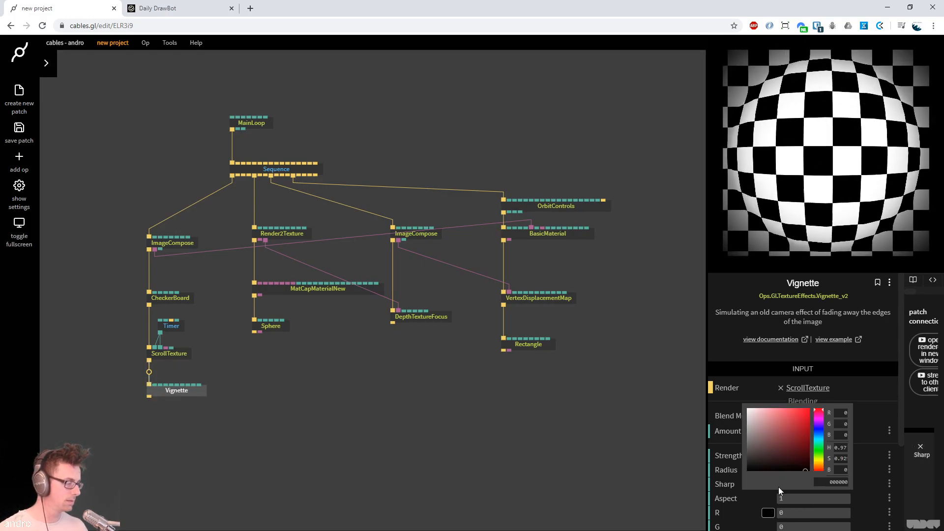
pyautogui.click(822, 438)
pyautogui.click(790, 452)
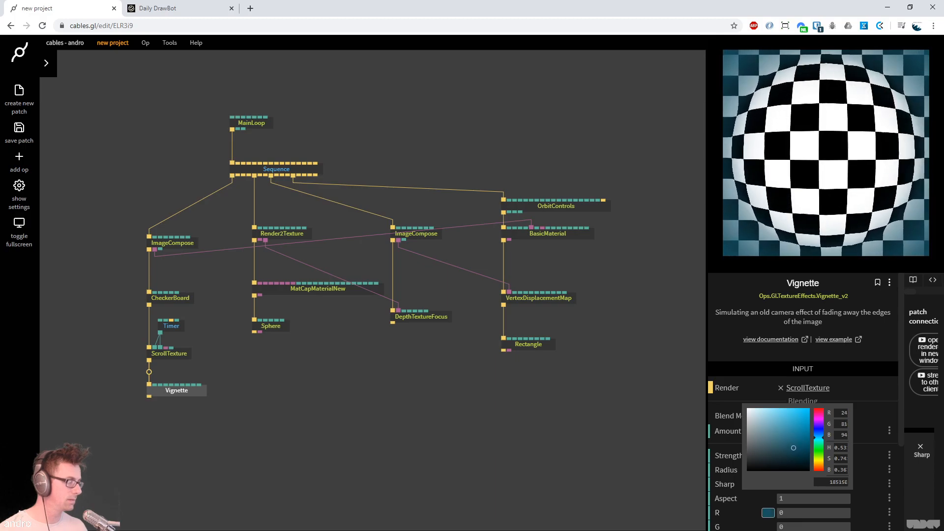
pyautogui.click(783, 459)
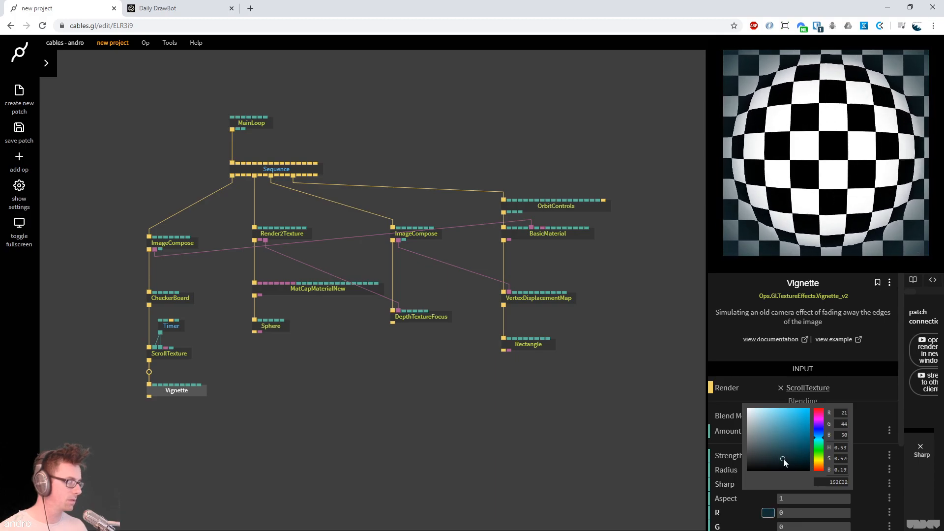
pyautogui.click(188, 9)
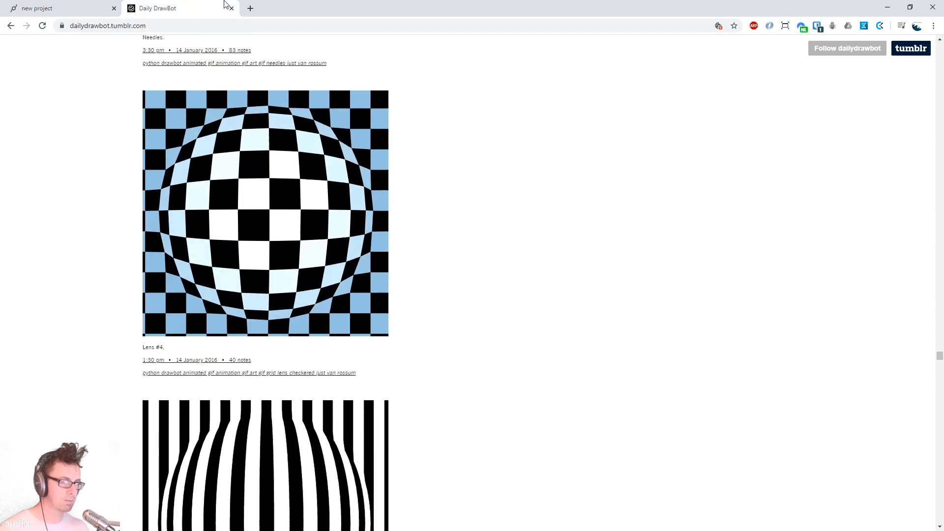
pyautogui.click(61, 14)
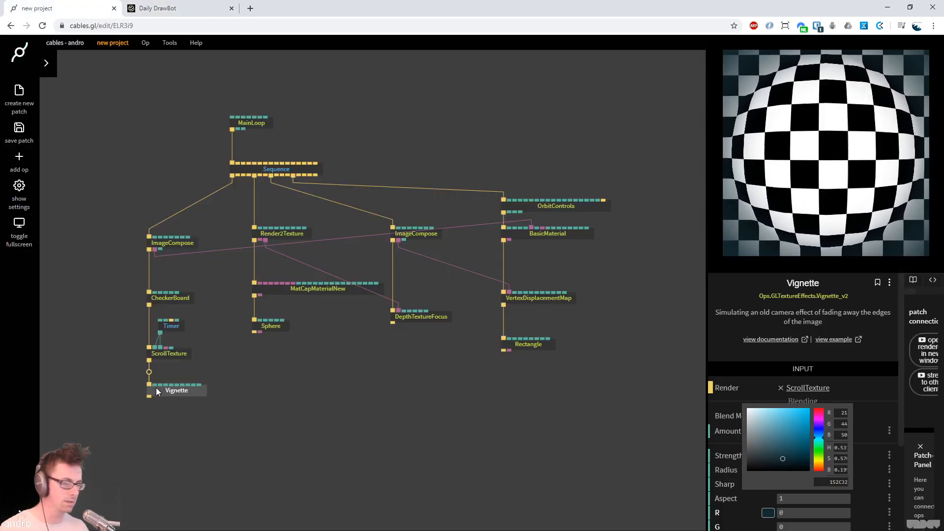
pyautogui.click(878, 396)
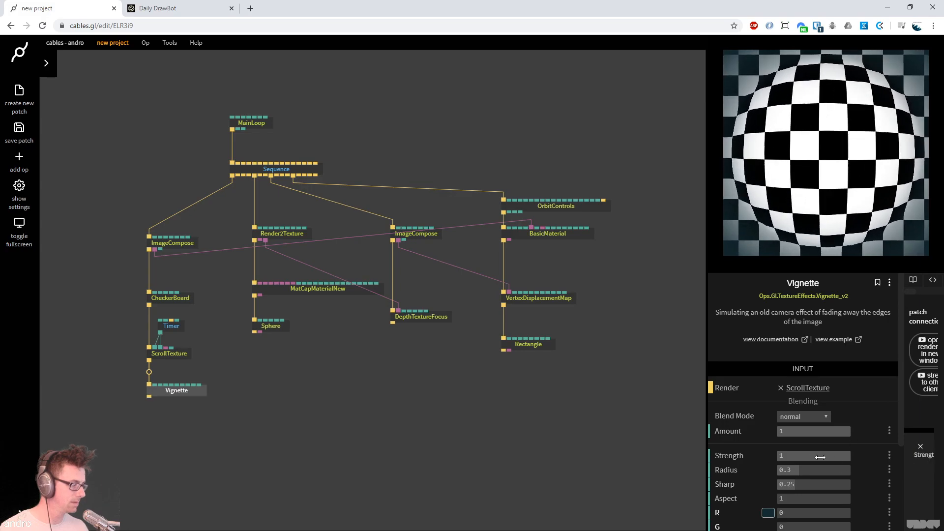
# Set the Vignette's Radius to 0.249 and Sharp to 0.131, and view the striped Lens #3 reference on Daily DrawBot
pyautogui.moveTo(826, 470); pyautogui.dragTo(786, 485)
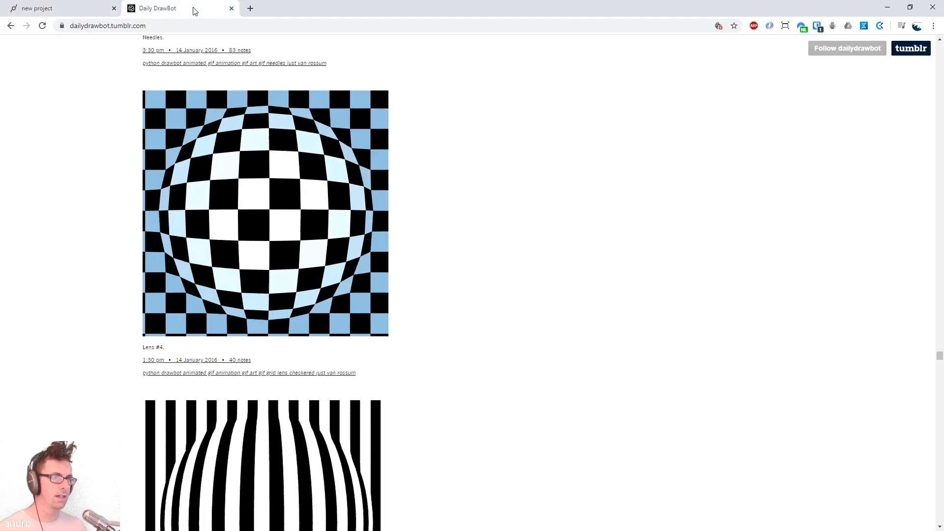
pyautogui.click(193, 8)
pyautogui.scroll(-3, 522, 352)
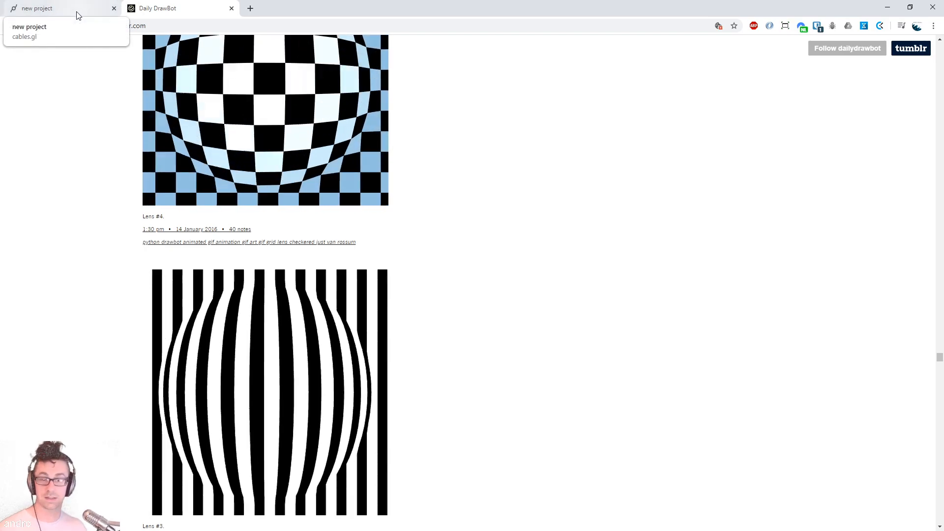
pyautogui.click(76, 16)
# Detach CheckerBoard from its chain and insert a Stripes op between ImageCompose and ScrollTexture in its place
pyautogui.moveTo(345, 431); pyautogui.dragTo(358, 428)
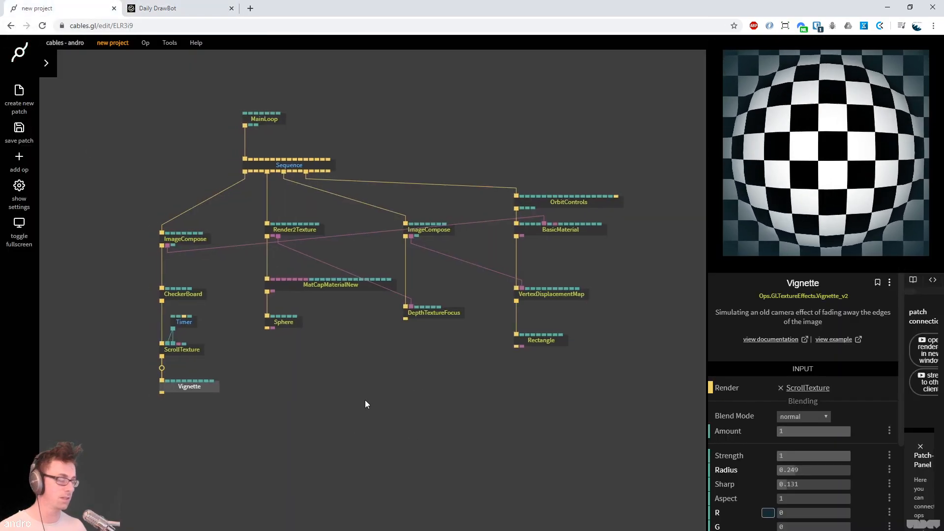
pyautogui.moveTo(181, 293); pyautogui.dragTo(63, 303)
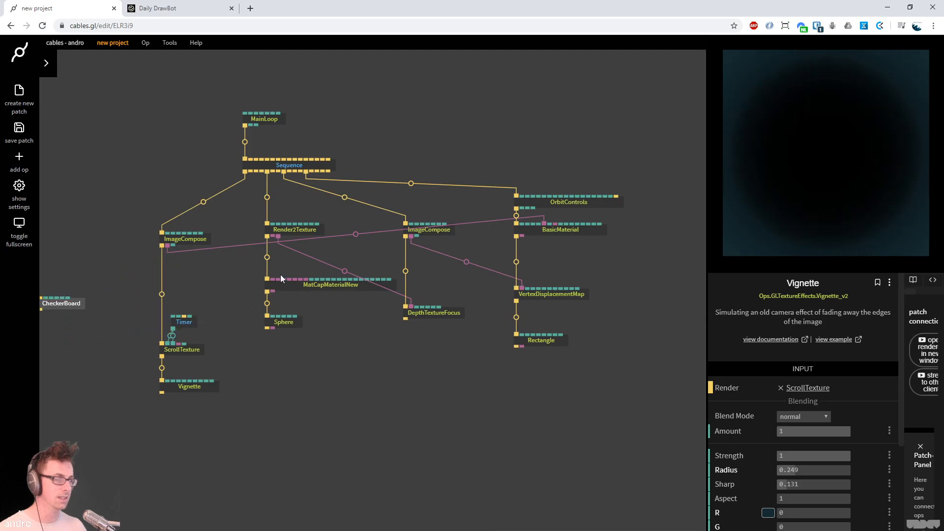
pyautogui.click(101, 249)
pyautogui.click(162, 293)
pyautogui.write('stripes')
pyautogui.press('Return')
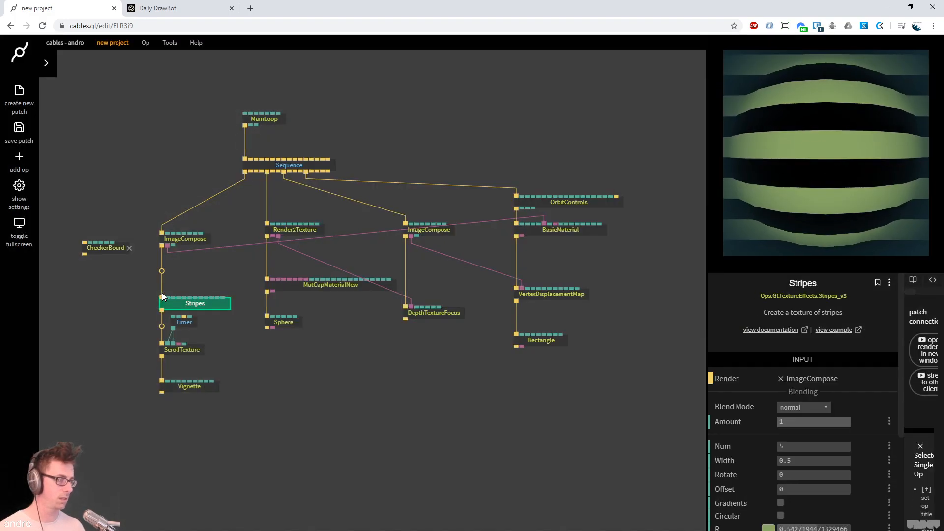
# Set the Stripes op's Rotate to 0.25 and Num to 10, and make the stripes white
pyautogui.scroll(-3, 867, 427)
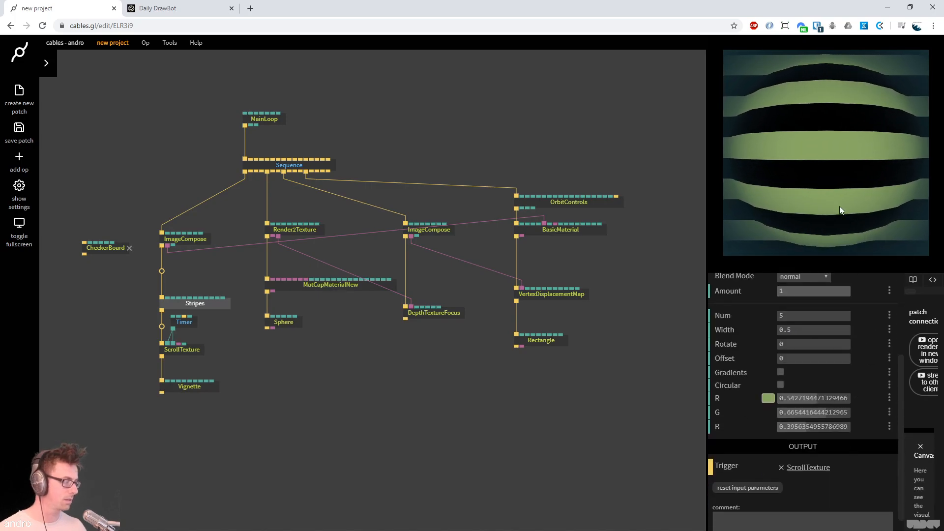
pyautogui.click(816, 344)
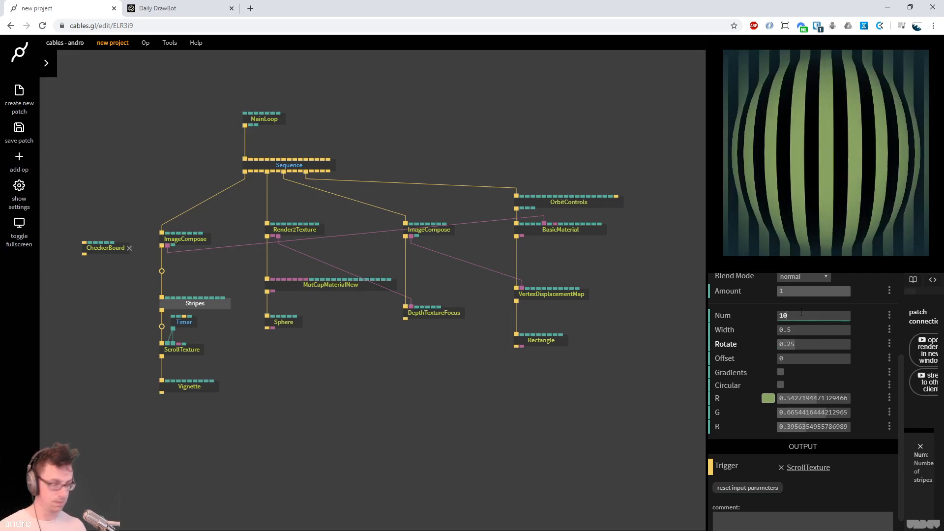
pyautogui.click(768, 399)
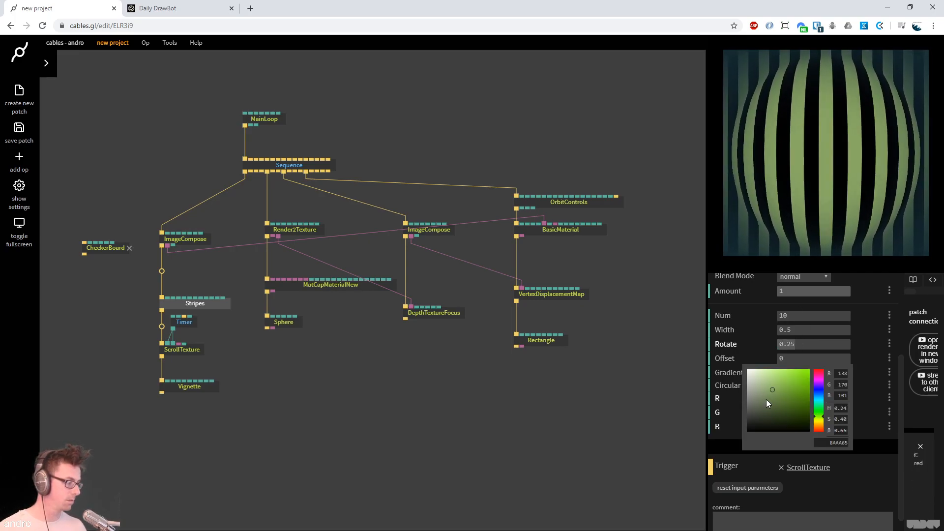
pyautogui.moveTo(671, 332); pyautogui.dragTo(666, 339)
pyautogui.click(656, 391)
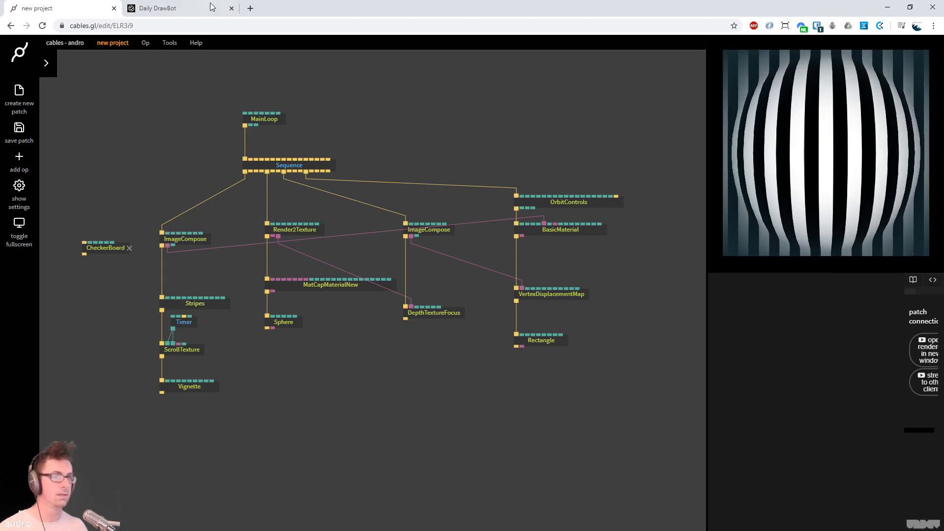
# Compare the stripes with the Lens #3 reference on Daily DrawBot, and unlink Vignette from ScrollTexture in the cables.gl patch
pyautogui.click(212, 7)
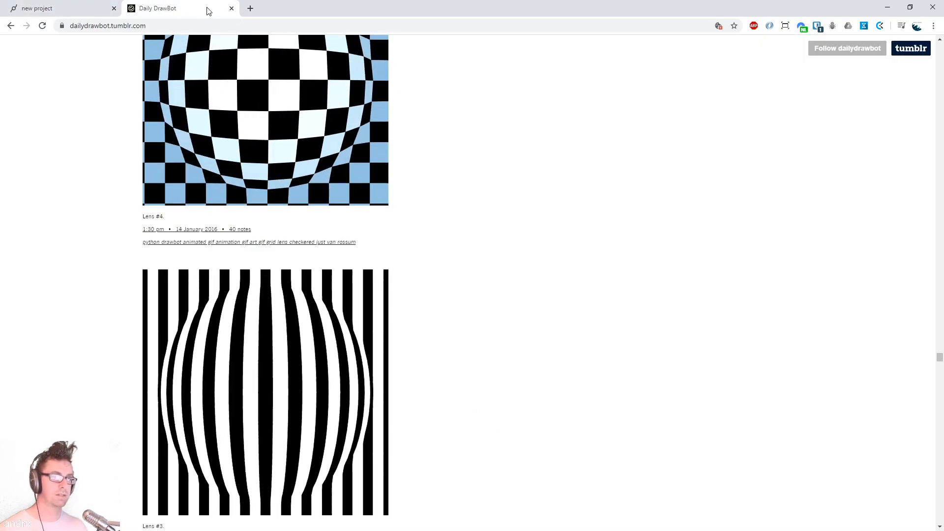
pyautogui.click(74, 13)
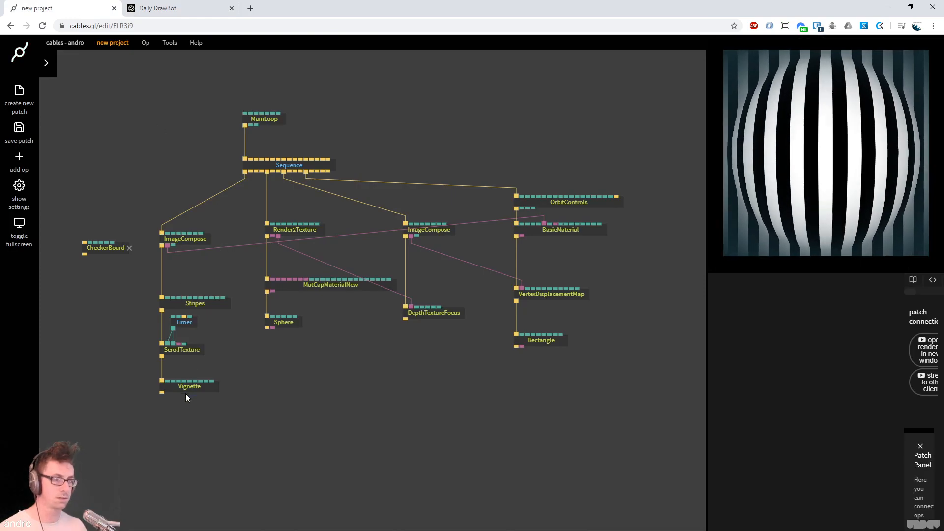
pyautogui.click(165, 377)
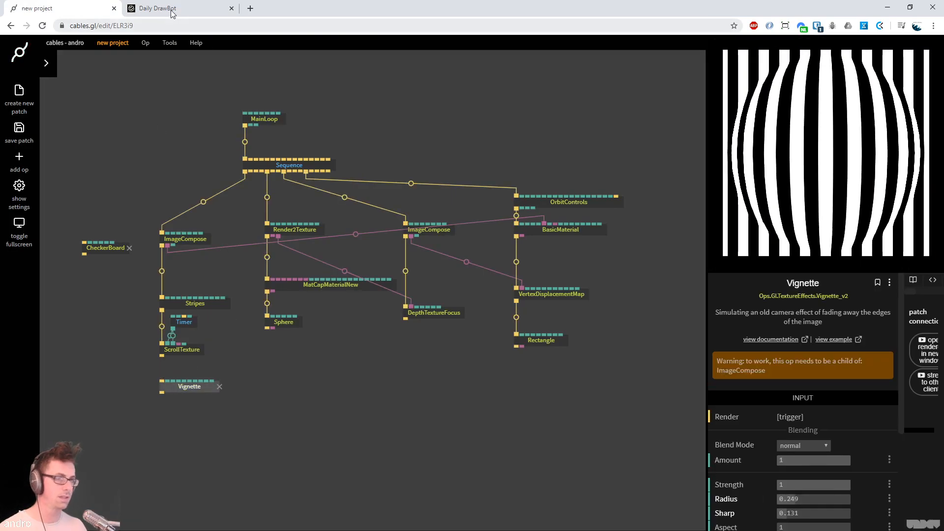
# Switch to Daily DrawBot and look through the posts around Lens #3 and Lens #4, comparing the striped lens with the render
pyautogui.click(172, 8)
pyautogui.scroll(-7, 584, 266)
pyautogui.scroll(-17, 584, 266)
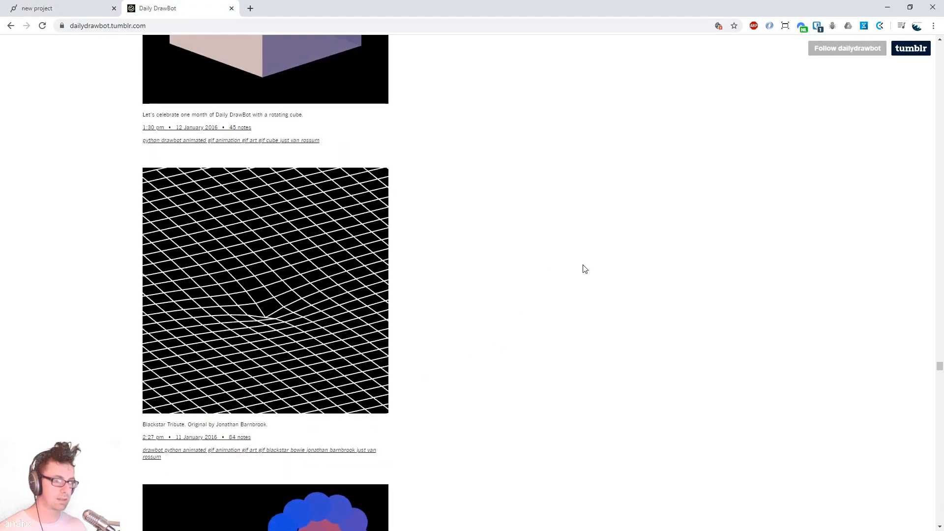
pyautogui.scroll(15, 585, 268)
pyautogui.scroll(20, 585, 269)
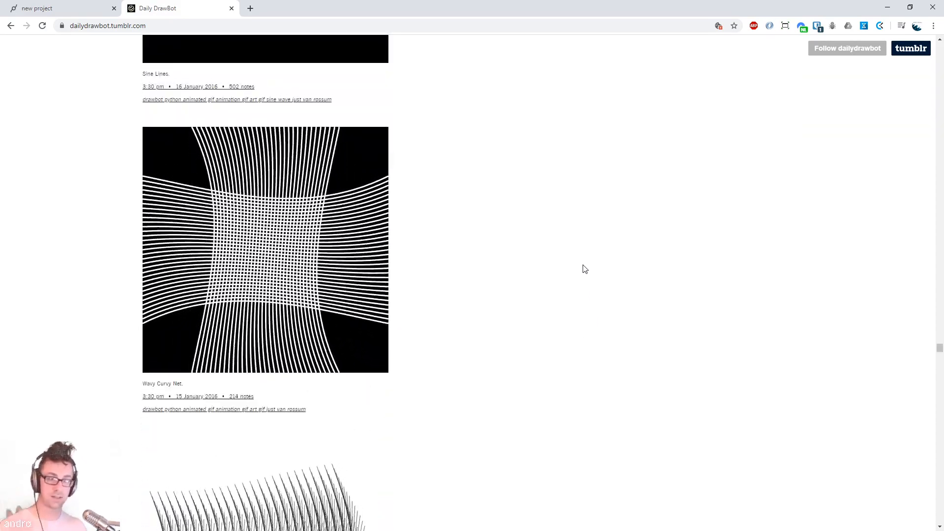
pyautogui.scroll(4, 563, 285)
pyautogui.scroll(-5, 563, 285)
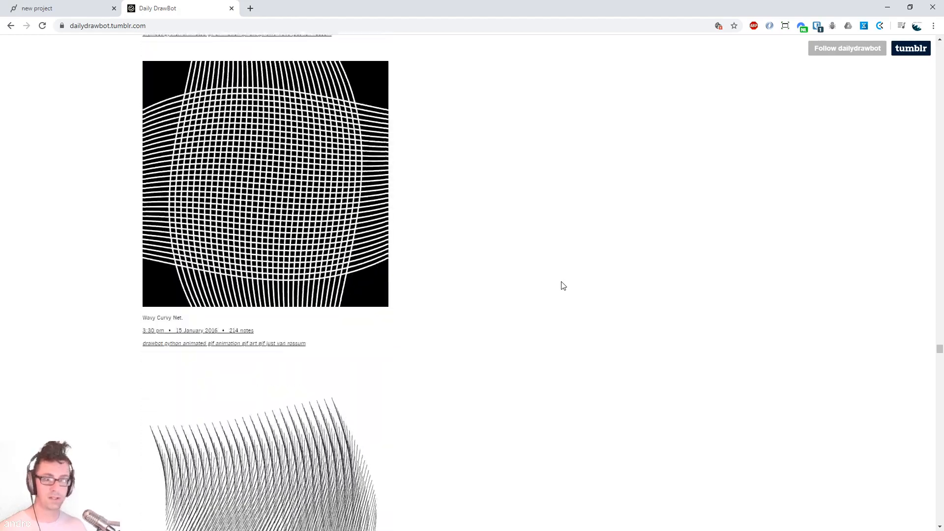
pyautogui.scroll(8, 561, 299)
pyautogui.scroll(-20, 563, 299)
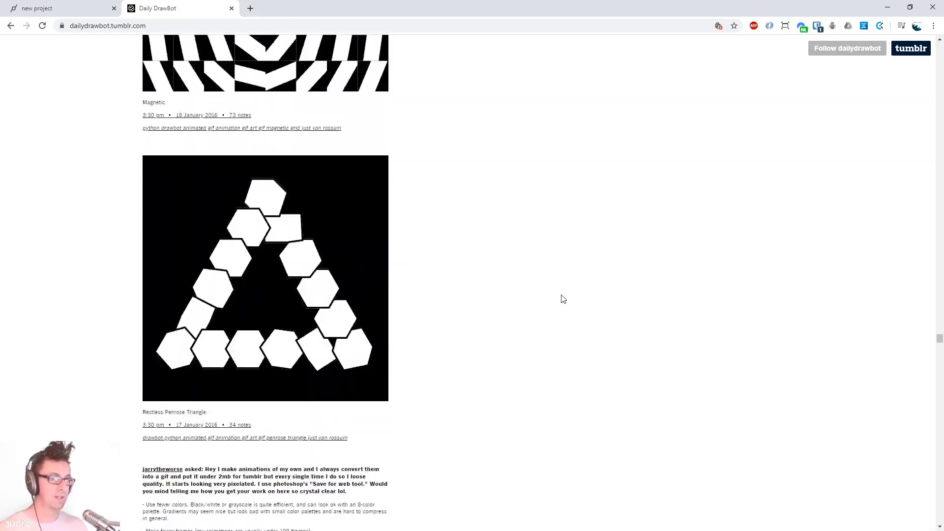
pyautogui.scroll(7, 575, 291)
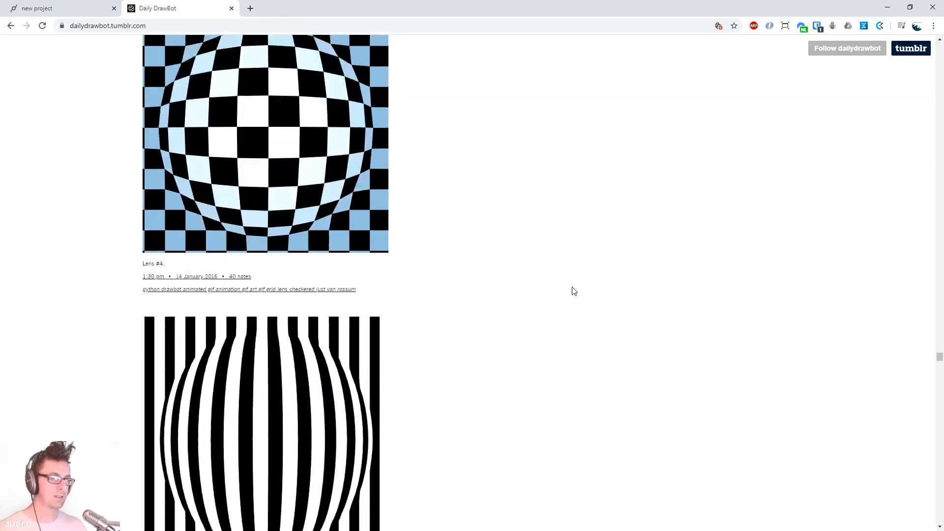
pyautogui.scroll(-3, 574, 291)
pyautogui.scroll(3, 574, 291)
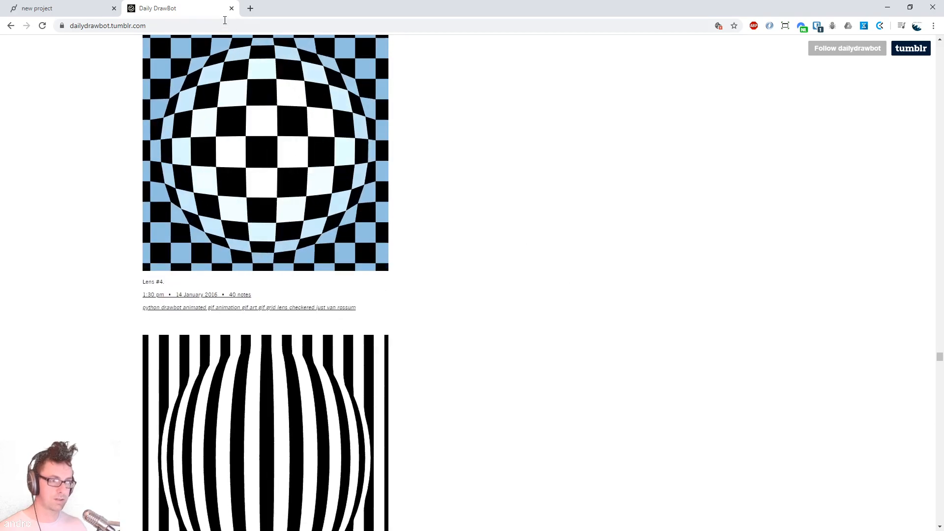
# Return to the cables.gl patch and reset the OrbitControls camera to its default view
pyautogui.click(81, 10)
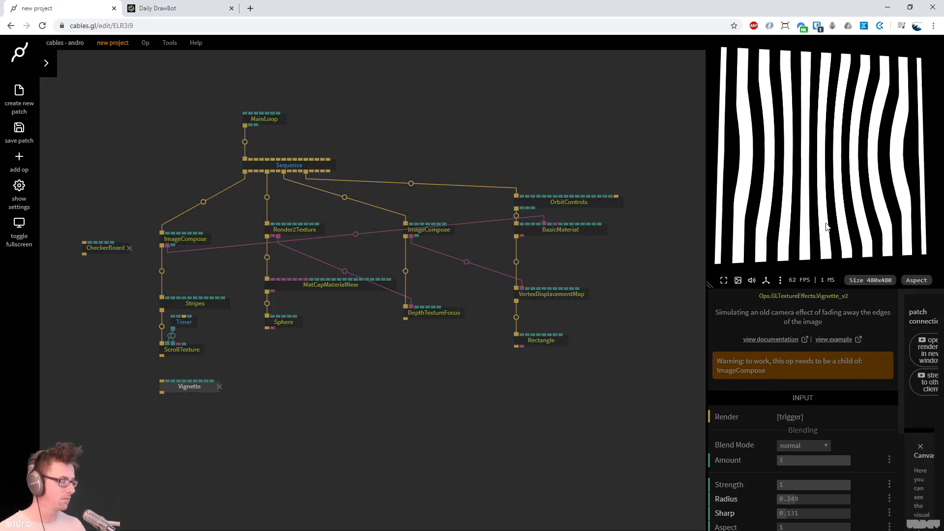
pyautogui.click(583, 206)
pyautogui.scroll(-6, 784, 458)
pyautogui.click(805, 358)
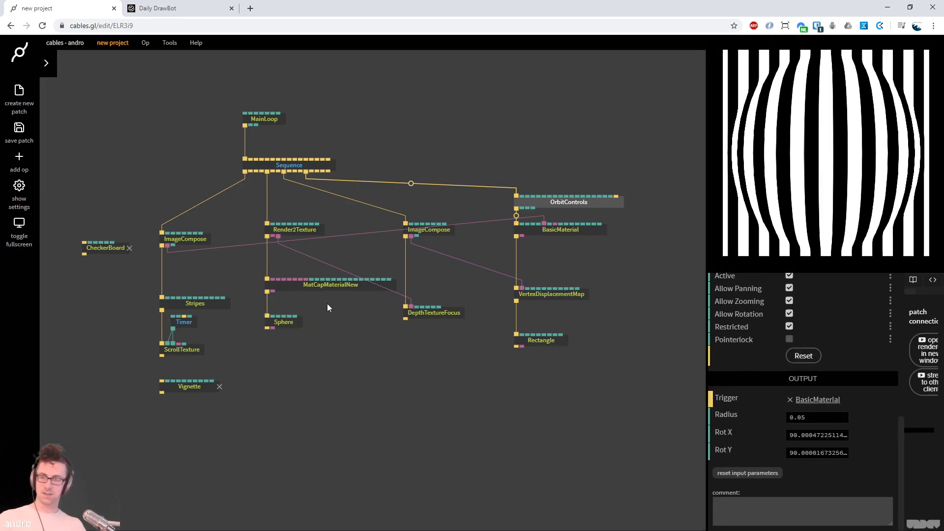
# Browse Daily DrawBot from its newest posts down to Perlin Spheres for another animation to recreate
pyautogui.hotkey('ctrl', 'Tab')
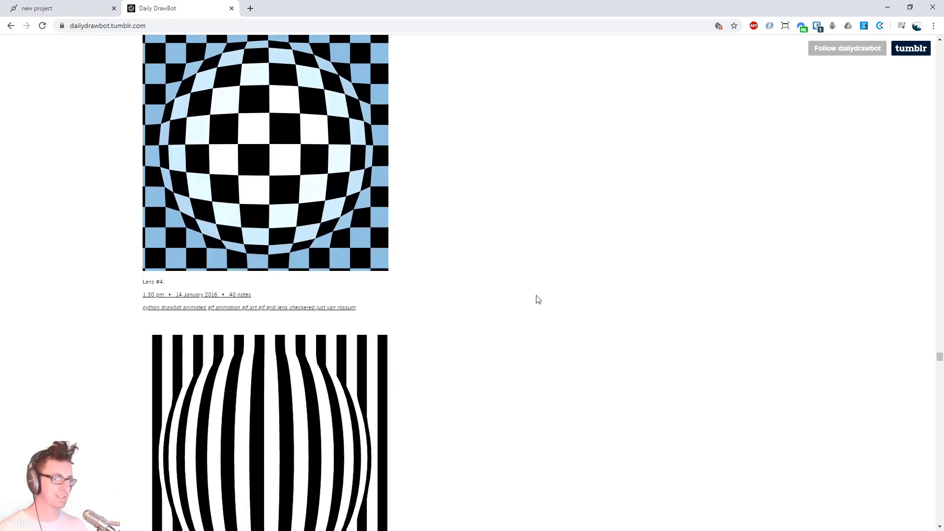
pyautogui.scroll(-5, 510, 295)
pyautogui.scroll(-5, 550, 286)
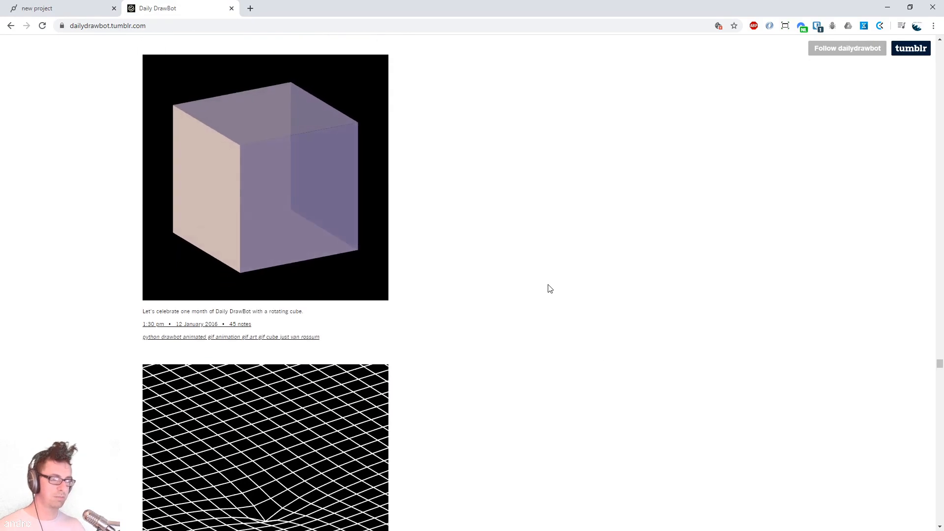
pyautogui.moveTo(939, 369); pyautogui.dragTo(937, 41)
pyautogui.scroll(-14, 639, 279)
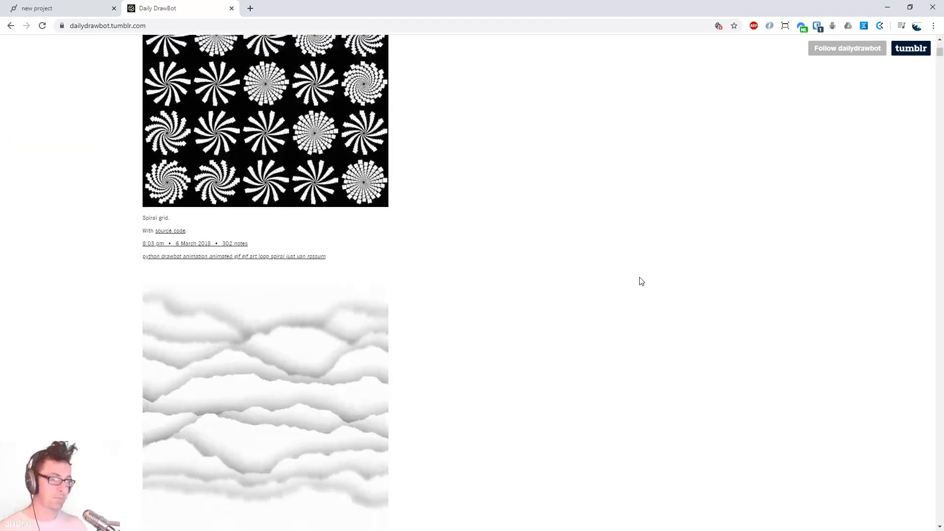
pyautogui.scroll(3, 674, 234)
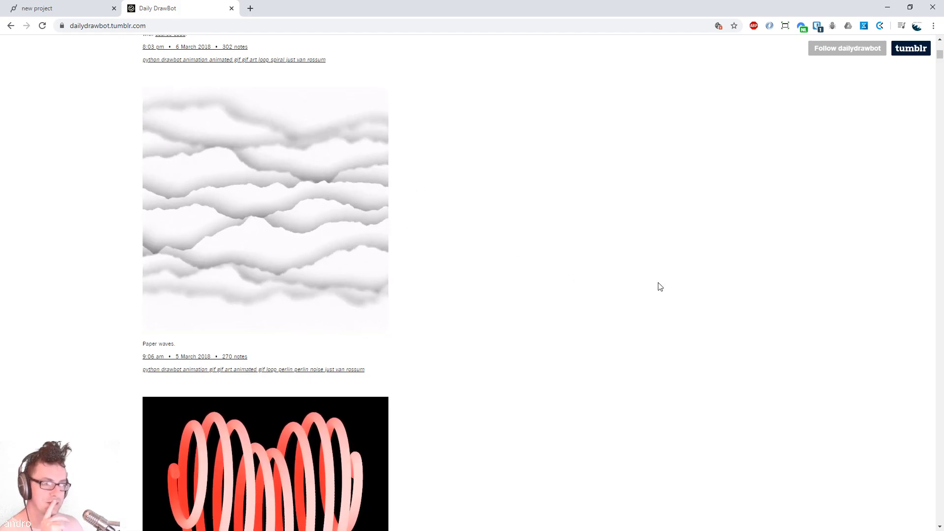
pyautogui.scroll(-3, 660, 283)
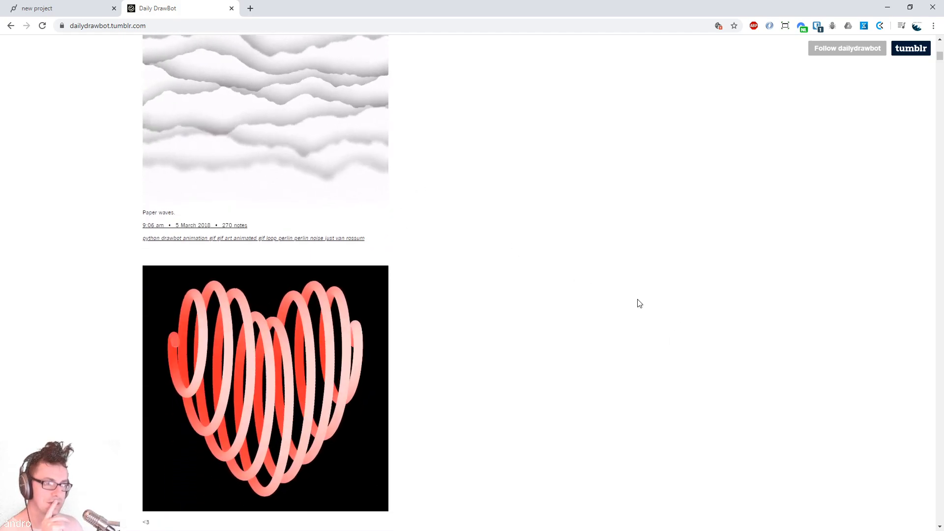
pyautogui.scroll(-15, 639, 300)
pyautogui.scroll(-5, 644, 297)
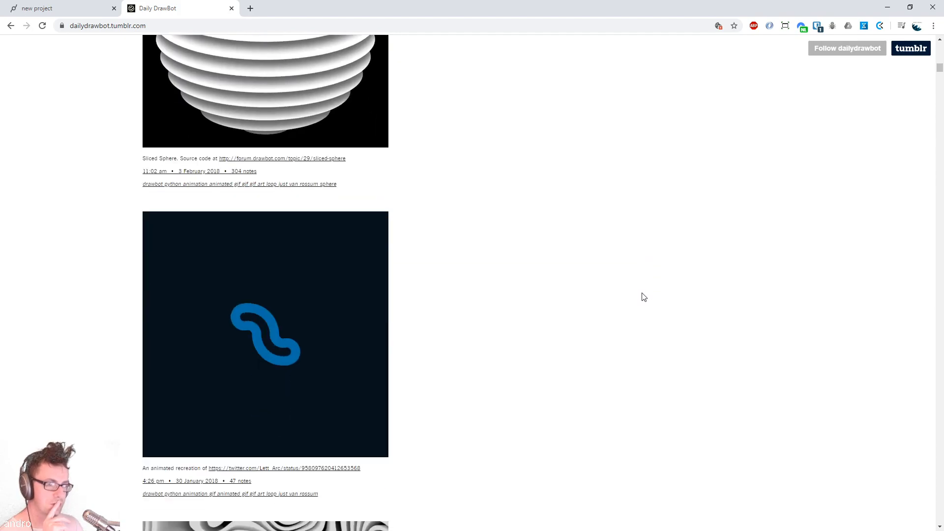
pyautogui.scroll(-5, 644, 297)
pyautogui.scroll(-5, 645, 296)
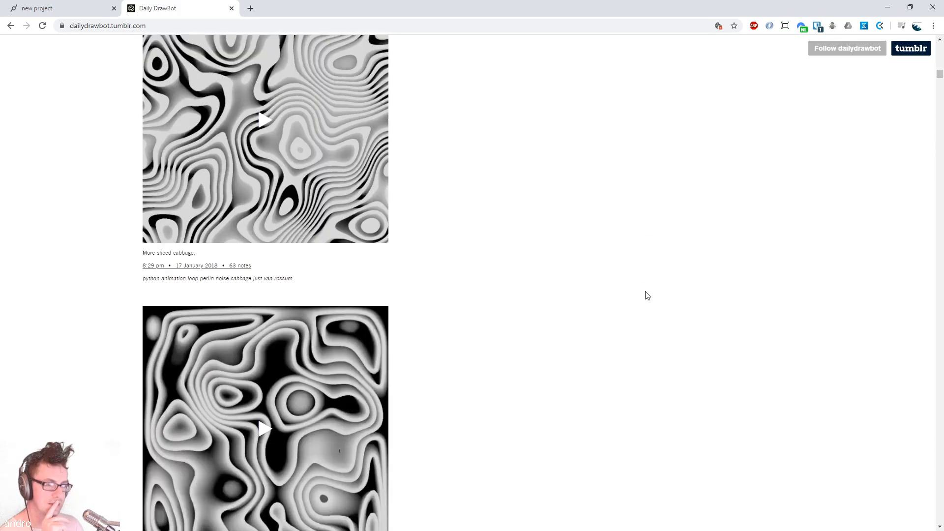
pyautogui.scroll(-5, 647, 295)
pyautogui.scroll(-5, 647, 295)
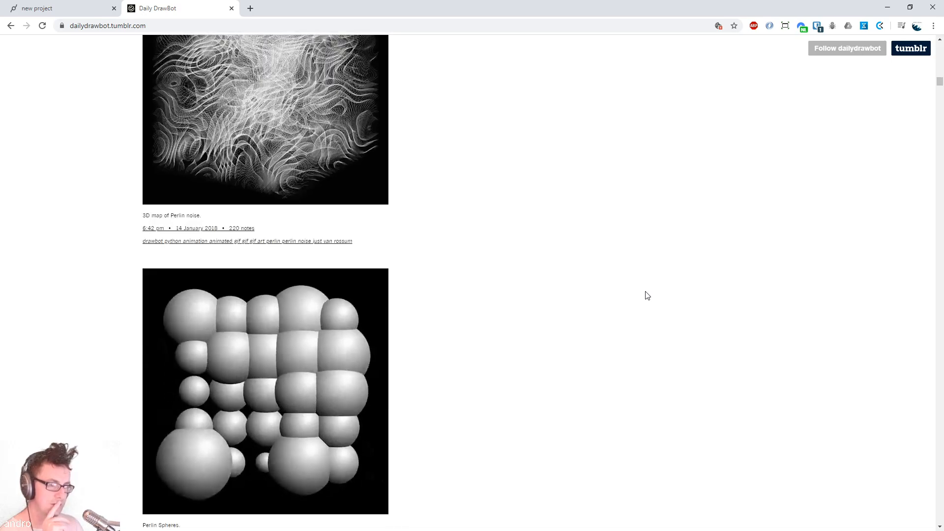
pyautogui.scroll(-3, 645, 295)
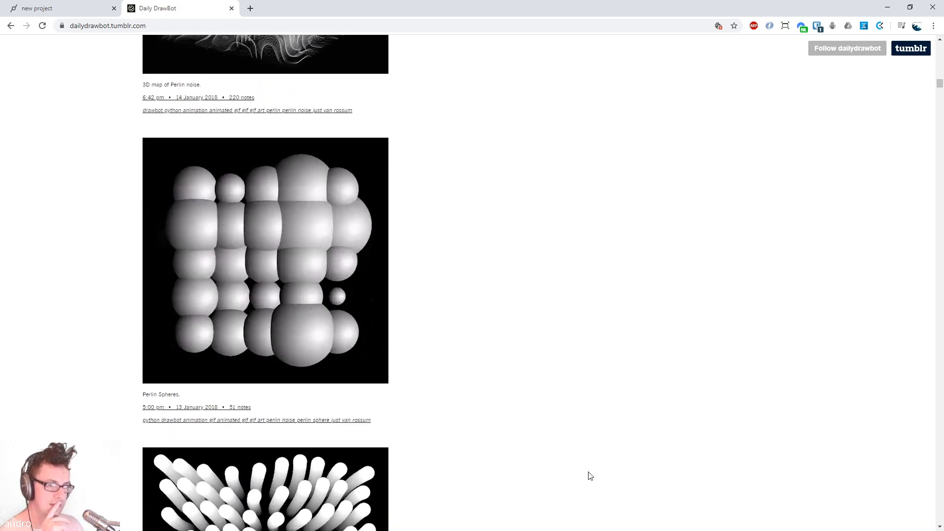
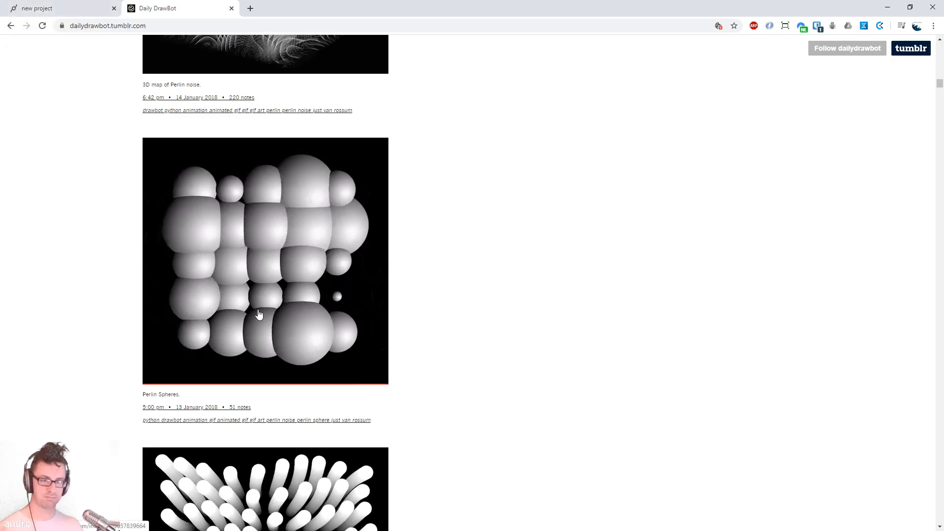
# Back in the cables.gl patch, delete the OrbitControls chain with BasicMaterial, VertexDisplacementMap and Rectangle
pyautogui.click(66, 8)
pyautogui.scroll(-2, 431, 371)
pyautogui.click(453, 406)
pyautogui.moveTo(453, 406); pyautogui.dragTo(330, 361)
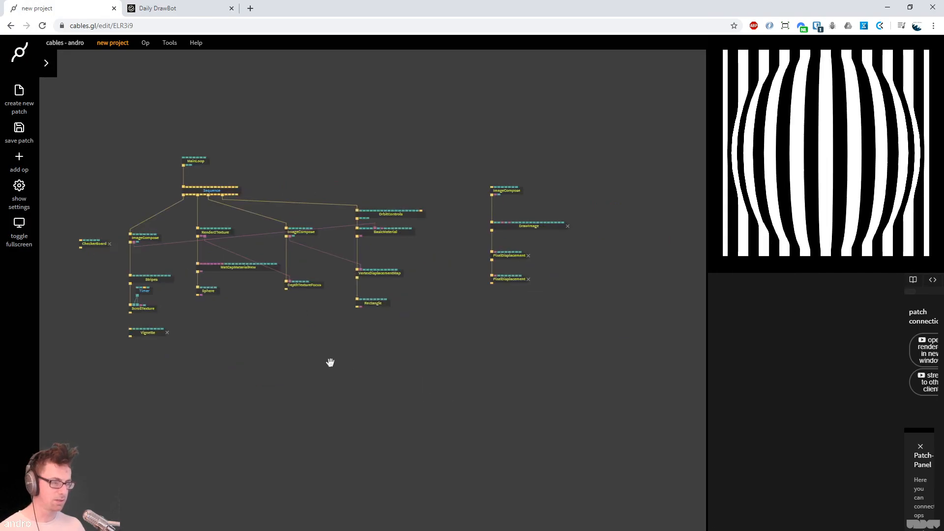
pyautogui.moveTo(449, 358); pyautogui.dragTo(371, 151)
pyautogui.press('Delete')
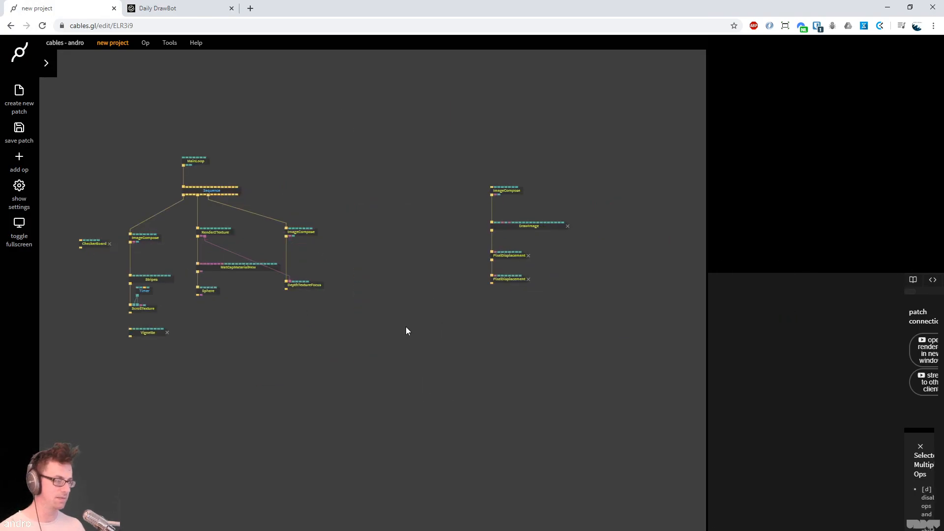
# Delete the ImageCompose with DepthTextureFocus, and the MatCapMaterialNew and Sphere ops under Render2Texture
pyautogui.moveTo(290, 217); pyautogui.dragTo(197, 263)
pyautogui.press('Delete')
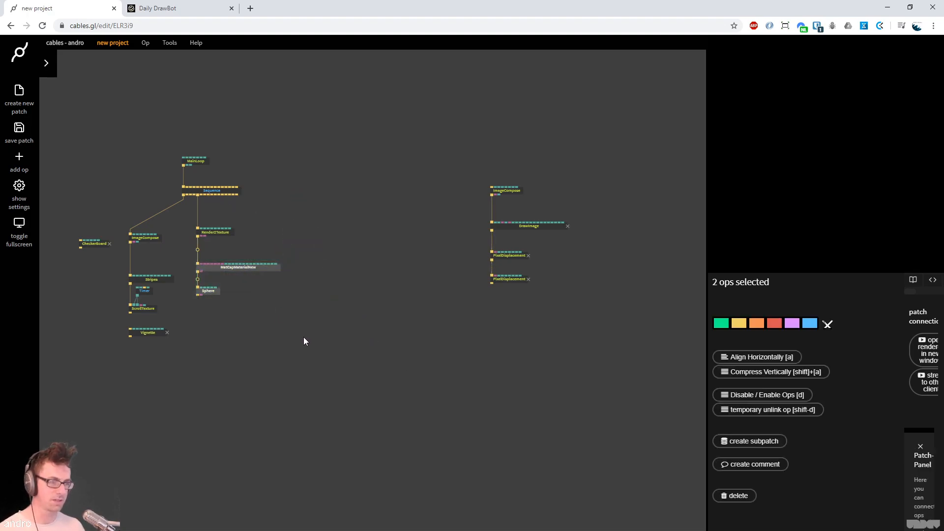
pyautogui.press('Delete')
# Move Render2Texture slightly to the right, and add a FullscreenRectangle triggered by Sequence that takes Render2Texture's texture output
pyautogui.moveTo(227, 309); pyautogui.dragTo(261, 317)
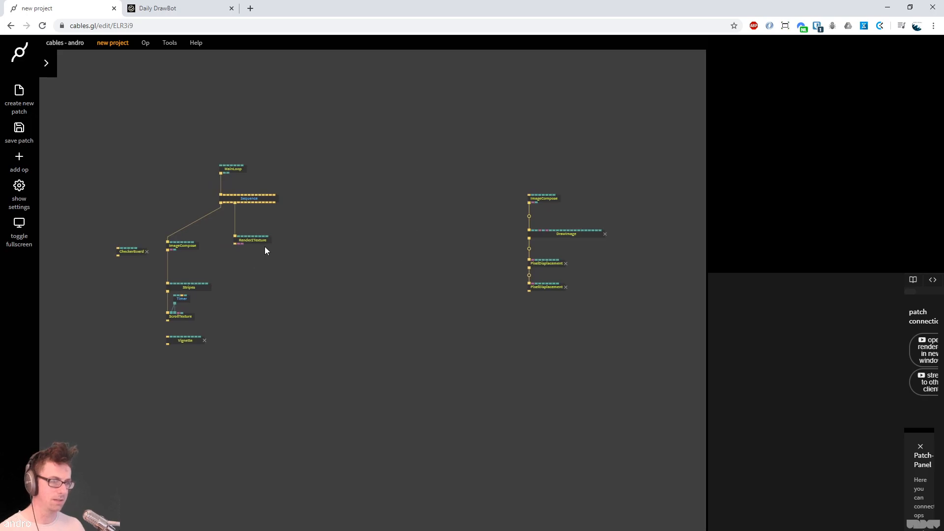
pyautogui.moveTo(250, 242); pyautogui.dragTo(271, 243)
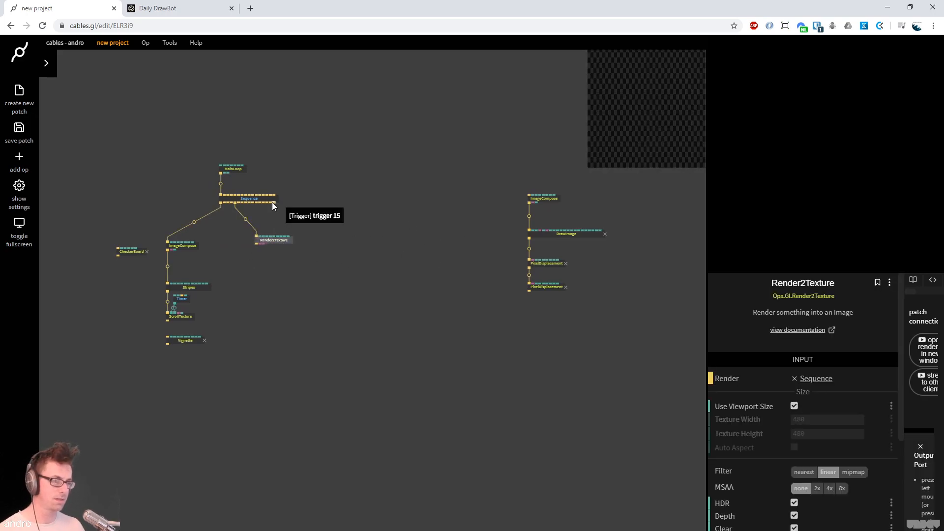
pyautogui.moveTo(271, 202); pyautogui.dragTo(427, 245)
pyautogui.write('f')
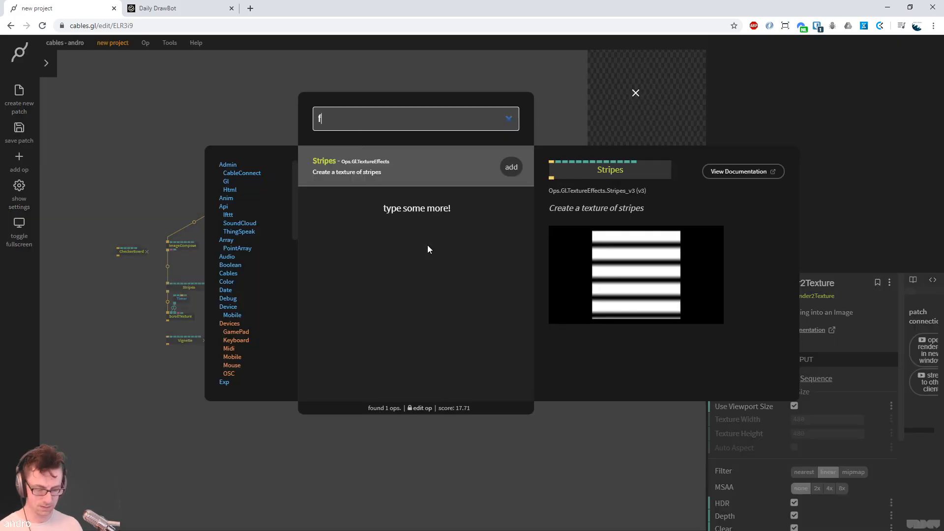
pyautogui.write('ullscre')
pyautogui.press('Down')
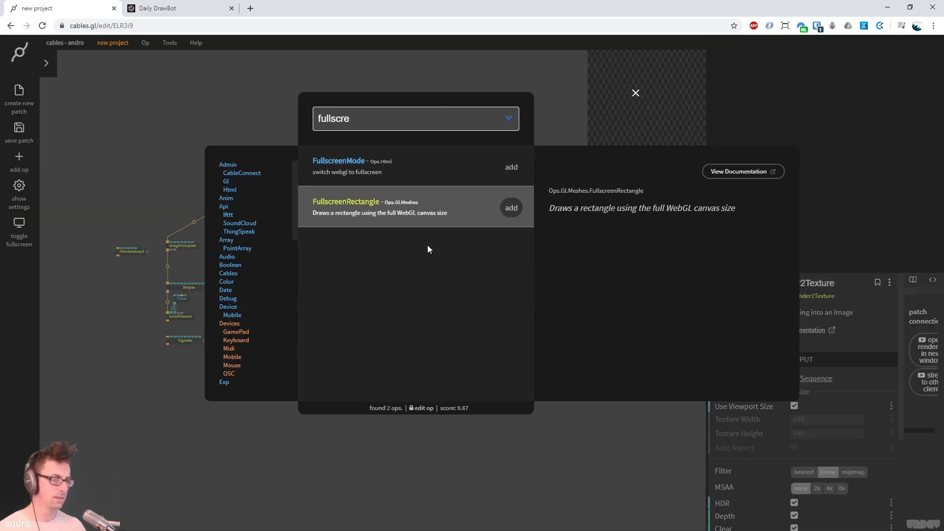
pyautogui.press('Return')
pyautogui.moveTo(259, 244); pyautogui.dragTo(445, 253)
pyautogui.click(439, 297)
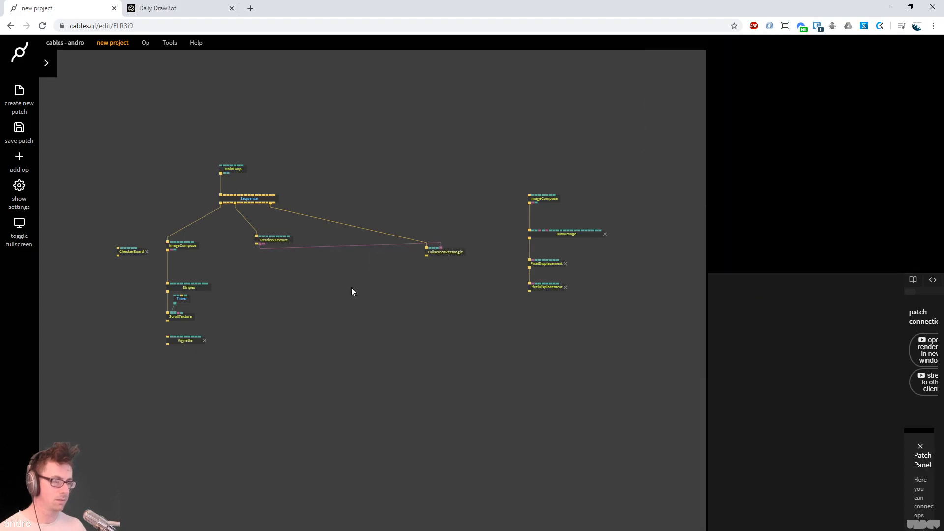
# Add a MatCapMaterialNew op triggered by Render2Texture
pyautogui.scroll(3, 319, 261)
pyautogui.moveTo(239, 187); pyautogui.dragTo(245, 308)
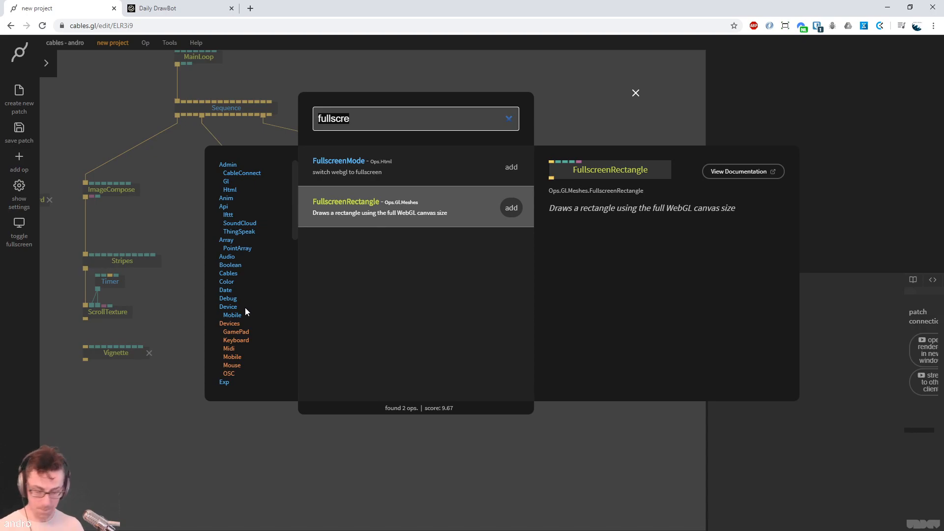
pyautogui.write('matcap')
pyautogui.press('Return')
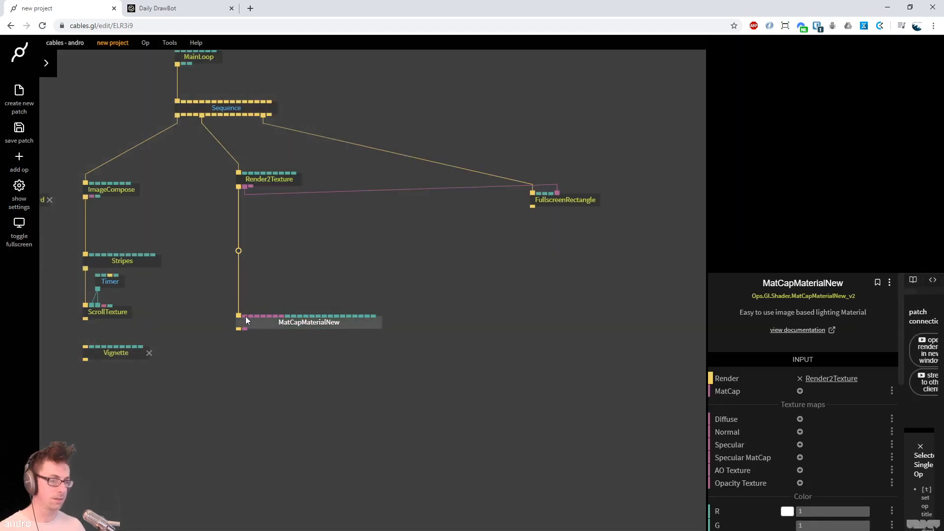
# Add a MeshInstancer op and a Sphere op, both triggered by MatCapMaterialNew
pyautogui.moveTo(240, 329); pyautogui.dragTo(247, 404)
pyautogui.write('meshins')
pyautogui.press('Return')
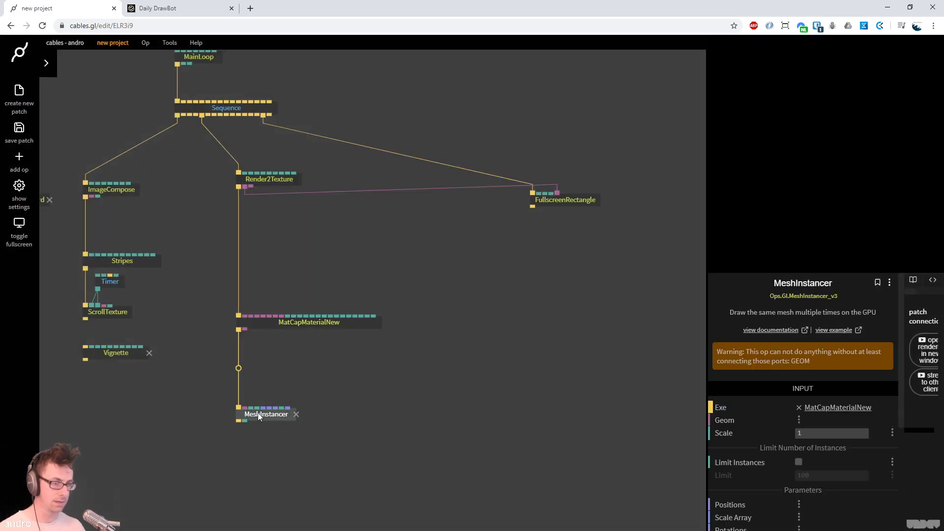
pyautogui.moveTo(239, 329); pyautogui.dragTo(194, 376)
pyautogui.write('sphere')
pyautogui.press('Return')
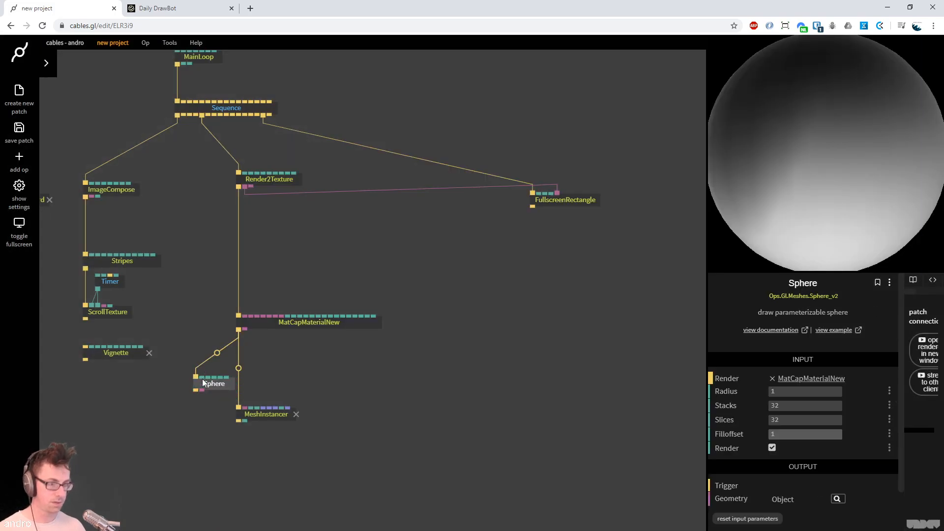
# Feed the Sphere's geometry output into MeshInstancer's Geom input, and set the sphere's radius to 0.2
pyautogui.moveTo(202, 391); pyautogui.dragTo(244, 409)
pyautogui.scroll(3, 280, 389)
pyautogui.click(818, 390)
pyautogui.write('0.2')
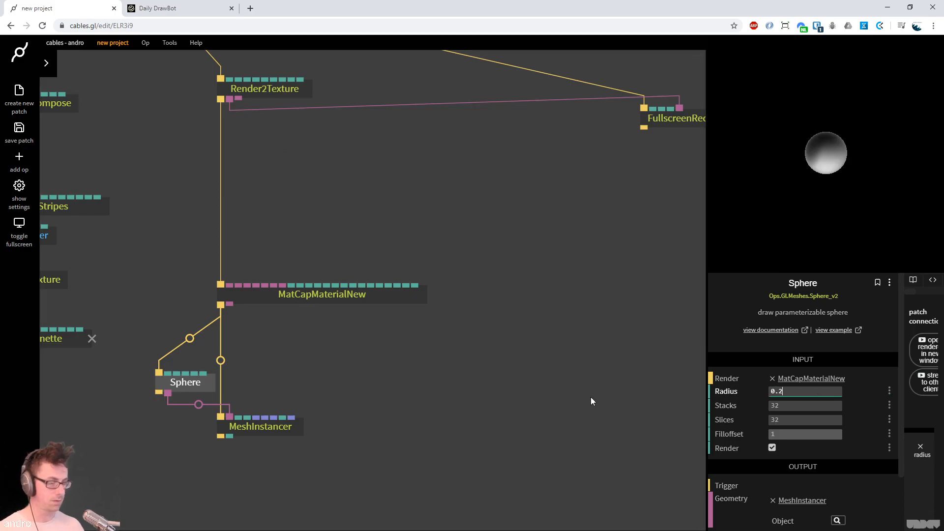
# Move MeshInstancer further down, and add a PointsCube op whose array output feeds MeshInstancer's Positions
pyautogui.click(444, 383)
pyautogui.moveTo(279, 433); pyautogui.dragTo(279, 509)
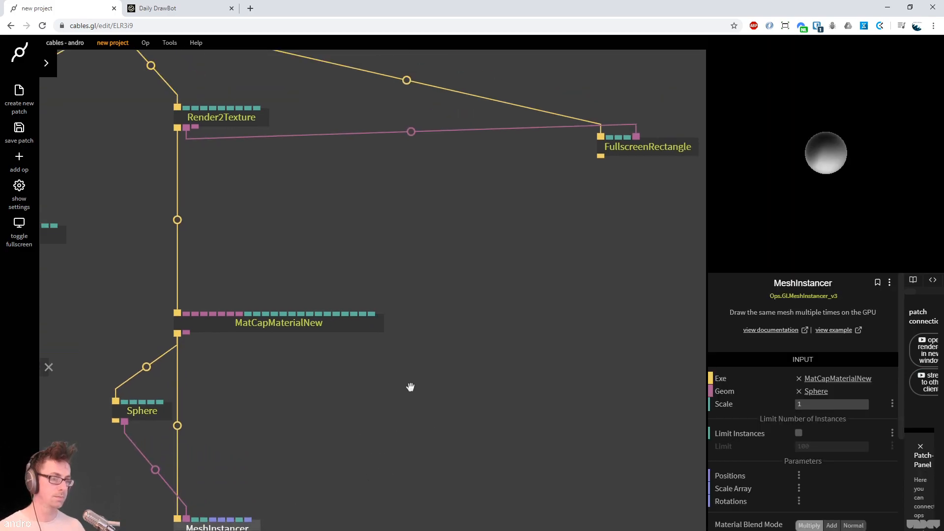
pyautogui.click(199, 7)
pyautogui.click(74, 14)
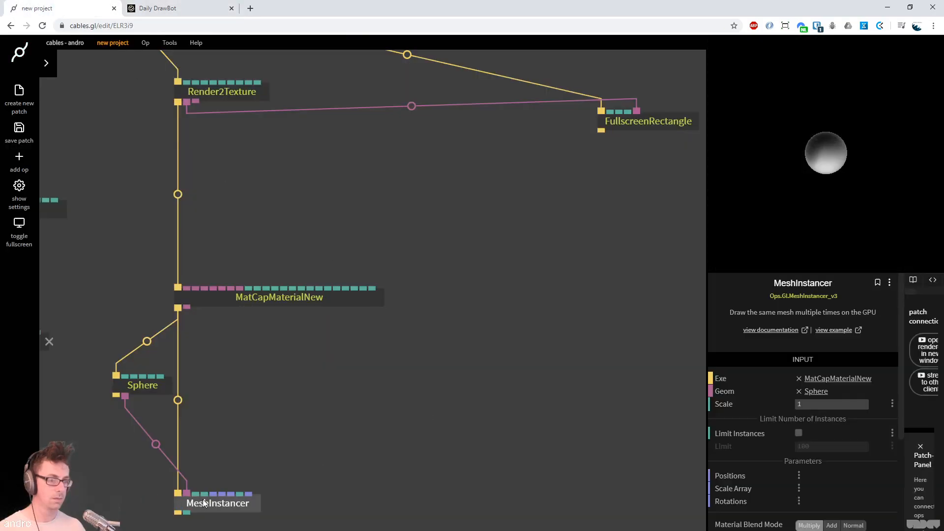
pyautogui.moveTo(213, 494); pyautogui.dragTo(299, 381)
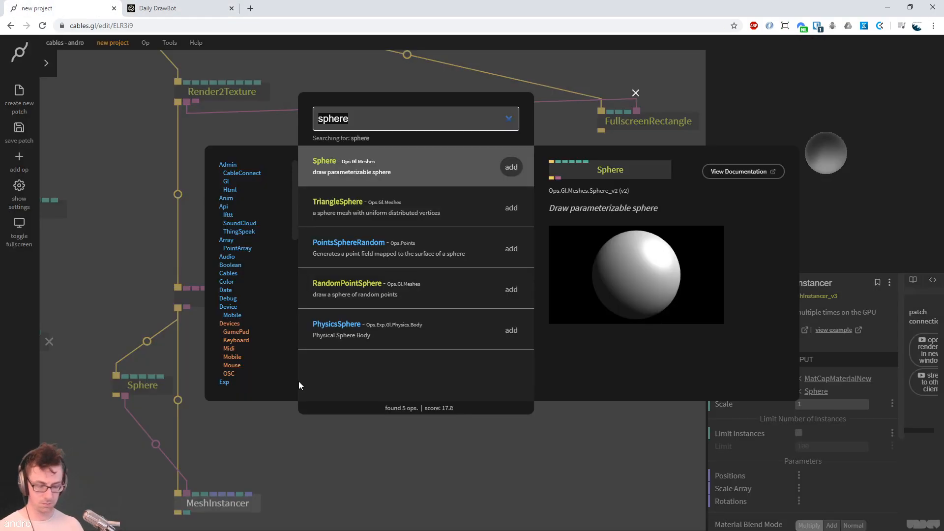
pyautogui.write('pointsf')
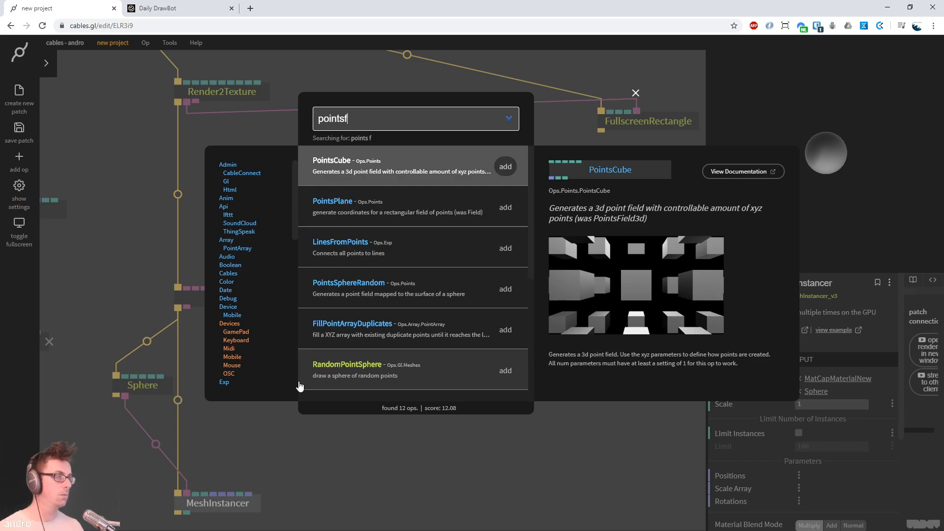
pyautogui.press('Return')
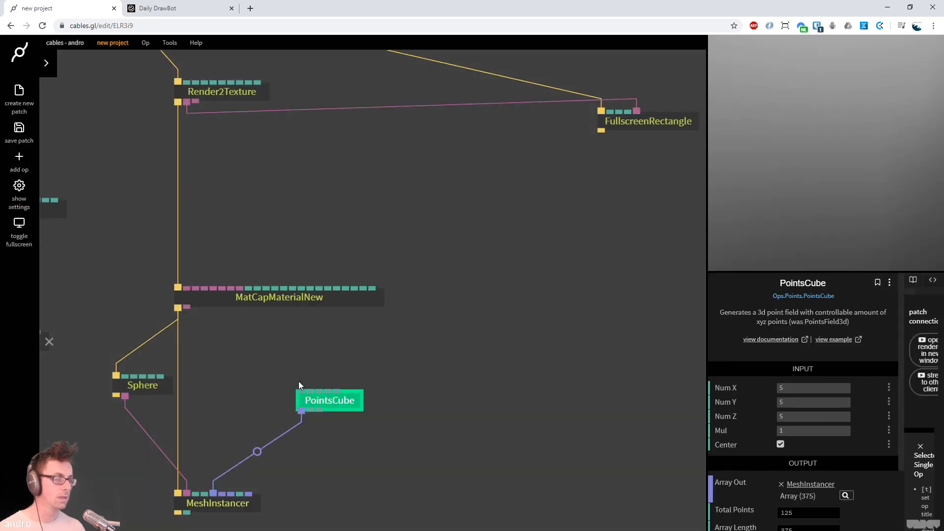
# Set PointsCube's Num Z to 1 and its Mul to 0.41
pyautogui.click(801, 416)
pyautogui.write('1')
pyautogui.moveTo(808, 431); pyautogui.dragTo(295, 73)
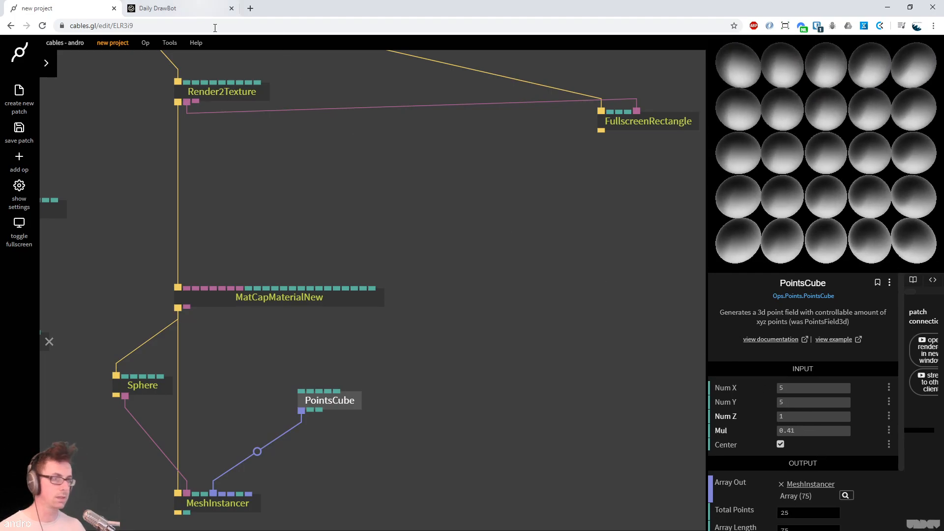
# Check the Perlin Spheres reference on the Daily DrawBot page, and move MeshInstancer further below PointsCube in the cables.gl patch
pyautogui.click(190, 8)
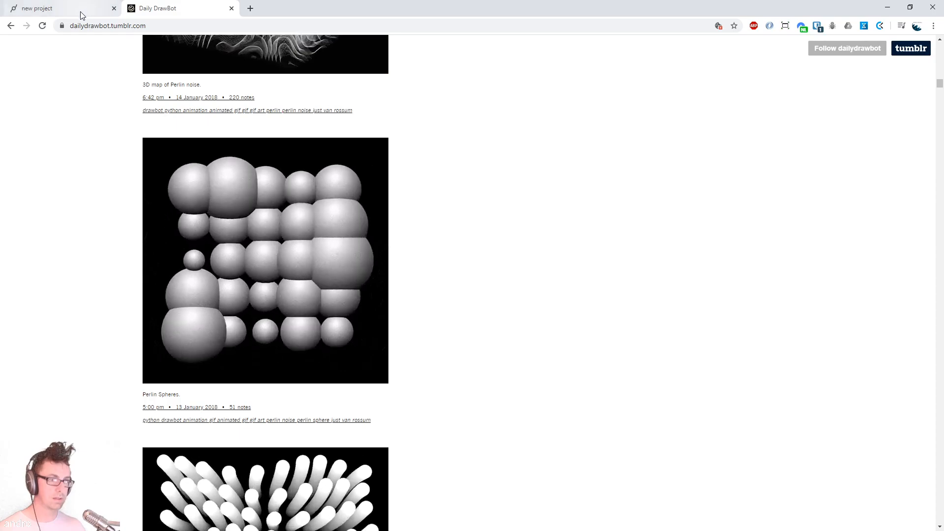
pyautogui.click(81, 11)
pyautogui.click(511, 336)
pyautogui.scroll(-2, 512, 333)
pyautogui.moveTo(518, 347); pyautogui.dragTo(513, 302)
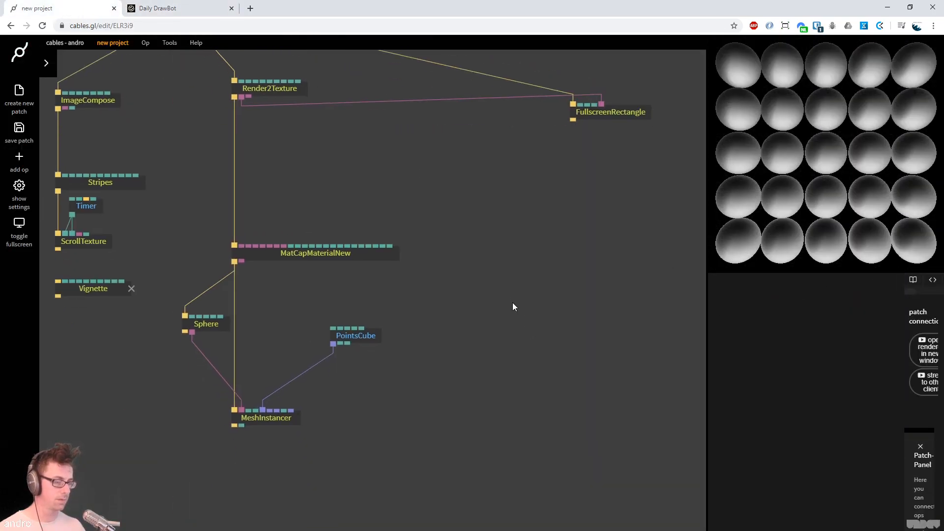
pyautogui.moveTo(279, 416); pyautogui.dragTo(276, 465)
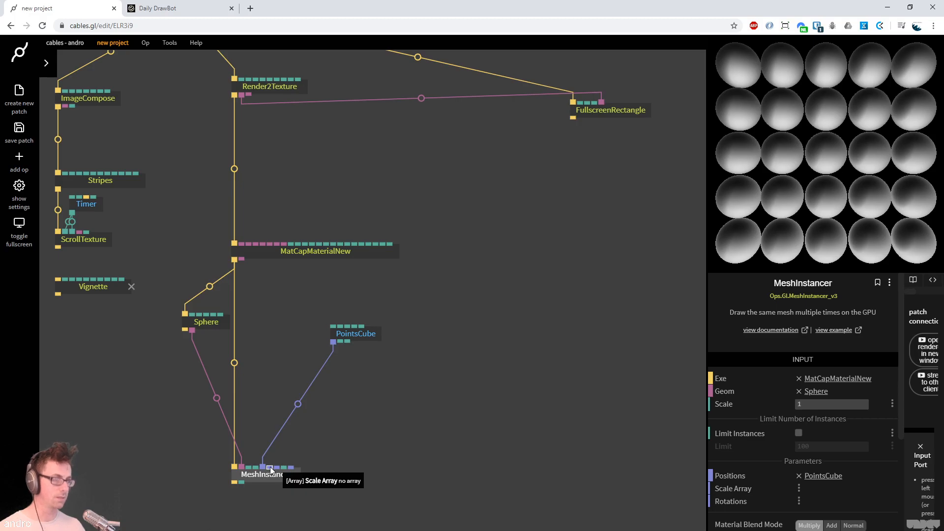
# Examine the sphere sizes in the Daily DrawBot Perlin Spheres animation and return to the cables.gl patch
pyautogui.click(173, 11)
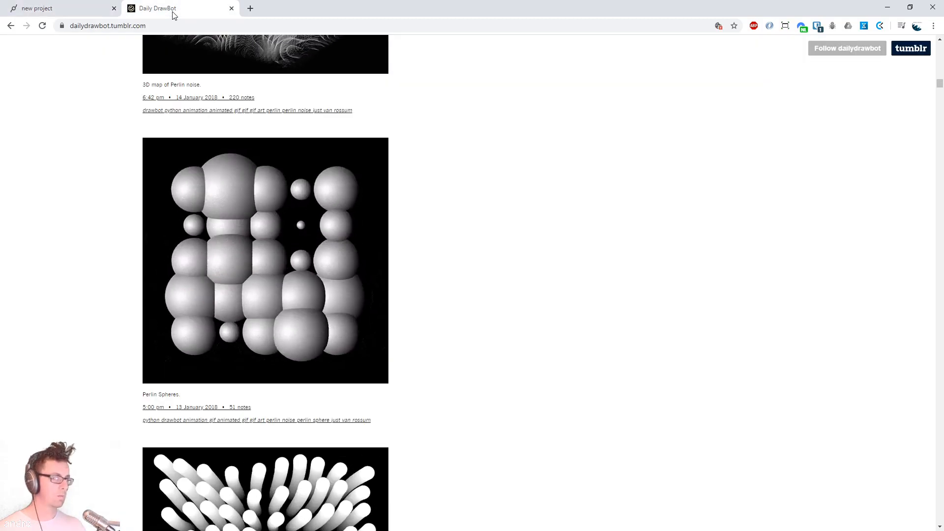
pyautogui.click(48, 9)
pyautogui.click(482, 323)
pyautogui.press('Escape')
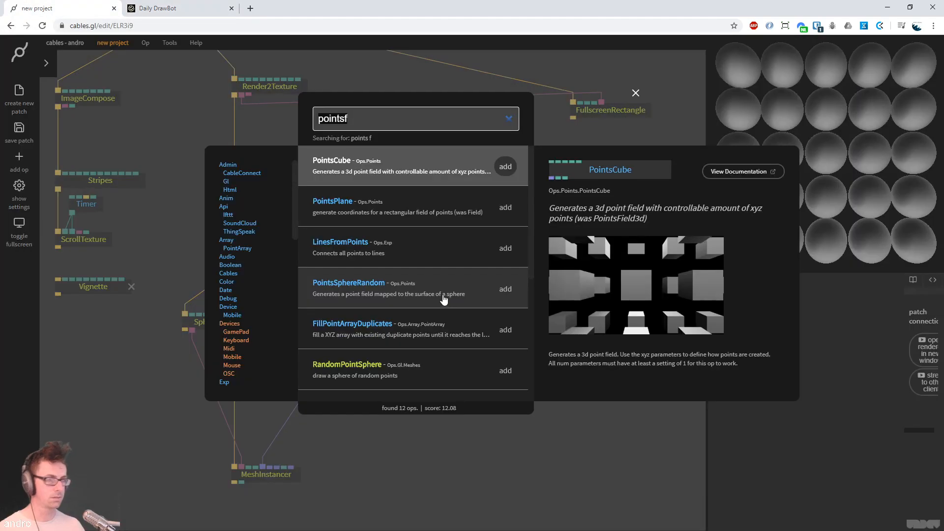
pyautogui.click(426, 468)
pyautogui.moveTo(342, 343)
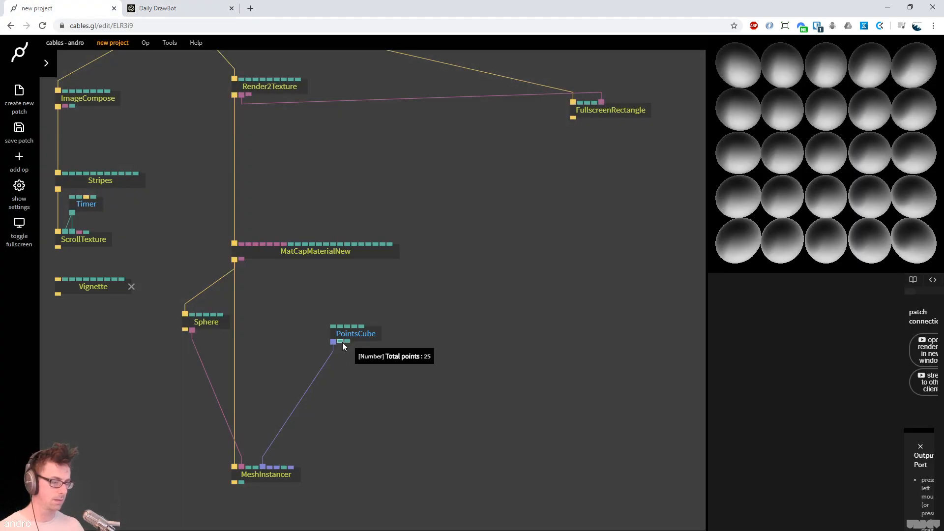
pyautogui.moveTo(342, 341); pyautogui.dragTo(443, 348)
pyautogui.write('randomarray3')
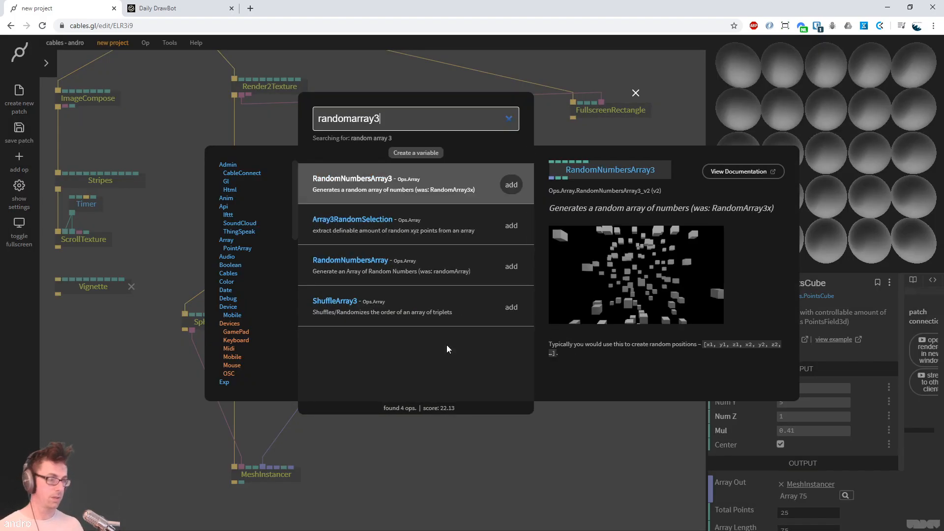
pyautogui.press('Return')
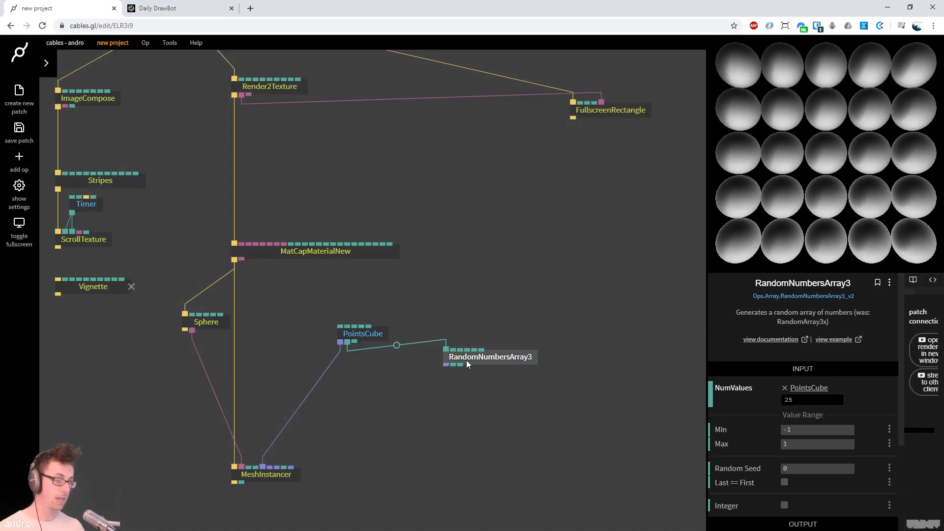
pyautogui.press('Delete')
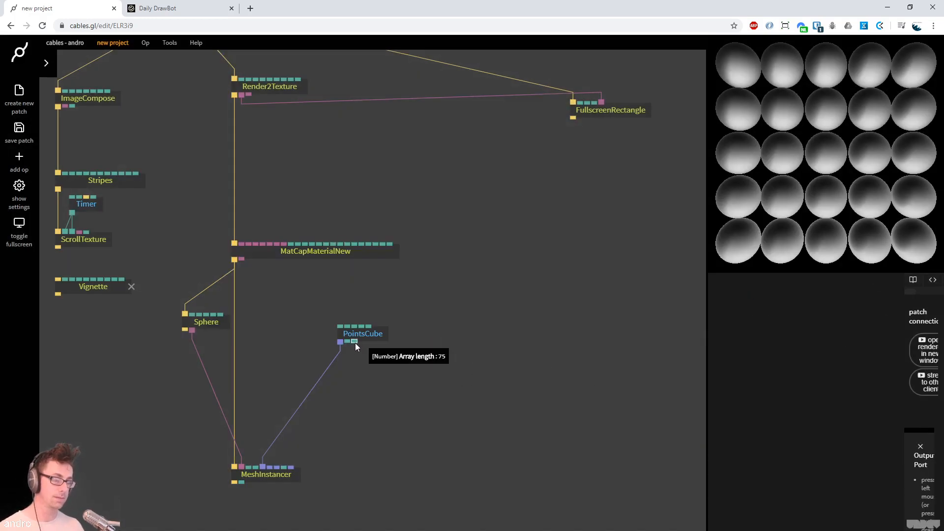
# Add a RandomNumbersArray op that takes its NumValues from PointsCube's Total points output
pyautogui.moveTo(347, 341); pyautogui.dragTo(436, 358)
pyautogui.write('randomnumber')
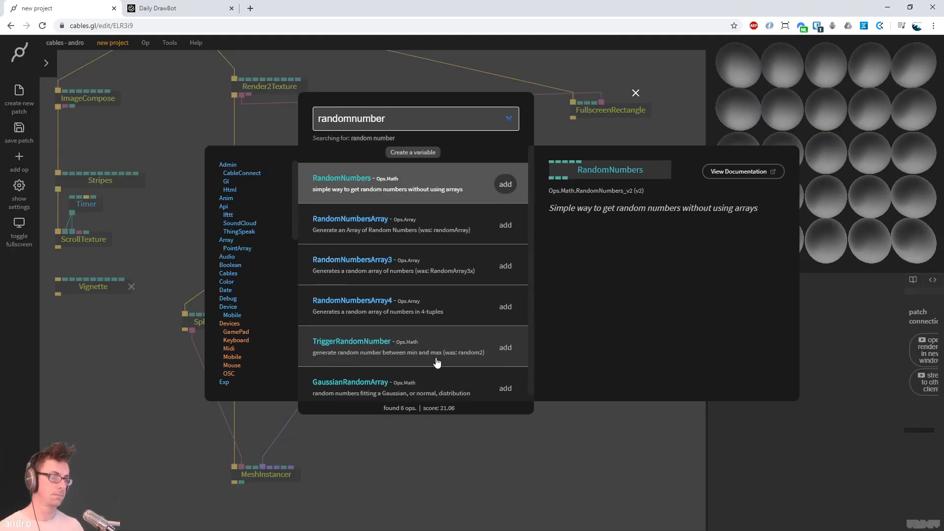
pyautogui.press('Down')
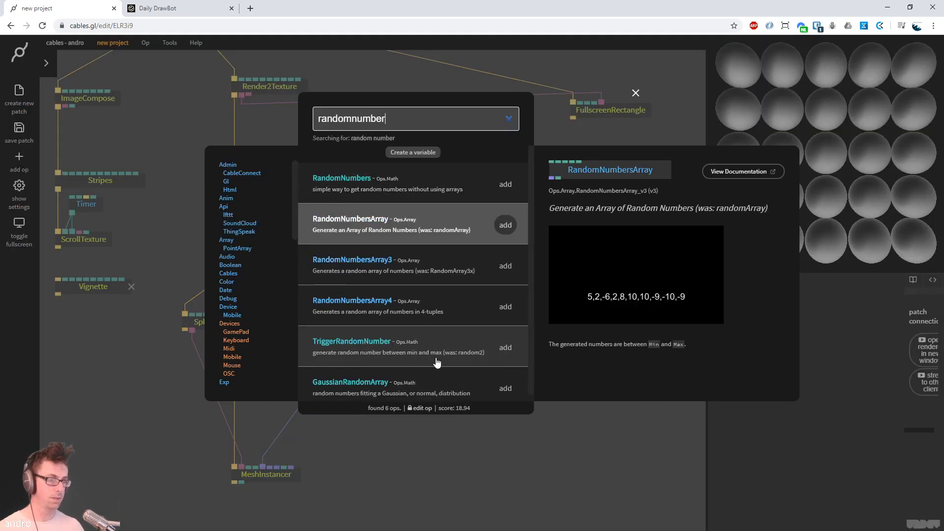
pyautogui.press('Return')
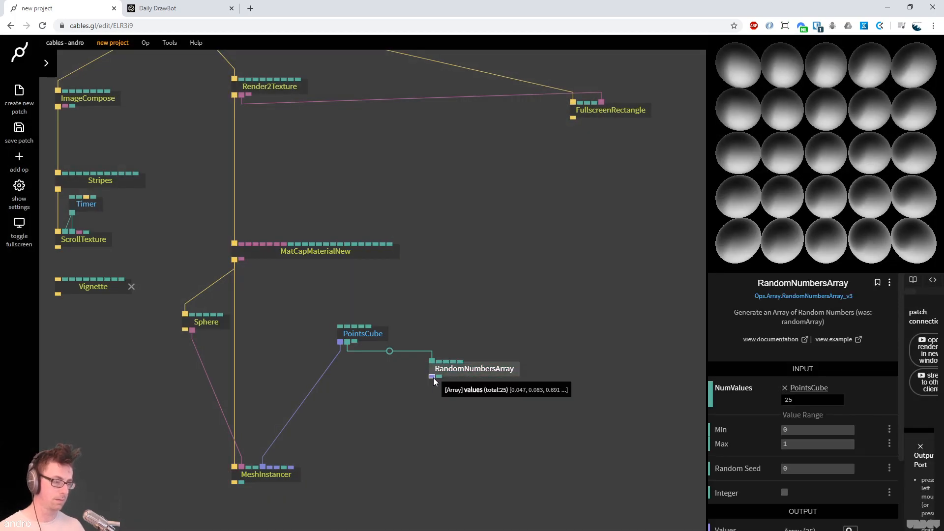
# Add an ArrayPack3 op below RandomNumbersArray, and feed the random values into its Array 1, Array 2 and Array 3 inputs
pyautogui.moveTo(433, 377); pyautogui.dragTo(435, 401)
pyautogui.write('arraypack')
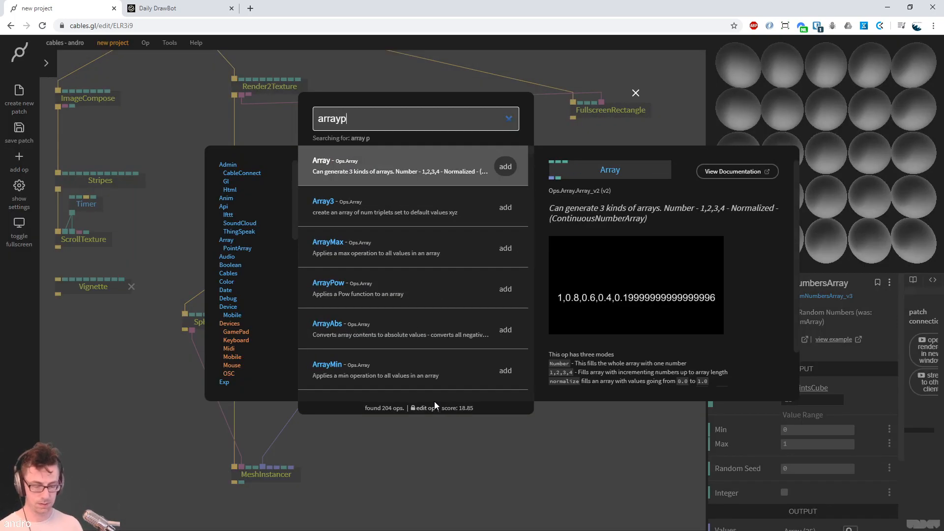
pyautogui.press('Down')
pyautogui.press('Down')
pyautogui.press('Return')
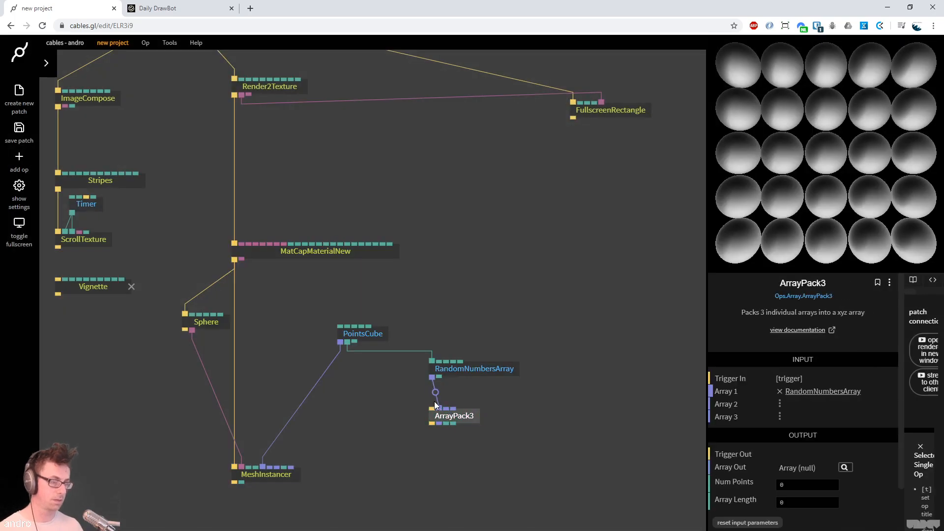
pyautogui.moveTo(463, 417); pyautogui.dragTo(457, 419)
pyautogui.moveTo(431, 377); pyautogui.dragTo(438, 413)
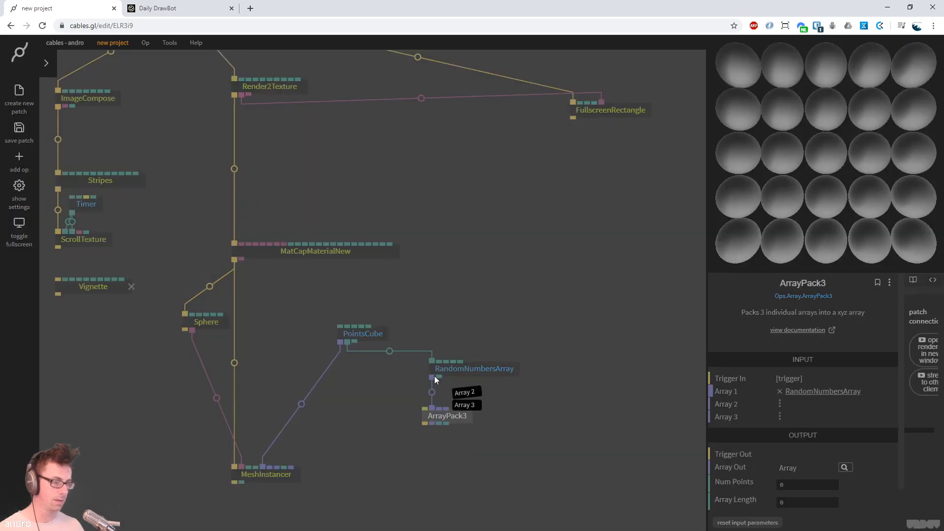
pyautogui.click(466, 394)
pyautogui.moveTo(433, 377); pyautogui.dragTo(446, 409)
# Move PointsCube and RandomNumbersArray higher, and trigger ArrayPack3 from MatCapMaterialNew
pyautogui.click(309, 342)
pyautogui.scroll(-3, 364, 314)
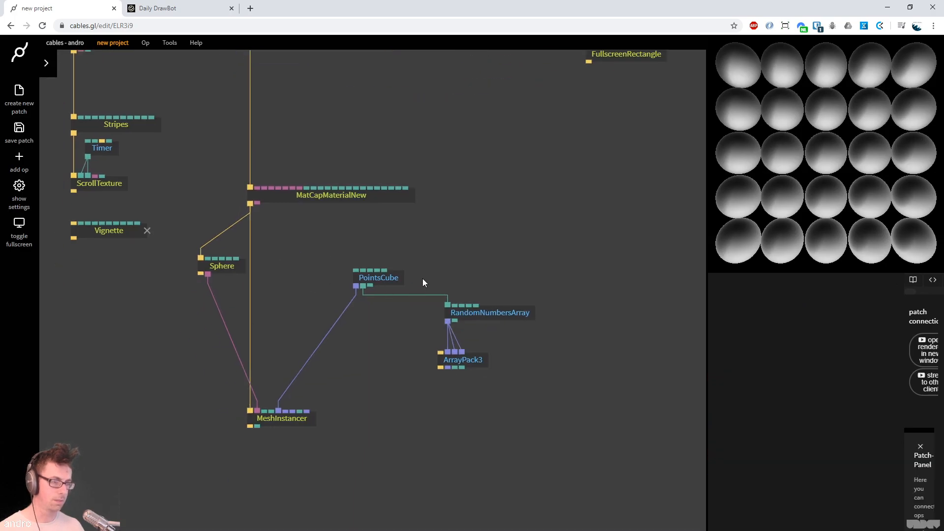
pyautogui.moveTo(391, 268); pyautogui.dragTo(389, 248)
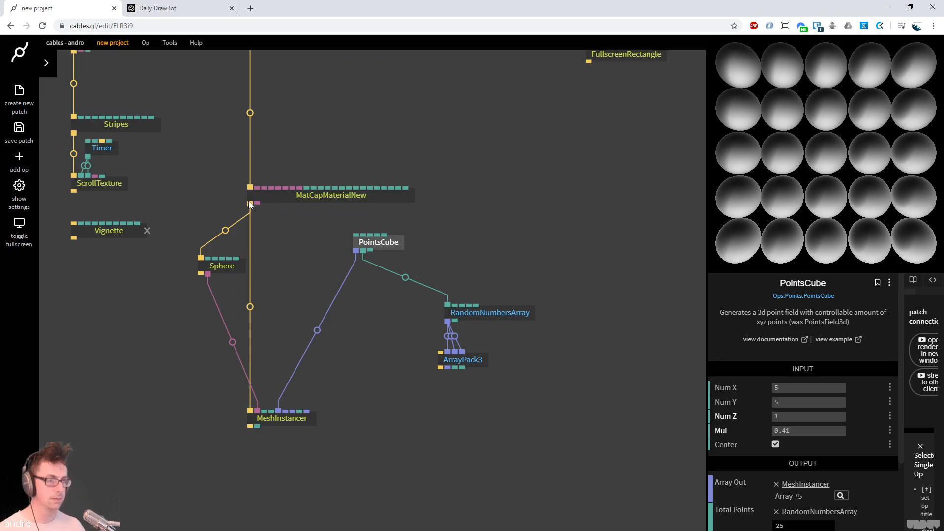
pyautogui.moveTo(250, 204); pyautogui.dragTo(471, 360)
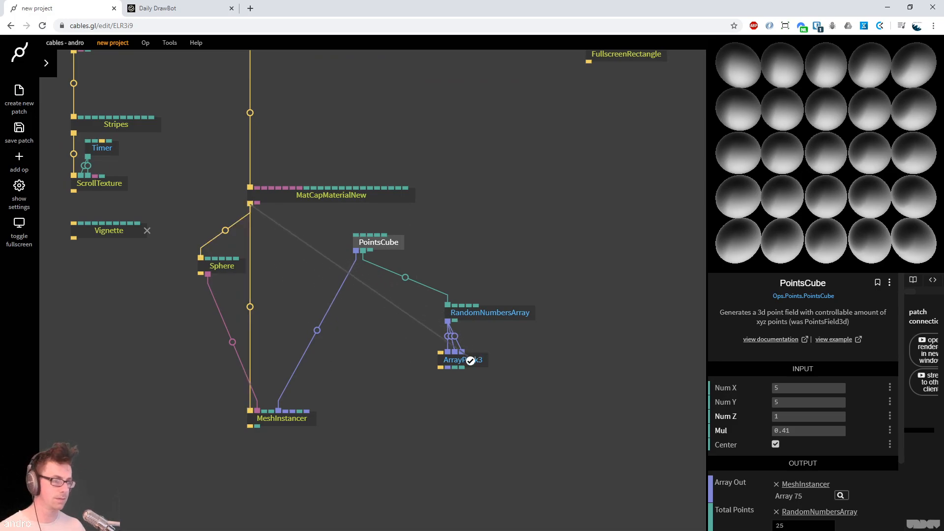
pyautogui.moveTo(613, 348); pyautogui.dragTo(595, 359)
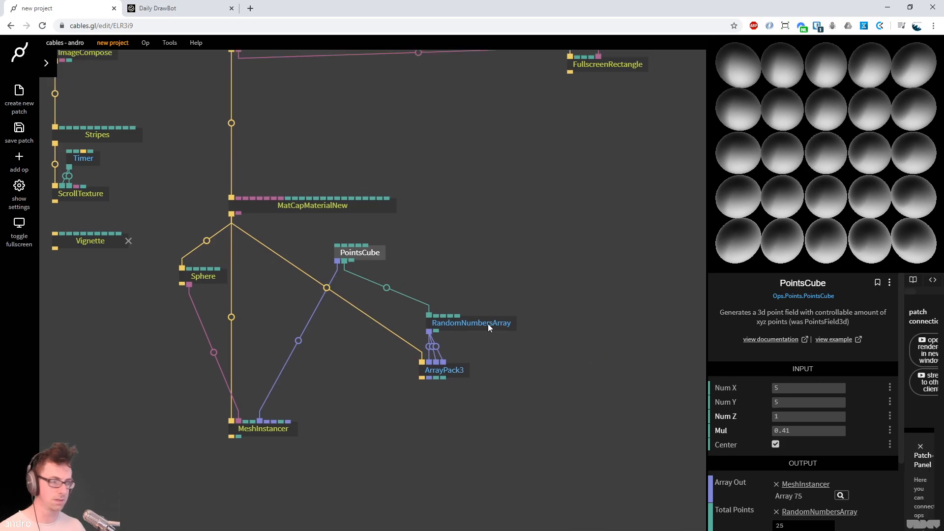
pyautogui.moveTo(489, 327); pyautogui.dragTo(489, 305)
pyautogui.click(488, 298)
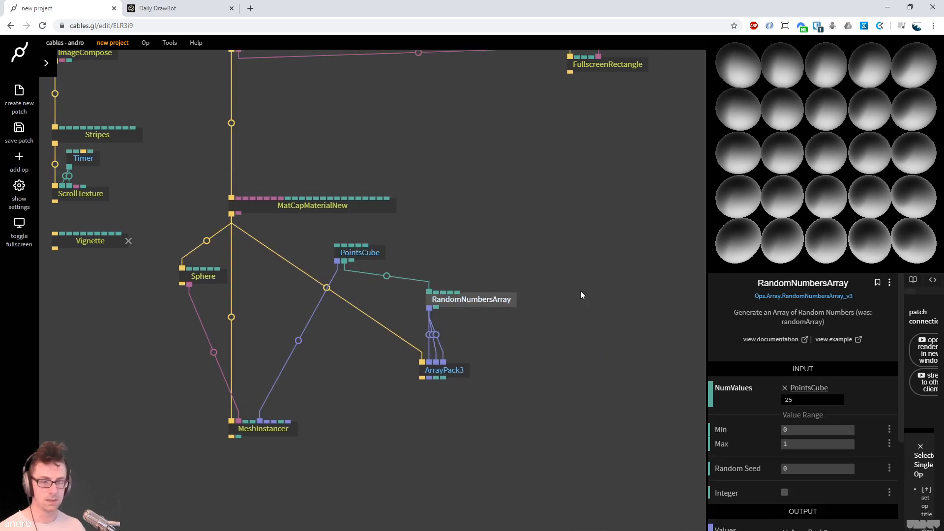
# Check the Perlin Spheres reference on the Daily DrawBot page, and move MeshInstancer and Sphere further down in the cables.gl patch
pyautogui.click(167, 8)
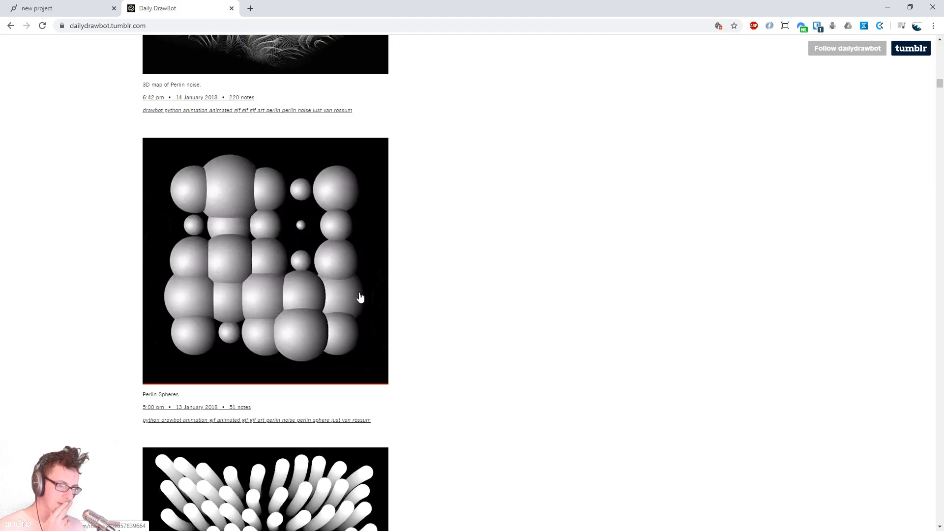
pyautogui.click(83, 11)
pyautogui.scroll(2, 463, 415)
pyautogui.moveTo(246, 432); pyautogui.dragTo(247, 468)
pyautogui.moveTo(190, 281); pyautogui.dragTo(153, 410)
pyautogui.click(436, 409)
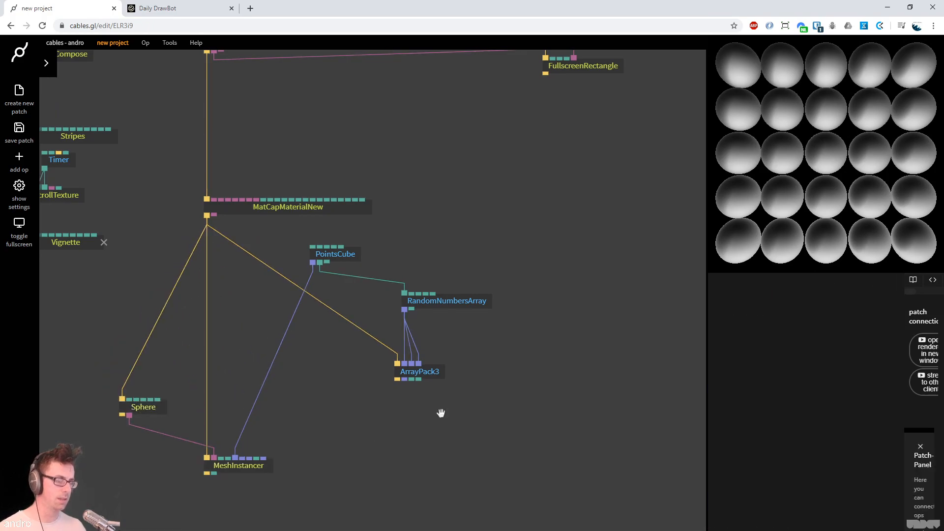
pyautogui.moveTo(452, 373); pyautogui.dragTo(419, 336)
# Add an ArraySin op below RandomNumbersArray, and move ArrayPack3's three array links from RandomNumbersArray to ArraySin's output
pyautogui.click(411, 263)
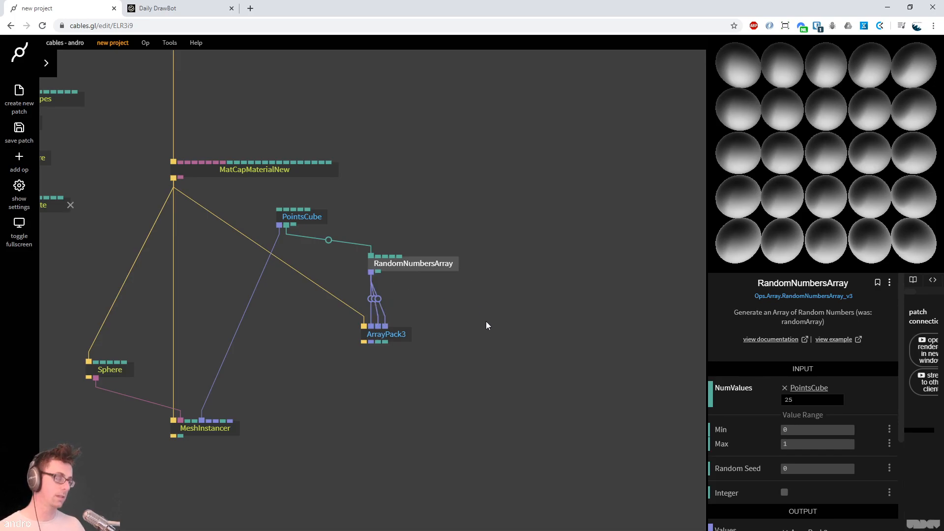
pyautogui.moveTo(372, 272); pyautogui.dragTo(415, 290)
pyautogui.write('arraysin')
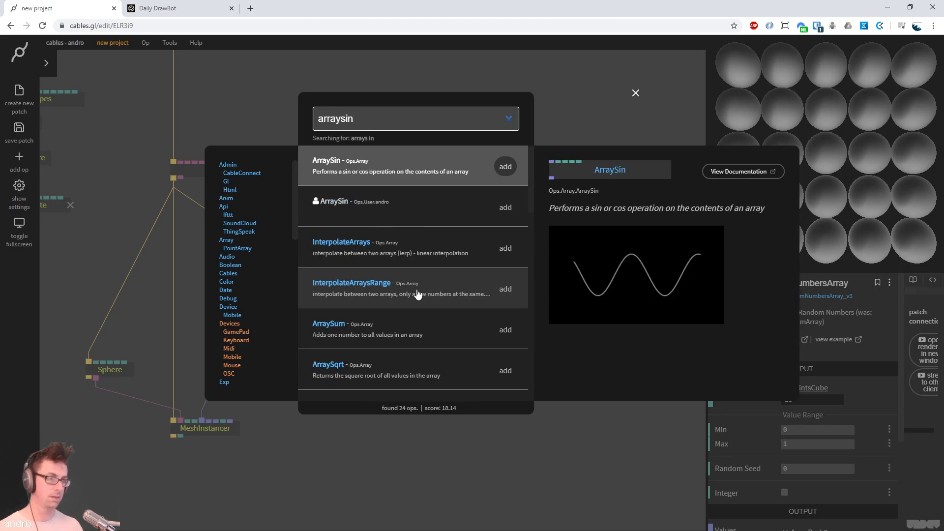
pyautogui.press('Return')
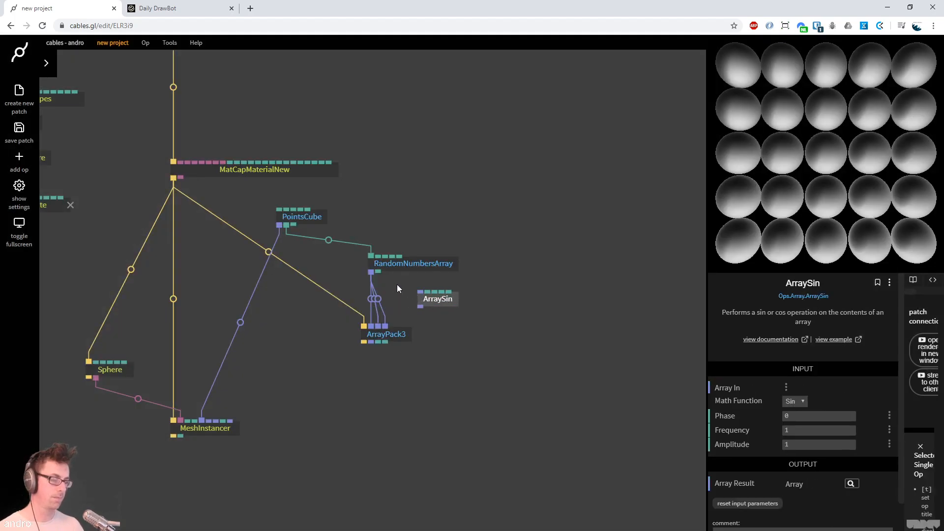
pyautogui.moveTo(372, 273); pyautogui.dragTo(420, 307)
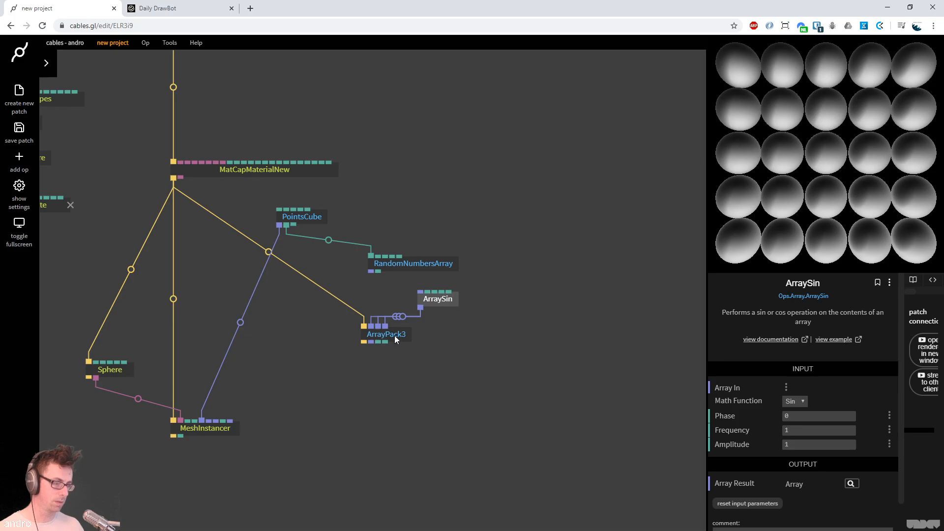
# Move ArraySin and ArrayPack3 to make room, and add an ArraySum op below RandomNumbersArray, fed by its random values
pyautogui.moveTo(394, 338); pyautogui.dragTo(394, 361)
pyautogui.moveTo(437, 299); pyautogui.dragTo(417, 323)
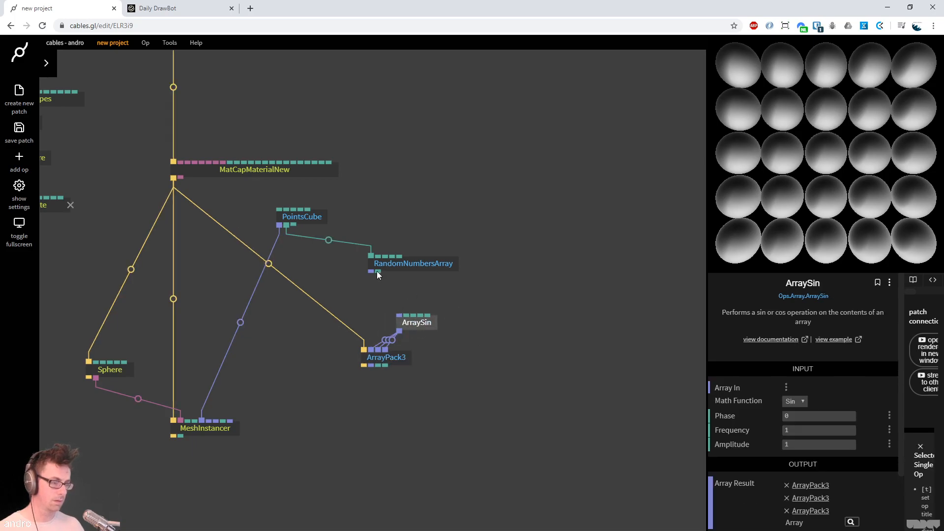
pyautogui.moveTo(371, 271); pyautogui.dragTo(388, 296)
pyautogui.write('arr')
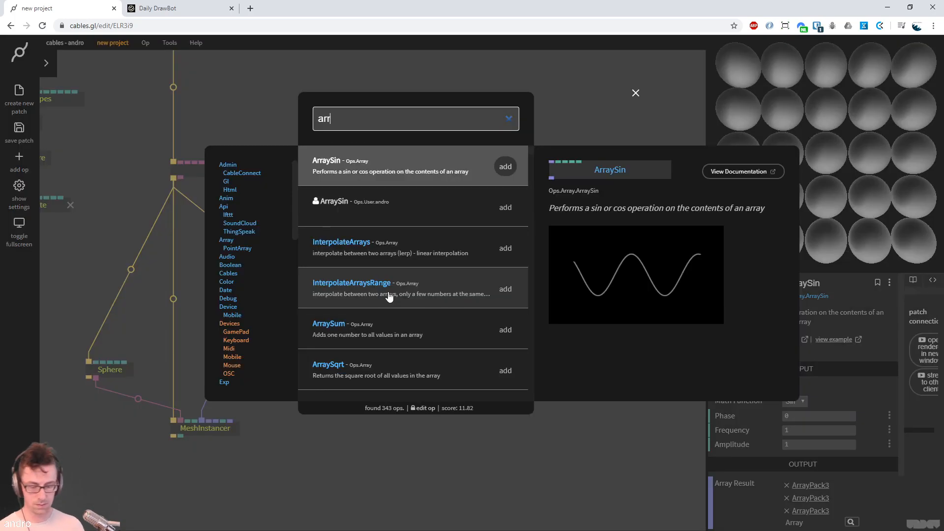
pyautogui.write('aysum')
pyautogui.press('Return')
pyautogui.moveTo(395, 266); pyautogui.dragTo(396, 254)
# Link ArraySum's result to ArraySin's array input, and line up ArraySum, ArraySin and ArrayPack3 in a column
pyautogui.moveTo(428, 322); pyautogui.dragTo(398, 398)
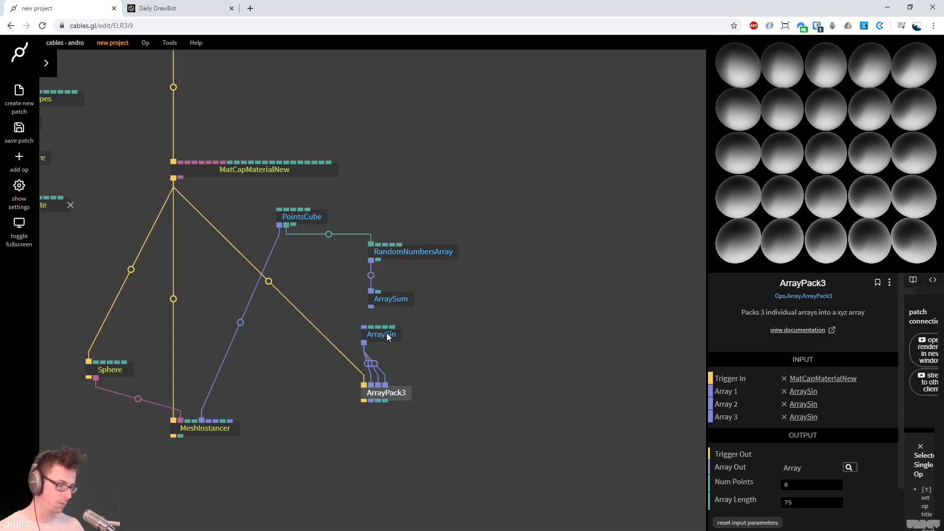
pyautogui.moveTo(388, 337); pyautogui.dragTo(397, 344)
pyautogui.moveTo(370, 306); pyautogui.dragTo(373, 342)
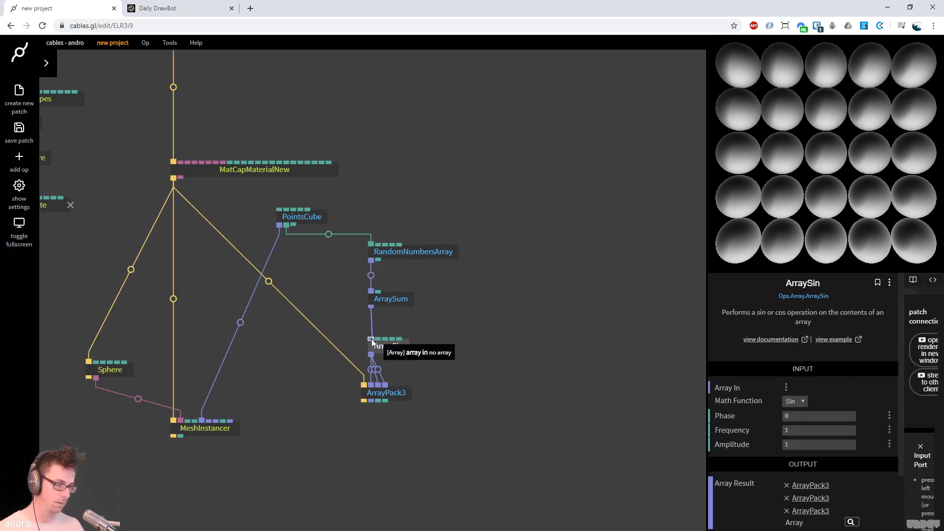
pyautogui.moveTo(404, 301); pyautogui.dragTo(404, 313)
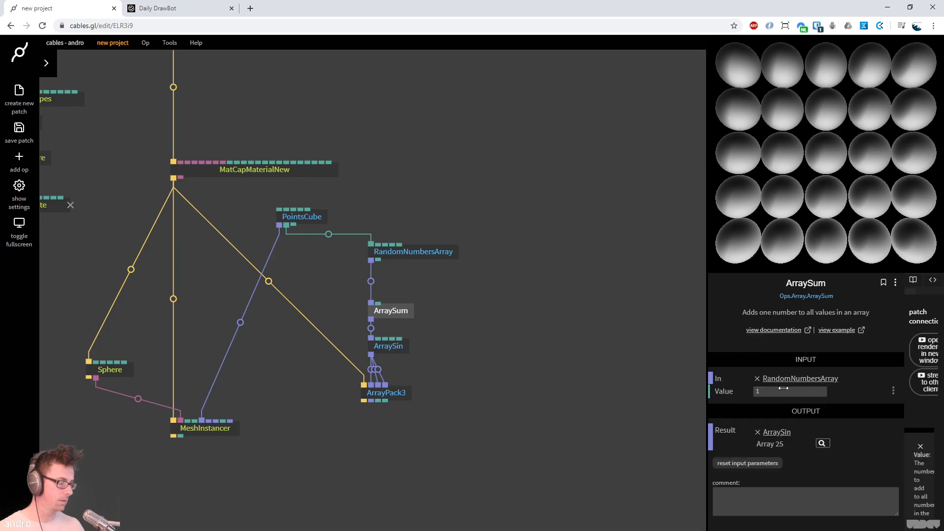
# Set ArraySum's value to 4.35, and link ArrayPack3's array output to MeshInstancer's scale array input
pyautogui.moveTo(783, 392); pyautogui.dragTo(789, 392)
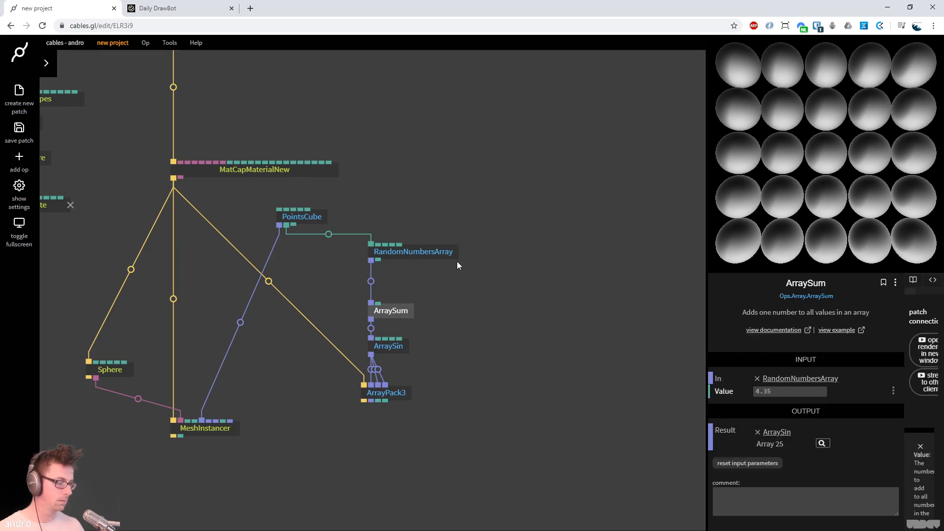
pyautogui.click(528, 269)
pyautogui.moveTo(373, 400); pyautogui.dragTo(219, 433)
pyautogui.click(244, 414)
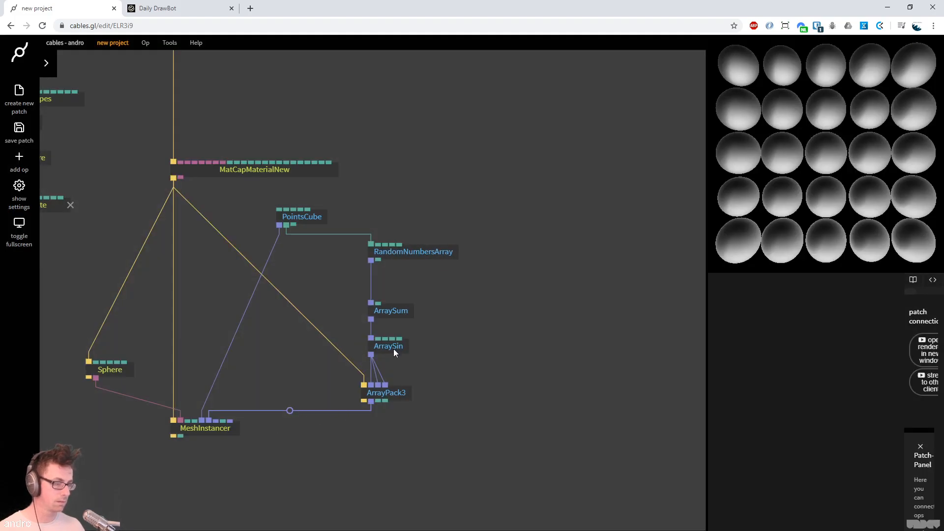
# Test ArraySum with a value of 10.42, and add a Timer op whose time output drives ArraySum's value
pyautogui.click(393, 311)
pyautogui.moveTo(785, 390); pyautogui.dragTo(815, 390)
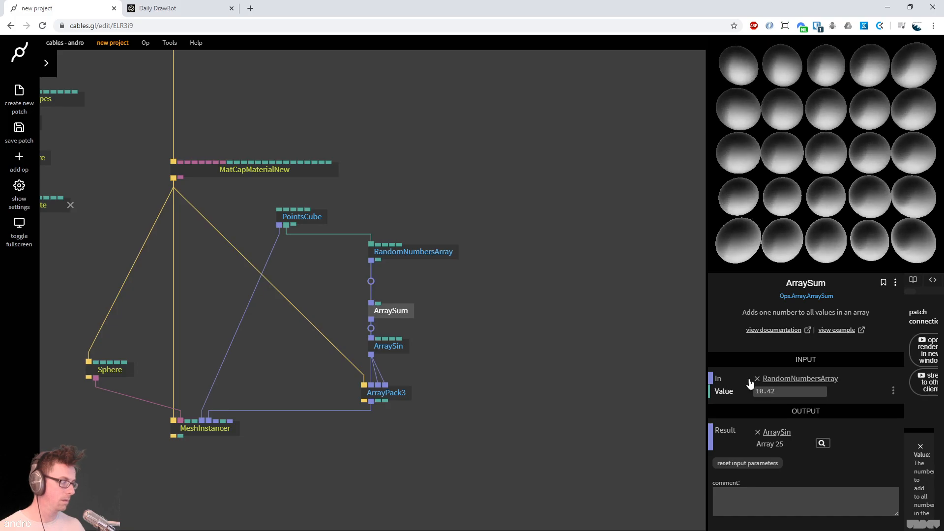
pyautogui.click(480, 319)
pyautogui.press('Escape')
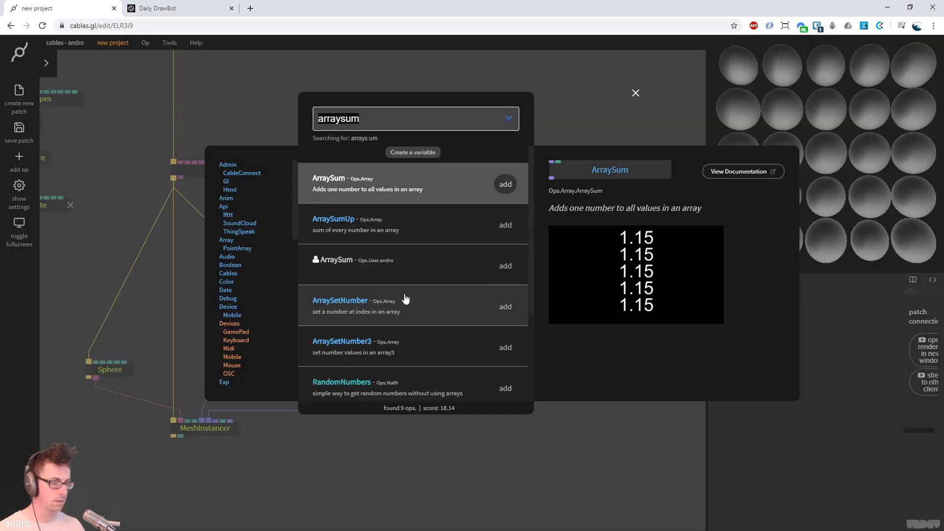
pyautogui.write('timer')
pyautogui.press('Return')
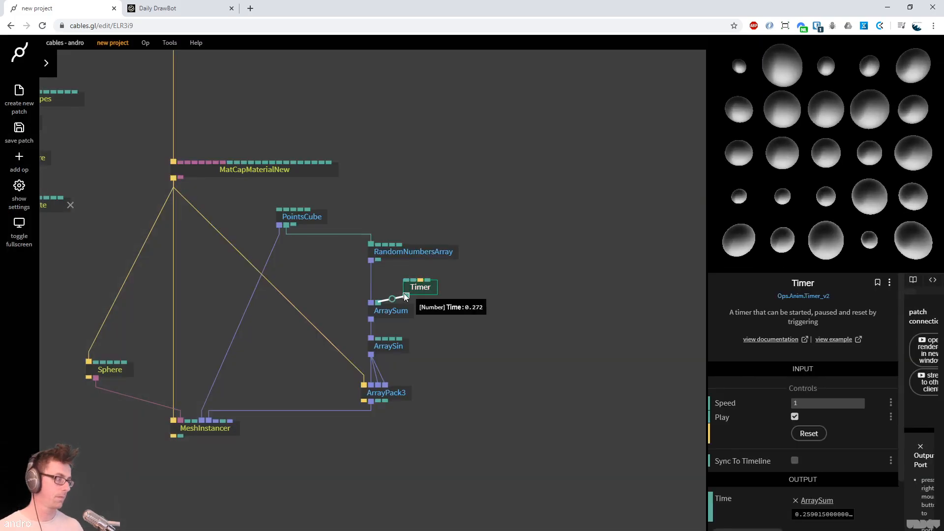
# Set RandomNumbersArray's Min to -3.14 and Max to 3.14, and open ArraySin's parameters
pyautogui.click(421, 251)
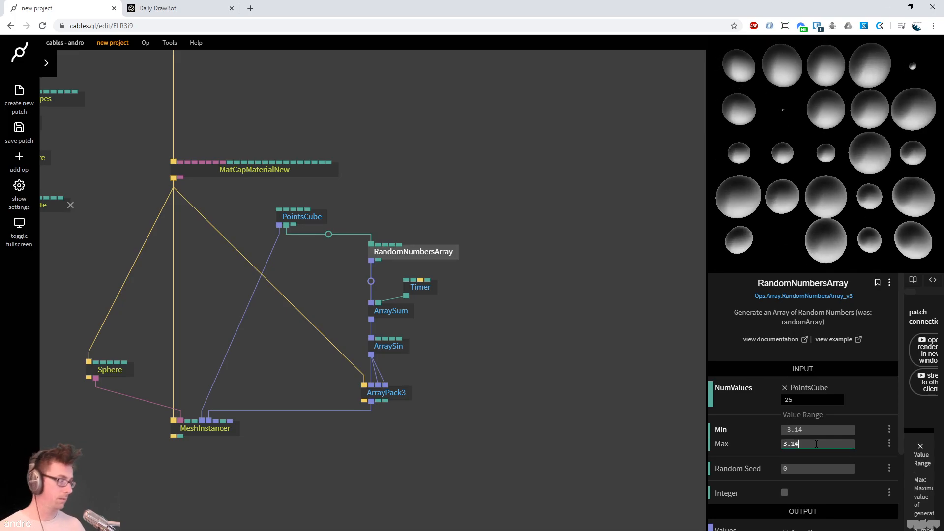
pyautogui.click(386, 346)
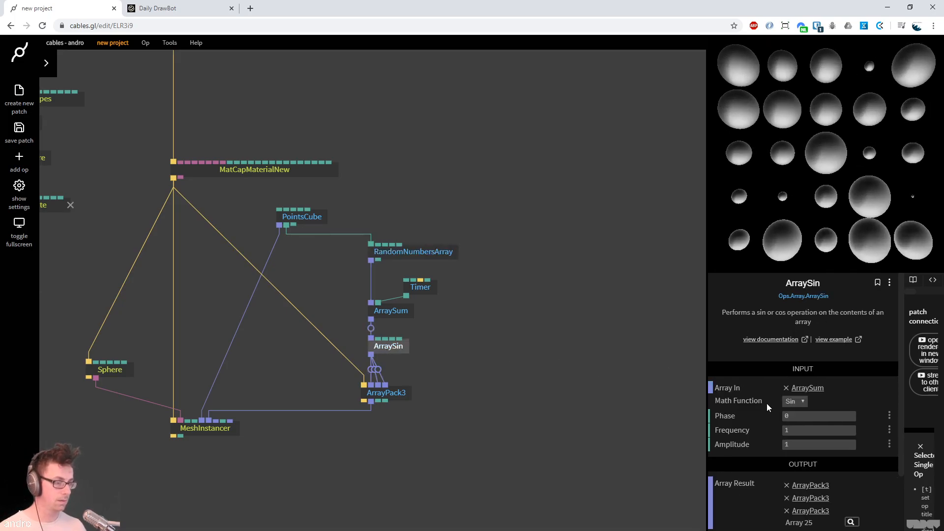
# Check the Perlin Spheres reference on the Daily DrawBot page, and set PointsCube's Mul to 0.23 in the cables.gl patch
pyautogui.click(158, 8)
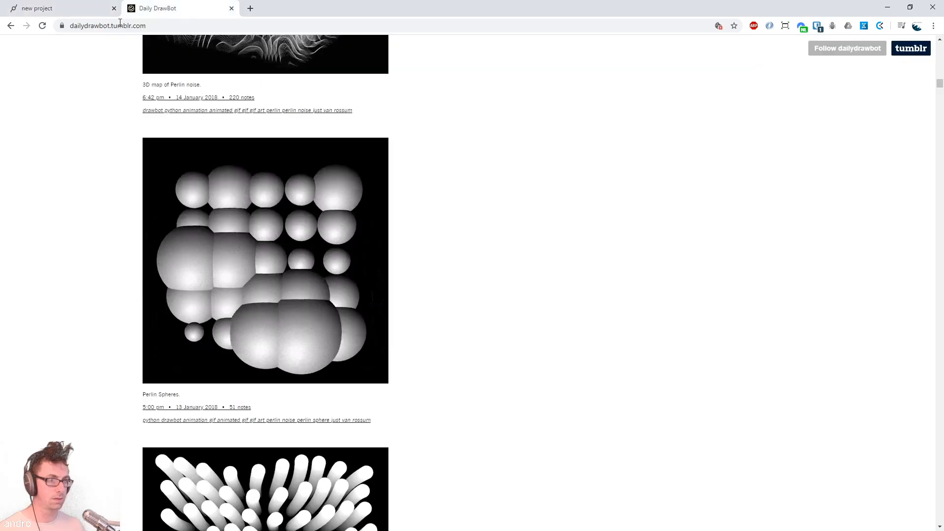
pyautogui.click(58, 6)
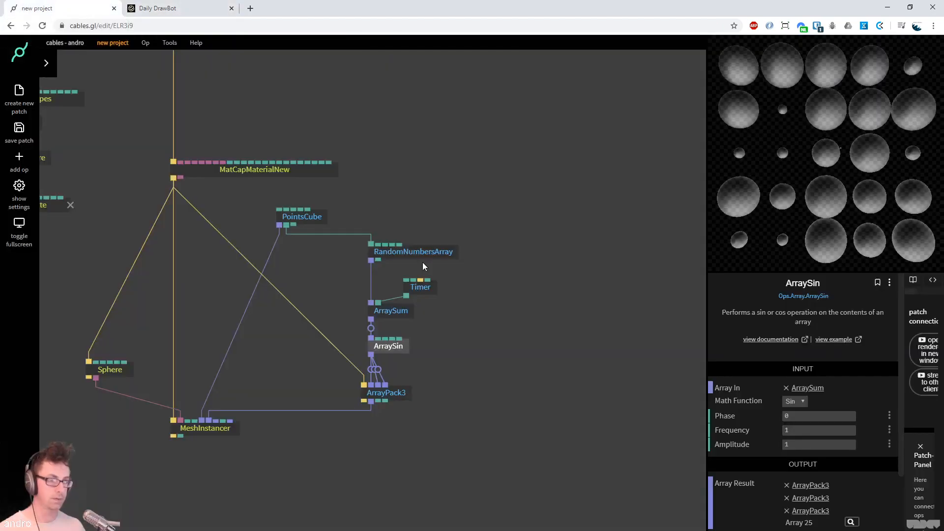
pyautogui.click(295, 220)
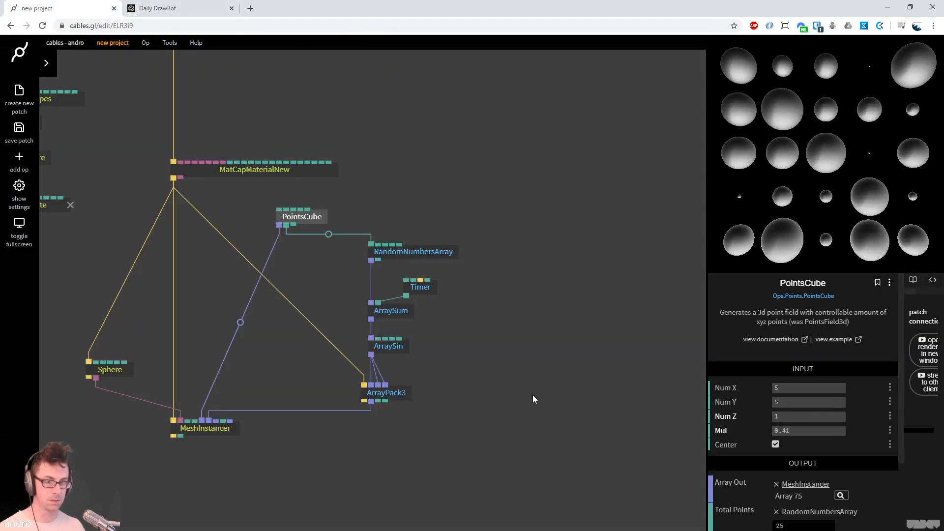
pyautogui.moveTo(830, 435); pyautogui.dragTo(824, 434)
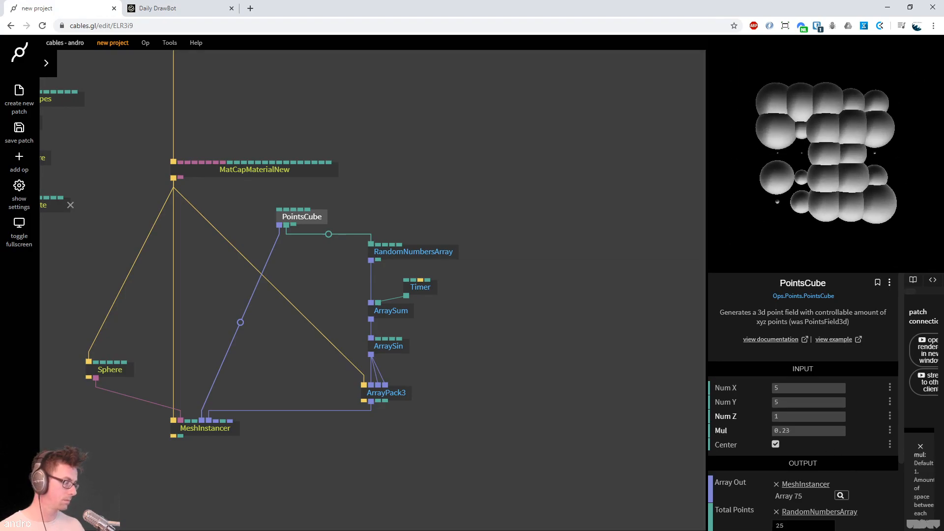
# Insert a TransformView op between Render2Texture and MatCapMaterialNew, and set its PosZ to 0.59
pyautogui.moveTo(474, 180); pyautogui.dragTo(653, 501)
pyautogui.moveTo(510, 214); pyautogui.dragTo(453, 150)
pyautogui.moveTo(539, 314); pyautogui.dragTo(499, 221)
pyautogui.click(305, 304)
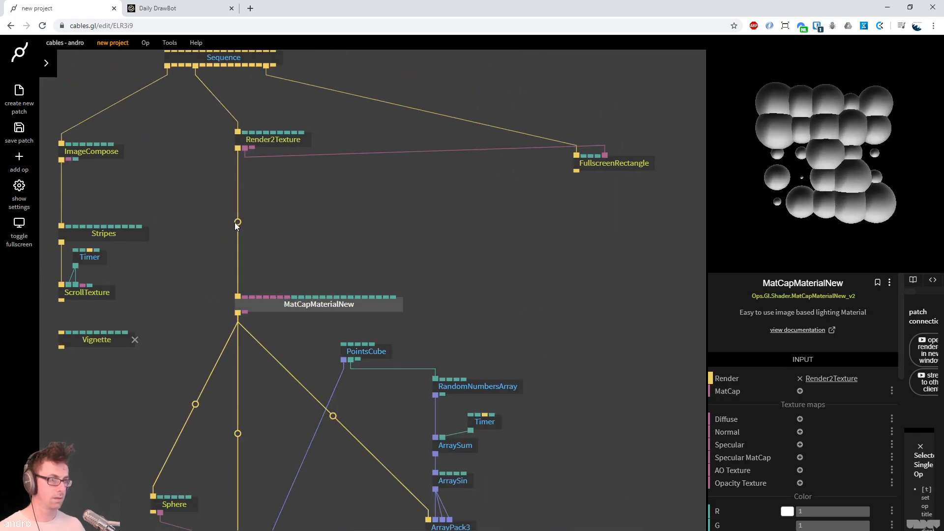
pyautogui.click(238, 222)
pyautogui.write('tra')
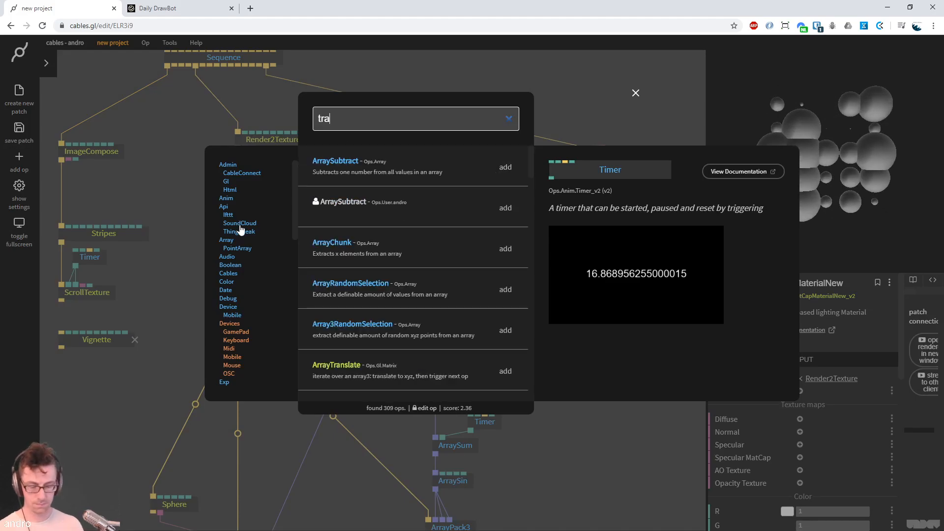
pyautogui.write('nsformv')
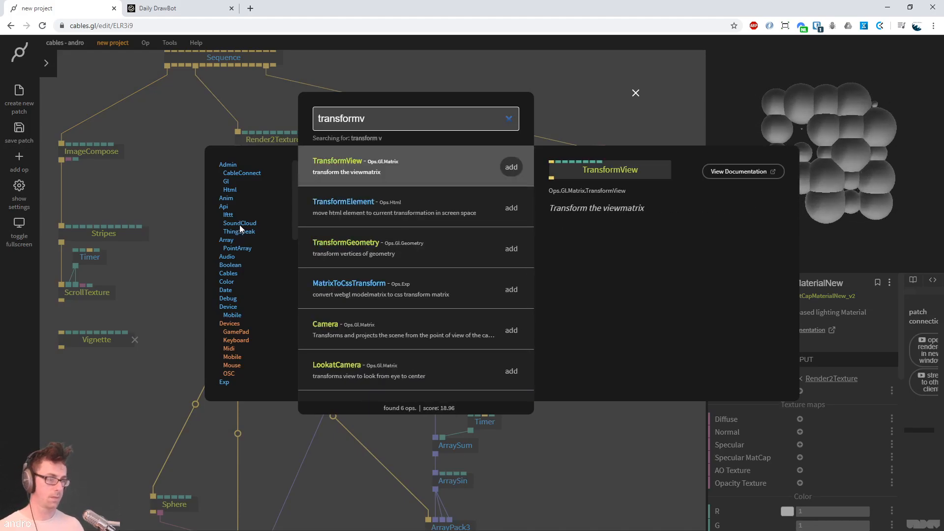
pyautogui.press('Return')
pyautogui.moveTo(795, 435); pyautogui.dragTo(831, 435)
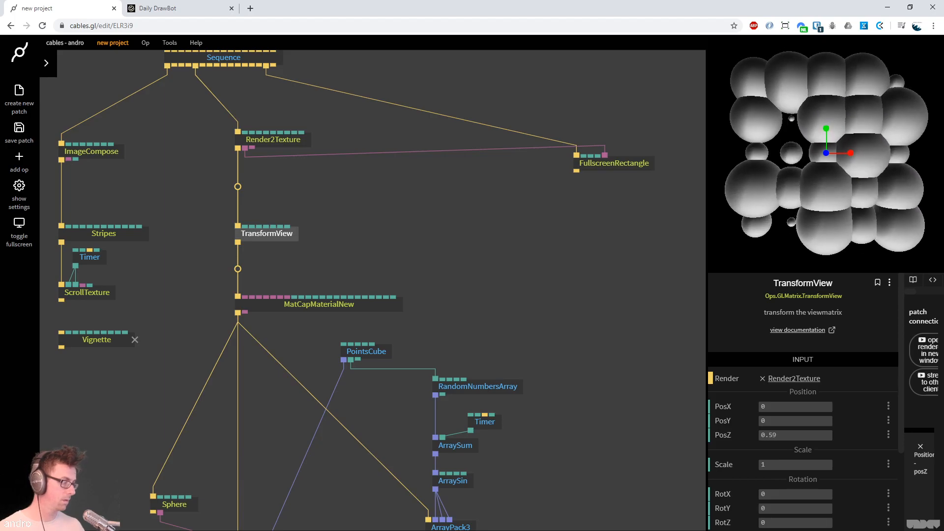
# Set Render2Texture's MSAA to 4x
pyautogui.click(268, 143)
pyautogui.scroll(-2, 811, 428)
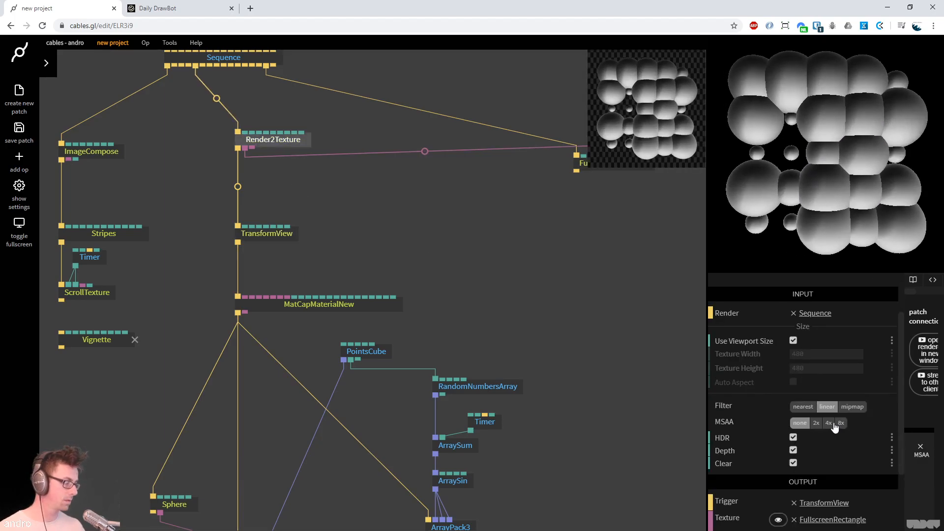
pyautogui.click(829, 423)
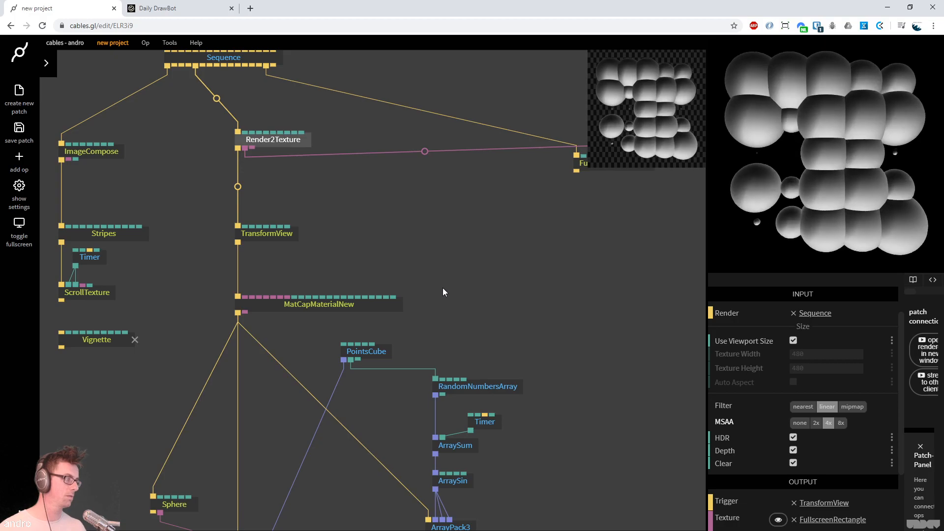
# Examine MatCapMaterialNew's parameters and compare the sphere shading with the Perlin Spheres reference on the Daily DrawBot page
pyautogui.moveTo(486, 251); pyautogui.dragTo(461, 189)
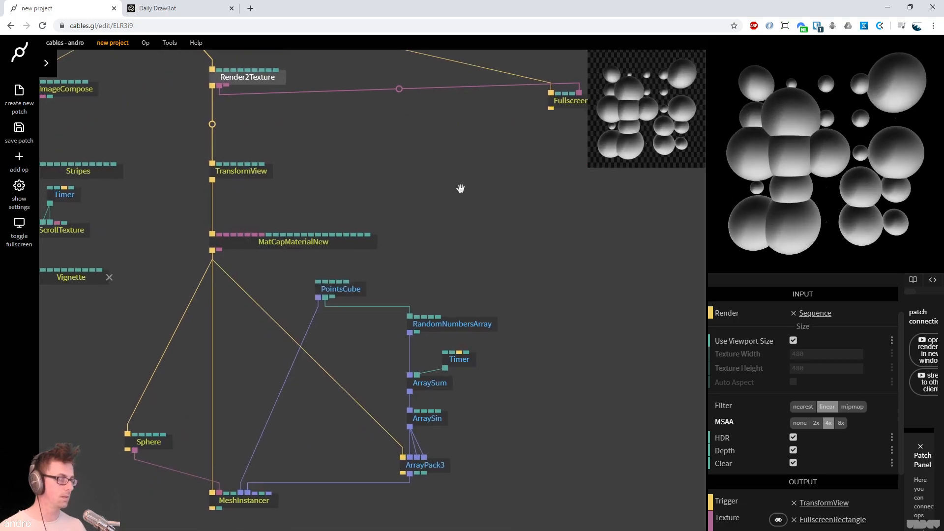
pyautogui.click(326, 241)
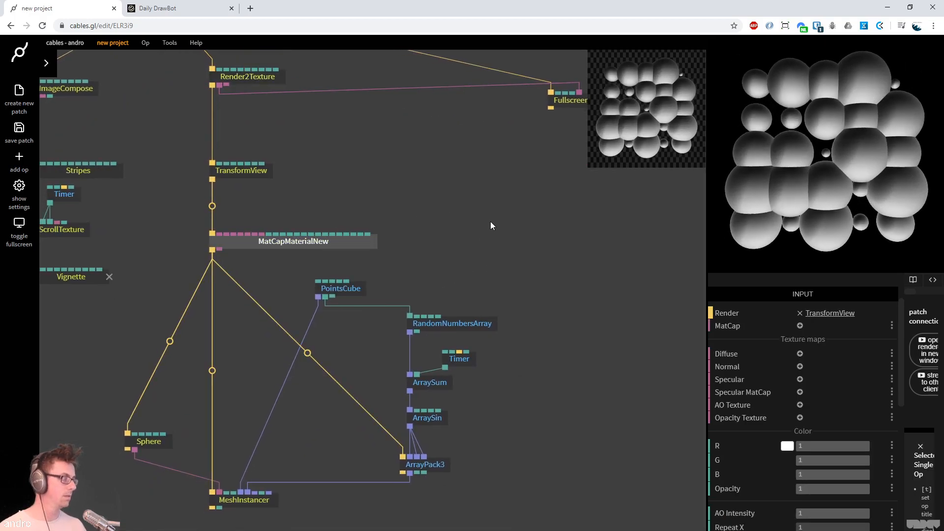
pyautogui.click(154, 10)
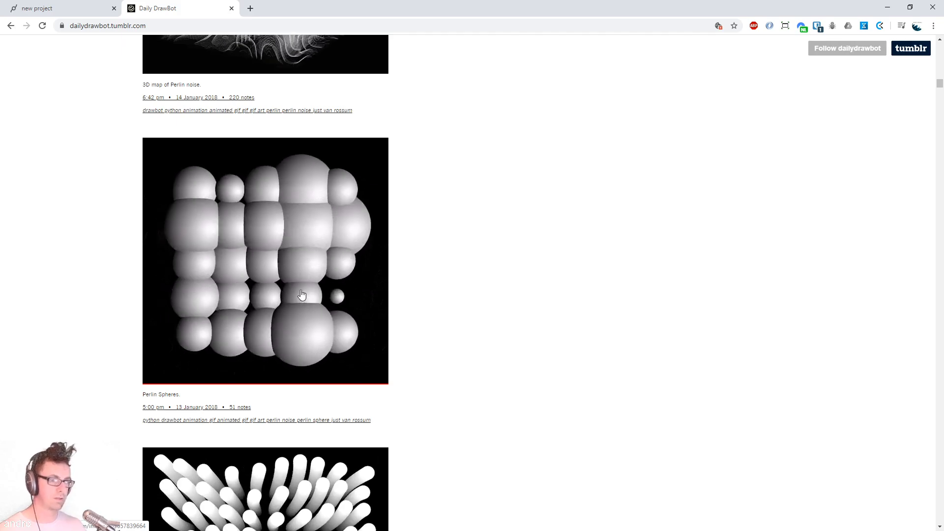
pyautogui.click(88, 8)
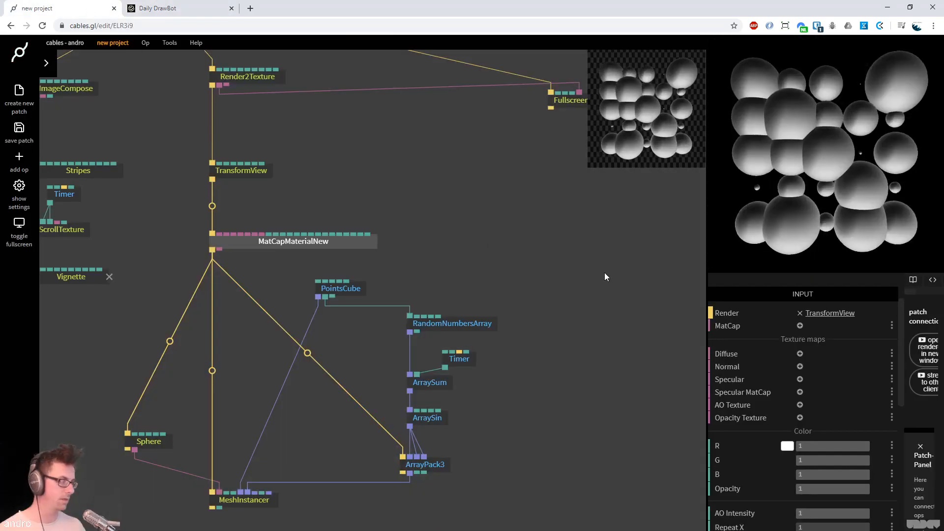
pyautogui.click(533, 266)
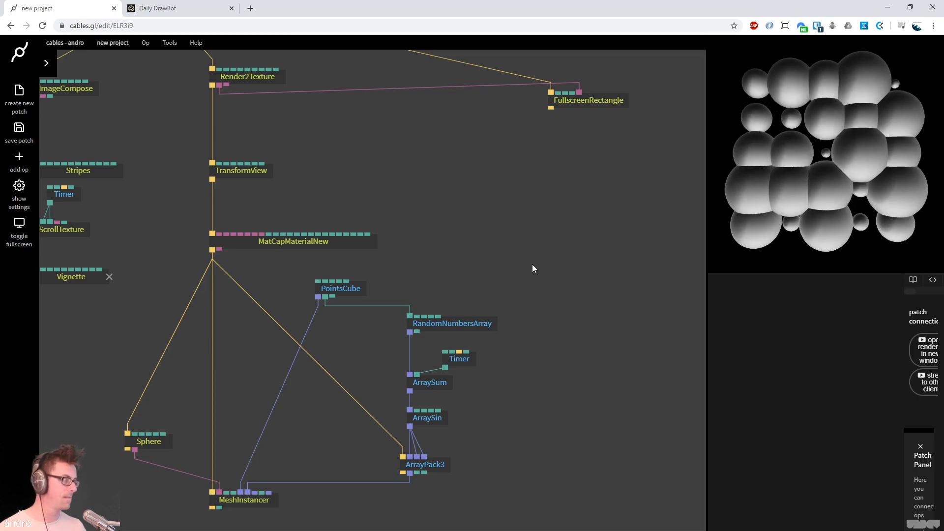
pyautogui.scroll(-5, 533, 325)
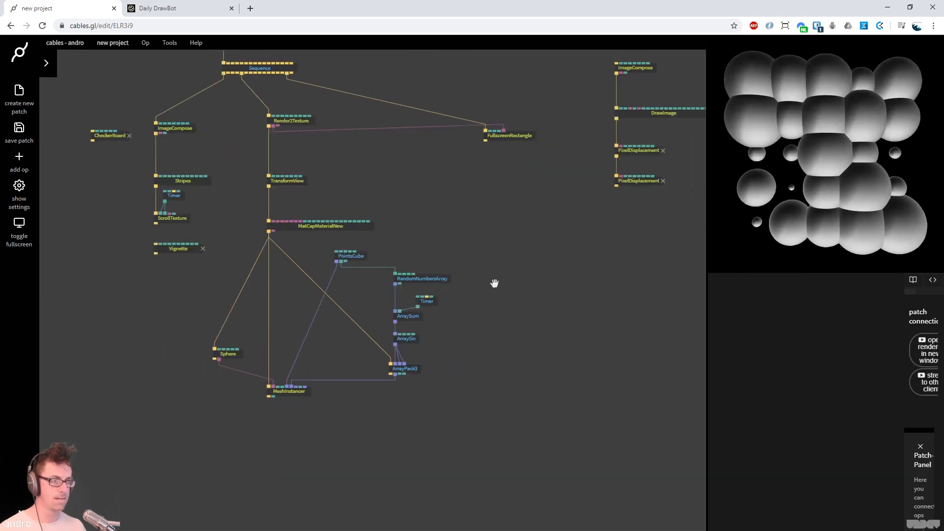
pyautogui.moveTo(495, 283); pyautogui.dragTo(493, 282)
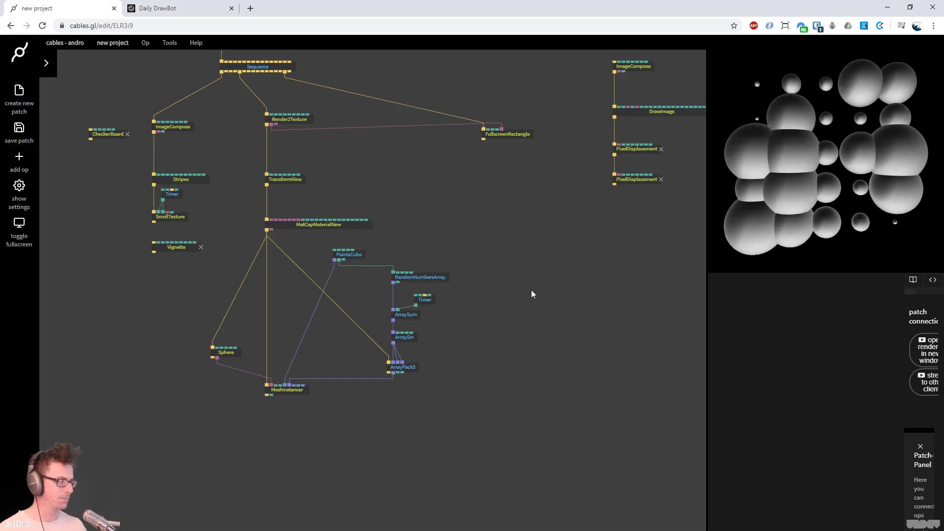
# Insert a PhongMaterial op between TransformView and MatCapMaterialNew
pyautogui.click(320, 223)
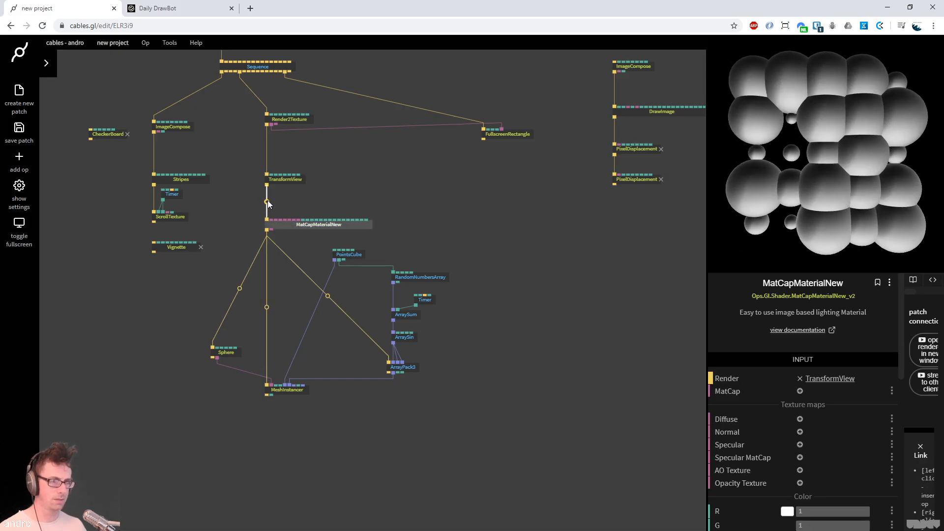
pyautogui.click(268, 199)
pyautogui.write('phongmat')
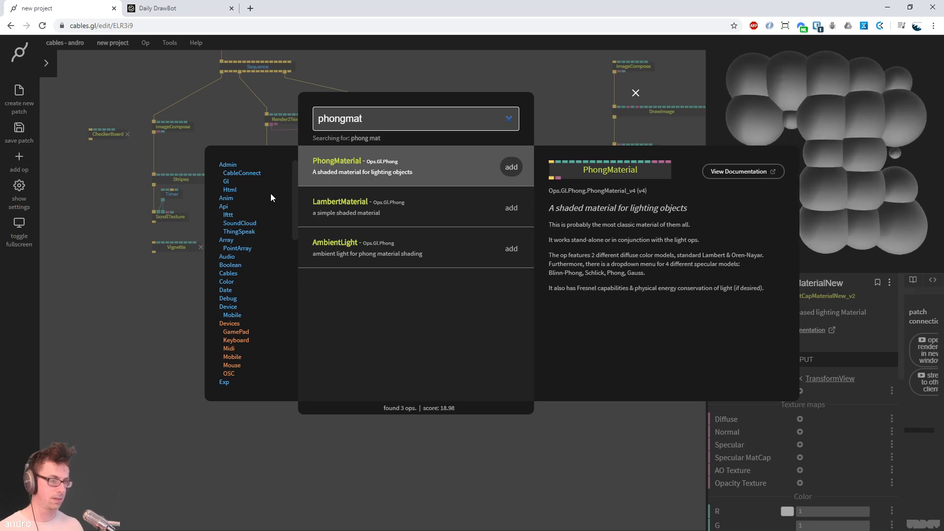
pyautogui.press('Return')
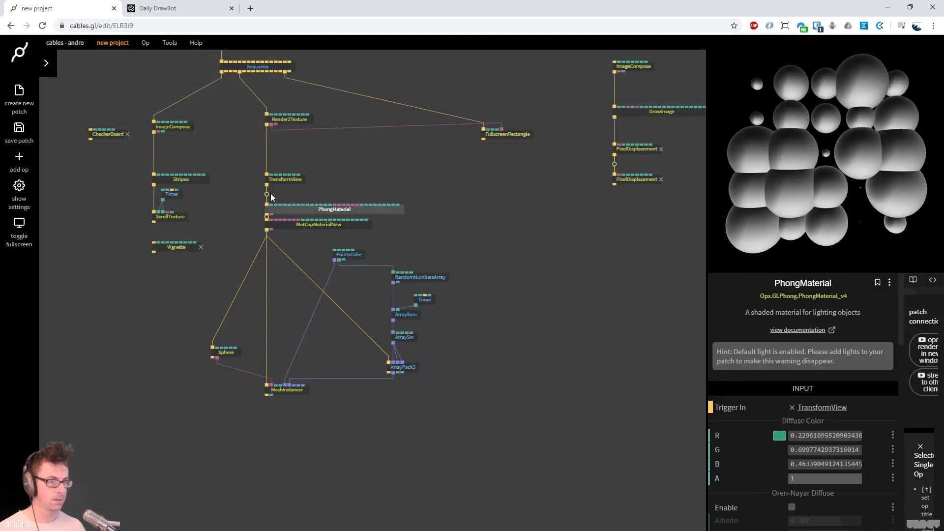
# Move the Sphere, MeshInstancer and ArrayPack3 trigger links from MatCapMaterialNew to PhongMaterial, and delete MatCapMaterialNew
pyautogui.moveTo(302, 218); pyautogui.dragTo(300, 232)
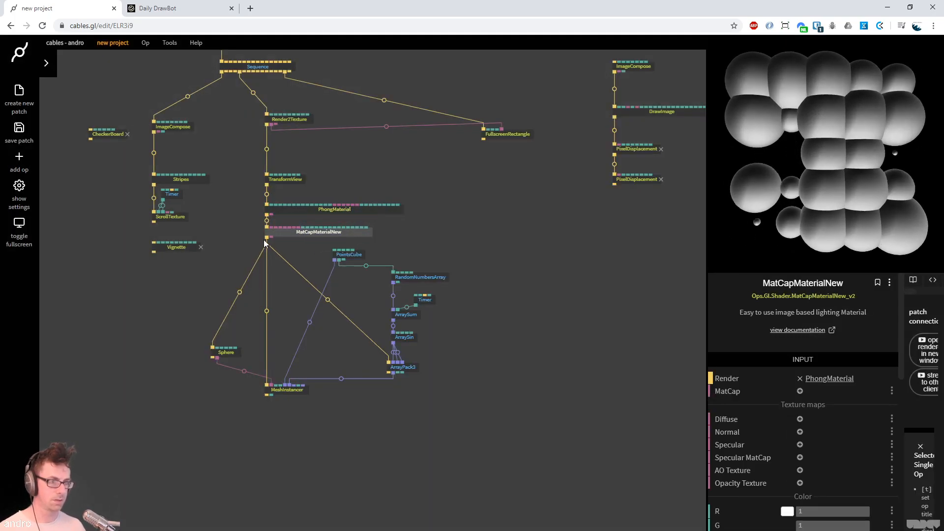
pyautogui.scroll(4, 267, 244)
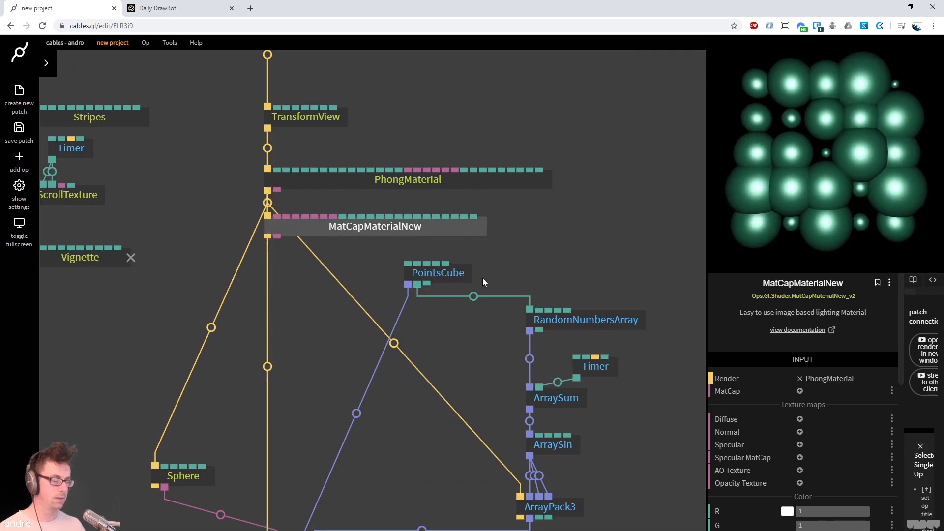
pyautogui.press('Delete')
pyautogui.moveTo(397, 185); pyautogui.dragTo(395, 225)
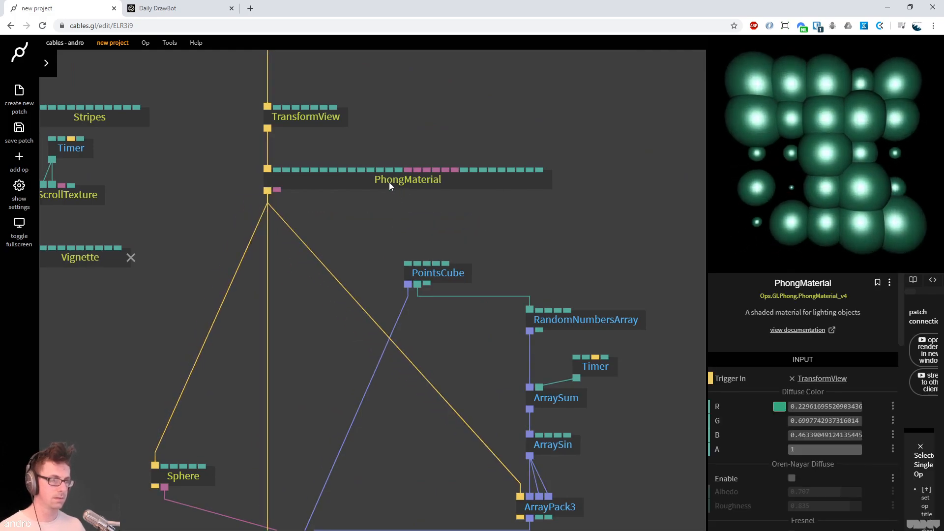
# Move PhongMaterial down and insert a PointLight op between TransformView and PhongMaterial
pyautogui.moveTo(388, 182); pyautogui.dragTo(392, 238)
pyautogui.click(267, 171)
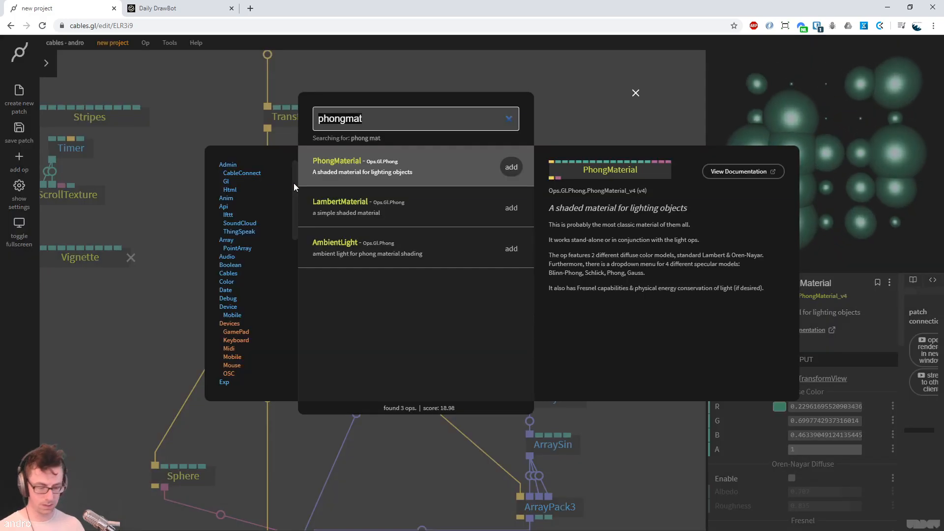
pyautogui.write('pointlight')
pyautogui.press('Return')
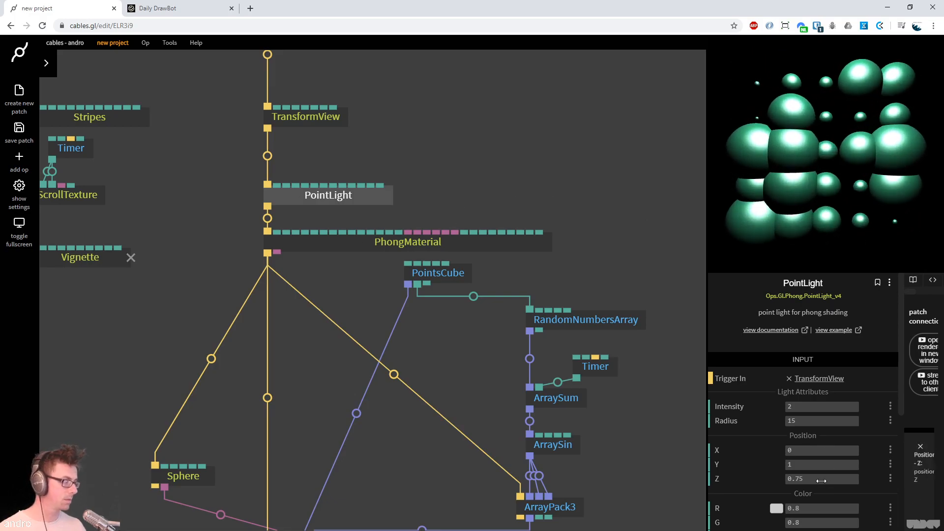
# Set PointLight's position to Y 0 and Z 4.37
pyautogui.moveTo(821, 479); pyautogui.dragTo(619, 478)
pyautogui.scroll(-3, 442, 169)
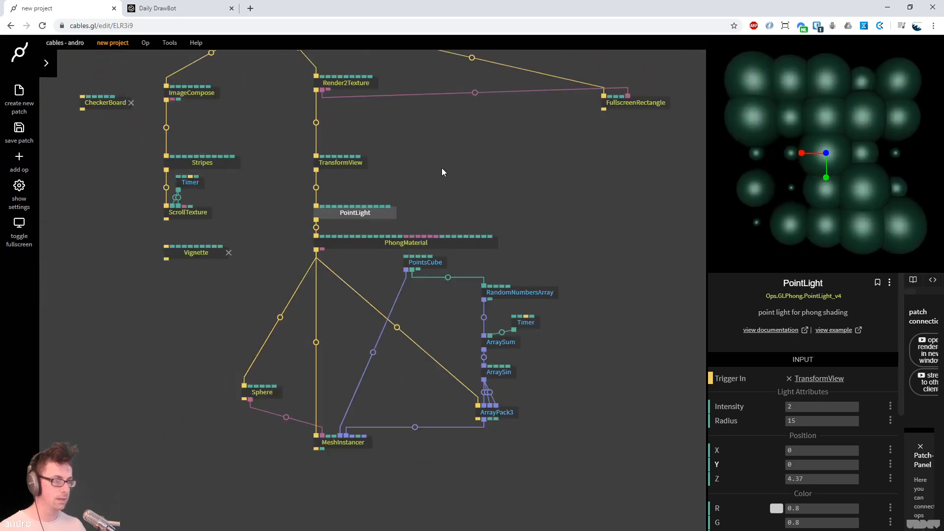
pyautogui.moveTo(492, 180); pyautogui.dragTo(430, 156)
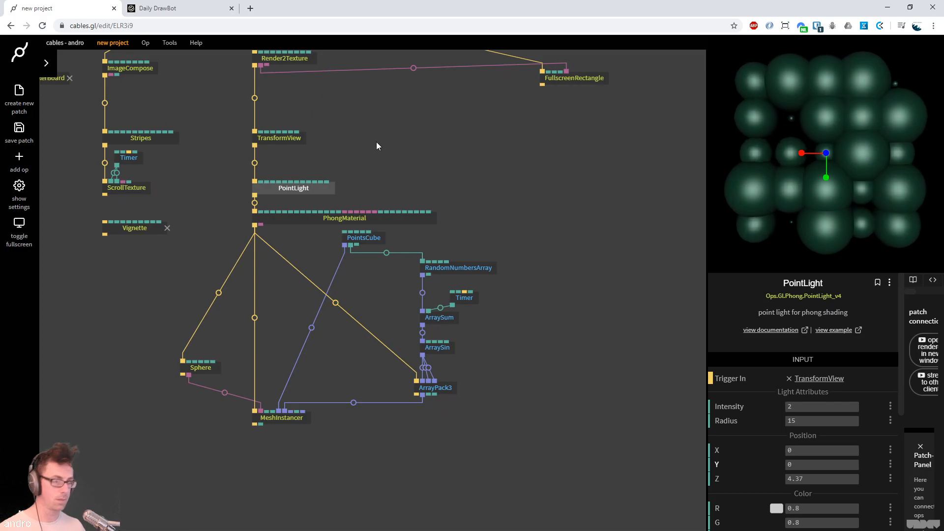
# Make room above PointLight, then add a Timer op there with a Sine op connected to its time output
pyautogui.click(318, 154)
pyautogui.moveTo(284, 140); pyautogui.dragTo(285, 120)
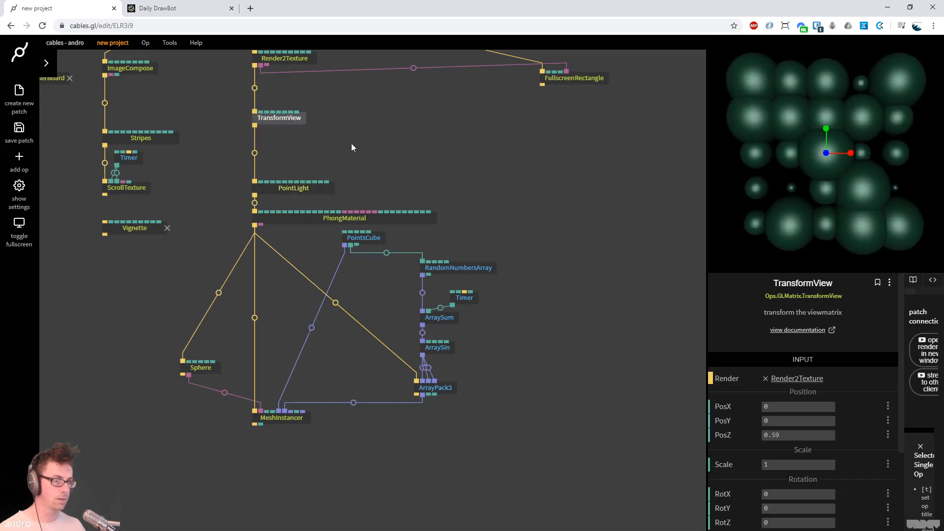
pyautogui.click(340, 151)
pyautogui.press('Escape')
pyautogui.write('timer')
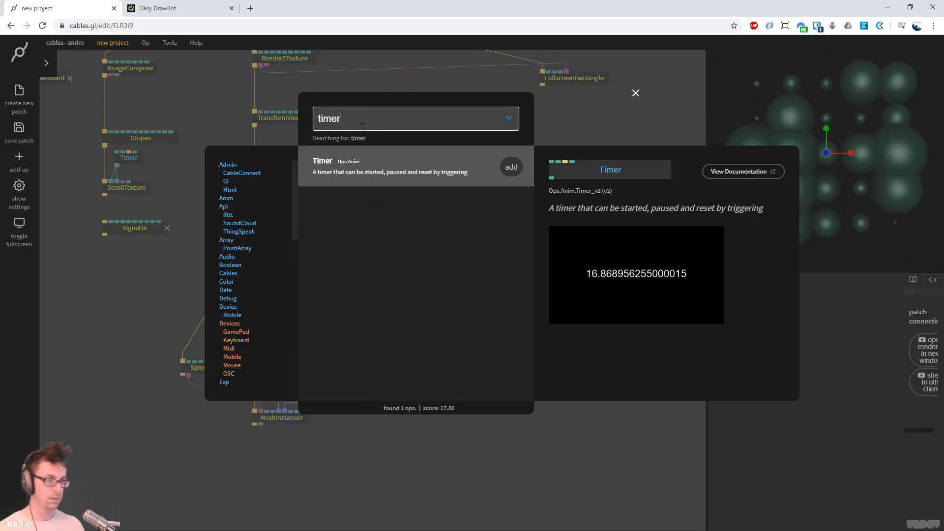
pyautogui.press('Return')
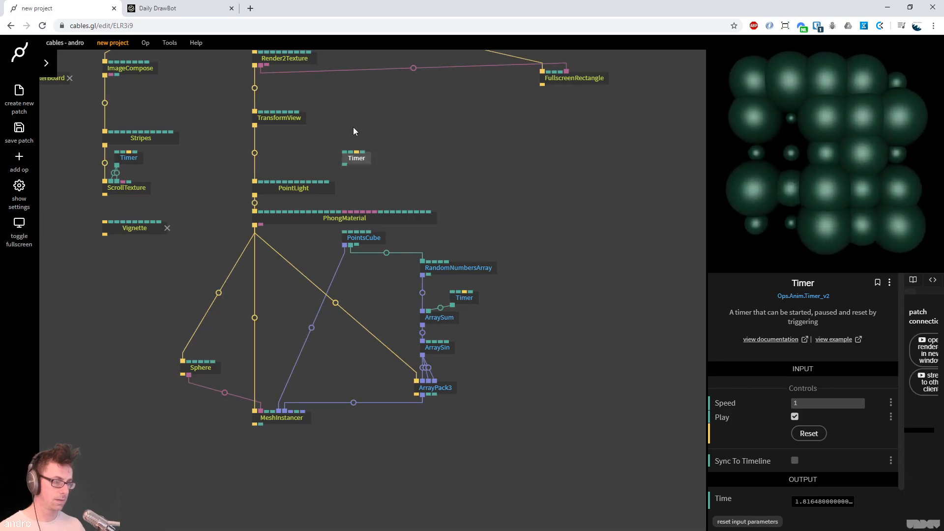
pyautogui.moveTo(351, 95); pyautogui.dragTo(352, 139)
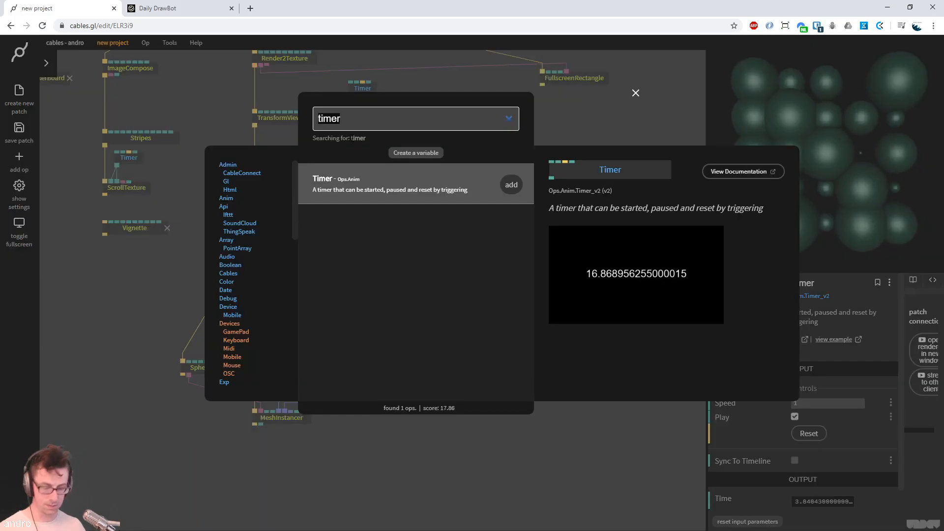
pyautogui.write('sin')
pyautogui.press('Return')
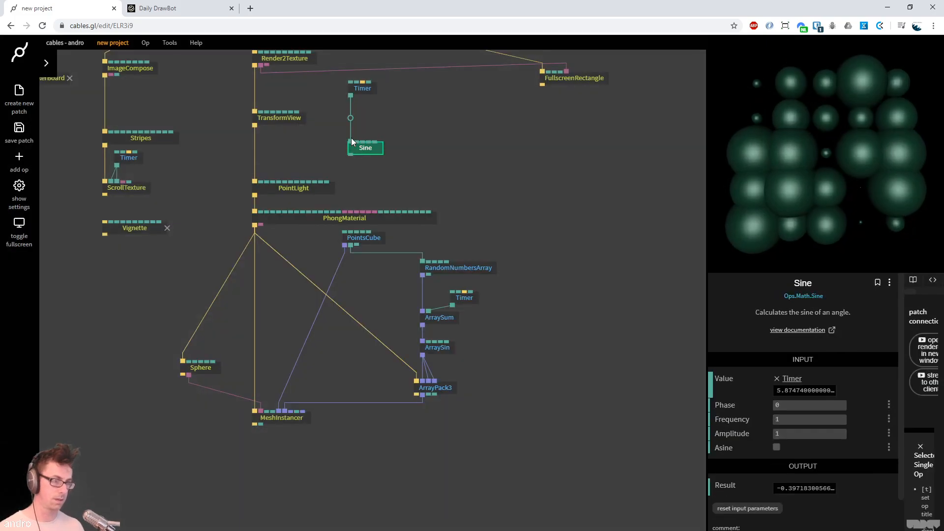
# Connect the Sine result to PointLight's X position and set the Sine amplitude to 3
pyautogui.click(301, 191)
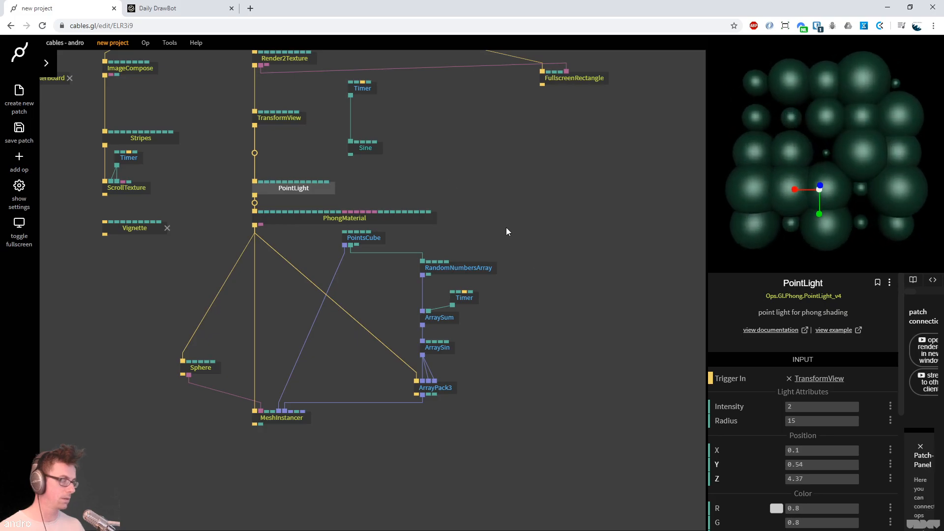
pyautogui.click(364, 150)
pyautogui.moveTo(350, 154); pyautogui.dragTo(278, 189)
pyautogui.moveTo(299, 137); pyautogui.dragTo(299, 136)
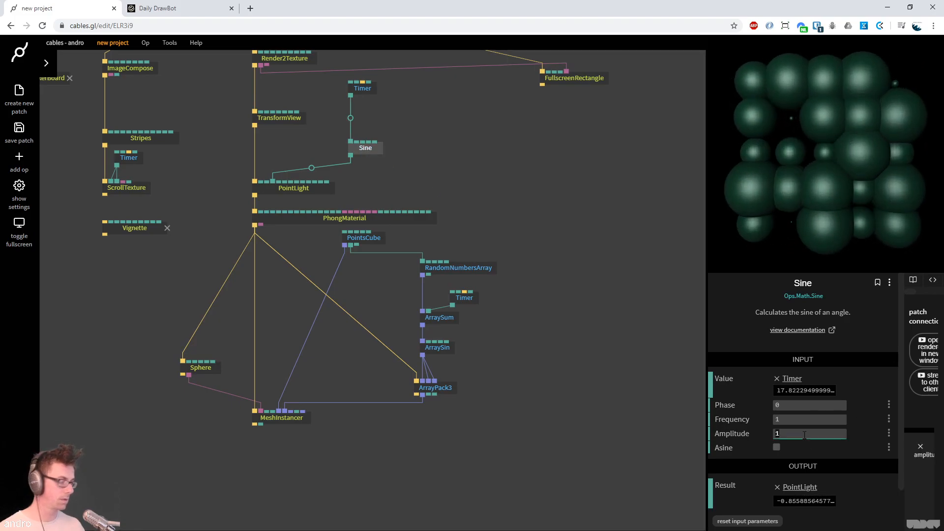
pyautogui.click(315, 185)
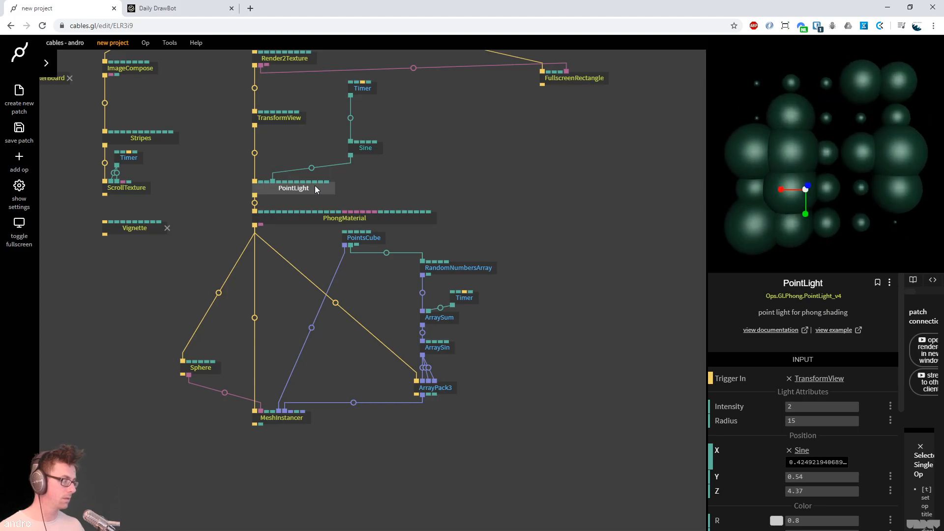
# Add a Cosine op driven by the same Timer, connect its result to PointLight's Y position, and place it beside Sine
pyautogui.click(421, 146)
pyautogui.moveTo(351, 146); pyautogui.dragTo(395, 117)
pyautogui.write('cosine')
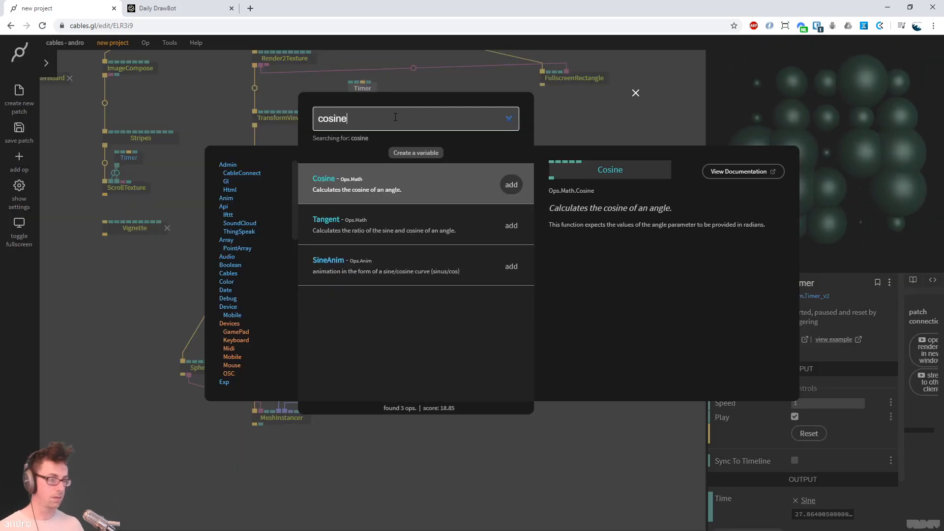
pyautogui.press('Return')
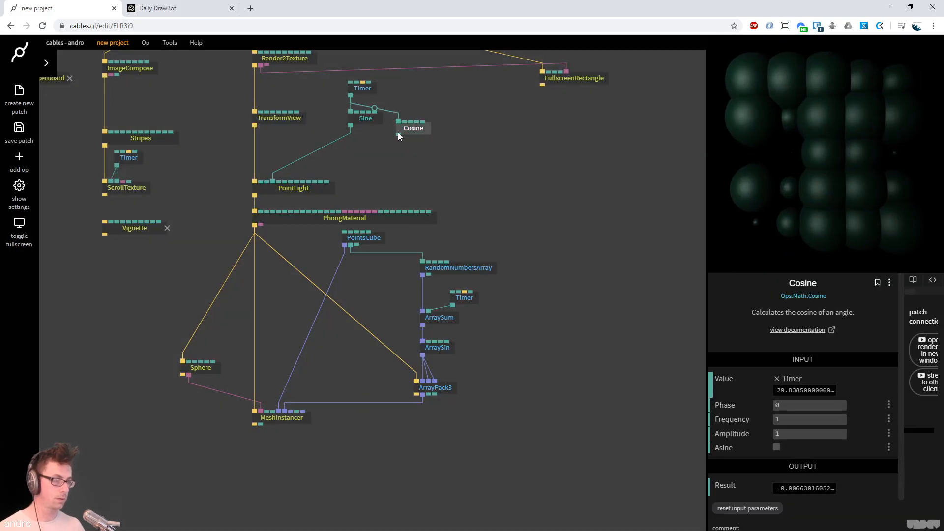
pyautogui.moveTo(399, 134); pyautogui.dragTo(279, 181)
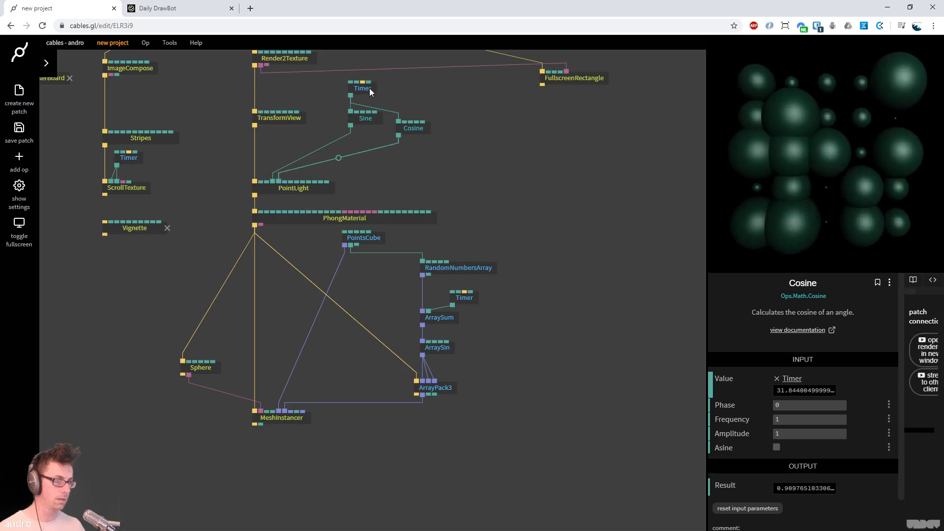
pyautogui.click(369, 89)
pyautogui.click(298, 187)
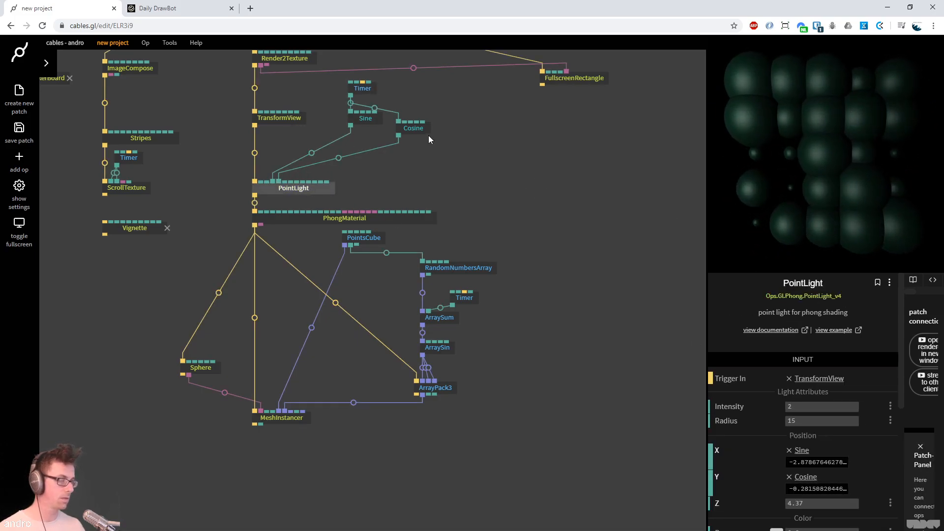
pyautogui.moveTo(416, 136); pyautogui.dragTo(416, 117)
# Set the amplitude of both the Sine and Cosine ops to 2
pyautogui.click(365, 118)
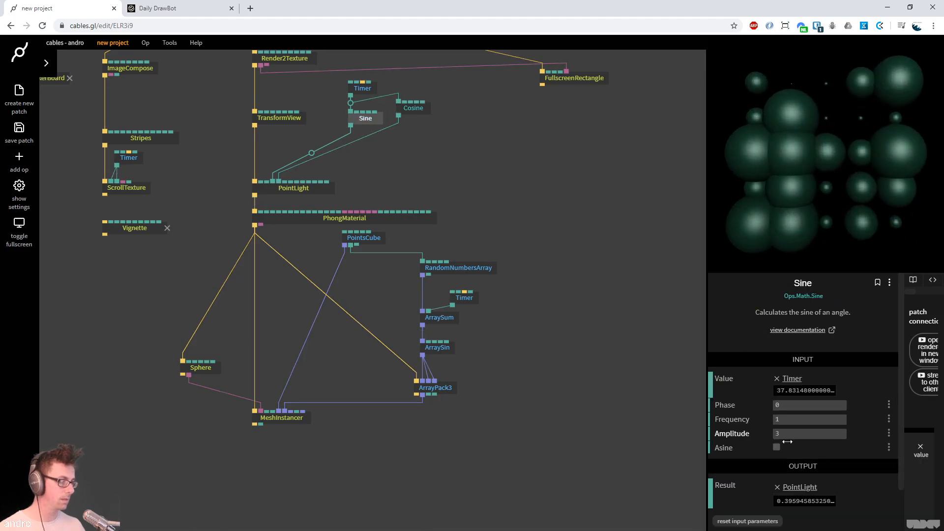
pyautogui.click(779, 432)
pyautogui.write('3')
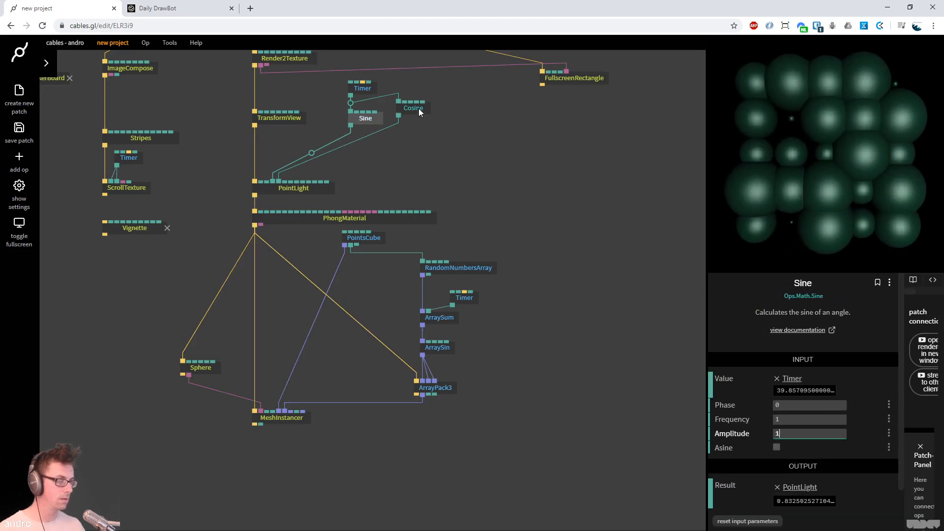
pyautogui.click(417, 108)
pyautogui.click(787, 433)
pyautogui.write('2')
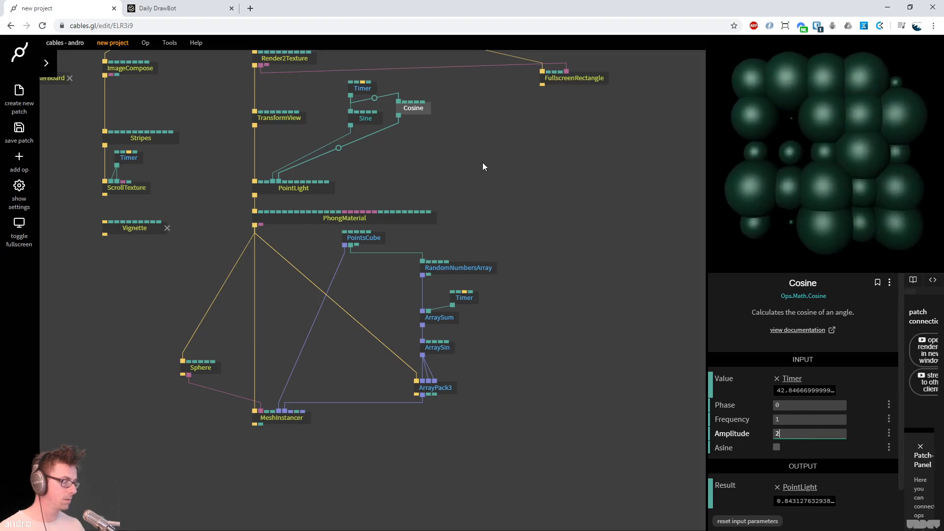
pyautogui.click(377, 117)
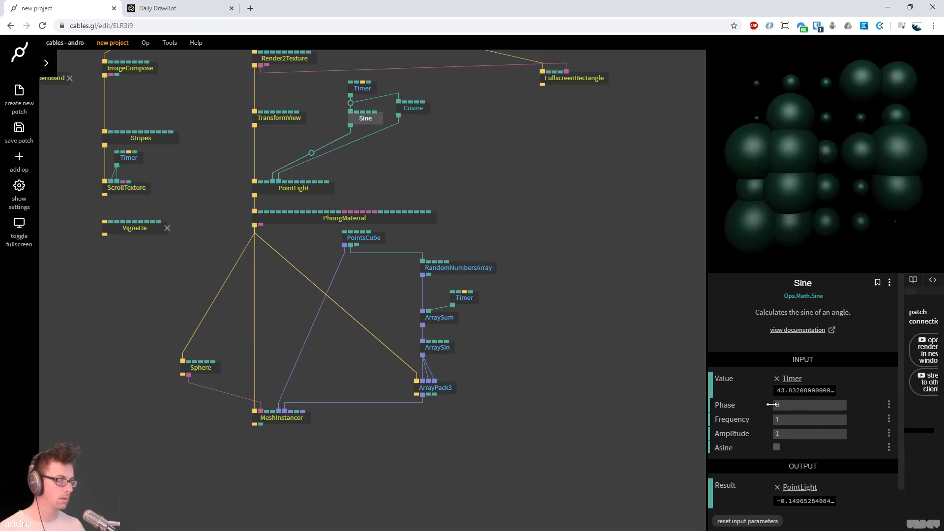
pyautogui.click(293, 188)
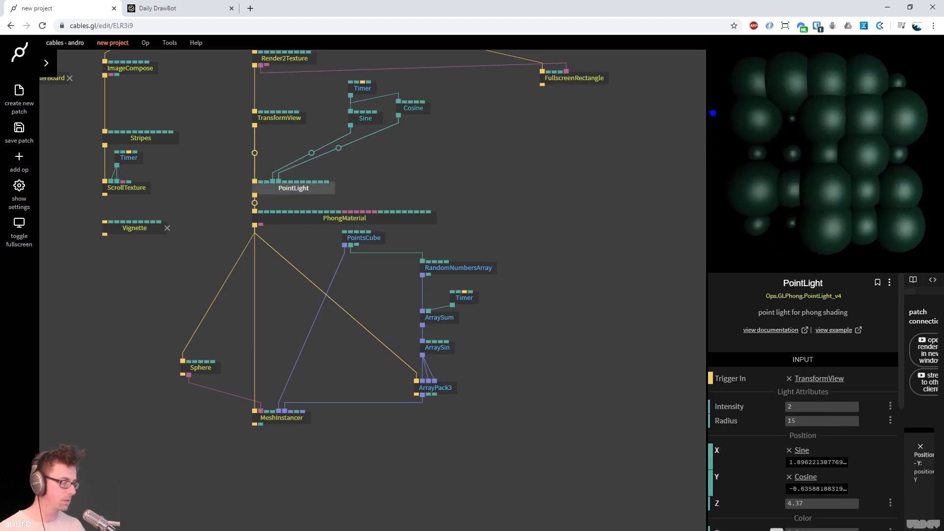
# Change PhongMaterial's diffuse color from green to white
pyautogui.scroll(-3, 776, 414)
pyautogui.scroll(-2, 787, 423)
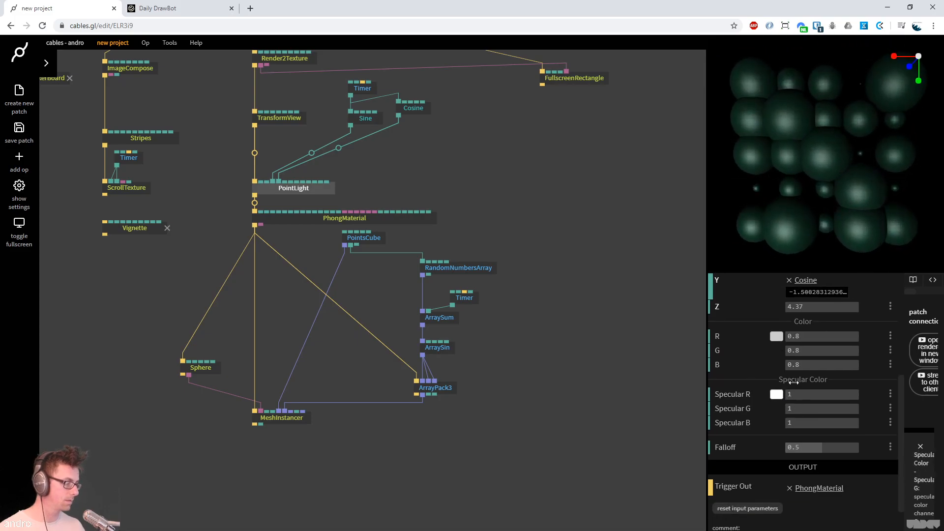
pyautogui.click(281, 222)
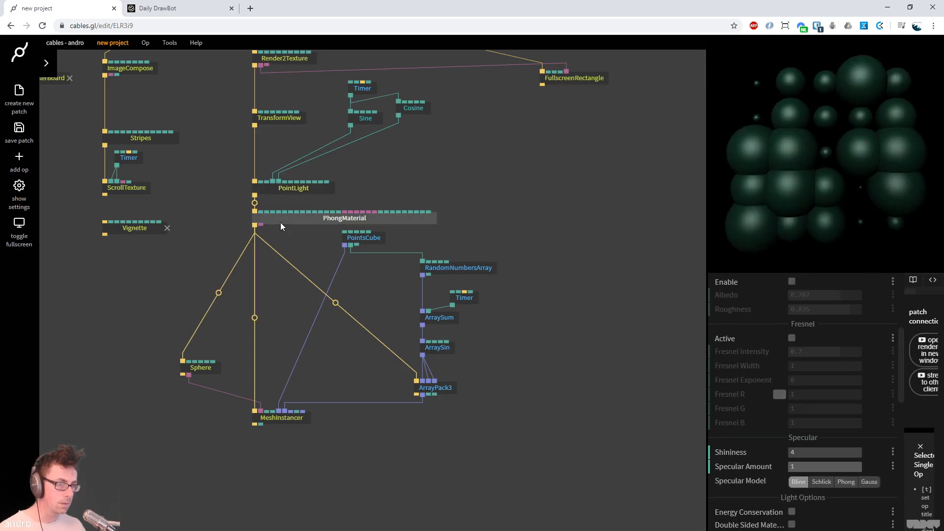
pyautogui.scroll(3, 787, 370)
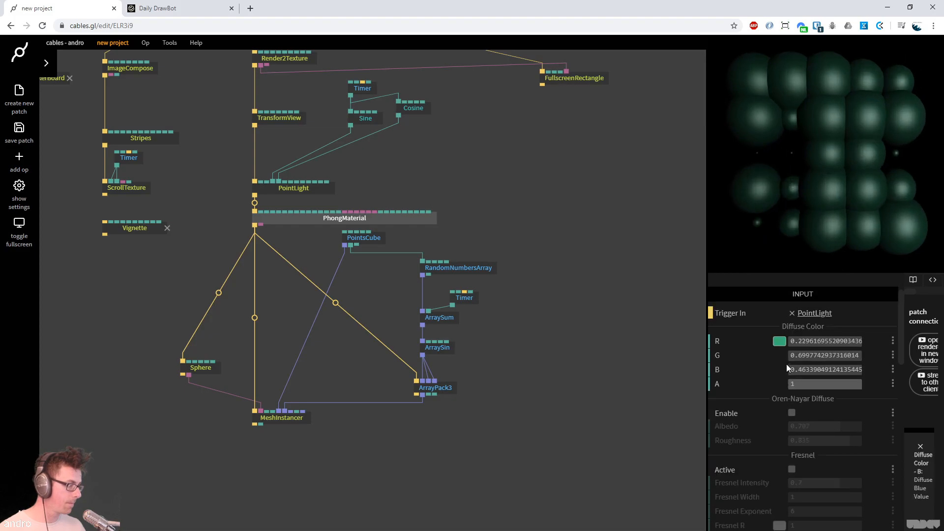
pyautogui.click(780, 344)
pyautogui.moveTo(778, 341); pyautogui.dragTo(717, 280)
pyautogui.click(618, 243)
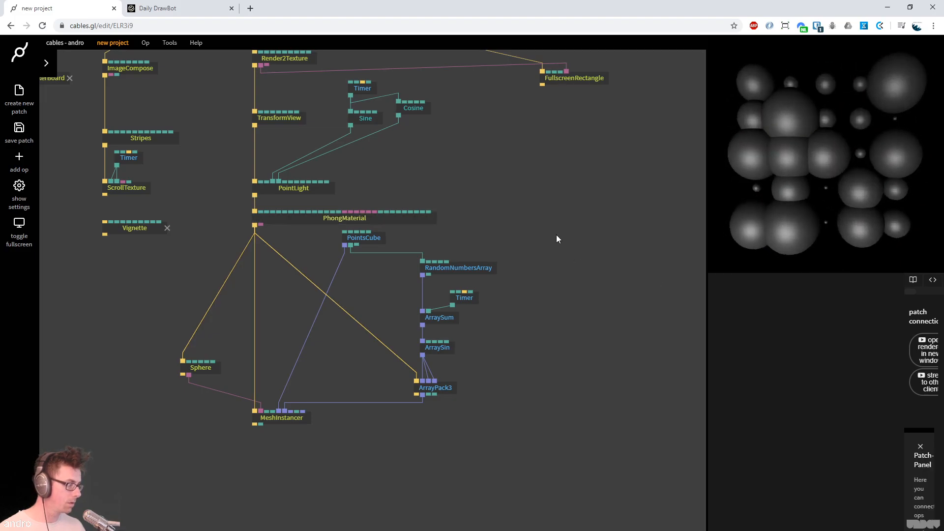
# Set PointLight's intensity to 1 and radius to 47.51, using the Perlin Spheres animation on the Daily DrawBot page as reference
pyautogui.click(183, 11)
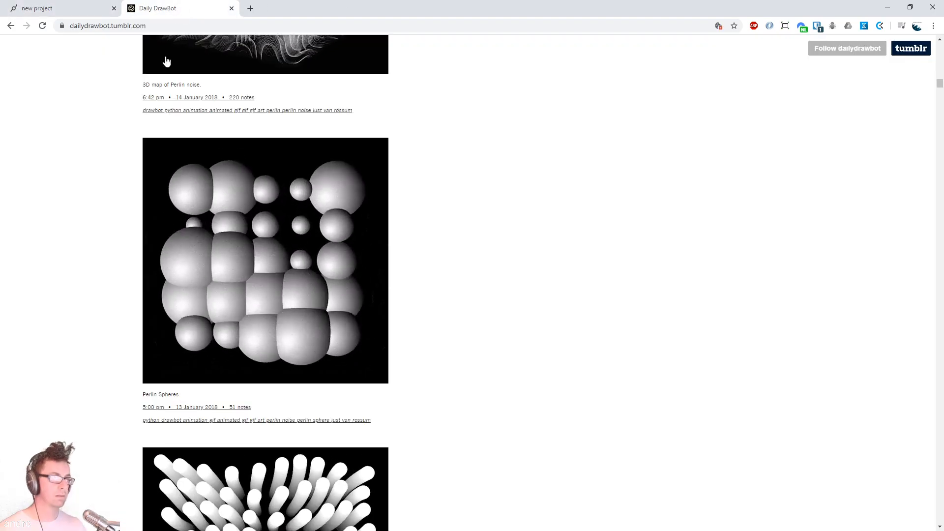
pyautogui.click(93, 9)
pyautogui.click(289, 191)
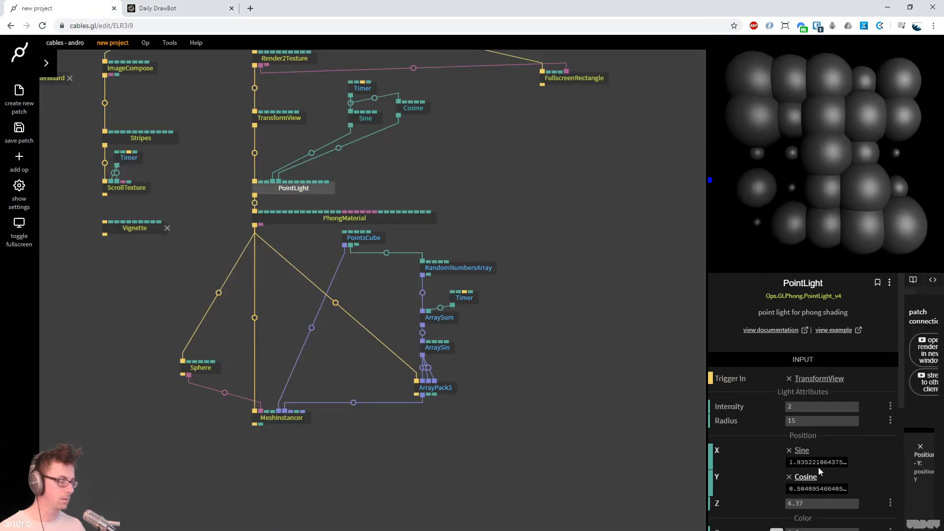
pyautogui.moveTo(822, 407); pyautogui.dragTo(863, 407)
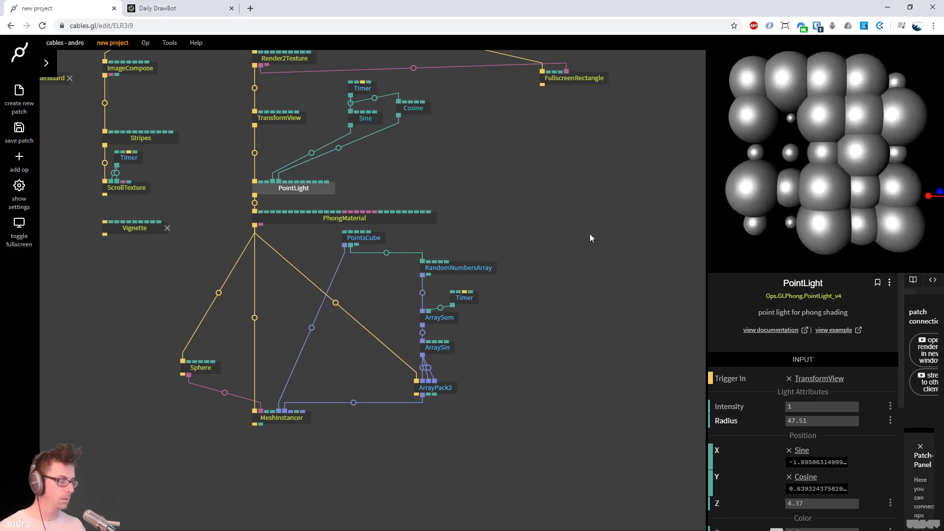
pyautogui.scroll(-3, 834, 417)
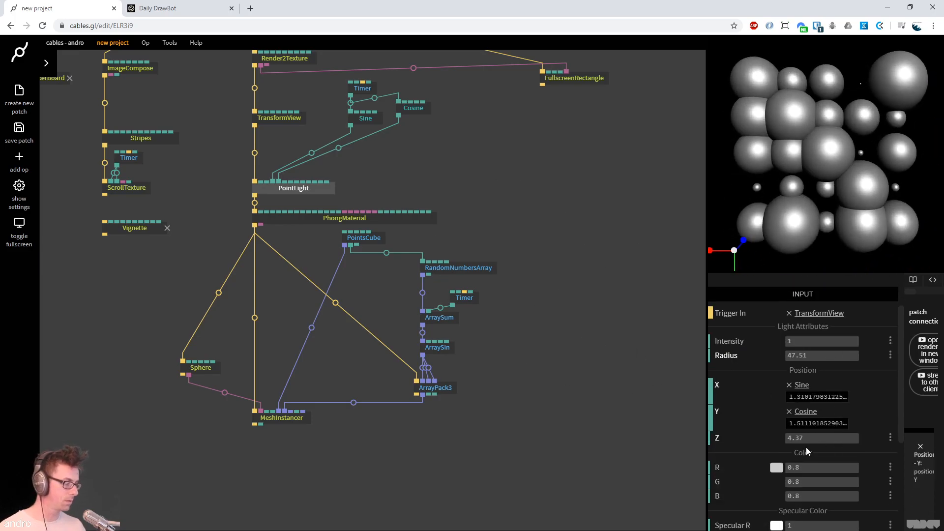
pyautogui.click(781, 459)
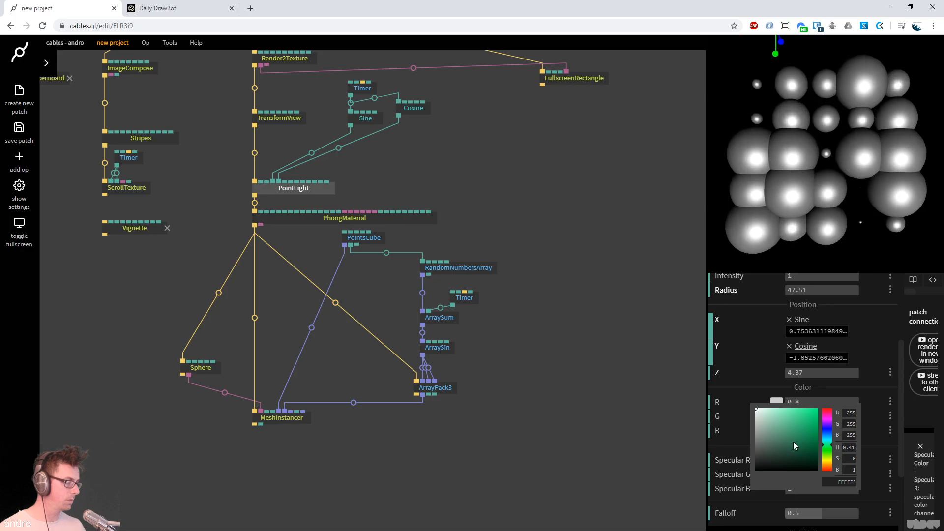
pyautogui.click(538, 206)
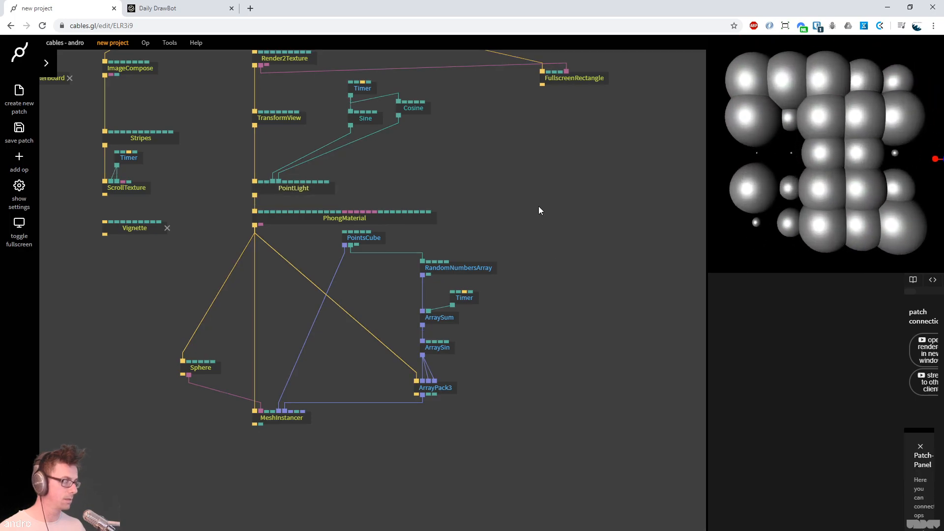
# Switch to the Daily DrawBot page and examine the animations below Perlin Spheres, down to "It's alive"
pyautogui.click(169, 10)
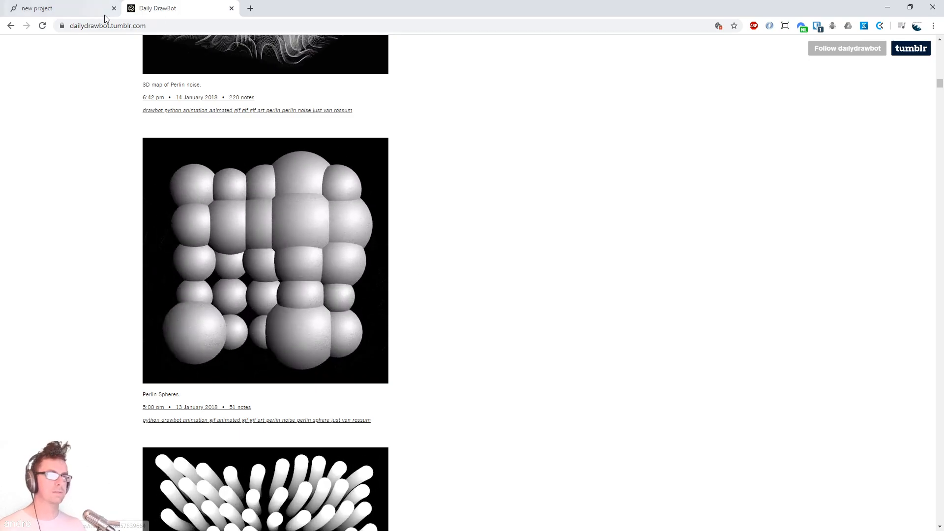
pyautogui.scroll(-4, 514, 211)
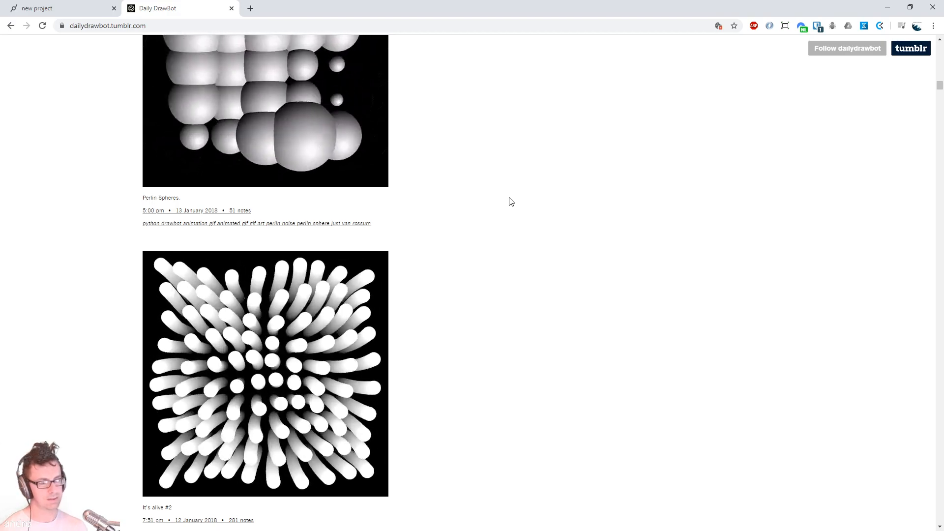
pyautogui.scroll(-7, 511, 201)
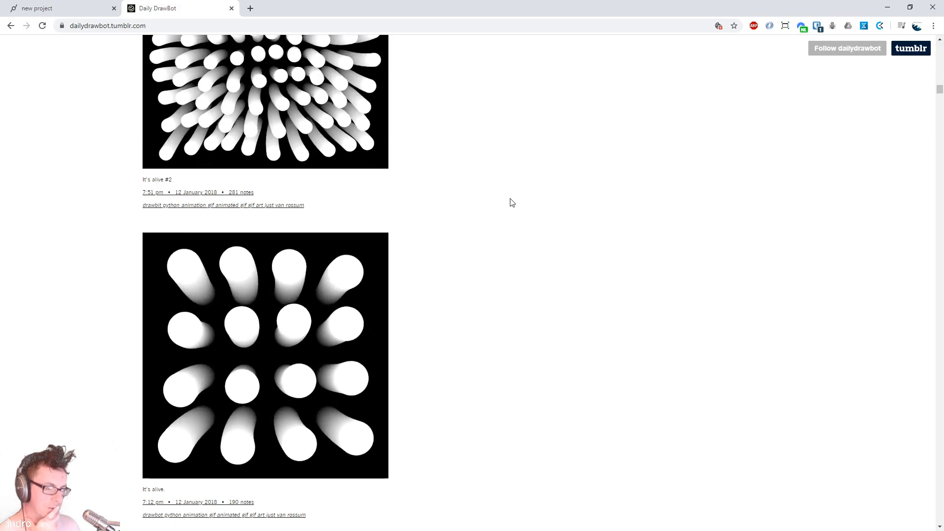
pyautogui.scroll(-4, 512, 202)
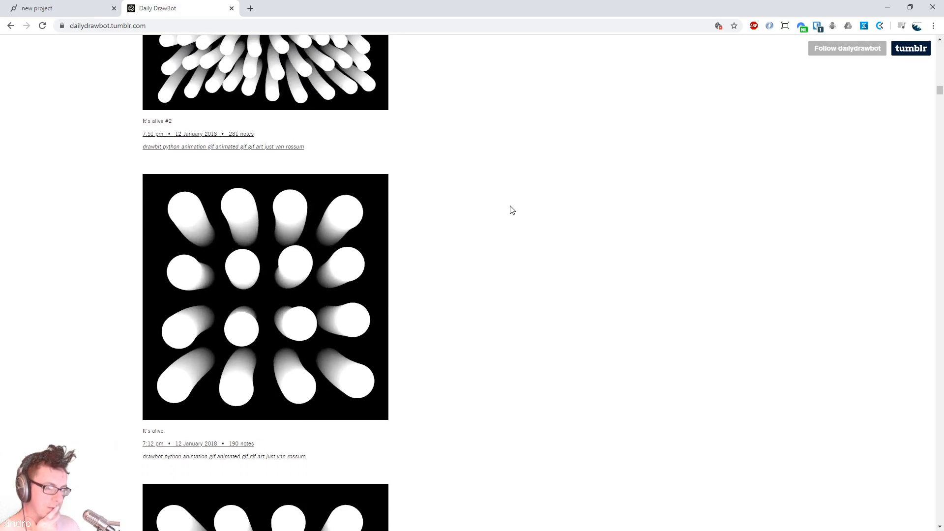
# Examine the Daily DrawBot animations from Columns down to Flying Squares (Stereo Anaglyph), comparing it with Snow above
pyautogui.scroll(-3, 512, 211)
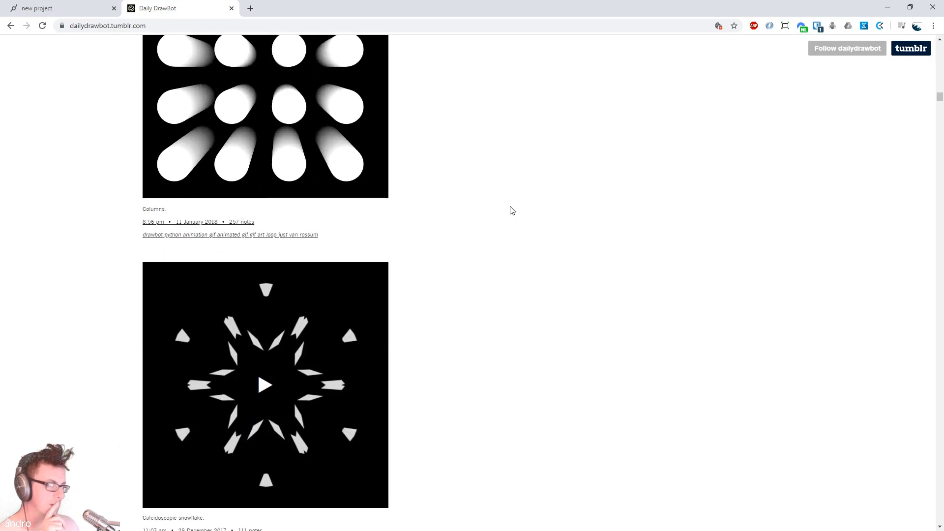
pyautogui.scroll(-7, 511, 210)
pyautogui.scroll(-1, 509, 212)
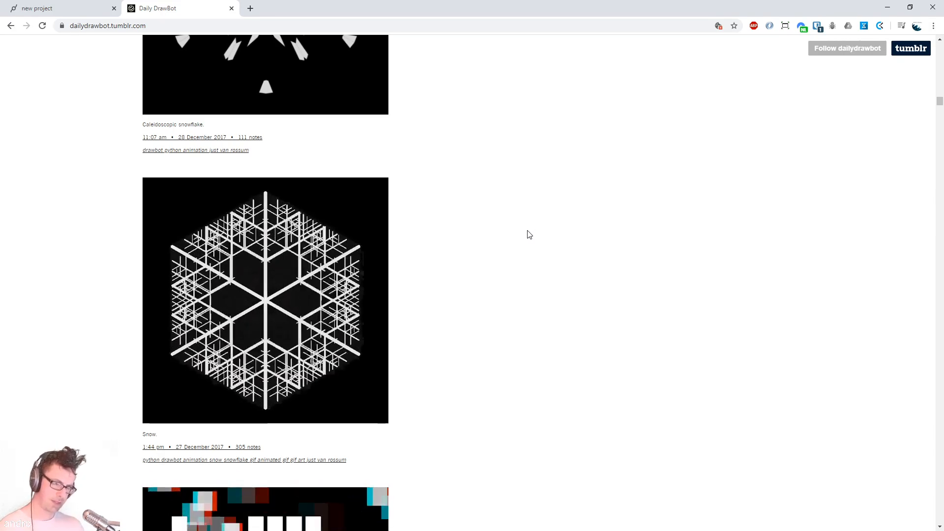
pyautogui.scroll(-5, 529, 234)
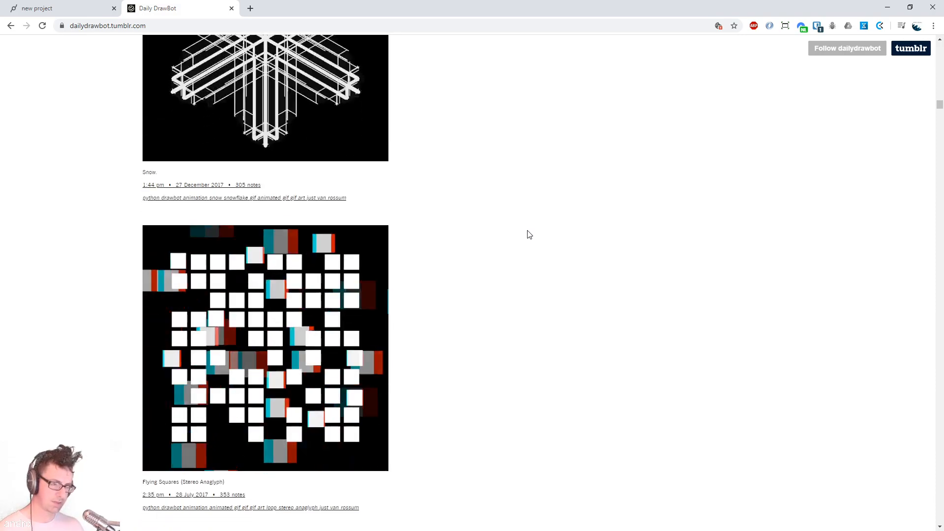
pyautogui.scroll(-1, 529, 235)
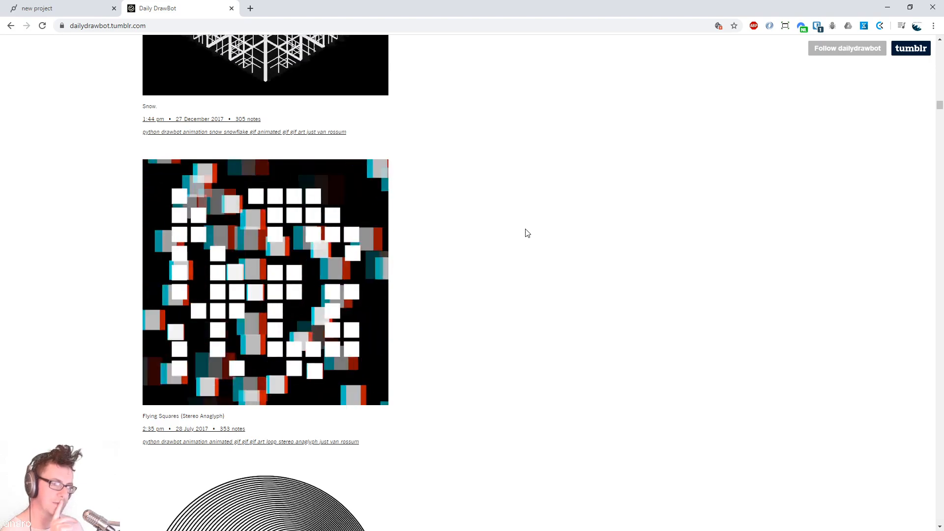
pyautogui.scroll(-1, 525, 233)
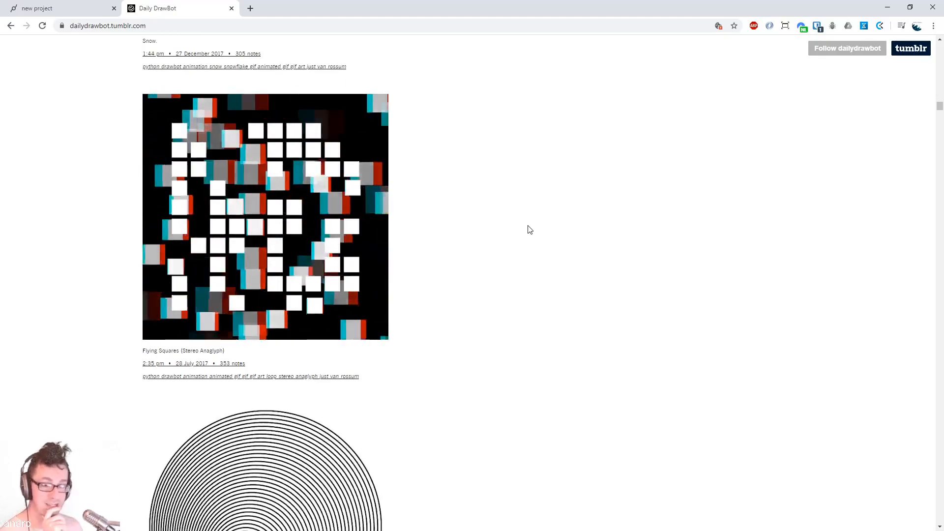
pyautogui.scroll(4, 533, 230)
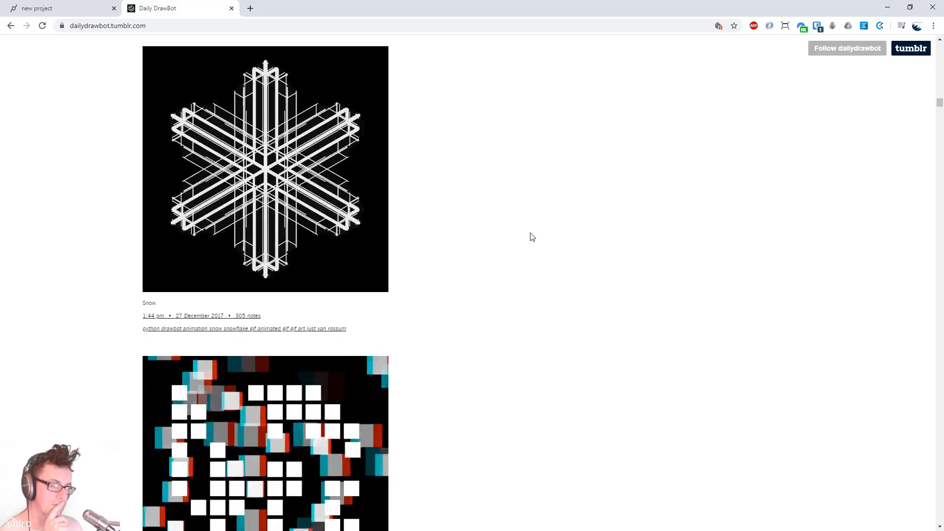
pyautogui.scroll(-5, 531, 237)
pyautogui.scroll(4, 531, 237)
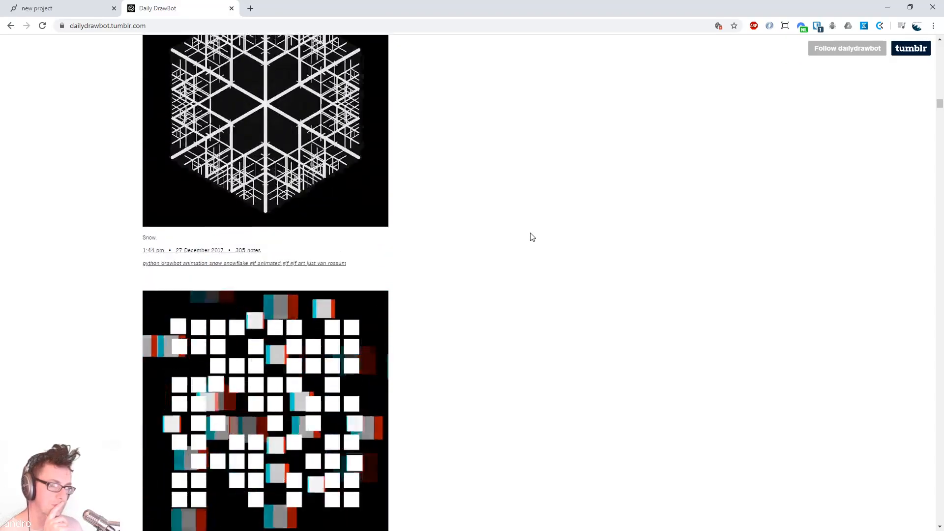
pyautogui.scroll(3, 532, 237)
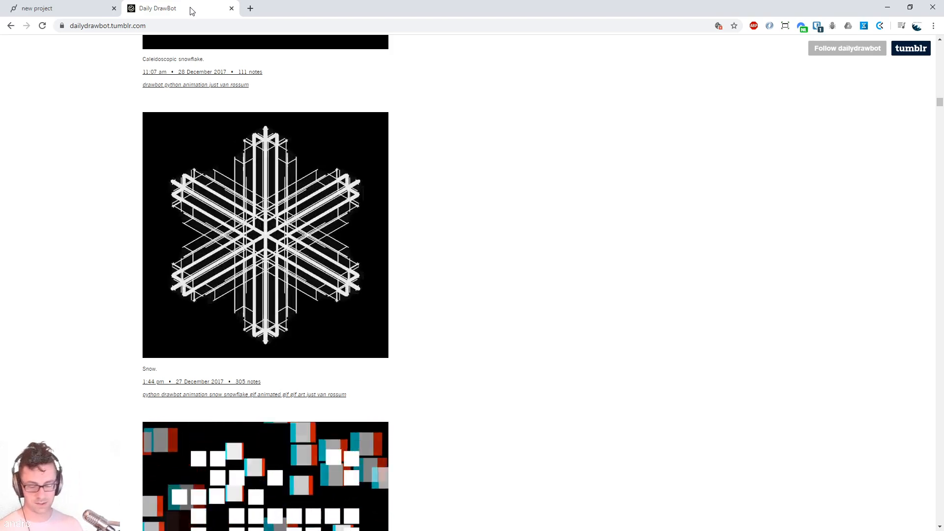
# Open the cables.gl website in a new browser tab, keeping the Daily DrawBot page open
pyautogui.hotkey('ctrl', 't')
pyautogui.write('cables.gl')
pyautogui.press('Return')
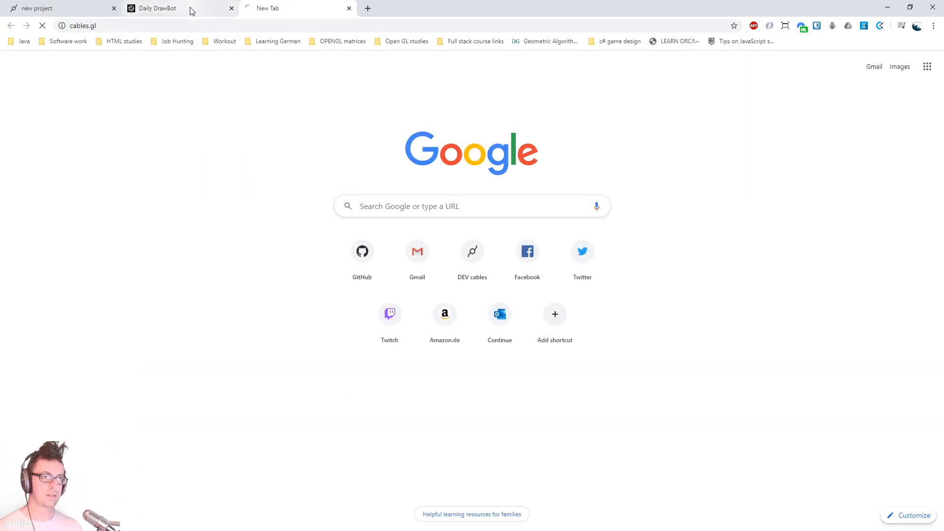
# Open the profile of Cable Valley's creator from the cables.gl home page and load the Tree Harmonics patch in a new tab
pyautogui.scroll(-10, 449, 194)
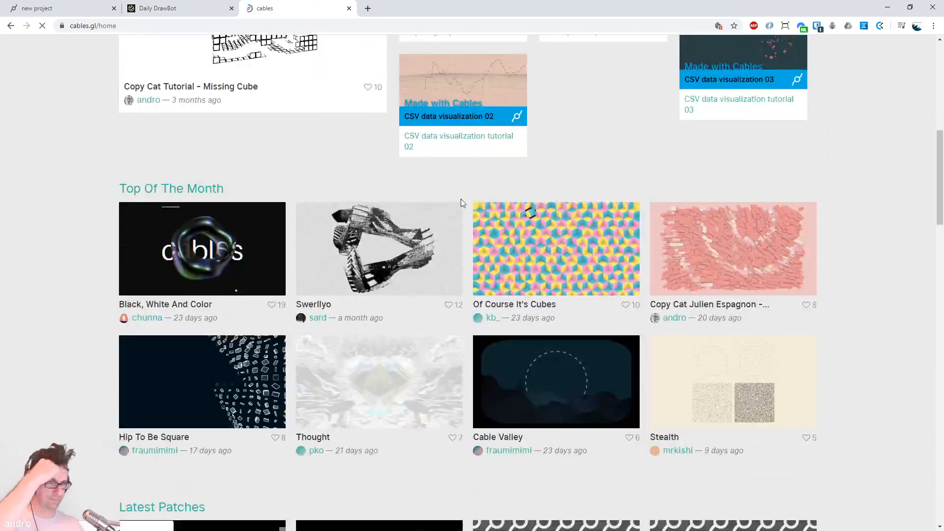
pyautogui.scroll(-3, 462, 199)
pyautogui.click(574, 411)
pyautogui.scroll(-12, 225, 358)
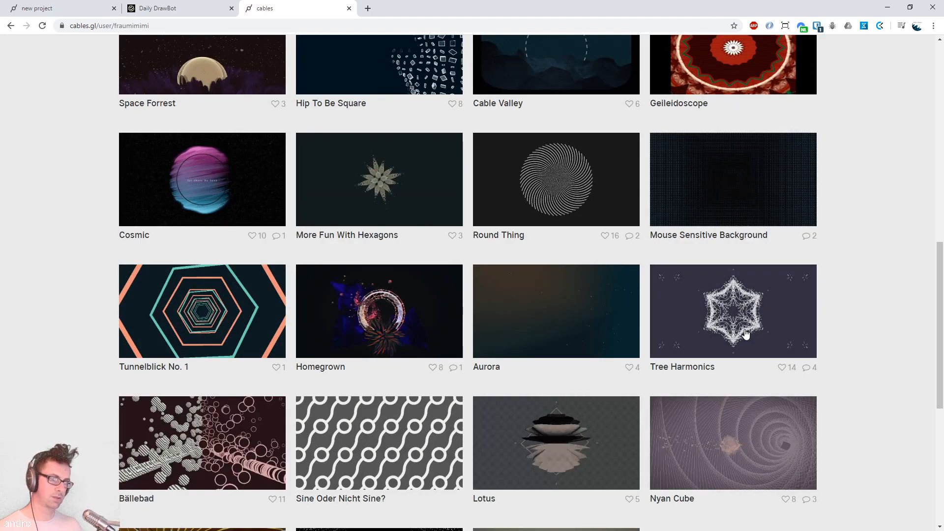
pyautogui.rightClick(746, 334)
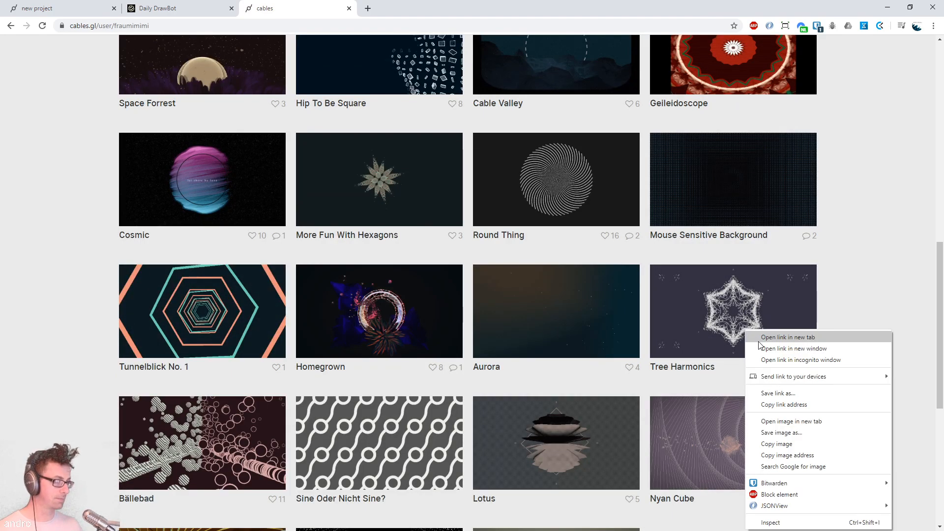
pyautogui.click(759, 339)
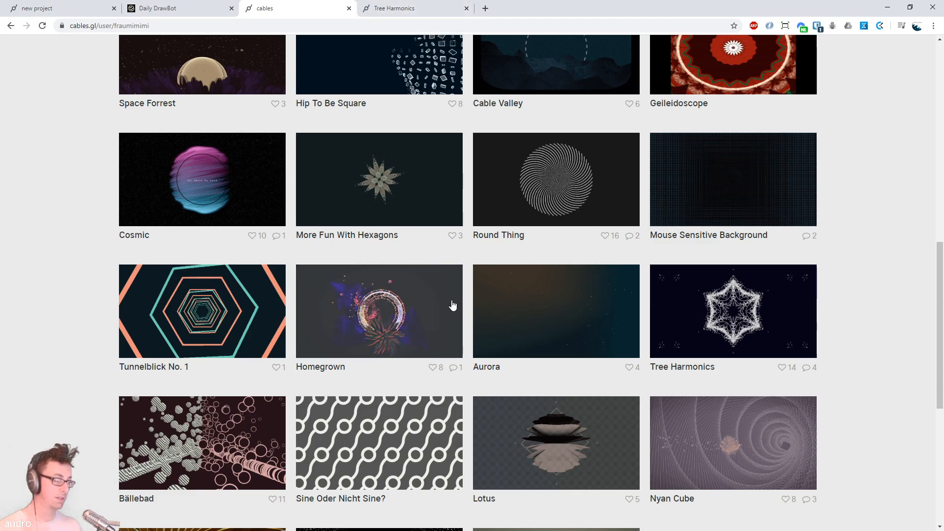
# Browse the creator's other patches, switch to Tree Harmonics and open it in the editor
pyautogui.scroll(3, 452, 304)
pyautogui.scroll(-5, 571, 177)
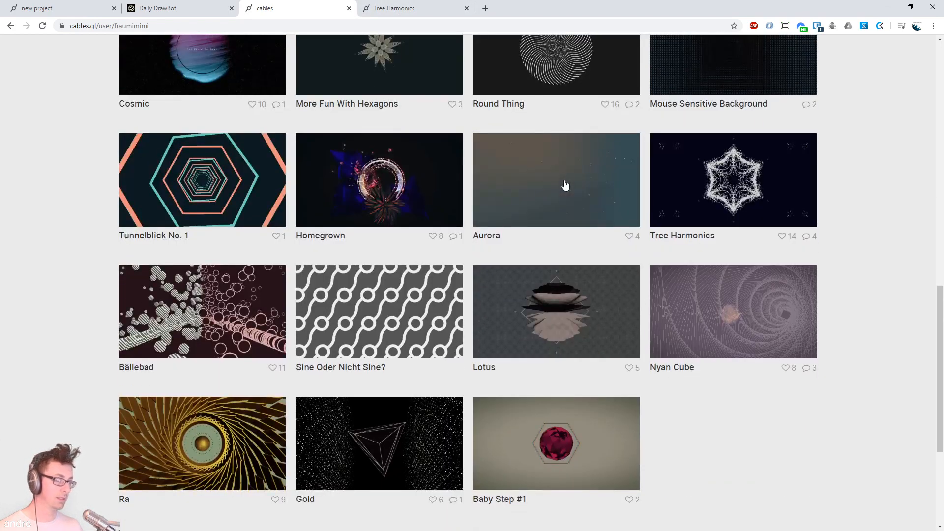
pyautogui.scroll(6, 563, 178)
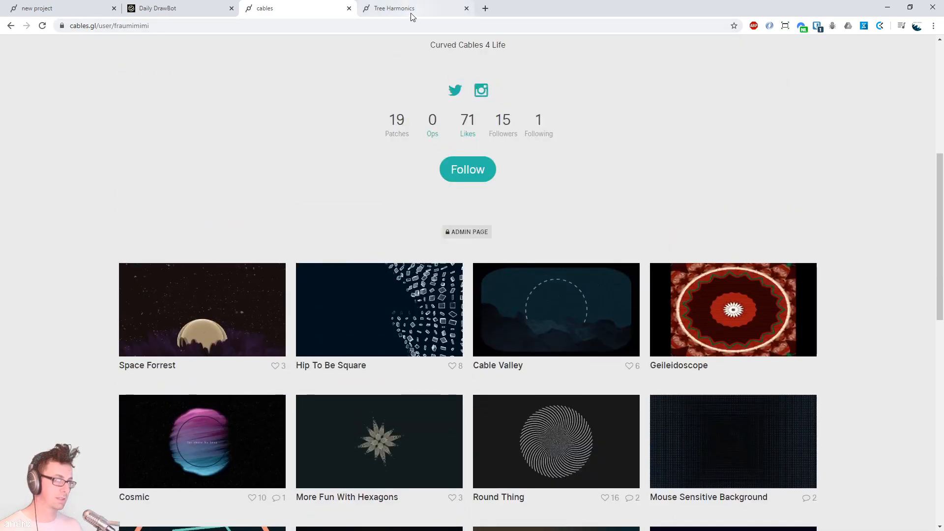
pyautogui.click(411, 13)
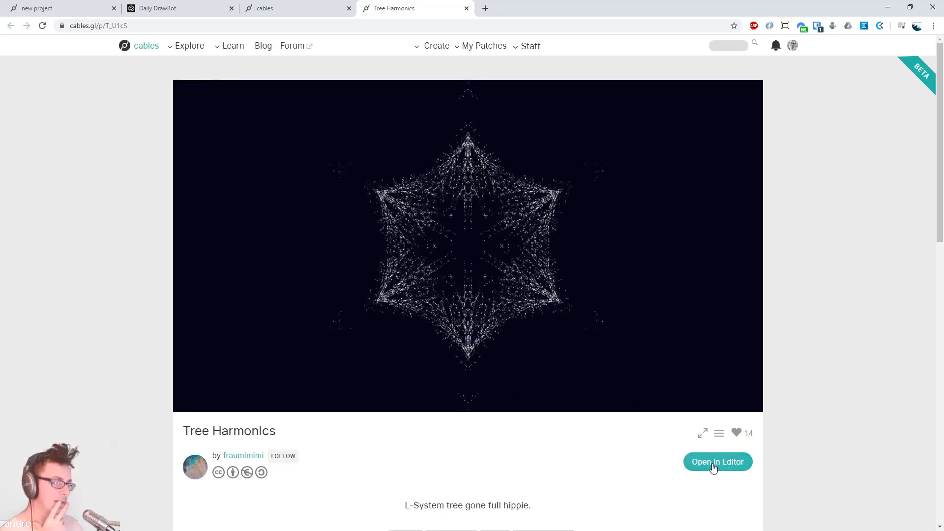
pyautogui.click(713, 467)
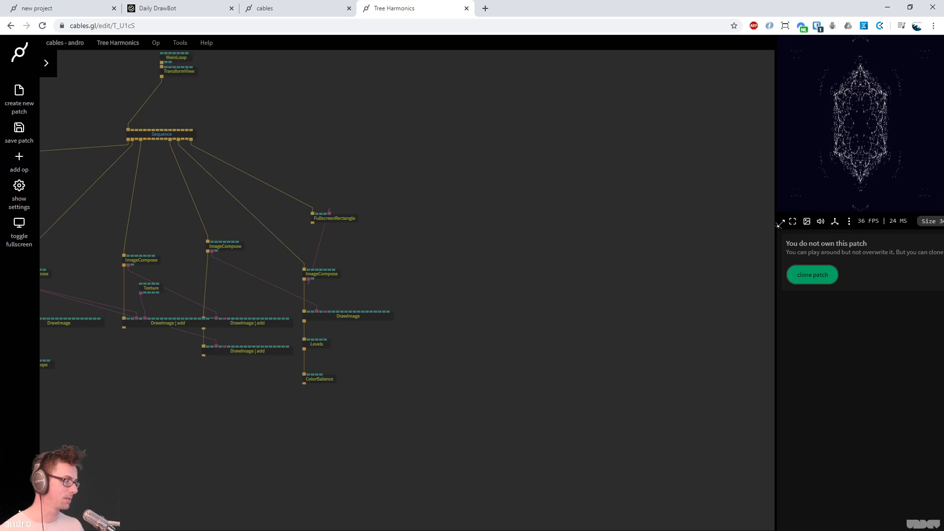
# Enlarge the render preview and examine the Tree Harmonics op graph, from its ImageCompose branches to the Render2Texture and Lsystem branch
pyautogui.moveTo(779, 225); pyautogui.dragTo(486, 257)
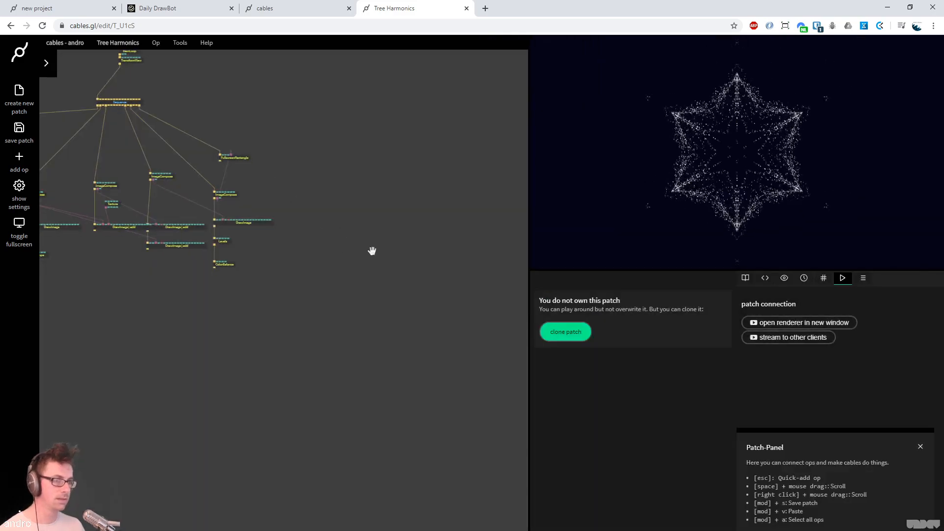
pyautogui.scroll(5, 372, 251)
pyautogui.click(364, 334)
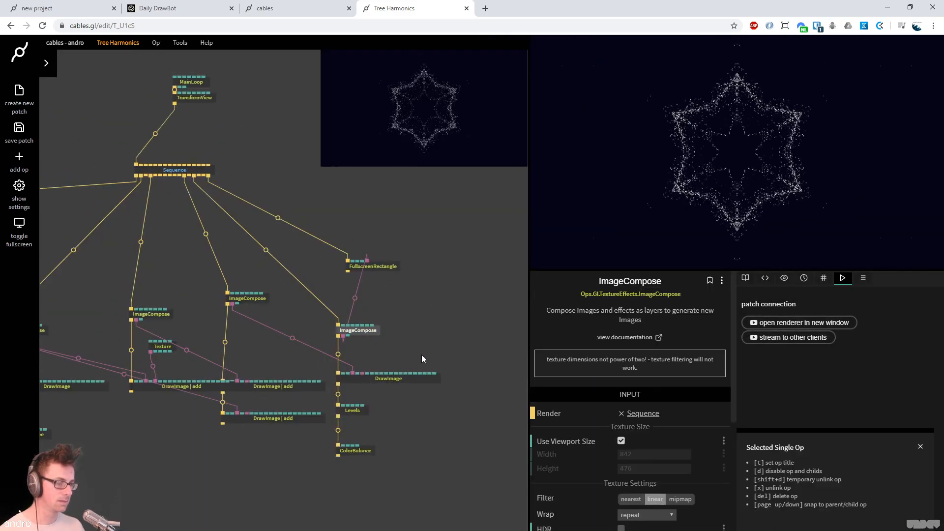
pyautogui.click(255, 299)
pyautogui.moveTo(303, 213)
pyautogui.mouseDown()
pyautogui.moveTo(407, 183)
pyautogui.moveTo(319, 216)
pyautogui.mouseUp()
pyautogui.moveTo(185, 271); pyautogui.dragTo(320, 216)
pyautogui.scroll(-3, 322, 219)
pyautogui.moveTo(231, 241); pyautogui.dragTo(298, 129)
pyautogui.scroll(3, 233, 265)
pyautogui.scroll(-1, 316, 329)
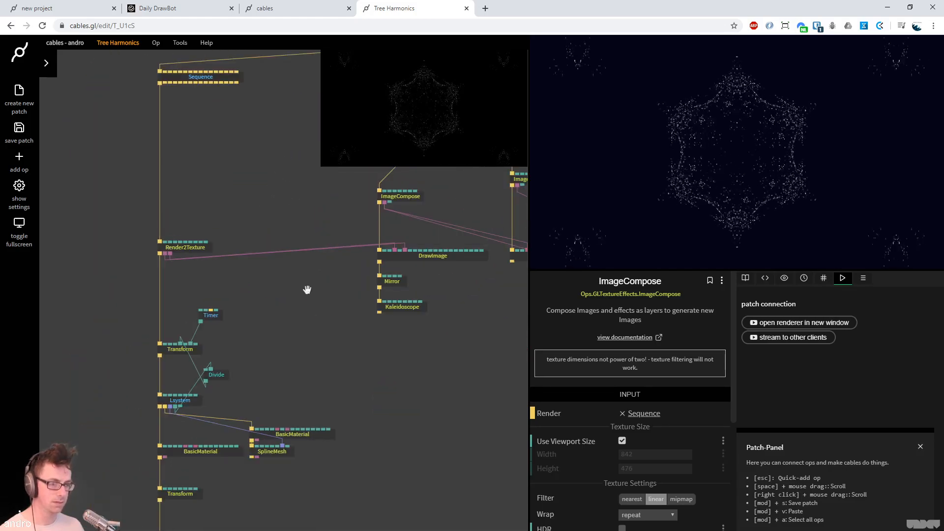
pyautogui.moveTo(309, 298); pyautogui.dragTo(292, 212)
# Set the SplineMesh thickness to 2.91
pyautogui.click(311, 241)
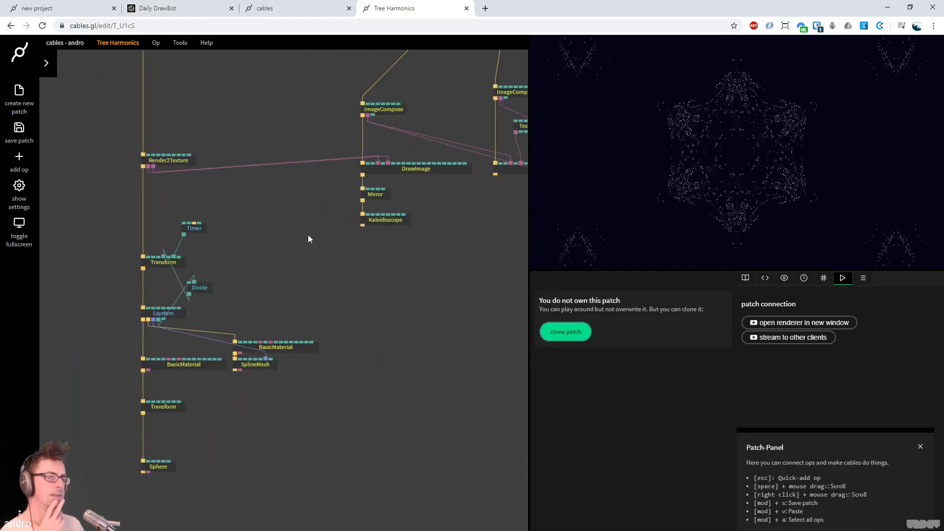
pyautogui.click(274, 363)
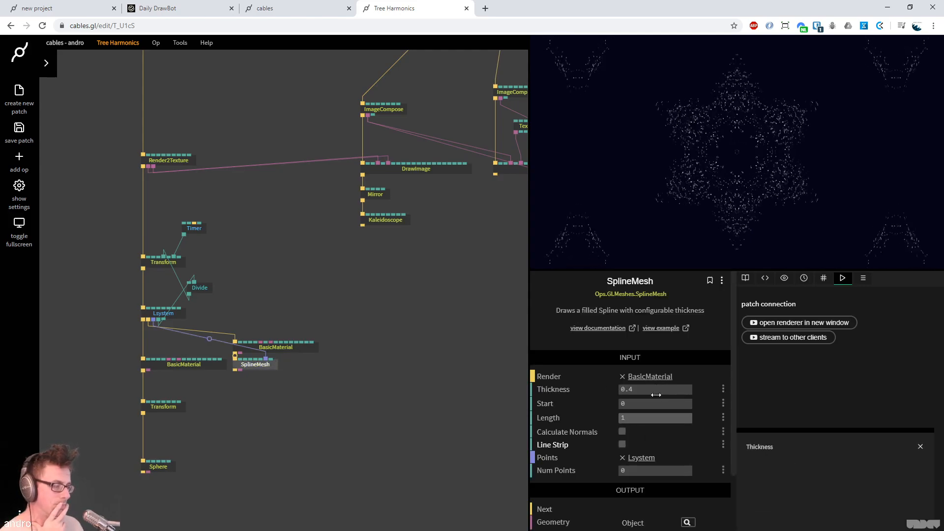
pyautogui.moveTo(655, 389); pyautogui.dragTo(682, 390)
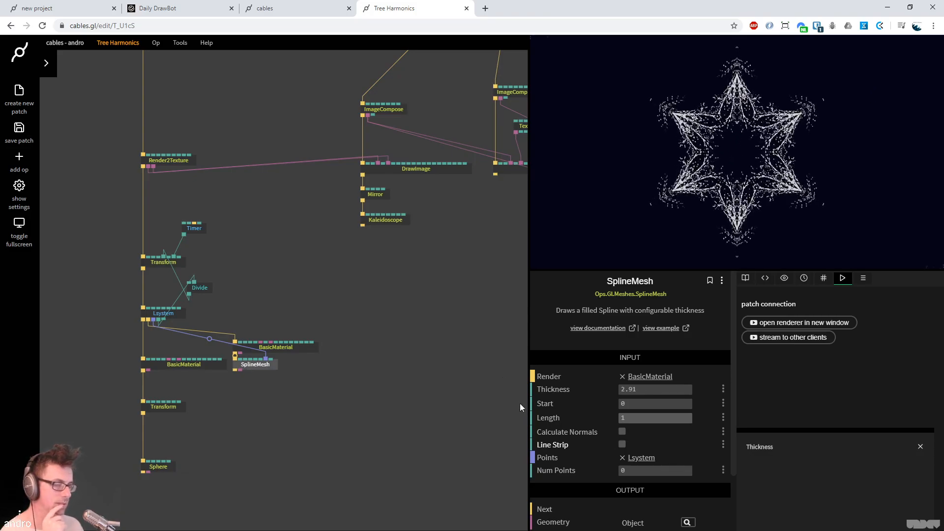
# Copy the Render2Texture Lsystem branch together with the ImageCompose branch holding DrawImage, Mirror and Kaleidoscope
pyautogui.moveTo(403, 296); pyautogui.dragTo(394, 327)
pyautogui.scroll(-2, 394, 327)
pyautogui.moveTo(395, 477); pyautogui.dragTo(123, 87)
pyautogui.hotkey('ctrl', 'c')
# In the new project patch, replace the Render2Texture branch containing the instanced spheres with the copied ops
pyautogui.hotkey('ctrl', '1')
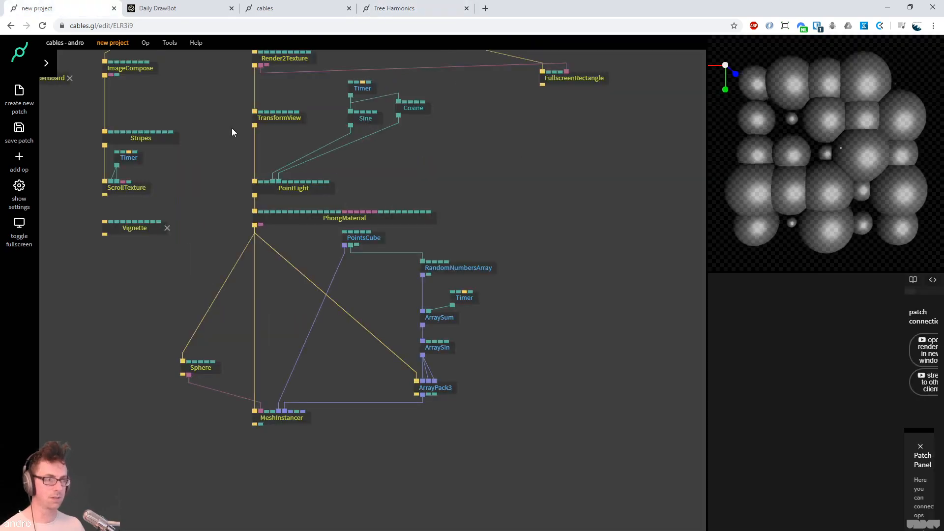
pyautogui.scroll(-3, 546, 307)
pyautogui.scroll(2, 517, 298)
pyautogui.moveTo(447, 400); pyautogui.dragTo(279, 156)
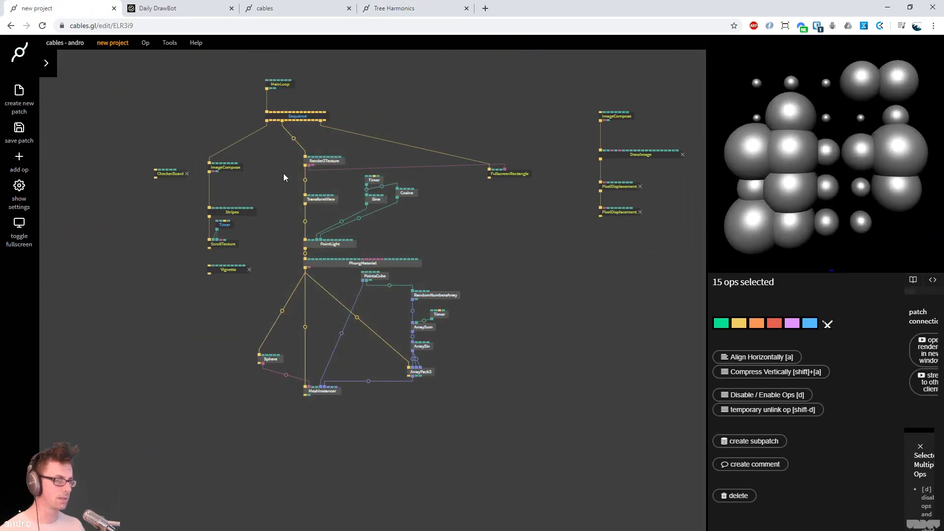
pyautogui.press('Delete')
pyautogui.hotkey('ctrl', 'v')
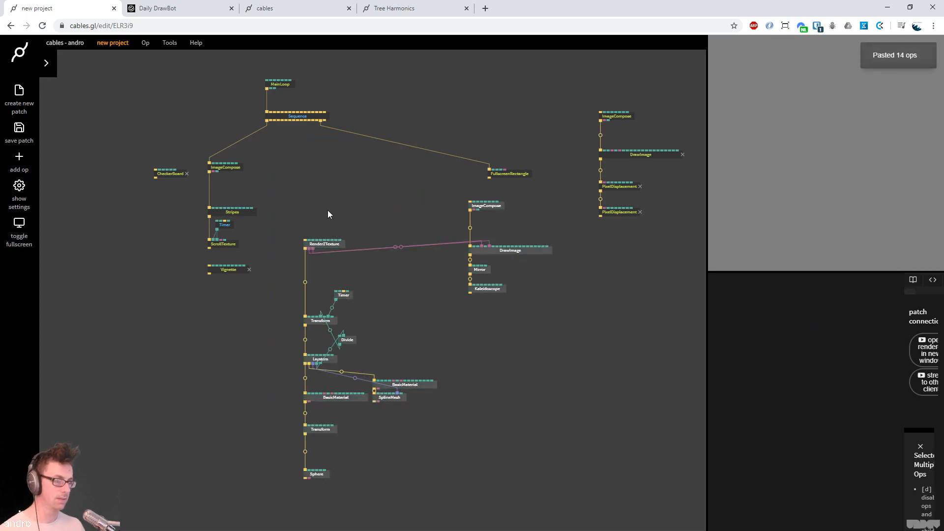
# Connect Sequence to the pasted Render2Texture and ImageCompose, and feed ImageCompose's texture into FullscreenRectangle
pyautogui.moveTo(286, 120); pyautogui.dragTo(308, 242)
pyautogui.moveTo(305, 120); pyautogui.dragTo(492, 205)
pyautogui.moveTo(533, 323); pyautogui.dragTo(442, 191)
pyautogui.click(438, 278)
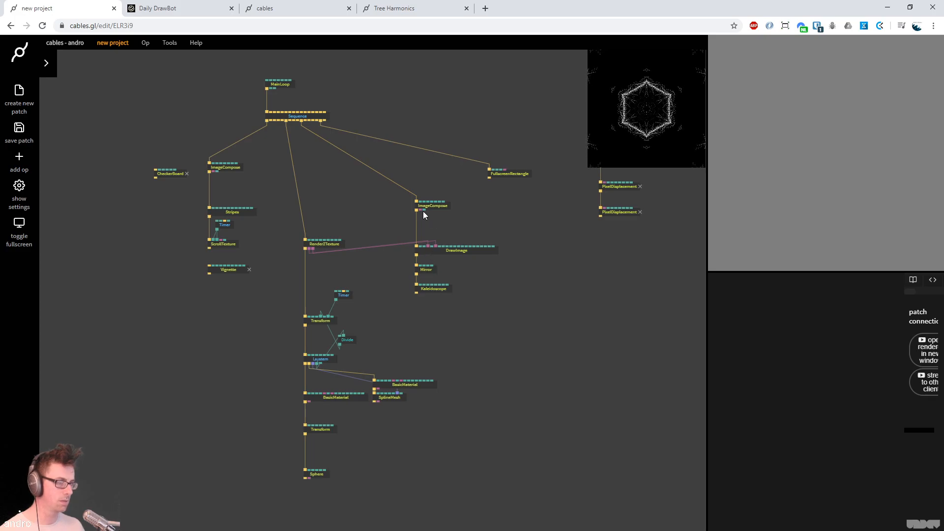
pyautogui.moveTo(421, 210); pyautogui.dragTo(505, 170)
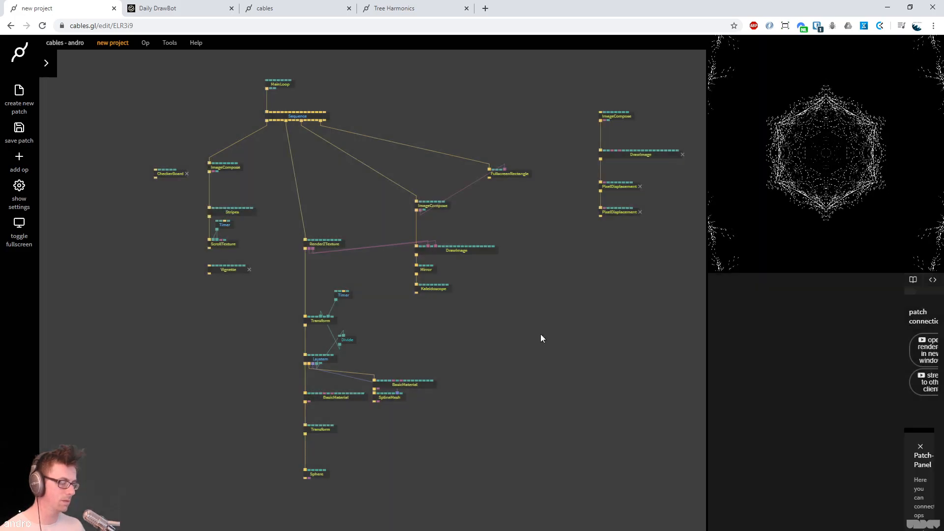
# Disconnect the Mirror and Kaleidoscope effects from DrawImage
pyautogui.scroll(-2, 480, 353)
pyautogui.scroll(2, 480, 350)
pyautogui.moveTo(478, 320); pyautogui.dragTo(470, 370)
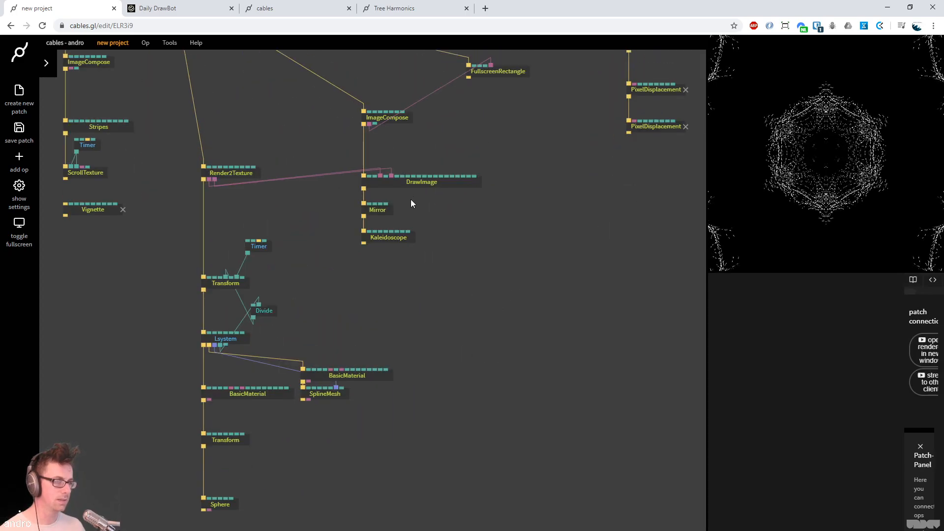
pyautogui.click(383, 261)
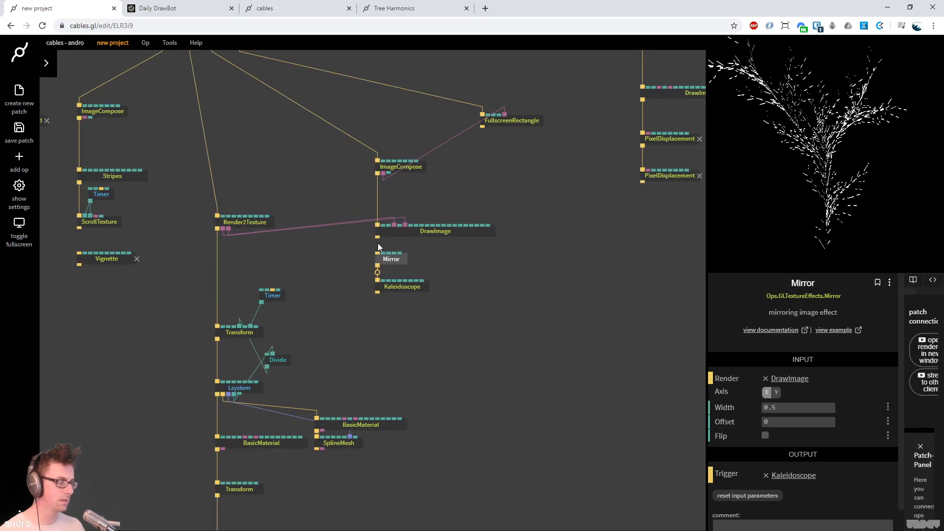
pyautogui.moveTo(380, 244); pyautogui.dragTo(613, 305)
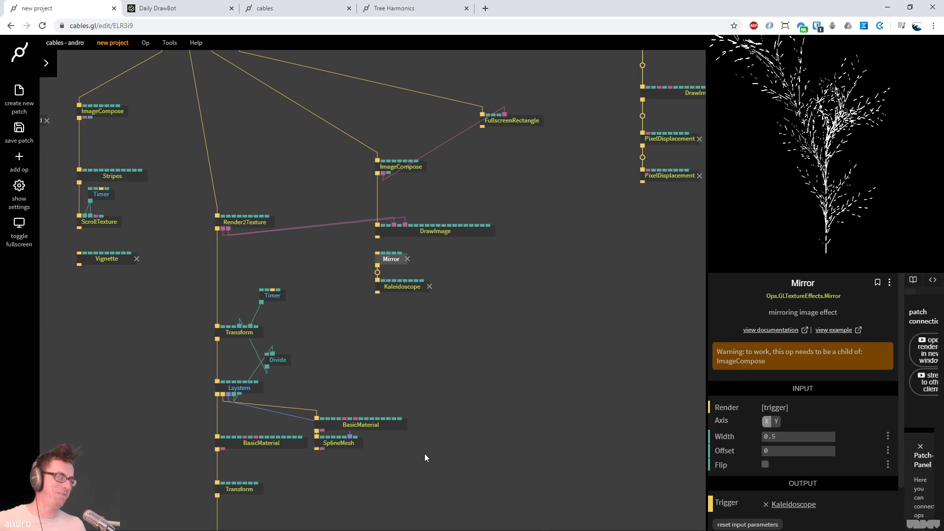
# Disconnect the BasicMaterial that leads to the Sphere from the Lsystem op
pyautogui.scroll(-2, 528, 399)
pyautogui.scroll(-2, 530, 399)
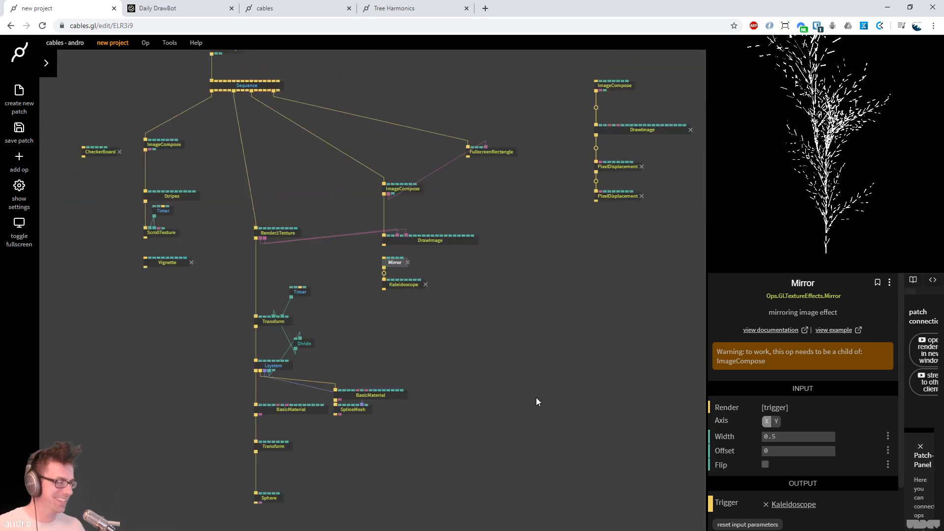
pyautogui.click(468, 446)
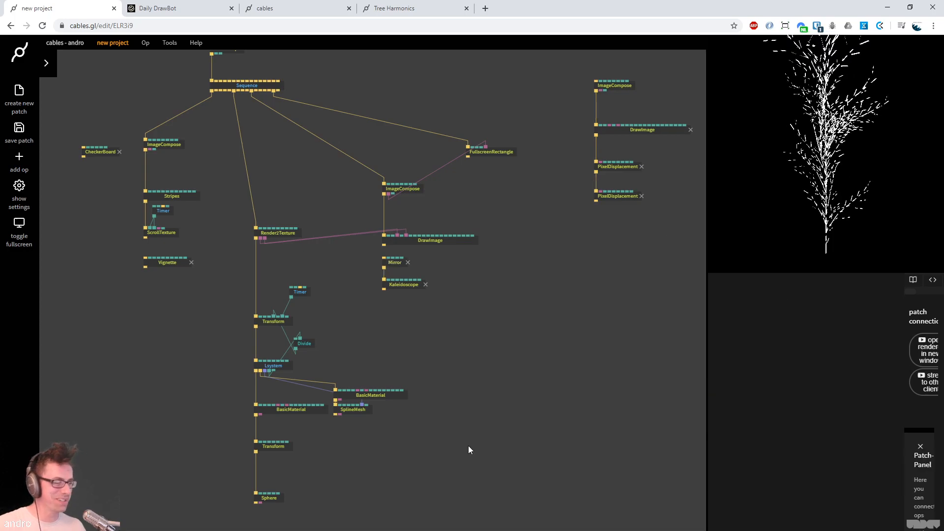
pyautogui.scroll(-3, 423, 418)
pyautogui.click(302, 328)
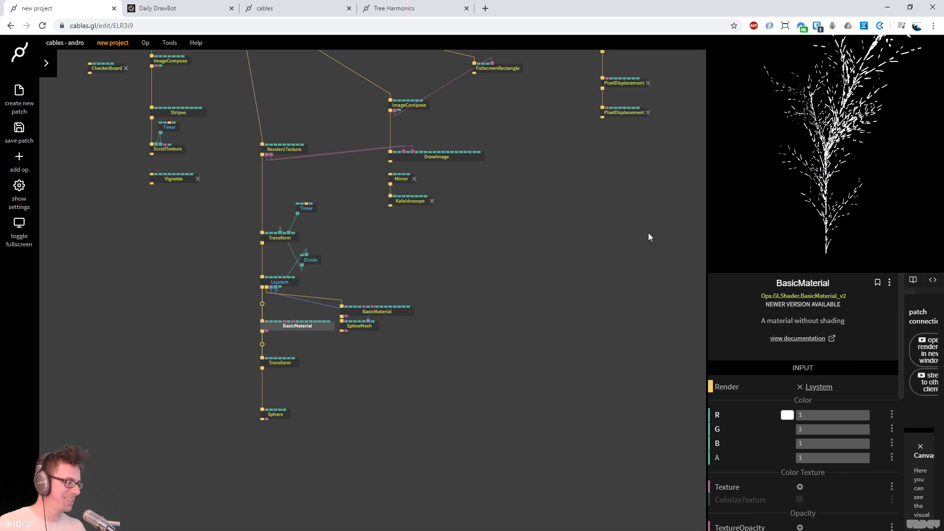
pyautogui.click(262, 303)
# Try 2x and 4x MSAA on Render2Texture and return it to none
pyautogui.scroll(2, 474, 349)
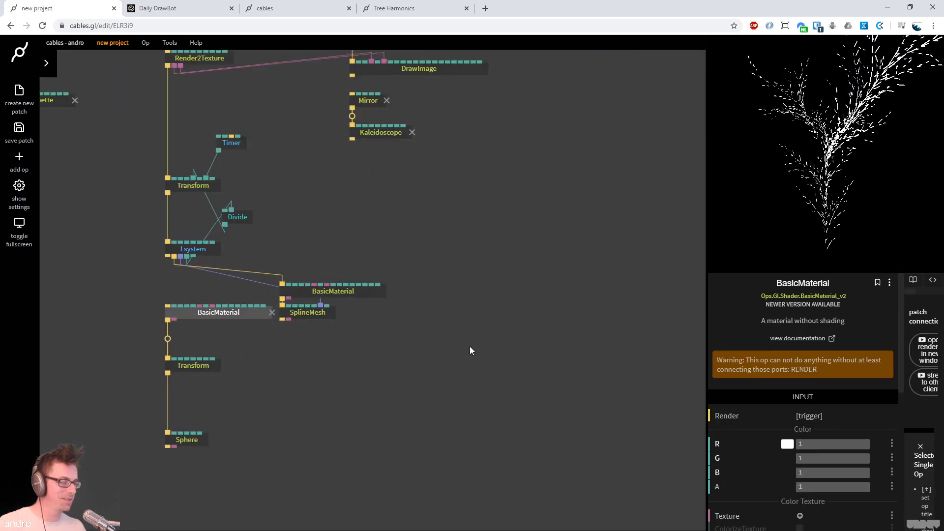
pyautogui.moveTo(268, 66); pyautogui.dragTo(353, 226)
pyautogui.click(295, 220)
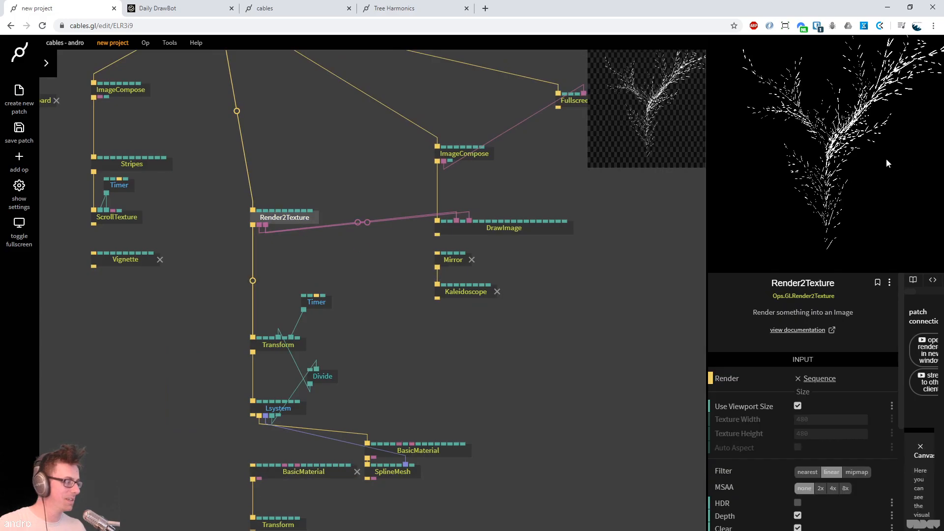
pyautogui.scroll(-1, 807, 447)
pyautogui.click(821, 423)
pyautogui.click(833, 423)
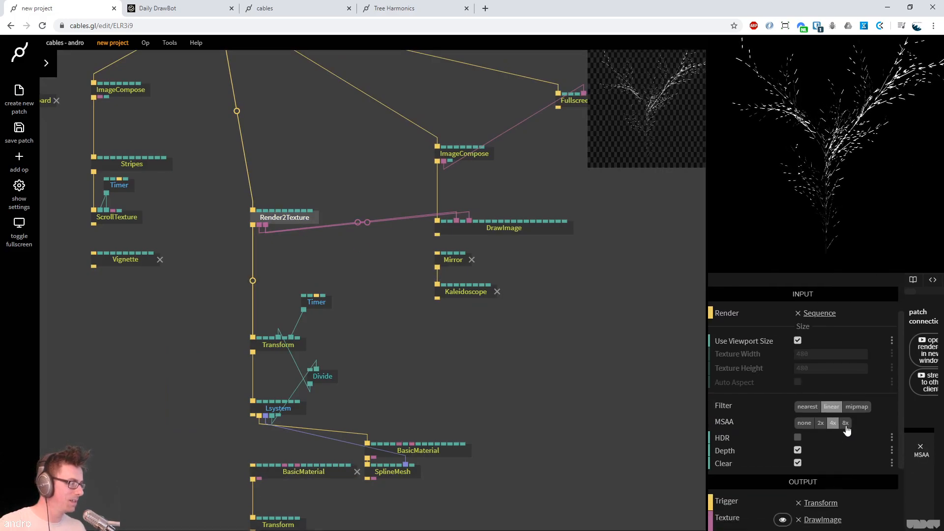
pyautogui.click(806, 426)
pyautogui.moveTo(573, 340); pyautogui.dragTo(500, 400)
pyautogui.moveTo(551, 437); pyautogui.dragTo(510, 370)
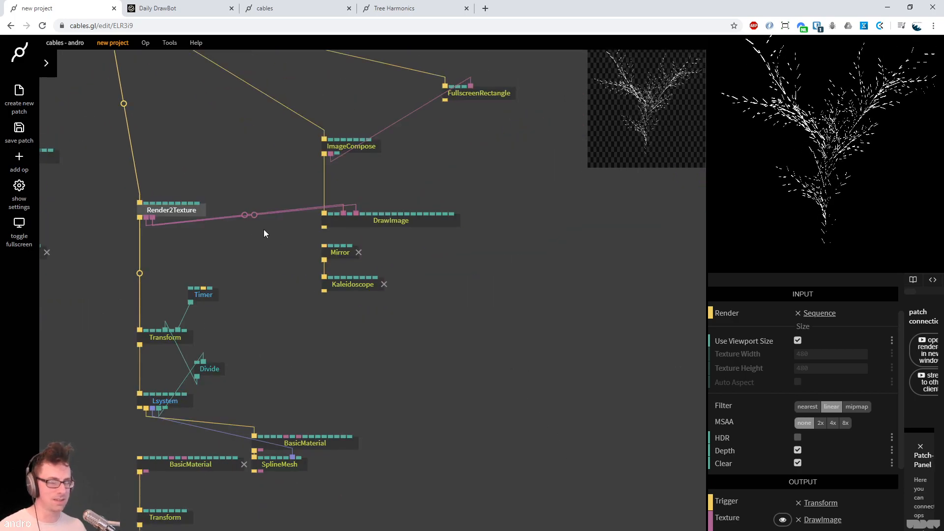
# Turn off Use Viewport Size on Render2Texture and set its texture width and height to 1024
pyautogui.click(798, 342)
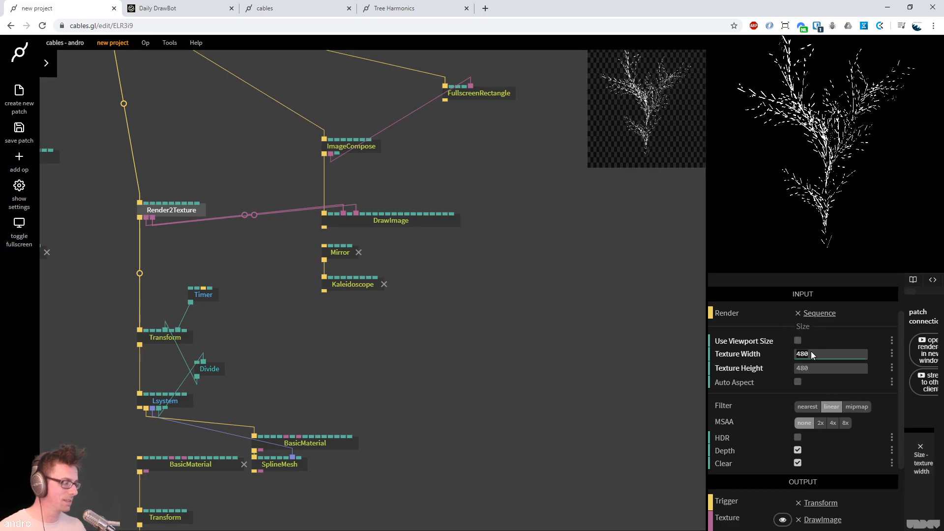
pyautogui.write('1024')
pyautogui.press('Tab')
pyautogui.write('0124')
pyautogui.press('BackSpace')
pyautogui.write('1024')
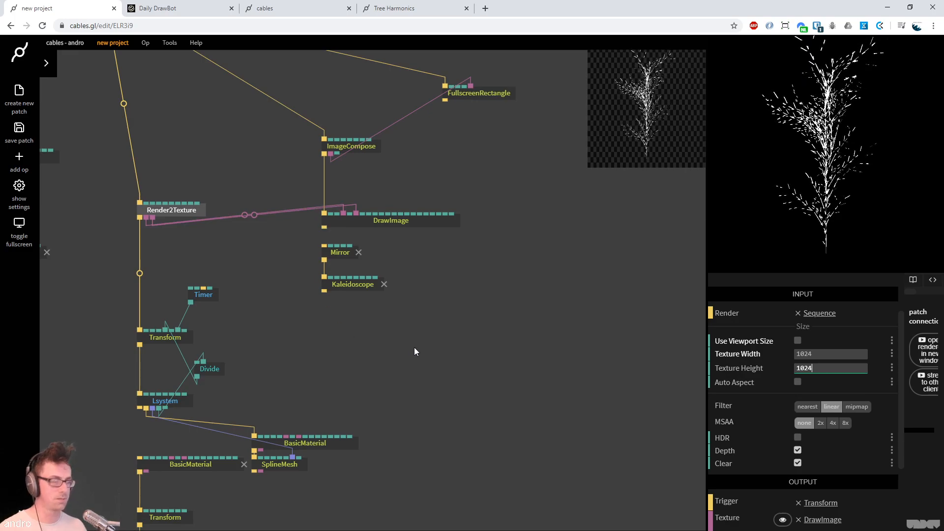
# Move the disconnected BasicMaterial, Transform and Sphere chain away from the Lsystem branch
pyautogui.moveTo(432, 350); pyautogui.dragTo(442, 323)
pyautogui.moveTo(140, 432); pyautogui.dragTo(201, 474)
pyautogui.moveTo(172, 353); pyautogui.dragTo(63, 373)
# Disconnect the Timer from the rotY input of the Transform above Lsystem and select that Transform
pyautogui.moveTo(436, 257); pyautogui.dragTo(446, 294)
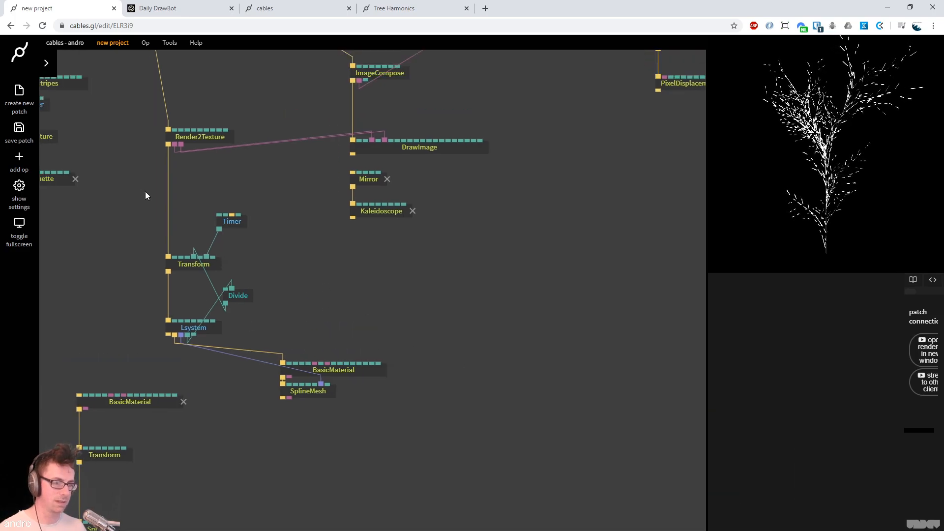
pyautogui.moveTo(330, 276); pyautogui.dragTo(336, 324)
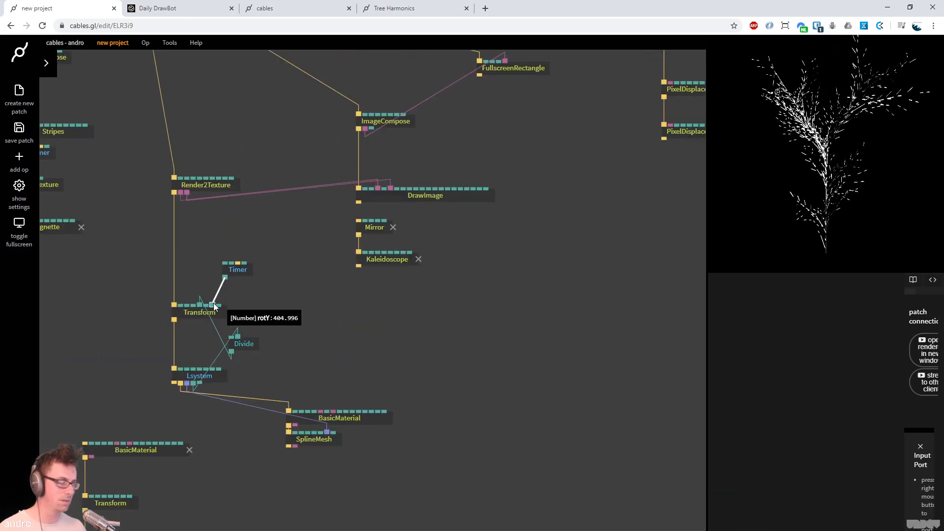
pyautogui.moveTo(214, 307); pyautogui.dragTo(360, 301)
pyautogui.click(199, 311)
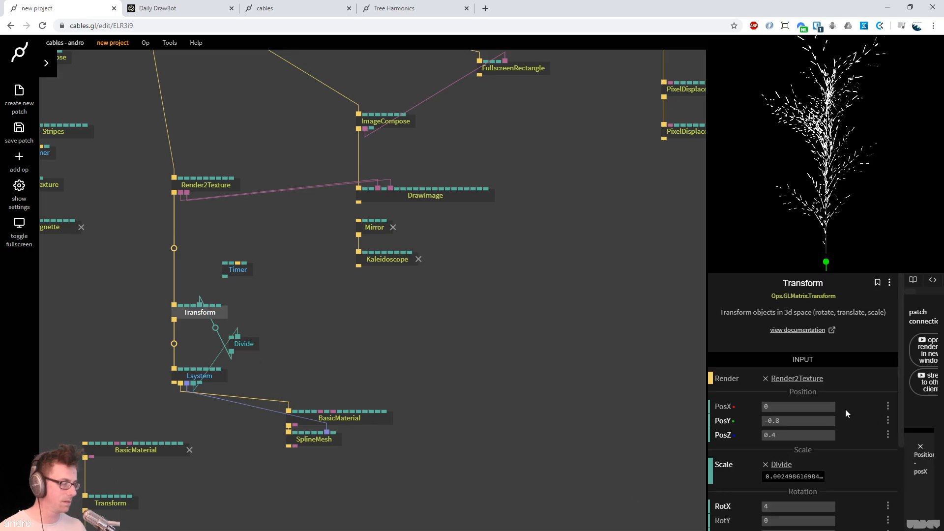
# Set the Transform above Lsystem to RotX 90, PosY 0 and PosZ about 0.79
pyautogui.moveTo(804, 425); pyautogui.dragTo(823, 440)
pyautogui.scroll(-2, 837, 468)
pyautogui.click(812, 441)
pyautogui.write('90')
pyautogui.moveTo(803, 355); pyautogui.dragTo(827, 354)
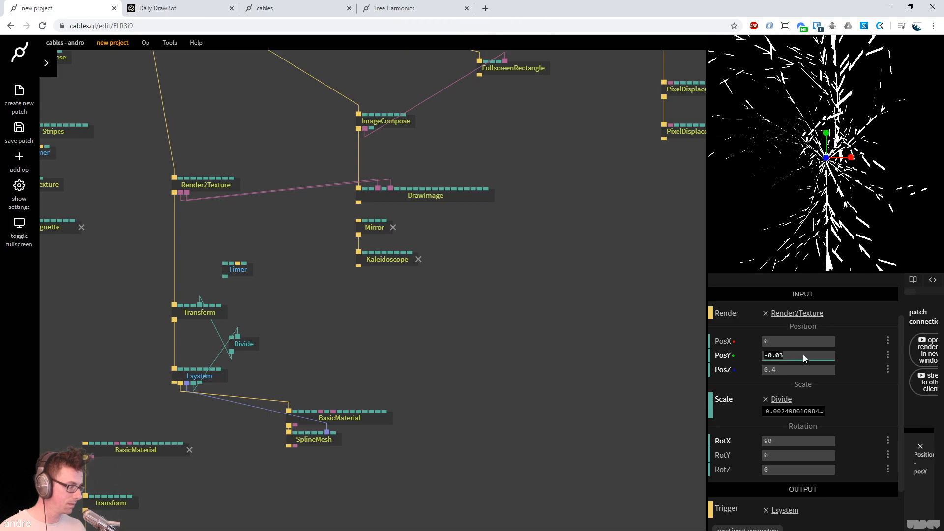
pyautogui.write('-')
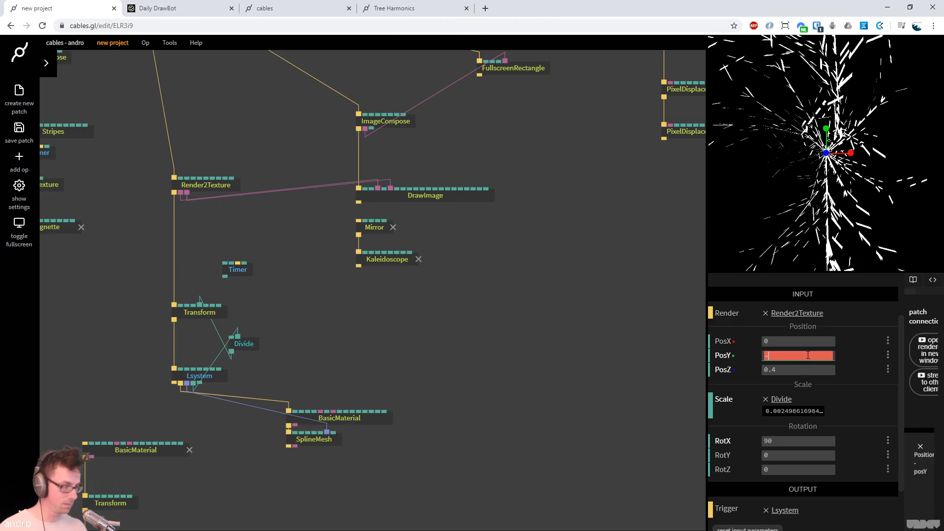
pyautogui.moveTo(802, 370)
pyautogui.mouseDown()
pyautogui.moveTo(779, 369)
pyautogui.moveTo(833, 369)
pyautogui.moveTo(786, 367)
pyautogui.mouseUp()
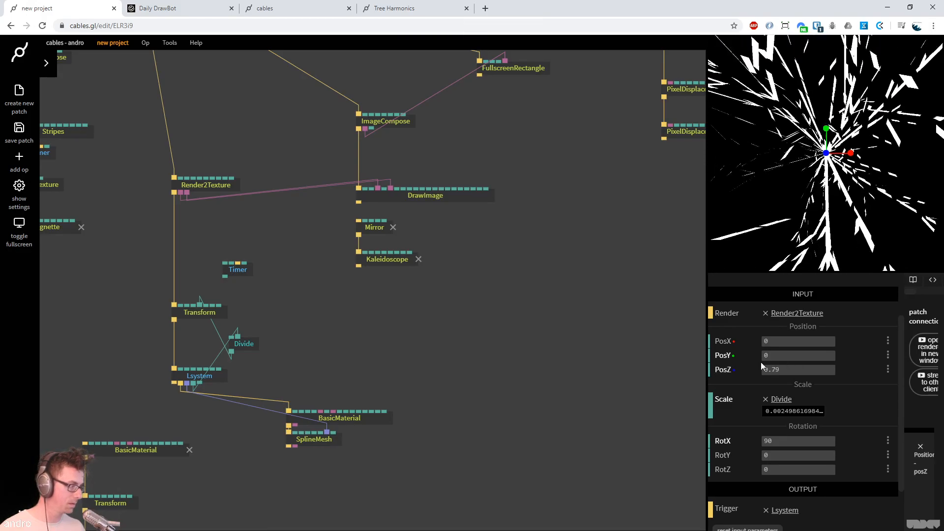
# Enable Line Strip on the SplineMesh and adjust its thickness to about 1.98
pyautogui.moveTo(323, 441); pyautogui.dragTo(324, 452)
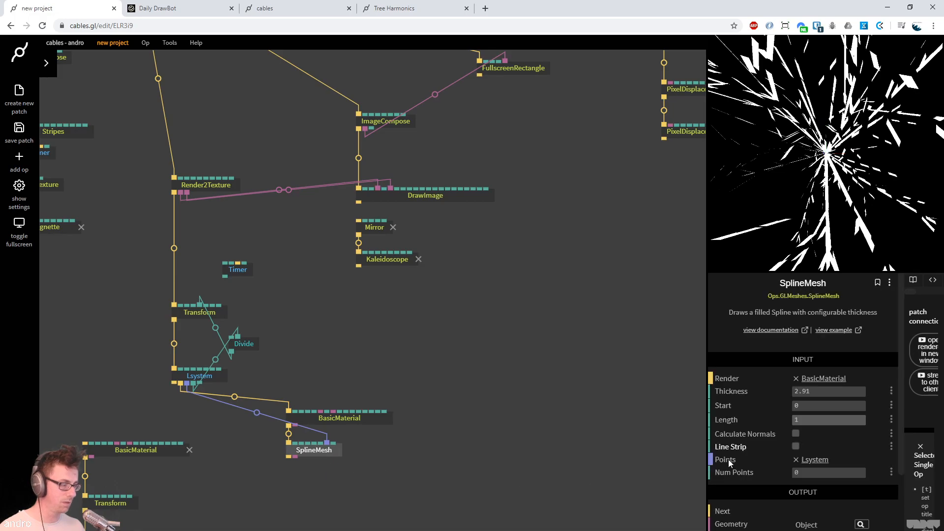
pyautogui.moveTo(816, 388)
pyautogui.mouseDown()
pyautogui.moveTo(856, 388)
pyautogui.moveTo(806, 388)
pyautogui.moveTo(818, 389)
pyautogui.mouseUp()
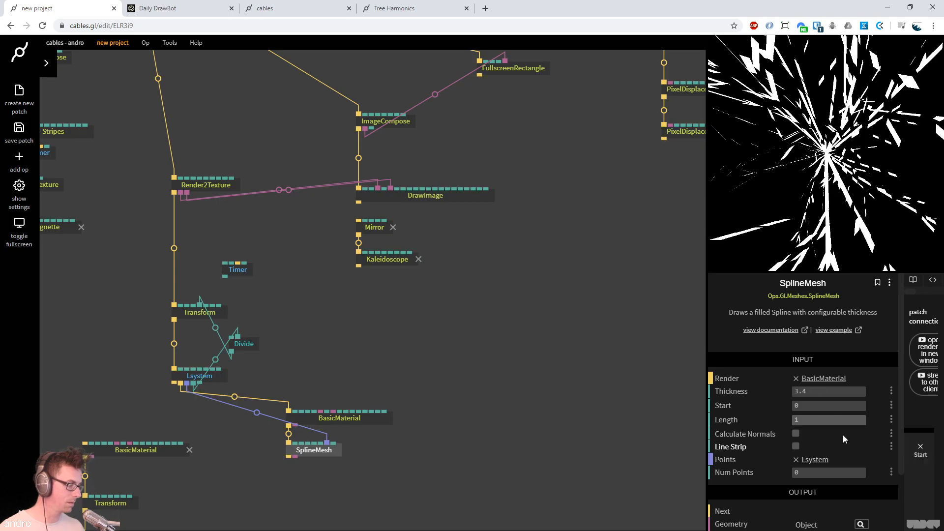
pyautogui.moveTo(817, 422)
pyautogui.mouseDown()
pyautogui.moveTo(782, 423)
pyautogui.moveTo(817, 422)
pyautogui.mouseUp()
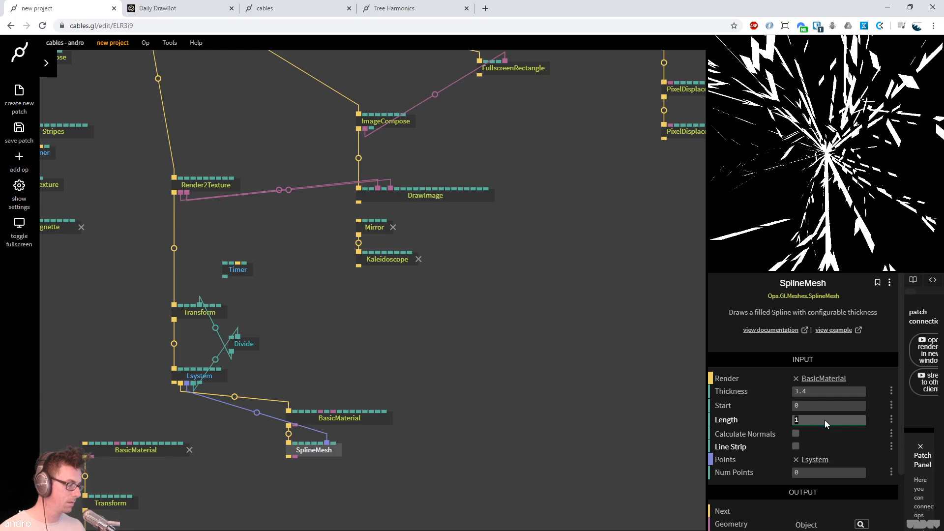
pyautogui.click(796, 447)
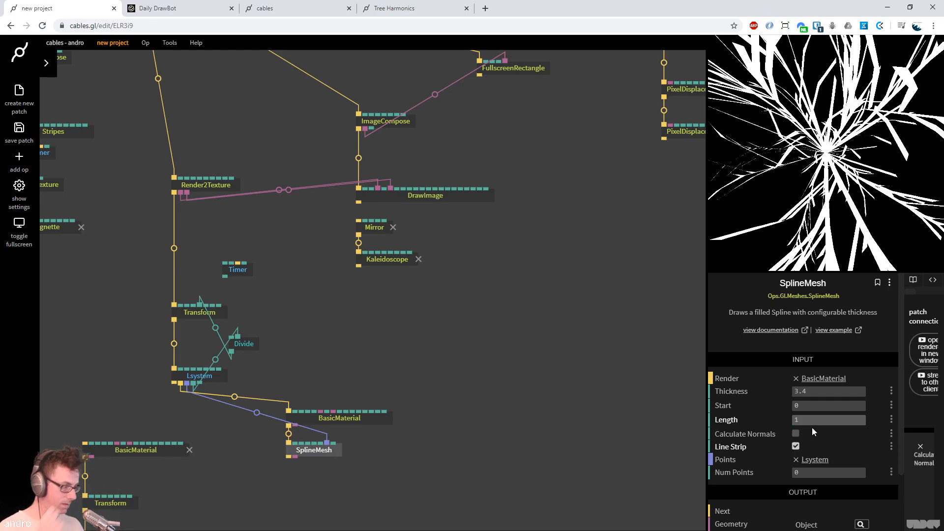
pyautogui.moveTo(826, 392)
pyautogui.mouseDown()
pyautogui.moveTo(797, 391)
pyautogui.moveTo(827, 390)
pyautogui.mouseUp()
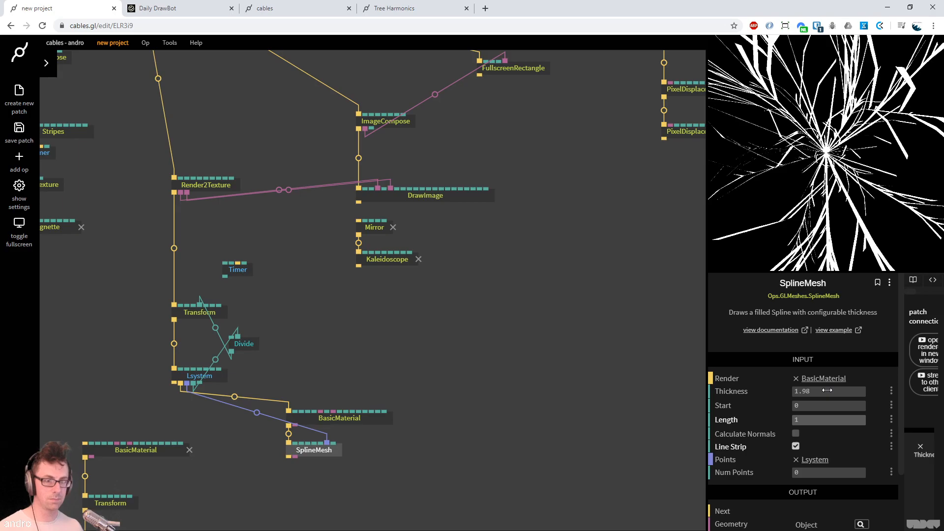
# Connect DrawImage to the Mirror above Kaleidoscope, try the Mirror's Y axis and return it to X
pyautogui.moveTo(359, 202); pyautogui.dragTo(358, 221)
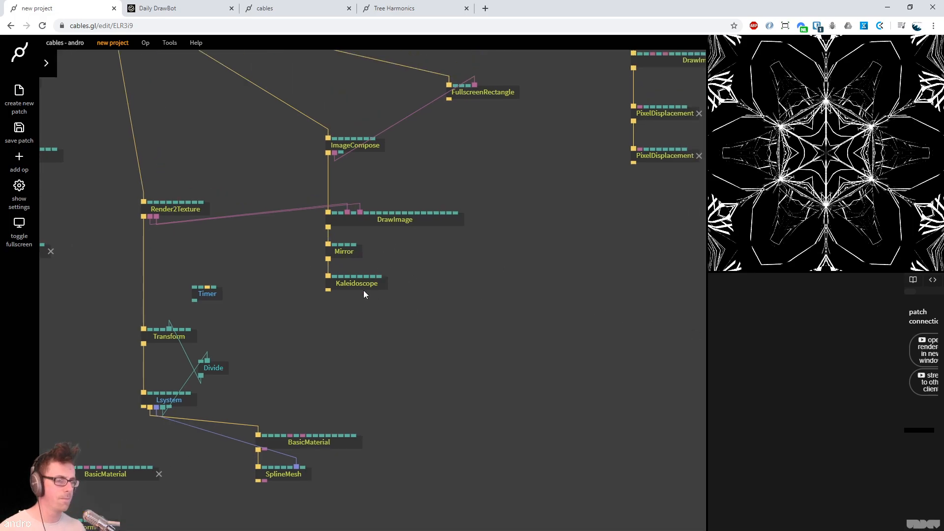
pyautogui.click(359, 286)
pyautogui.click(347, 252)
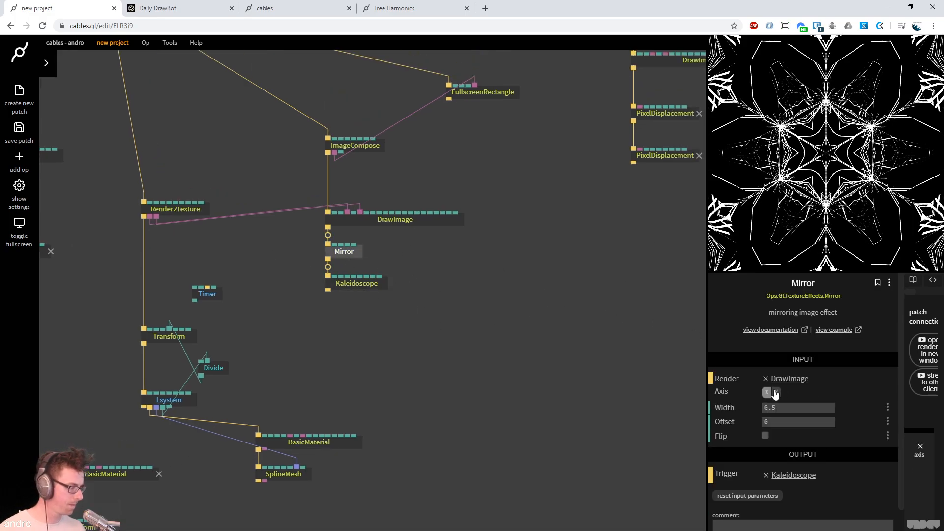
pyautogui.click(776, 392)
pyautogui.click(766, 393)
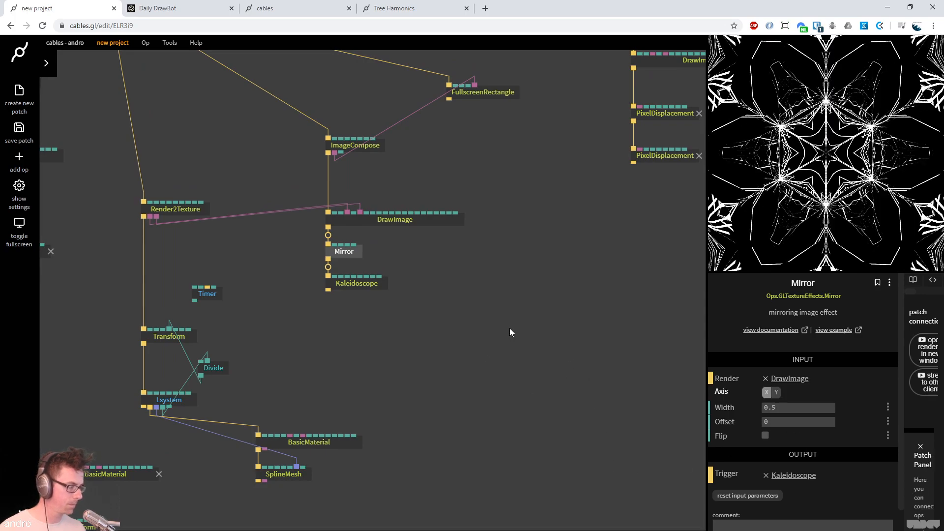
# Duplicate the Mirror op, insert the copy between Mirror and Kaleidoscope, and set its axis to Y
pyautogui.scroll(1, 509, 328)
pyautogui.moveTo(377, 305); pyautogui.dragTo(376, 335)
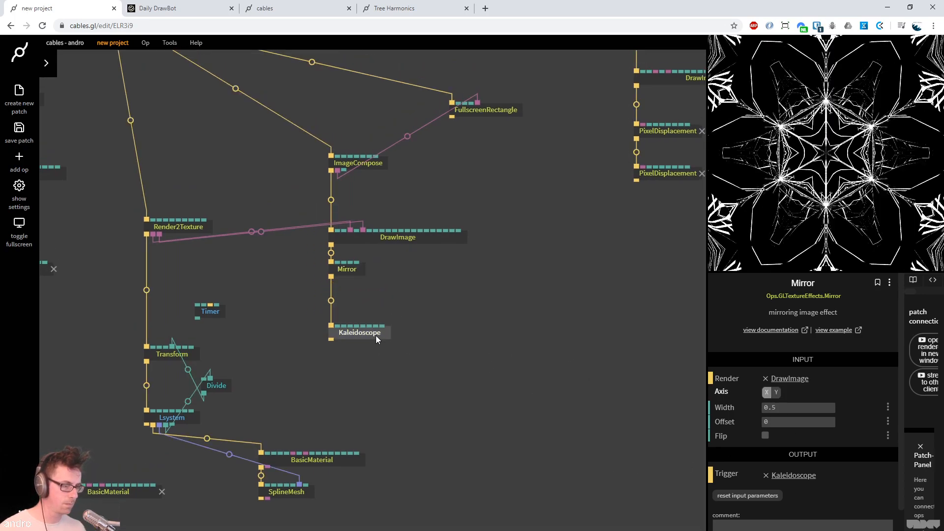
pyautogui.click(351, 271)
pyautogui.hotkey('ctrl', 'c')
pyautogui.hotkey('ctrl', 'v')
pyautogui.moveTo(384, 289); pyautogui.dragTo(332, 302)
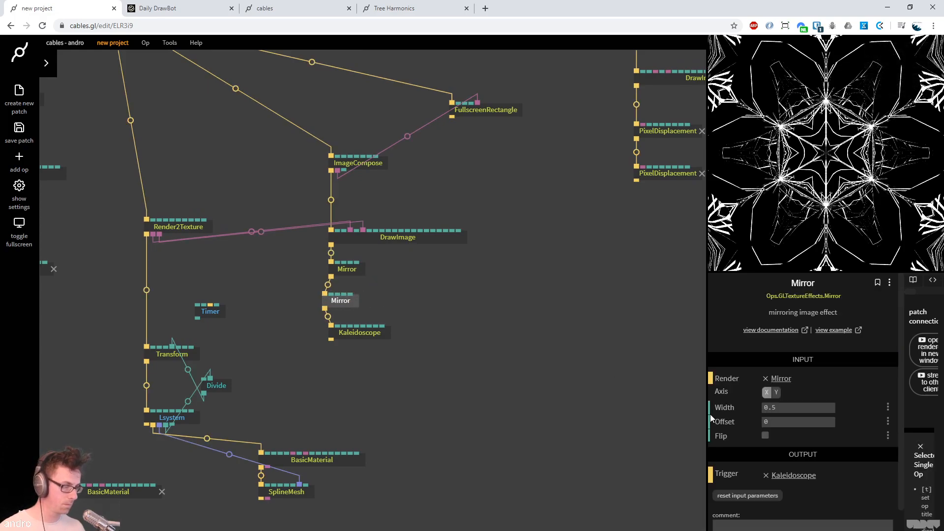
pyautogui.click(776, 392)
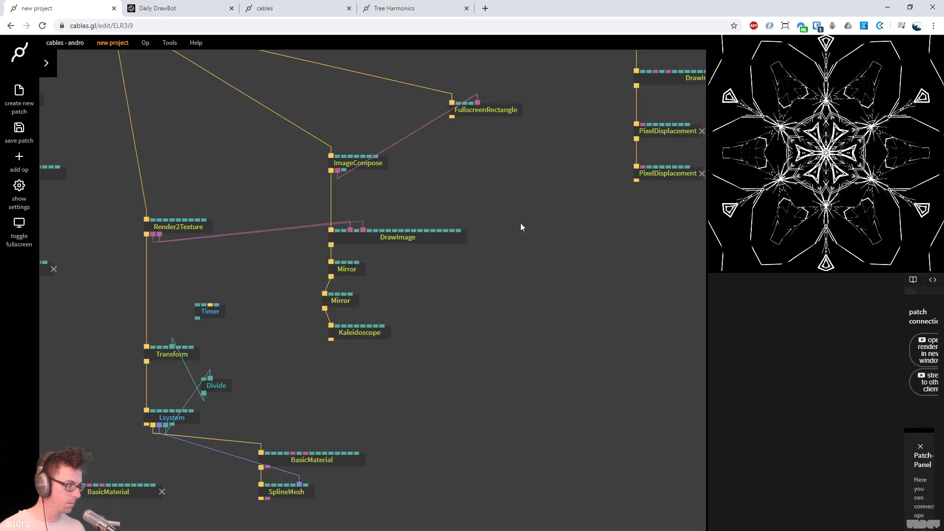
# Check the snowflake reference on the Daily DrawBot page, return to the patch and align the second Mirror under the first
pyautogui.click(147, 8)
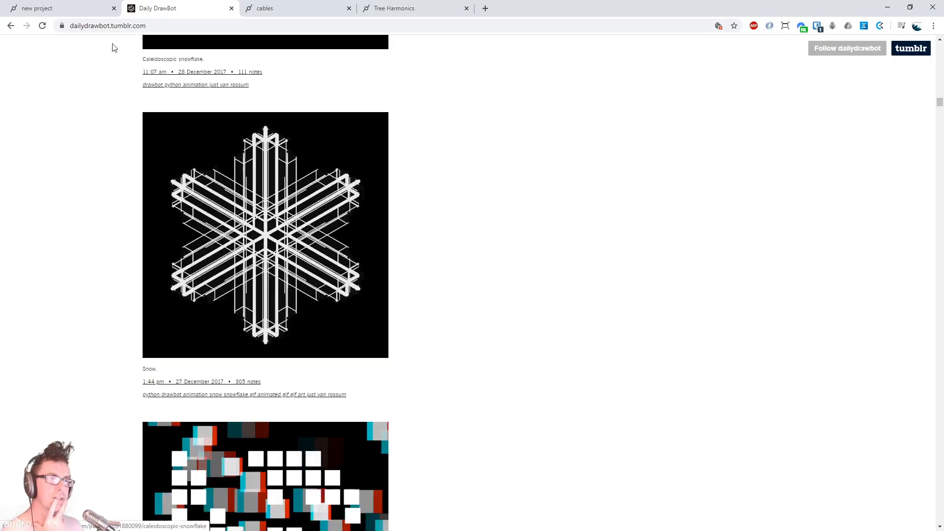
pyautogui.click(59, 8)
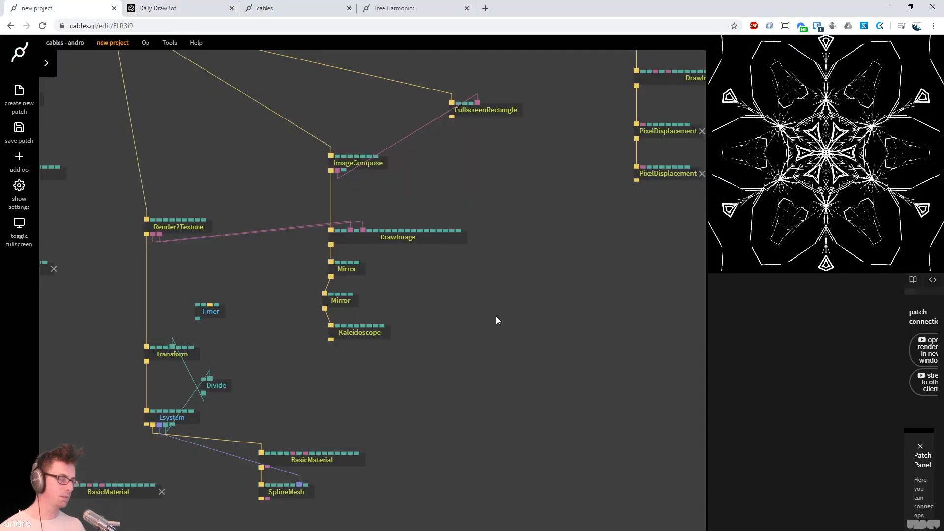
pyautogui.click(336, 302)
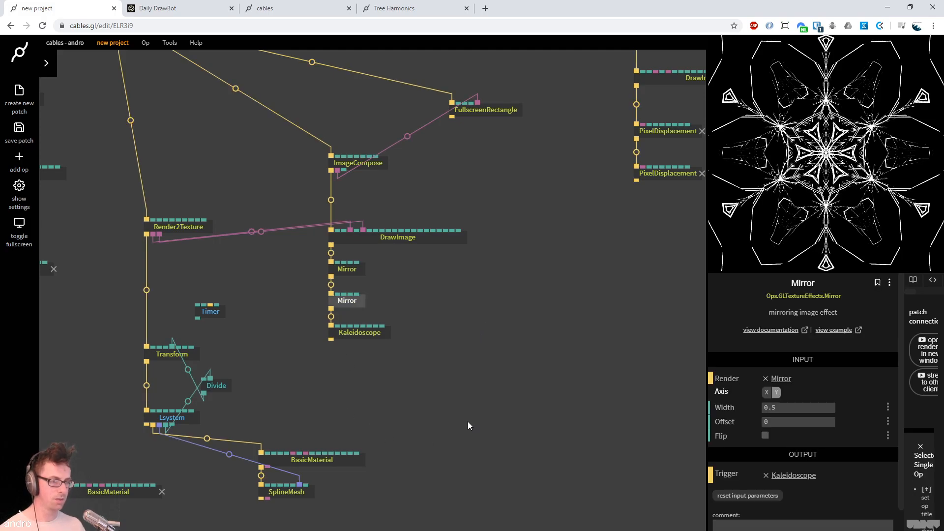
# Move the disconnected BasicMaterial, Transform and Sphere chain farther away from the Lsystem branch
pyautogui.scroll(-5, 468, 421)
pyautogui.moveTo(267, 478); pyautogui.dragTo(122, 291)
pyautogui.moveTo(190, 331); pyautogui.dragTo(139, 362)
pyautogui.scroll(3, 556, 373)
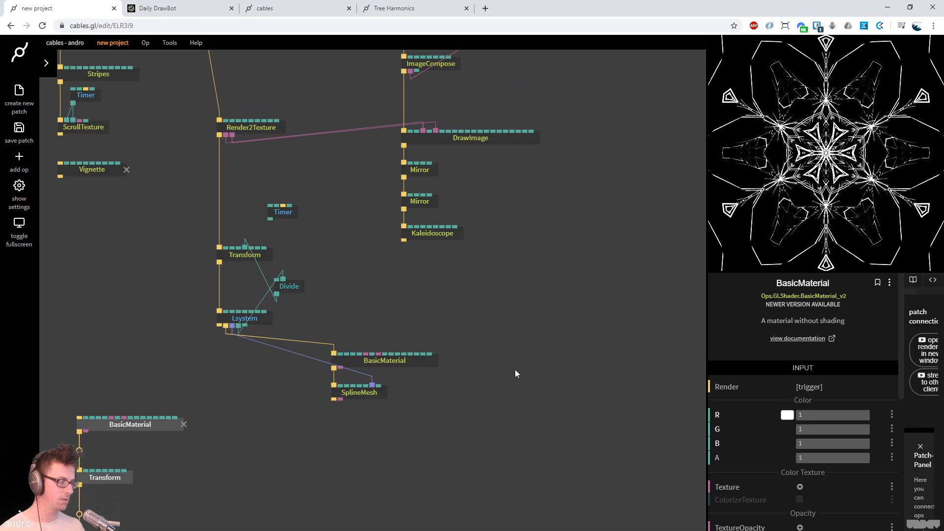
# Set the Lsystem iterations to 2
pyautogui.click(246, 319)
pyautogui.scroll(-3, 830, 407)
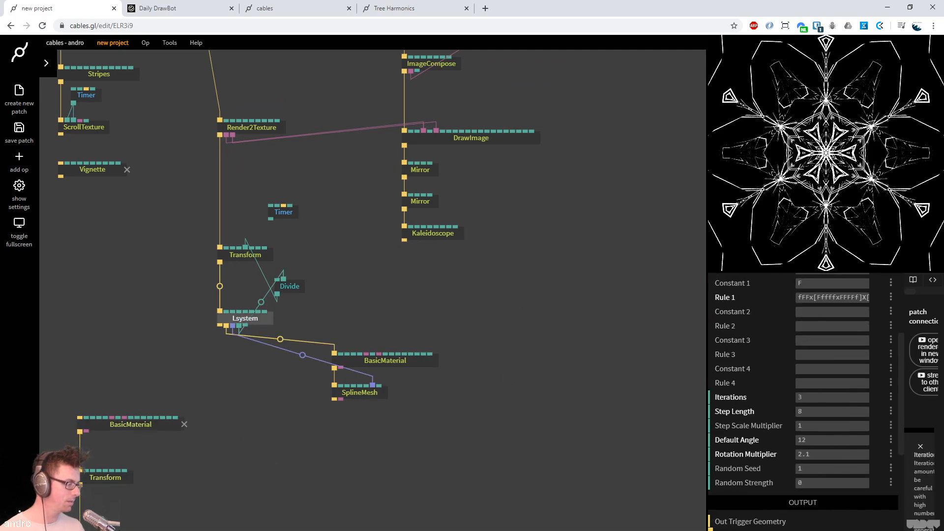
pyautogui.doubleClick(822, 397)
pyautogui.write('1')
pyautogui.press('BackSpace')
pyautogui.write('2')
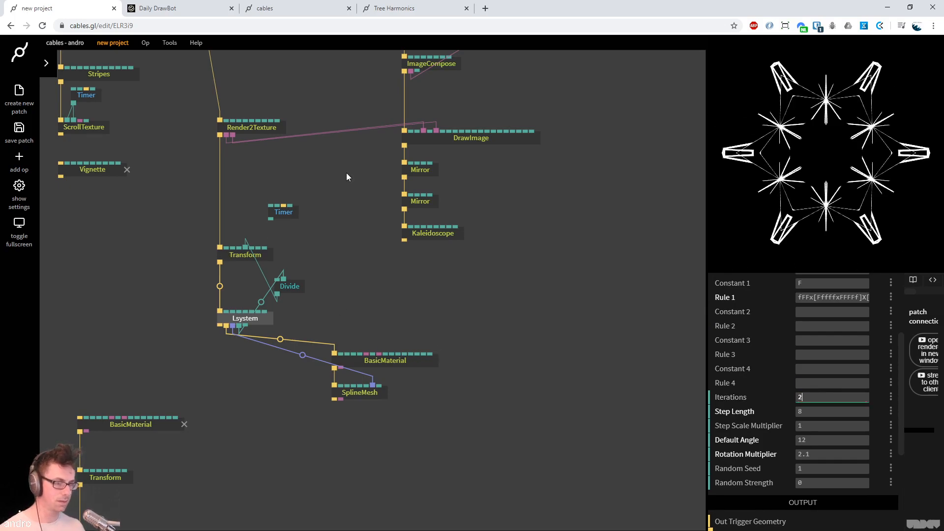
# Disconnect the Mirror and Kaleidoscope chain from DrawImage to bypass the mirroring effects
pyautogui.moveTo(350, 154); pyautogui.dragTo(333, 195)
pyautogui.click(413, 214)
pyautogui.rightClick(388, 196)
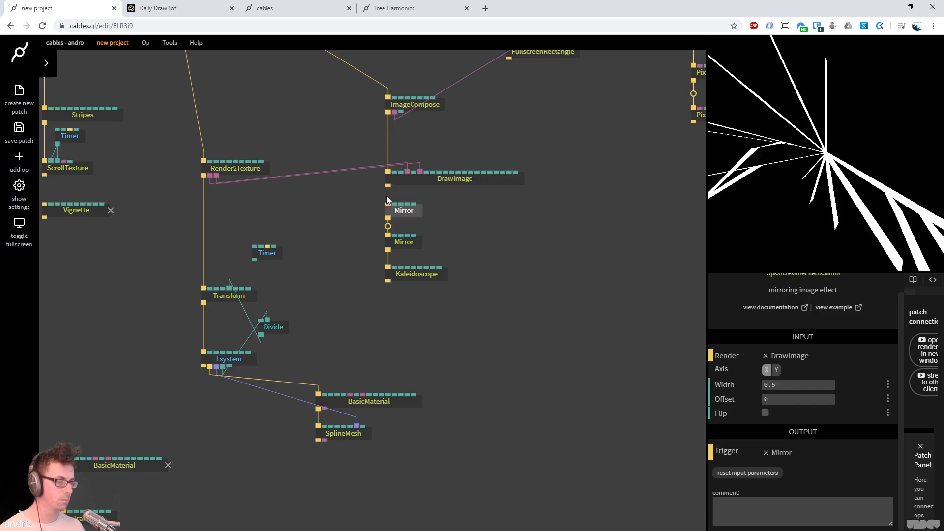
pyautogui.click(305, 191)
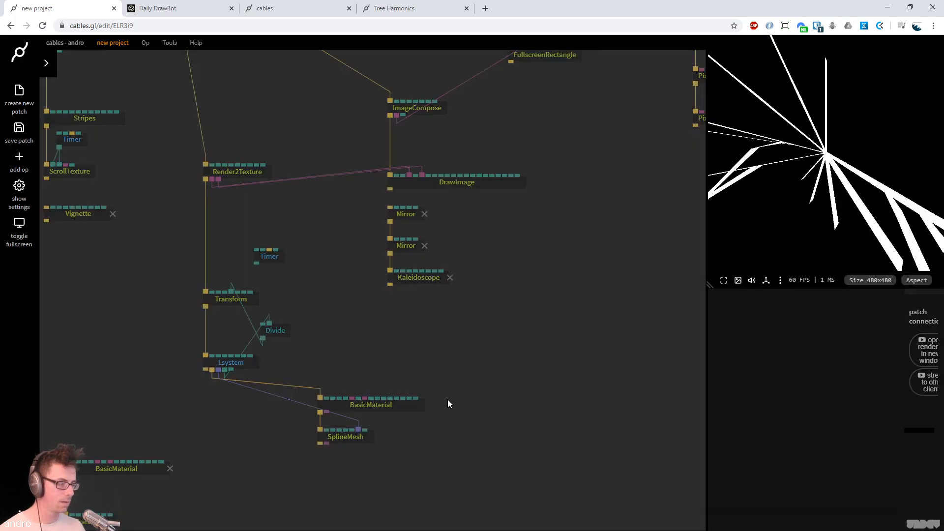
# Reduce the SplineMesh thickness to about 0.87
pyautogui.moveTo(447, 399); pyautogui.dragTo(496, 283)
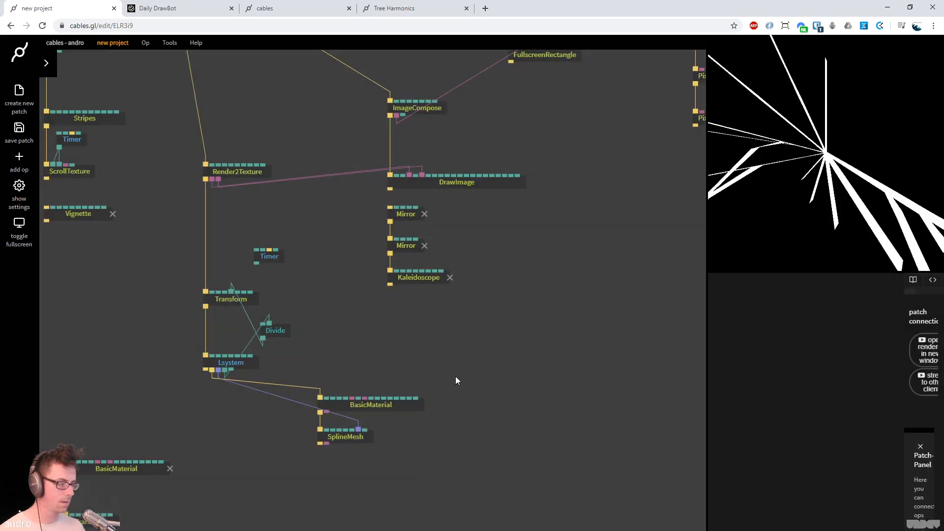
pyautogui.click(388, 322)
pyautogui.moveTo(822, 391); pyautogui.dragTo(782, 391)
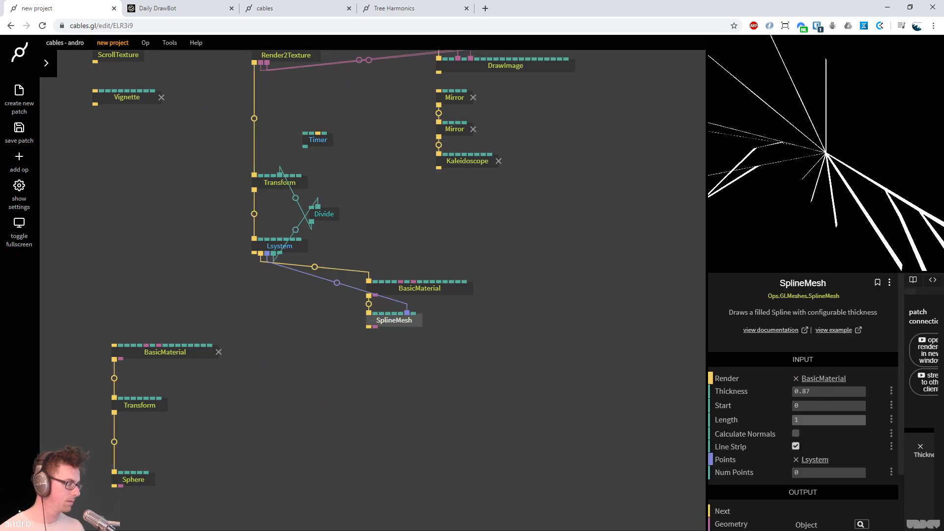
# Try several Default Angle values on Lsystem and set it to 23
pyautogui.moveTo(536, 284); pyautogui.dragTo(526, 302)
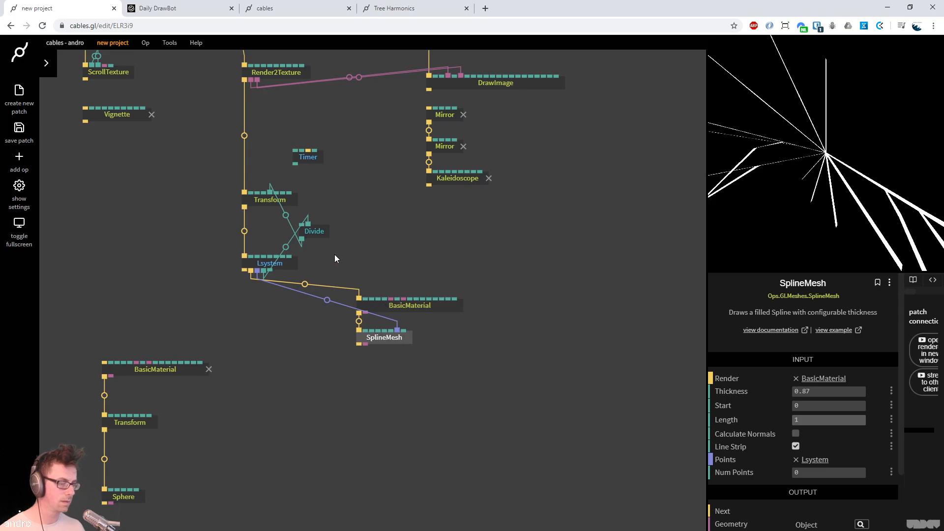
pyautogui.click(280, 263)
pyautogui.scroll(-3, 875, 491)
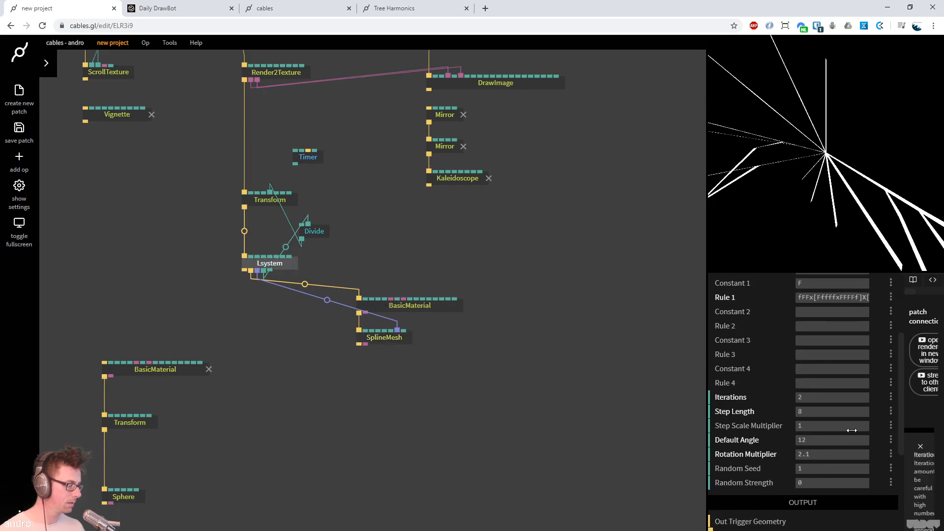
pyautogui.moveTo(848, 437)
pyautogui.mouseDown()
pyautogui.moveTo(822, 437)
pyautogui.moveTo(865, 437)
pyautogui.mouseUp()
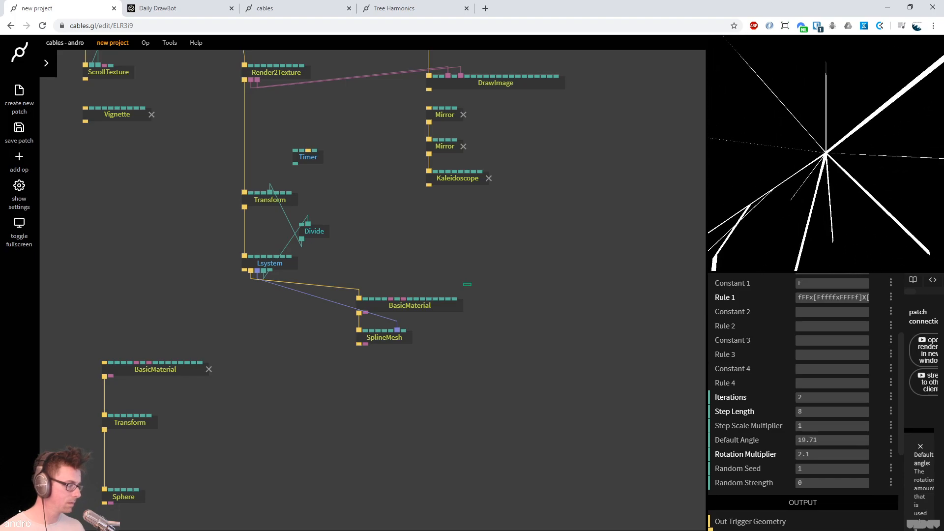
pyautogui.click(847, 439)
pyautogui.write('25')
pyautogui.press('BackSpace')
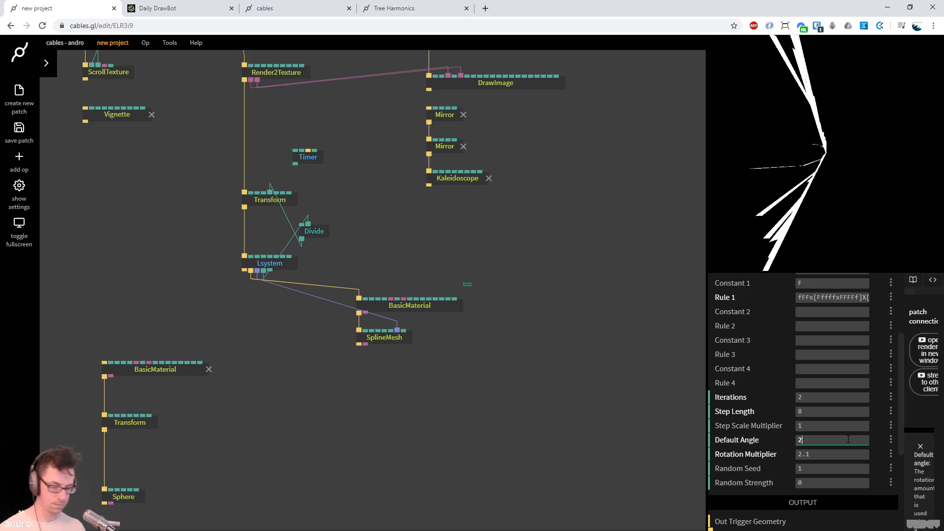
pyautogui.write('1')
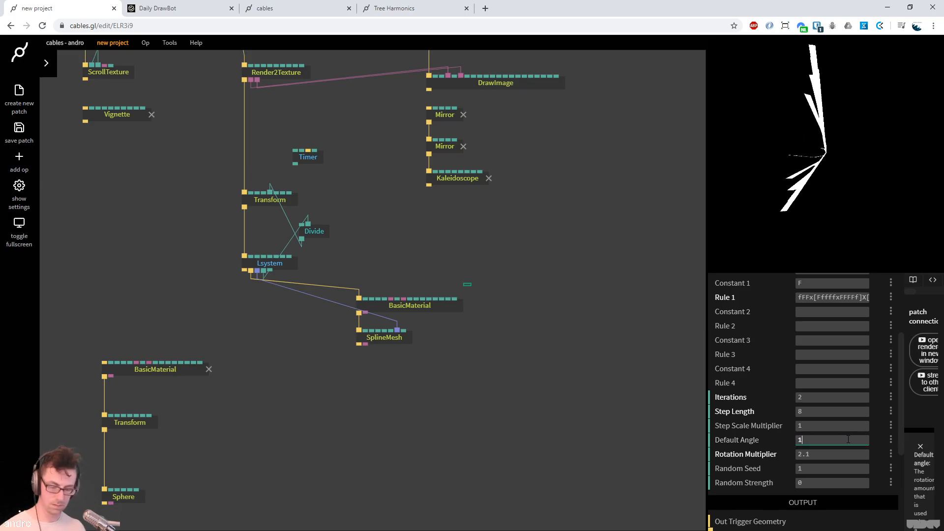
pyautogui.write('23')
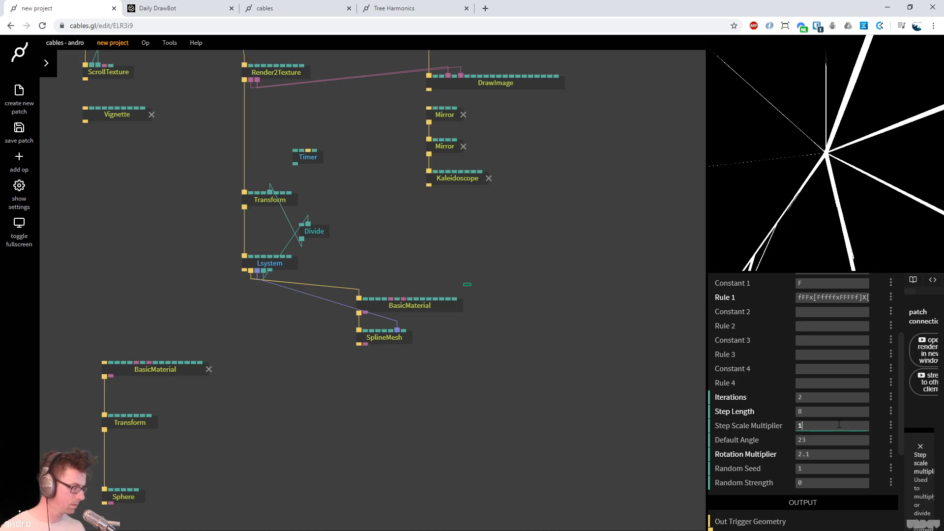
# Try a Step Length of 4 on Lsystem and return it to 8
pyautogui.click(828, 412)
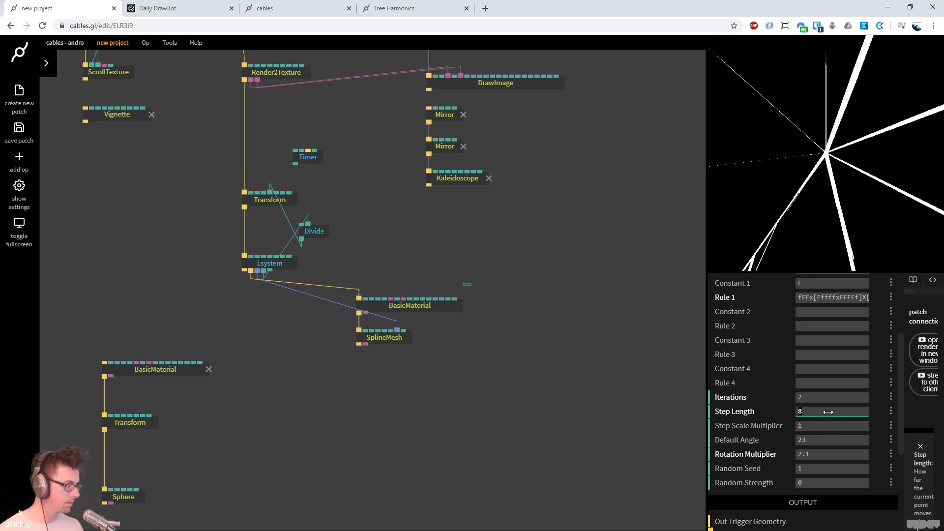
pyautogui.press('BackSpace')
pyautogui.write('1')
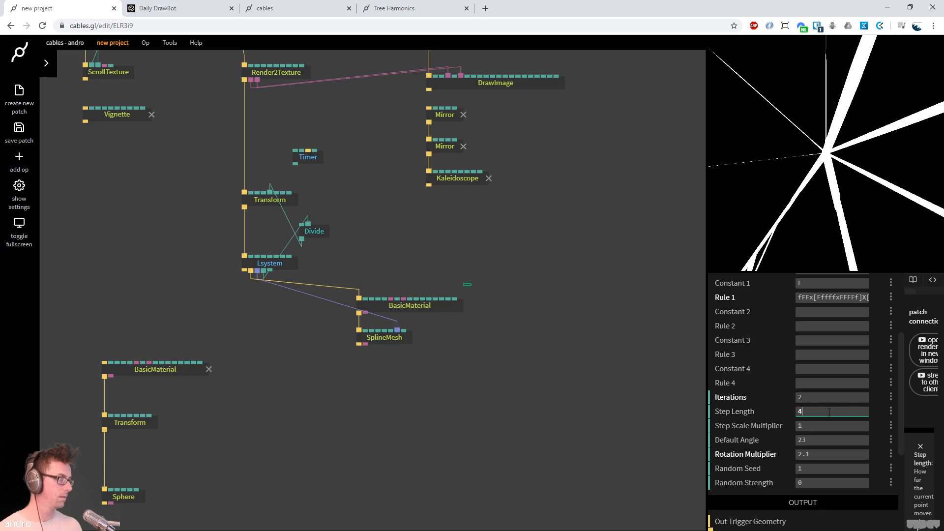
pyautogui.write('6')
pyautogui.press('BackSpace')
pyautogui.write('8')
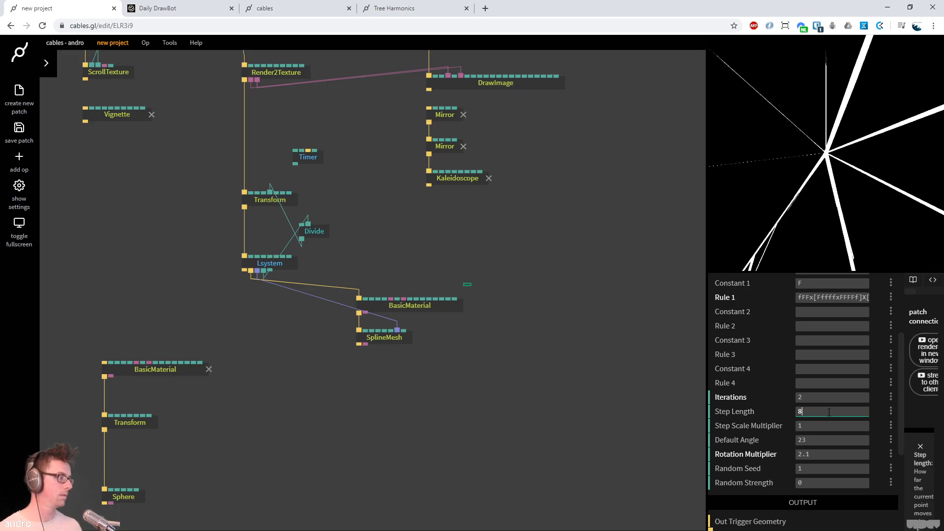
# Try lower iteration counts on Lsystem, starting at 1, and set Iterations to 4
pyautogui.click(821, 398)
pyautogui.press('BackSpace')
pyautogui.write('1')
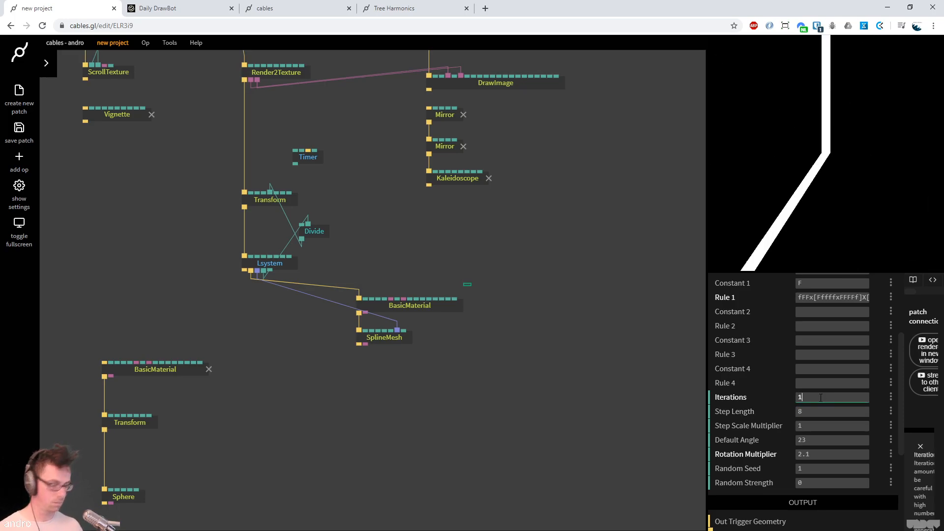
pyautogui.press('BackSpace')
pyautogui.write('2')
pyautogui.press('BackSpace')
pyautogui.write('3')
pyautogui.write('4')
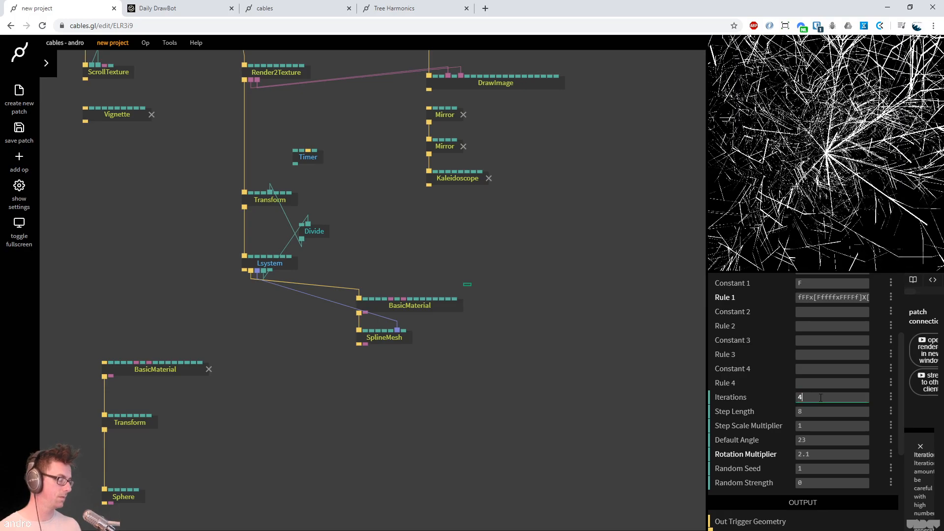
# Compare Iterations values of 3 and 4 on Lsystem and settle on 3
pyautogui.press('BackSpace')
pyautogui.write('3')
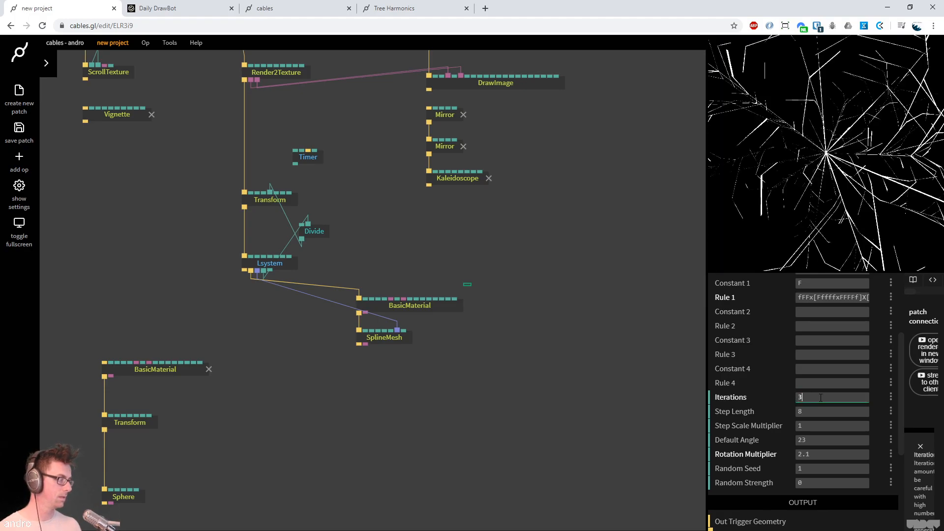
pyautogui.press('BackSpace')
pyautogui.write('4')
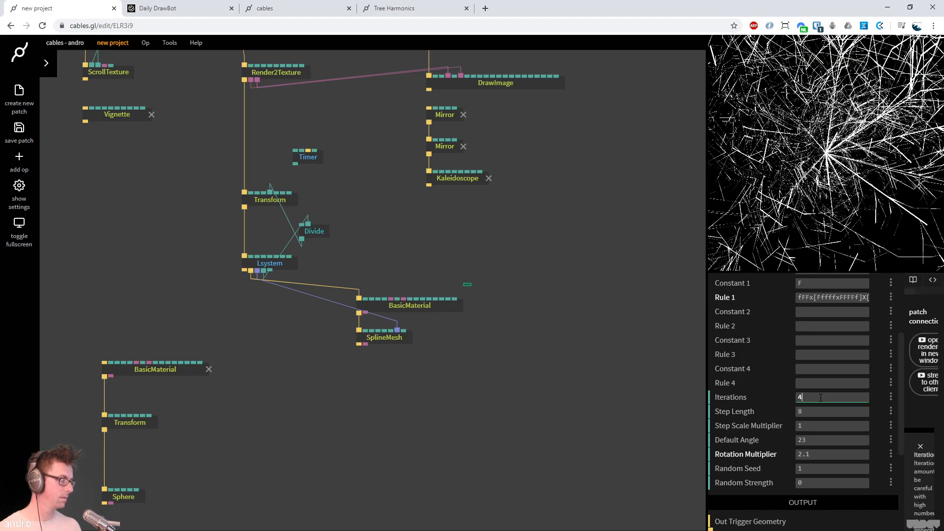
pyautogui.press('BackSpace')
pyautogui.write('3')
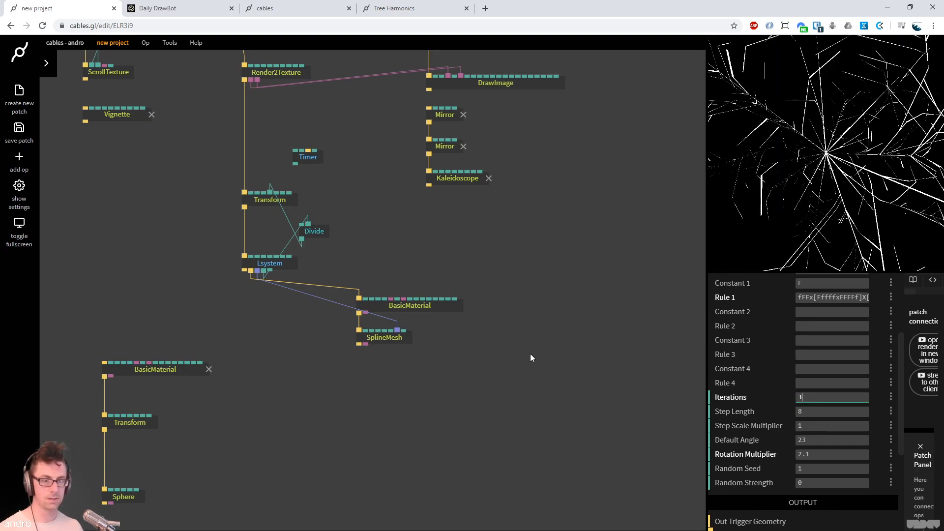
# Reconnect the DrawImage output to the first Mirror so the mirror and kaleidoscope chain is active again
pyautogui.moveTo(535, 360); pyautogui.dragTo(537, 364)
pyautogui.moveTo(500, 276); pyautogui.dragTo(521, 305)
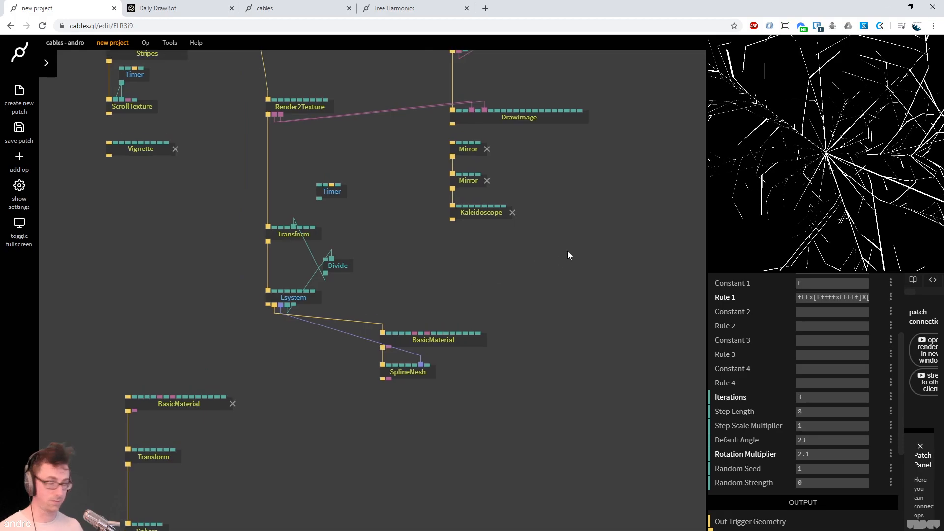
pyautogui.moveTo(565, 260); pyautogui.dragTo(558, 275)
pyautogui.moveTo(444, 139); pyautogui.dragTo(445, 158)
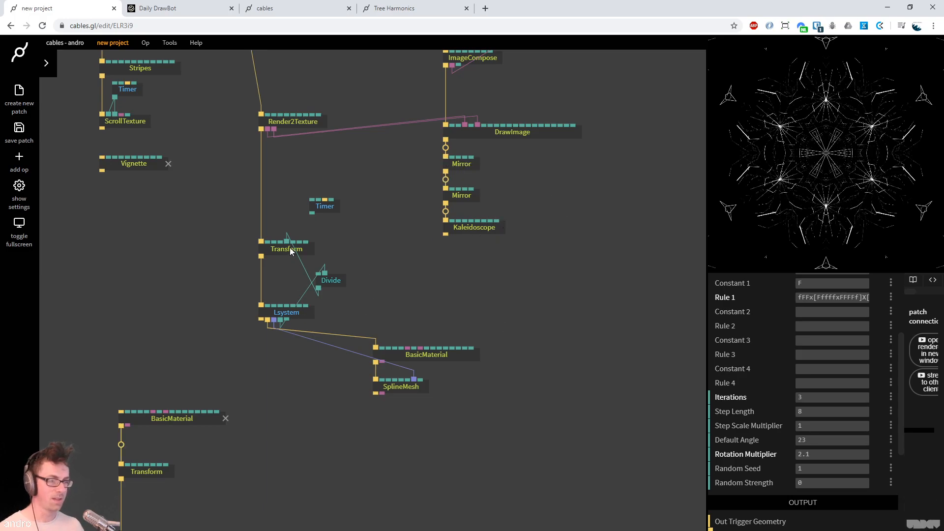
# Set the PosZ of the Transform above Lsystem to 1.28, then try RotY and RotZ rotations, returning RotZ to 0
pyautogui.click(307, 249)
pyautogui.moveTo(802, 309); pyautogui.dragTo(825, 309)
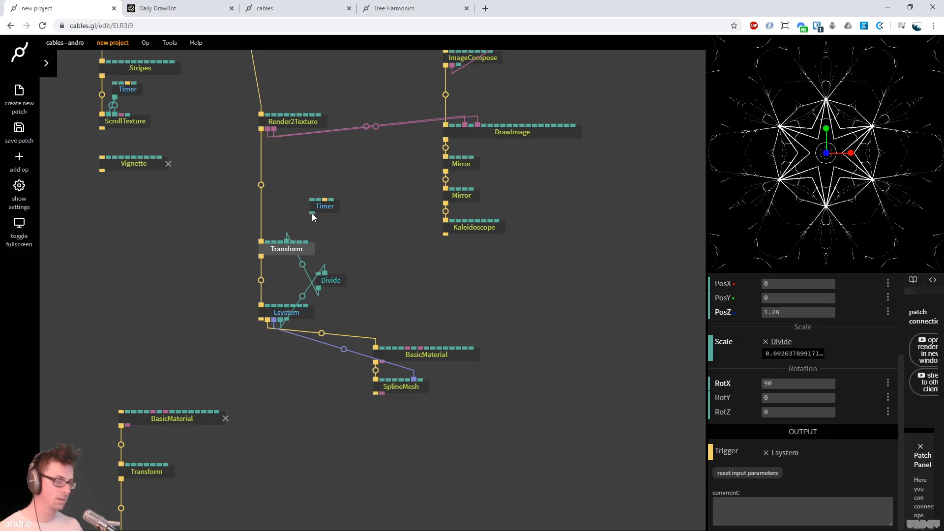
pyautogui.moveTo(791, 397); pyautogui.dragTo(824, 412)
pyautogui.click(793, 397)
pyautogui.write('0.65')
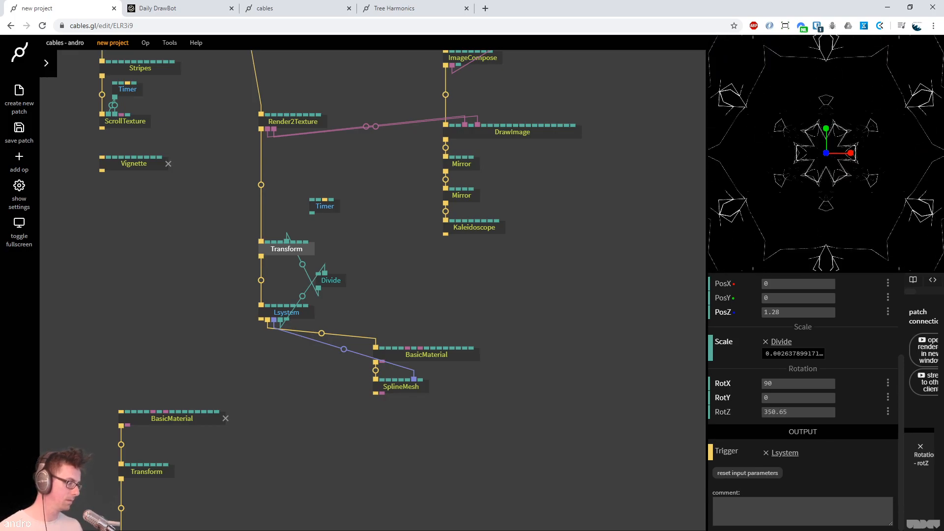
pyautogui.moveTo(796, 411); pyautogui.dragTo(801, 397)
pyautogui.click(796, 411)
pyautogui.write('0')
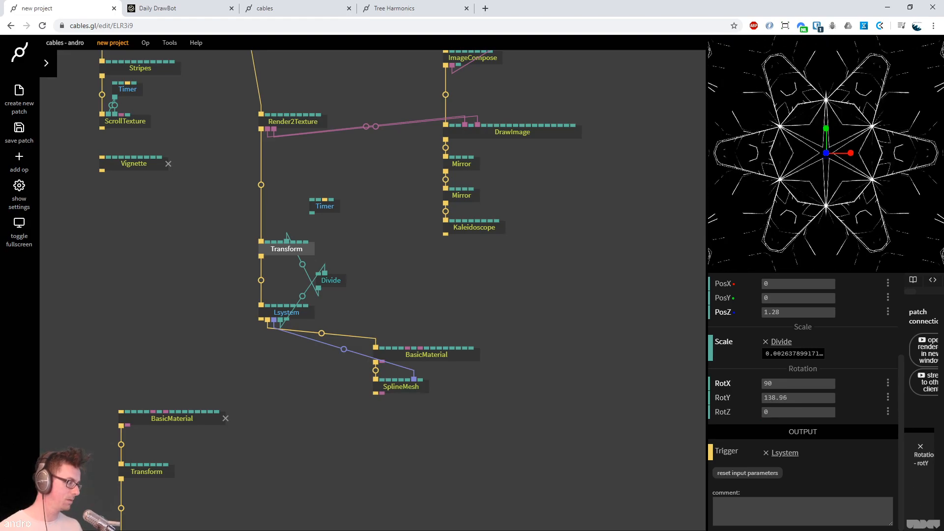
# Try driving the Transform's rotY with the Timer, compare with the Daily DrawBot snowflake, and disconnect the Timer
pyautogui.click(228, 206)
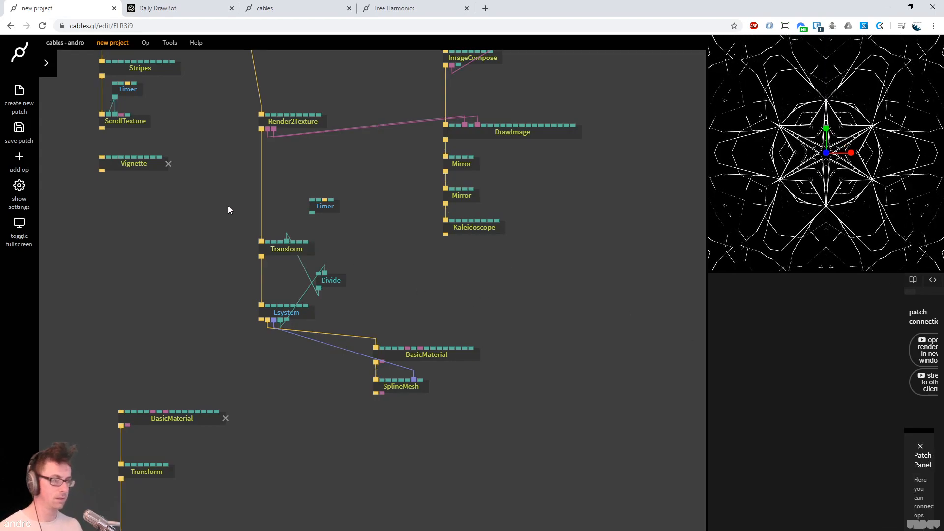
pyautogui.moveTo(311, 213); pyautogui.dragTo(319, 263)
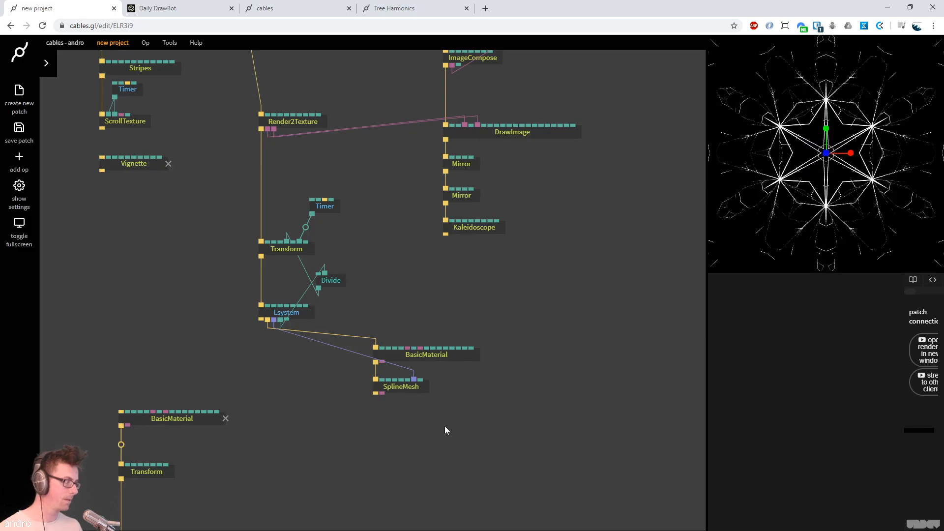
pyautogui.click(154, 9)
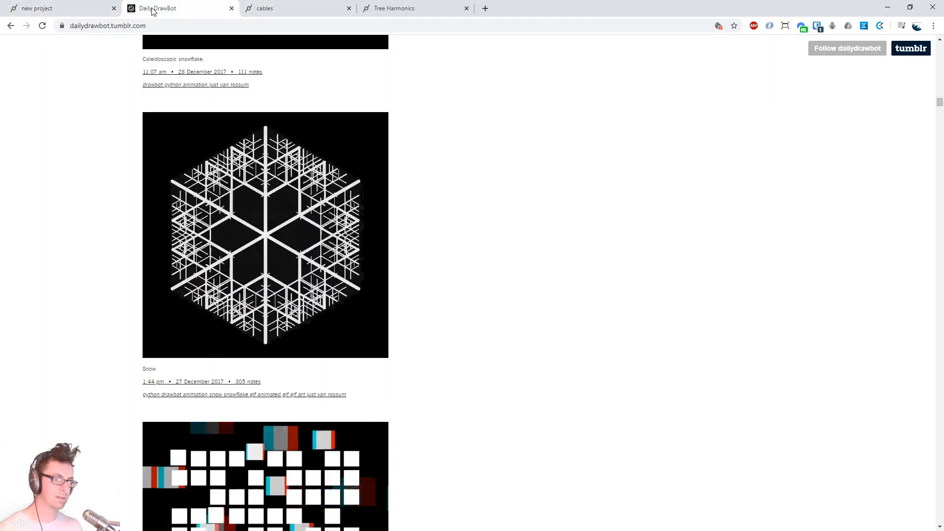
pyautogui.click(59, 8)
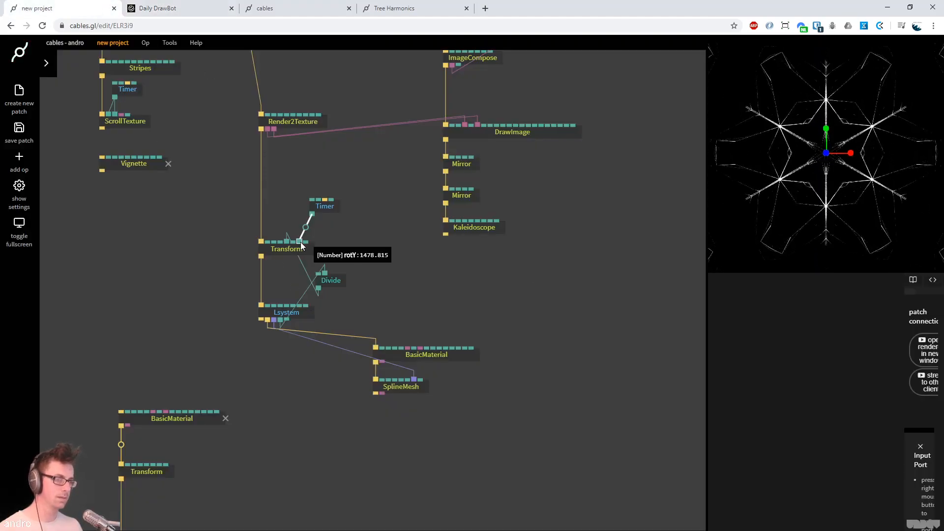
pyautogui.moveTo(300, 243); pyautogui.dragTo(323, 248)
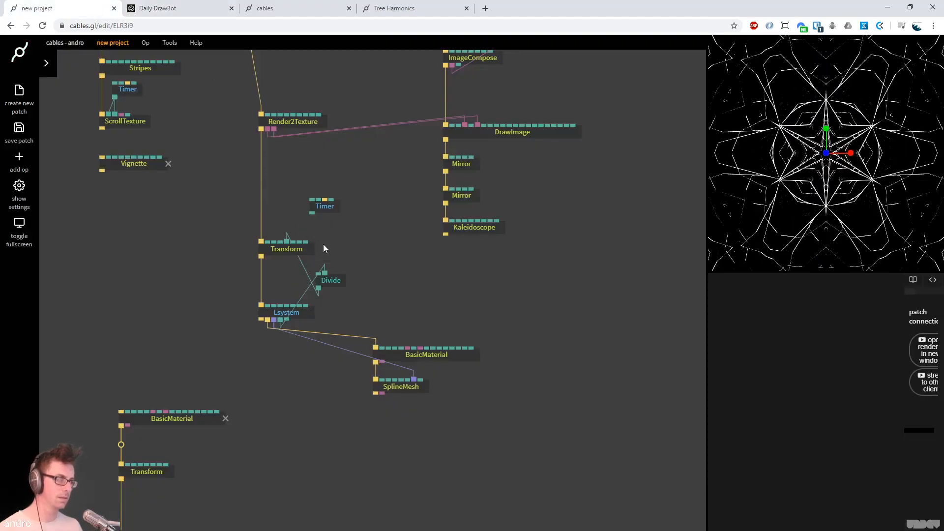
# Set the Transform's RotY to 187.5 and its PosY to -0.05
pyautogui.click(272, 250)
pyautogui.moveTo(819, 407)
pyautogui.mouseDown()
pyautogui.moveTo(826, 421)
pyautogui.moveTo(812, 421)
pyautogui.mouseUp()
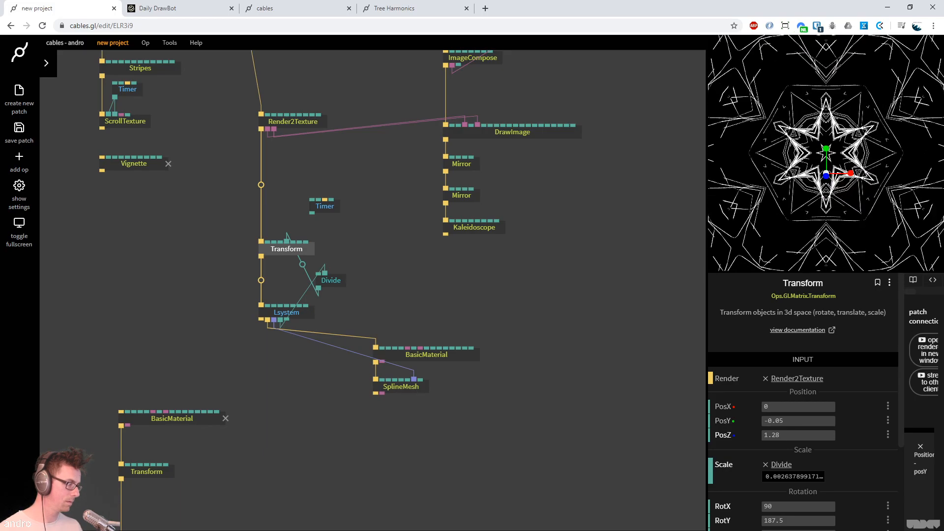
# Insert a ScrollTexture op between the second Mirror and Kaleidoscope, with AmountX 1.86 and AmountY 0.12
pyautogui.moveTo(510, 198); pyautogui.dragTo(435, 234)
pyautogui.moveTo(408, 264); pyautogui.dragTo(406, 307)
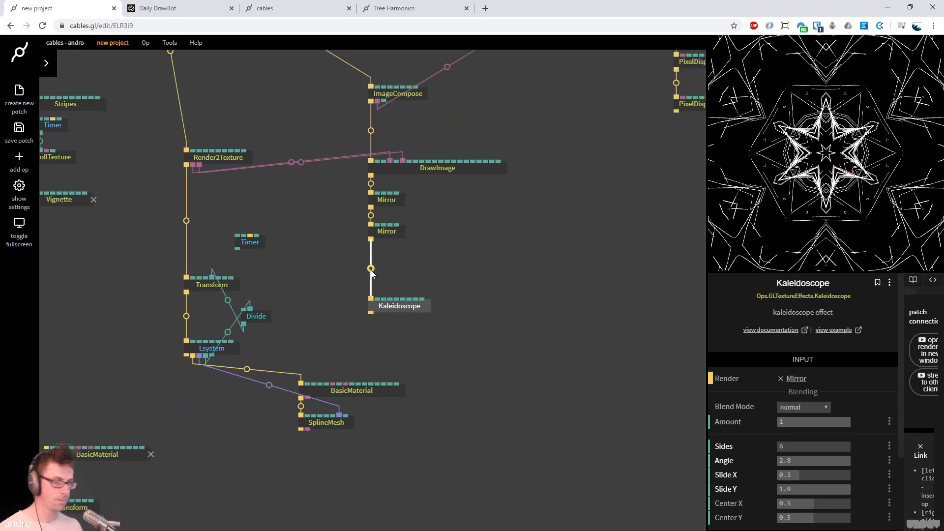
pyautogui.click(371, 269)
pyautogui.write('scrolltex')
pyautogui.press('Return')
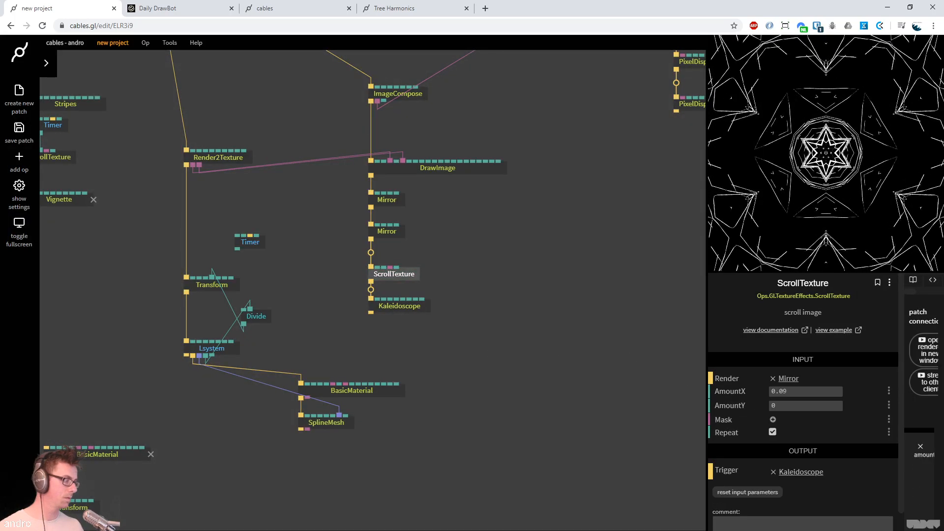
pyautogui.moveTo(805, 391)
pyautogui.mouseDown()
pyautogui.moveTo(829, 391)
pyautogui.moveTo(796, 401)
pyautogui.moveTo(839, 401)
pyautogui.moveTo(804, 401)
pyautogui.mouseUp()
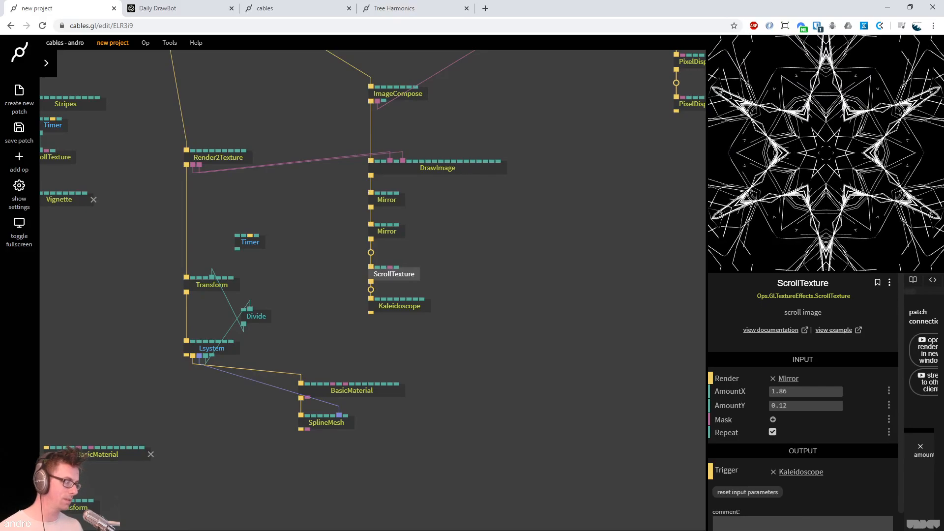
# Check the reference snowflake on the Daily DrawBot page and disconnect ScrollTexture from the second Mirror
pyautogui.click(172, 8)
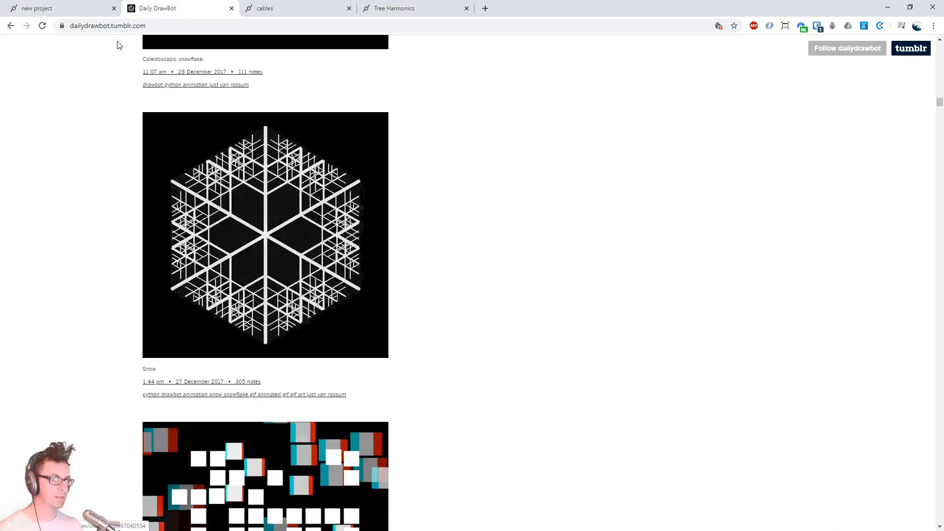
pyautogui.click(62, 8)
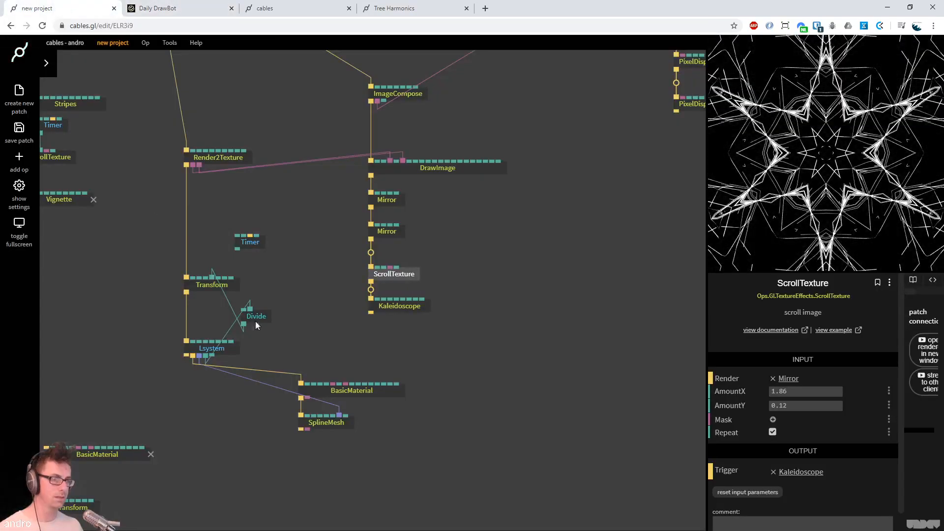
pyautogui.click(302, 337)
pyautogui.click(395, 273)
pyautogui.click(371, 253)
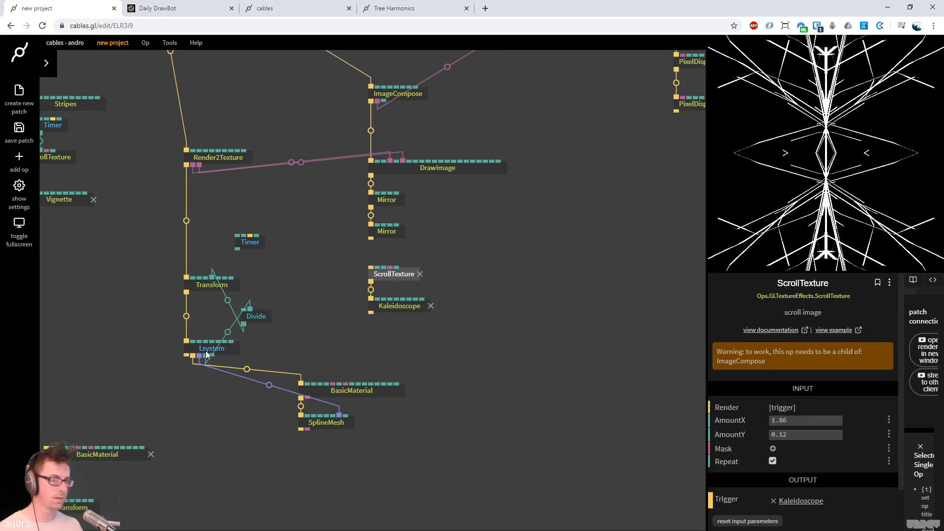
# Set the Default Angle of Lsystem to 45 and disconnect the first Mirror from DrawImage
pyautogui.click(206, 351)
pyautogui.scroll(-5, 768, 400)
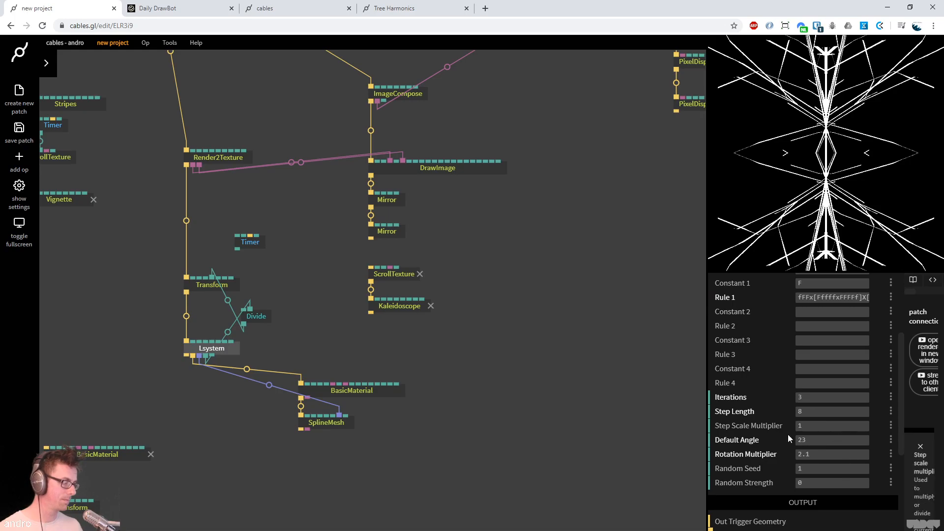
pyautogui.click(809, 440)
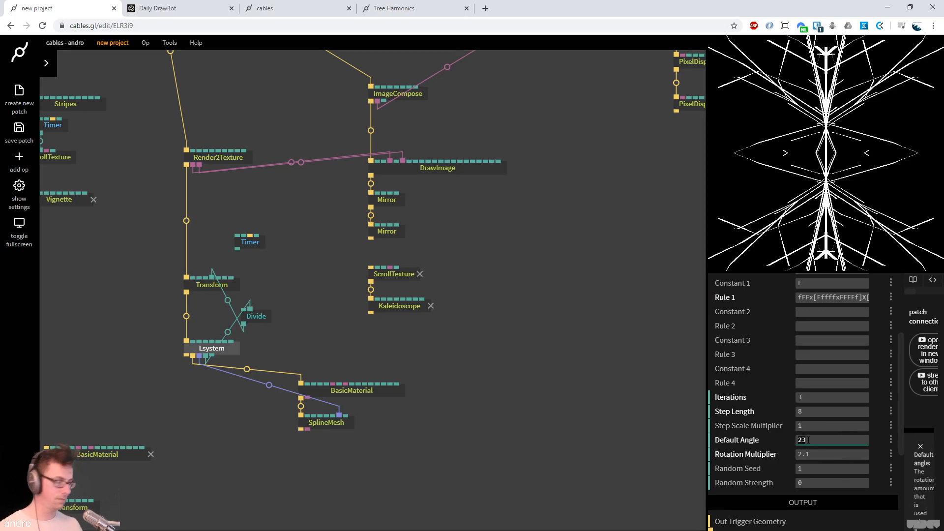
pyautogui.write('45')
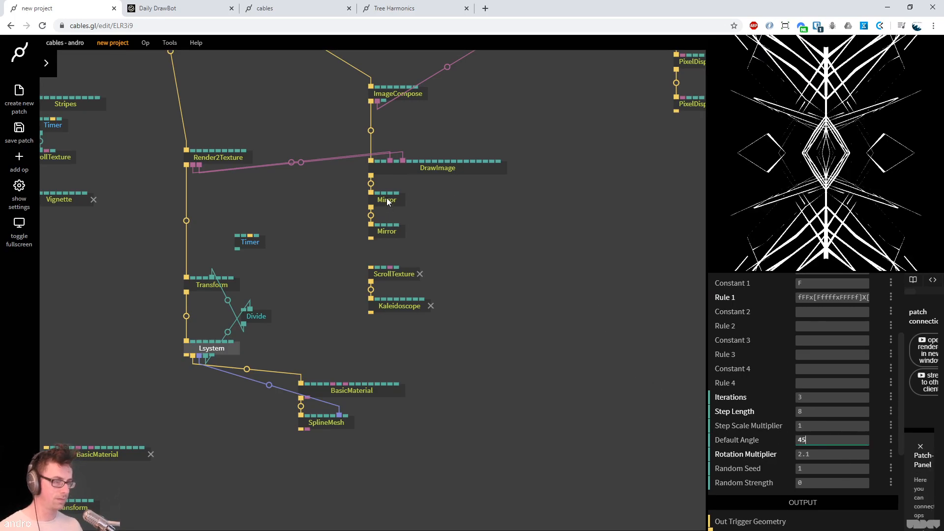
pyautogui.rightClick(370, 184)
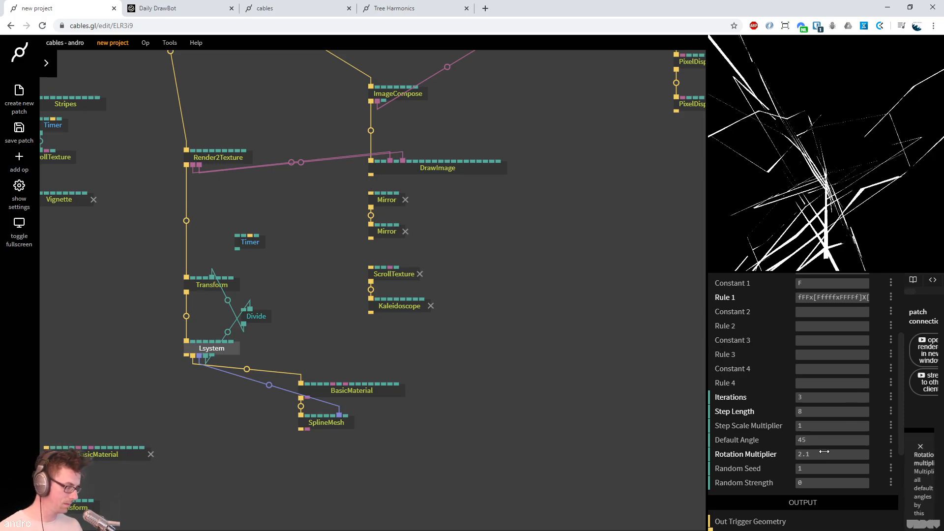
# Try Rotation Multiplier values from 0 to 4 on Lsystem and set it to 2
pyautogui.write('0')
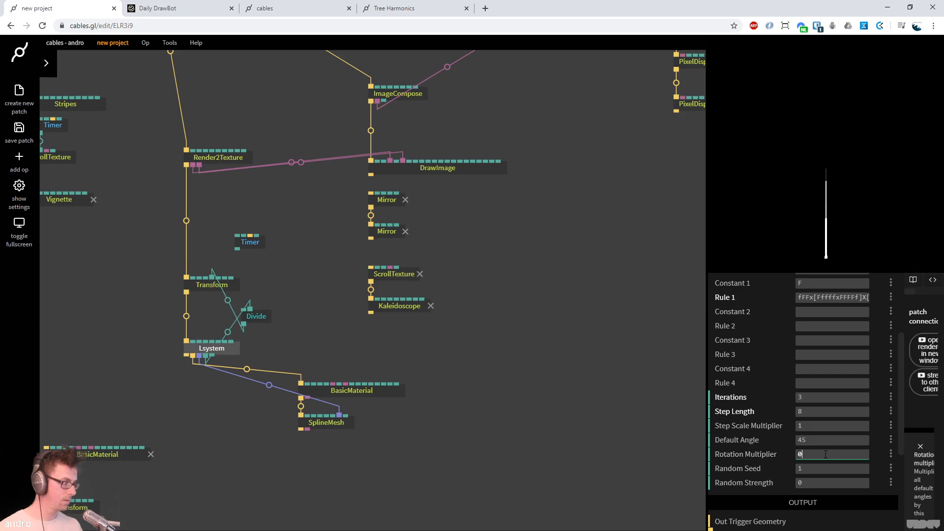
pyautogui.press('BackSpace')
pyautogui.write('1')
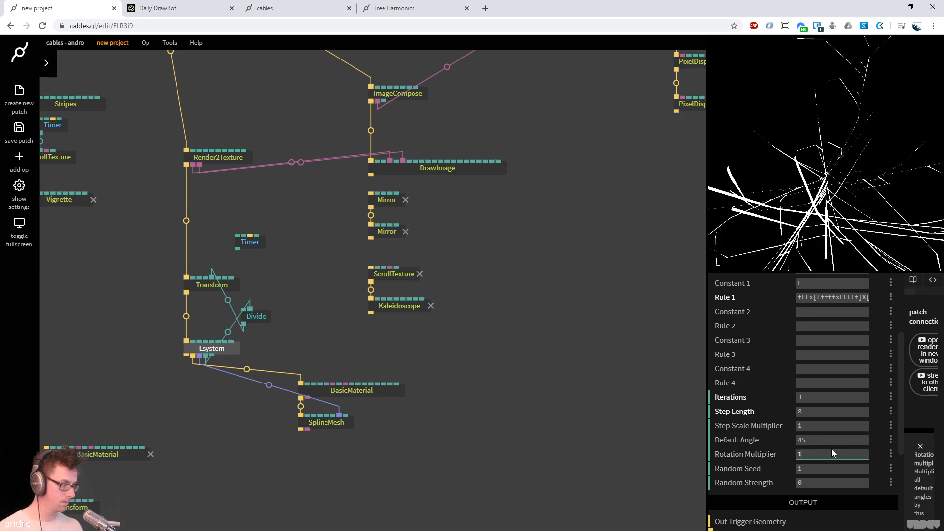
pyautogui.press('BackSpace')
pyautogui.write('2')
pyautogui.press('BackSpace')
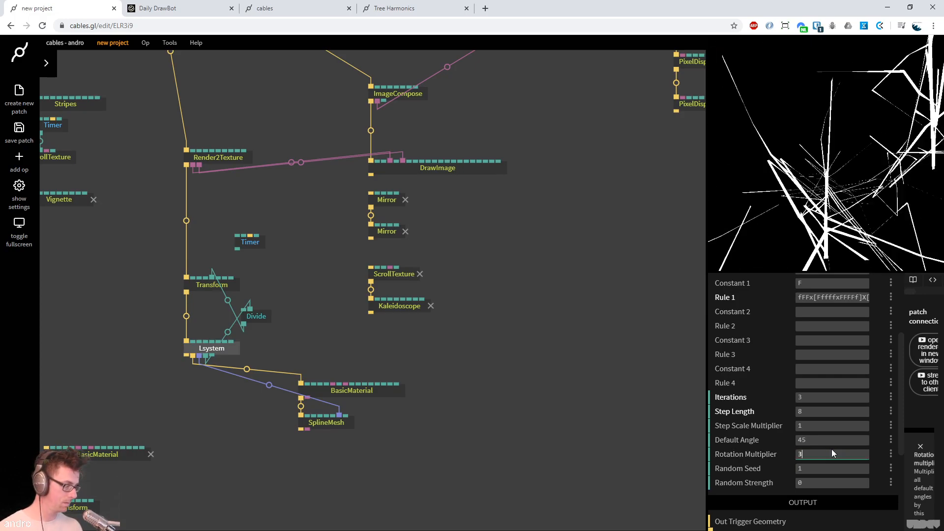
pyautogui.write('4')
pyautogui.press('BackSpace')
pyautogui.write('2')
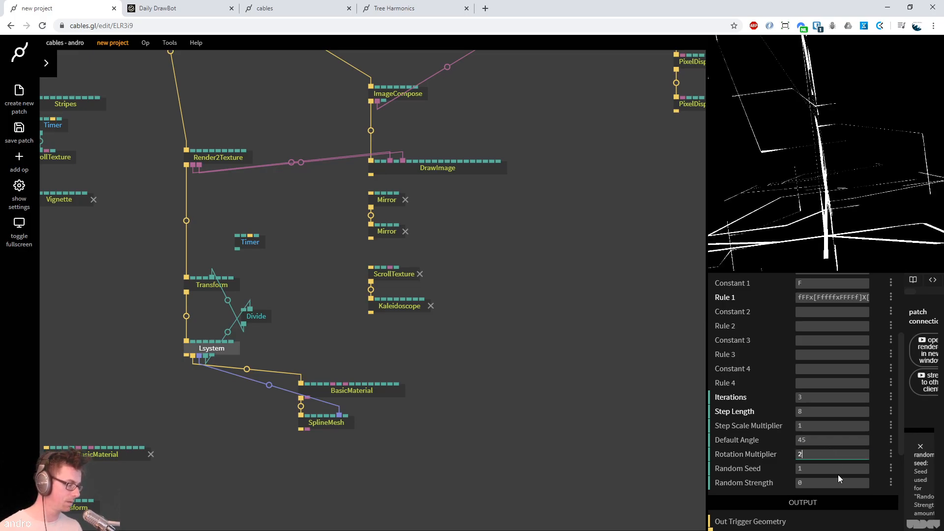
# Set Random Seed to 0 and Step Length to 4 on Lsystem, leaving Step Scale Multiplier at 1 after a trial
pyautogui.click(840, 412)
pyautogui.write('4')
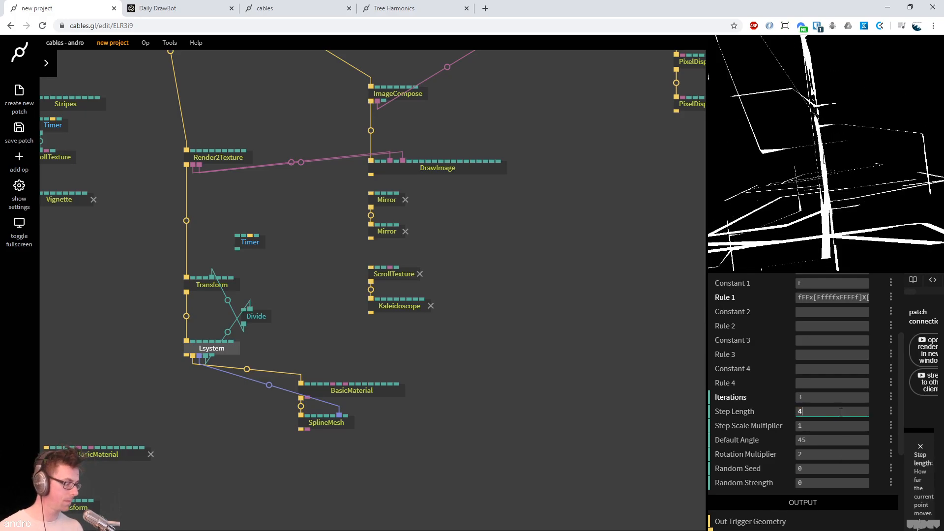
pyautogui.press('BackSpace')
pyautogui.write('2')
pyautogui.press('BackSpace')
pyautogui.write('4')
pyautogui.moveTo(852, 424); pyautogui.dragTo(940, 424)
pyautogui.write('1')
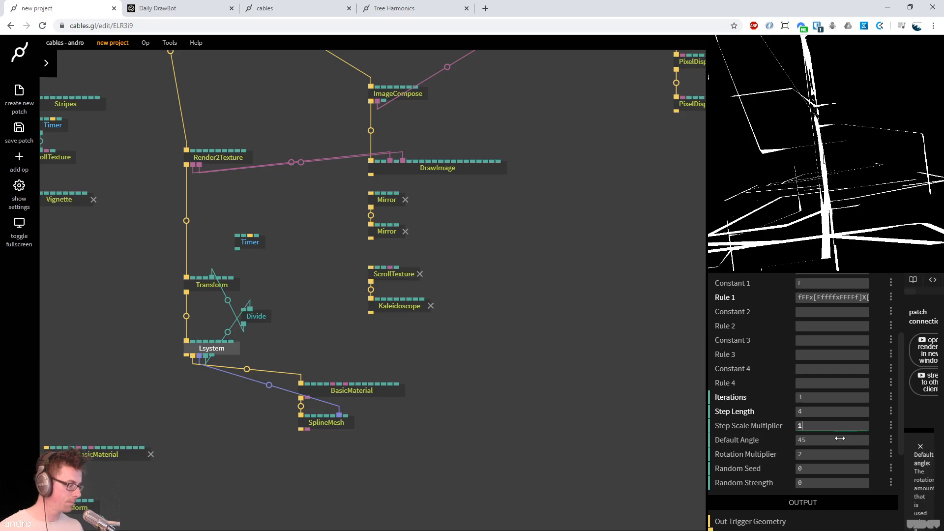
# Try Default Angle values of 90 and 22.5 on Lsystem and return it to 45
pyautogui.click(836, 441)
pyautogui.write('90')
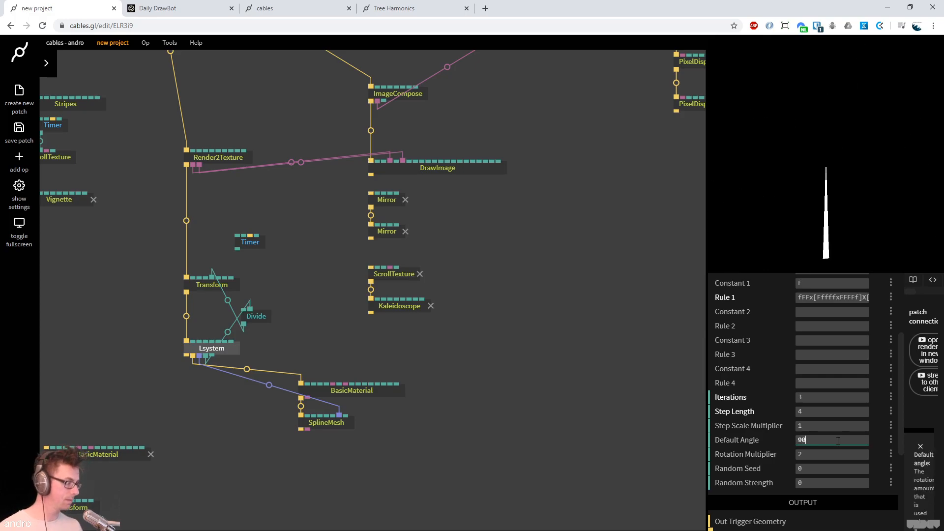
pyautogui.doubleClick(838, 440)
pyautogui.write('22.5')
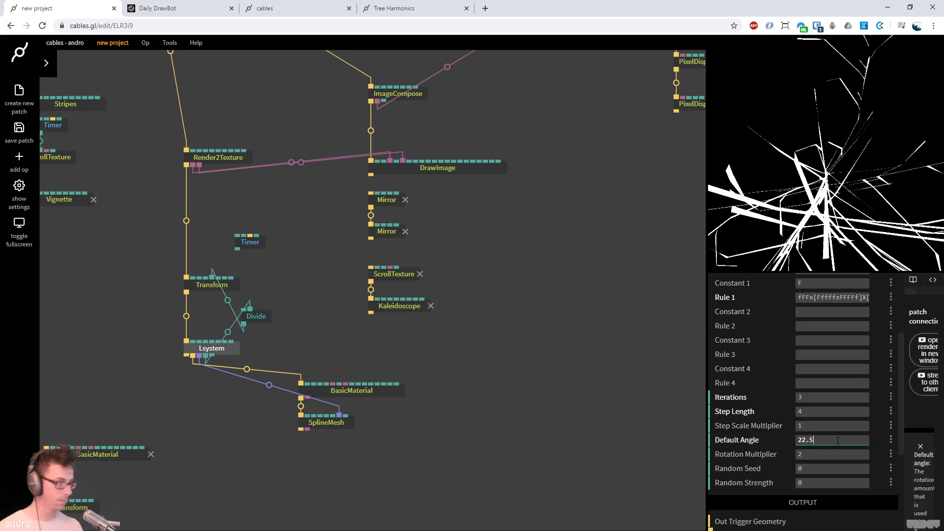
pyautogui.press('BackSpace')
pyautogui.press('BackSpace')
pyautogui.press('BackSpace')
pyautogui.press('BackSpace')
pyautogui.write('45')
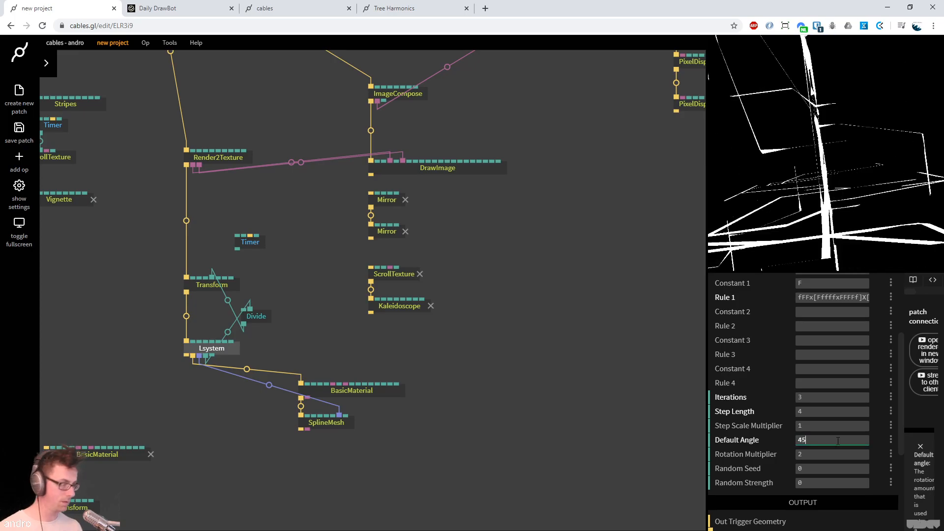
# Reset the RotY of the Transform above Lsystem to 0
pyautogui.click(205, 285)
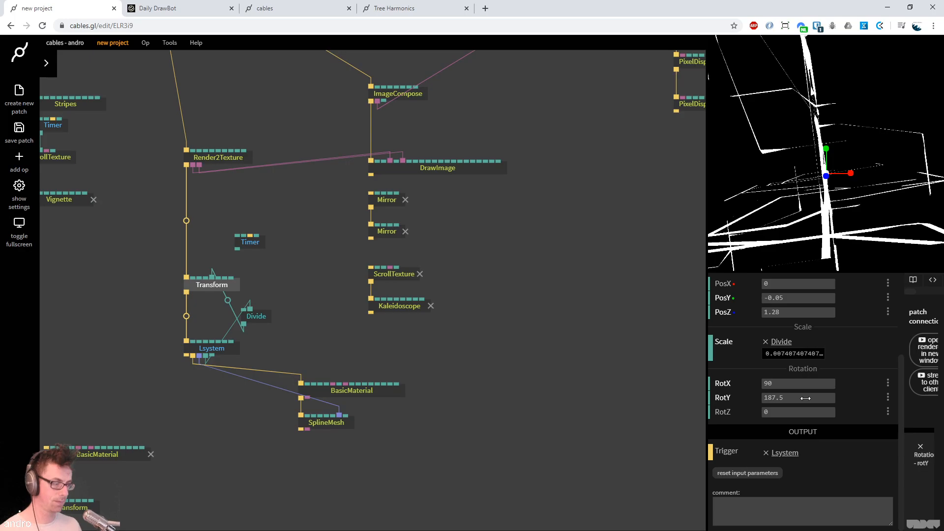
pyautogui.hotkey('ctrl', 'a')
pyautogui.write('0')
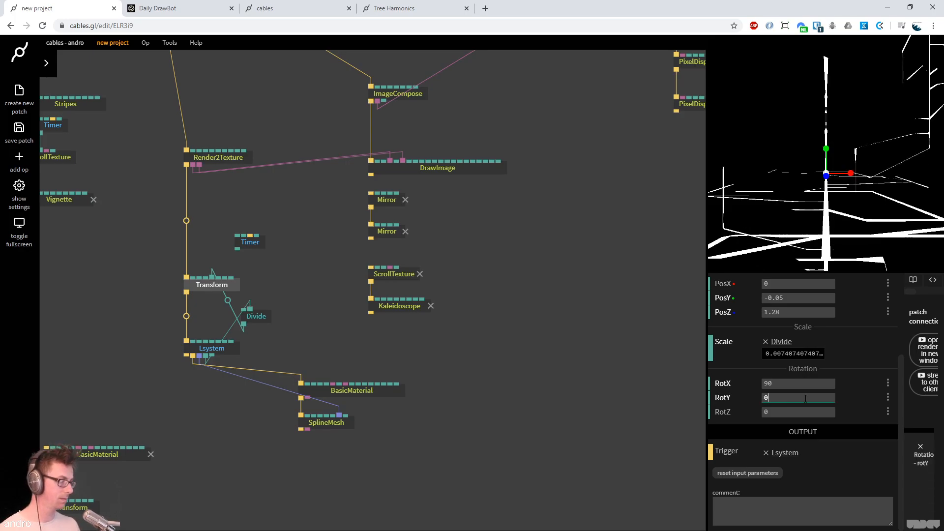
# Set PosZ to 0.23 on the Transform above Lsystem and thicken the lines of SplineMesh
pyautogui.click(228, 285)
pyautogui.moveTo(787, 312)
pyautogui.mouseDown()
pyautogui.moveTo(748, 312)
pyautogui.moveTo(782, 313)
pyautogui.mouseUp()
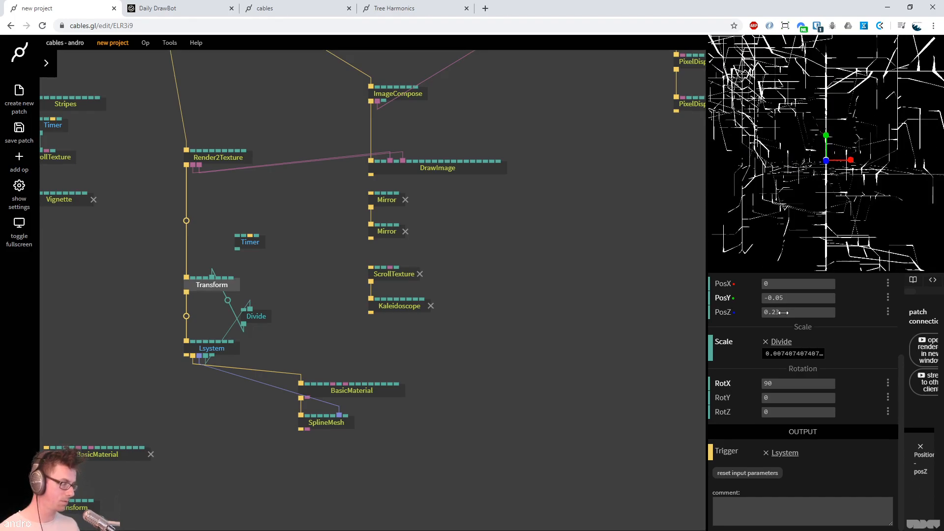
pyautogui.click(584, 355)
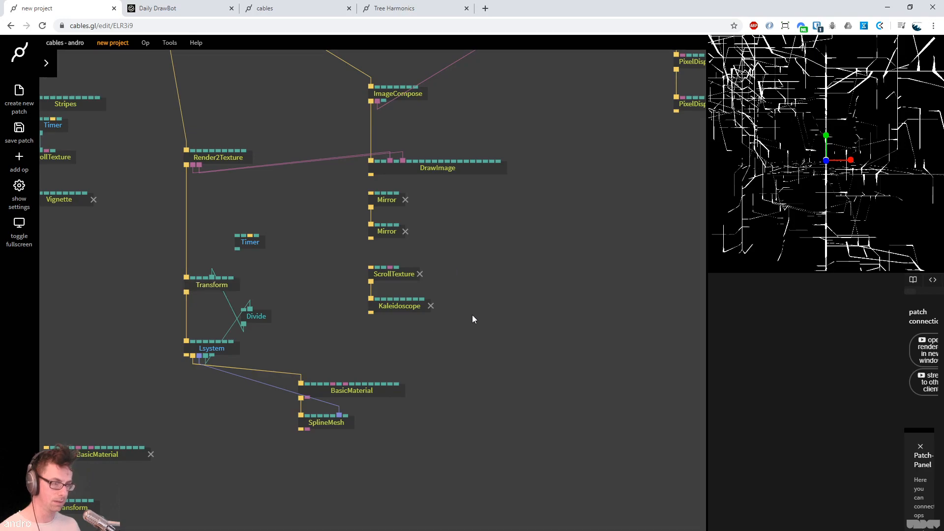
pyautogui.click(335, 423)
pyautogui.moveTo(814, 390)
pyautogui.mouseDown()
pyautogui.moveTo(846, 390)
pyautogui.moveTo(826, 390)
pyautogui.mouseUp()
# Try Iterations values of 1, 2 and 4 on Lsystem and return it to 3
pyautogui.click(231, 348)
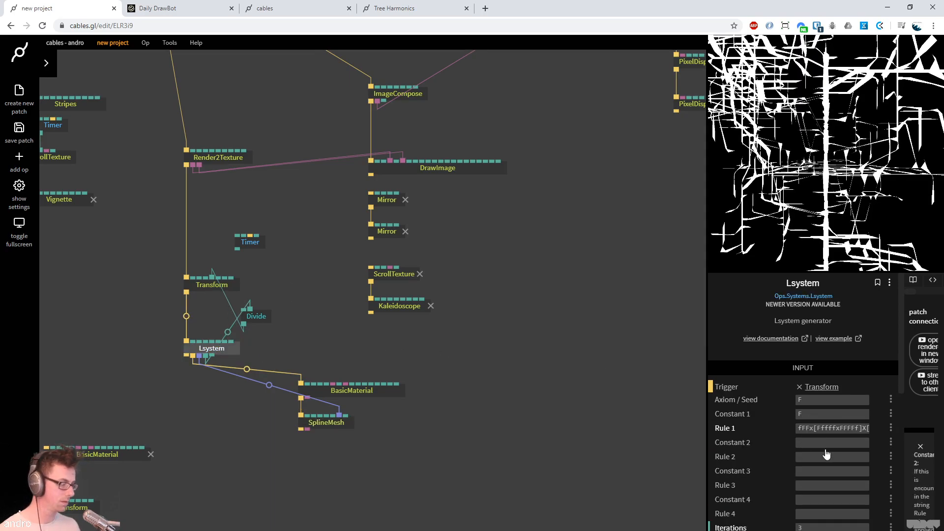
pyautogui.scroll(-3, 816, 433)
pyautogui.click(816, 397)
pyautogui.write('1')
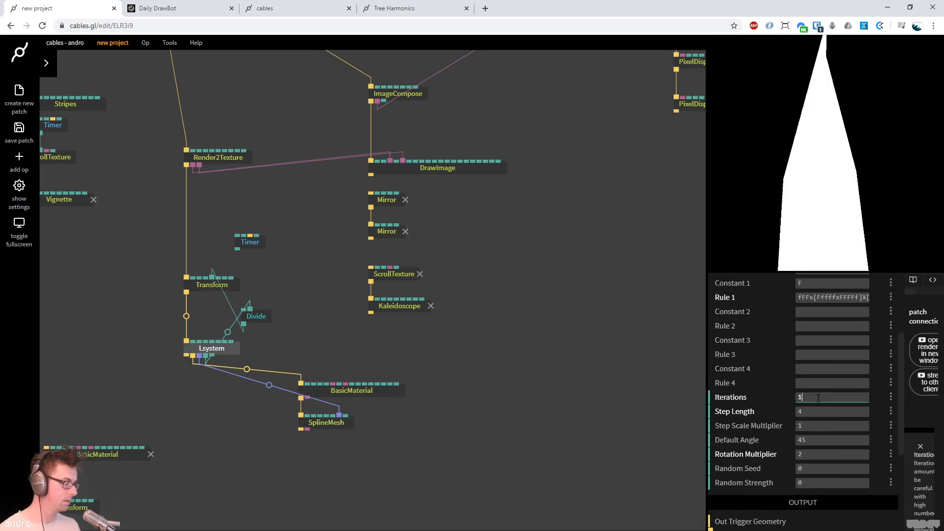
pyautogui.press('BackSpace')
pyautogui.write('2')
pyautogui.press('BackSpace')
pyautogui.write('3')
pyautogui.press('BackSpace')
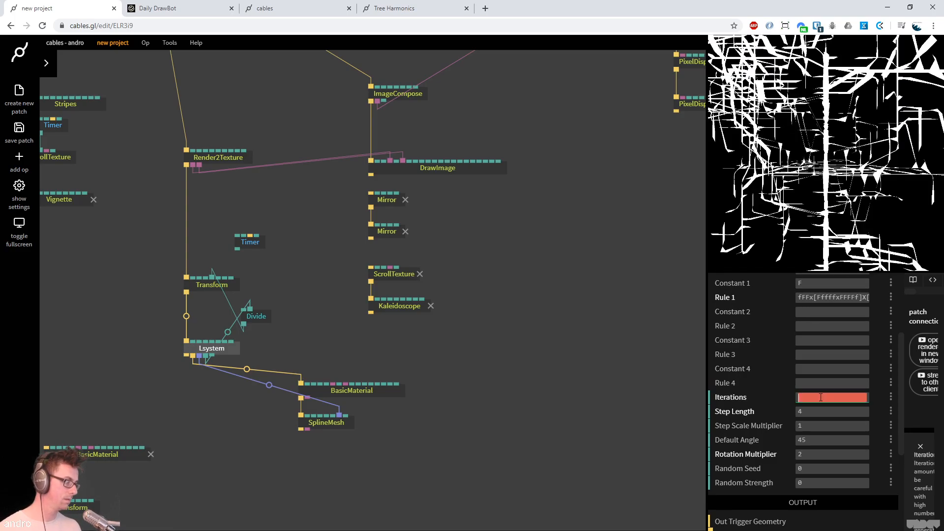
pyautogui.write('4')
pyautogui.press('BackSpace')
pyautogui.write('3')
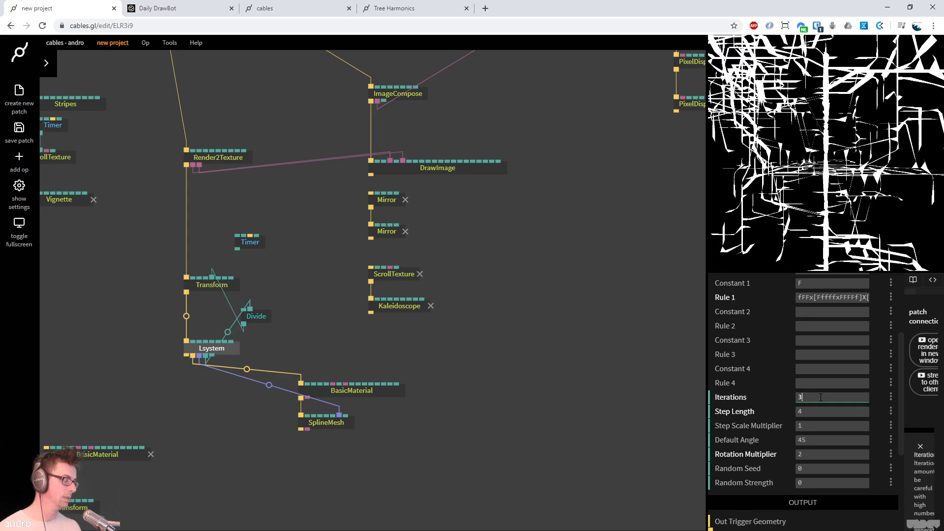
# Try Step Length values of 8, 2 and 7 on Lsystem and set it to 5
pyautogui.moveTo(827, 413); pyautogui.dragTo(828, 414)
pyautogui.write('8')
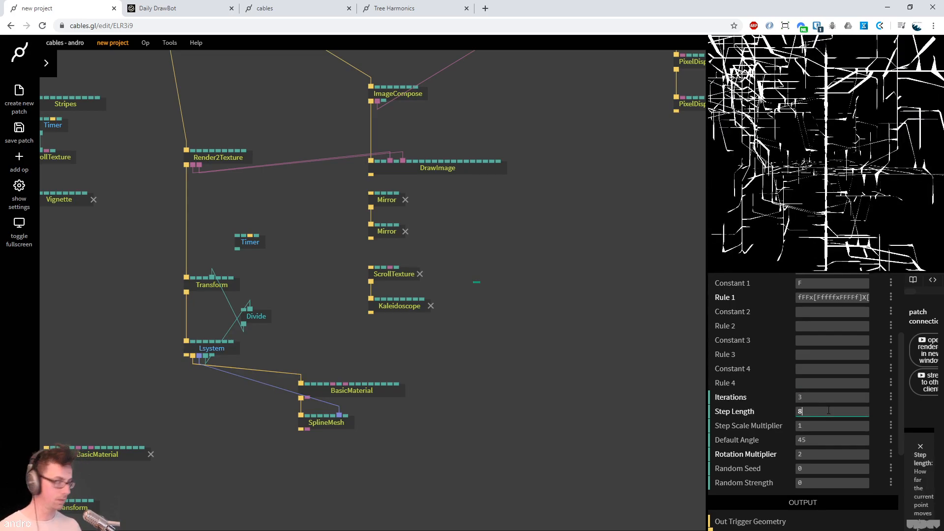
pyautogui.press('BackSpace')
pyautogui.write('3')
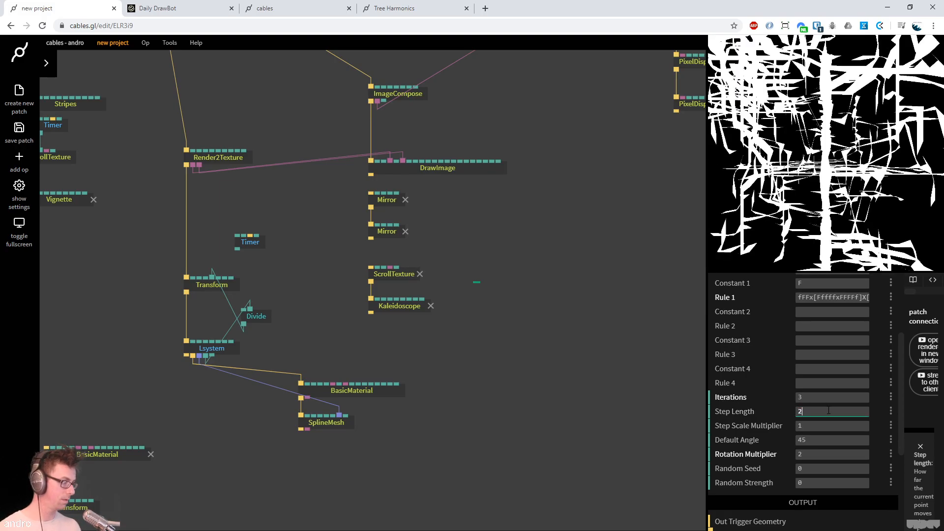
pyautogui.press('BackSpace')
pyautogui.write('7')
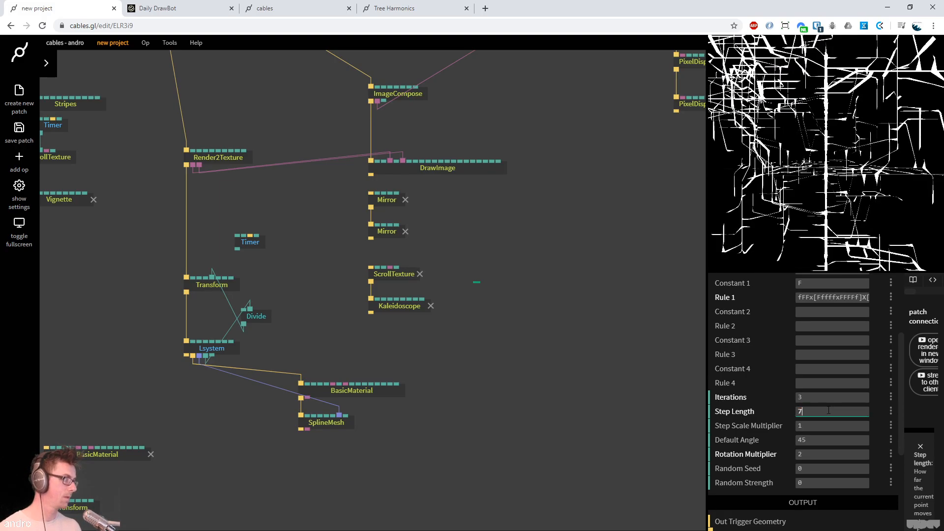
pyautogui.press('BackSpace')
pyautogui.write('5')
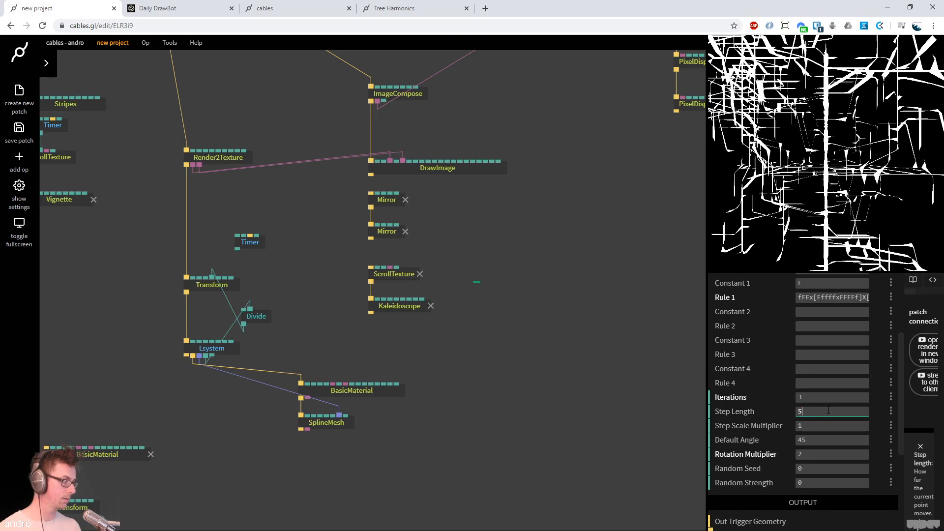
# Try Default Angle values of 90 and 22.5 on Lsystem again and restore it to 45
pyautogui.doubleClick(831, 440)
pyautogui.write('90')
pyautogui.press('BackSpace')
pyautogui.press('BackSpace')
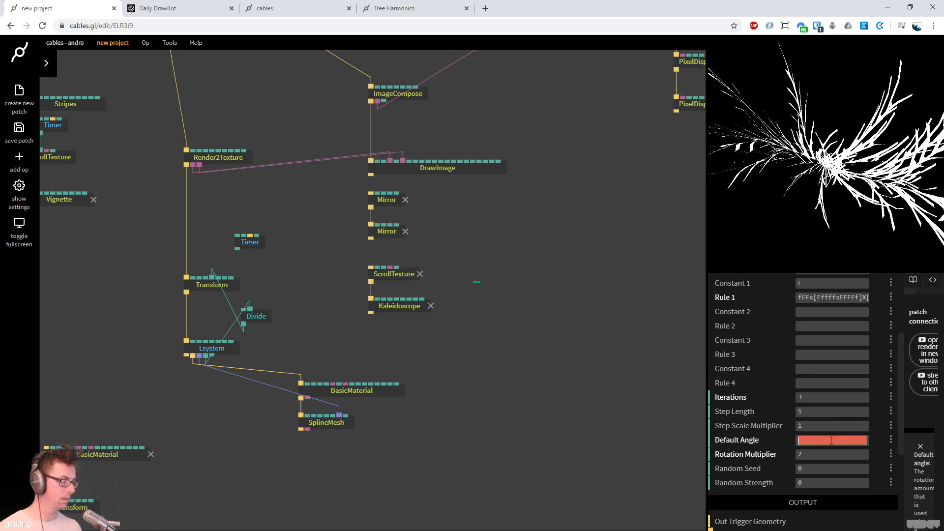
pyautogui.write('2')
pyautogui.press('BackSpace')
pyautogui.write('22.5')
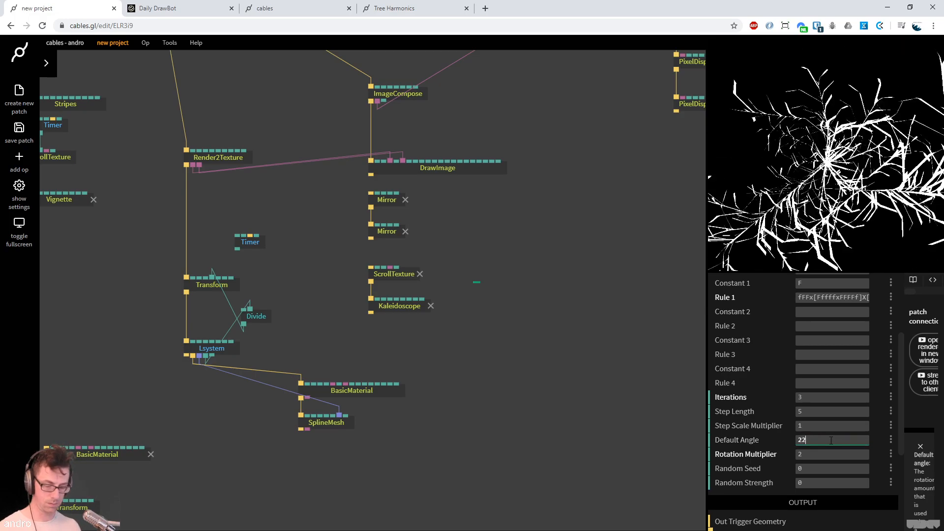
pyautogui.press('BackSpace')
pyautogui.press('BackSpace')
pyautogui.press('BackSpace')
pyautogui.press('BackSpace')
pyautogui.write('45')
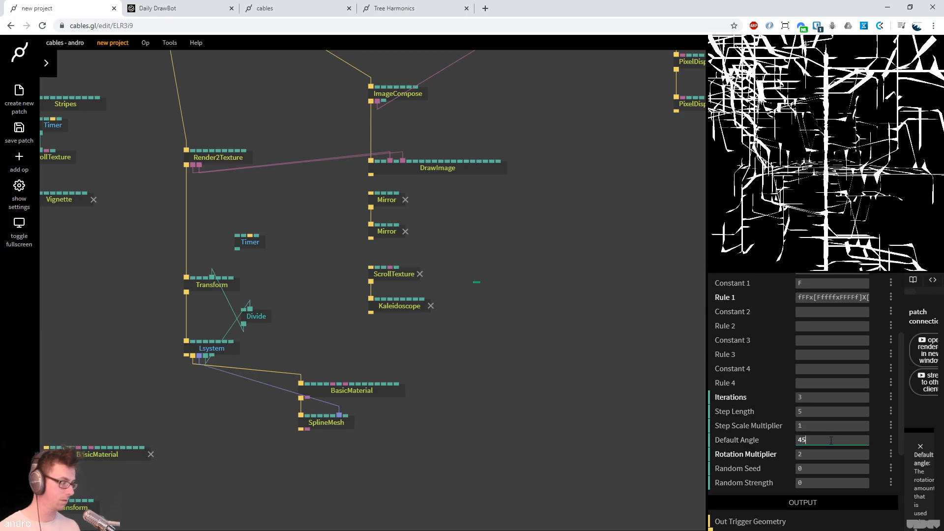
# Chain DrawImage through both Mirror ops into ScrollTexture, and set ScrollTexture's AmountX to 2.36 and AmountY to -0.51
pyautogui.moveTo(371, 174); pyautogui.dragTo(370, 194)
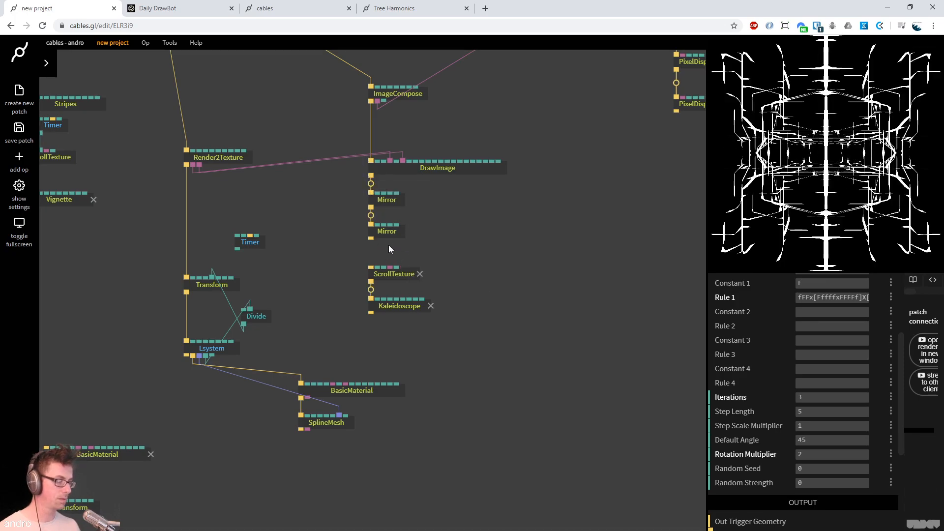
pyautogui.moveTo(371, 238); pyautogui.dragTo(372, 271)
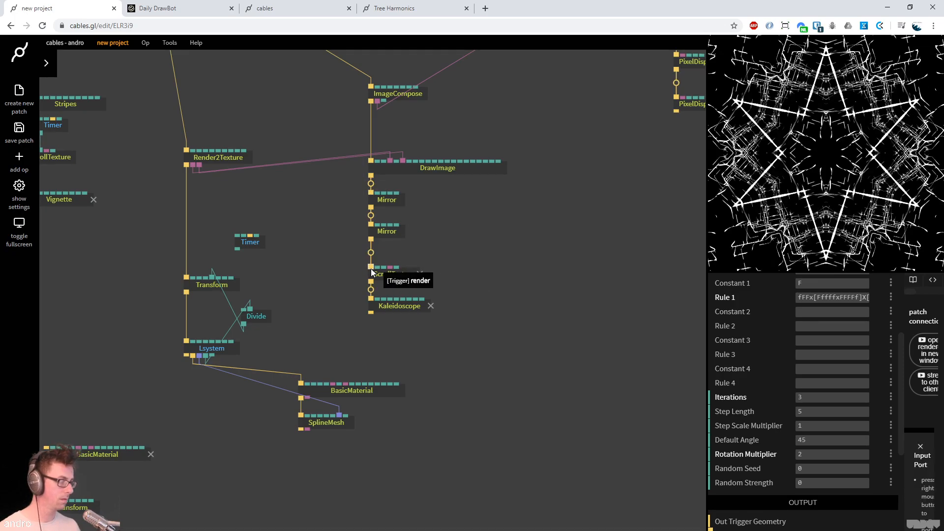
pyautogui.click(399, 276)
pyautogui.moveTo(793, 373); pyautogui.dragTo(763, 385)
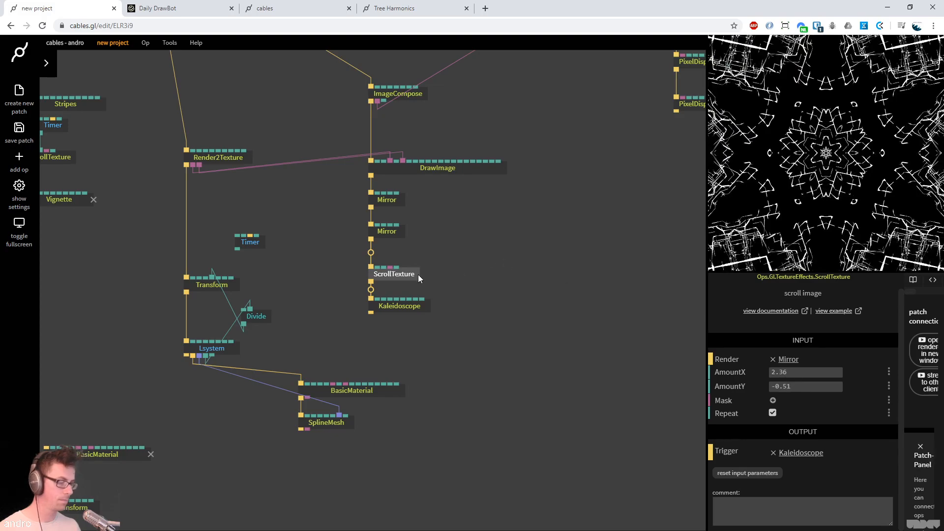
# Add a RandomAnim op triggered by DrawImage
pyautogui.moveTo(371, 176); pyautogui.dragTo(499, 226)
pyautogui.write('randomani')
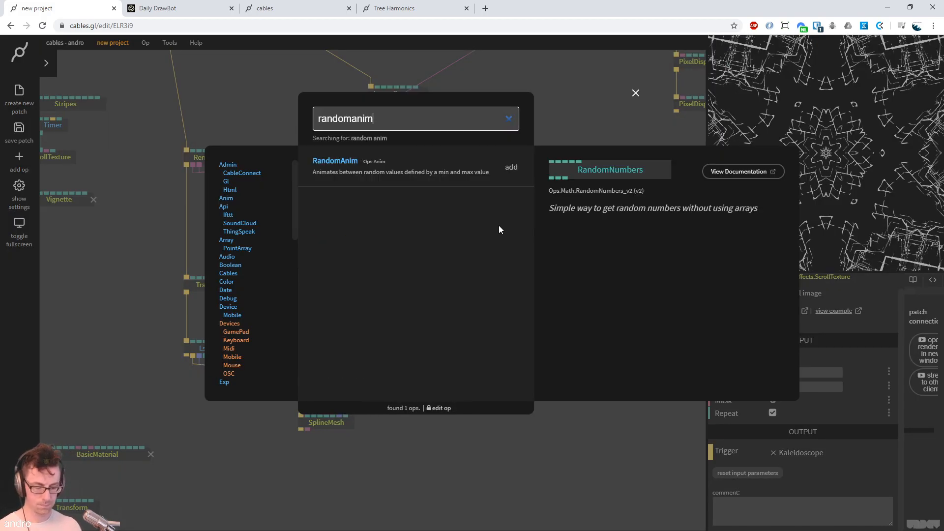
pyautogui.write('m')
pyautogui.press('Return')
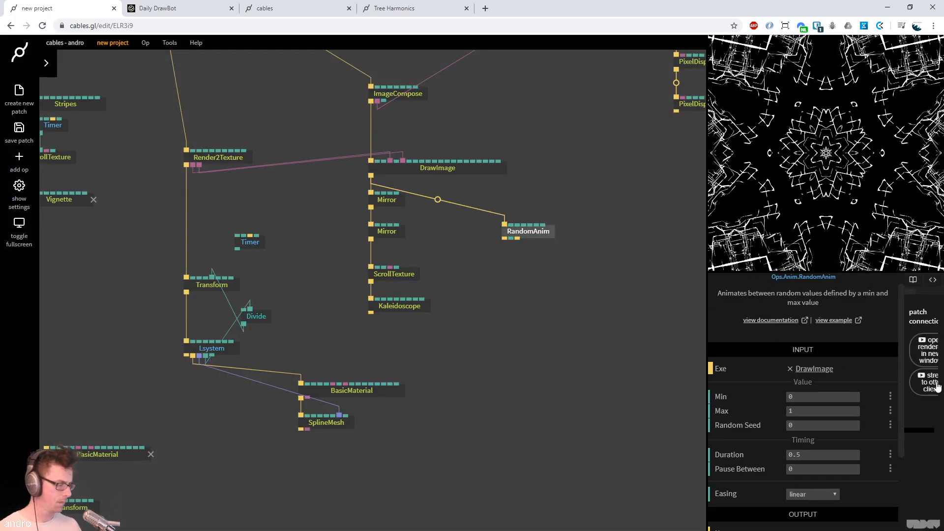
# Set RandomAnim's Duration to 2, Easing to smoothstep, Min to -2 and Max to 2
pyautogui.click(827, 454)
pyautogui.write('2')
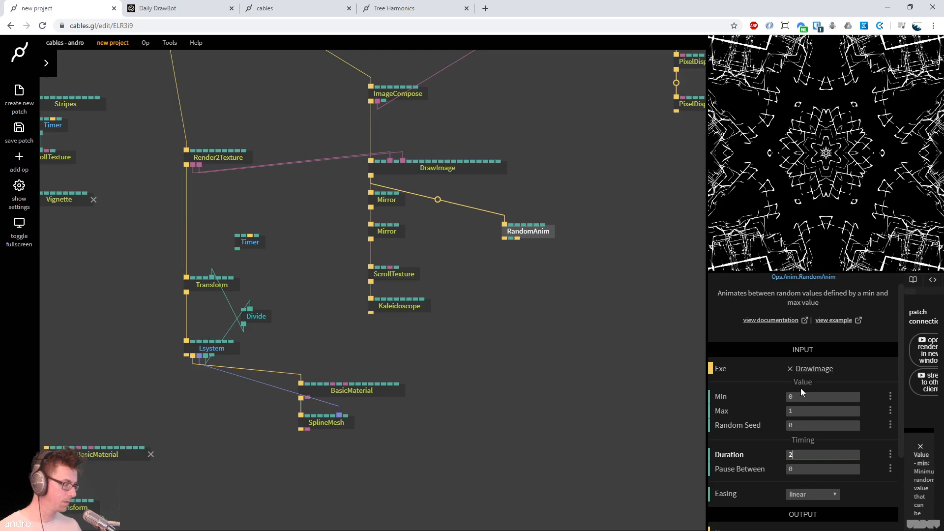
pyautogui.click(818, 498)
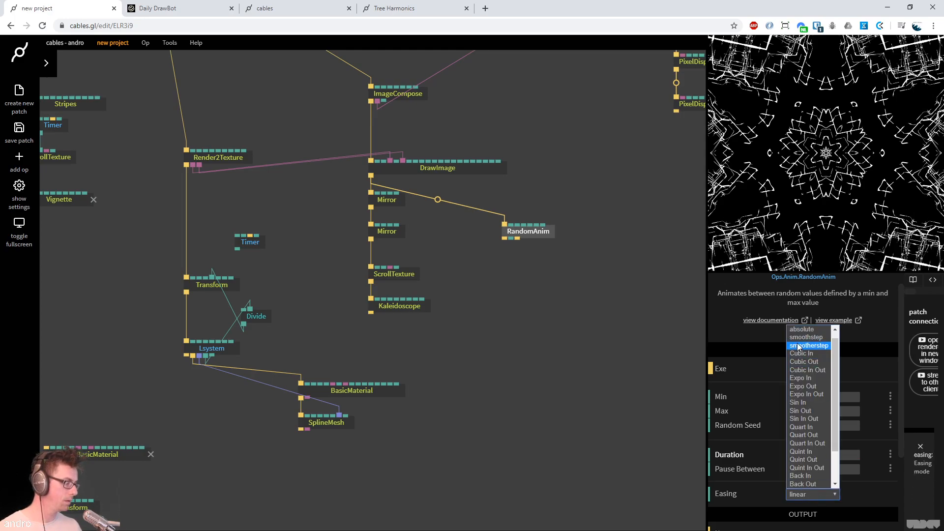
pyautogui.click(803, 337)
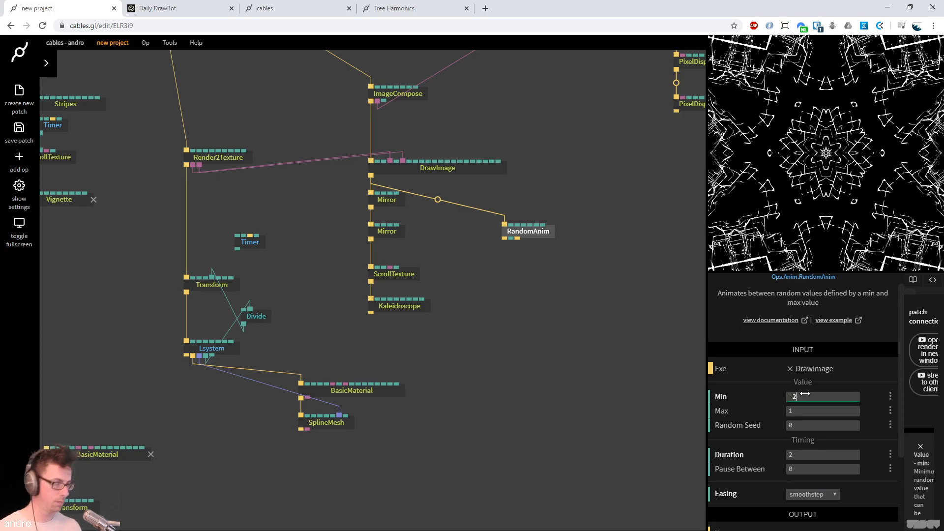
# Drive ScrollTexture's amountX and amountY with RandomAnim, and set RandomAnim's Min to -1, Max to 1 and Duration to 6
pyautogui.moveTo(511, 239); pyautogui.dragTo(395, 274)
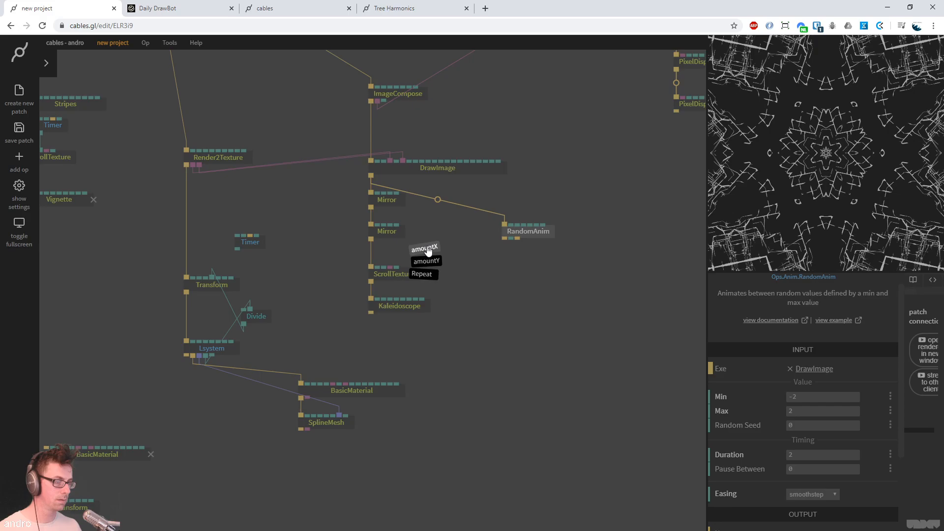
pyautogui.click(428, 249)
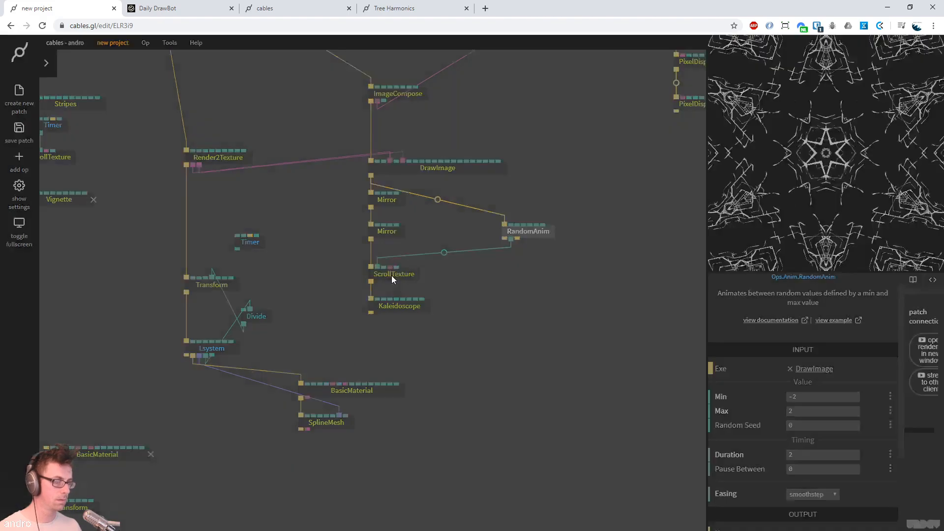
pyautogui.click(420, 255)
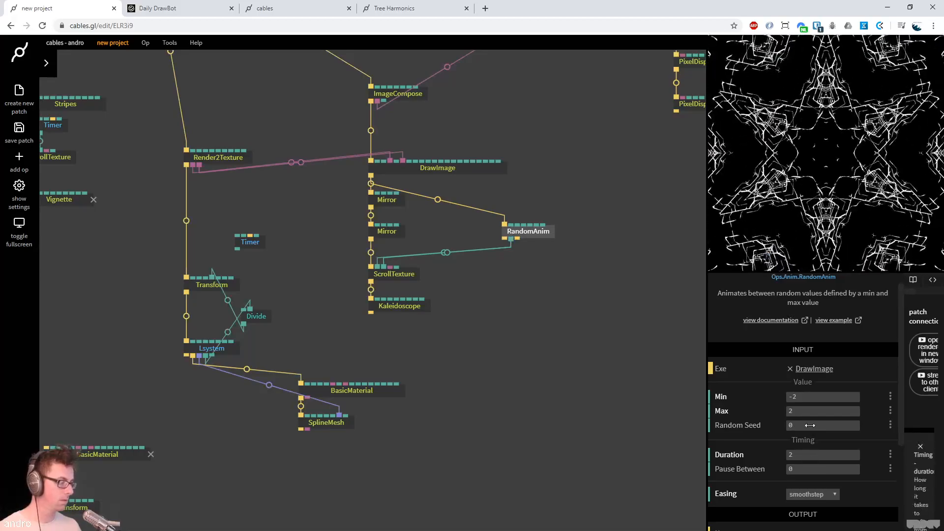
pyautogui.click(810, 397)
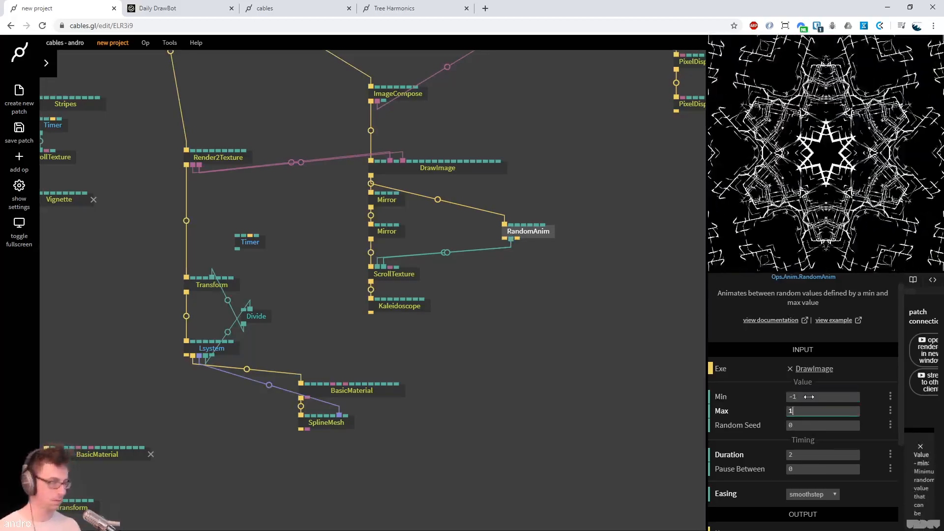
pyautogui.write('6')
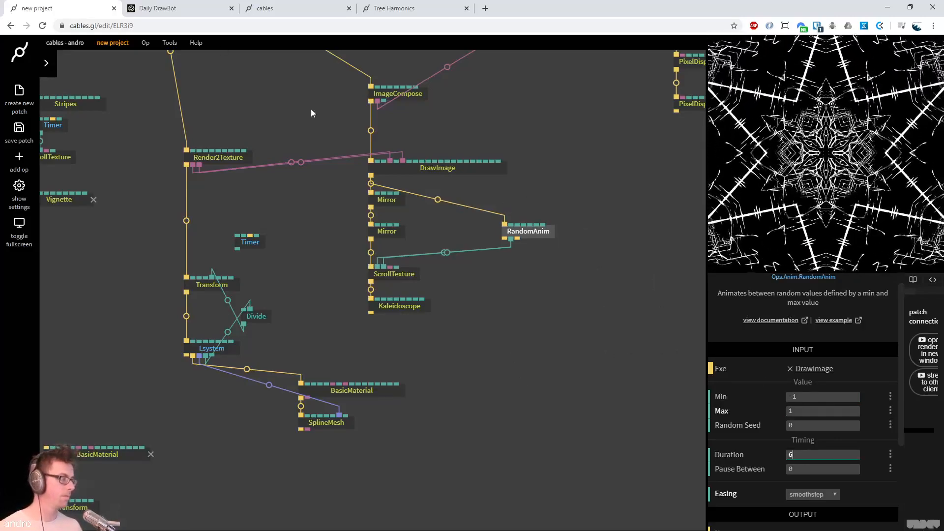
# Switch to the Daily DrawBot page, examine the animated Snow snowflake as reference, and return to the cables project
pyautogui.click(157, 8)
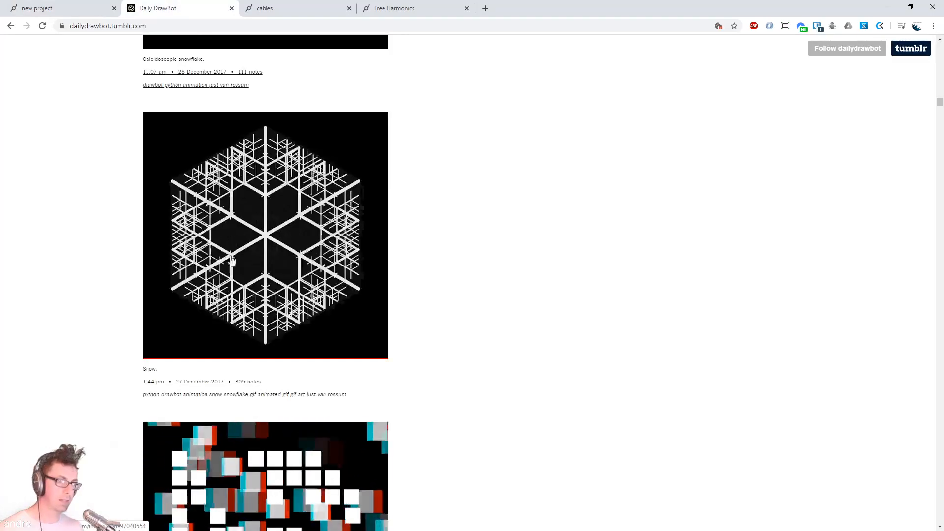
pyautogui.click(68, 12)
pyautogui.click(155, 14)
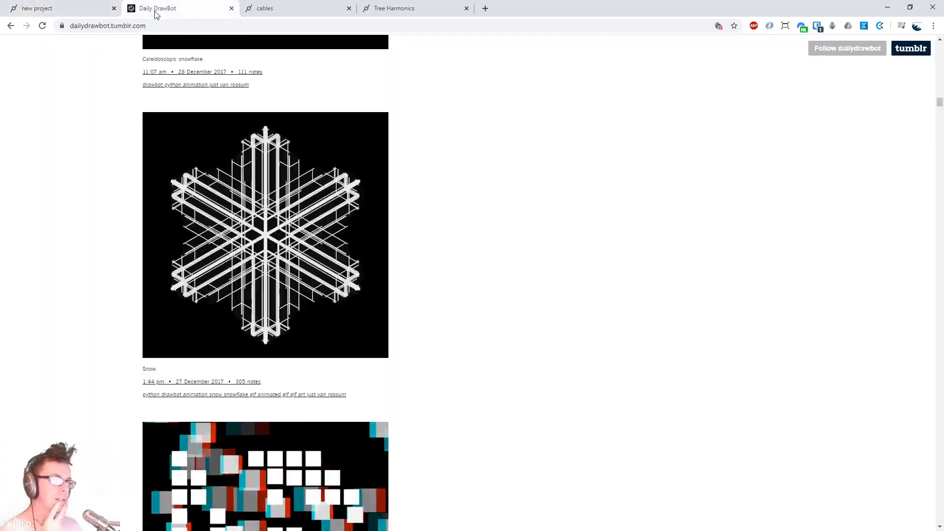
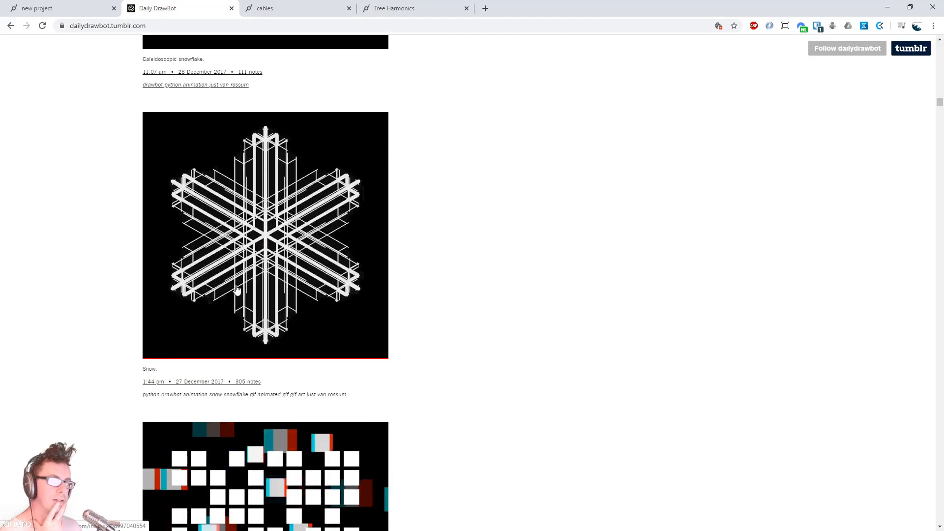
pyautogui.click(74, 11)
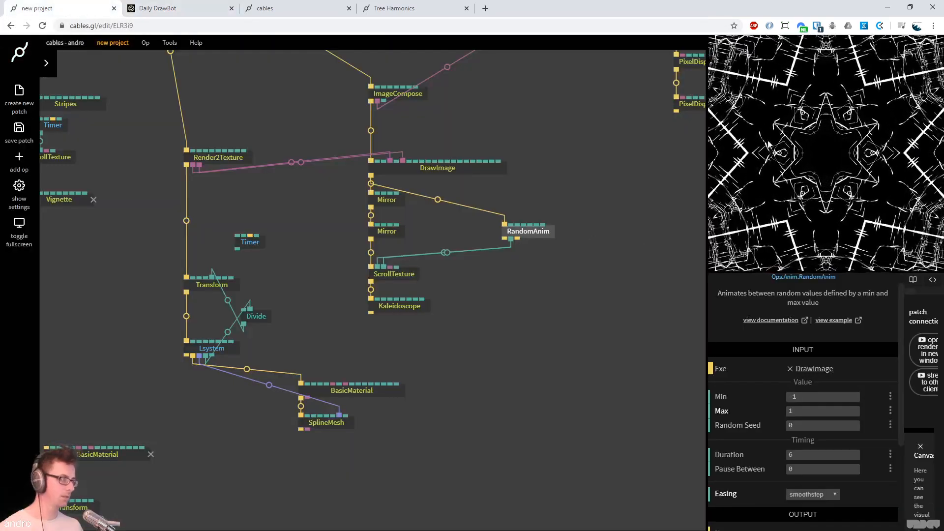
# Search the op library for hexagon
pyautogui.click(462, 348)
pyautogui.press('Escape')
pyautogui.press('Escape')
pyautogui.moveTo(473, 353); pyautogui.dragTo(507, 411)
pyautogui.press('Escape')
pyautogui.press('Escape')
pyautogui.press('Escape')
pyautogui.write('hexagon')
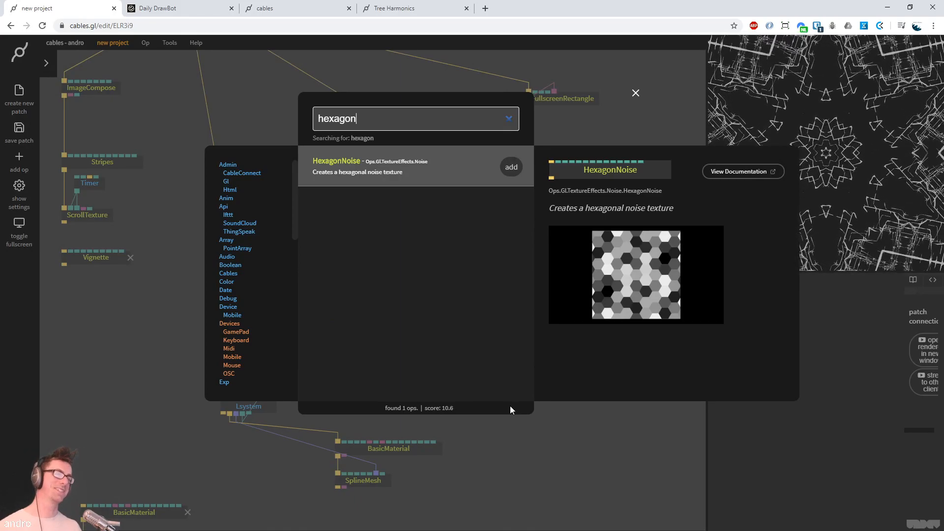
# Add a Cylinder op, place it above Render2Texture and set its Segments to 6
pyautogui.doubleClick(409, 119)
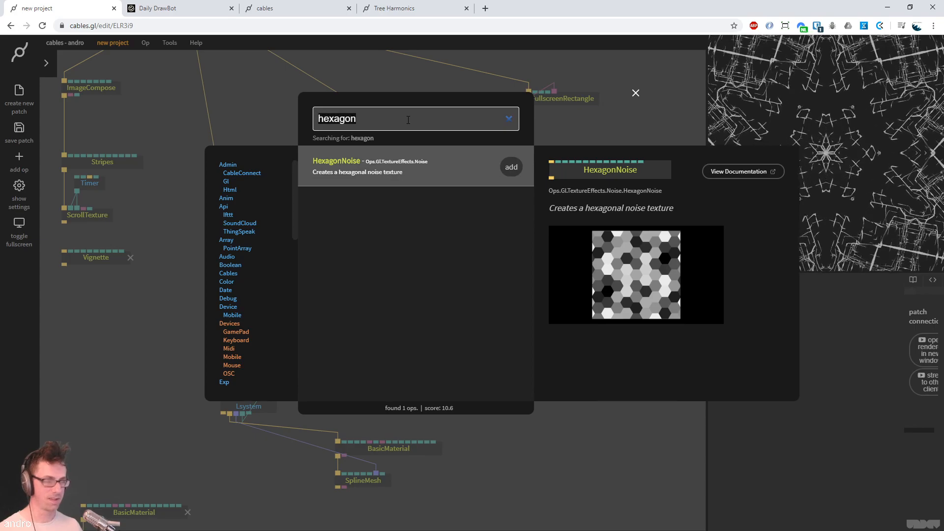
pyautogui.write('cylinder')
pyautogui.press('Return')
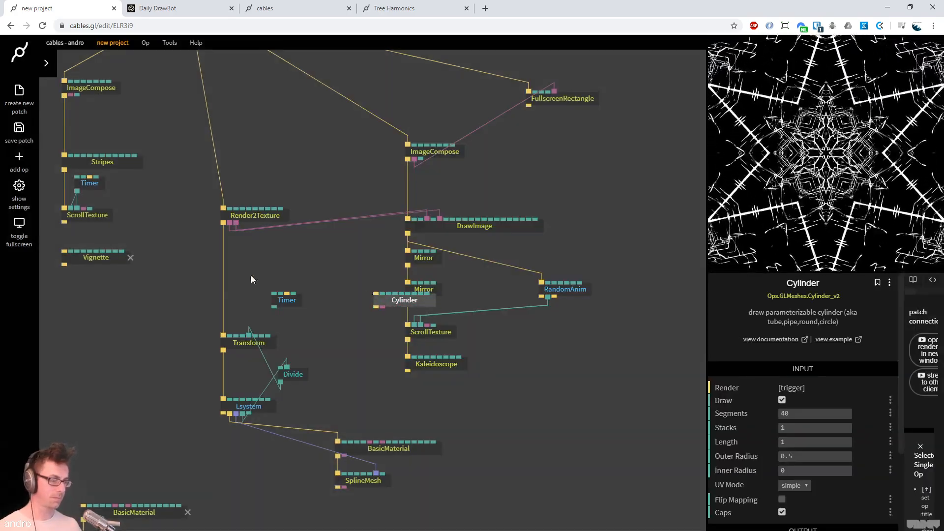
pyautogui.moveTo(413, 300); pyautogui.dragTo(222, 152)
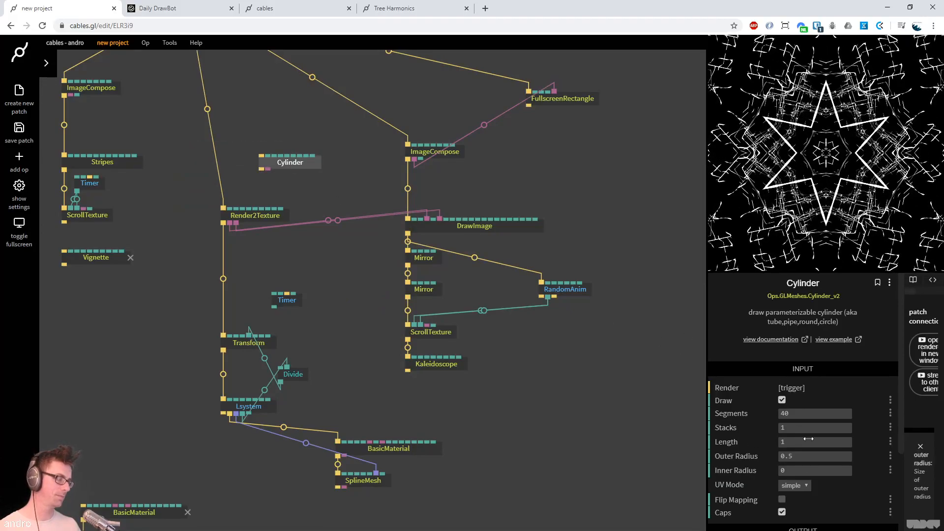
pyautogui.click(803, 412)
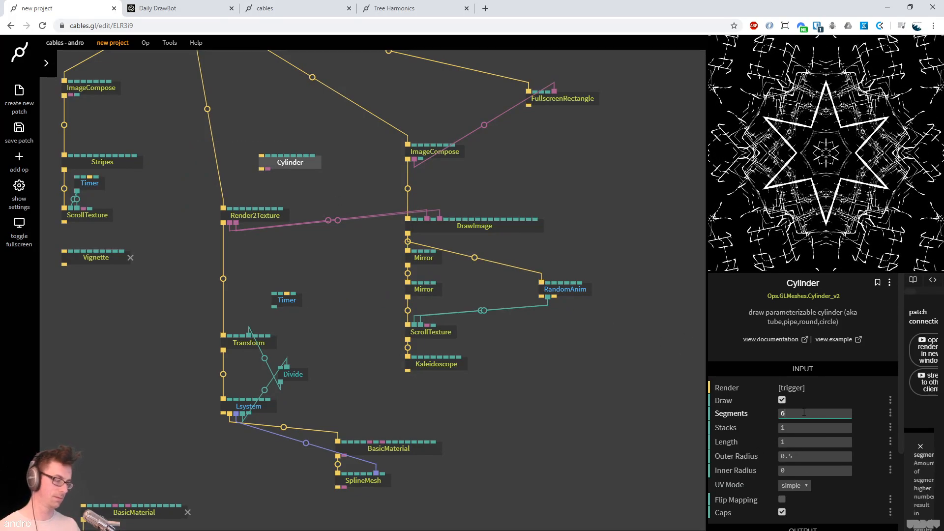
# Move the Stripes ImageCompose group, with its CheckerBoard, Timer, ScrollTexture and Vignette ops, away from the other branches to free up space
pyautogui.moveTo(551, 192); pyautogui.dragTo(555, 281)
pyautogui.moveTo(317, 230); pyautogui.dragTo(469, 279)
pyautogui.moveTo(338, 442); pyautogui.dragTo(122, 224)
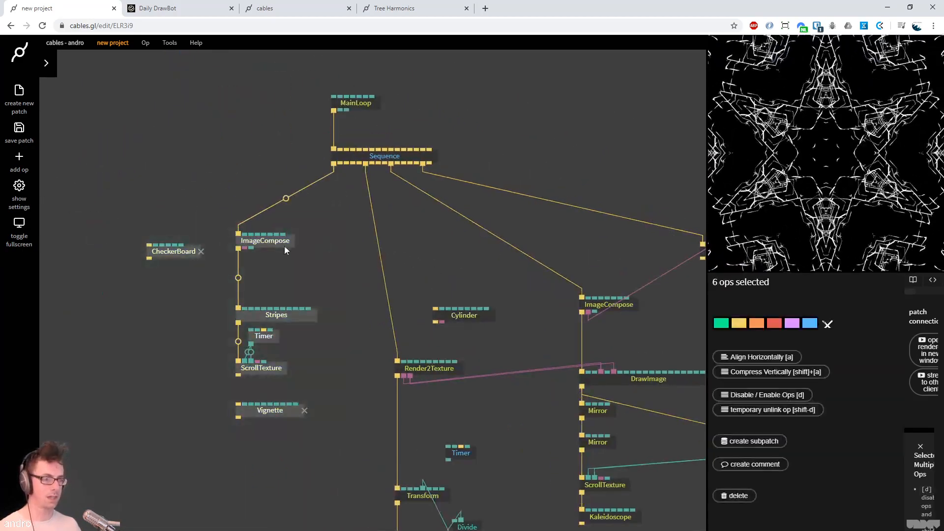
pyautogui.moveTo(290, 250); pyautogui.dragTo(133, 247)
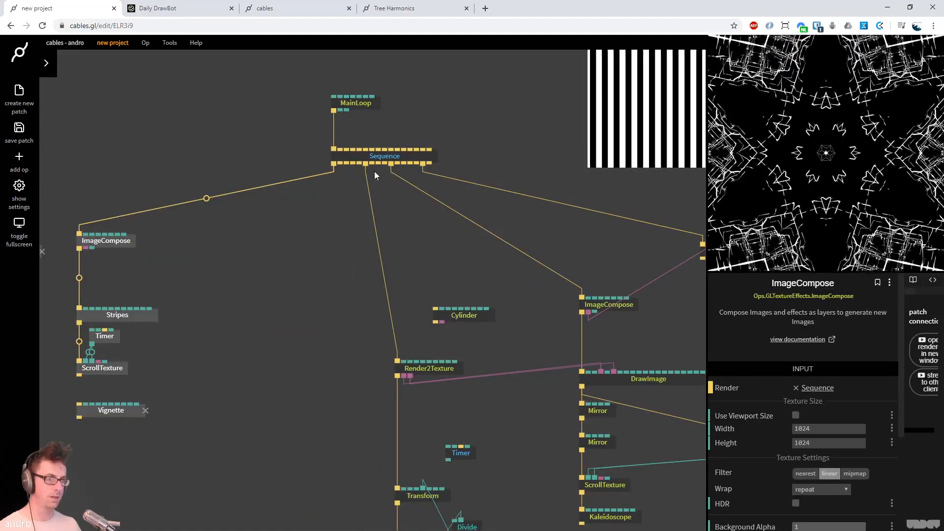
# Add a Render2Texture op on a free Sequence output and connect the Cylinder beneath it
pyautogui.moveTo(340, 164); pyautogui.dragTo(268, 267)
pyautogui.write('render2')
pyautogui.press('Return')
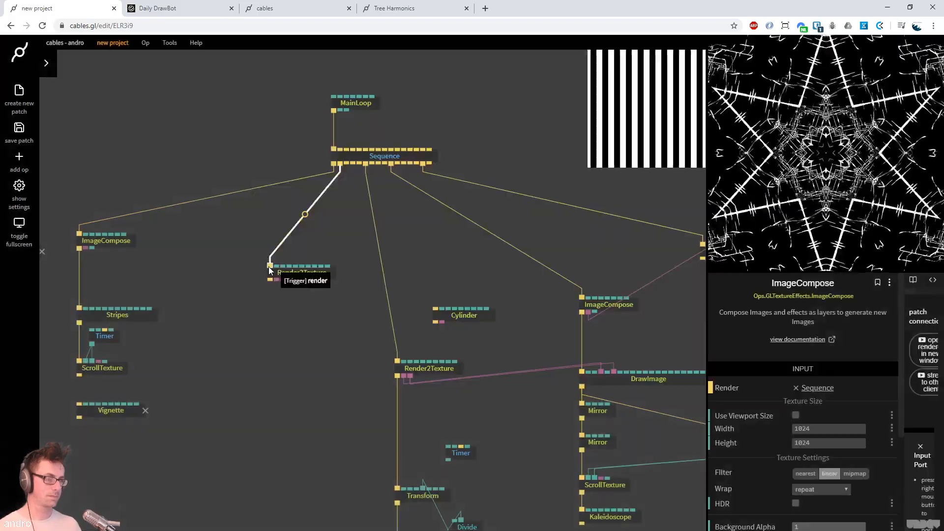
pyautogui.moveTo(457, 319); pyautogui.dragTo(277, 342)
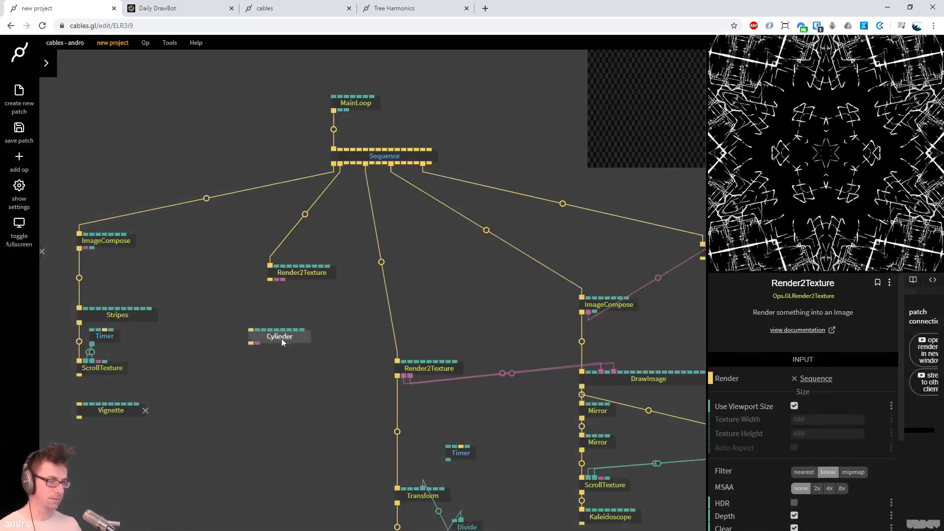
pyautogui.click(294, 337)
pyautogui.moveTo(270, 279)
pyautogui.mouseDown()
pyautogui.moveTo(278, 348)
pyautogui.moveTo(276, 338)
pyautogui.mouseUp()
pyautogui.press('Escape')
pyautogui.click(146, 318)
pyautogui.click(316, 276)
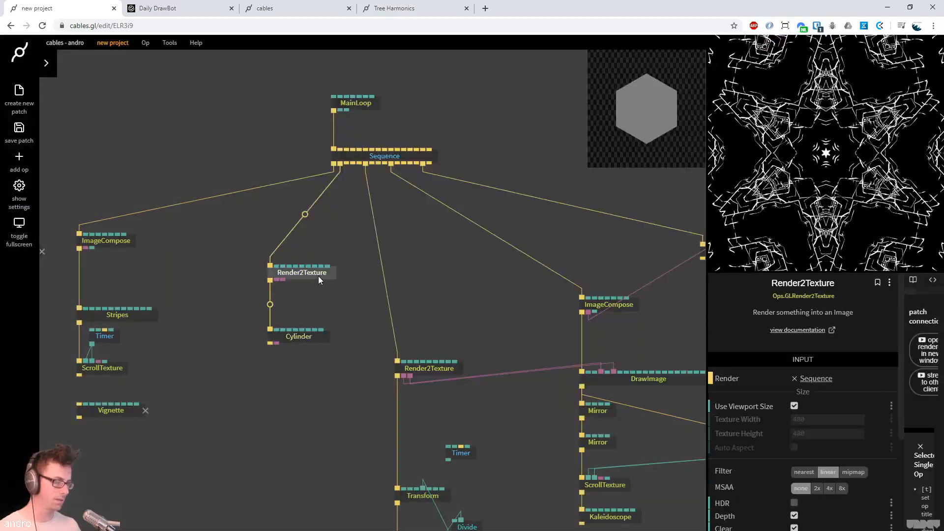
# Insert a BasicMaterial between Render2Texture and Cylinder, set its colour to white (FFFFFF) and space the Cylinder below it
pyautogui.click(270, 304)
pyautogui.write('basicm')
pyautogui.press('Return')
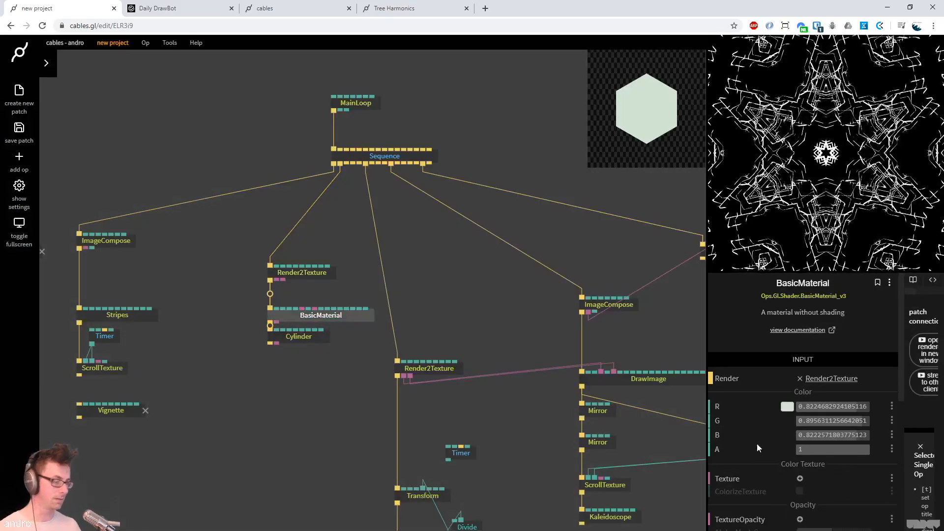
pyautogui.click(787, 407)
pyautogui.moveTo(790, 408); pyautogui.dragTo(710, 338)
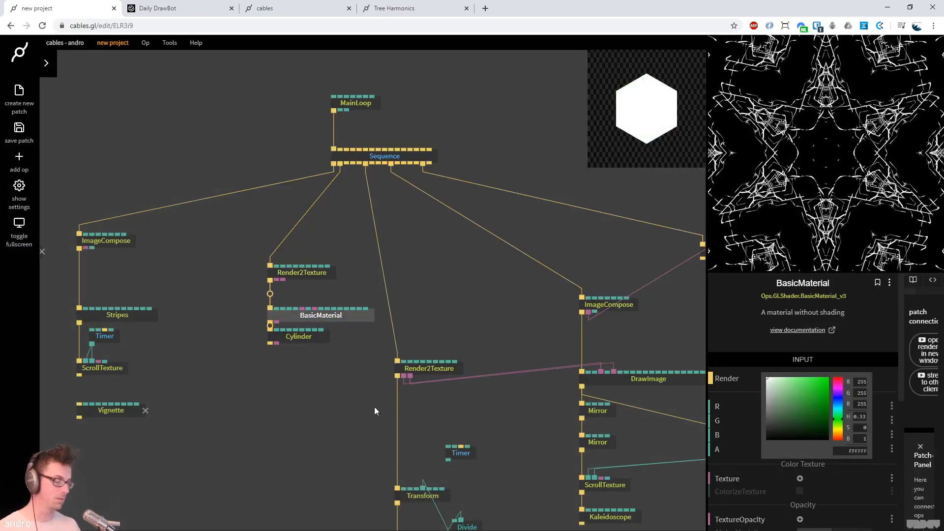
pyautogui.click(335, 376)
pyautogui.click(306, 344)
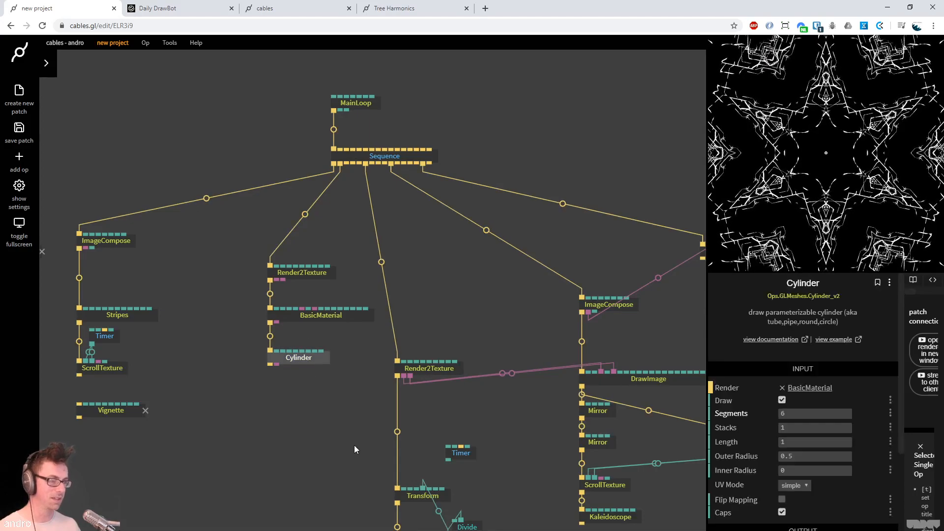
# Disconnect the L-system Render2Texture from the imageAlpha input of DrawImage
pyautogui.moveTo(352, 440); pyautogui.dragTo(160, 416)
pyautogui.scroll(-2, 595, 327)
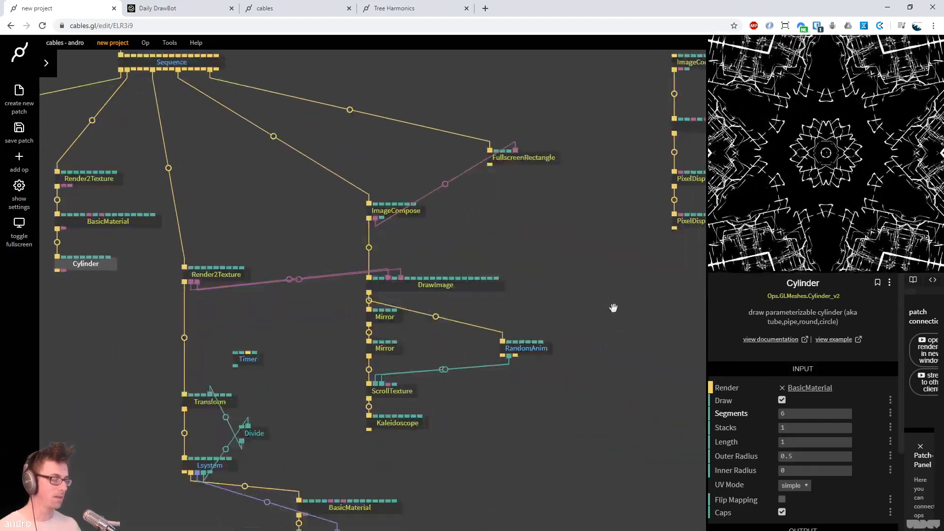
pyautogui.click(422, 285)
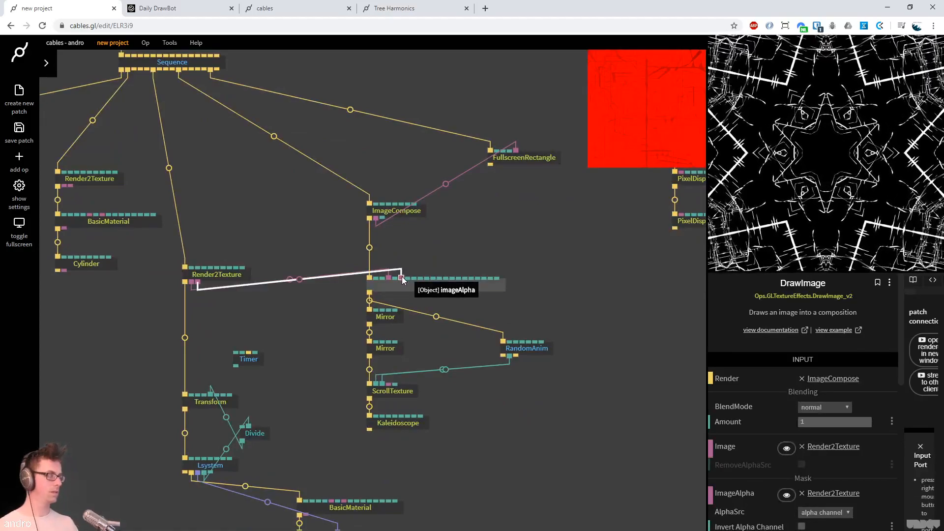
pyautogui.moveTo(402, 280); pyautogui.dragTo(429, 250)
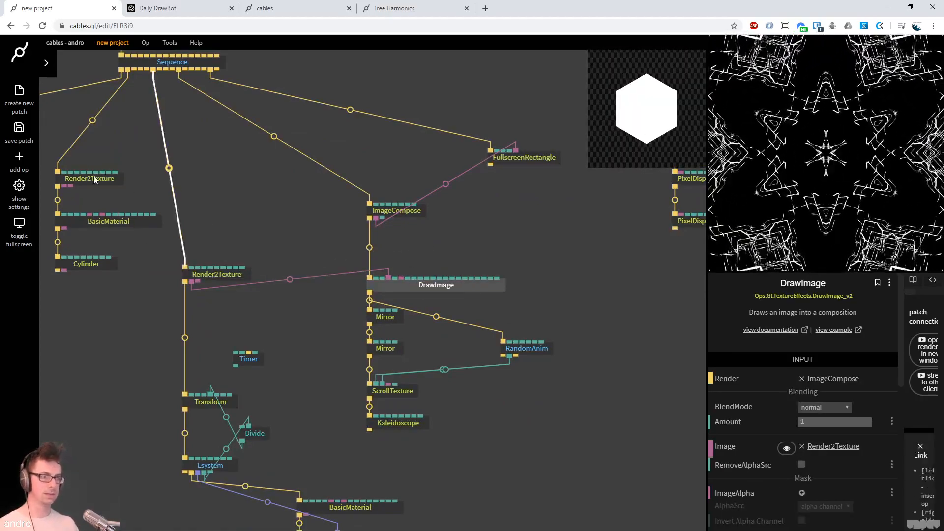
# Try to mask the existing DrawImage by linking the hexagon's Render2Texture texture to imageAlpha, and remove that link
pyautogui.moveTo(65, 187); pyautogui.dragTo(403, 282)
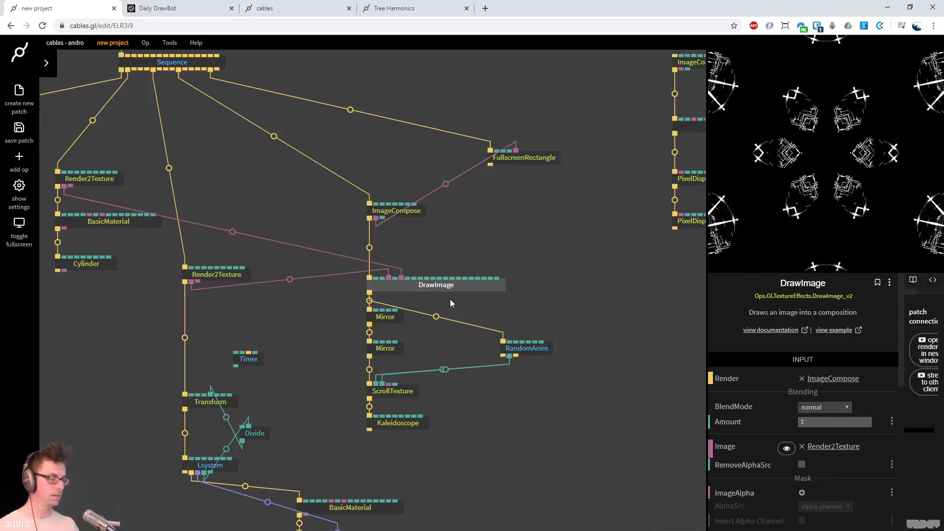
pyautogui.click(443, 291)
pyautogui.moveTo(404, 279)
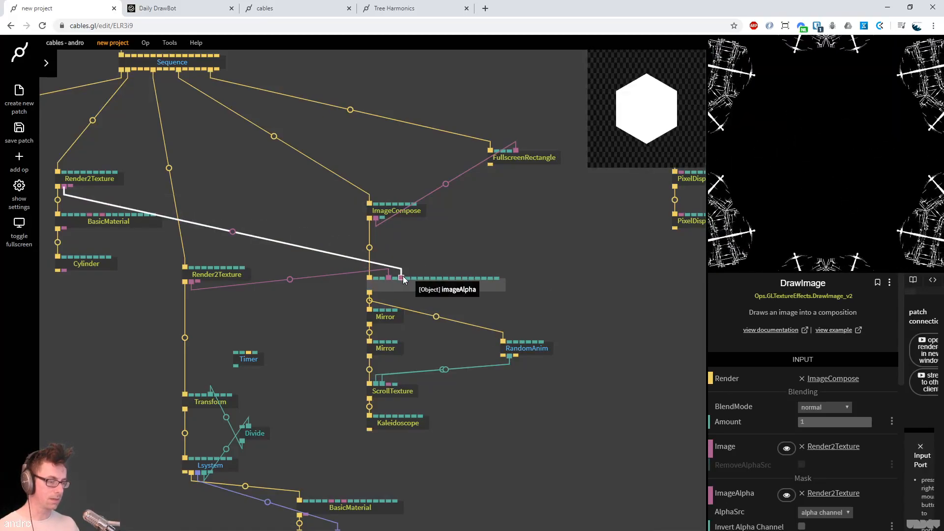
pyautogui.rightClick(403, 279)
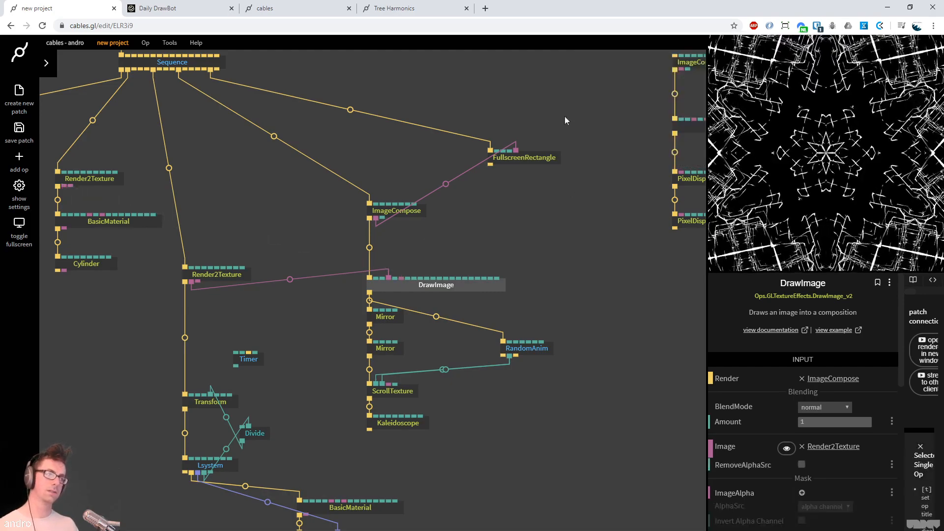
# Make room around FullscreenRectangle and add a second ImageCompose on a free Sequence output
pyautogui.moveTo(515, 158); pyautogui.dragTo(559, 191)
pyautogui.moveTo(398, 86); pyautogui.dragTo(358, 132)
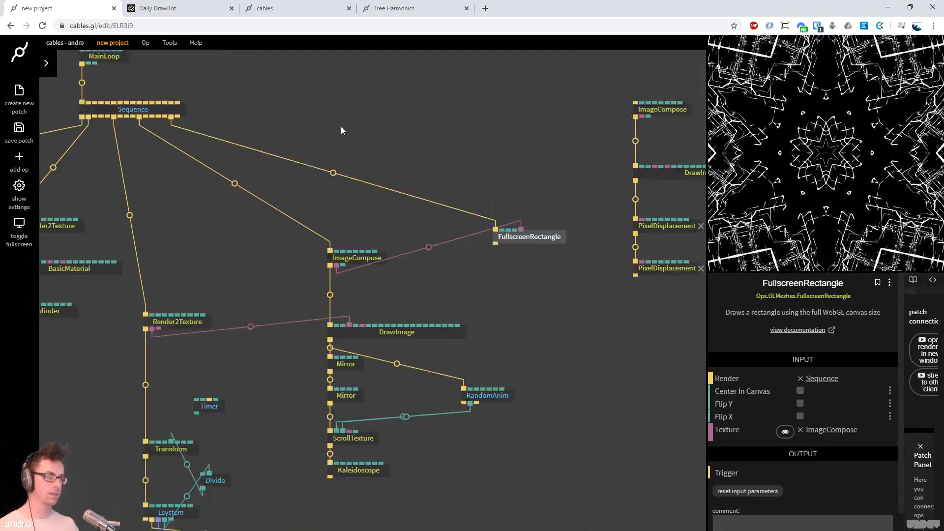
pyautogui.moveTo(151, 116); pyautogui.dragTo(467, 275)
pyautogui.write('imagecom')
pyautogui.press('Return')
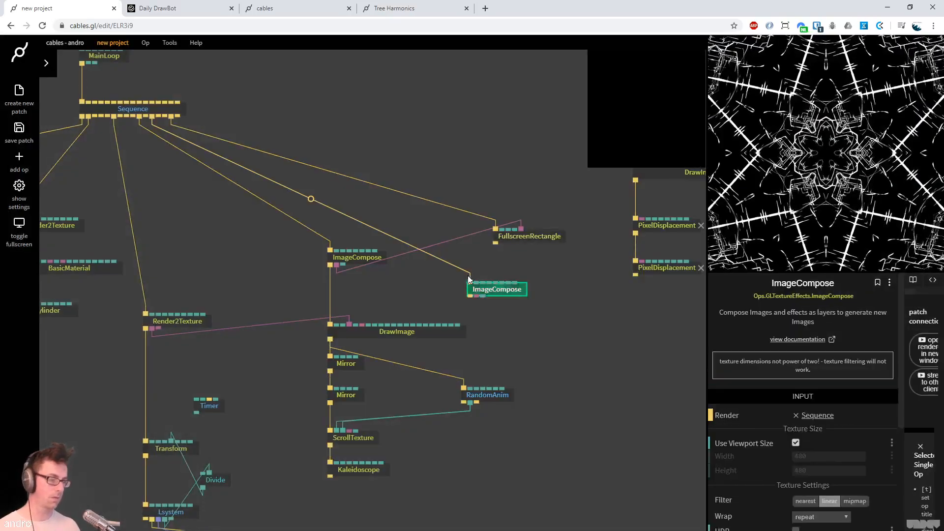
# Delete the unused ImageCompose chain with its DrawImage and two PixelDisplacement ops
pyautogui.moveTo(560, 243)
pyautogui.mouseDown()
pyautogui.moveTo(605, 264)
pyautogui.moveTo(365, 322)
pyautogui.mouseUp()
pyautogui.moveTo(612, 367); pyautogui.dragTo(417, 125)
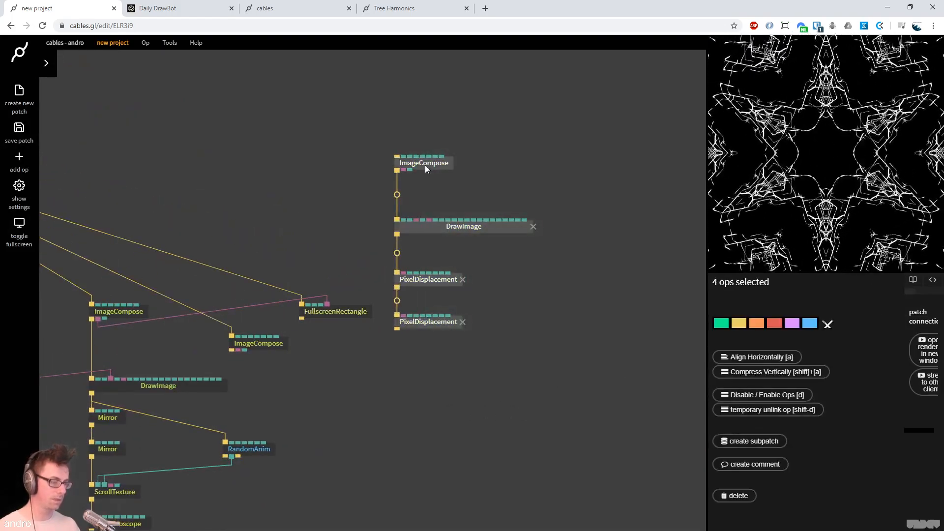
pyautogui.press('Delete')
# Line up the new ImageCompose between the first ImageCompose and FullscreenRectangle, shifting FullscreenRectangle outward
pyautogui.moveTo(268, 363); pyautogui.dragTo(542, 314)
pyautogui.moveTo(601, 262); pyautogui.dragTo(646, 263)
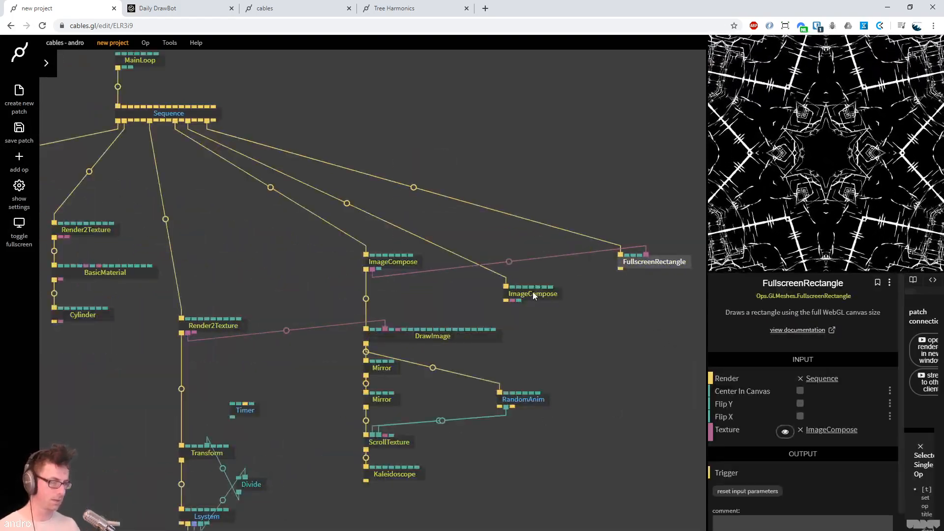
pyautogui.moveTo(533, 295); pyautogui.dragTo(554, 261)
# Duplicate the DrawImage op, place the copy under the new ImageCompose and connect it as that op's child
pyautogui.click(460, 339)
pyautogui.hotkey('ctrl', 'c')
pyautogui.hotkey('ctrl', 'v')
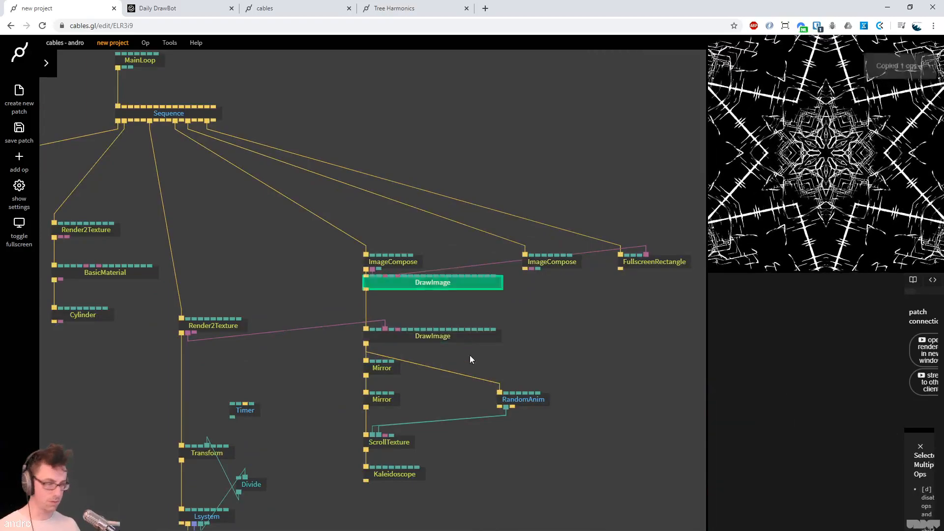
pyautogui.moveTo(441, 289); pyautogui.dragTo(599, 339)
pyautogui.scroll(-5, 830, 468)
pyautogui.moveTo(525, 269); pyautogui.dragTo(521, 329)
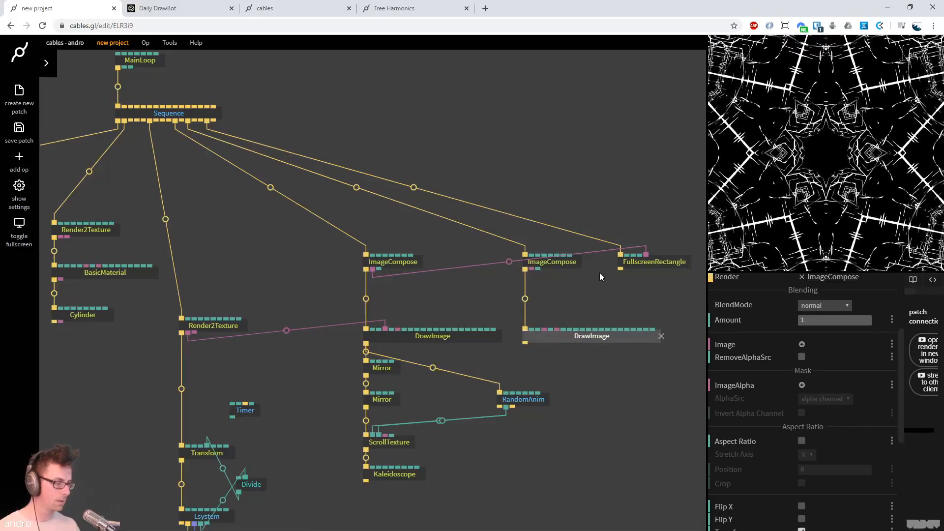
# Reroute the kaleidoscope texture into the new DrawImage's image input and feed the new ImageCompose's texture to FullscreenRectangle
pyautogui.moveTo(646, 254); pyautogui.dragTo(544, 329)
pyautogui.moveTo(532, 270); pyautogui.dragTo(641, 263)
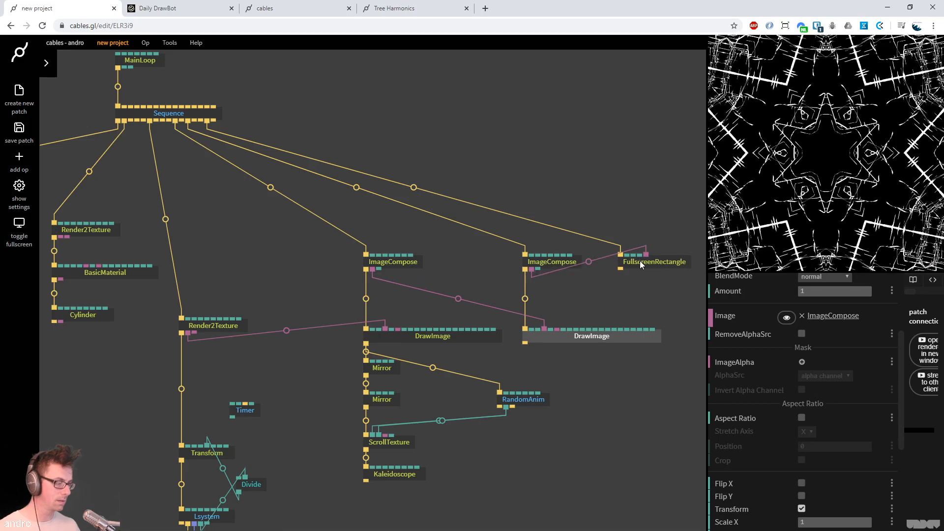
# Mask the new DrawImage by connecting the hexagon's Render2Texture texture to its imageAlpha input
pyautogui.moveTo(584, 477); pyautogui.dragTo(589, 459)
pyautogui.click(66, 217)
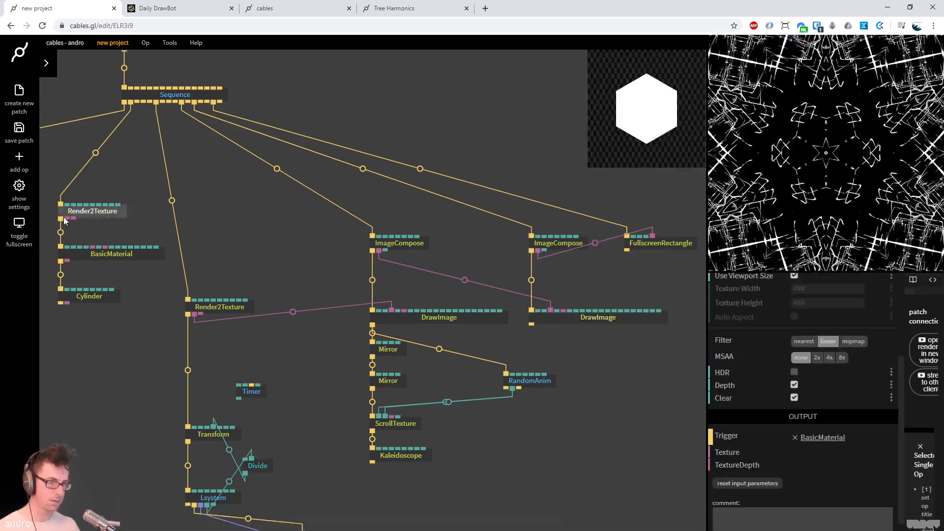
pyautogui.moveTo(67, 218); pyautogui.dragTo(661, 311)
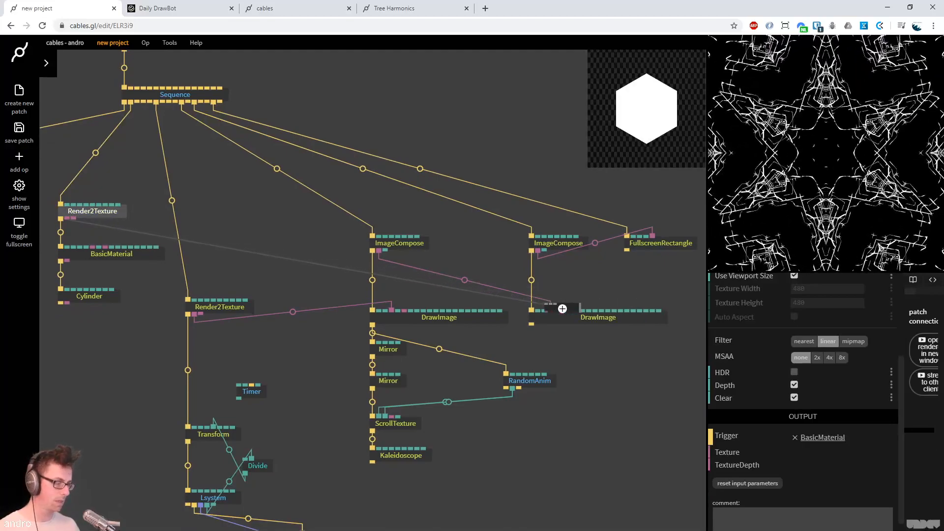
pyautogui.moveTo(562, 313); pyautogui.dragTo(564, 311)
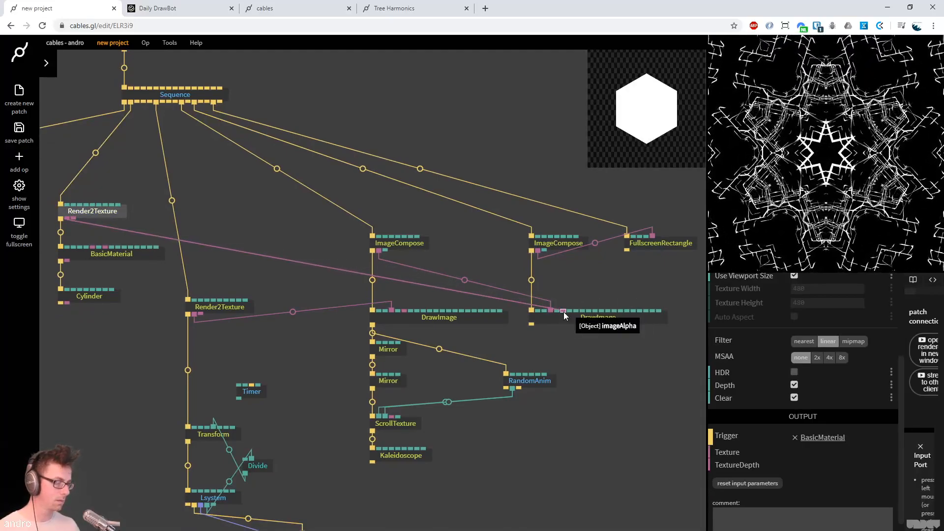
pyautogui.click(608, 319)
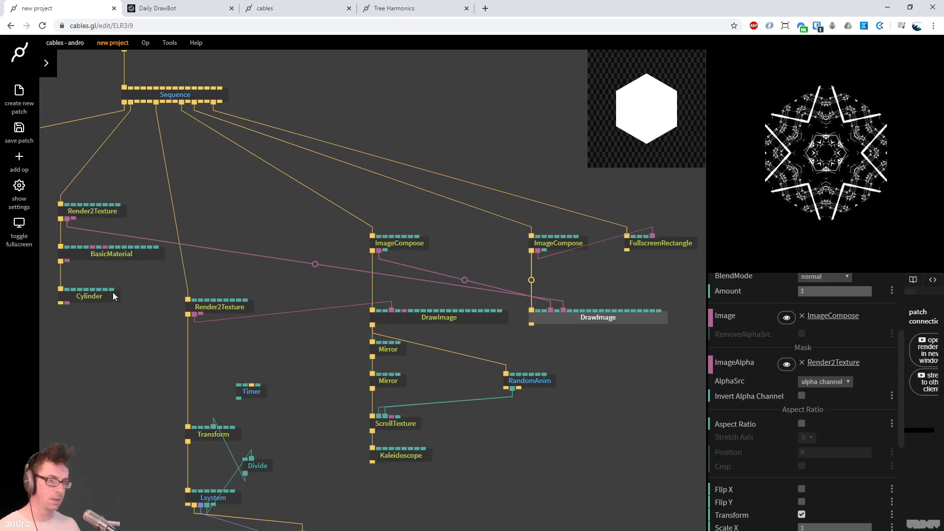
# Set the Cylinder's Outer Radius to 0.75 to enlarge the hexagon mask
pyautogui.click(89, 296)
pyautogui.scroll(2, 807, 357)
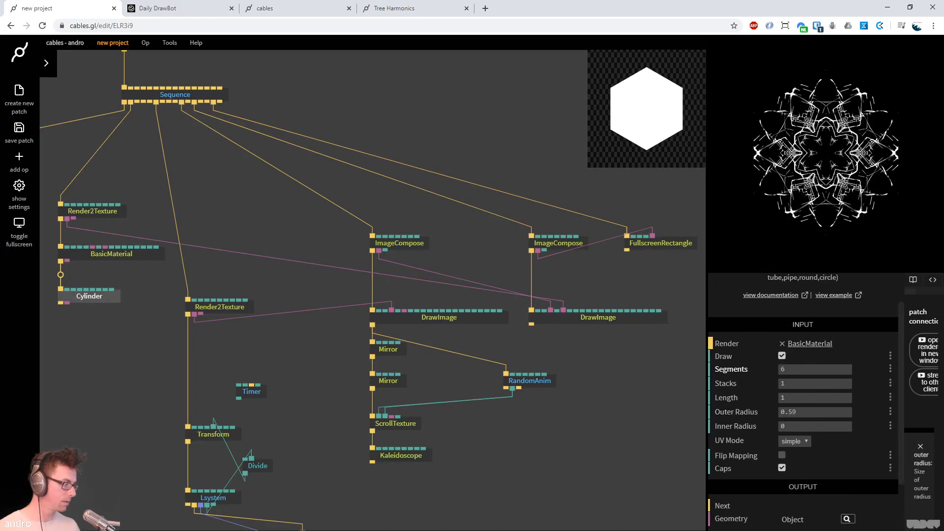
pyautogui.moveTo(810, 414); pyautogui.dragTo(836, 414)
pyautogui.click(812, 414)
pyautogui.write('0.75')
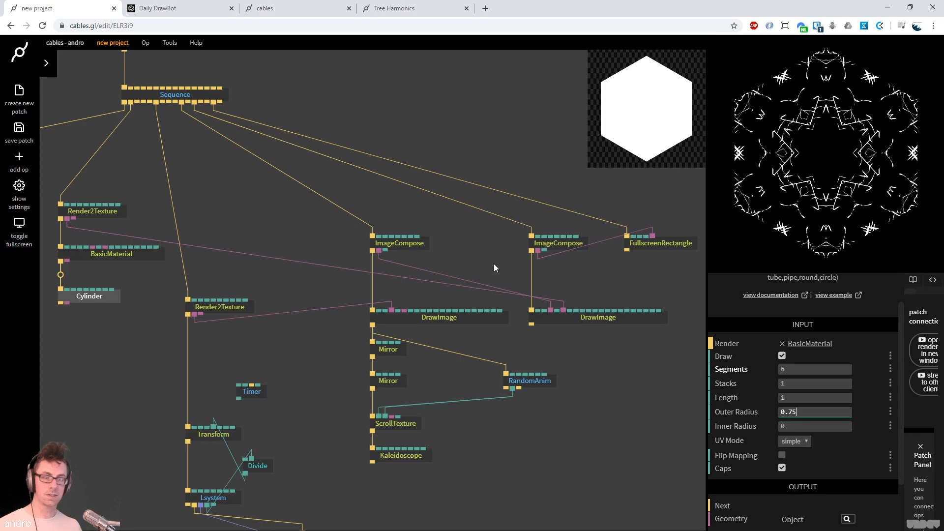
pyautogui.click(478, 157)
# Check the Snow snowflake on the Daily DrawBot page, return to the cables project and inspect RandomAnim's settings
pyautogui.click(155, 10)
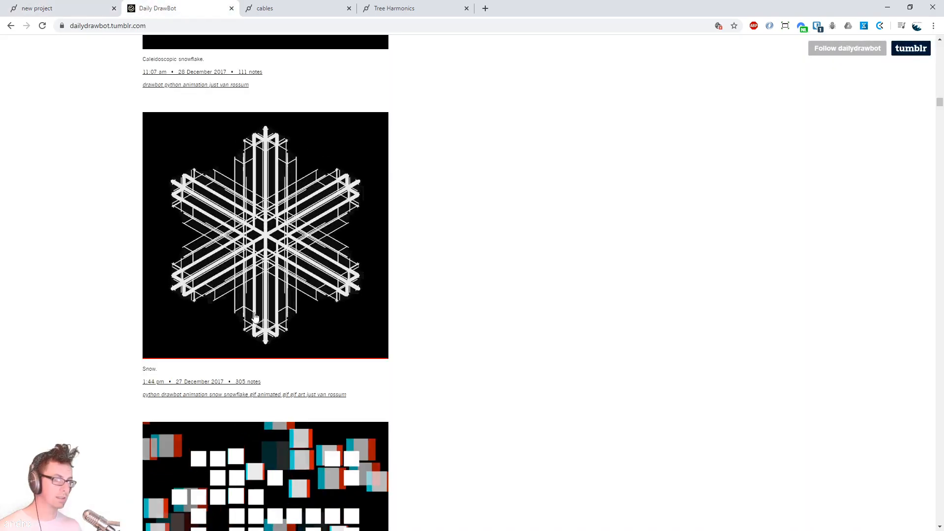
pyautogui.click(50, 10)
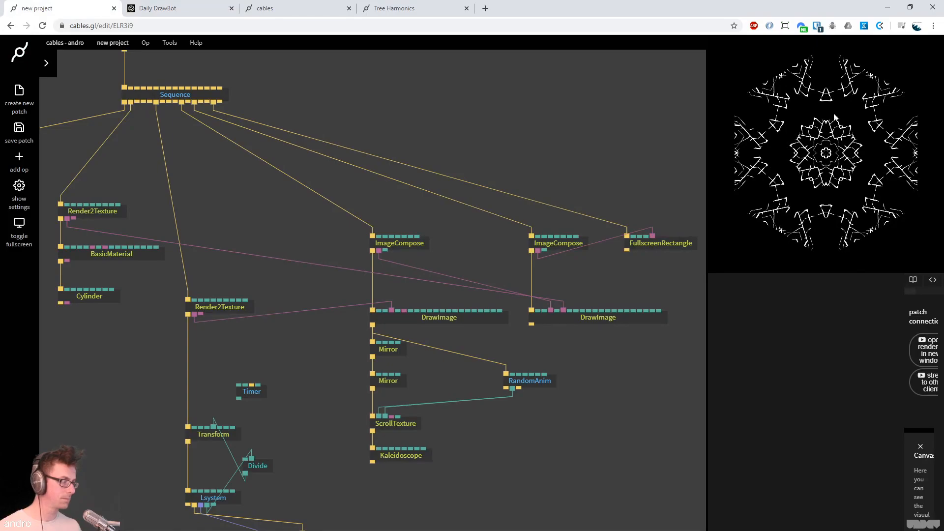
pyautogui.moveTo(446, 175); pyautogui.dragTo(470, 134)
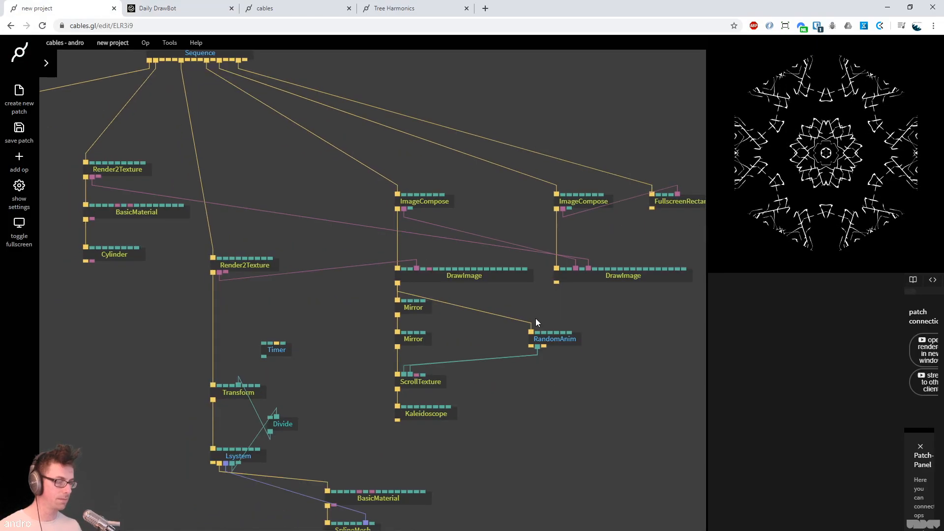
pyautogui.click(560, 340)
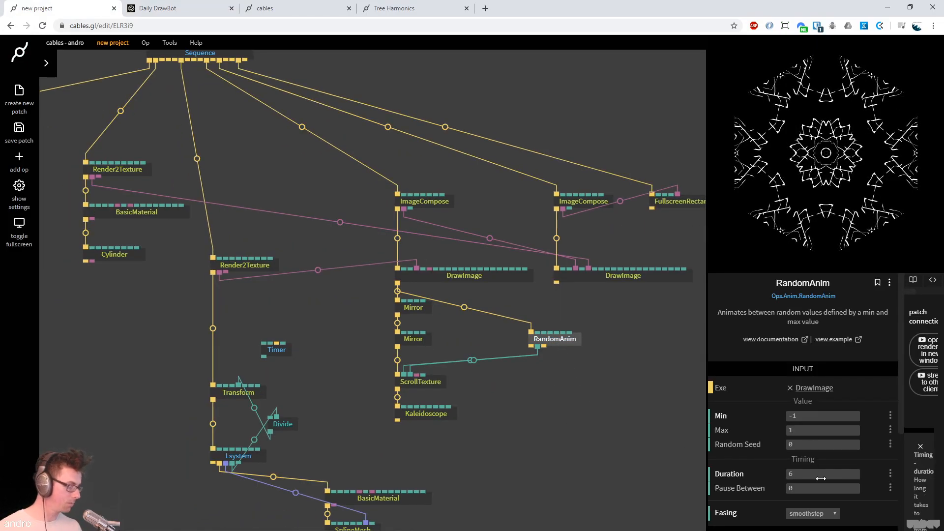
pyautogui.click(591, 404)
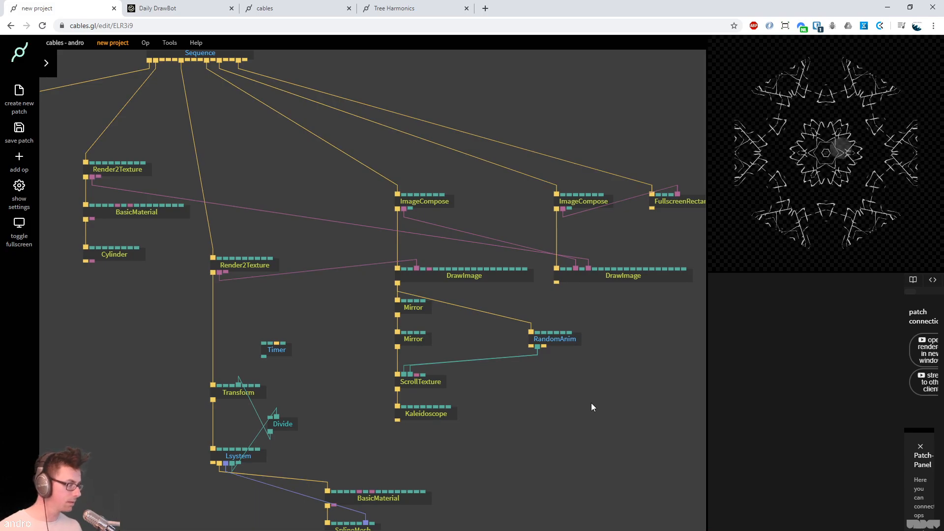
# Delete both DrawImage ops together with the Mirror, ScrollTexture, Kaleidoscope and RandomAnim ops below them
pyautogui.moveTo(621, 439); pyautogui.dragTo(588, 436)
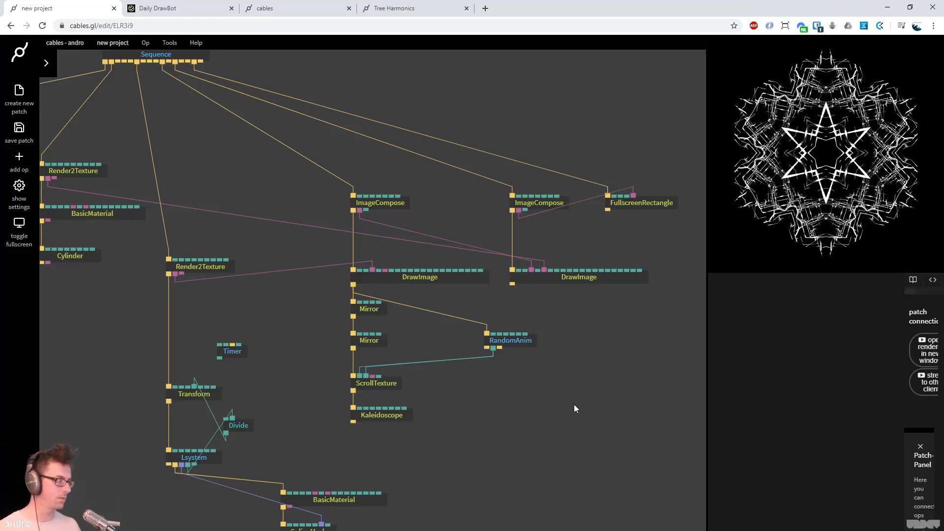
pyautogui.scroll(-5, 574, 405)
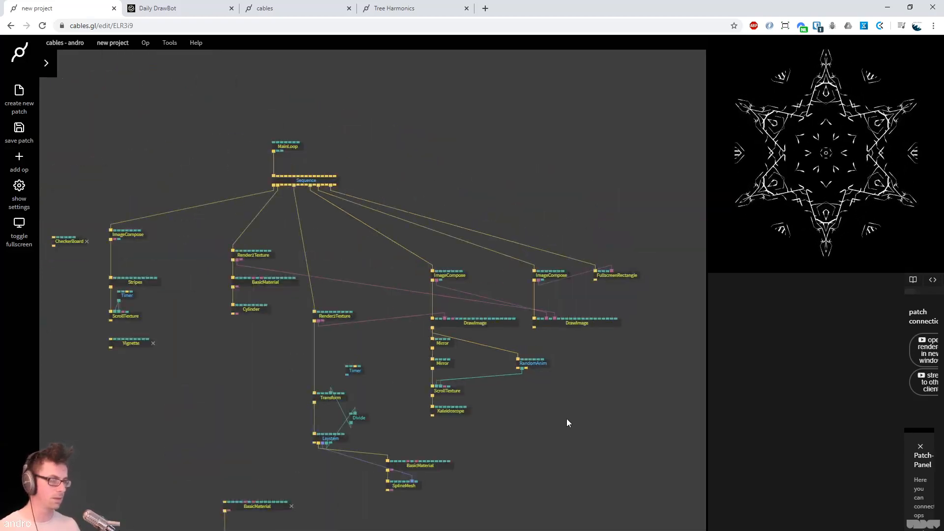
pyautogui.moveTo(597, 364); pyautogui.dragTo(447, 231)
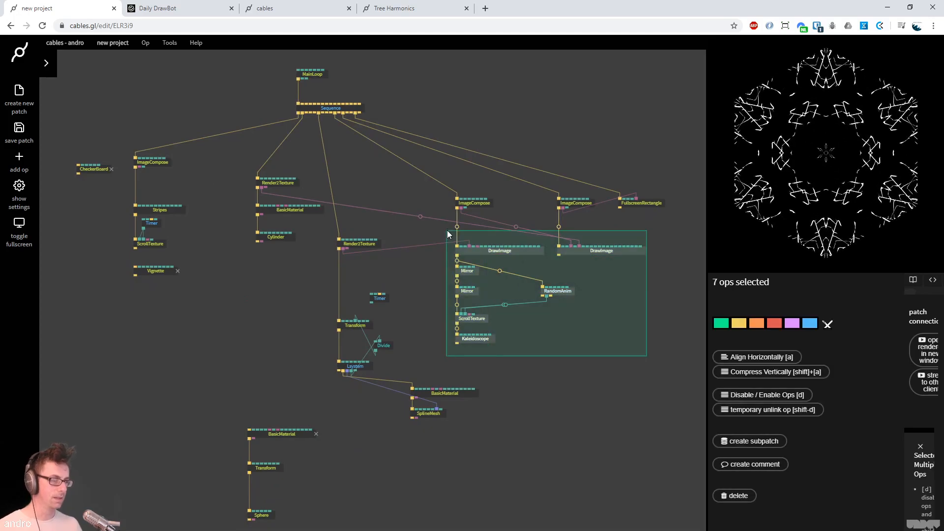
pyautogui.press('Delete')
# Delete the L-system ops below Render2Texture, including Timer and SplineMesh, and the disconnected BasicMaterial, Transform and Sphere chain
pyautogui.moveTo(518, 444); pyautogui.dragTo(352, 280)
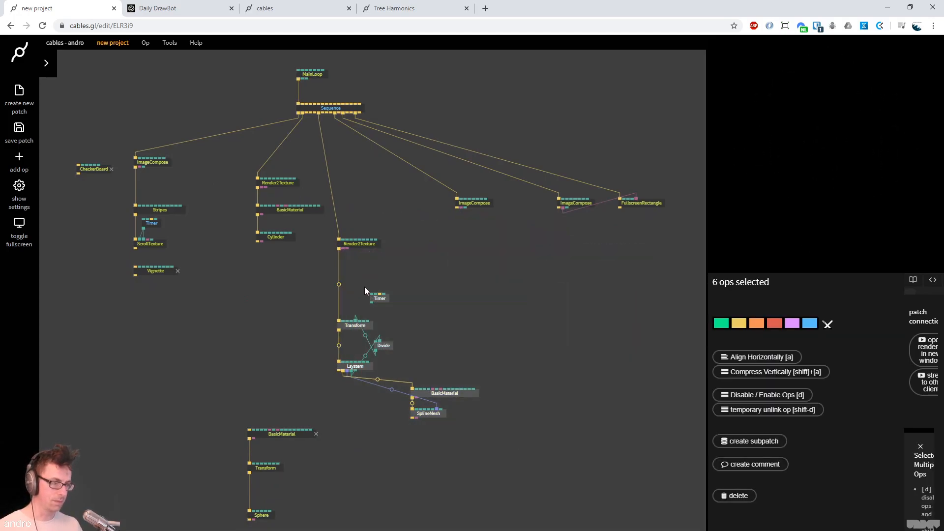
pyautogui.press('Delete')
pyautogui.scroll(-3, 479, 403)
pyautogui.moveTo(480, 406); pyautogui.dragTo(302, 248)
pyautogui.press('Delete')
pyautogui.scroll(10, 500, 366)
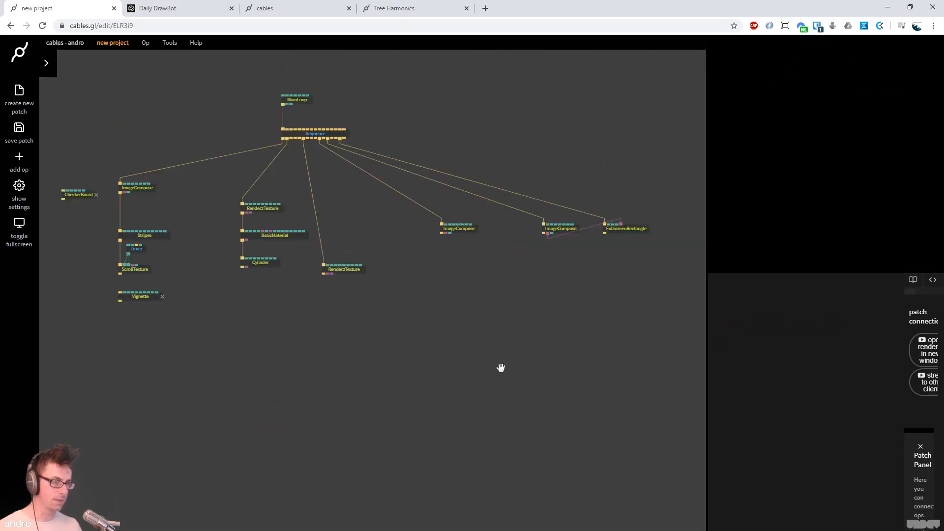
# Delete the hexagon mask chain with its Render2Texture, plus the CheckerBoard, Stripes, Timer, ScrollTexture and Vignette ops, keeping the ImageCompose above them
pyautogui.moveTo(348, 333); pyautogui.dragTo(265, 212)
pyautogui.press('Delete')
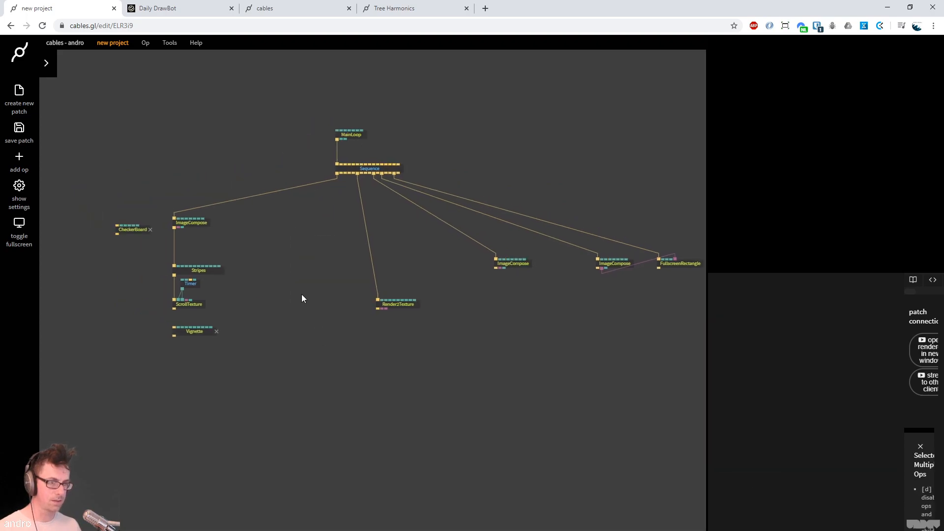
pyautogui.scroll(3, 314, 319)
pyautogui.moveTo(190, 304); pyautogui.dragTo(188, 296)
pyautogui.press('Delete')
pyautogui.press('Escape')
pyautogui.press('Escape')
pyautogui.click(189, 262)
pyautogui.press('Delete')
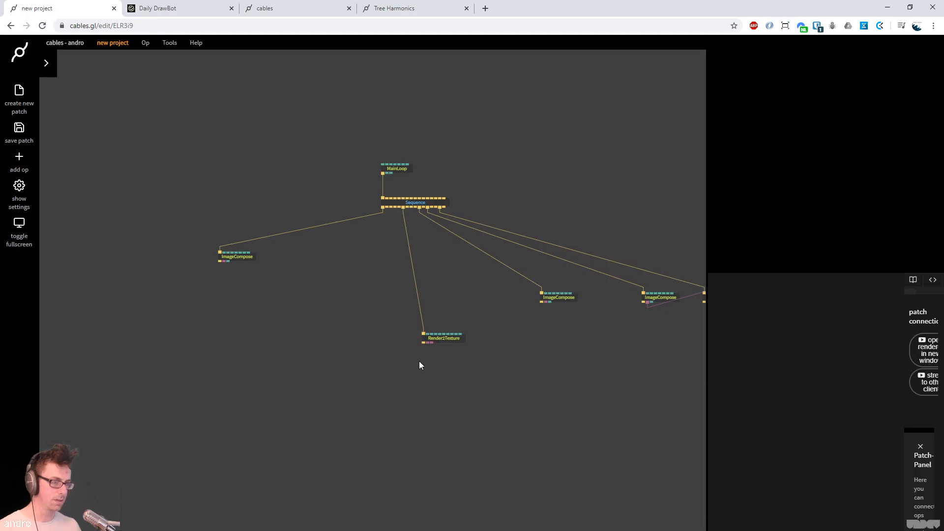
# Rearrange the remaining Render2Texture, ImageCompose and FullscreenRectangle ops so they sit closer together below Sequence
pyautogui.click(568, 297)
pyautogui.moveTo(648, 393); pyautogui.dragTo(424, 388)
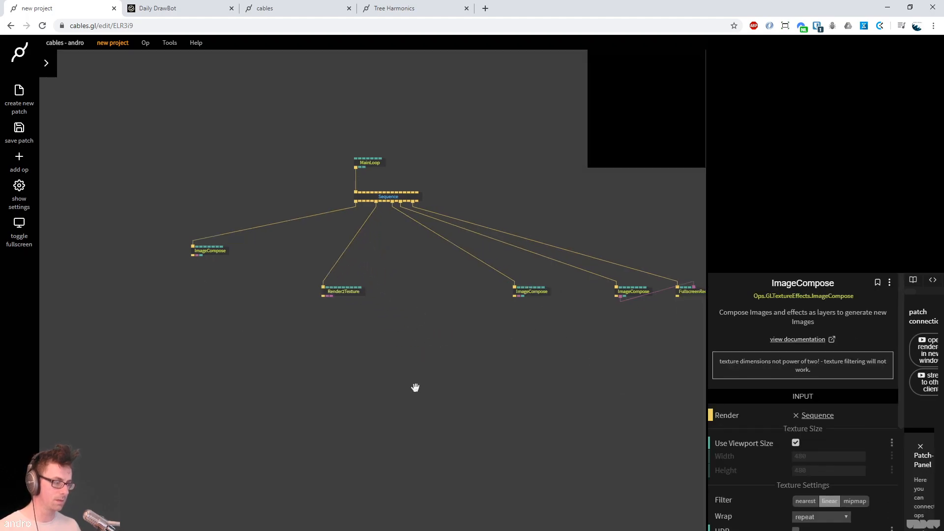
pyautogui.click(488, 294)
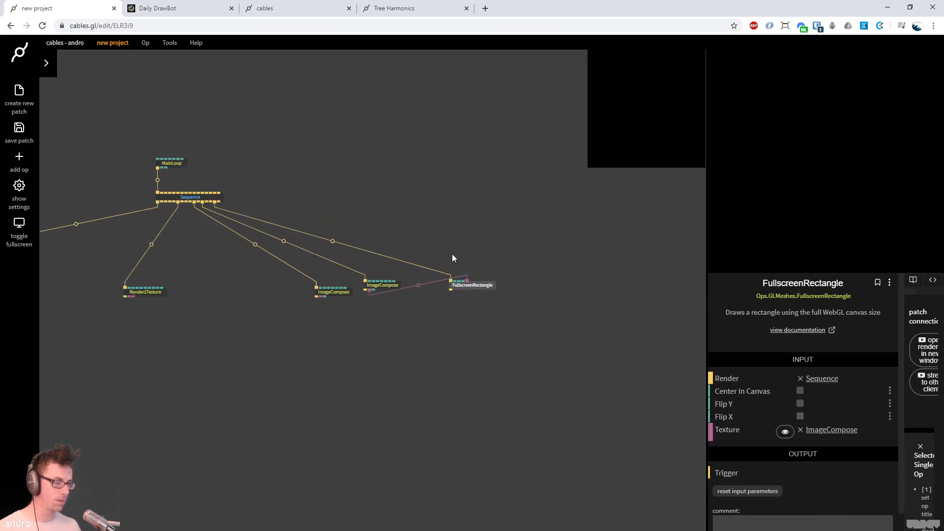
# Switch to the Daily DrawBot page and browse the animations from Snow through Nested Circles and Nested Boxes to Tunnel
pyautogui.click(157, 9)
pyautogui.scroll(-5, 614, 310)
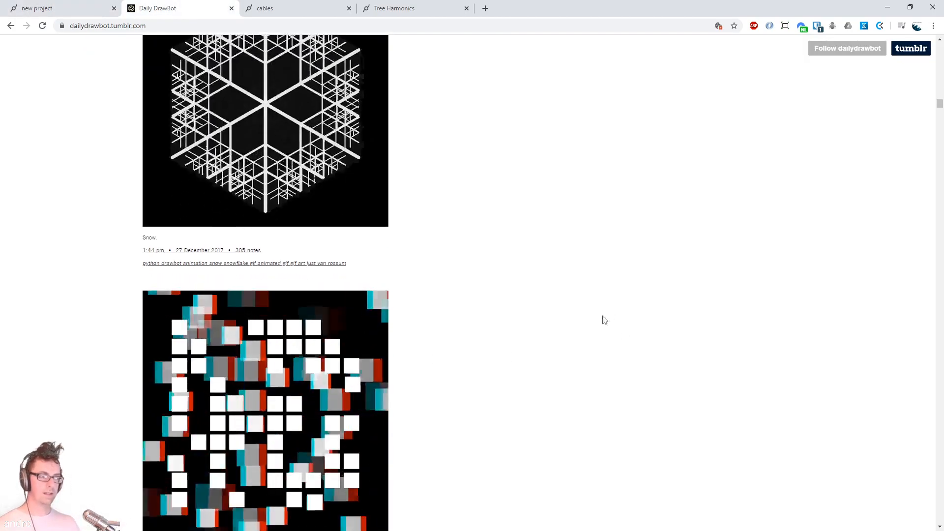
pyautogui.scroll(5, 545, 305)
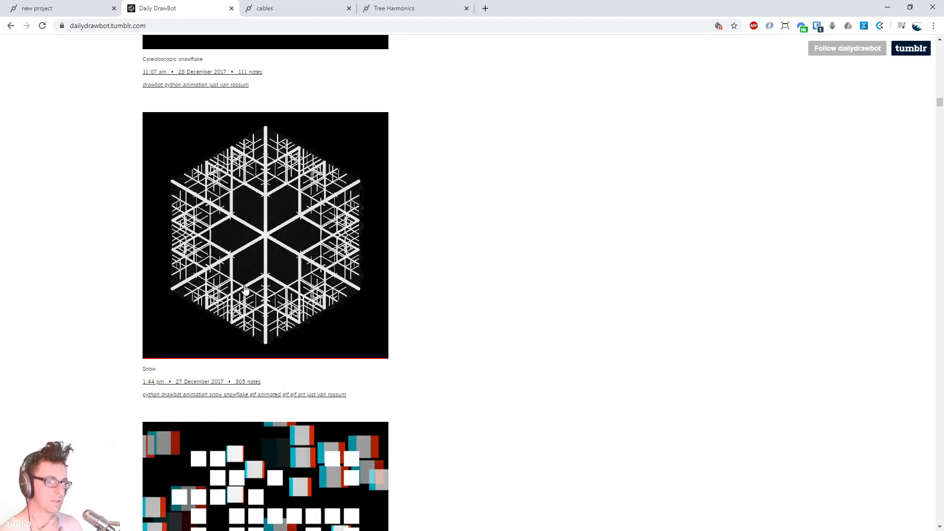
pyautogui.scroll(-6, 556, 293)
pyautogui.scroll(-4, 558, 294)
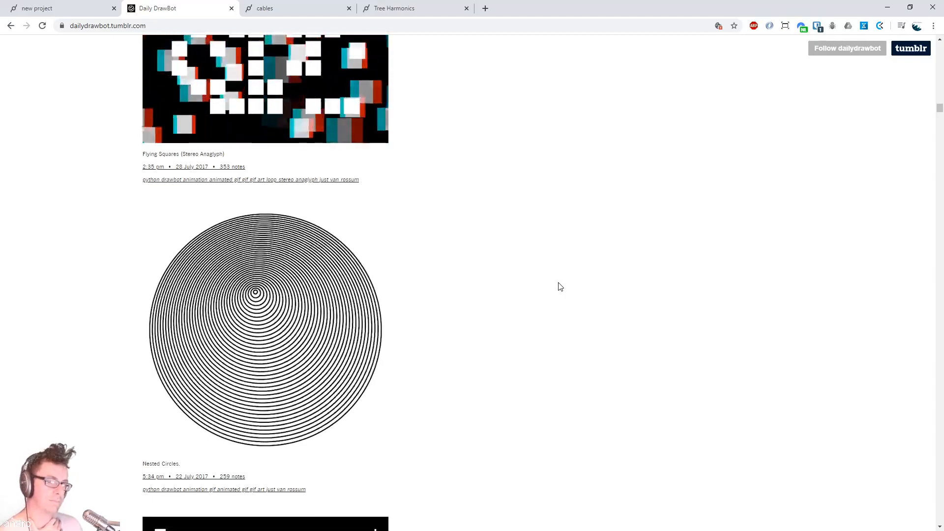
pyautogui.scroll(-2, 561, 287)
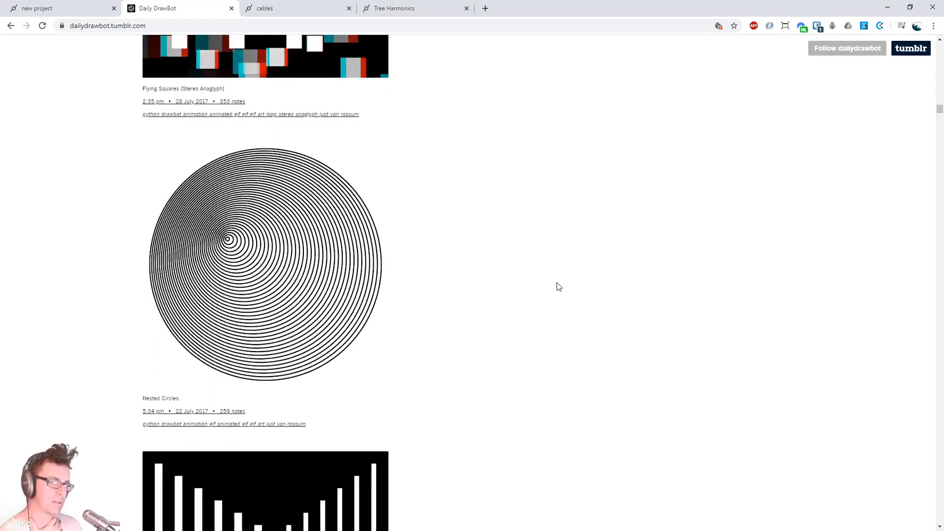
pyautogui.scroll(-1, 563, 280)
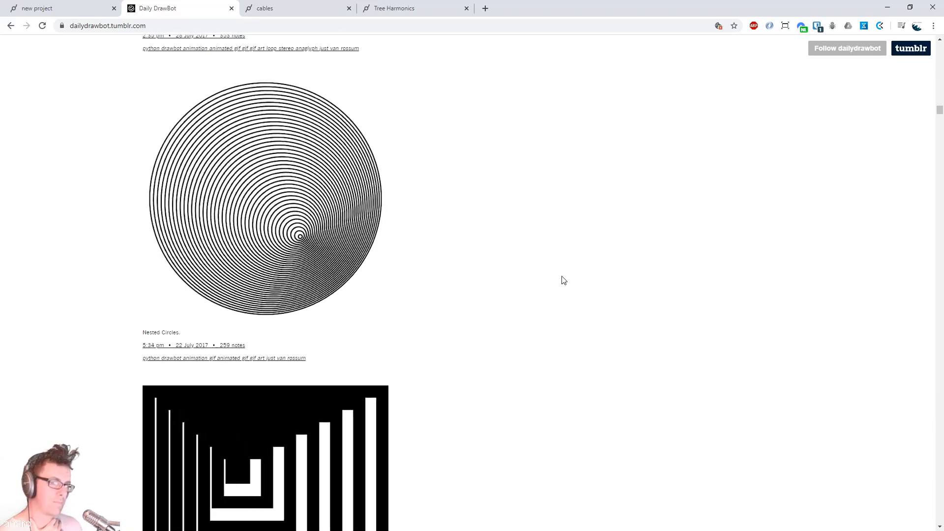
pyautogui.scroll(-1, 563, 281)
pyautogui.scroll(-5, 562, 280)
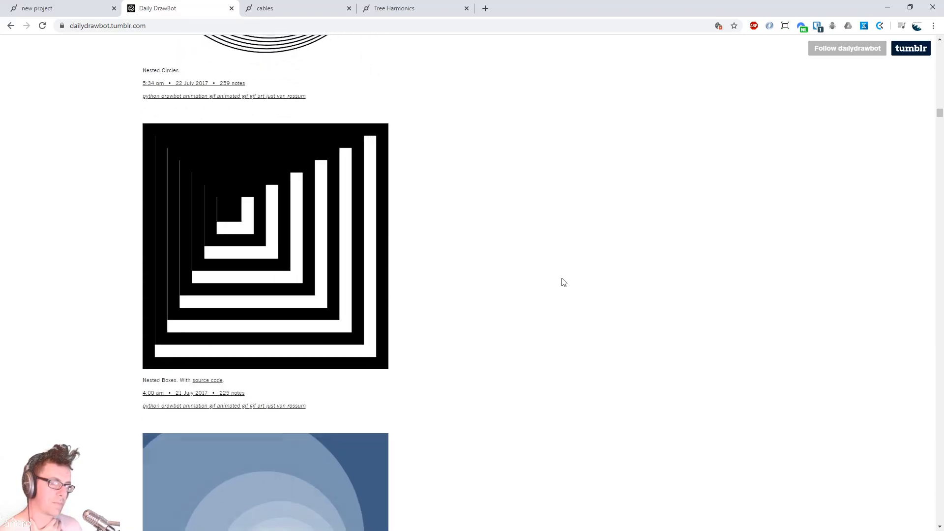
pyautogui.scroll(-3, 567, 276)
pyautogui.scroll(-1, 568, 276)
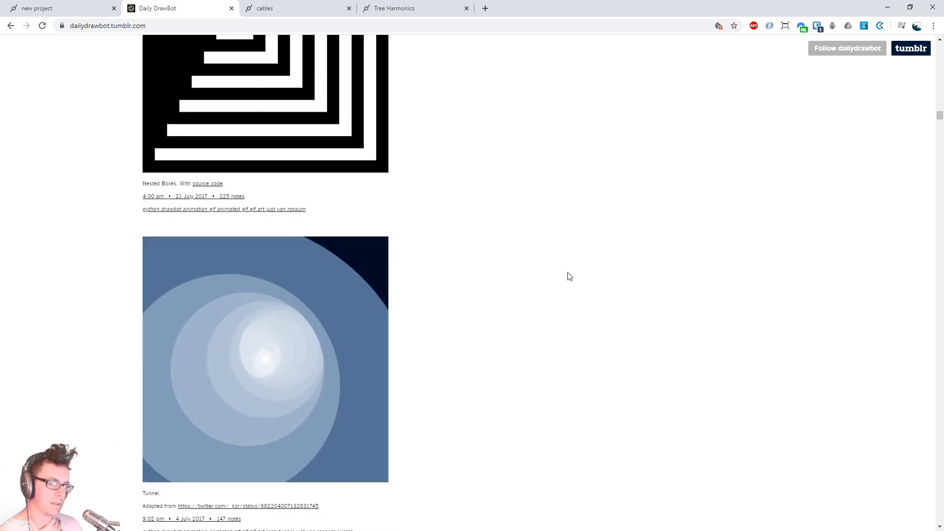
pyautogui.scroll(-1, 568, 276)
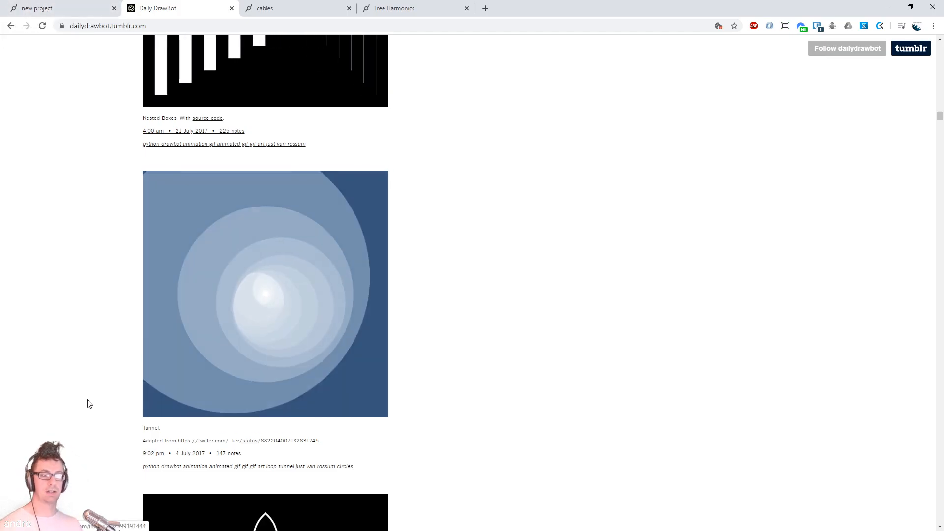
# Compare the Nested Circles, Nested Boxes and Tunnel animations as candidates to recreate
pyautogui.scroll(4, 611, 243)
pyautogui.scroll(7, 611, 243)
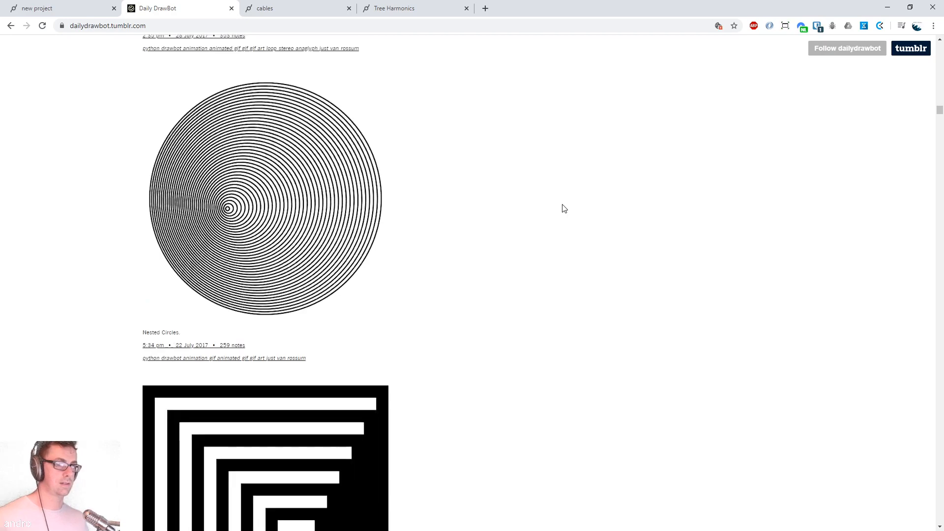
pyautogui.scroll(-10, 661, 348)
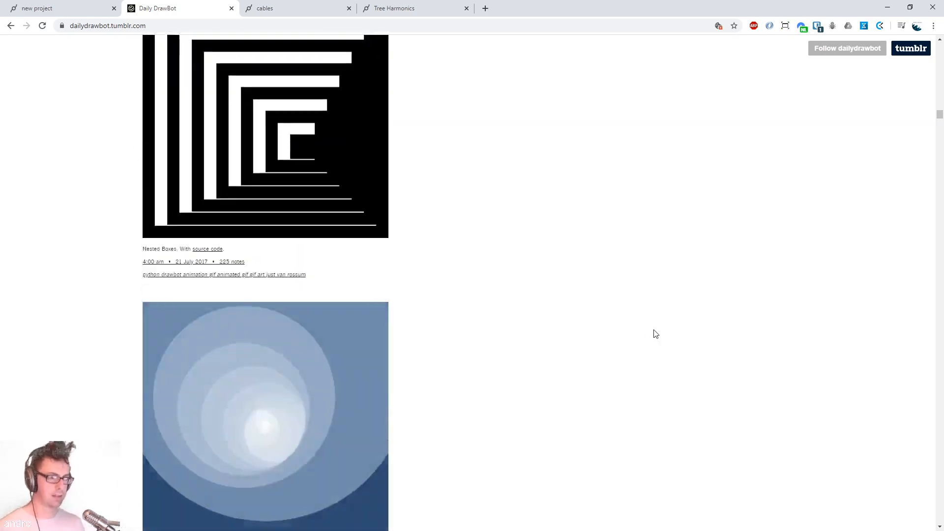
pyautogui.scroll(-1, 645, 322)
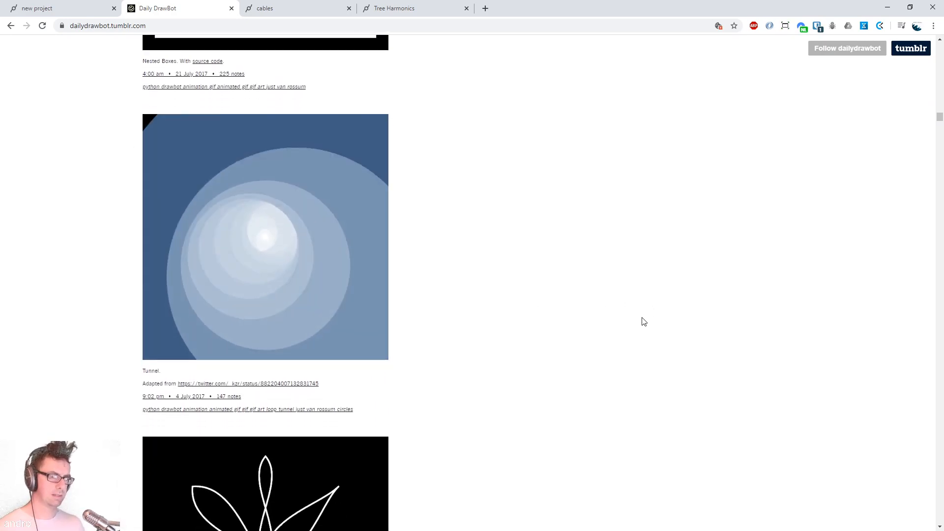
pyautogui.scroll(1, 633, 308)
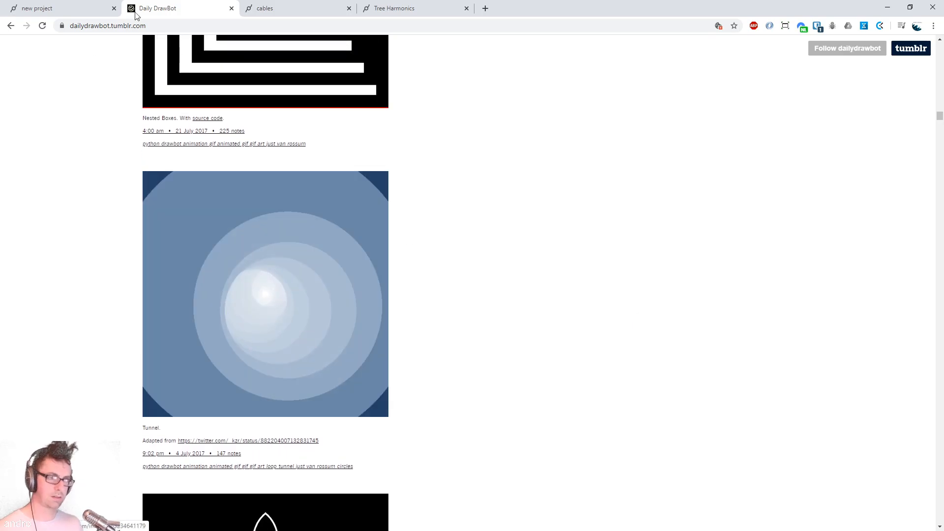
# Return to the cables project, delete the two ImageCompose ops beside FullscreenRectangle and feed Render2Texture's texture into FullscreenRectangle
pyautogui.hotkey('ctrl', 'shift', 'Tab')
pyautogui.moveTo(399, 364); pyautogui.dragTo(401, 357)
pyautogui.moveTo(388, 355); pyautogui.dragTo(262, 234)
pyautogui.moveTo(334, 378); pyautogui.dragTo(411, 373)
pyautogui.moveTo(491, 335); pyautogui.dragTo(398, 256)
pyautogui.press('Delete')
pyautogui.moveTo(226, 294); pyautogui.dragTo(565, 287)
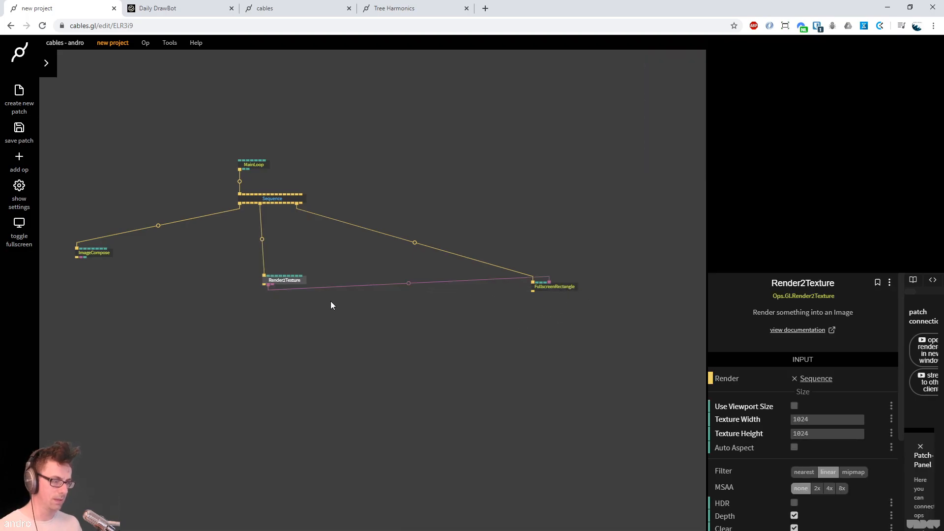
# Add a MatCapMaterialNew op triggered by Render2Texture and a MeshInstancer op triggered by that material
pyautogui.moveTo(263, 284); pyautogui.dragTo(261, 397)
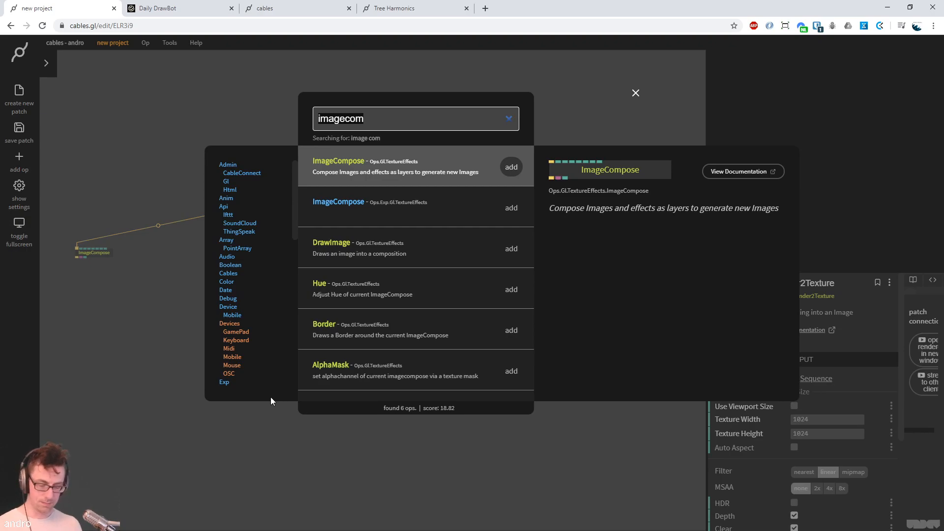
pyautogui.write('matcap')
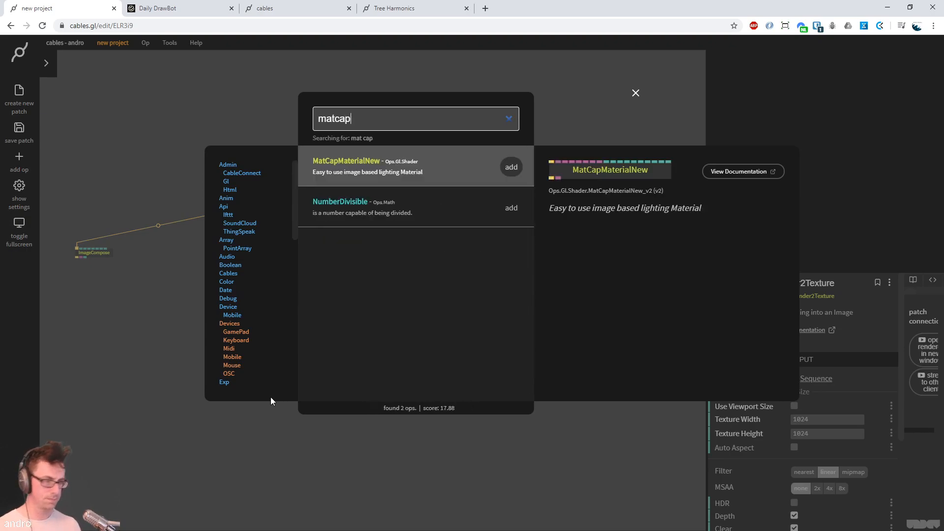
pyautogui.press('Return')
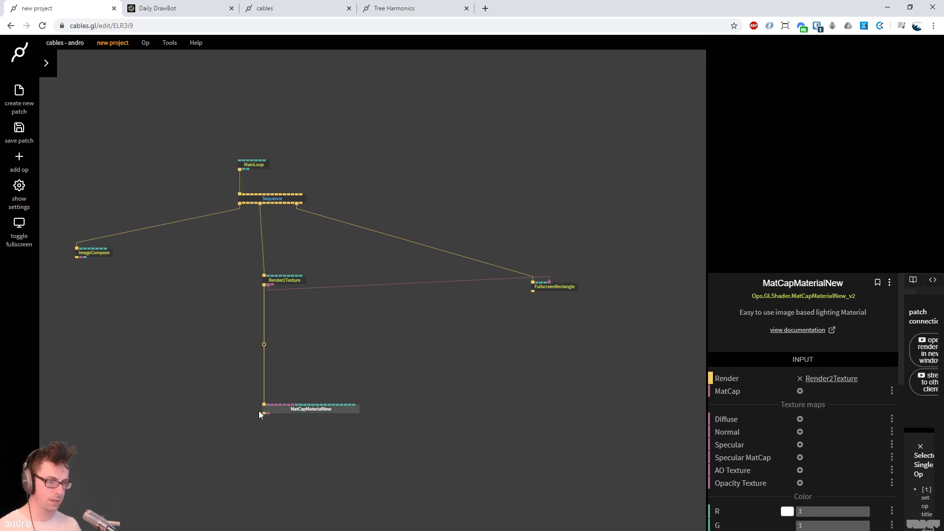
pyautogui.moveTo(262, 414); pyautogui.dragTo(260, 461)
pyautogui.write('meshinst')
pyautogui.press('Return')
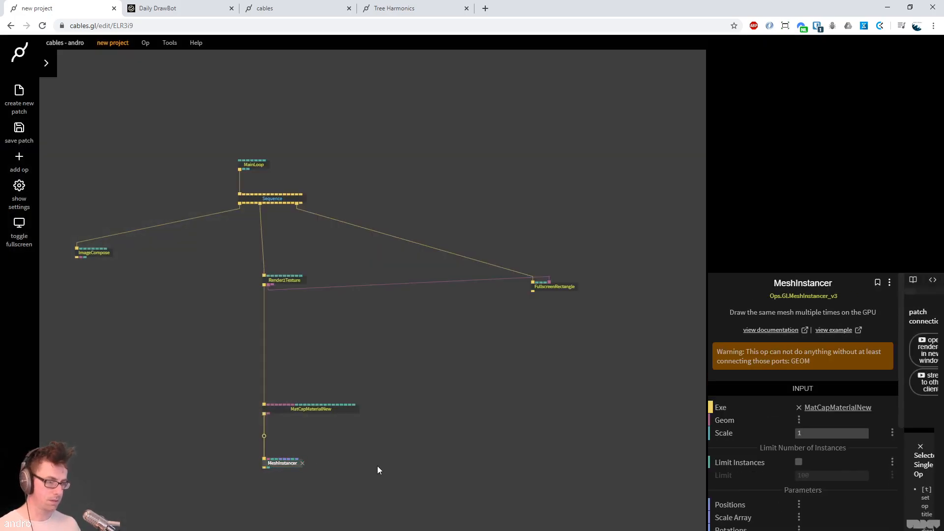
# Align MatCapMaterialNew and MeshInstancer in a vertical column under Render2Texture
pyautogui.scroll(3, 377, 465)
pyautogui.click(265, 201)
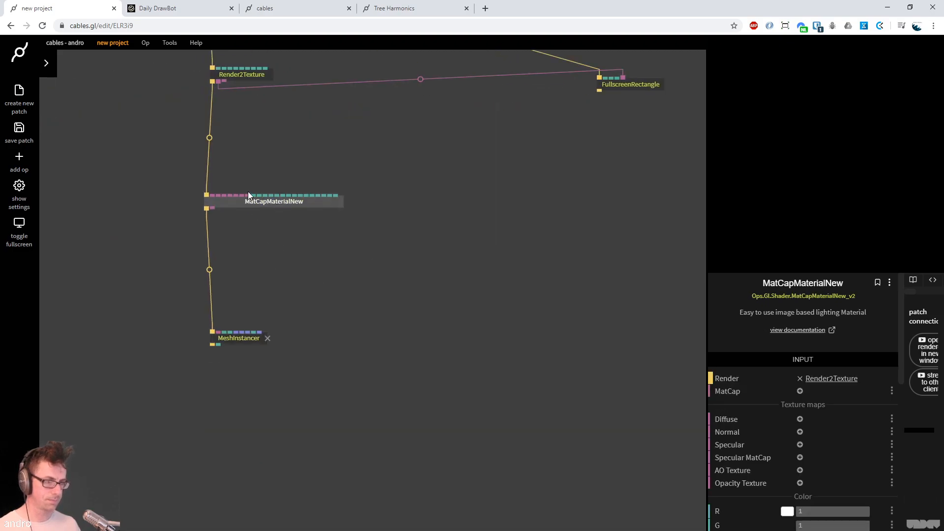
pyautogui.moveTo(250, 202); pyautogui.dragTo(257, 202)
pyautogui.click(298, 288)
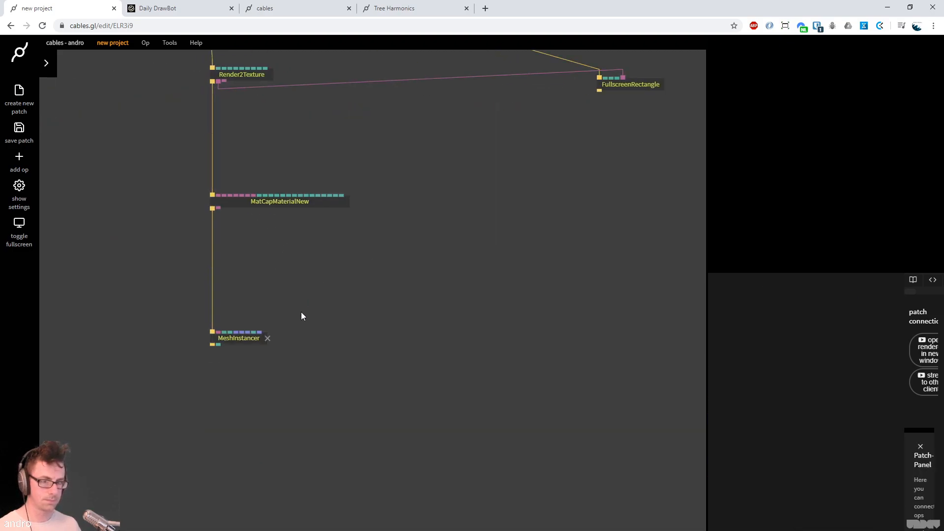
pyautogui.moveTo(252, 338); pyautogui.dragTo(251, 329)
pyautogui.moveTo(326, 301); pyautogui.dragTo(372, 363)
# Add a Torus op triggered by MatCapMaterialNew, placed beside the connection to MeshInstancer
pyautogui.moveTo(249, 268); pyautogui.dragTo(192, 318)
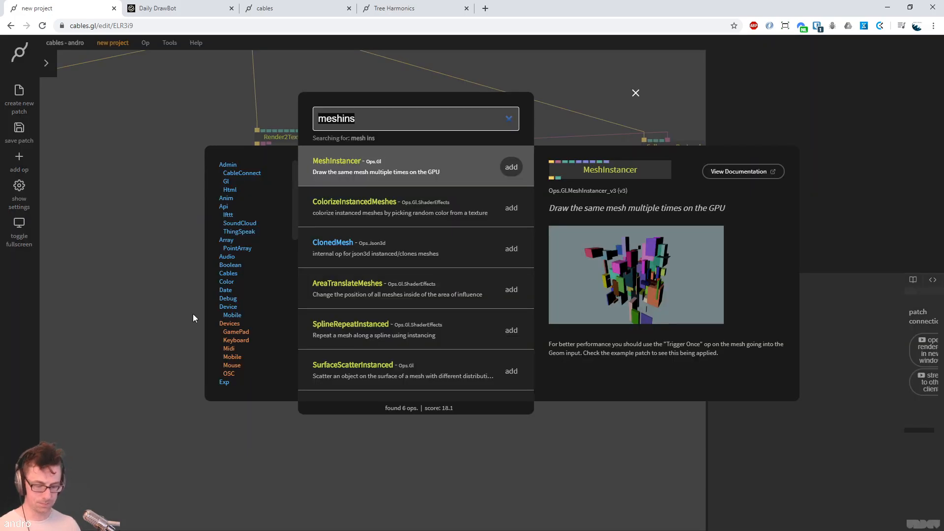
pyautogui.write('tours')
pyautogui.press('BackSpace')
pyautogui.press('BackSpace')
pyautogui.press('BackSpace')
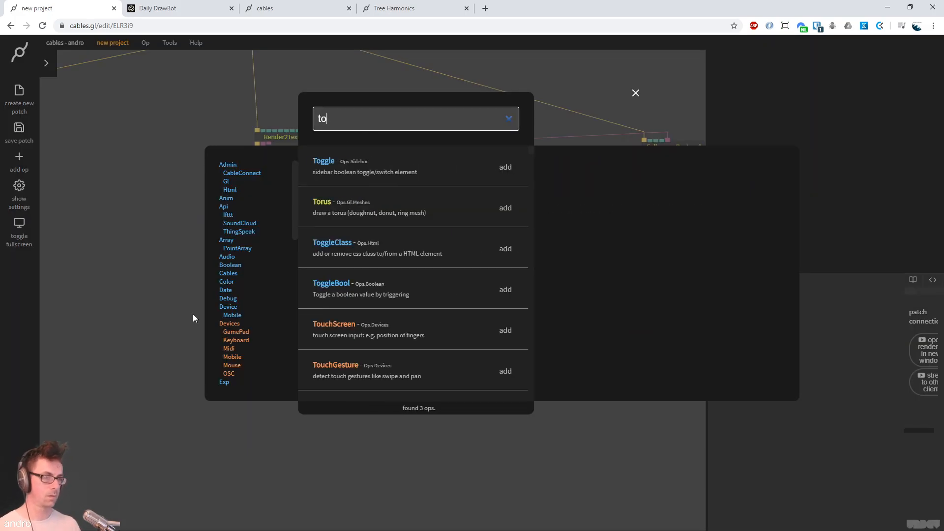
pyautogui.write('rus')
pyautogui.press('Return')
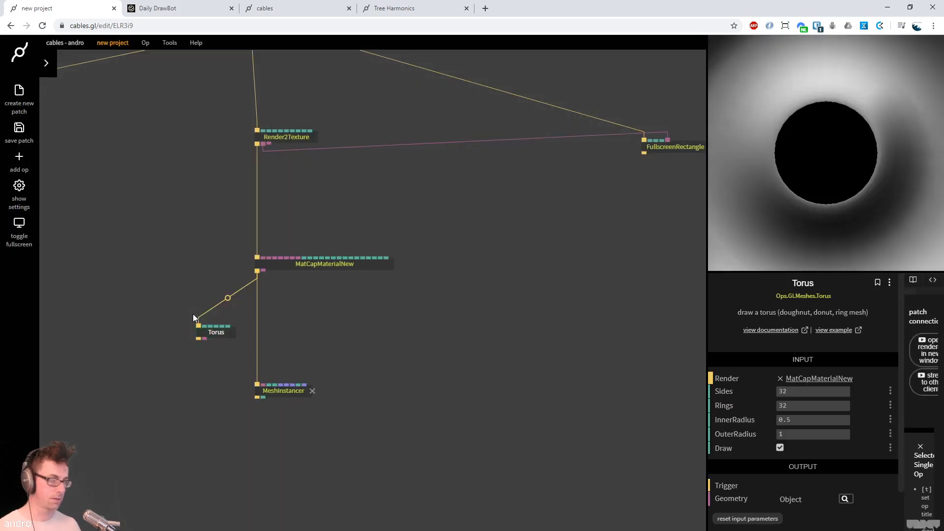
# Set the Torus's InnerRadius to 0.25 and connect its geometry output to MeshInstancer's Geom input
pyautogui.moveTo(806, 417); pyautogui.dragTo(767, 417)
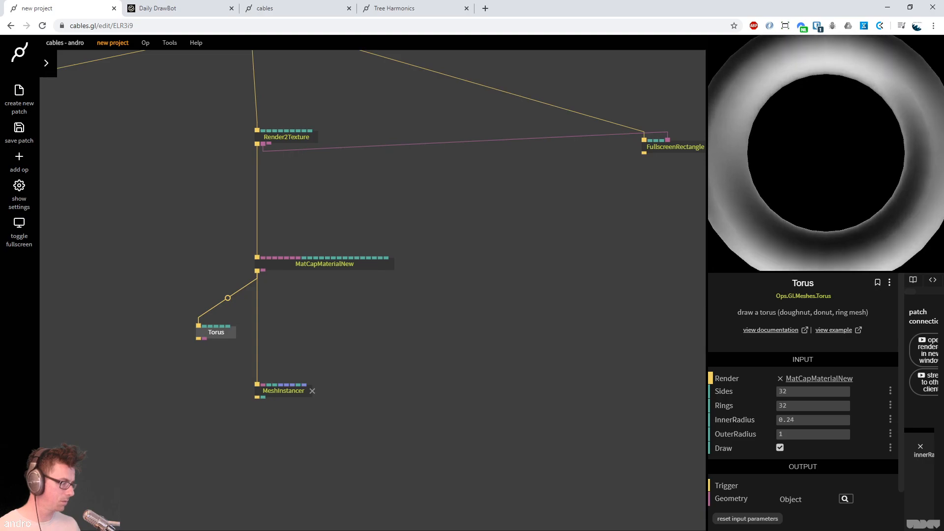
pyautogui.click(802, 415)
pyautogui.write('0.25')
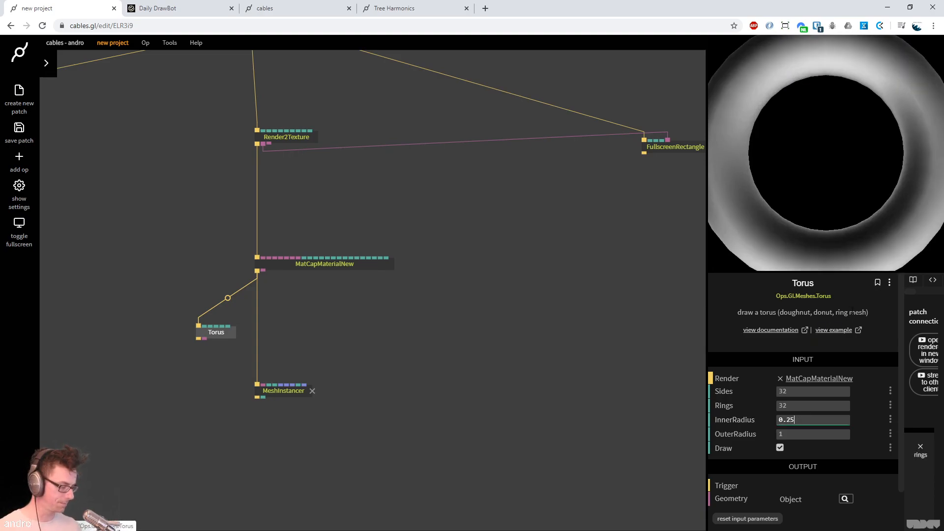
pyautogui.moveTo(209, 339); pyautogui.dragTo(262, 384)
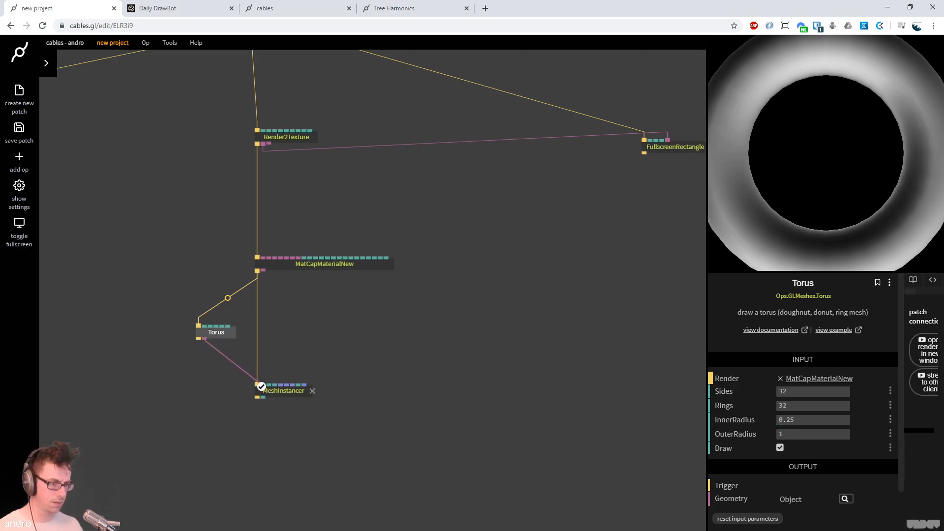
# Connect the Torus's geometry output to MeshInstancer's Geom input and turn off the Torus's Draw option
pyautogui.press('Escape')
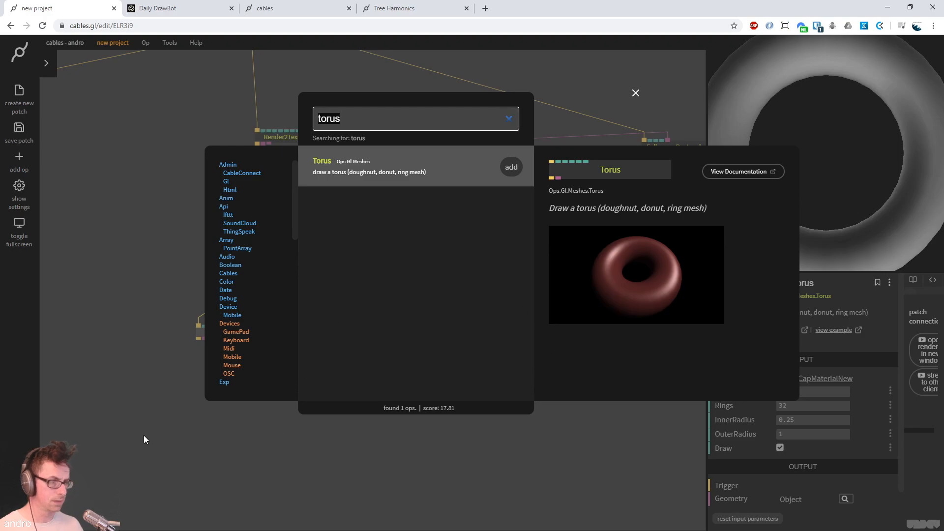
pyautogui.press('Escape')
pyautogui.moveTo(205, 339); pyautogui.dragTo(261, 385)
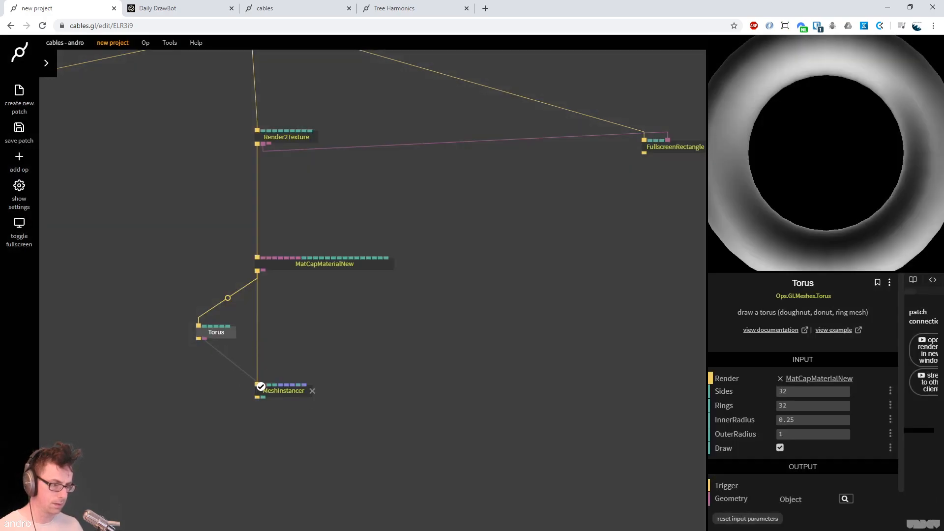
pyautogui.click(215, 330)
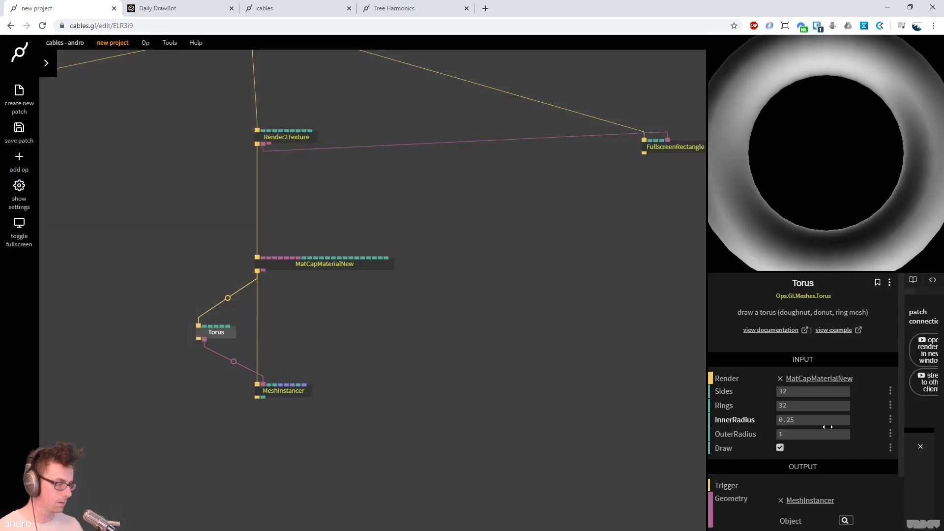
pyautogui.click(780, 448)
pyautogui.moveTo(425, 344); pyautogui.dragTo(398, 347)
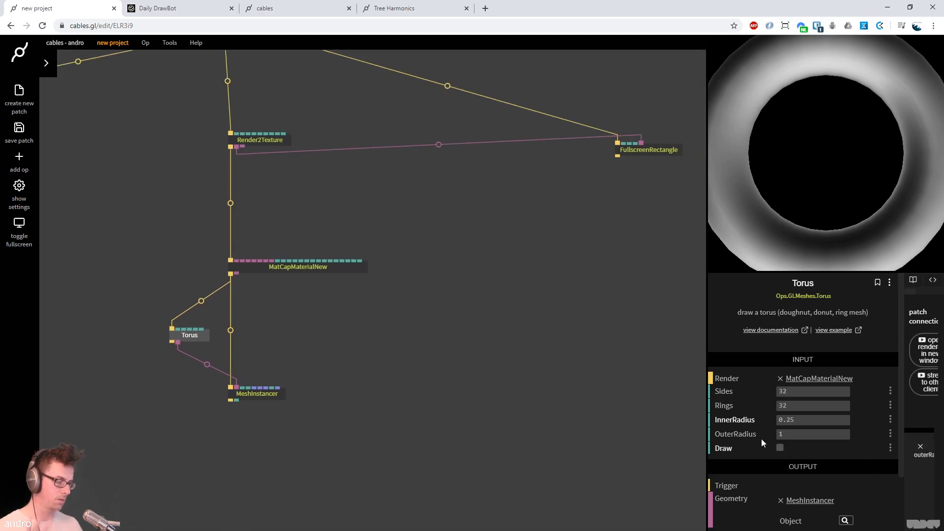
pyautogui.click(781, 449)
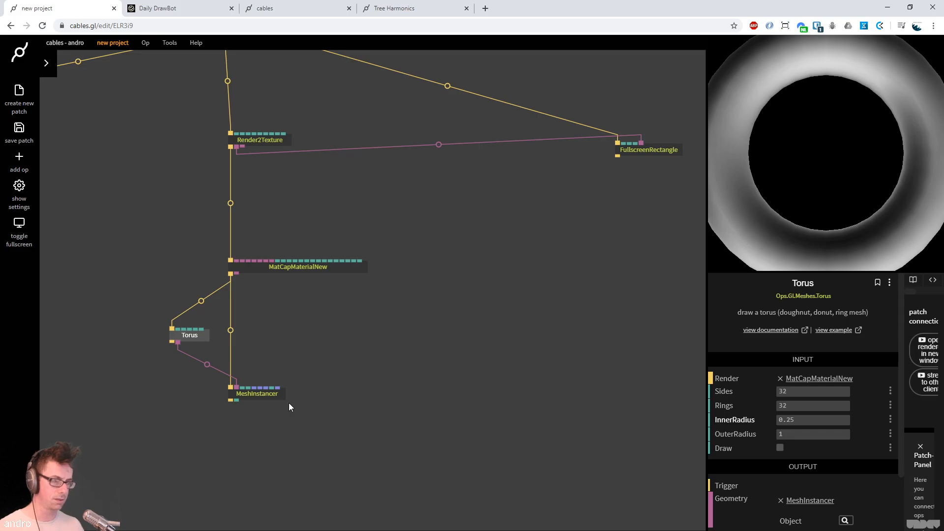
# Move MatCapMaterialNew closer to Render2Texture and add an unconnected Array op beside the material chain
pyautogui.click(266, 393)
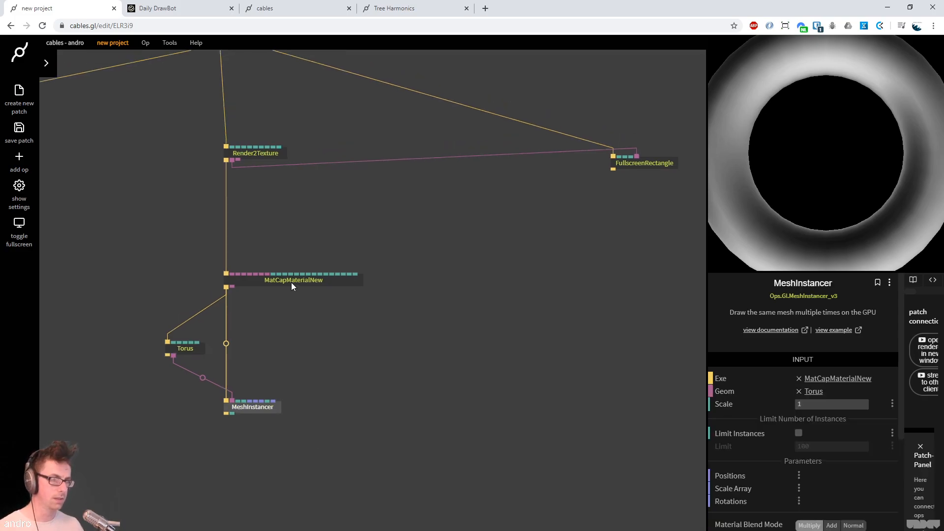
pyautogui.click(291, 250)
pyautogui.click(427, 309)
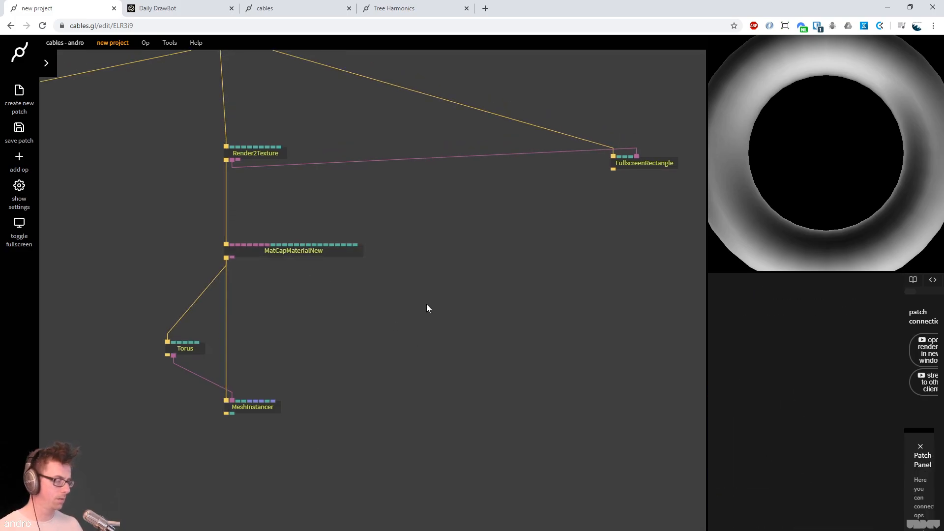
pyautogui.press('Escape')
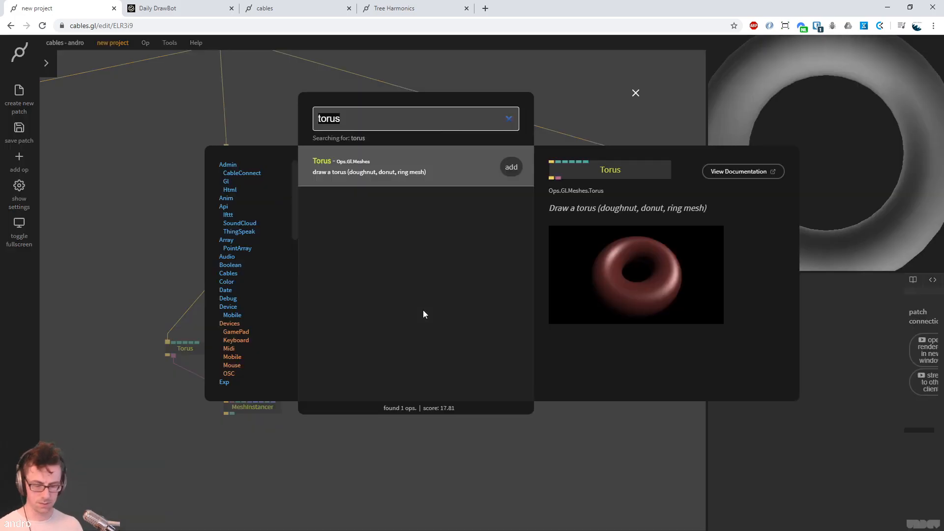
pyautogui.write('array')
pyautogui.press('Return')
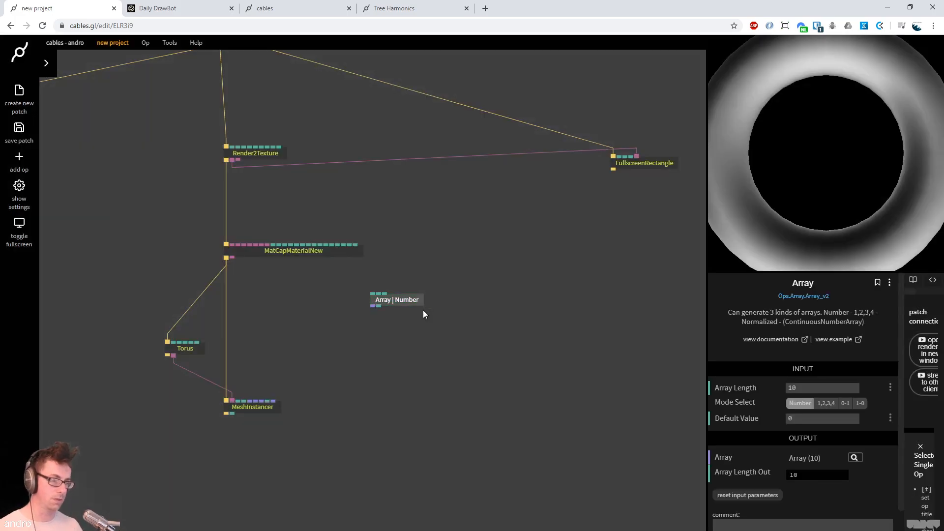
# Check the Daily DrawBot tunnel reference and add an ArrayPack3 op in the patch, with its Array 1 input fed by the Array op
pyautogui.click(208, 7)
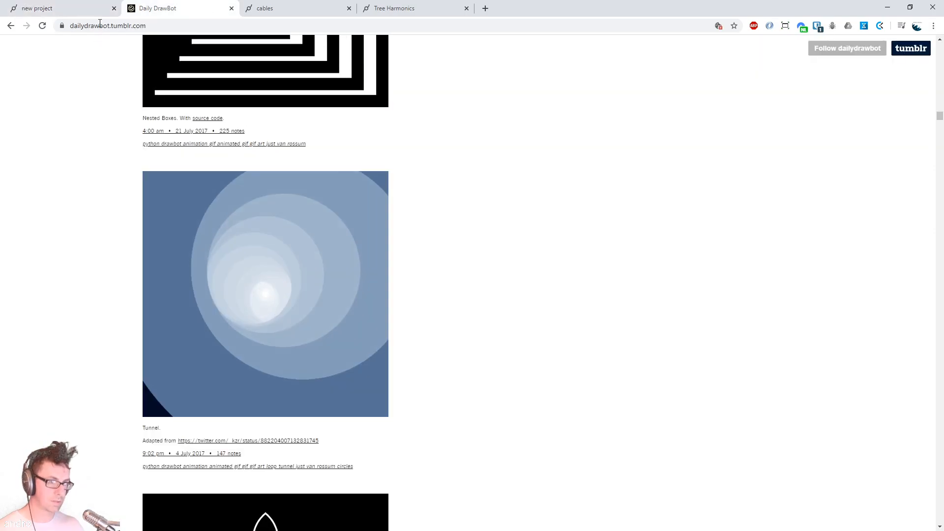
pyautogui.click(86, 13)
pyautogui.click(485, 377)
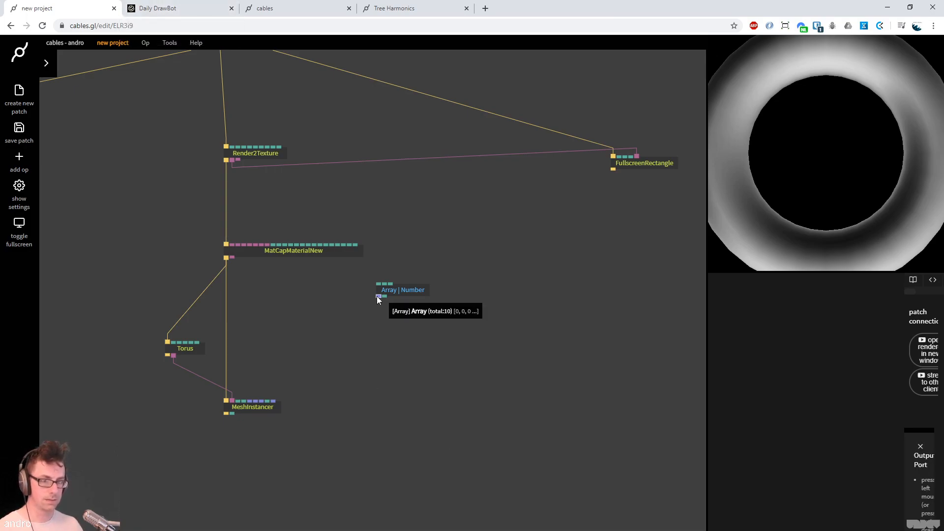
pyautogui.moveTo(378, 296); pyautogui.dragTo(380, 345)
pyautogui.write('arraypa')
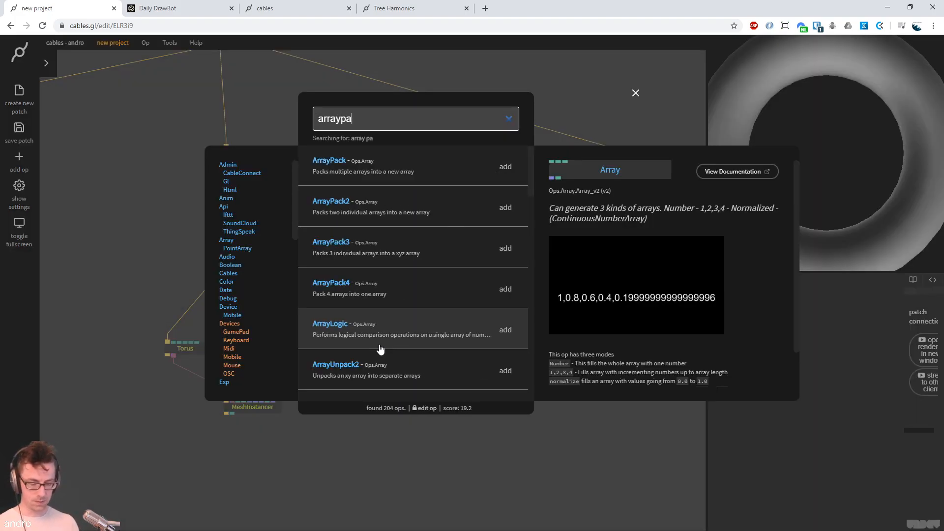
pyautogui.write('ck3')
pyautogui.press('Return')
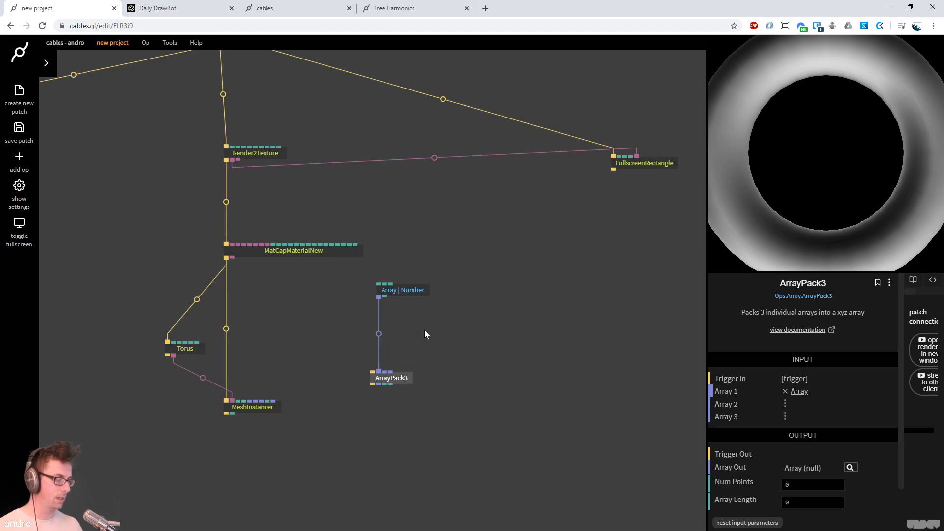
# Set the Array op's Array Length to 20, trying the 0-1 mode and returning it to Number
pyautogui.click(406, 289)
pyautogui.click(816, 389)
pyautogui.write('20')
pyautogui.press('Return')
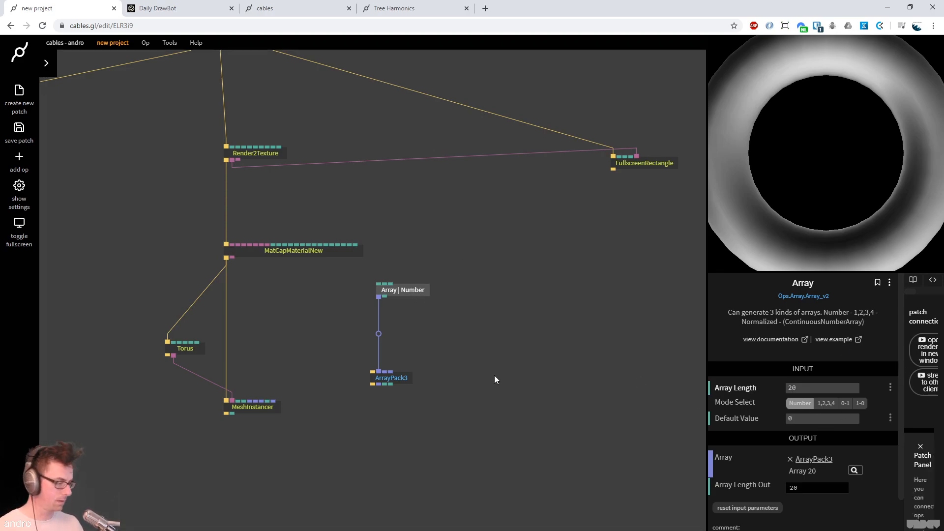
pyautogui.click(844, 404)
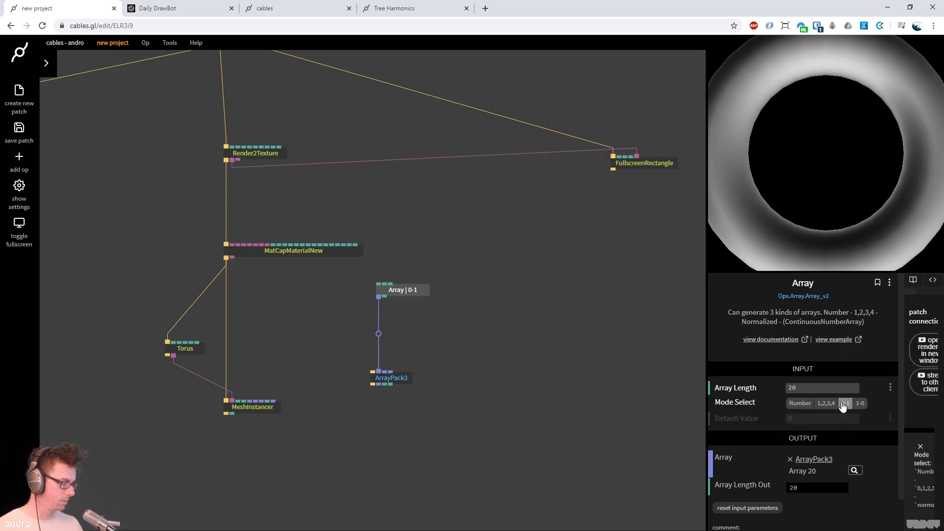
pyautogui.click(800, 403)
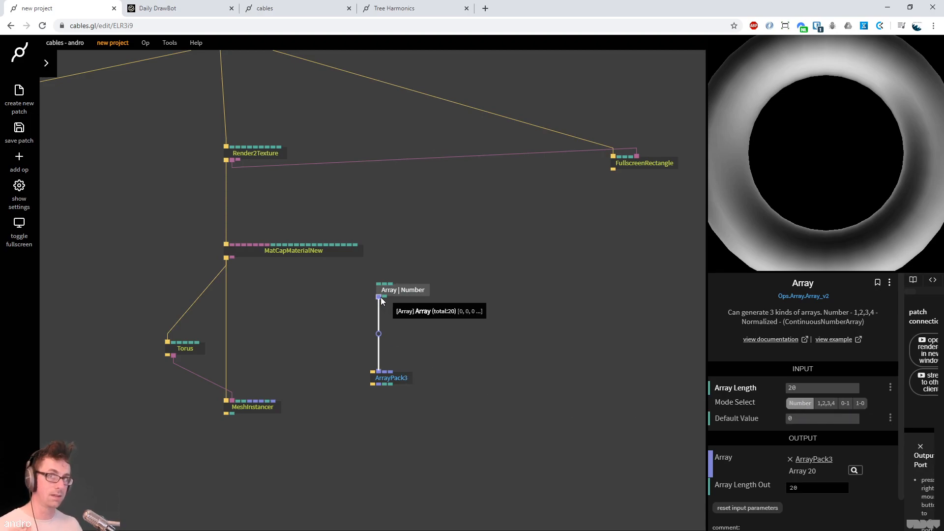
pyautogui.click(398, 289)
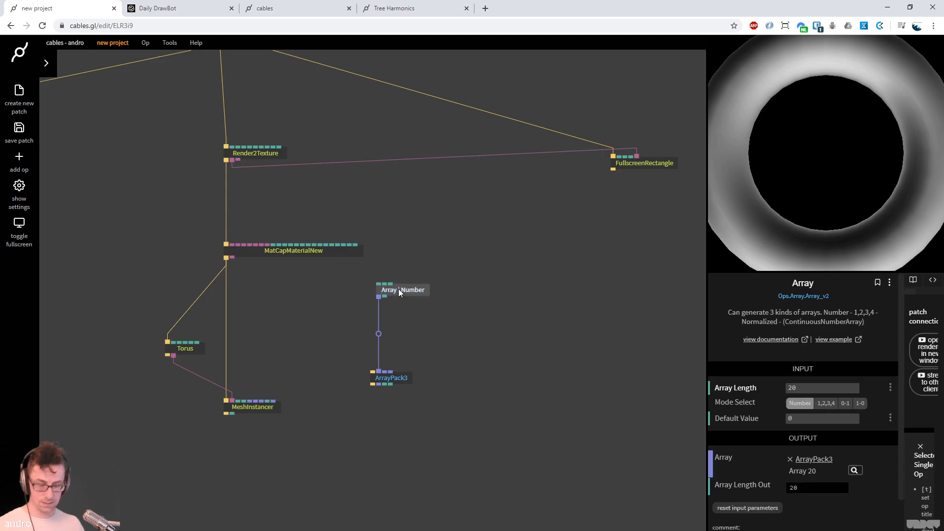
# Feed ArrayPack3's Array 2 from the Array op and Array 3 from a duplicate whose length follows the original's length output
pyautogui.moveTo(379, 297); pyautogui.dragTo(386, 371)
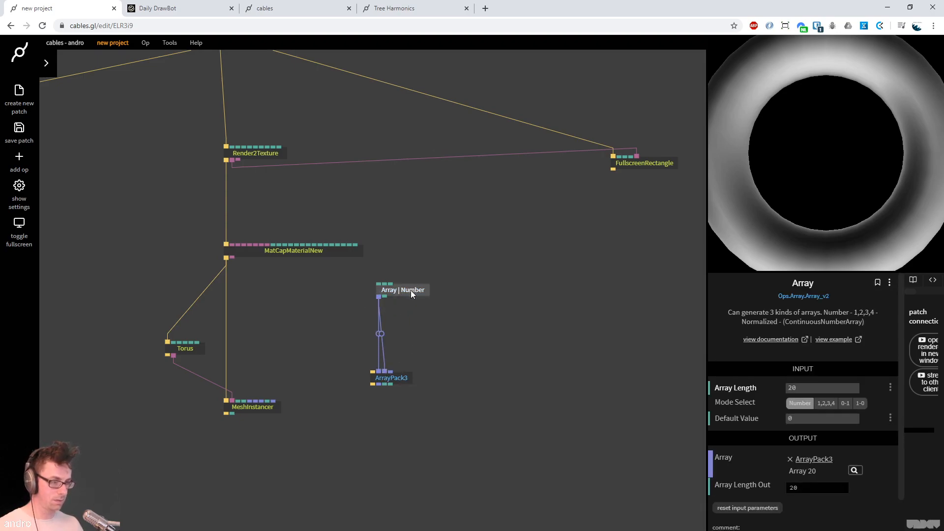
pyautogui.hotkey('ctrl', 'c')
pyautogui.hotkey('ctrl', 'v')
pyautogui.moveTo(419, 327); pyautogui.dragTo(391, 372)
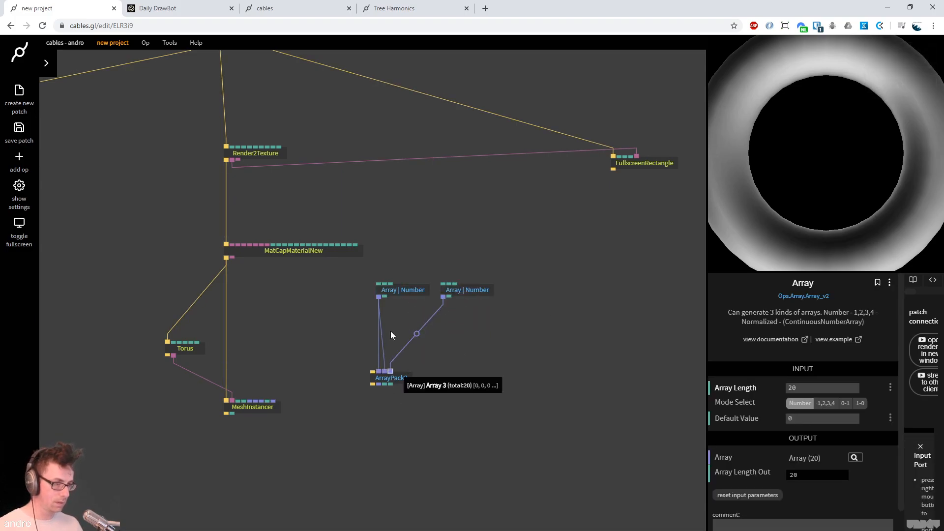
pyautogui.moveTo(385, 296); pyautogui.dragTo(468, 317)
pyautogui.click(504, 266)
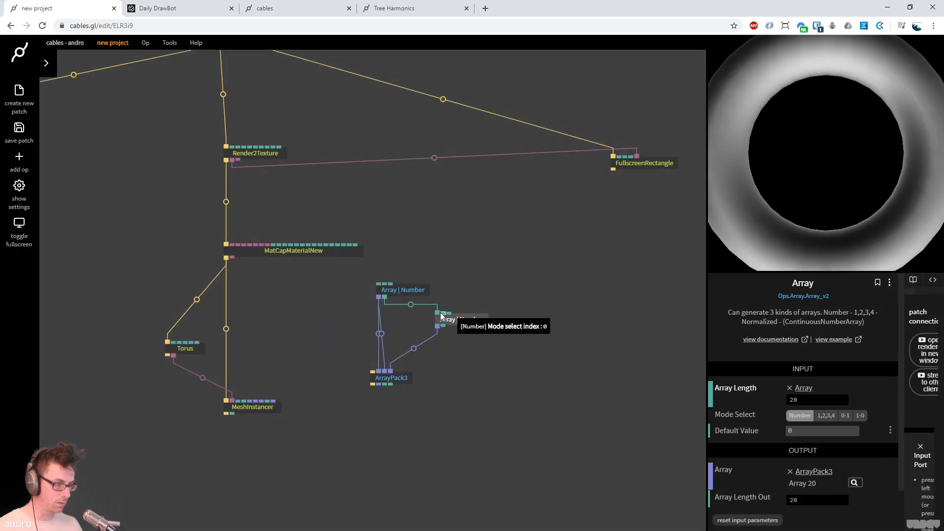
# Trigger ArrayPack3 from MatCapMaterialNew and connect its Array Out to the positions input of MeshInstancer, moved further down
pyautogui.moveTo(436, 390); pyautogui.dragTo(483, 340)
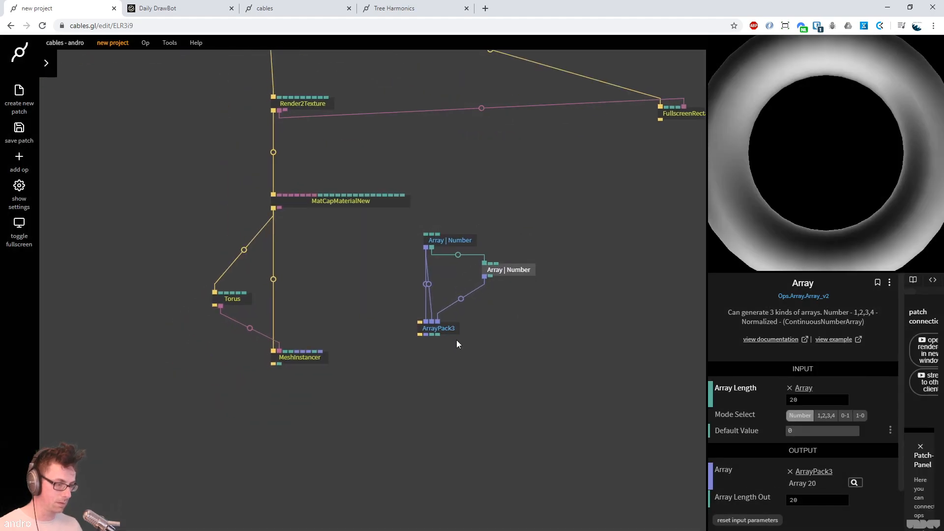
pyautogui.moveTo(274, 208); pyautogui.dragTo(450, 331)
pyautogui.moveTo(297, 364); pyautogui.dragTo(297, 413)
pyautogui.moveTo(426, 335); pyautogui.dragTo(298, 401)
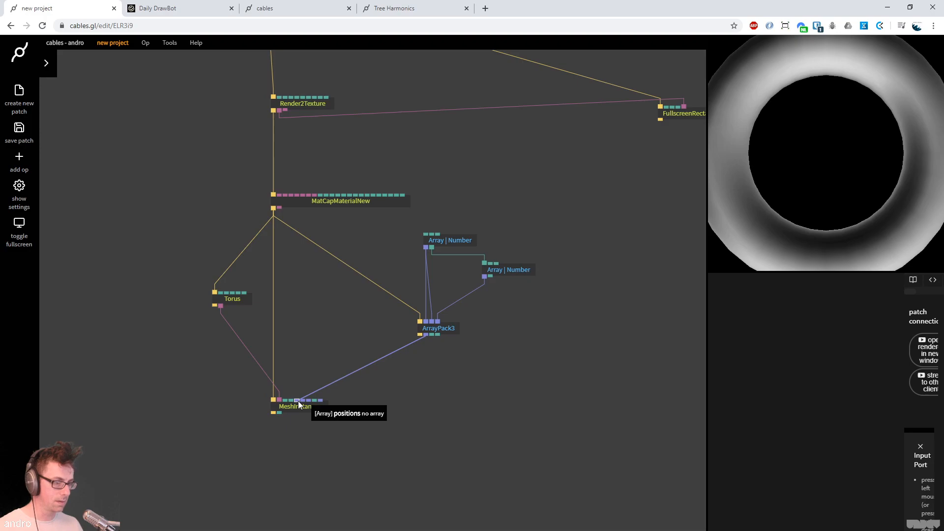
# Set the second Array's mode to 0-1 and insert an ArrayMultiply op with value 10 between it and ArrayPack3
pyautogui.click(512, 271)
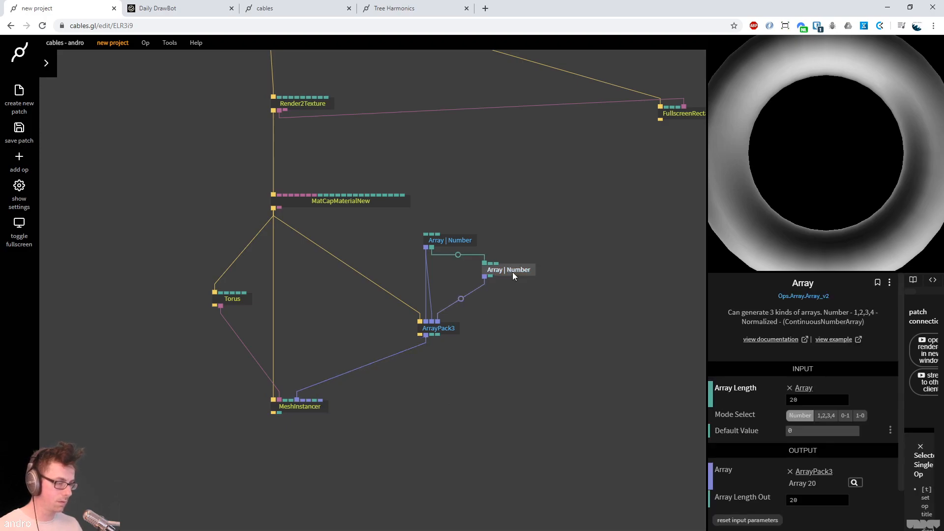
pyautogui.click(845, 416)
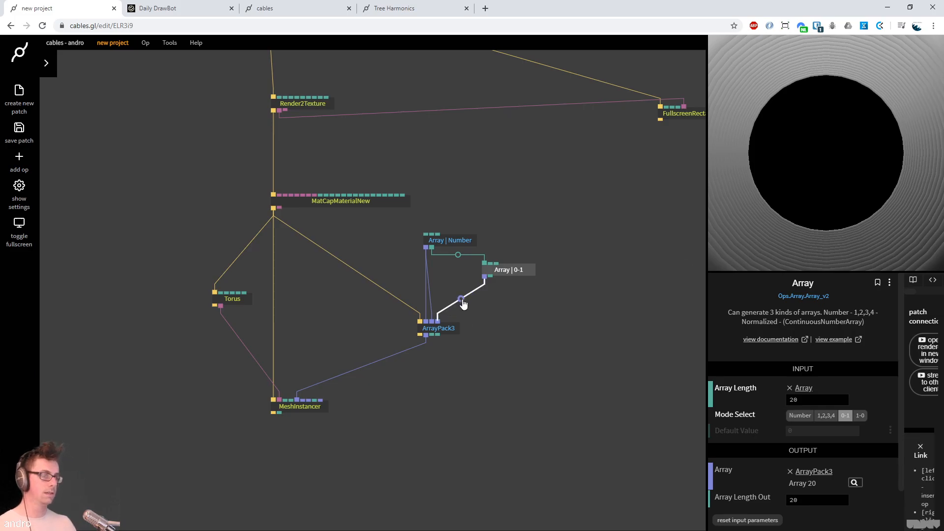
pyautogui.click(465, 301)
pyautogui.write('arraymult')
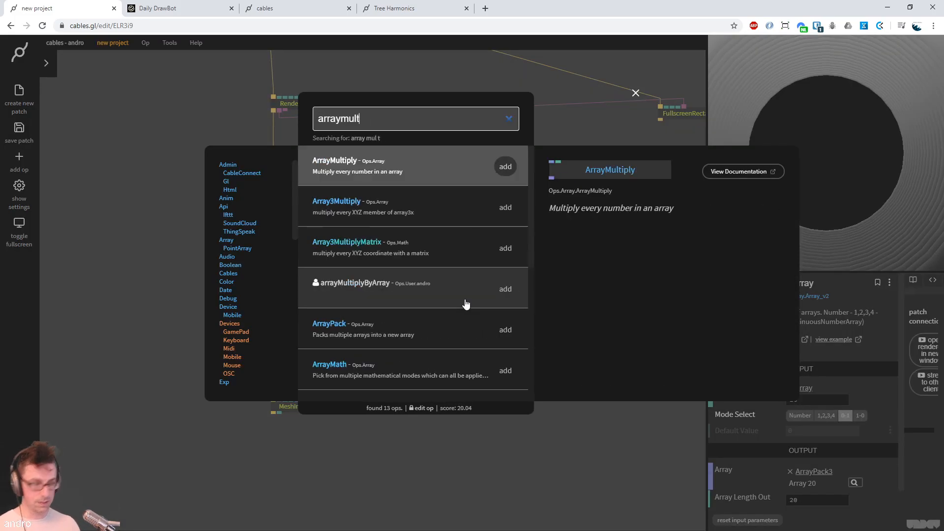
pyautogui.press('Return')
pyautogui.moveTo(444, 302); pyautogui.dragTo(512, 300)
pyautogui.moveTo(794, 391); pyautogui.dragTo(871, 392)
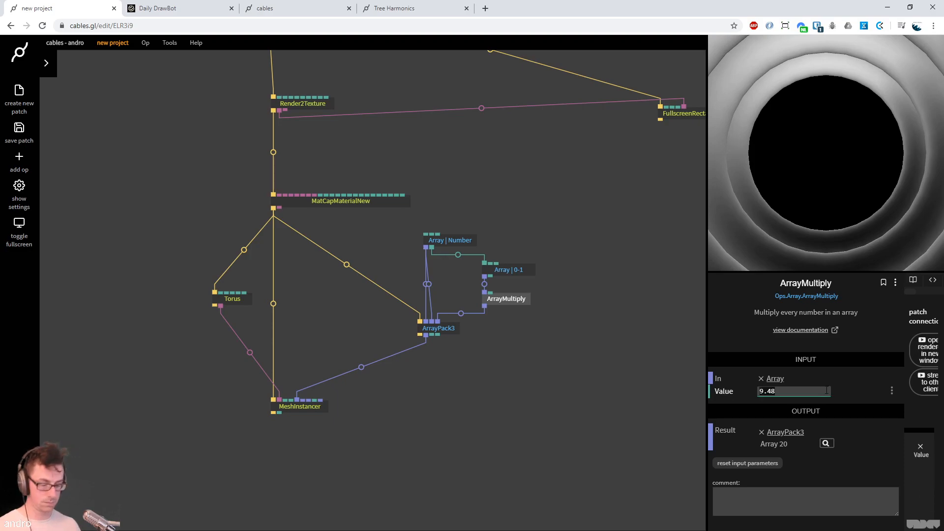
pyautogui.write('10')
pyautogui.click(493, 237)
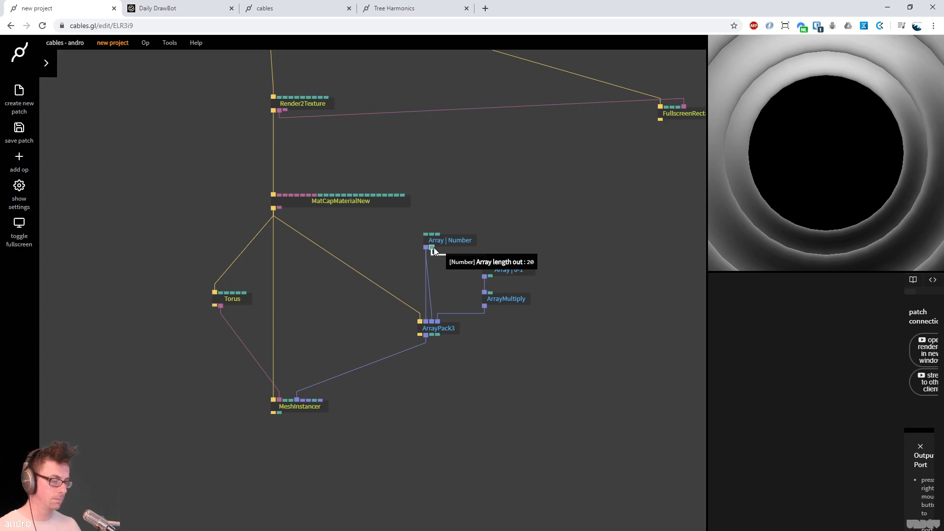
# Move ArrayPack3 down and insert an ArraySubtract op between ArrayMultiply and ArrayPack3
pyautogui.moveTo(445, 329); pyautogui.dragTo(448, 368)
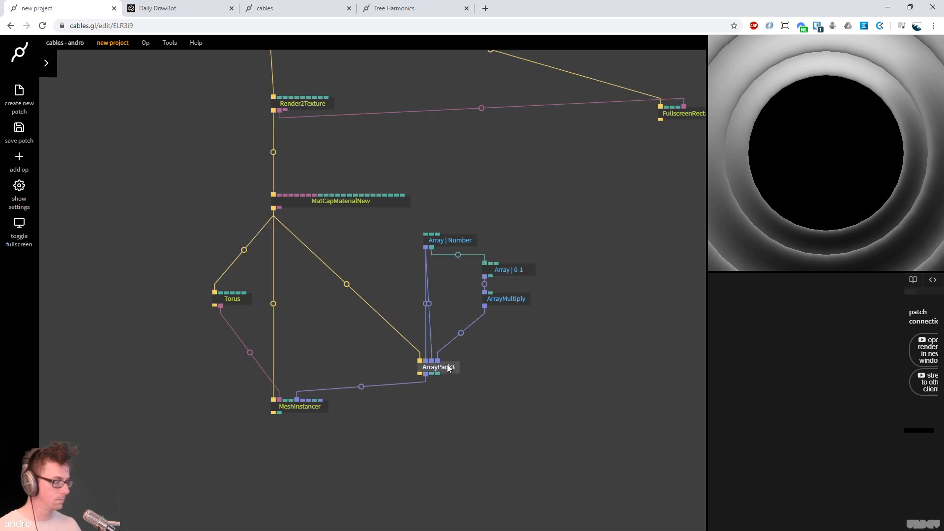
pyautogui.click(507, 298)
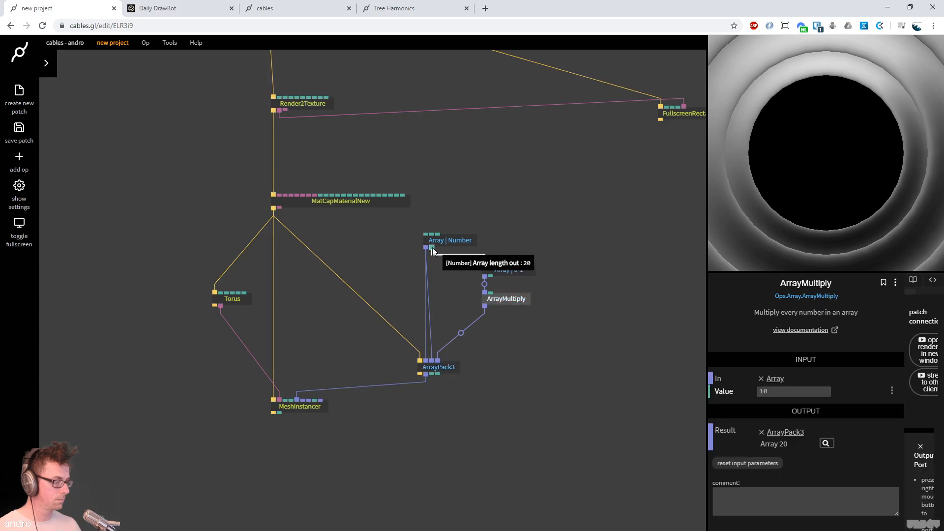
pyautogui.click(461, 331)
pyautogui.write('at')
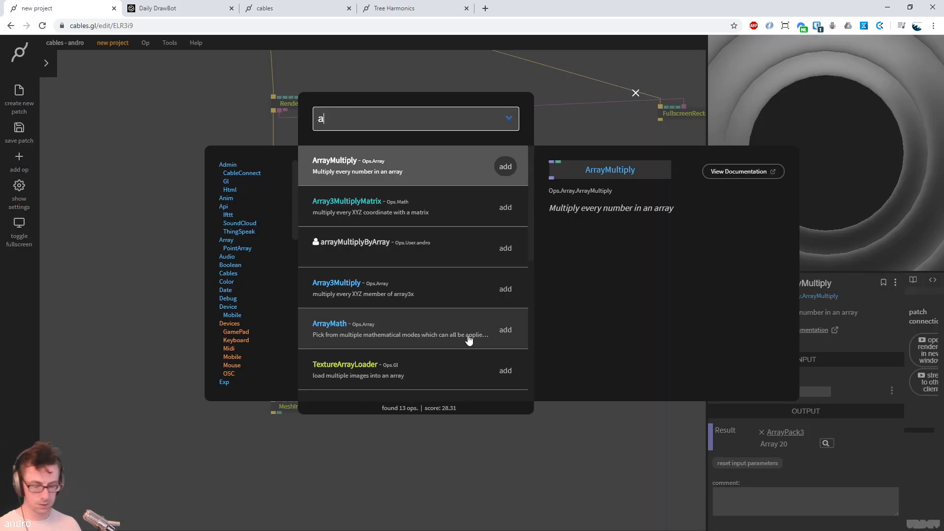
pyautogui.press('BackSpace')
pyautogui.press('BackSpace')
pyautogui.write('arraysub')
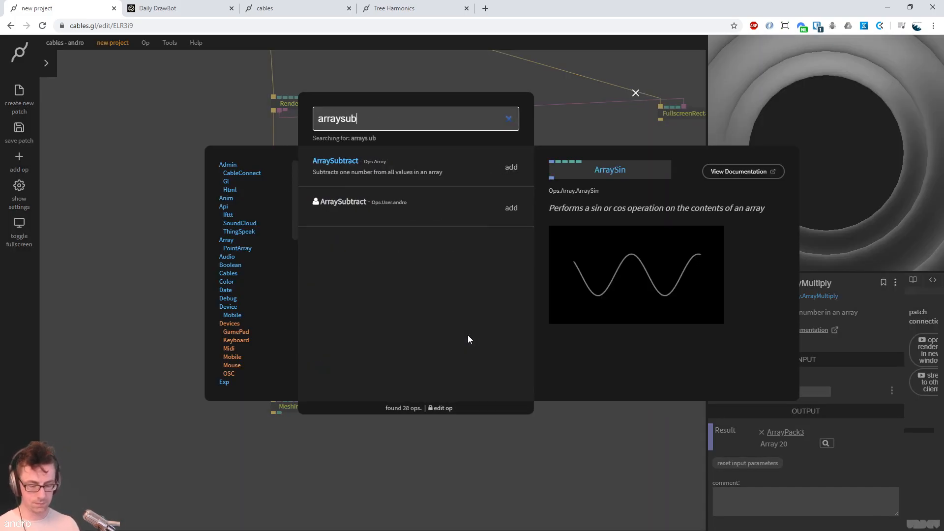
pyautogui.press('Return')
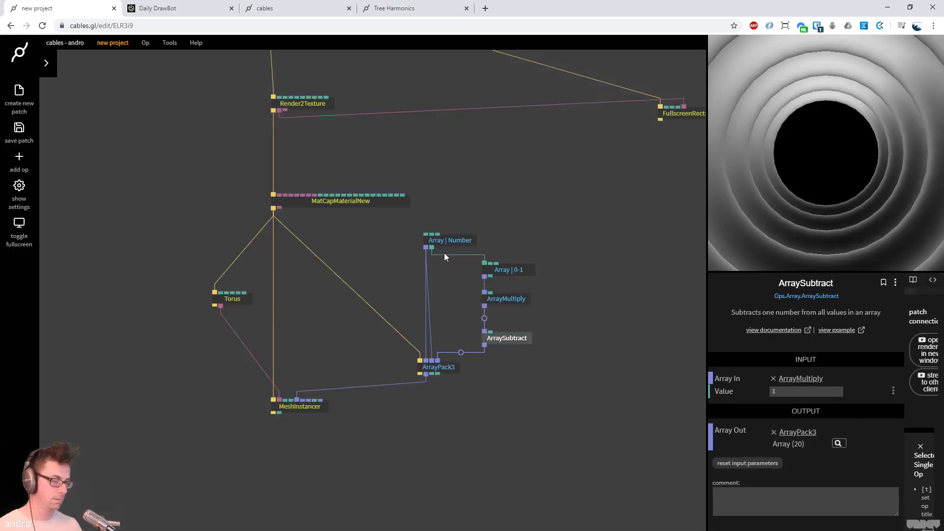
# Add a Multiply op fed by the first Array's length output, set Number2 to 0.5, and connect its result to ArraySubtract's value
pyautogui.moveTo(429, 249); pyautogui.dragTo(450, 311)
pyautogui.write('multiply')
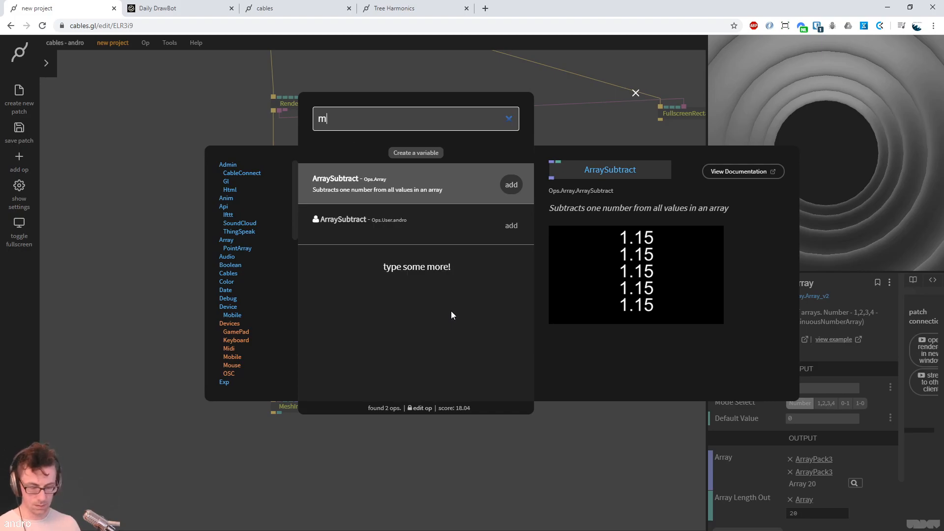
pyautogui.press('Return')
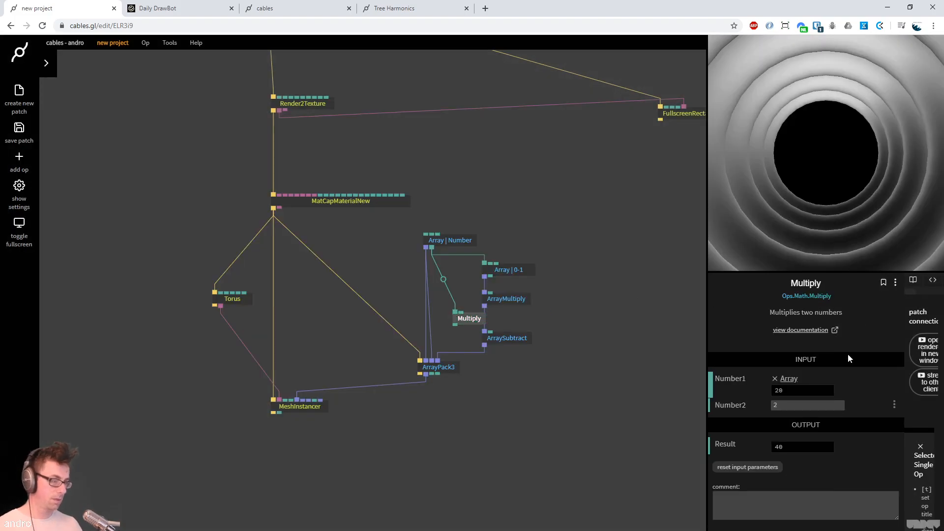
pyautogui.click(813, 411)
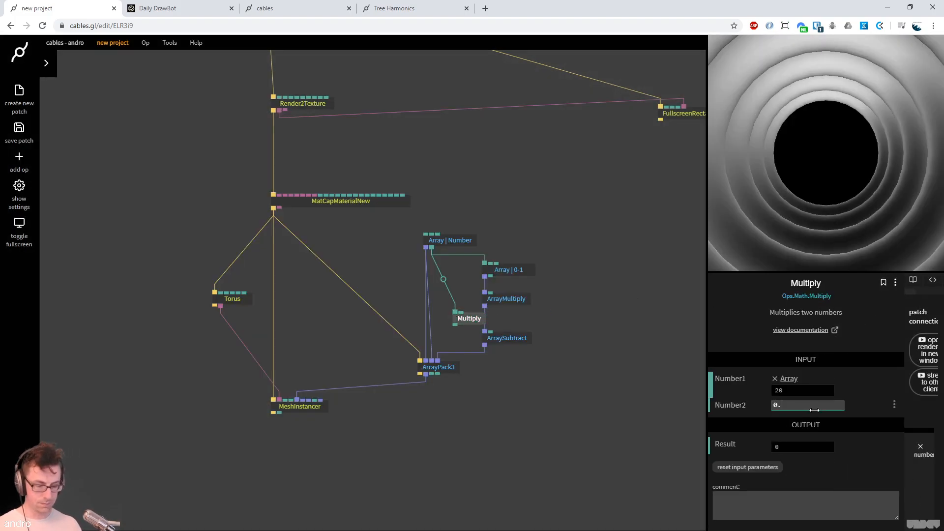
pyautogui.moveTo(455, 325)
pyautogui.mouseDown()
pyautogui.moveTo(498, 342)
pyautogui.moveTo(466, 310)
pyautogui.mouseUp()
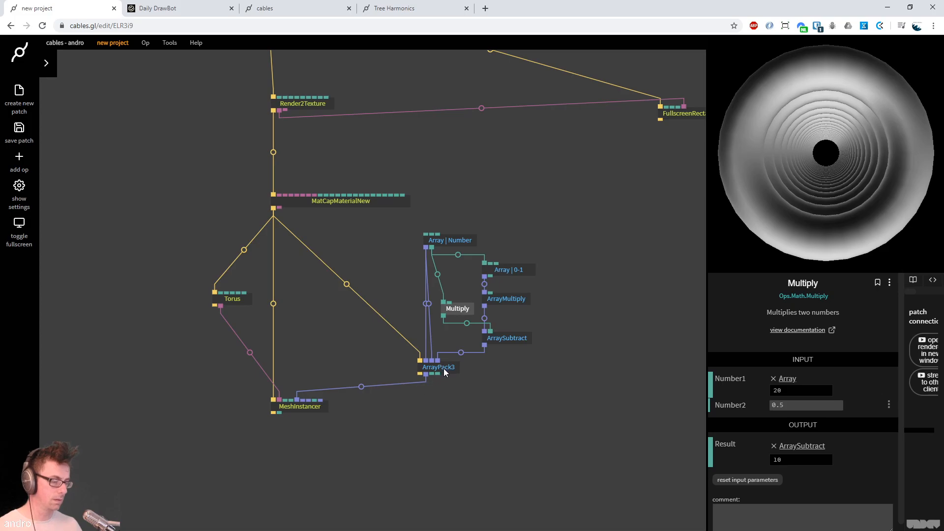
# Move ArrayPack3 and ArraySubtract down and insert an ArraySum op between them, trying its value at -1.2
pyautogui.moveTo(443, 368); pyautogui.dragTo(441, 412)
pyautogui.moveTo(528, 344); pyautogui.dragTo(520, 350)
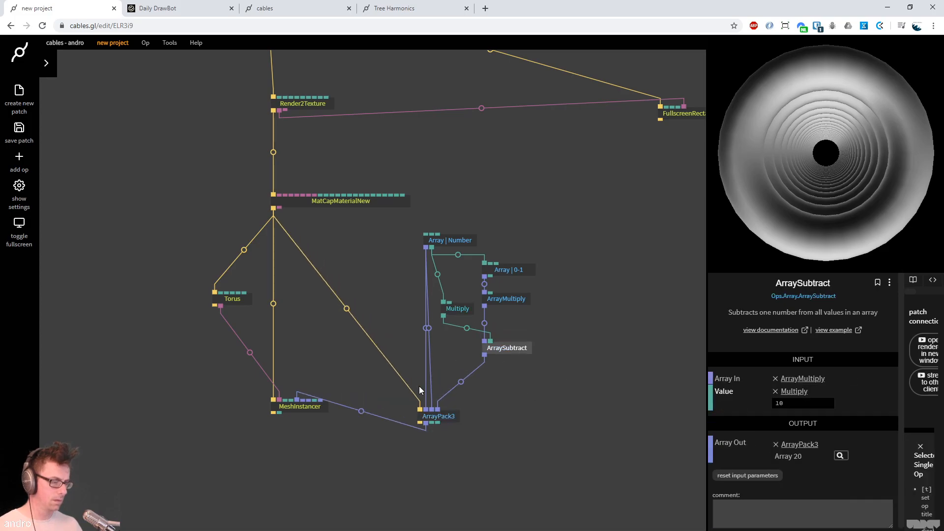
pyautogui.click(463, 381)
pyautogui.write('arra')
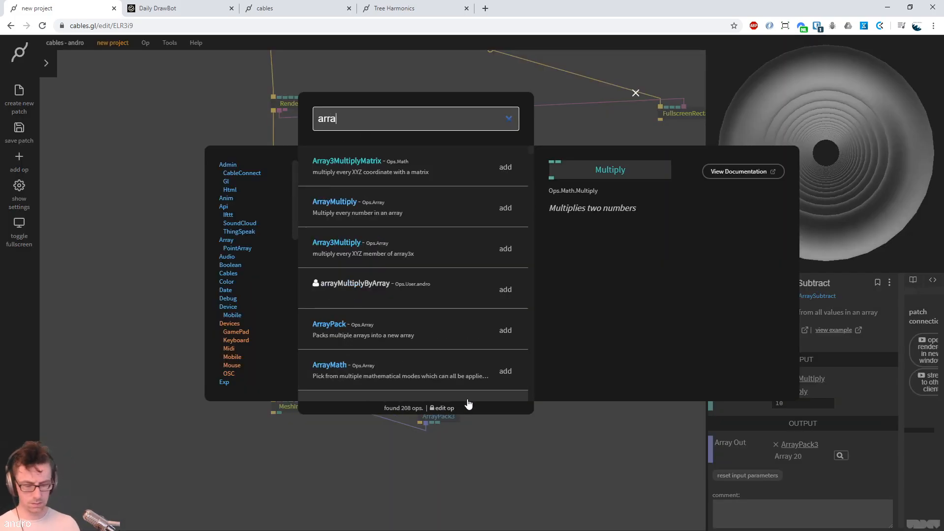
pyautogui.write('ysum')
pyautogui.press('Return')
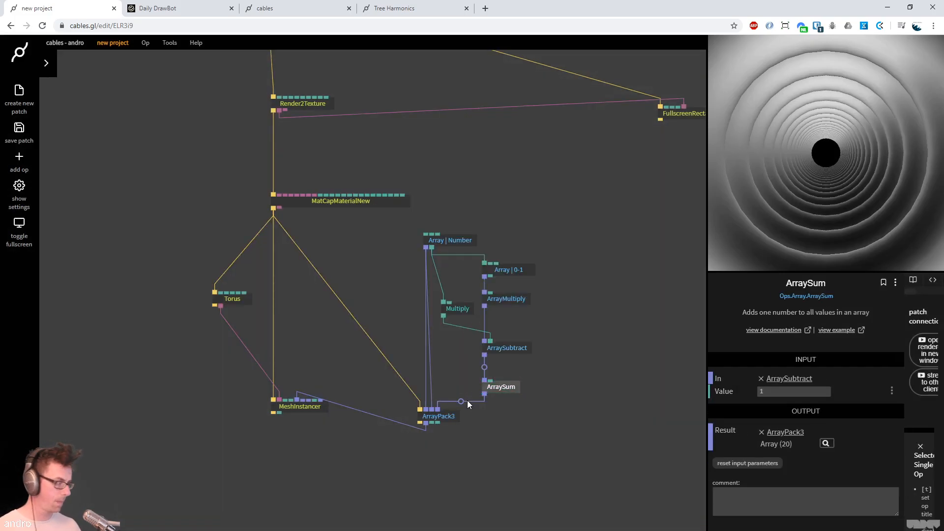
pyautogui.moveTo(794, 391)
pyautogui.mouseDown()
pyautogui.moveTo(826, 392)
pyautogui.moveTo(789, 391)
pyautogui.mouseUp()
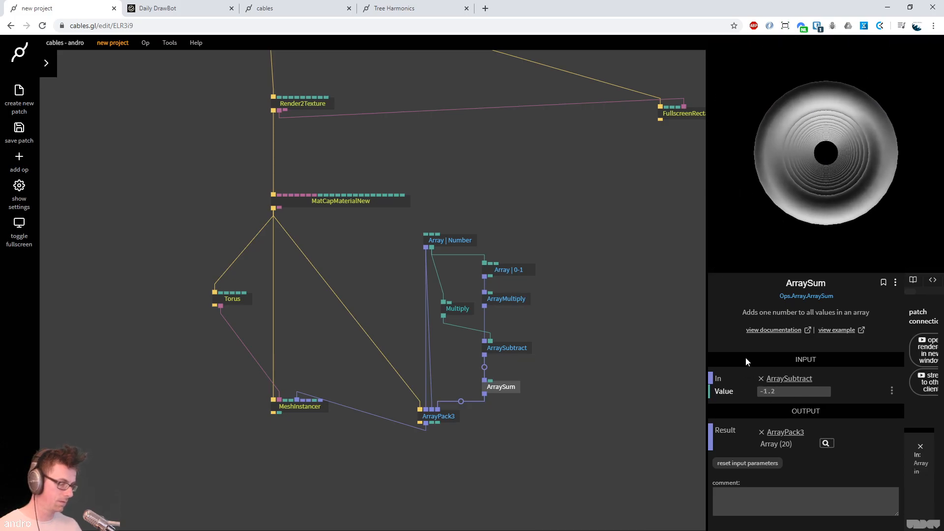
# Add a Timer op beside the array chain to drive ArraySum's value input
pyautogui.click(585, 395)
pyautogui.moveTo(490, 384); pyautogui.dragTo(593, 335)
pyautogui.write('timer')
pyautogui.press('Return')
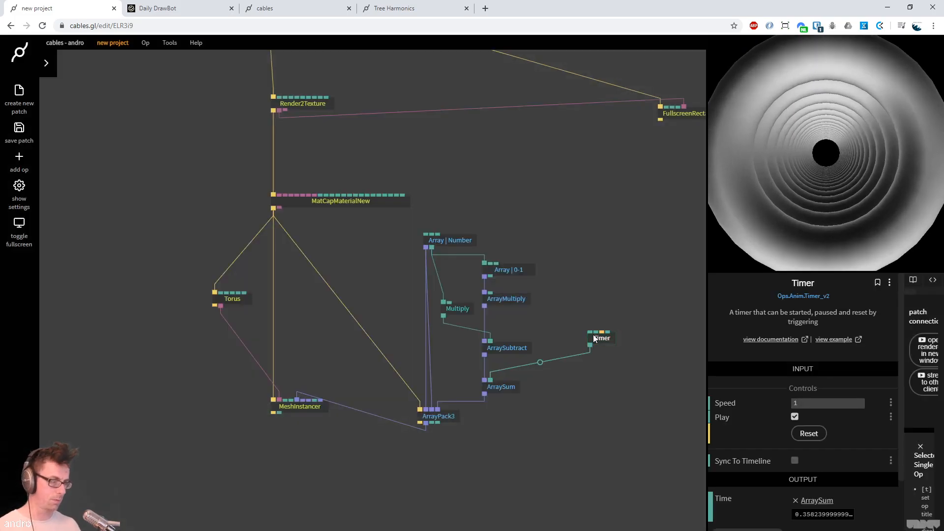
# Move ArrayPack3 slightly down and insert an ArrayModulo op between ArraySum and ArrayPack3
pyautogui.moveTo(449, 418); pyautogui.dragTo(451, 431)
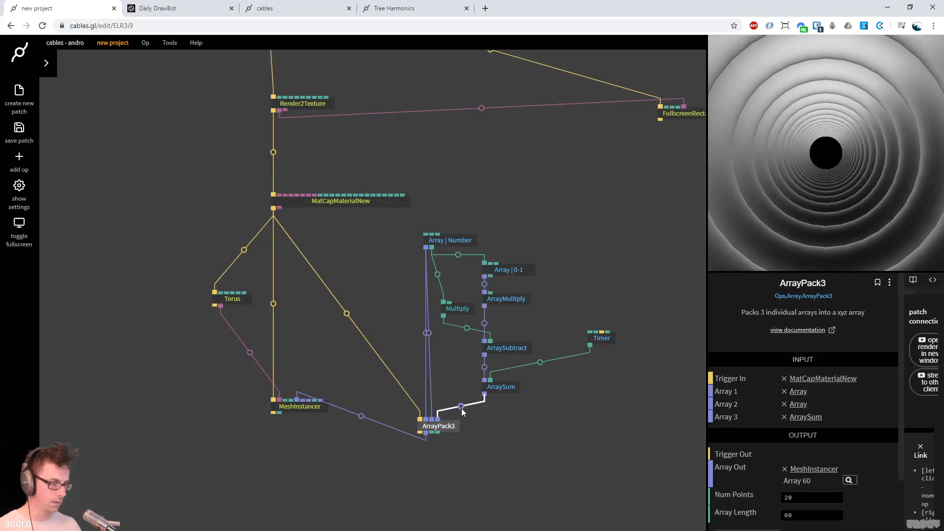
pyautogui.click(462, 408)
pyautogui.write('arraymod')
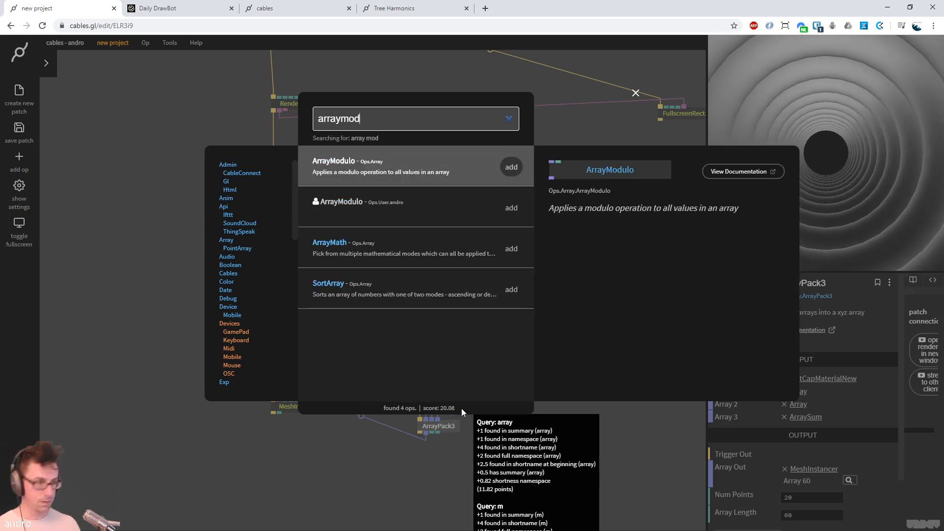
pyautogui.press('Return')
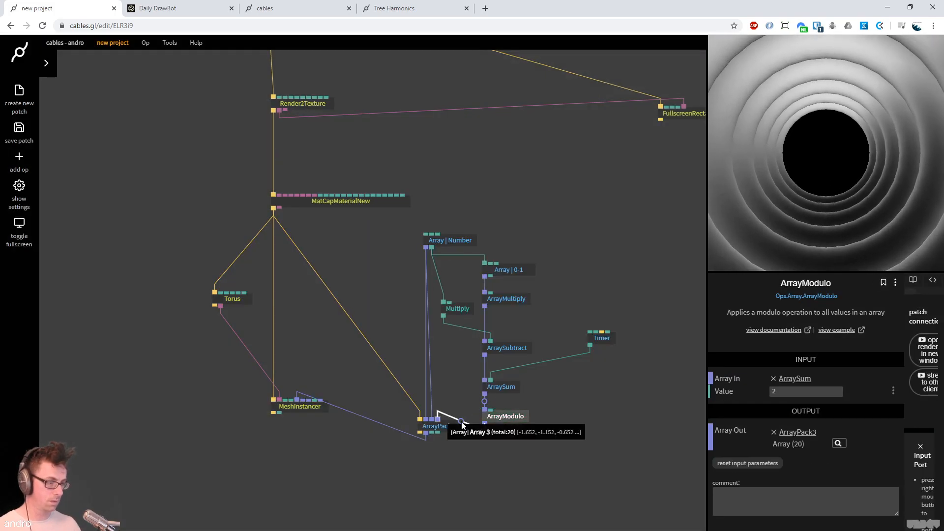
# Move MeshInstancer and ArrayPack3 lower in the patch and set ArrayModulo's value to 10
pyautogui.moveTo(302, 406); pyautogui.dragTo(304, 457)
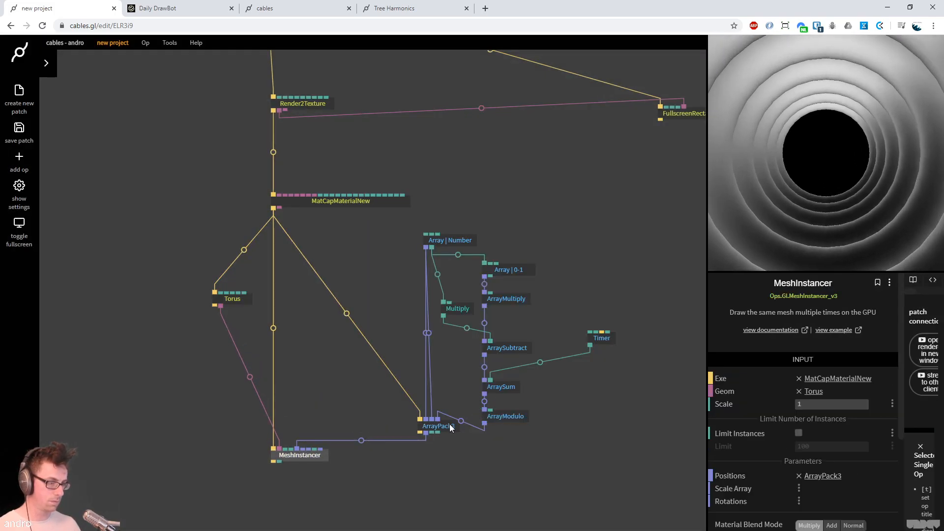
pyautogui.moveTo(450, 426); pyautogui.dragTo(451, 446)
pyautogui.click(502, 418)
pyautogui.click(814, 391)
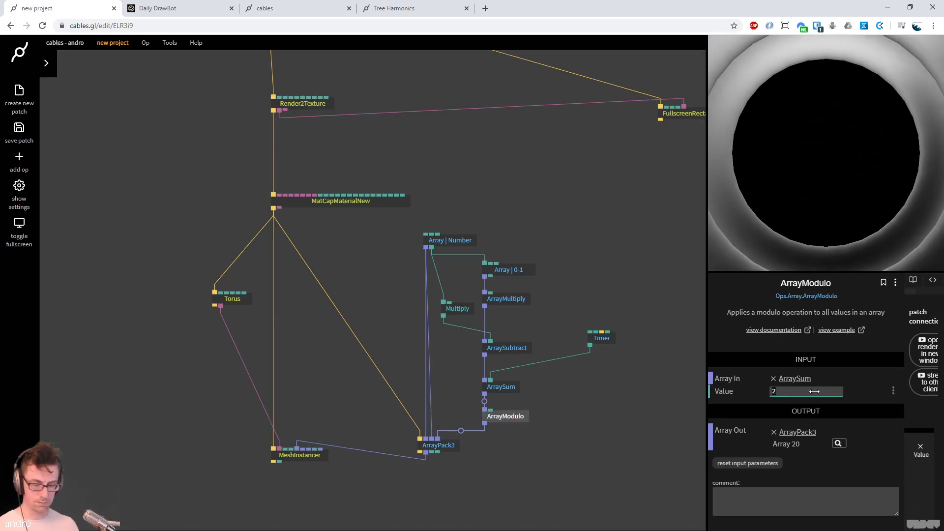
pyautogui.write('10')
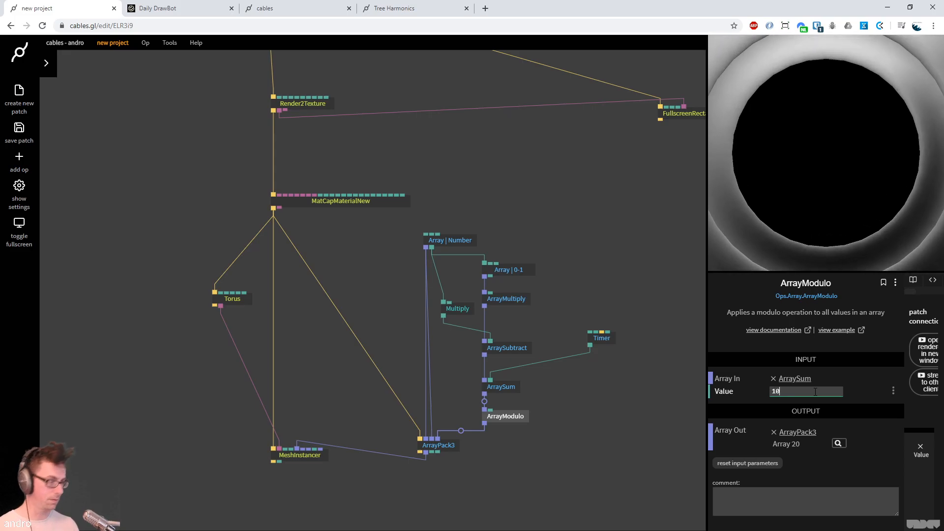
pyautogui.click(597, 432)
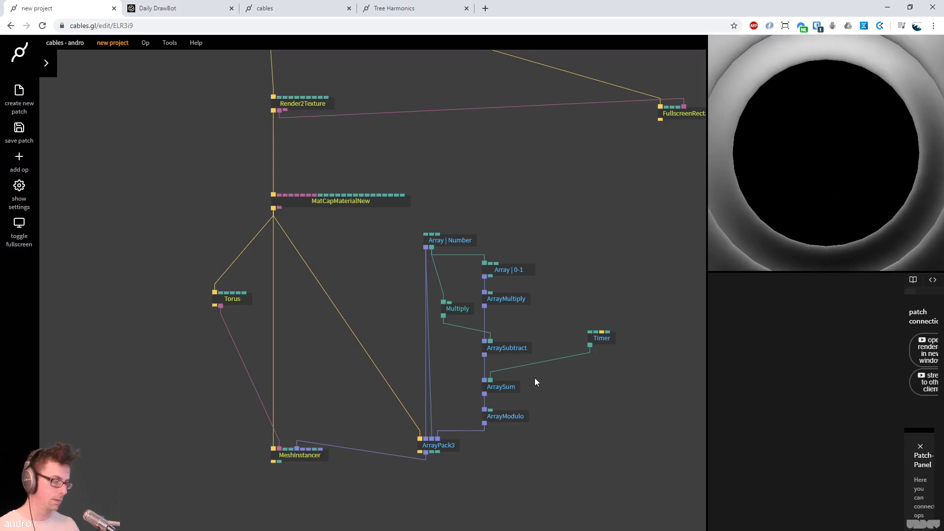
# Relocate ArraySubtract between ArrayModulo and ArrayPack3, and connect ArrayMultiply directly to ArraySum
pyautogui.click(505, 347)
pyautogui.rightClick(484, 323)
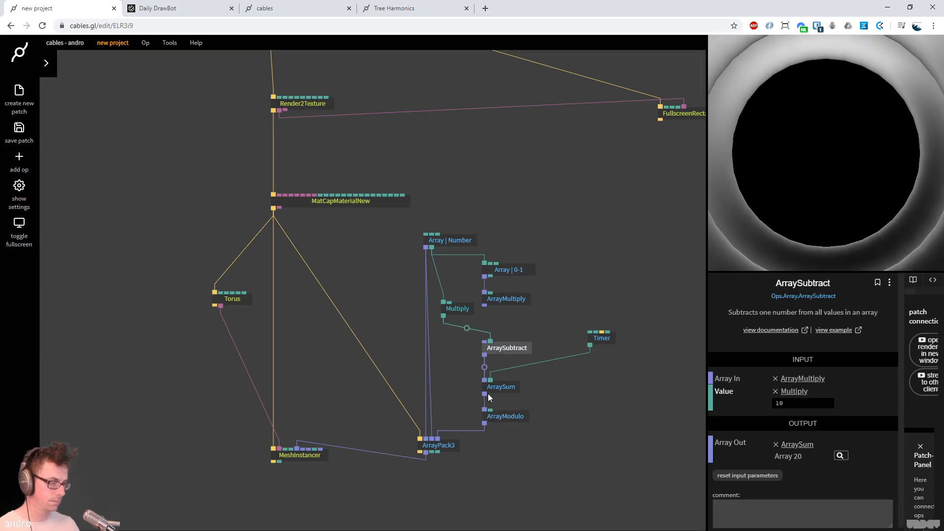
pyautogui.moveTo(494, 350); pyautogui.dragTo(467, 479)
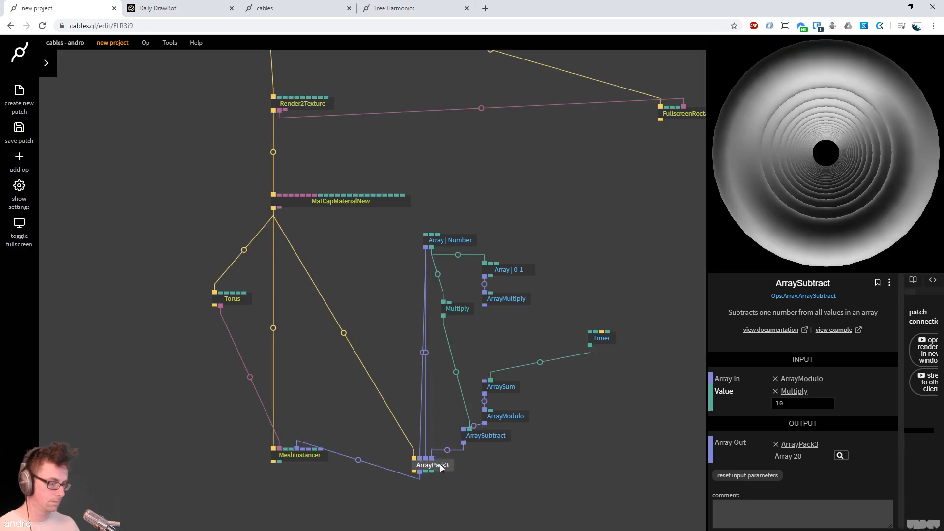
pyautogui.moveTo(485, 305); pyautogui.dragTo(484, 381)
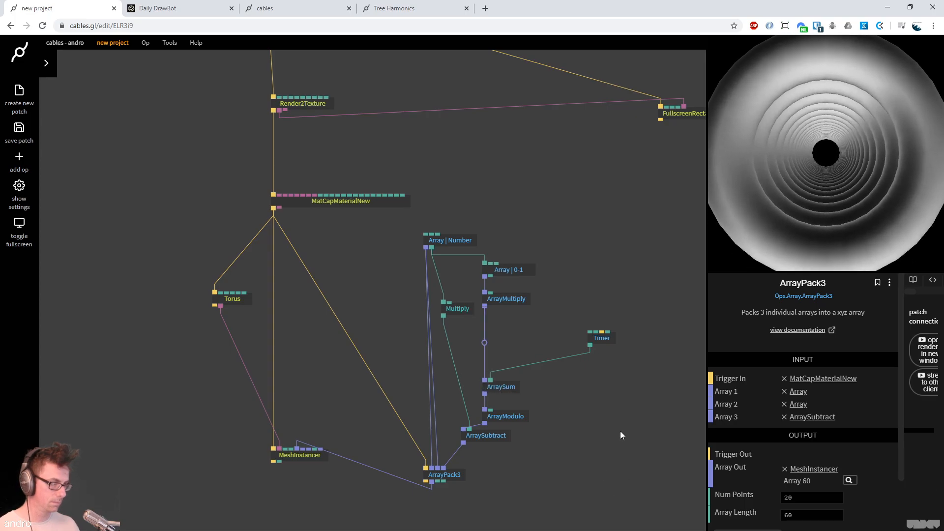
# Try ArrayModulo values of 20 and 5, and return the value to 10
pyautogui.moveTo(633, 417); pyautogui.dragTo(592, 444)
pyautogui.click(442, 466)
pyautogui.click(463, 444)
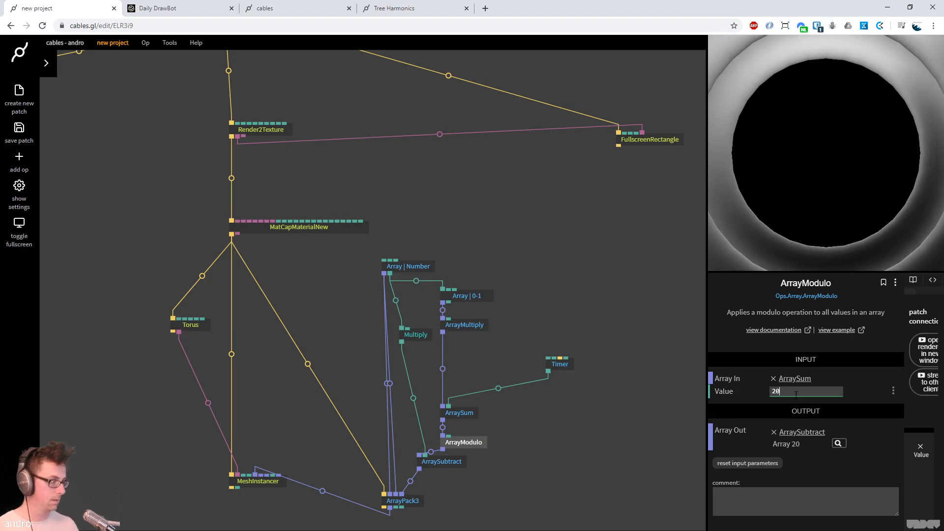
pyautogui.write('5')
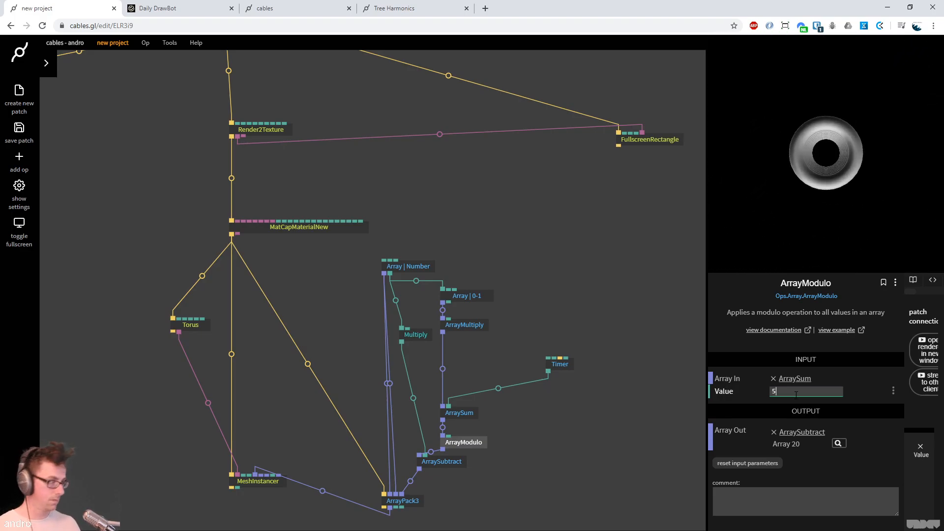
pyautogui.write('10')
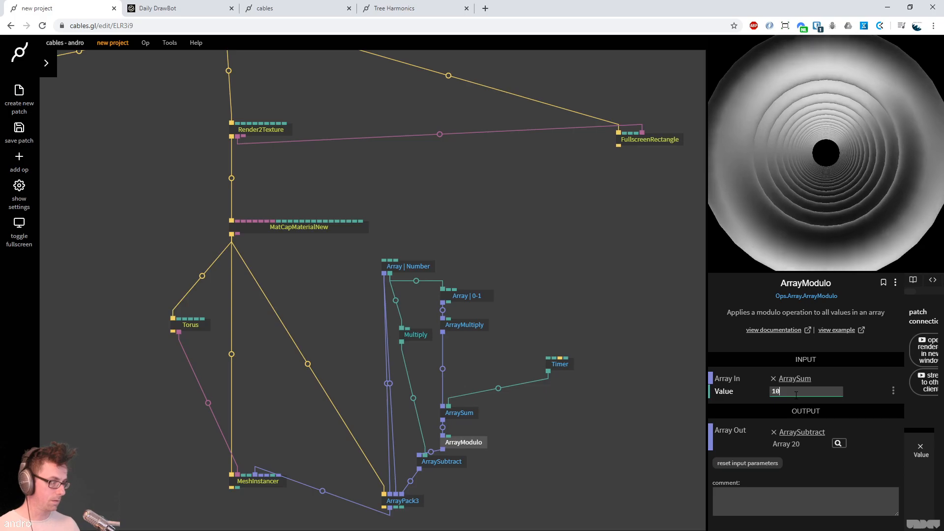
# Insert a Transform op between Render2Texture and MatCapMaterialNew and set its PosZ to 1
pyautogui.scroll(3, 447, 238)
pyautogui.click(283, 302)
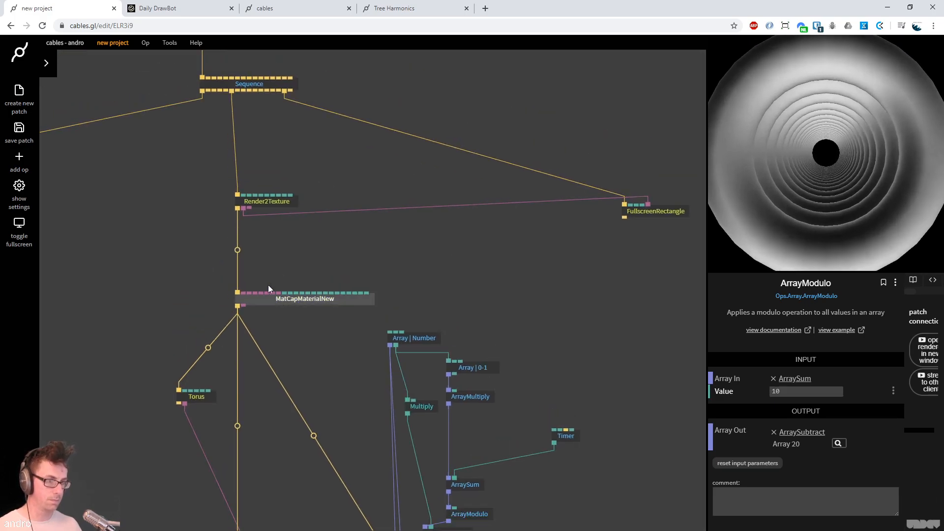
pyautogui.click(237, 251)
pyautogui.write('transf')
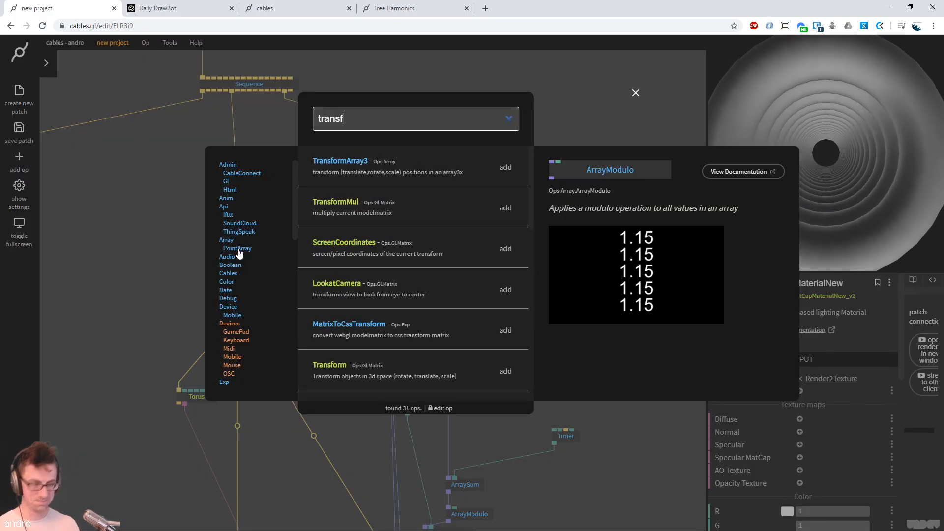
pyautogui.press('Return')
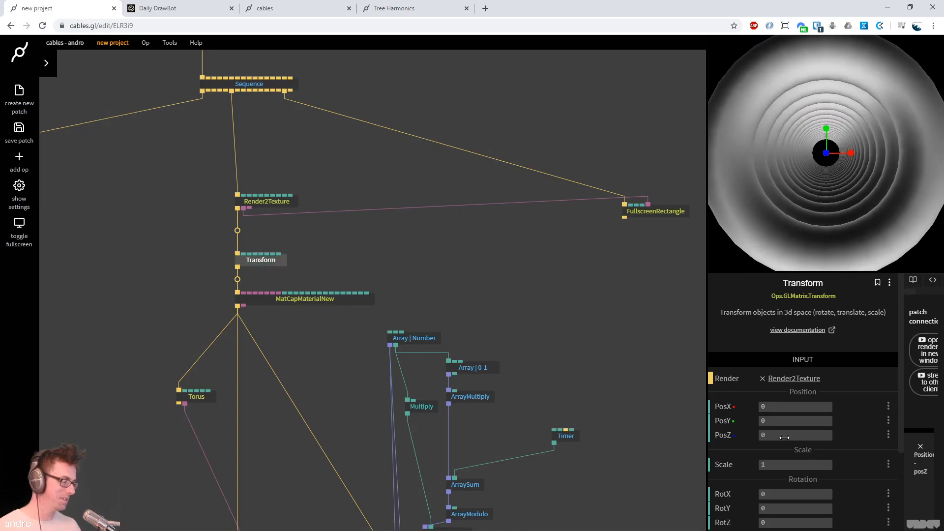
pyautogui.moveTo(784, 438); pyautogui.dragTo(791, 437)
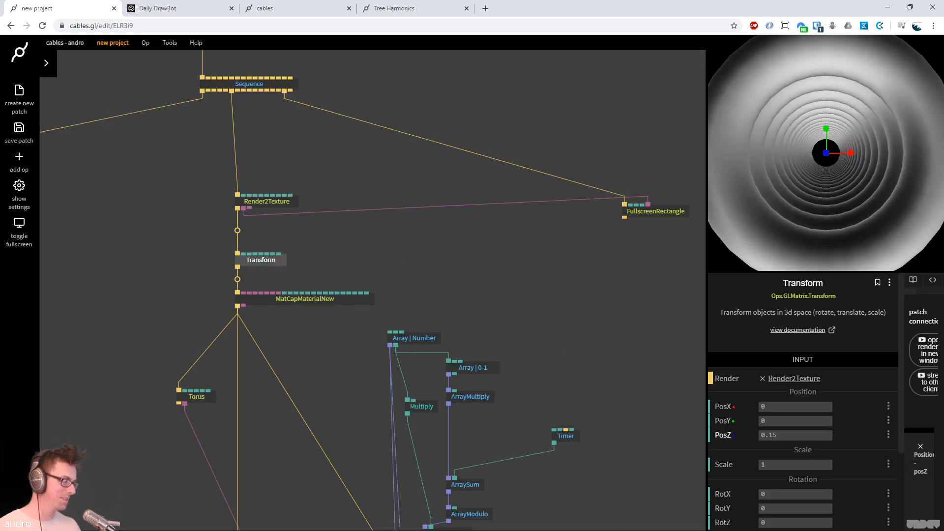
pyautogui.click(786, 437)
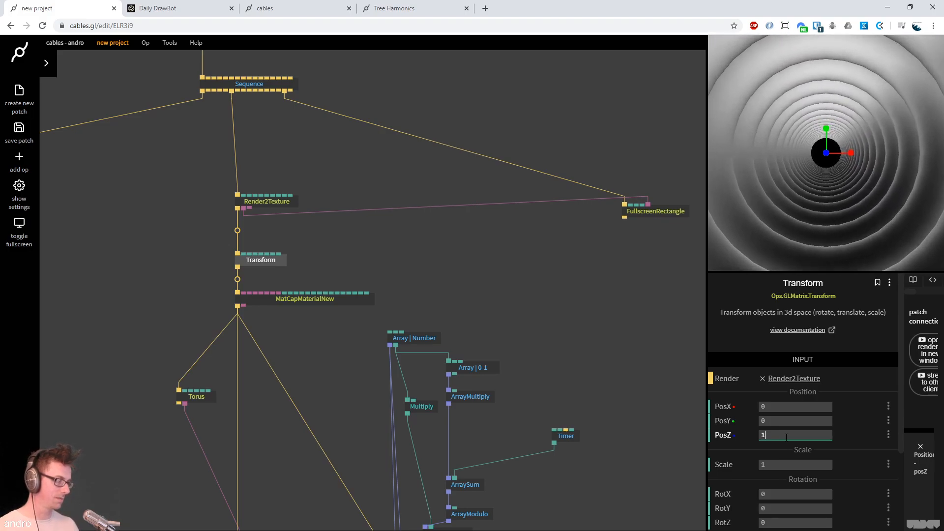
pyautogui.press('Return')
# Review the Tunnel animation on the Daily DrawBot page and return to the cables patch
pyautogui.scroll(-3, 529, 279)
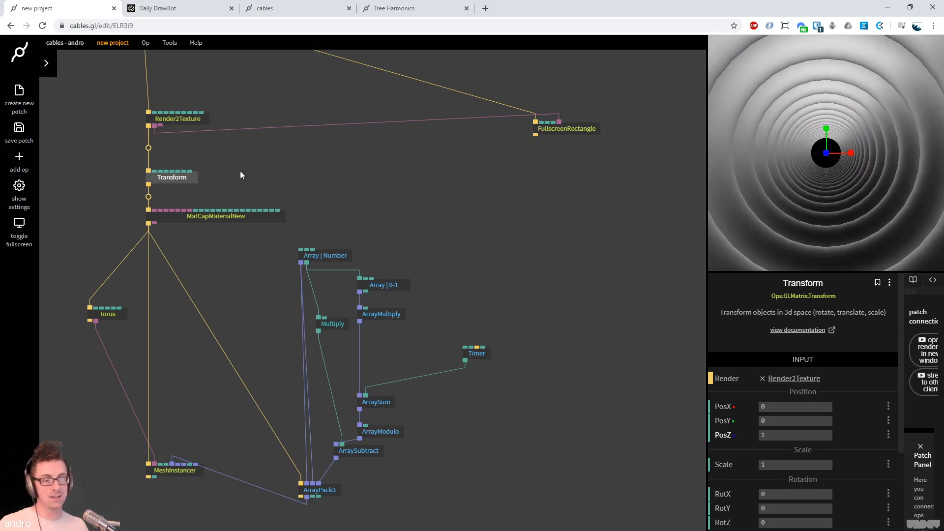
pyautogui.click(162, 8)
pyautogui.click(178, 25)
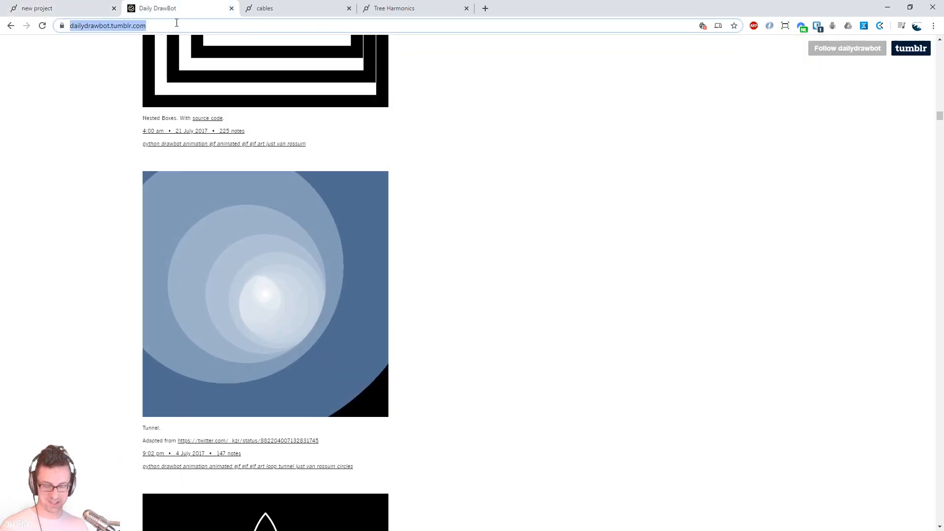
pyautogui.hotkey('alt', 'Tab')
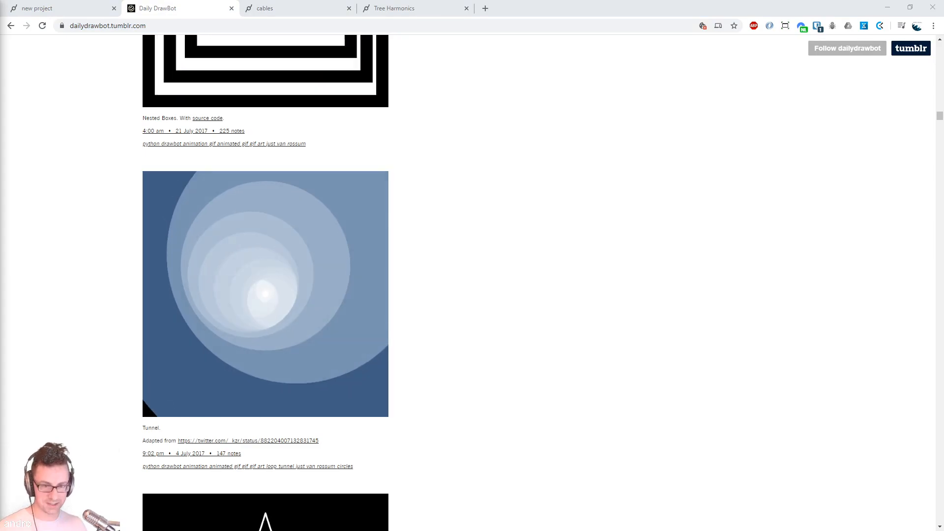
pyautogui.click(57, 11)
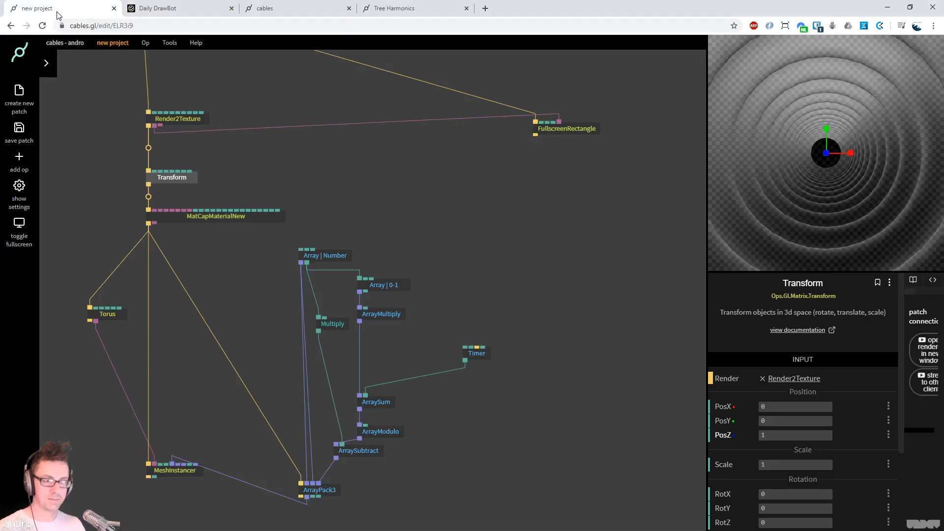
# Move the MeshInstancer op further down, below ArrayPack3
pyautogui.moveTo(235, 508); pyautogui.dragTo(272, 341)
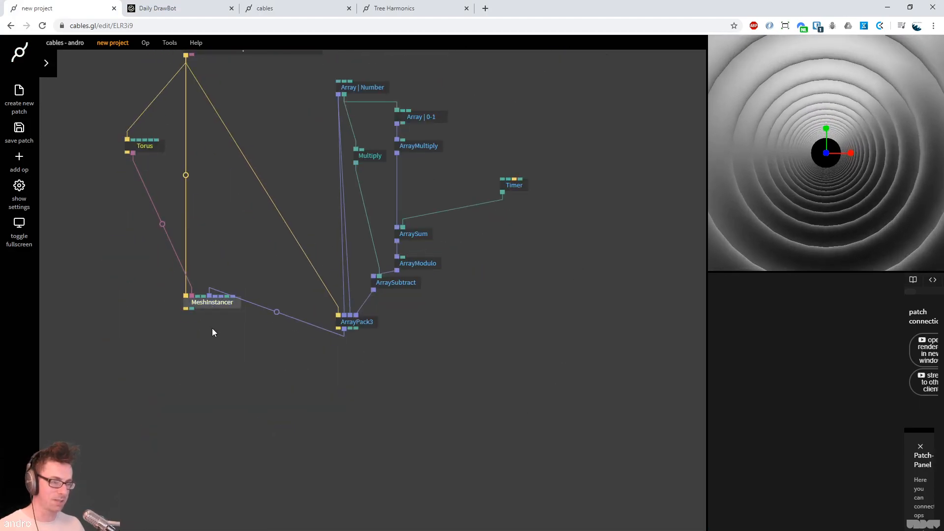
pyautogui.moveTo(212, 318); pyautogui.dragTo(214, 357)
pyautogui.moveTo(535, 331); pyautogui.dragTo(546, 390)
pyautogui.scroll(3, 541, 378)
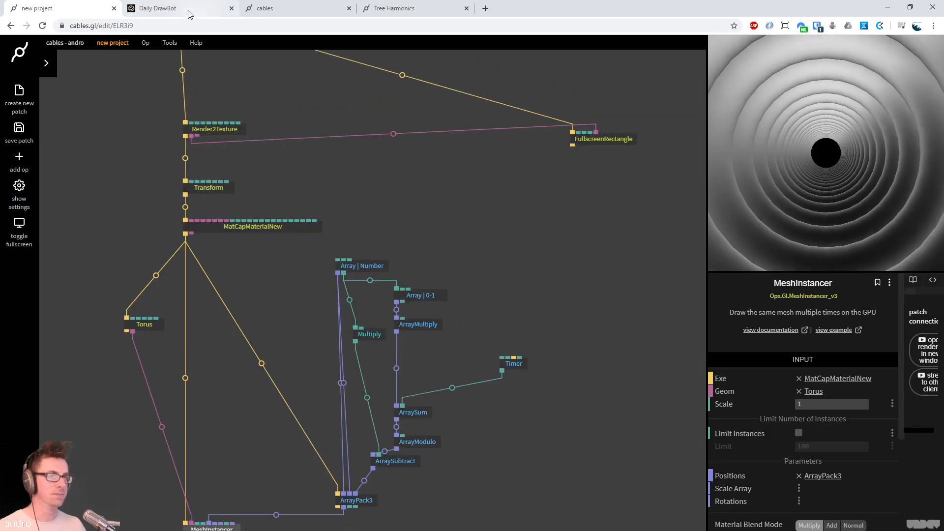
# Check the Daily DrawBot reference again and add an ImageCompose op triggered by a Sequence output, between Render2Texture and FullscreenRectangle
pyautogui.click(157, 8)
pyautogui.click(90, 8)
pyautogui.moveTo(423, 166); pyautogui.dragTo(358, 239)
pyautogui.moveTo(156, 90); pyautogui.dragTo(342, 200)
pyautogui.write('imagecom')
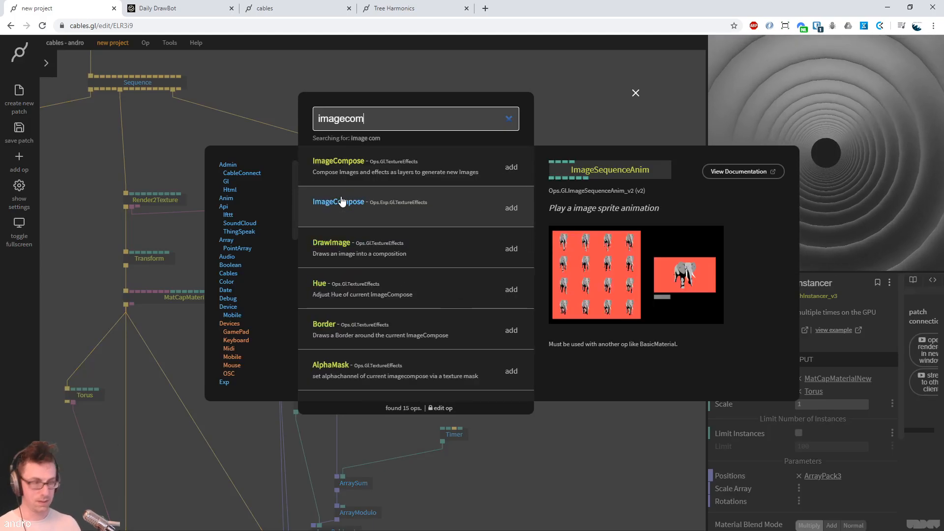
pyautogui.press('Return')
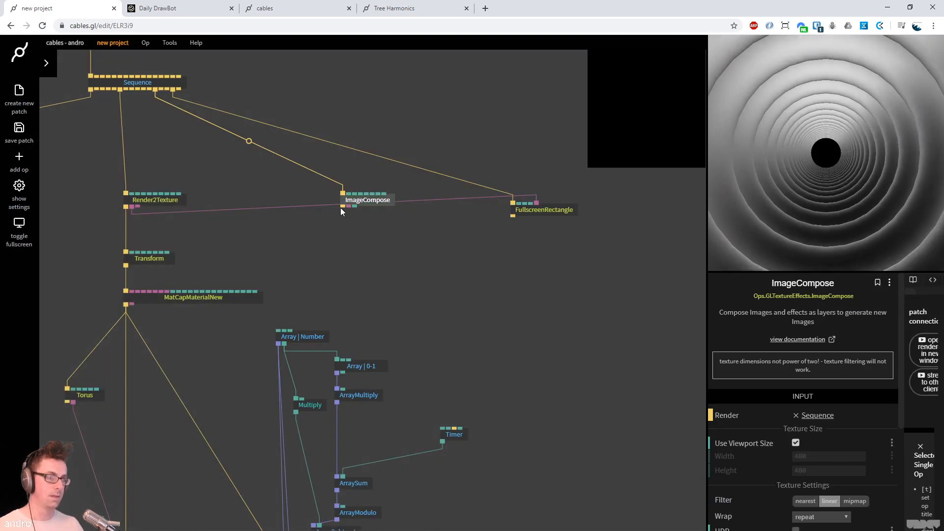
# Add the Fog texture effect op (Ops.Gl.TextureEffects) below ImageCompose, triggered by ImageCompose's output
pyautogui.moveTo(343, 206); pyautogui.dragTo(350, 263)
pyautogui.write('fog')
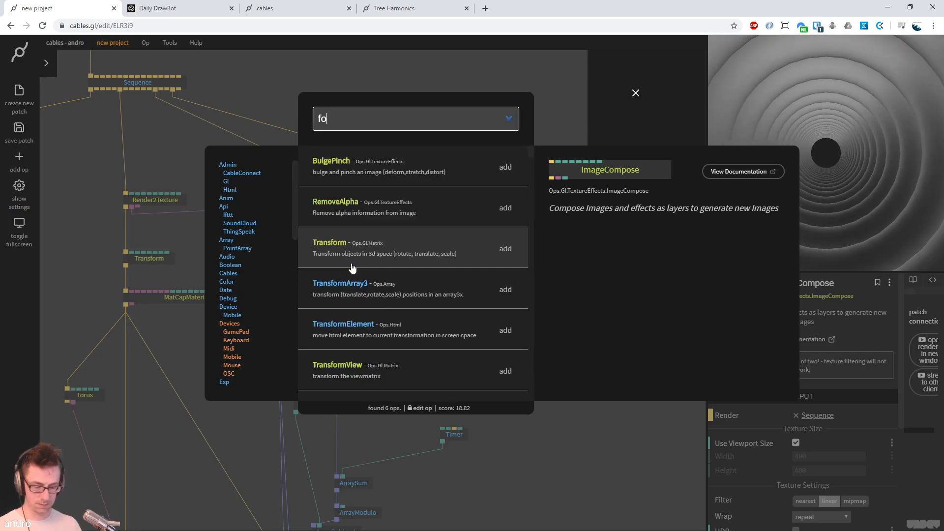
pyautogui.press('BackSpace')
pyautogui.press('BackSpace')
pyautogui.press('BackSpace')
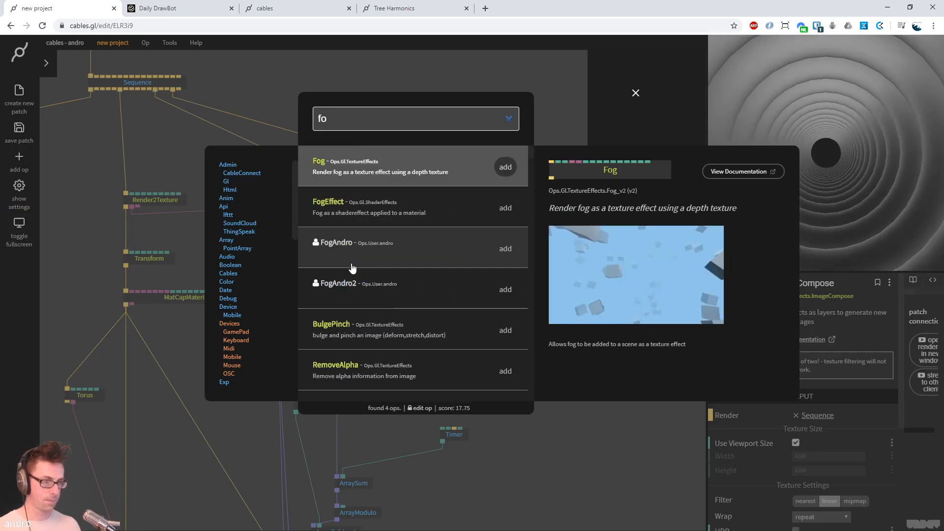
pyautogui.write('draw')
pyautogui.press('BackSpace')
pyautogui.press('BackSpace')
pyautogui.press('BackSpace')
pyautogui.press('BackSpace')
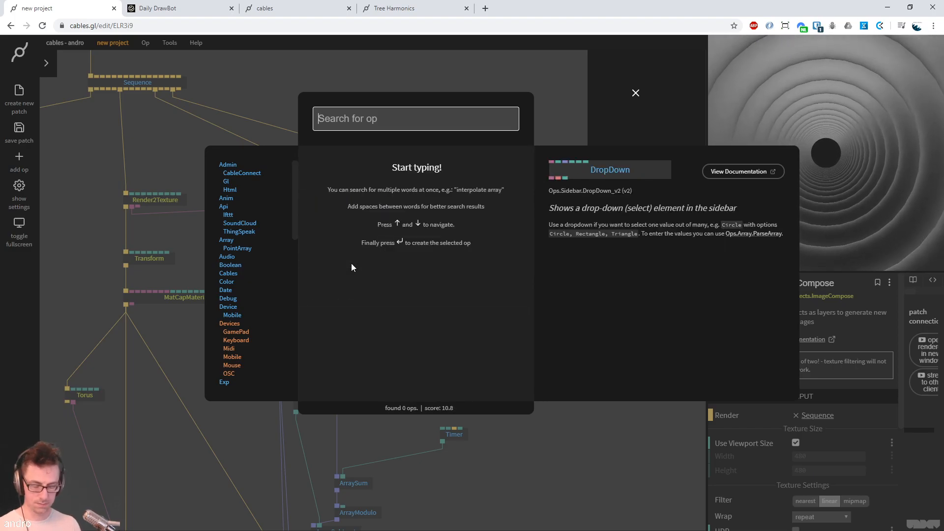
pyautogui.write('fogte')
pyautogui.press('Down')
pyautogui.press('Up')
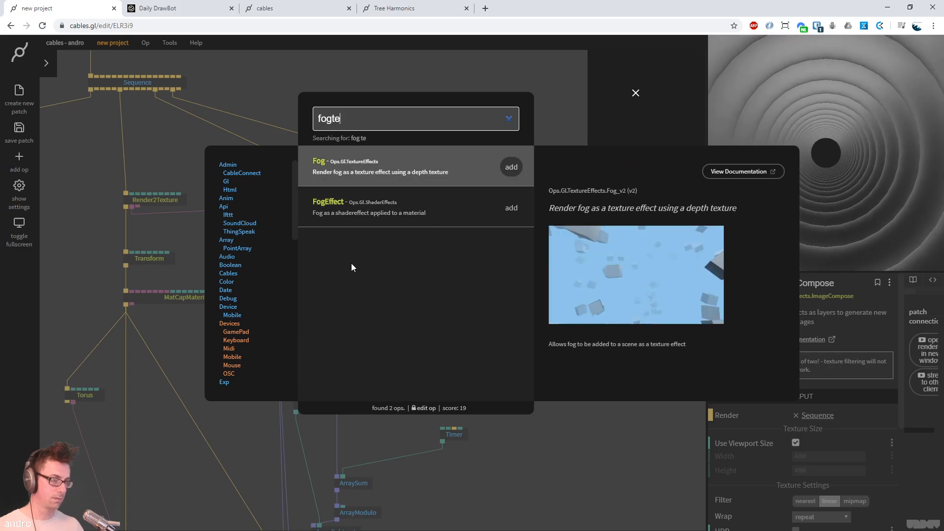
pyautogui.press('Return')
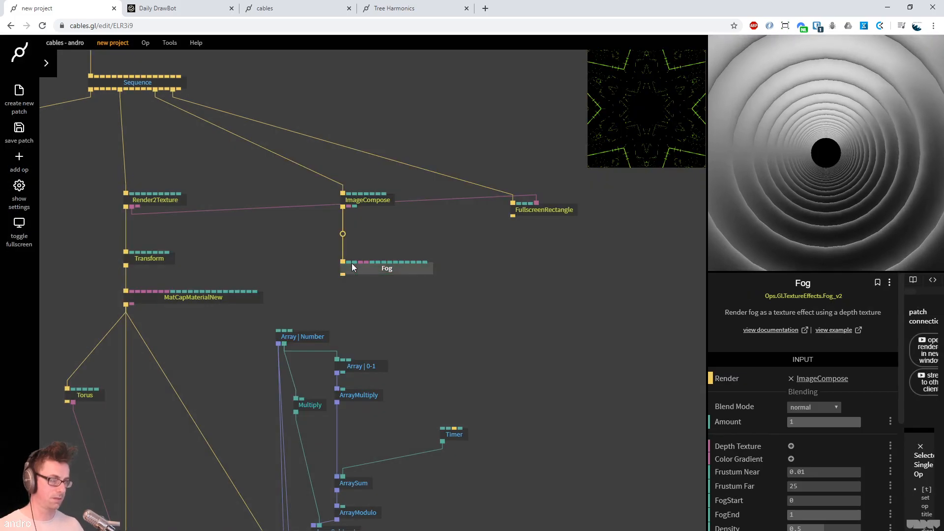
# Connect Render2Texture's depth output to Fog's Depth Texture input and lower Fog's Frustum Far to about 1.71
pyautogui.click(624, 139)
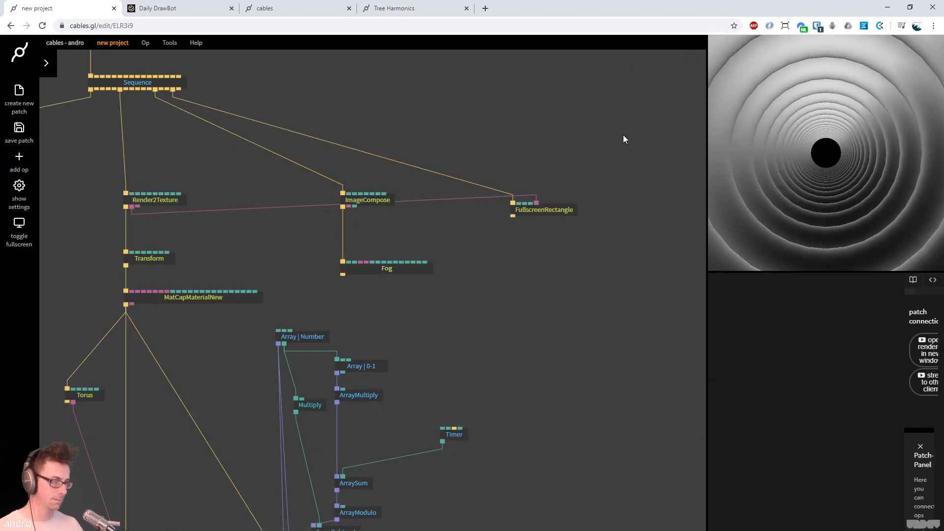
pyautogui.click(402, 274)
pyautogui.click(369, 200)
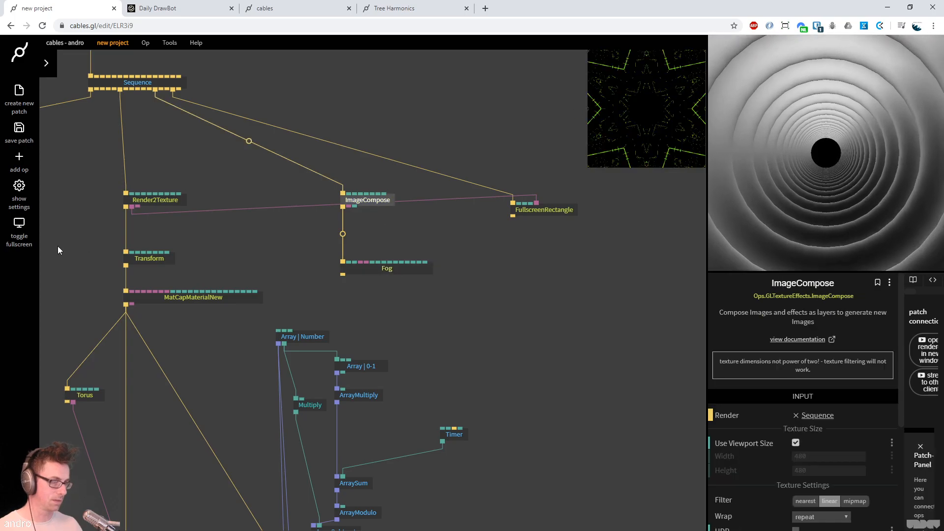
pyautogui.moveTo(139, 207); pyautogui.dragTo(418, 253)
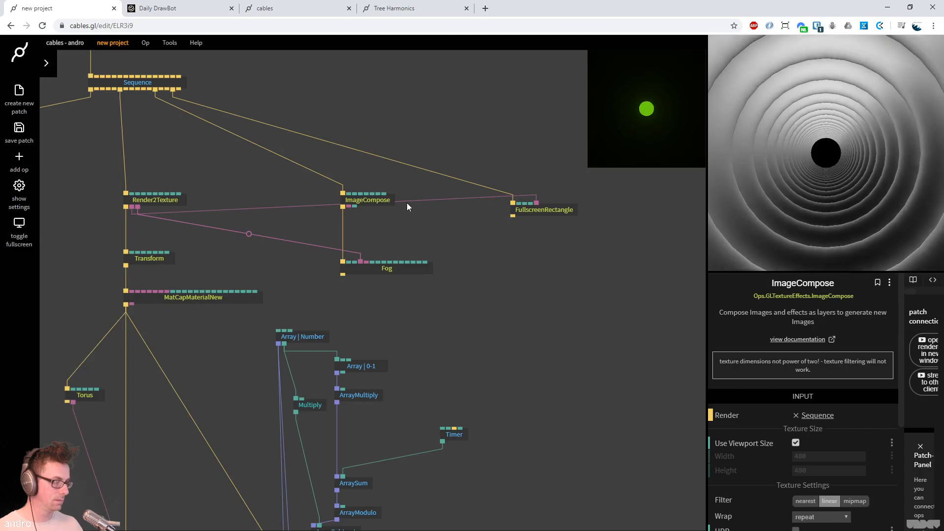
pyautogui.click(399, 268)
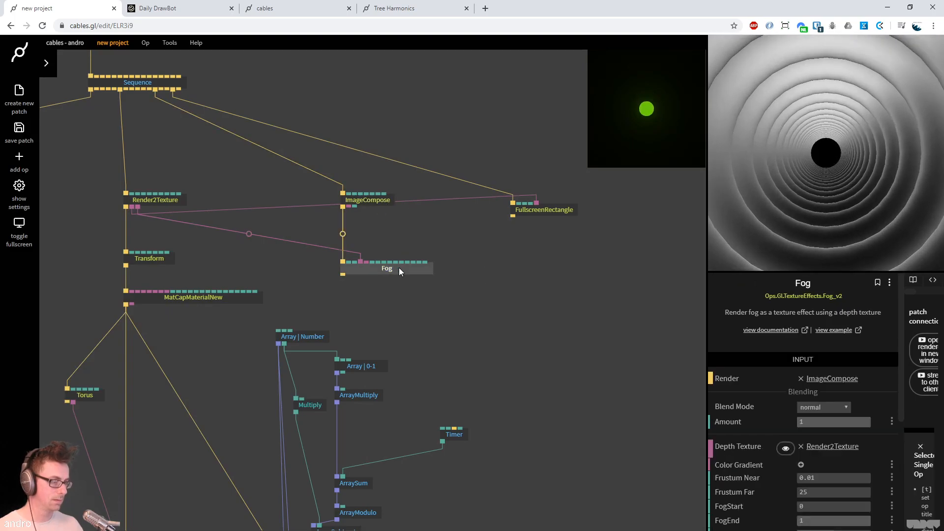
pyautogui.moveTo(843, 491); pyautogui.dragTo(770, 491)
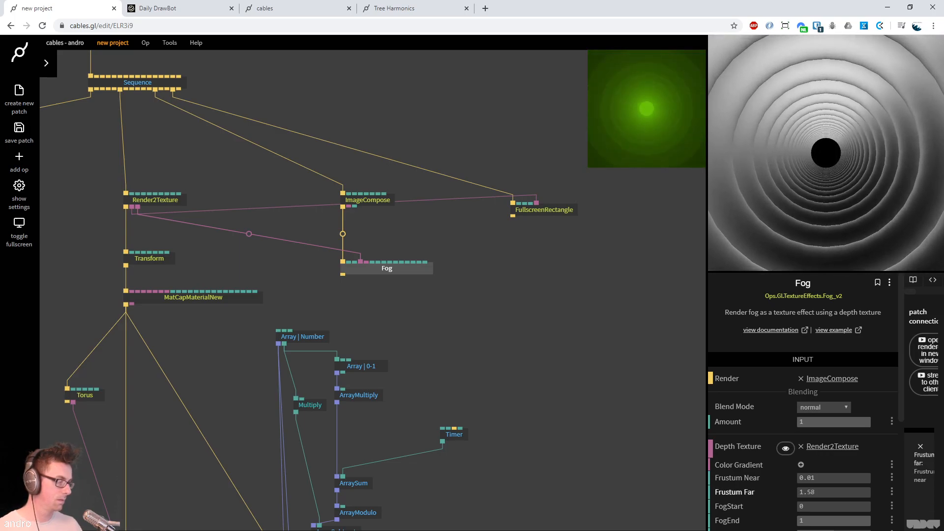
# Check the Daily DrawBot Tunnel reference for its colours and set the Fog colour to light cyan 4AEEFF
pyautogui.moveTo(530, 315); pyautogui.dragTo(459, 190)
pyautogui.scroll(-3, 883, 436)
pyautogui.scroll(-1, 872, 444)
pyautogui.click(788, 422)
pyautogui.click(162, 7)
pyautogui.click(81, 8)
pyautogui.moveTo(839, 435)
pyautogui.mouseDown()
pyautogui.moveTo(839, 413)
pyautogui.moveTo(844, 421)
pyautogui.mouseUp()
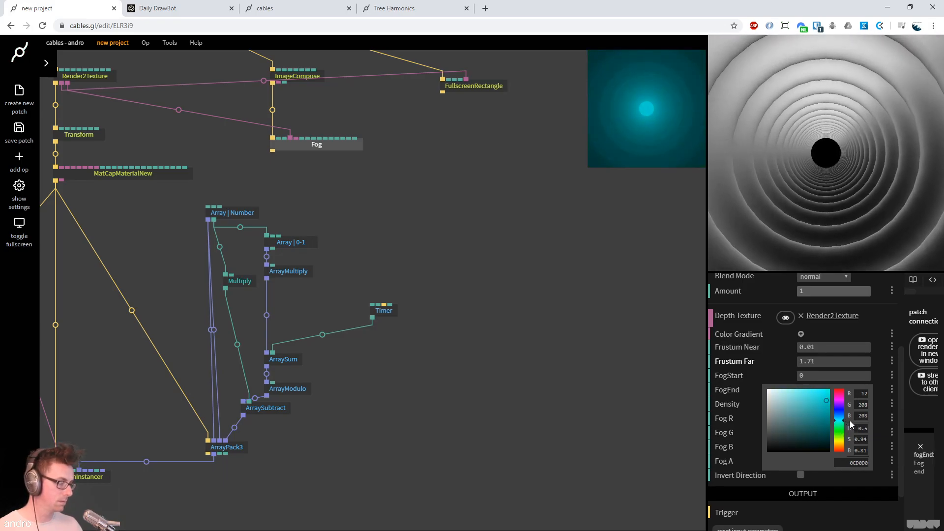
pyautogui.click(188, 8)
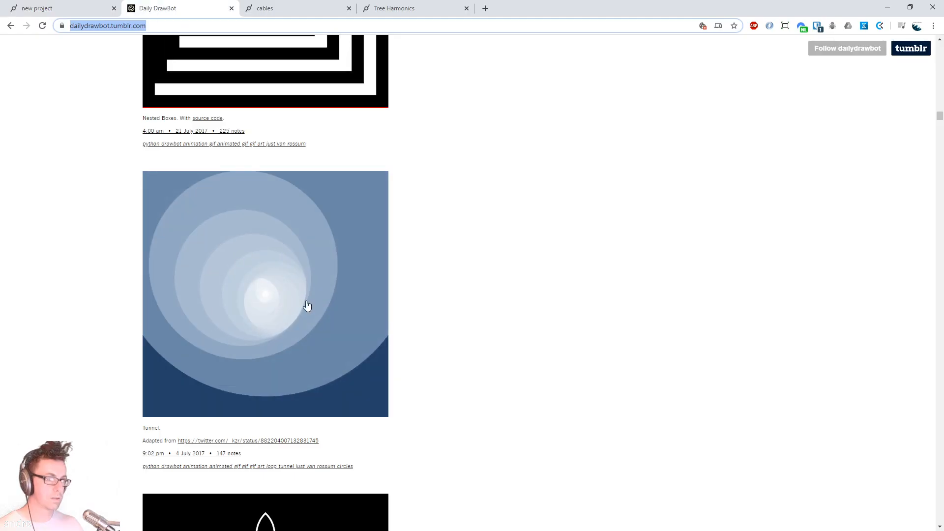
pyautogui.click(37, 8)
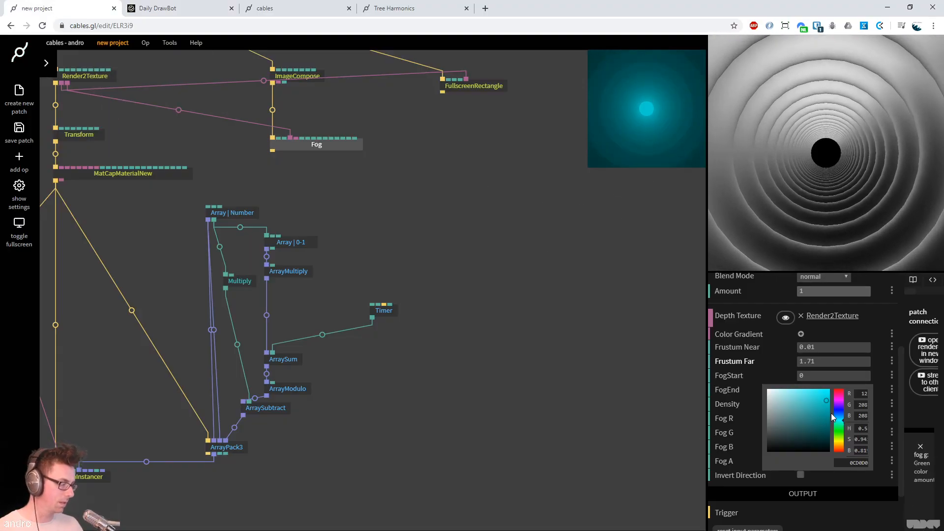
pyautogui.moveTo(839, 420); pyautogui.dragTo(818, 389)
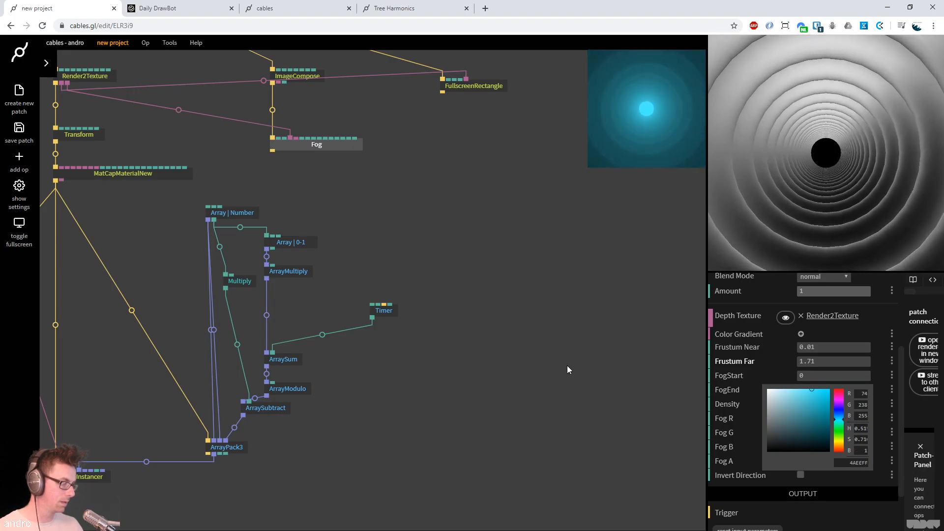
pyautogui.click(568, 367)
# Insert an ArrayMathArray op between the Number array and ArrayPack3, and move it away from the parallel array link
pyautogui.scroll(-4, 518, 311)
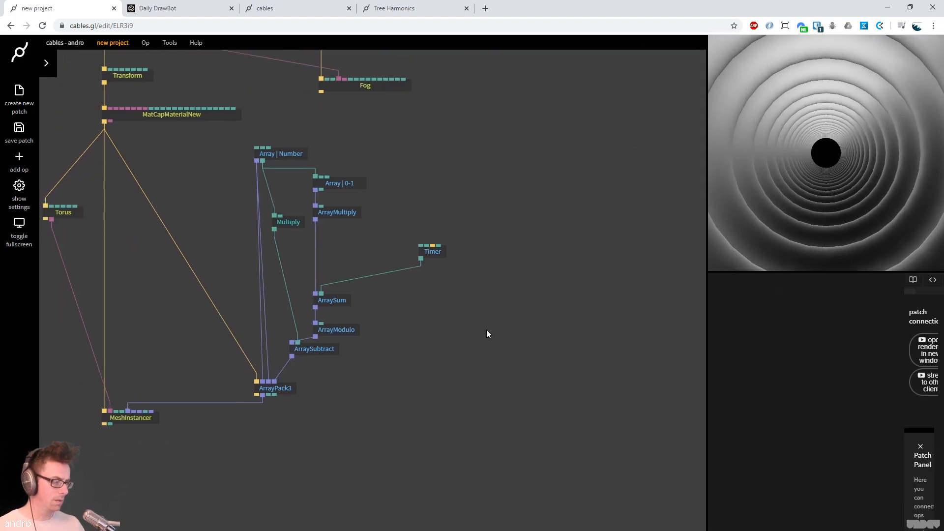
pyautogui.scroll(-2, 384, 381)
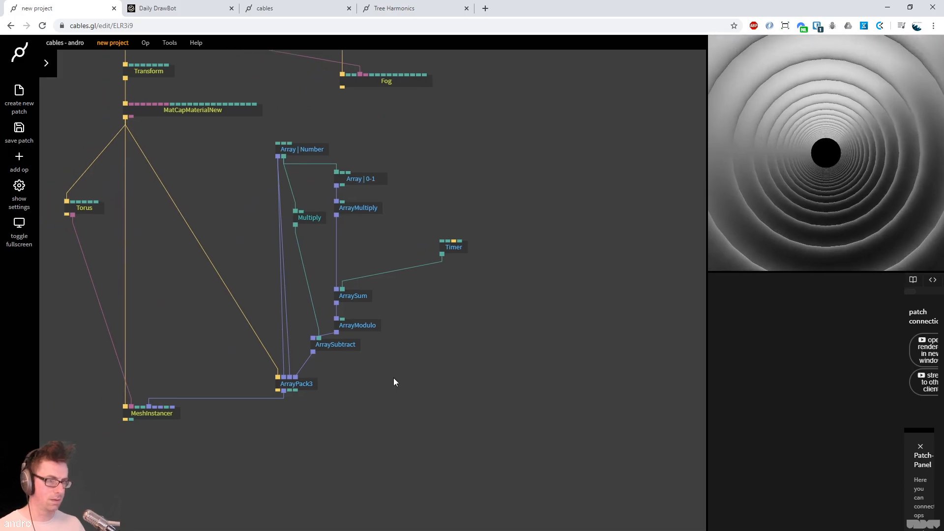
pyautogui.click(296, 385)
pyautogui.click(361, 180)
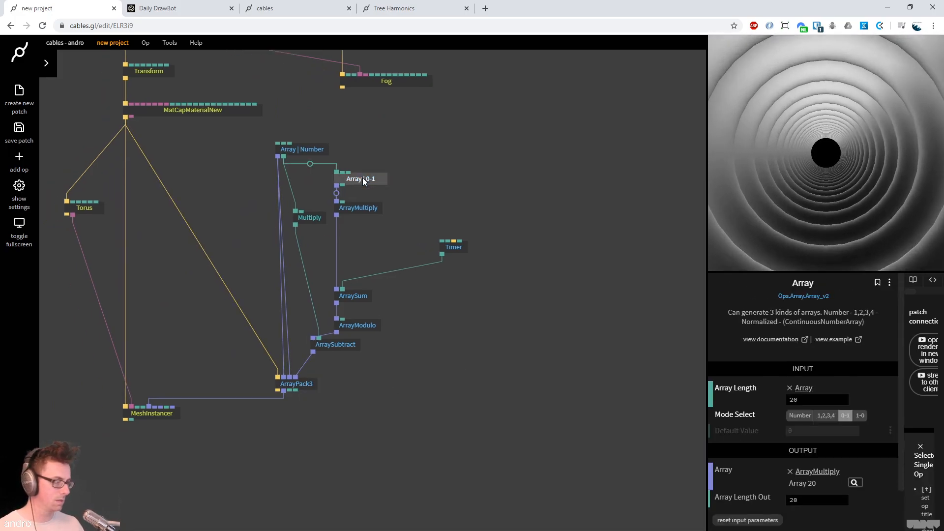
pyautogui.click(310, 385)
pyautogui.click(281, 266)
pyautogui.write('a')
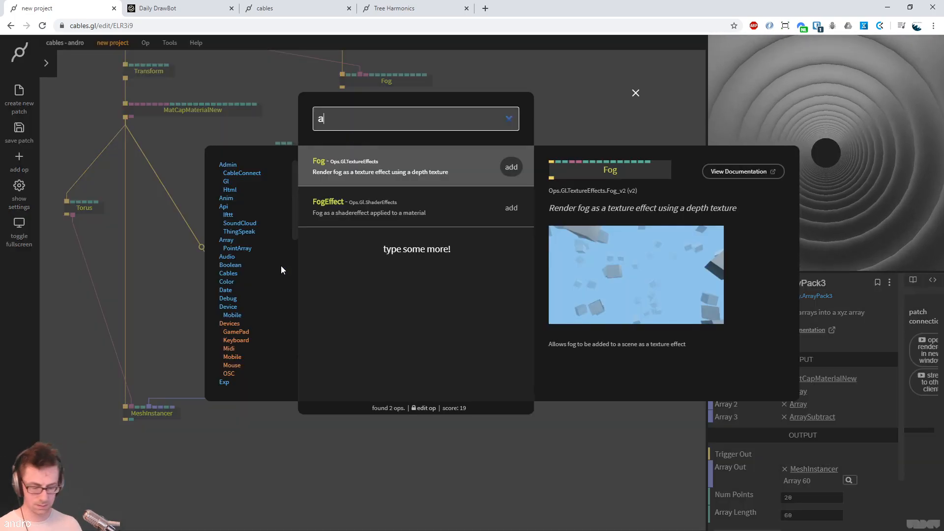
pyautogui.write('rraymath')
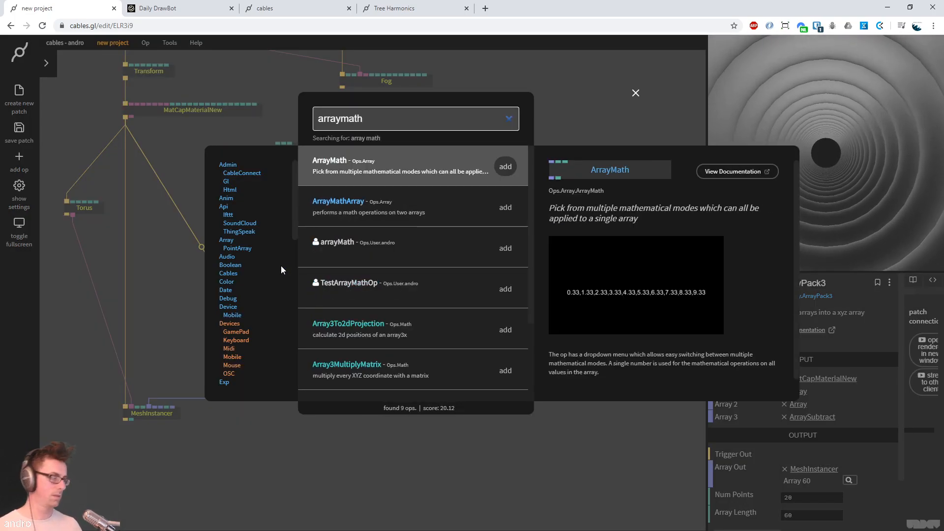
pyautogui.press('Down')
pyautogui.press('Return')
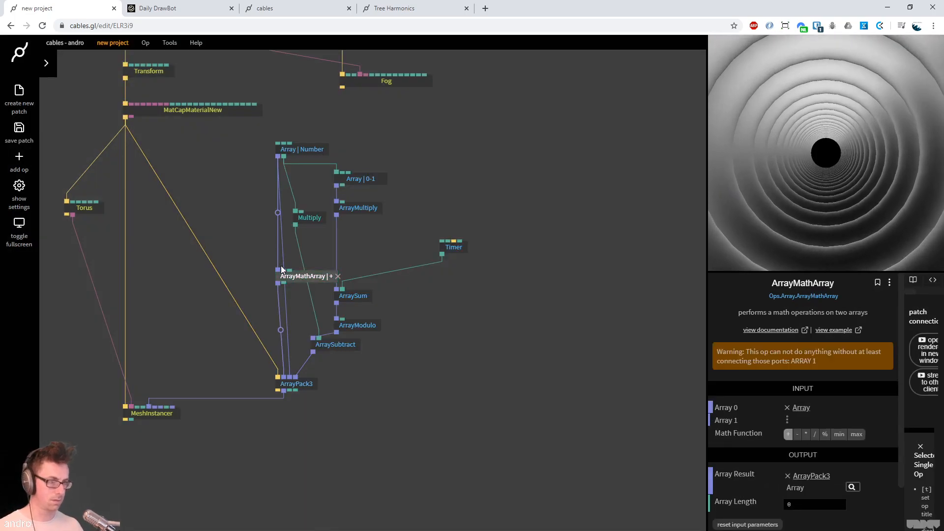
pyautogui.moveTo(284, 280); pyautogui.dragTo(232, 270)
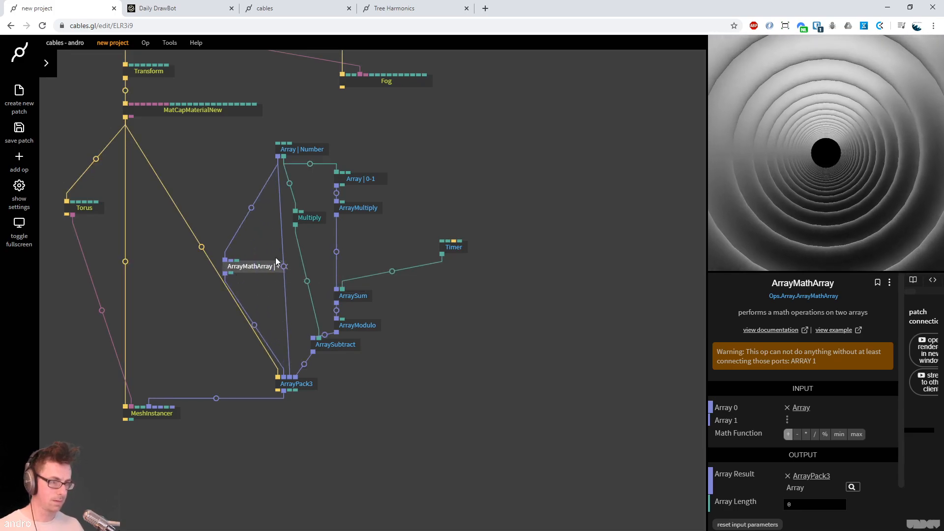
# Add a second ArrayMultiply op above ArrayMathArray, fed by the 0-1 array's output
pyautogui.click(362, 186)
pyautogui.moveTo(337, 186); pyautogui.dragTo(215, 215)
pyautogui.write('a')
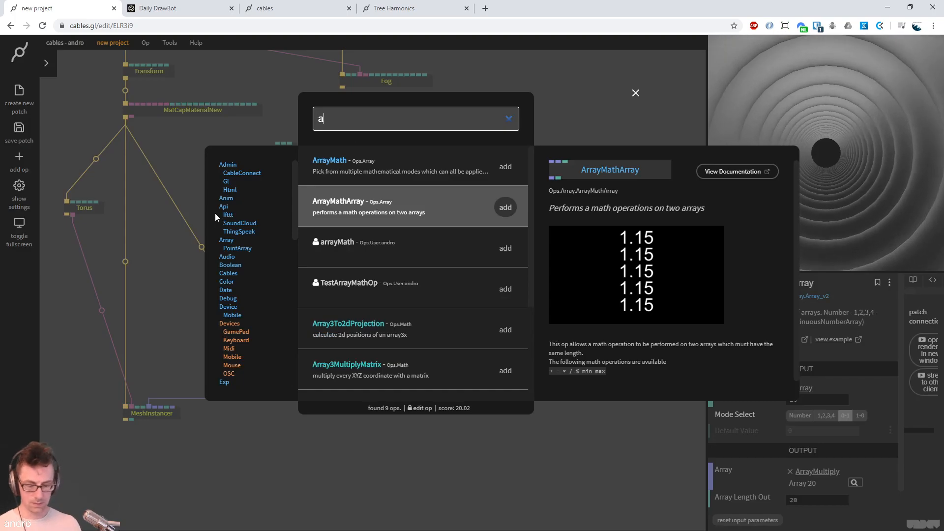
pyautogui.write('rraymul')
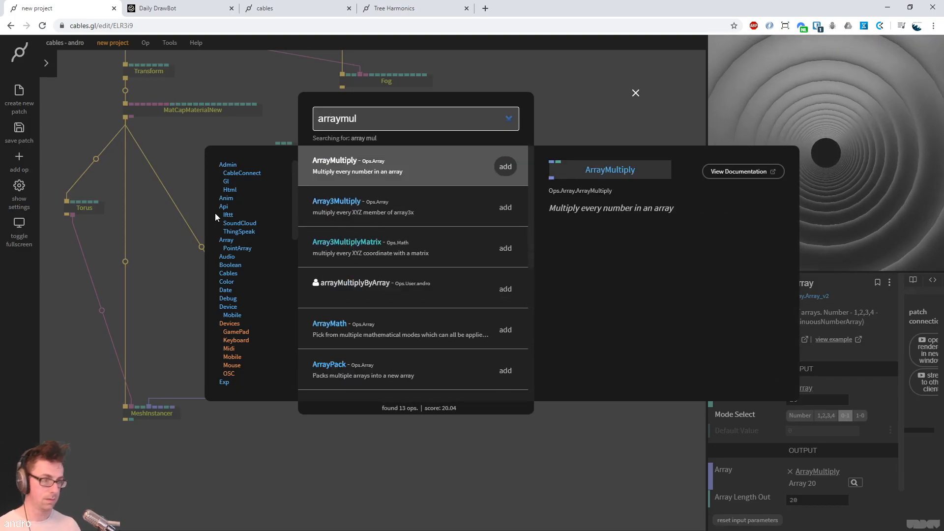
pyautogui.press('Return')
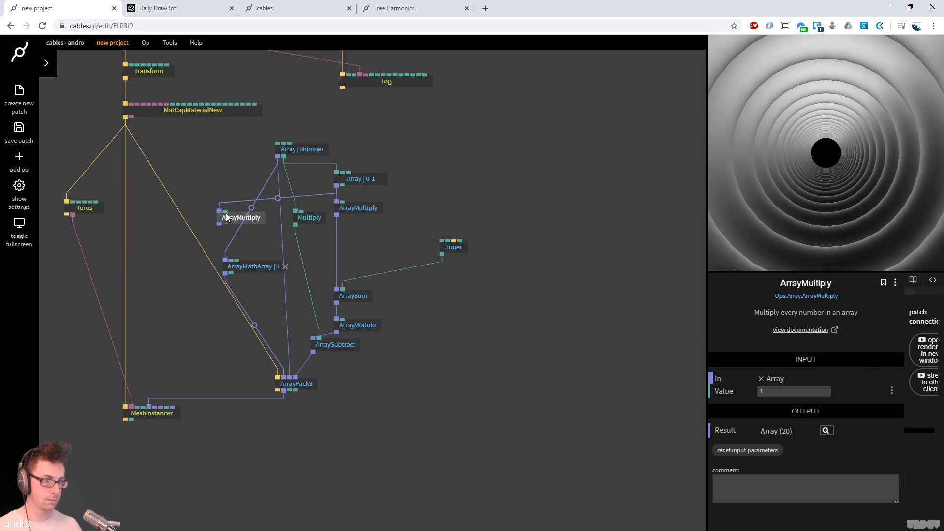
# Add a Pi op driving the new ArrayMultiply's Value and connect its Result to Array 1 of ArrayMathArray
pyautogui.moveTo(225, 212); pyautogui.dragTo(202, 172)
pyautogui.write('pi')
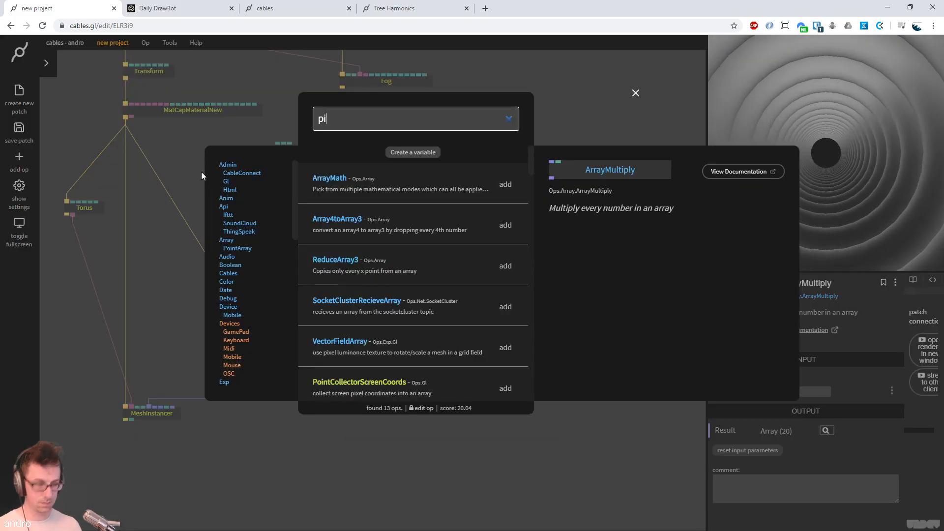
pyautogui.press('Return')
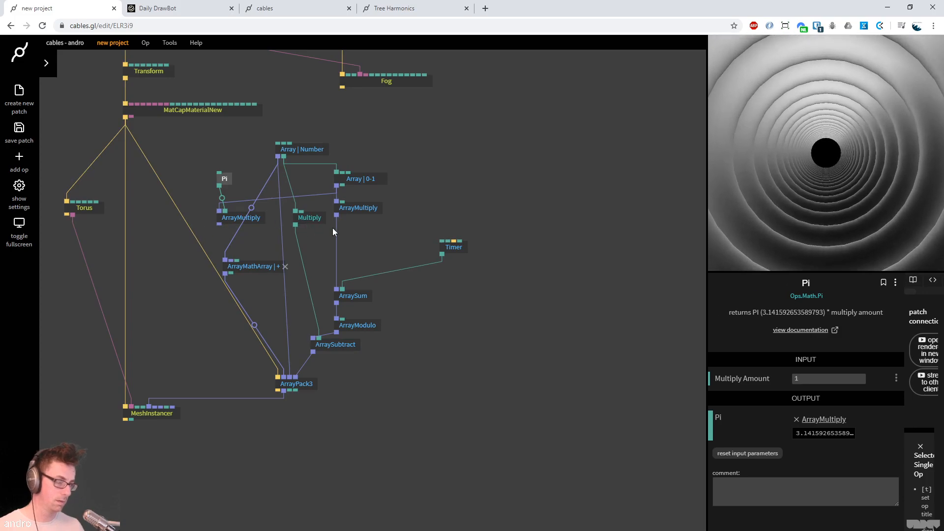
pyautogui.moveTo(225, 180); pyautogui.dragTo(231, 181)
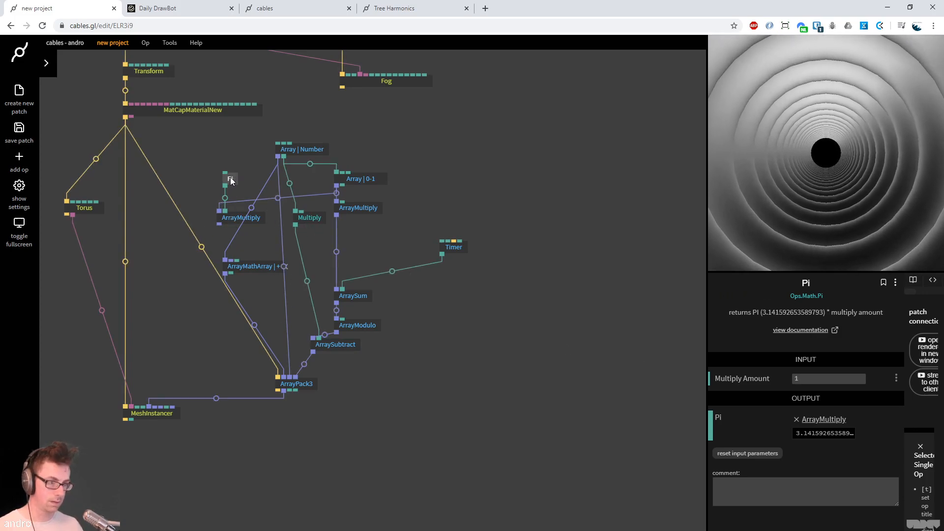
pyautogui.click(239, 217)
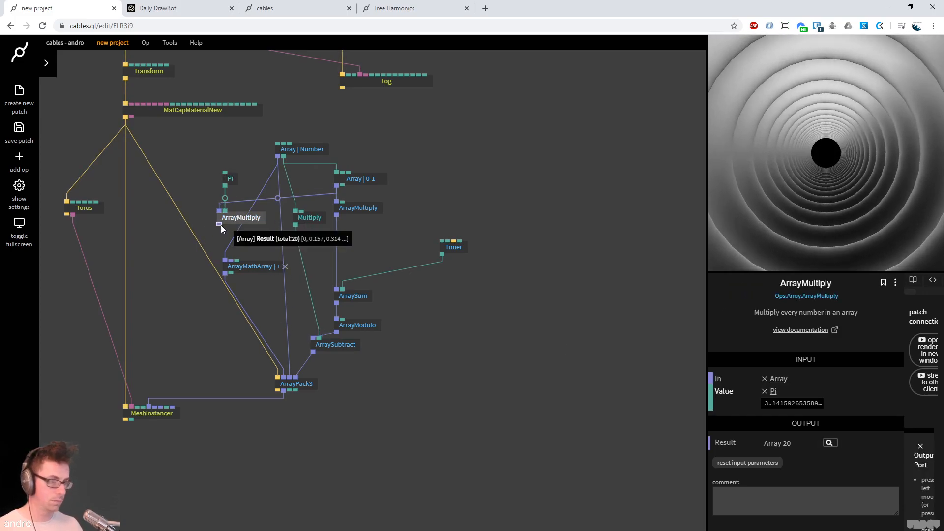
pyautogui.moveTo(220, 224); pyautogui.dragTo(226, 259)
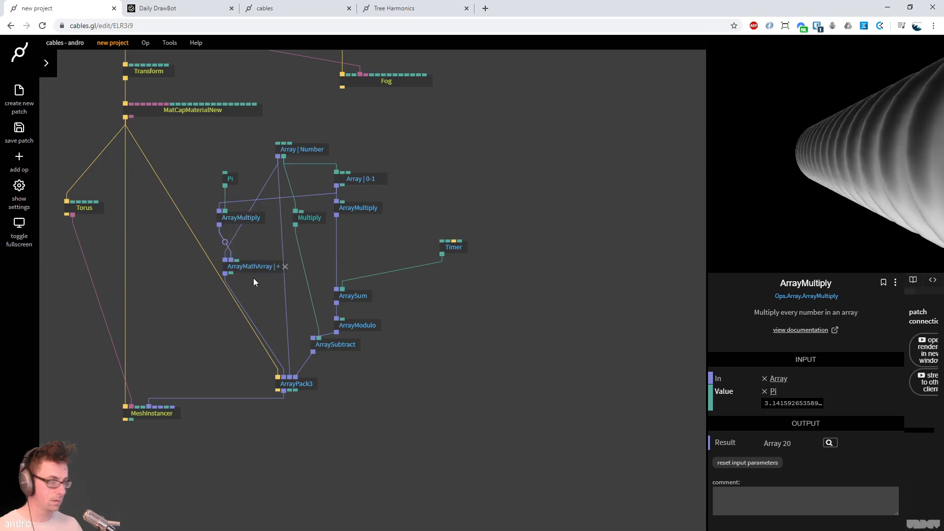
# Insert an ArraySin op between the new ArrayMultiply and ArrayMathArray
pyautogui.click(234, 264)
pyautogui.click(226, 243)
pyautogui.write('arrays')
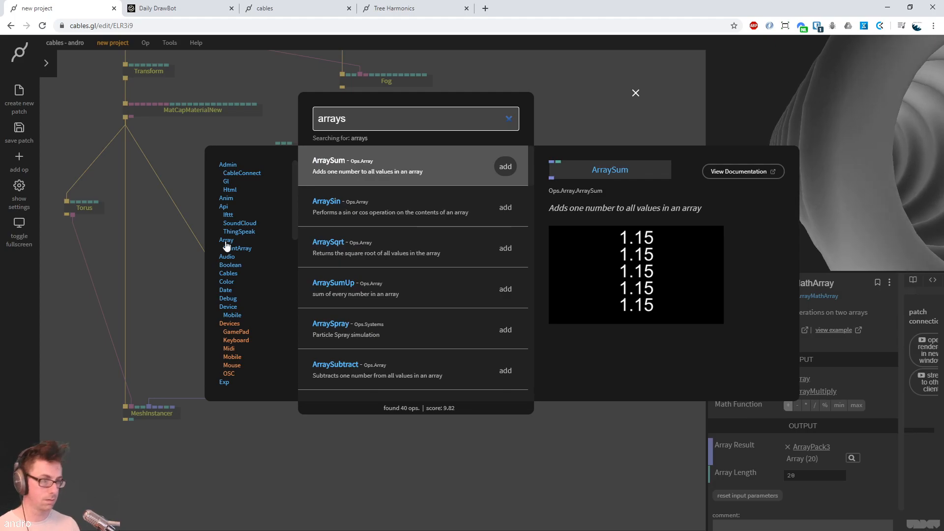
pyautogui.write('in')
pyautogui.press('Return')
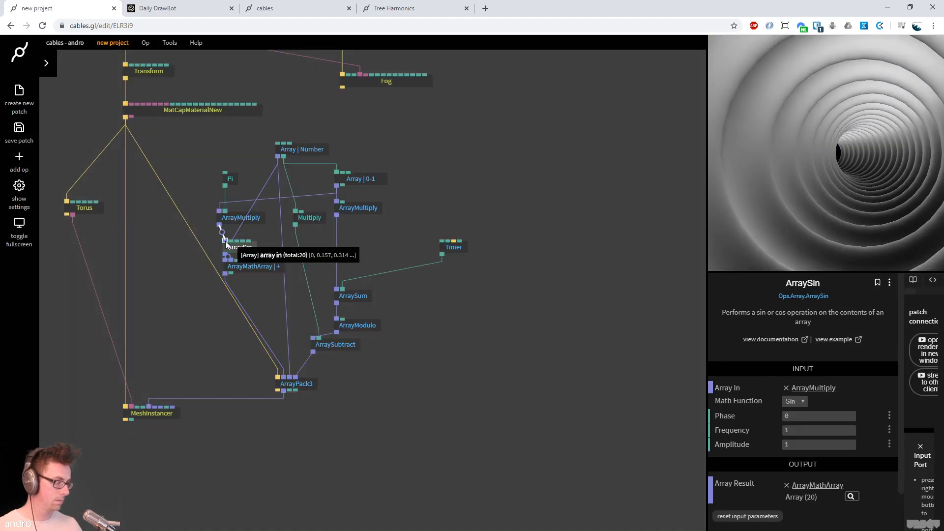
# Set Pi's Multiply Amount to 2 and move ArrayMathArray further below ArraySin
pyautogui.click(233, 185)
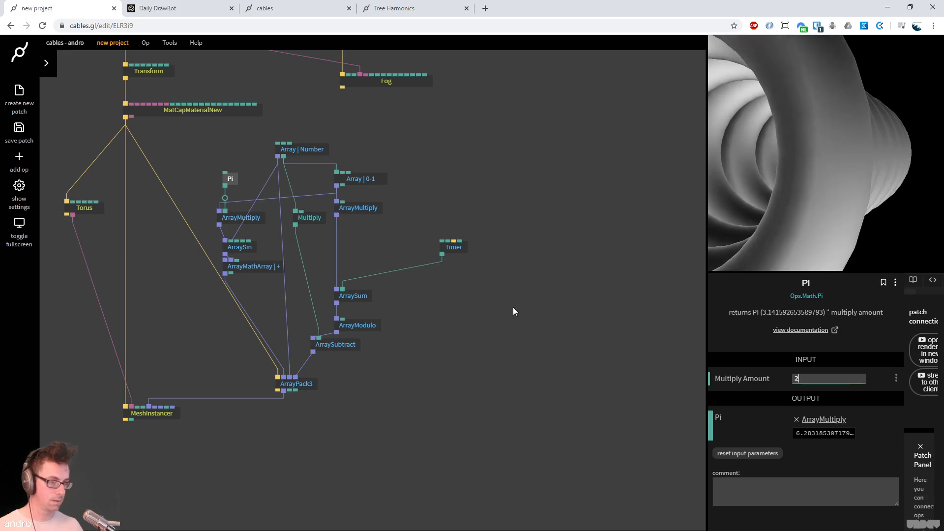
pyautogui.moveTo(259, 268); pyautogui.dragTo(261, 288)
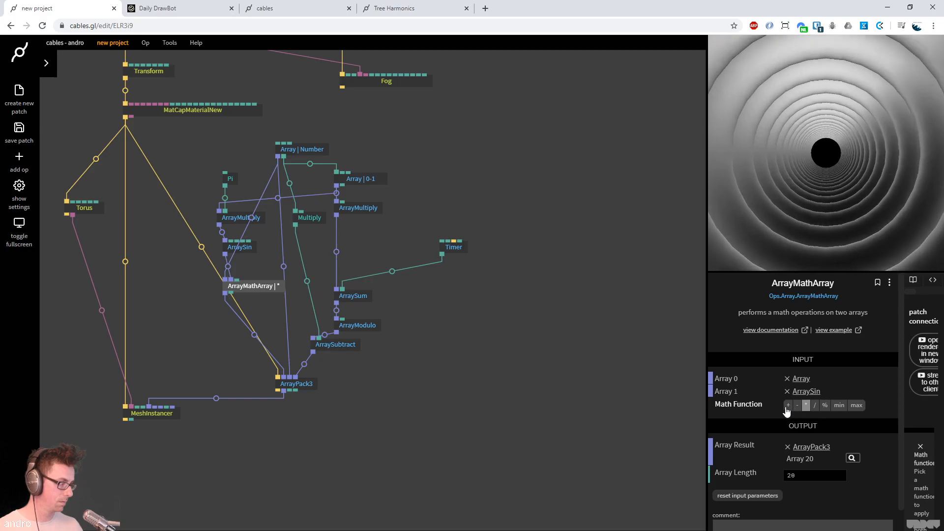
# Insert an ArrayMultiply op between ArrayMathArray and ArrayPack3 with its Value set to 0.47
pyautogui.click(254, 336)
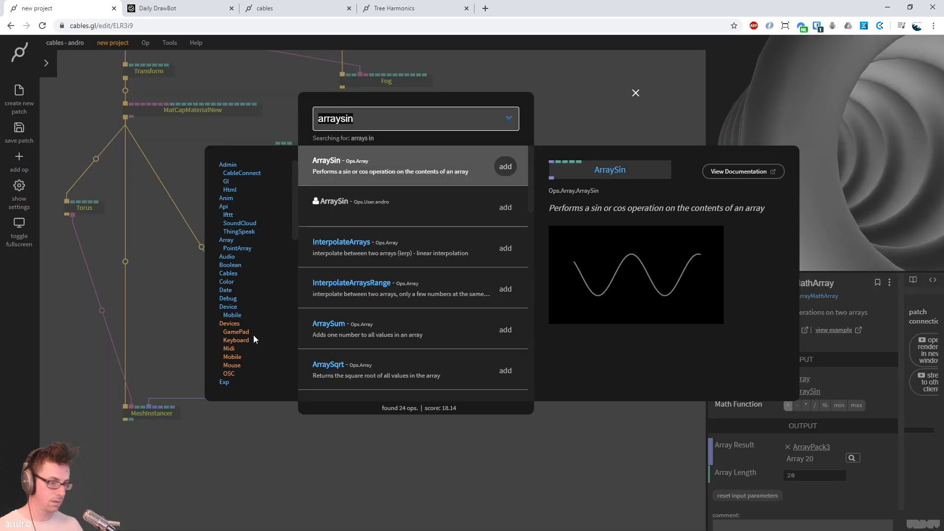
pyautogui.write('arraymult')
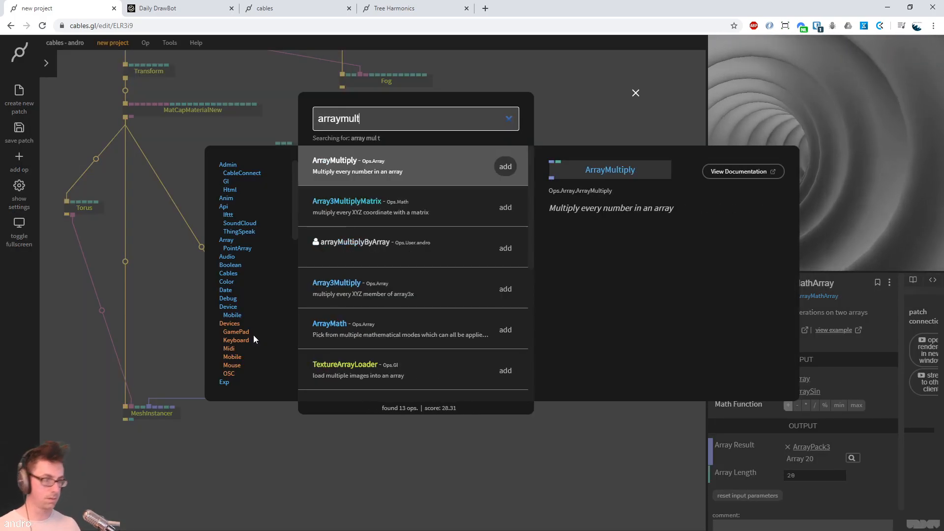
pyautogui.press('Return')
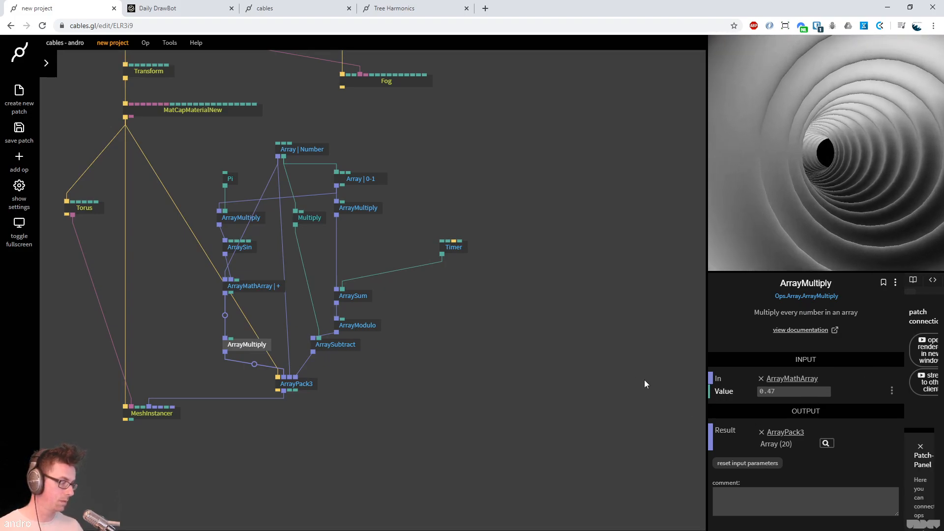
# Replace FullscreenRectangle's texture input from Render2Texture with the texture output of ImageCompose
pyautogui.scroll(5, 613, 330)
pyautogui.hscroll(2, 614, 331)
pyautogui.click(344, 126)
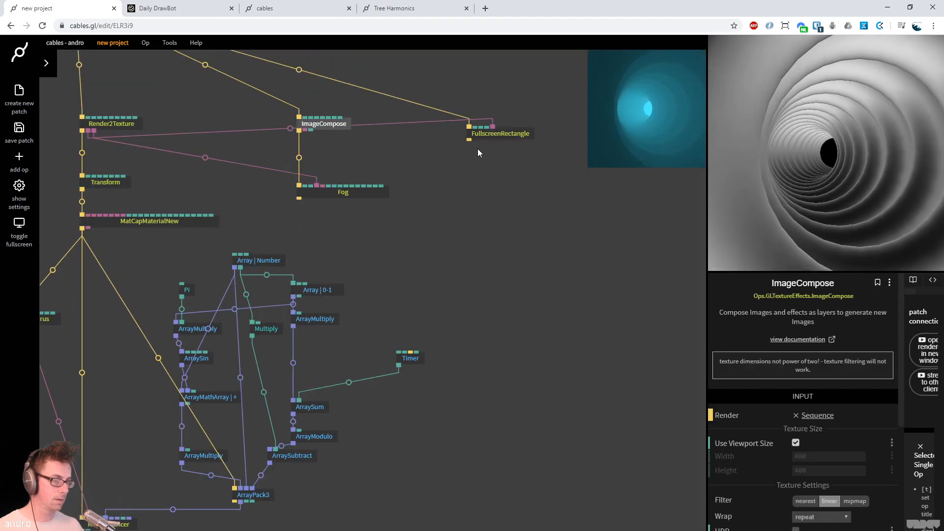
pyautogui.rightClick(493, 127)
pyautogui.moveTo(304, 130); pyautogui.dragTo(502, 134)
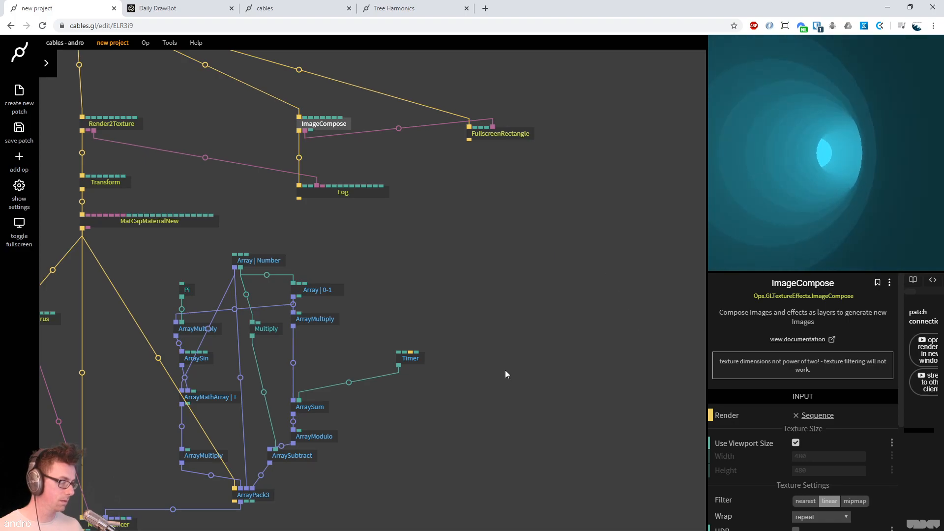
# Set the Torus op's OuterRadius to 1.5
pyautogui.scroll(-2, 247, 193)
pyautogui.hscroll(-7, 247, 194)
pyautogui.click(268, 133)
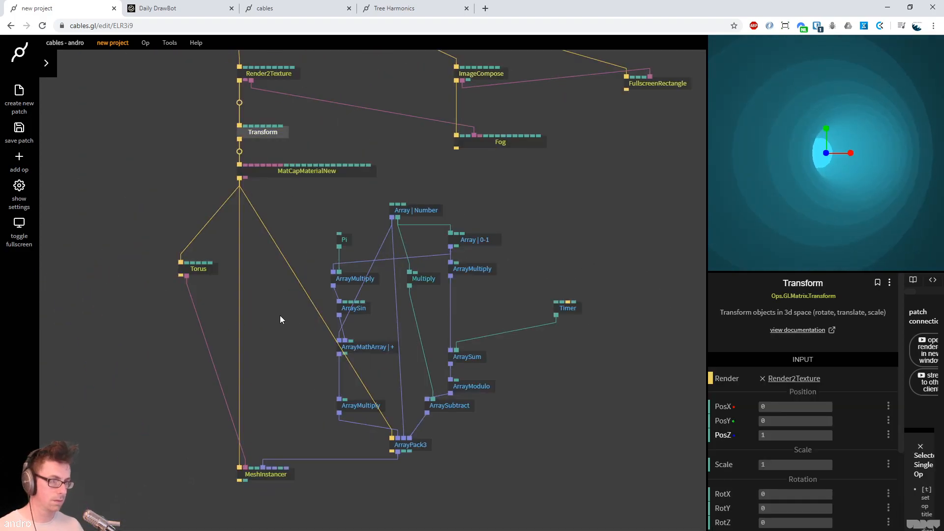
pyautogui.click(207, 268)
pyautogui.moveTo(798, 436)
pyautogui.mouseDown()
pyautogui.moveTo(821, 436)
pyautogui.moveTo(813, 434)
pyautogui.mouseUp()
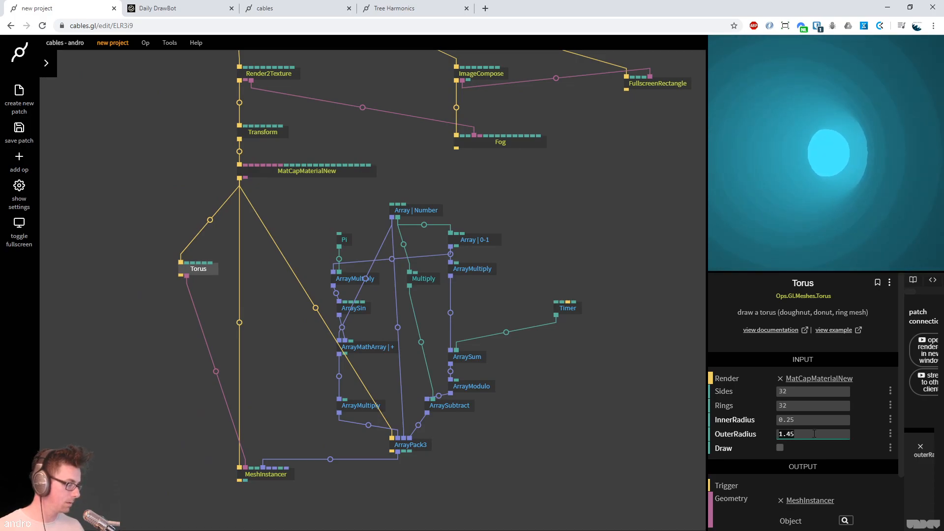
pyautogui.write('1.5')
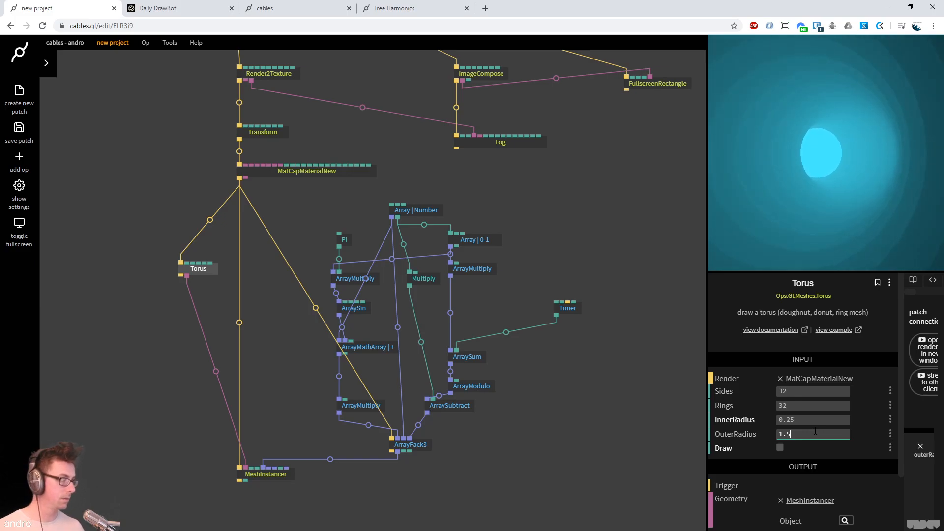
# Try Array Length values of 40 and 30 on the Number-mode Array and return it to 20
pyautogui.click(415, 238)
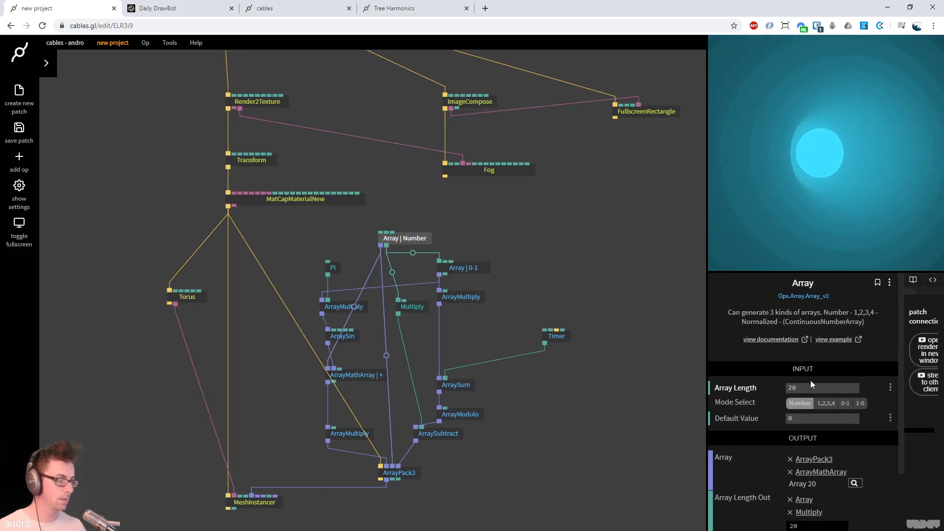
pyautogui.write('40')
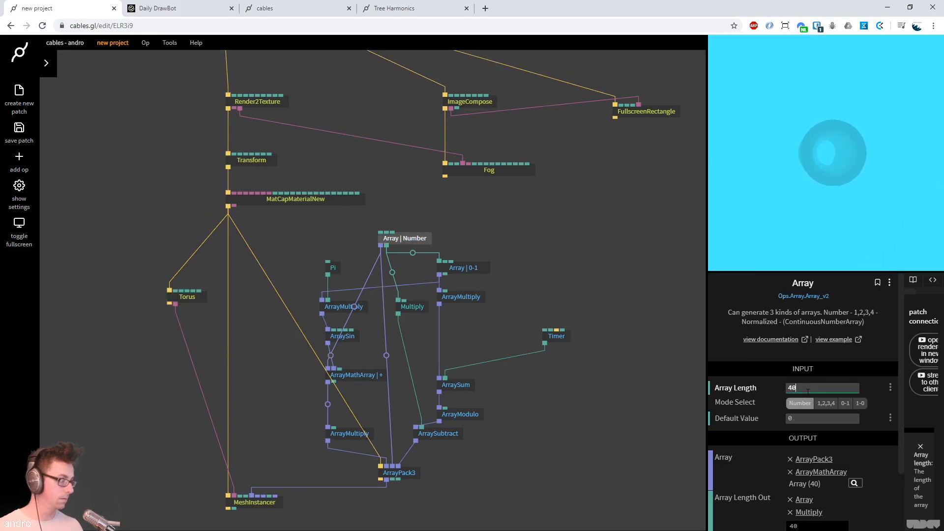
pyautogui.write('20')
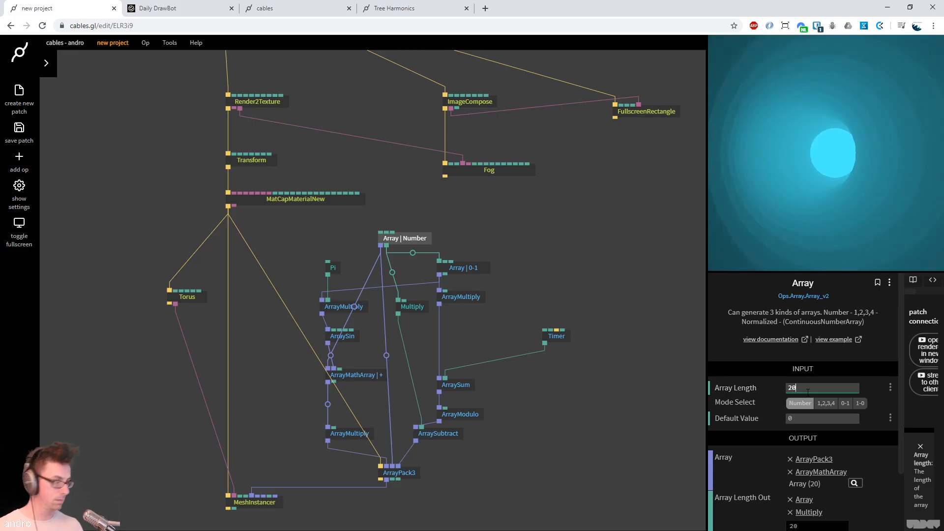
pyautogui.press('BackSpace')
pyautogui.write('3')
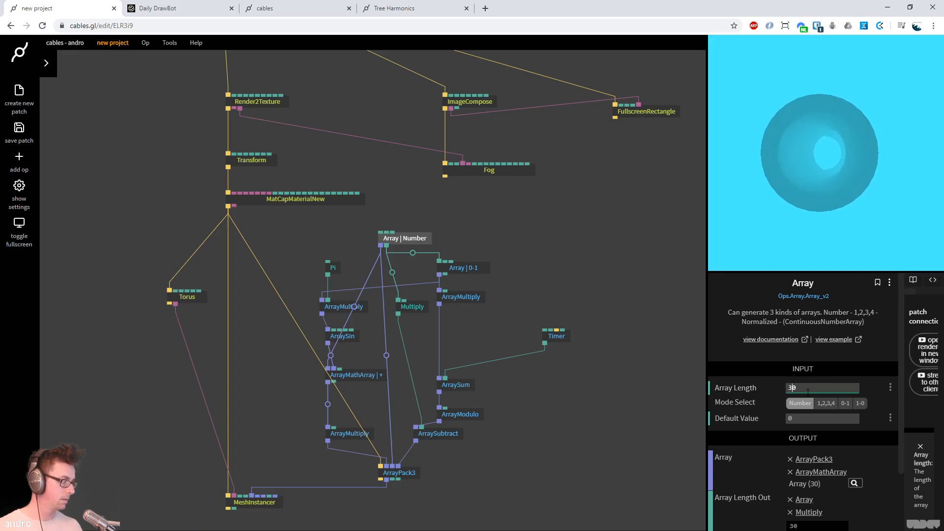
pyautogui.write('2')
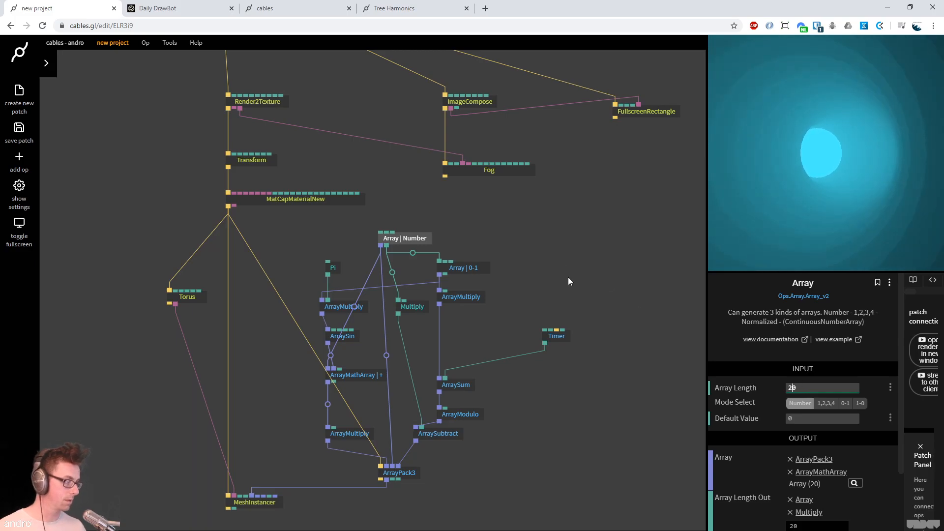
# Connect the lowest ArrayMultiply's Result to Array 2 of ArrayPack3 and set the Timer's Speed to 3.36
pyautogui.scroll(-4, 568, 273)
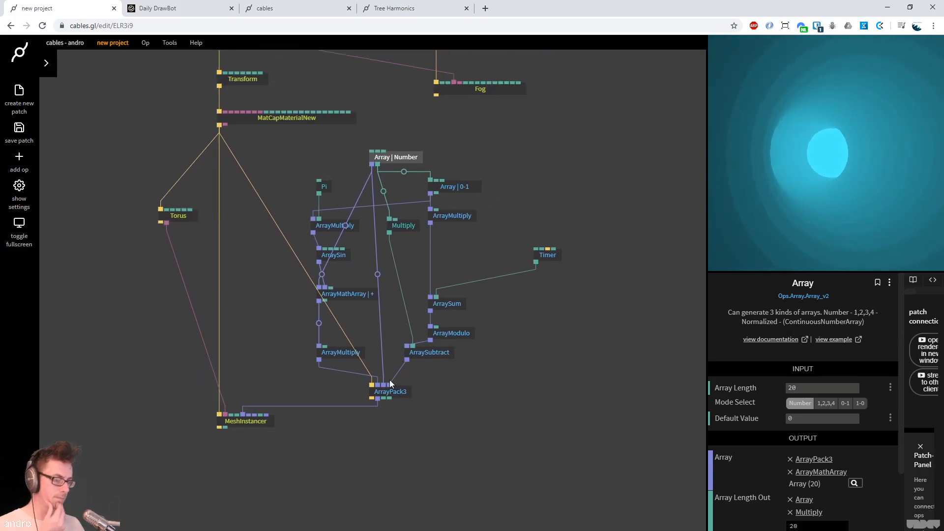
pyautogui.moveTo(317, 361); pyautogui.dragTo(385, 386)
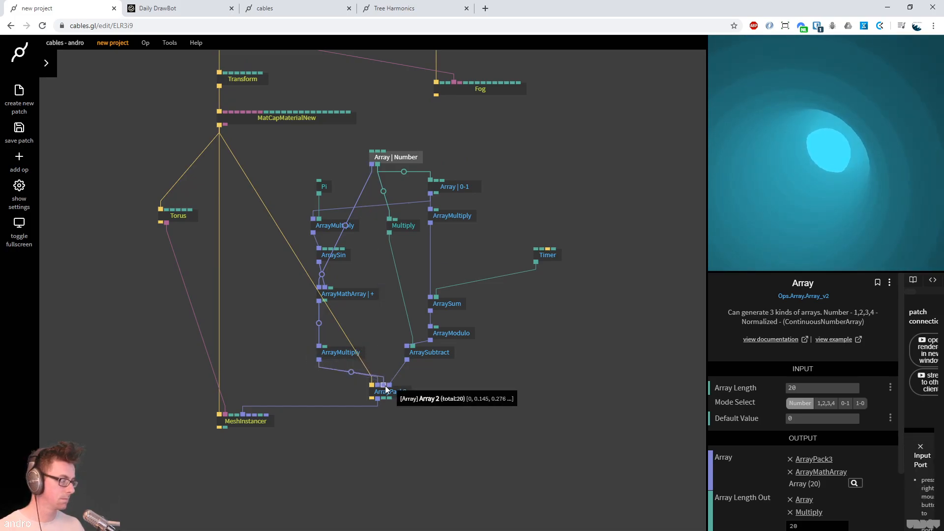
pyautogui.click(553, 252)
pyautogui.moveTo(828, 403); pyautogui.dragTo(799, 403)
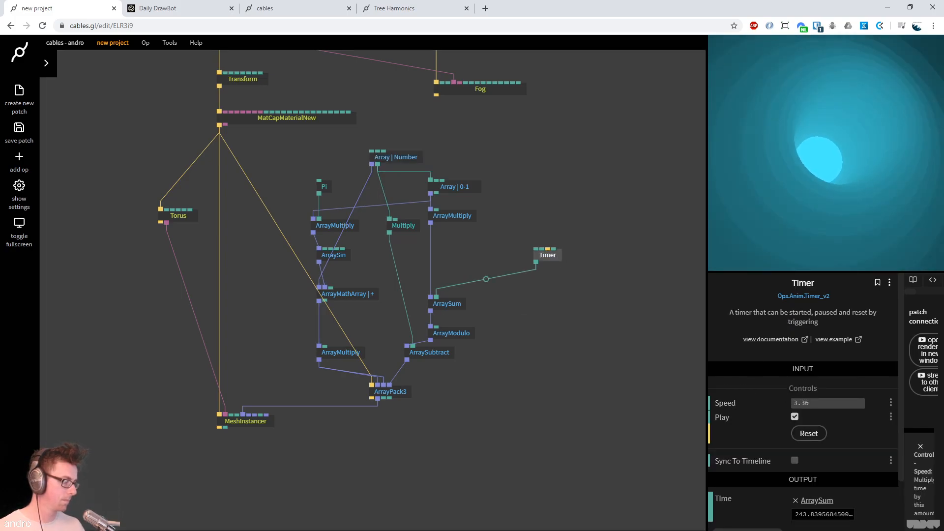
pyautogui.click(636, 404)
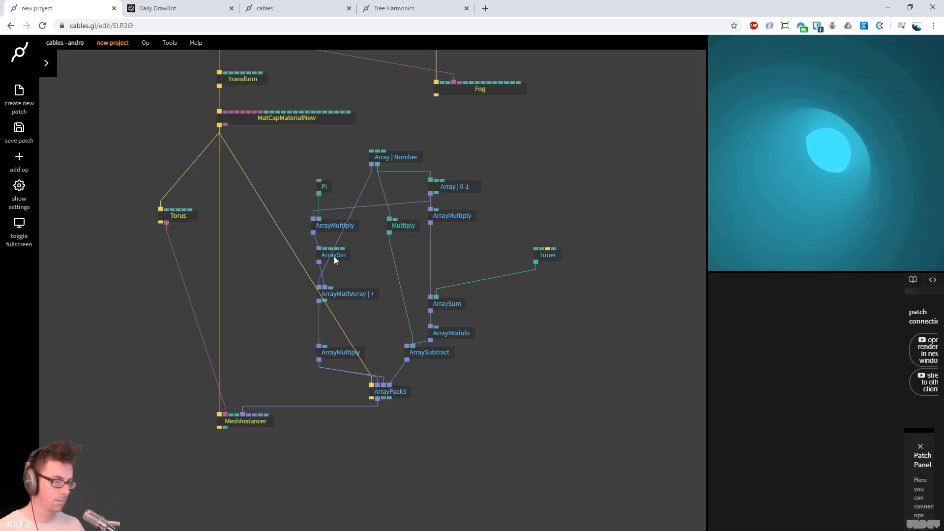
# Try a different Frequency on ArraySin and set it back to 1
pyautogui.click(334, 258)
pyautogui.moveTo(818, 430)
pyautogui.mouseDown()
pyautogui.moveTo(796, 430)
pyautogui.moveTo(837, 430)
pyautogui.moveTo(828, 430)
pyautogui.mouseUp()
pyautogui.click(809, 429)
pyautogui.write('1')
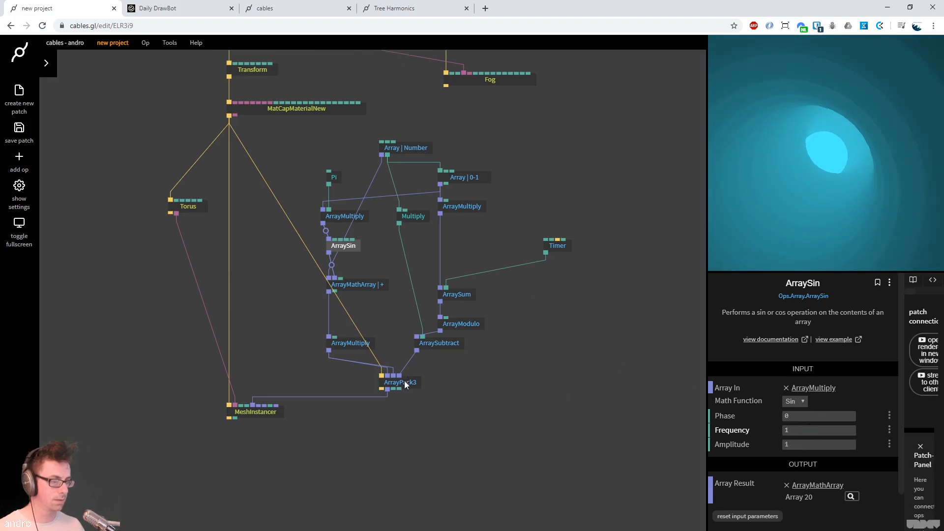
# Move ArrayPack3 down, insert a RotateArray op before its Array 2 input, and set Rotate Amount to 21
pyautogui.click(404, 381)
pyautogui.moveTo(400, 387); pyautogui.dragTo(399, 402)
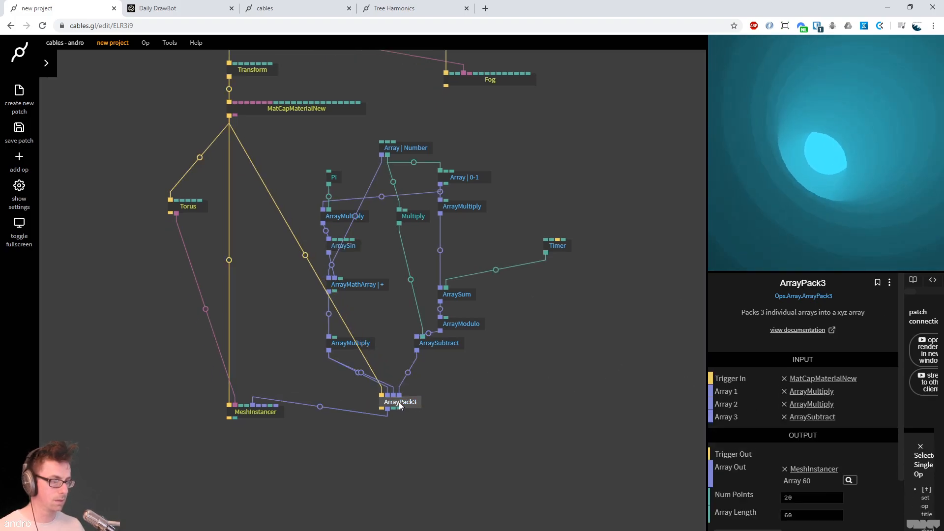
pyautogui.click(360, 372)
pyautogui.write('arra')
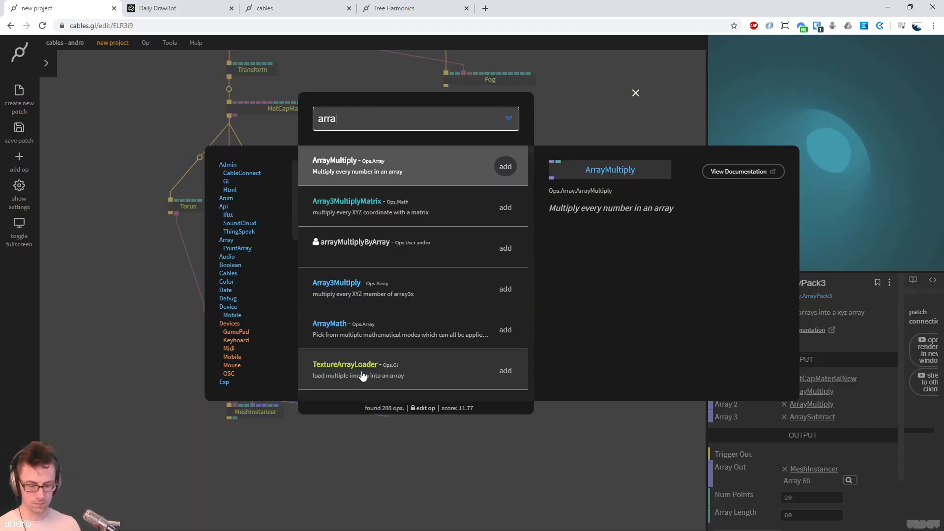
pyautogui.write('yrotat')
pyautogui.press('Return')
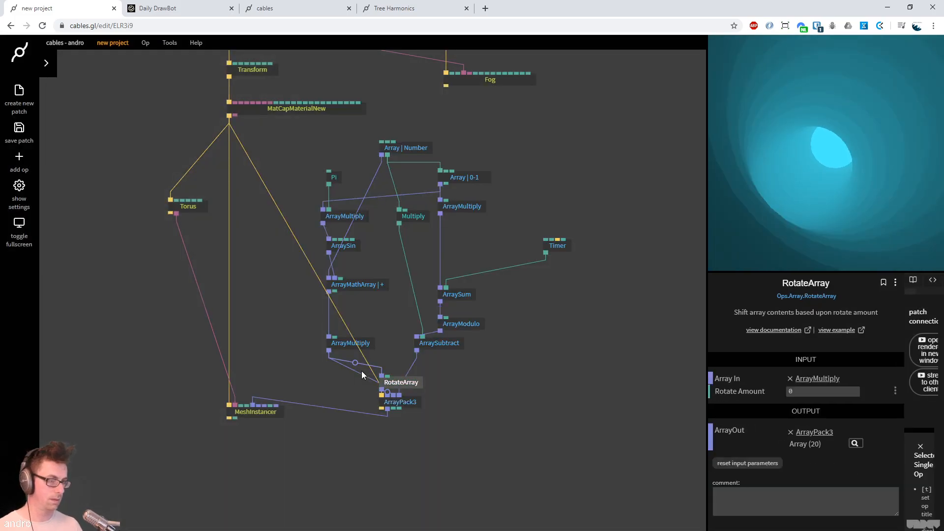
pyautogui.moveTo(407, 388); pyautogui.dragTo(419, 368)
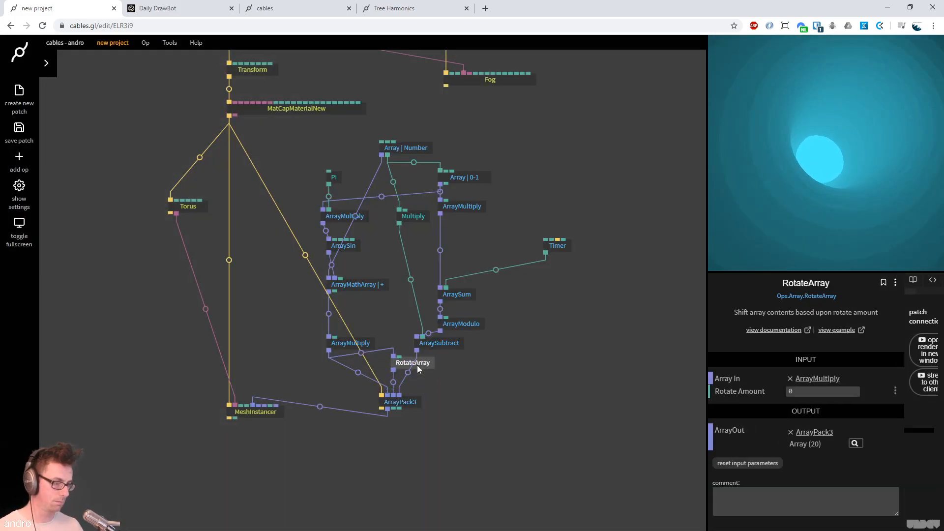
pyautogui.moveTo(803, 392)
pyautogui.mouseDown()
pyautogui.moveTo(815, 392)
pyautogui.moveTo(805, 390)
pyautogui.mouseUp()
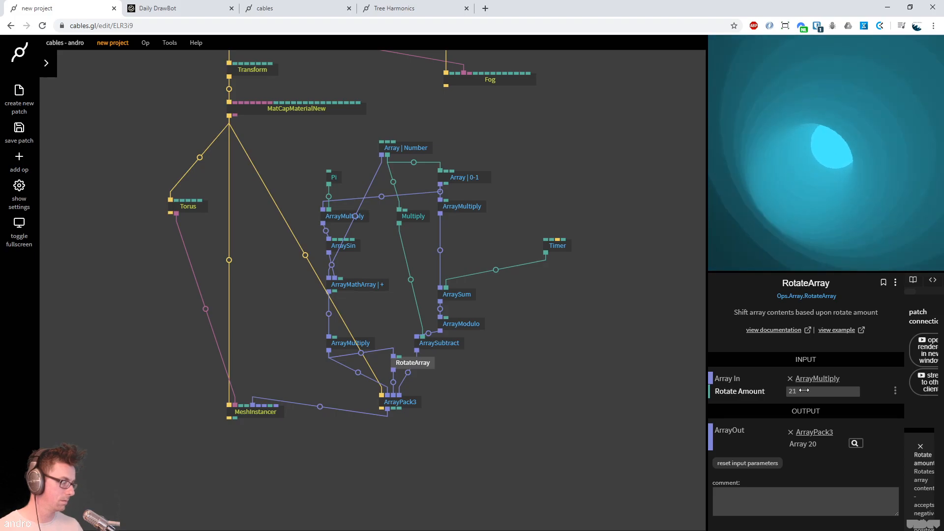
# Set the Fog op's FogEnd to 0.812 and lower the Timer's Speed
pyautogui.scroll(3, 580, 265)
pyautogui.click(496, 212)
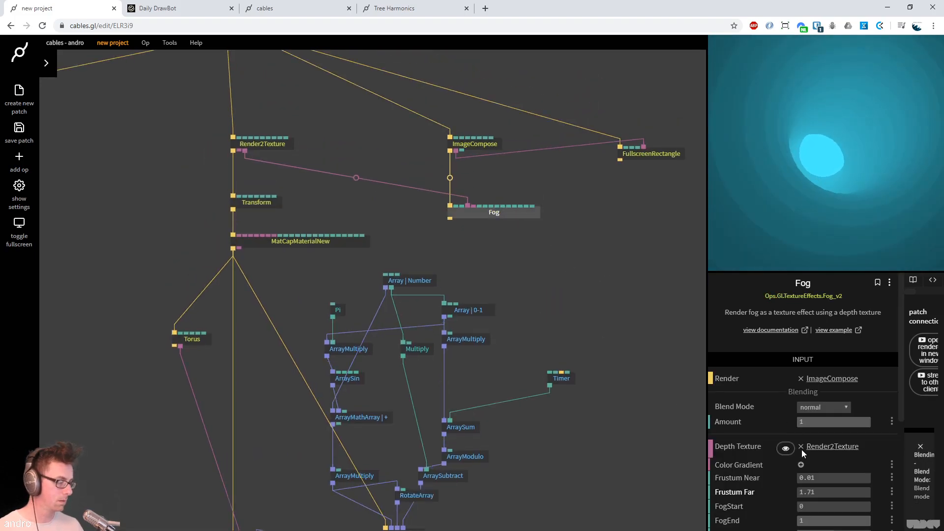
pyautogui.scroll(-1, 871, 497)
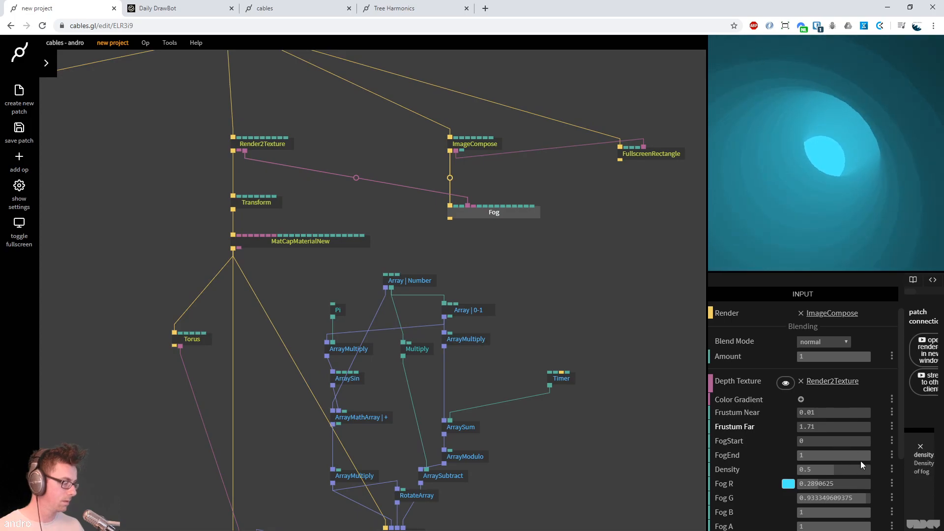
pyautogui.moveTo(862, 455); pyautogui.dragTo(853, 456)
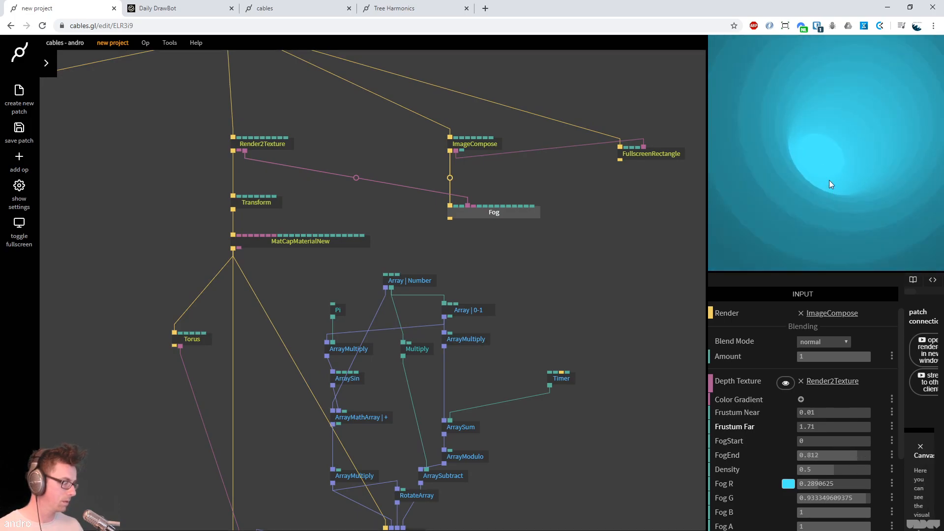
pyautogui.click(569, 377)
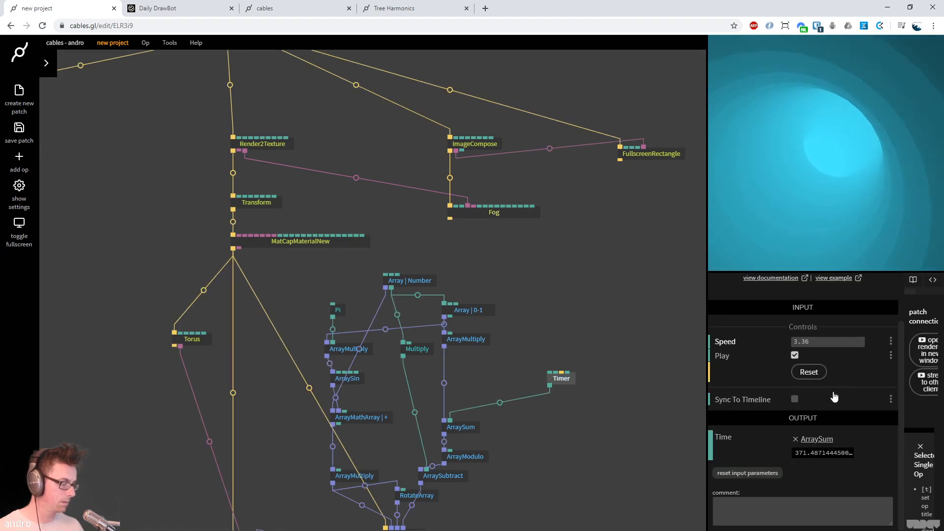
pyautogui.moveTo(828, 342); pyautogui.dragTo(813, 341)
# Set both Sides and Rings of the Torus op to 48
pyautogui.moveTo(409, 380); pyautogui.dragTo(401, 260)
pyautogui.click(185, 216)
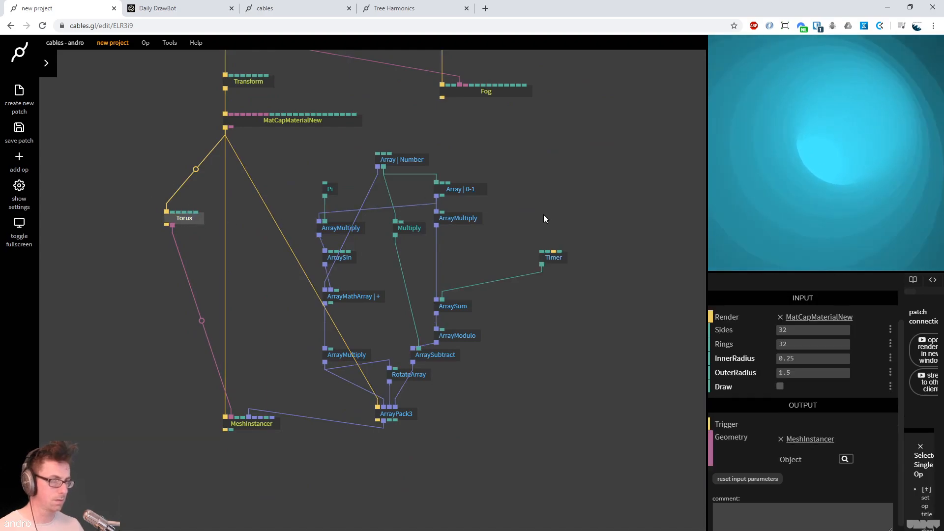
pyautogui.click(822, 333)
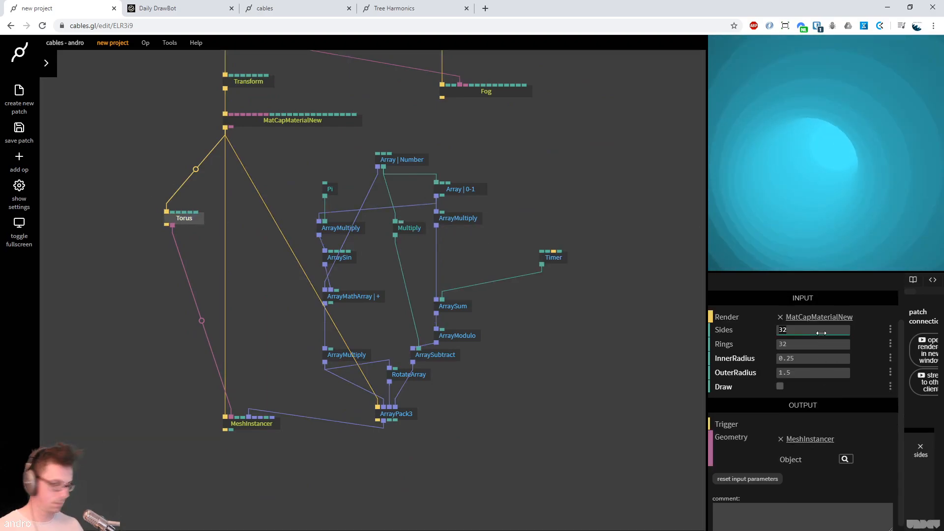
pyautogui.write('48')
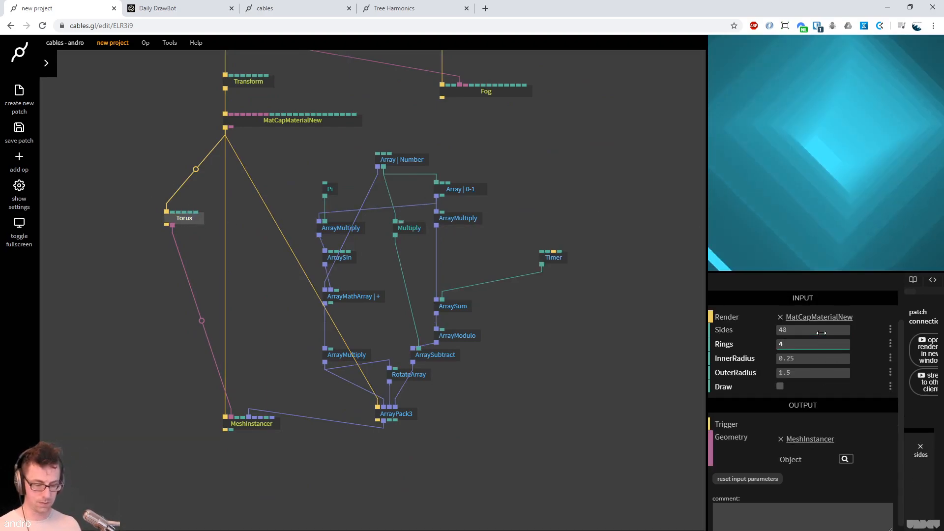
pyautogui.press('Tab')
pyautogui.write('48')
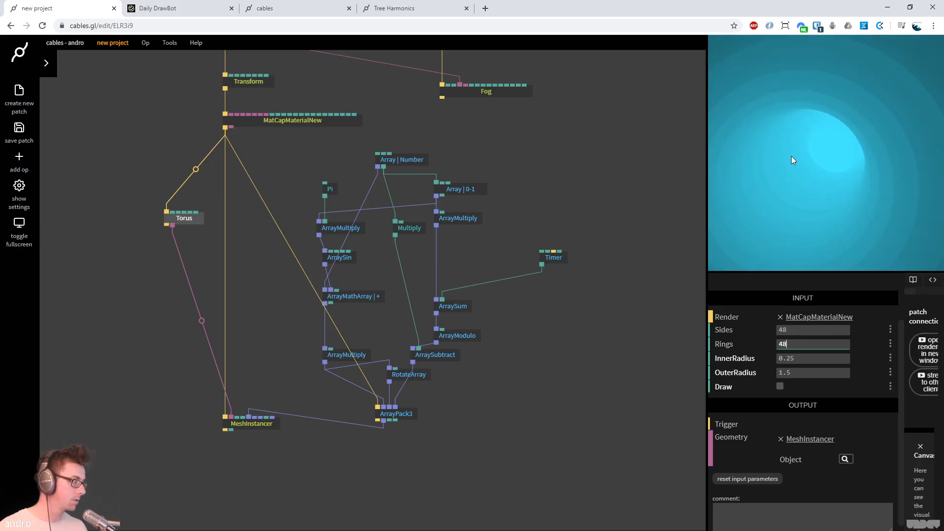
# Set RotateArray's Rotate Amount to 36 and compare the result with the Tunnel animation on the Daily DrawBot page
pyautogui.click(404, 374)
pyautogui.moveTo(826, 391); pyautogui.dragTo(841, 392)
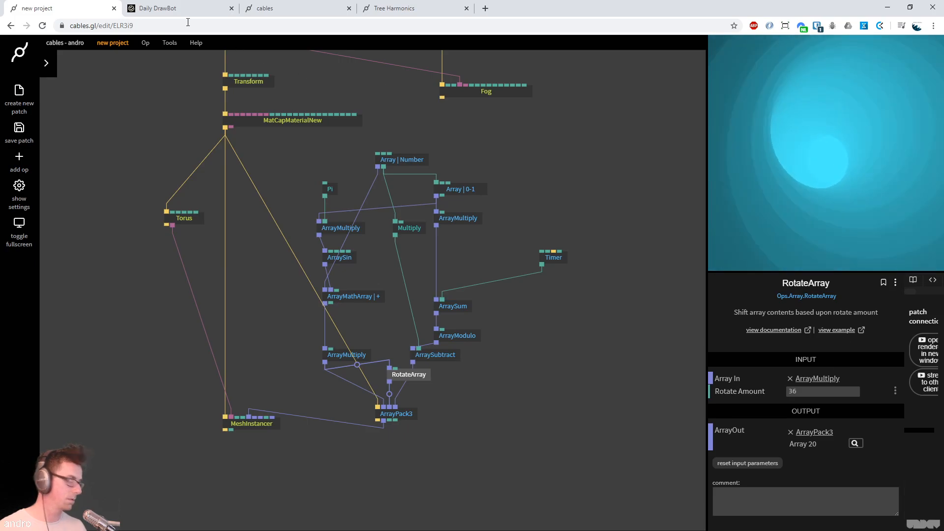
pyautogui.click(153, 9)
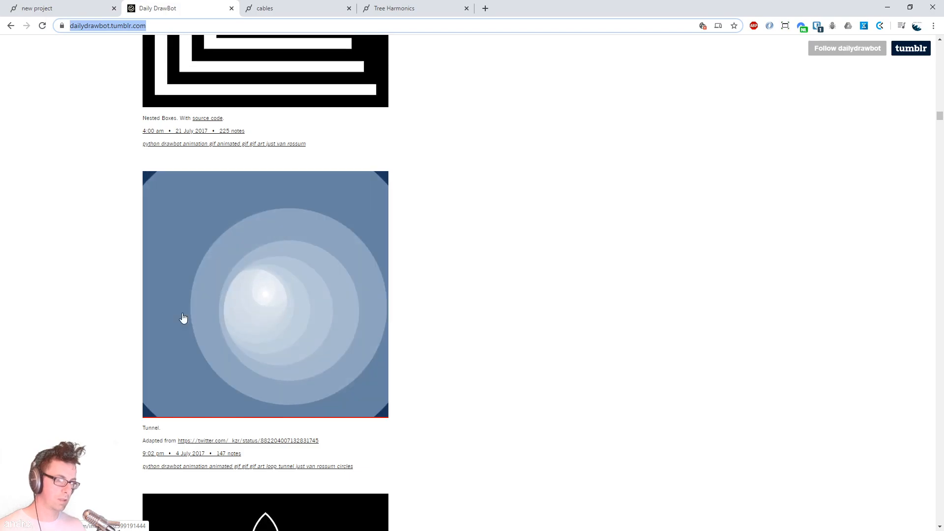
pyautogui.click(64, 8)
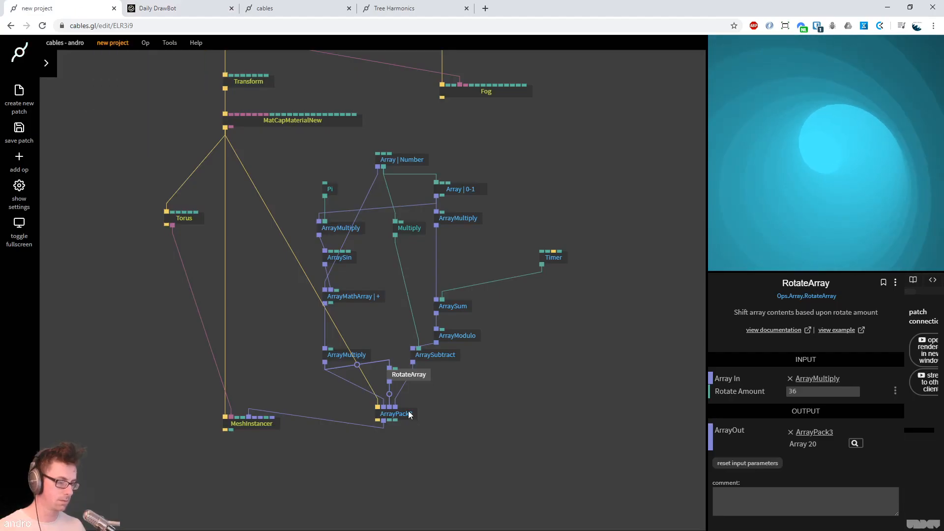
# Insert an ArrayMultiply op between RotateArray and ArrayPack3's Array 2 input and set its Value to 0.76
pyautogui.moveTo(411, 414); pyautogui.dragTo(408, 430)
pyautogui.click(390, 404)
pyautogui.write('arraymult')
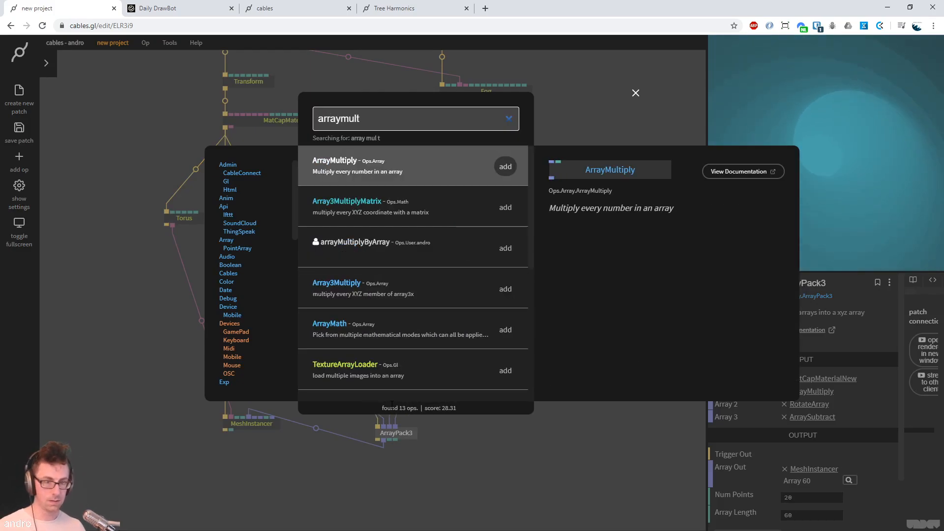
pyautogui.press('Return')
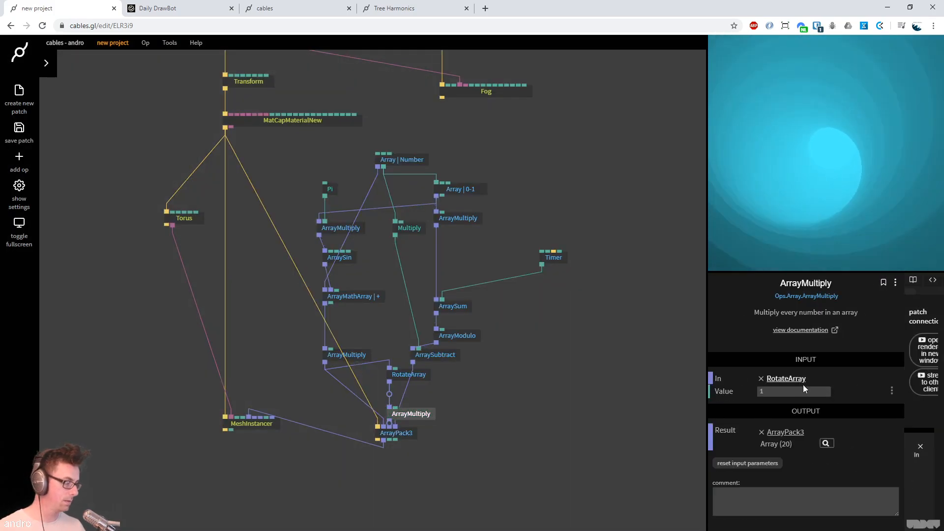
pyautogui.moveTo(794, 392); pyautogui.dragTo(785, 391)
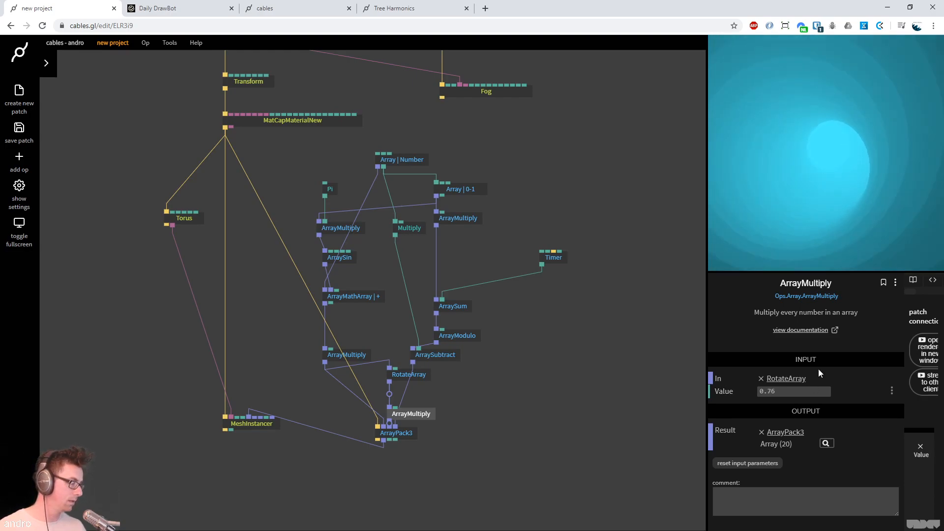
# Lower the Fog op's Density to 0.38
pyautogui.click(487, 91)
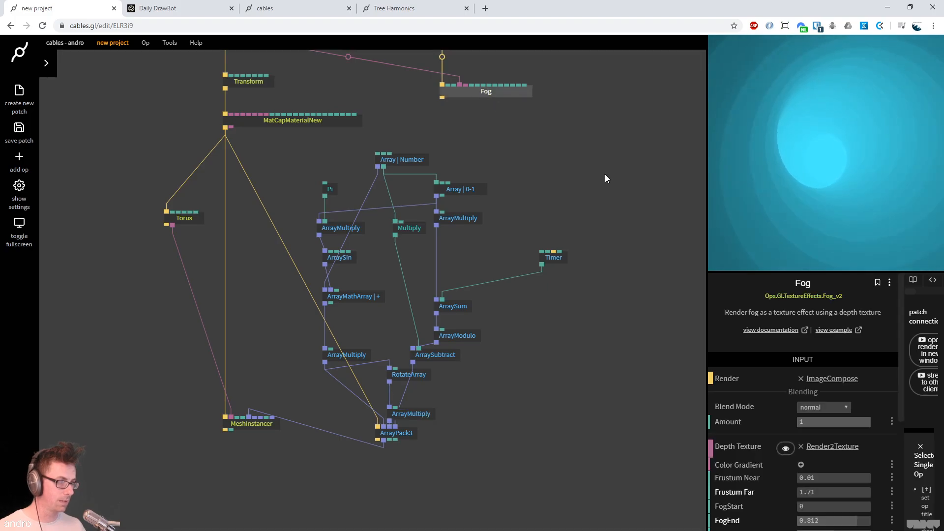
pyautogui.scroll(-3, 826, 487)
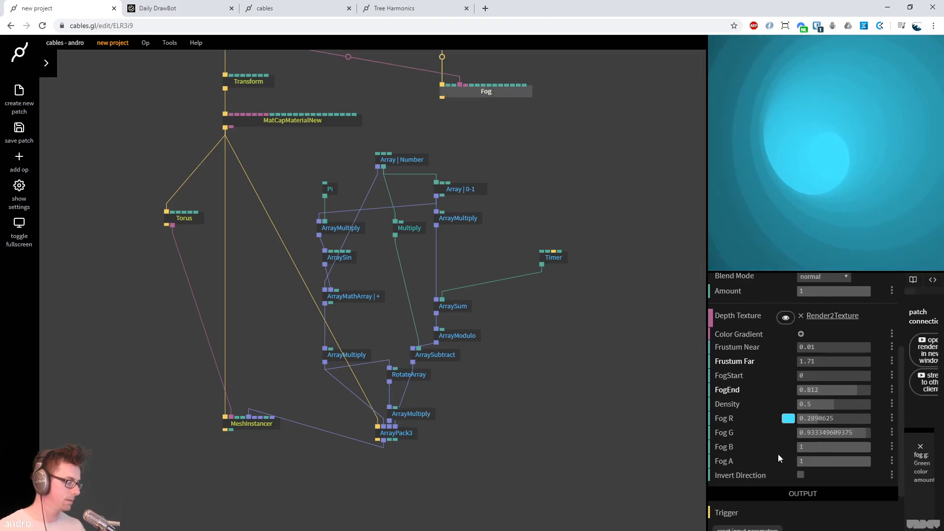
pyautogui.moveTo(833, 405); pyautogui.dragTo(787, 405)
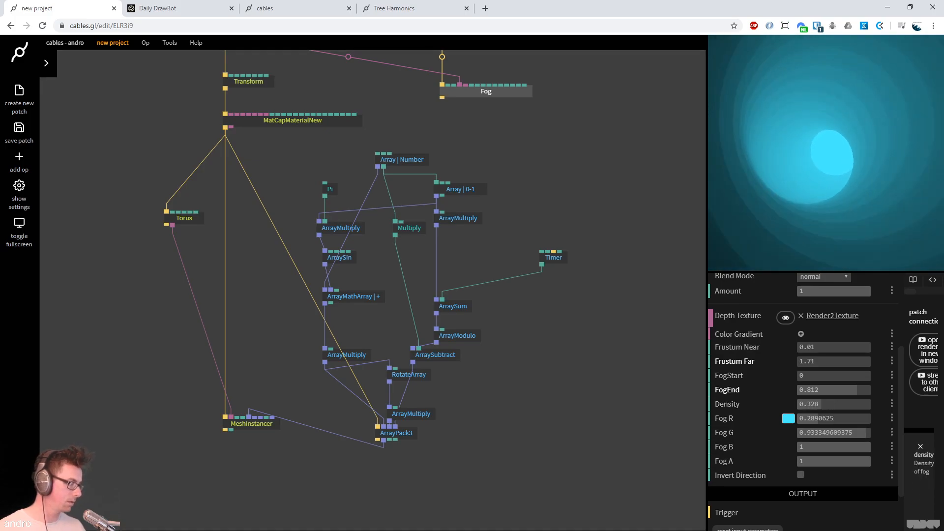
# Add an EdgeDetection op after Fog and set its Amount and Width both to 0.196
pyautogui.scroll(3, 618, 208)
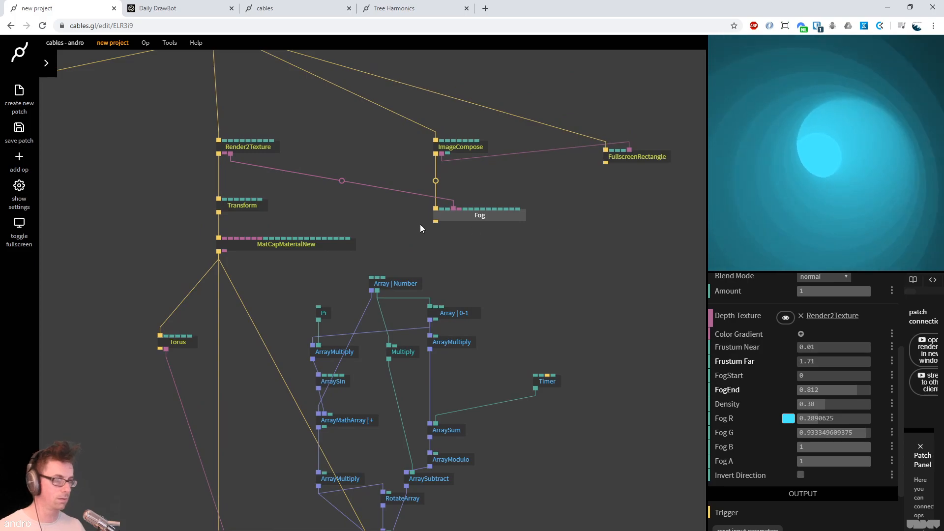
pyautogui.moveTo(436, 220); pyautogui.dragTo(477, 255)
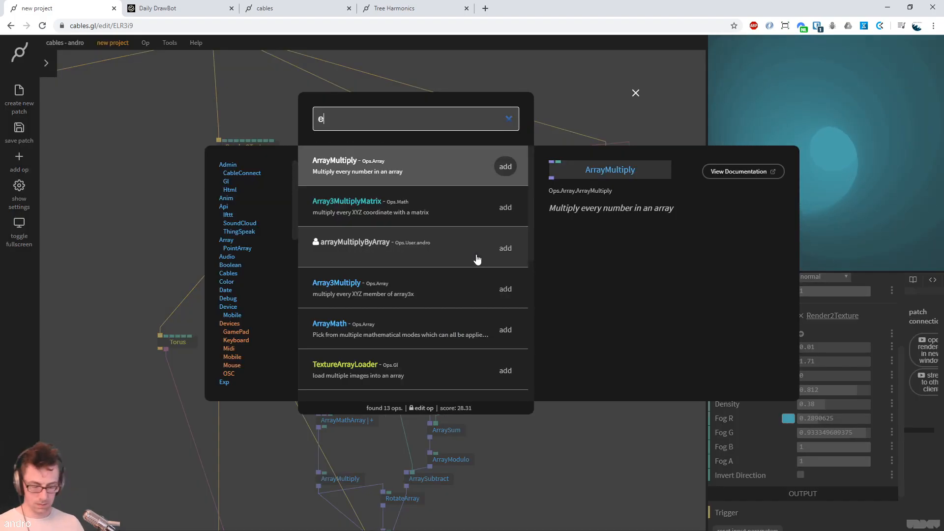
pyautogui.write('edge')
pyautogui.press('Return')
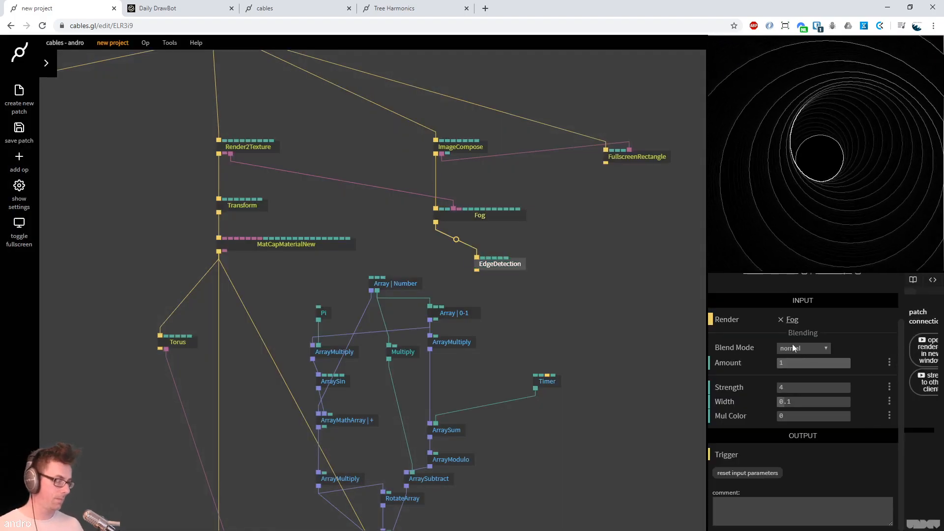
pyautogui.moveTo(825, 366); pyautogui.dragTo(796, 365)
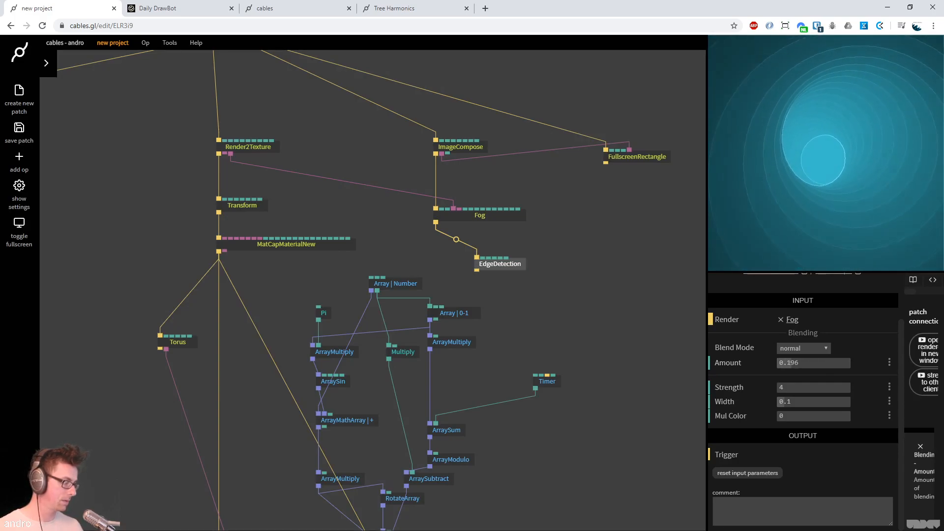
pyautogui.moveTo(822, 403); pyautogui.dragTo(866, 403)
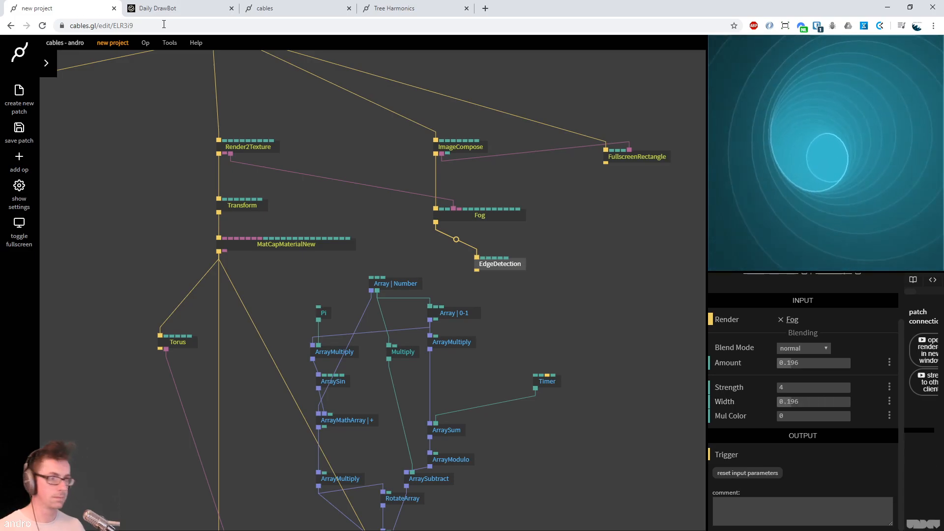
# Compare with the Tunnel animation on the Daily DrawBot page and disconnect EdgeDetection from Fog
pyautogui.click(165, 9)
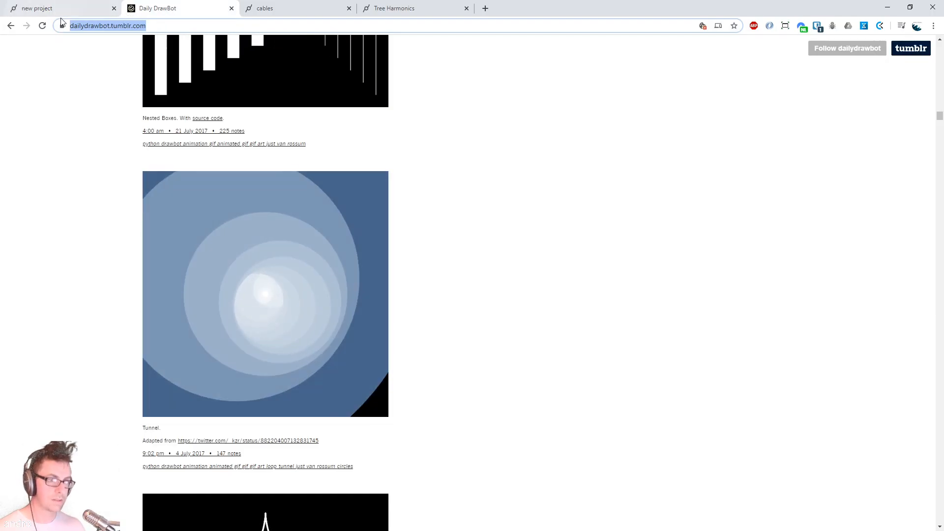
pyautogui.click(62, 8)
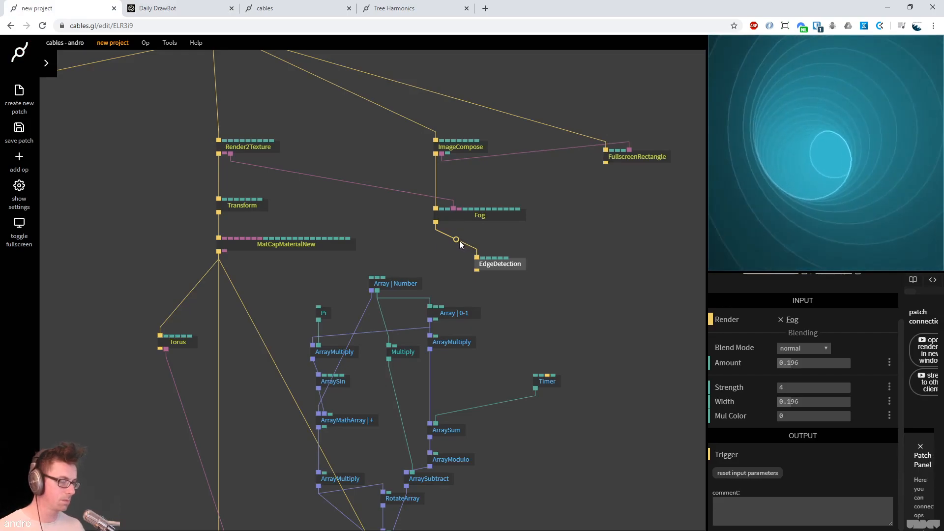
pyautogui.click(457, 240)
# Raise the Fog op's Density to 0.533
pyautogui.click(474, 214)
pyautogui.scroll(-2, 810, 403)
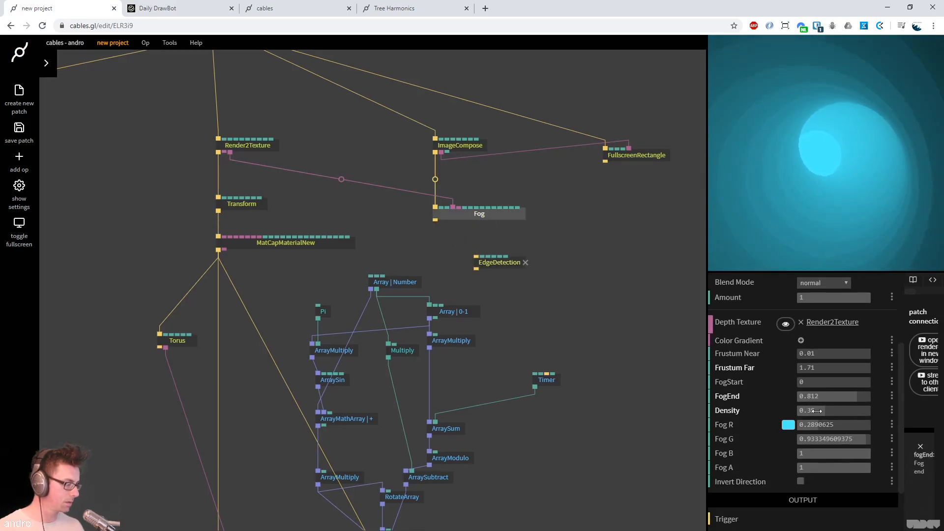
pyautogui.moveTo(829, 412)
pyautogui.mouseDown()
pyautogui.moveTo(864, 412)
pyautogui.moveTo(835, 410)
pyautogui.mouseUp()
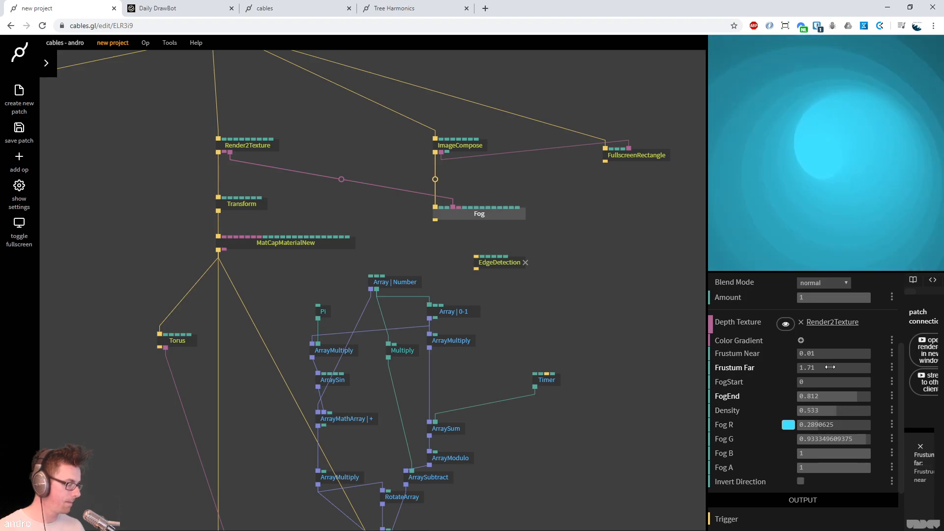
# Tune the Fog op to Frustum Far 2.36, FogStart 0.108 and FogEnd 0.732, and compare with the Tunnel animation on Daily DrawBot
pyautogui.moveTo(830, 367); pyautogui.dragTo(847, 382)
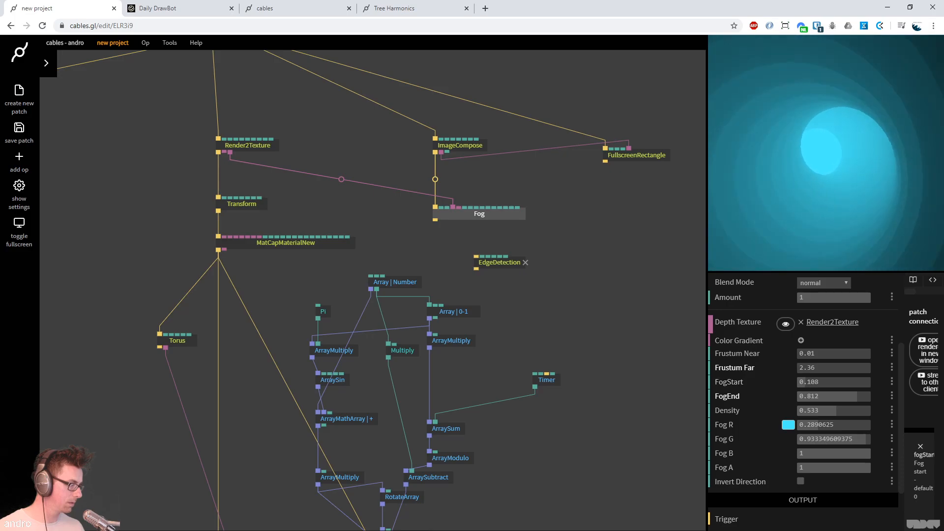
pyautogui.moveTo(853, 396)
pyautogui.mouseDown()
pyautogui.moveTo(865, 396)
pyautogui.moveTo(856, 396)
pyautogui.mouseUp()
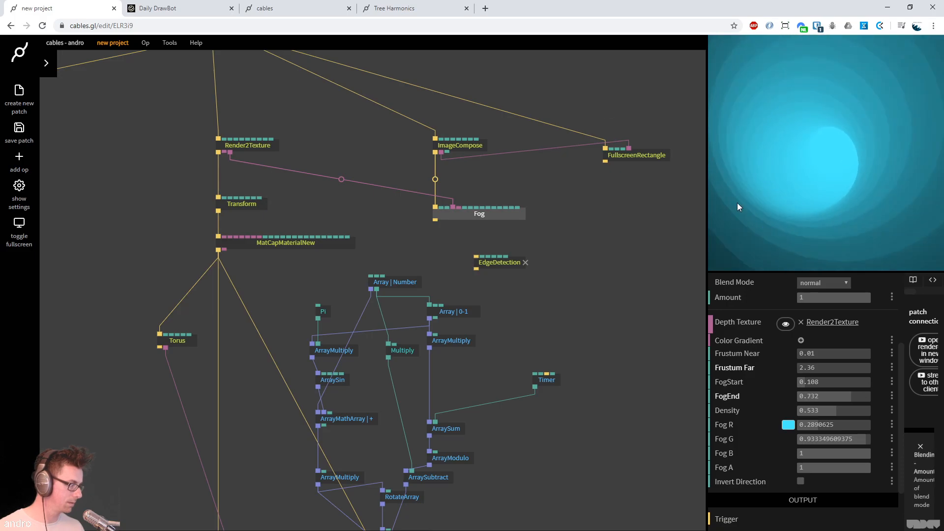
pyautogui.click(157, 9)
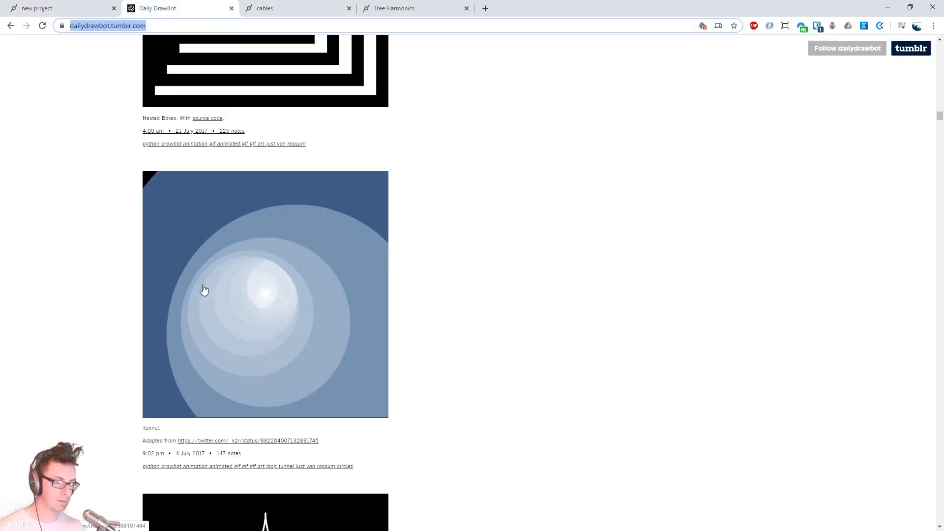
pyautogui.click(63, 8)
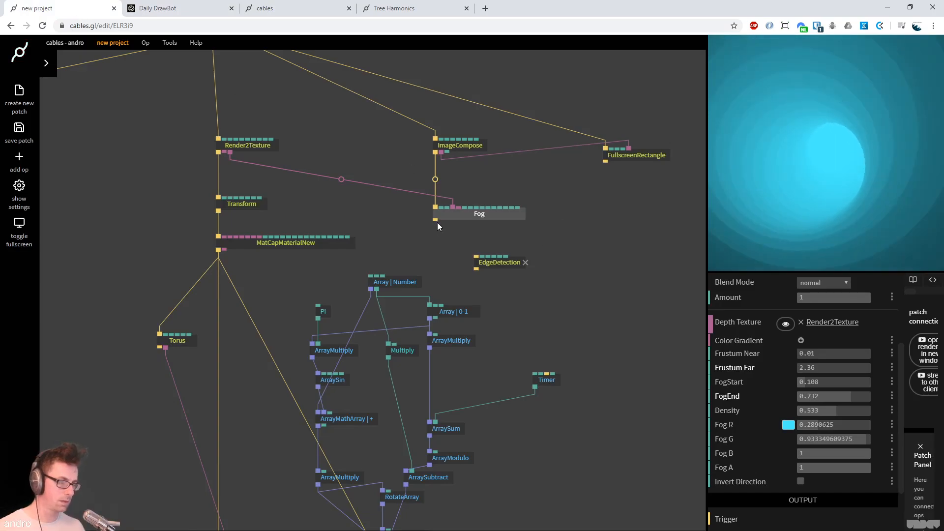
# Try a GammaCorrection op chained after Fog and remove it again
pyautogui.moveTo(436, 220); pyautogui.dragTo(435, 249)
pyautogui.write('gamma')
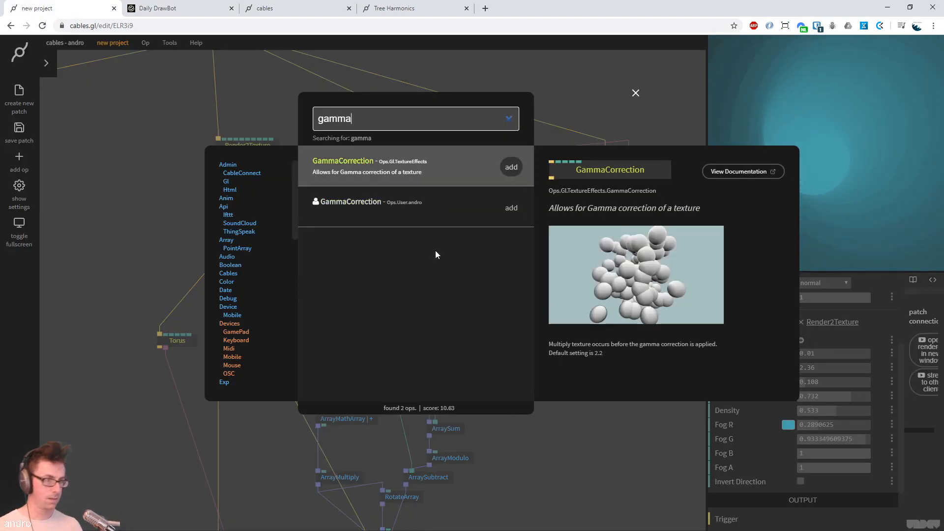
pyautogui.press('Return')
pyautogui.moveTo(838, 419); pyautogui.dragTo(749, 419)
pyautogui.click(515, 263)
pyautogui.moveTo(559, 271); pyautogui.dragTo(553, 271)
pyautogui.click(458, 262)
pyautogui.press('Delete')
# Add a ClampTexture op after Fog and set its mode to Remap smooth
pyautogui.moveTo(435, 219); pyautogui.dragTo(455, 259)
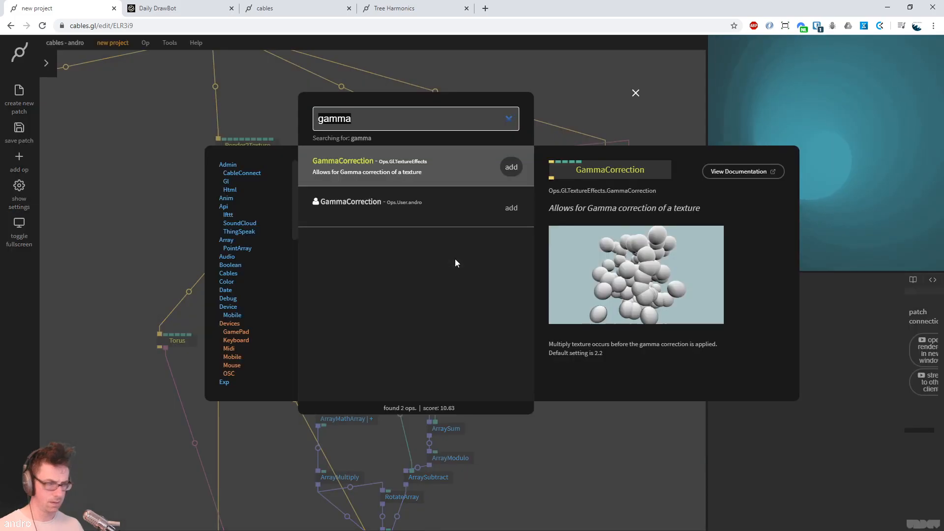
pyautogui.write('clampte')
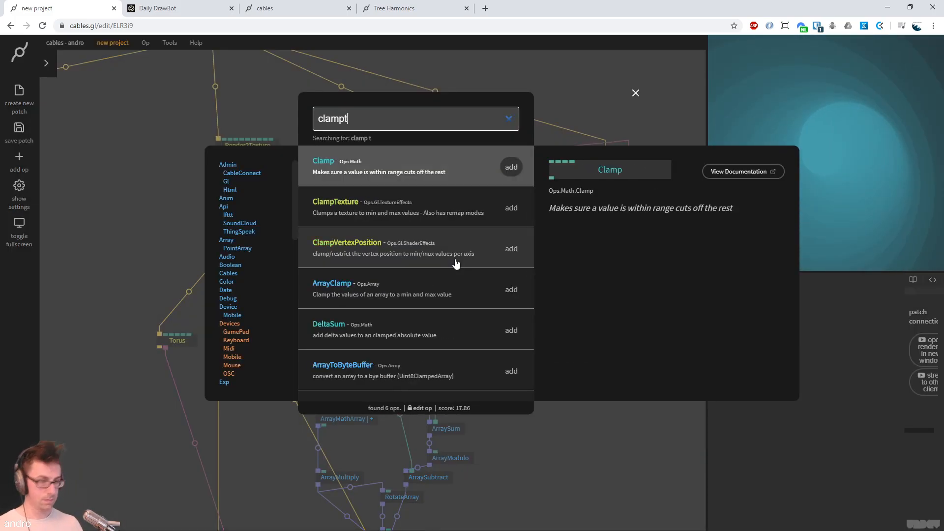
pyautogui.press('Return')
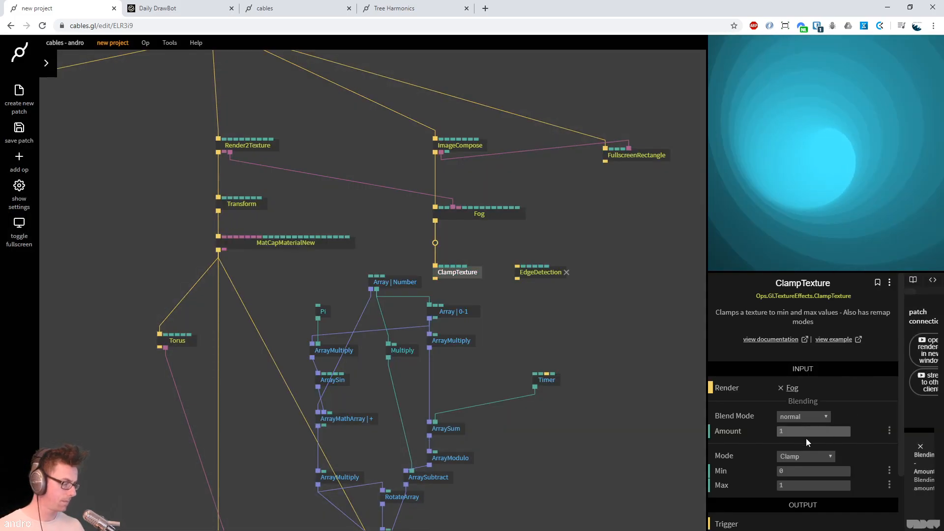
pyautogui.click(796, 456)
pyautogui.click(807, 483)
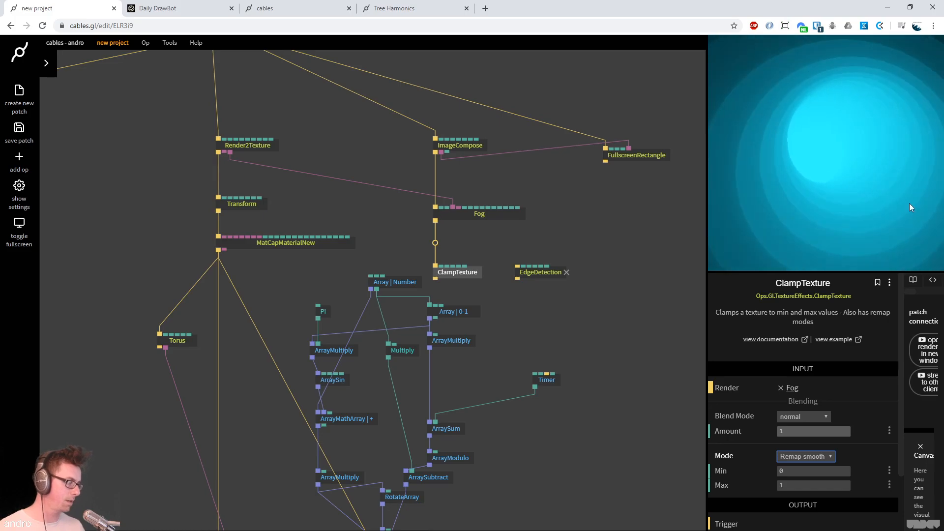
# Delete the unused EdgeDetection op and check the render against the Tunnel animation on the Daily DrawBot page
pyautogui.click(542, 274)
pyautogui.press('Delete')
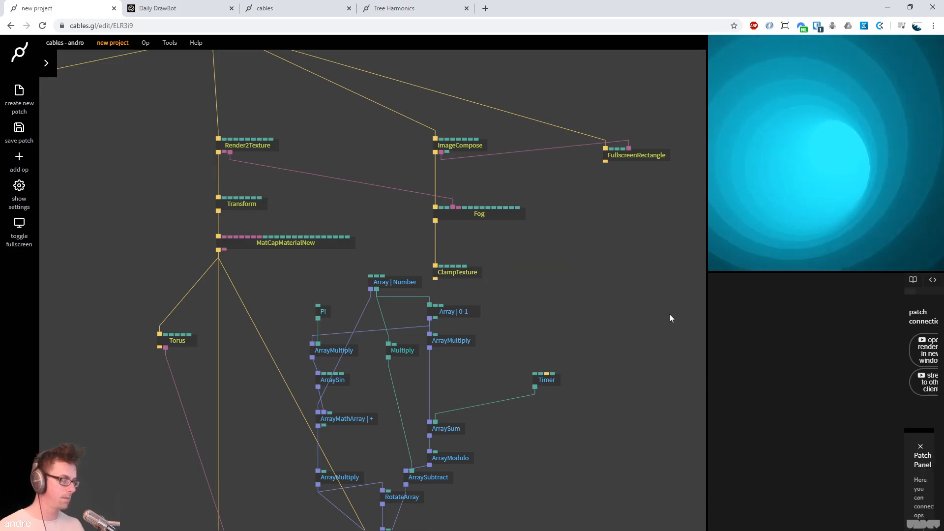
pyautogui.click(181, 15)
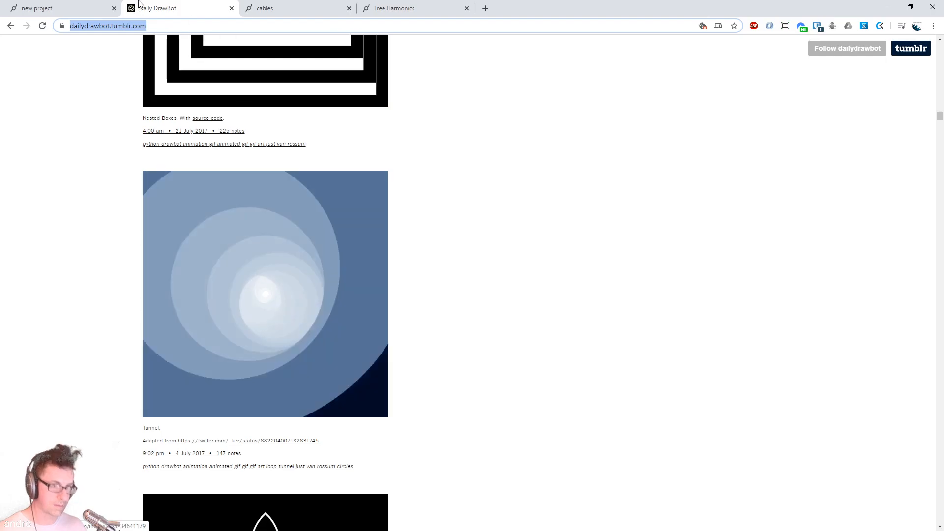
pyautogui.click(97, 5)
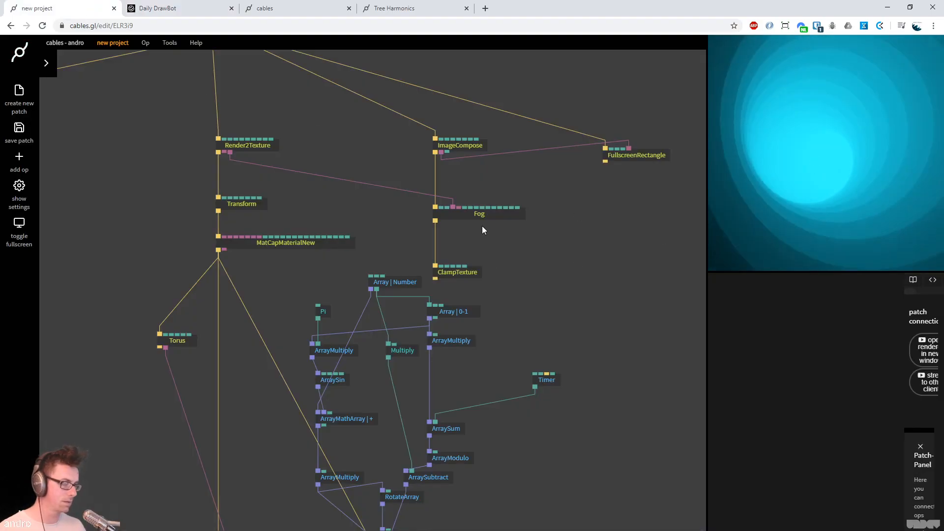
# Fine-tune the Fog op and set the ArraySin op's frequency to -1.56
pyautogui.click(482, 221)
pyautogui.moveTo(832, 521)
pyautogui.mouseDown()
pyautogui.moveTo(856, 520)
pyautogui.moveTo(844, 520)
pyautogui.mouseUp()
pyautogui.moveTo(610, 445); pyautogui.dragTo(633, 270)
pyautogui.click(383, 212)
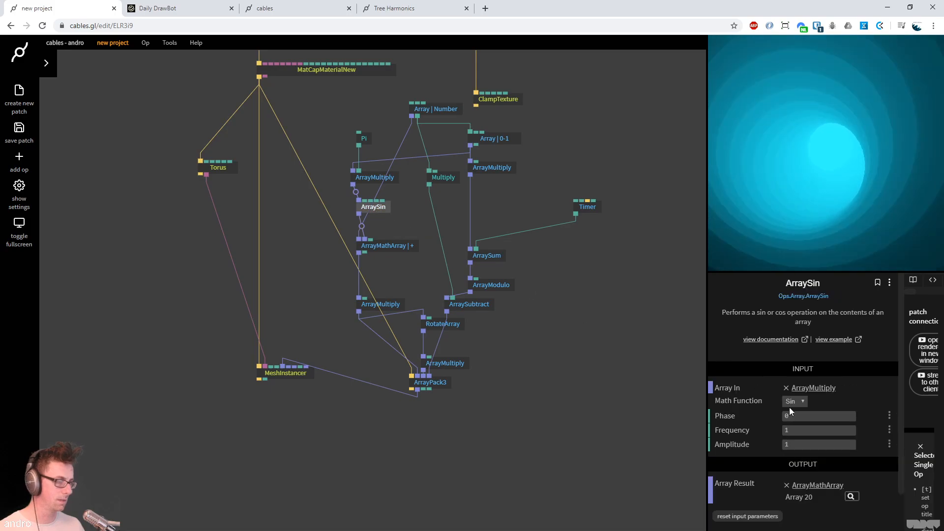
pyautogui.moveTo(818, 431); pyautogui.dragTo(856, 431)
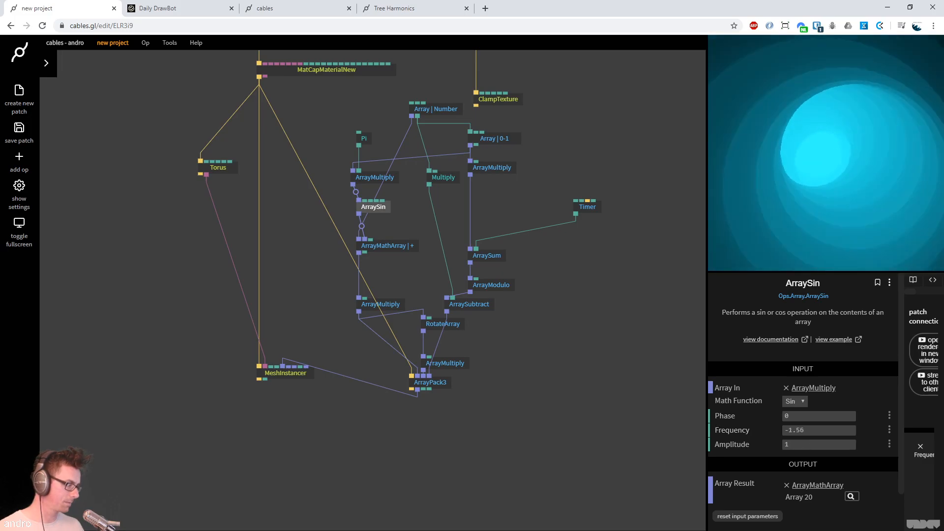
pyautogui.click(536, 333)
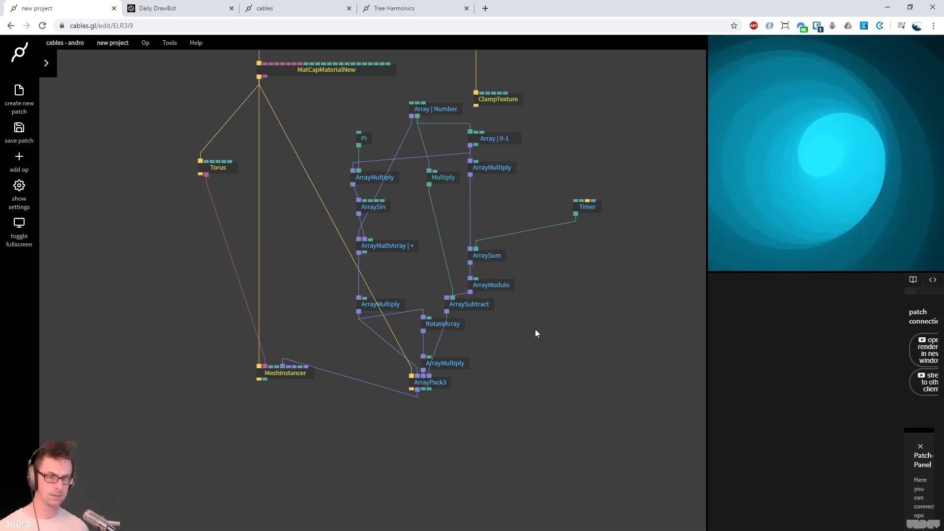
# Recheck the Tunnel reference animation and move the MeshInstancer op down below the ArrayPack3 op in the patch
pyautogui.scroll(3, 513, 109)
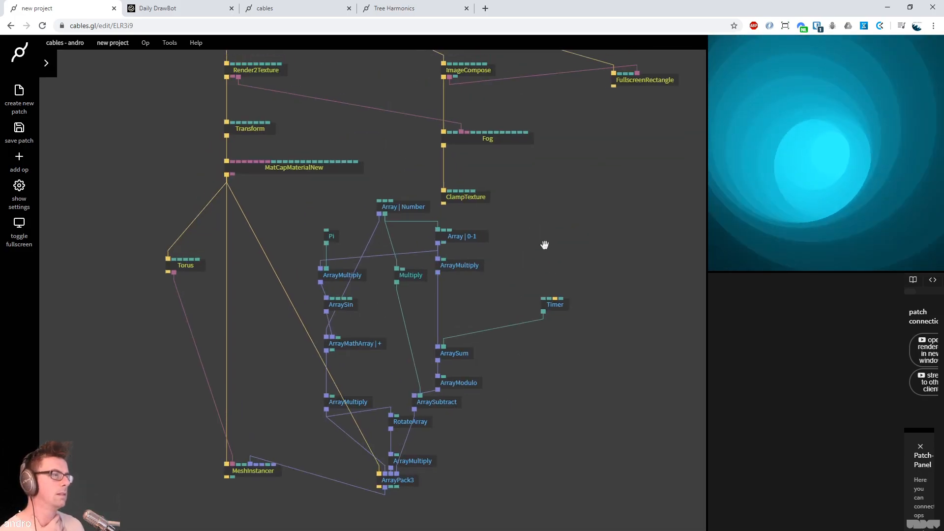
pyautogui.click(200, 11)
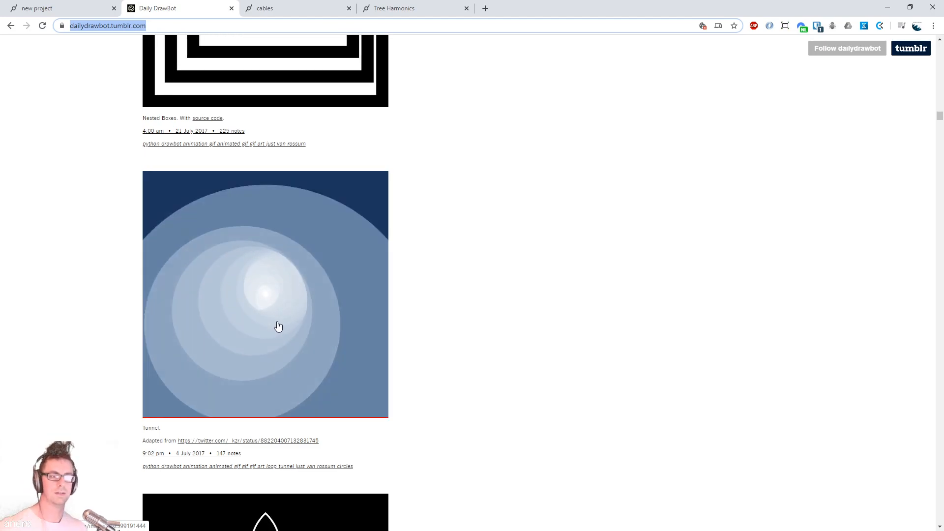
pyautogui.click(86, 10)
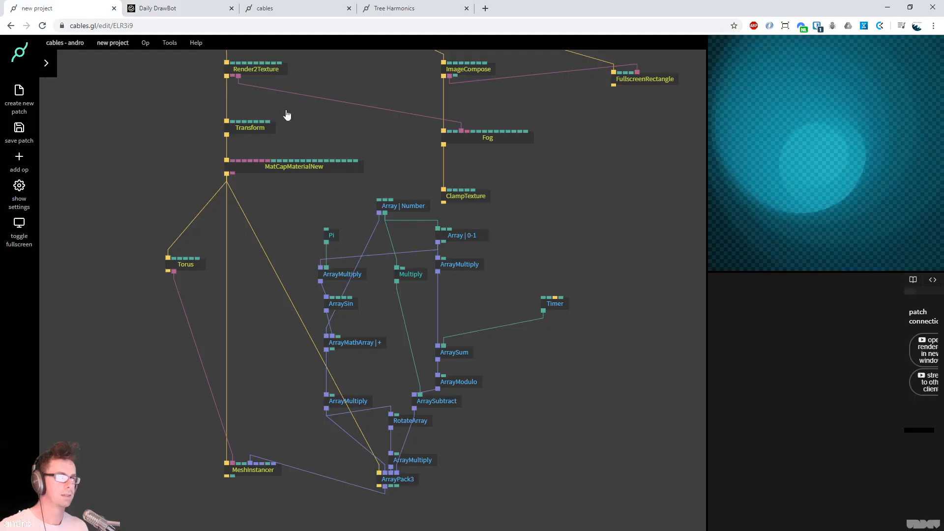
pyautogui.moveTo(562, 269); pyautogui.dragTo(551, 275)
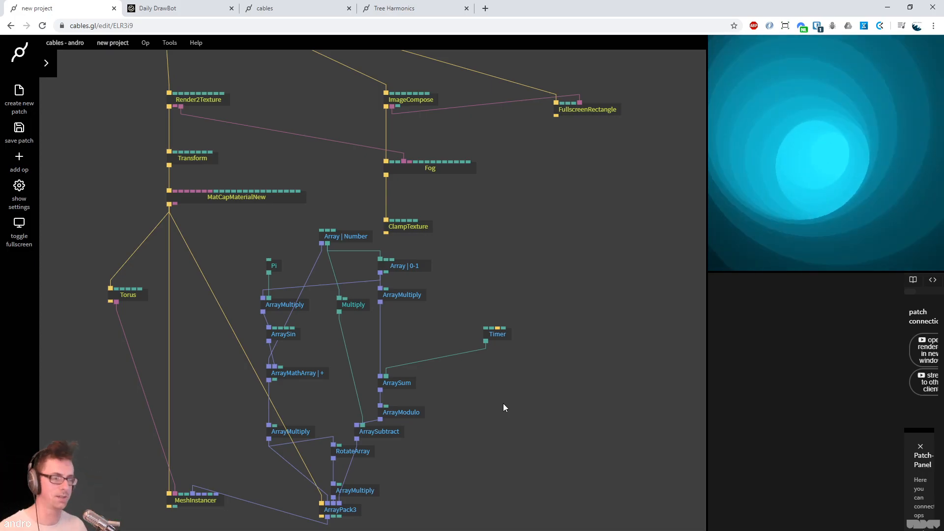
pyautogui.moveTo(503, 403); pyautogui.dragTo(517, 328)
pyautogui.moveTo(221, 429); pyautogui.dragTo(217, 483)
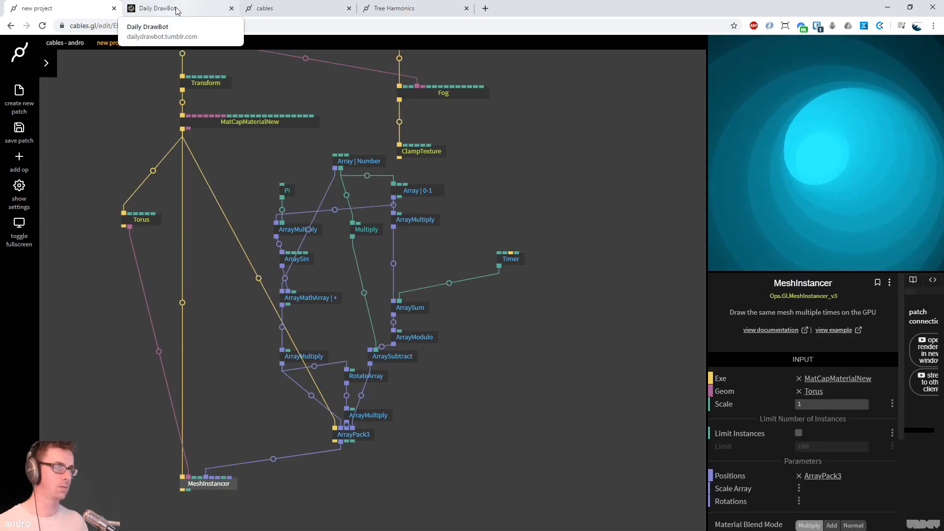
# Browse Daily DrawBot below the Tunnel post and examine the Bezier flower, Helixy and letter A animations as further references
pyautogui.click(148, 7)
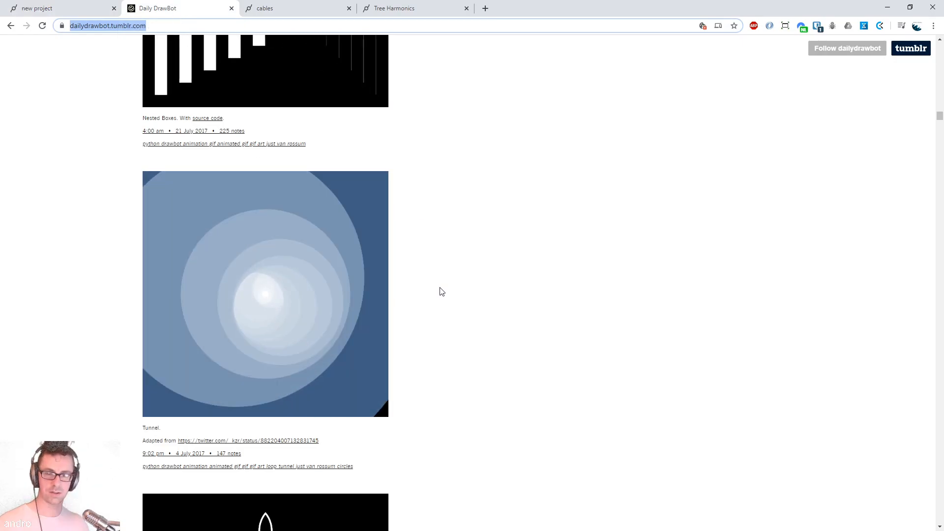
pyautogui.scroll(-4, 441, 291)
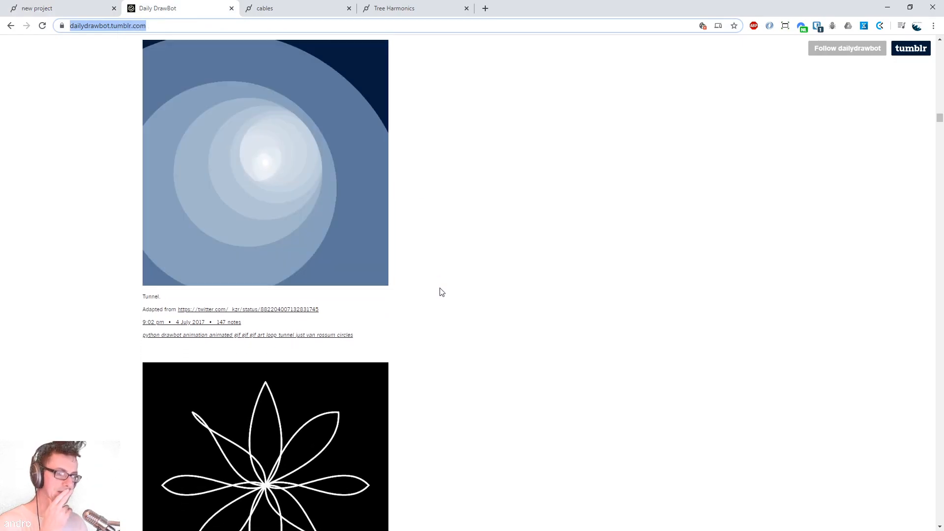
pyautogui.scroll(-4, 442, 292)
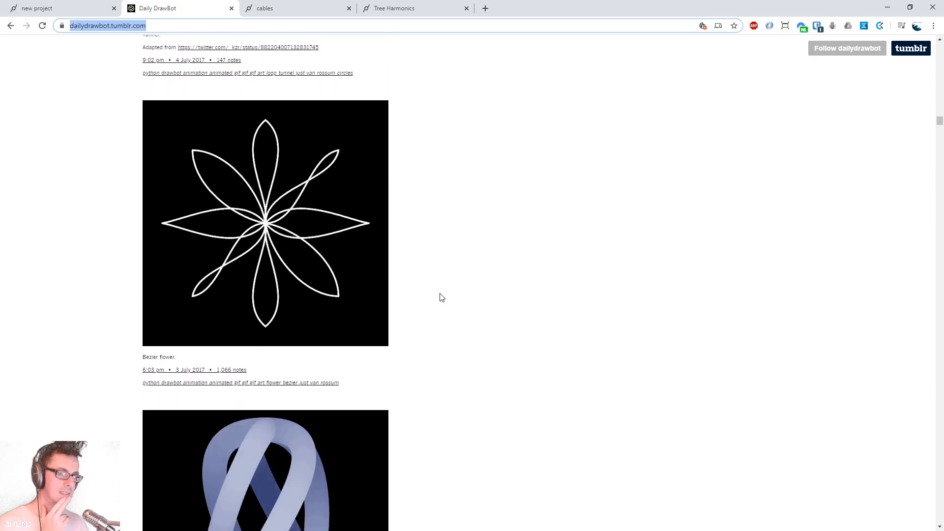
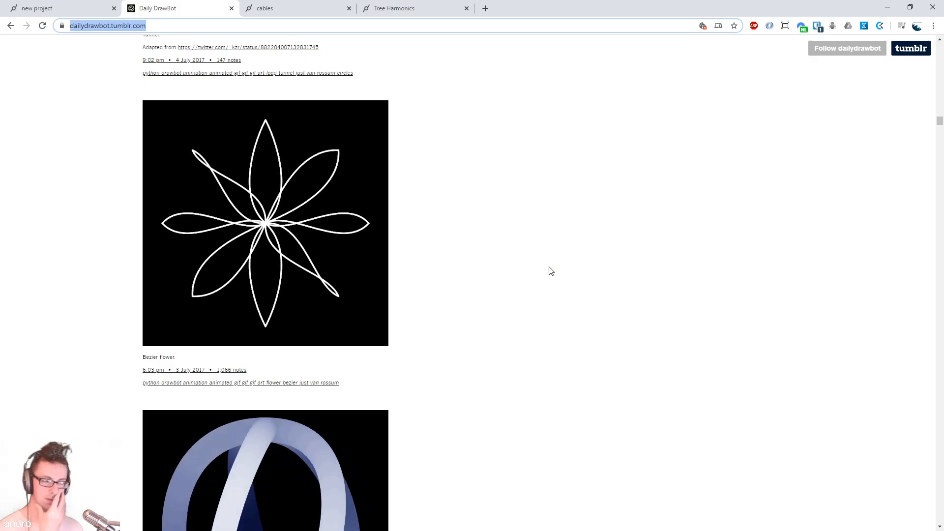
pyautogui.scroll(-5, 551, 271)
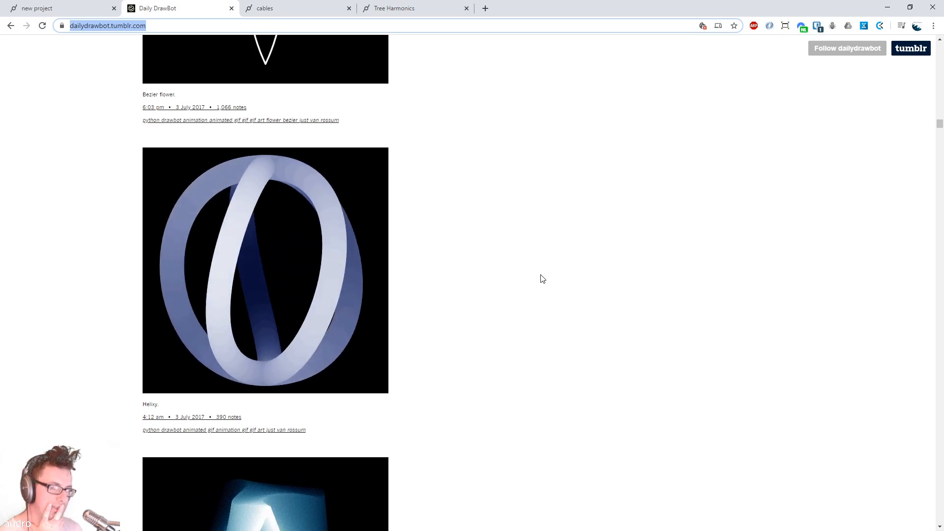
pyautogui.scroll(-1, 542, 279)
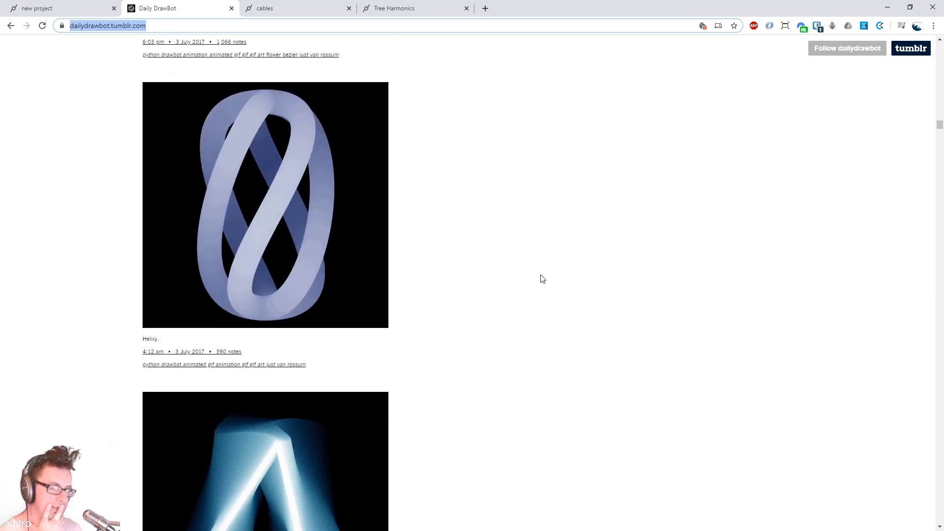
pyautogui.scroll(1, 543, 279)
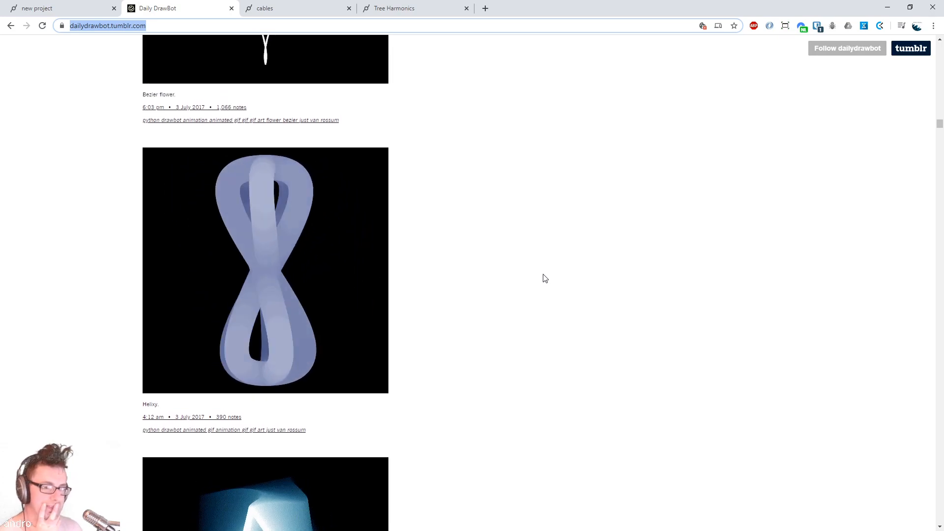
pyautogui.scroll(-1, 545, 277)
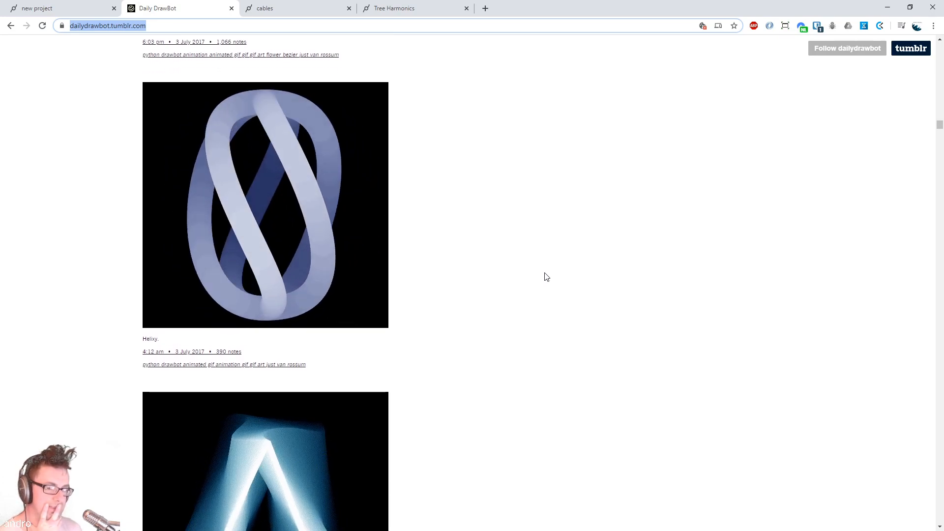
pyautogui.scroll(-1, 545, 277)
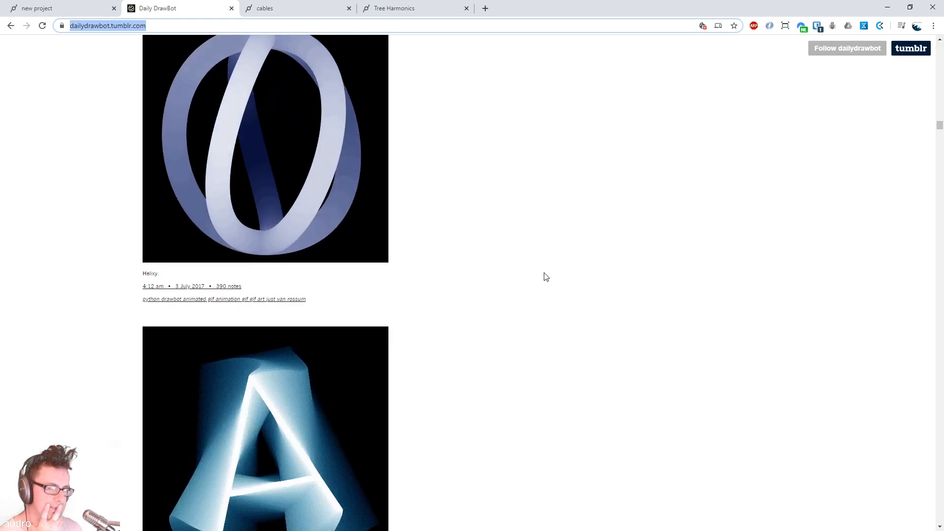
pyautogui.scroll(-1, 546, 277)
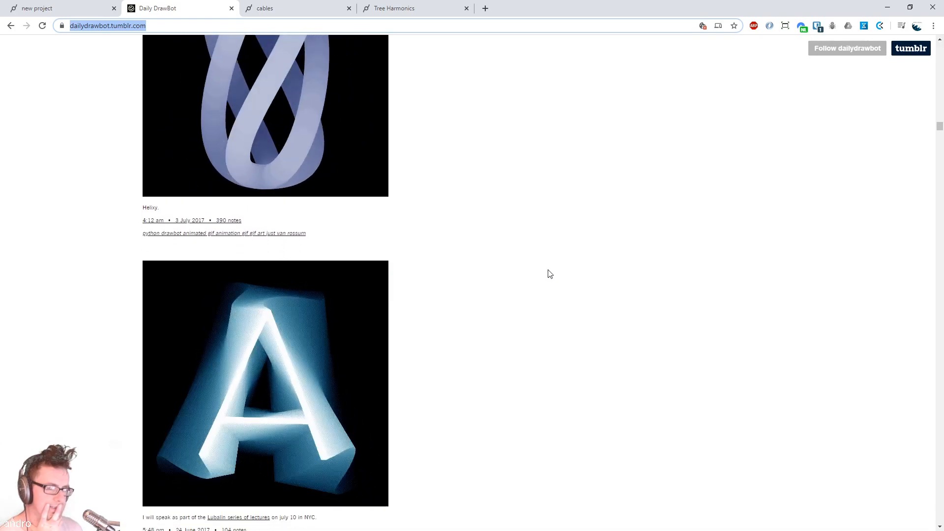
pyautogui.scroll(3, 550, 273)
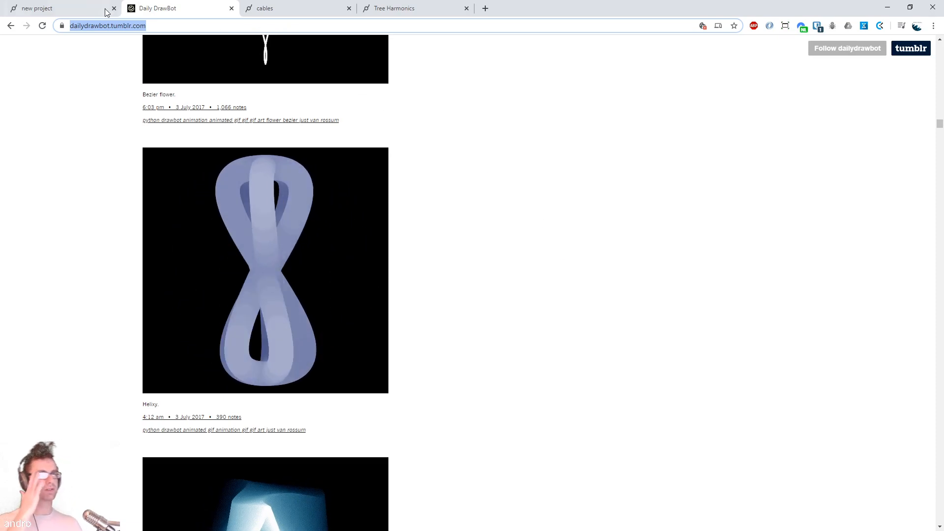
pyautogui.click(69, 10)
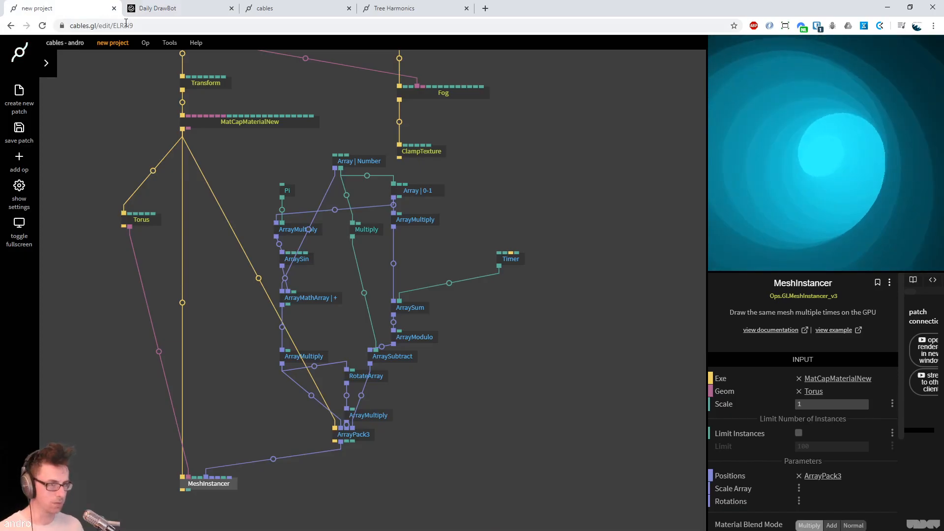
pyautogui.hotkey('ctrl', 'Tab')
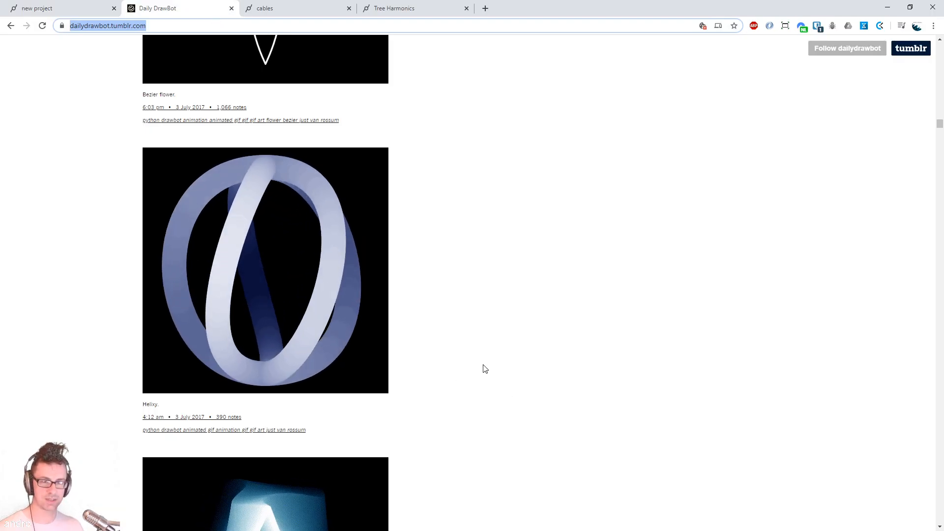
pyautogui.scroll(5, 516, 348)
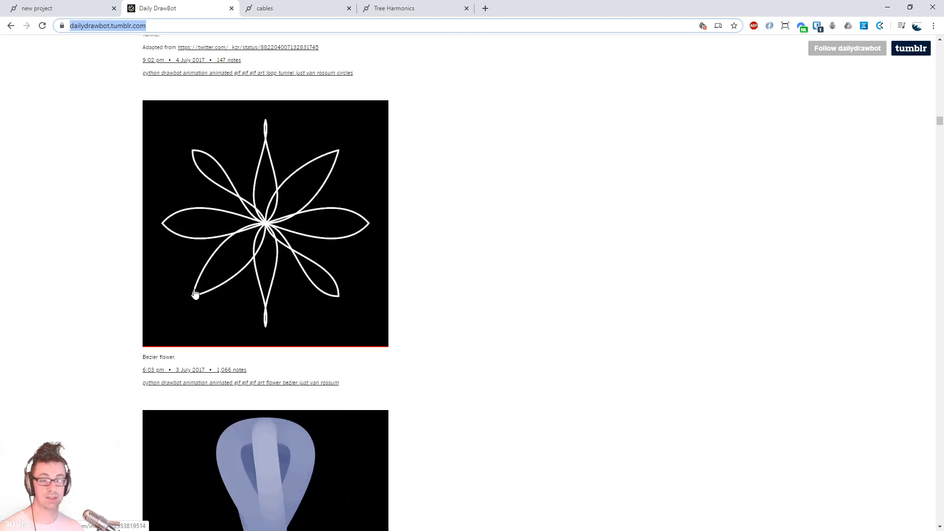
pyautogui.scroll(1, 568, 328)
pyautogui.scroll(2, 568, 329)
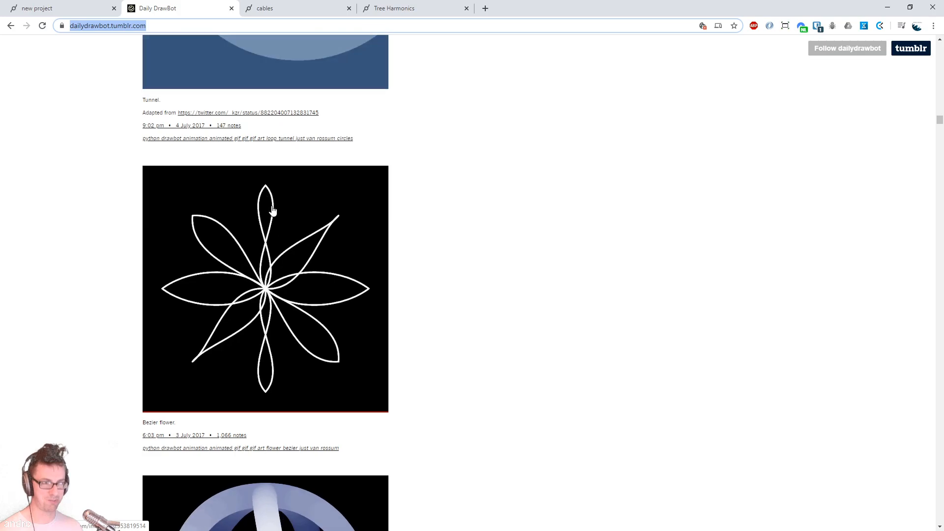
# Switch back to the cables patch and delete the MeshInstancer and Torus ops
pyautogui.click(51, 13)
pyautogui.scroll(-3, 636, 369)
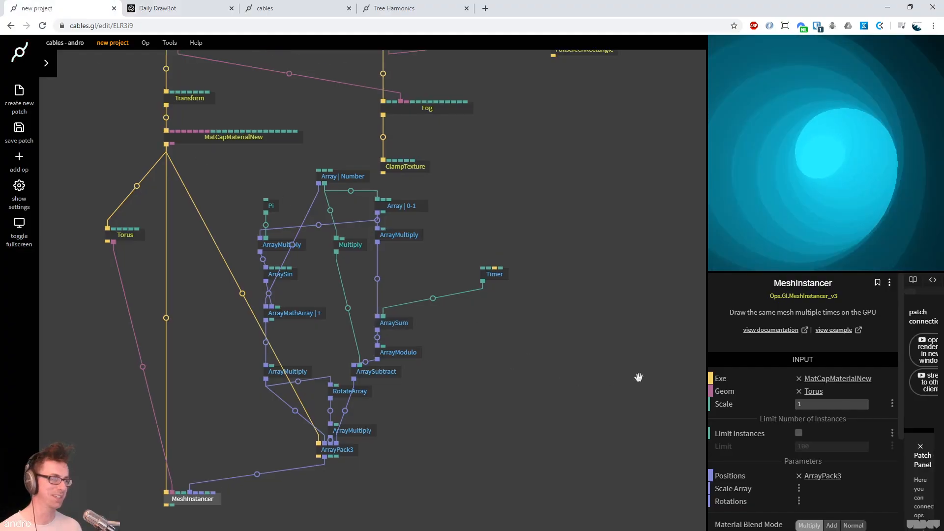
pyautogui.scroll(2, 396, 442)
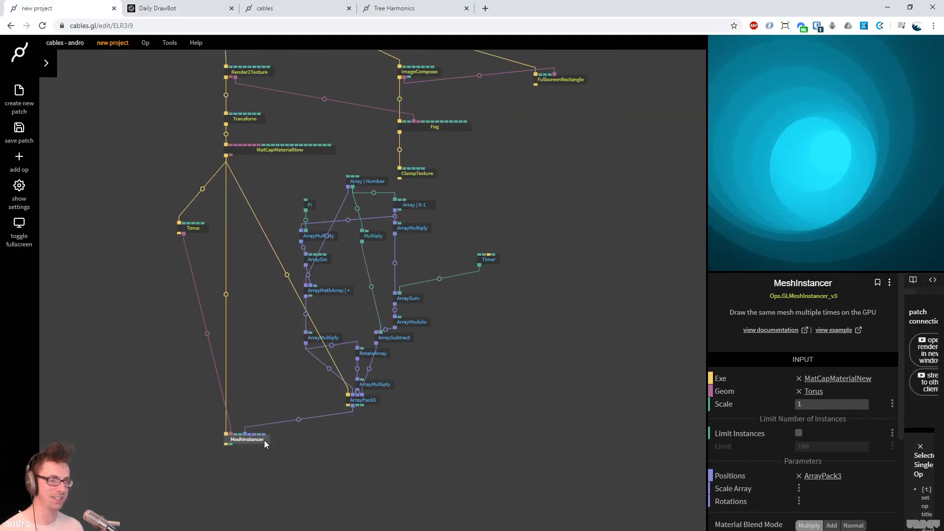
pyautogui.press('Delete')
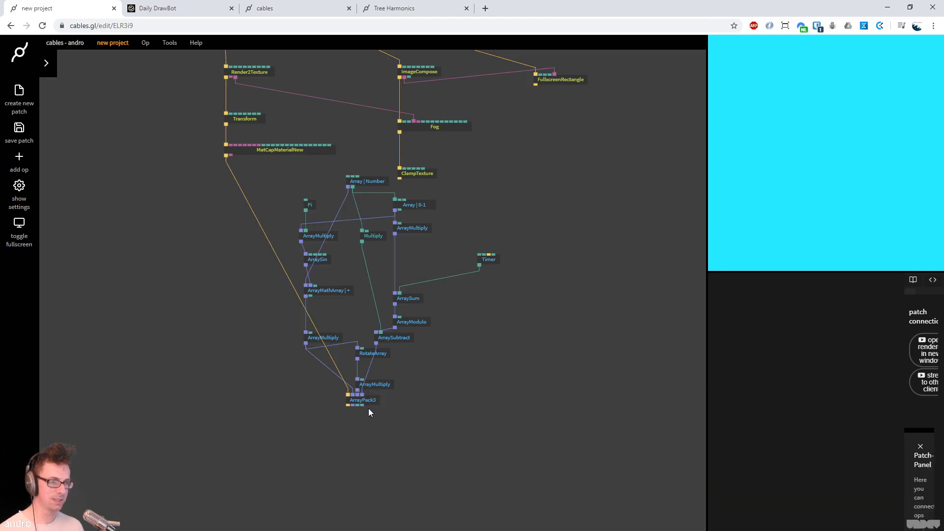
# Unlink ArrayPack3's trigger input from MatCapMaterialNew and delete the MatCapMaterialNew op
pyautogui.click(367, 402)
pyautogui.rightClick(287, 275)
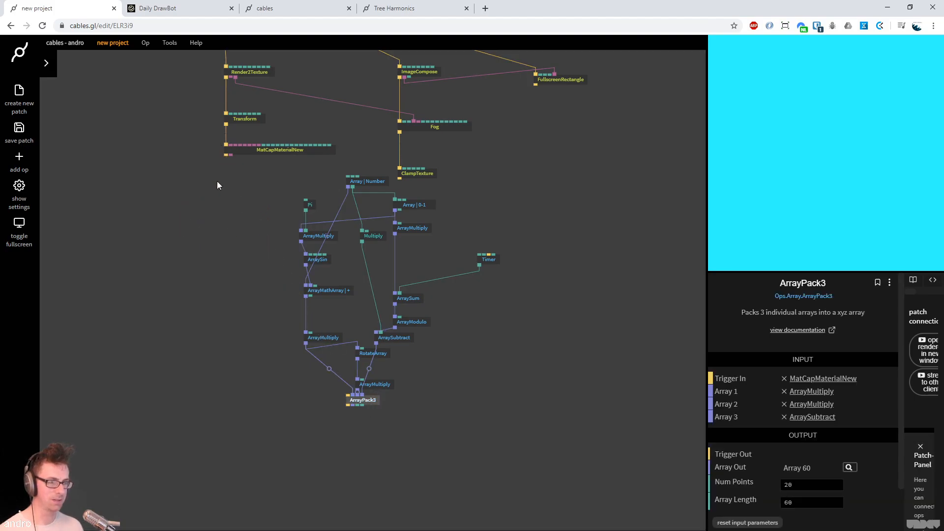
pyautogui.moveTo(255, 138); pyautogui.dragTo(267, 211)
pyautogui.press('Escape')
pyautogui.press('Escape')
pyautogui.click(310, 226)
pyautogui.press('Delete')
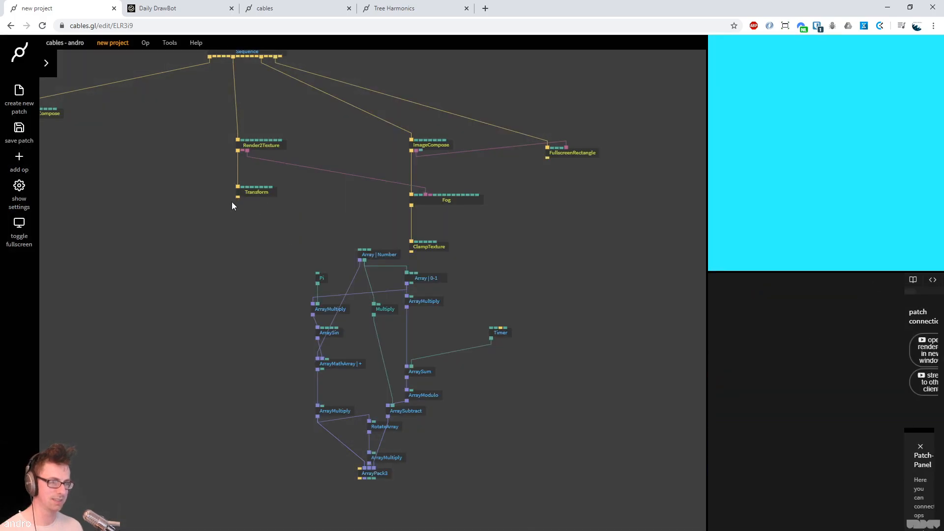
# Move the Render2Texture and Transform ops together further away from the ImageCompose chain and inspect the Transform op's parameters
pyautogui.moveTo(322, 230); pyautogui.dragTo(188, 142)
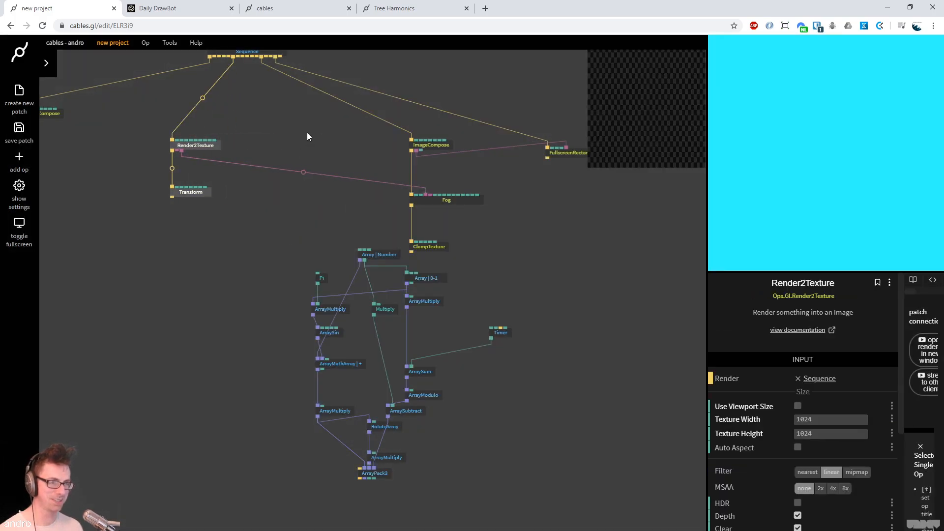
pyautogui.moveTo(286, 213); pyautogui.dragTo(285, 216)
pyautogui.click(188, 197)
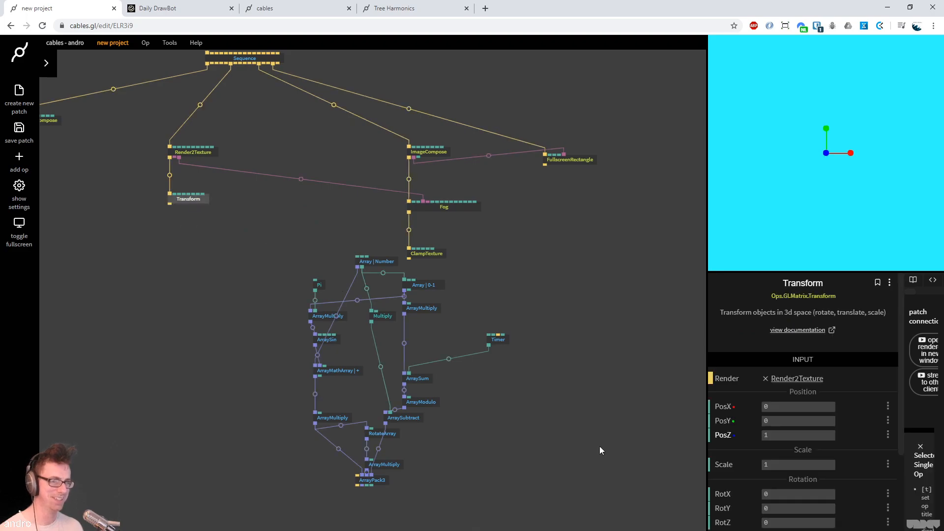
pyautogui.scroll(-2, 884, 500)
pyautogui.click(795, 373)
pyautogui.click(187, 208)
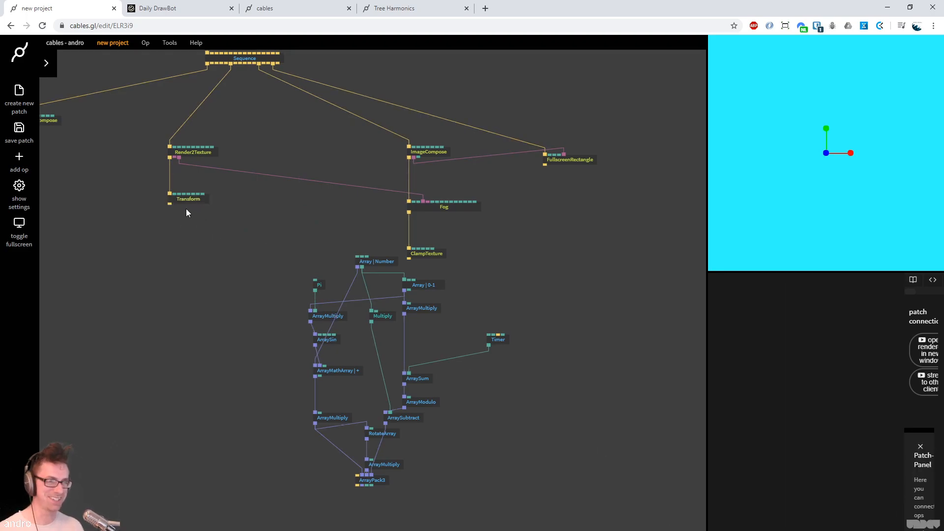
# Add a SplineMesh op linked to the Transform op's trigger output
pyautogui.moveTo(170, 204); pyautogui.dragTo(165, 309)
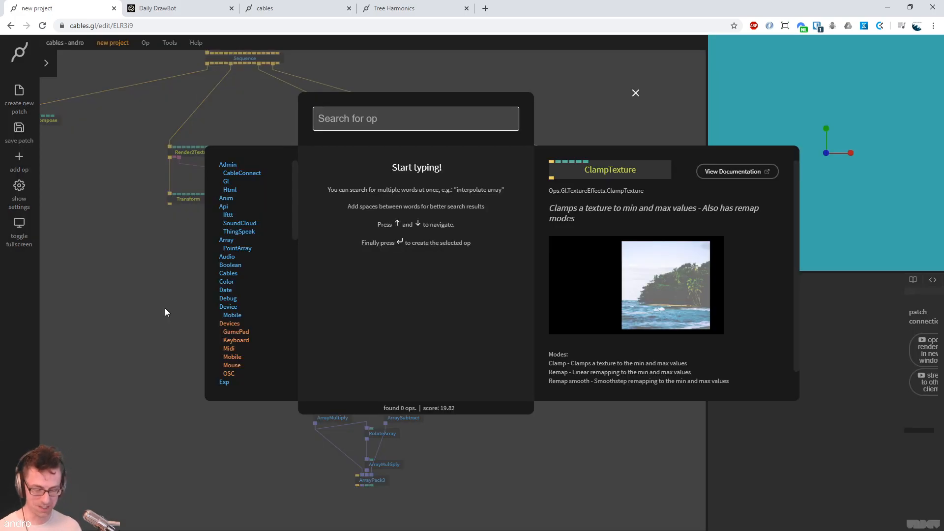
pyautogui.press('Escape')
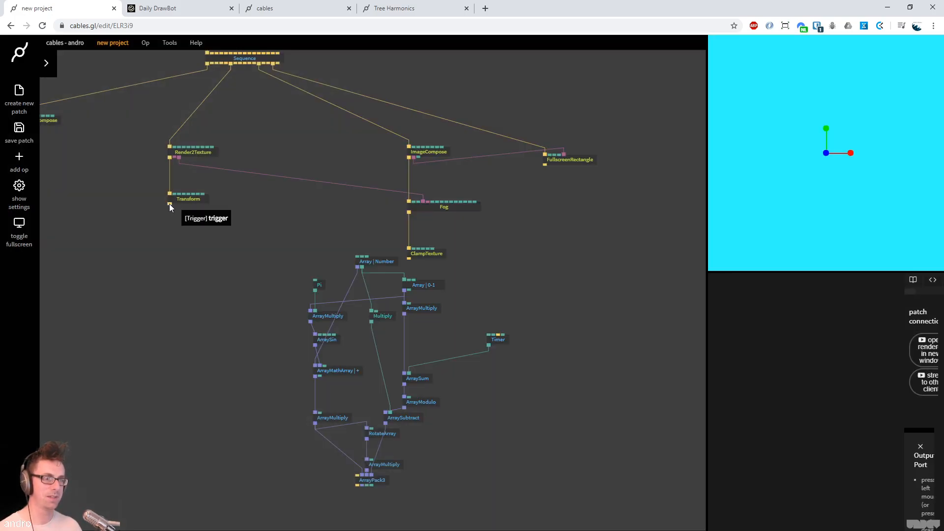
pyautogui.moveTo(169, 204); pyautogui.dragTo(172, 279)
pyautogui.write('splinemesh')
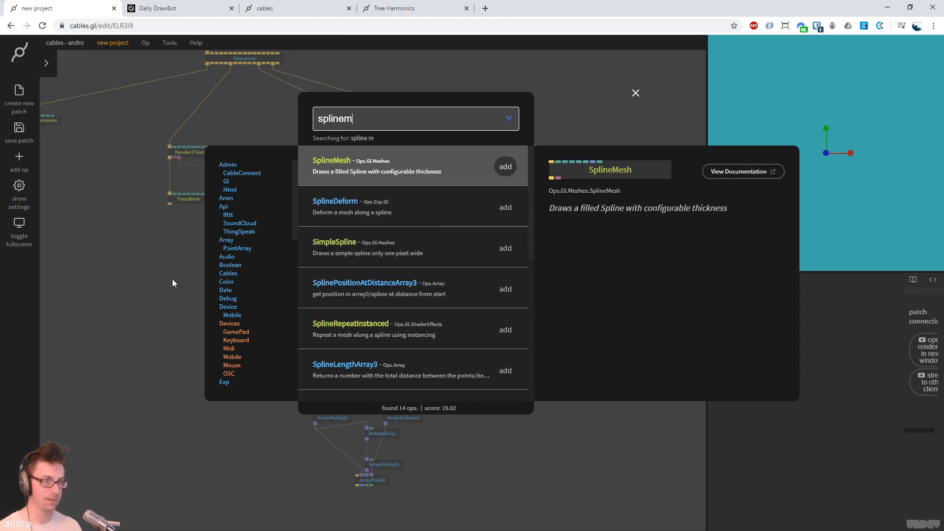
pyautogui.press('Return')
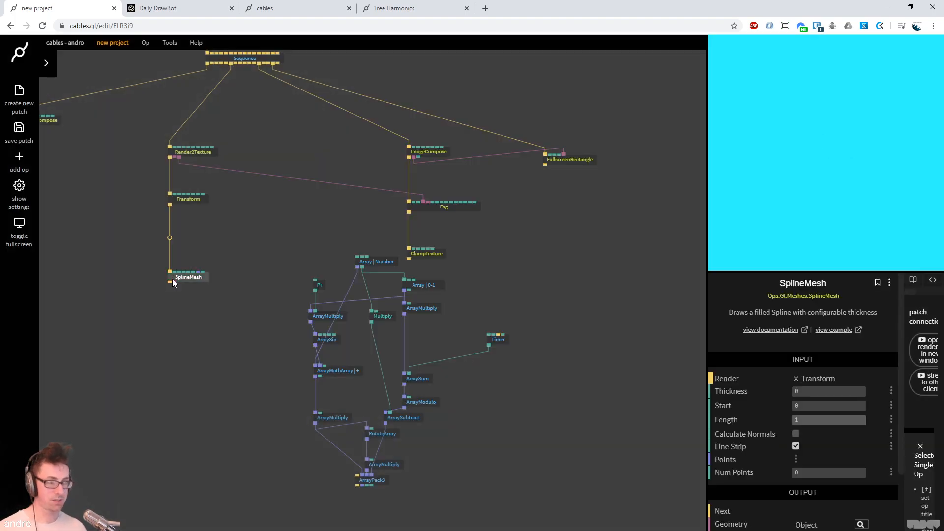
# Add a RandomNumbersArray3 op, link it to SplineMesh's Points input and move SplineMesh further down
pyautogui.moveTo(219, 242); pyautogui.dragTo(233, 228)
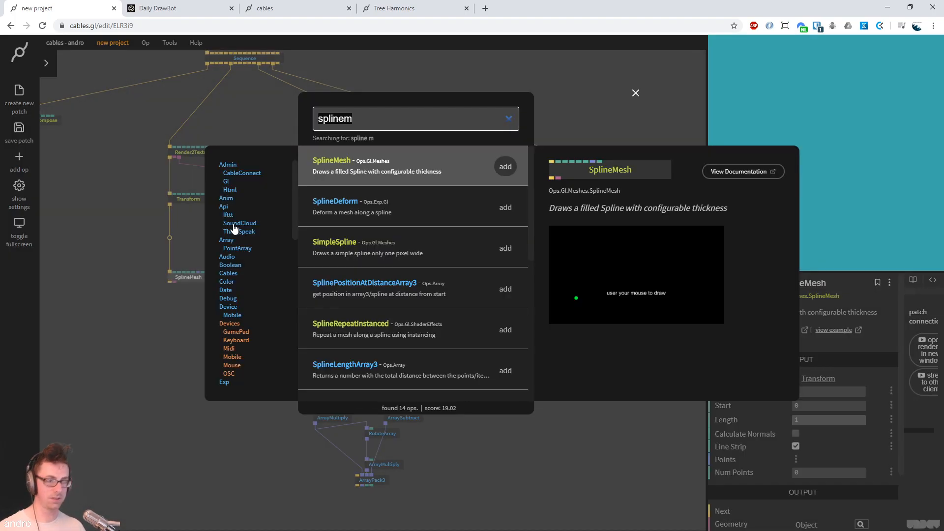
pyautogui.write('random')
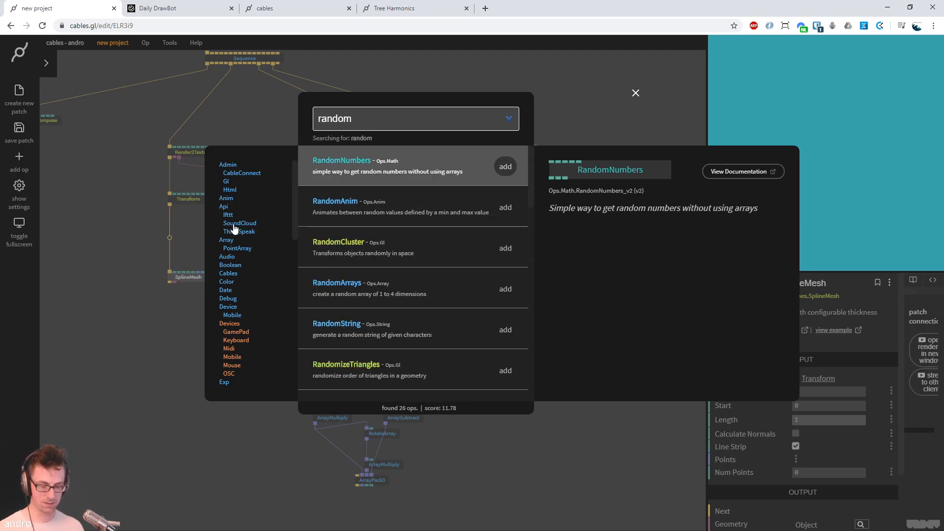
pyautogui.write('numb')
pyautogui.press('Down')
pyautogui.press('Down')
pyautogui.press('Down')
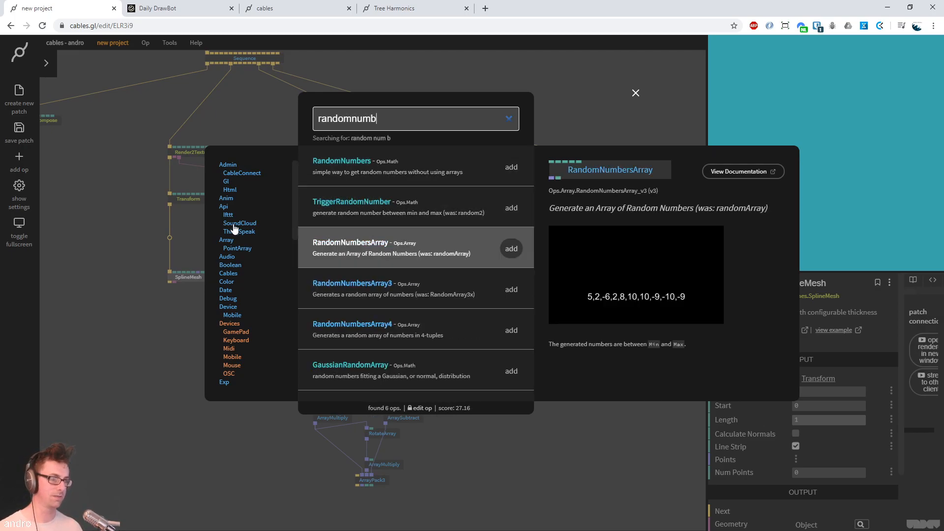
pyautogui.press('Return')
pyautogui.moveTo(193, 279); pyautogui.dragTo(193, 310)
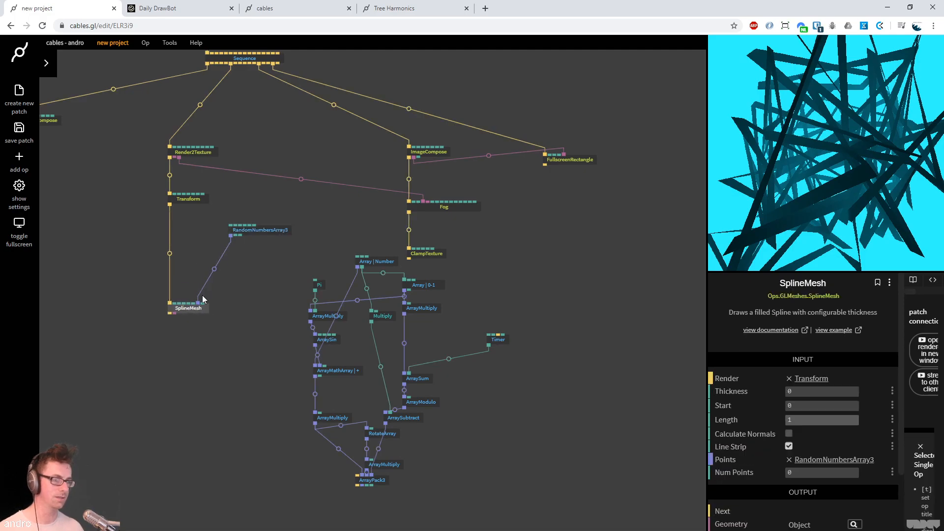
# Insert a SubdivideArray3 op with 10 subdivisions into the link between RandomNumbersArray3 and SplineMesh
pyautogui.click(217, 271)
pyautogui.write('subdivi')
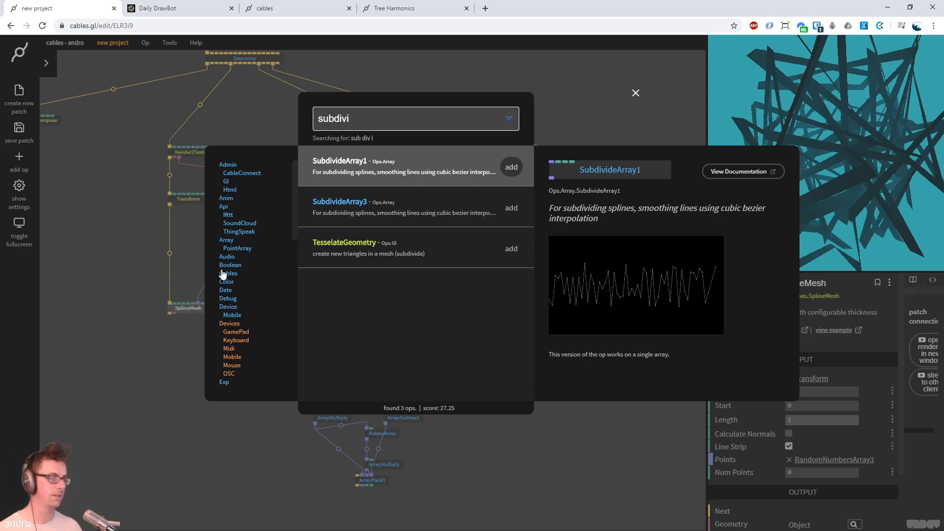
pyautogui.press('Down')
pyautogui.press('Return')
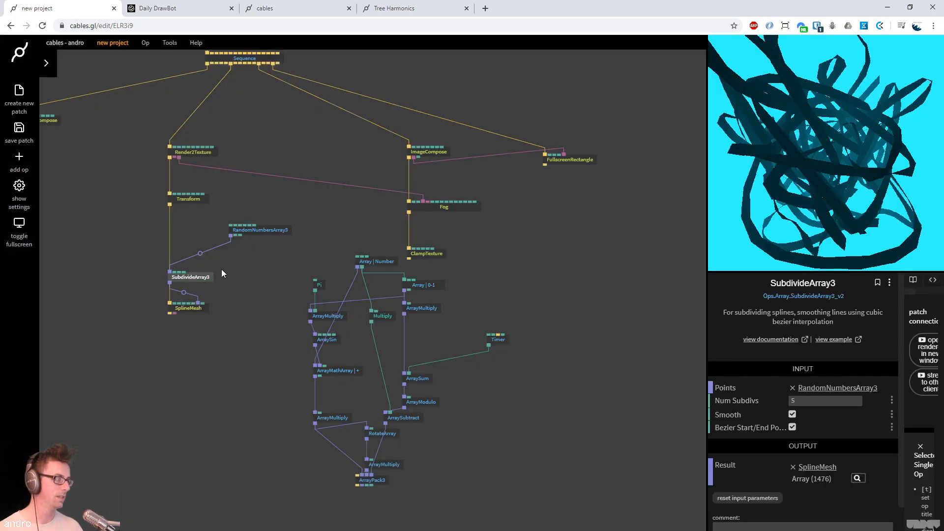
pyautogui.moveTo(184, 283); pyautogui.dragTo(227, 276)
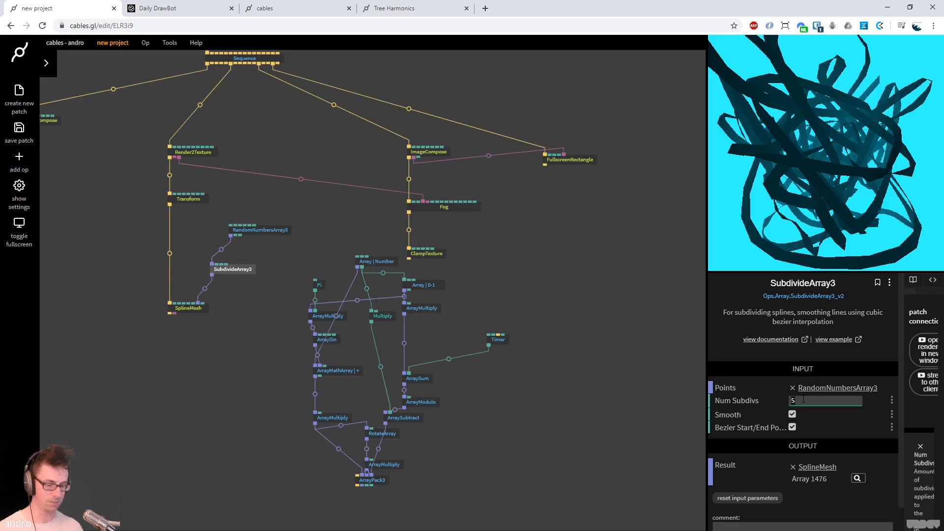
# Set the RandomNumbersArray3 op's NumValues to 20
pyautogui.click(275, 235)
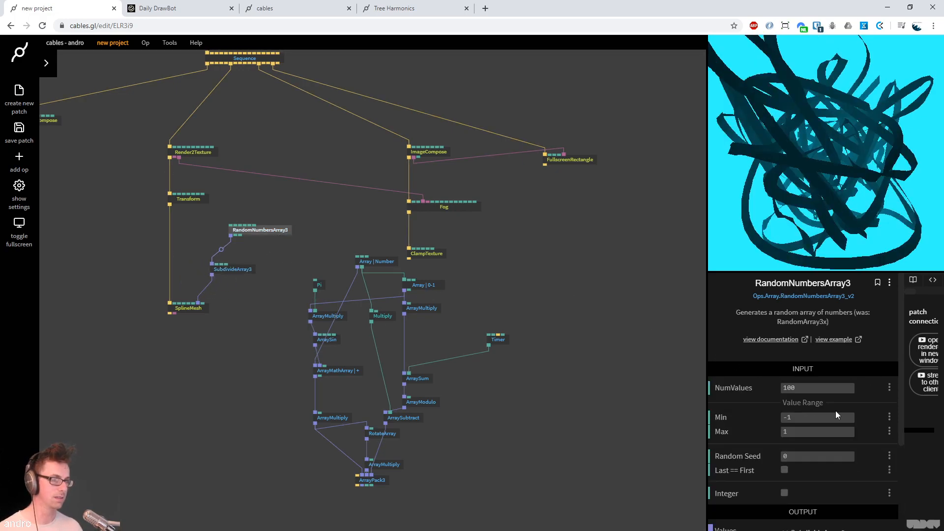
pyautogui.doubleClick(829, 389)
pyautogui.write('20')
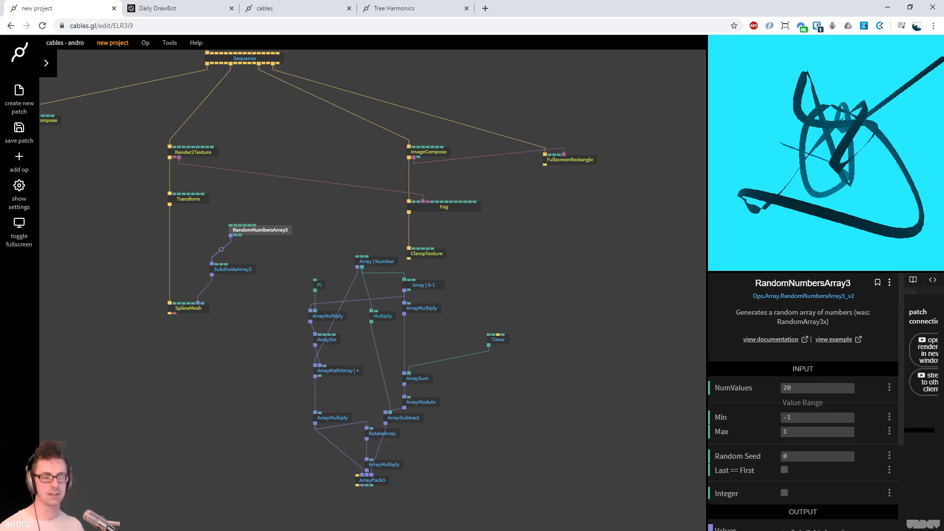
# Delete the SubdivideArray3 and RandomNumbersArray3 ops
pyautogui.click(238, 267)
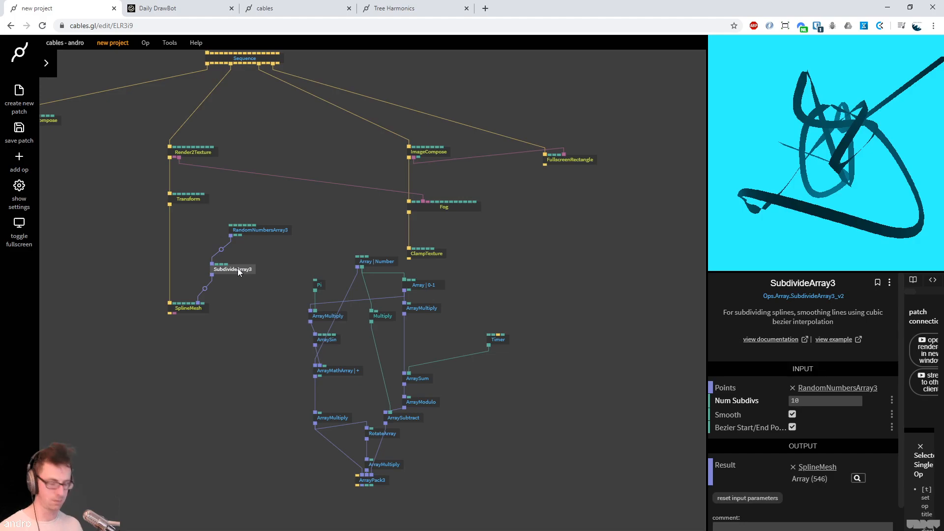
pyautogui.press('Delete')
pyautogui.click(266, 228)
pyautogui.click(249, 259)
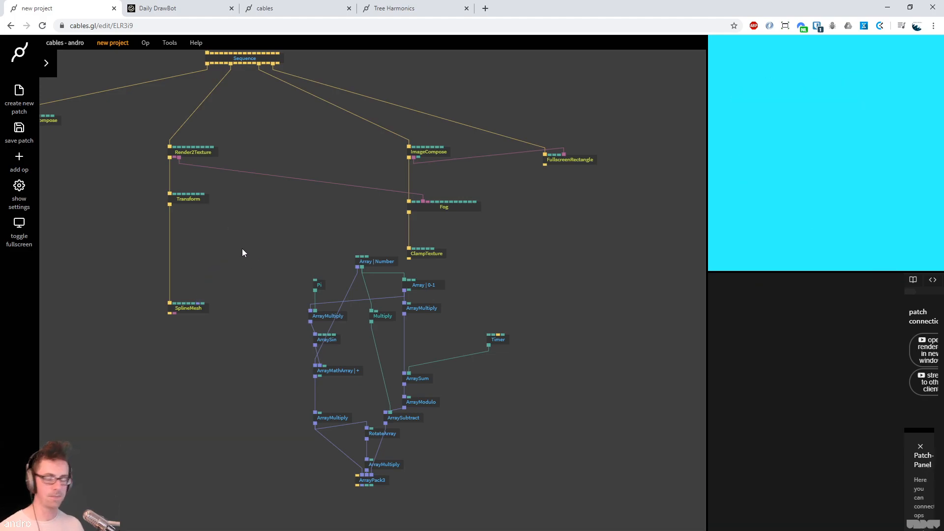
# Add a PointsCircle op and link its points output to SplineMesh's Points input
pyautogui.press('Escape')
pyautogui.write('circle')
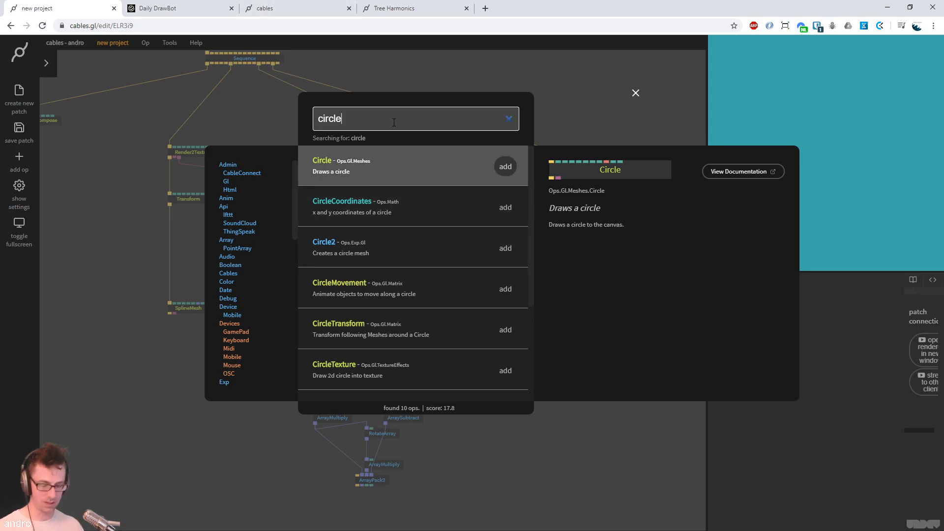
pyautogui.write('po')
pyautogui.press('Return')
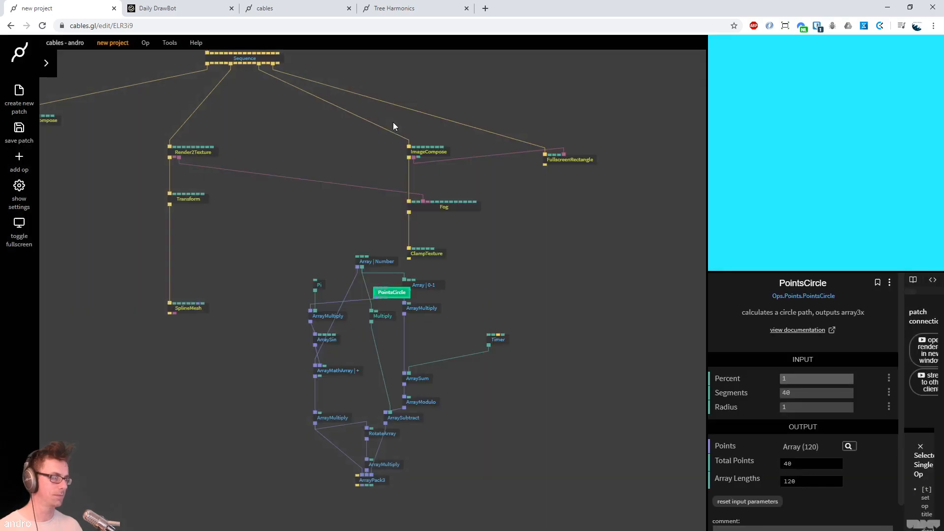
pyautogui.moveTo(386, 296); pyautogui.dragTo(198, 304)
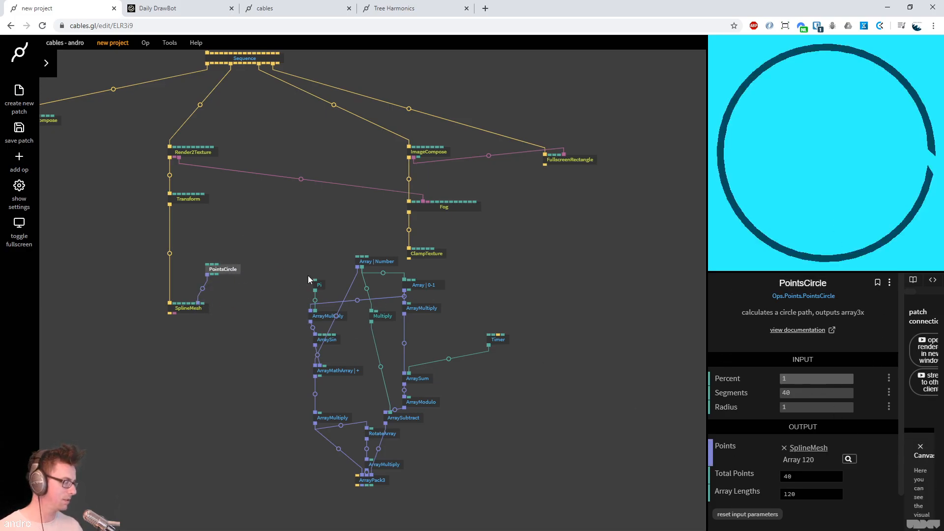
# Insert a LoopArray3 op between PointsCircle and SplineMesh to close the circle, and align it under PointsCircle
pyautogui.moveTo(184, 310); pyautogui.dragTo(184, 341)
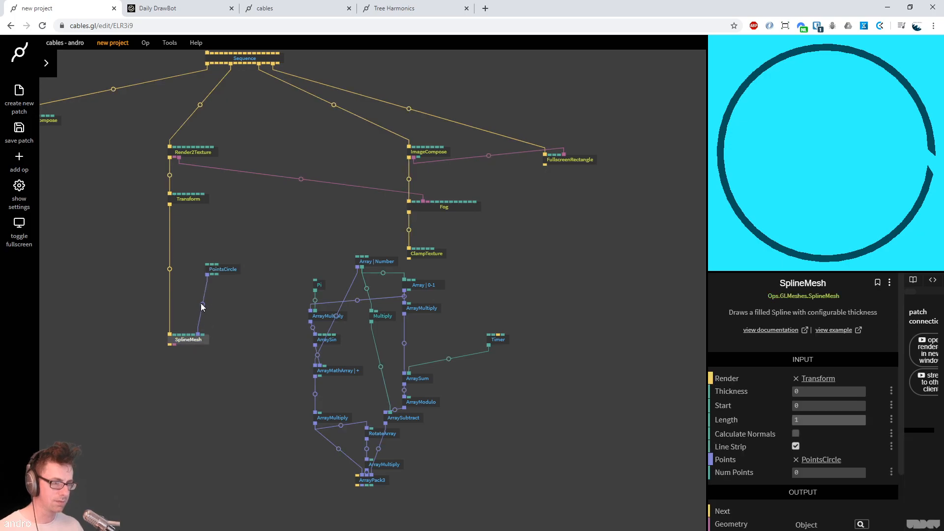
pyautogui.click(202, 303)
pyautogui.write('loopar')
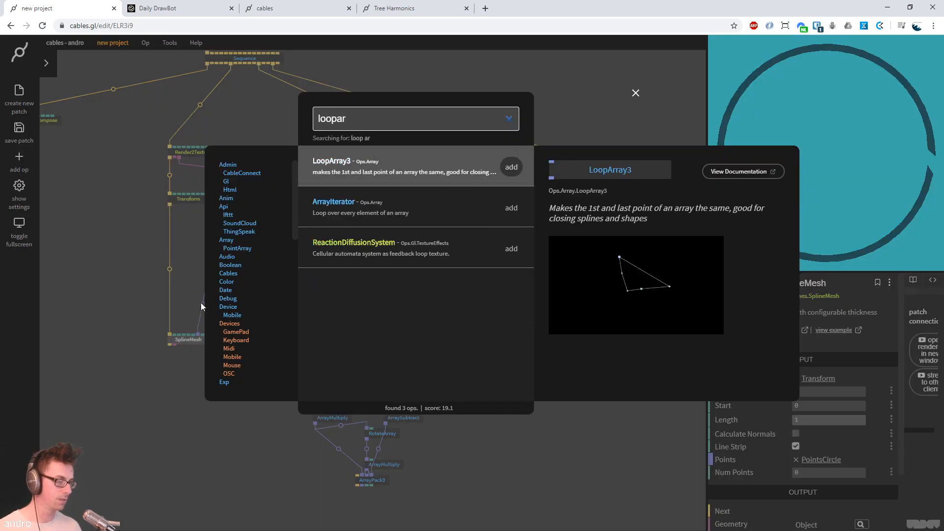
pyautogui.press('Return')
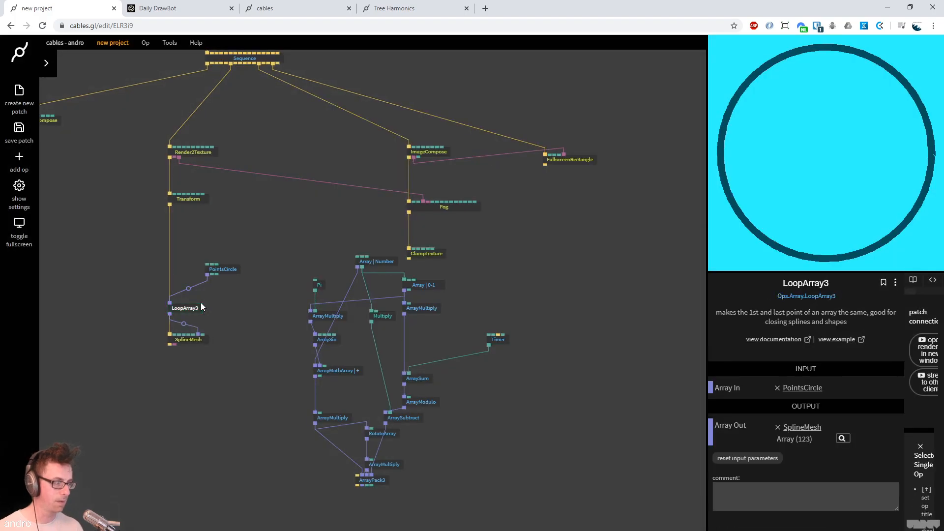
pyautogui.moveTo(201, 306); pyautogui.dragTo(228, 293)
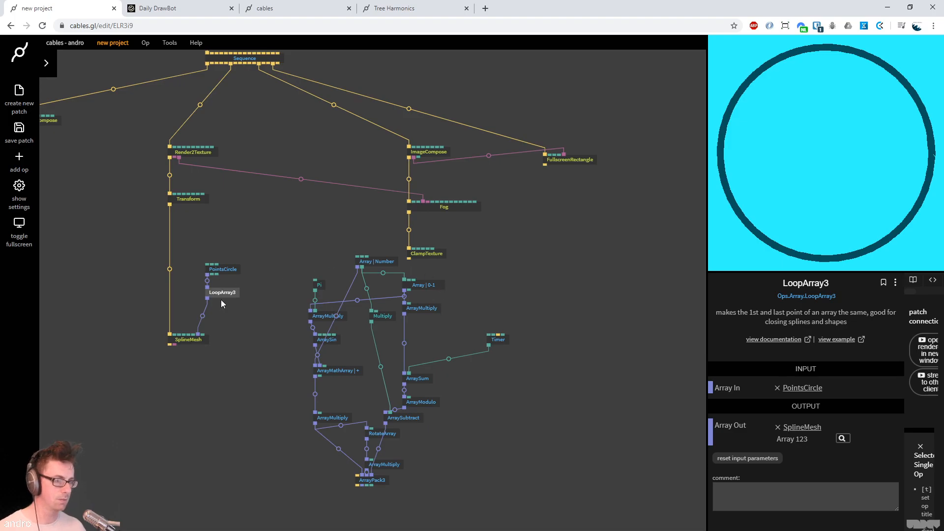
# Insert a TransformArray3 op triggered by Transform between LoopArray3 and SplineMesh, and set its Scale X to 0.289
pyautogui.moveTo(191, 342); pyautogui.dragTo(190, 365)
pyautogui.click(202, 326)
pyautogui.write('a')
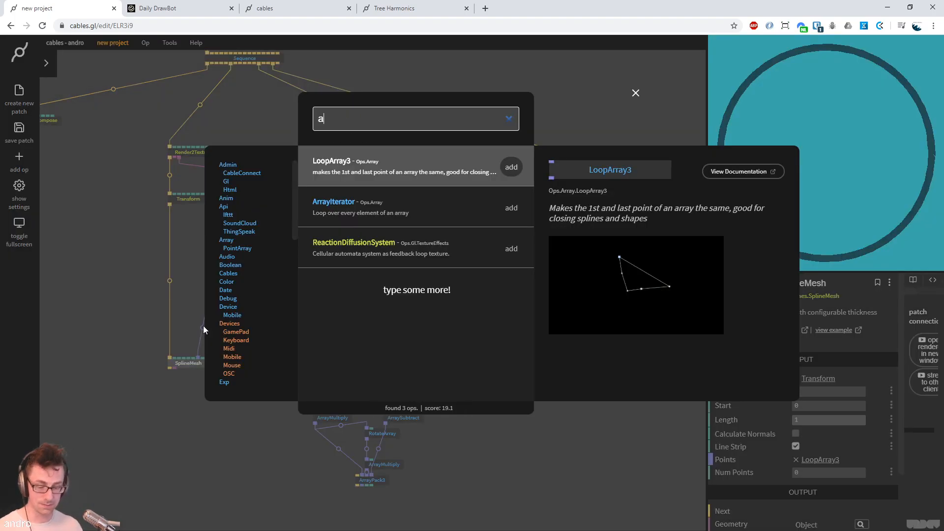
pyautogui.write('rraytrans')
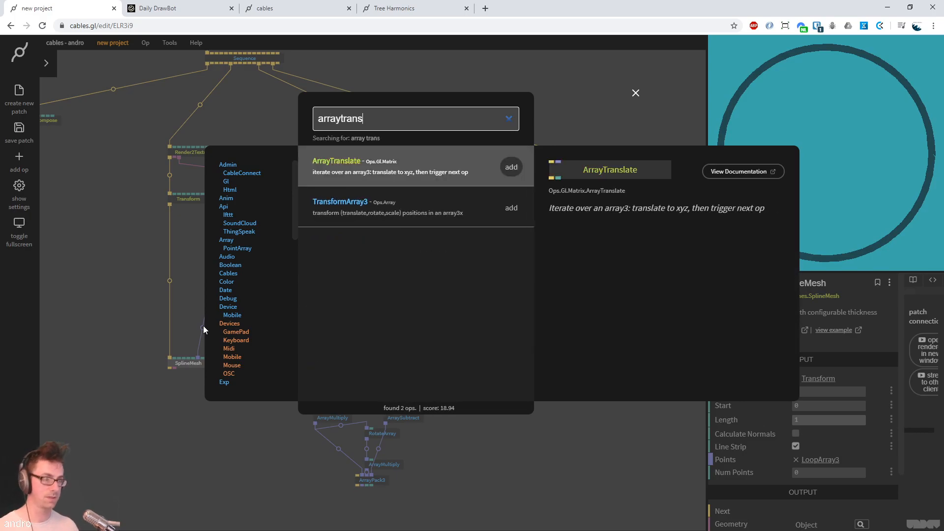
pyautogui.press('Down')
pyautogui.press('Return')
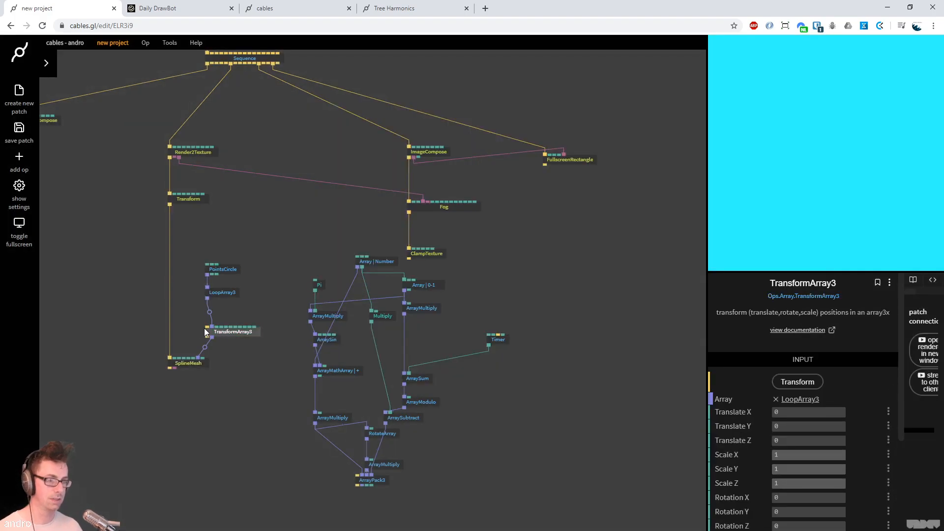
pyautogui.moveTo(208, 332); pyautogui.dragTo(169, 205)
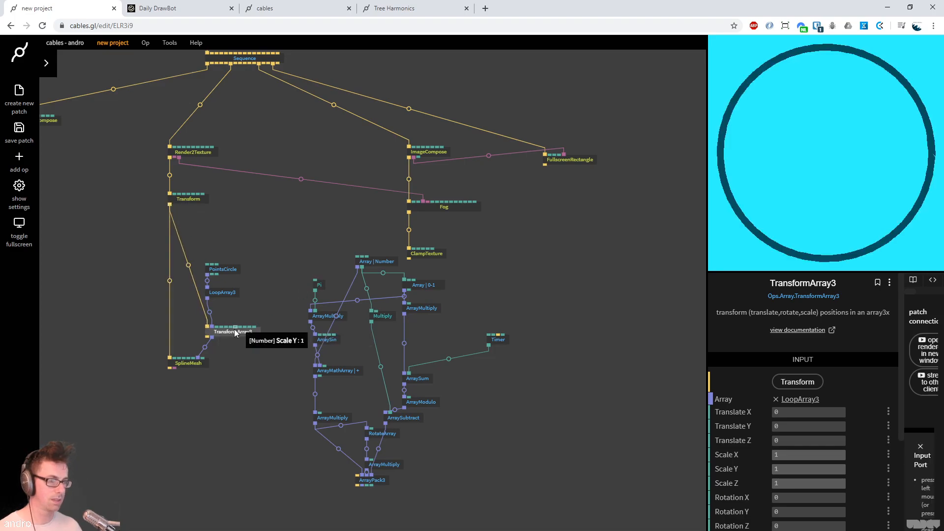
pyautogui.moveTo(814, 447); pyautogui.dragTo(736, 447)
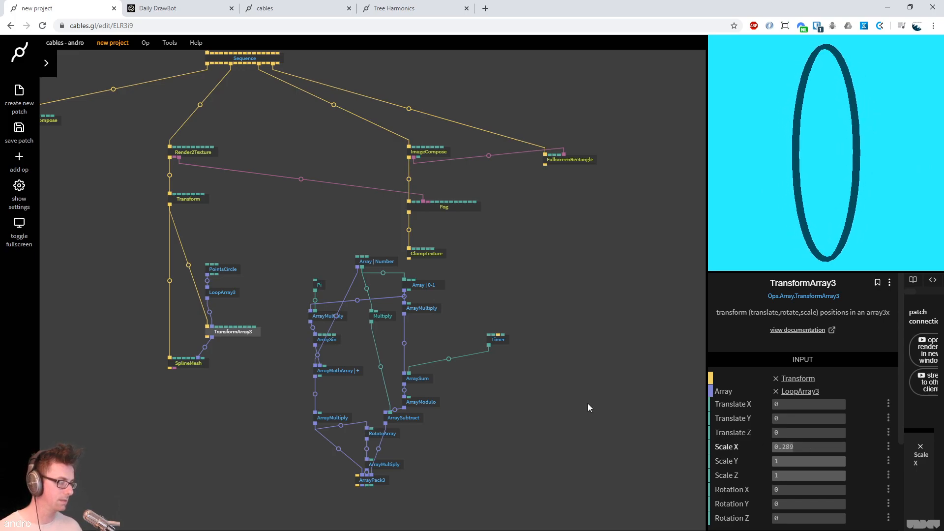
# Move SplineMesh further down to make room below TransformArray3, and check the Bezier flower reference on the Daily DrawBot page
pyautogui.moveTo(252, 387); pyautogui.dragTo(272, 323)
pyautogui.moveTo(199, 302); pyautogui.dragTo(199, 358)
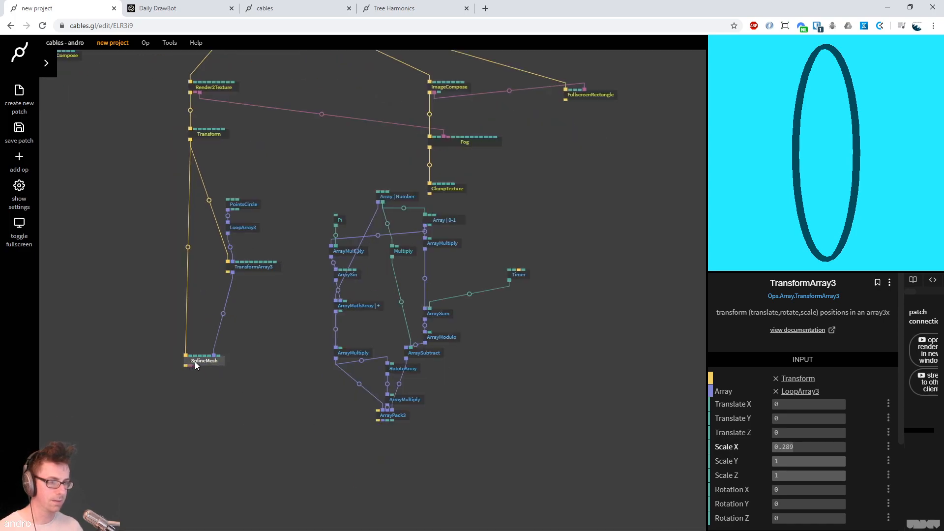
pyautogui.click(157, 8)
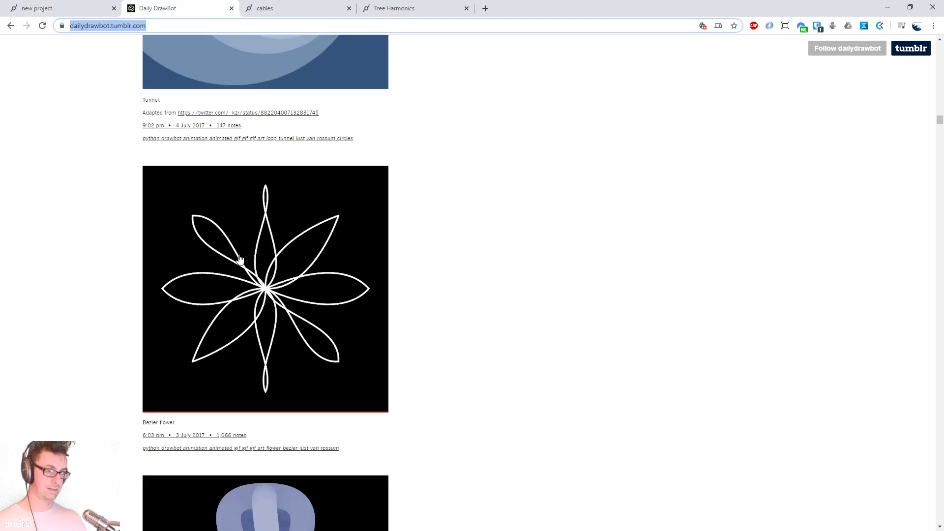
pyautogui.click(58, 5)
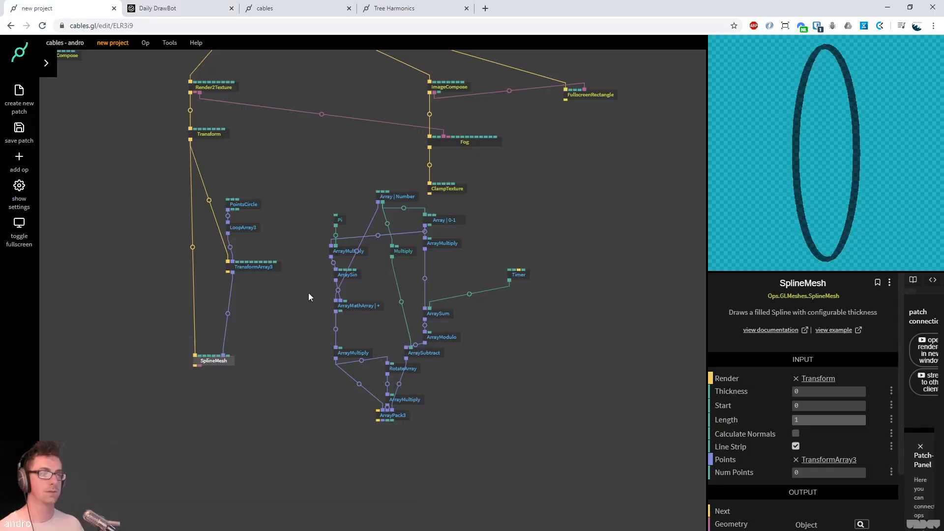
# Delete the unused ArrayPack3, RotateArray, ArraySubtract, ArrayModulo, ArraySum and ArrayMathArray ops along with the two ArrayMultiply ops beside them
pyautogui.moveTo(443, 433); pyautogui.dragTo(344, 382)
pyautogui.press('Delete')
pyautogui.moveTo(484, 387); pyautogui.dragTo(340, 293)
pyautogui.press('Delete')
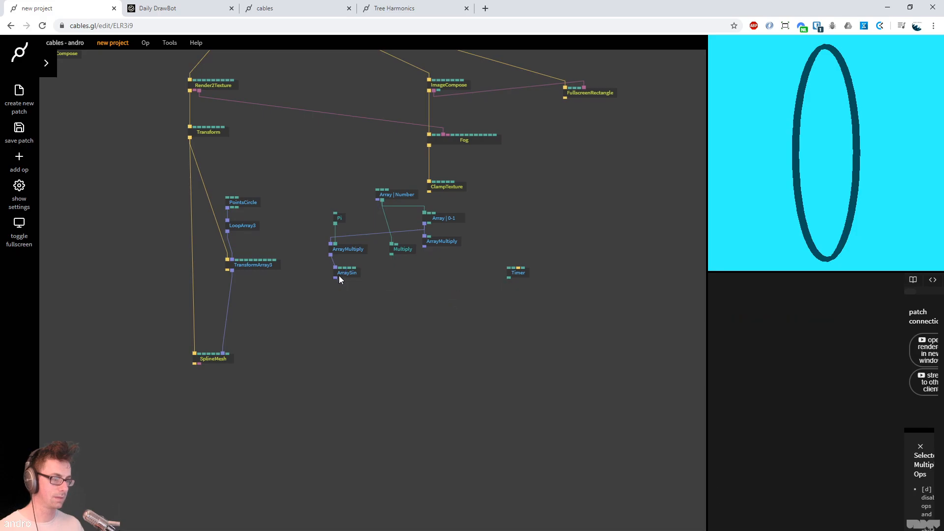
pyautogui.moveTo(309, 182); pyautogui.dragTo(380, 298)
pyautogui.click(393, 329)
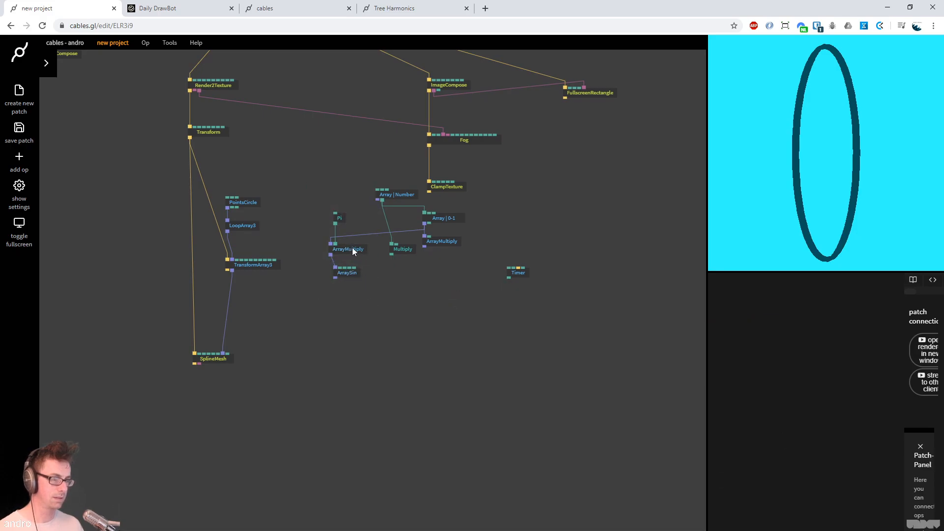
# Delete both unused Array ops and the ArrayMultiply under Array 0-1, and move PointsCircle slightly up
pyautogui.click(393, 193)
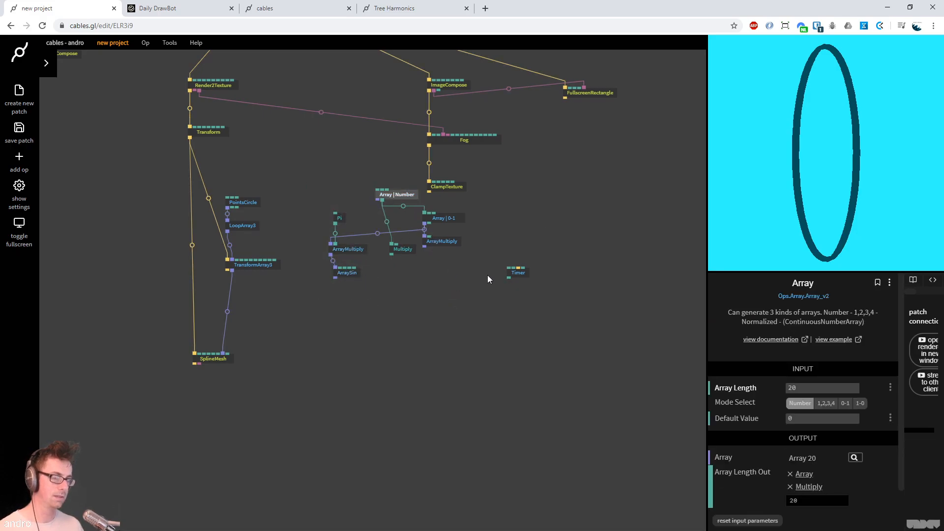
pyautogui.press('Delete')
pyautogui.click(451, 217)
pyautogui.press('Delete')
pyautogui.click(451, 242)
pyautogui.press('Delete')
pyautogui.moveTo(403, 187); pyautogui.dragTo(444, 216)
pyautogui.moveTo(292, 228); pyautogui.dragTo(291, 213)
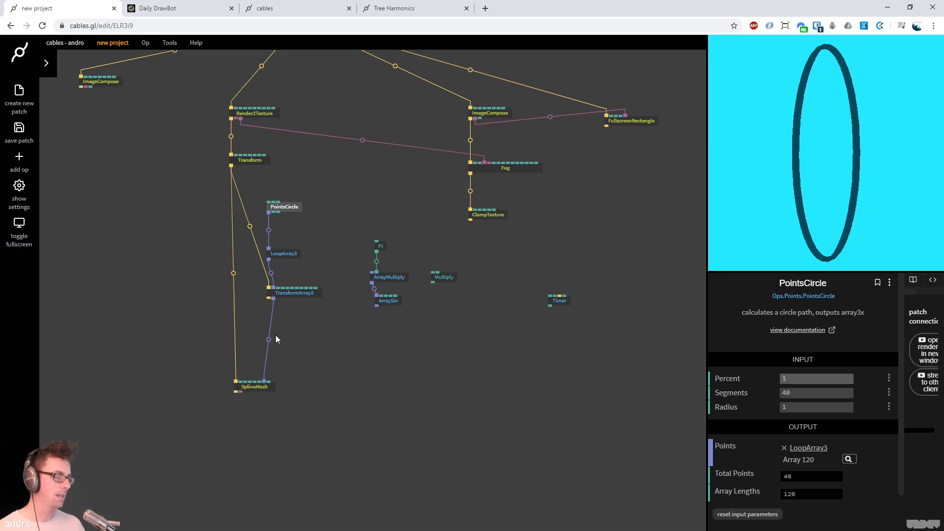
# Insert an ArrayUnpack3 op between TransformArray3 and SplineMesh, aligned under TransformArray3
pyautogui.press('Escape')
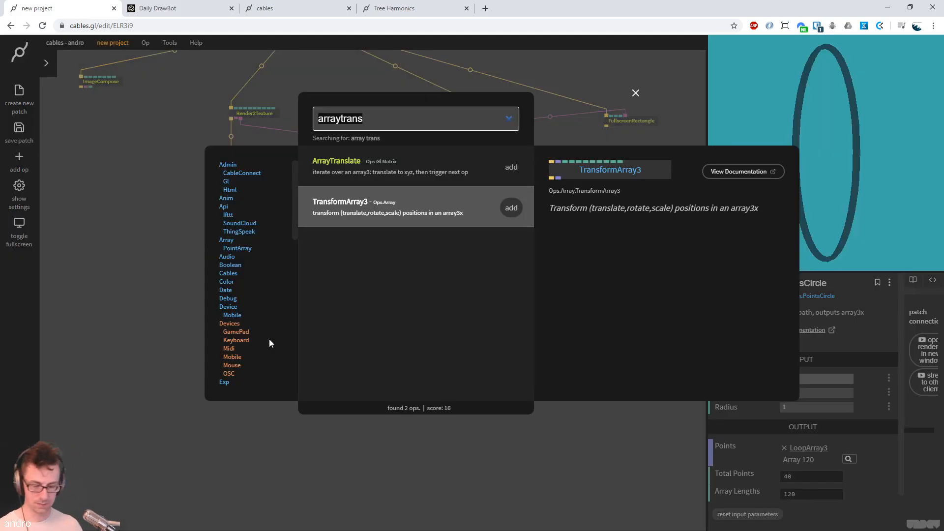
pyautogui.write('arrayunp')
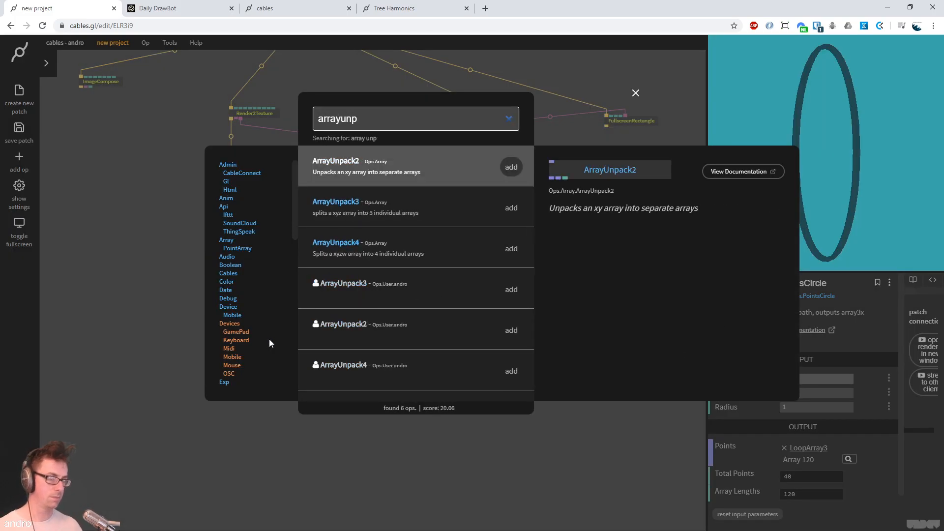
pyautogui.press('Return')
pyautogui.moveTo(303, 346); pyautogui.dragTo(308, 346)
# Insert an ArrayPack3 op between ArrayUnpack3 and SplineMesh, and link ArrayUnpack3's second and third outputs to its Array 2 and Array 3
pyautogui.moveTo(249, 387); pyautogui.dragTo(250, 426)
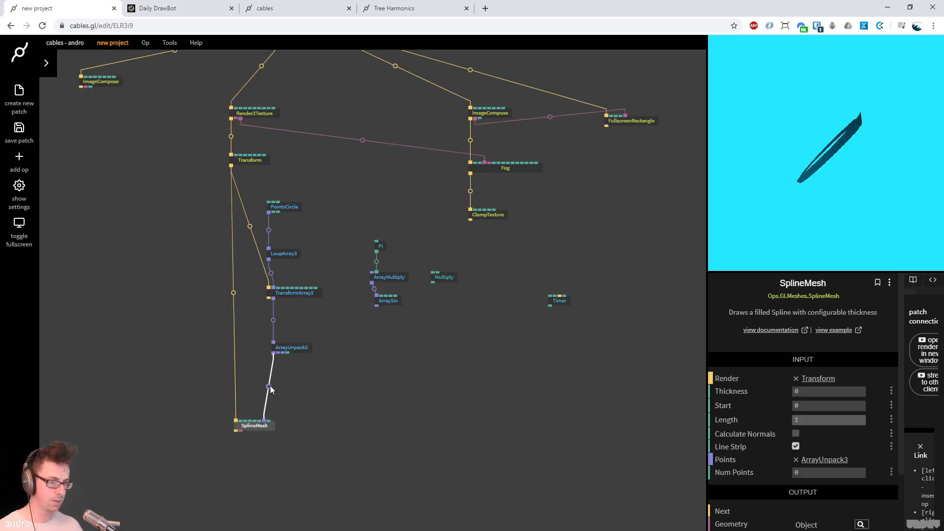
pyautogui.click(269, 387)
pyautogui.write('arraypack3')
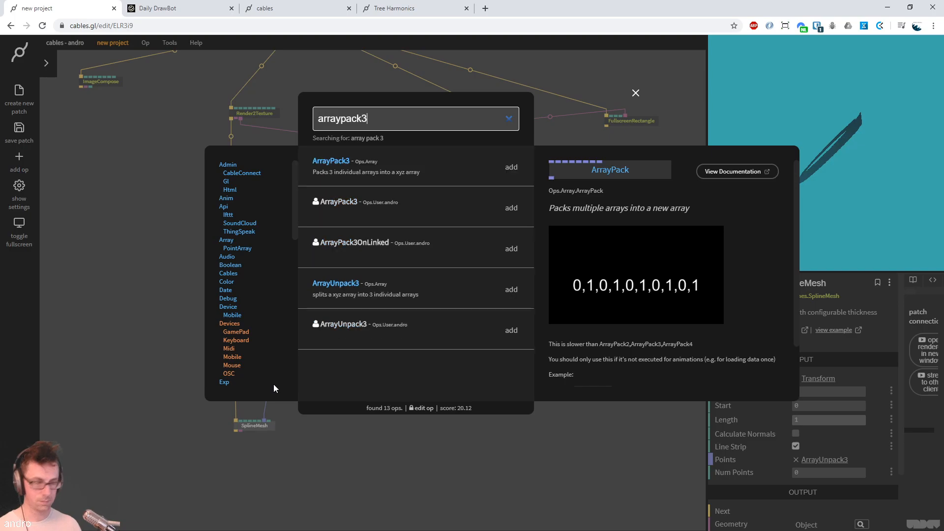
pyautogui.press('Return')
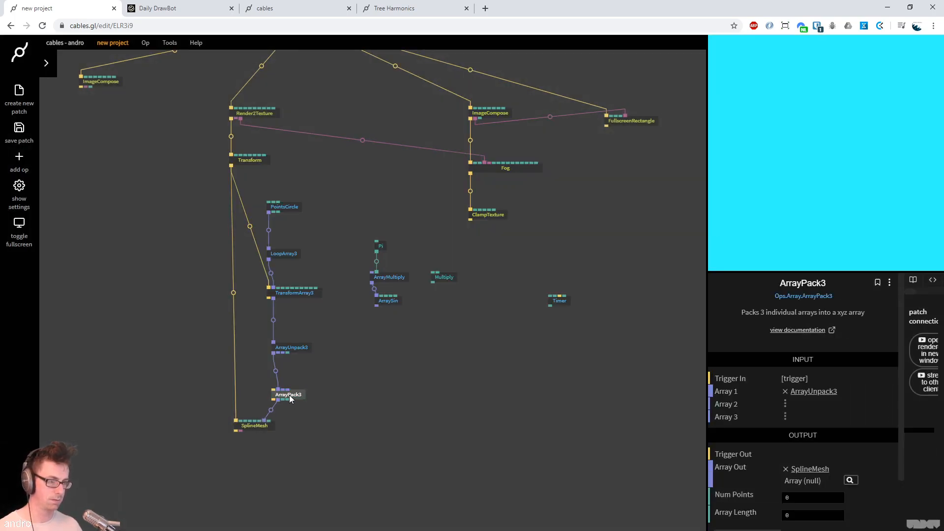
pyautogui.moveTo(279, 352); pyautogui.dragTo(278, 389)
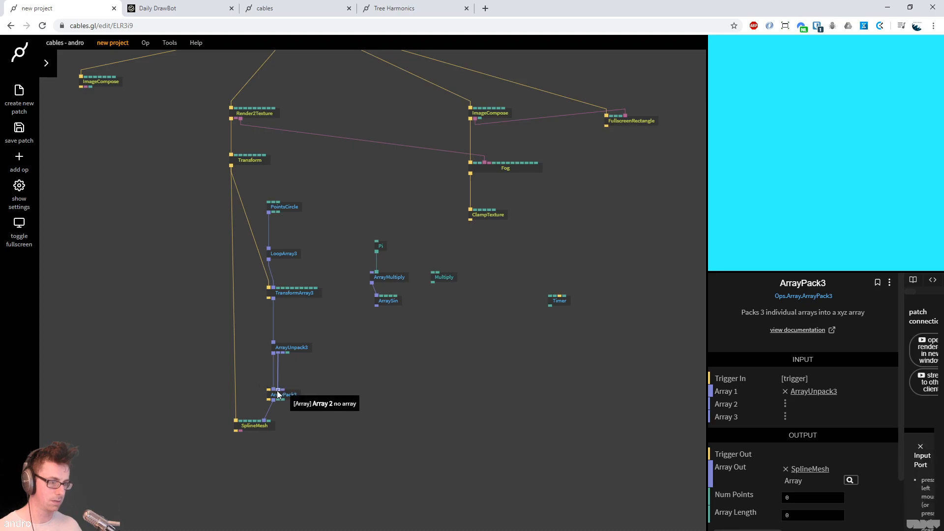
pyautogui.moveTo(289, 347); pyautogui.dragTo(283, 392)
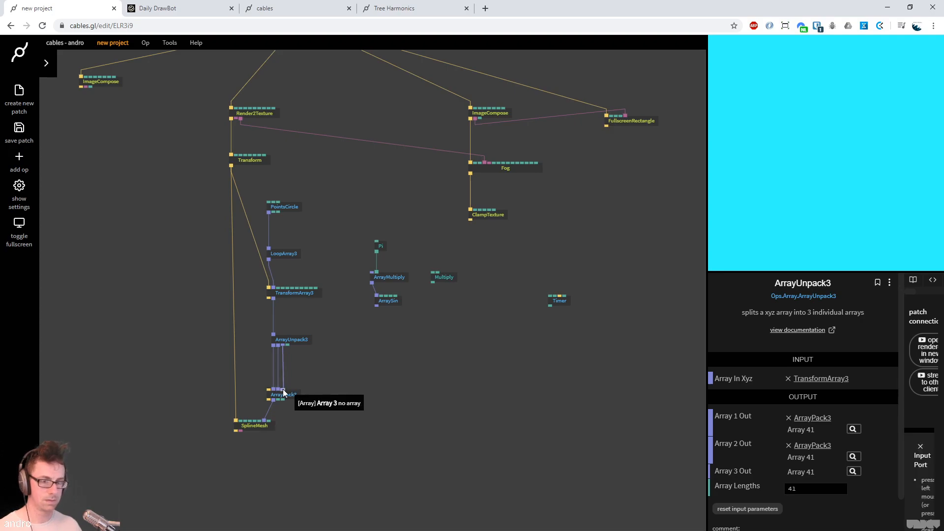
# Move SplineMesh lower, save the patch, and link TransformArray3's trigger output to ArrayPack3's Trigger In
pyautogui.moveTo(378, 440); pyautogui.dragTo(399, 393)
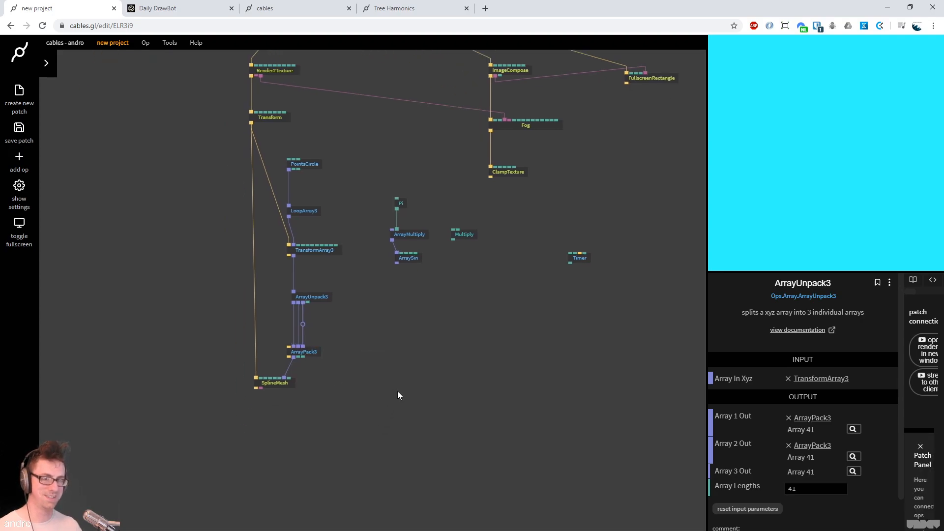
pyautogui.moveTo(286, 384); pyautogui.dragTo(287, 408)
pyautogui.click(417, 383)
pyautogui.hotkey('ctrl', 's')
pyautogui.click(276, 406)
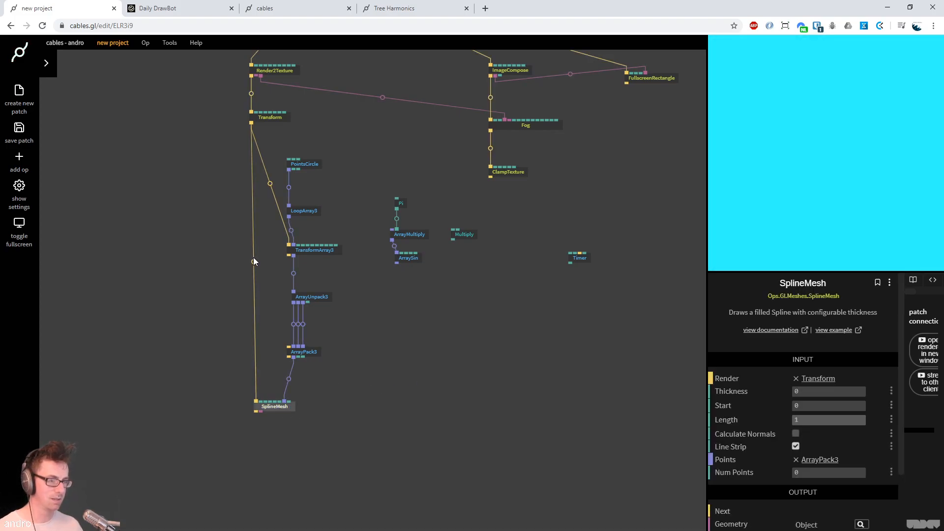
pyautogui.moveTo(290, 348); pyautogui.dragTo(290, 254)
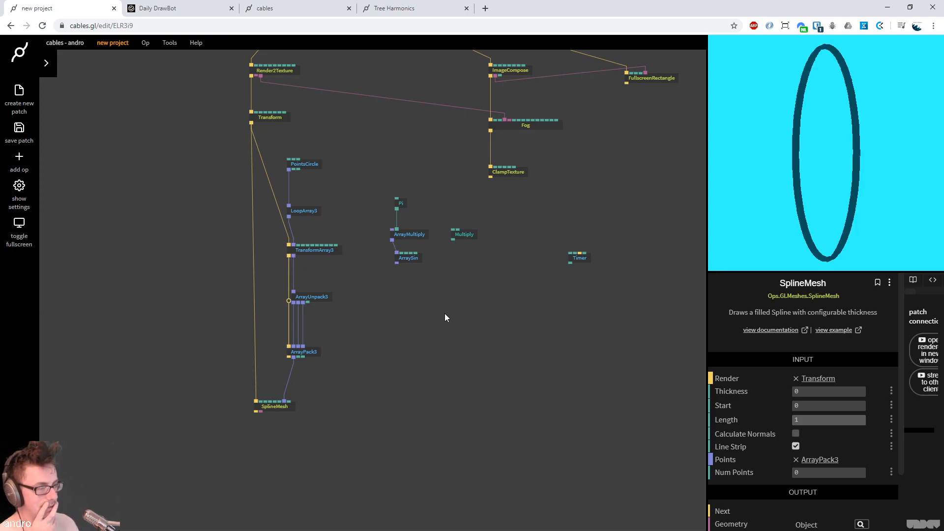
# Move ArrayPack3 down towards SplineMesh and add an ArraySin op fed by ArrayUnpack3's Array 2 output
pyautogui.click(313, 353)
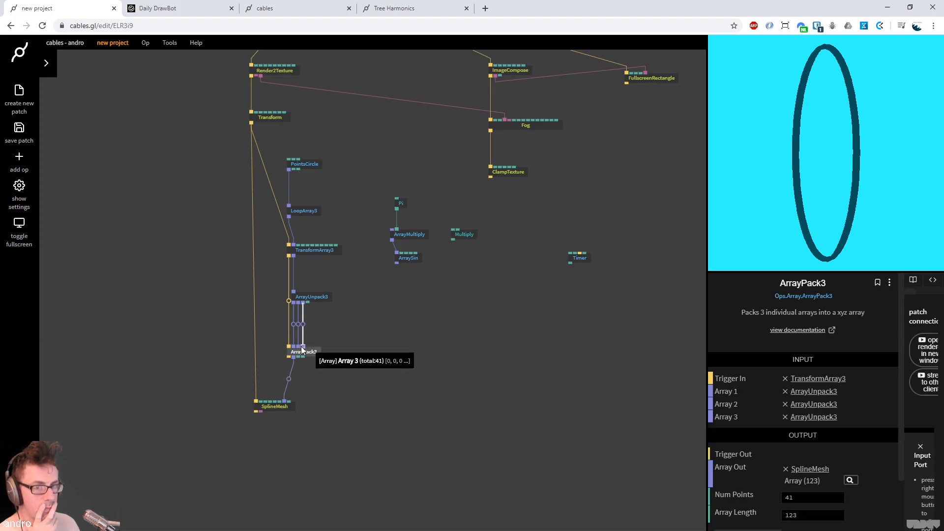
pyautogui.moveTo(309, 354); pyautogui.dragTo(310, 384)
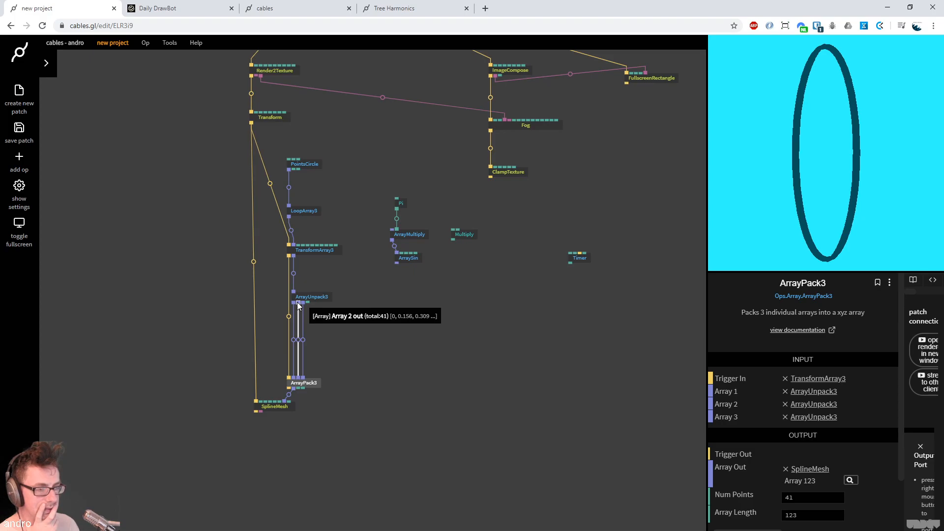
pyautogui.moveTo(298, 306); pyautogui.dragTo(356, 327)
pyautogui.write('arraysin')
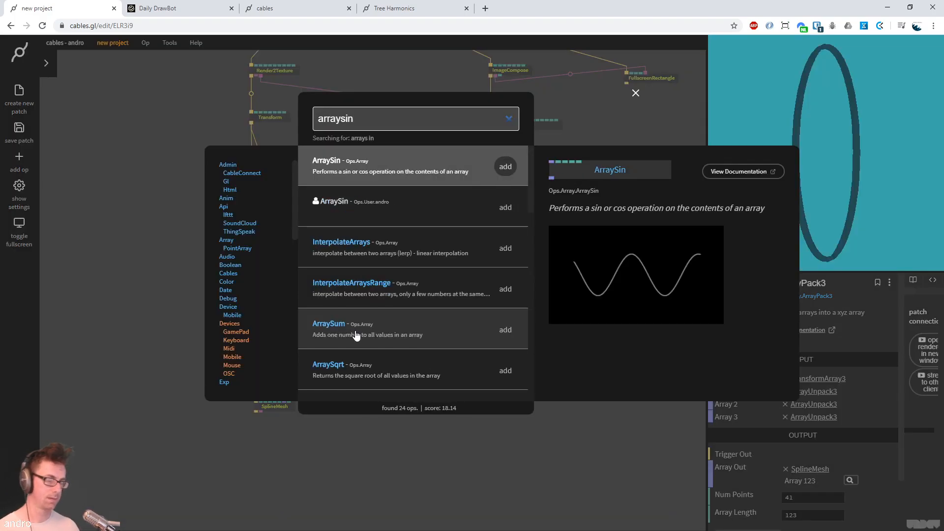
pyautogui.press('Return')
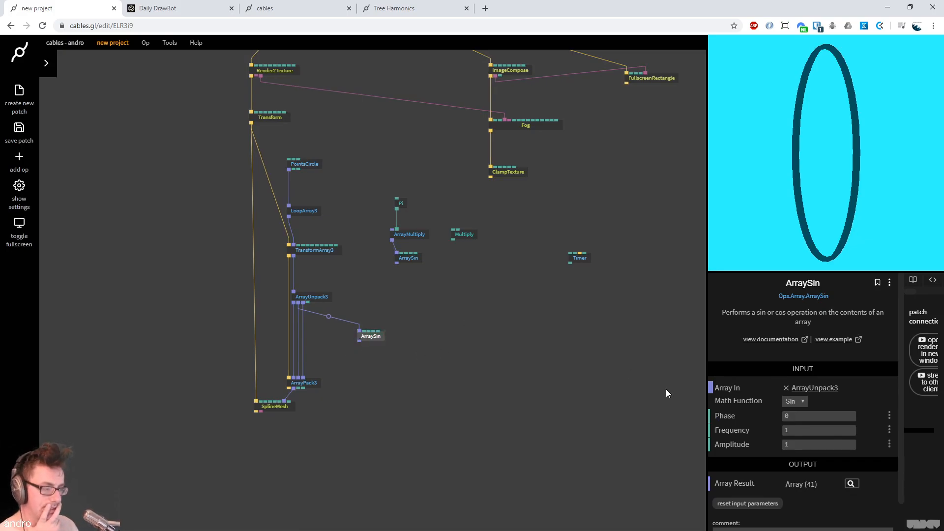
# Insert an ArrayMathArray op on the Array 1 link between ArrayUnpack3 and ArrayPack3, placed just above ArrayPack3
pyautogui.click(305, 382)
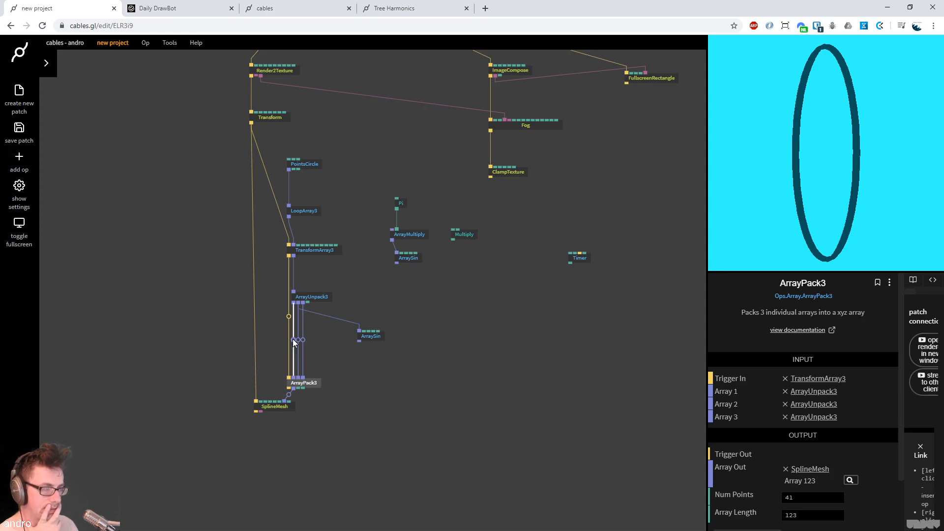
pyautogui.click(293, 340)
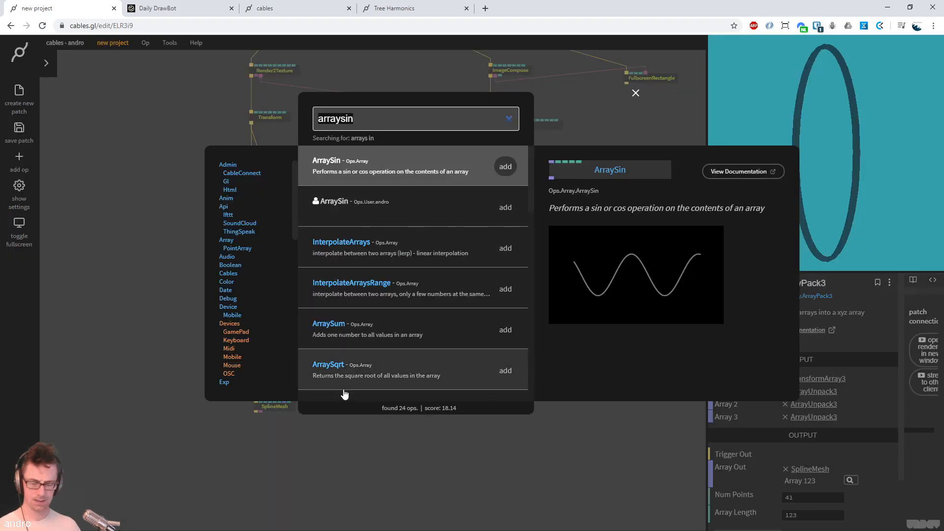
pyautogui.write('arr')
pyautogui.write('mathar')
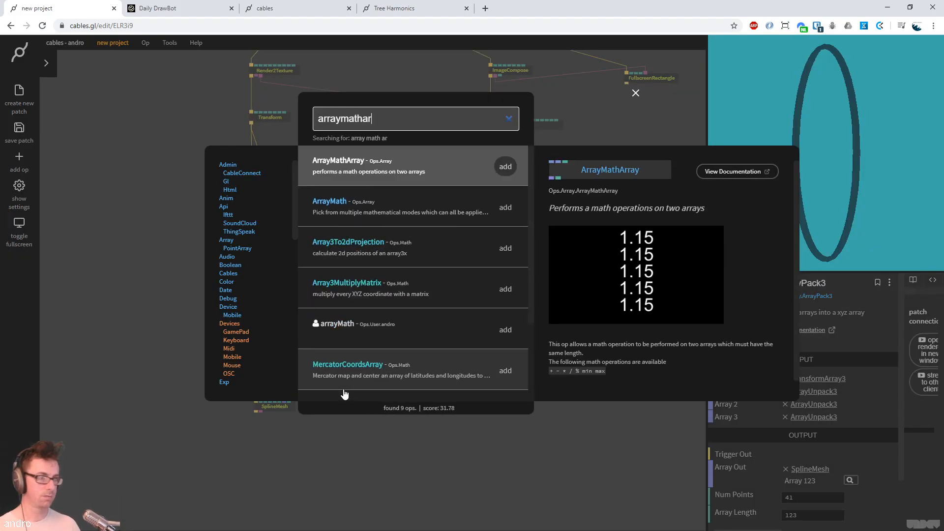
pyautogui.press('Return')
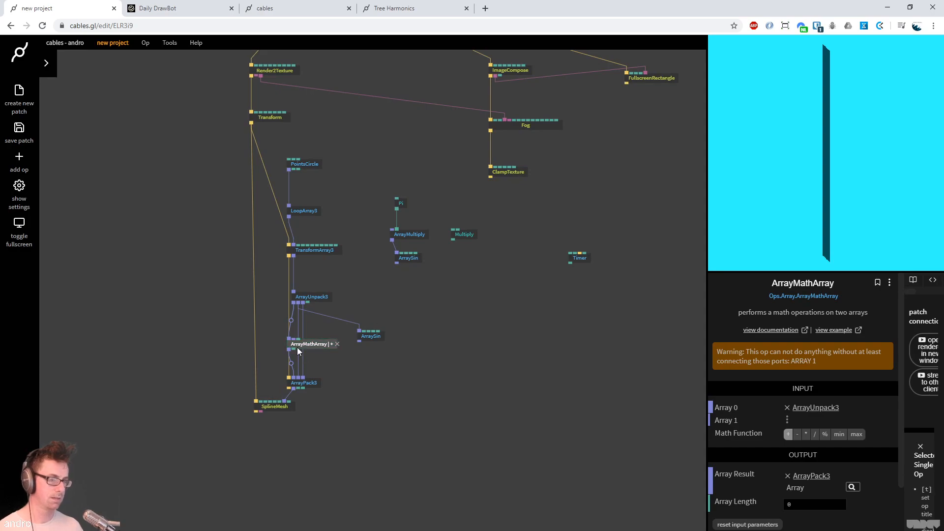
pyautogui.moveTo(305, 346); pyautogui.dragTo(311, 361)
# Link ArraySin's result to ArrayMathArray's Array 1 input, set ArraySin's Frequency to 0.2, and compare with the flower reference
pyautogui.click(359, 337)
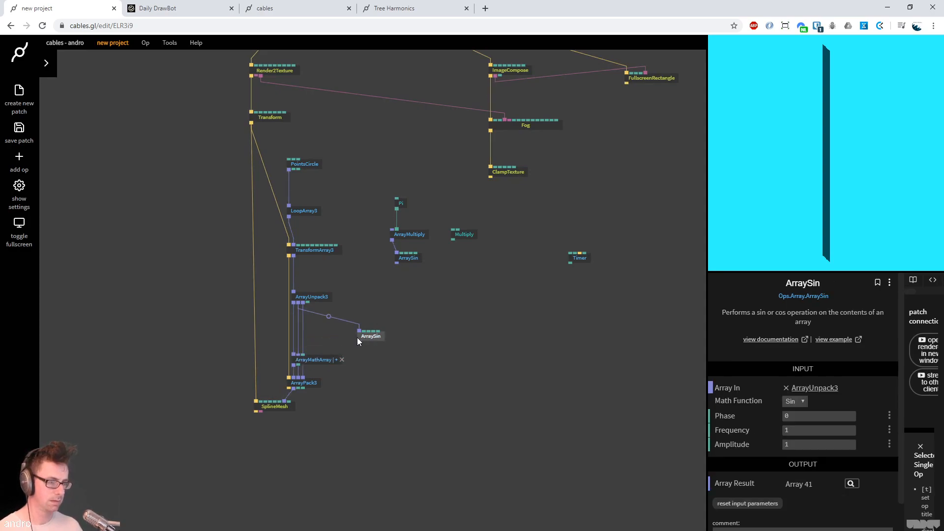
pyautogui.moveTo(359, 341); pyautogui.dragTo(298, 359)
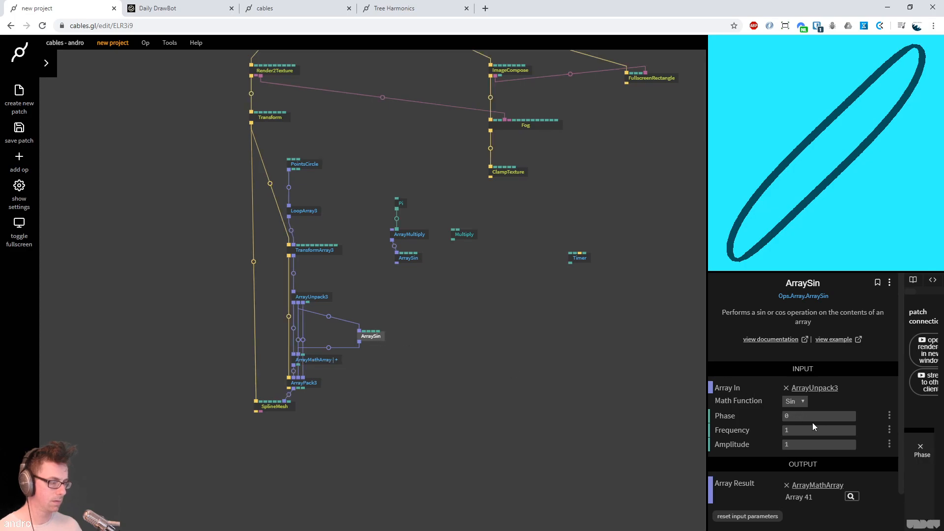
pyautogui.moveTo(818, 430); pyautogui.dragTo(782, 430)
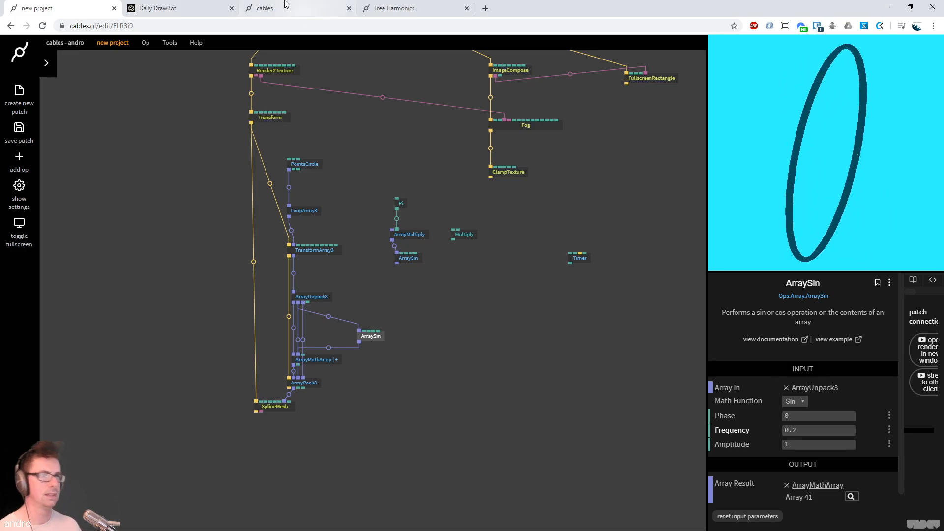
pyautogui.click(182, 9)
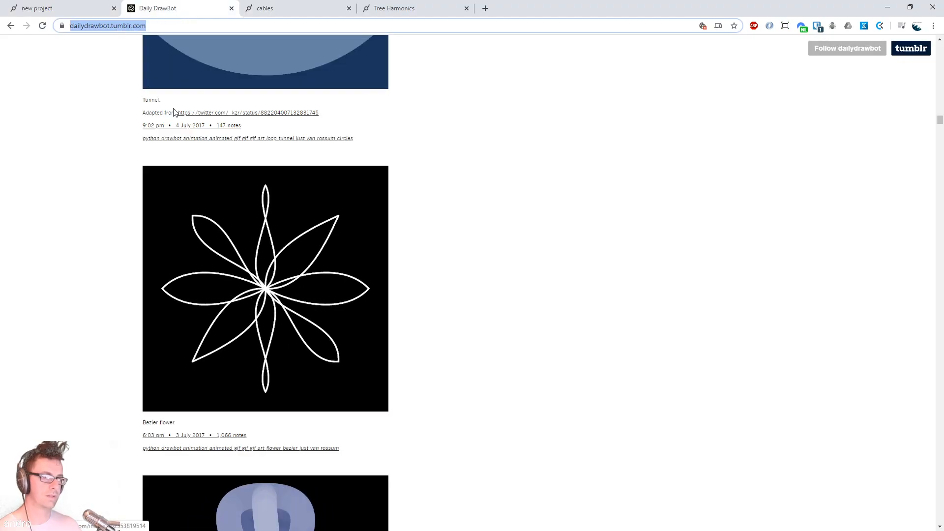
pyautogui.click(65, 10)
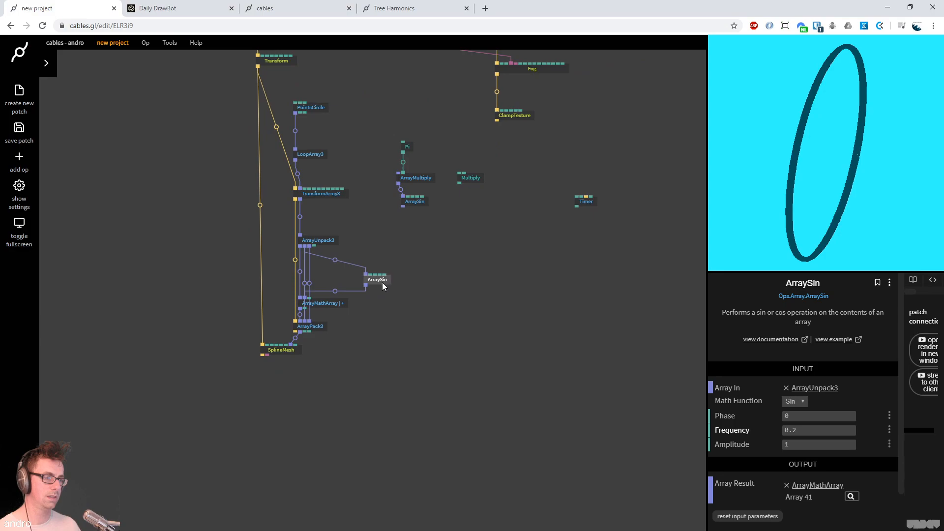
# Move ArrayMathArray clear of the links, and add an Array op in 0-1 mode whose length comes from ArrayUnpack3's Array Lengths
pyautogui.moveTo(336, 307); pyautogui.dragTo(364, 306)
pyautogui.click(450, 270)
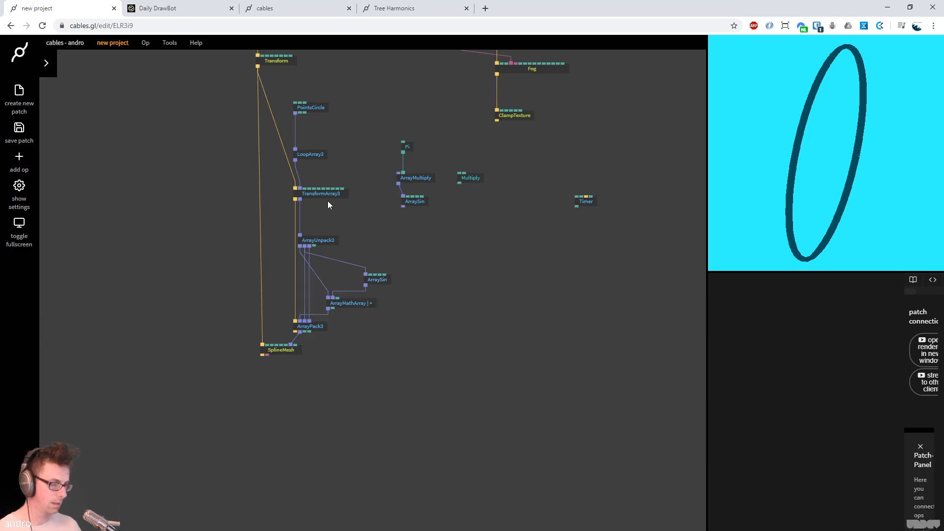
pyautogui.moveTo(314, 246); pyautogui.dragTo(447, 250)
pyautogui.write('array')
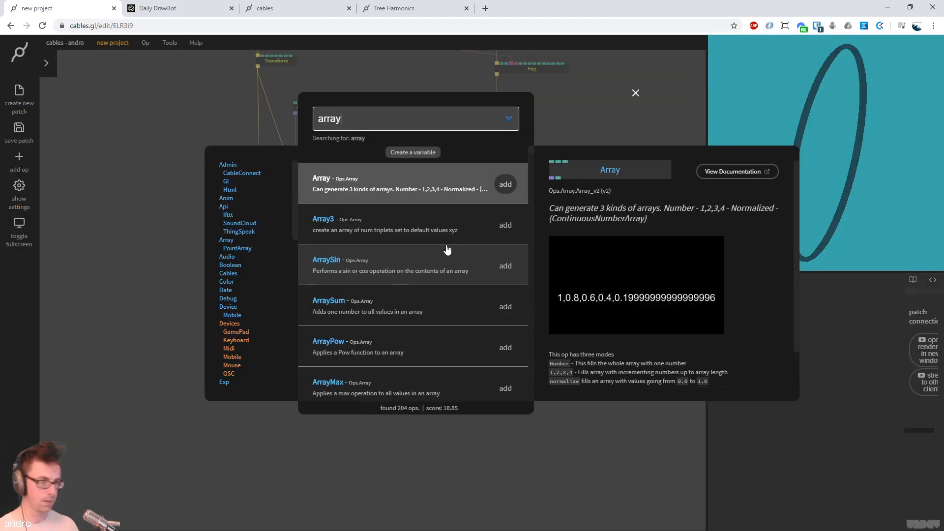
pyautogui.press('Return')
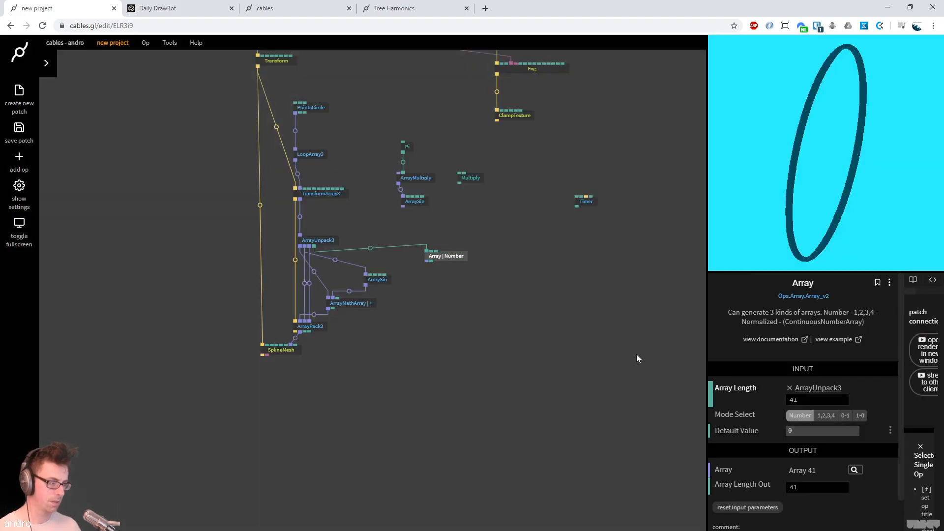
pyautogui.click(846, 416)
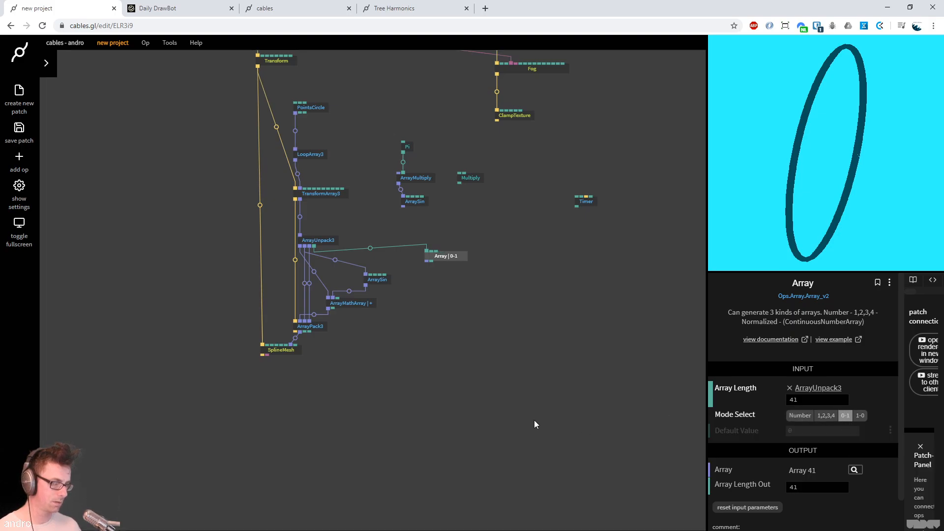
# Move ArrayPack3, SplineMesh, ArrayMathArray and ArraySin downwards to open up space beneath ArrayUnpack3
pyautogui.moveTo(316, 376); pyautogui.dragTo(243, 321)
pyautogui.moveTo(304, 332); pyautogui.dragTo(308, 409)
pyautogui.press('Escape')
pyautogui.moveTo(382, 375); pyautogui.dragTo(235, 324)
pyautogui.moveTo(303, 328); pyautogui.dragTo(304, 385)
pyautogui.moveTo(354, 303); pyautogui.dragTo(357, 341)
pyautogui.moveTo(385, 280); pyautogui.dragTo(395, 312)
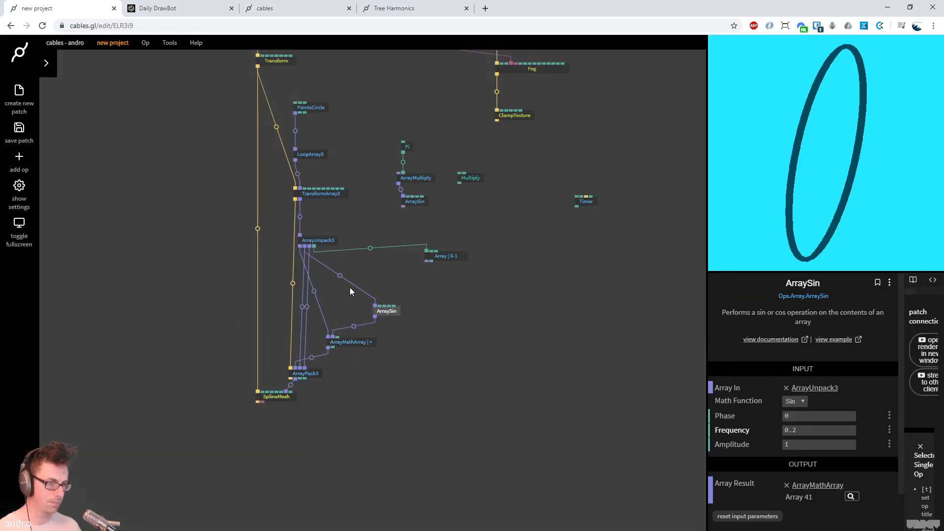
# Insert an ArrayMathArray op on the link between ArrayUnpack3 and ArraySin, place it above ArraySin, and set its Math Function to multiply
pyautogui.click(340, 276)
pyautogui.write('arraymath')
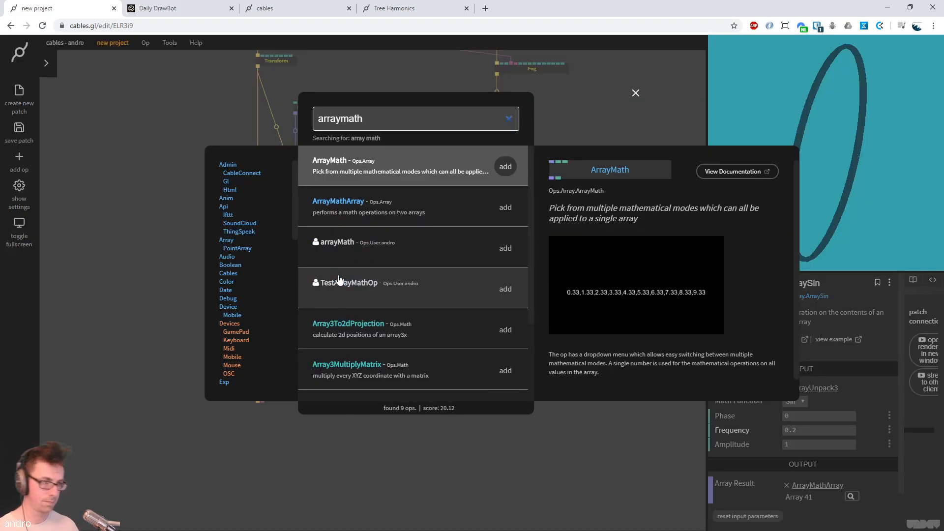
pyautogui.press('Down')
pyautogui.press('Return')
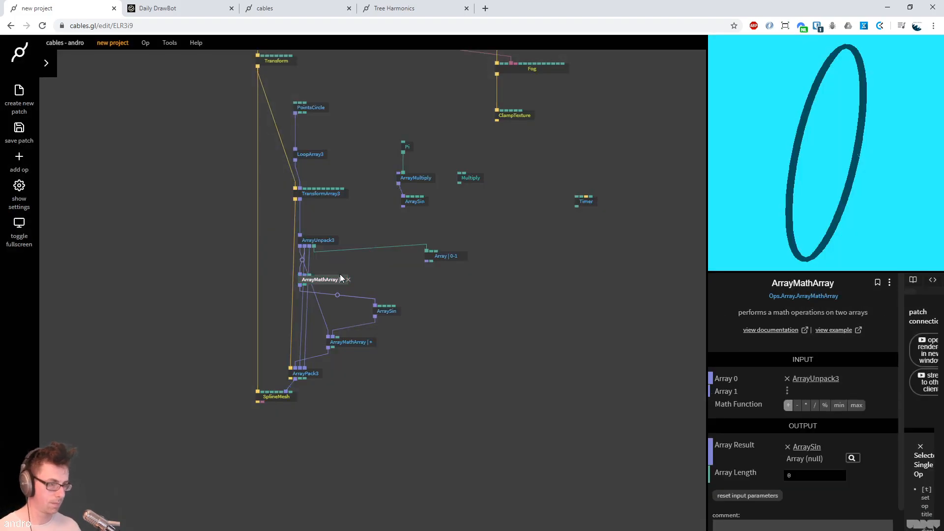
pyautogui.moveTo(327, 279); pyautogui.dragTo(393, 287)
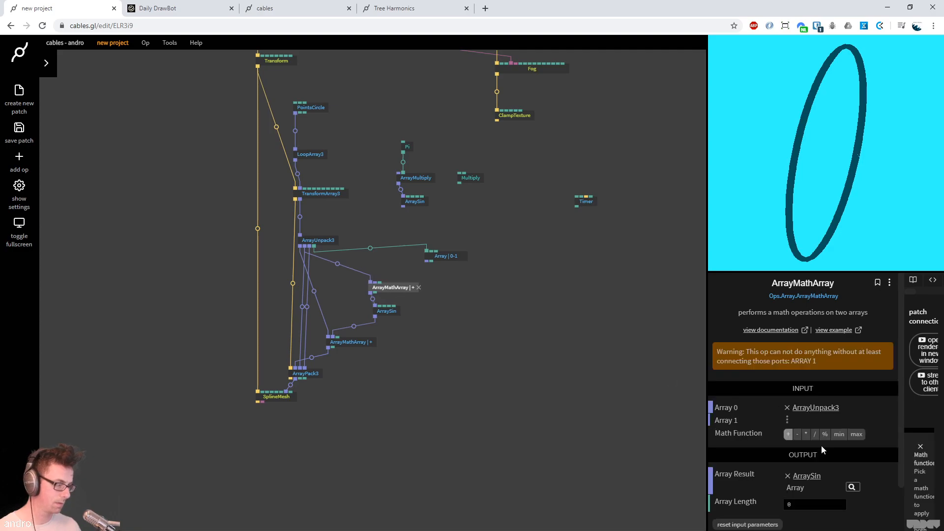
pyautogui.click(806, 434)
pyautogui.click(412, 267)
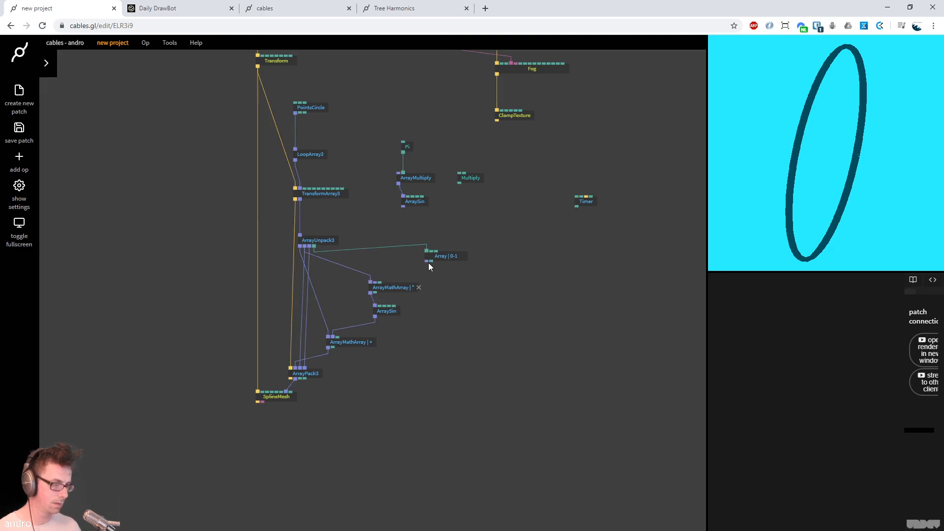
# Feed the 0-1 Array into the multiplying ArrayMathArray, set ArraySin's Frequency to -1.04, and take the multiplying op back out of the chain
pyautogui.moveTo(427, 262); pyautogui.dragTo(406, 291)
pyautogui.click(394, 311)
pyautogui.moveTo(799, 428); pyautogui.dragTo(726, 429)
pyautogui.click(519, 380)
pyautogui.click(451, 255)
pyautogui.click(398, 293)
pyautogui.moveTo(398, 290)
pyautogui.mouseDown()
pyautogui.moveTo(447, 284)
pyautogui.moveTo(407, 293)
pyautogui.moveTo(432, 326)
pyautogui.moveTo(401, 288)
pyautogui.mouseUp()
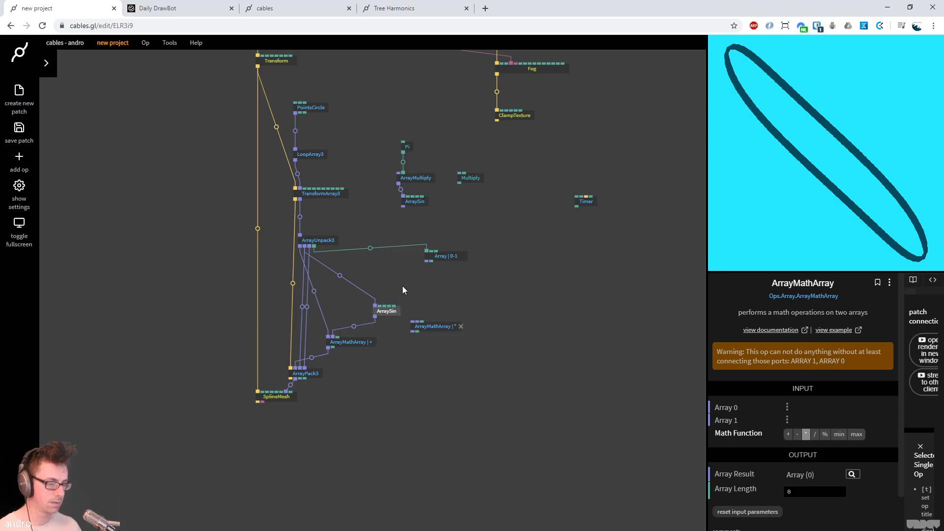
# Insert the loose multiplying ArrayMathArray between the adding ArrayMathArray and ArrayPack3, and link the 0-1 Array to its Array 1 input
pyautogui.moveTo(355, 347); pyautogui.dragTo(377, 323)
pyautogui.moveTo(432, 329); pyautogui.dragTo(371, 350)
pyautogui.moveTo(427, 263); pyautogui.dragTo(352, 347)
# Try the add, subtract, multiply and divide functions on the ArrayMathArray above ArrayPack3, and delete that op
pyautogui.click(788, 405)
pyautogui.click(798, 406)
pyautogui.click(806, 406)
pyautogui.click(816, 406)
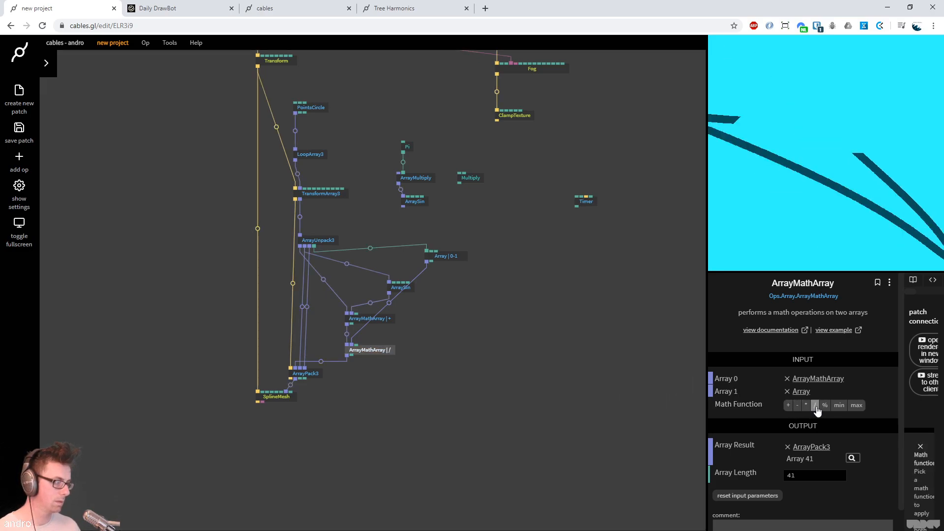
pyautogui.click(376, 350)
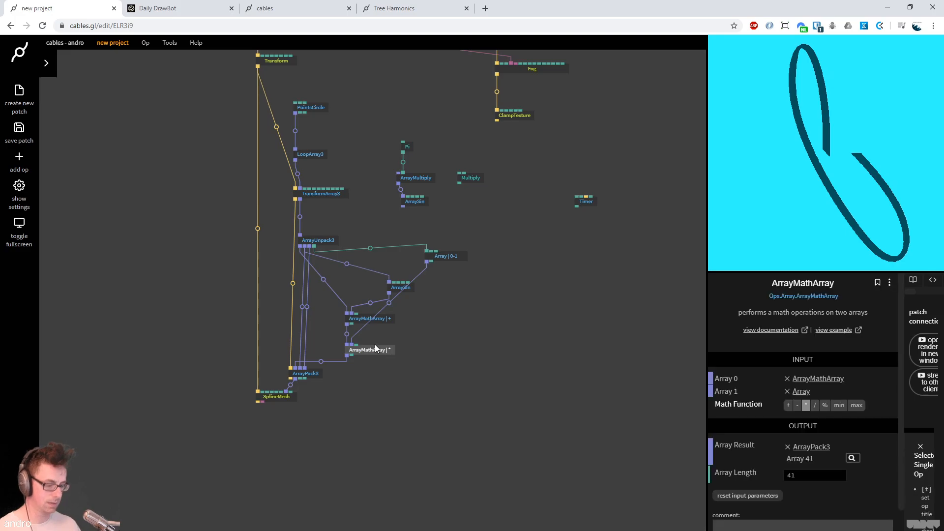
pyautogui.press('Delete')
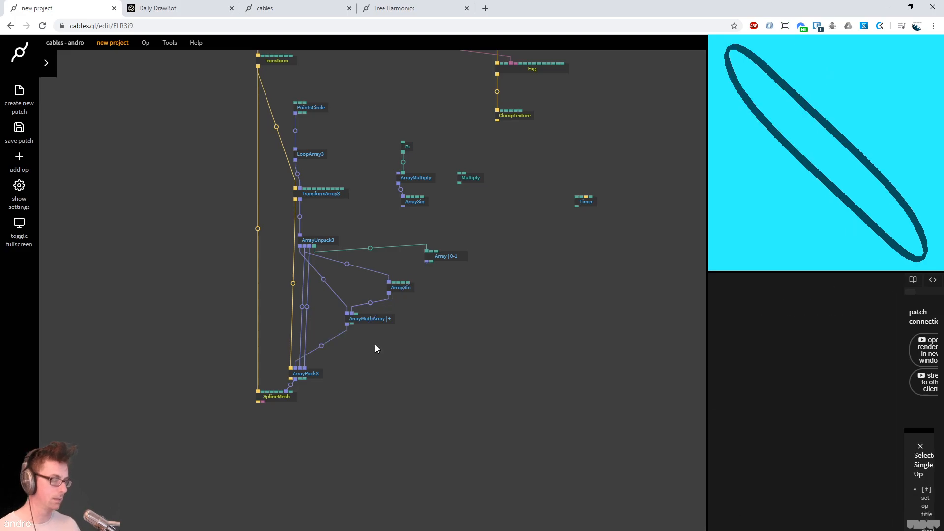
# Set ArraySin's Phase to 4.04, Frequency to 1 and Amplitude to -0.28
pyautogui.click(399, 290)
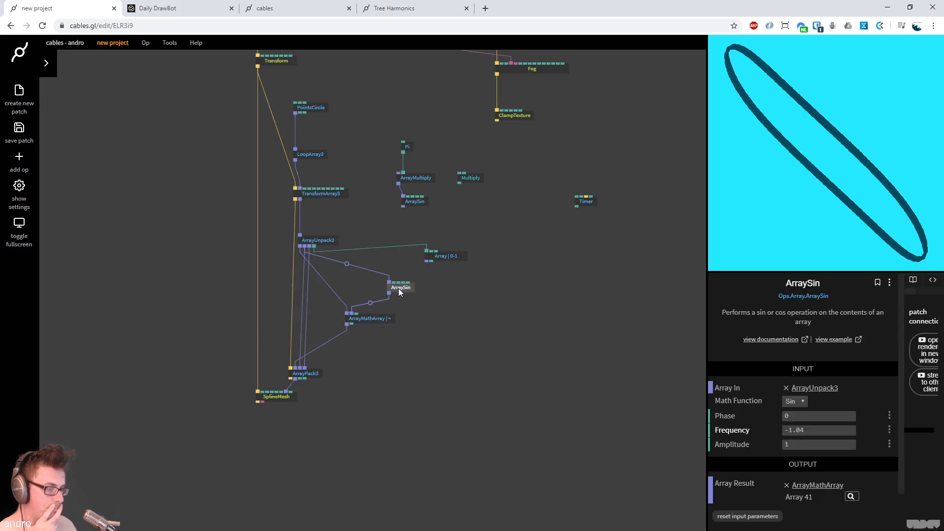
pyautogui.moveTo(806, 416); pyautogui.dragTo(842, 417)
pyautogui.click(808, 431)
pyautogui.write('1')
pyautogui.moveTo(792, 415); pyautogui.dragTo(795, 444)
pyautogui.moveTo(590, 327); pyautogui.dragTo(600, 323)
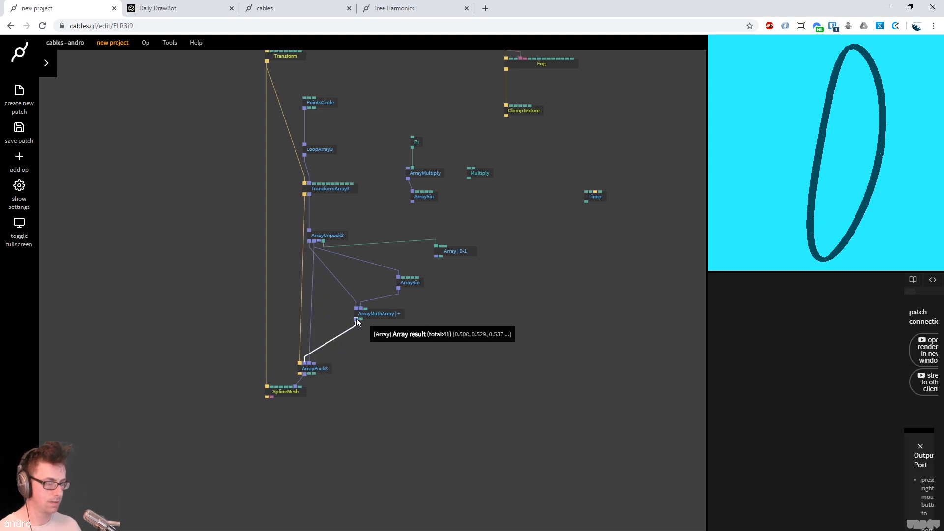
# Link ArrayMathArray's result to ArrayPack3's Array 3 input as well
pyautogui.click(419, 283)
pyautogui.moveTo(356, 320); pyautogui.dragTo(314, 363)
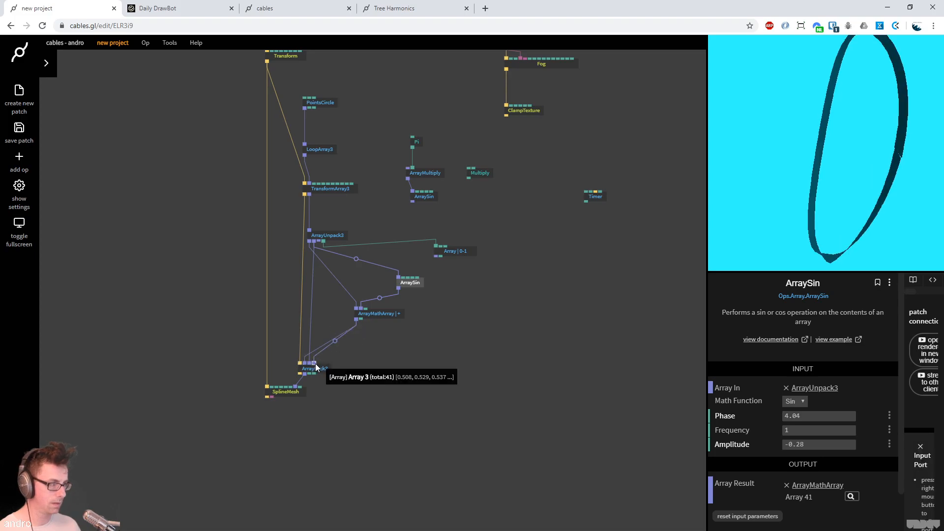
pyautogui.click(848, 152)
pyautogui.click(494, 226)
# Insert an OrbitControls op on the link between Render2Texture and Transform, and orbit the rendered loop slightly
pyautogui.moveTo(334, 104); pyautogui.dragTo(363, 166)
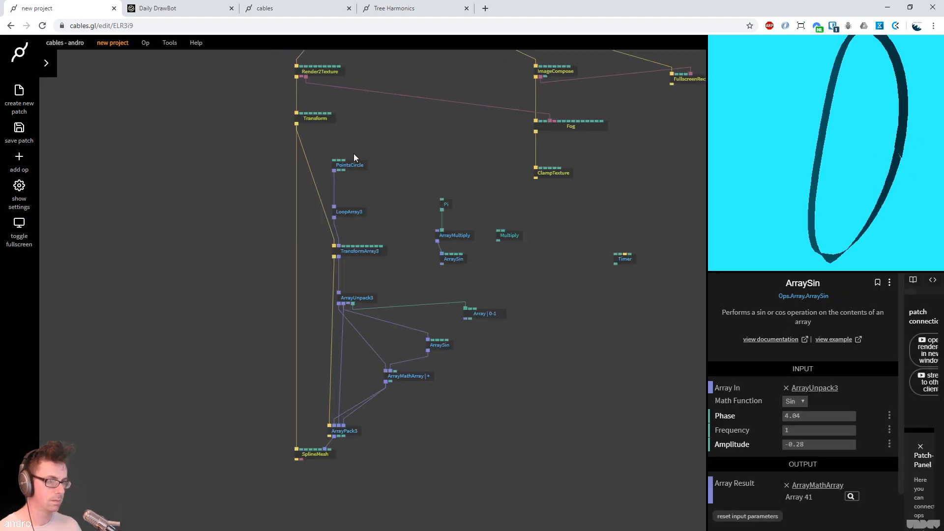
pyautogui.moveTo(438, 296); pyautogui.dragTo(449, 440)
pyautogui.moveTo(332, 215); pyautogui.dragTo(331, 182)
pyautogui.click(307, 226)
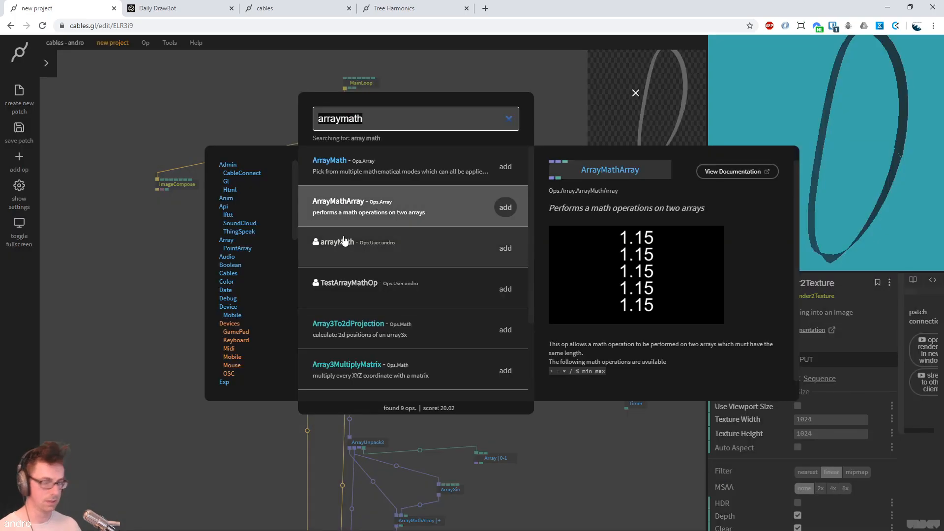
pyautogui.write('orbitcontr')
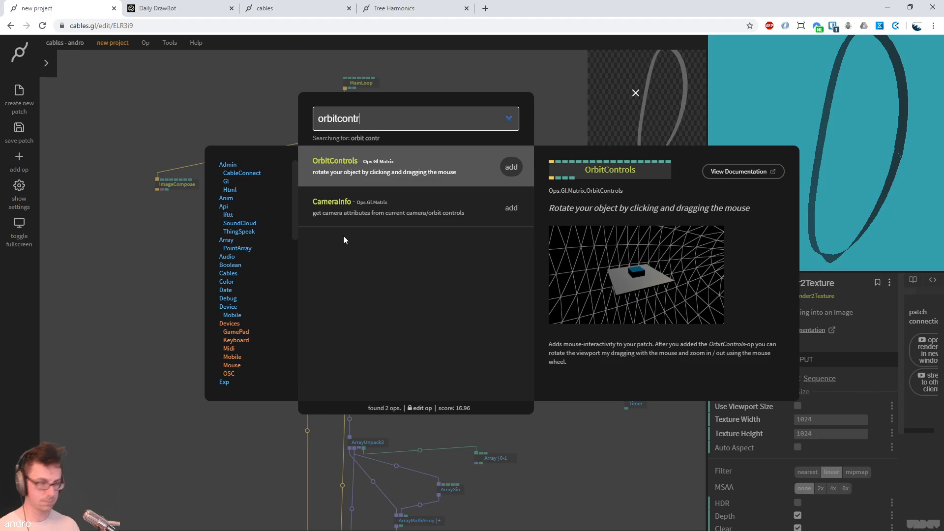
pyautogui.press('Return')
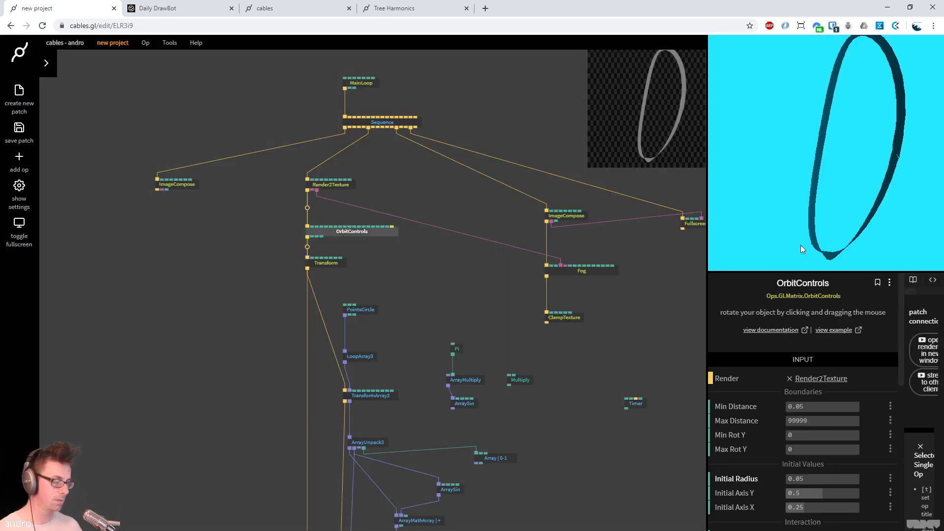
pyautogui.moveTo(838, 209); pyautogui.dragTo(802, 220)
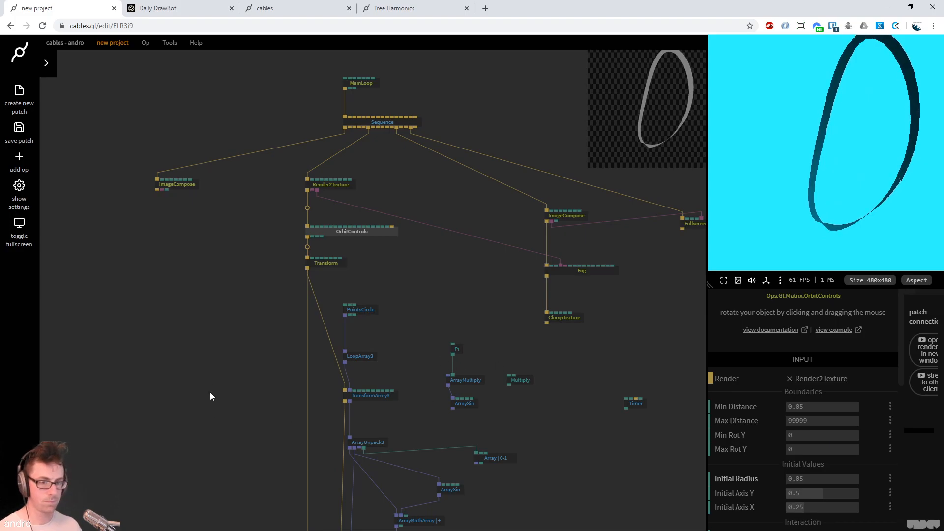
# Try varying the Percent value of PointsCircle
pyautogui.moveTo(205, 443); pyautogui.dragTo(185, 308)
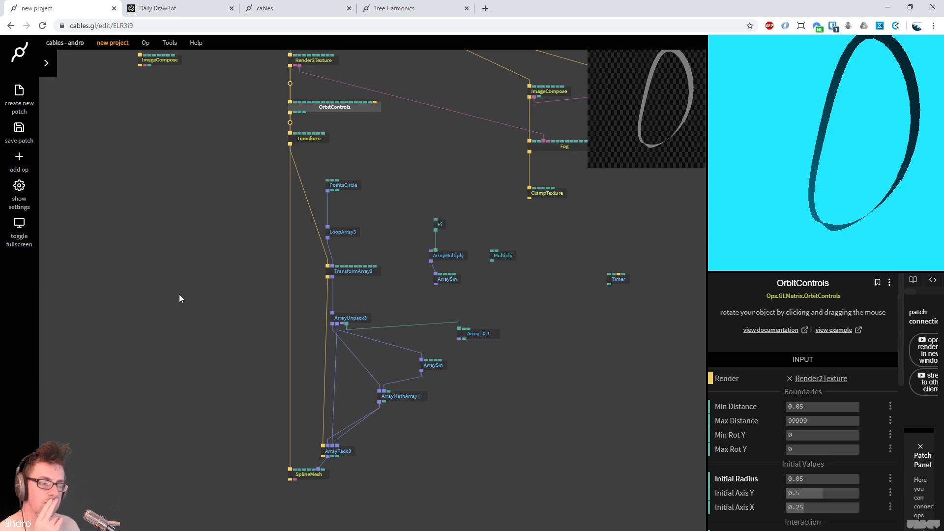
pyautogui.click(345, 186)
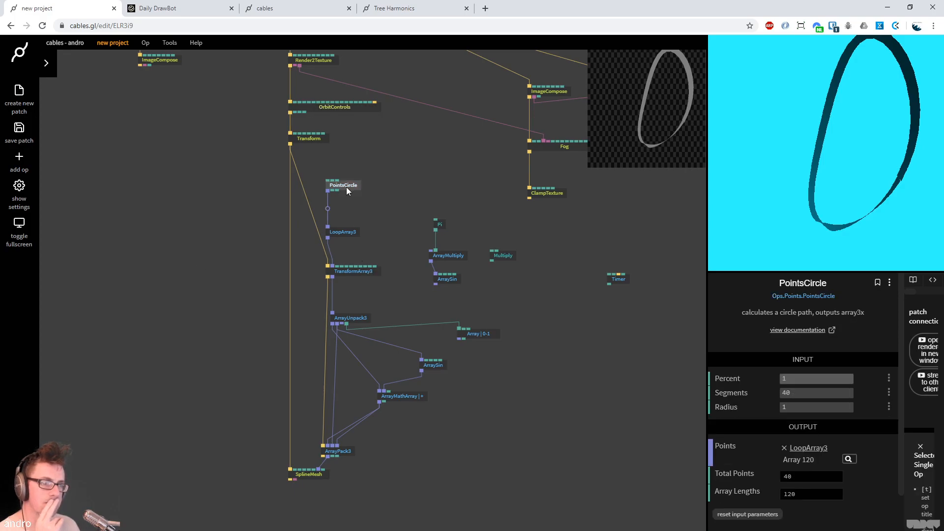
pyautogui.moveTo(833, 378)
pyautogui.mouseDown()
pyautogui.moveTo(809, 378)
pyautogui.moveTo(836, 378)
pyautogui.mouseUp()
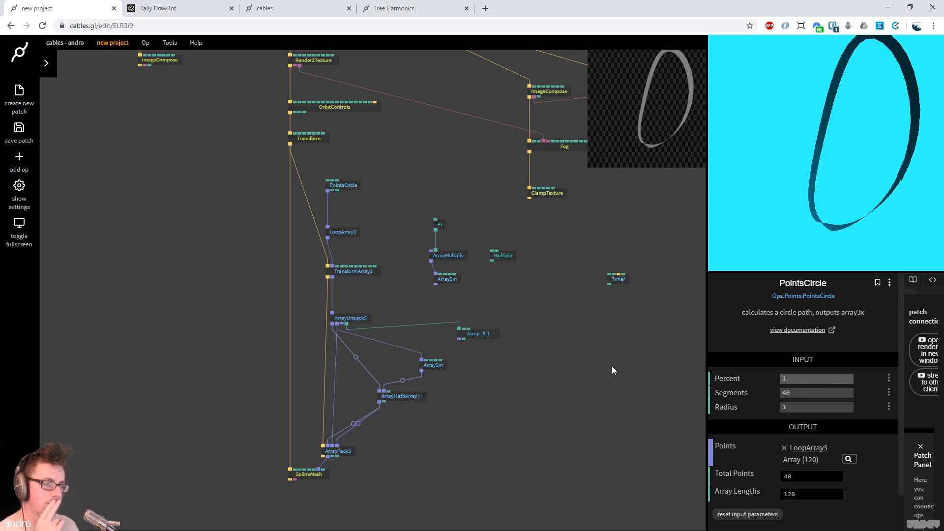
# Switch the connected ArraySin's Math Function to Cos, try another Frequency, and set it back to 1
pyautogui.click(436, 365)
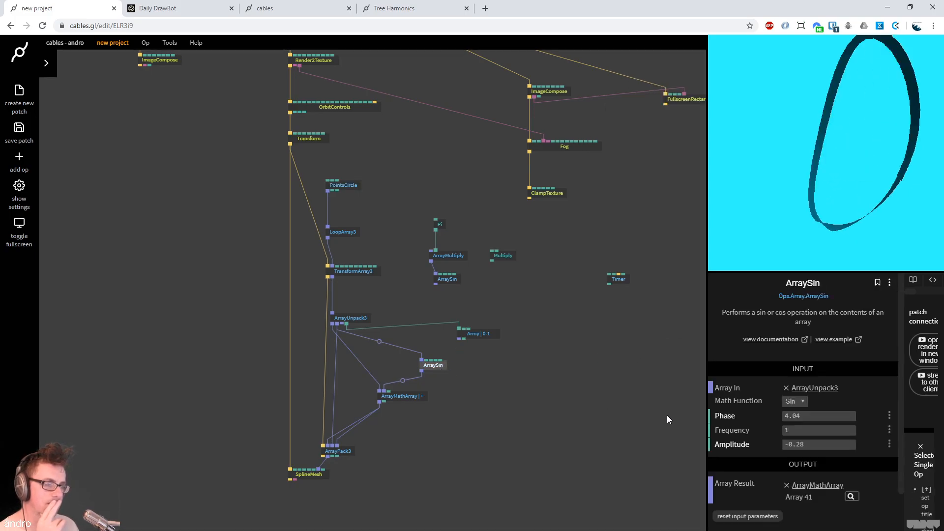
pyautogui.click(795, 401)
pyautogui.click(798, 416)
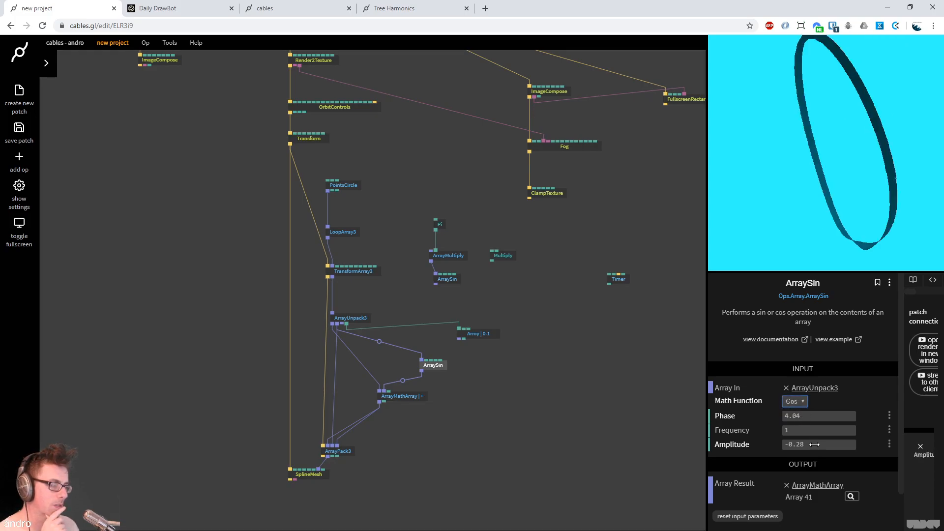
pyautogui.moveTo(810, 433); pyautogui.dragTo(810, 433)
pyautogui.click(810, 433)
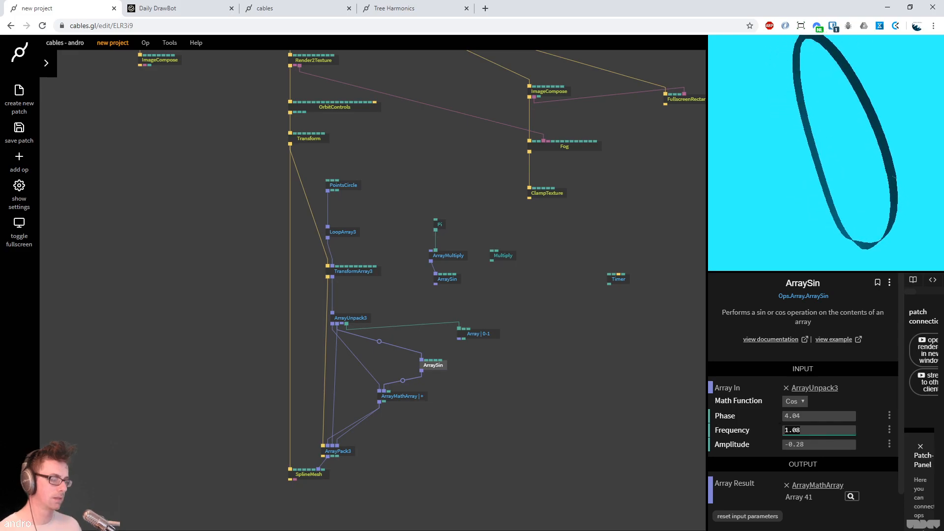
# Set ArrayMathArray's Math Function to multiply and ArraySin's Phase to 0
pyautogui.click(417, 395)
pyautogui.click(807, 405)
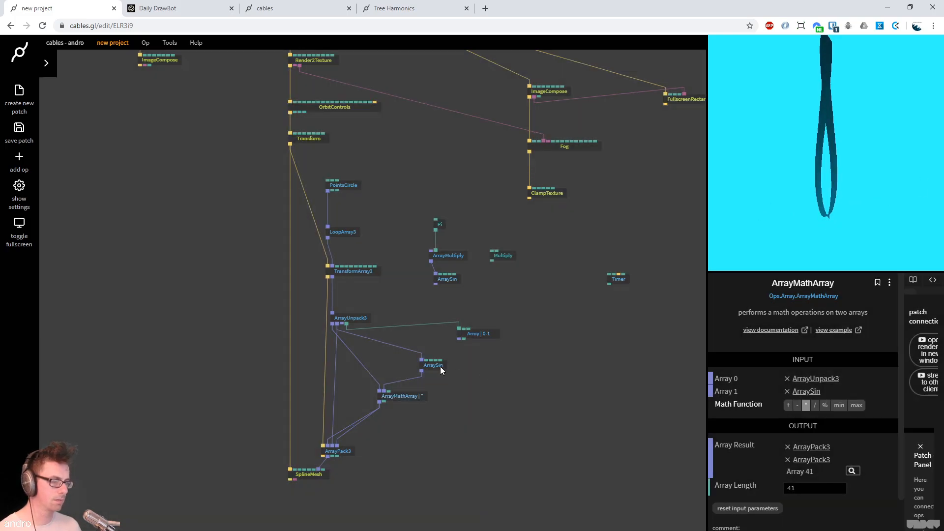
pyautogui.click(441, 367)
pyautogui.click(793, 415)
pyautogui.write('0')
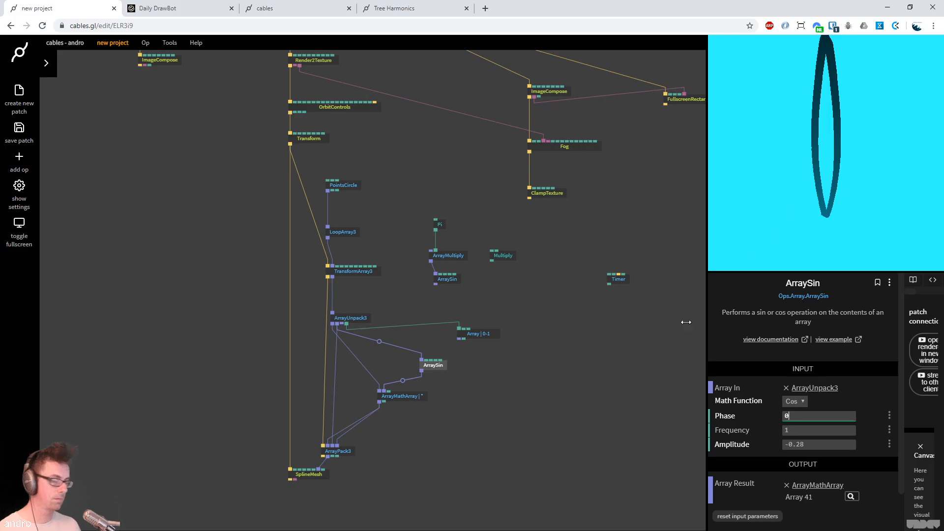
# Set TransformArray3's Scale X to 0.71, and align TransformArray3 and ArrayUnpack3 beneath LoopArray3
pyautogui.click(355, 272)
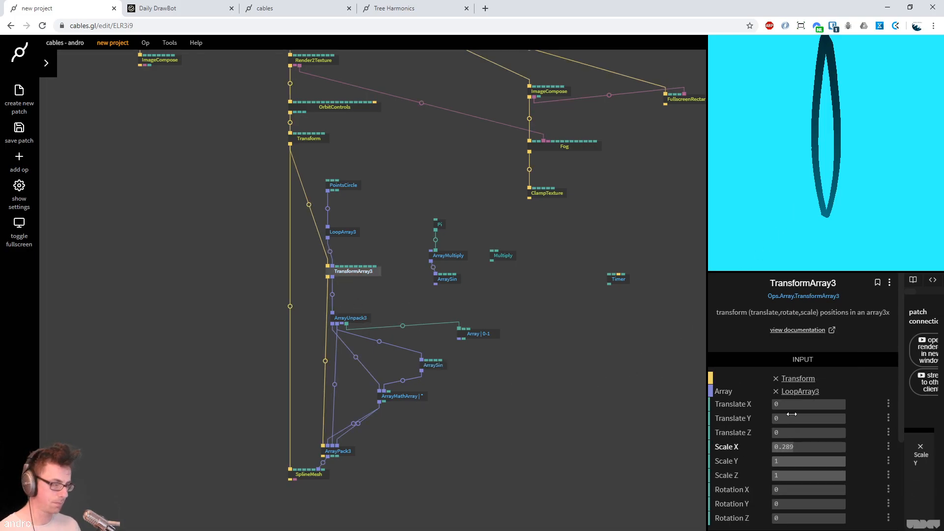
pyautogui.moveTo(797, 447); pyautogui.dragTo(838, 447)
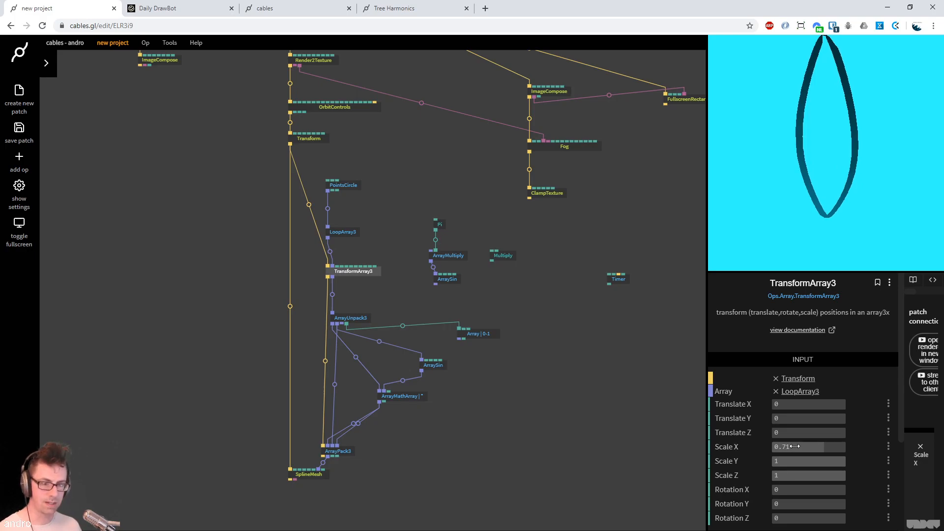
pyautogui.moveTo(573, 439); pyautogui.dragTo(555, 413)
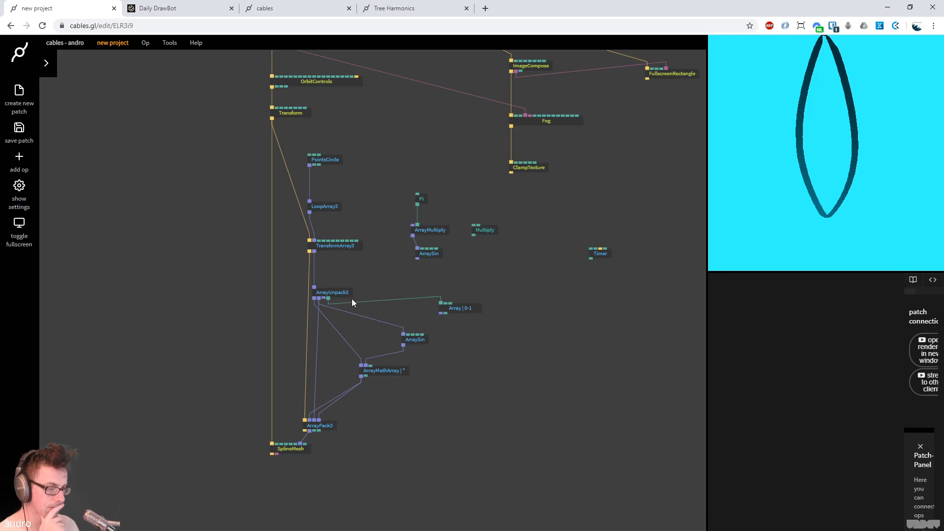
pyautogui.moveTo(332, 293); pyautogui.dragTo(327, 292)
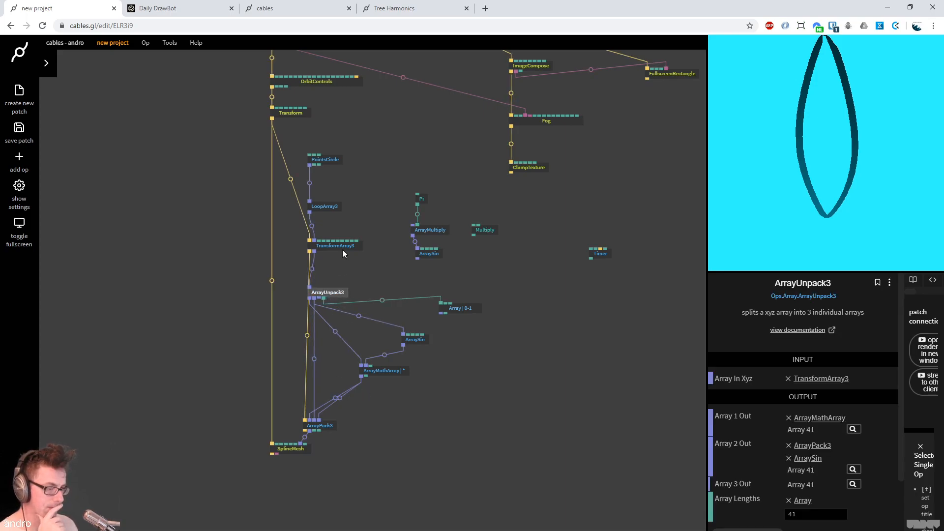
pyautogui.moveTo(342, 249); pyautogui.dragTo(337, 250)
# Try a Rotation X of 70 and varying Rotation Y values on TransformArray3, and return both to 0
pyautogui.click(337, 252)
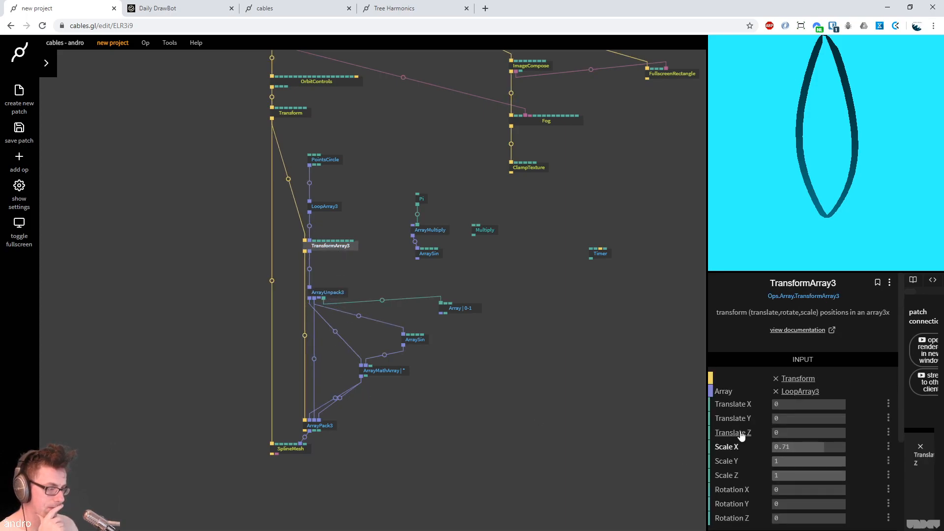
pyautogui.click(787, 490)
pyautogui.write('70')
pyautogui.moveTo(800, 505); pyautogui.dragTo(894, 505)
pyautogui.click(800, 505)
pyautogui.write('0')
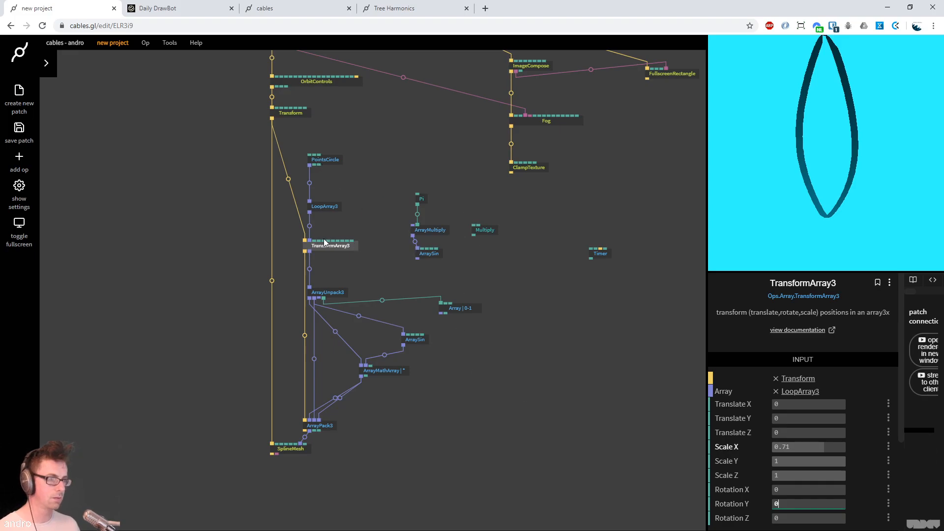
# Add a Timer op above TransformArray3 and link its Time output to TransformArray3's Rotation Y
pyautogui.doubleClick(355, 202)
pyautogui.write('timer')
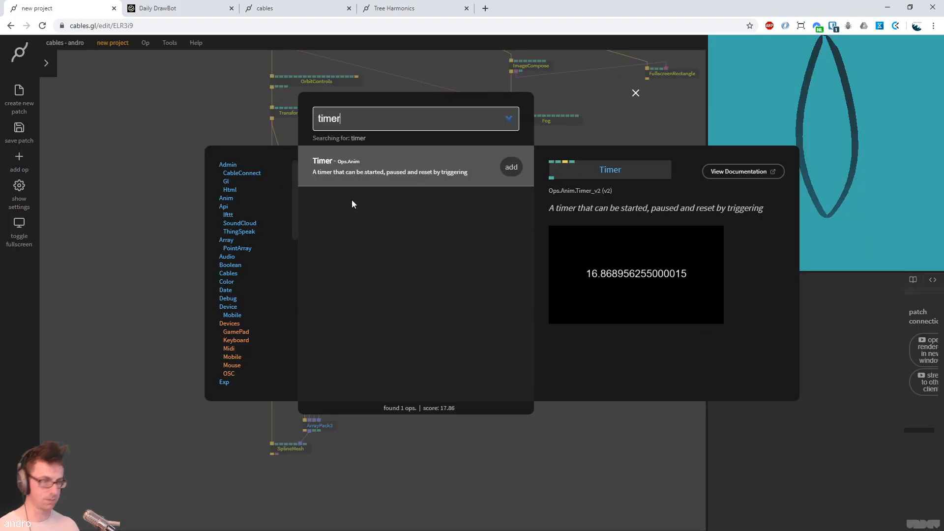
pyautogui.press('Return')
pyautogui.moveTo(379, 293); pyautogui.dragTo(359, 276)
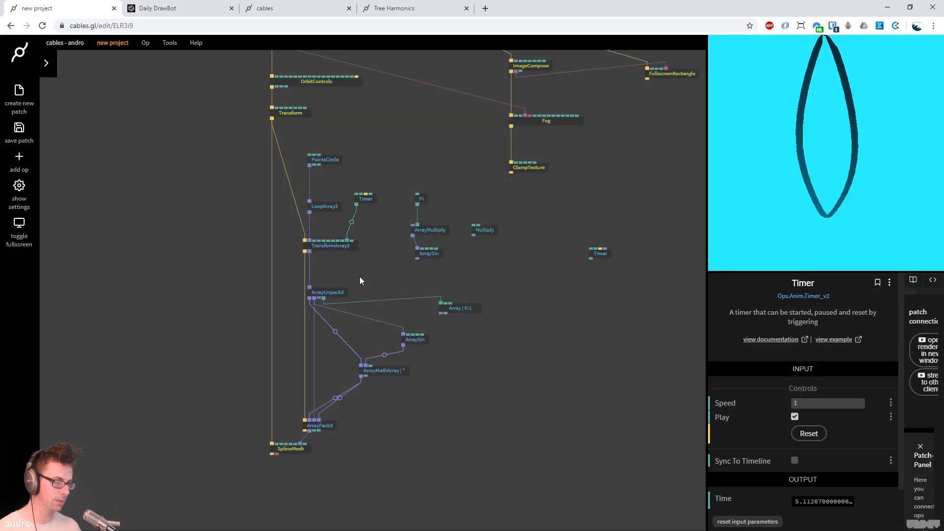
# Set the Speed of the Timer driving TransformArray3 to 30
pyautogui.click(809, 401)
pyautogui.write('0')
pyautogui.press('BackSpace')
pyautogui.press('BackSpace')
pyautogui.write('30')
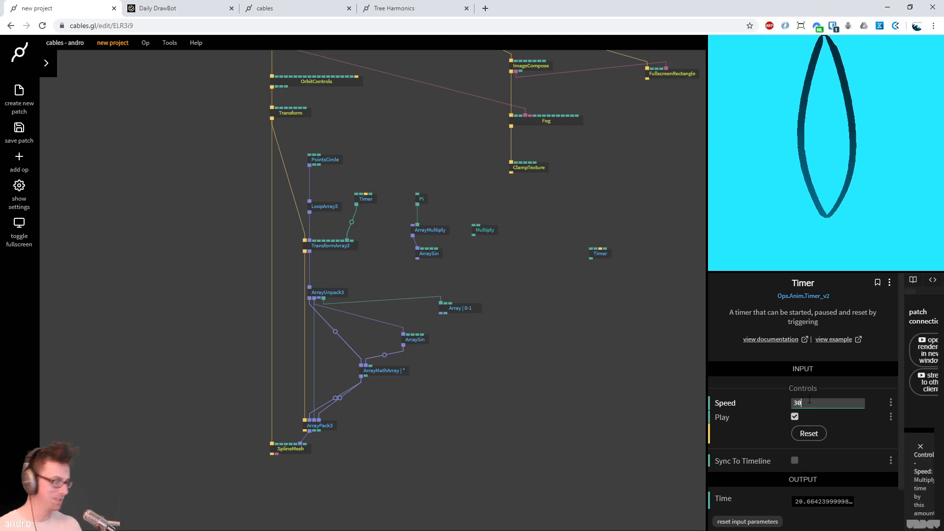
# Nudge the connected ArraySin sideways and vary its Phase, ending at 1.04
pyautogui.moveTo(421, 344); pyautogui.dragTo(426, 344)
pyautogui.moveTo(808, 416); pyautogui.dragTo(823, 416)
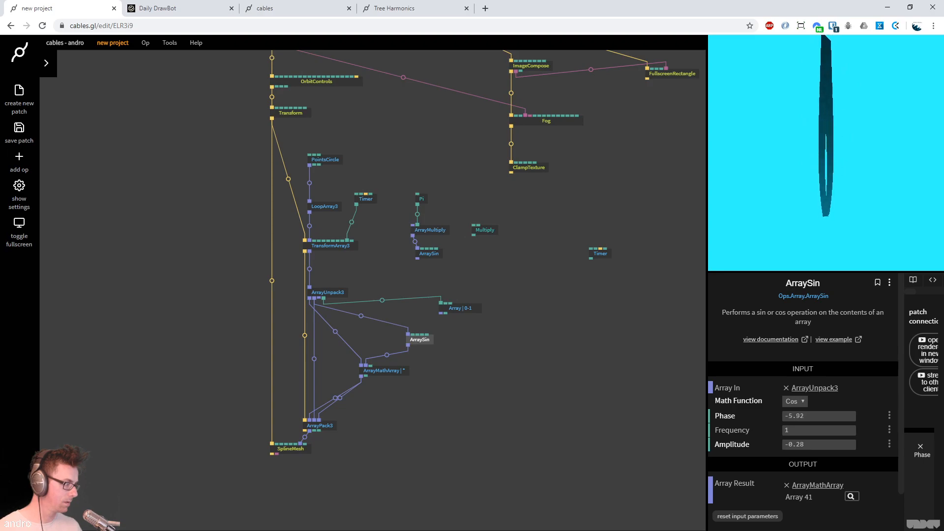
pyautogui.moveTo(796, 416); pyautogui.dragTo(875, 416)
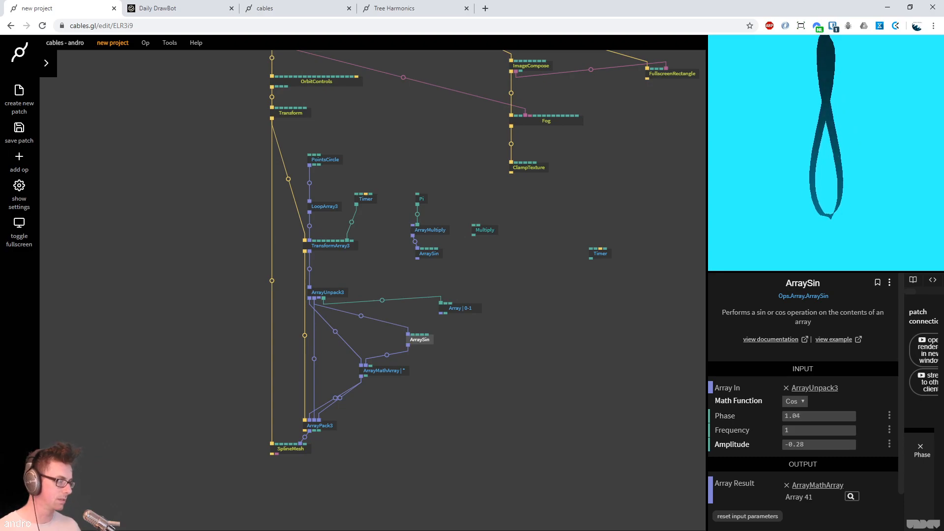
# Try a Phase of 1.82 on the connected ArraySin and set its Phase to 0
pyautogui.moveTo(818, 416); pyautogui.dragTo(868, 416)
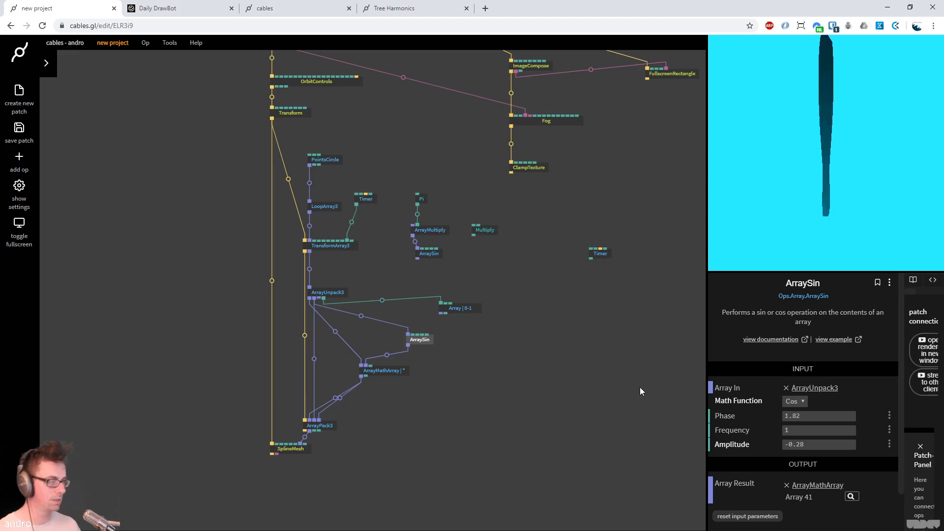
pyautogui.click(828, 219)
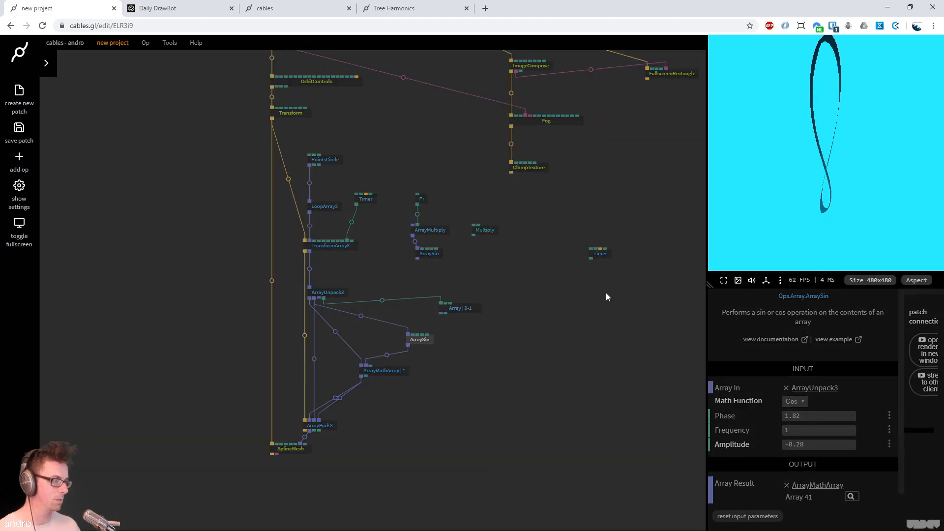
pyautogui.click(591, 376)
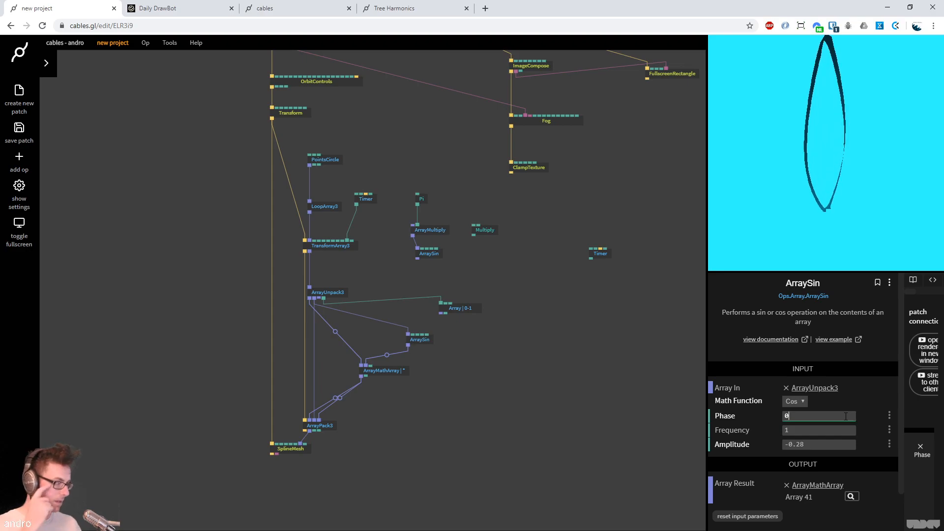
# Move OrbitControls up and shift Transform with the ops below it down to make room between them
pyautogui.scroll(-4, 604, 349)
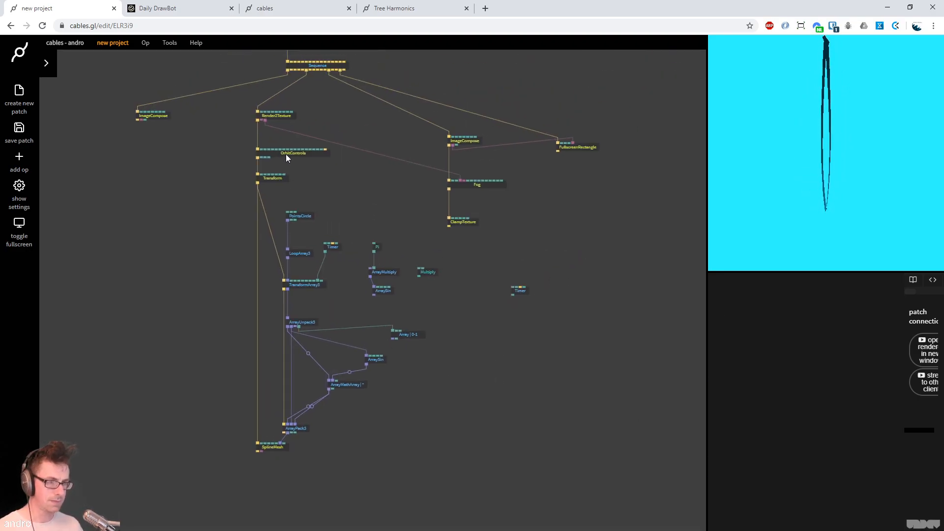
pyautogui.moveTo(285, 154); pyautogui.dragTo(286, 140)
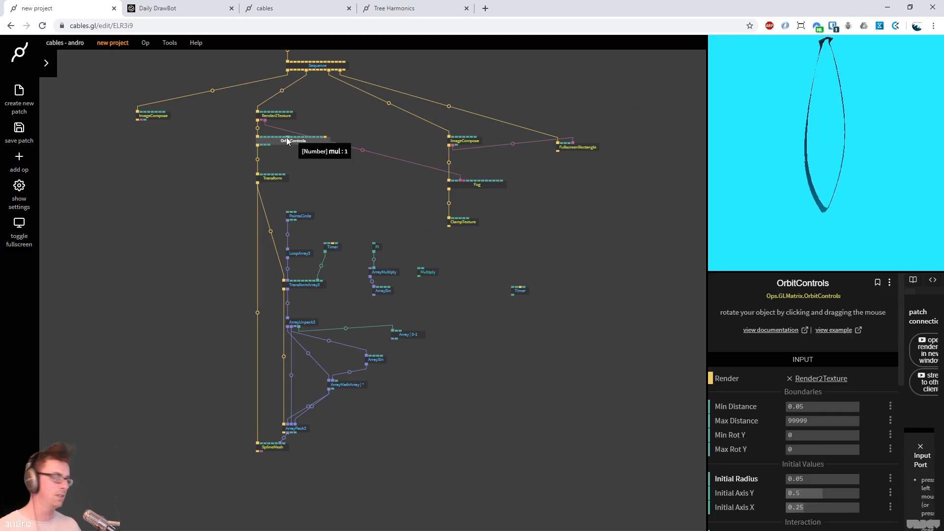
pyautogui.moveTo(449, 443); pyautogui.dragTo(460, 396)
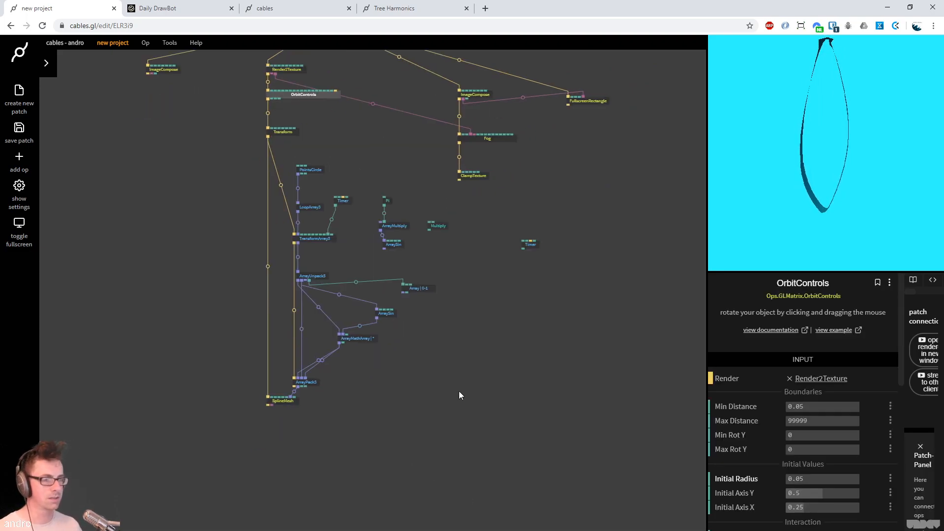
pyautogui.moveTo(429, 489); pyautogui.dragTo(178, 152)
pyautogui.click(476, 401)
pyautogui.moveTo(432, 438); pyautogui.dragTo(155, 119)
pyautogui.moveTo(280, 132); pyautogui.dragTo(280, 175)
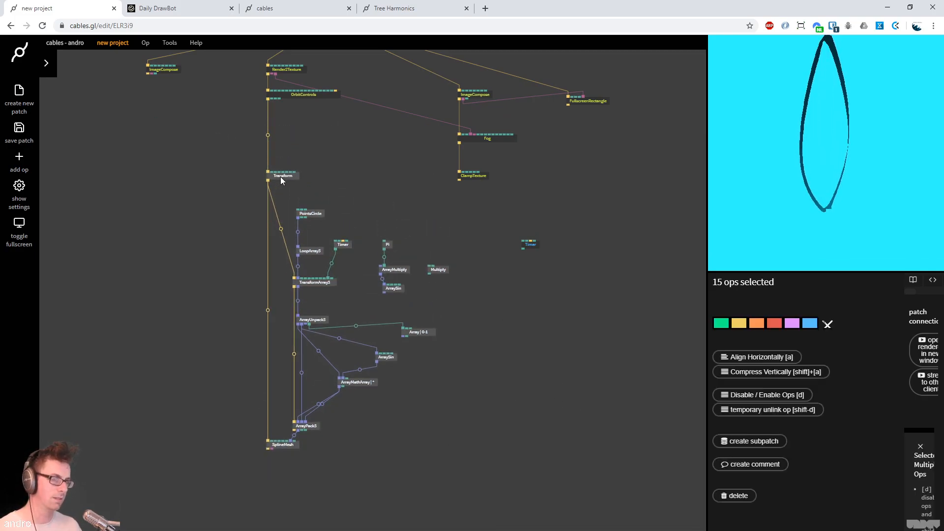
pyautogui.click(343, 174)
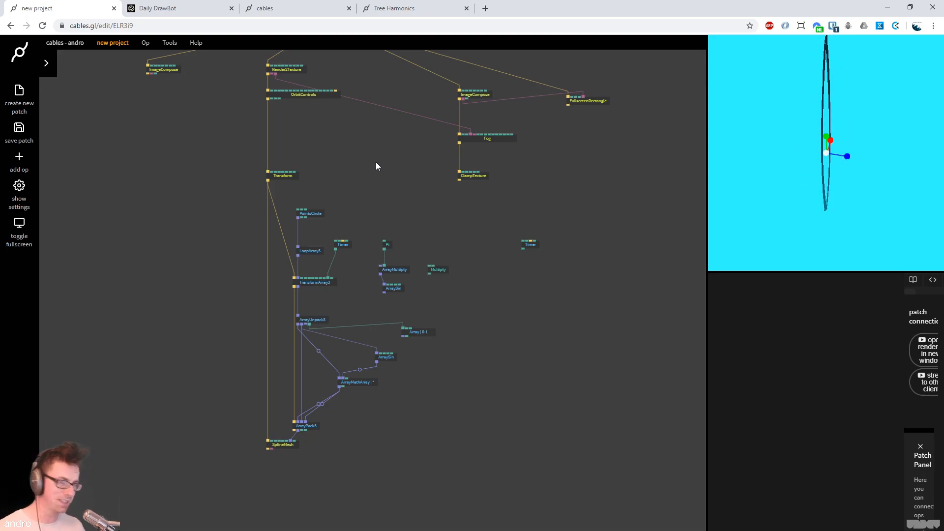
# Insert a Repeat op into the link between OrbitControls and Transform
pyautogui.click(291, 176)
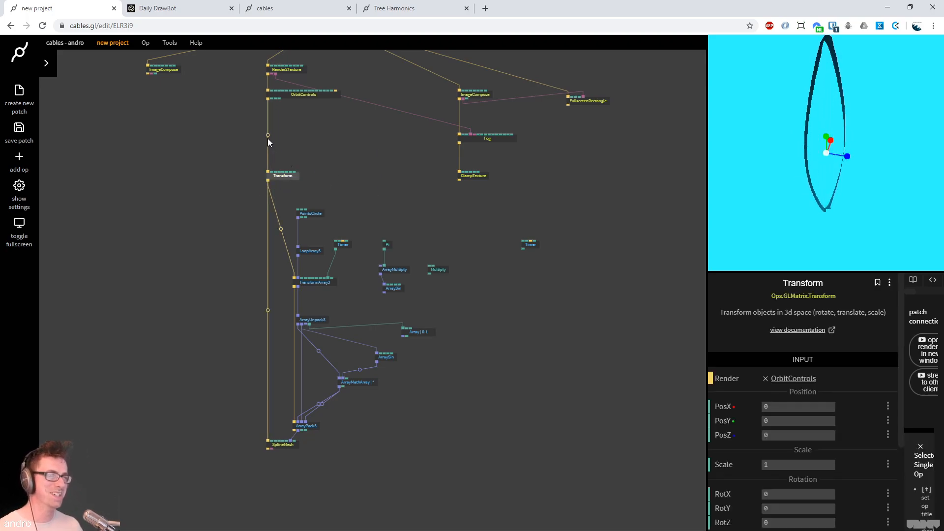
pyautogui.click(268, 135)
pyautogui.write('re')
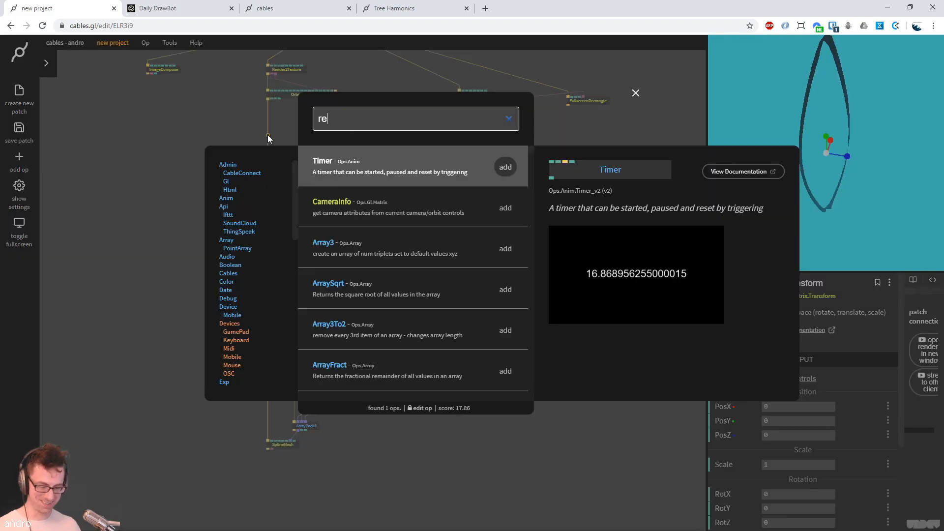
pyautogui.write('peat')
pyautogui.press('Return')
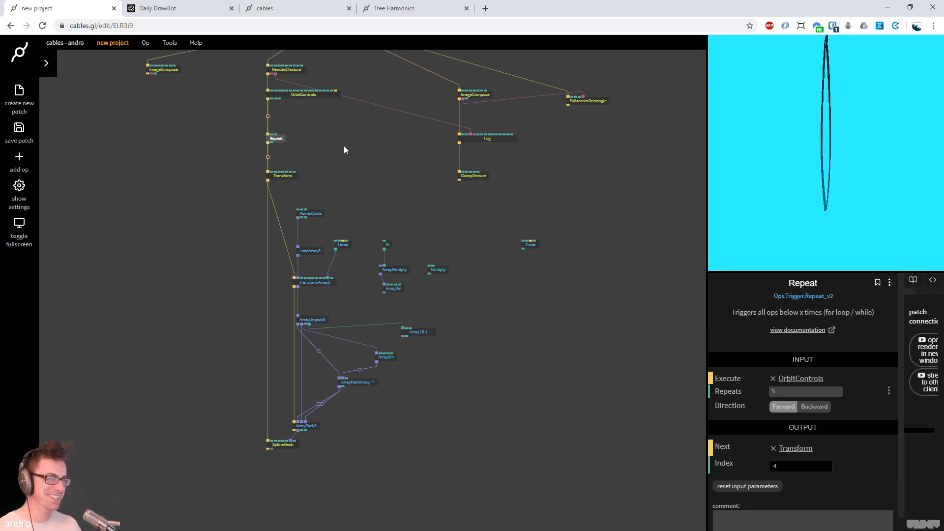
# Try out RotX and RotY on Transform, return both to 0, and link Repeat's Index output to Transform's RotX
pyautogui.click(310, 285)
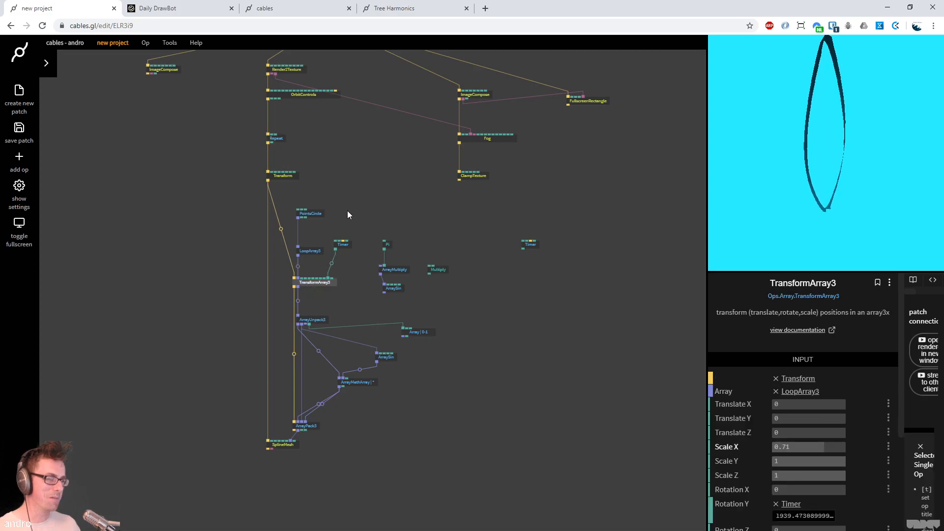
pyautogui.click(283, 178)
pyautogui.scroll(-3, 790, 404)
pyautogui.moveTo(789, 384); pyautogui.dragTo(807, 384)
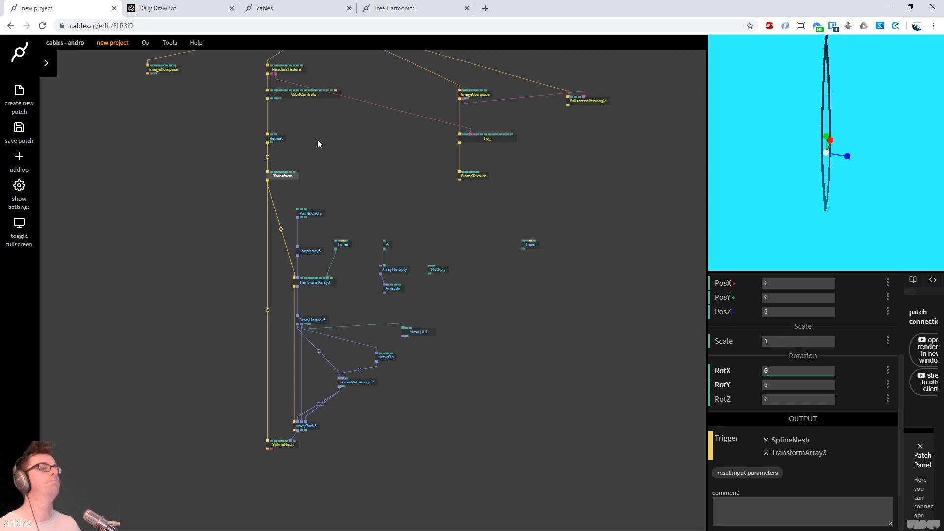
pyautogui.moveTo(271, 143); pyautogui.dragTo(285, 178)
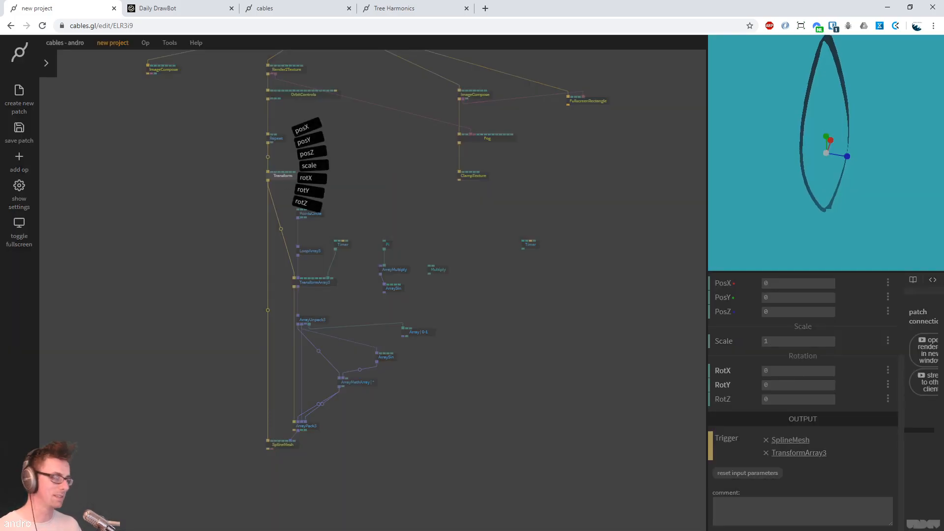
pyautogui.click(311, 180)
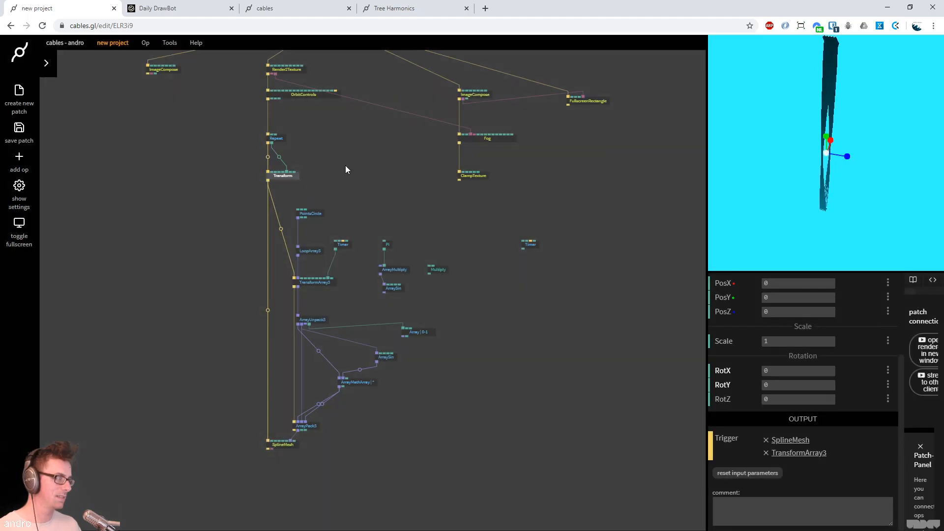
# Check the Bezier flower reference on Daily DrawBot and set the Repeat op's Repeats to 8
pyautogui.click(280, 137)
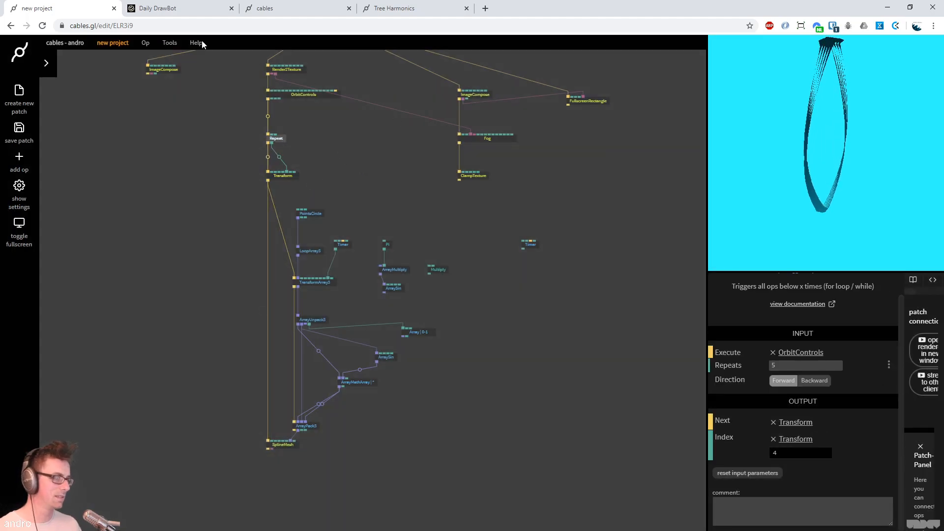
pyautogui.click(181, 12)
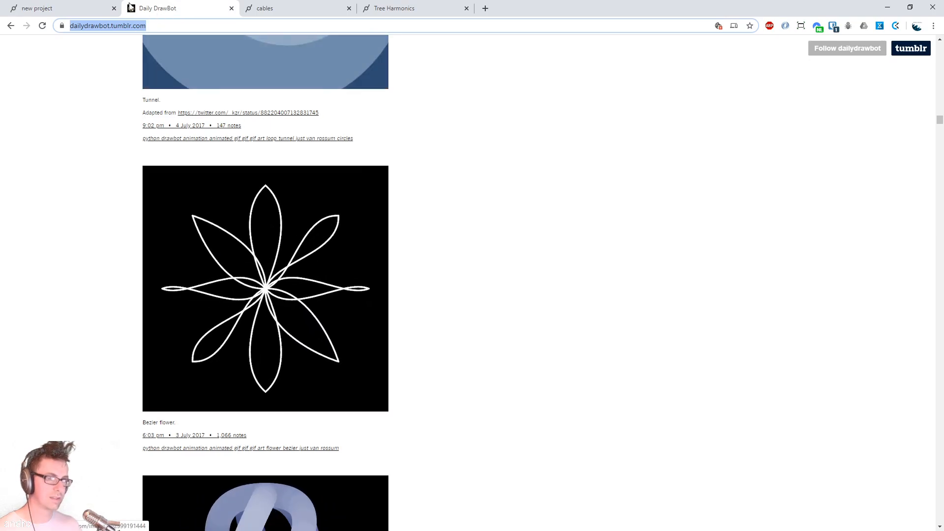
pyautogui.click(64, 8)
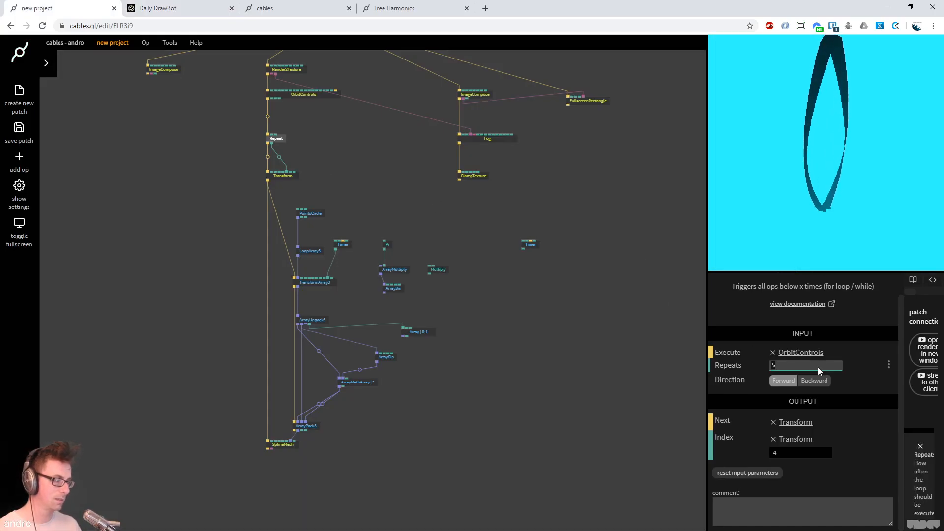
pyautogui.press('BackSpace')
pyautogui.write('8')
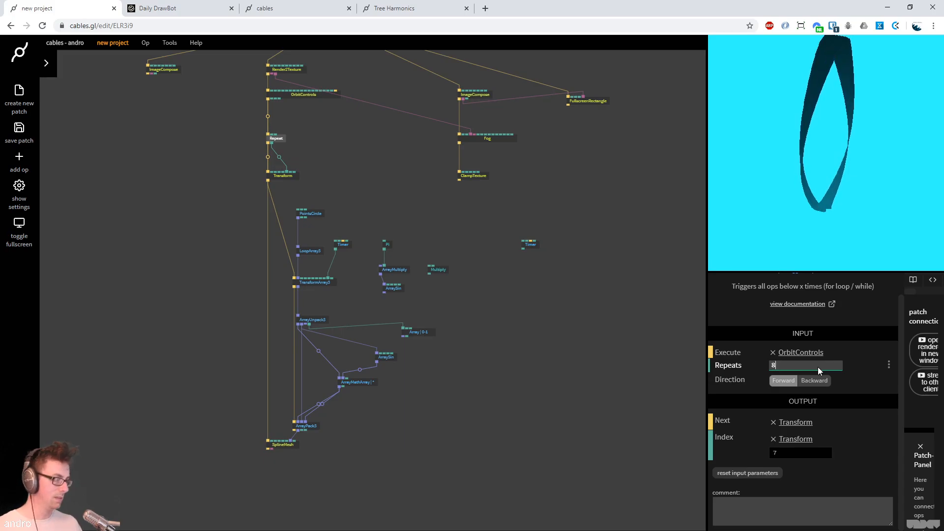
# Insert a Multiply op into the link between Repeat's Index and Transform's RotX
pyautogui.click(281, 159)
pyautogui.write('mult')
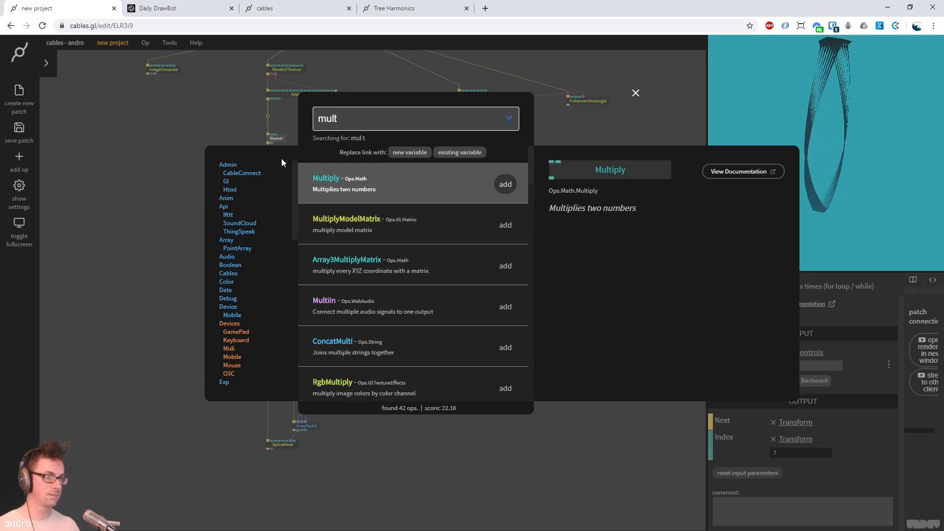
pyautogui.press('Return')
pyautogui.moveTo(294, 161); pyautogui.dragTo(296, 156)
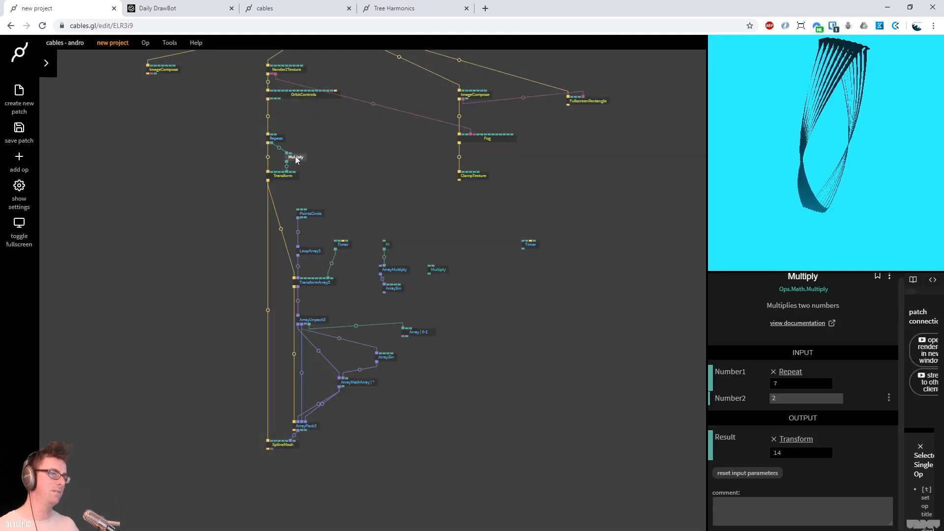
# Set Number2 of the Multiply between Repeat and Transform to 25
pyautogui.moveTo(816, 399); pyautogui.dragTo(935, 399)
pyautogui.click(819, 398)
pyautogui.write('25')
pyautogui.press('Return')
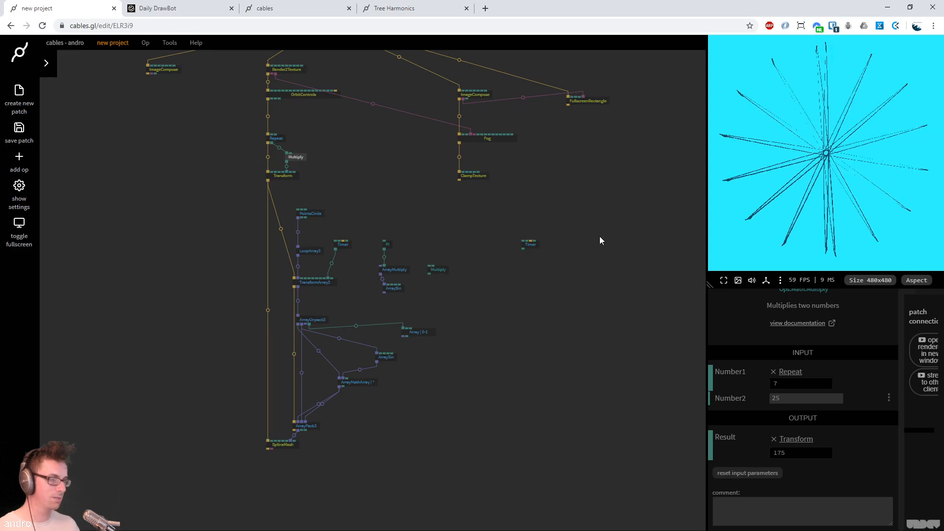
pyautogui.click(494, 291)
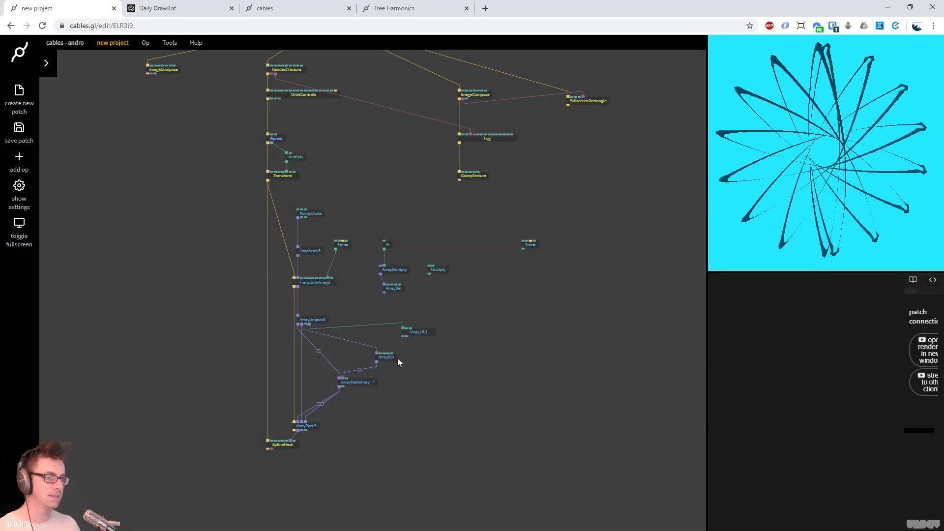
pyautogui.click(384, 357)
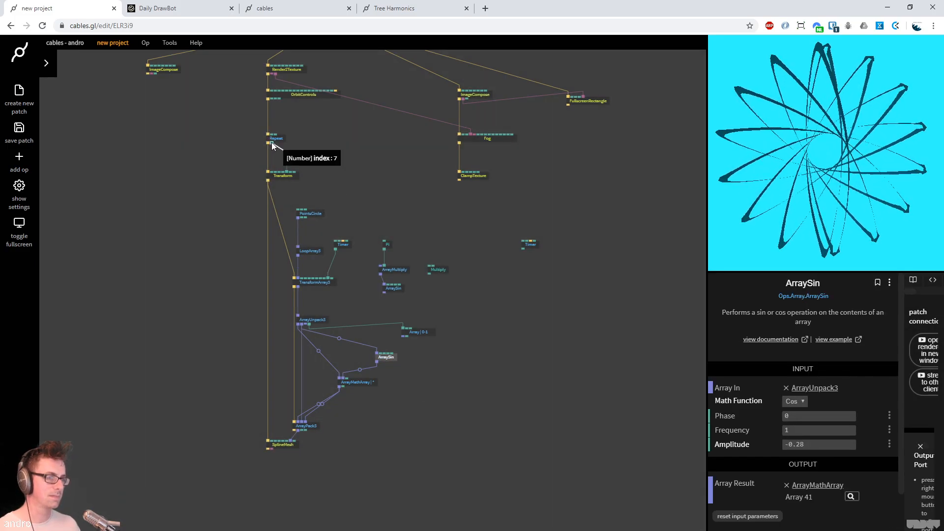
pyautogui.click(280, 148)
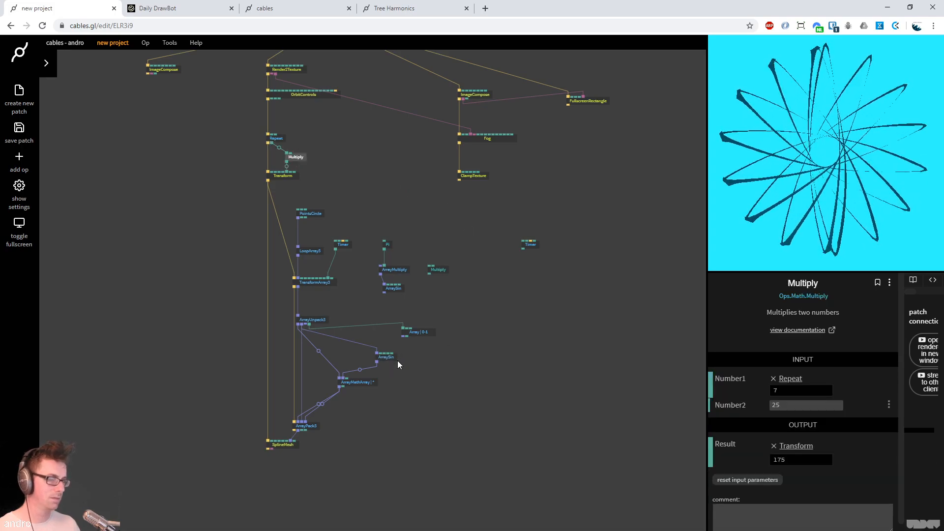
# Insert a Sum op into the link between the Timer and TransformArray3's Rotation Y, moving both ops to make room
pyautogui.moveTo(343, 244); pyautogui.dragTo(358, 232)
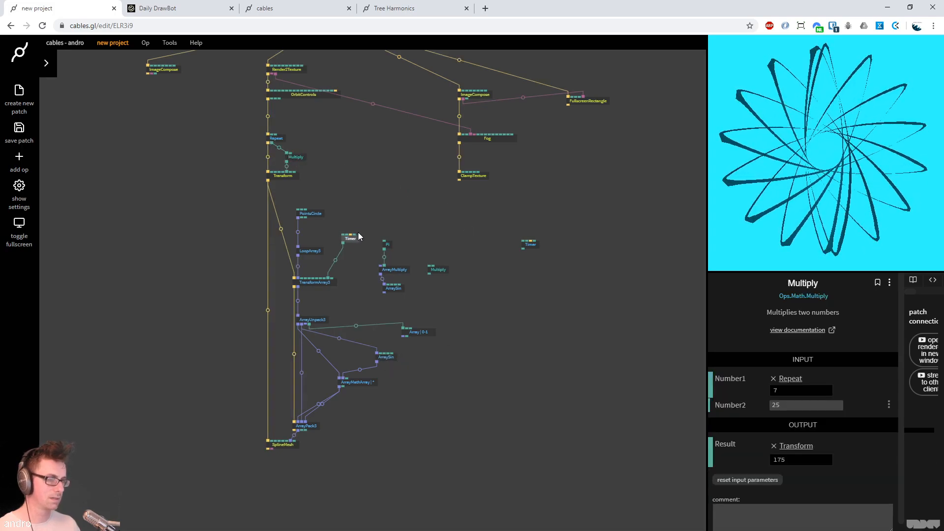
pyautogui.click(341, 258)
pyautogui.write('sum')
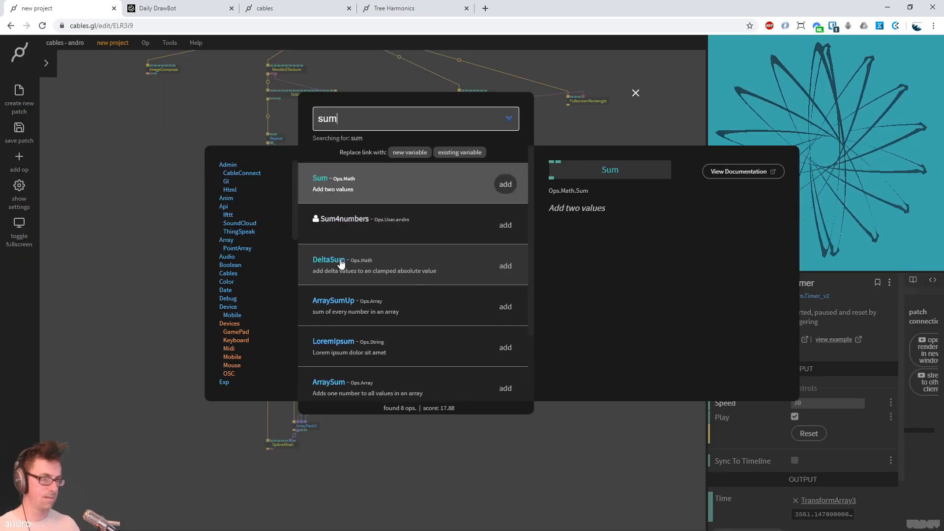
pyautogui.press('Return')
pyautogui.moveTo(303, 266); pyautogui.dragTo(352, 261)
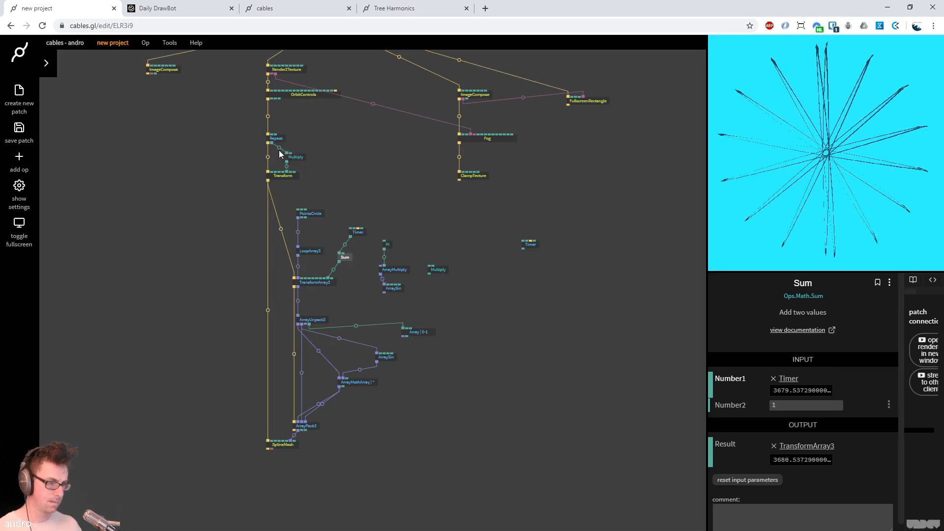
# Try feeding the Multiply result into Sum's Number2, and remove that link
pyautogui.moveTo(287, 166); pyautogui.dragTo(344, 257)
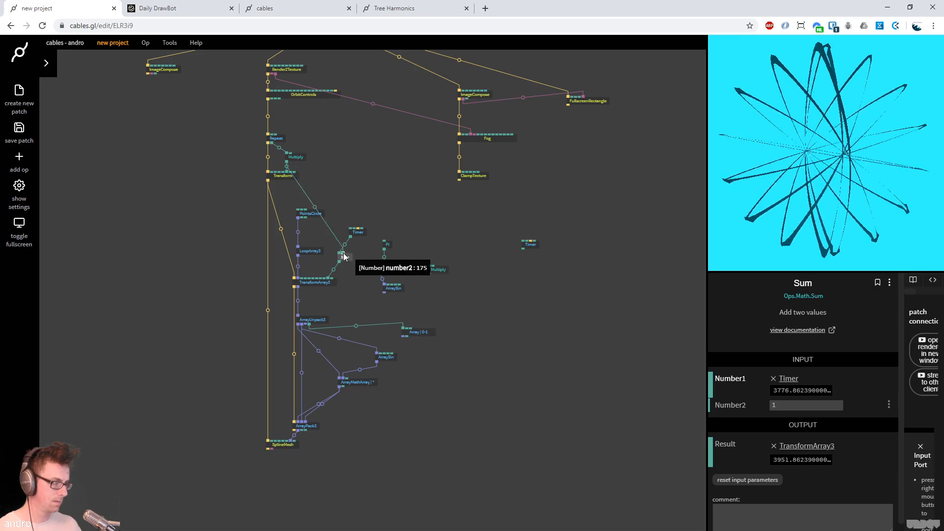
pyautogui.click(439, 146)
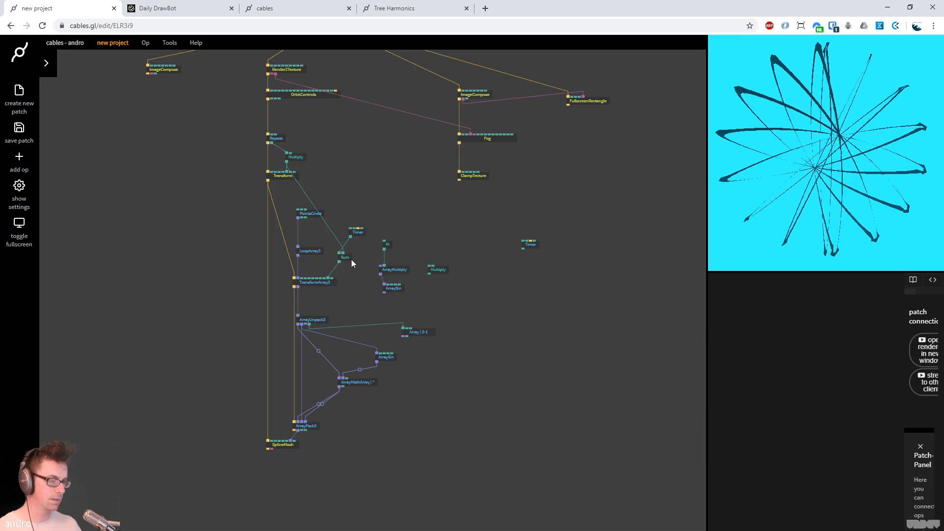
pyautogui.rightClick(318, 213)
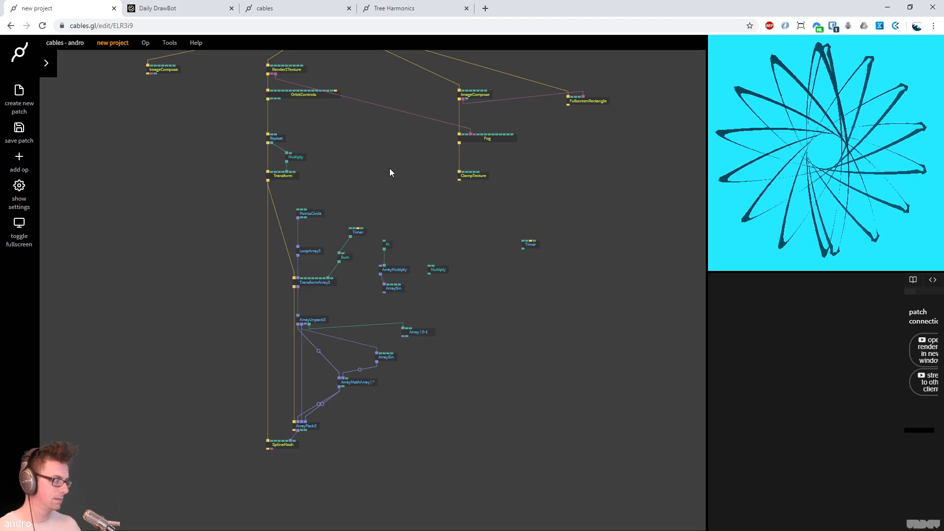
# Show the patch's data flow visualization along the links and turn it off
pyautogui.click(345, 257)
pyautogui.click(345, 207)
pyautogui.press('f')
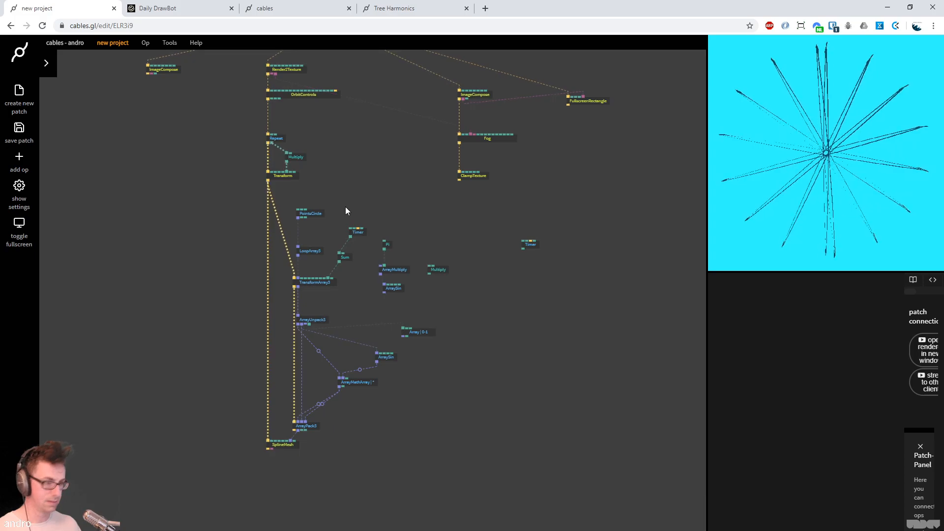
pyautogui.press('j')
pyautogui.press('f')
pyautogui.click(345, 207)
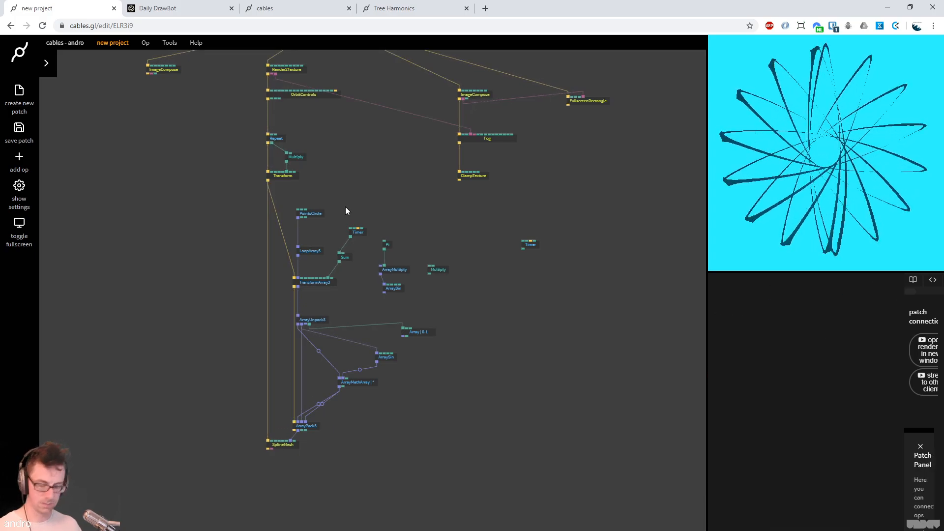
# Save the patch and open the parameters of TransformArray3
pyautogui.hotkey('ctrl', 's')
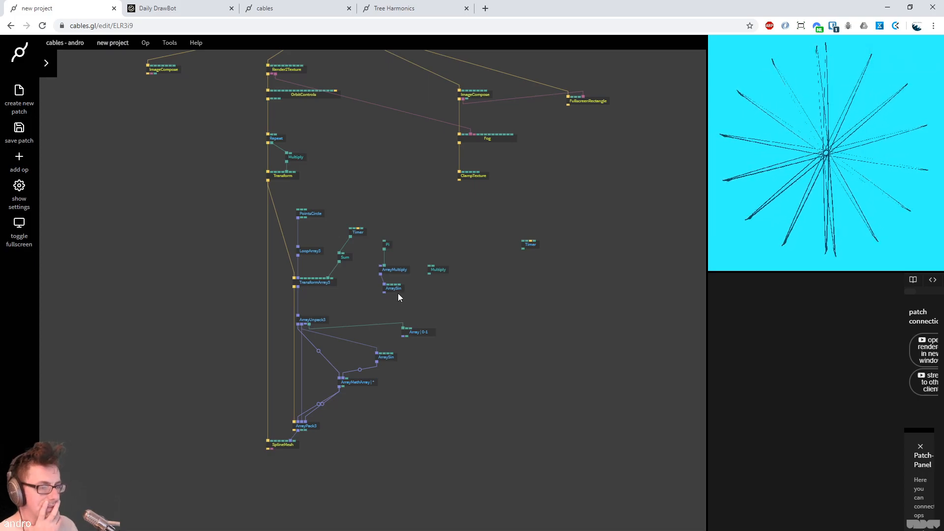
pyautogui.click(312, 283)
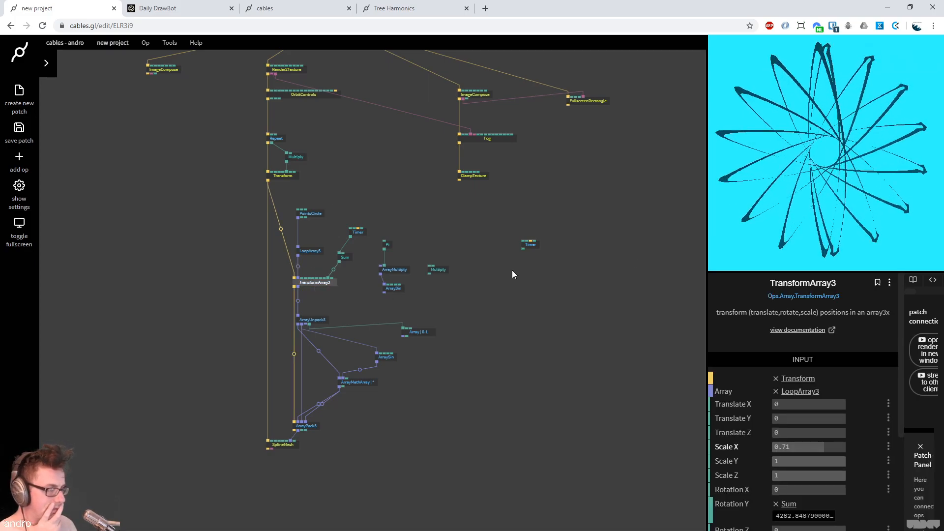
# Set the Phase of the ArraySin op that feeds ArrayMathArray to 0
pyautogui.click(312, 215)
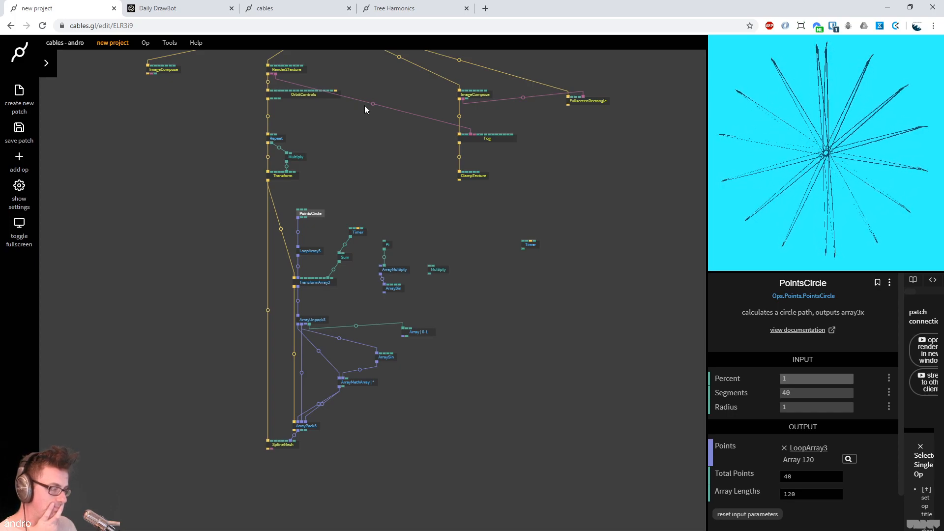
pyautogui.moveTo(804, 157)
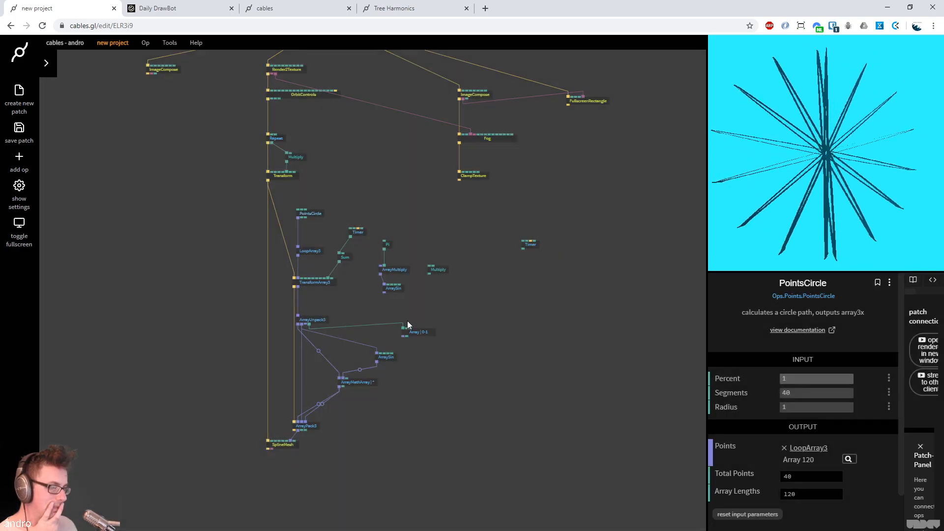
pyautogui.click(387, 357)
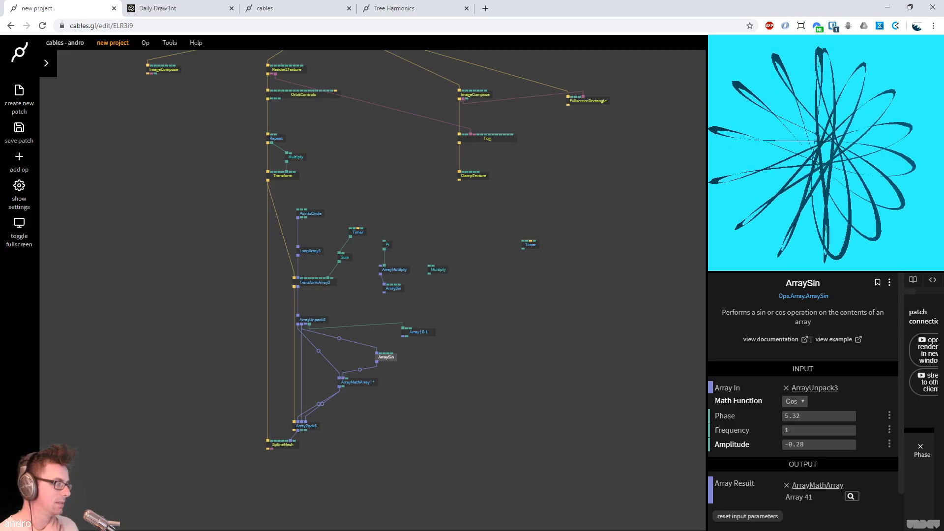
pyautogui.click(827, 418)
pyautogui.write('0')
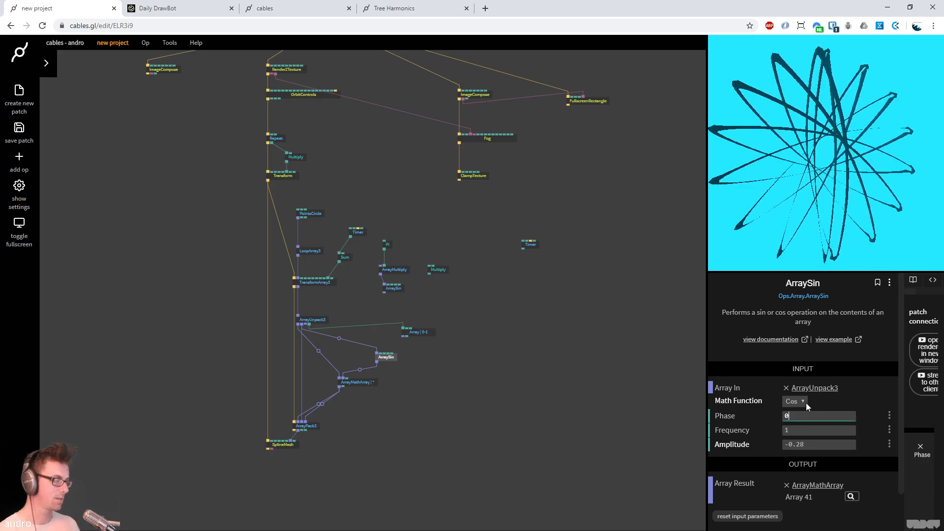
pyautogui.moveTo(624, 347); pyautogui.dragTo(548, 336)
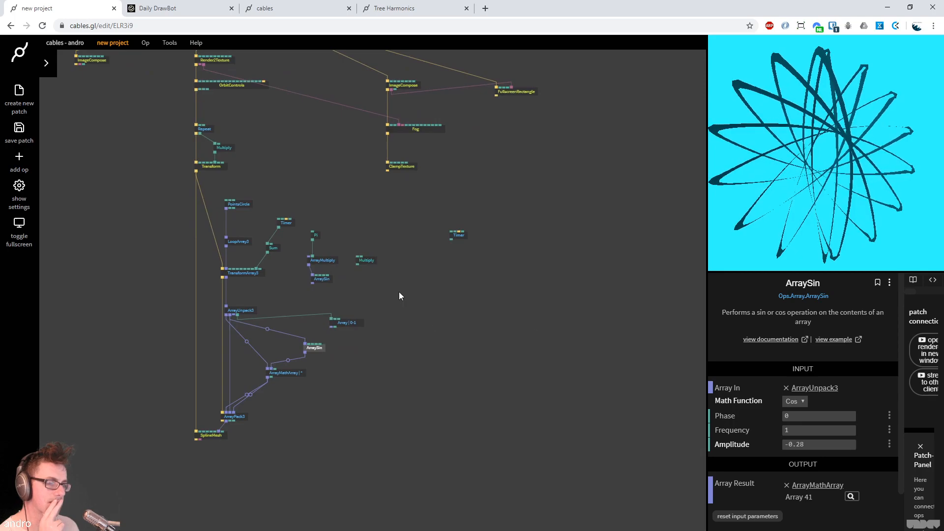
pyautogui.click(425, 296)
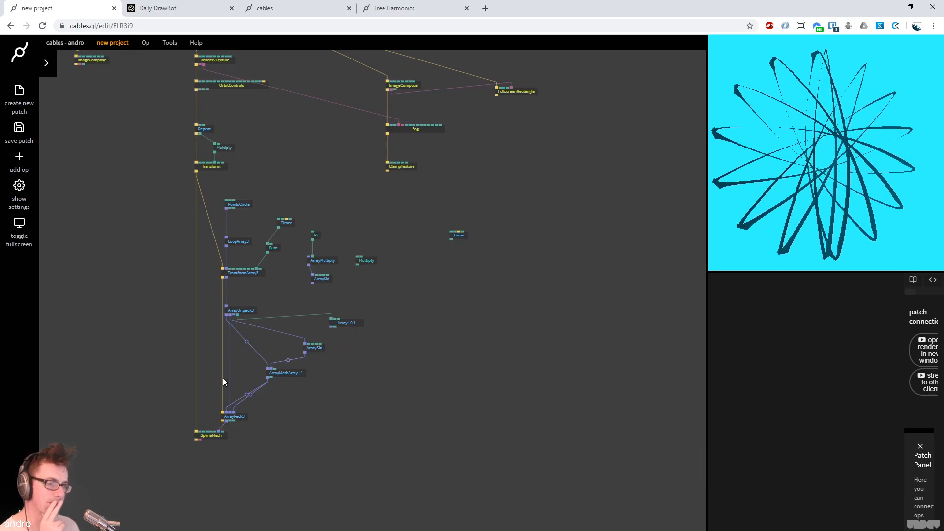
# Move SplineMesh and Transform away from the array ops and remove the link between Transform and TransformArray3
pyautogui.moveTo(220, 438); pyautogui.dragTo(147, 447)
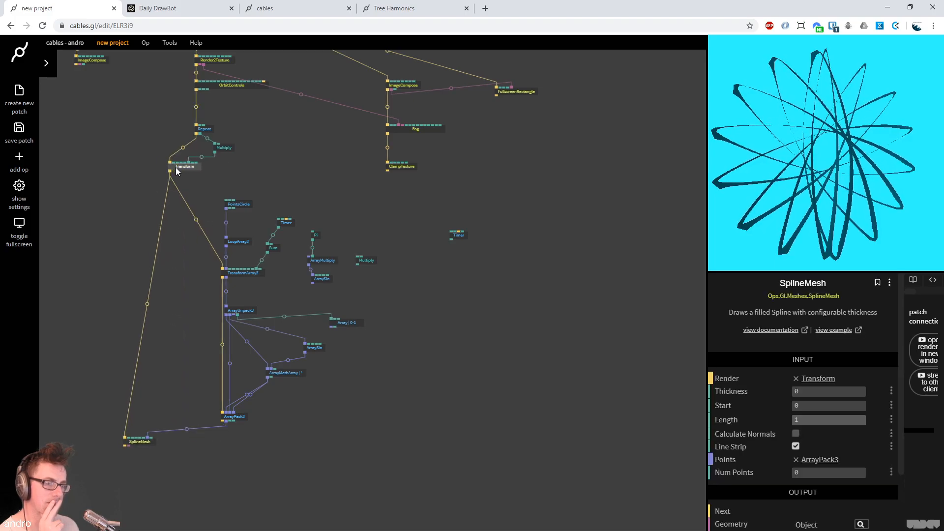
pyautogui.click(135, 171)
pyautogui.click(173, 219)
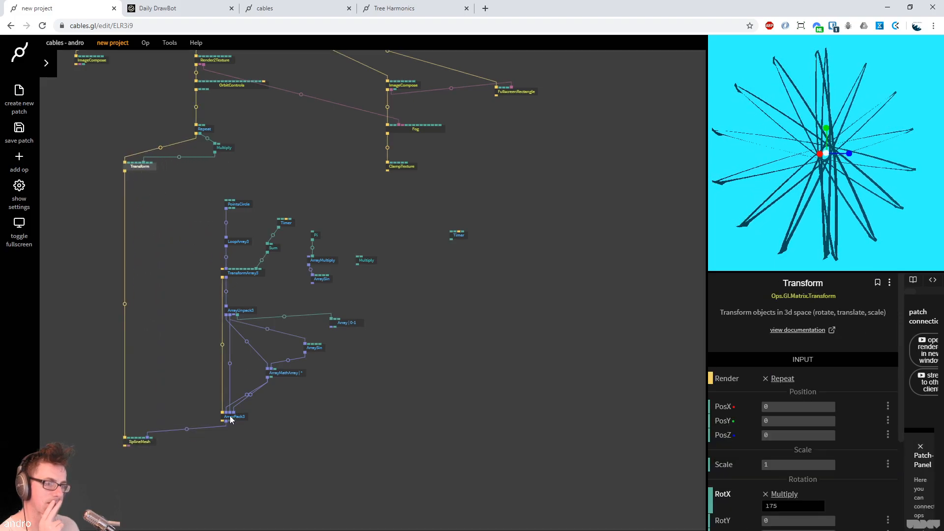
# Remove the link from ArrayPack3's array output to SplineMesh, and open the parameters of PointsCircle
pyautogui.click(229, 419)
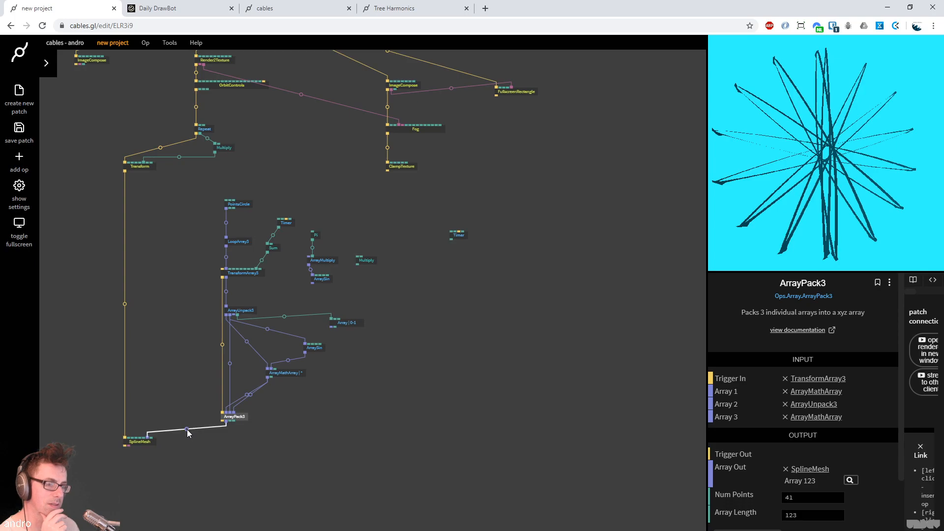
pyautogui.click(187, 429)
pyautogui.moveTo(142, 323)
pyautogui.mouseDown()
pyautogui.moveTo(160, 311)
pyautogui.moveTo(146, 314)
pyautogui.mouseUp()
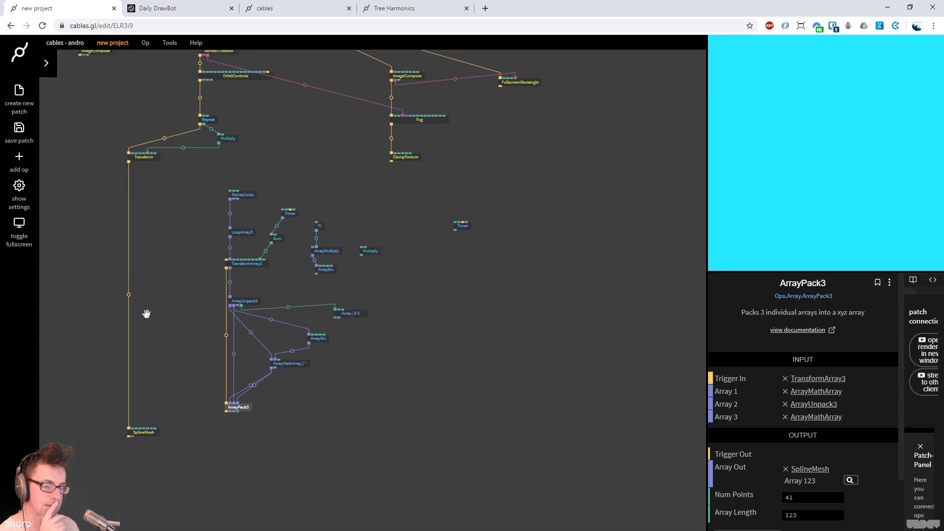
pyautogui.click(251, 197)
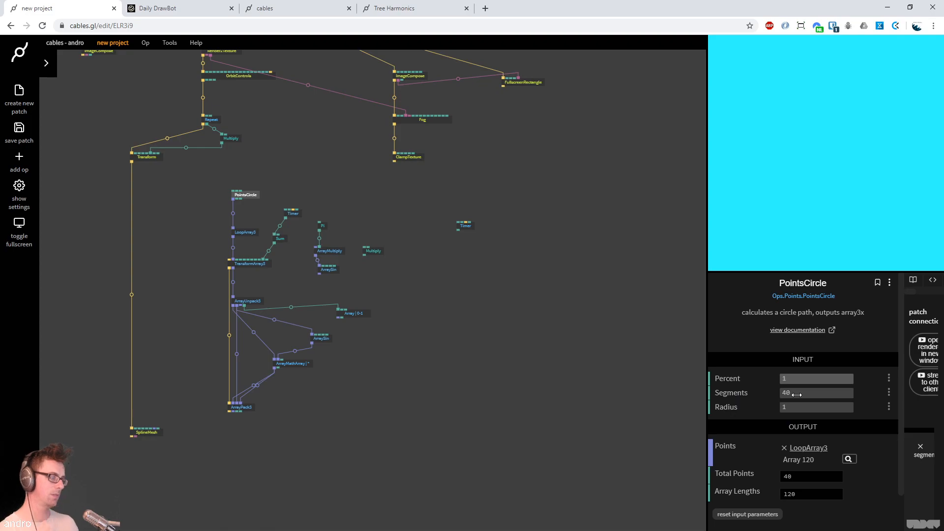
# Link Transform to TransformArray3's trigger again, and reconnect ArrayPack3's array output to the Points input of SplineMesh
pyautogui.moveTo(133, 161); pyautogui.dragTo(259, 261)
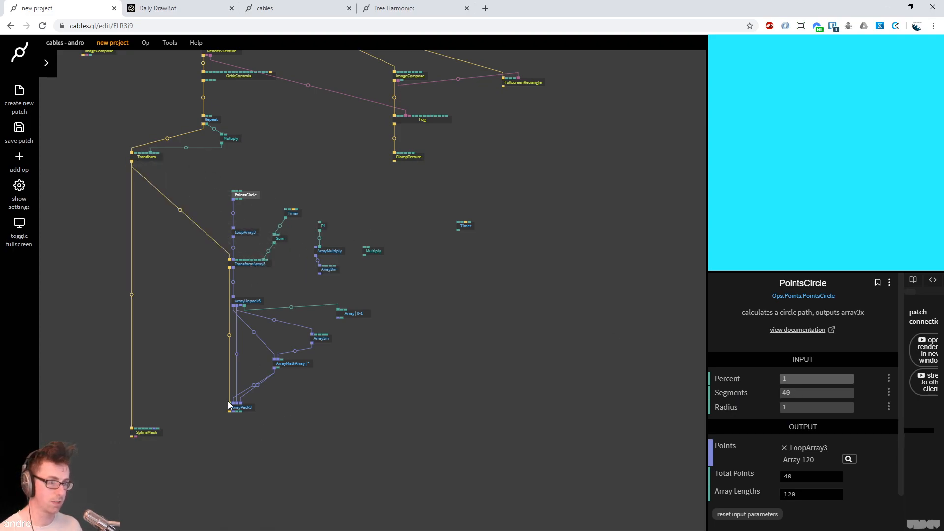
pyautogui.moveTo(230, 411); pyautogui.dragTo(153, 432)
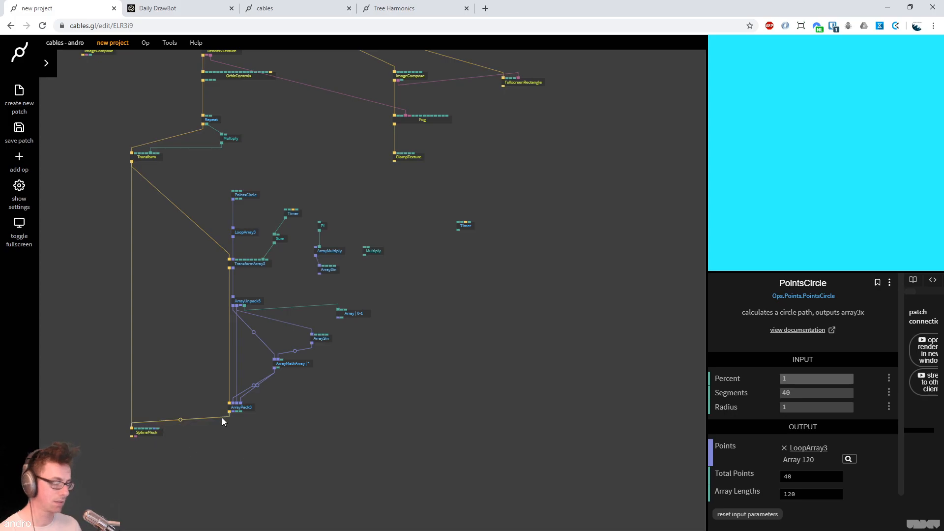
pyautogui.moveTo(234, 412); pyautogui.dragTo(154, 429)
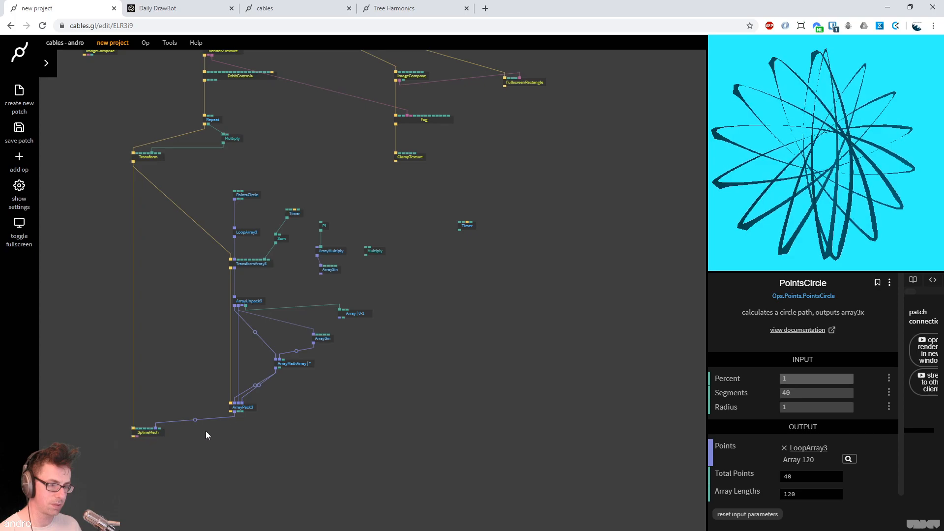
# Pull LoopArray3 out of the chain and set it aside, leaving PointsCircle linked directly to TransformArray3
pyautogui.click(250, 233)
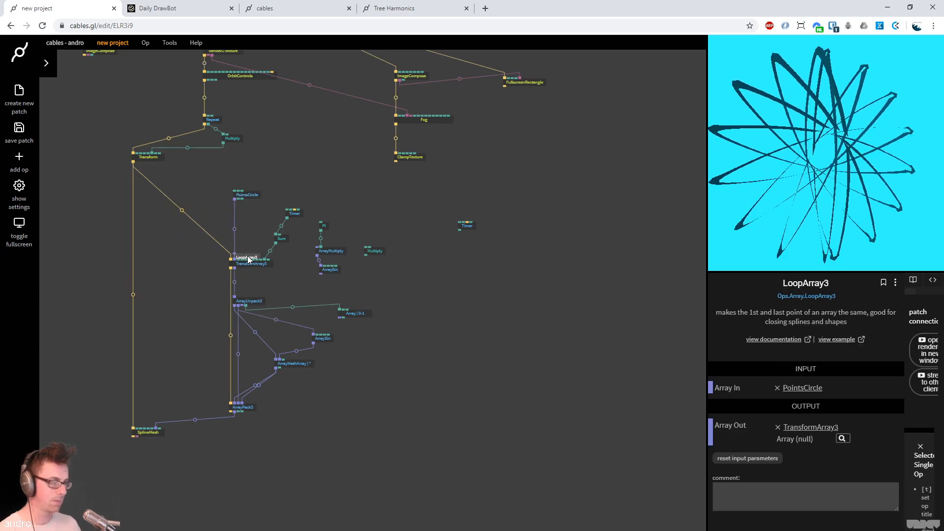
pyautogui.moveTo(249, 259); pyautogui.dragTo(207, 272)
# Set the Percent of PointsCircle to 0.5 and check the half-circle petals in the rendered output
pyautogui.click(246, 195)
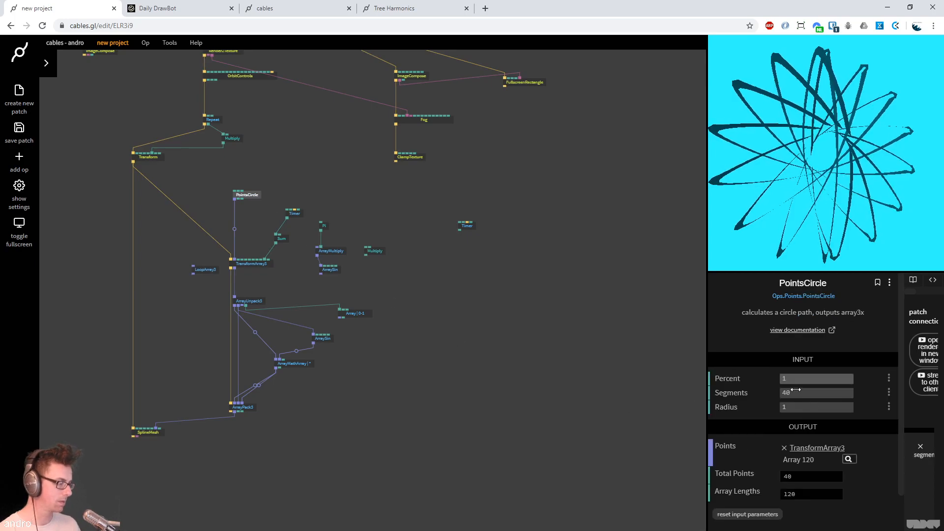
pyautogui.moveTo(796, 378); pyautogui.dragTo(736, 378)
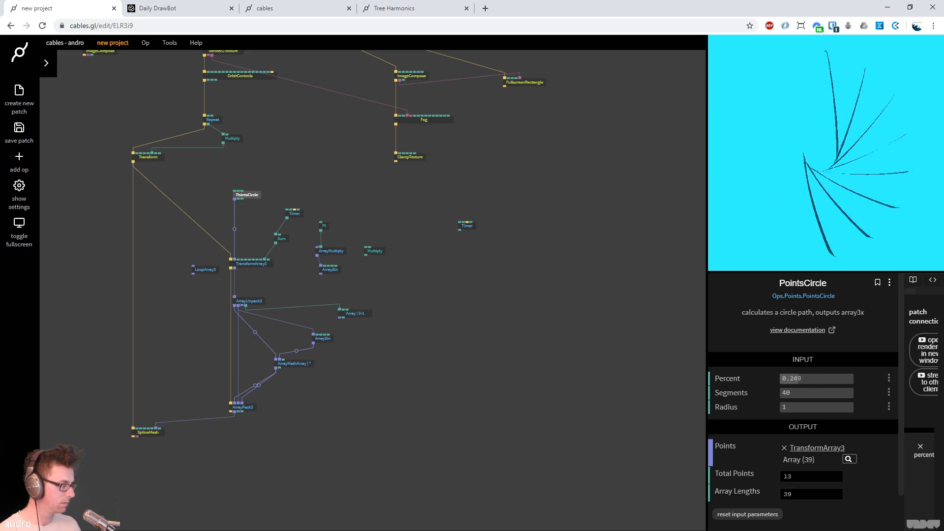
pyautogui.moveTo(811, 378); pyautogui.dragTo(835, 377)
pyautogui.write('0.5')
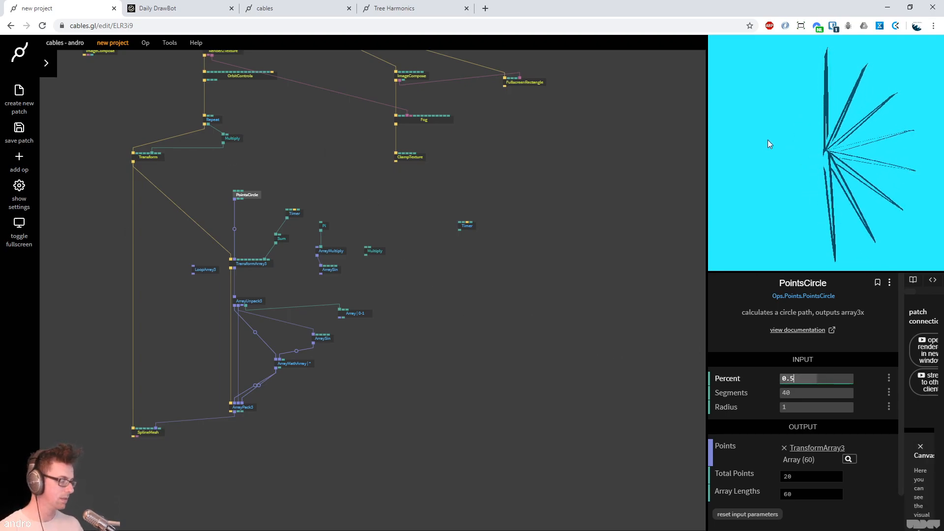
pyautogui.click(807, 157)
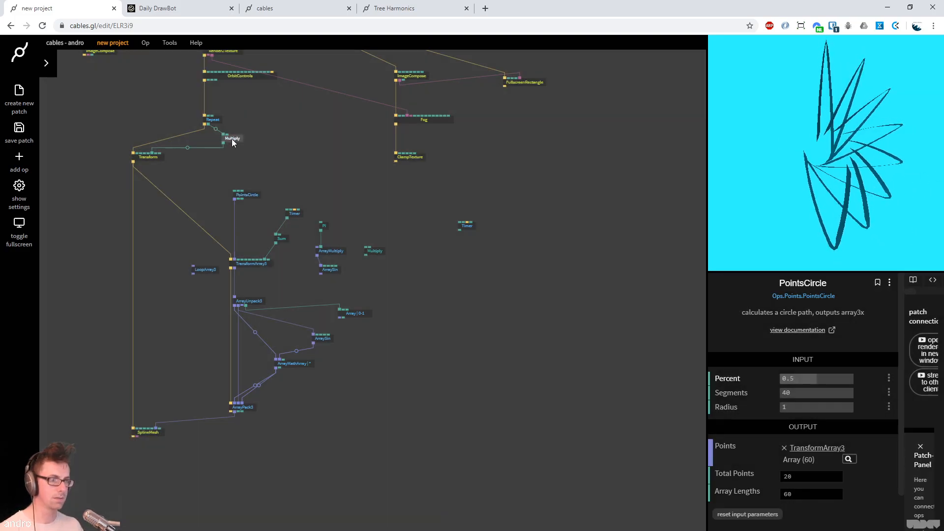
# Set Number2 of the Multiply op between Repeat and Transform to 45 and orbit the render to inspect the petals
pyautogui.click(232, 139)
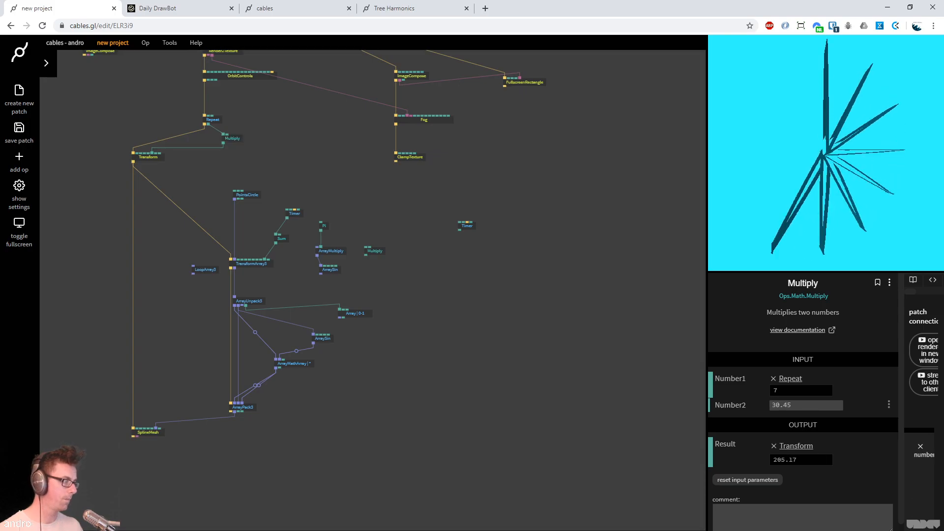
pyautogui.click(806, 405)
pyautogui.write('45')
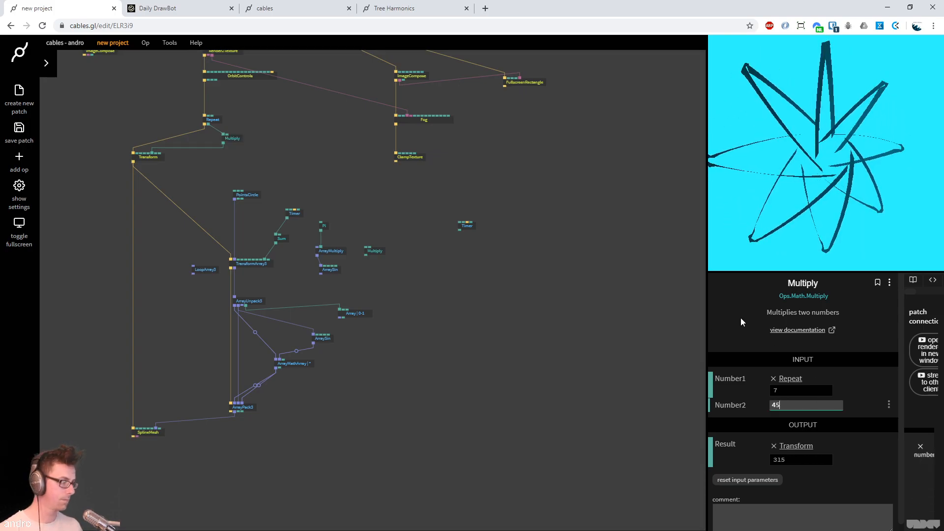
pyautogui.click(755, 196)
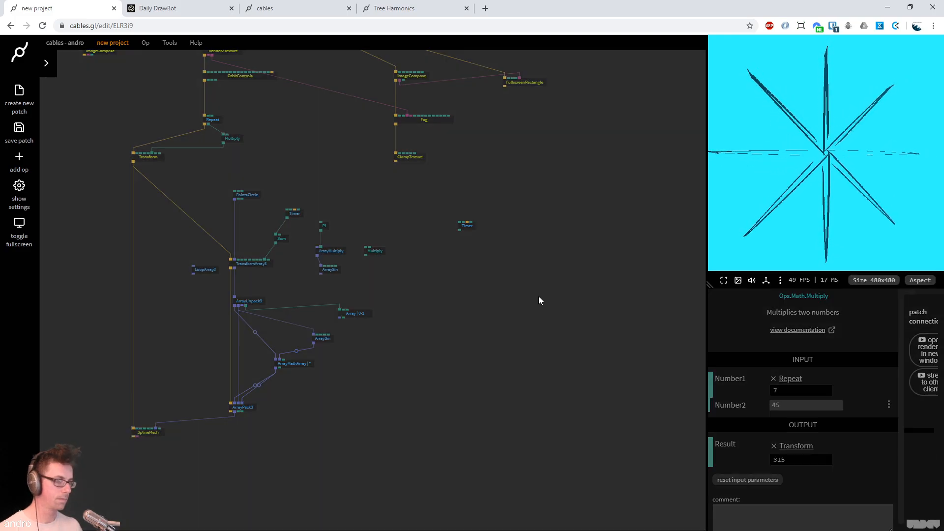
pyautogui.click(449, 416)
pyautogui.click(449, 416)
pyautogui.moveTo(443, 349); pyautogui.dragTo(472, 373)
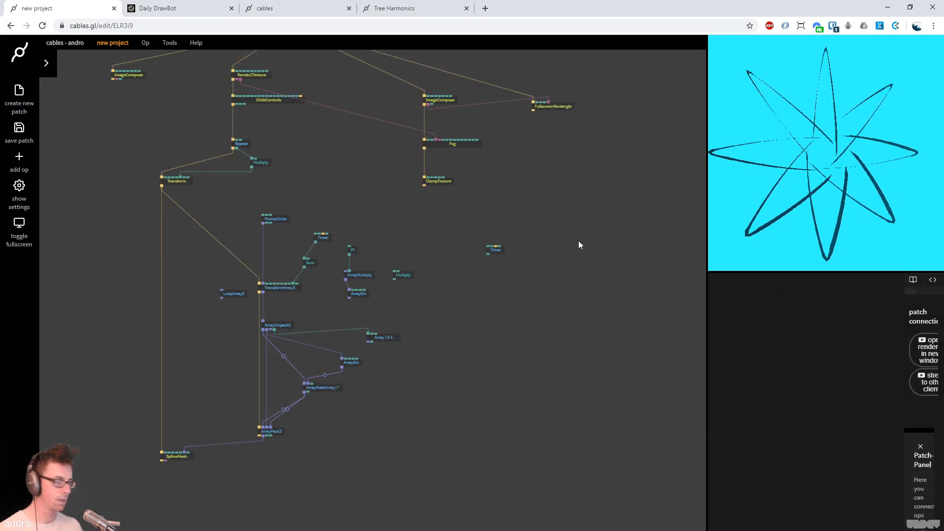
pyautogui.click(899, 162)
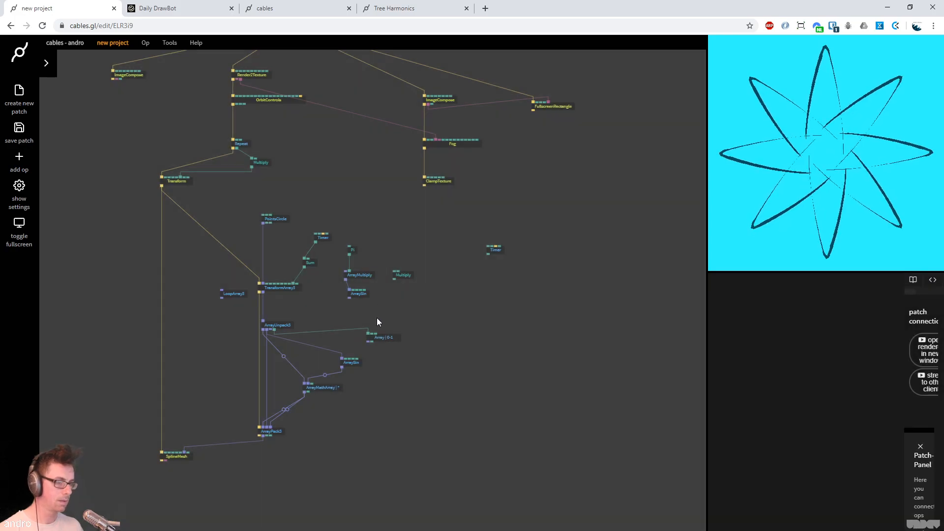
# Set the Phase of the ArraySin op that feeds ArrayMathArray to 7.52
pyautogui.click(351, 363)
pyautogui.moveTo(807, 416); pyautogui.dragTo(927, 416)
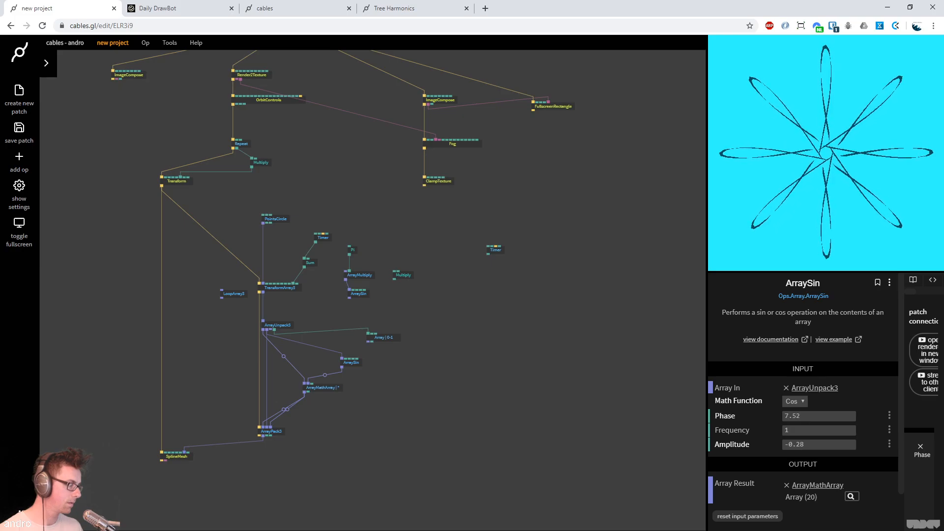
pyautogui.click(525, 364)
pyautogui.moveTo(457, 345); pyautogui.dragTo(473, 356)
# Try the addition and division math functions on ArrayMathArray and switch it back to multiplication
pyautogui.click(365, 374)
pyautogui.click(344, 400)
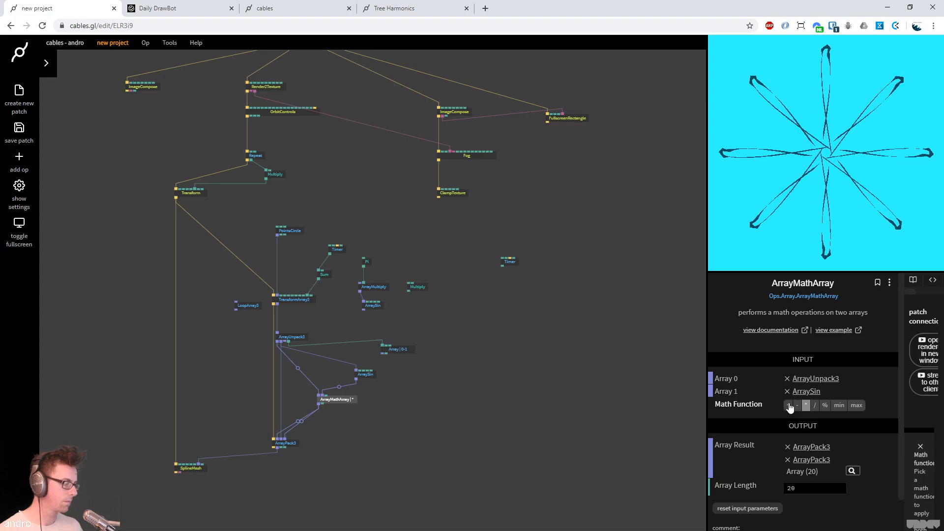
pyautogui.click(788, 405)
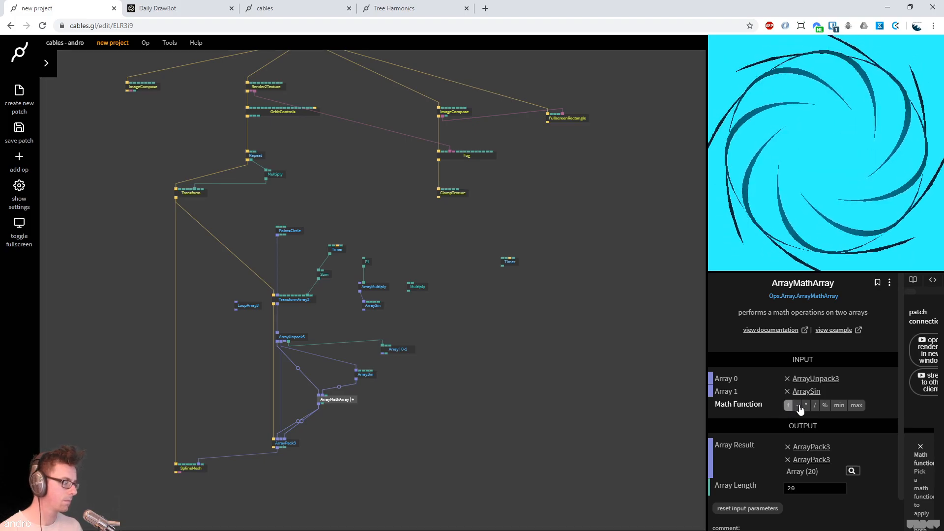
pyautogui.click(806, 406)
pyautogui.click(814, 407)
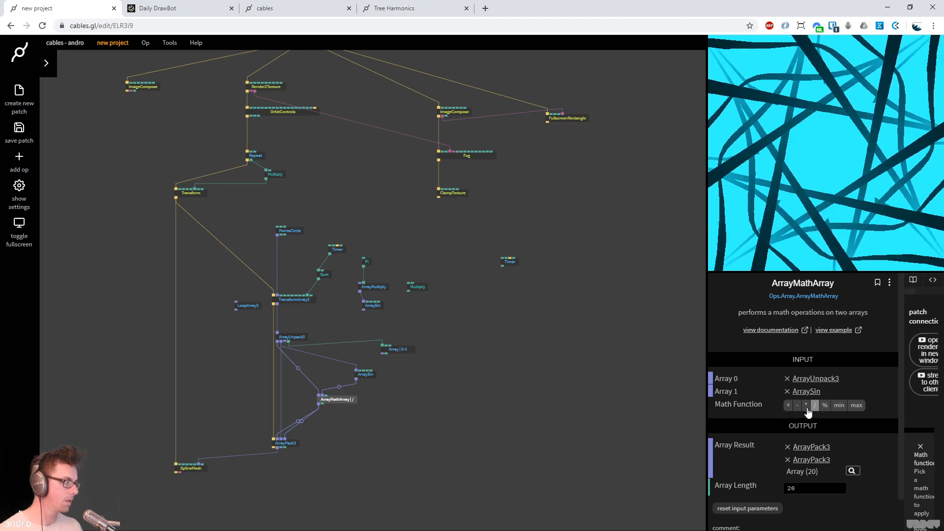
pyautogui.click(807, 406)
pyautogui.click(565, 350)
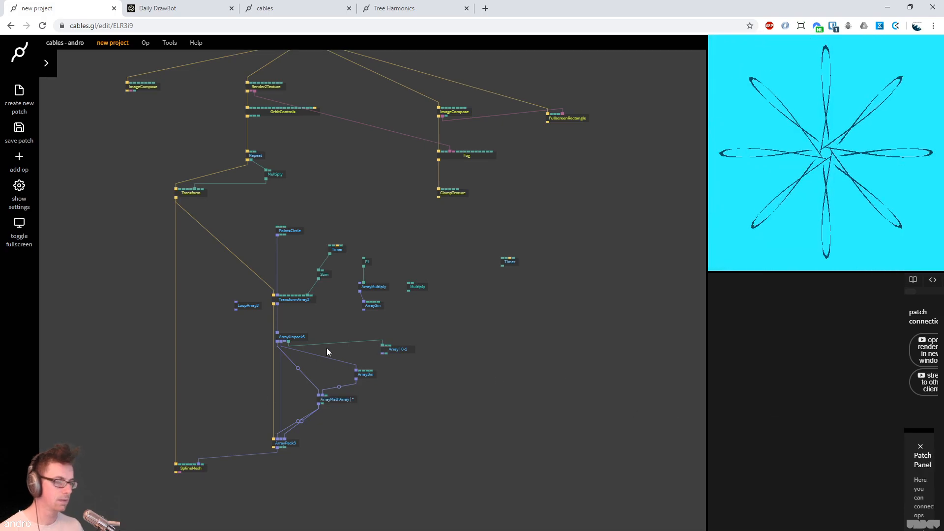
# Set the Thickness of SplineMesh to 0.2 and move the op further below ArrayPack3
pyautogui.click(197, 470)
pyautogui.moveTo(828, 391); pyautogui.dragTo(859, 390)
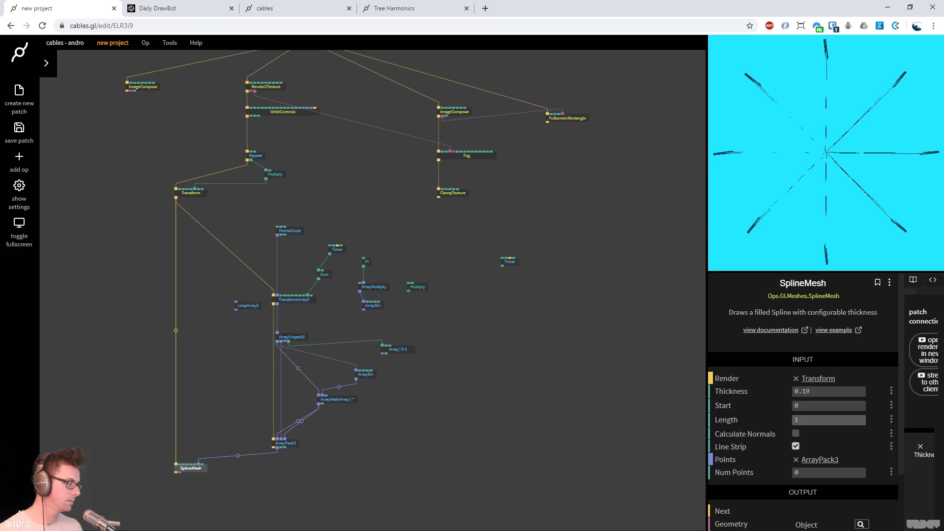
pyautogui.click(450, 458)
pyautogui.moveTo(195, 468); pyautogui.dragTo(192, 488)
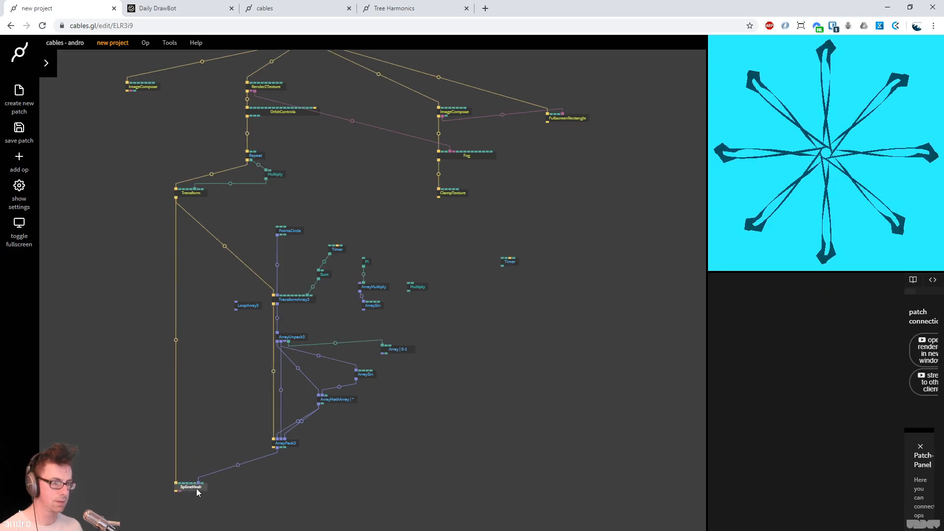
pyautogui.click(196, 489)
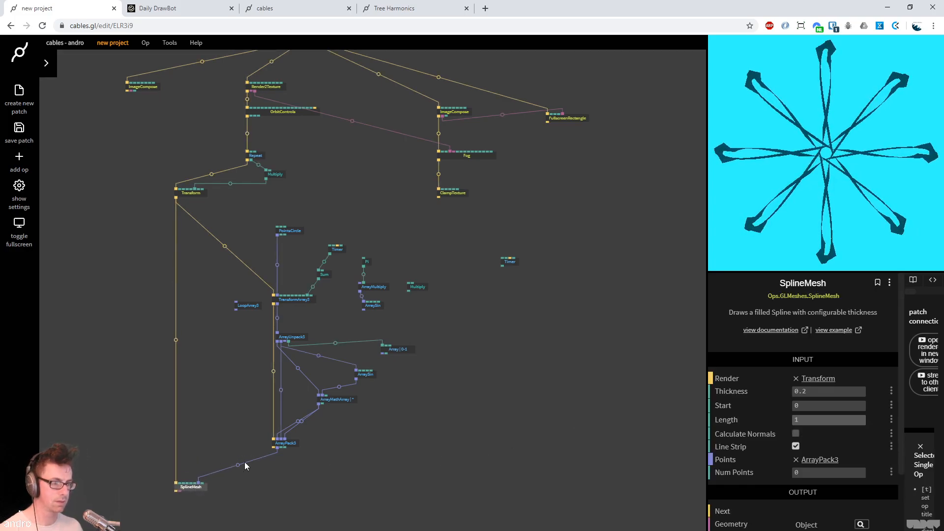
# Set the Segments of PointsCircle to 80
pyautogui.click(297, 231)
pyautogui.click(805, 394)
pyautogui.write('80')
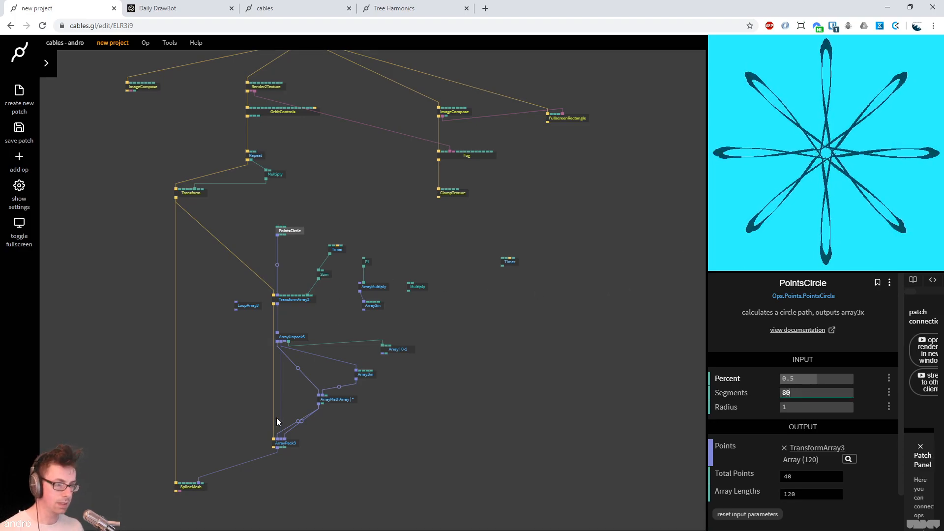
# Set the Thickness of SplineMesh to 0.1
pyautogui.click(200, 486)
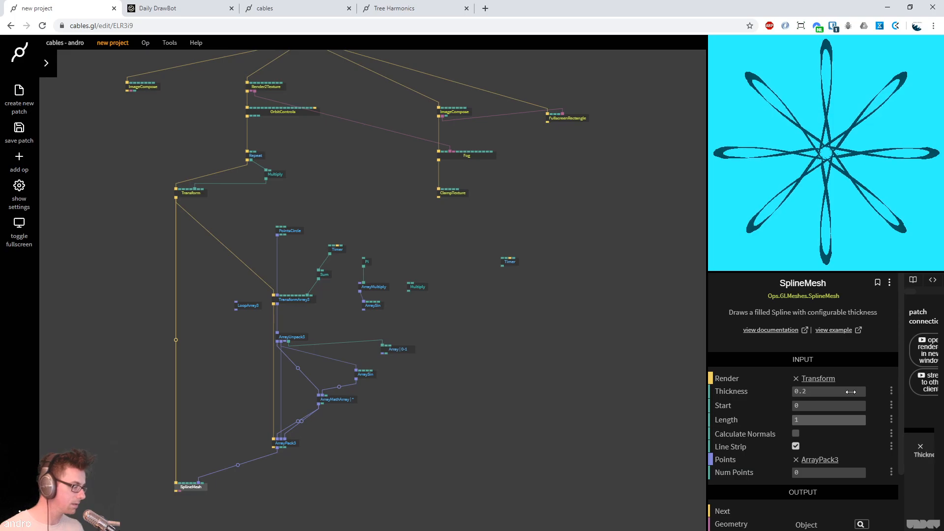
pyautogui.click(851, 392)
pyautogui.write('0.1')
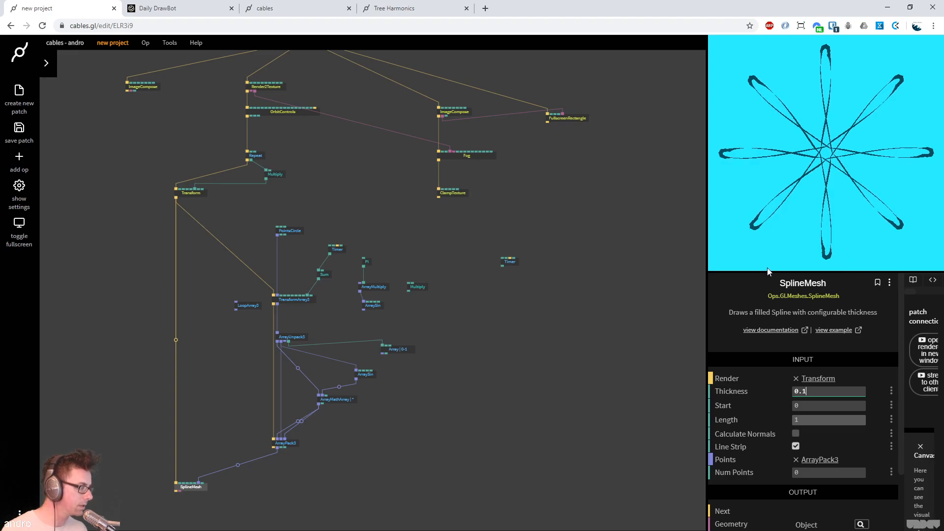
# Try the SplineMesh with Length 0 and with Line Strip turned off, and restore both settings
pyautogui.moveTo(839, 419); pyautogui.dragTo(791, 419)
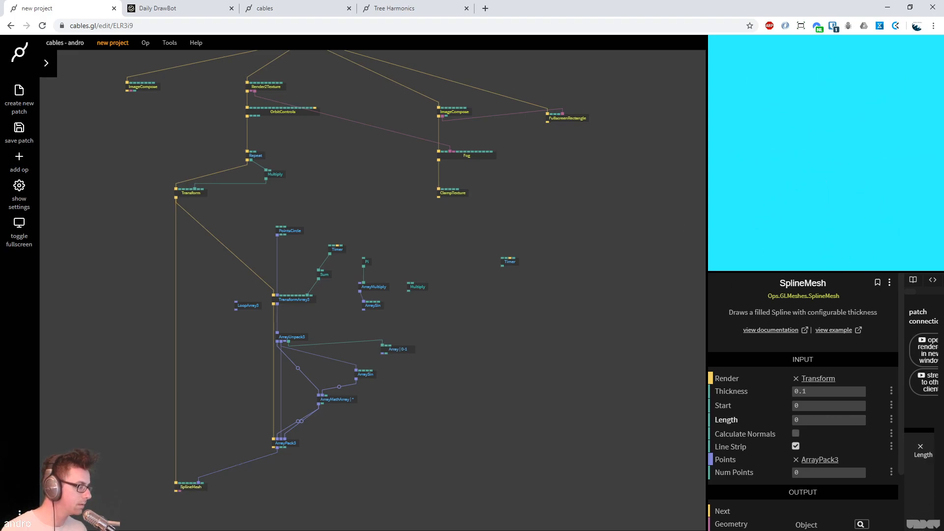
pyautogui.click(796, 446)
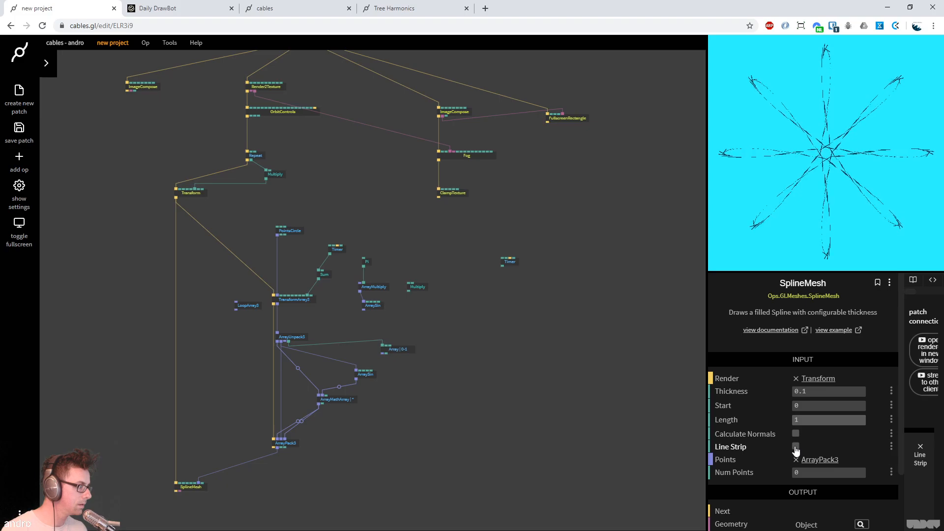
pyautogui.click(795, 446)
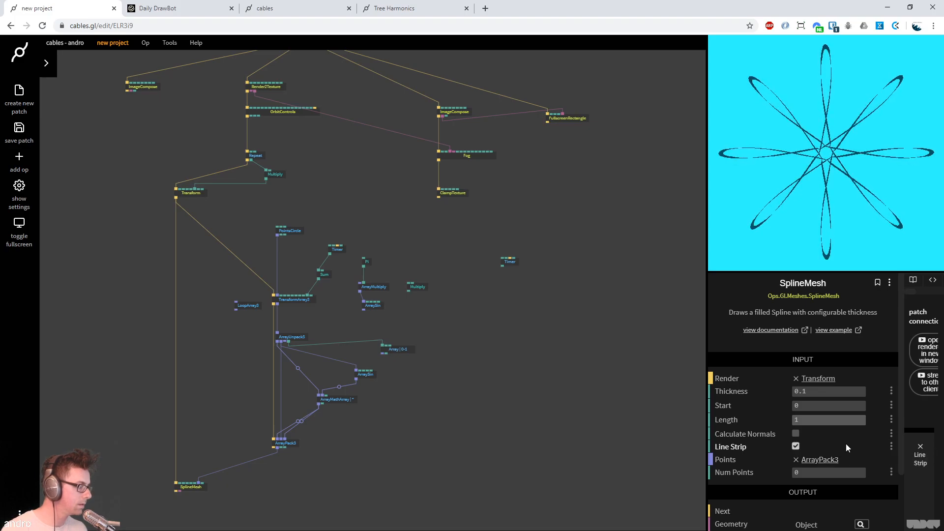
pyautogui.click(506, 354)
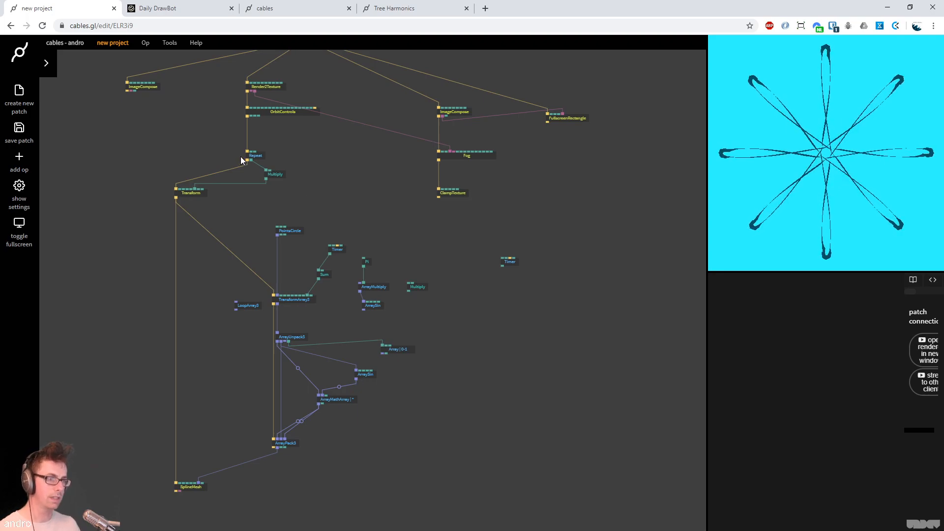
# Feed the Repeat index into ArraySin through a new Multiply op placed beside it, and set its Number2 to about 3.78
pyautogui.moveTo(251, 160); pyautogui.dragTo(398, 356)
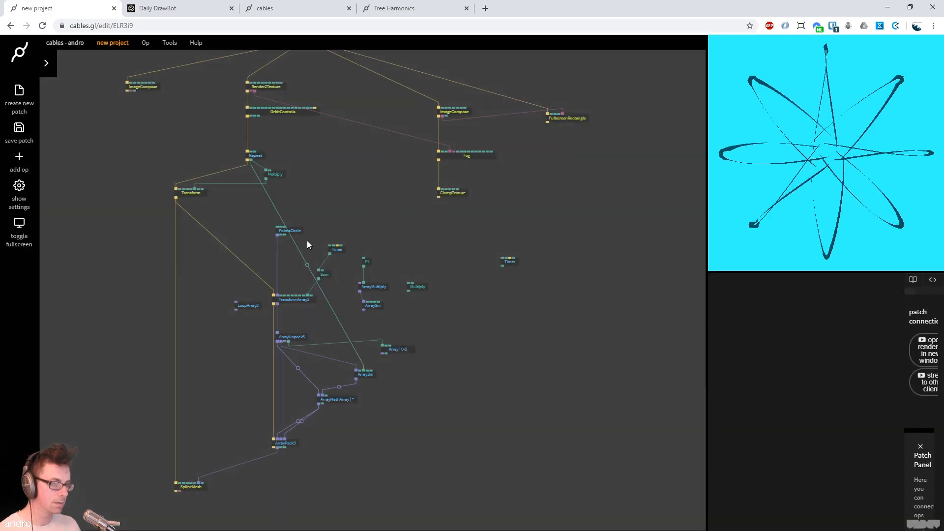
pyautogui.click(308, 265)
pyautogui.write('mult')
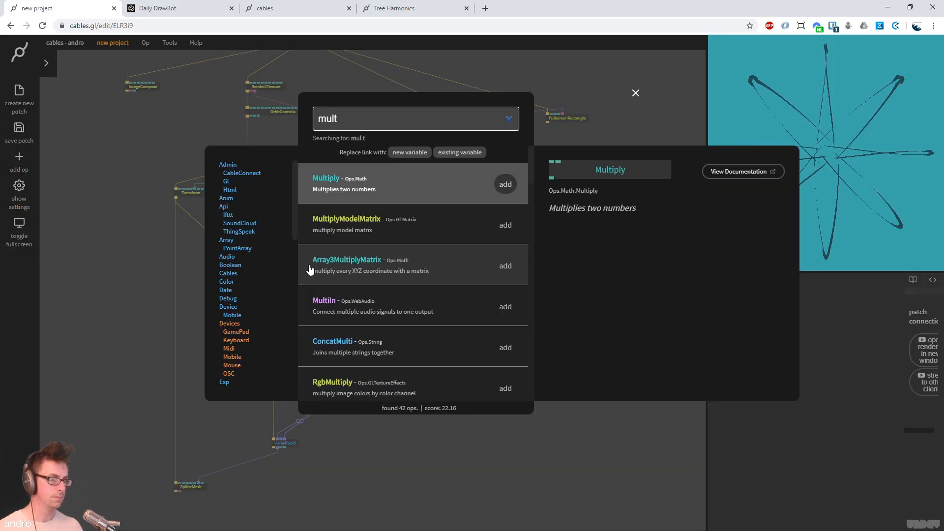
pyautogui.press('Return')
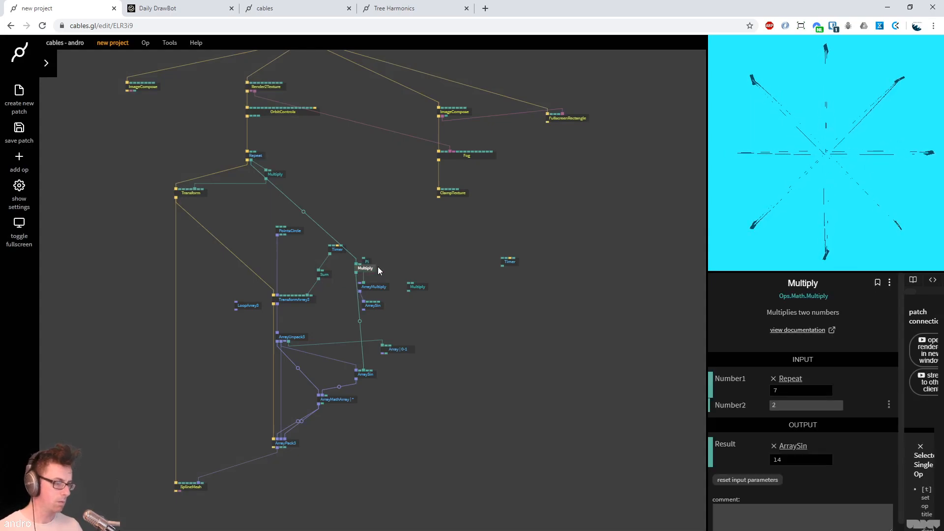
pyautogui.moveTo(369, 268); pyautogui.dragTo(443, 358)
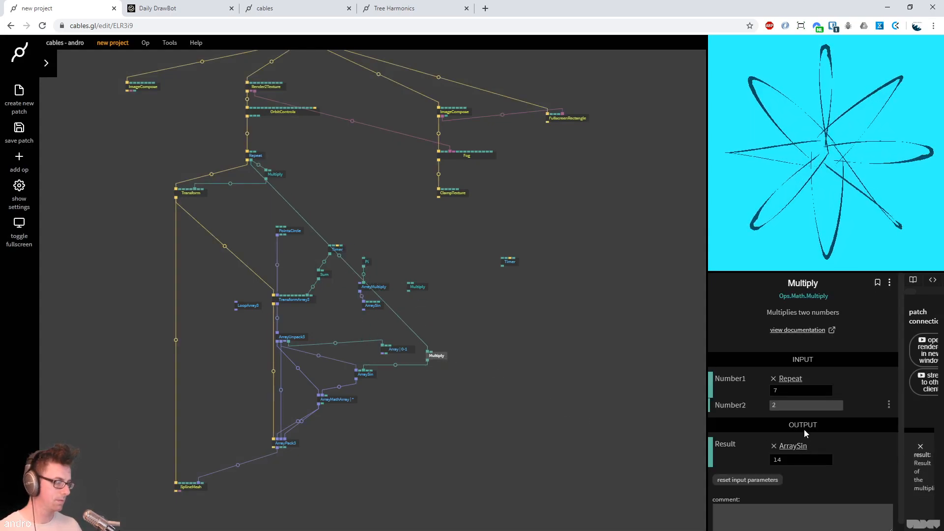
pyautogui.moveTo(802, 407); pyautogui.dragTo(851, 407)
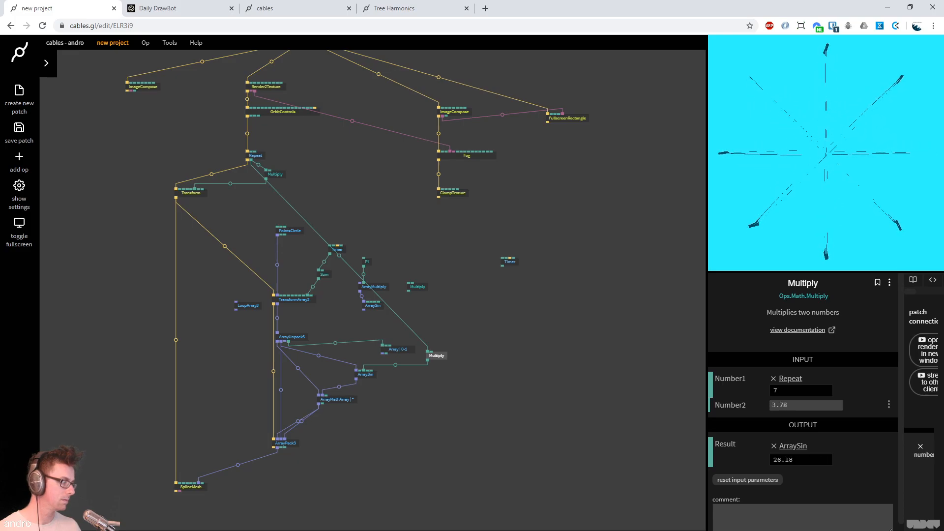
pyautogui.click(320, 169)
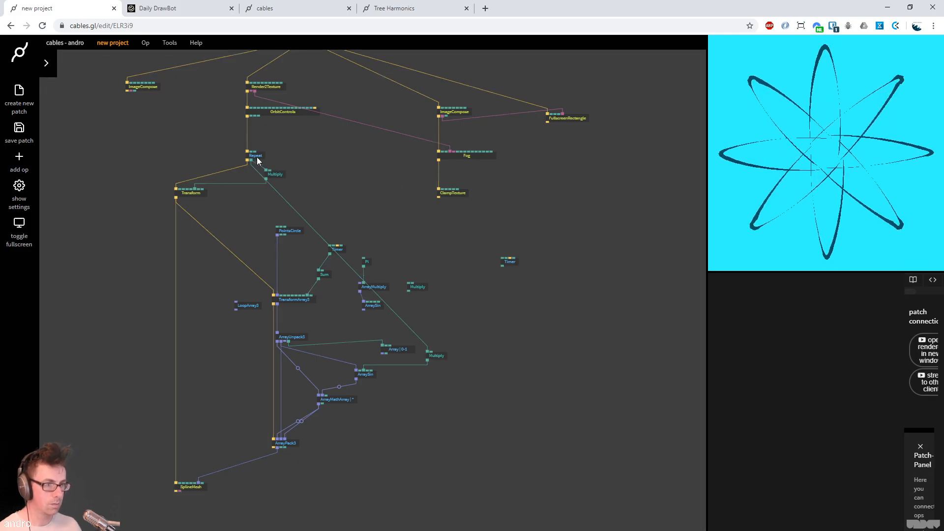
# Move Repeat up and add a Sum op that passes the Repeat index plus 1 to both Multiply ops
pyautogui.click(256, 156)
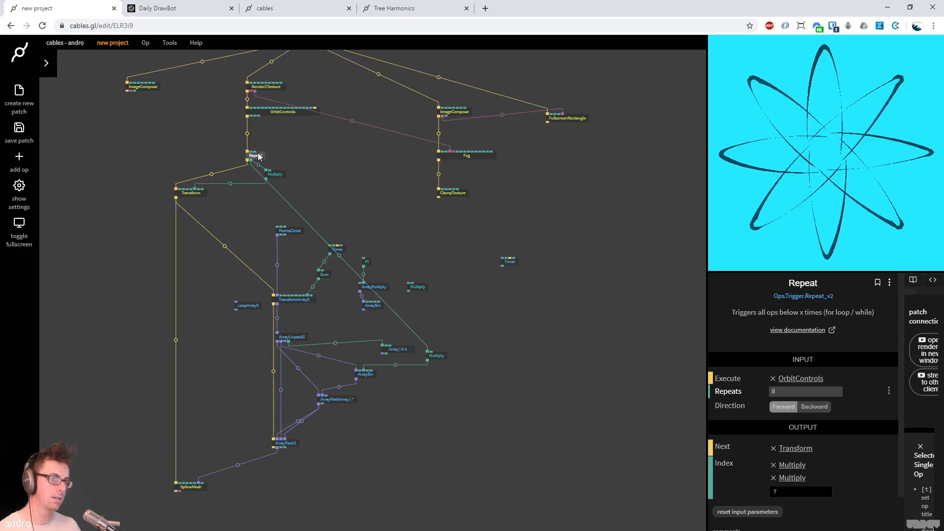
pyautogui.moveTo(261, 157); pyautogui.dragTo(261, 144)
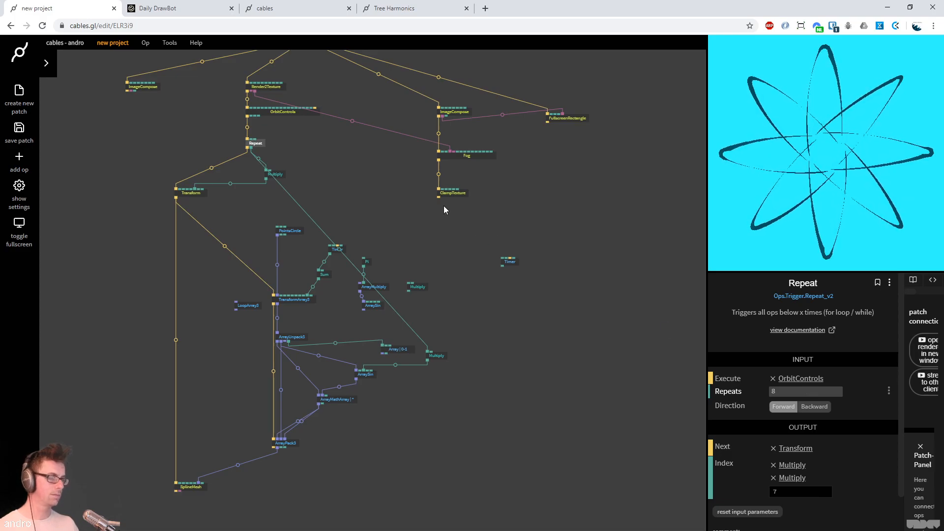
pyautogui.click(281, 148)
pyautogui.doubleClick(284, 146)
pyautogui.write('sum')
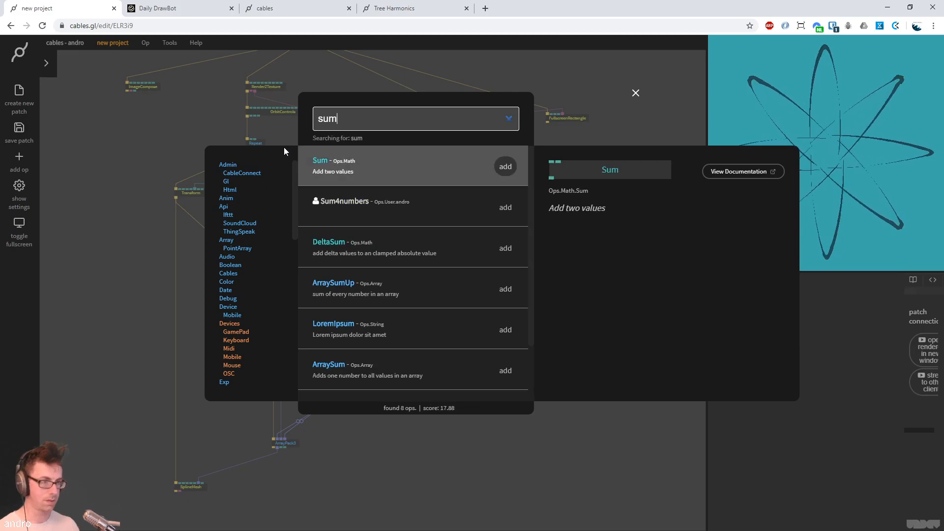
pyautogui.press('Return')
pyautogui.moveTo(366, 301); pyautogui.dragTo(315, 168)
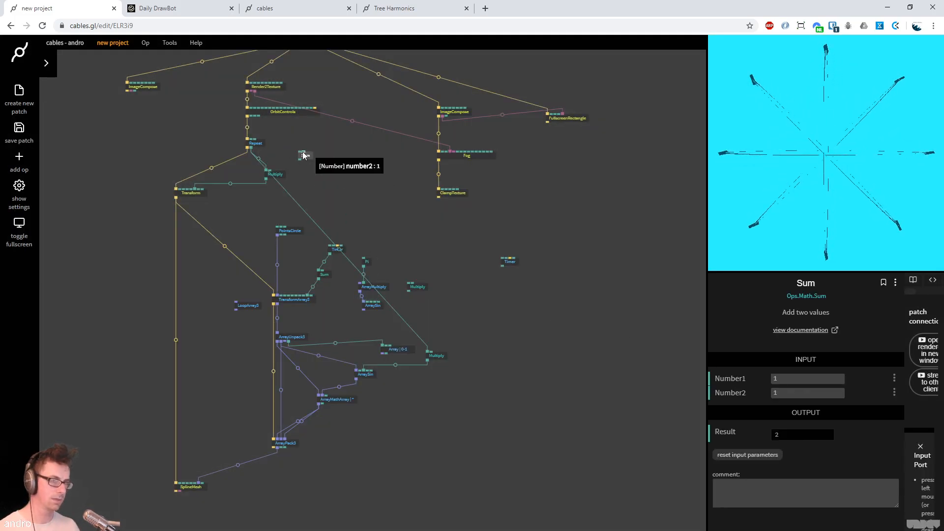
pyautogui.moveTo(255, 150)
pyautogui.mouseDown()
pyautogui.moveTo(318, 164)
pyautogui.moveTo(287, 156)
pyautogui.mouseUp()
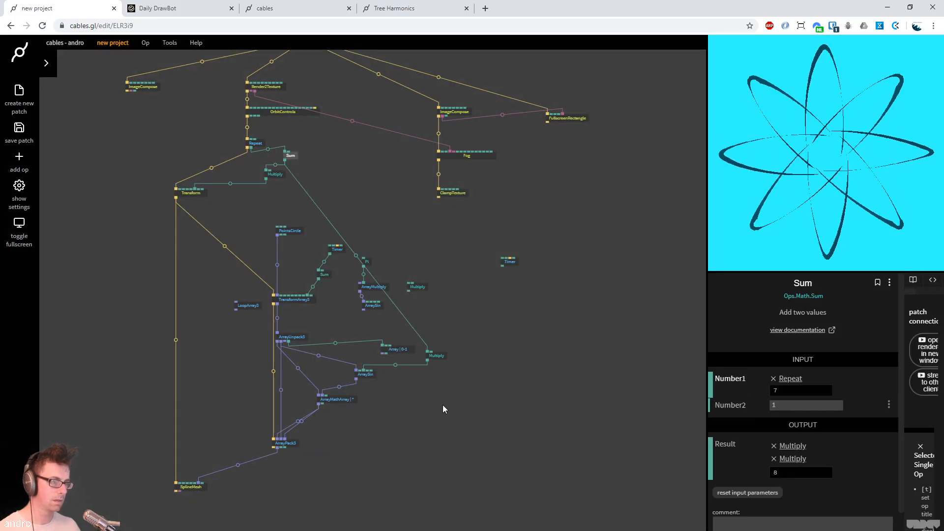
# Set Number2 of the Multiply op feeding ArraySin to 10
pyautogui.click(435, 359)
pyautogui.moveTo(807, 405); pyautogui.dragTo(822, 406)
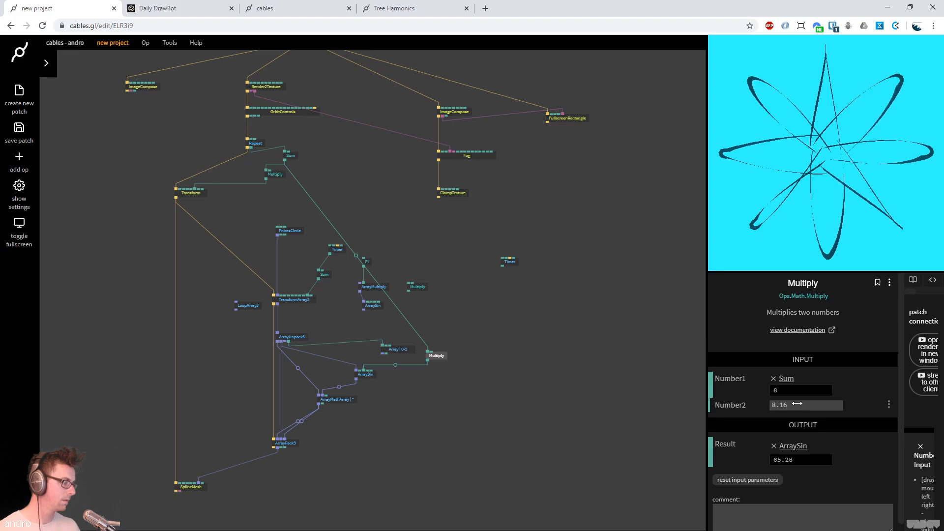
pyautogui.click(808, 403)
pyautogui.write('10')
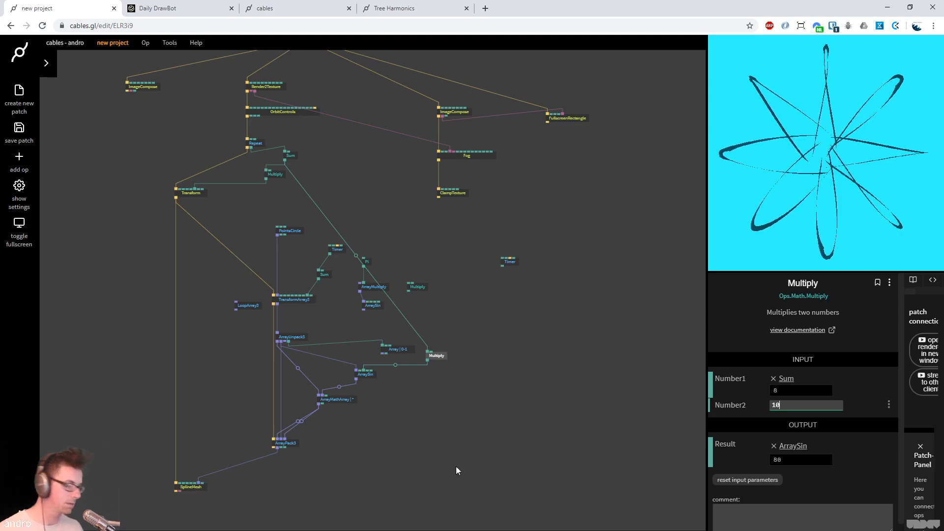
pyautogui.click(453, 453)
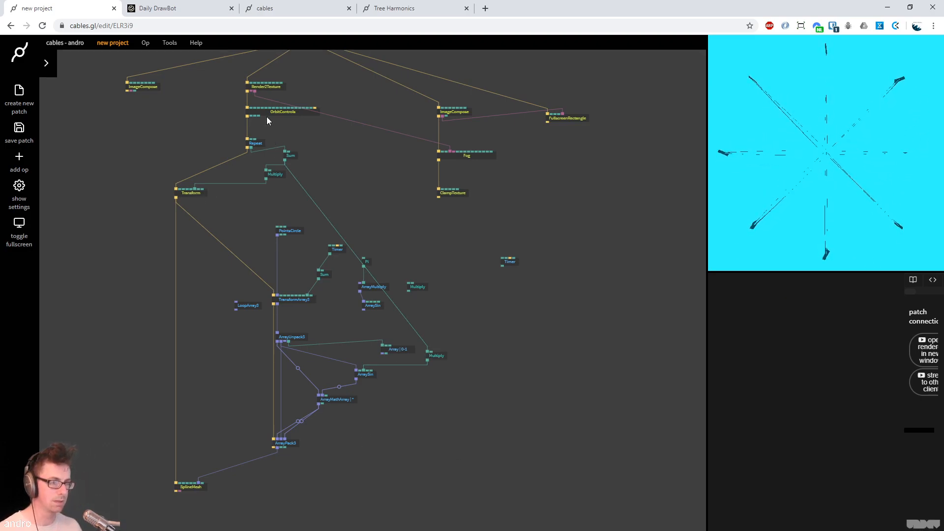
# Try a white LambertMaterial between Transform and SplineMesh, and delete it again
pyautogui.click(192, 487)
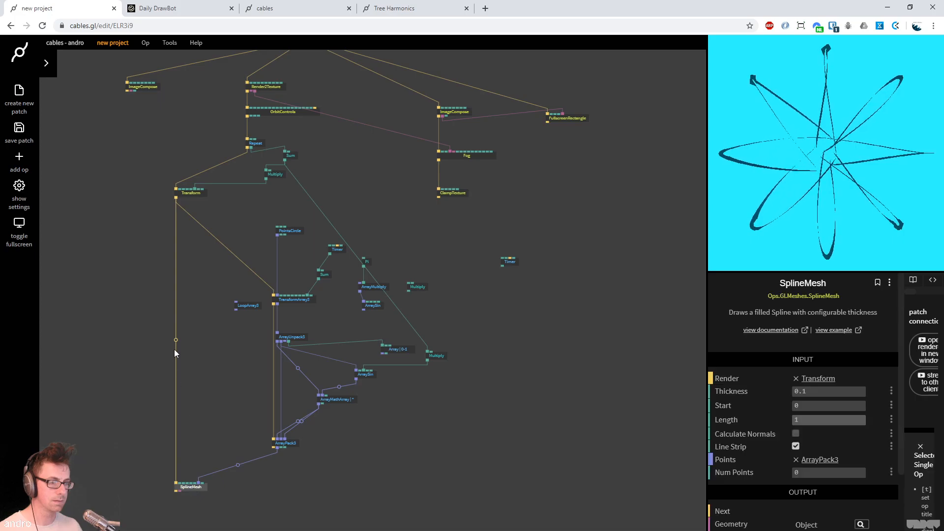
pyautogui.click(176, 338)
pyautogui.press('BackSpace')
pyautogui.write('lambert')
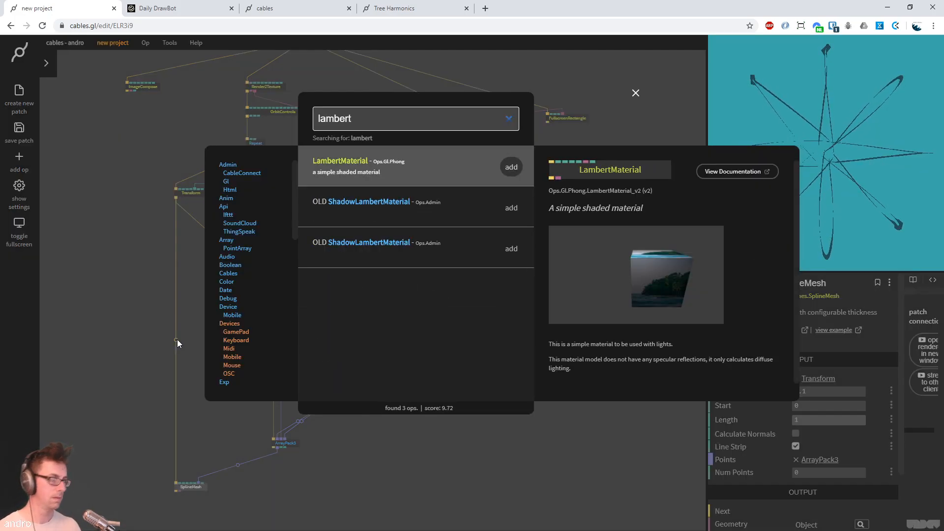
pyautogui.press('Return')
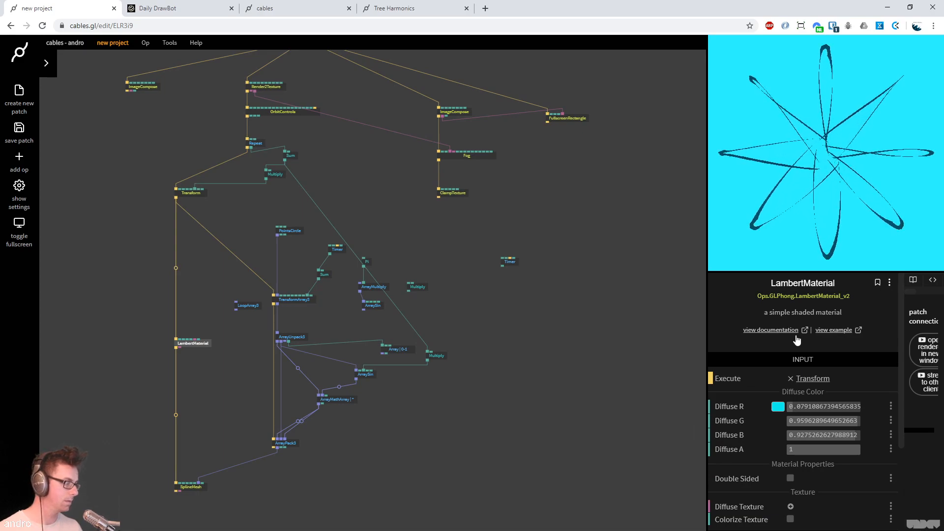
pyautogui.click(778, 407)
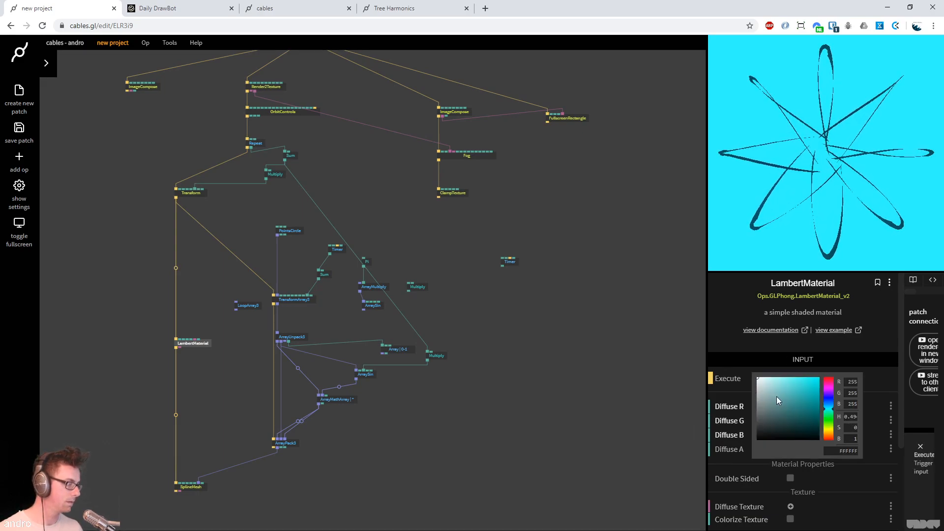
pyautogui.click(207, 364)
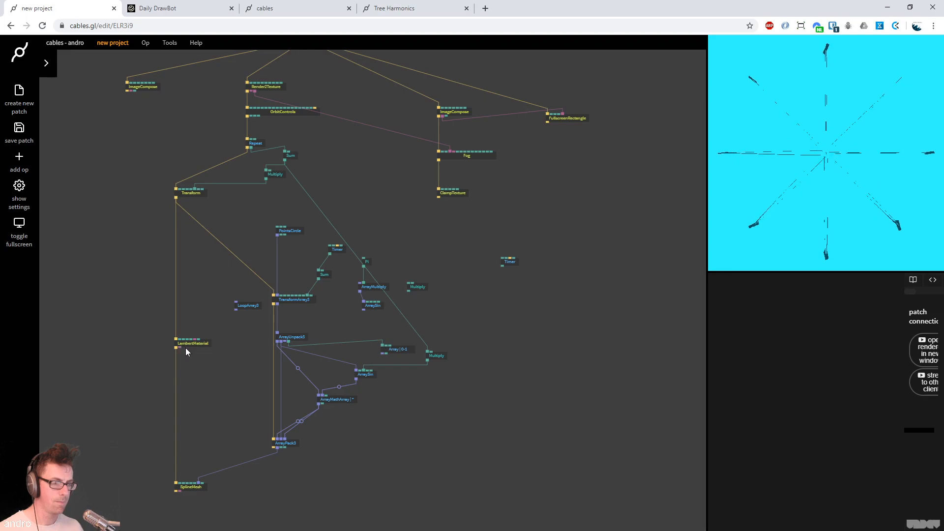
pyautogui.click(188, 344)
pyautogui.click(205, 375)
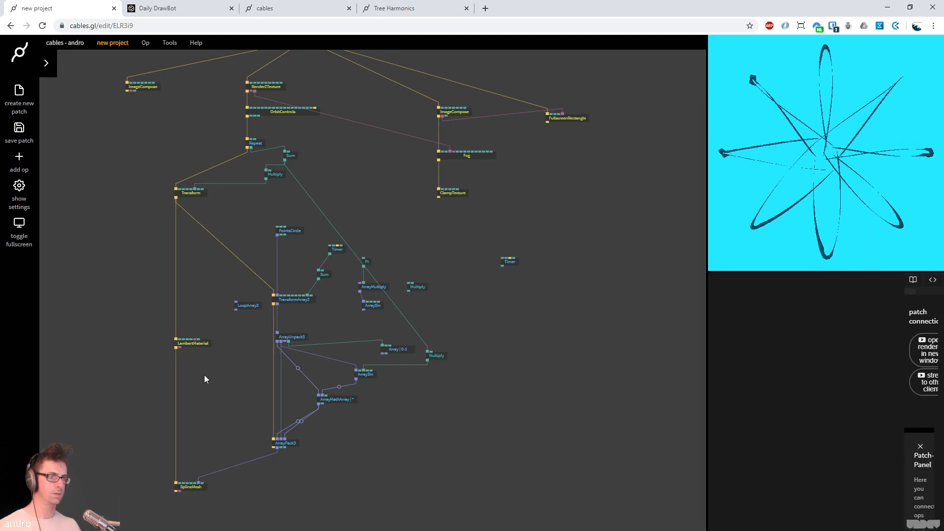
pyautogui.click(184, 342)
pyautogui.press('Delete')
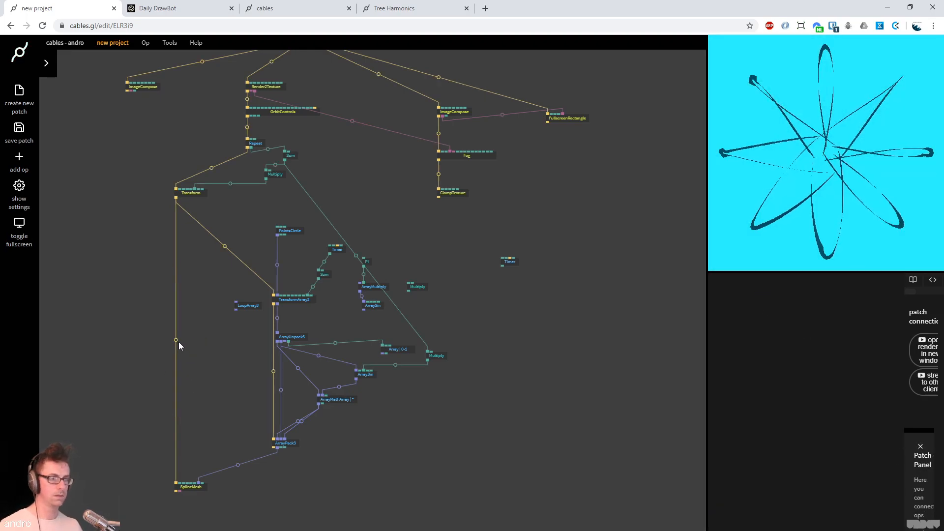
# Insert a white BasicMaterial between Transform and SplineMesh, and save the patch
pyautogui.click(175, 339)
pyautogui.write('basicm')
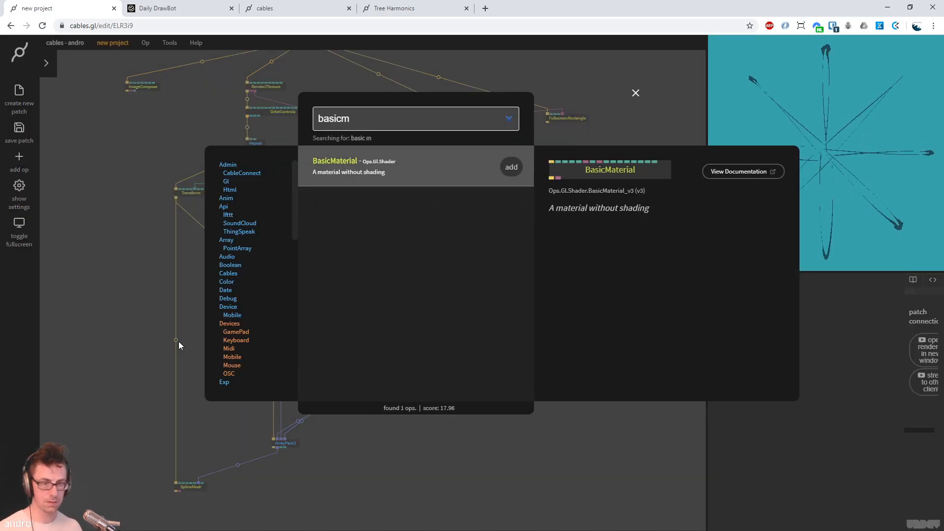
pyautogui.press('Return')
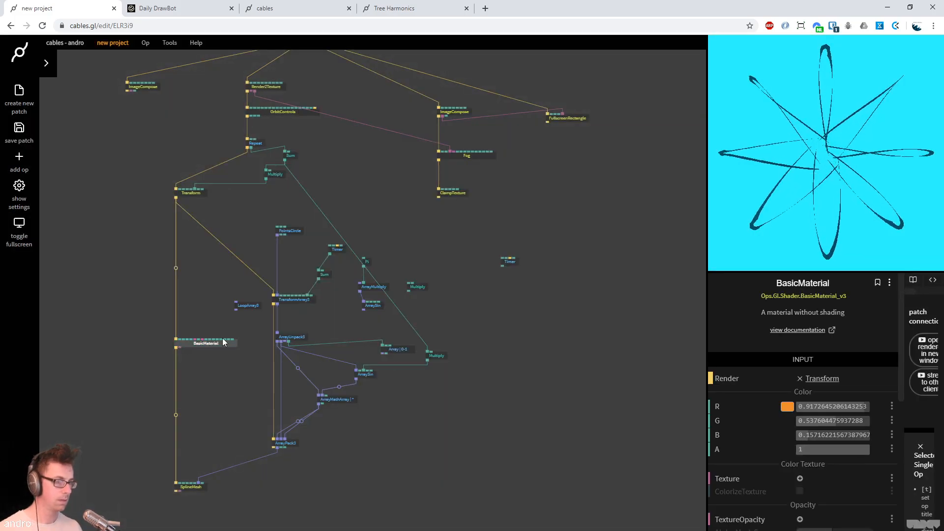
pyautogui.click(787, 404)
pyautogui.click(574, 436)
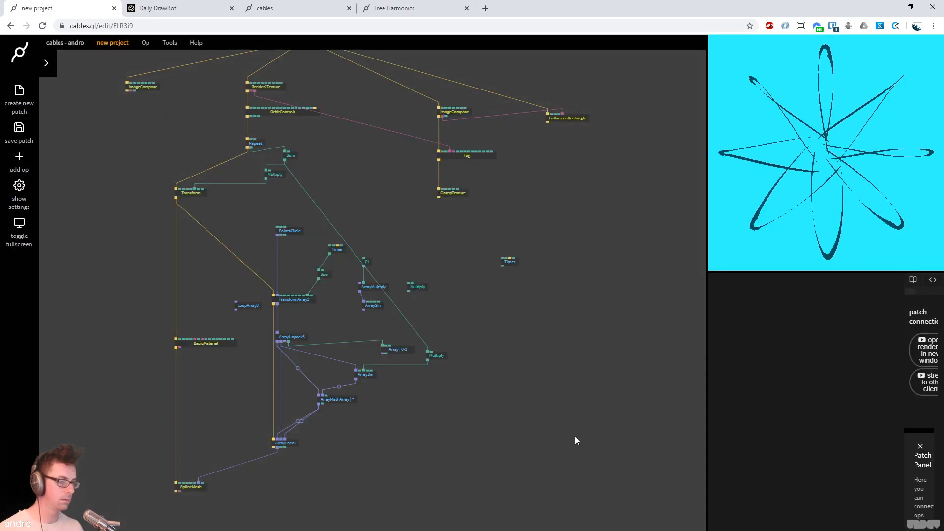
pyautogui.hotkey('ctrl', 's')
# Disconnect Fog from ImageCompose and link the Render2Texture texture directly to FullscreenRectangle
pyautogui.moveTo(542, 196); pyautogui.dragTo(532, 239)
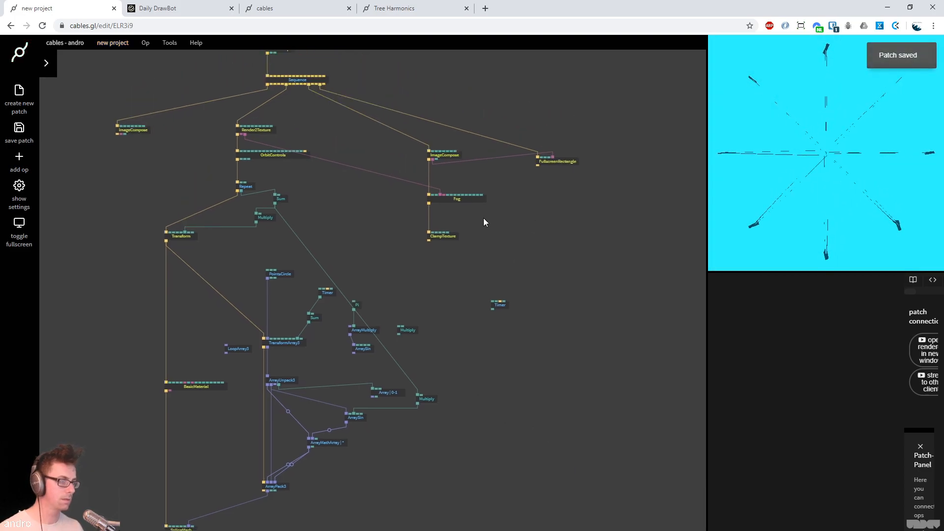
pyautogui.click(467, 199)
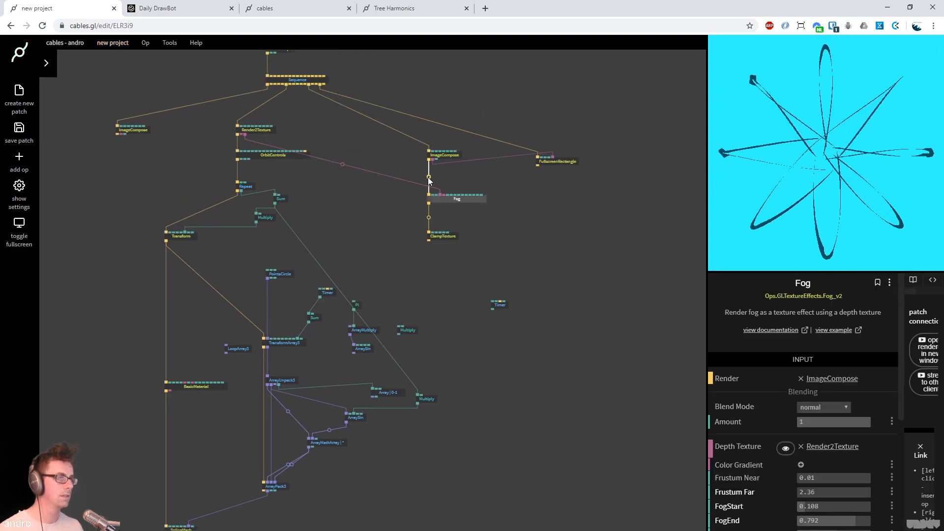
pyautogui.click(433, 158)
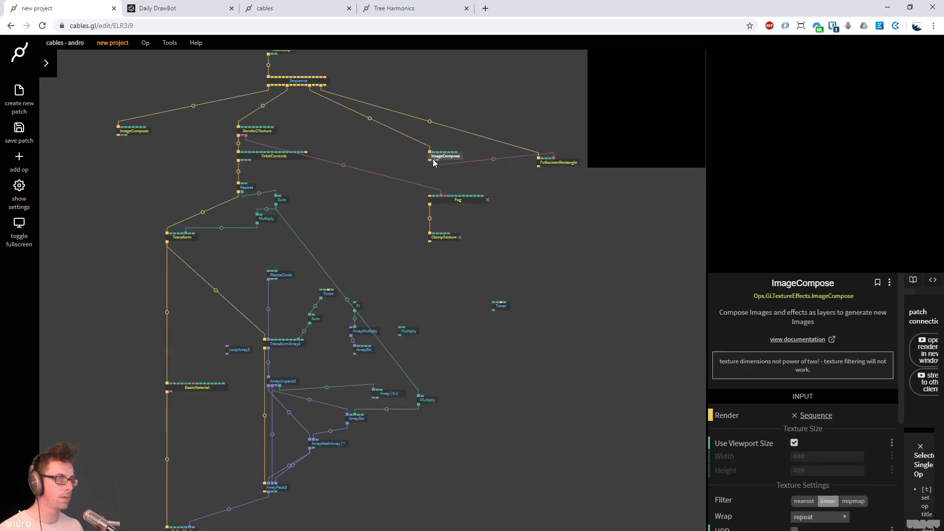
pyautogui.rightClick(433, 160)
pyautogui.moveTo(242, 135); pyautogui.dragTo(550, 161)
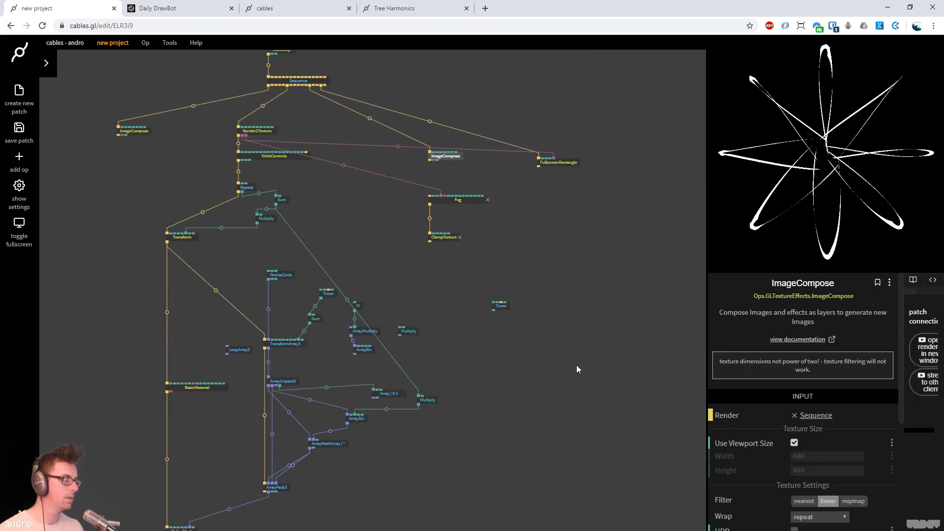
pyautogui.click(576, 369)
# Compare with the Bezier flower reference on the Daily DrawBot page and return to the patch
pyautogui.scroll(-2, 565, 354)
pyautogui.click(167, 9)
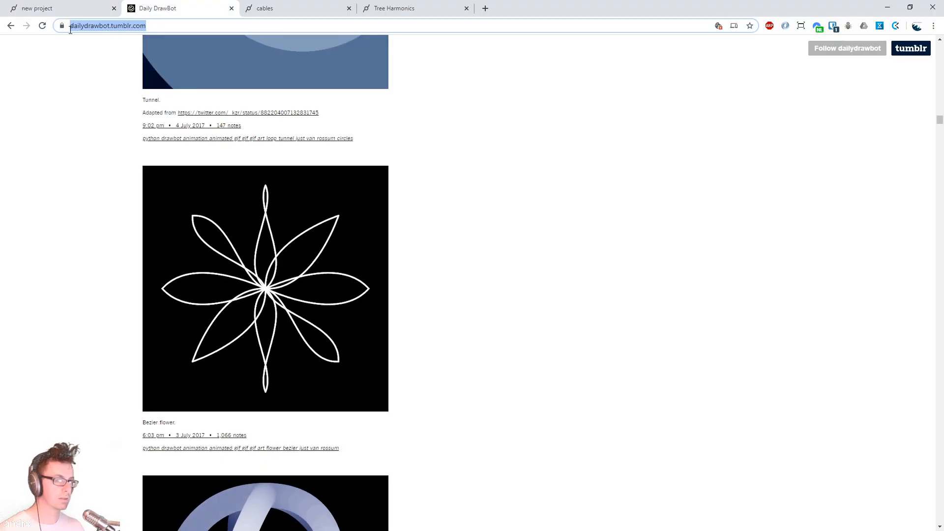
pyautogui.click(63, 10)
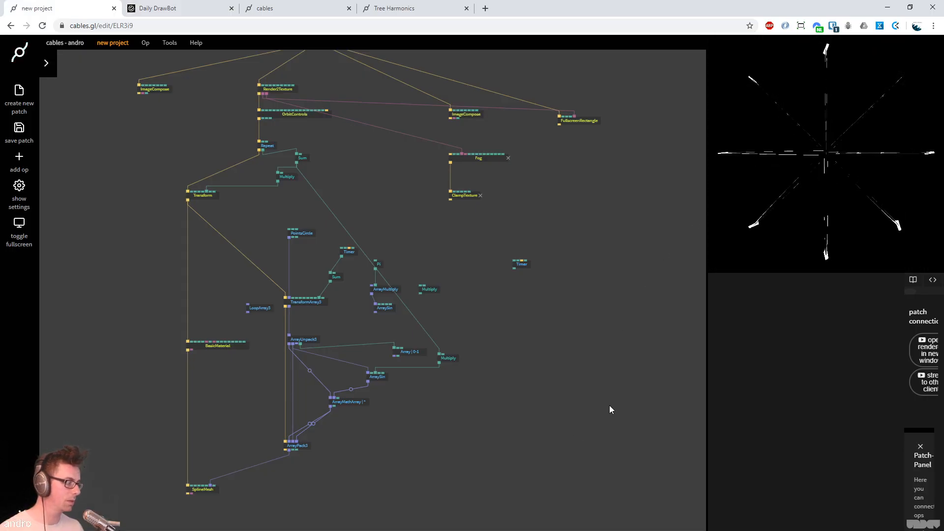
pyautogui.scroll(-2, 495, 427)
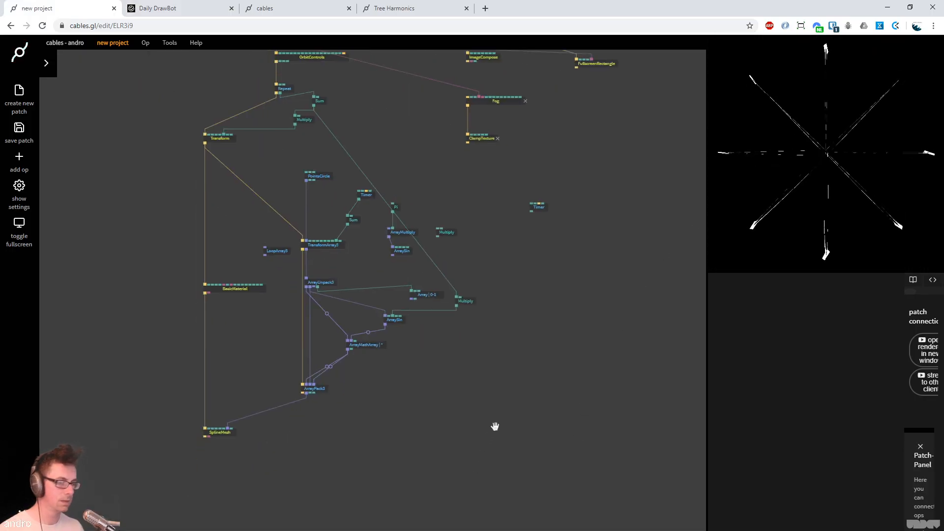
# Try different position offsets on Transform and Translate Y values on TransformArray3, resetting the offsets to 0
pyautogui.click(222, 139)
pyautogui.moveTo(809, 407); pyautogui.dragTo(808, 407)
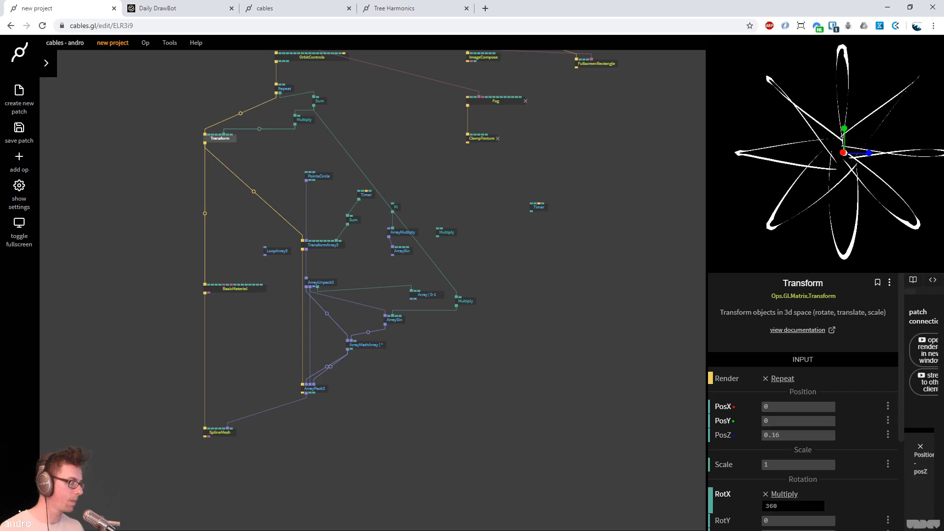
pyautogui.click(326, 247)
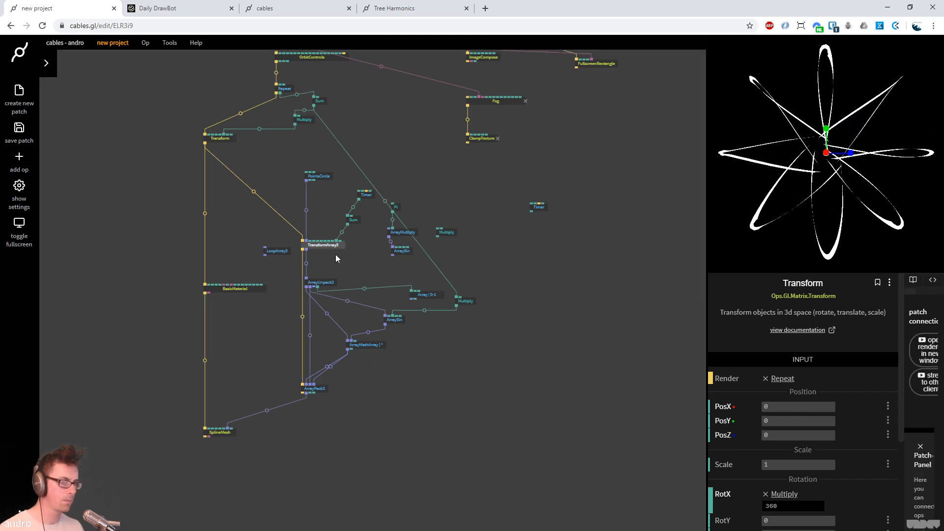
pyautogui.moveTo(806, 399); pyautogui.dragTo(808, 400)
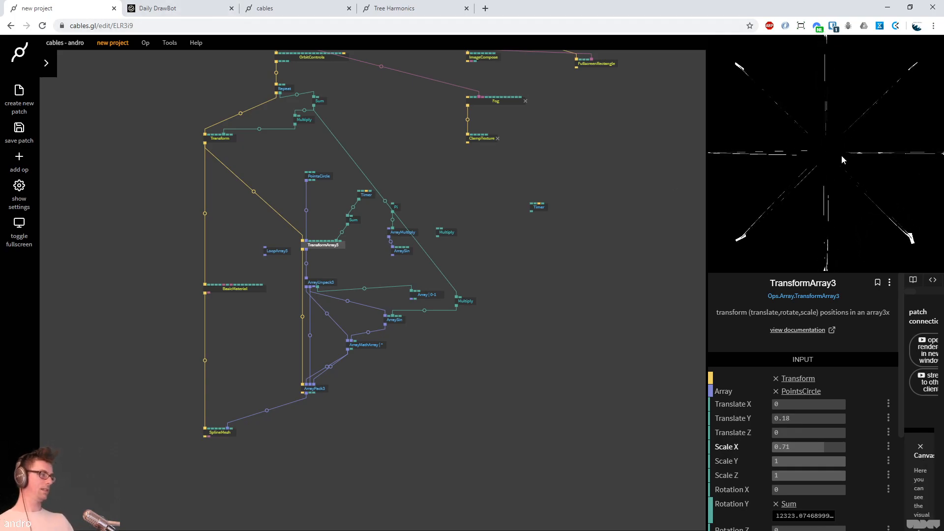
pyautogui.click(807, 419)
pyautogui.write('0')
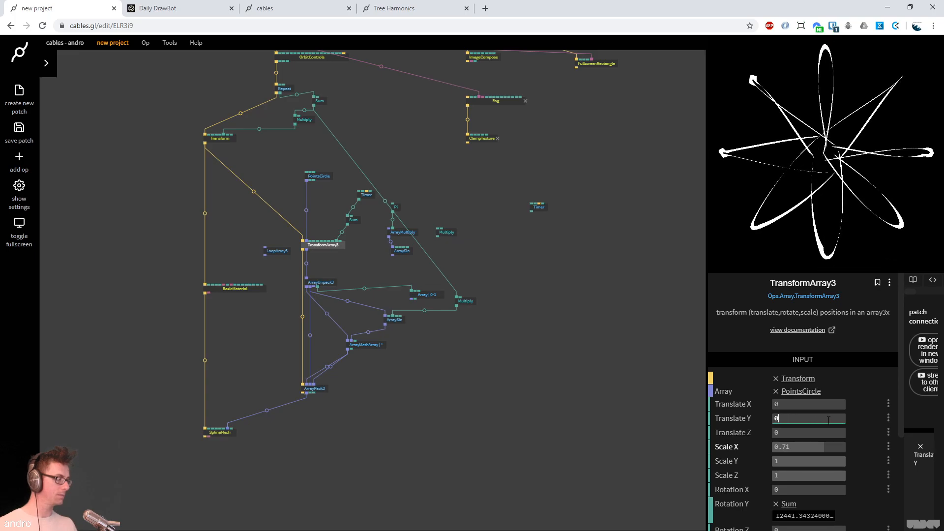
pyautogui.press('Return')
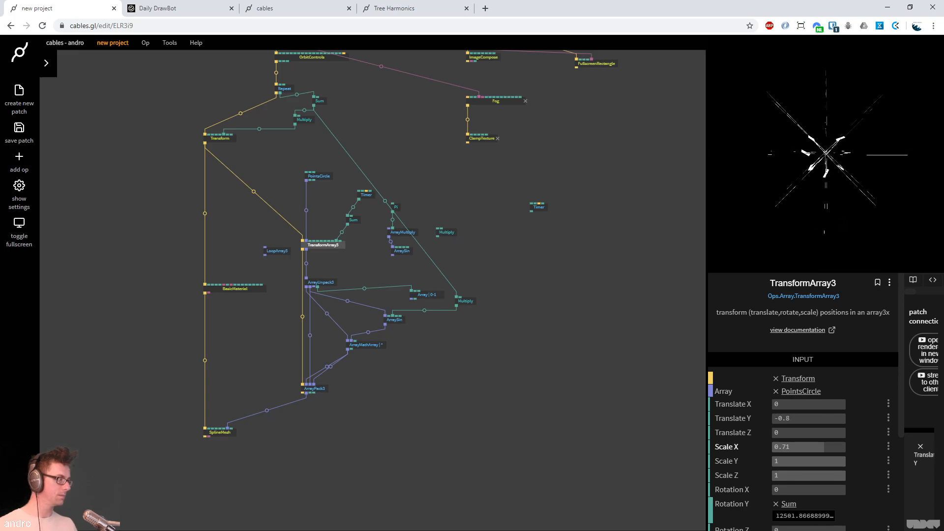
pyautogui.moveTo(807, 419); pyautogui.dragTo(834, 418)
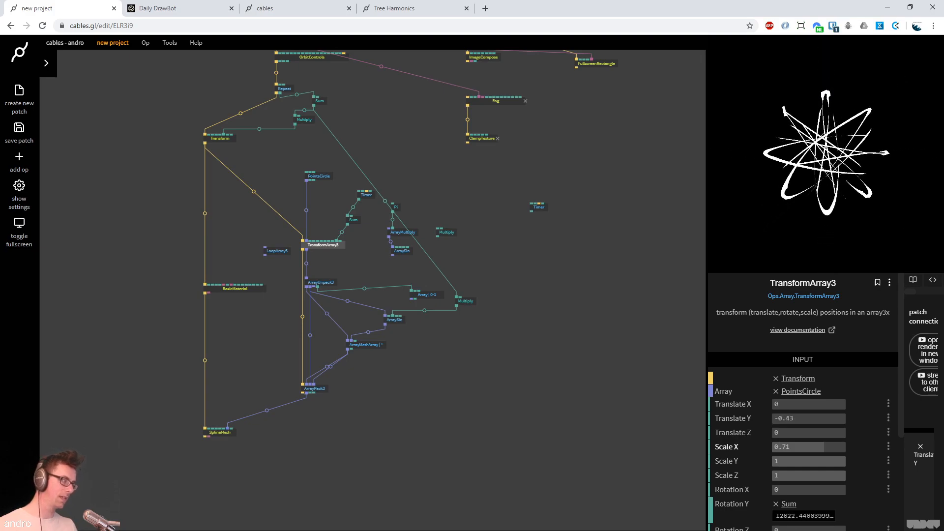
pyautogui.click(807, 419)
pyautogui.write('0')
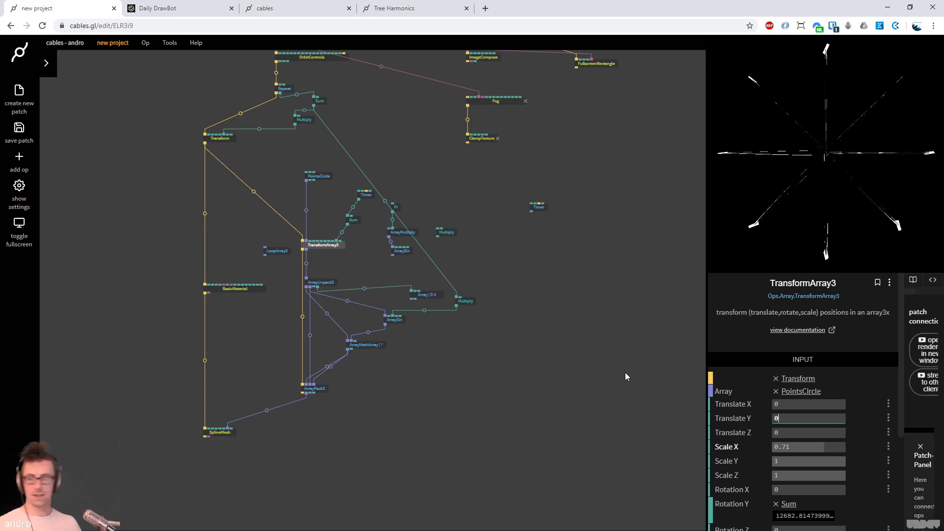
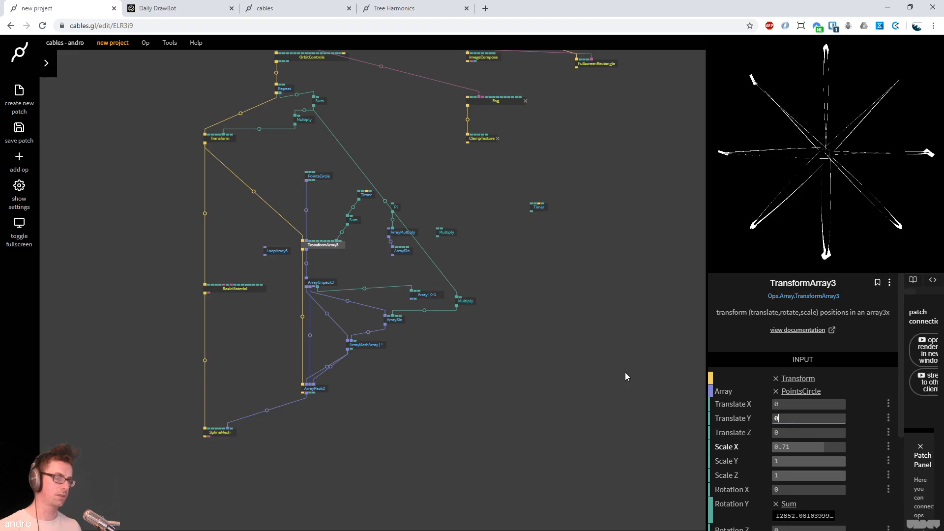
# Set the Repeat op's number of repeats to 1
pyautogui.click(322, 177)
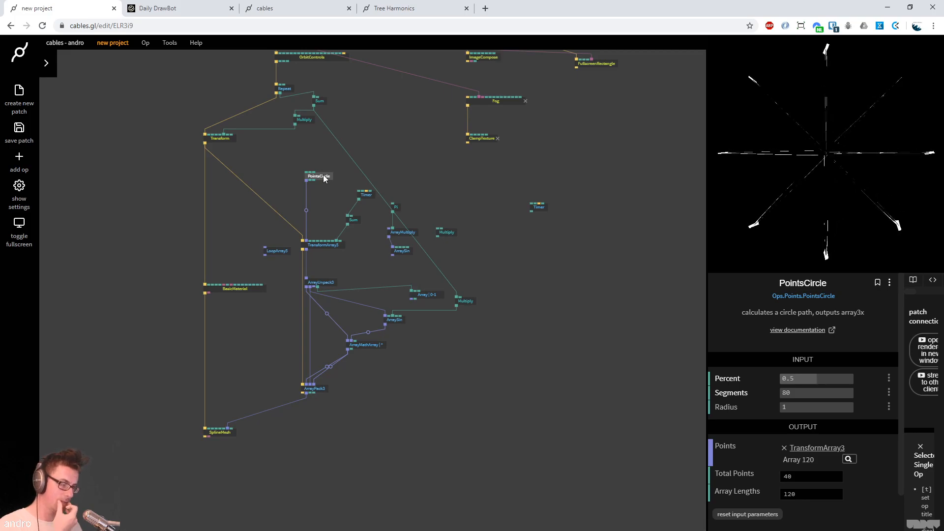
pyautogui.click(289, 90)
pyautogui.click(805, 391)
pyautogui.press('BackSpace')
pyautogui.write('0')
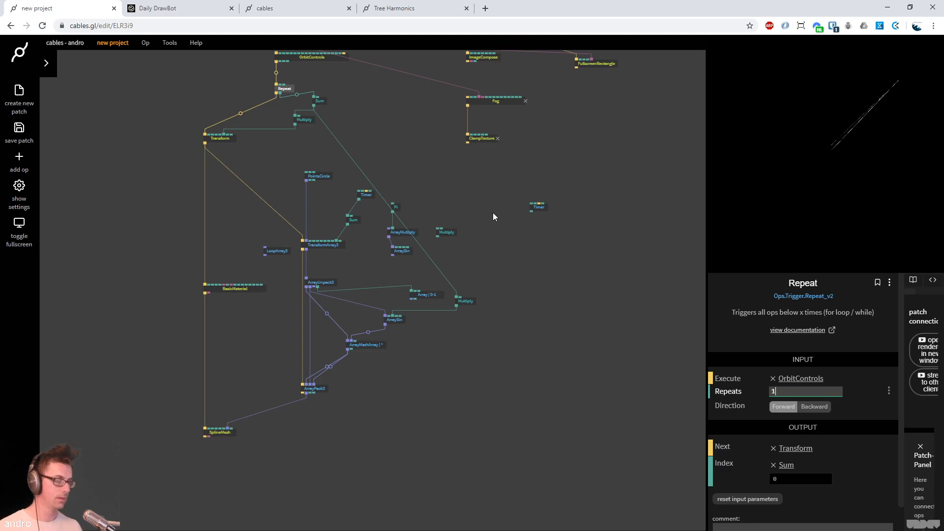
pyautogui.click(346, 210)
# Move the unused LoopArray3 aside and delete the PointsCircle and TransformArray3 ops
pyautogui.click(320, 176)
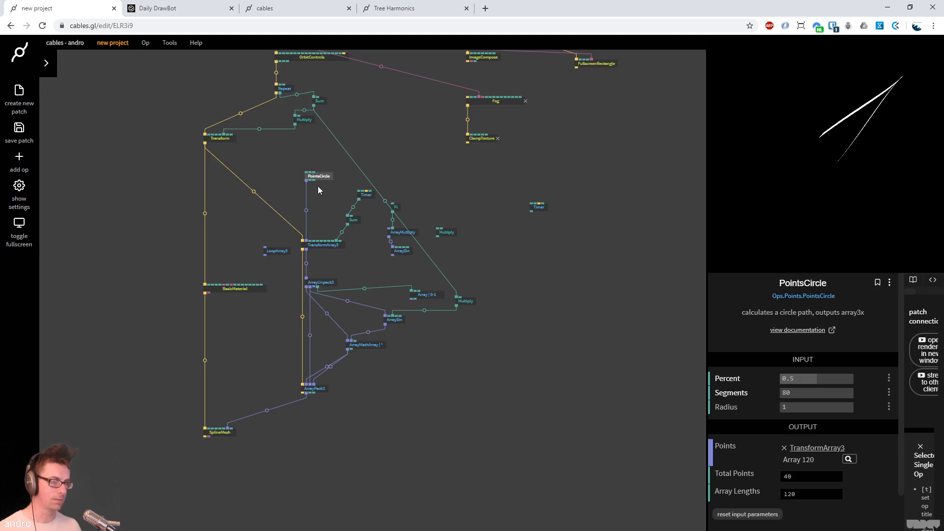
pyautogui.moveTo(281, 255); pyautogui.dragTo(131, 237)
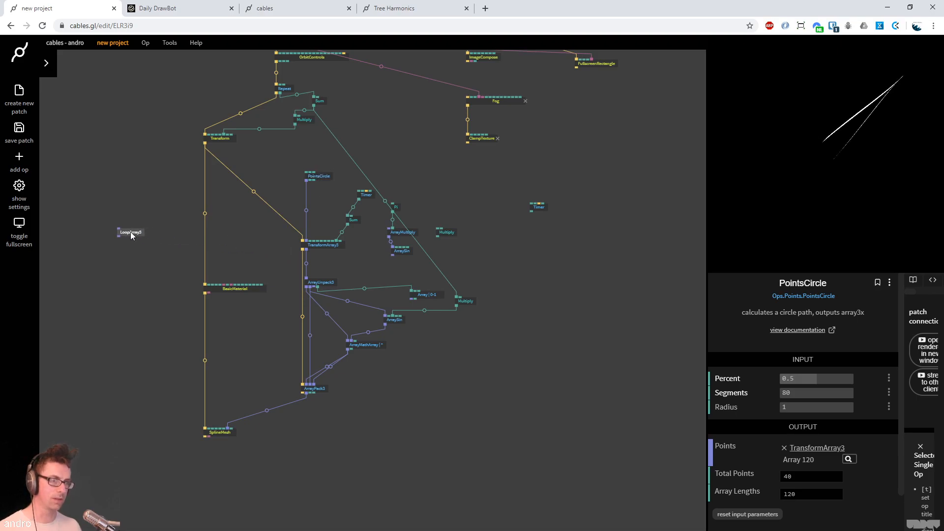
pyautogui.click(320, 176)
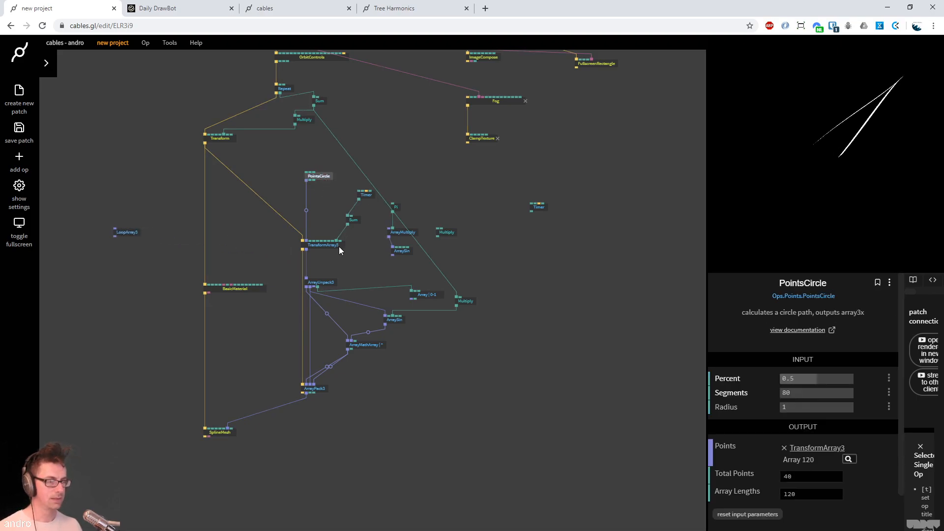
pyautogui.click(333, 244)
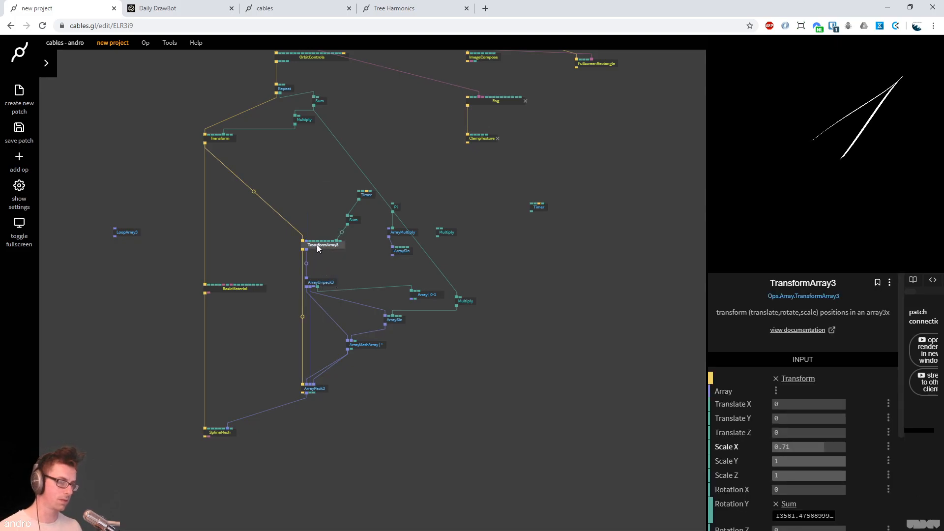
pyautogui.press('Delete')
# Delete the ArrayUnpack3, ArrayMathArray, ArraySin, Multiply and Array ops above ArrayPack3
pyautogui.click(328, 284)
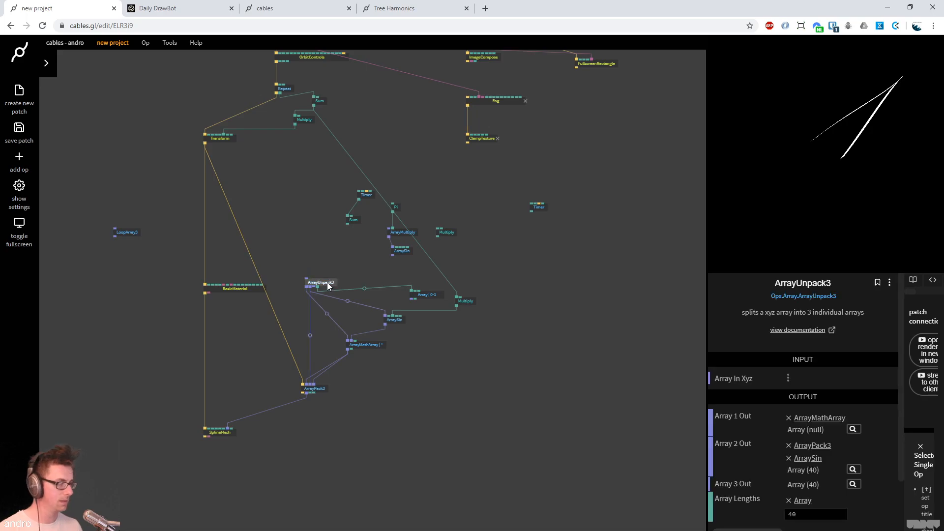
pyautogui.press('Delete')
pyautogui.click(377, 343)
pyautogui.press('Delete')
pyautogui.click(393, 320)
pyautogui.press('Delete')
pyautogui.click(467, 300)
pyautogui.press('Delete')
pyautogui.click(431, 296)
pyautogui.press('Delete')
# Pull Repeat out of the chain and park it aside, leaving OrbitControls linked directly to Transform
pyautogui.moveTo(237, 161); pyautogui.dragTo(295, 258)
pyautogui.moveTo(344, 185); pyautogui.dragTo(171, 216)
pyautogui.scroll(-4, 388, 320)
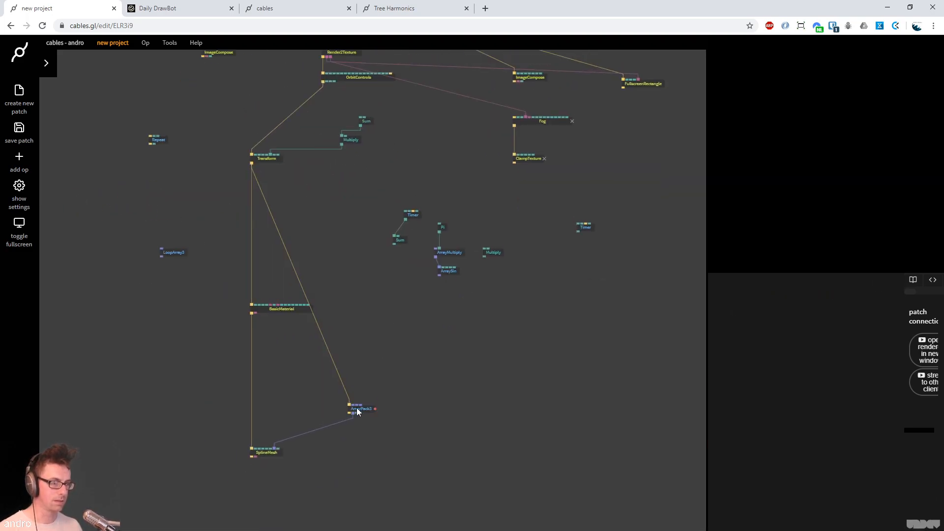
# Add an Array op feeding ArrayPack3's first array input, with length 100 and mode 0-1
pyautogui.moveTo(353, 409); pyautogui.dragTo(355, 308)
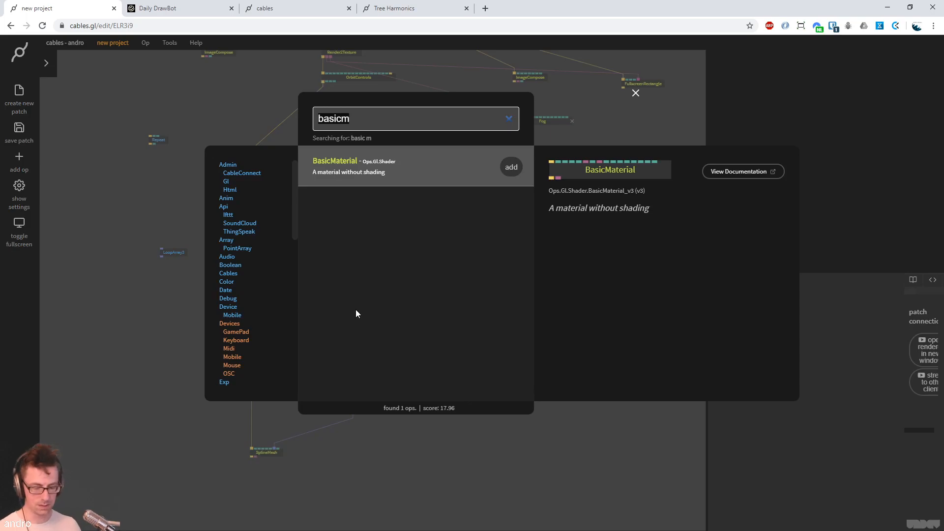
pyautogui.write('array')
pyautogui.press('Return')
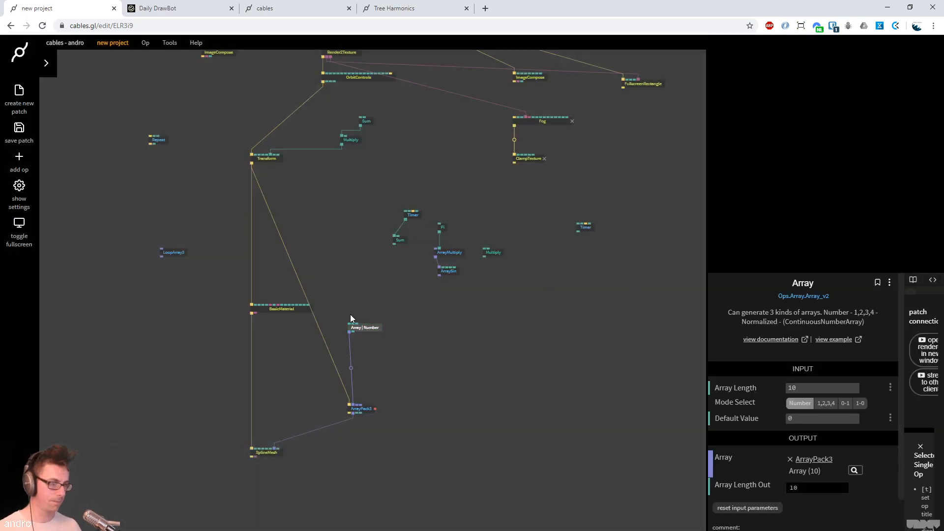
pyautogui.moveTo(370, 330); pyautogui.dragTo(375, 320)
pyautogui.click(827, 389)
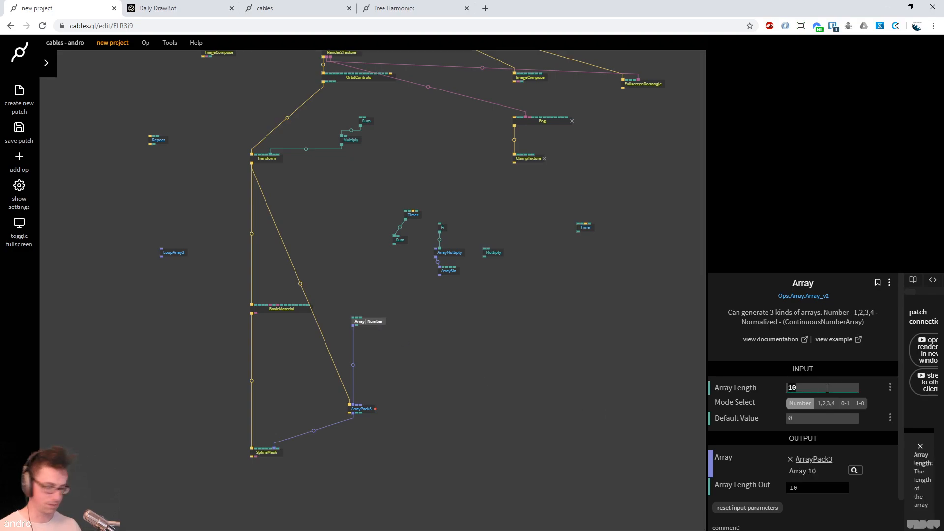
pyautogui.write('0')
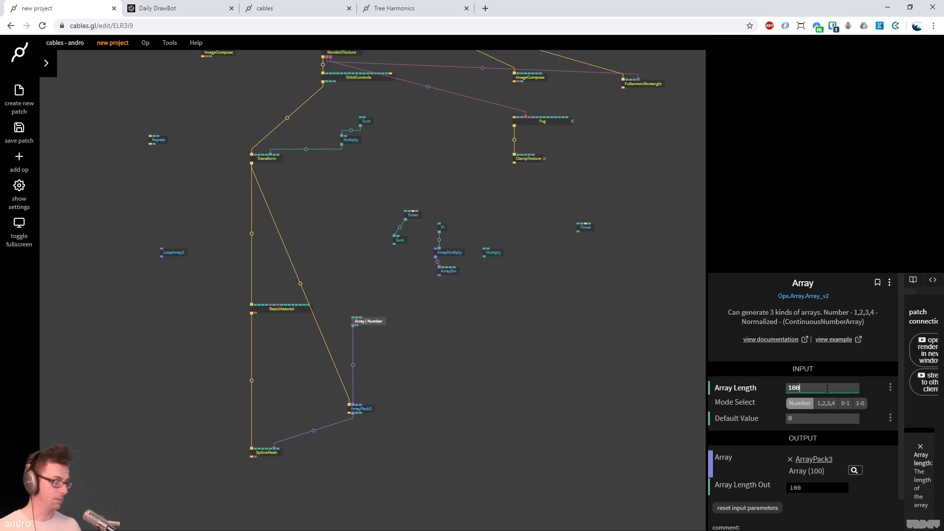
pyautogui.click(852, 404)
pyautogui.click(500, 366)
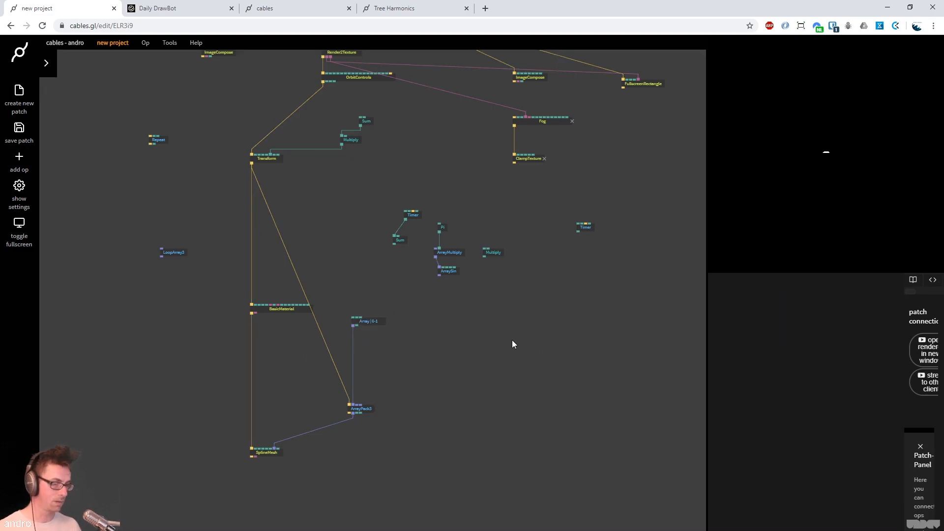
# Duplicate the 0-1 Array, link its length to the first Array's length output, and connect it to ArrayPack3's second array input
pyautogui.click(374, 323)
pyautogui.hotkey('ctrl', 'c')
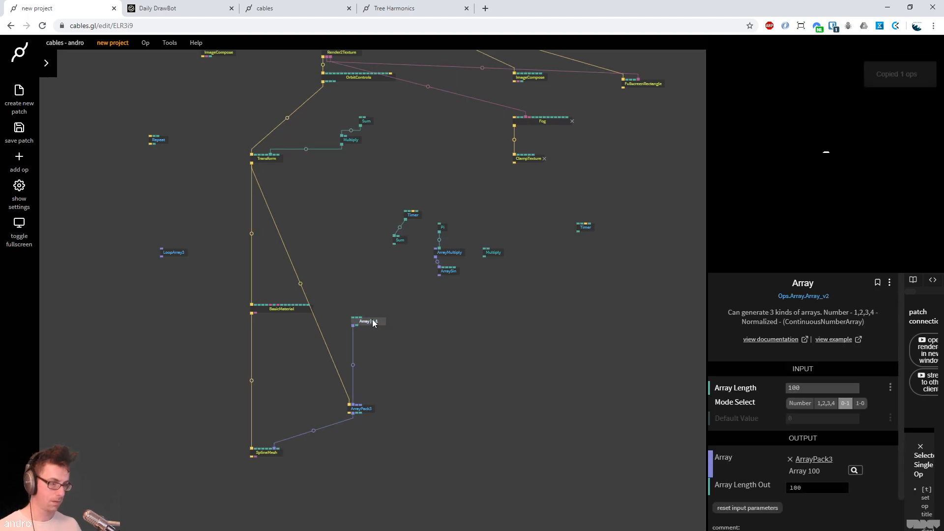
pyautogui.hotkey('ctrl', 'v')
pyautogui.moveTo(376, 337); pyautogui.dragTo(381, 335)
pyautogui.click(411, 312)
pyautogui.scroll(3, 402, 420)
pyautogui.moveTo(437, 357); pyautogui.dragTo(464, 248)
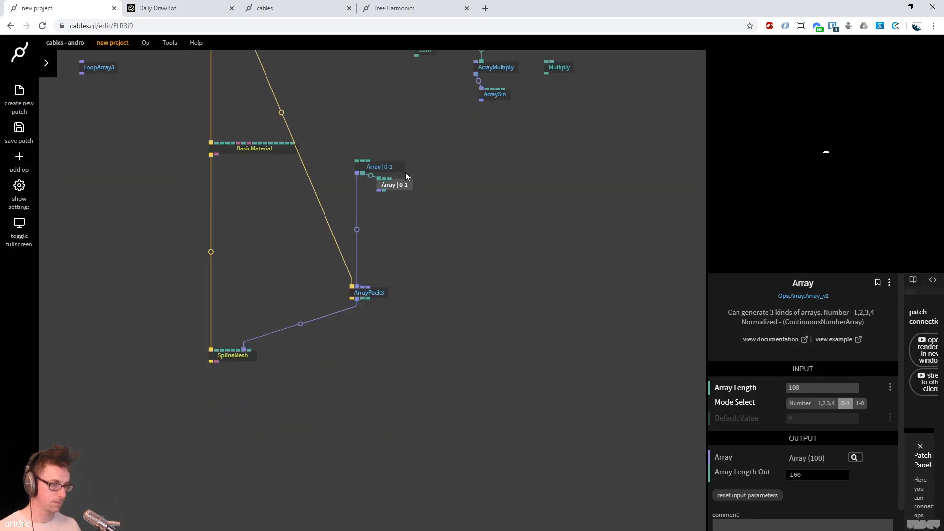
pyautogui.moveTo(409, 200); pyautogui.dragTo(364, 289)
pyautogui.click(406, 220)
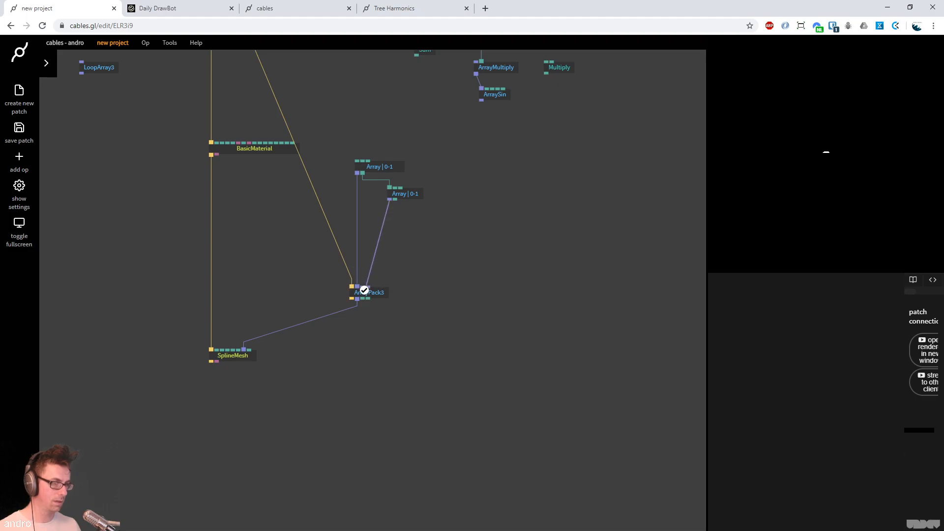
# Duplicate the second Array, link its length to the second one's length output, and connect it to ArrayPack3's third array input
pyautogui.click(420, 193)
pyautogui.hotkey('ctrl', 'c')
pyautogui.hotkey('ctrl', 'v')
pyautogui.moveTo(459, 220); pyautogui.dragTo(436, 235)
pyautogui.moveTo(394, 199); pyautogui.dragTo(465, 204)
pyautogui.moveTo(417, 235); pyautogui.dragTo(368, 286)
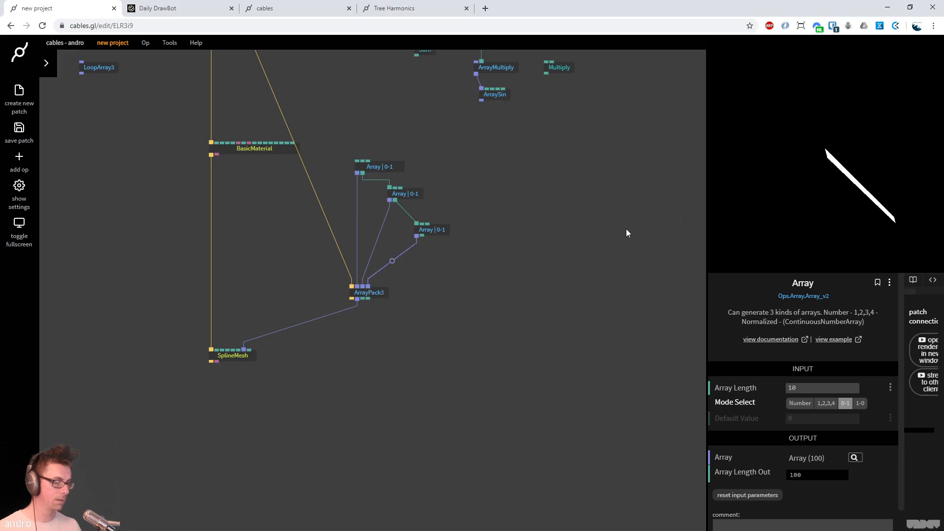
pyautogui.click(470, 256)
# Set the SplineMesh thickness to 0.01
pyautogui.click(236, 355)
pyautogui.click(831, 392)
pyautogui.write('0')
pyautogui.moveTo(855, 392); pyautogui.dragTo(843, 391)
pyautogui.click(802, 394)
pyautogui.write('0.01')
# Switch the third Array, which feeds ArrayPack3's last input, to Number mode
pyautogui.click(449, 232)
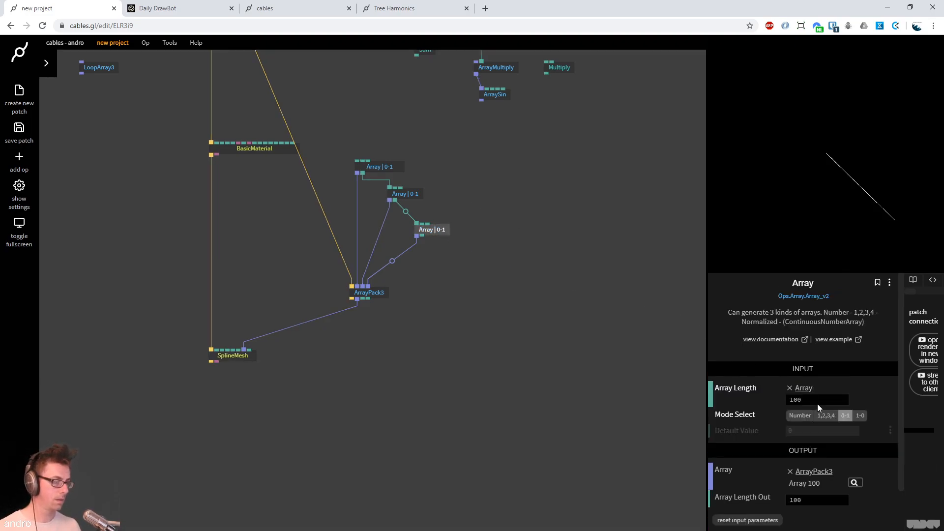
pyautogui.click(800, 415)
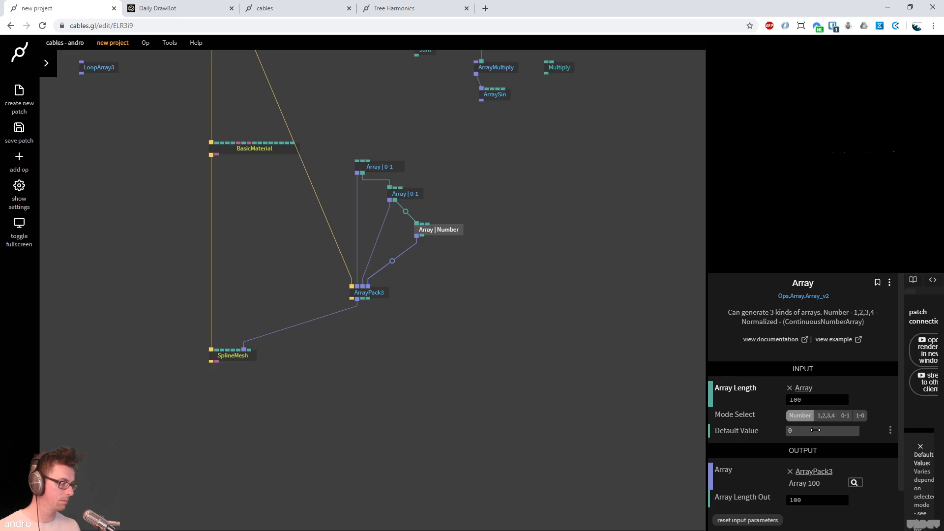
pyautogui.moveTo(821, 169)
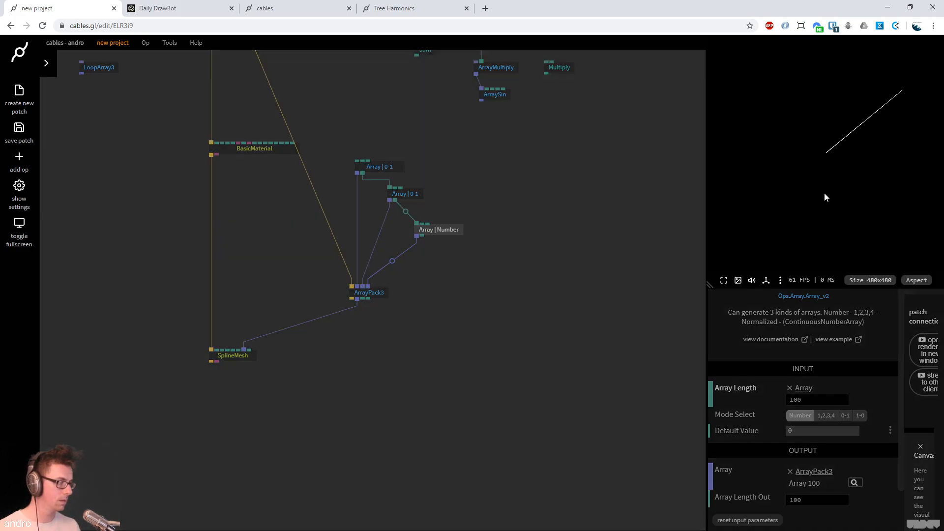
# Reset the OrbitControls camera
pyautogui.moveTo(522, 189); pyautogui.dragTo(539, 385)
pyautogui.scroll(-1, 319, 221)
pyautogui.moveTo(354, 249); pyautogui.dragTo(325, 283)
pyautogui.moveTo(458, 128); pyautogui.dragTo(400, 210)
pyautogui.click(290, 169)
pyautogui.scroll(-5, 863, 462)
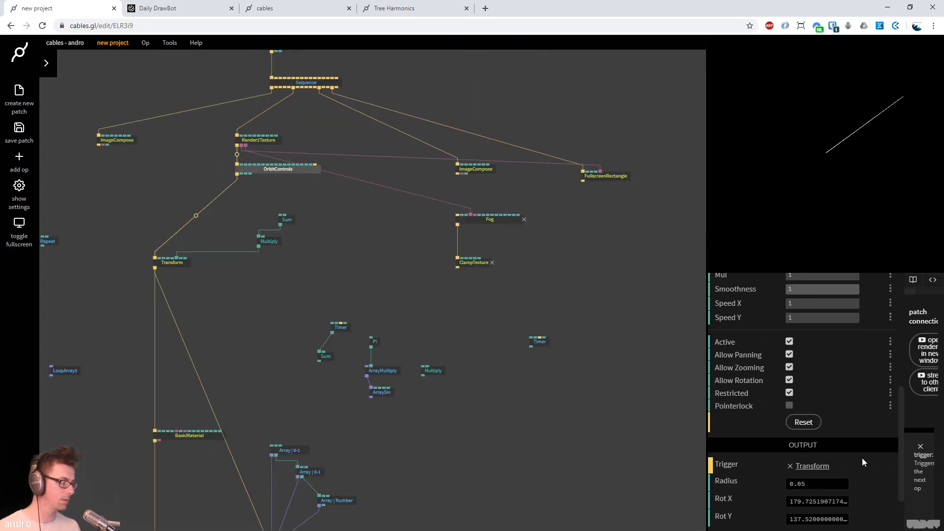
pyautogui.click(803, 422)
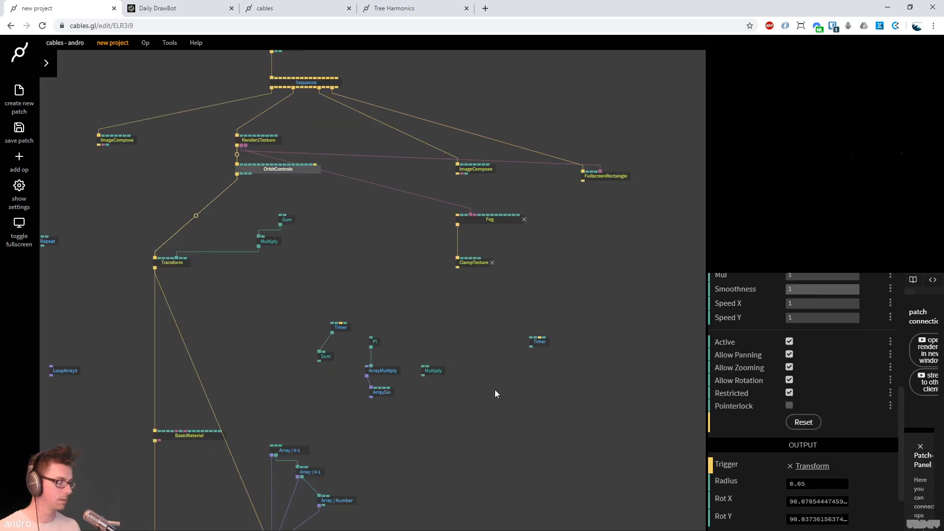
pyautogui.click(478, 426)
# Set the SplineMesh thickness to 0.03
pyautogui.moveTo(508, 400); pyautogui.dragTo(536, 304)
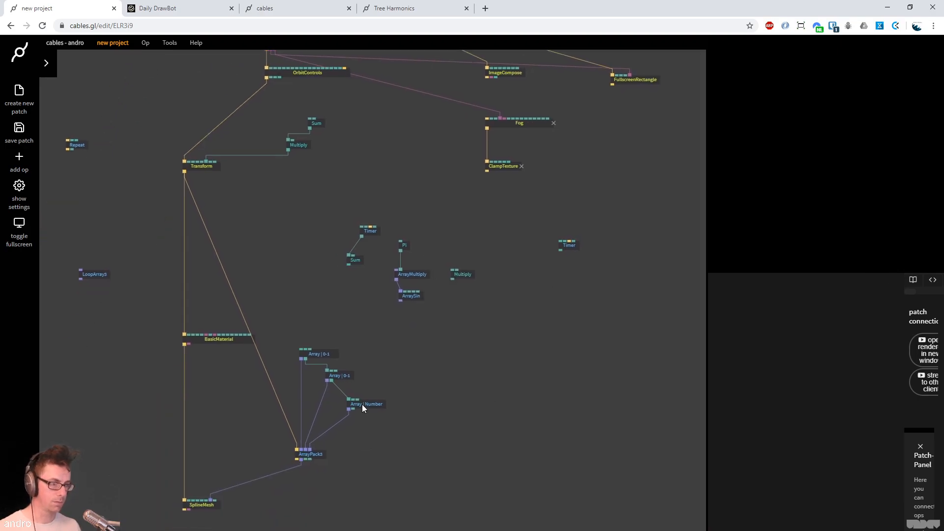
pyautogui.click(202, 505)
pyautogui.moveTo(830, 389); pyautogui.dragTo(840, 389)
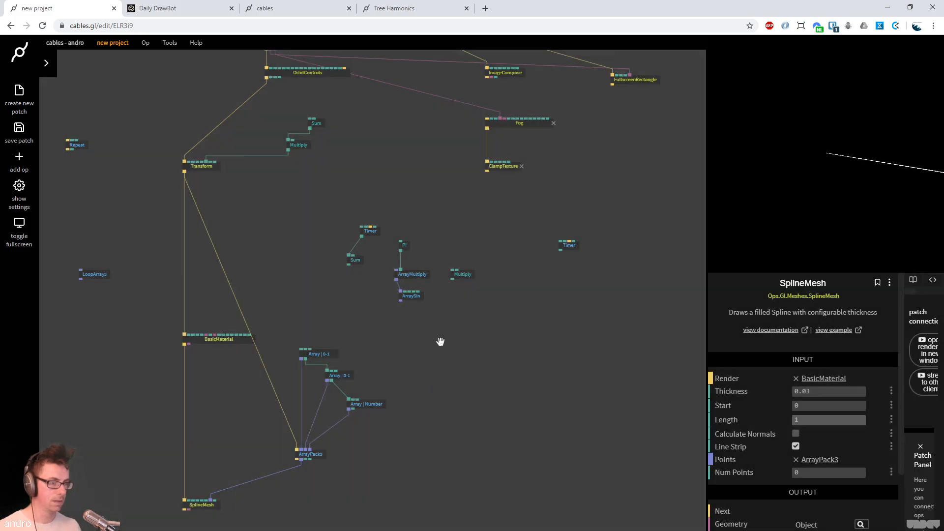
# Spread the Array ops apart and insert an ArraySin between the first Array and ArrayPack3
pyautogui.scroll(-5, 436, 347)
pyautogui.moveTo(436, 348); pyautogui.dragTo(402, 297)
pyautogui.click(377, 275)
pyautogui.moveTo(337, 268); pyautogui.dragTo(337, 239)
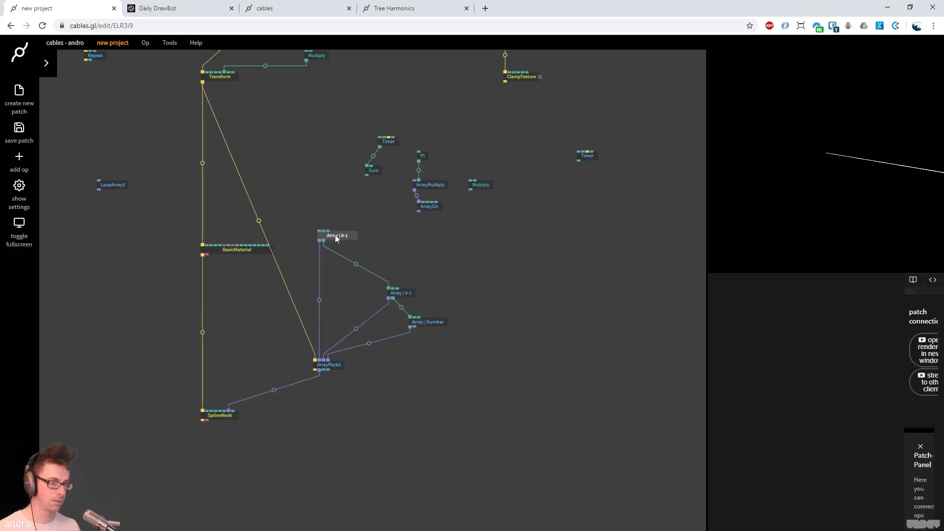
pyautogui.click(320, 300)
pyautogui.write('arraysin')
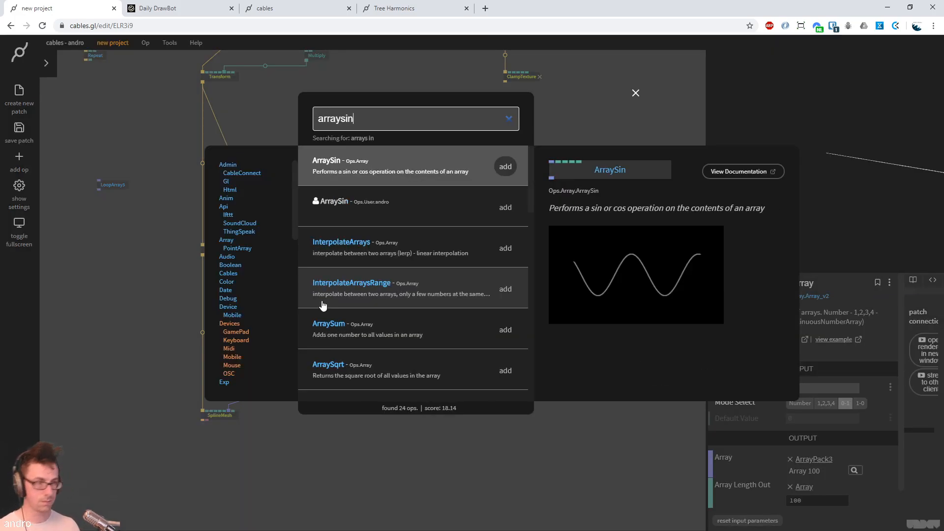
pyautogui.press('Return')
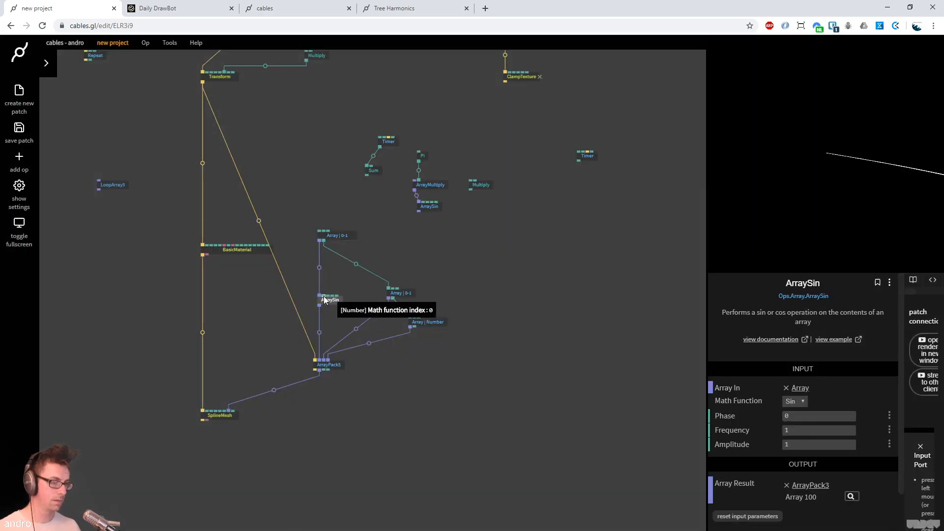
pyautogui.moveTo(327, 296); pyautogui.dragTo(308, 272)
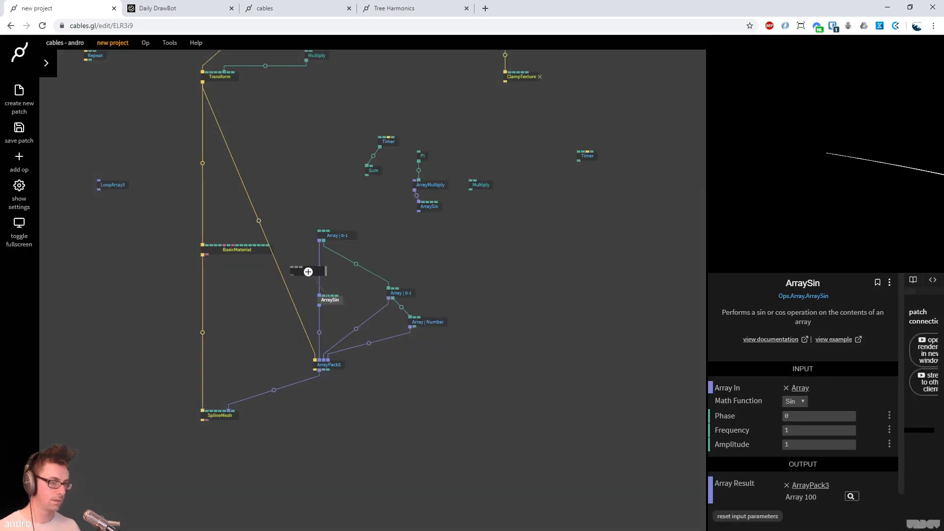
pyautogui.click(308, 272)
pyautogui.press('Escape')
# Add a Pi op connected to ArraySin's Frequency, place it above ArraySin, and set its Multiply Amount to 0.61
pyautogui.scroll(3, 369, 276)
pyautogui.scroll(1, 343, 305)
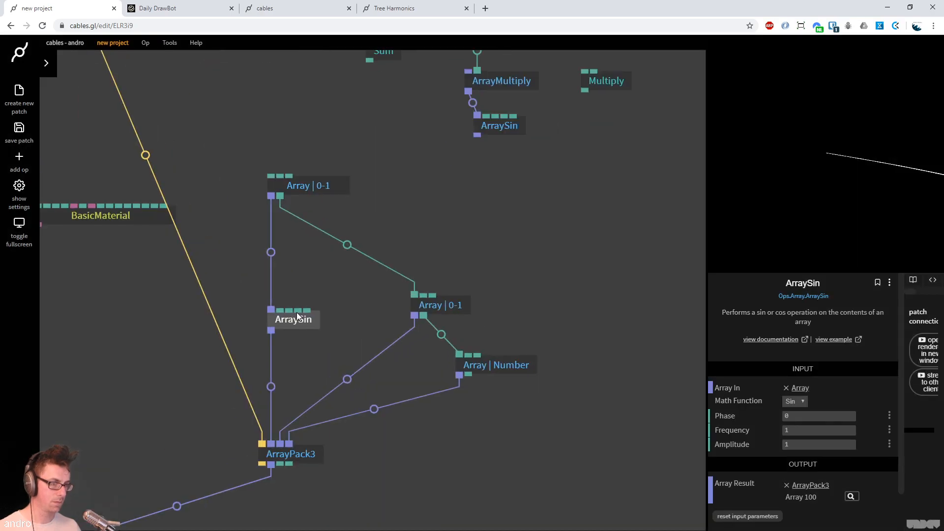
pyautogui.moveTo(297, 310); pyautogui.dragTo(313, 266)
pyautogui.write('pi')
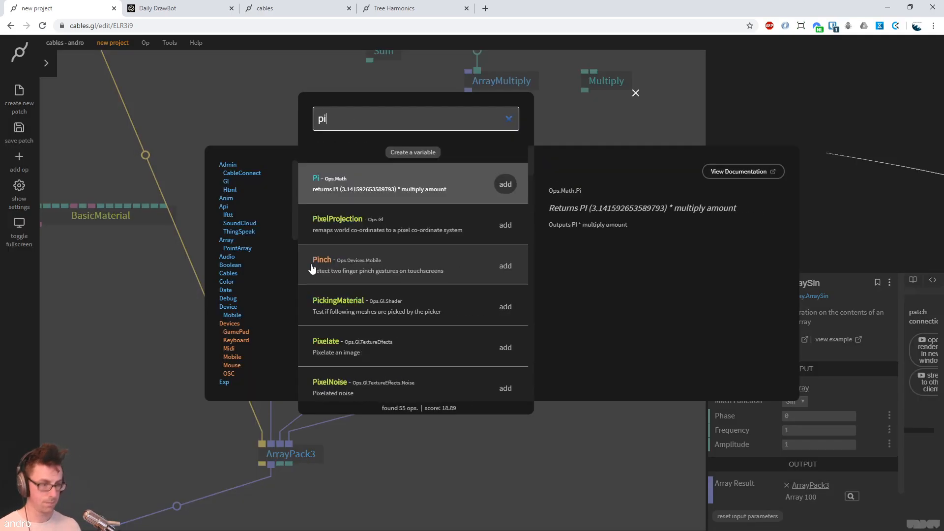
pyautogui.press('Return')
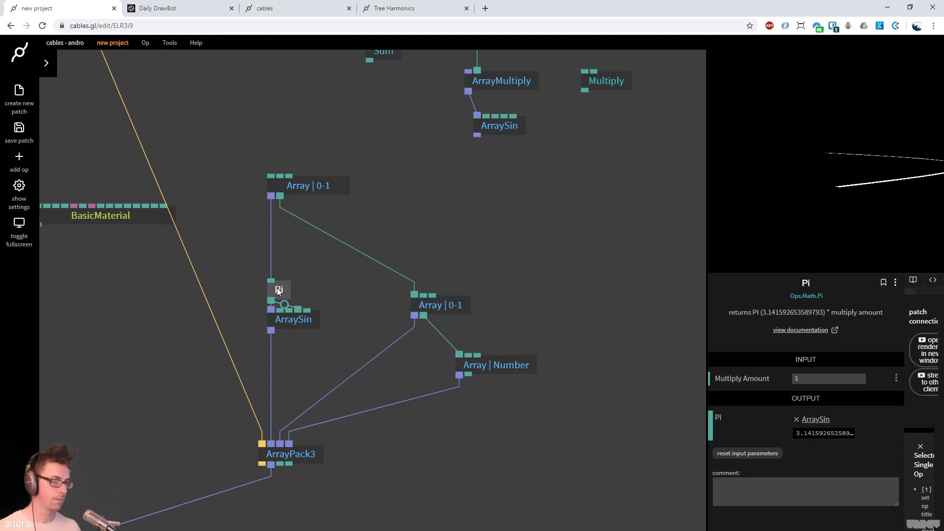
pyautogui.moveTo(296, 284); pyautogui.dragTo(305, 270)
pyautogui.moveTo(845, 377)
pyautogui.mouseDown()
pyautogui.moveTo(831, 377)
pyautogui.moveTo(855, 377)
pyautogui.mouseUp()
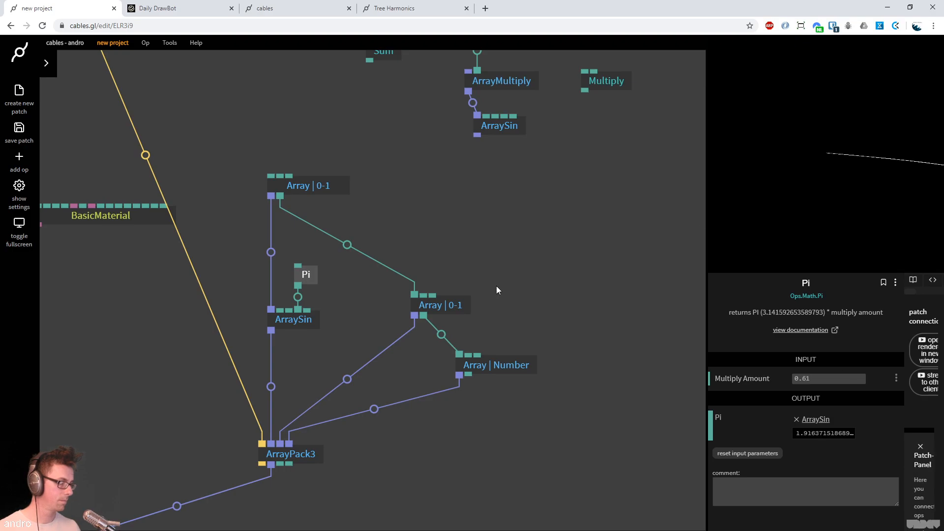
# Switch the second Array to Number mode and the third Array to 0-1 mode
pyautogui.click(474, 303)
pyautogui.click(434, 306)
pyautogui.click(801, 416)
pyautogui.moveTo(520, 370); pyautogui.dragTo(529, 370)
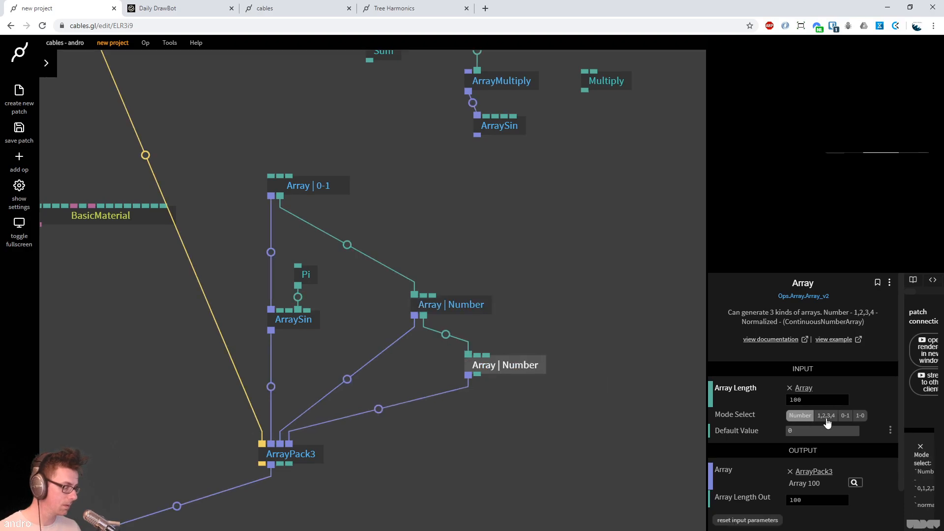
pyautogui.click(846, 415)
pyautogui.moveTo(595, 324); pyautogui.dragTo(573, 274)
pyautogui.moveTo(558, 238); pyautogui.dragTo(555, 243)
# Disconnect the Multiply op from the Transform's RotX input
pyautogui.scroll(3, 570, 264)
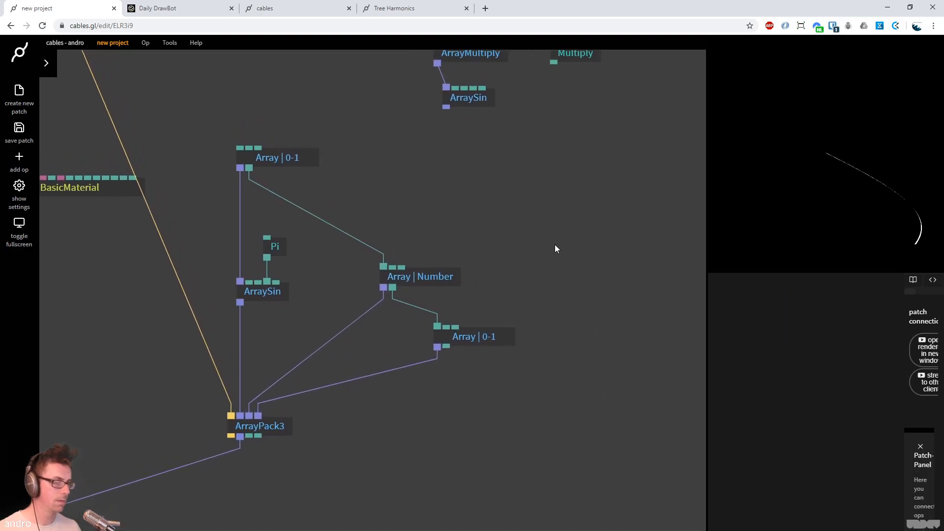
pyautogui.click(285, 187)
pyautogui.scroll(2, 556, 303)
pyautogui.scroll(-5, 556, 302)
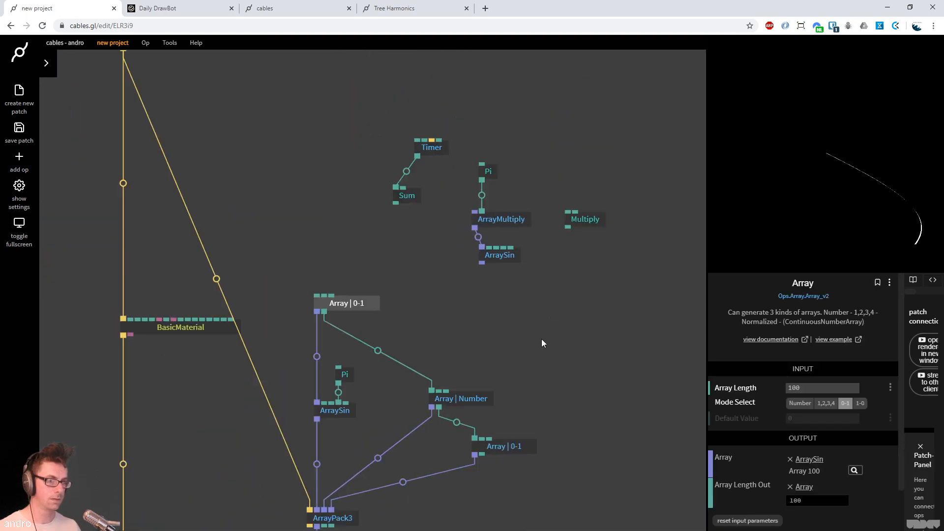
pyautogui.click(278, 107)
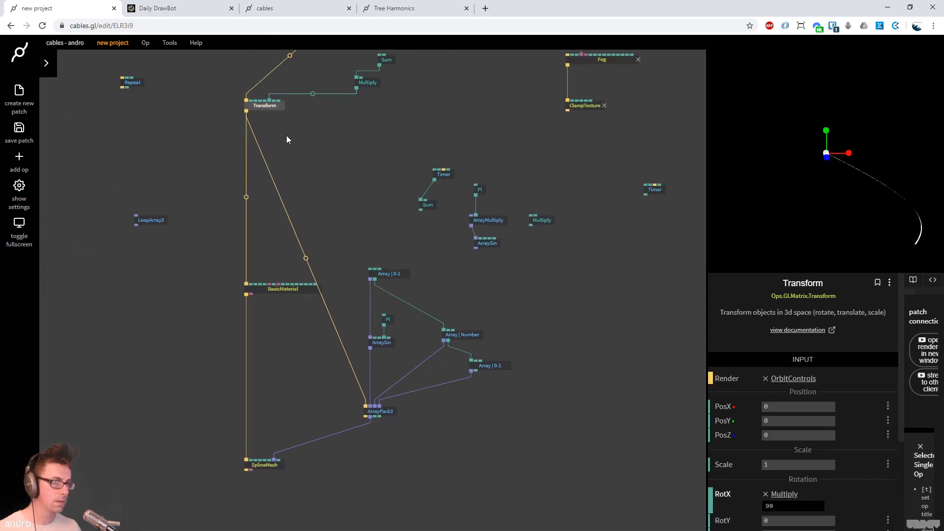
pyautogui.scroll(-3, 831, 442)
pyautogui.scroll(5, 468, 254)
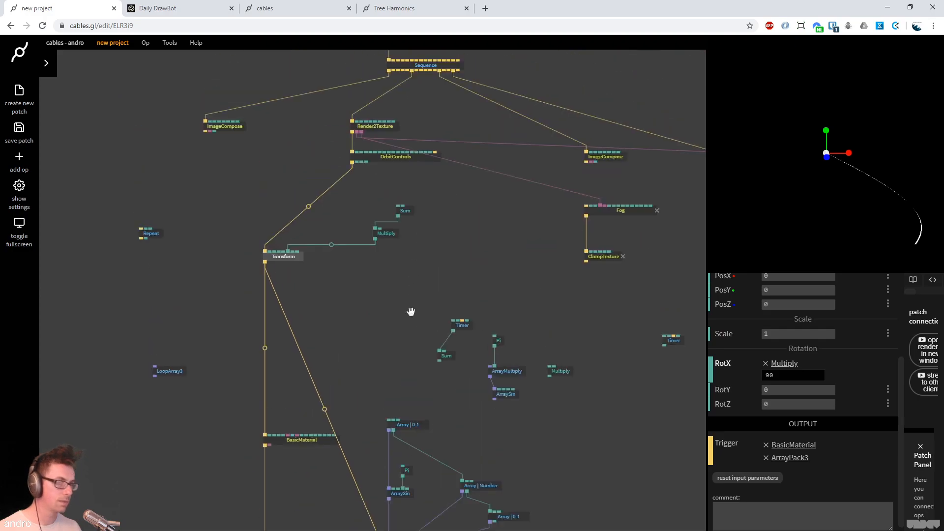
pyautogui.click(328, 260)
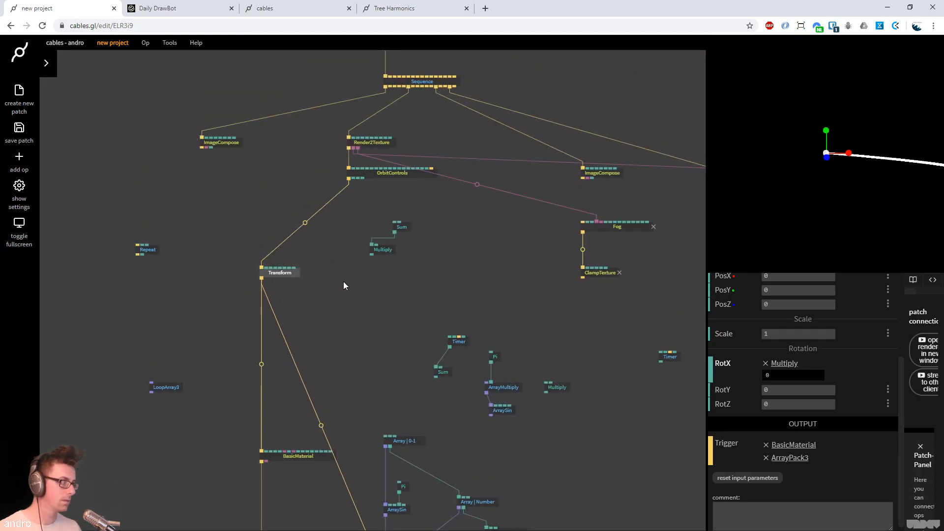
# Examine the third Array and ArraySin parameters, and view the whole spline in the rendered output
pyautogui.scroll(-3, 772, 470)
pyautogui.scroll(-3, 593, 413)
pyautogui.scroll(2, 605, 396)
pyautogui.scroll(-3, 576, 349)
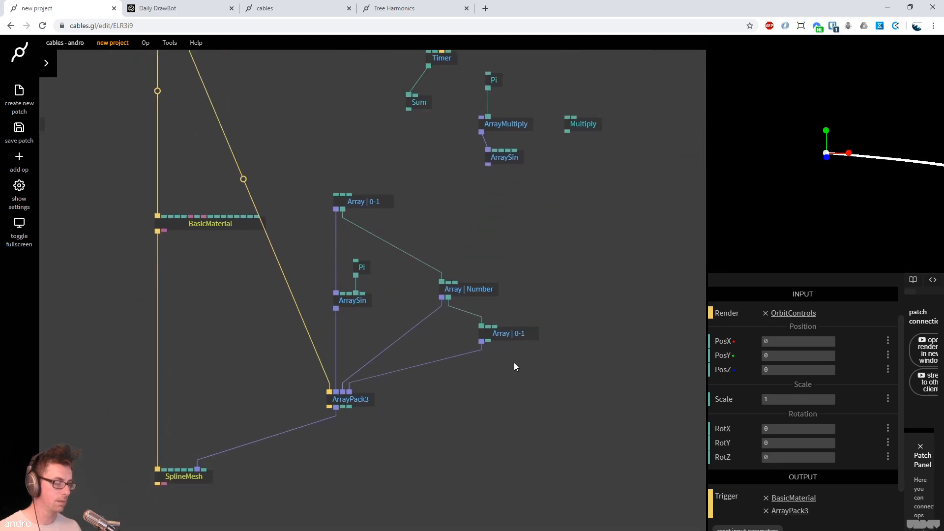
pyautogui.click(514, 334)
pyautogui.click(356, 300)
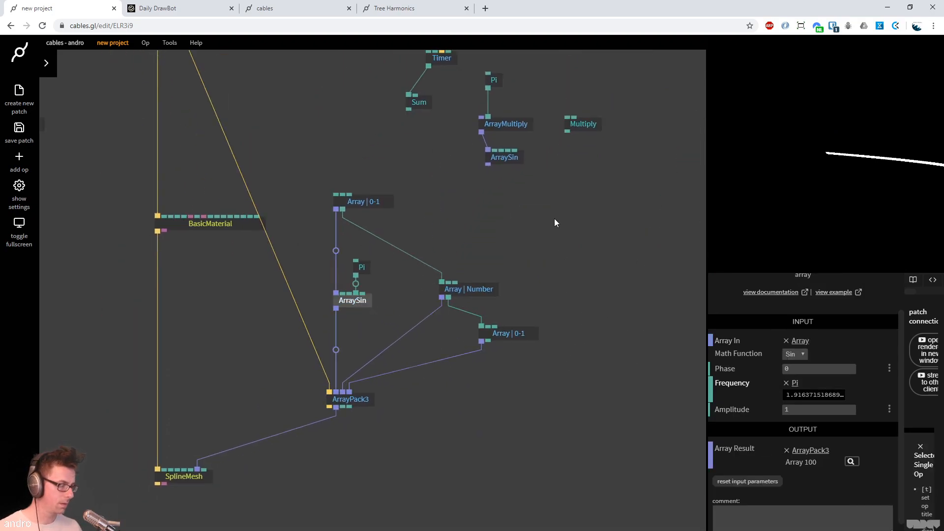
pyautogui.scroll(-4, 554, 223)
pyautogui.scroll(6, 479, 275)
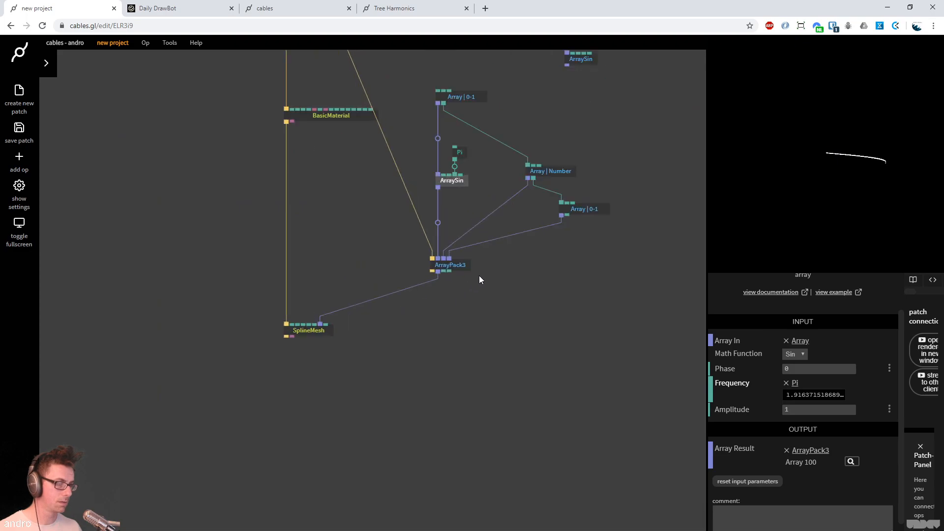
# Try a Multiply Amount of 0.5 on the Pi op feeding ArraySin and settle on 1
pyautogui.click(402, 254)
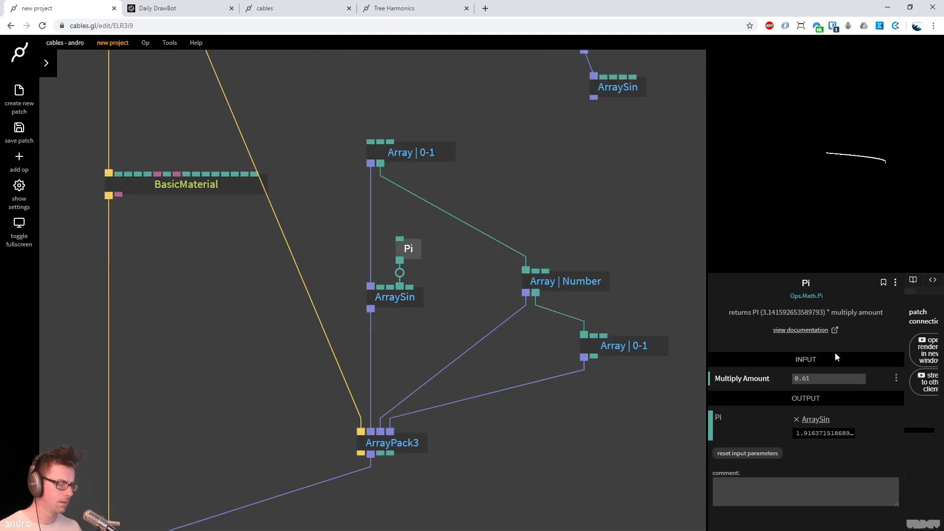
pyautogui.click(829, 376)
pyautogui.write('0.5')
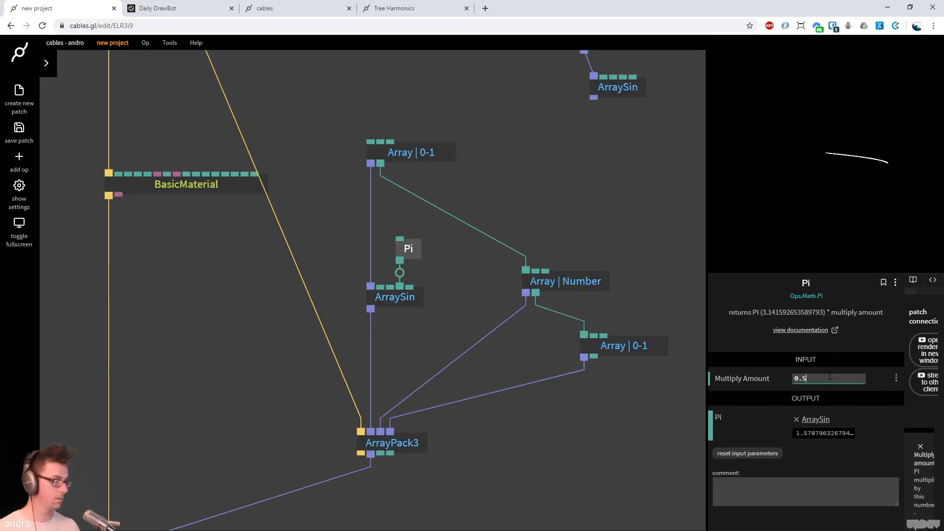
pyautogui.hotkey('ctrl', 'a')
pyautogui.write('1')
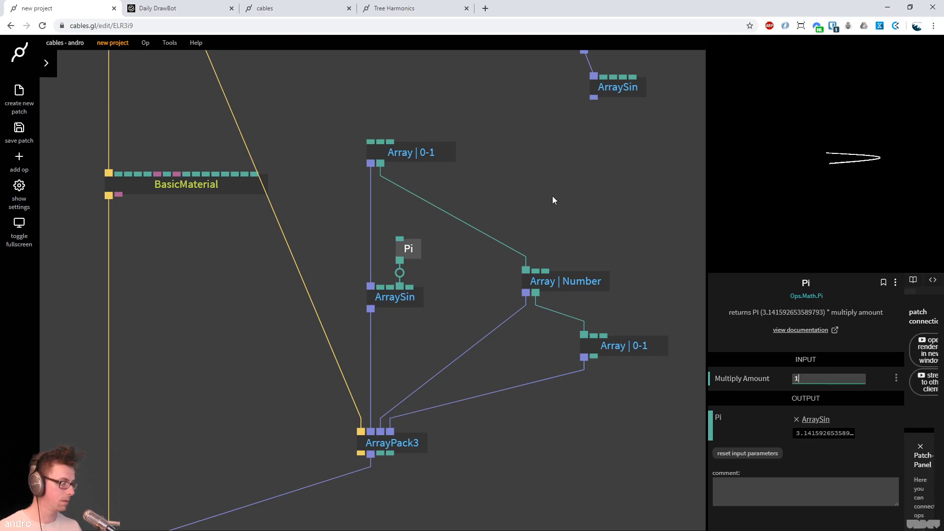
# Reduce ArraySin's Amplitude to 0.42
pyautogui.click(403, 453)
pyautogui.click(391, 301)
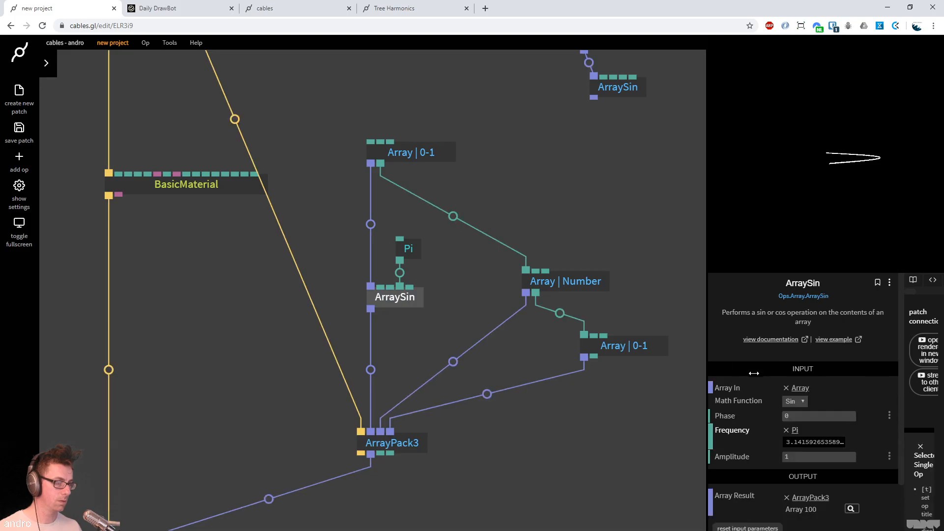
pyautogui.moveTo(834, 458); pyautogui.dragTo(806, 457)
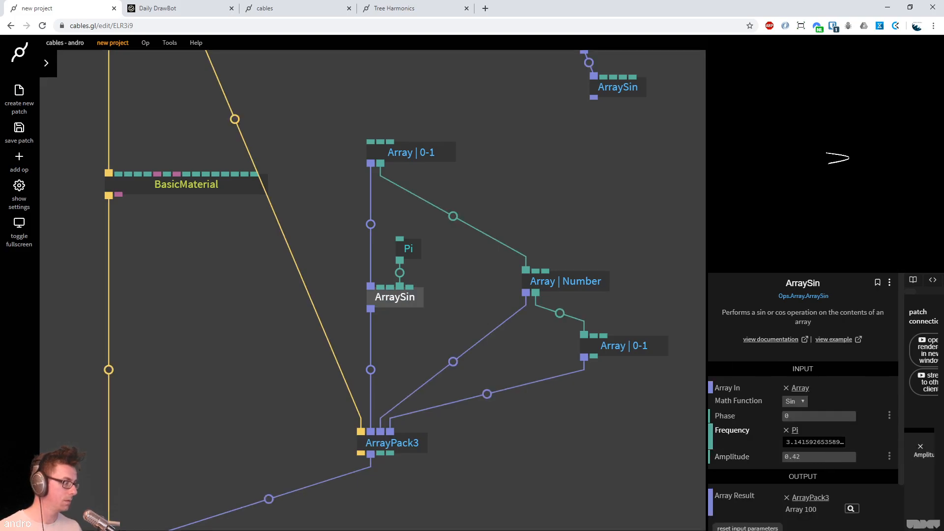
# Check ArrayPack3 and the second Array, and try 1-0 mode on the third Array before restoring 0-1
pyautogui.click(413, 437)
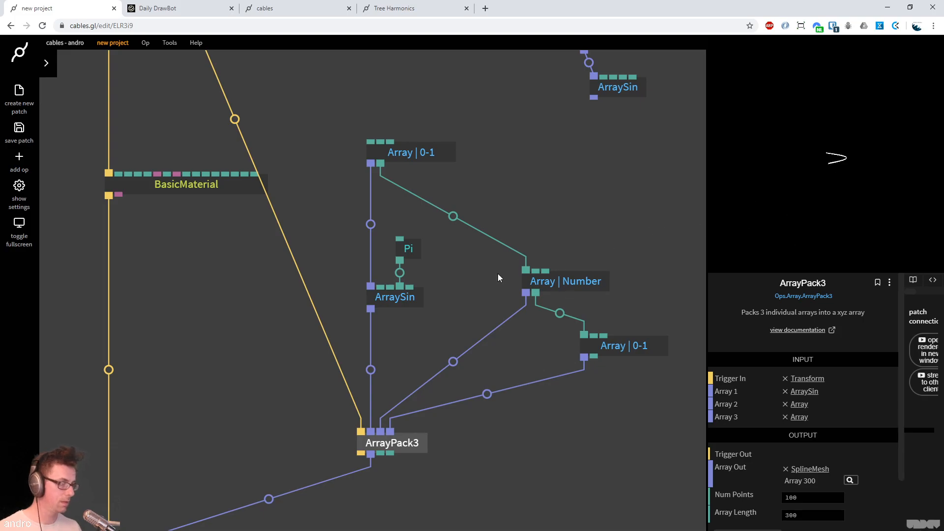
pyautogui.click(562, 281)
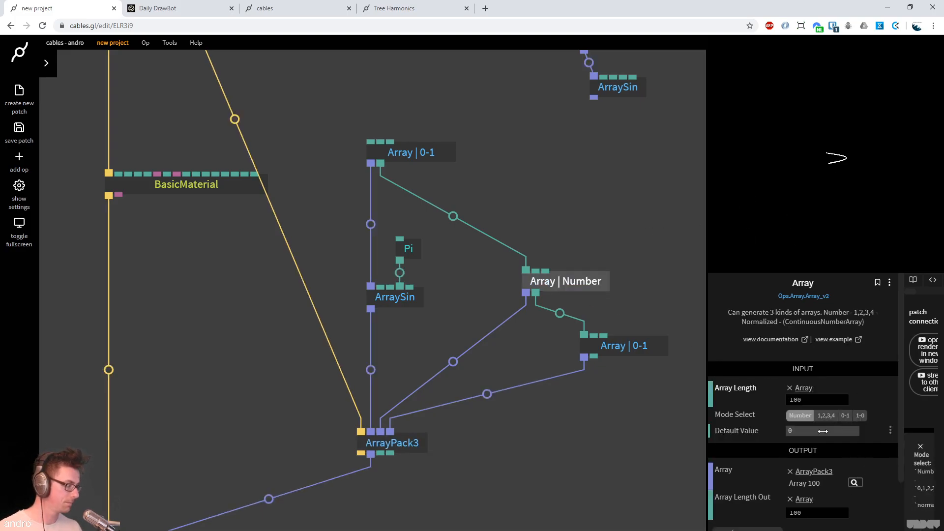
pyautogui.click(610, 347)
pyautogui.click(859, 416)
pyautogui.click(846, 416)
# Insert an ArrayMultiply between the third Array and ArrayPack3, and place it directly below that Array
pyautogui.click(487, 394)
pyautogui.write('a')
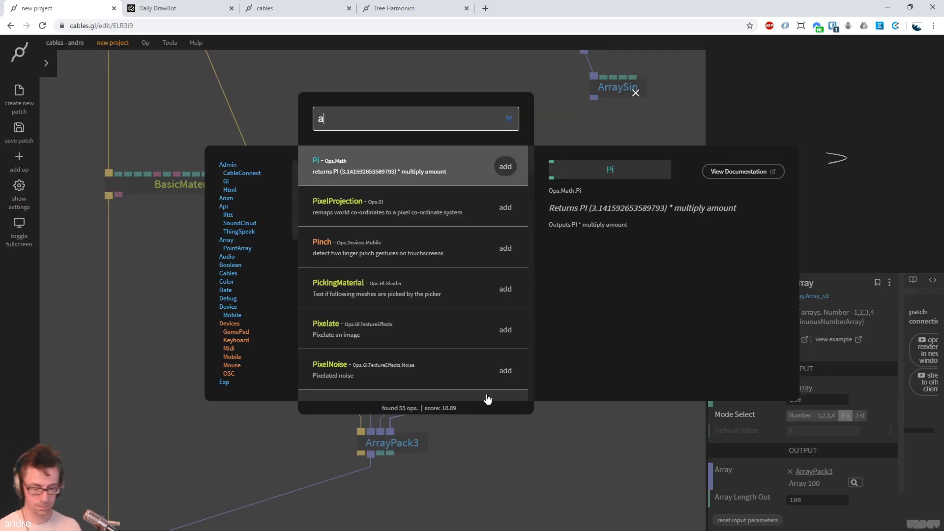
pyautogui.write('rraymult')
pyautogui.press('Return')
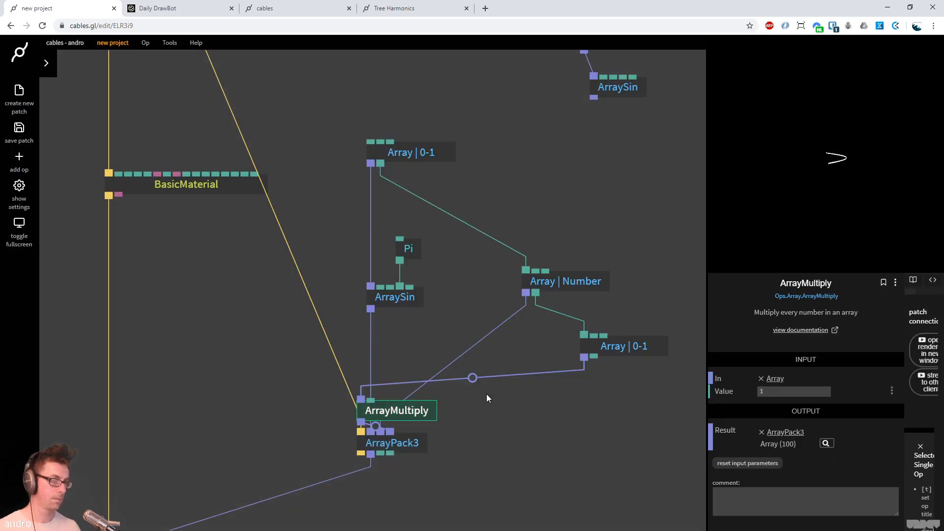
pyautogui.moveTo(433, 415); pyautogui.dragTo(651, 407)
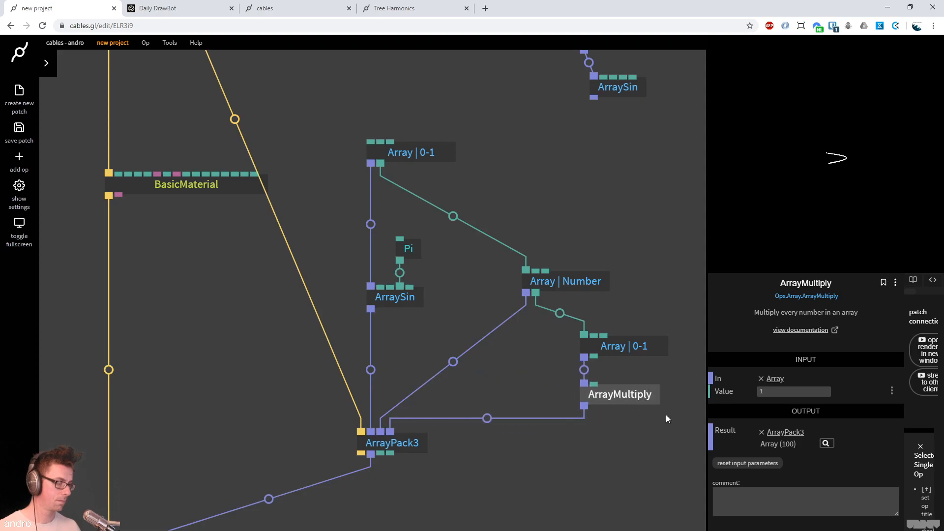
# Set the new ArrayMultiply's Value to 3.07 and move ArrayPack3 lower to make room
pyautogui.moveTo(777, 392); pyautogui.dragTo(794, 392)
pyautogui.moveTo(793, 391); pyautogui.dragTo(786, 392)
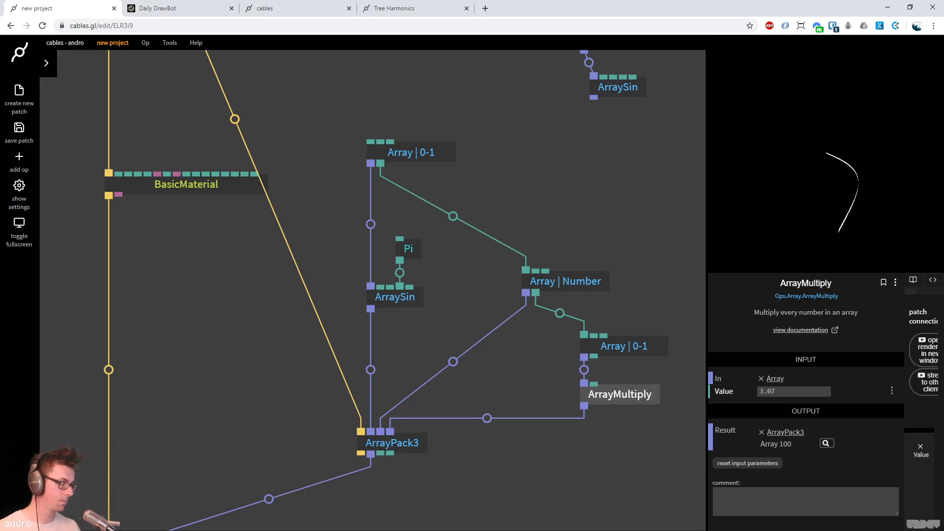
pyautogui.click(642, 247)
pyautogui.scroll(-2, 541, 261)
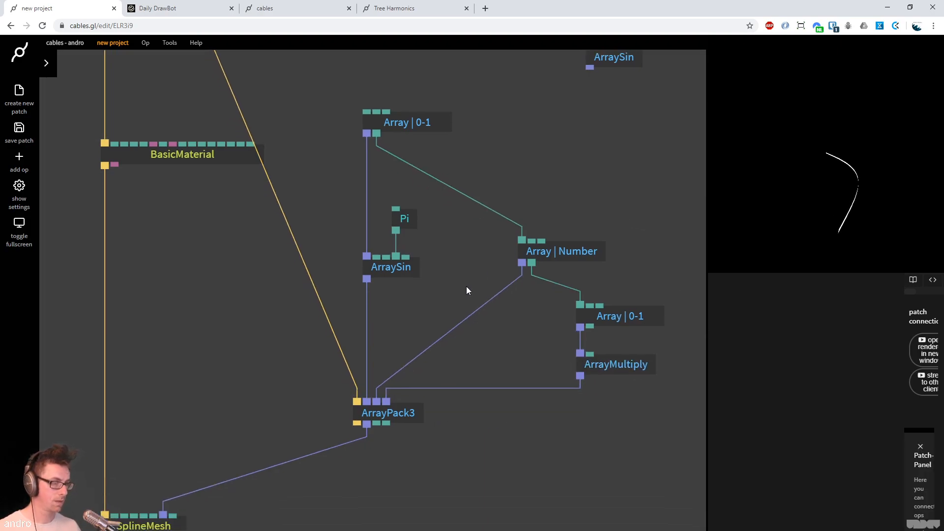
pyautogui.moveTo(403, 415); pyautogui.dragTo(399, 448)
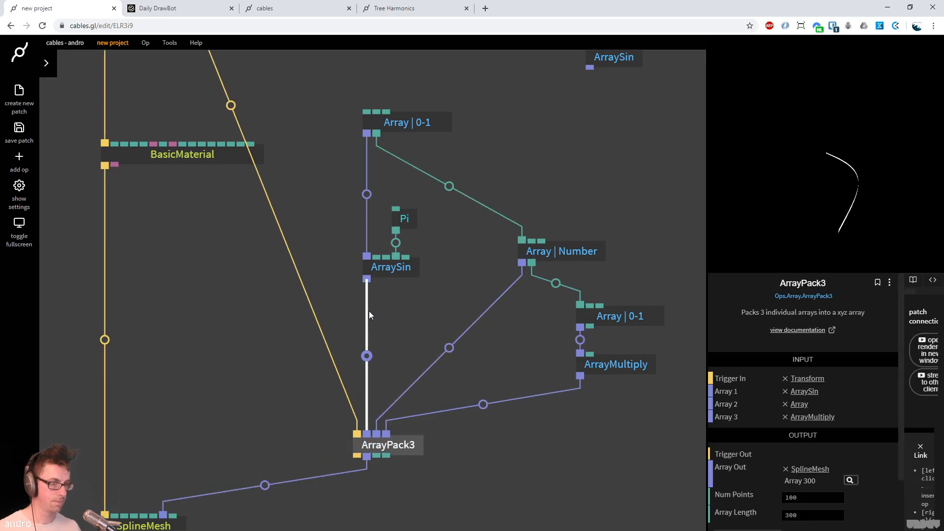
# Try an ArrayPow between the first Array and ArraySin with an adjusted Pow Factor, and delete it
pyautogui.click(367, 195)
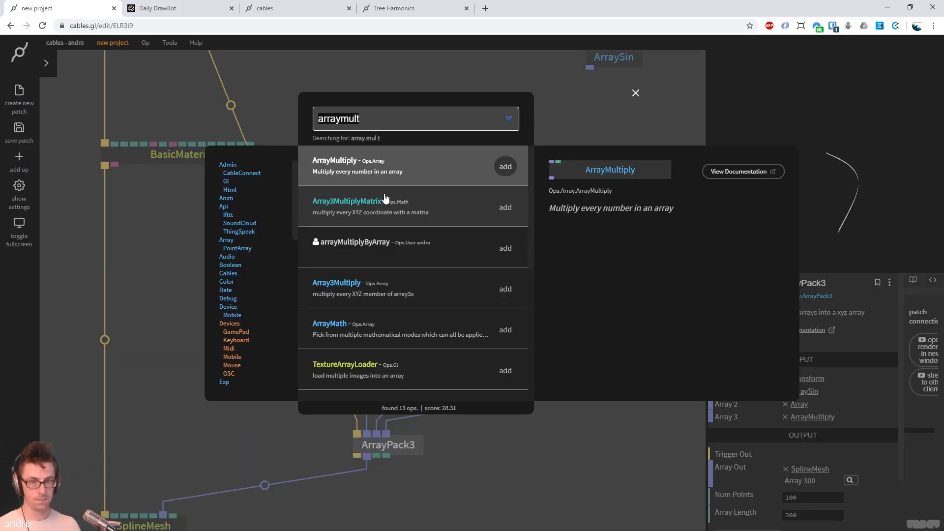
pyautogui.write('arraysmoo')
pyautogui.press('BackSpace')
pyautogui.press('BackSpace')
pyautogui.press('BackSpace')
pyautogui.press('BackSpace')
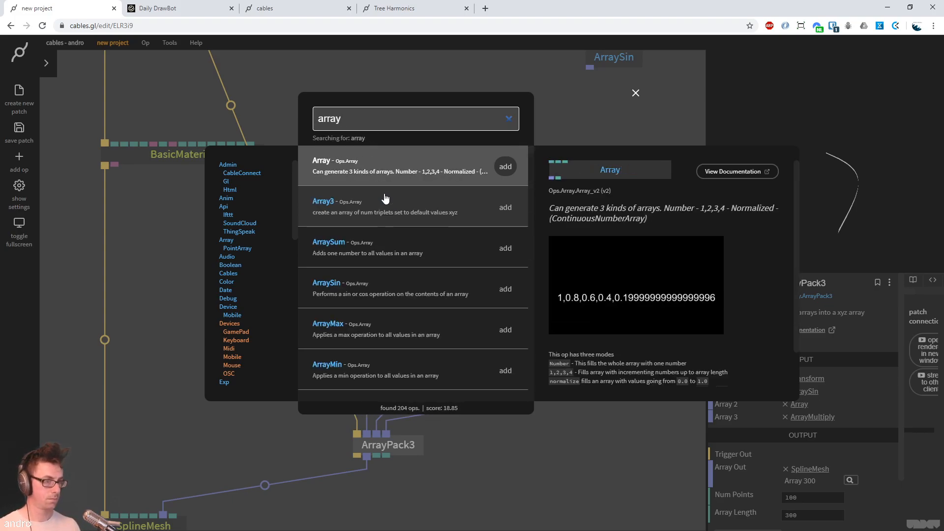
pyautogui.press('BackSpace')
pyautogui.press('BackSpace')
pyautogui.press('BackSpace')
pyautogui.write('arraypow')
pyautogui.press('Return')
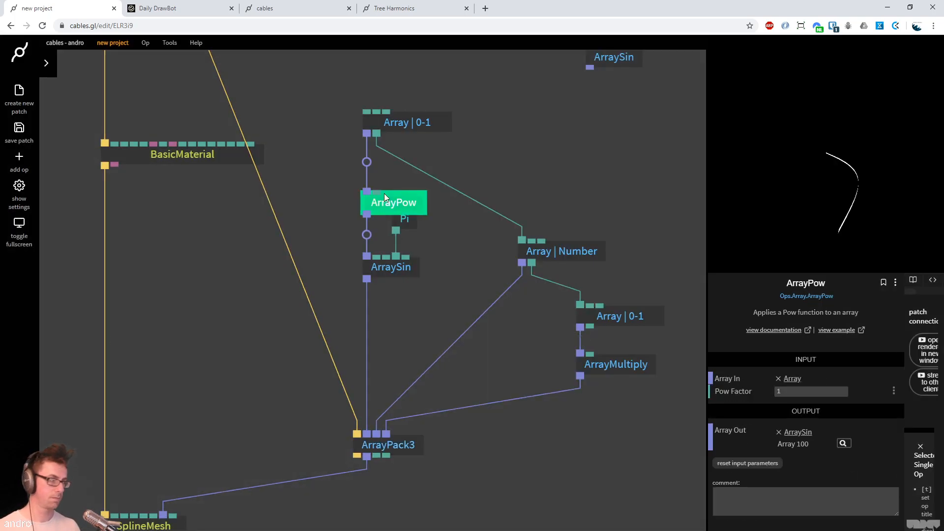
pyautogui.moveTo(831, 392)
pyautogui.mouseDown()
pyautogui.moveTo(815, 392)
pyautogui.moveTo(933, 392)
pyautogui.moveTo(804, 392)
pyautogui.moveTo(826, 392)
pyautogui.moveTo(817, 392)
pyautogui.mouseUp()
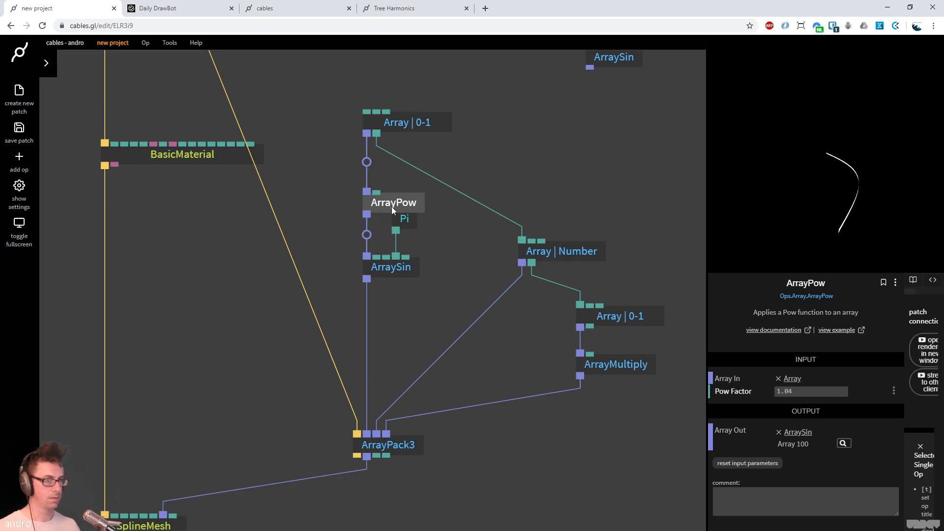
pyautogui.press('Delete')
# Try an ArraySmoothStep between the first Array and ArraySin with Min at -0.05, and delete it
pyautogui.click(367, 194)
pyautogui.write('ar')
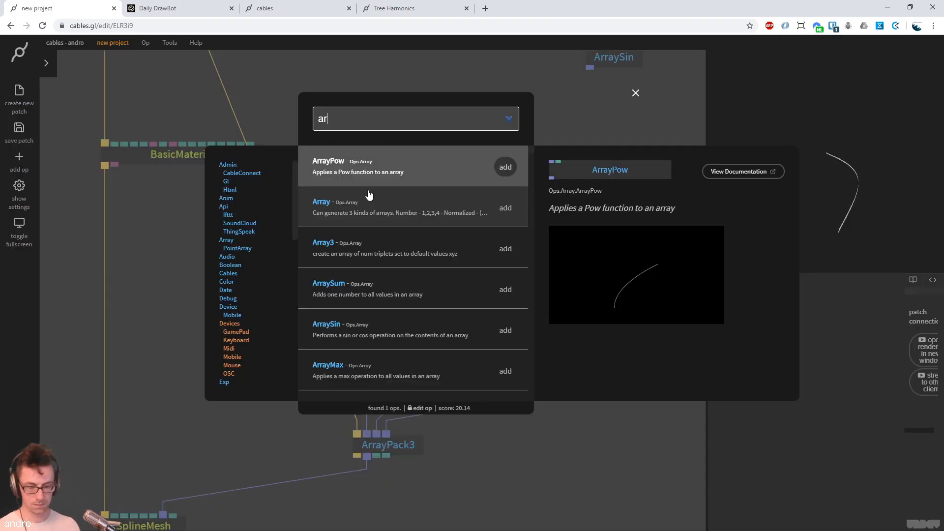
pyautogui.write('rayssmooth')
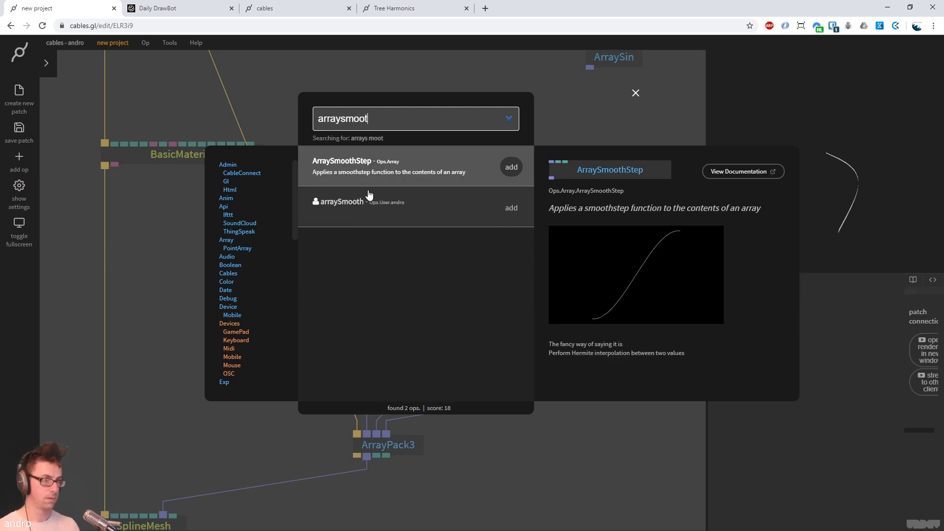
pyautogui.press('Return')
pyautogui.moveTo(811, 394)
pyautogui.mouseDown()
pyautogui.moveTo(856, 394)
pyautogui.moveTo(799, 393)
pyautogui.mouseUp()
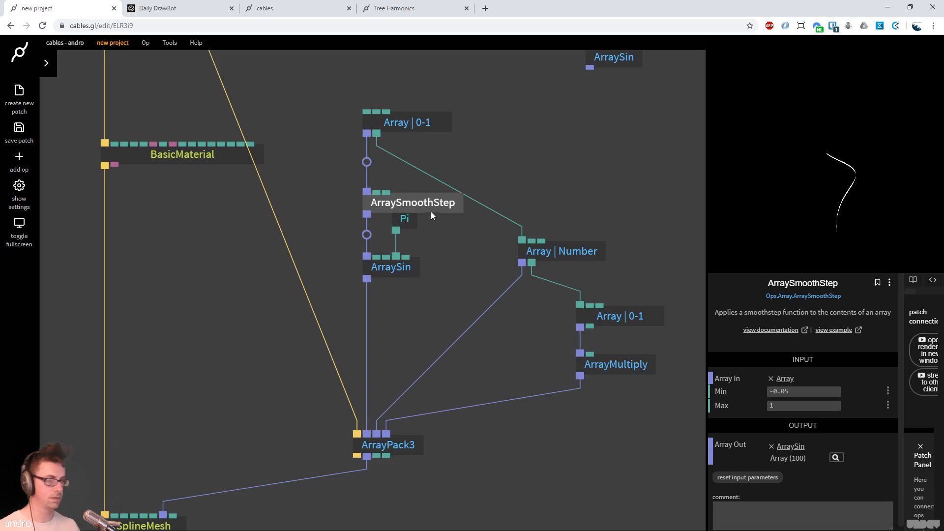
pyautogui.press('Delete')
# Insert an ArrayPow between the first Array and ArraySin, and set its Pow Factor to 0.61
pyautogui.click(368, 194)
pyautogui.write('arraypow')
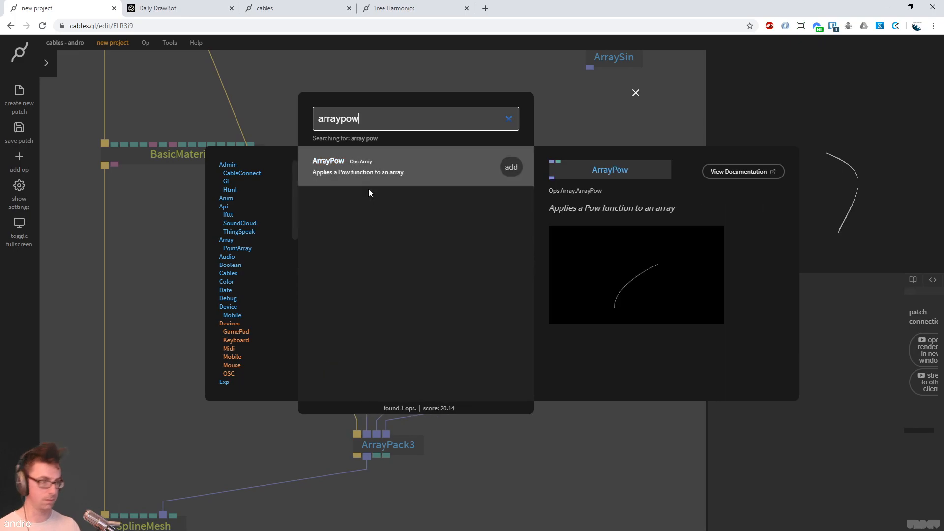
pyautogui.press('Return')
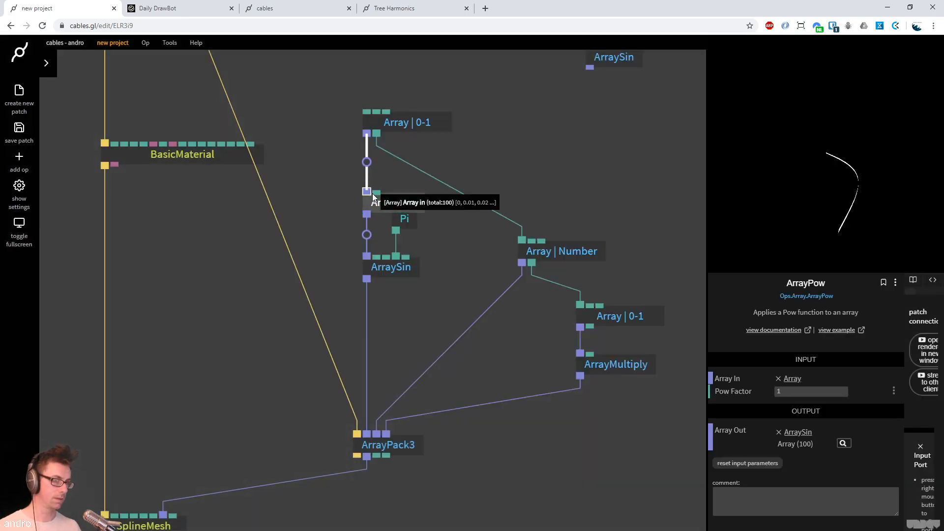
pyautogui.moveTo(809, 391)
pyautogui.mouseDown()
pyautogui.moveTo(834, 391)
pyautogui.moveTo(781, 391)
pyautogui.moveTo(802, 392)
pyautogui.mouseUp()
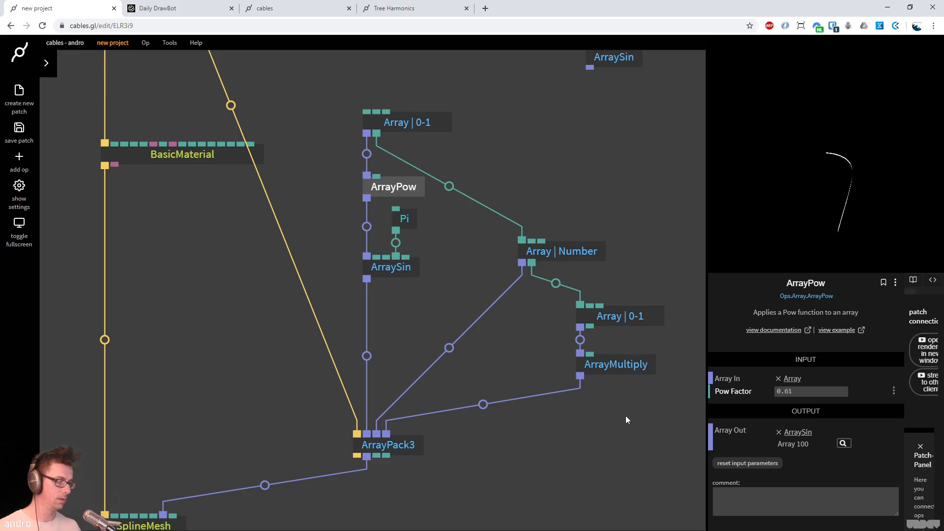
# Add a TransformArray3 below ArrayPack3, fed by ArrayPack3's array output and trigger output
pyautogui.scroll(-2, 541, 374)
pyautogui.moveTo(548, 382); pyautogui.dragTo(556, 341)
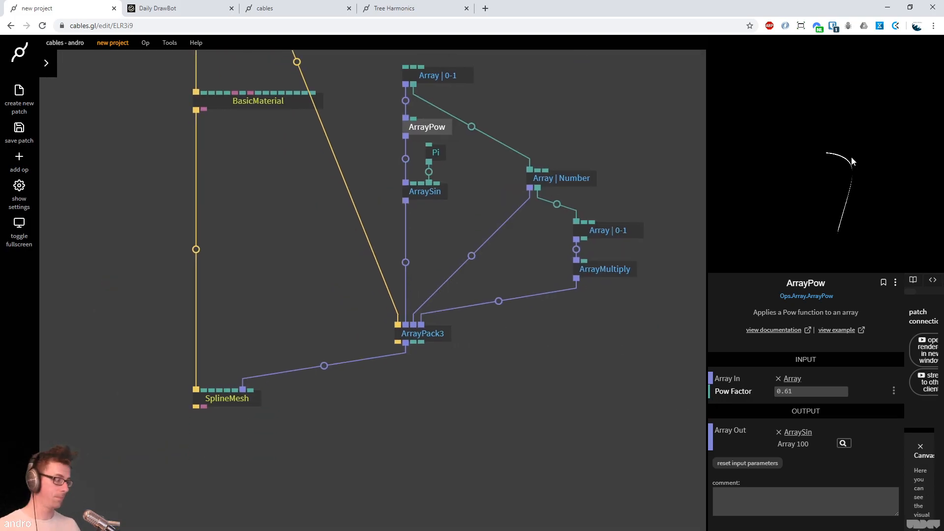
pyautogui.moveTo(541, 374); pyautogui.dragTo(510, 432)
pyautogui.scroll(-2, 510, 423)
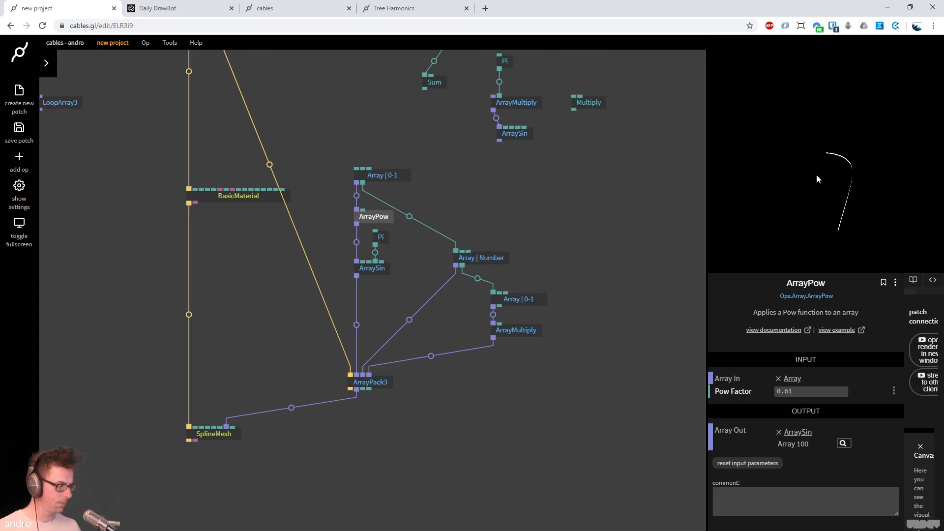
pyautogui.click(515, 426)
pyautogui.moveTo(470, 442); pyautogui.dragTo(486, 419)
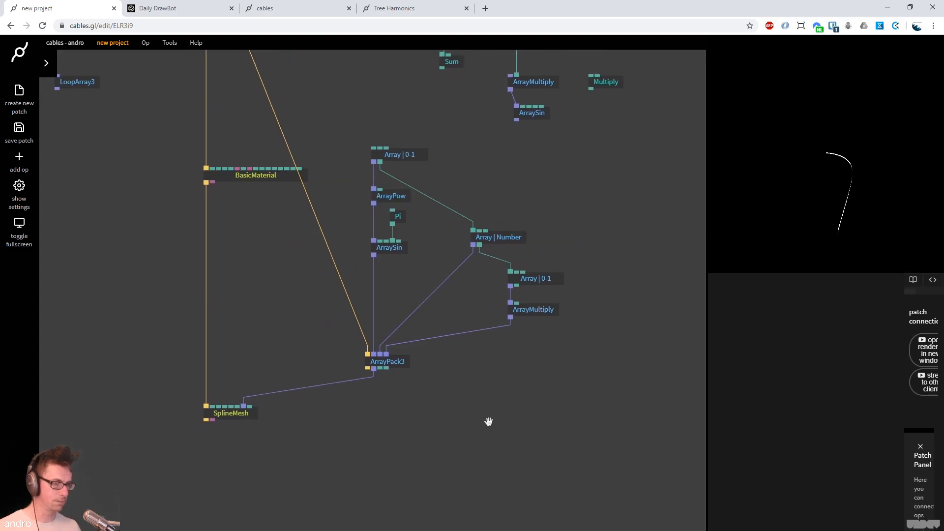
pyautogui.click(217, 416)
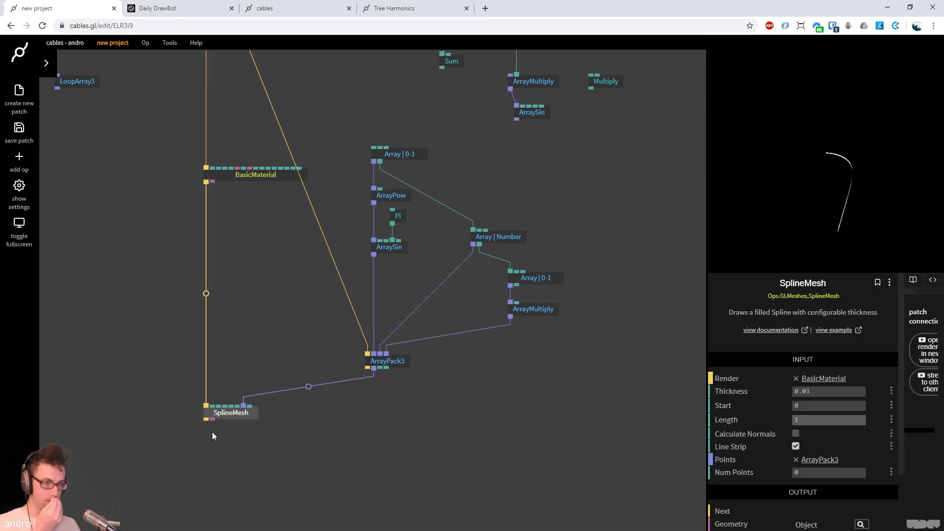
pyautogui.moveTo(375, 369); pyautogui.dragTo(383, 436)
pyautogui.write('a')
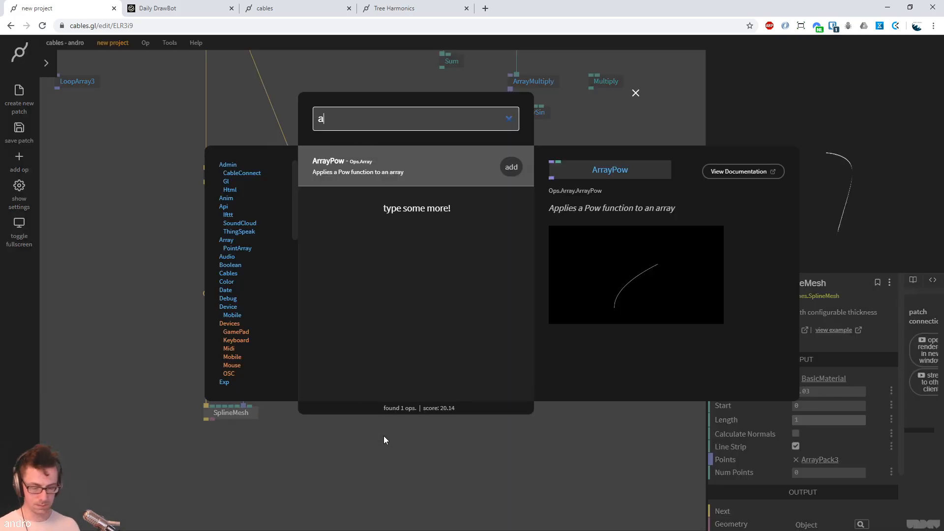
pyautogui.write('rraytransf')
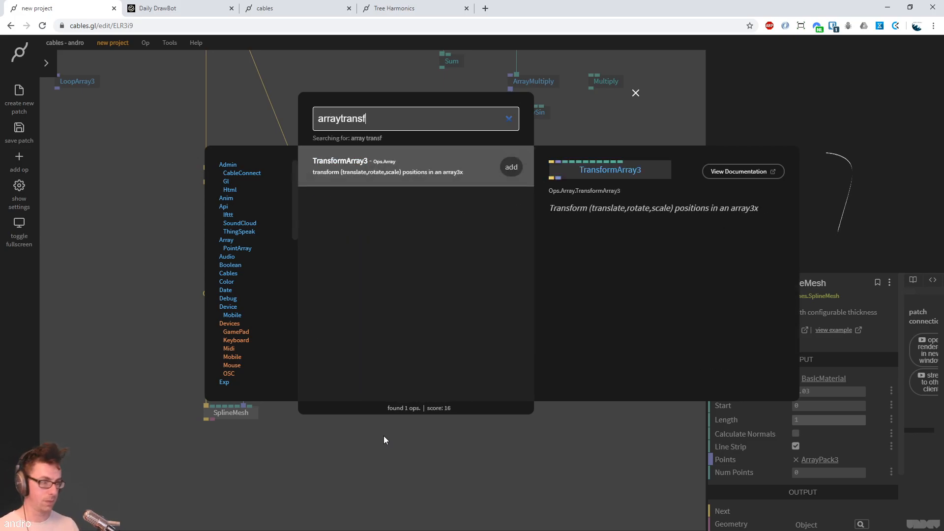
pyautogui.press('Return')
pyautogui.moveTo(368, 368); pyautogui.dragTo(368, 437)
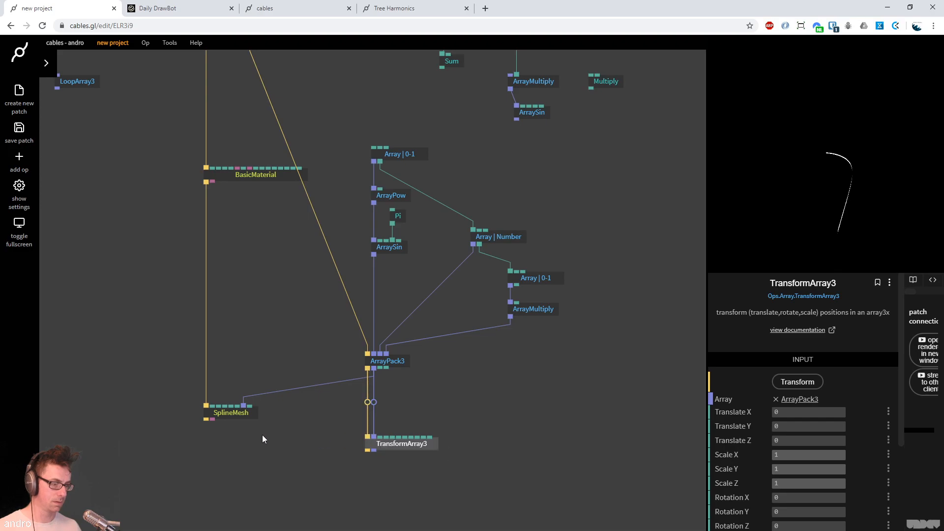
# Duplicate the SplineMesh below the original, chain it from the original's trigger, and feed its Points from TransformArray3
pyautogui.click(223, 417)
pyautogui.hotkey('ctrl', 'c')
pyautogui.hotkey('ctrl', 'v')
pyautogui.moveTo(298, 457); pyautogui.dragTo(240, 477)
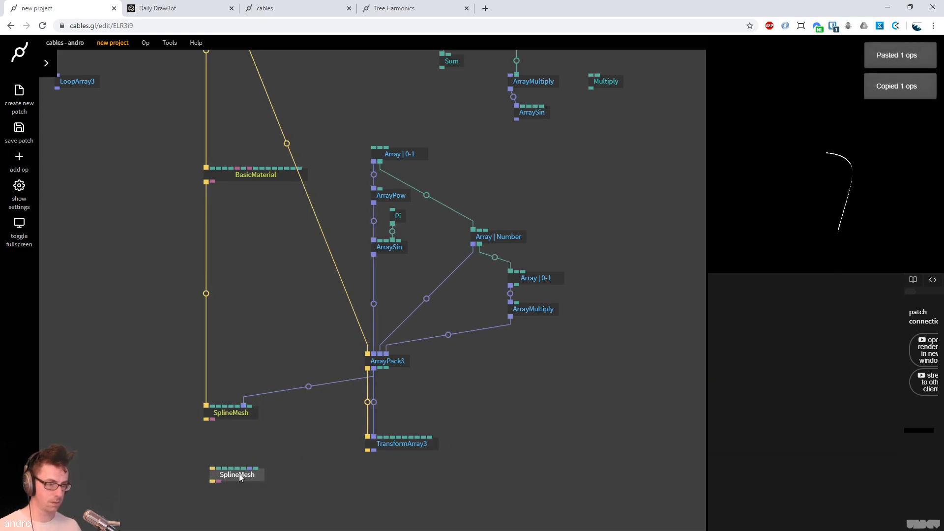
pyautogui.moveTo(206, 420); pyautogui.dragTo(207, 472)
pyautogui.moveTo(374, 451); pyautogui.dragTo(240, 478)
# Try rotations on TransformArray3, reset Rotation Y to 0 and set Rotation Z to 180 to mirror the curve
pyautogui.click(427, 445)
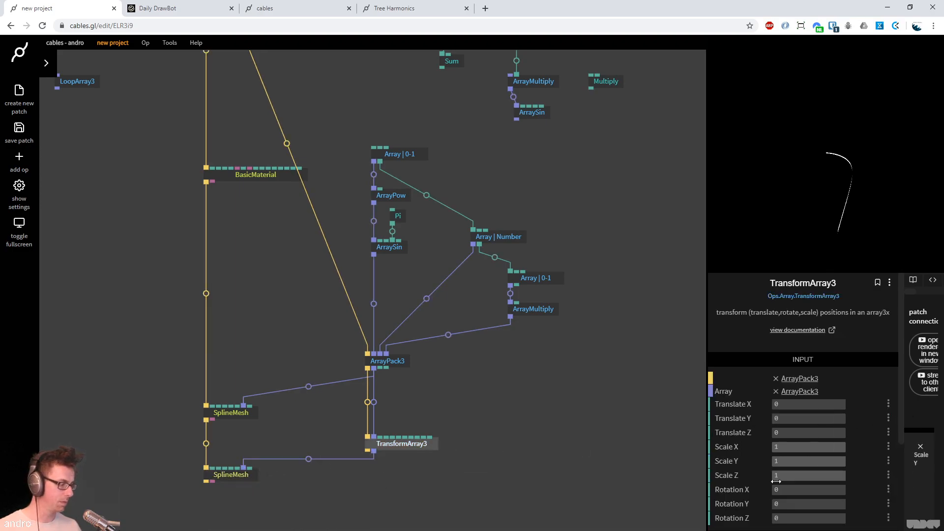
pyautogui.moveTo(808, 489); pyautogui.dragTo(809, 499)
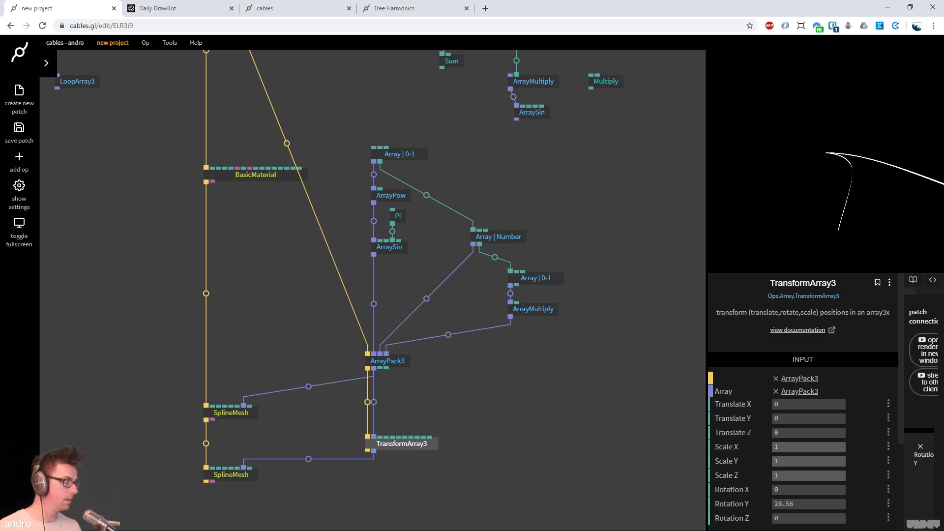
pyautogui.write('0')
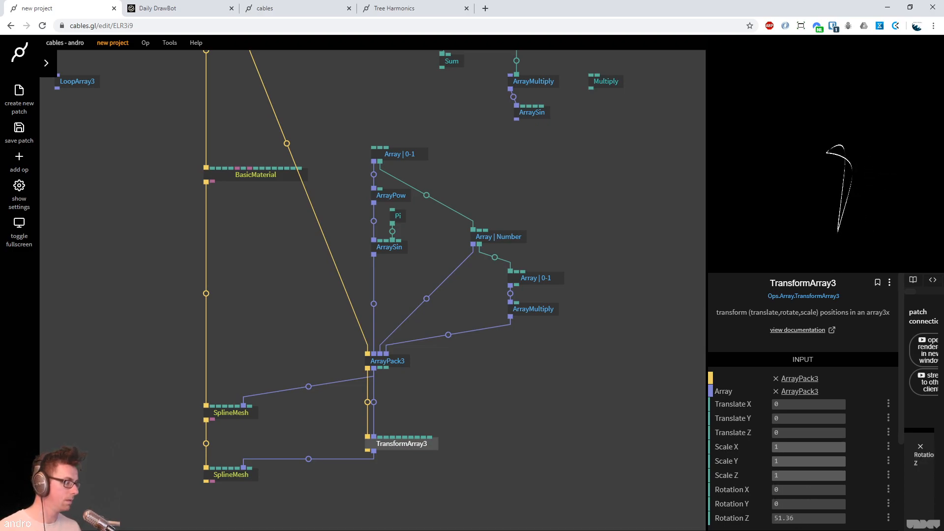
pyautogui.moveTo(809, 518); pyautogui.dragTo(809, 518)
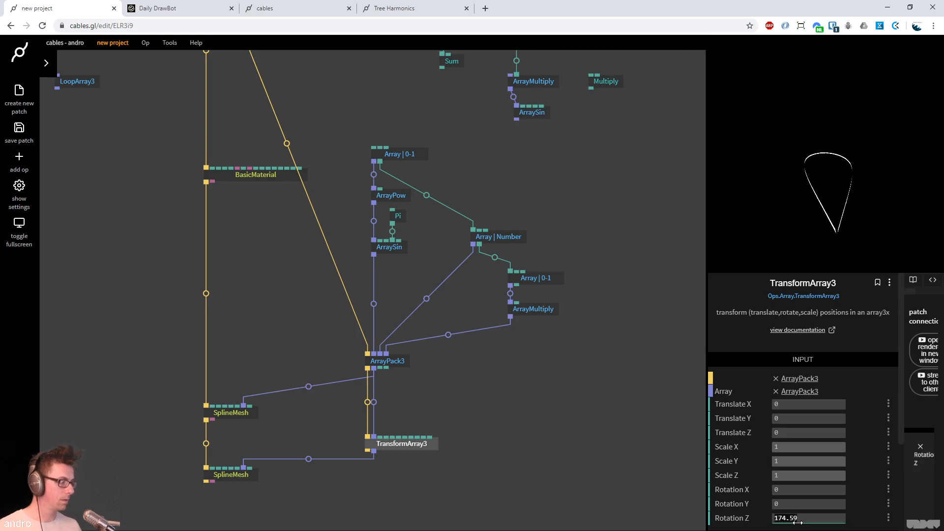
pyautogui.write('180')
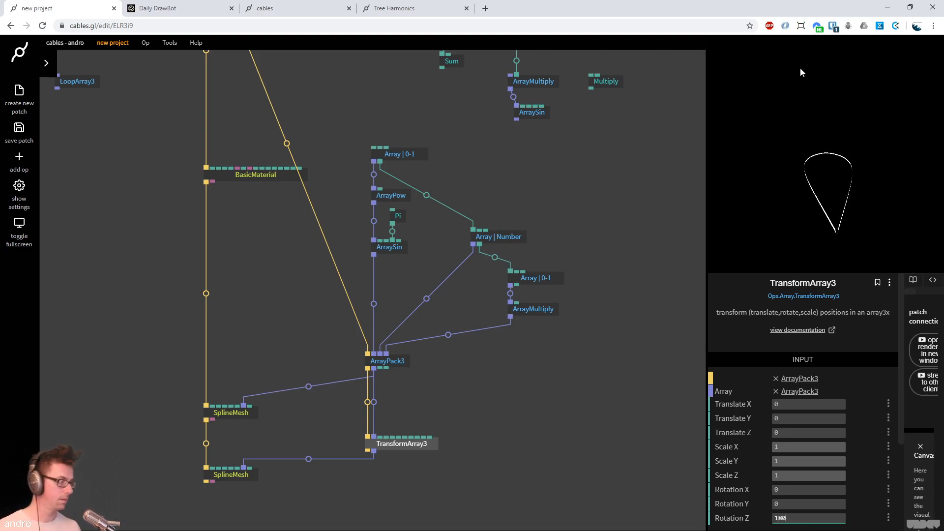
# Set ArrayPow's Pow Factor to 1.68 and compare the petal with the Bezier flower reference on Daily DrawBot
pyautogui.click(865, 205)
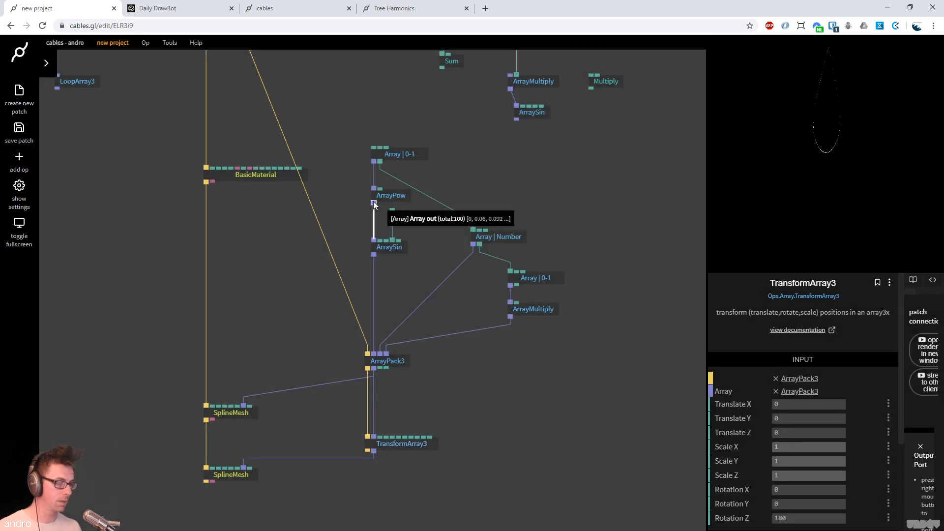
pyautogui.click(381, 196)
pyautogui.moveTo(796, 391); pyautogui.dragTo(806, 391)
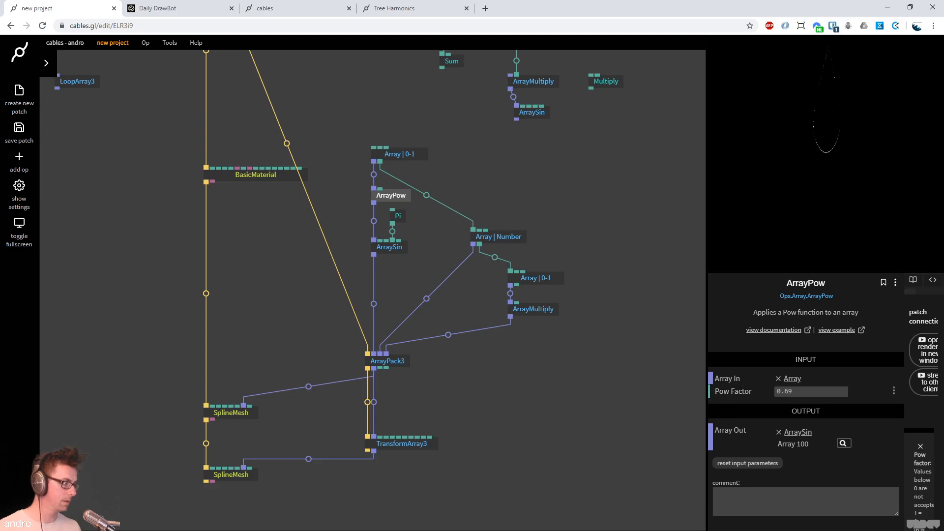
pyautogui.moveTo(807, 391); pyautogui.dragTo(670, 391)
pyautogui.click(162, 8)
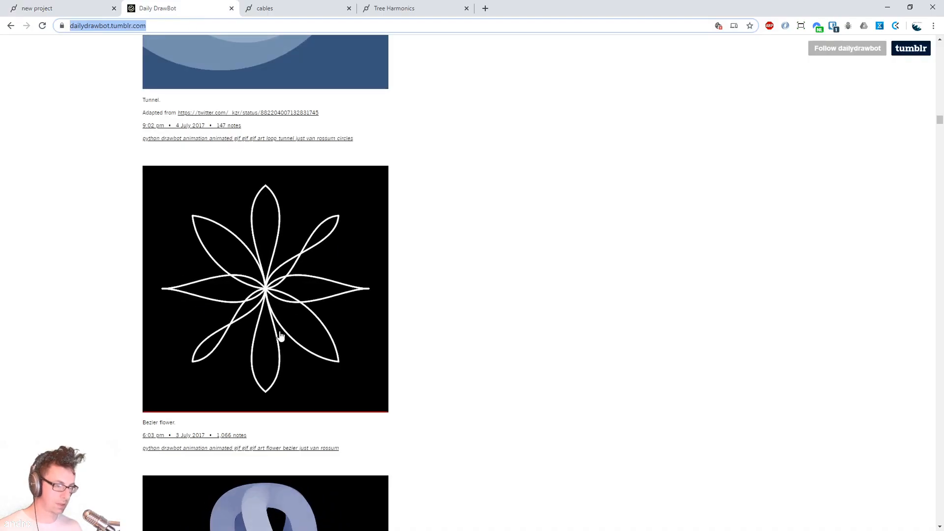
pyautogui.click(78, 9)
# Set the Thickness of both SplineMesh ops to 0.1
pyautogui.moveTo(648, 156); pyautogui.dragTo(667, 183)
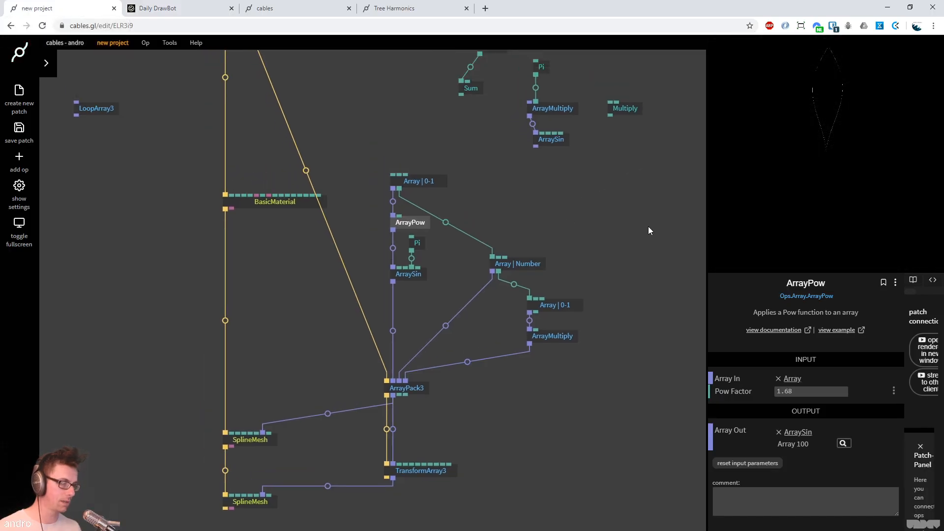
pyautogui.click(649, 227)
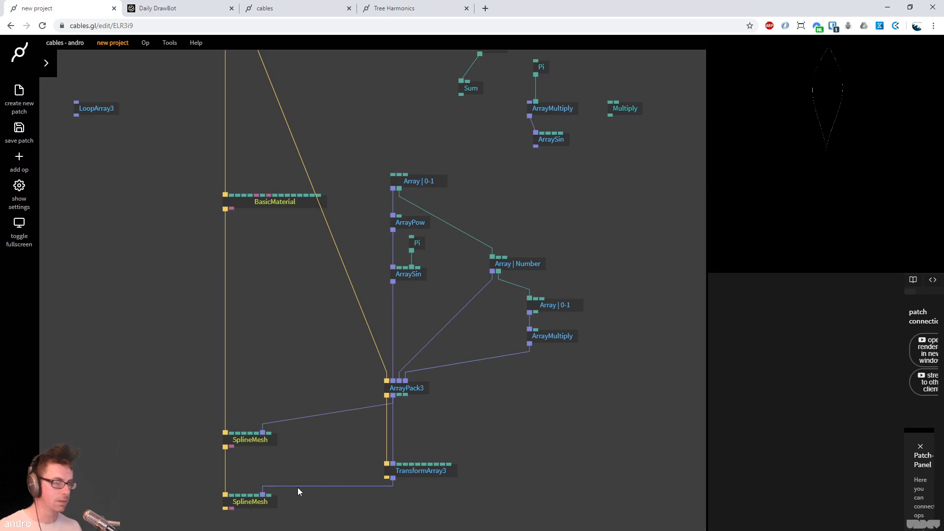
pyautogui.click(253, 441)
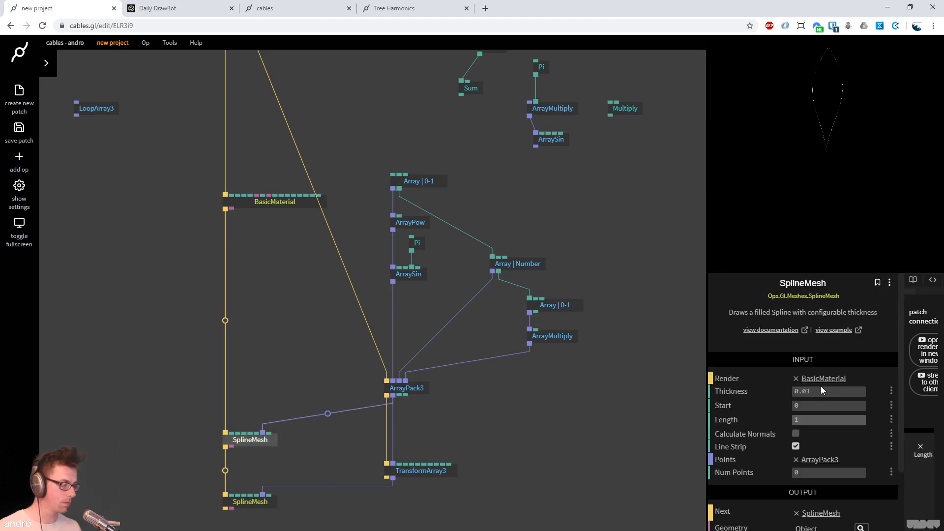
pyautogui.click(823, 388)
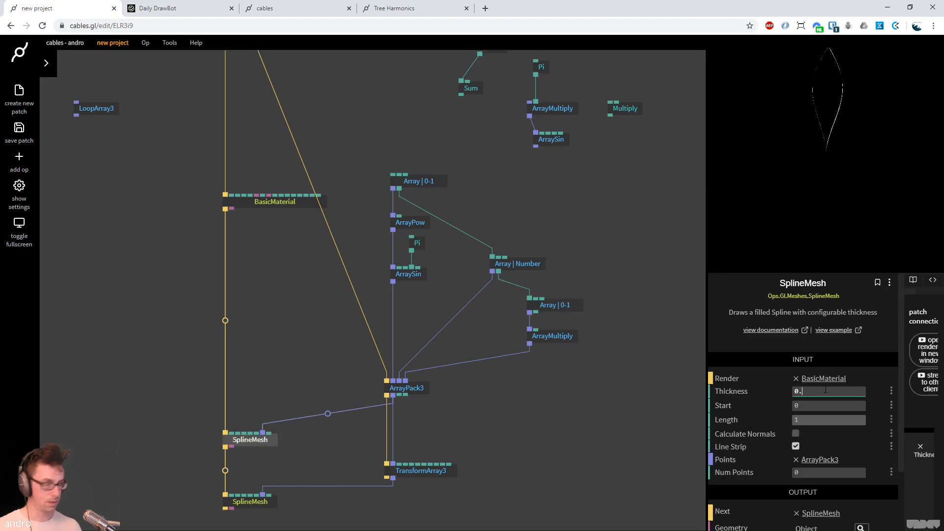
pyautogui.click(255, 502)
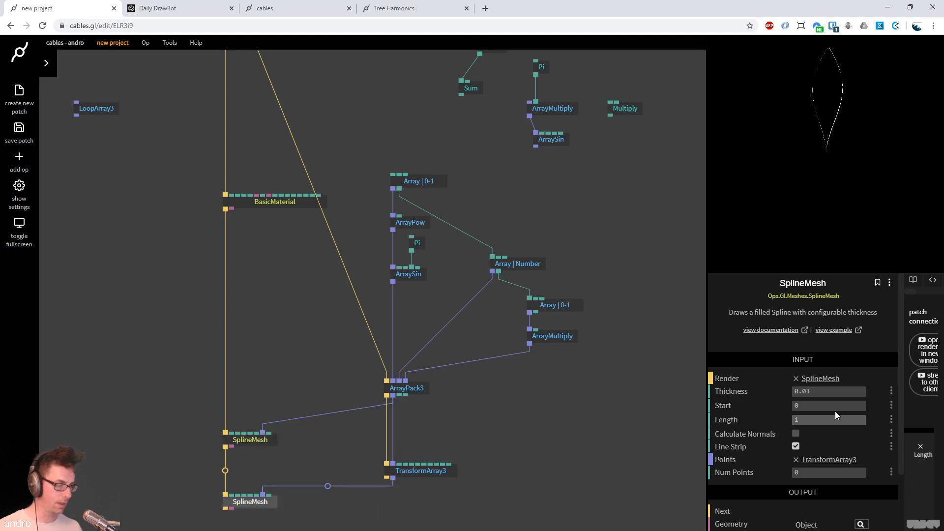
pyautogui.click(833, 390)
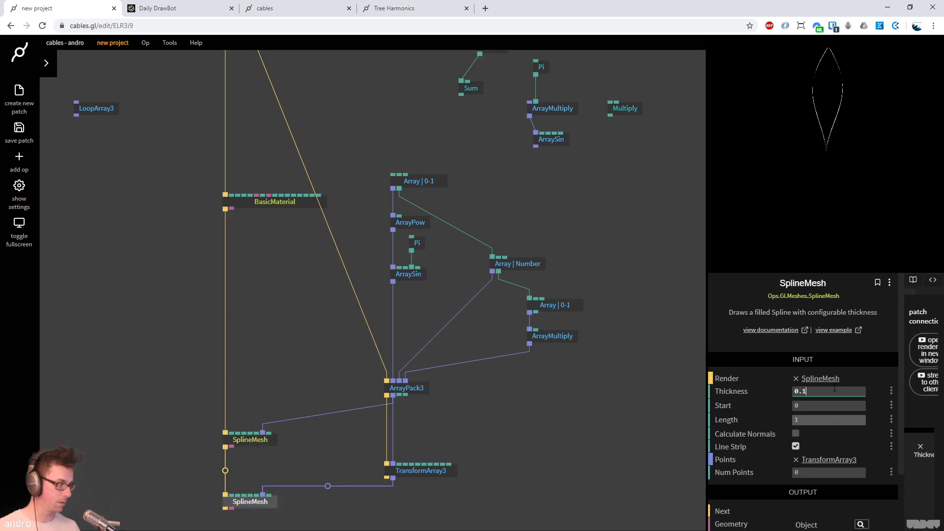
pyautogui.moveTo(775, 177); pyautogui.dragTo(838, 149)
# Set the Repeats value of the Repeat op above Transform to 8
pyautogui.moveTo(278, 317); pyautogui.dragTo(230, 442)
pyautogui.moveTo(266, 258); pyautogui.dragTo(235, 435)
pyautogui.moveTo(221, 327); pyautogui.dragTo(339, 390)
pyautogui.moveTo(112, 284); pyautogui.dragTo(280, 272)
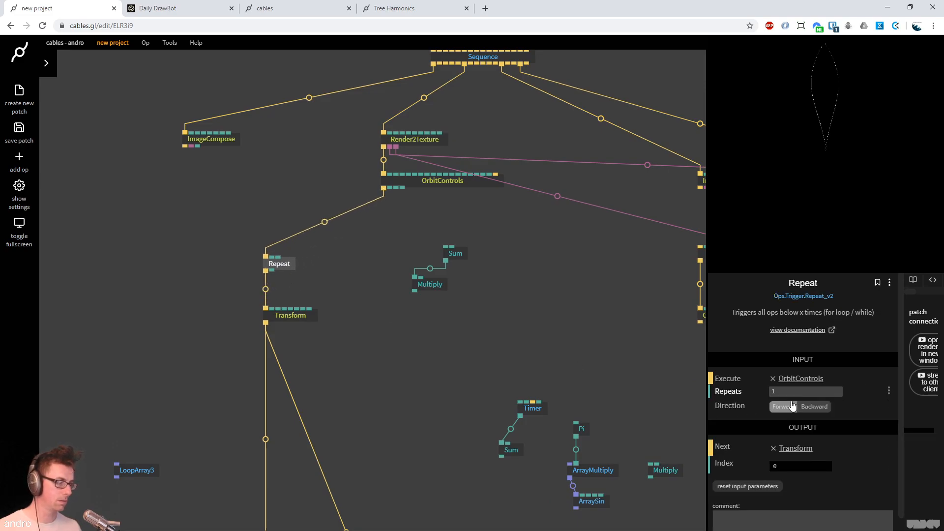
pyautogui.write('8')
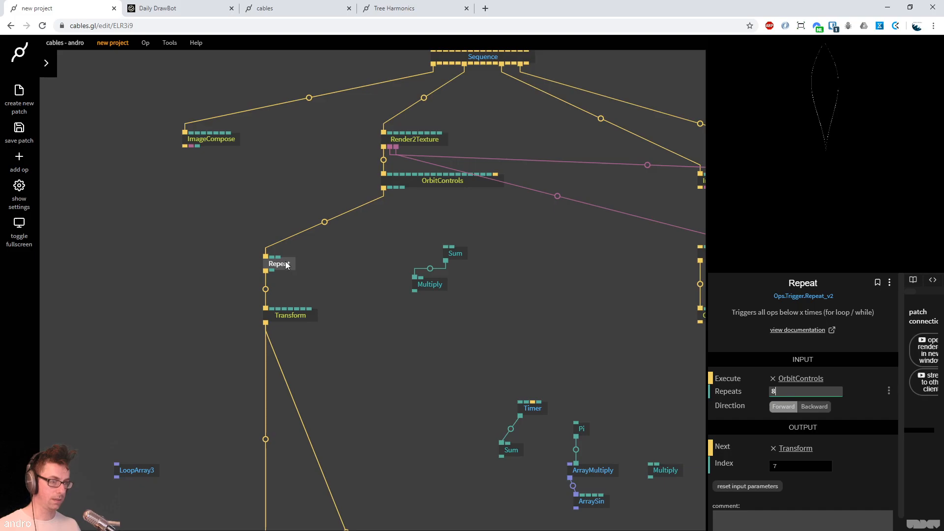
# Wire Repeat's Index into the nearby Sum, and drive Transform's RotY from the Multiply beneath it
pyautogui.moveTo(273, 271); pyautogui.dragTo(427, 259)
pyautogui.click(485, 233)
pyautogui.click(298, 316)
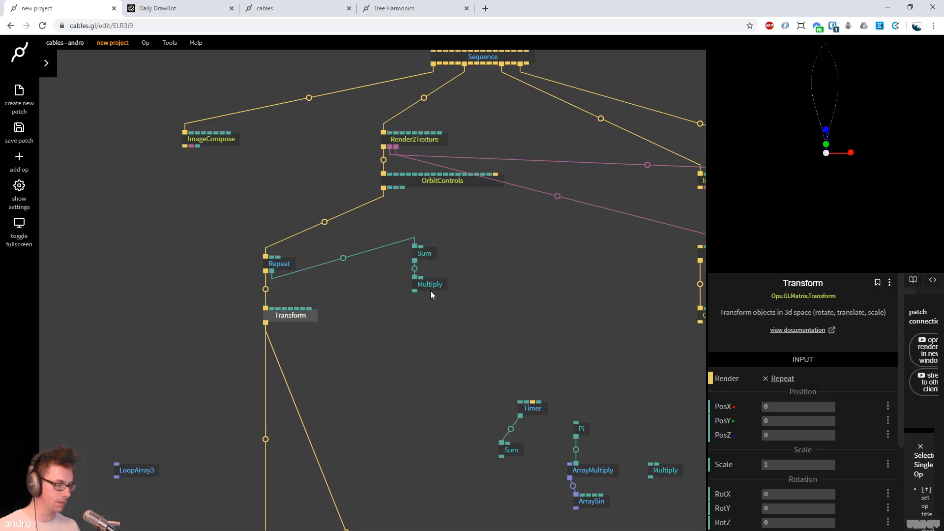
pyautogui.moveTo(790, 507); pyautogui.dragTo(814, 507)
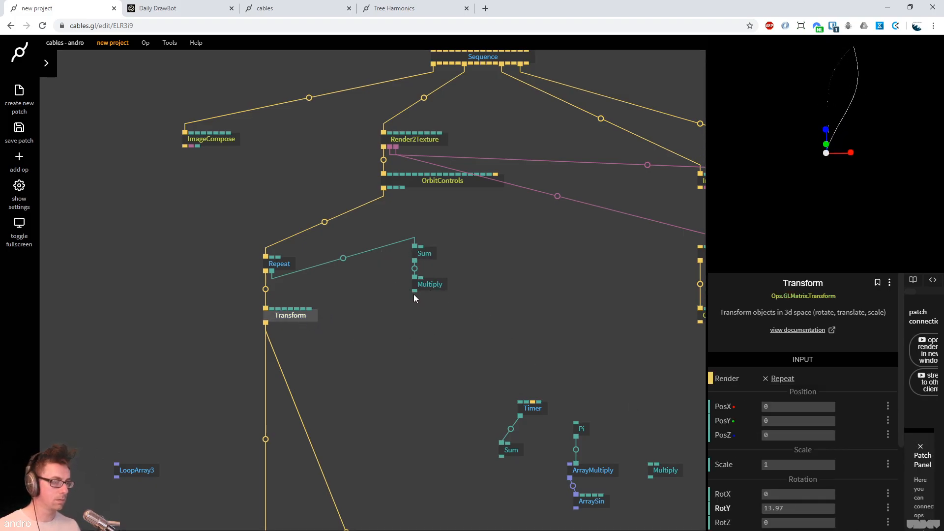
pyautogui.moveTo(413, 291); pyautogui.dragTo(324, 329)
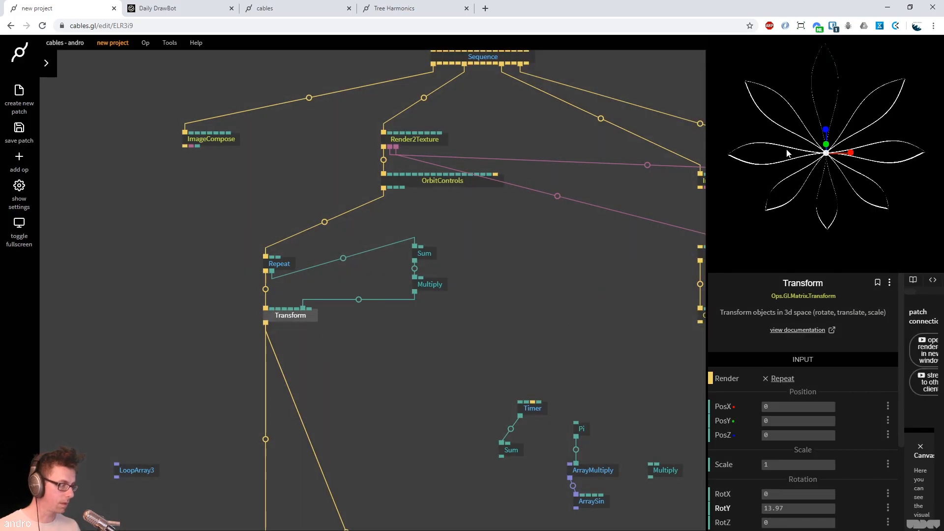
pyautogui.moveTo(787, 154); pyautogui.dragTo(788, 125)
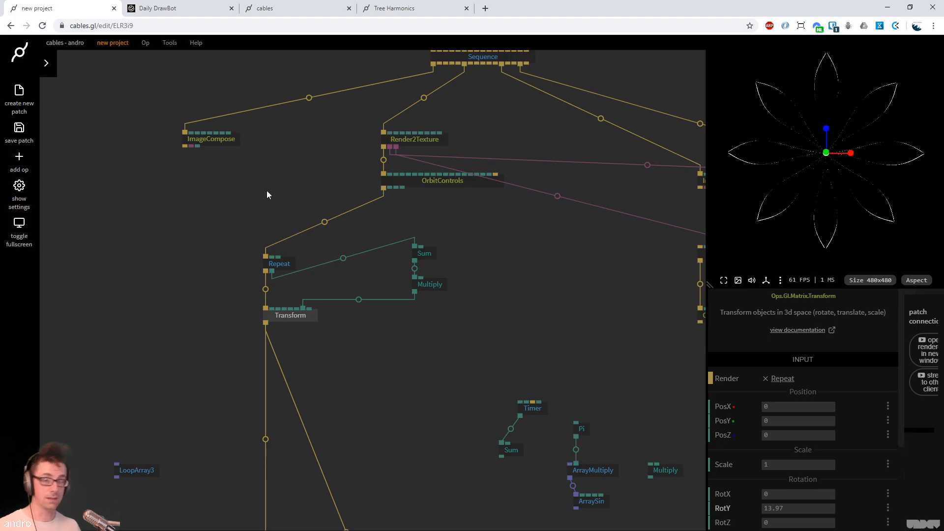
# Delete the unused ImageCompose and LoopArray3 ops and save the patch
pyautogui.click(151, 219)
pyautogui.hotkey('ctrl', 's')
pyautogui.click(235, 144)
pyautogui.press('Delete')
pyautogui.scroll(-5, 216, 295)
pyautogui.click(155, 334)
pyautogui.press('Delete')
pyautogui.click(154, 218)
pyautogui.hotkey('ctrl', 's')
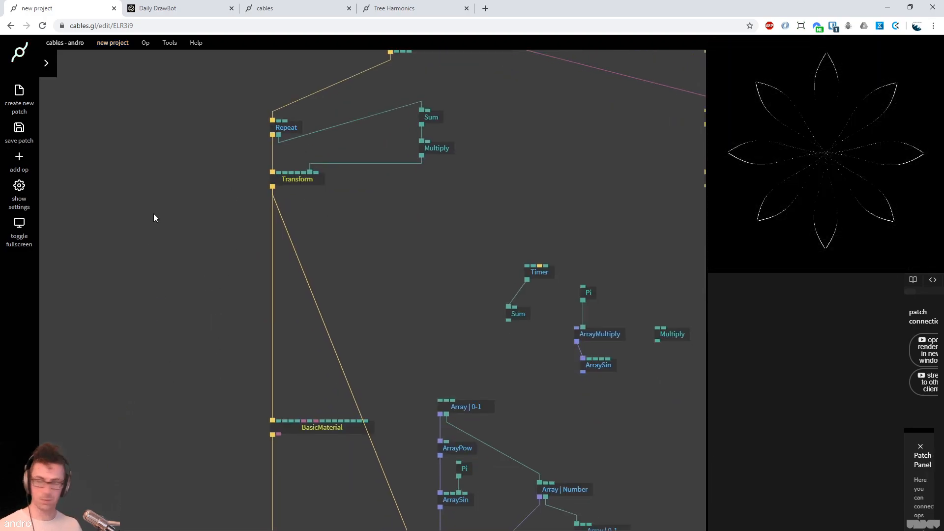
# Check the TransformArray3 and SplineMesh settings, and insert a second Transform between the existing Transform and BasicMaterial
pyautogui.scroll(-10, 445, 280)
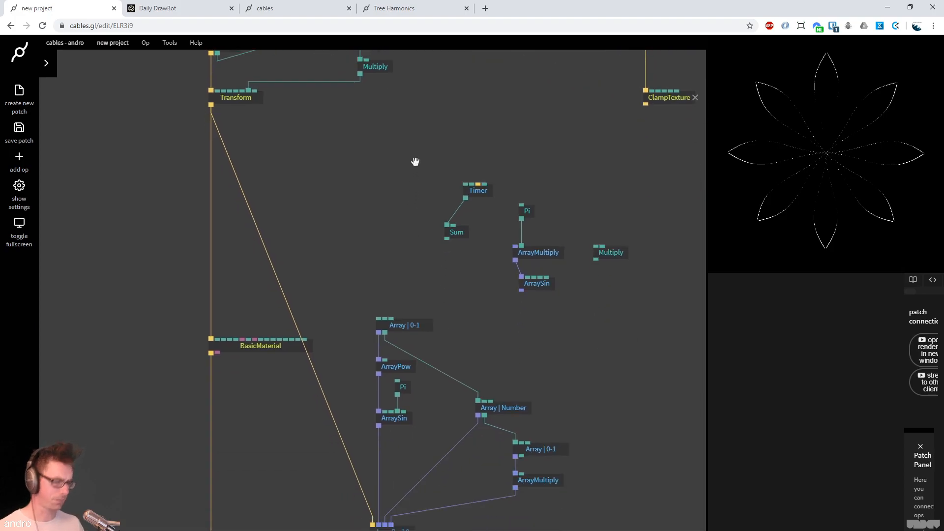
pyautogui.moveTo(564, 358); pyautogui.dragTo(554, 372)
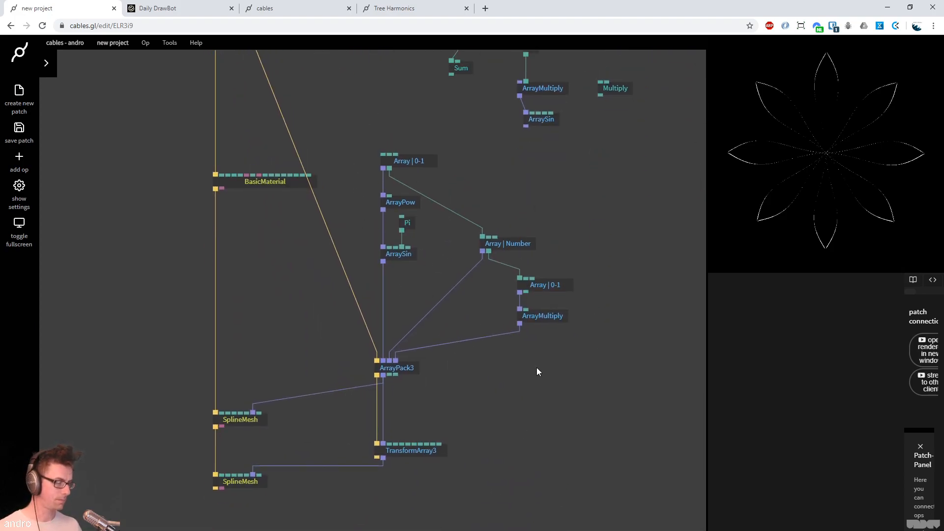
pyautogui.click(402, 448)
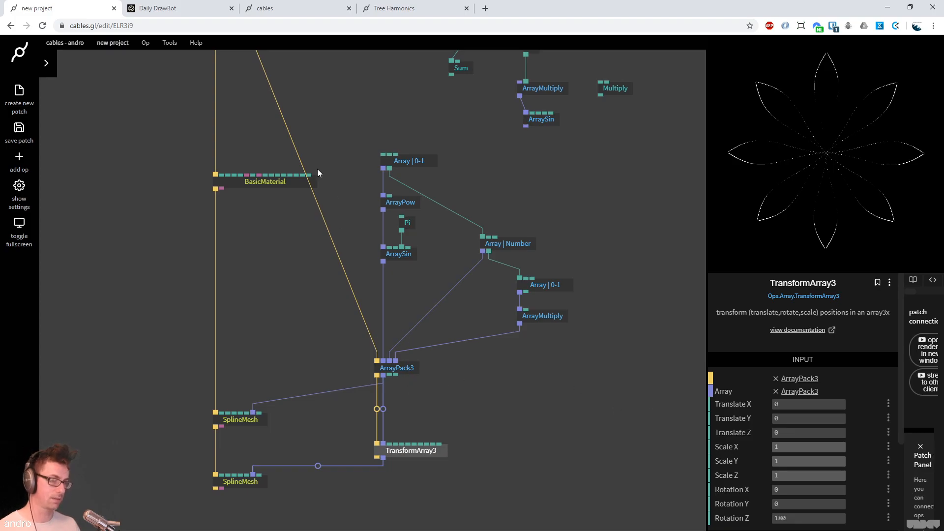
pyautogui.click(245, 422)
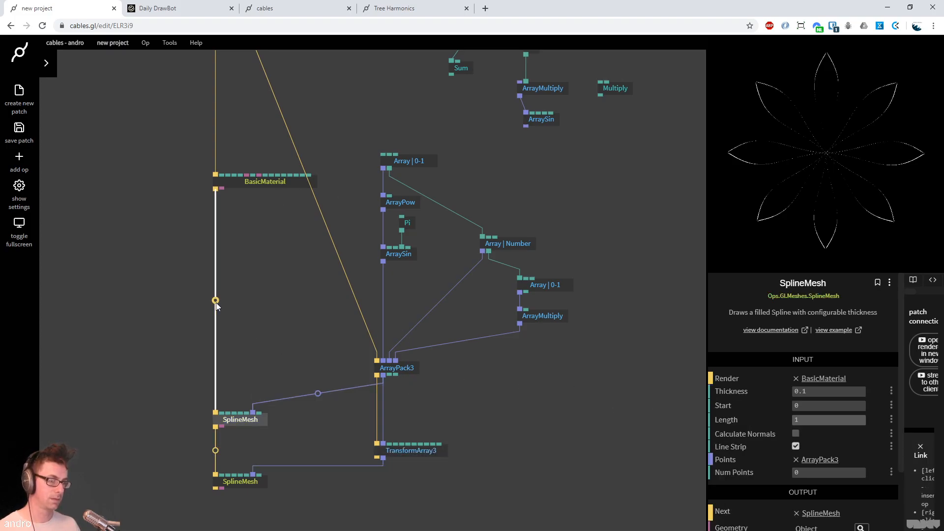
pyautogui.moveTo(259, 267); pyautogui.dragTo(257, 397)
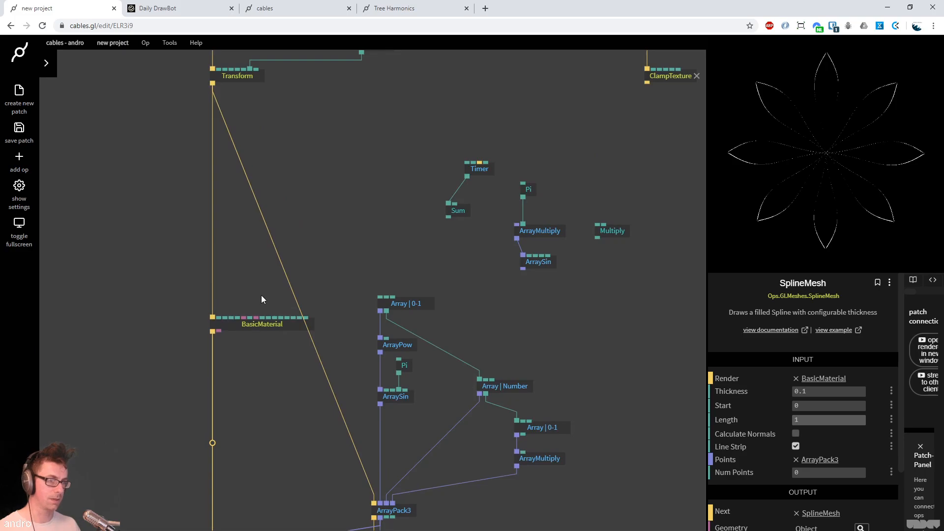
pyautogui.click(261, 323)
pyautogui.click(213, 199)
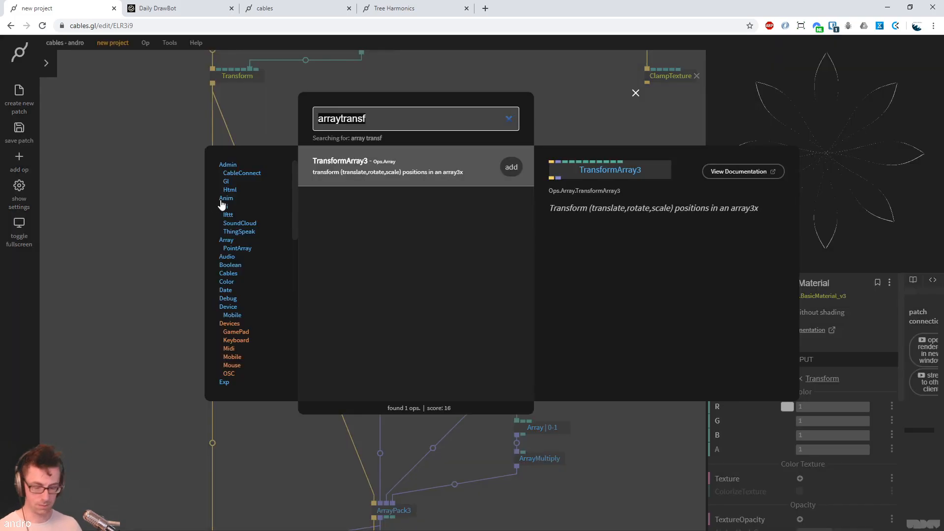
pyautogui.write('transf')
pyautogui.press('Return')
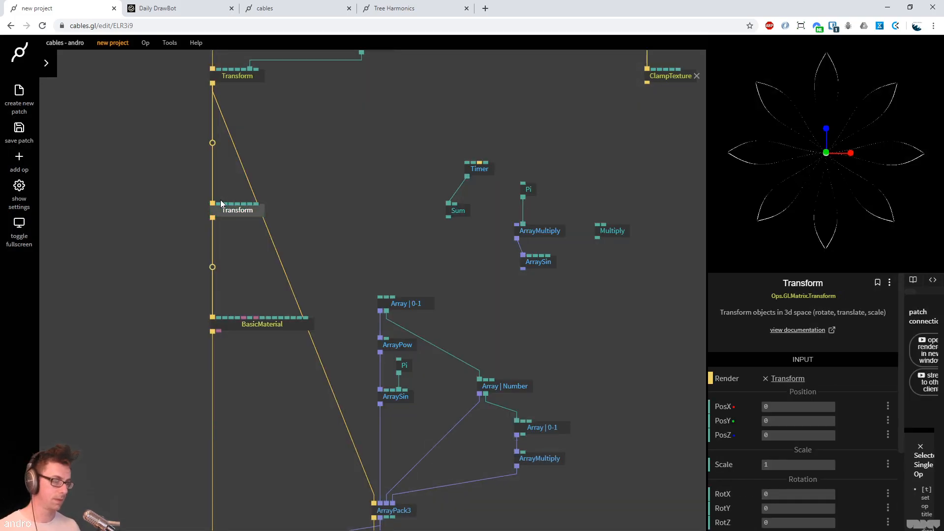
# Test the new Transform's rotations, reset RotX and RotY to 0, and connect the upper Multiply's result to its RotZ
pyautogui.moveTo(794, 491); pyautogui.dragTo(806, 521)
pyautogui.write('00')
pyautogui.moveTo(325, 139); pyautogui.dragTo(400, 268)
pyautogui.moveTo(436, 182); pyautogui.dragTo(329, 372)
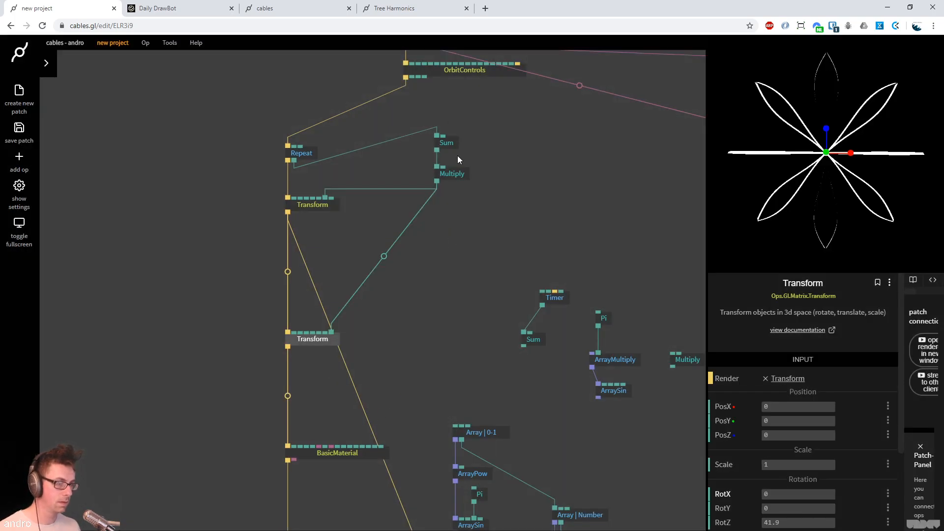
# Insert a Sum op between Multiply and the lower Transform, and connect the Timer's time output to its Number2 input
pyautogui.click(451, 176)
pyautogui.click(384, 256)
pyautogui.write('transf')
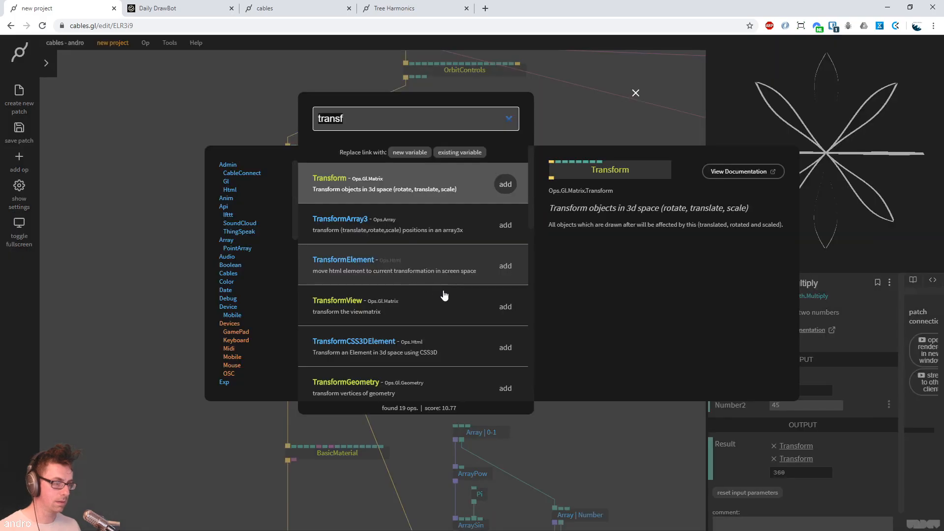
pyautogui.hotkey('ctrl', 'a')
pyautogui.write('sum')
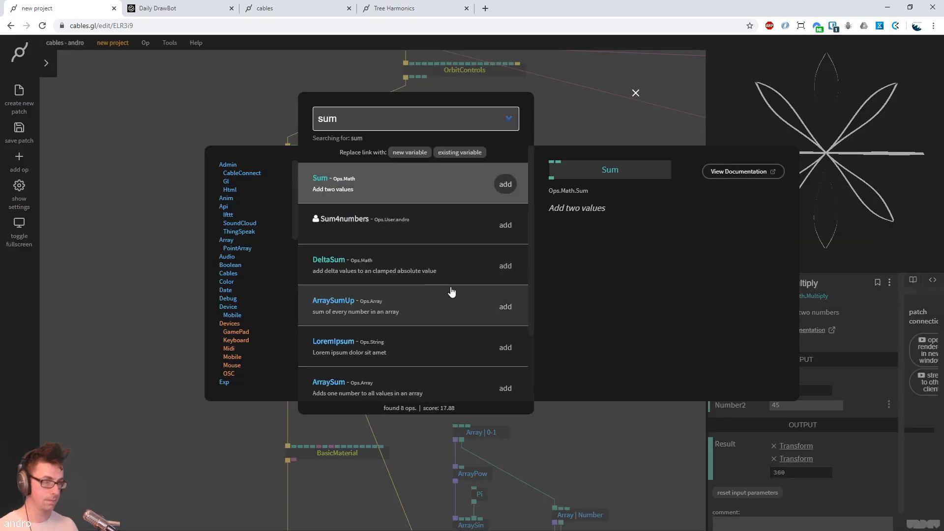
pyautogui.press('Return')
pyautogui.moveTo(301, 271); pyautogui.dragTo(452, 277)
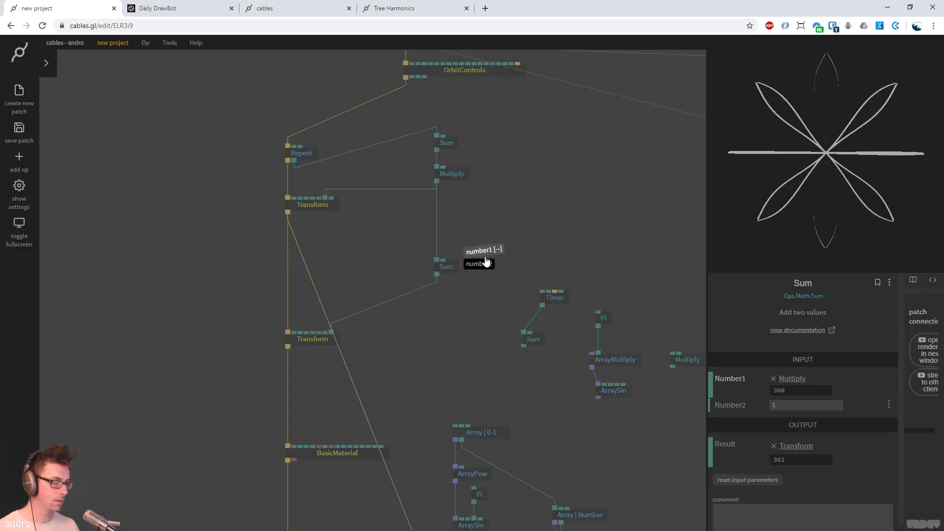
pyautogui.moveTo(485, 260); pyautogui.dragTo(486, 264)
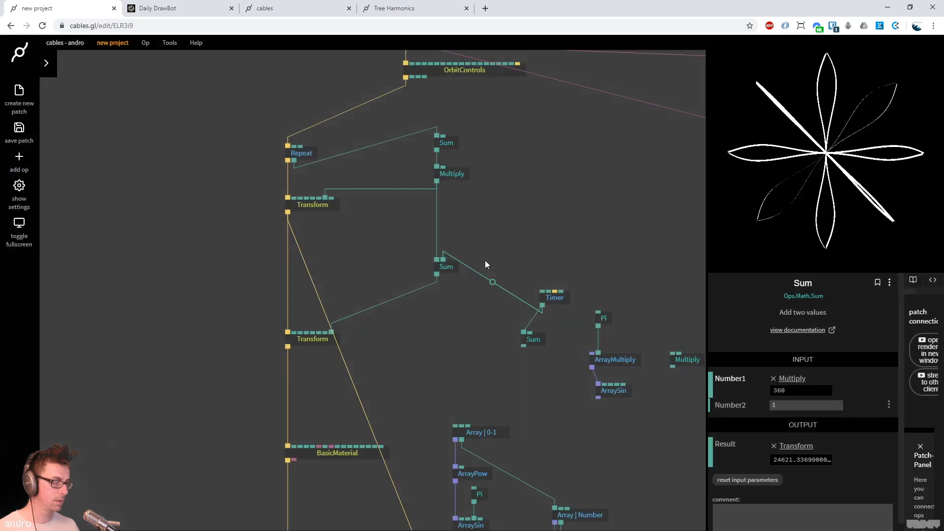
# Add a Sine op driven by the Timer's time output
pyautogui.moveTo(616, 266); pyautogui.dragTo(536, 151)
pyautogui.click(456, 274)
pyautogui.moveTo(553, 344); pyautogui.dragTo(519, 267)
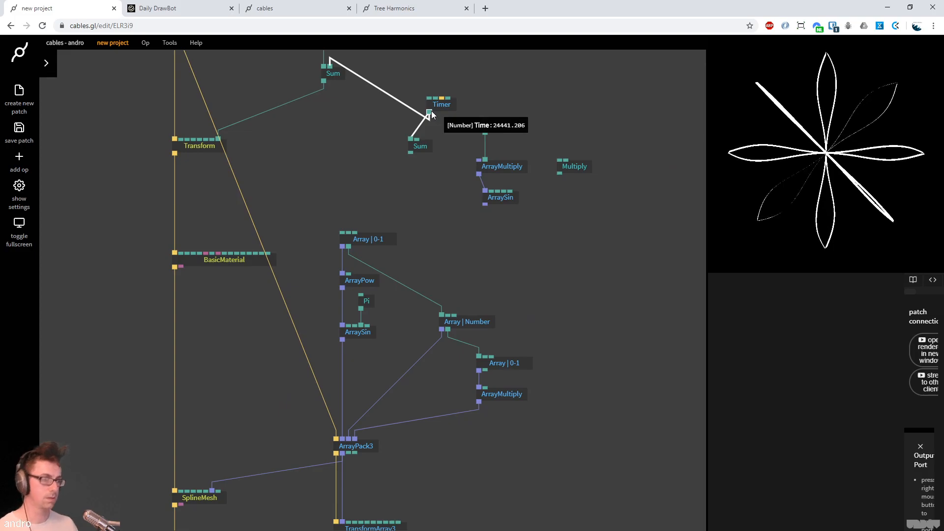
pyautogui.moveTo(431, 111); pyautogui.dragTo(312, 152)
pyautogui.write('sin')
pyautogui.press('Return')
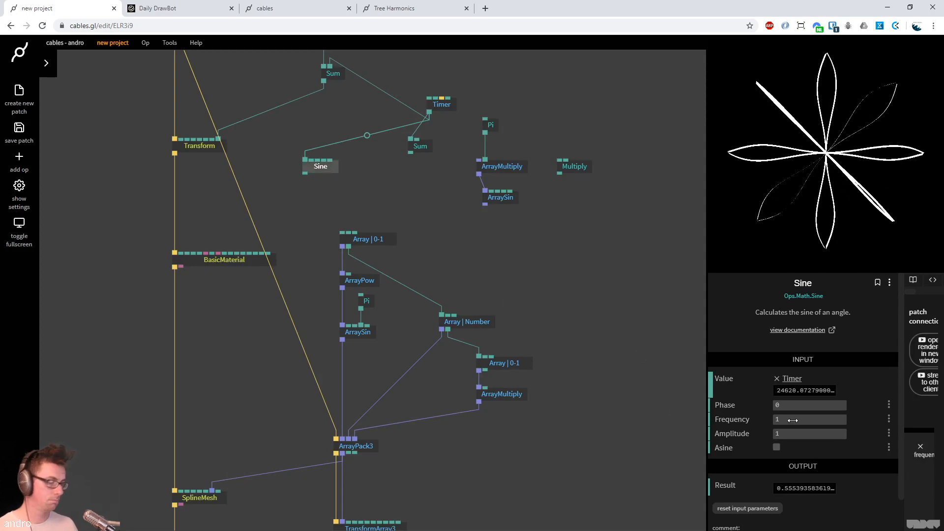
# Add a MapRange op fed by the Sine result and place it directly beneath Sine
pyautogui.moveTo(305, 175); pyautogui.dragTo(362, 209)
pyautogui.write('maprang')
pyautogui.press('Return')
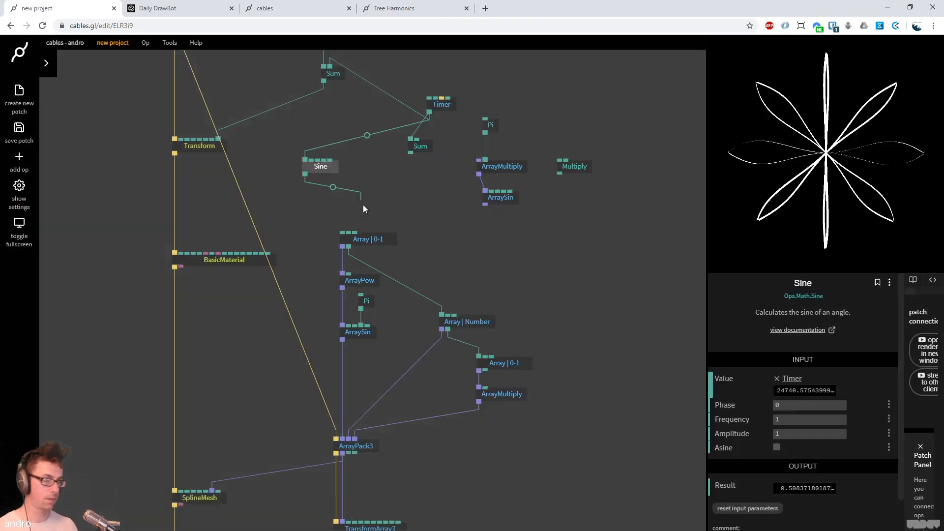
pyautogui.moveTo(376, 211); pyautogui.dragTo(317, 199)
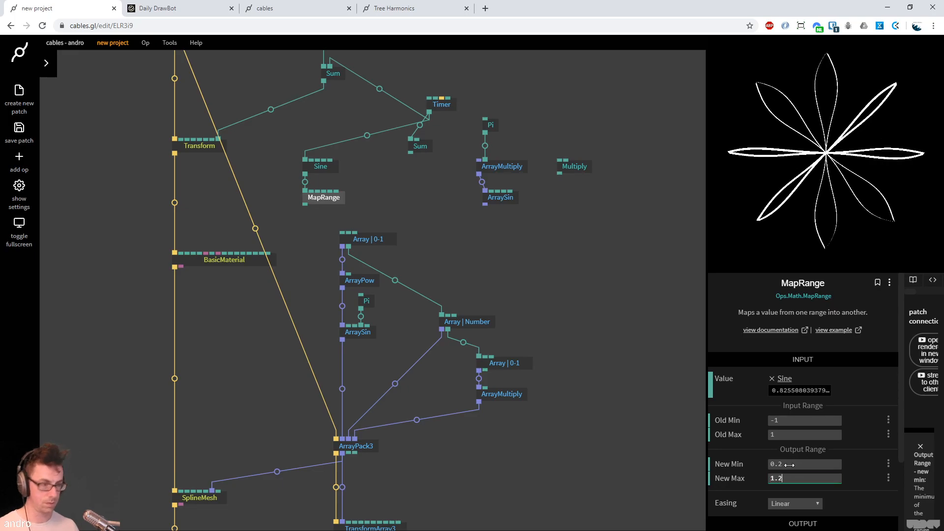
# Try out different Pow Factor values on ArrayPow, ending at 2.86
pyautogui.click(359, 280)
pyautogui.moveTo(828, 394); pyautogui.dragTo(828, 394)
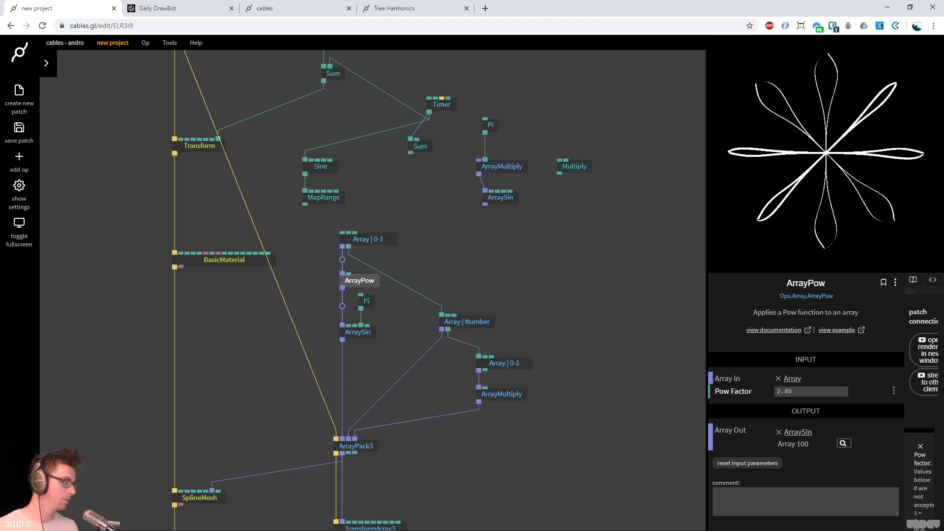
pyautogui.click(390, 257)
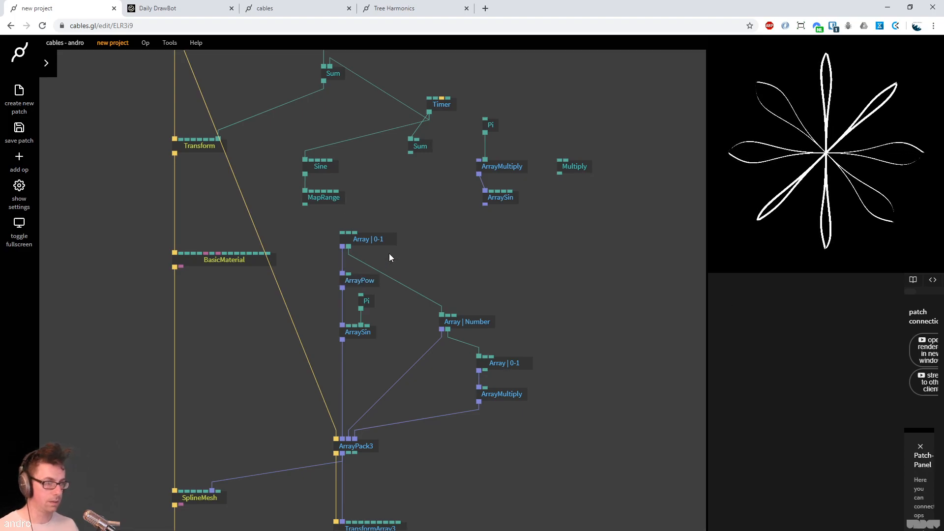
# Set MapRange's output range to New Min 0.5 and New Max 2.8, and connect its result to ArrayPow's Pow Factor
pyautogui.click(325, 198)
pyautogui.click(821, 465)
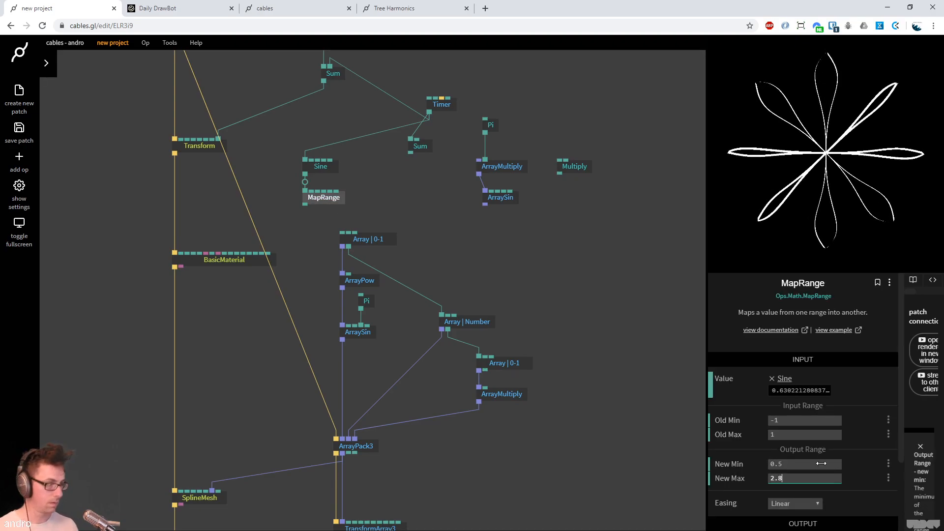
pyautogui.moveTo(305, 205); pyautogui.dragTo(349, 273)
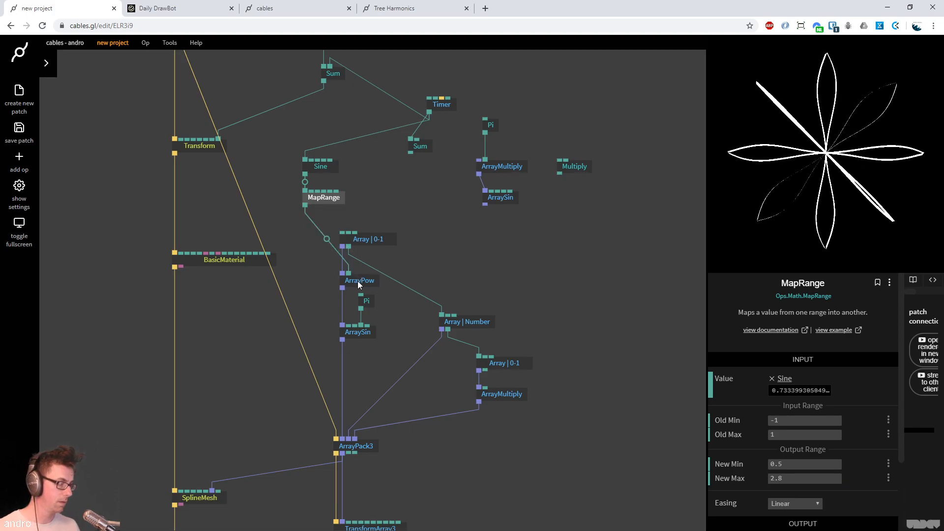
# Adjust the Frequency of the Sine op and save the patch
pyautogui.click(319, 165)
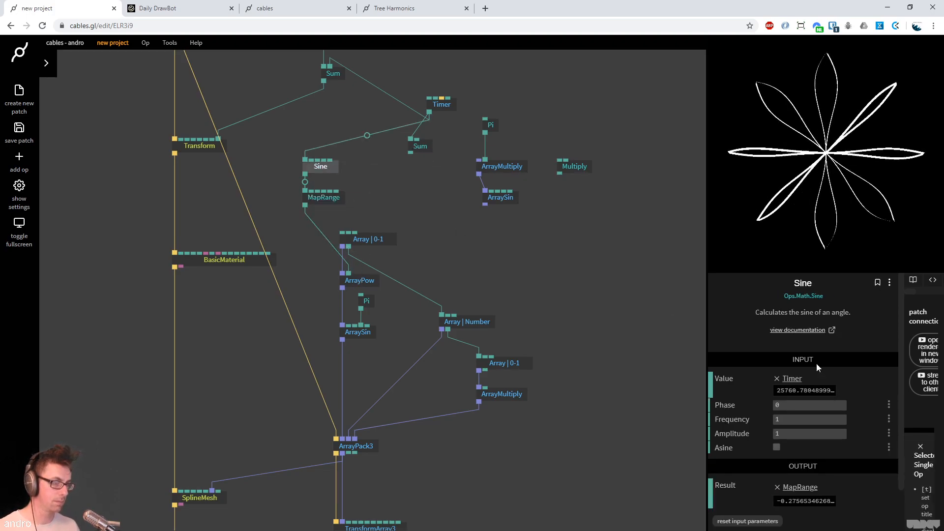
pyautogui.moveTo(806, 420)
pyautogui.mouseDown()
pyautogui.moveTo(759, 420)
pyautogui.moveTo(823, 422)
pyautogui.mouseUp()
pyautogui.click(654, 234)
pyautogui.hotkey('ctrl', 's')
pyautogui.click(868, 195)
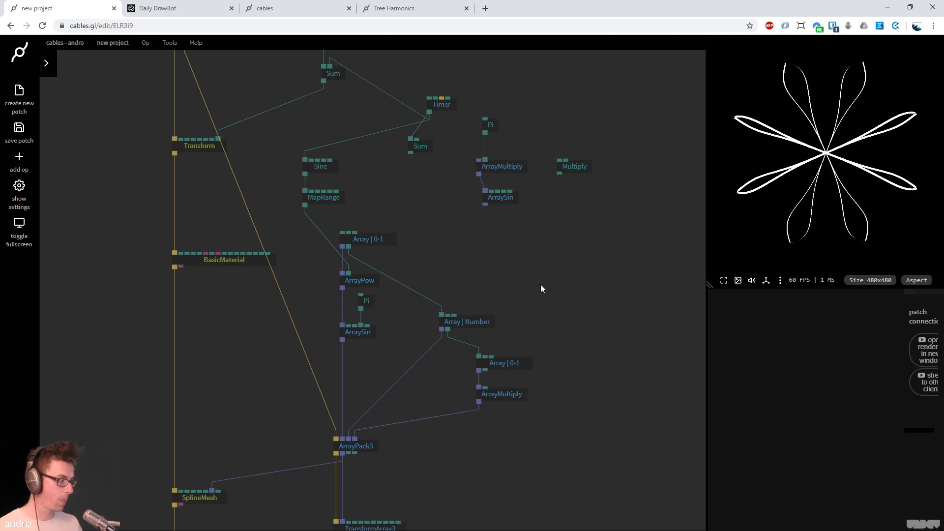
# Delete the leftover unused ops, including the separate Pi, ArrayMultiply, ArraySin and Multiply beside the Timer
pyautogui.moveTo(512, 253); pyautogui.dragTo(527, 384)
pyautogui.moveTo(450, 147); pyautogui.dragTo(376, 168)
pyautogui.moveTo(541, 384); pyautogui.dragTo(421, 255)
pyautogui.press('Delete')
pyautogui.moveTo(699, 381); pyautogui.dragTo(534, 307)
pyautogui.click(515, 208)
pyautogui.press('Delete')
pyautogui.moveTo(345, 175); pyautogui.dragTo(484, 328)
pyautogui.moveTo(682, 278); pyautogui.dragTo(336, 197)
pyautogui.press('Delete')
pyautogui.moveTo(356, 243); pyautogui.dragTo(443, 212)
pyautogui.click(498, 136)
pyautogui.press('Delete')
# Tidy the patch layout by moving the FullscreenRectangle op closer to the OrbitControls and Render2Texture ops
pyautogui.moveTo(571, 237); pyautogui.dragTo(581, 234)
pyautogui.moveTo(668, 146); pyautogui.dragTo(291, 185)
pyautogui.moveTo(698, 140); pyautogui.dragTo(406, 192)
pyautogui.moveTo(417, 349); pyautogui.dragTo(522, 424)
pyautogui.moveTo(444, 395); pyautogui.dragTo(511, 313)
pyautogui.scroll(-2, 600, 361)
pyautogui.moveTo(600, 361); pyautogui.dragTo(562, 250)
pyautogui.scroll(-3, 623, 313)
pyautogui.moveTo(624, 313); pyautogui.dragTo(520, 257)
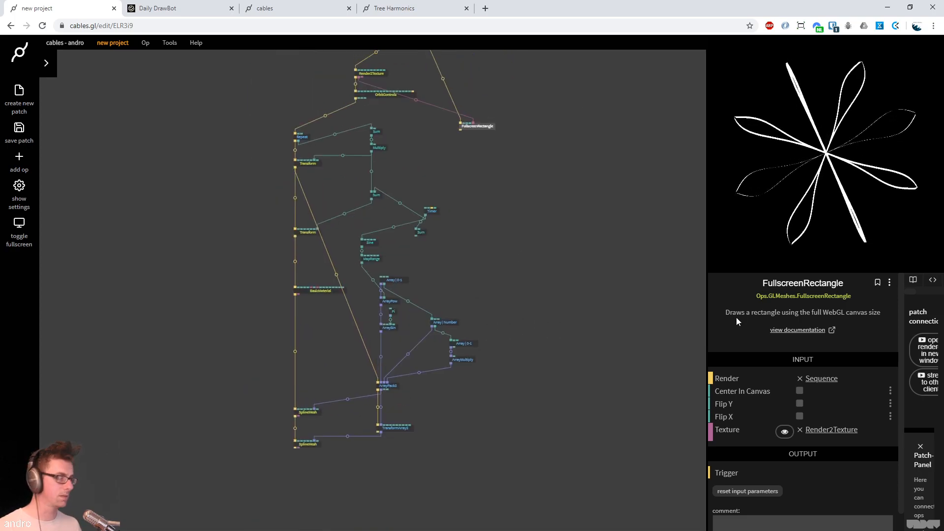
# Compare the result with the Bezier flower reference on the Daily DrawBot page and return to the patch
pyautogui.click(162, 8)
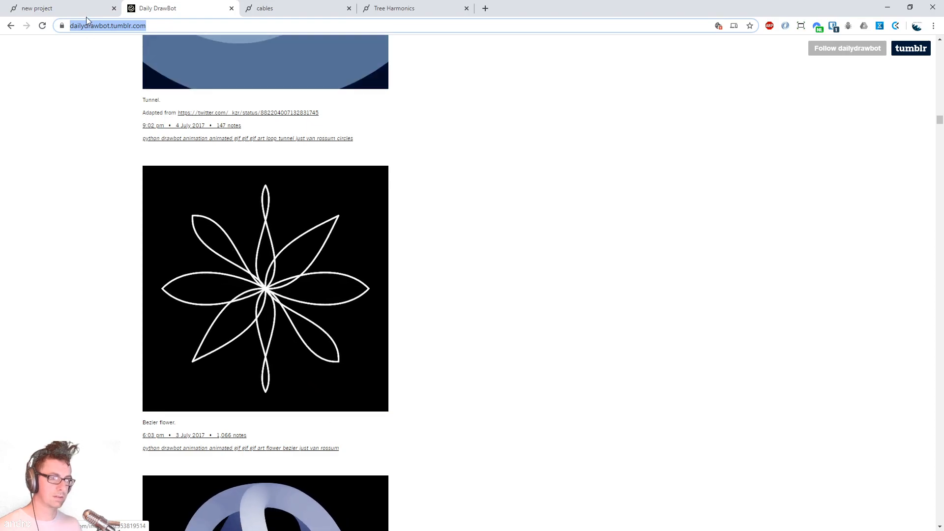
pyautogui.click(69, 10)
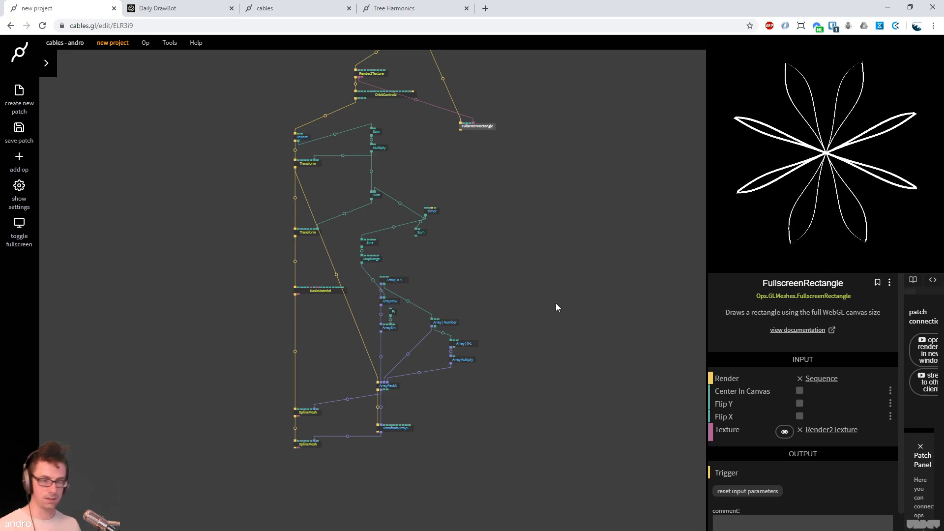
pyautogui.rightClick(564, 247)
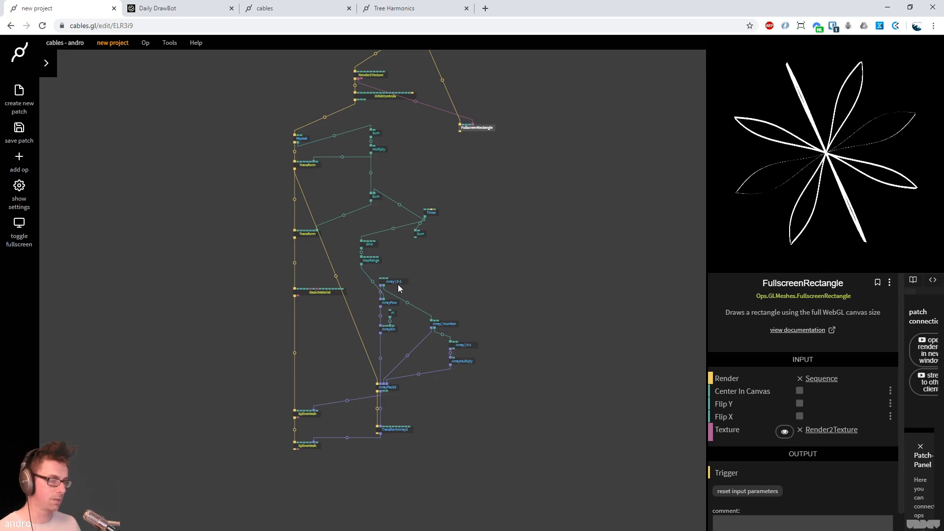
# Move the Array | 0-1 op above ArrayPow slightly upward and save the patch
pyautogui.moveTo(398, 284); pyautogui.dragTo(400, 279)
pyautogui.click(477, 278)
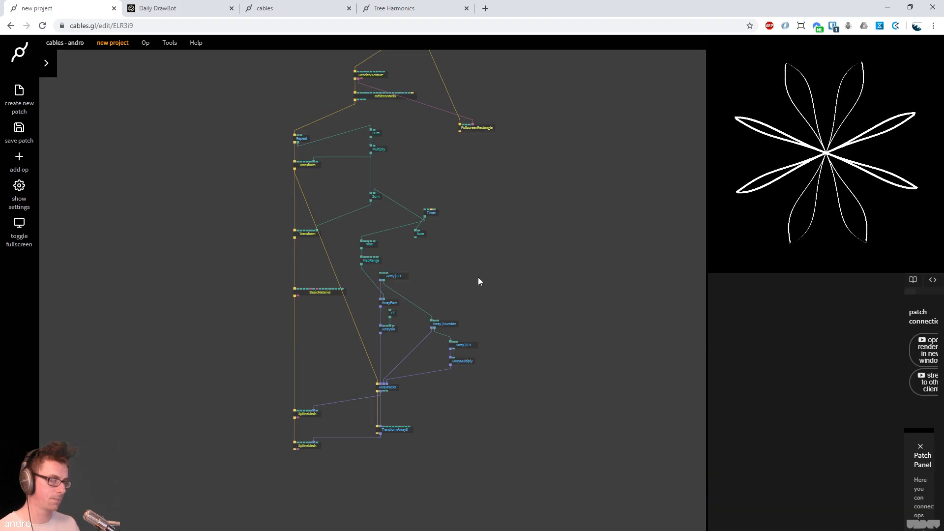
pyautogui.hotkey('ctrl', 's')
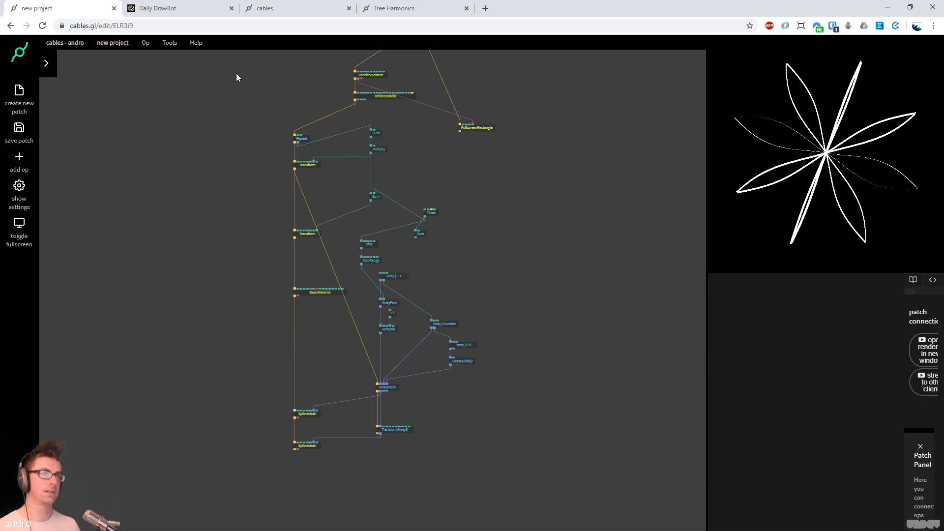
# Open the cables.gl website from the editor and go to its basic example patches
pyautogui.click(65, 43)
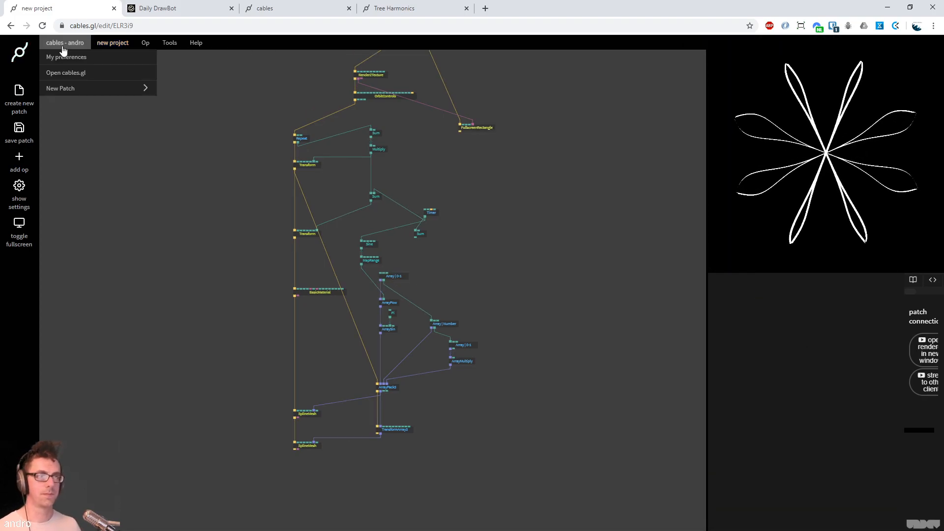
pyautogui.click(78, 74)
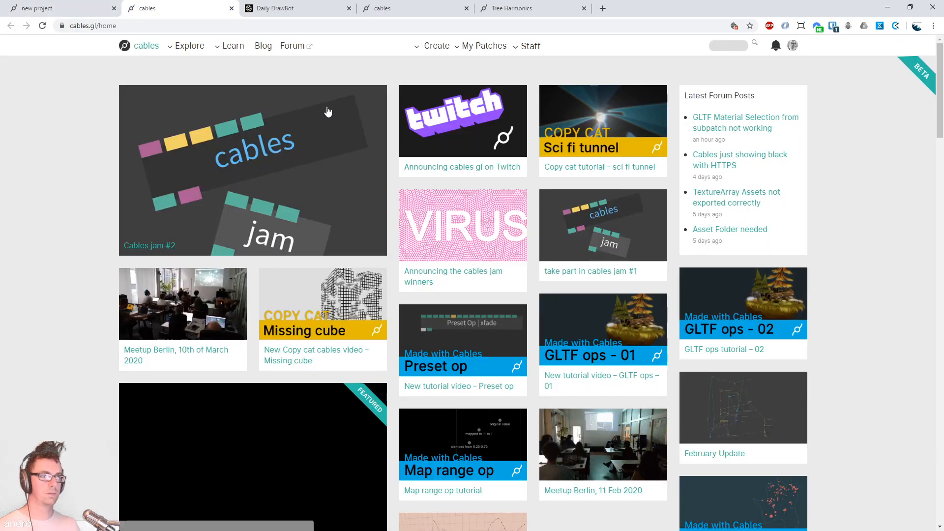
pyautogui.moveTo(196, 51)
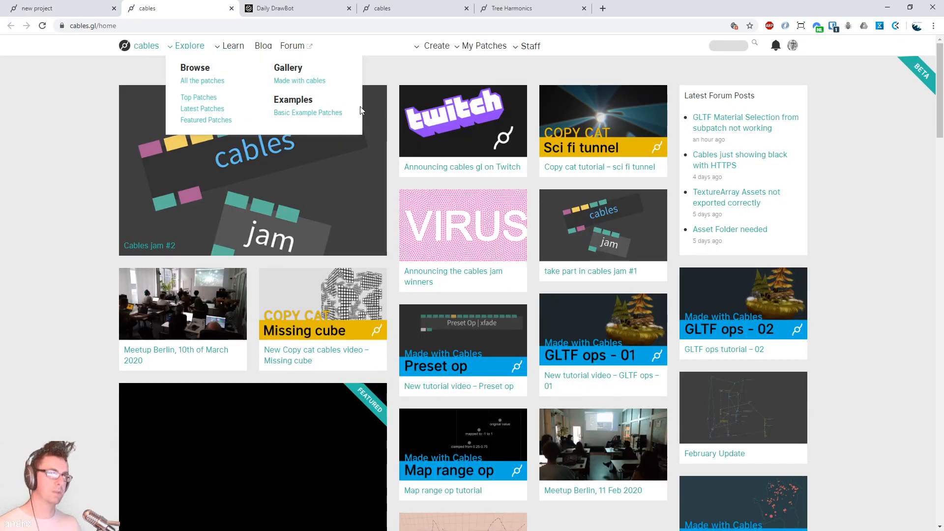
pyautogui.click(326, 114)
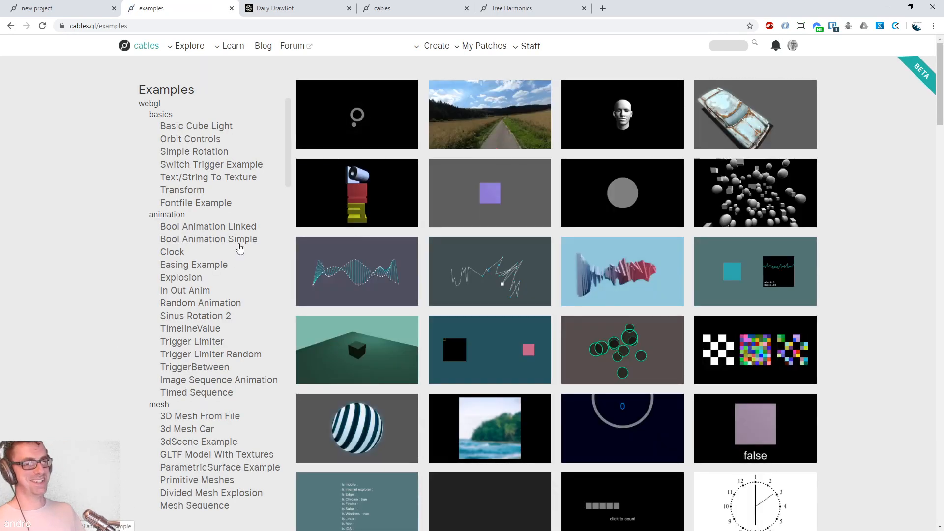
# Open the Spiral example in the arrays group and try it with 200 points, spiral radius 0.8789 and spiral freq 10
pyautogui.scroll(-12, 240, 249)
pyautogui.scroll(-5, 240, 248)
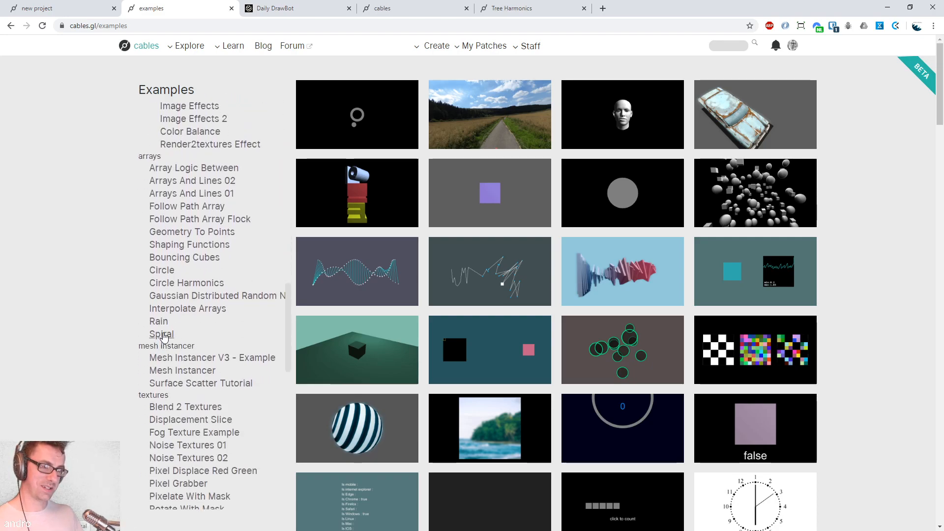
pyautogui.click(163, 334)
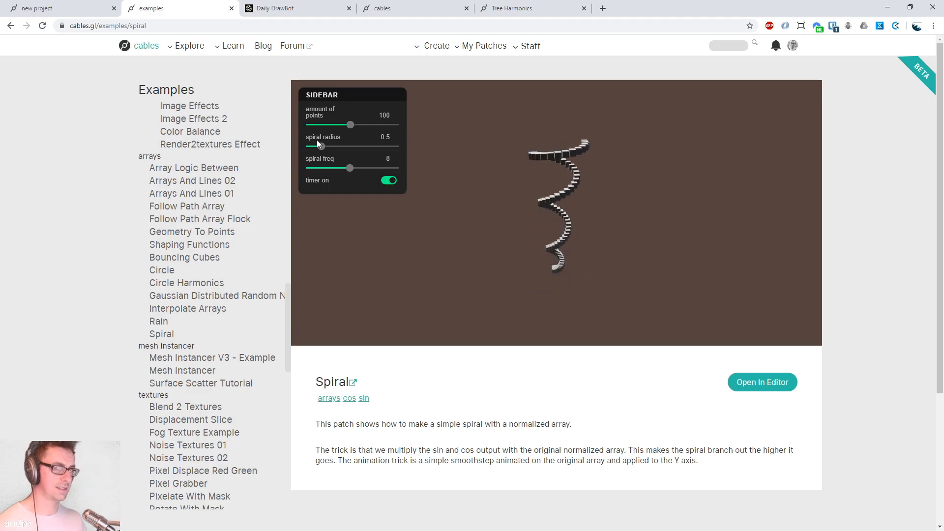
pyautogui.moveTo(330, 148)
pyautogui.mouseDown()
pyautogui.moveTo(376, 147)
pyautogui.moveTo(337, 147)
pyautogui.mouseUp()
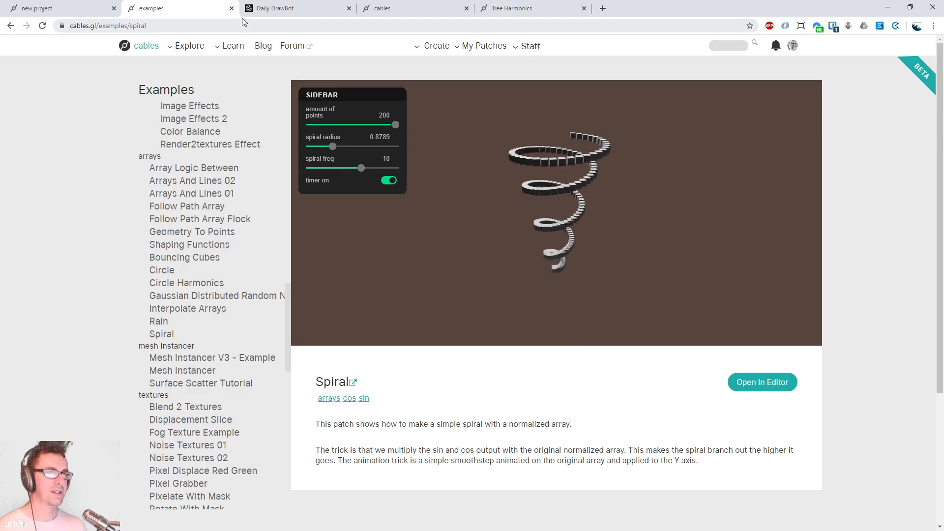
pyautogui.click(231, 9)
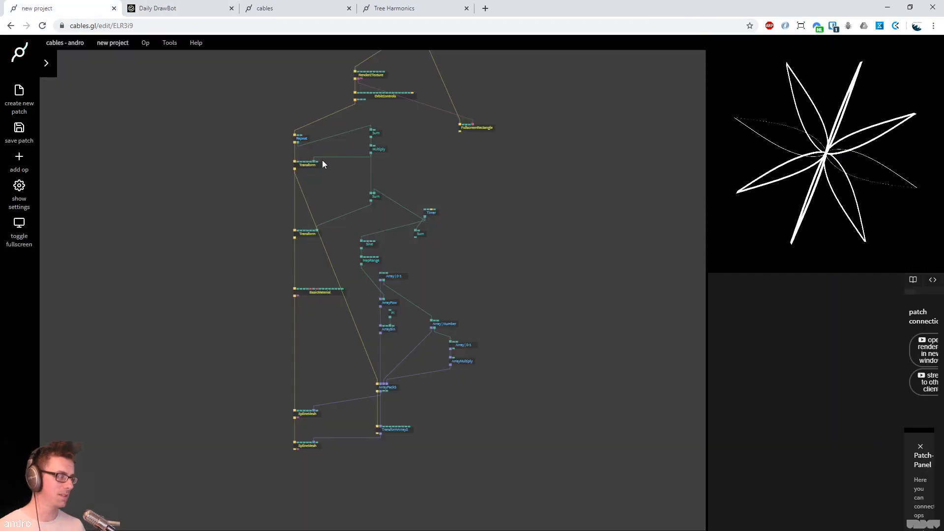
# Browse the Daily DrawBot posts below the Bezier flower for further animation references
pyautogui.click(179, 9)
pyautogui.scroll(-1, 534, 270)
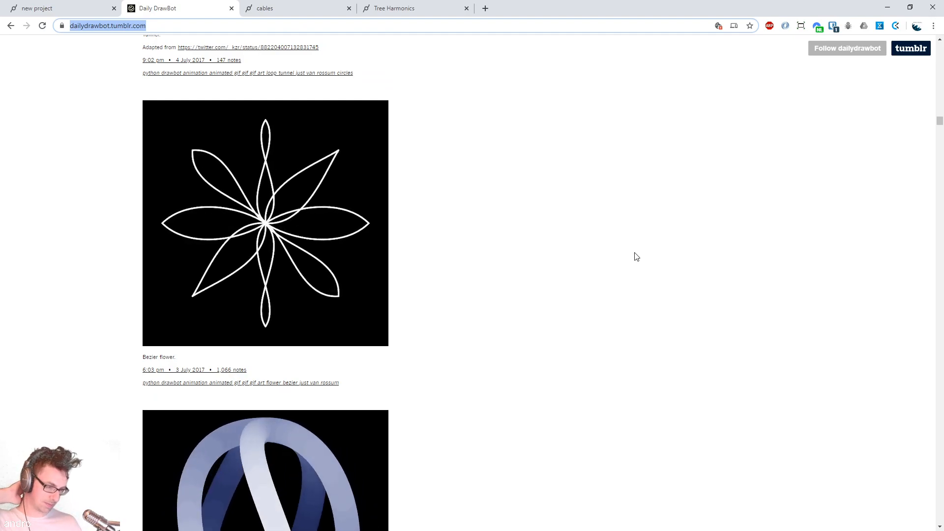
pyautogui.scroll(-5, 637, 257)
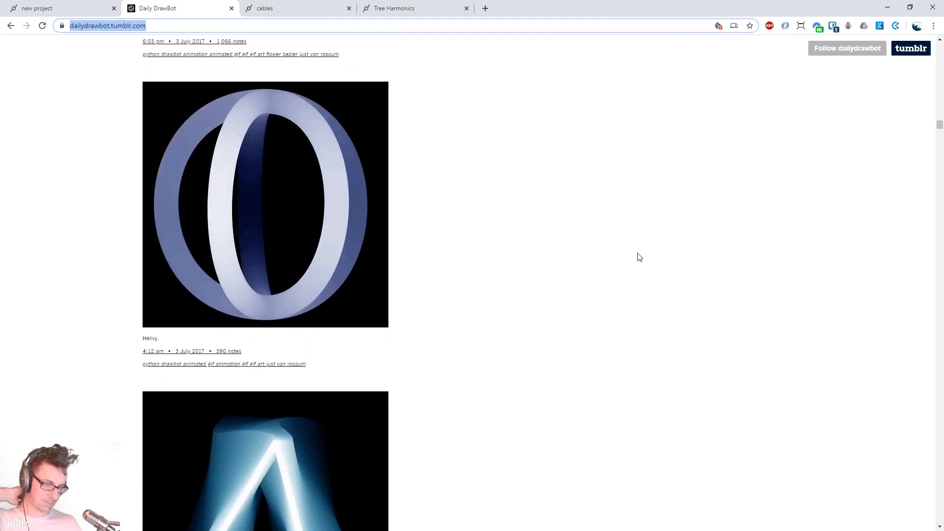
pyautogui.scroll(-2, 639, 257)
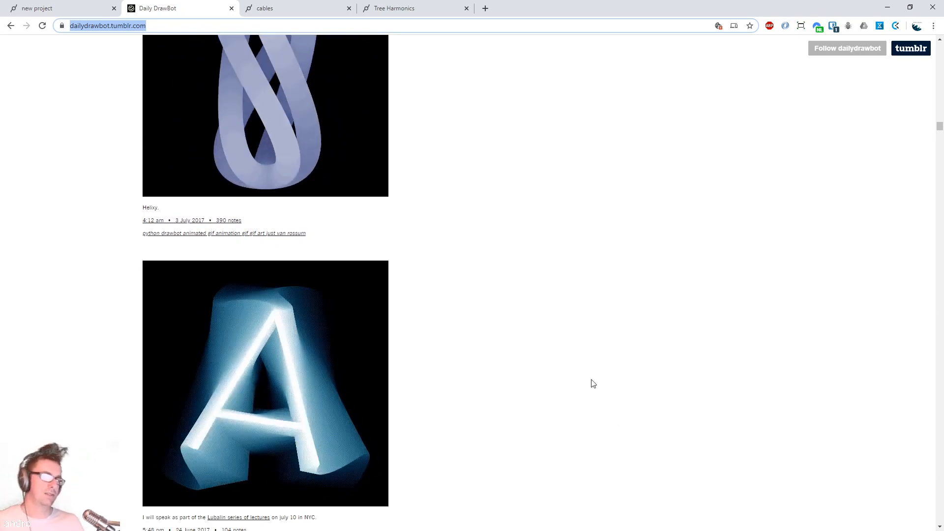
pyautogui.scroll(-1, 541, 283)
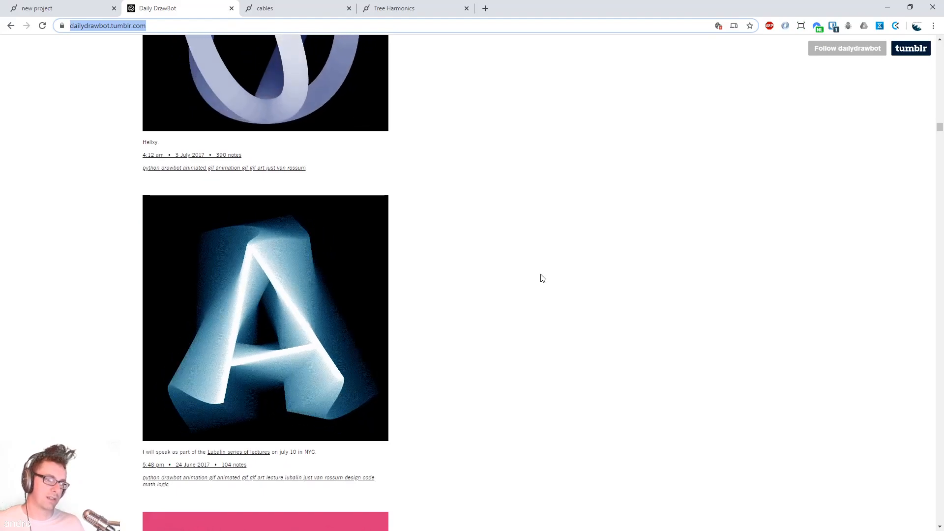
pyautogui.scroll(-1, 541, 277)
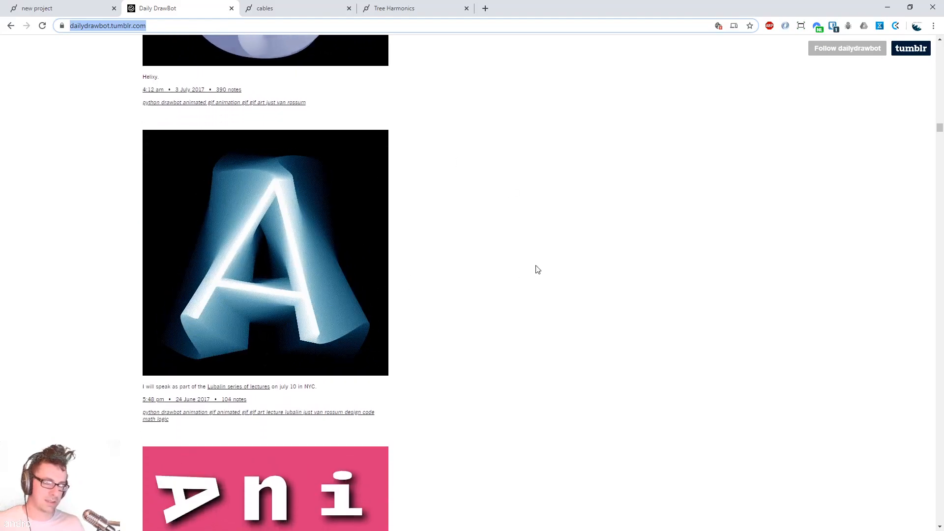
pyautogui.scroll(-3, 567, 272)
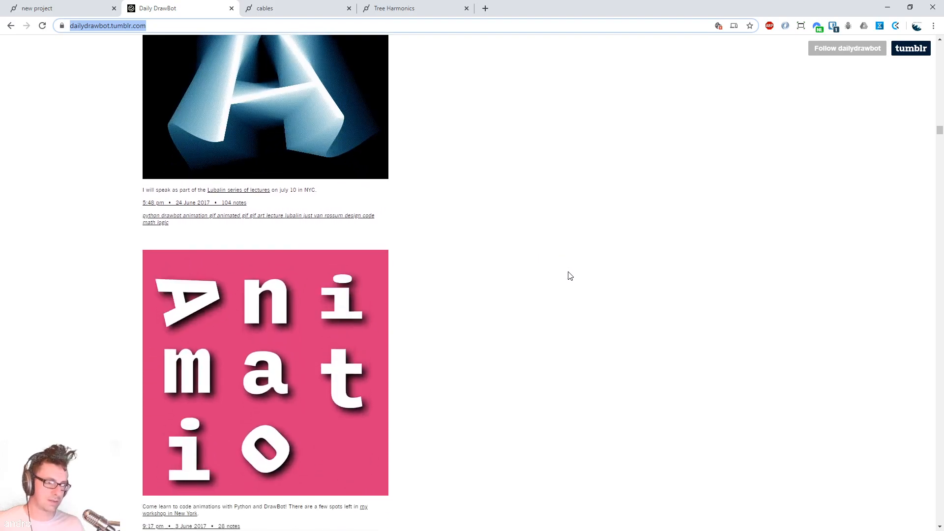
pyautogui.scroll(-1, 569, 272)
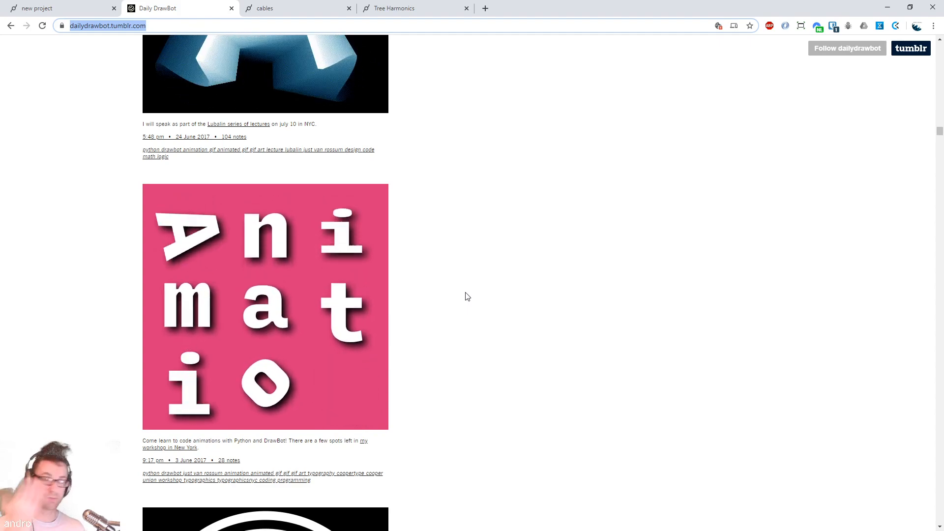
# Return to the flower patch and save a copy of it as "copy cat mini - petals", closing the file browser
pyautogui.click(82, 14)
pyautogui.moveTo(544, 285); pyautogui.dragTo(480, 301)
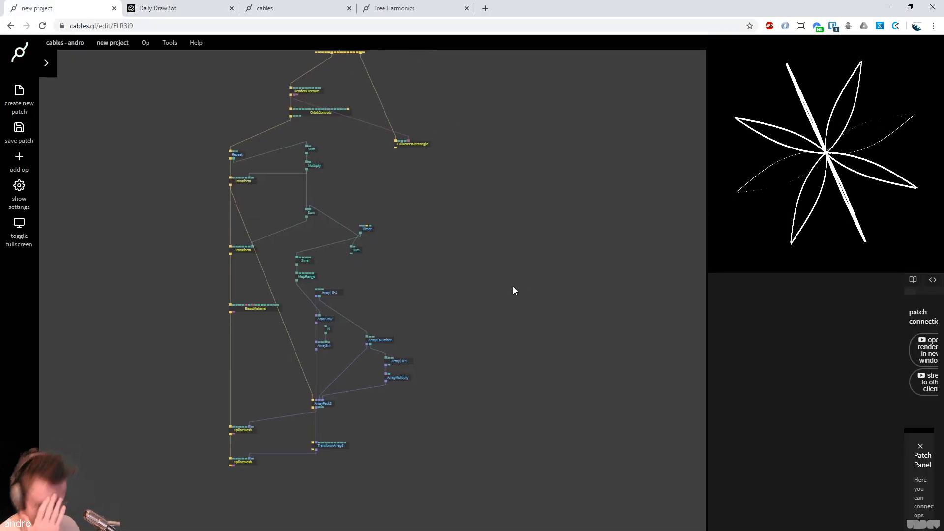
pyautogui.click(113, 42)
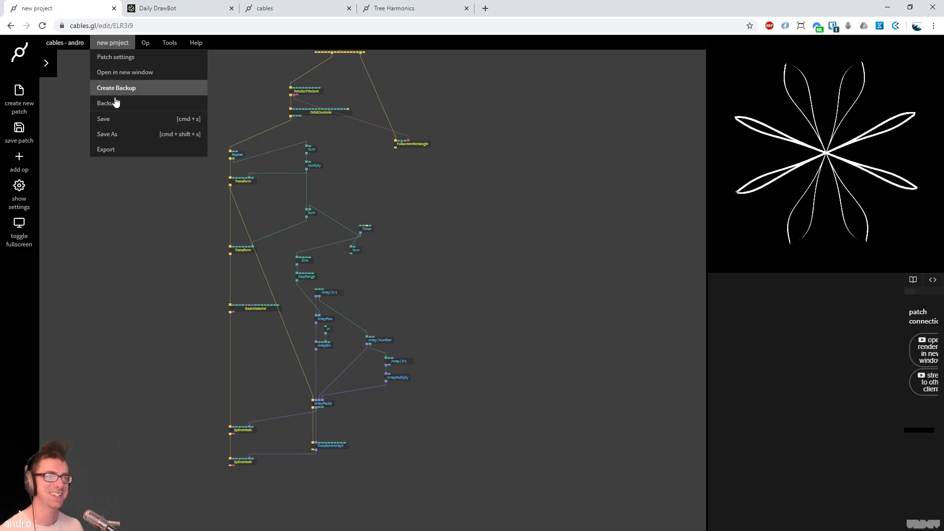
pyautogui.click(127, 136)
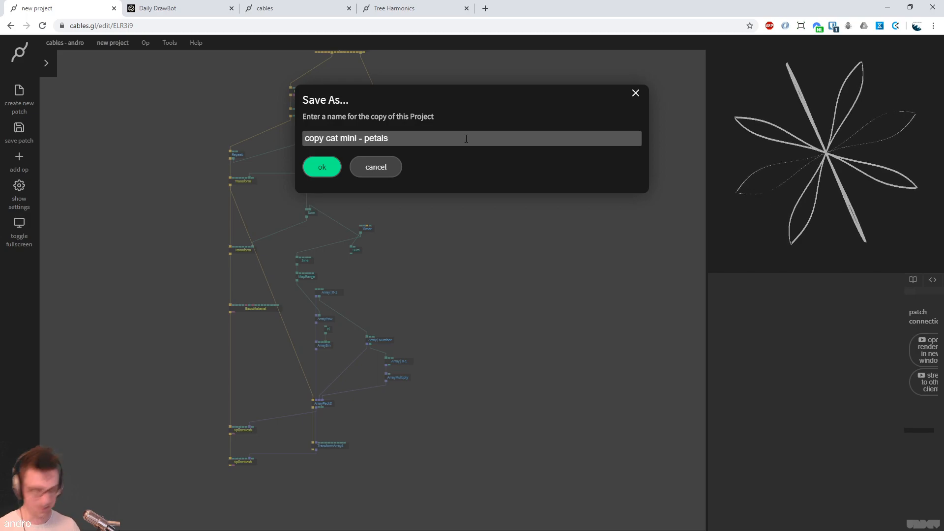
pyautogui.press('Return')
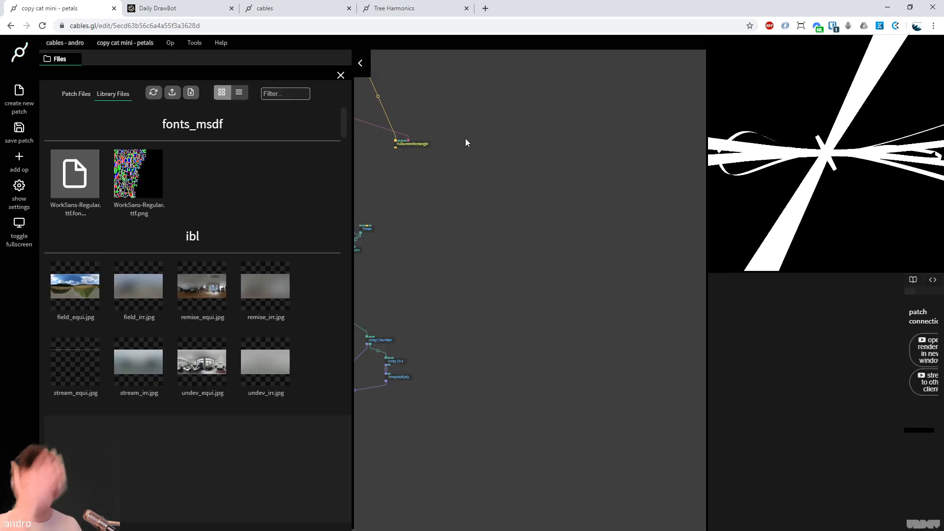
pyautogui.press('Escape')
# Set RotX to 0 on the lower Transform op above BasicMaterial
pyautogui.moveTo(458, 234); pyautogui.dragTo(435, 255)
pyautogui.click(210, 271)
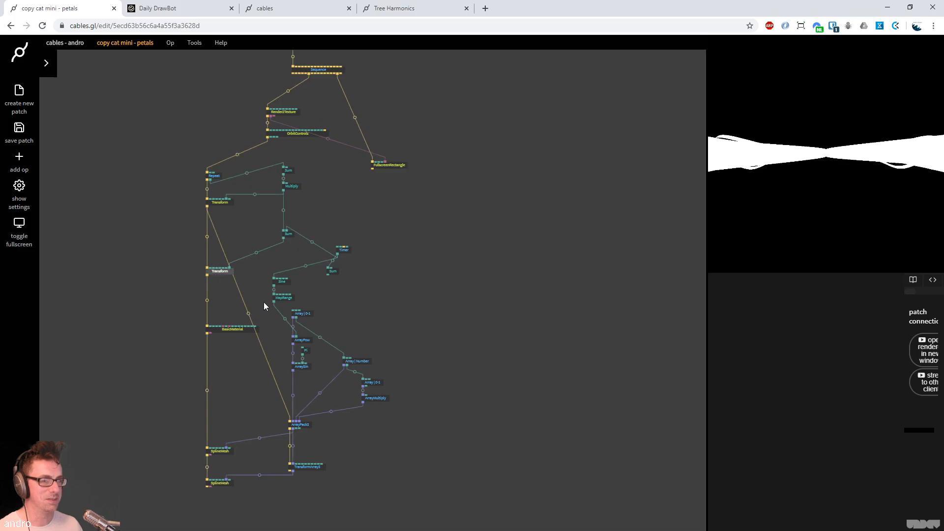
pyautogui.moveTo(791, 495); pyautogui.dragTo(792, 495)
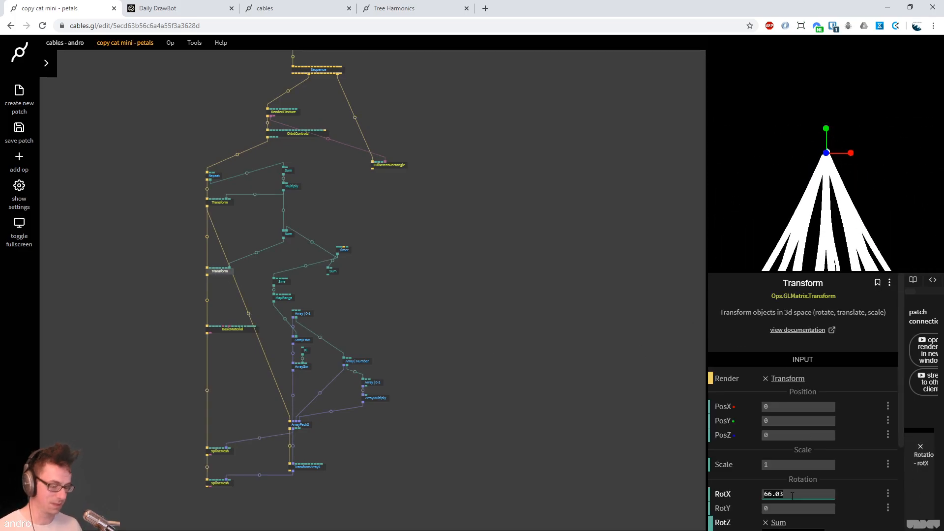
pyautogui.write('0')
# Set the Transform op below Repeat to scale 0.16 and RotX 90, and save the patch
pyautogui.click(218, 206)
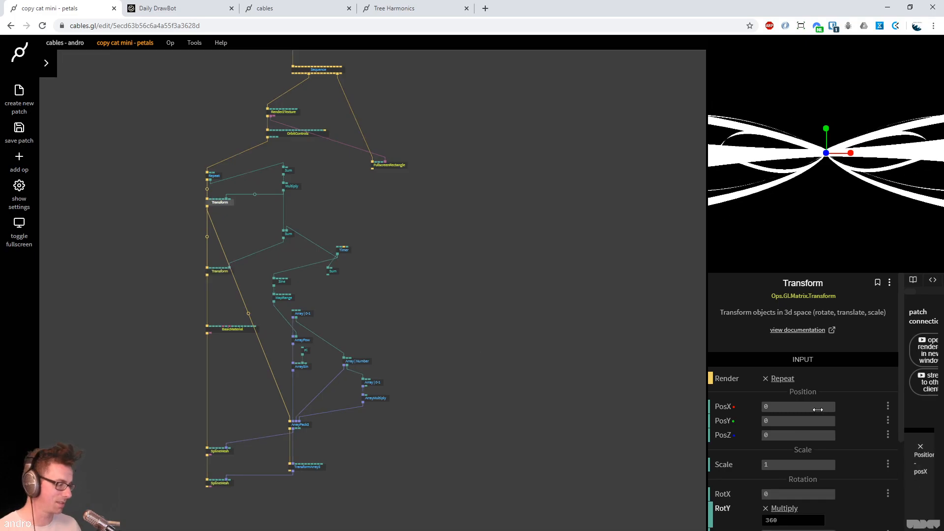
pyautogui.scroll(-2, 802, 477)
pyautogui.moveTo(792, 428); pyautogui.dragTo(755, 399)
pyautogui.click(795, 429)
pyautogui.write('90')
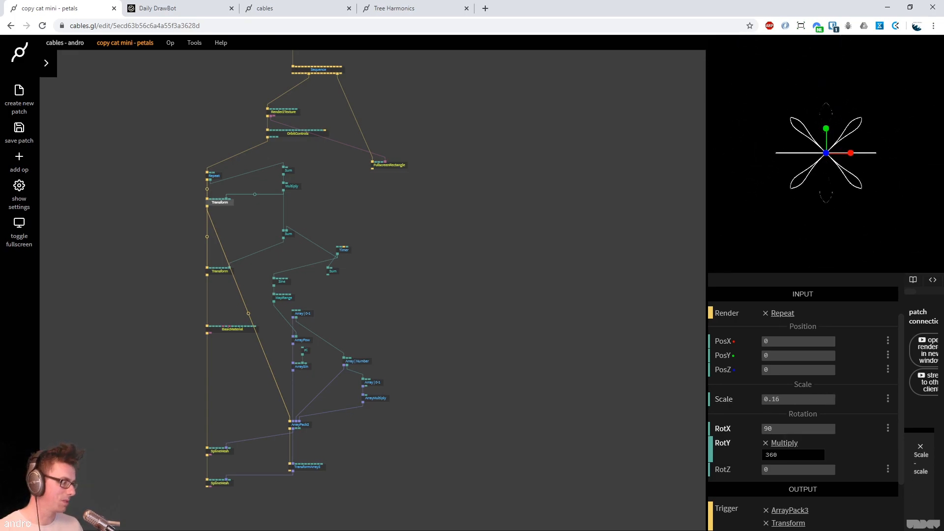
pyautogui.click(622, 346)
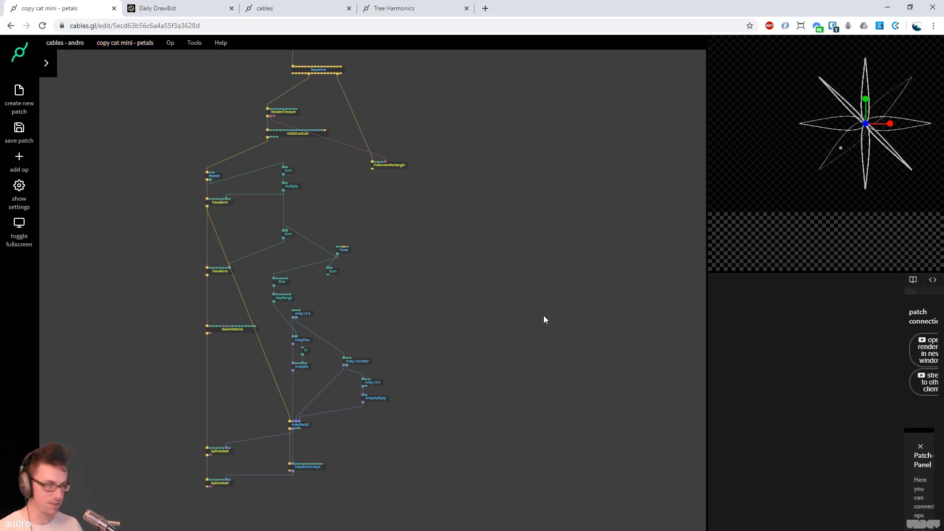
pyautogui.hotkey('ctrl', 's')
# Save another copy of the patch as "copy cat mini - don't know" and close the file browser
pyautogui.moveTo(69, 45)
pyautogui.moveTo(126, 42)
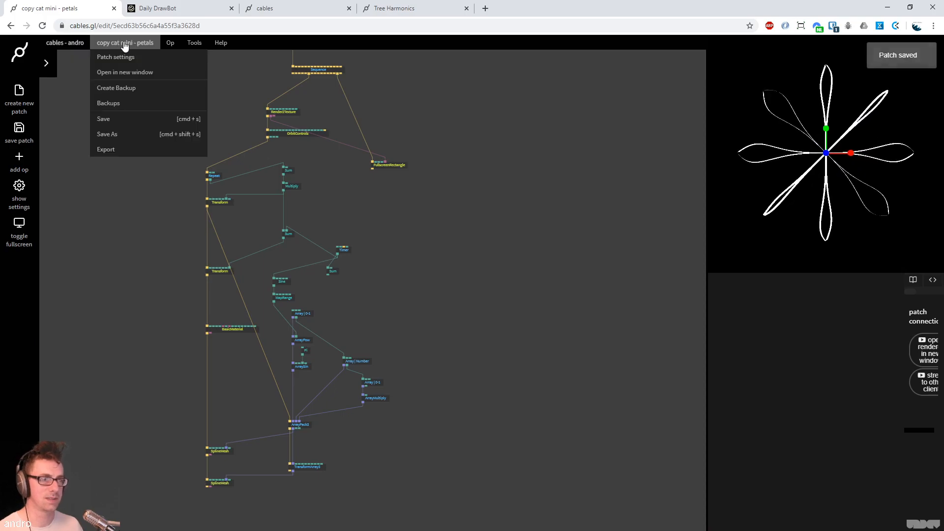
pyautogui.click(120, 137)
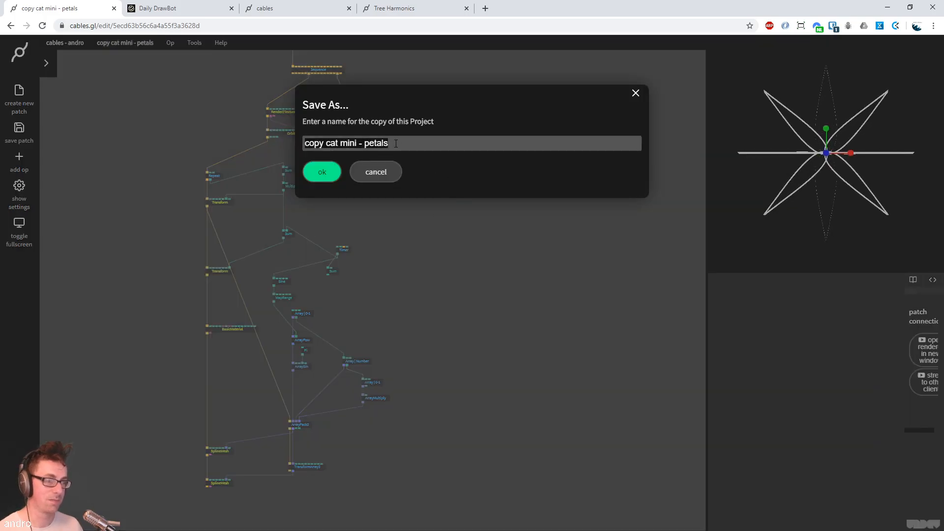
pyautogui.click(400, 141)
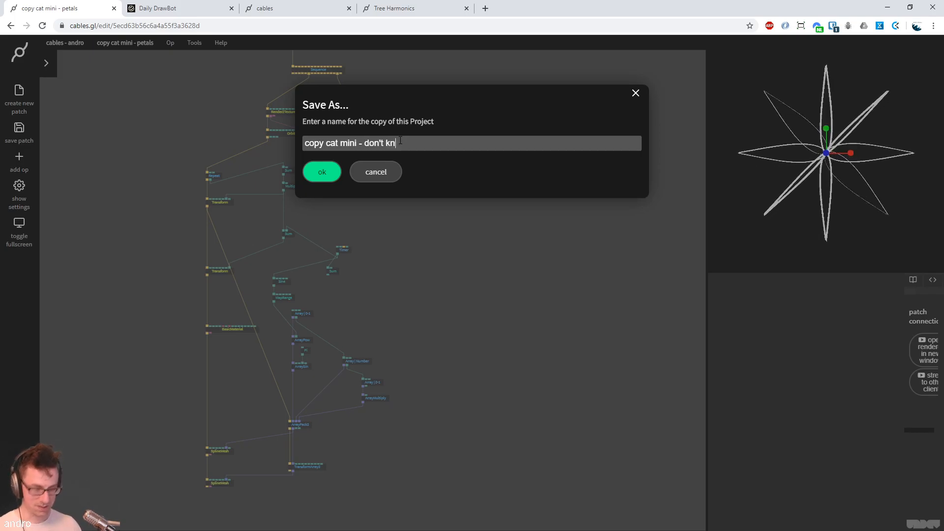
pyautogui.press('Return')
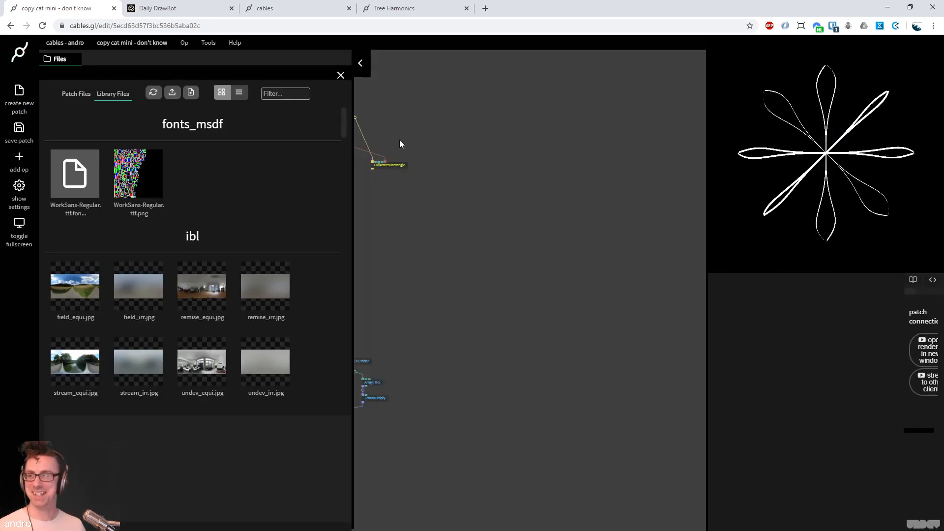
pyautogui.click(492, 239)
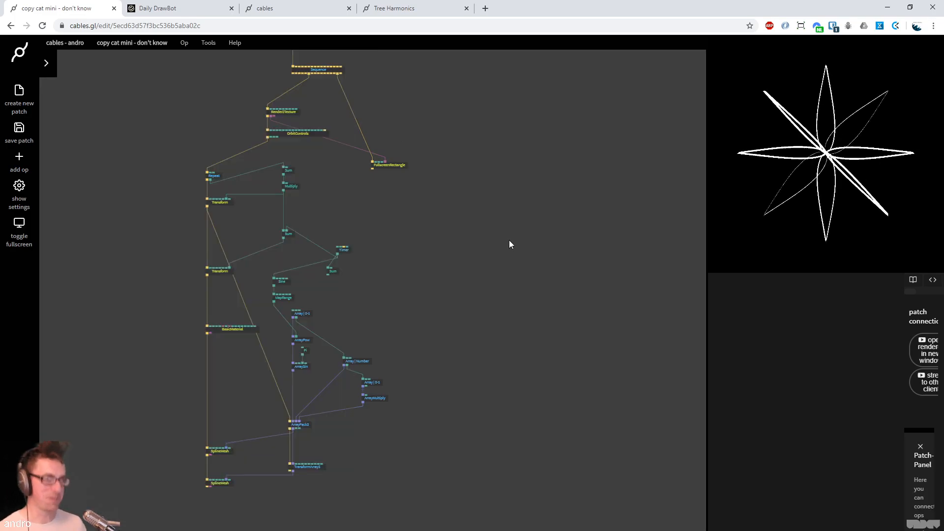
# Check the Daily DrawBot letter animation and delete all flower ops from Repeat down to the SplineMesh ops
pyautogui.hotkey('ctrl', 'Tab')
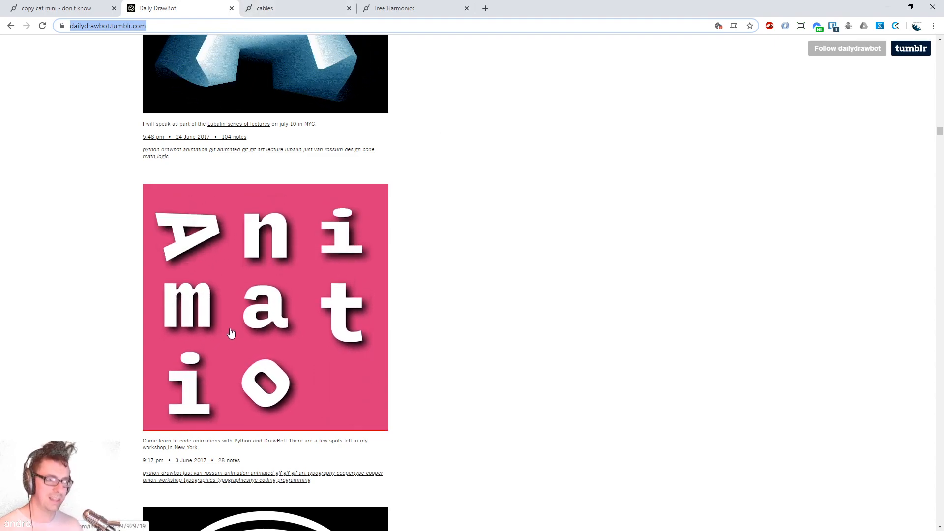
pyautogui.hotkey('ctrl', 'shift', 'Tab')
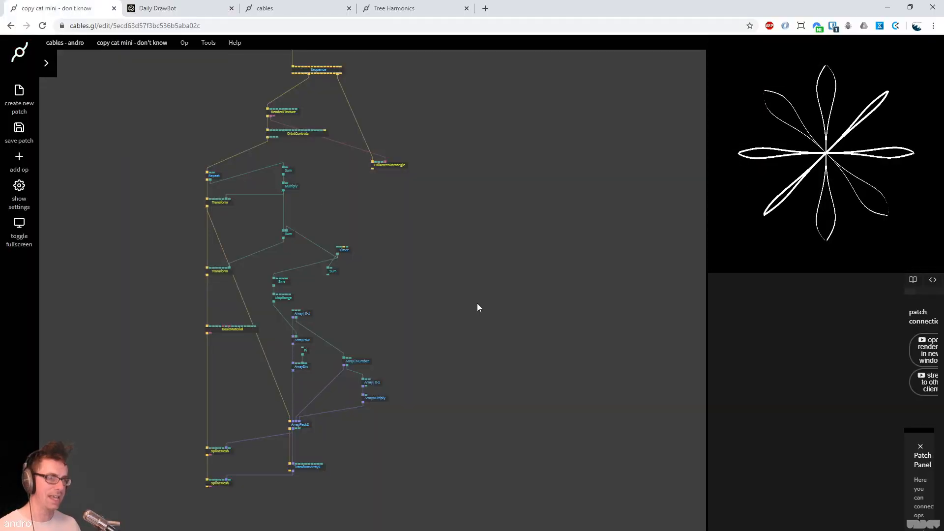
pyautogui.moveTo(462, 329); pyautogui.dragTo(456, 295)
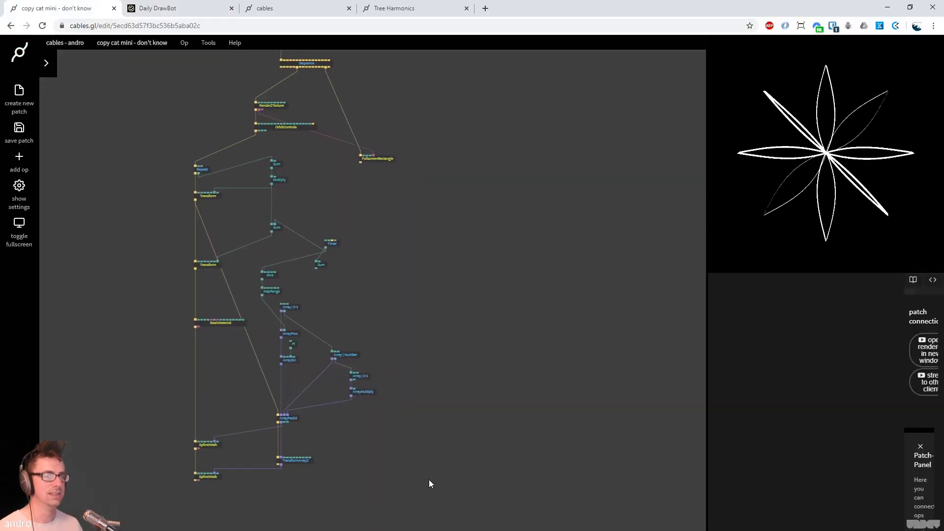
pyautogui.moveTo(257, 320); pyautogui.dragTo(123, 165)
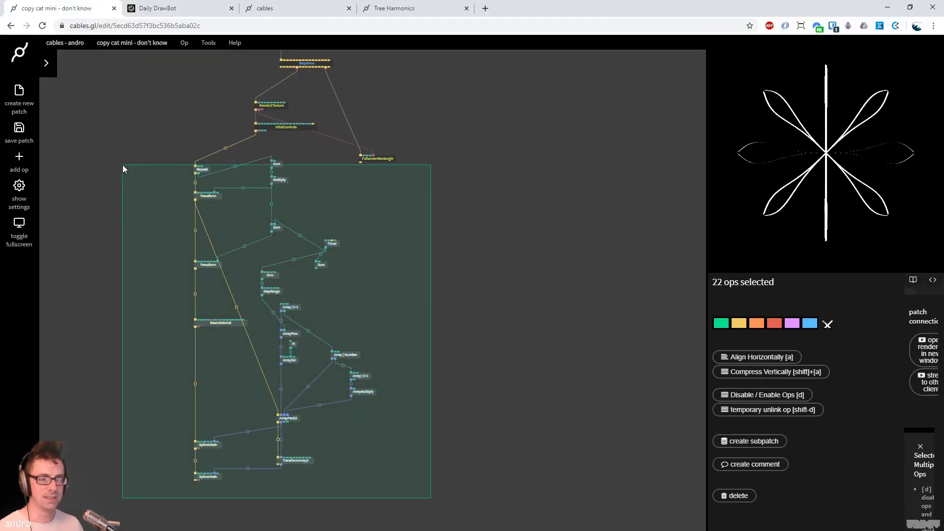
pyautogui.press('Delete')
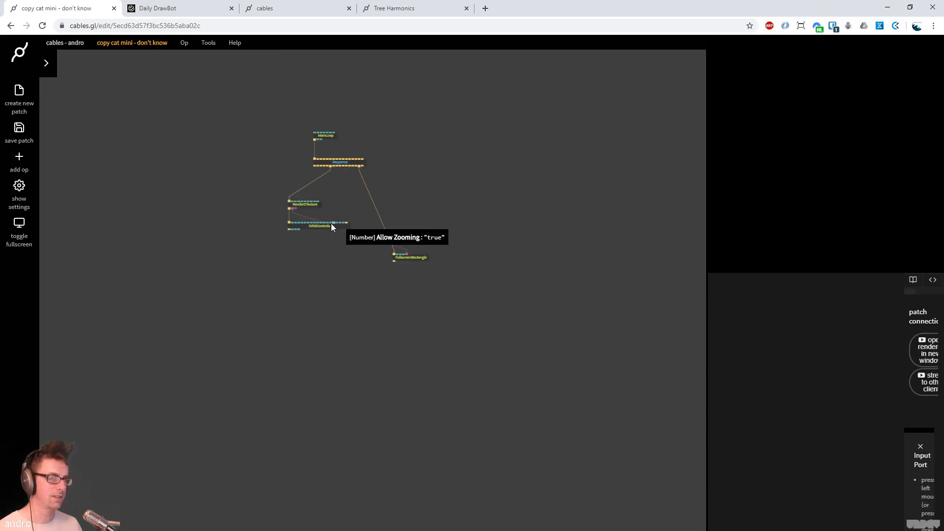
# Remove the OrbitControls op below Render2Texture and move FullscreenRectangle farther away from it
pyautogui.click(302, 209)
pyautogui.moveTo(397, 257); pyautogui.dragTo(461, 235)
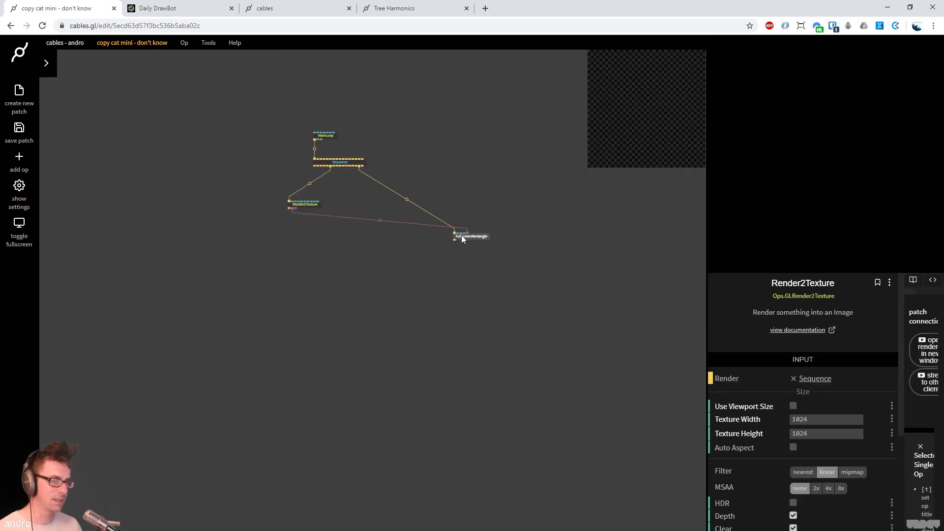
pyautogui.click(366, 231)
pyautogui.moveTo(366, 231); pyautogui.dragTo(398, 300)
pyautogui.scroll(2, 399, 304)
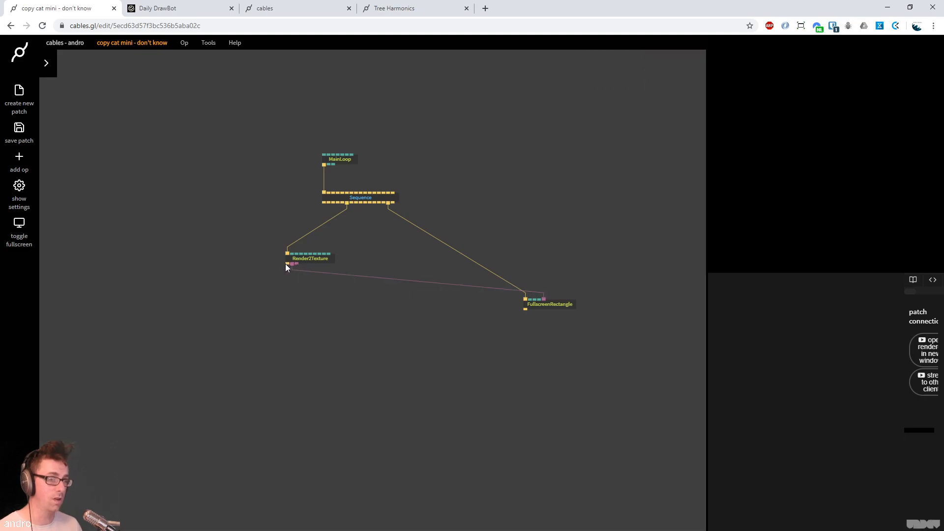
# Add a TextMesh op to Render2Texture's trigger output and set its text to "A"
pyautogui.moveTo(287, 264); pyautogui.dragTo(293, 339)
pyautogui.write('textmesh')
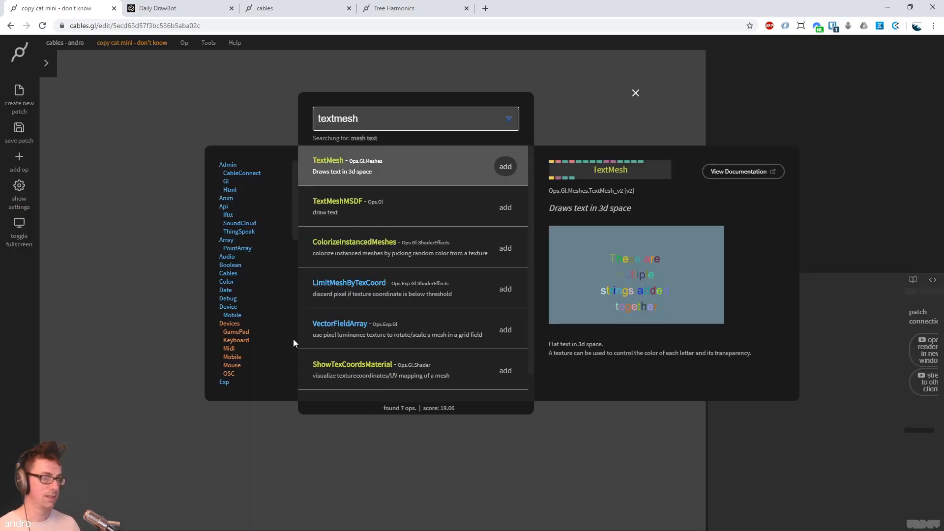
pyautogui.press('Return')
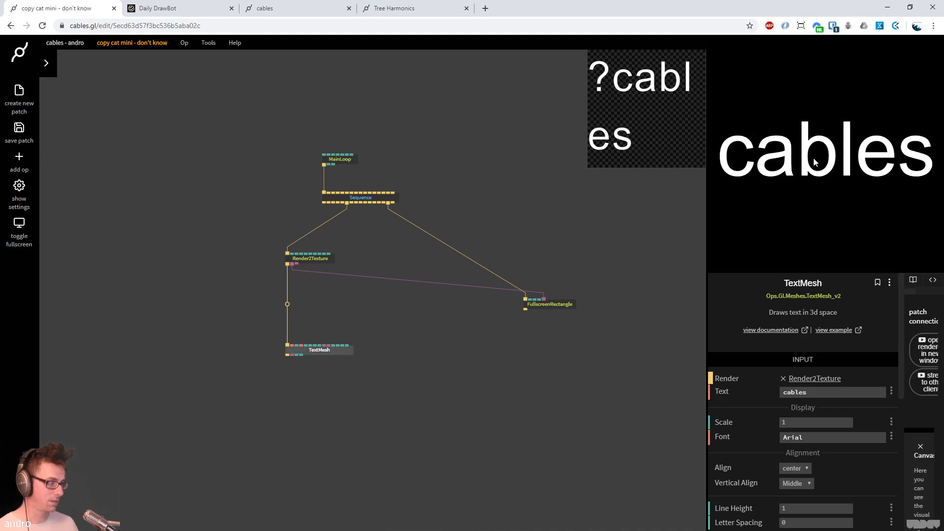
pyautogui.doubleClick(839, 389)
pyautogui.write('A')
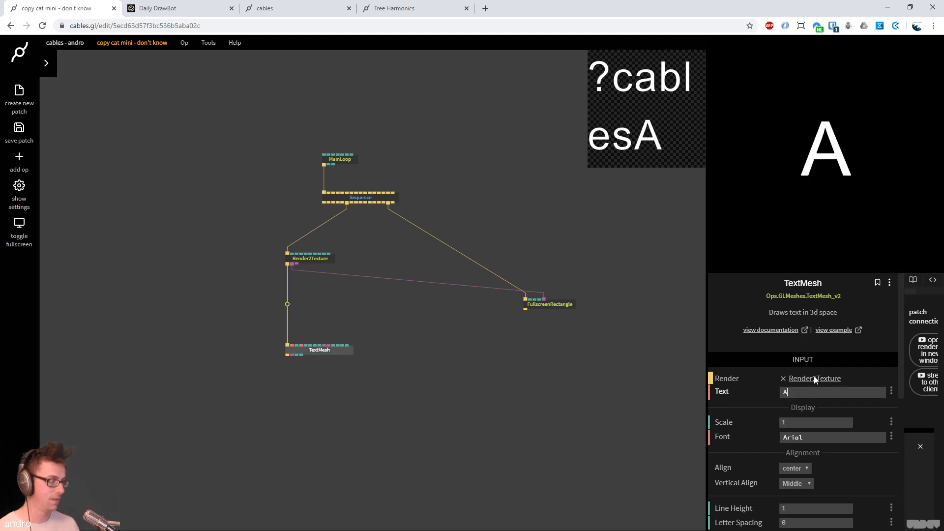
# Check the letter animation reference and insert a Transform op between Render2Texture and TextMesh
pyautogui.click(186, 10)
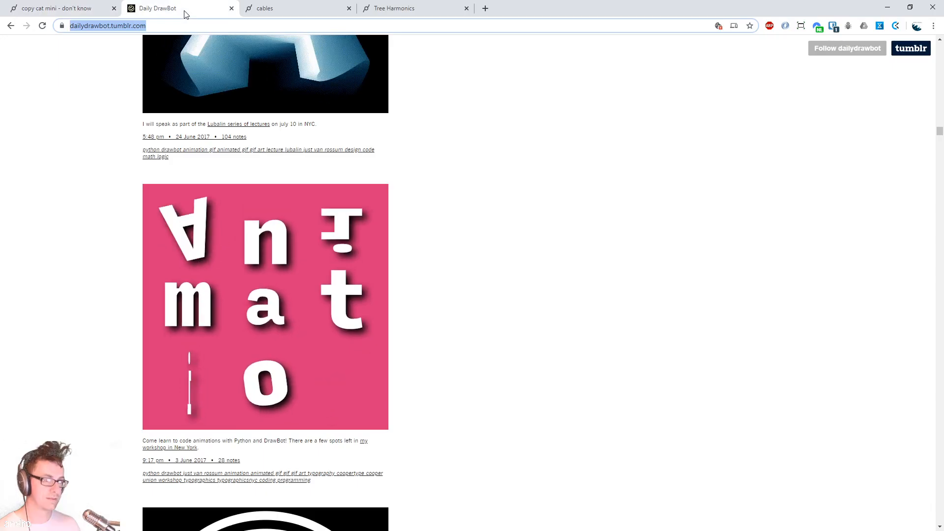
pyautogui.click(102, 10)
pyautogui.click(289, 304)
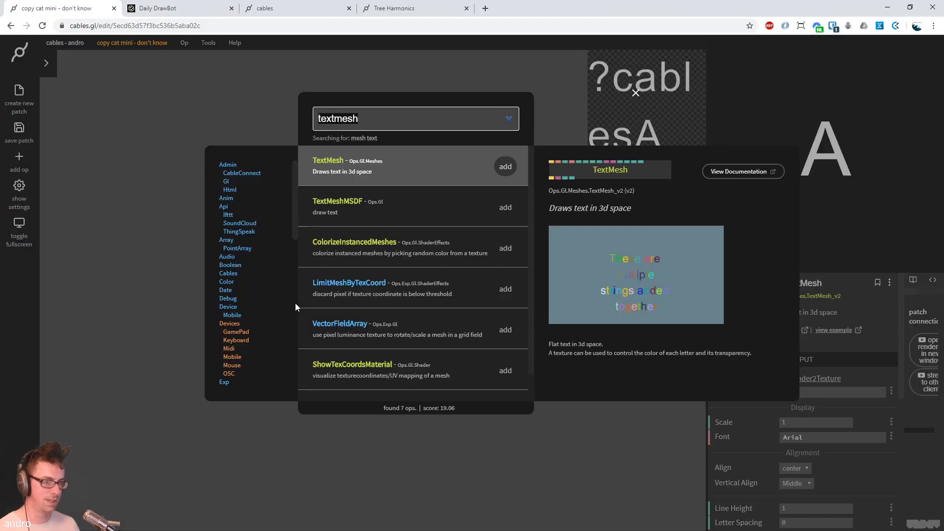
pyautogui.write('rotate')
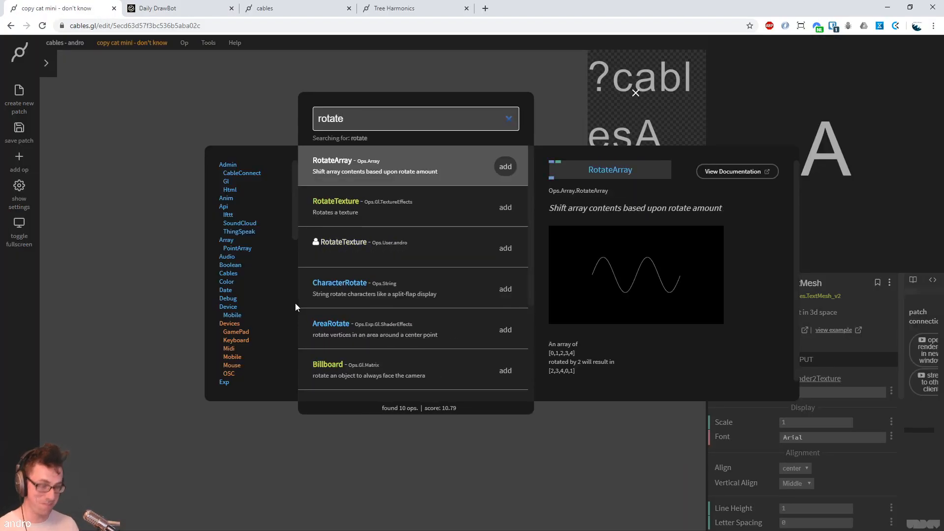
pyautogui.press('BackSpace')
pyautogui.press('BackSpace')
pyautogui.press('BackSpace')
pyautogui.press('BackSpace')
pyautogui.press('BackSpace')
pyautogui.press('BackSpace')
pyautogui.write('transform')
pyautogui.press('Return')
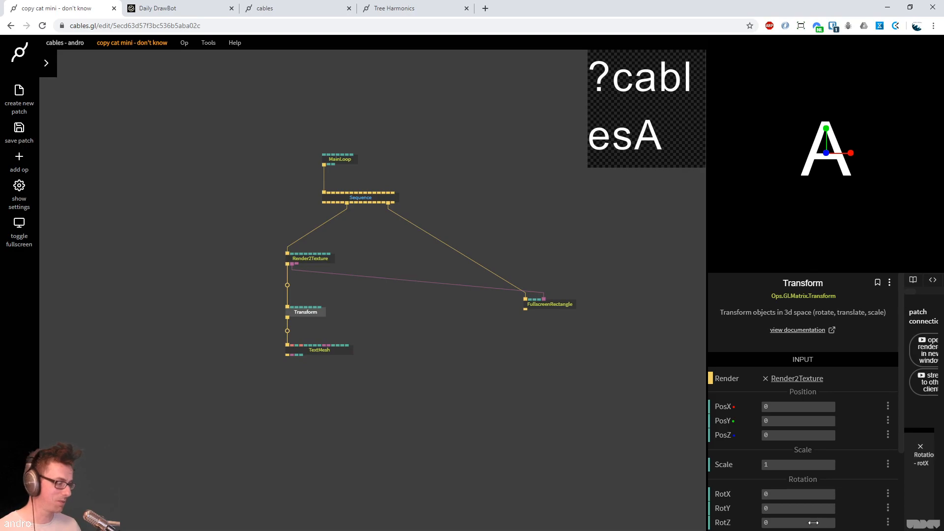
# Try the letter's Z rotation, connect a Timer op to the Transform's RotZ, and set the timer speed to 30
pyautogui.moveTo(793, 521); pyautogui.dragTo(828, 521)
pyautogui.moveTo(321, 307); pyautogui.dragTo(350, 291)
pyautogui.write('timer')
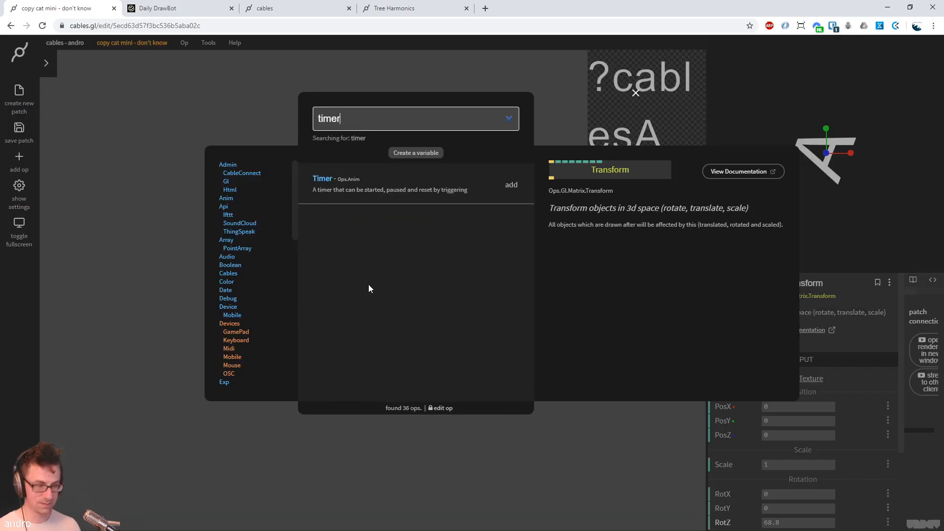
pyautogui.press('Return')
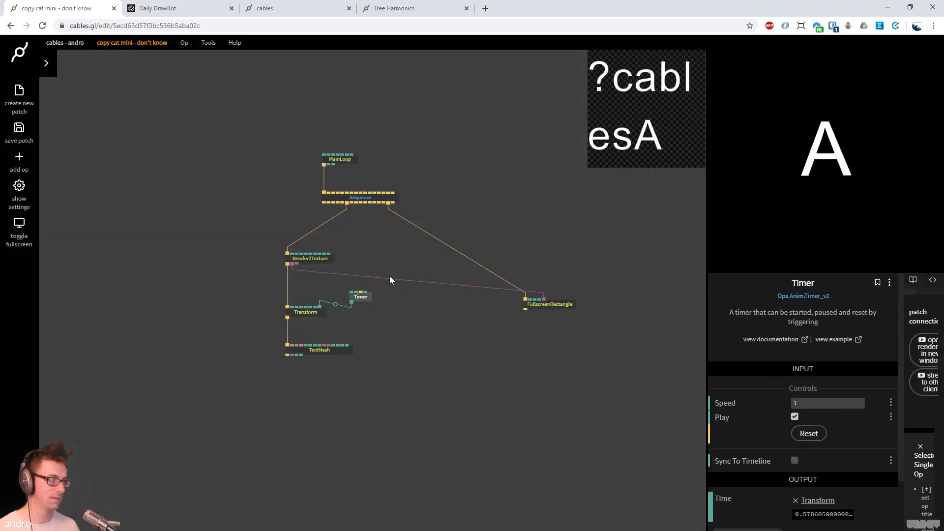
pyautogui.click(821, 403)
pyautogui.write('0')
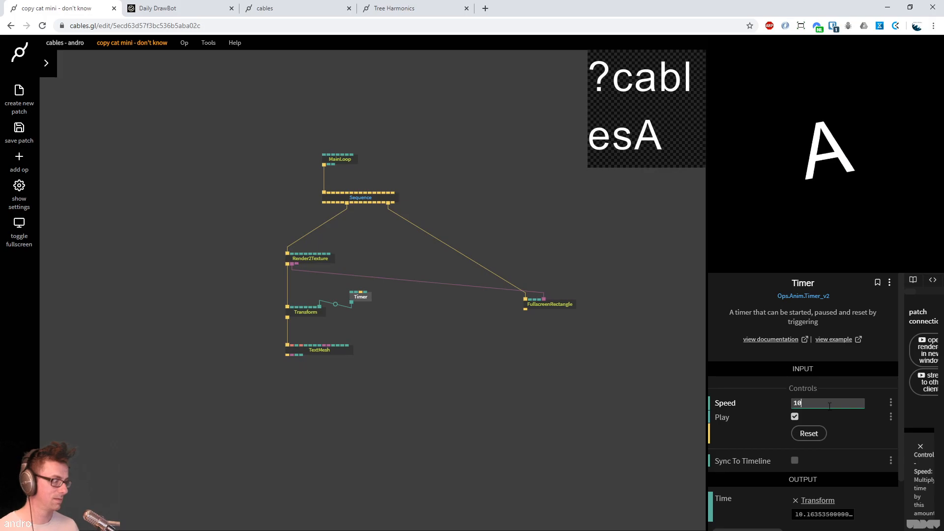
pyautogui.doubleClick(824, 406)
pyautogui.write('30')
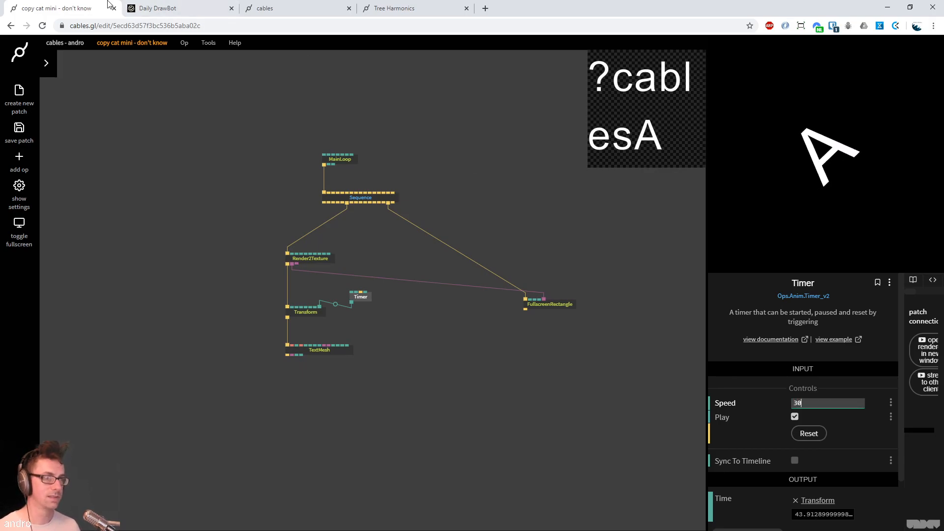
# Recheck the letter animation reference and move the Transform, Timer and TextMesh ops together to the left, away from Render2Texture
pyautogui.click(161, 9)
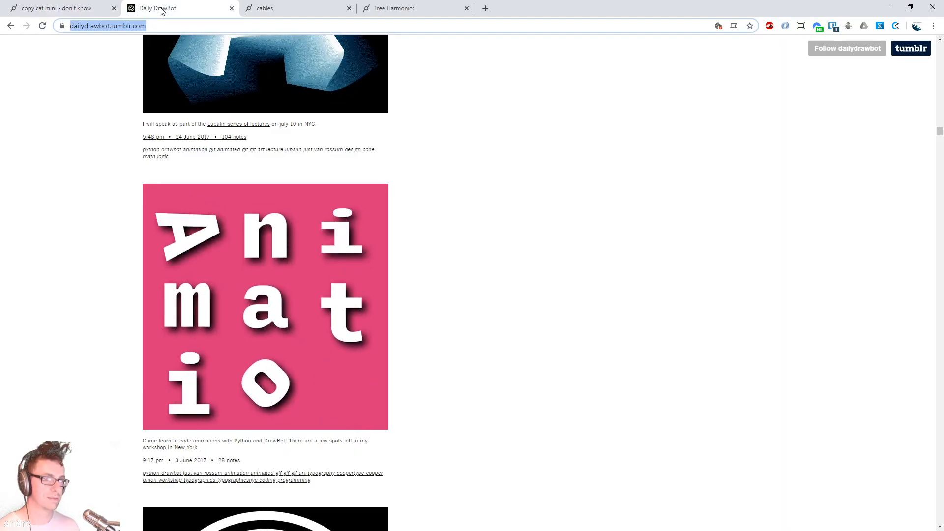
pyautogui.click(96, 11)
pyautogui.moveTo(481, 408); pyautogui.dragTo(305, 410)
pyautogui.moveTo(275, 373); pyautogui.dragTo(112, 267)
pyautogui.moveTo(297, 390); pyautogui.dragTo(145, 291)
pyautogui.moveTo(212, 318); pyautogui.dragTo(92, 386)
pyautogui.moveTo(247, 460)
pyautogui.mouseDown()
pyautogui.moveTo(503, 413)
pyautogui.moveTo(270, 325)
pyautogui.mouseUp()
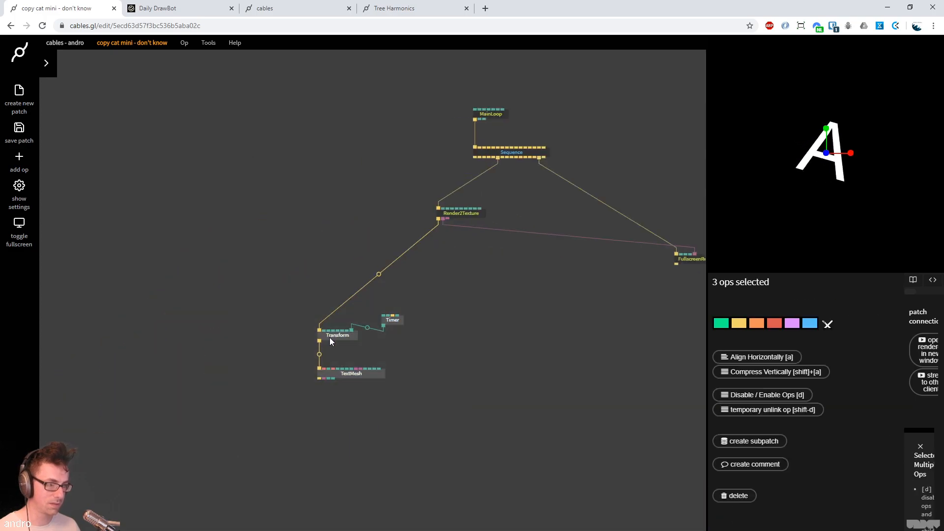
pyautogui.moveTo(329, 337); pyautogui.dragTo(193, 338)
# Insert a Sequence op between Render2Texture and Transform, place it directly below Render2Texture, and recheck the letter animation reference
pyautogui.click(311, 274)
pyautogui.write('seq')
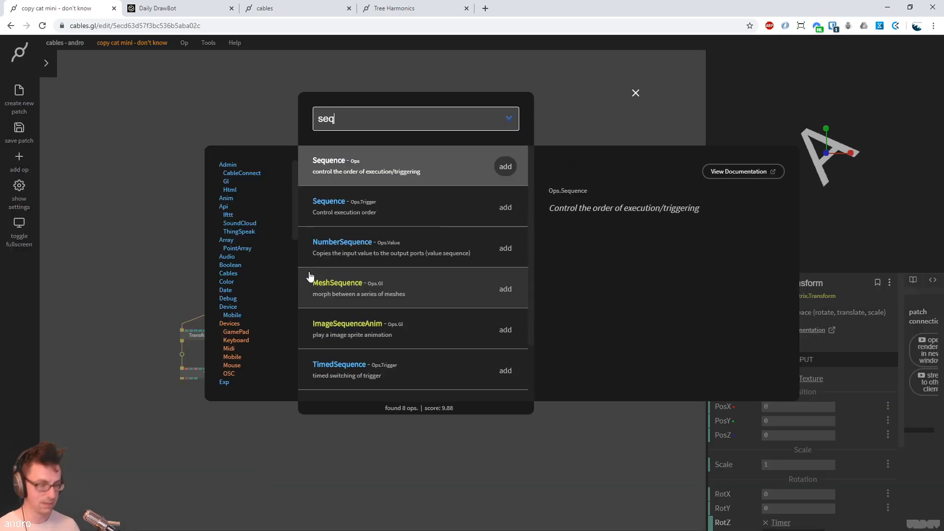
pyautogui.press('Return')
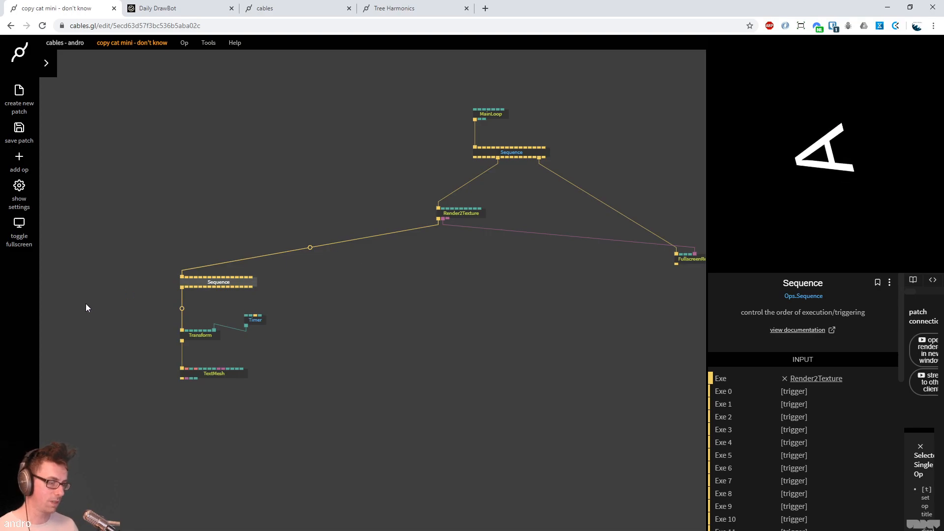
pyautogui.moveTo(221, 281); pyautogui.dragTo(477, 252)
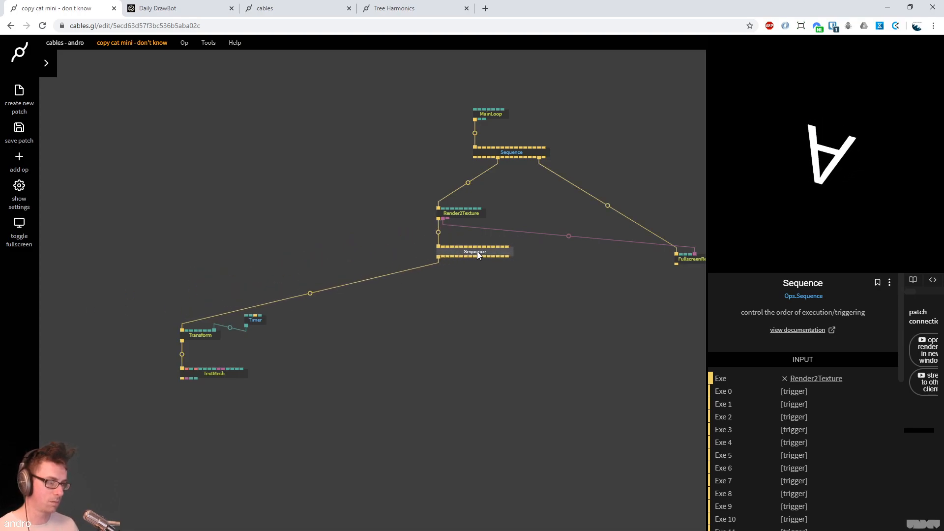
pyautogui.click(158, 9)
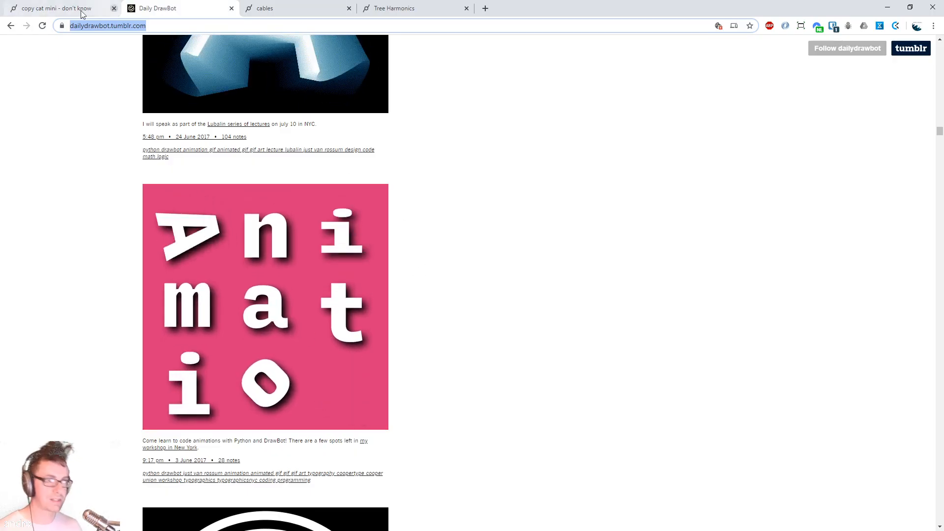
pyautogui.click(57, 13)
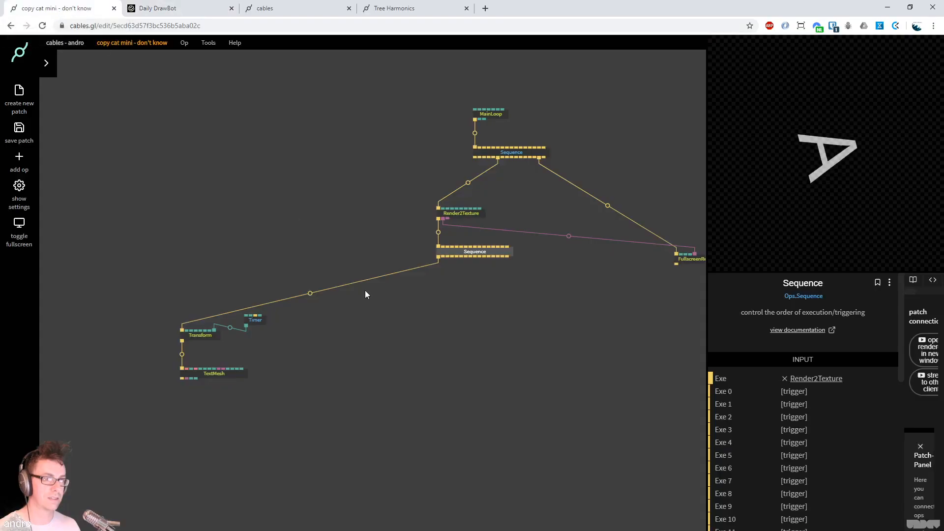
pyautogui.click(172, 326)
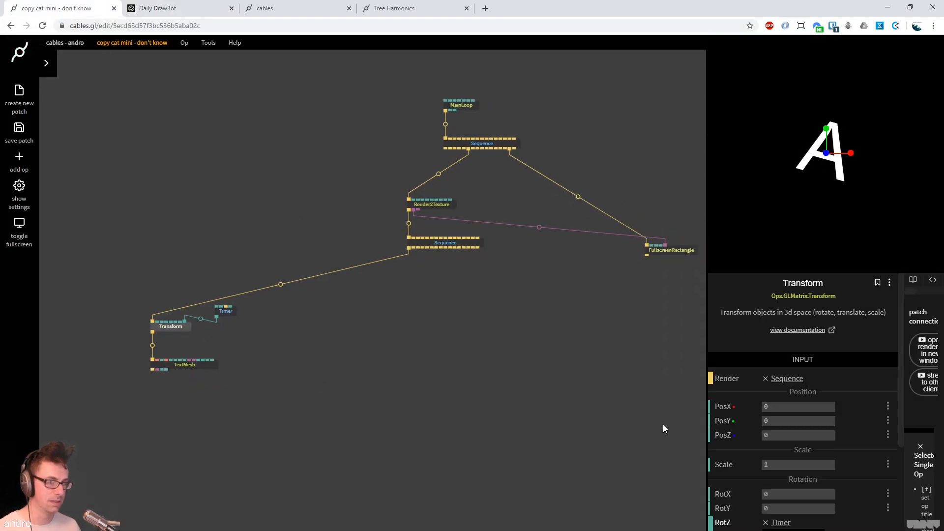
pyautogui.click(158, 8)
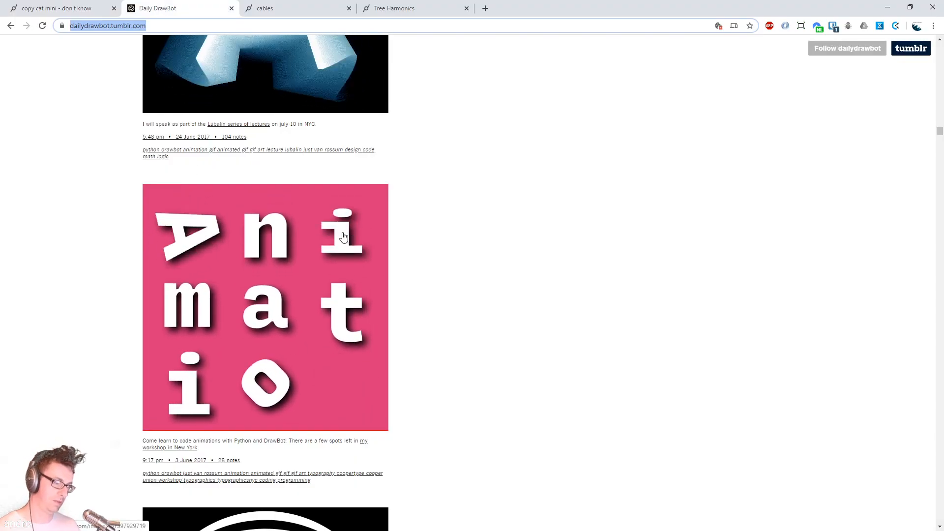
pyautogui.click(49, 10)
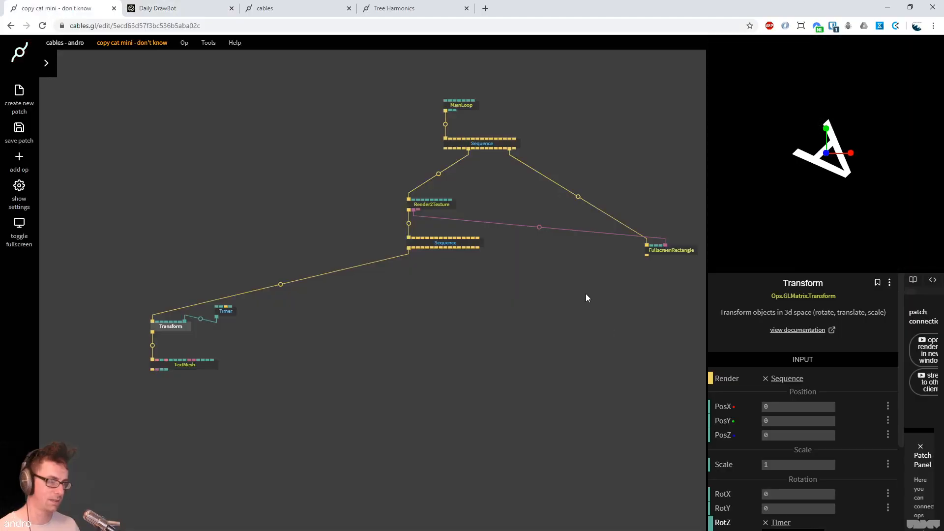
# Insert an Orthogonal op between Render2Texture and the Sequence below it, and place the Timer above the Transform's RotZ input
pyautogui.click(408, 224)
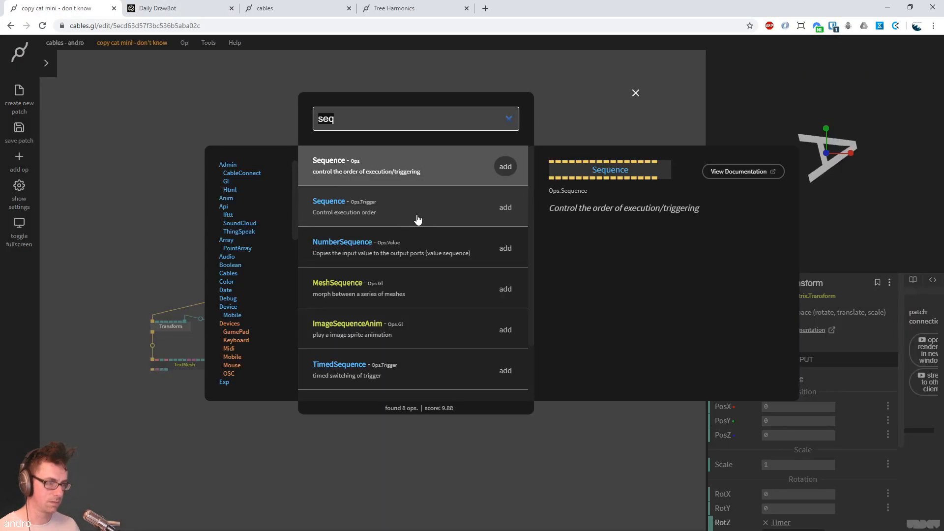
pyautogui.write('orthog')
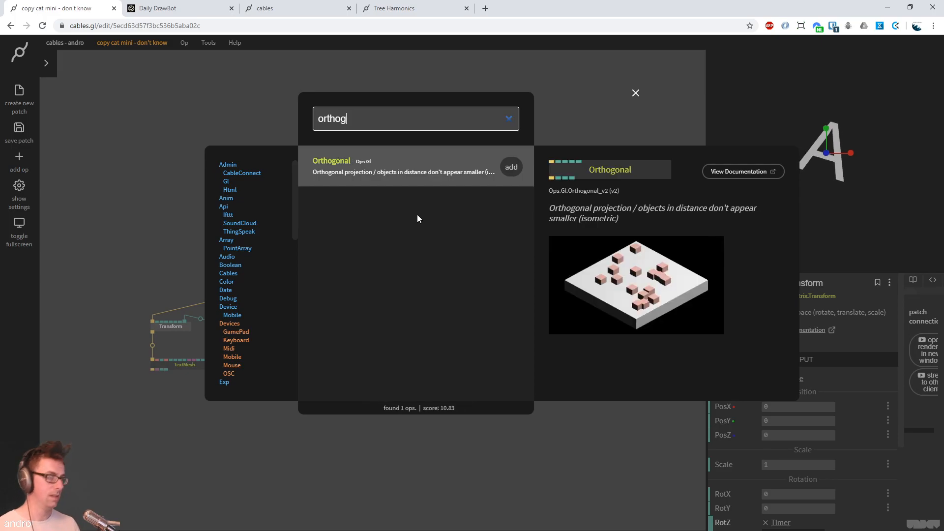
pyautogui.press('Return')
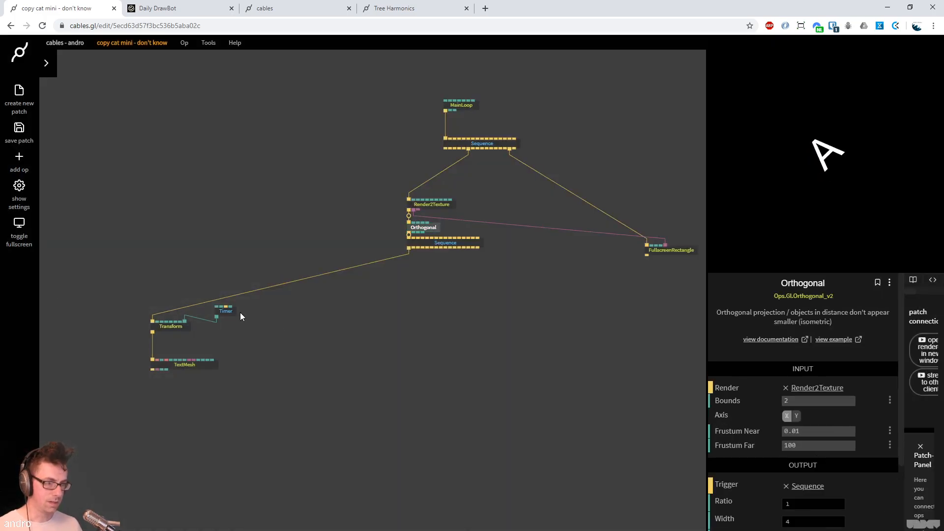
pyautogui.click(195, 298)
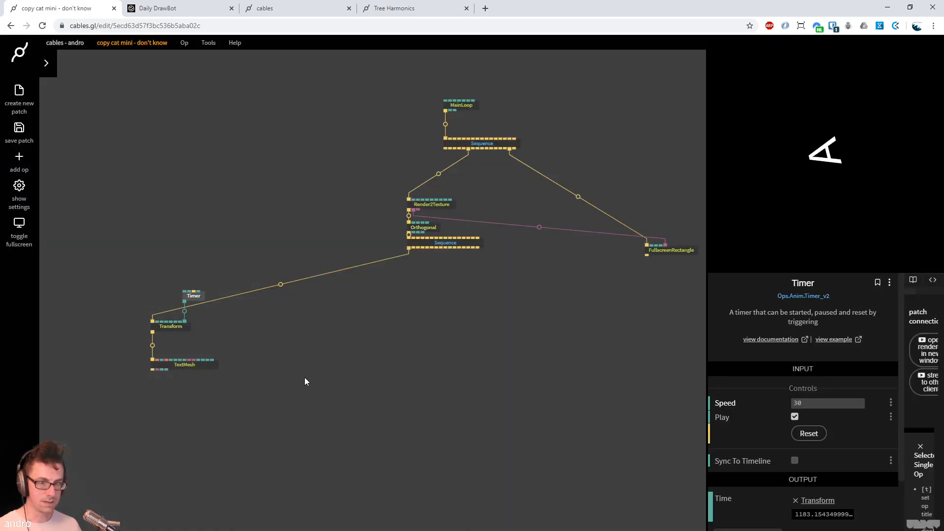
# Try adding a FontMSDF and a TextMeshMSDF op in the empty patch area and look through the TextMeshMSDF parameters
pyautogui.moveTo(399, 392); pyautogui.dragTo(346, 397)
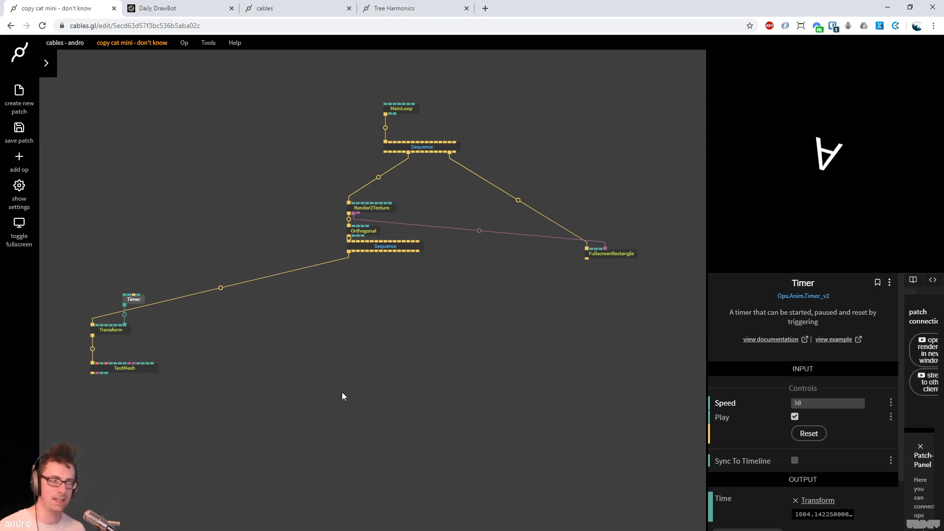
pyautogui.doubleClick(342, 391)
pyautogui.write('msdf')
pyautogui.press('Return')
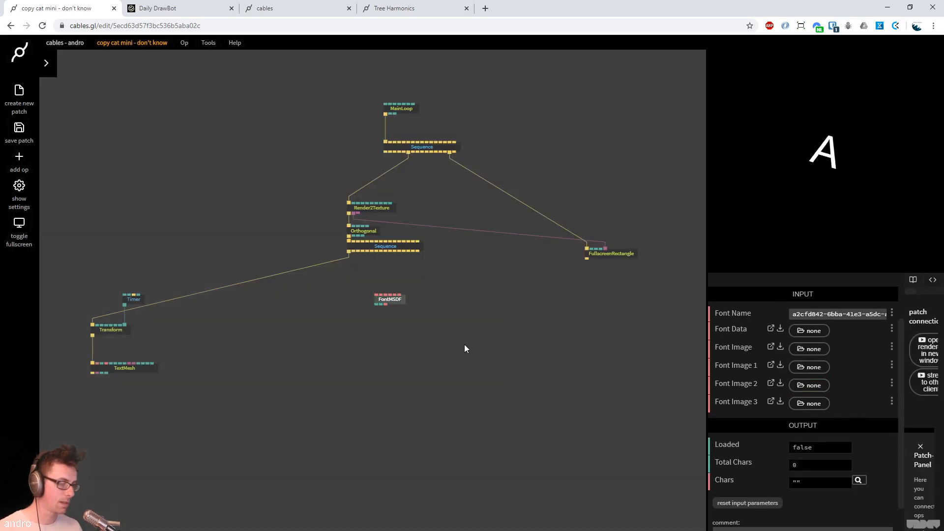
pyautogui.press('Escape')
pyautogui.press('Down')
pyautogui.press('Return')
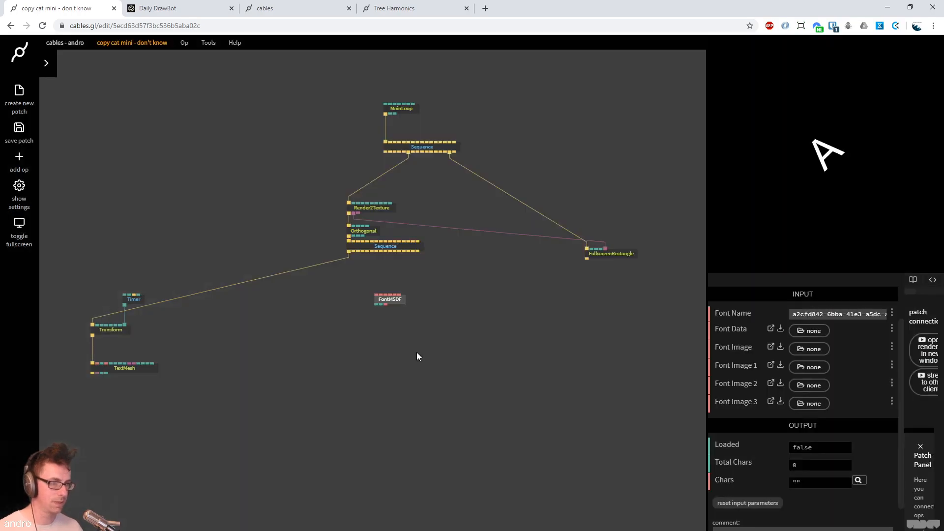
pyautogui.scroll(-3, 810, 355)
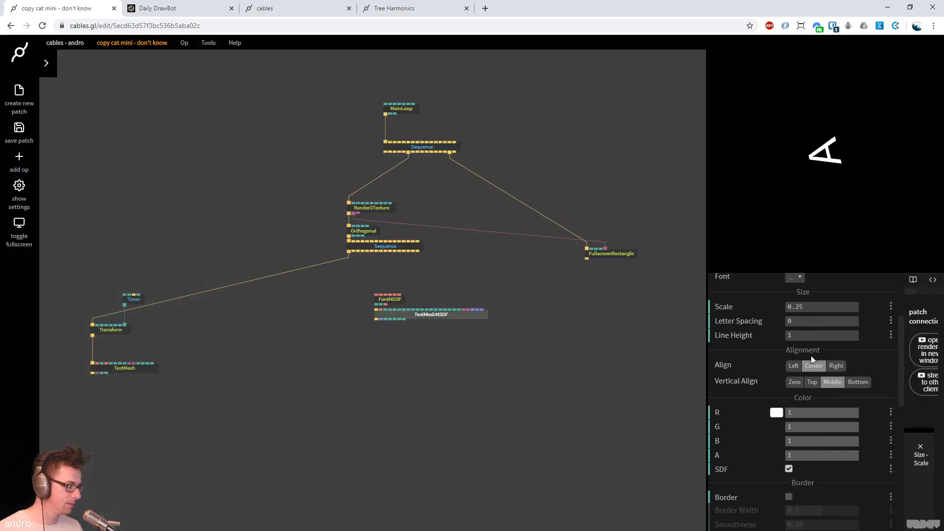
pyautogui.scroll(-1, 794, 408)
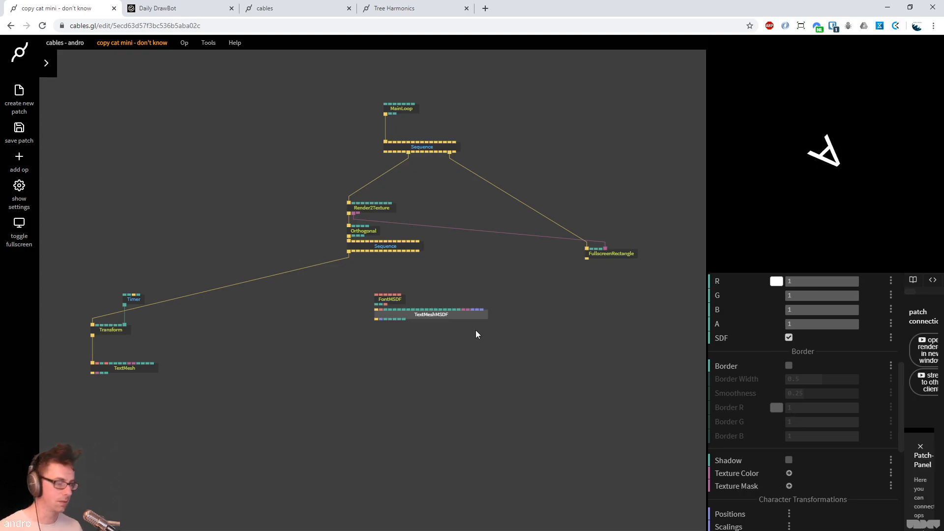
# Delete the TextMeshMSDF and FontMSDF ops
pyautogui.press('Delete')
pyautogui.moveTo(460, 338); pyautogui.dragTo(331, 287)
pyautogui.press('Delete')
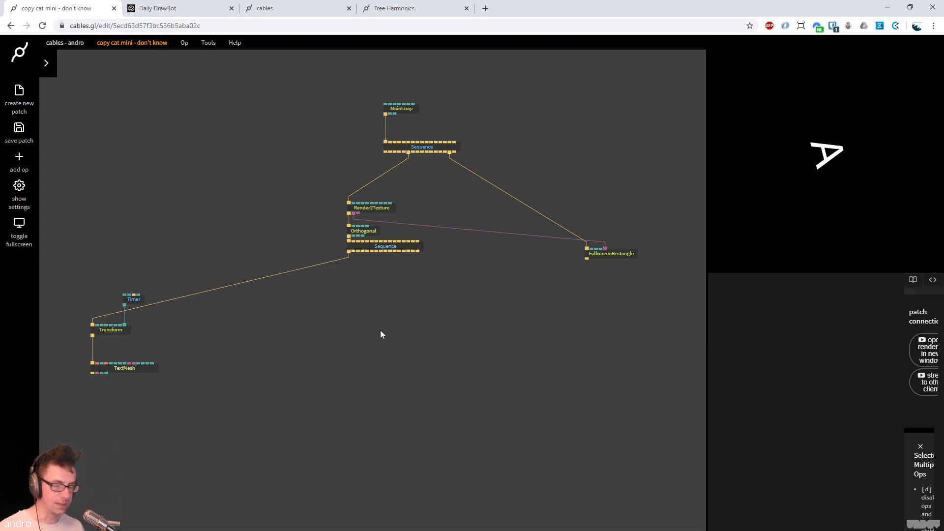
pyautogui.moveTo(318, 323); pyautogui.dragTo(356, 340)
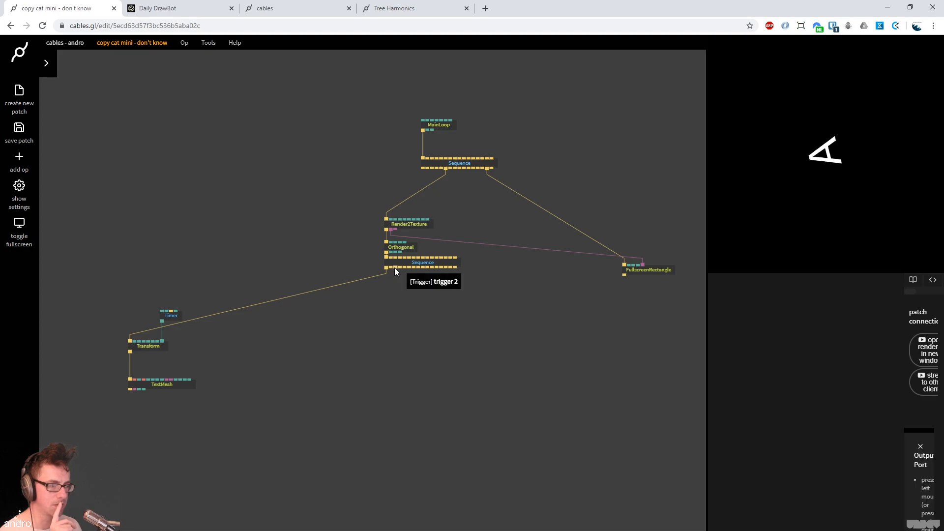
pyautogui.moveTo(394, 268); pyautogui.dragTo(251, 344)
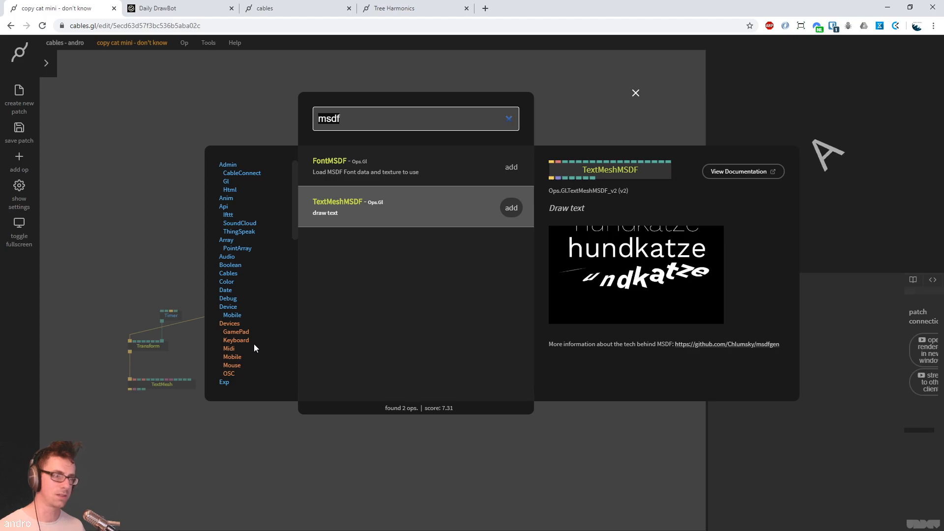
pyautogui.click(153, 205)
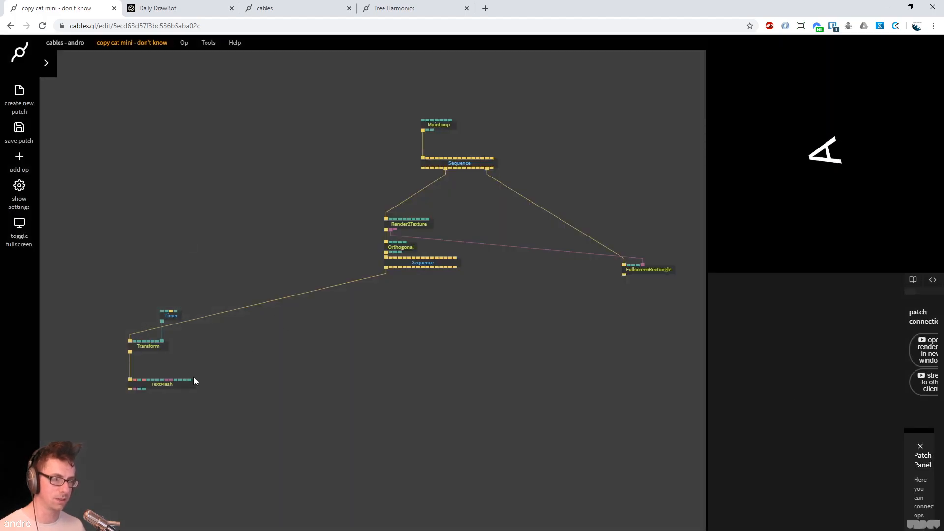
# Check the letter reference, duplicate the Timer, Transform and TextMesh ops, and connect the copied Transform to the lower Sequence's trigger 2 output
pyautogui.click(157, 8)
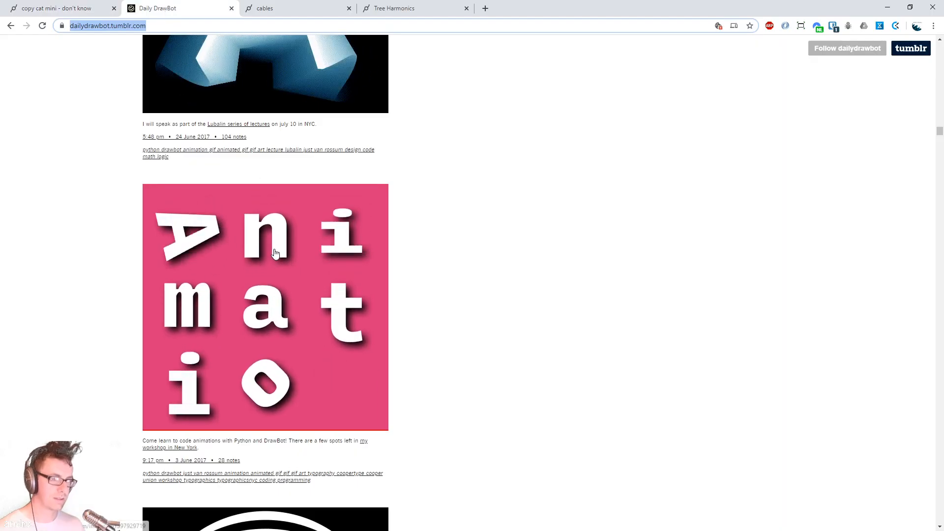
pyautogui.click(56, 8)
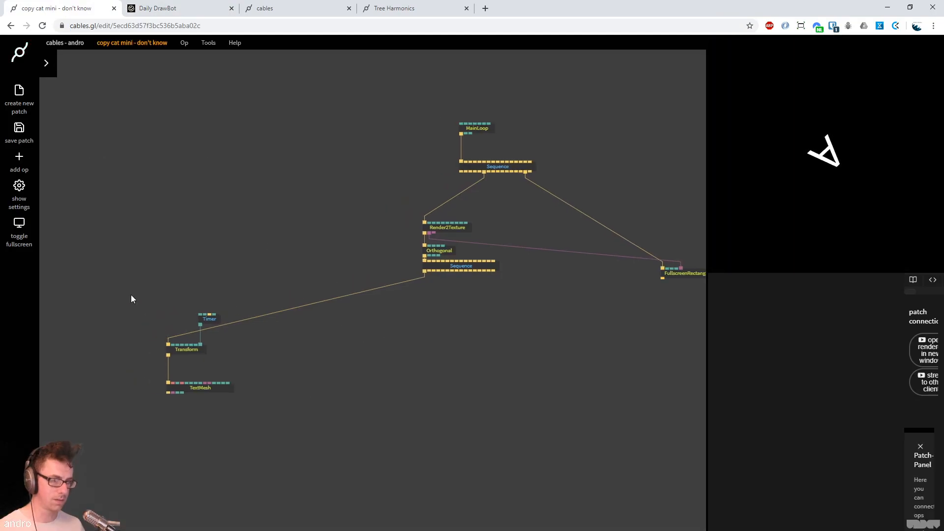
pyautogui.moveTo(290, 408); pyautogui.dragTo(125, 285)
pyautogui.hotkey('ctrl', 'c')
pyautogui.hotkey('ctrl', 'v')
pyautogui.moveTo(326, 387); pyautogui.dragTo(313, 348)
pyautogui.click(313, 403)
pyautogui.moveTo(426, 271); pyautogui.dragTo(296, 351)
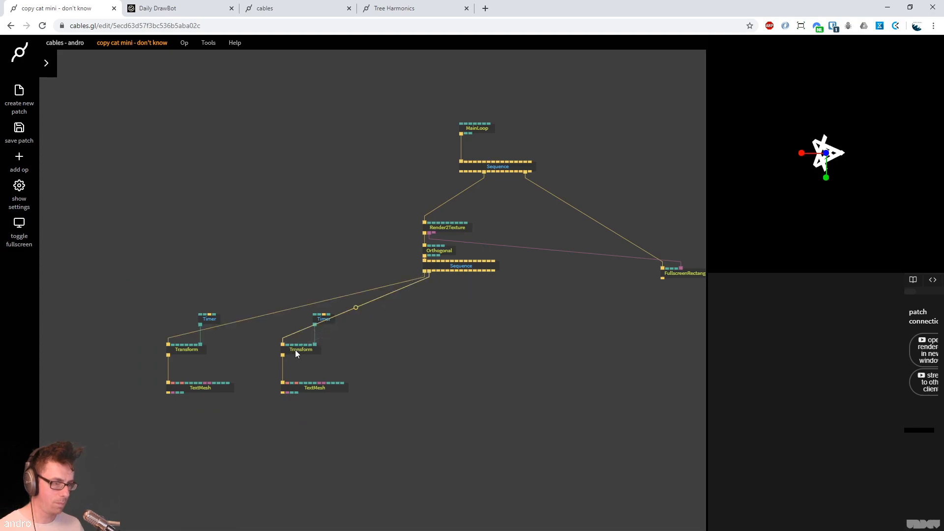
# Set the first letter's Transform position to PosX -1 and PosY 1
pyautogui.click(181, 349)
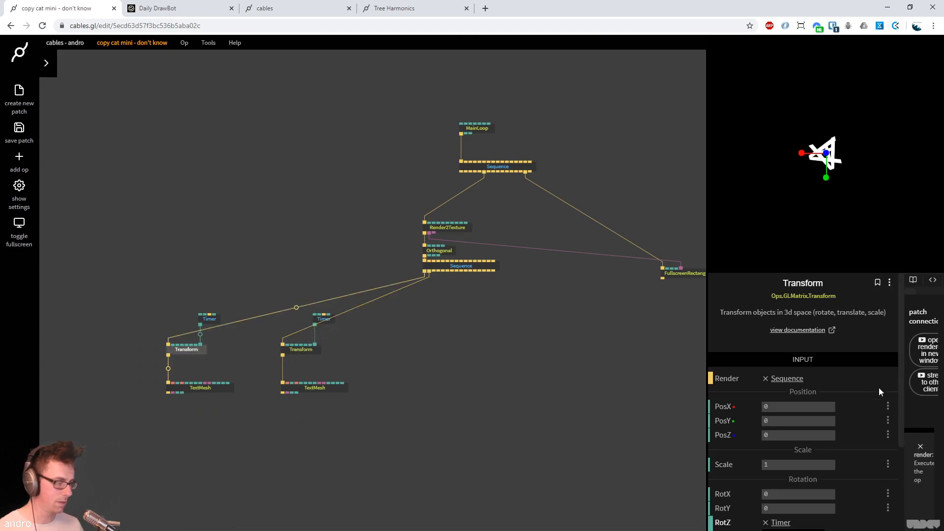
pyautogui.click(821, 405)
pyautogui.write('-1')
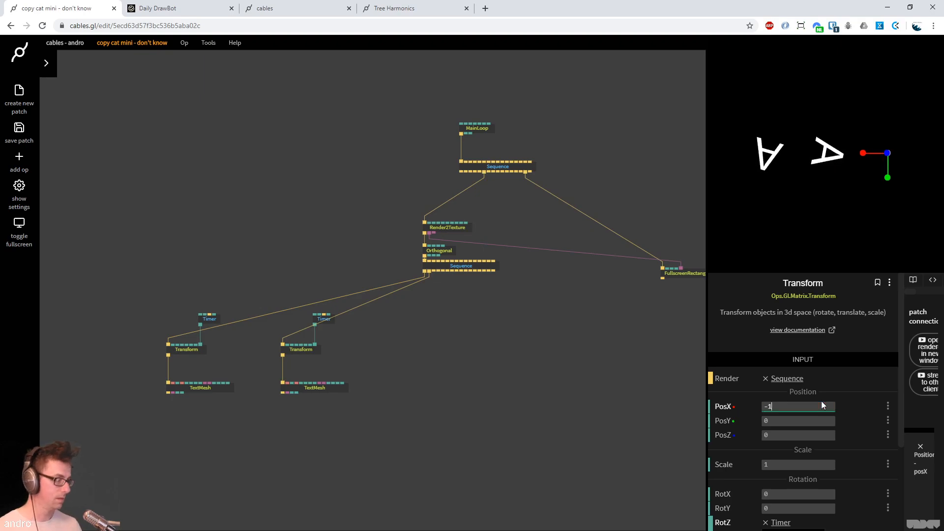
pyautogui.press('Tab')
pyautogui.write('1')
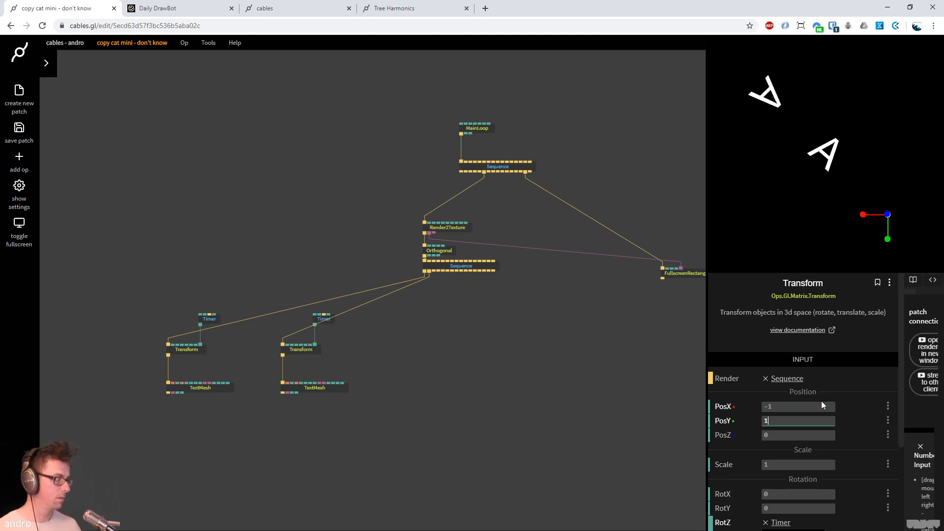
# Set the second letter's Transform PosY to 1 and its TextMesh text to "N"
pyautogui.click(303, 350)
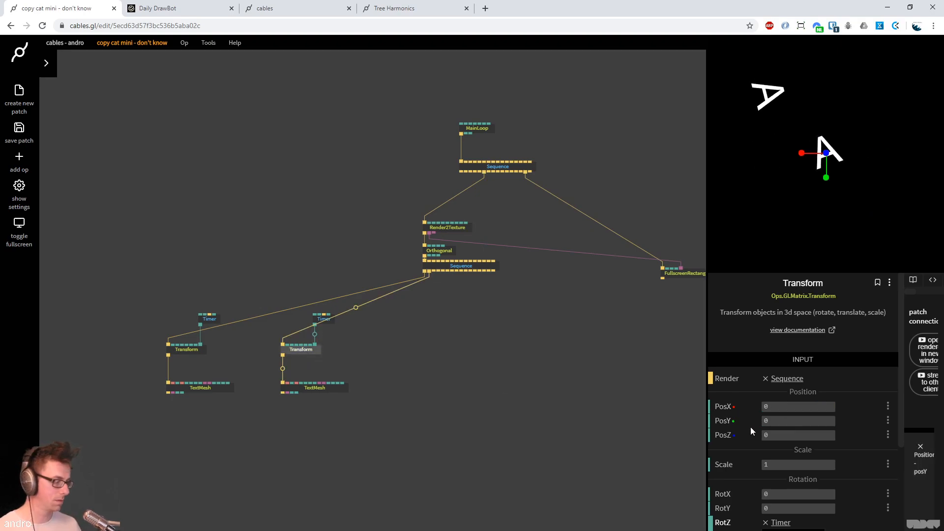
pyautogui.click(772, 421)
pyautogui.write('1')
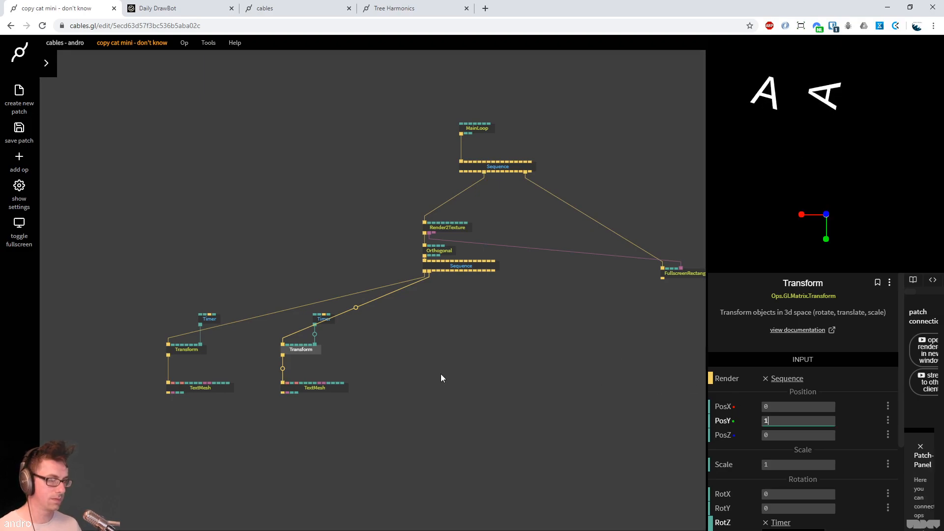
pyautogui.click(323, 389)
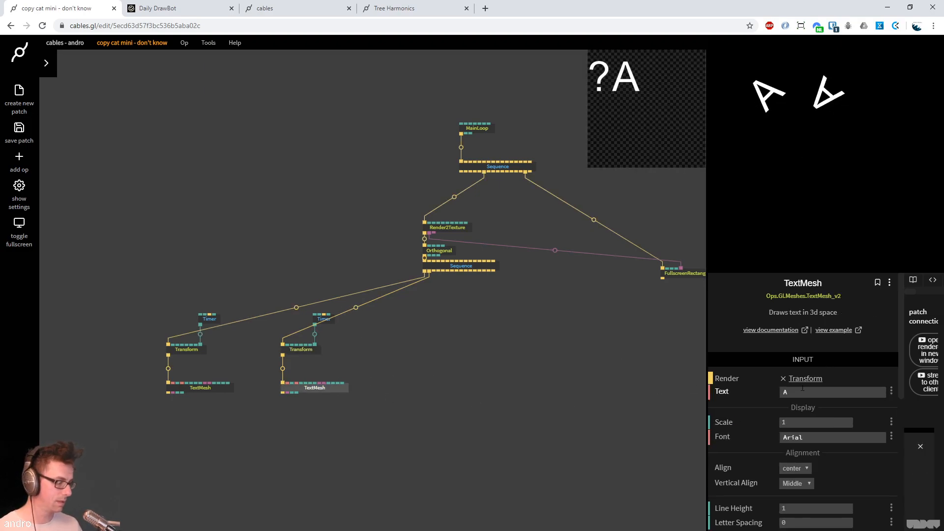
pyautogui.write('N')
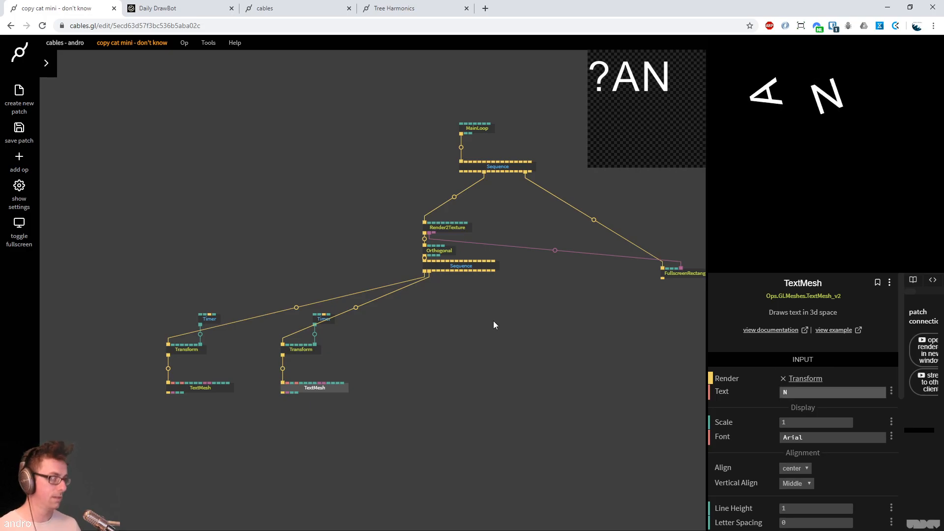
# Insert a Sine op between the second letter's Timer and Transform, and reroute its result to the Transform's PosY input
pyautogui.click(316, 333)
pyautogui.write('sine')
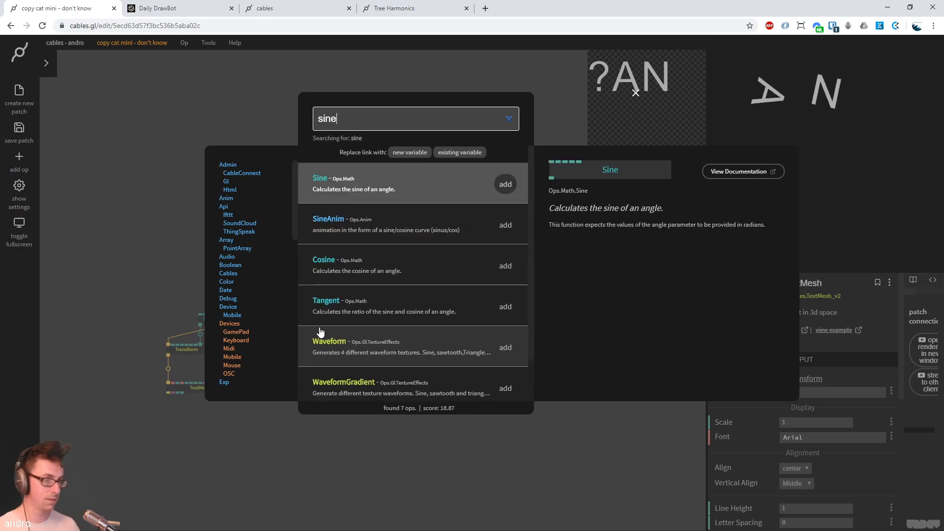
pyautogui.press('Return')
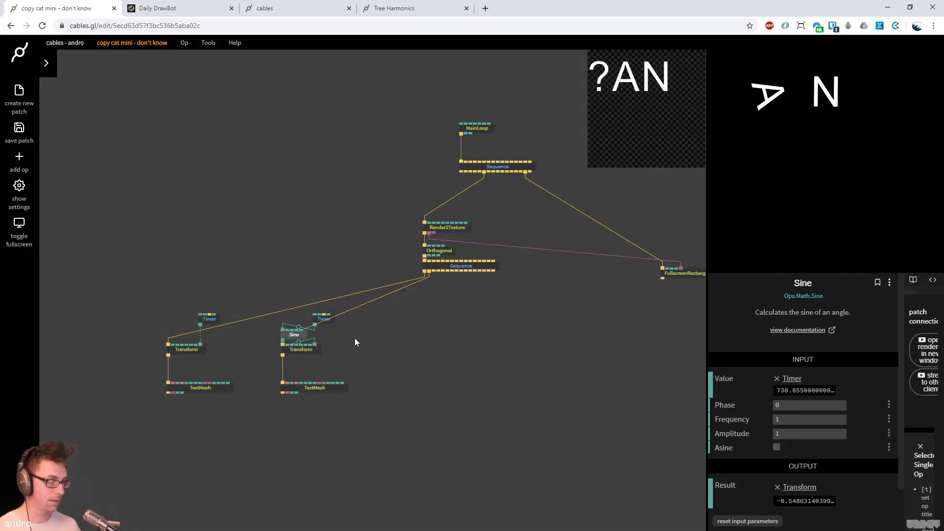
pyautogui.moveTo(295, 339); pyautogui.dragTo(303, 366)
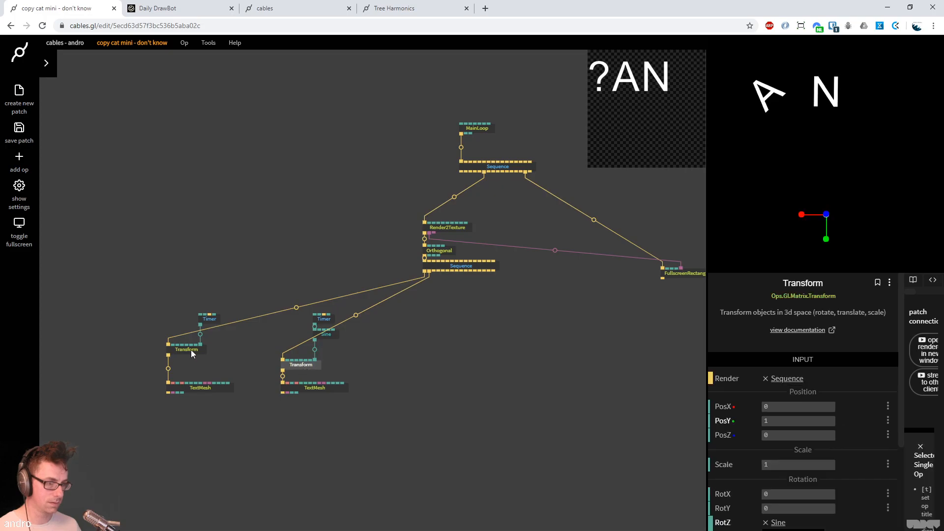
pyautogui.moveTo(191, 350); pyautogui.dragTo(191, 368)
pyautogui.moveTo(315, 360); pyautogui.dragTo(301, 365)
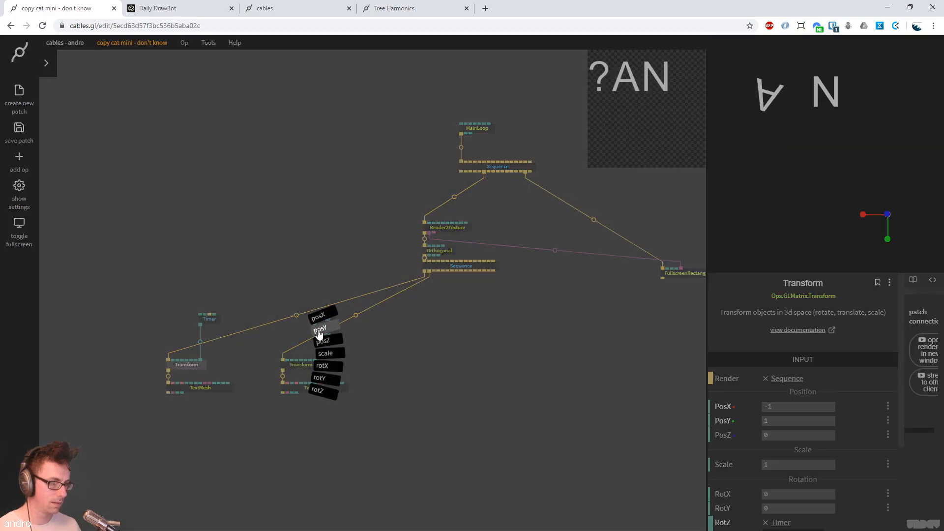
pyautogui.click(318, 329)
# Set the Sine op's Frequency to 0.06 and Amplitude to 0.2
pyautogui.click(326, 334)
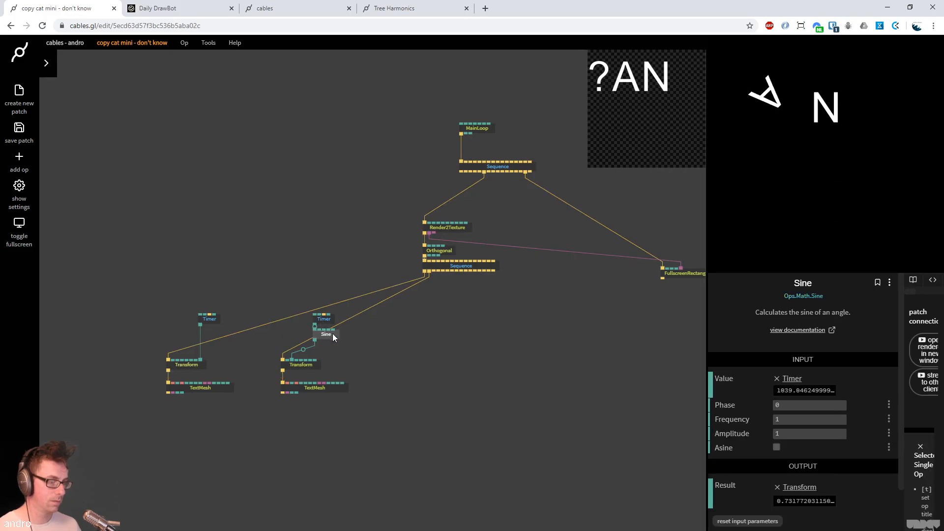
pyautogui.moveTo(822, 420); pyautogui.dragTo(801, 433)
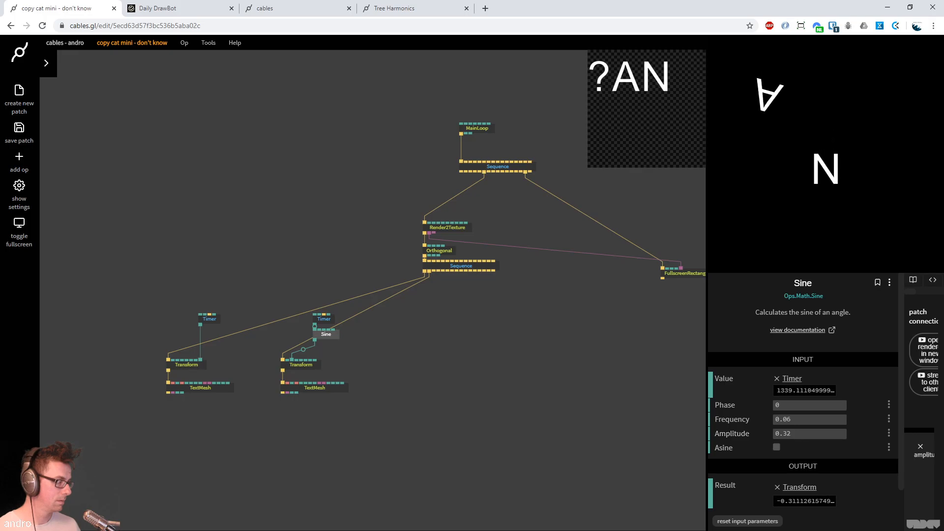
pyautogui.click(831, 429)
pyautogui.write('0.2')
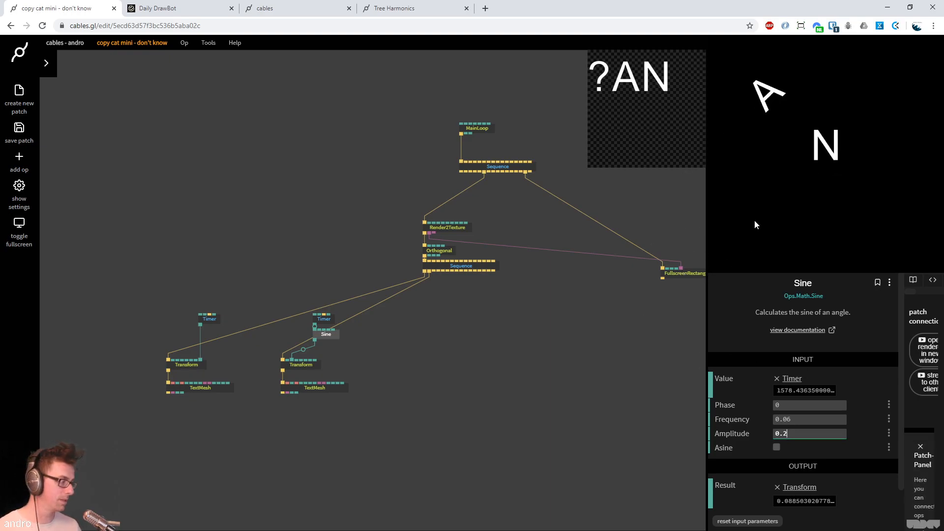
# Insert a Sum op between the Sine and the second letter's Transform PosY input
pyautogui.click(303, 367)
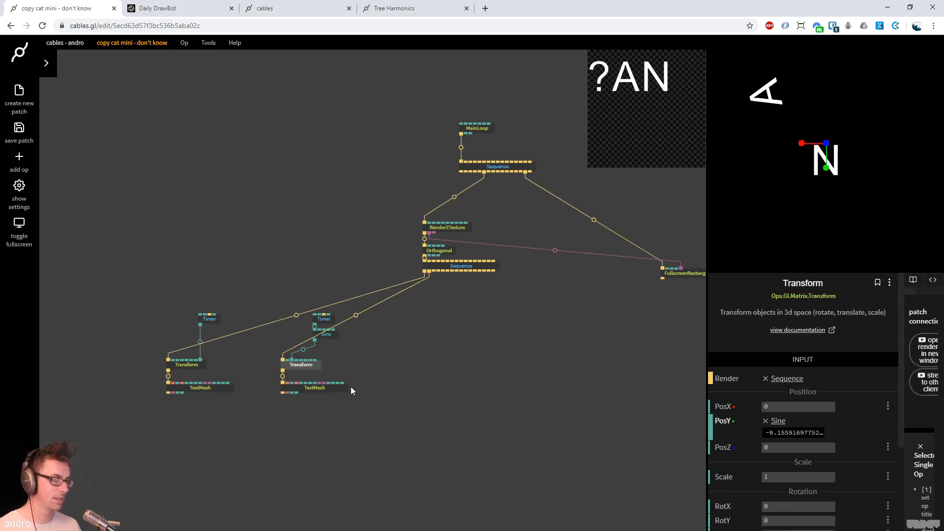
pyautogui.click(304, 350)
pyautogui.write('sum')
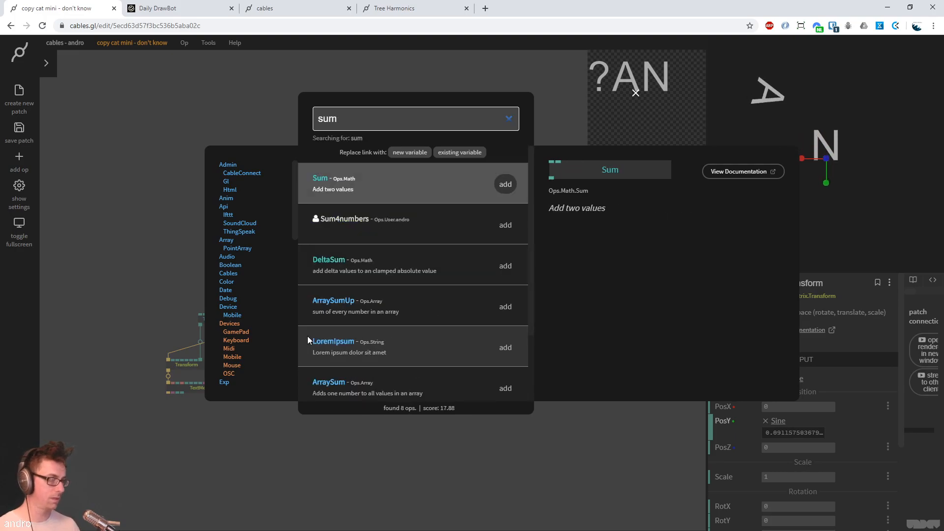
pyautogui.press('Return')
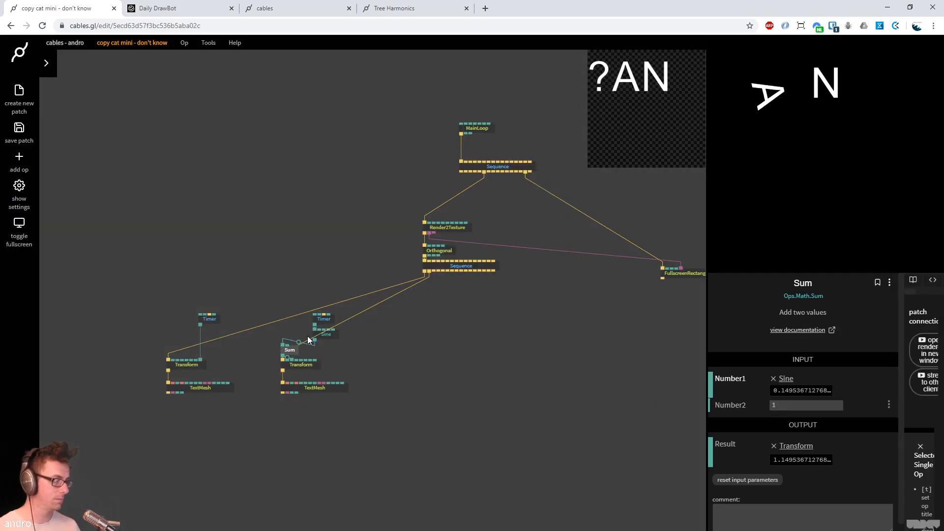
# Check the Daily DrawBot reference and set the second letter's TextMesh text to lowercase "n"
pyautogui.click(167, 9)
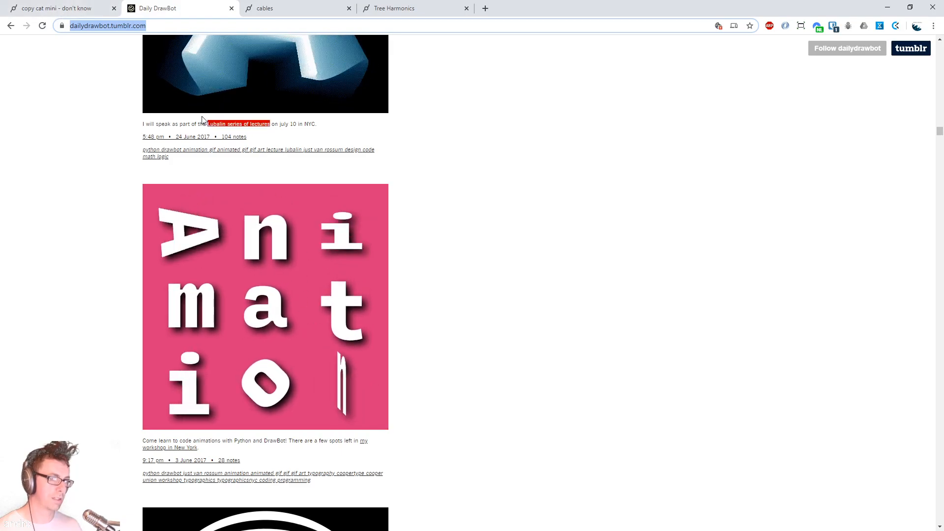
pyautogui.click(81, 14)
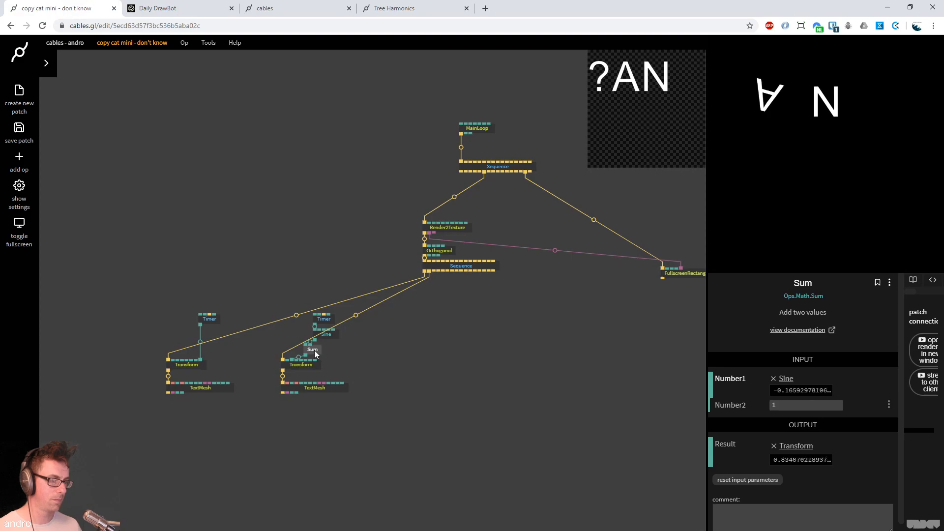
pyautogui.click(327, 389)
pyautogui.click(751, 391)
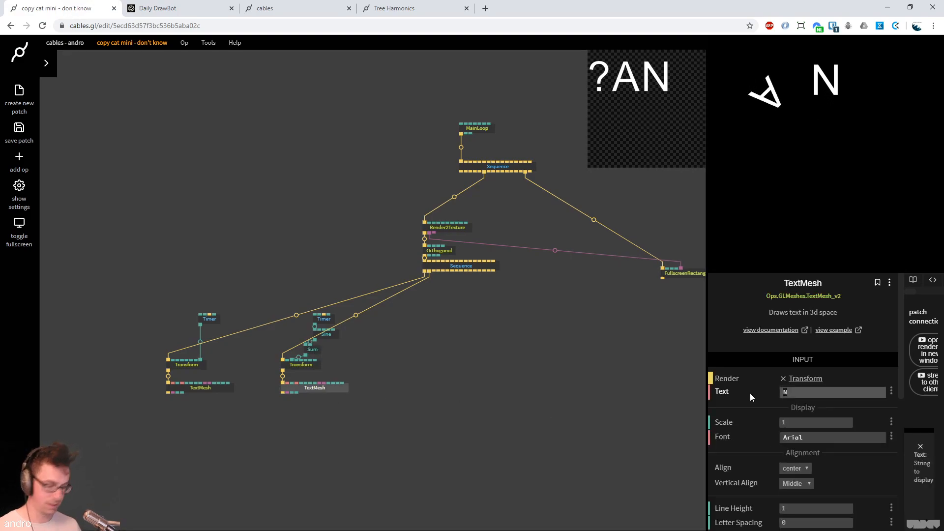
pyautogui.write('n')
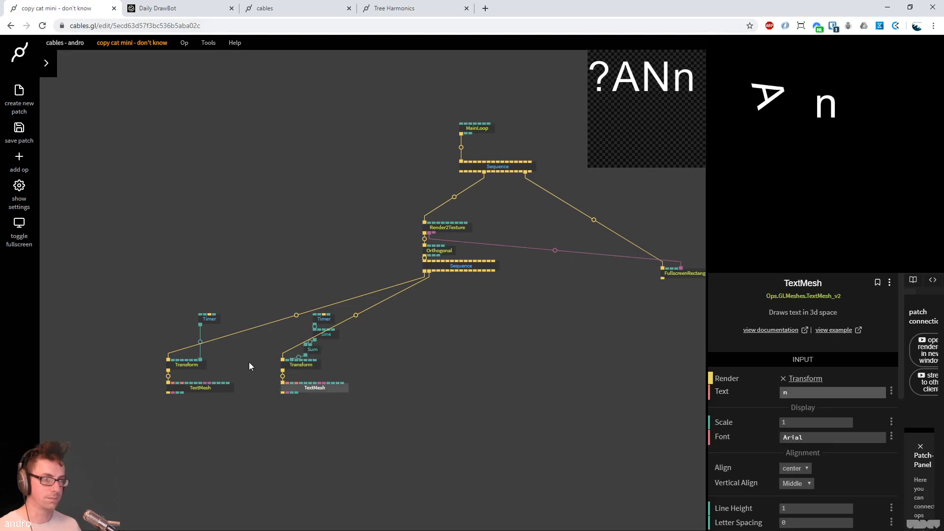
# Duplicate the first letter's Timer, Transform and TextMesh ops, and connect the copied Transform to the lower Sequence's third trigger output
pyautogui.click(187, 8)
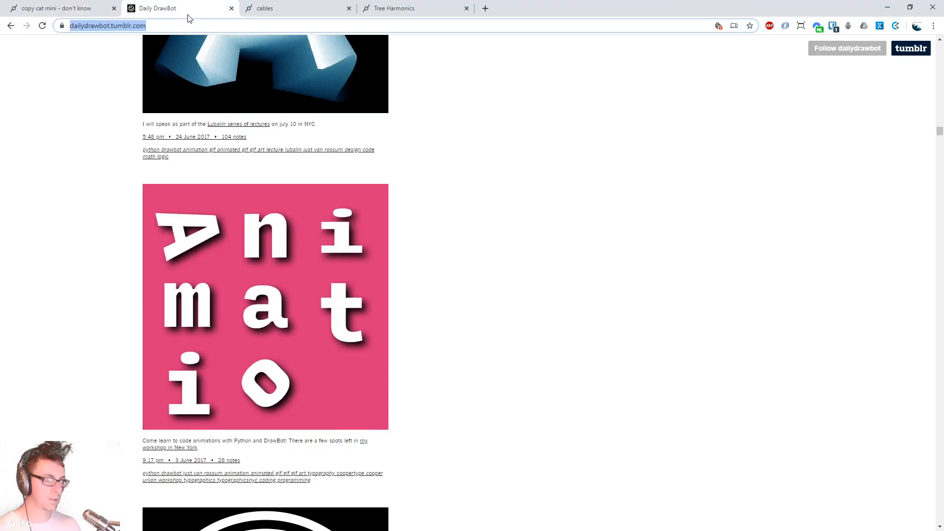
pyautogui.click(74, 8)
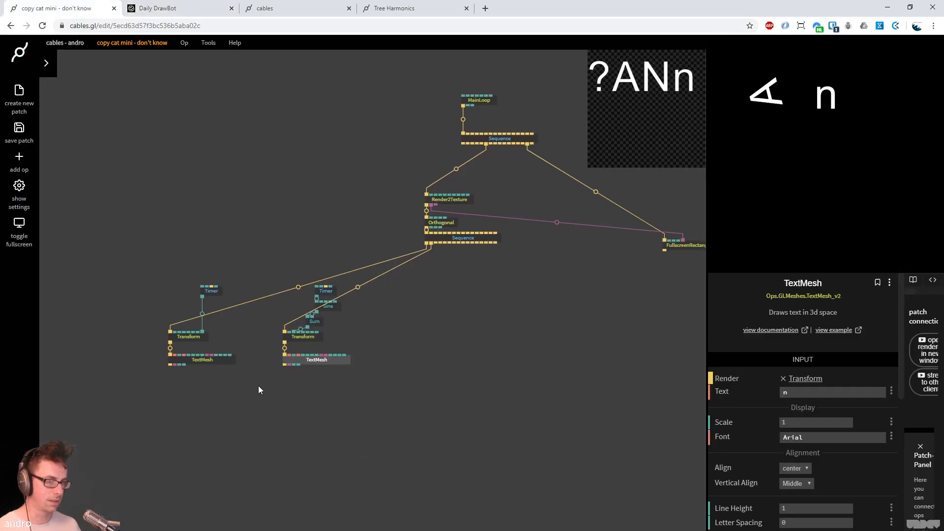
pyautogui.moveTo(260, 388); pyautogui.dragTo(99, 252)
pyautogui.hotkey('ctrl', 'c')
pyautogui.hotkey('ctrl', 'v')
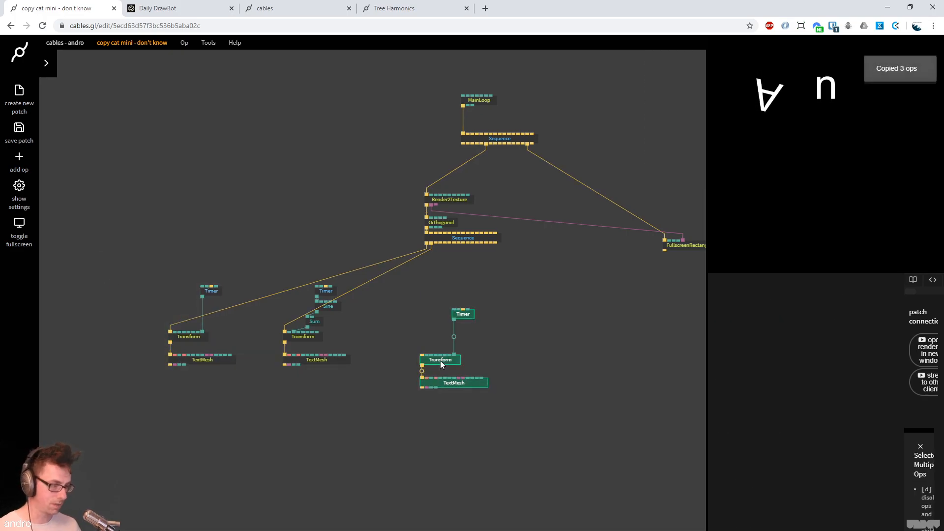
pyautogui.moveTo(449, 386); pyautogui.dragTo(421, 367)
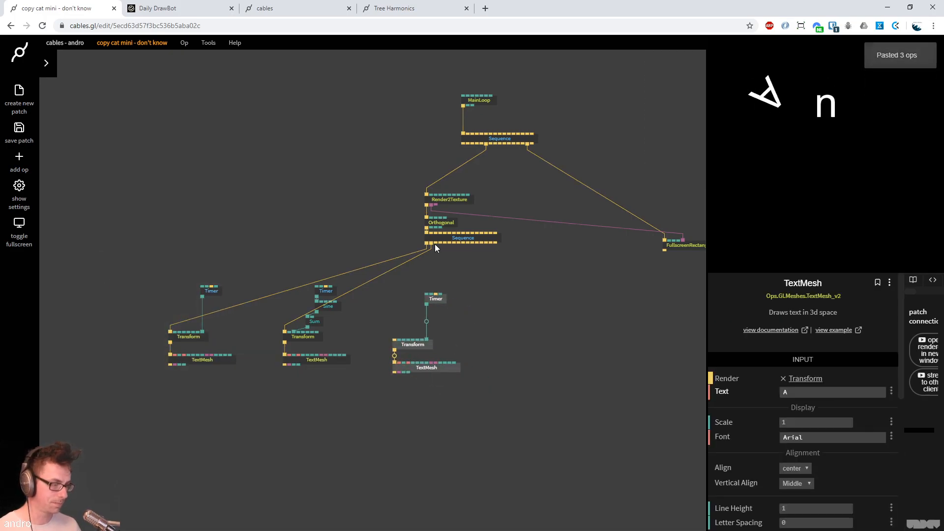
pyautogui.moveTo(435, 243); pyautogui.dragTo(408, 345)
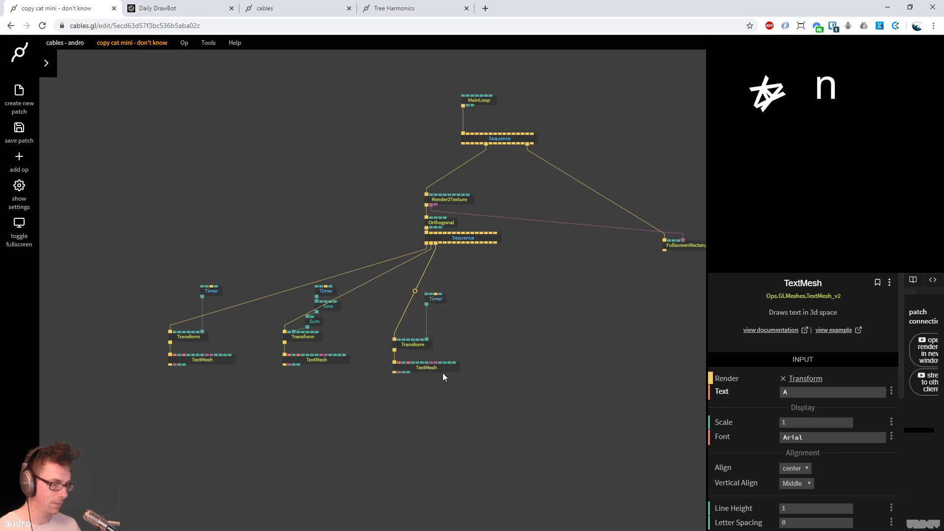
# Set the third letter's Transform PosX to 1 and its TextMesh text to "i"
pyautogui.click(415, 343)
pyautogui.click(801, 406)
pyautogui.write('1')
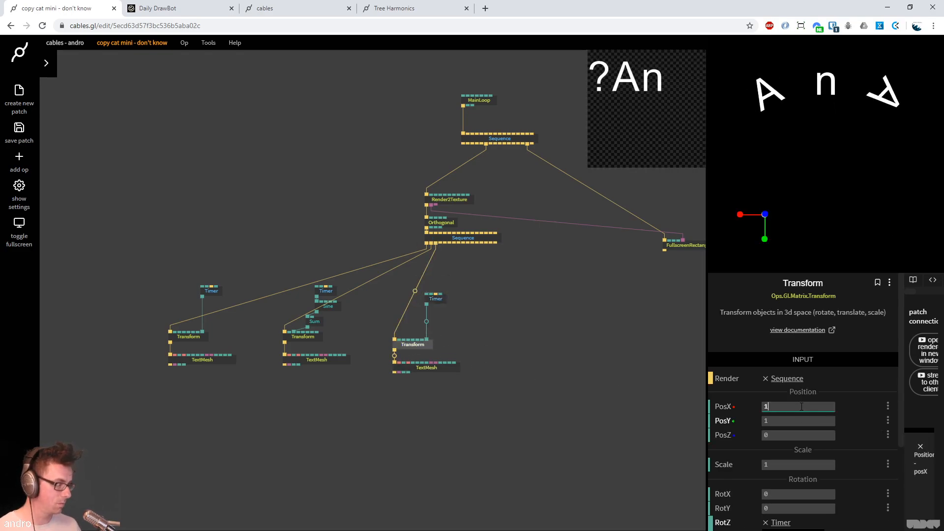
pyautogui.click(415, 366)
pyautogui.doubleClick(828, 394)
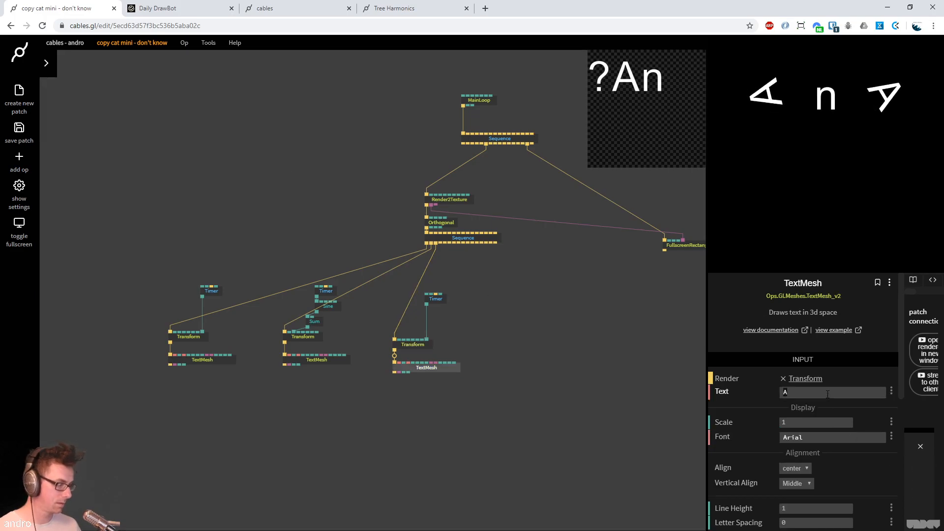
pyautogui.write('i')
# Reroute the third letter's Timer to the Transform's RotX input and set the Timer speed to 40
pyautogui.moveTo(426, 340); pyautogui.dragTo(418, 340)
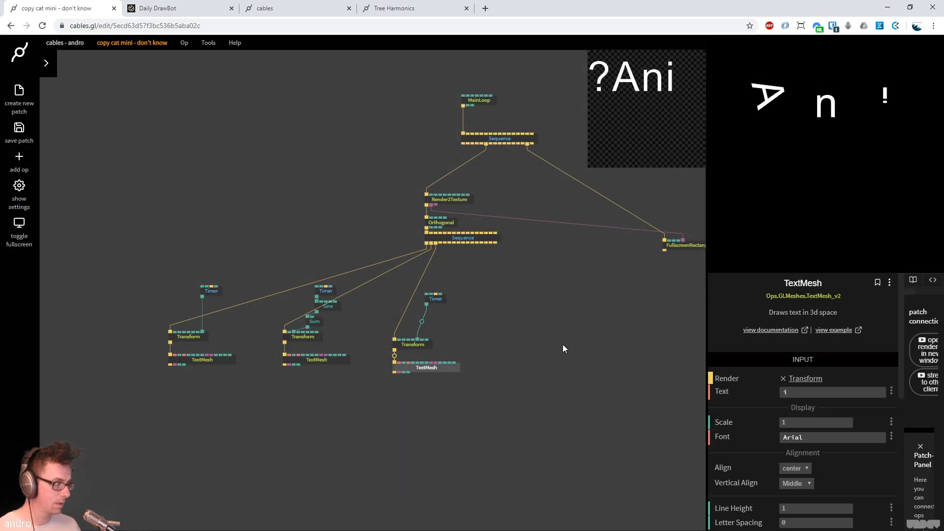
pyautogui.click(434, 299)
pyautogui.click(809, 404)
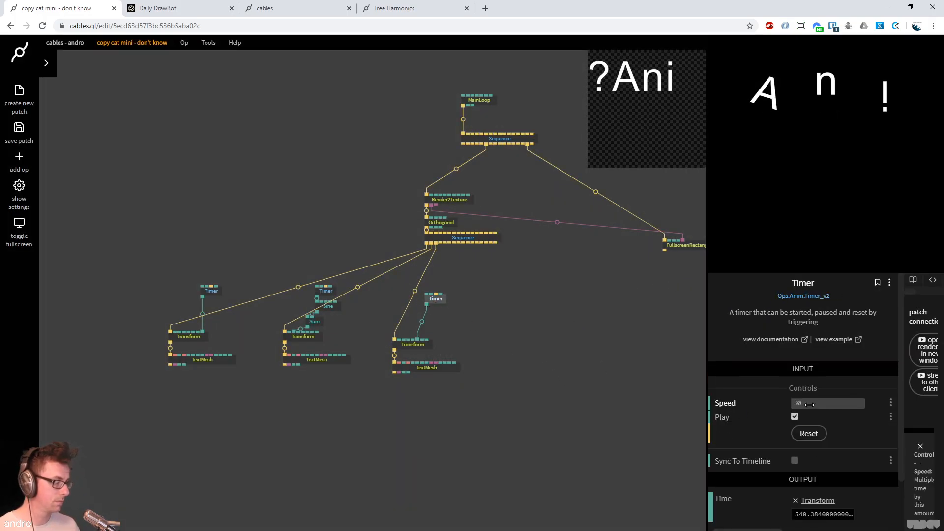
pyautogui.write('40')
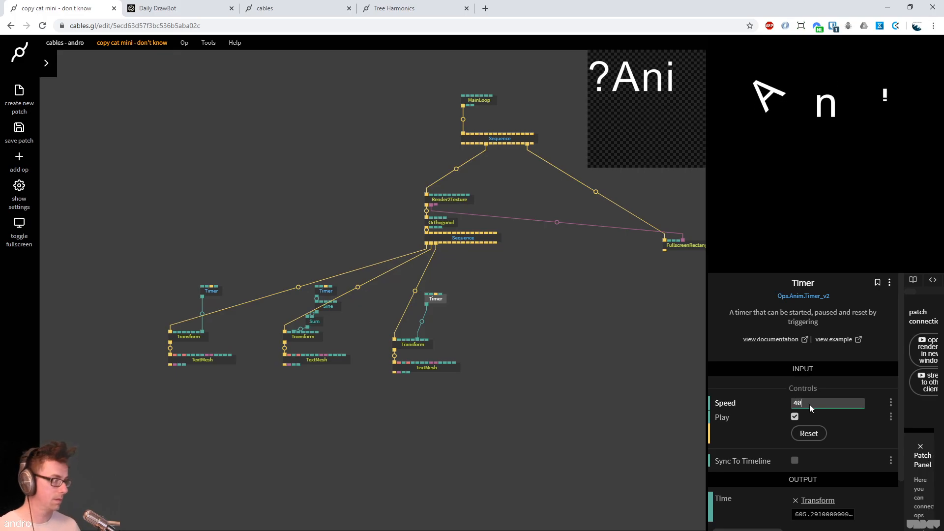
# Compare the third letter's TextMesh parameters with the animated "i" in the Daily DrawBot reference
pyautogui.click(150, 9)
pyautogui.click(69, 8)
pyautogui.click(425, 373)
pyautogui.scroll(-5, 835, 453)
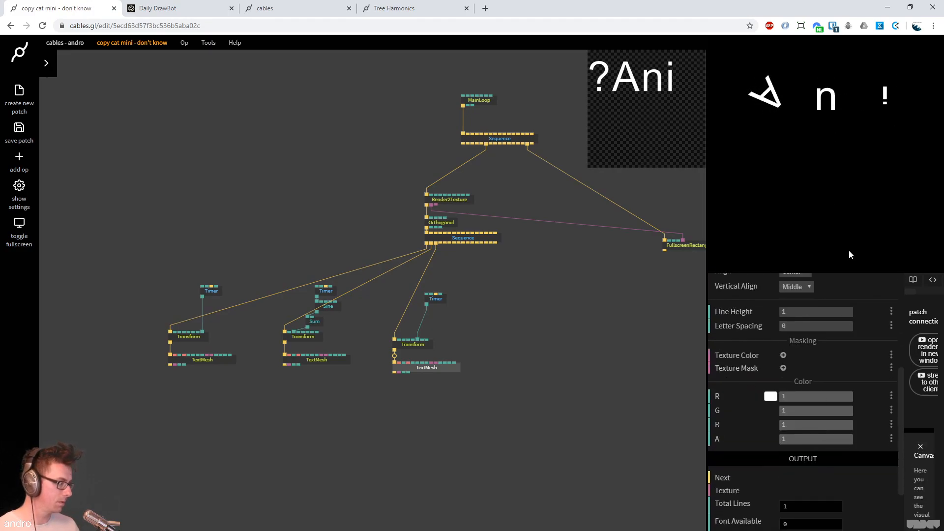
pyautogui.scroll(-2, 820, 400)
pyautogui.scroll(8, 822, 415)
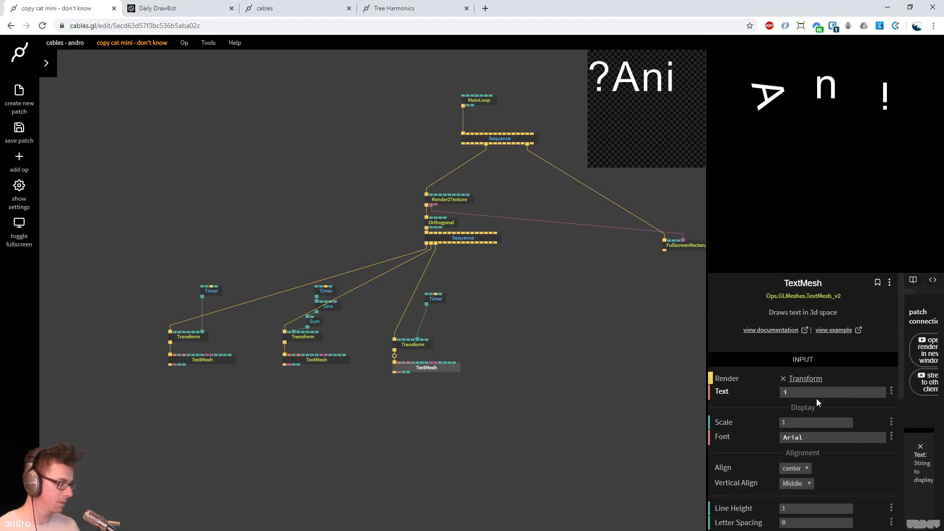
pyautogui.click(156, 14)
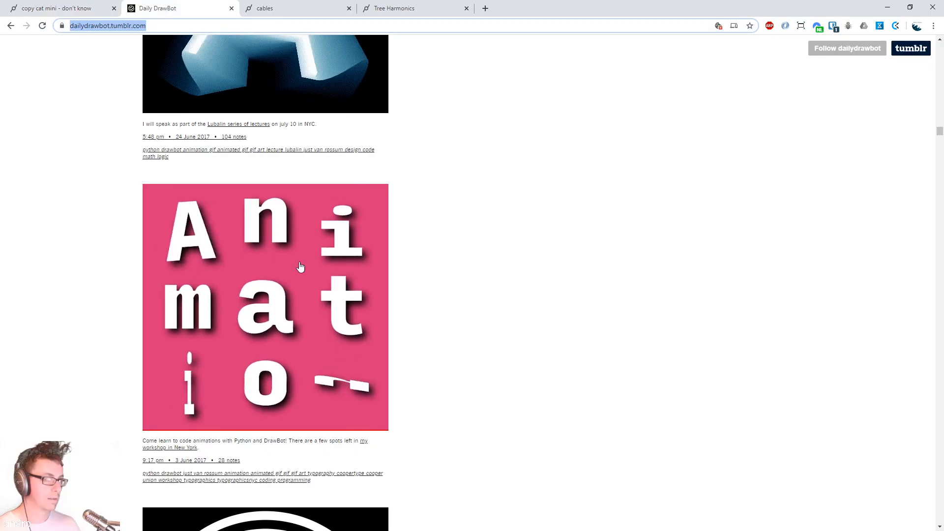
pyautogui.click(70, 6)
# Line up the third letter's Transform and TextMesh ops with those of the first two letters
pyautogui.moveTo(499, 372); pyautogui.dragTo(510, 348)
pyautogui.moveTo(428, 319); pyautogui.dragTo(428, 312)
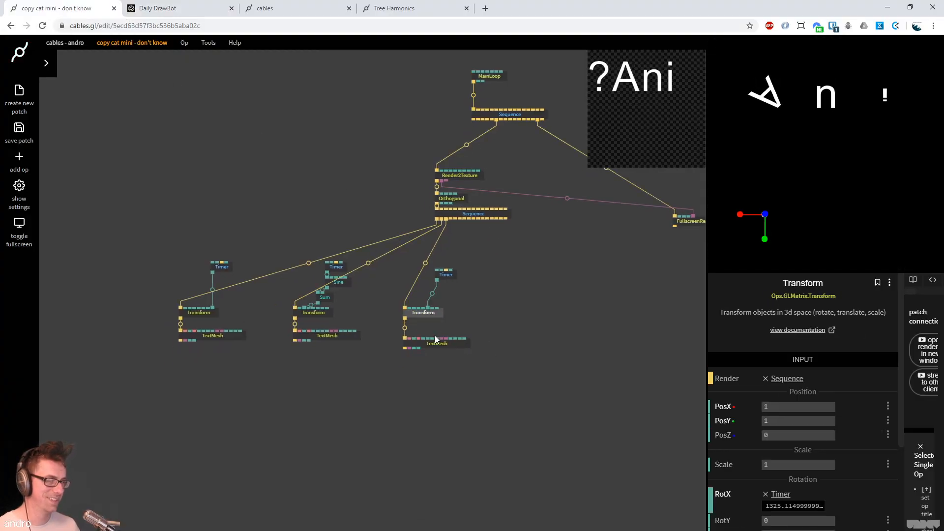
pyautogui.click(436, 336)
# Check the reference, duplicate the first letter's three ops below it, and connect the copied Transform to the lower Sequence's fourth trigger output
pyautogui.click(197, 8)
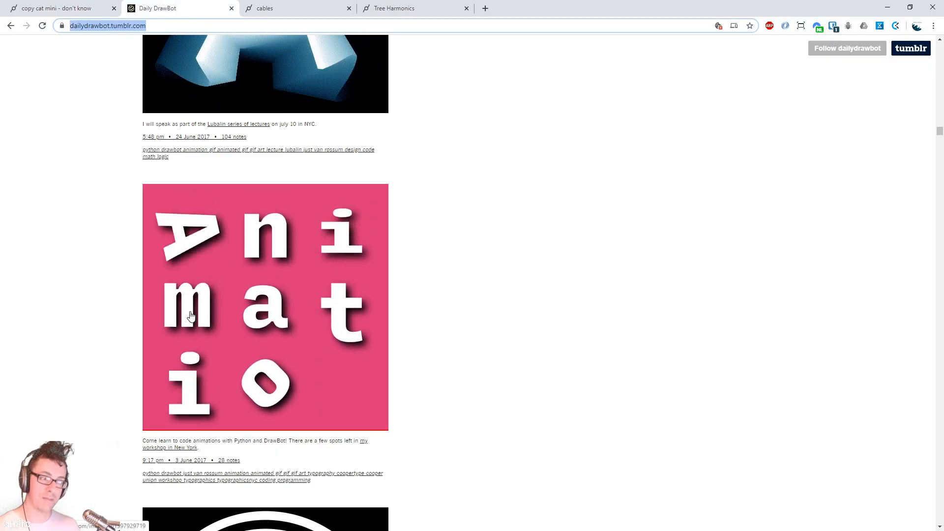
pyautogui.click(57, 8)
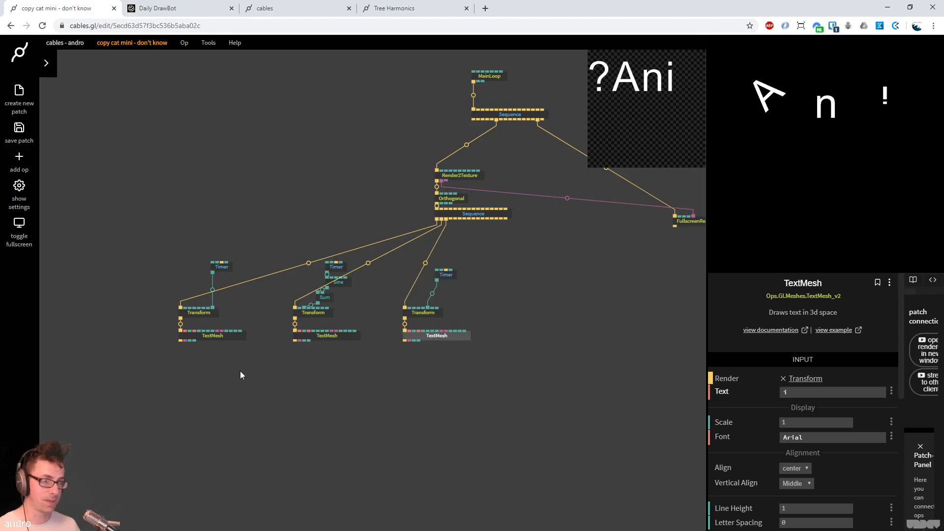
pyautogui.moveTo(242, 379); pyautogui.dragTo(140, 238)
pyautogui.hotkey('ctrl', 'c')
pyautogui.hotkey('ctrl', 'v')
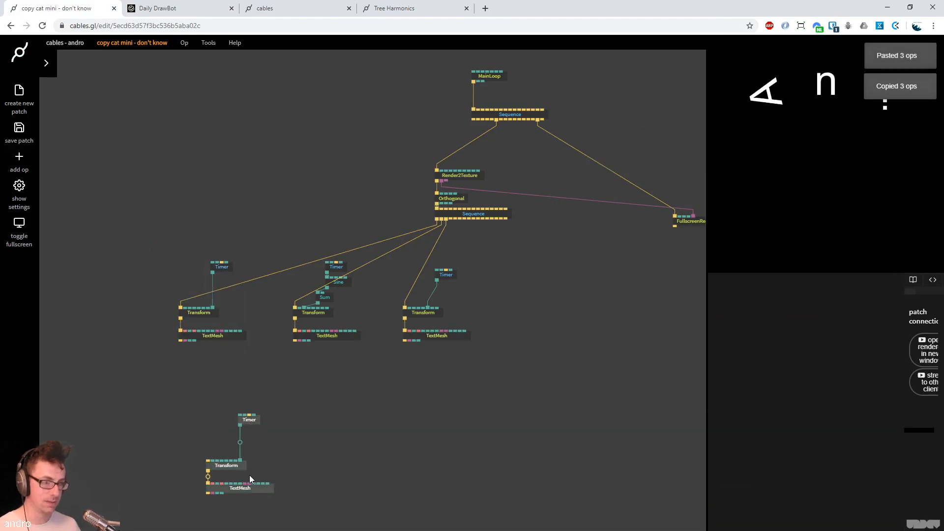
pyautogui.moveTo(236, 467); pyautogui.dragTo(209, 438)
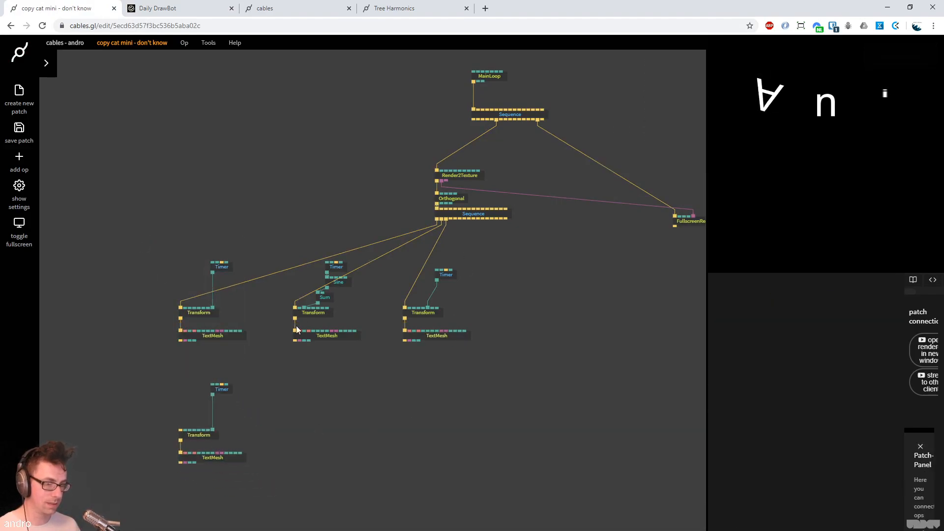
pyautogui.moveTo(452, 219); pyautogui.dragTo(199, 435)
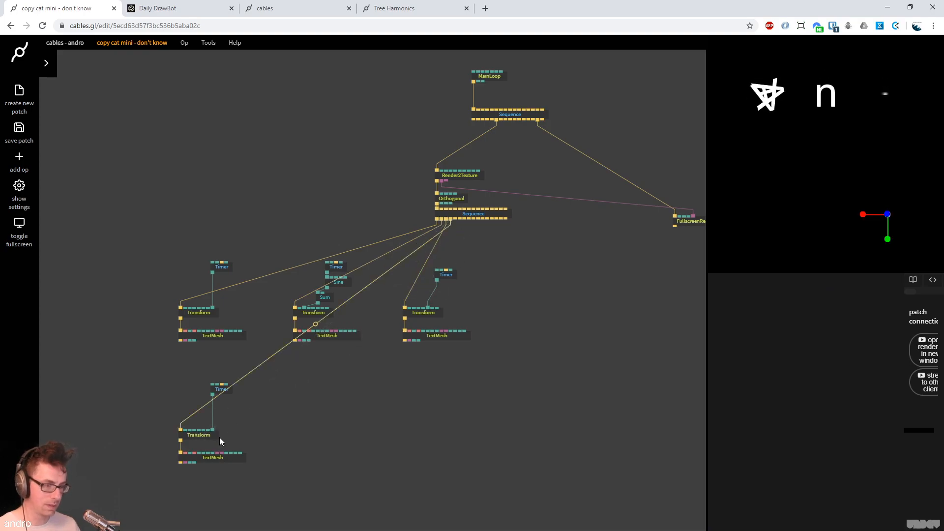
# Lower the copied letter's Transform PosY to the middle row and change its TextMesh text to "m"
pyautogui.click(788, 421)
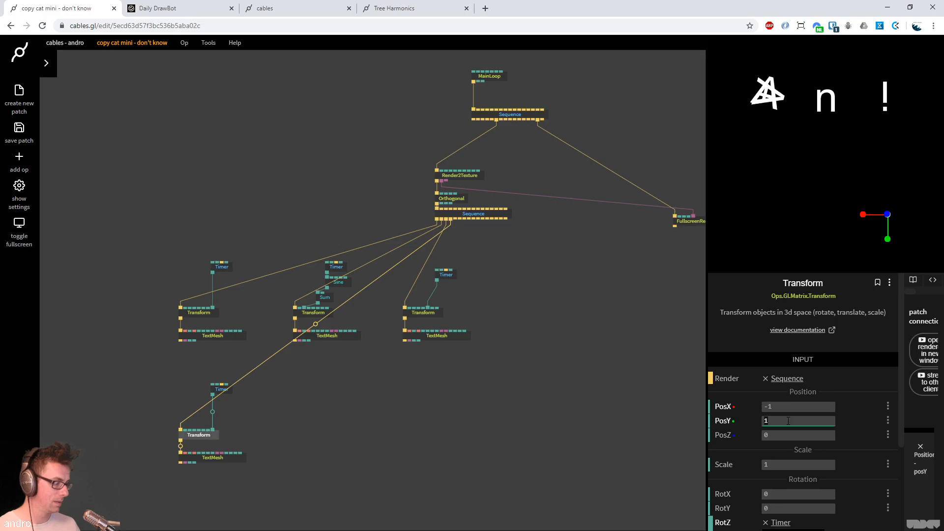
pyautogui.click(157, 8)
pyautogui.click(86, 5)
pyautogui.click(213, 457)
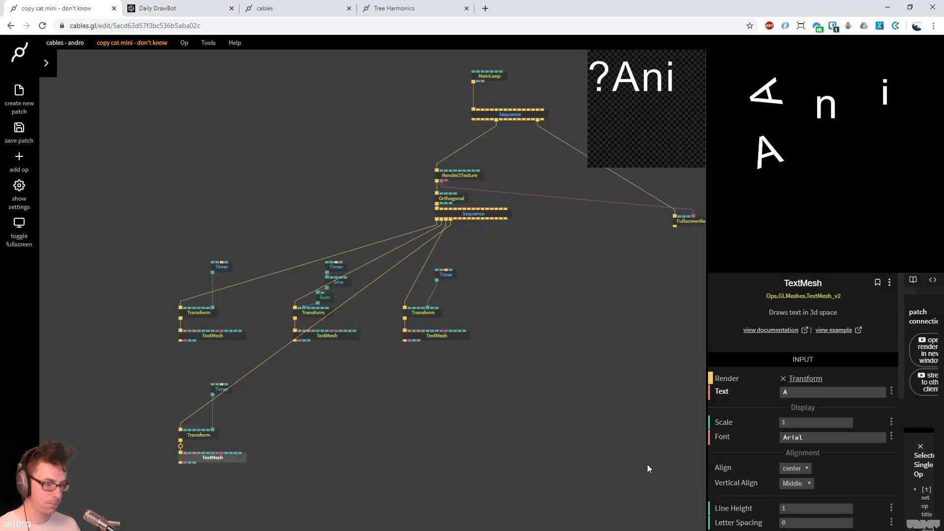
pyautogui.press('BackSpace')
pyautogui.write('m')
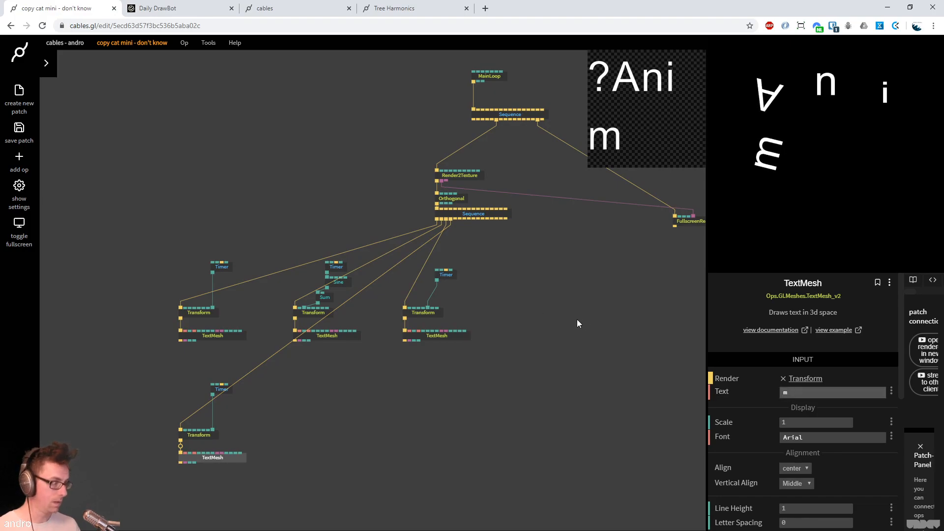
# Detach the copied Timer from the "m" letter's Transform and delete it
pyautogui.moveTo(213, 430); pyautogui.dragTo(126, 374)
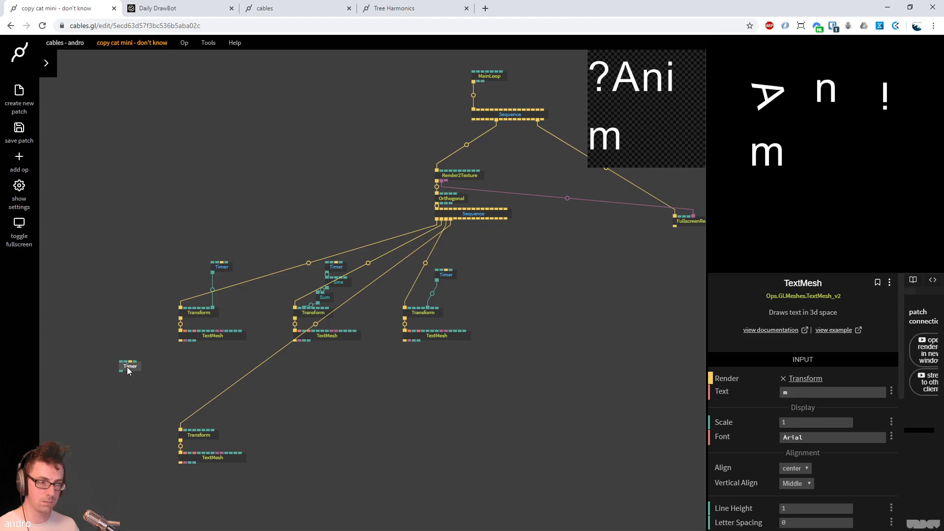
pyautogui.click(127, 367)
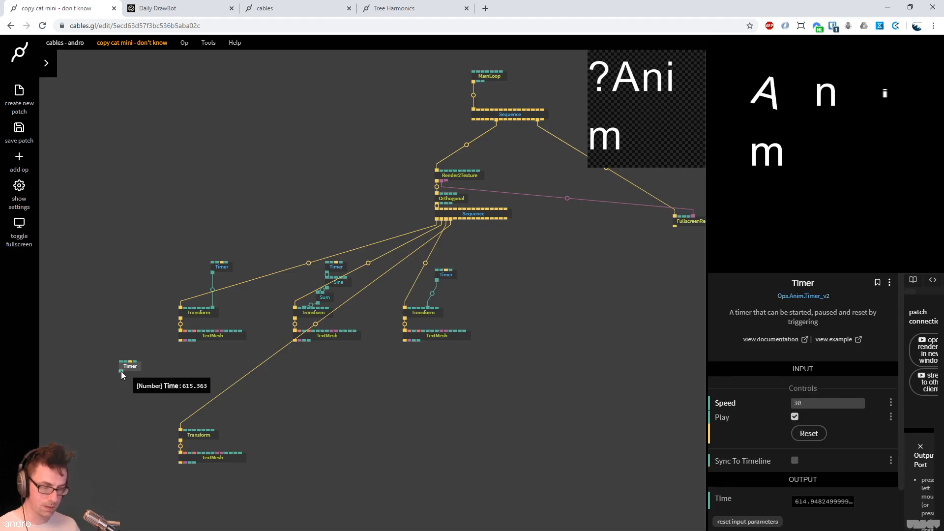
pyautogui.press('Delete')
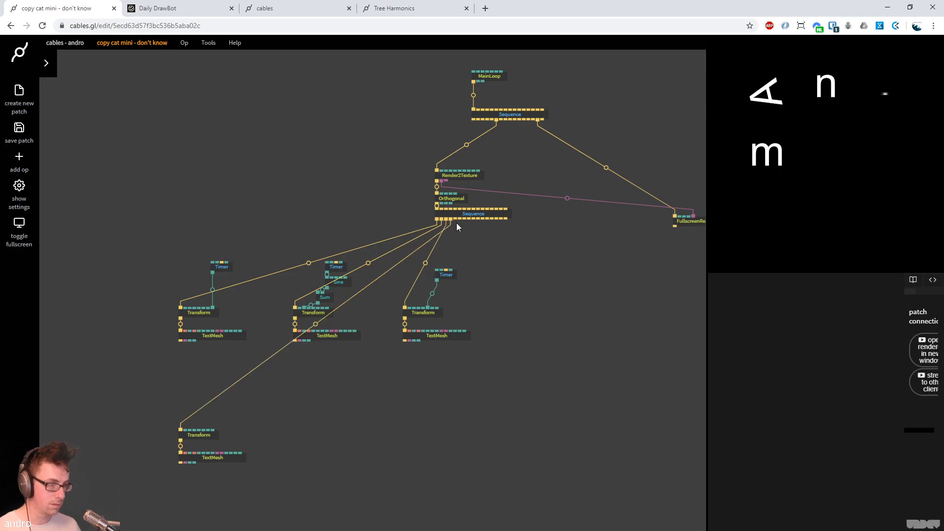
# Add a TriggerLimiter op fed by the lower Sequence's fourth trigger output
pyautogui.moveTo(451, 220); pyautogui.dragTo(143, 362)
pyautogui.write('triggerlimit')
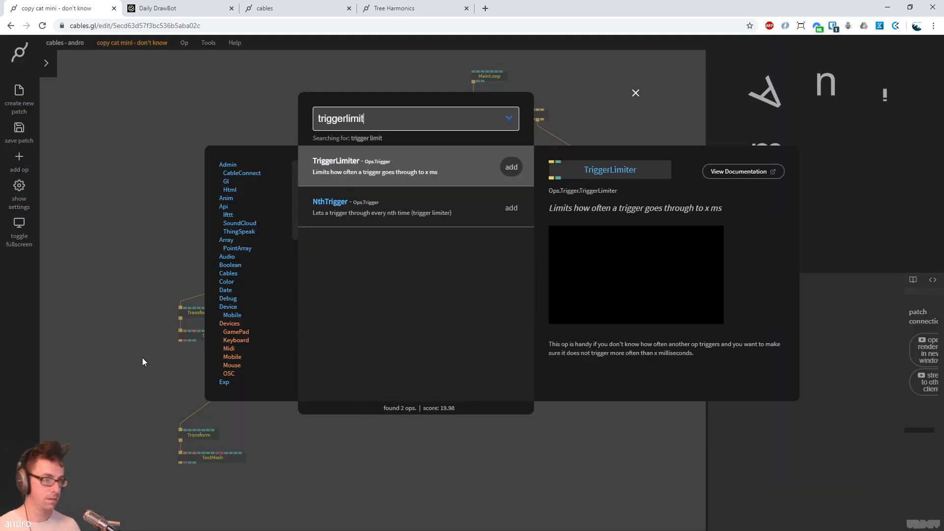
pyautogui.press('Return')
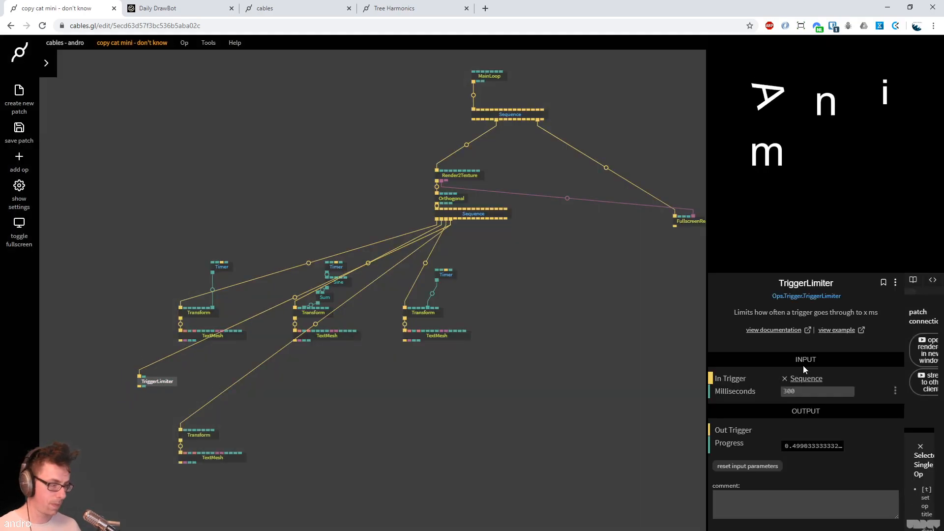
pyautogui.click(824, 391)
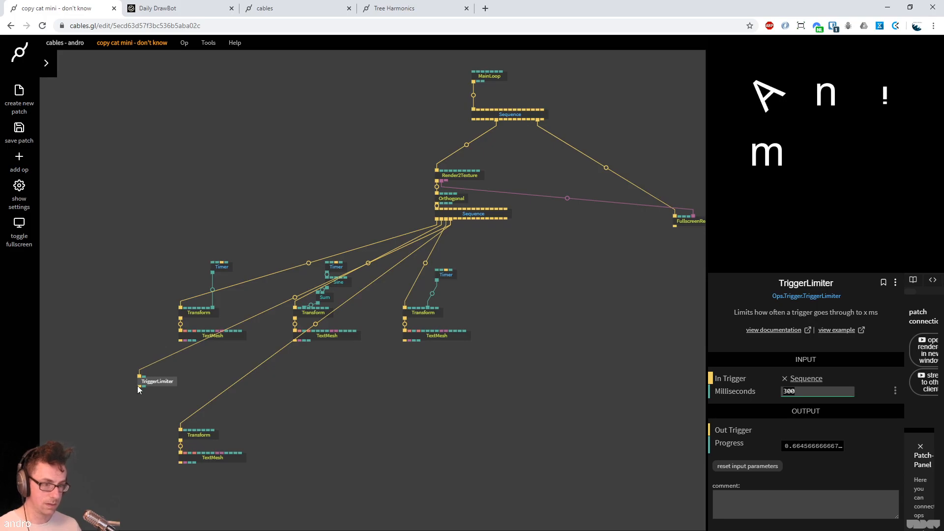
# Add a TriggerRandomNumber op directly below the TriggerLimiter with Min -0.2 and Max 0.2
pyautogui.moveTo(139, 387); pyautogui.dragTo(140, 411)
pyautogui.write('trri')
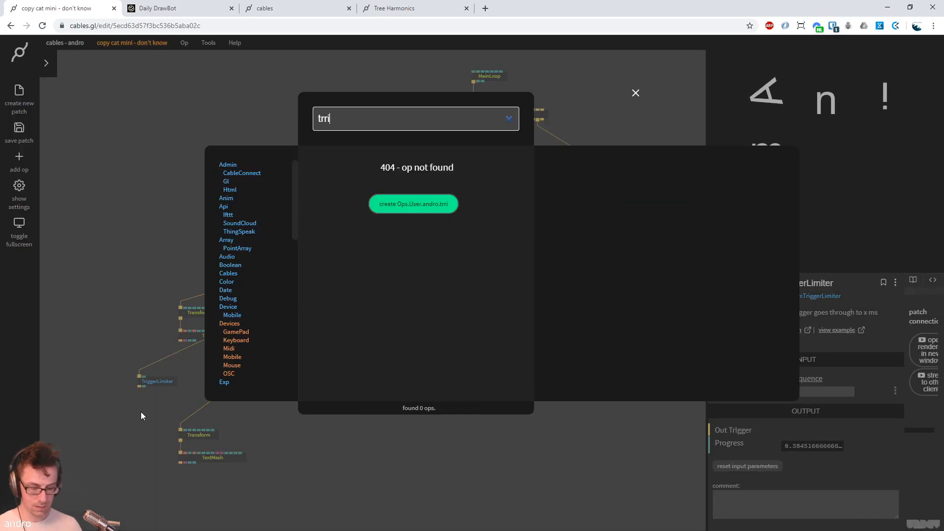
pyautogui.press('BackSpace')
pyautogui.write('iggerrand')
pyautogui.press('Return')
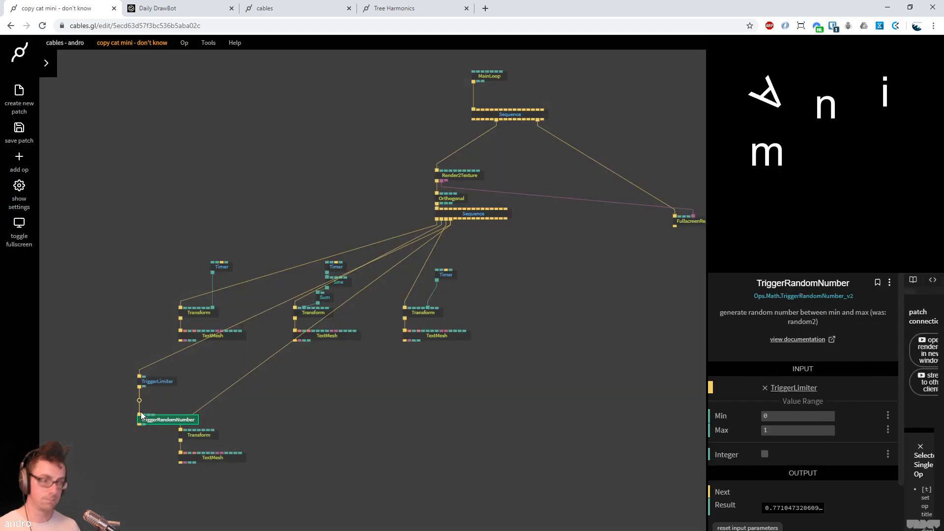
pyautogui.moveTo(154, 421); pyautogui.dragTo(155, 406)
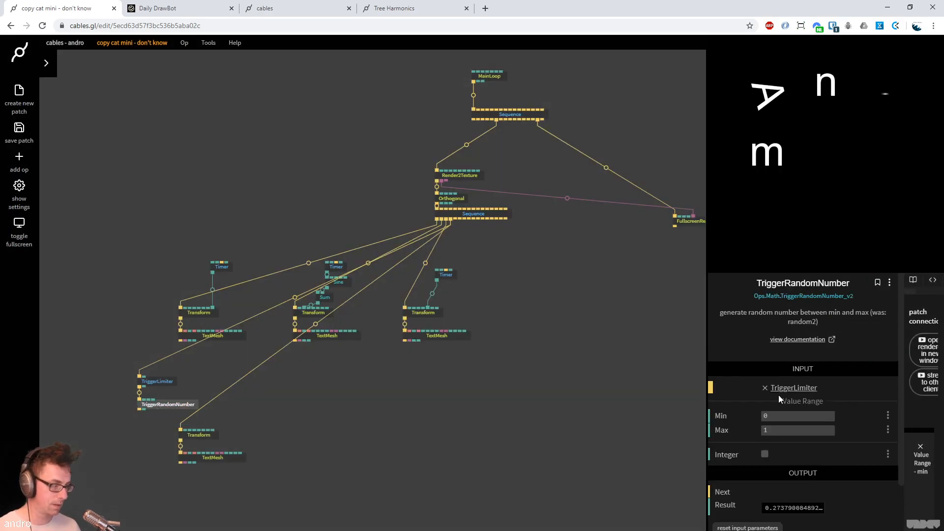
pyautogui.click(785, 418)
pyautogui.hotkey('ctrl', 'a')
pyautogui.write('-0')
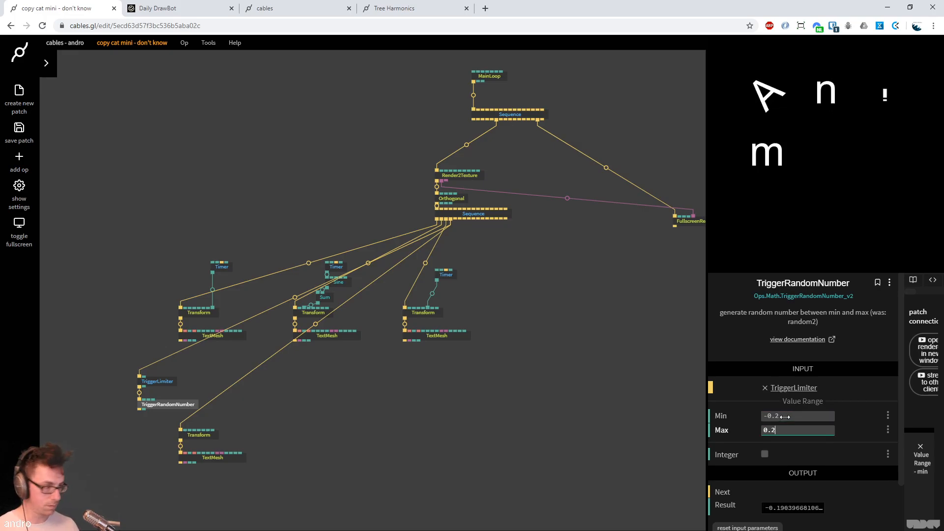
# Duplicate the TriggerRandomNumber, place the copy beside the original, and connect it to the TriggerLimiter's trigger output
pyautogui.click(167, 405)
pyautogui.hotkey('ctrl', 'c')
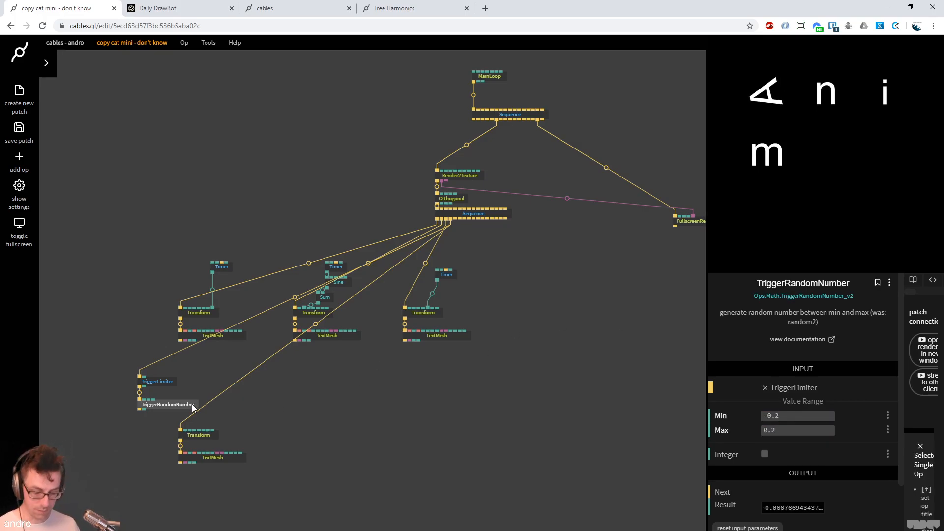
pyautogui.hotkey('ctrl', 'v')
pyautogui.moveTo(171, 419); pyautogui.dragTo(241, 402)
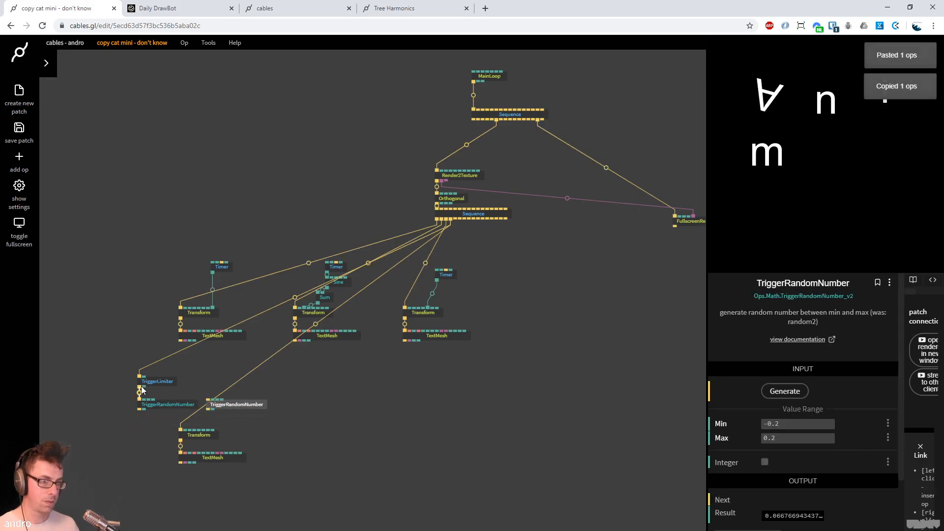
pyautogui.moveTo(141, 392); pyautogui.dragTo(223, 402)
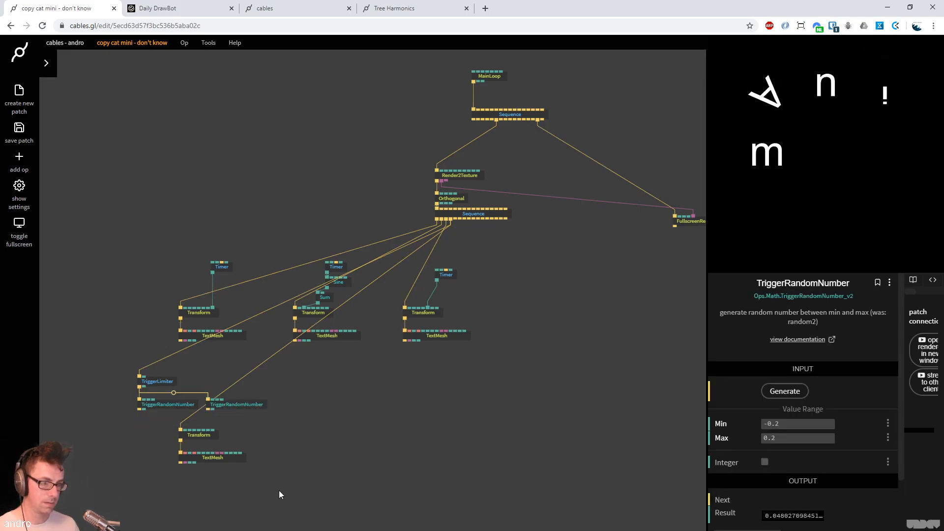
# Move the TriggerLimiter and both TriggerRandomNumber ops away from the "m" letter's Transform to free space between them
pyautogui.moveTo(274, 489); pyautogui.dragTo(161, 432)
pyautogui.moveTo(272, 418); pyautogui.dragTo(134, 356)
pyautogui.moveTo(158, 386); pyautogui.dragTo(196, 437)
pyautogui.click(99, 370)
pyautogui.click(167, 430)
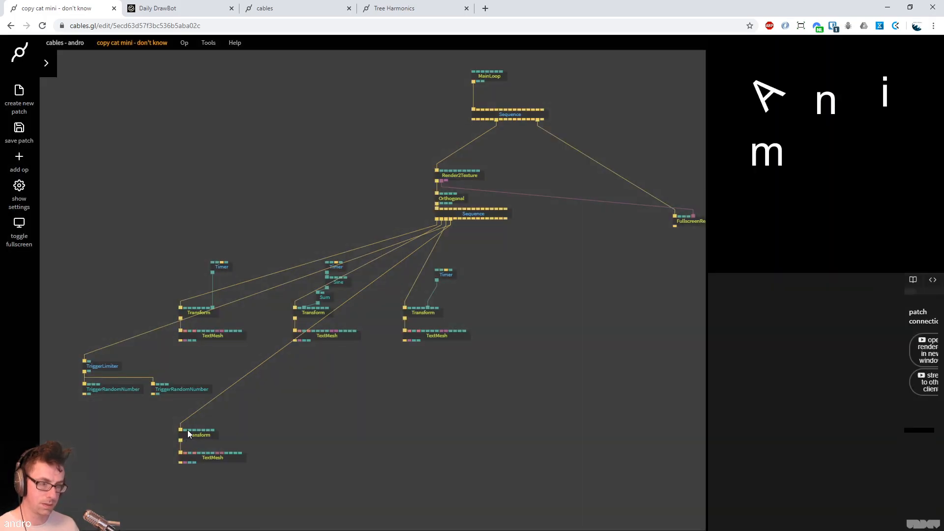
# Add a Sum op to the first TriggerRandomNumber's result and set its Number2 to -1
pyautogui.moveTo(89, 393); pyautogui.dragTo(126, 422)
pyautogui.write('sum')
pyautogui.press('Return')
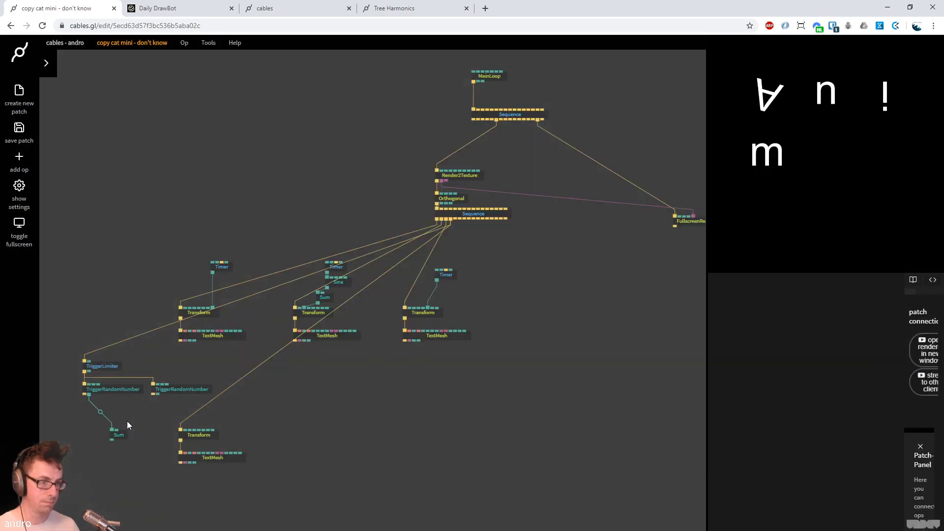
pyautogui.click(783, 405)
pyautogui.write('-1')
# Connect the Sum result to the "m" Transform's PosX and the second TriggerRandomNumber's result to its PosY
pyautogui.moveTo(113, 442); pyautogui.dragTo(226, 390)
pyautogui.moveTo(124, 438); pyautogui.dragTo(108, 429)
pyautogui.moveTo(158, 394); pyautogui.dragTo(214, 394)
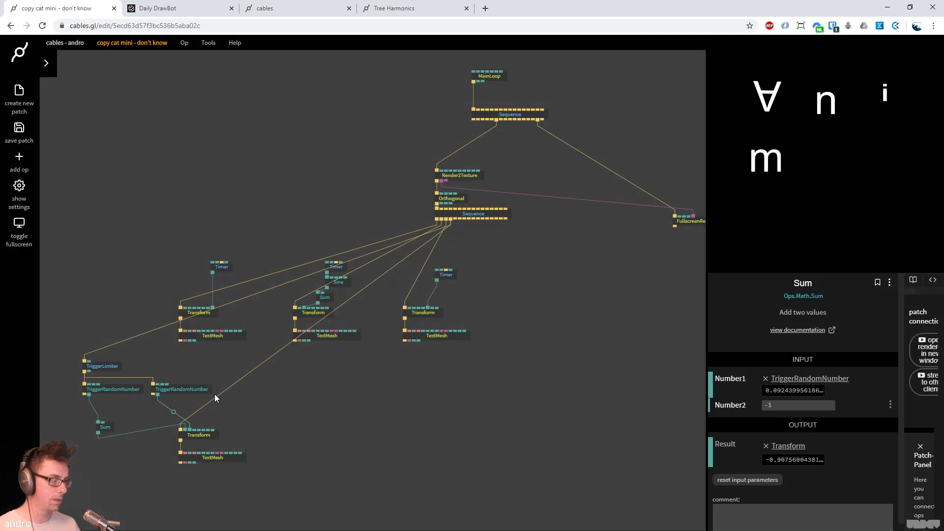
# Check the "m" motion in the Daily DrawBot reference and set the first TriggerRandomNumber's Min to -0.1
pyautogui.click(198, 10)
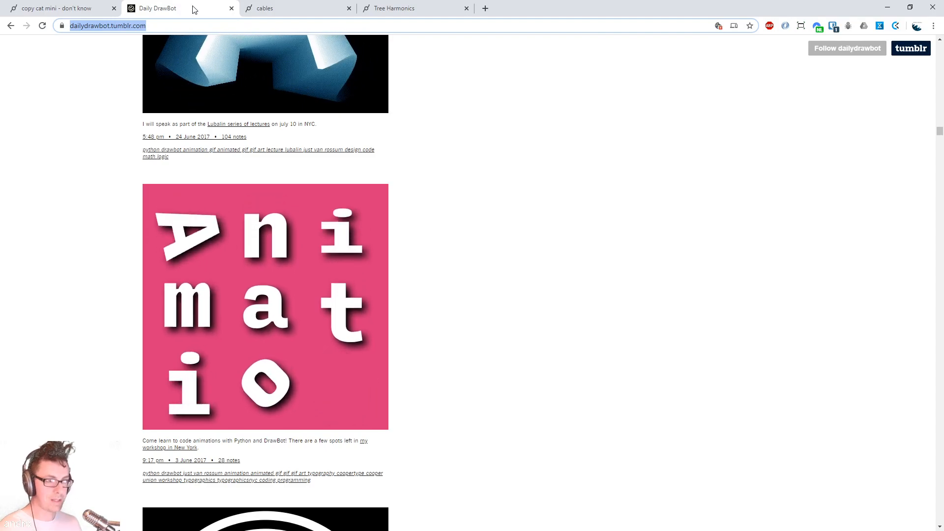
pyautogui.click(77, 8)
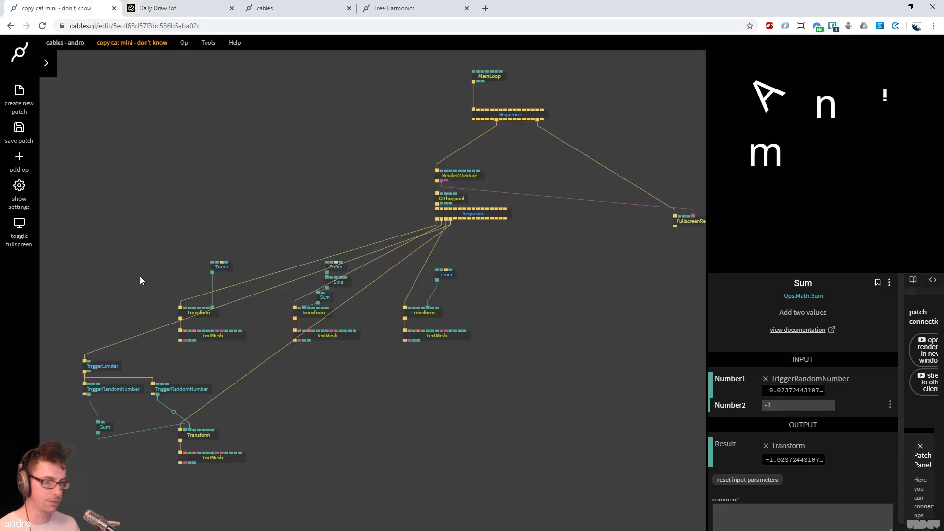
pyautogui.click(113, 389)
pyautogui.click(802, 413)
pyautogui.press('BackSpace')
pyautogui.write('1')
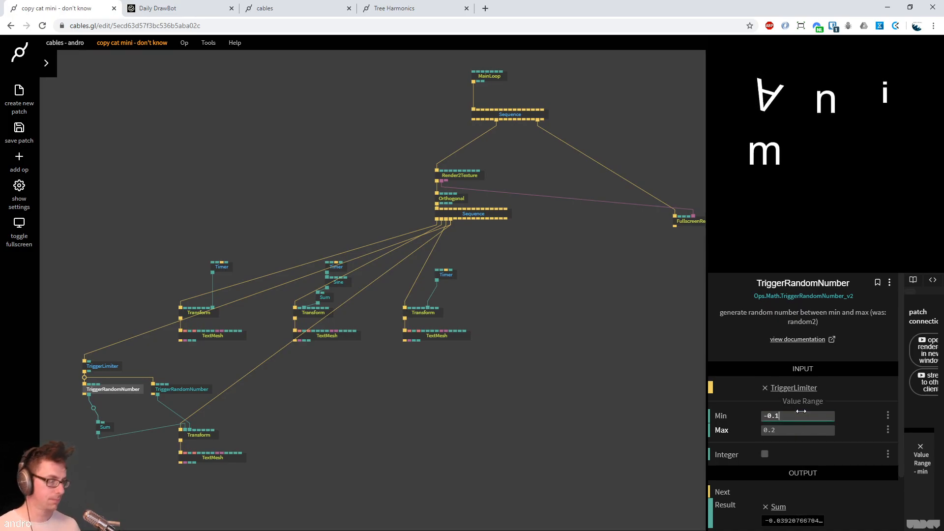
# Set the second TriggerRandomNumber's Min to -0.1 and Max to 0.1
pyautogui.click(193, 388)
pyautogui.click(790, 416)
pyautogui.press('BackSpace')
pyautogui.press('BackSpace')
pyautogui.write('.1')
pyautogui.press('Tab')
pyautogui.press('BackSpace')
pyautogui.write('1')
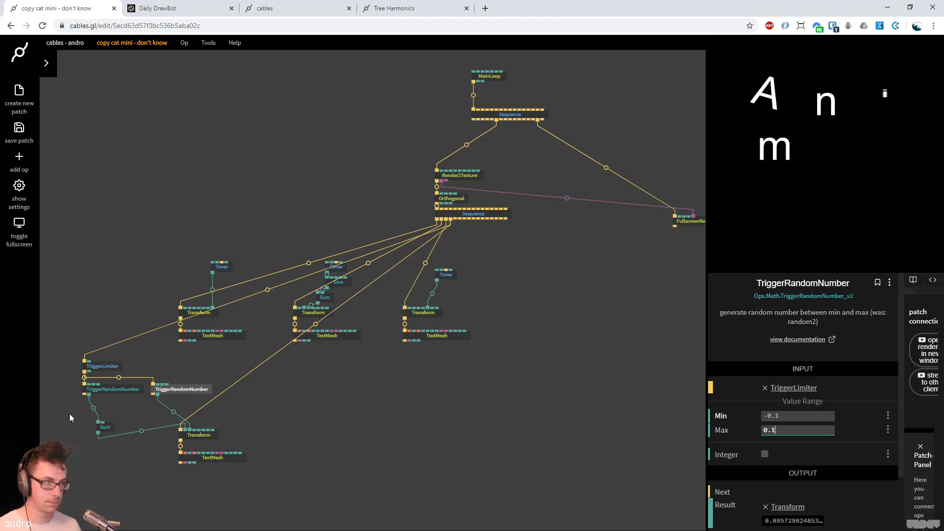
# Set the first TriggerRandomNumber's Max to 0.1
pyautogui.click(109, 390)
pyautogui.doubleClick(777, 430)
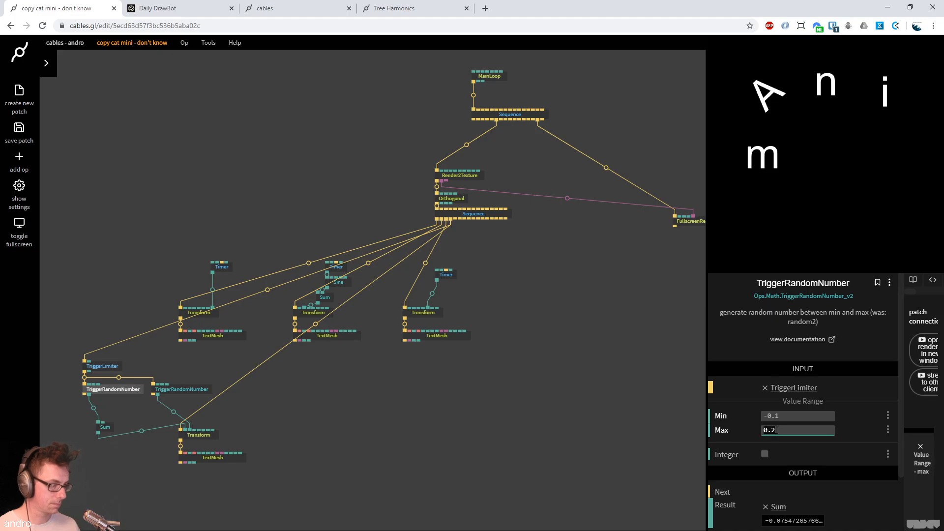
pyautogui.write('0.1')
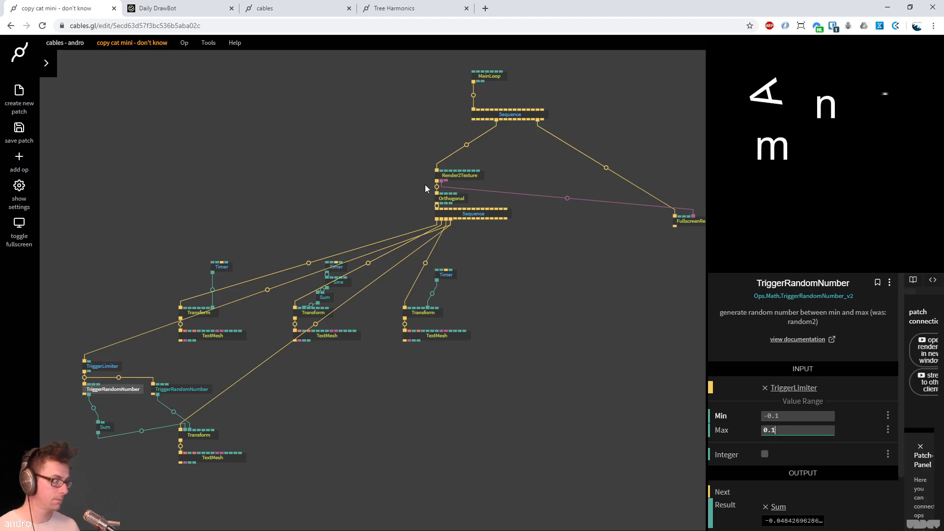
# Check the reference, duplicate the second letter's five ops below it, and connect the copied Transform to the lower Sequence's fifth trigger output
pyautogui.click(157, 9)
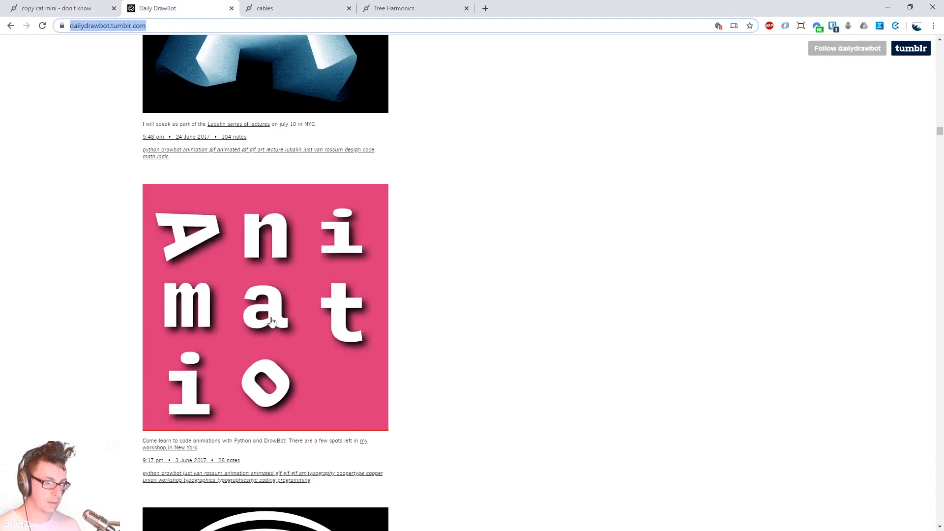
pyautogui.click(57, 8)
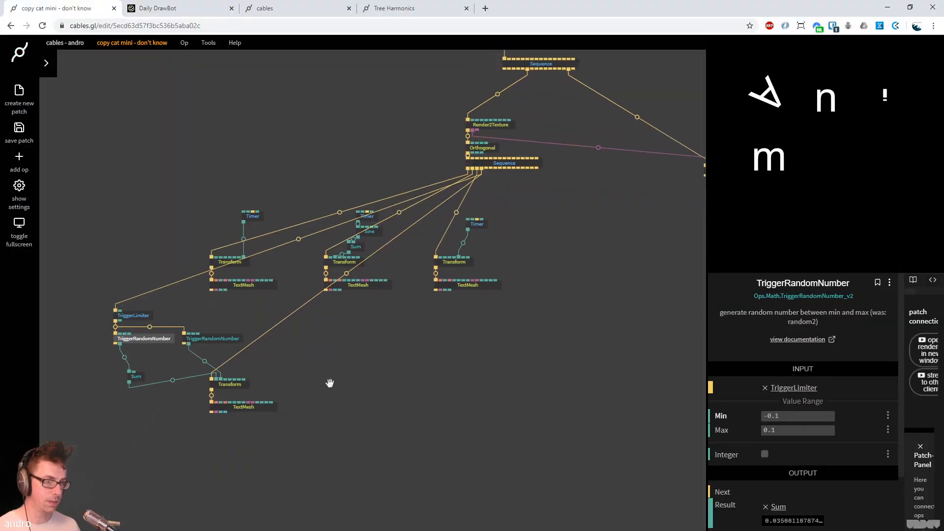
pyautogui.moveTo(426, 316); pyautogui.dragTo(328, 165)
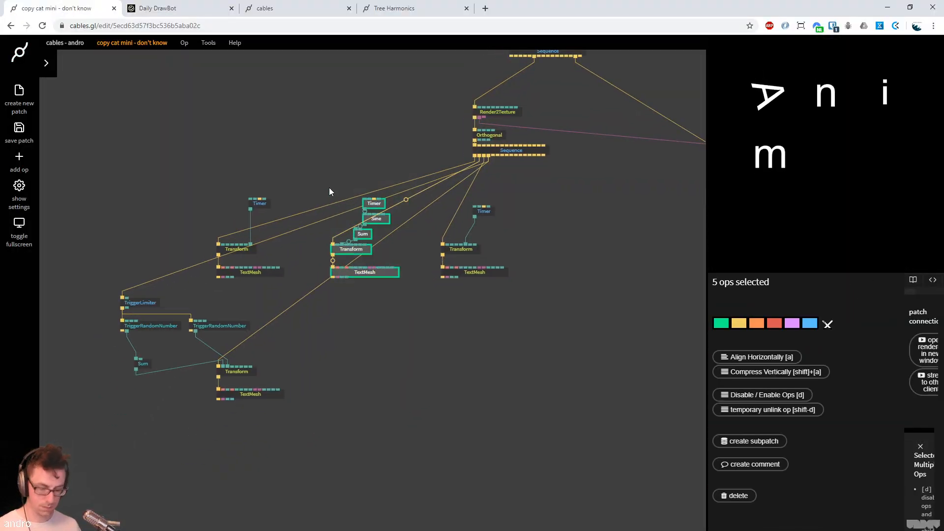
pyautogui.hotkey('ctrl', 'c')
pyautogui.hotkey('ctrl', 'v')
pyautogui.moveTo(392, 379); pyautogui.dragTo(362, 367)
pyautogui.click(325, 290)
pyautogui.moveTo(493, 156); pyautogui.dragTo(344, 371)
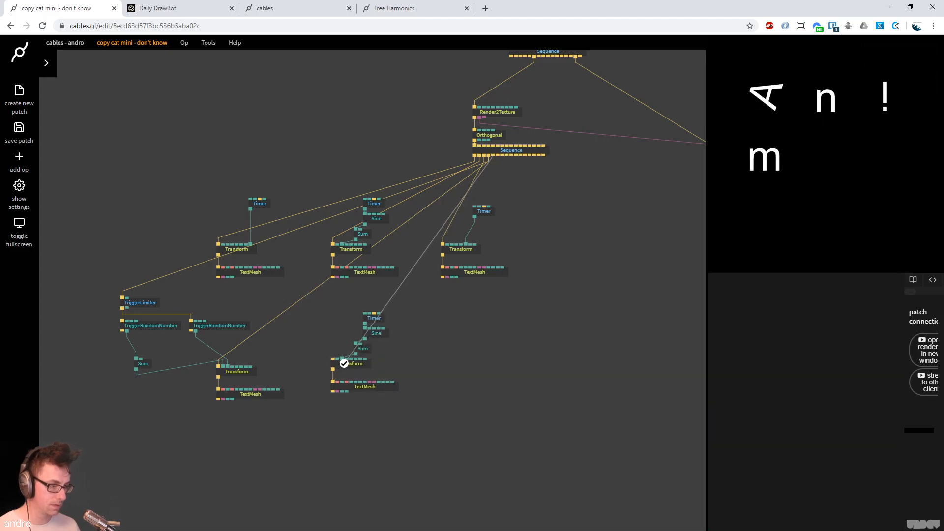
# Change the copied fifth letter's TextMesh text to "a"
pyautogui.click(372, 387)
pyautogui.click(807, 392)
pyautogui.write('a')
pyautogui.press('BackSpace')
pyautogui.press('BackSpace')
pyautogui.write('a')
pyautogui.click(382, 401)
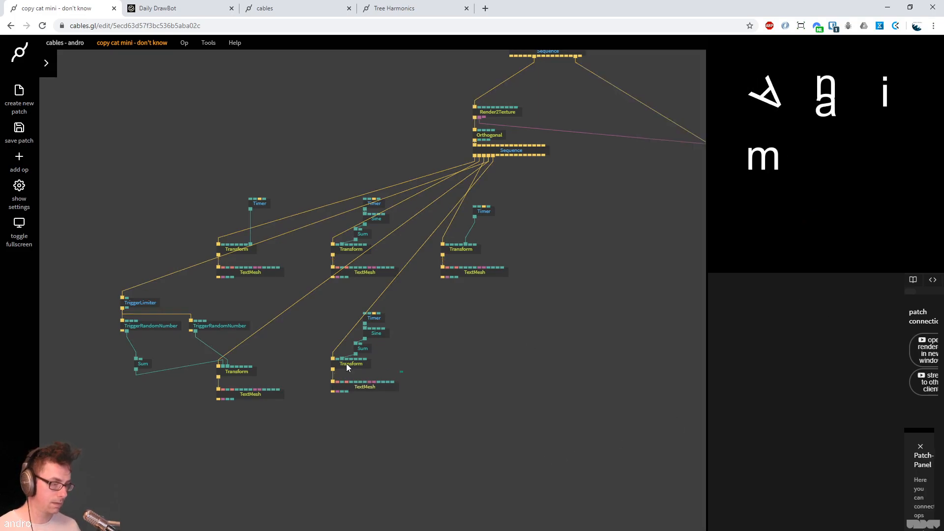
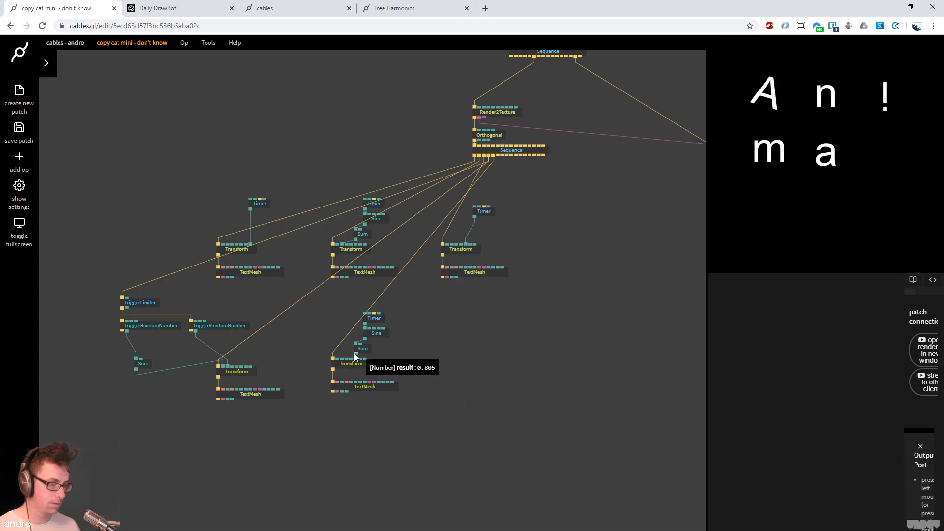
# Check the "a" in the Daily DrawBot reference and remove the fifth letter's copied Sum op
pyautogui.click(366, 349)
pyautogui.click(150, 5)
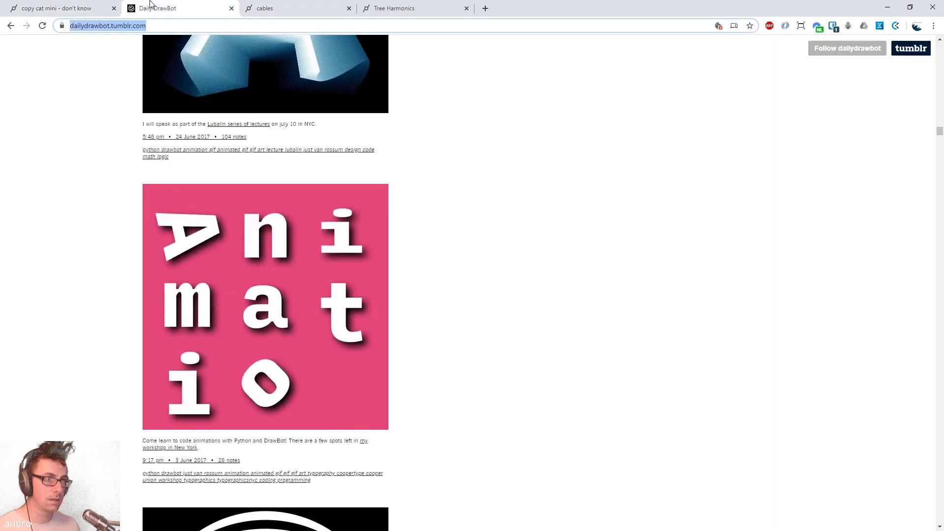
pyautogui.click(83, 6)
pyautogui.click(353, 352)
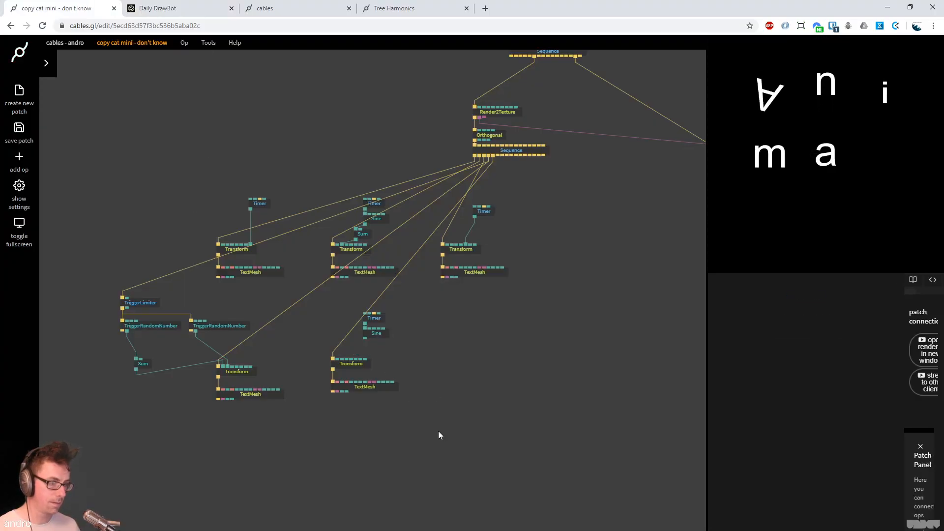
# Move the "a" letter's Transform and TextMesh down and add a MapRange op after its Sine
pyautogui.moveTo(433, 427); pyautogui.dragTo(322, 358)
pyautogui.moveTo(355, 386); pyautogui.dragTo(359, 409)
pyautogui.click(410, 352)
pyautogui.moveTo(365, 338); pyautogui.dragTo(386, 364)
pyautogui.write('maprang')
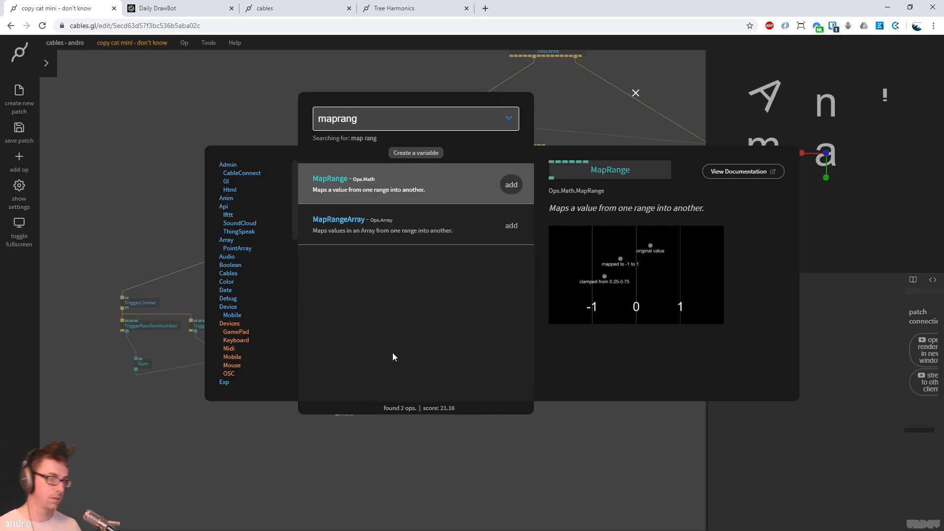
pyautogui.press('Return')
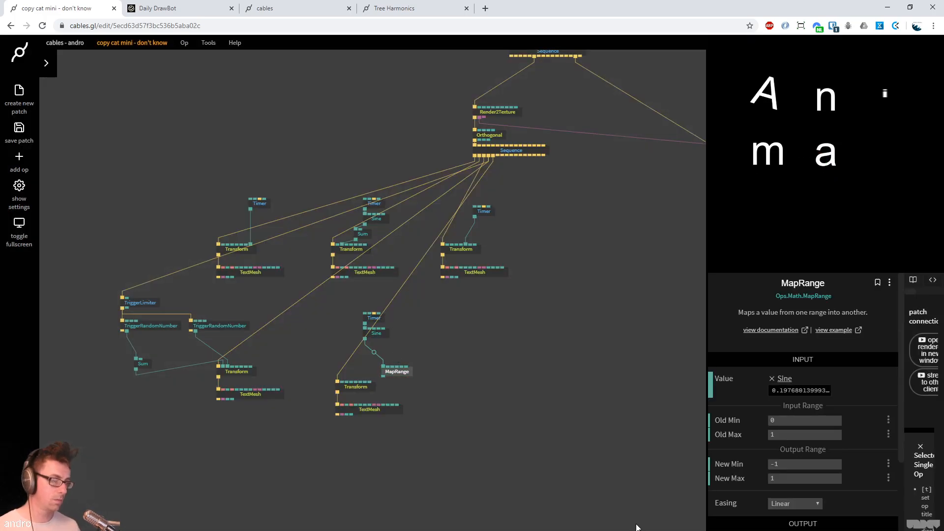
# Set the MapRange's Old Min to -1 and New Min to 0.5, and connect it to the "a" letter's Transform scale
pyautogui.click(792, 419)
pyautogui.write('-1')
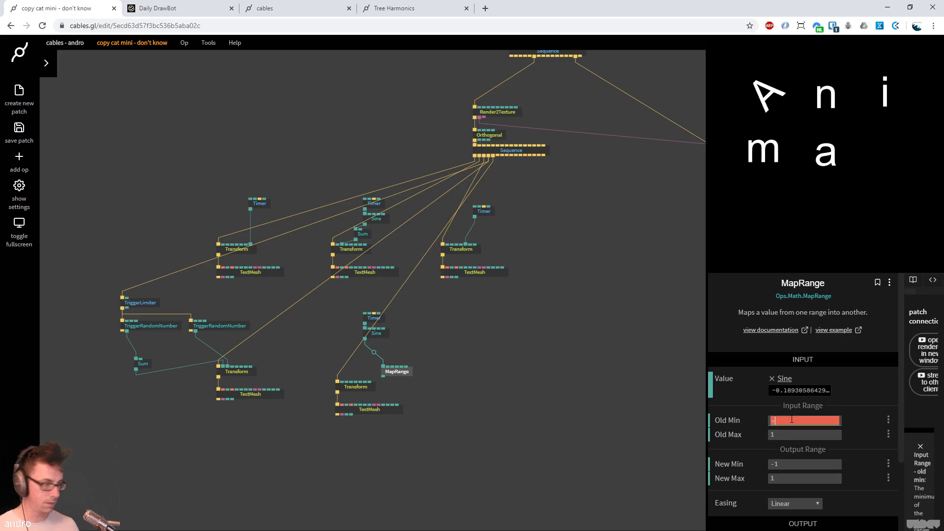
pyautogui.click(793, 464)
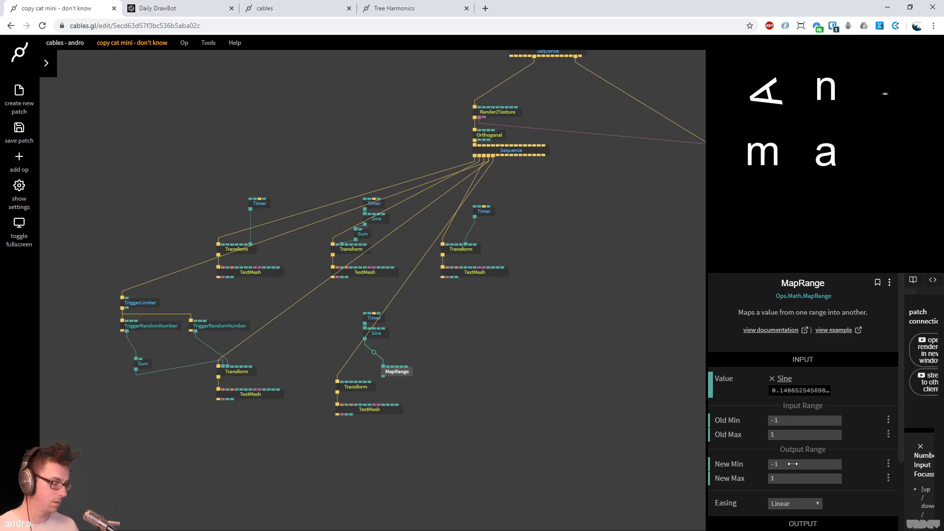
pyautogui.write('0.5')
pyautogui.moveTo(380, 374); pyautogui.dragTo(377, 417)
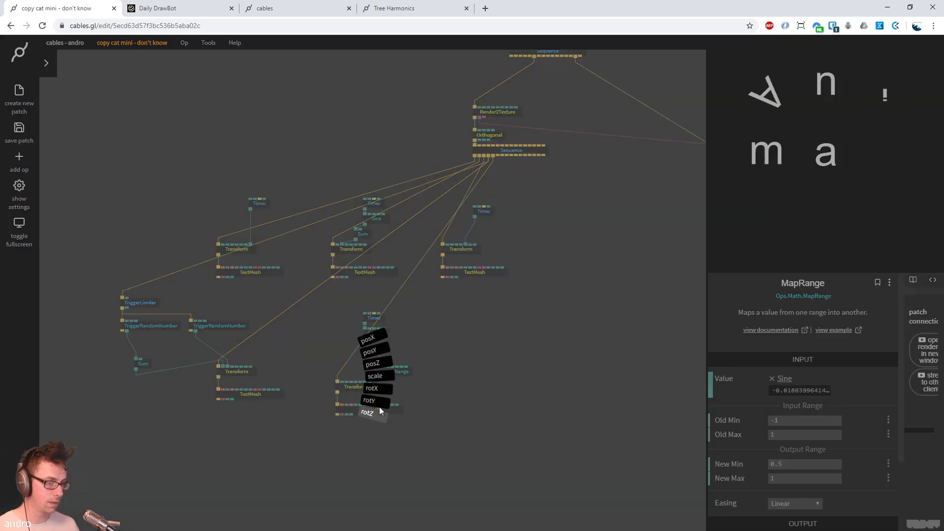
pyautogui.moveTo(380, 383); pyautogui.dragTo(379, 357)
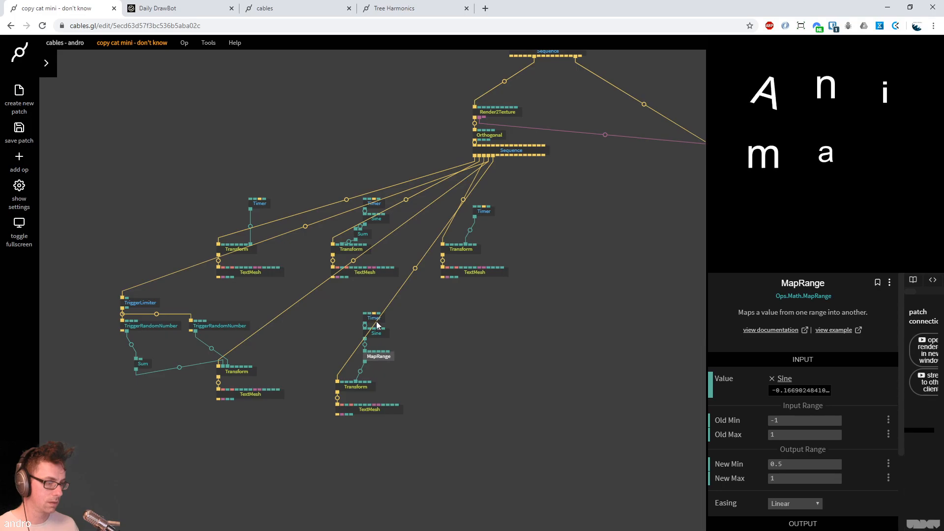
# Try 2 and 1.5 as the New Max of the "a" letter's MapRange
pyautogui.click(380, 336)
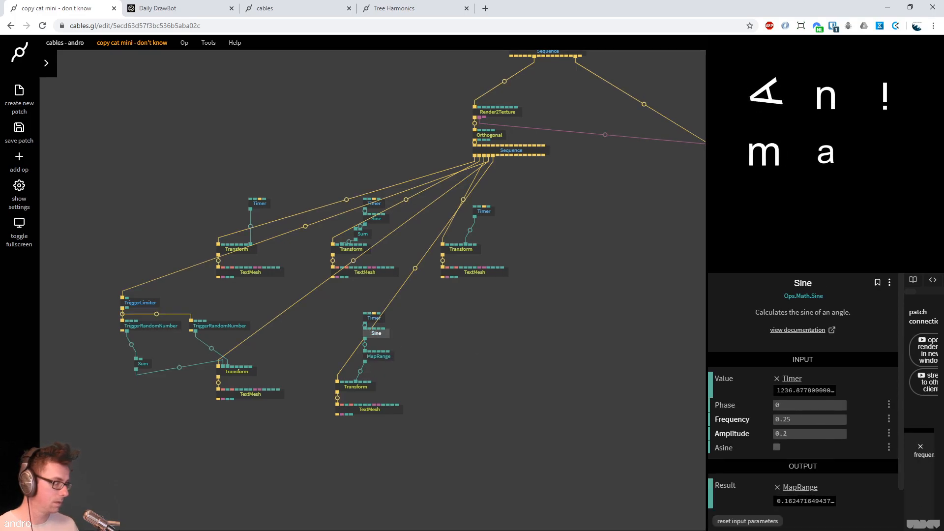
pyautogui.click(379, 357)
pyautogui.click(790, 479)
pyautogui.write('2')
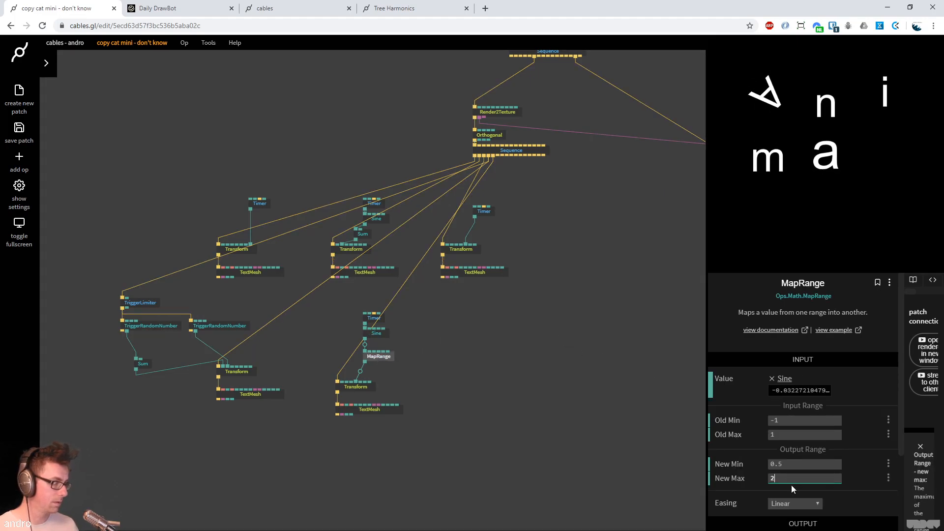
pyautogui.press('BackSpace')
pyautogui.write('1.5')
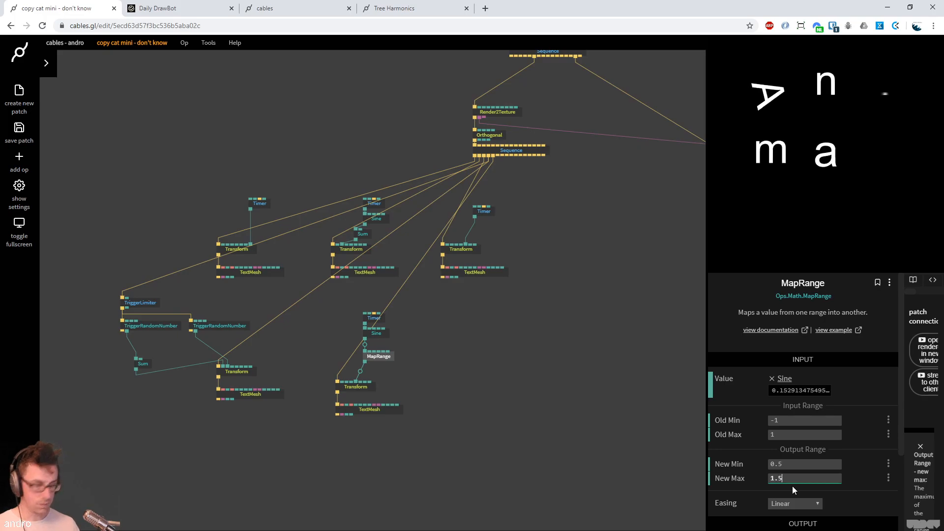
# Check the "a" letter's Sine and set its Timer speed to 19.16
pyautogui.click(378, 334)
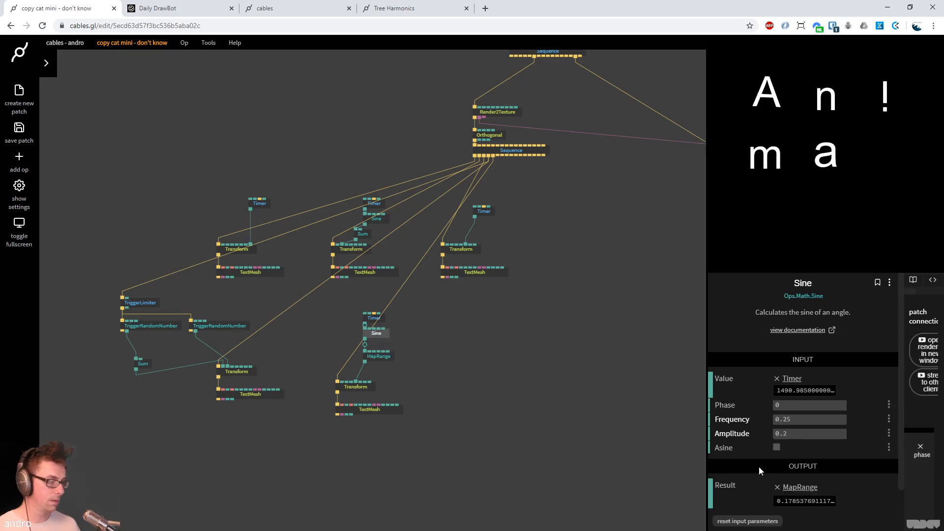
pyautogui.click(373, 321)
pyautogui.moveTo(836, 404); pyautogui.dragTo(828, 404)
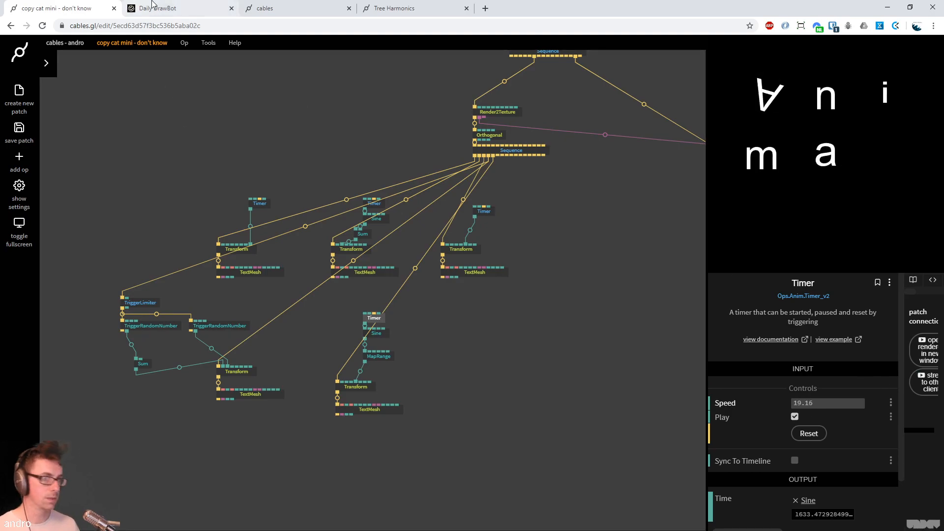
# Compare with the Daily DrawBot reference and set the "a" letter's MapRange to New Min 0.75 and New Max 2
pyautogui.click(153, 8)
pyautogui.click(49, 11)
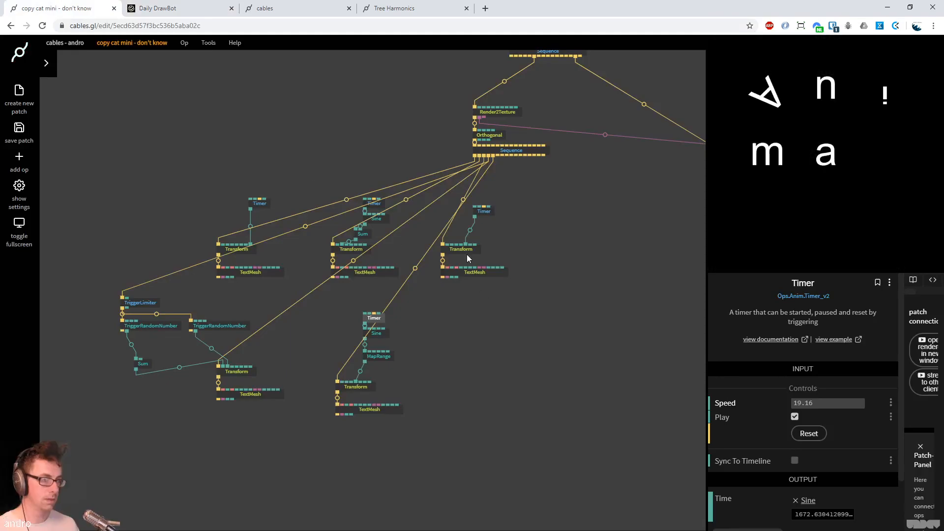
pyautogui.click(383, 358)
pyautogui.click(809, 464)
pyautogui.write('1')
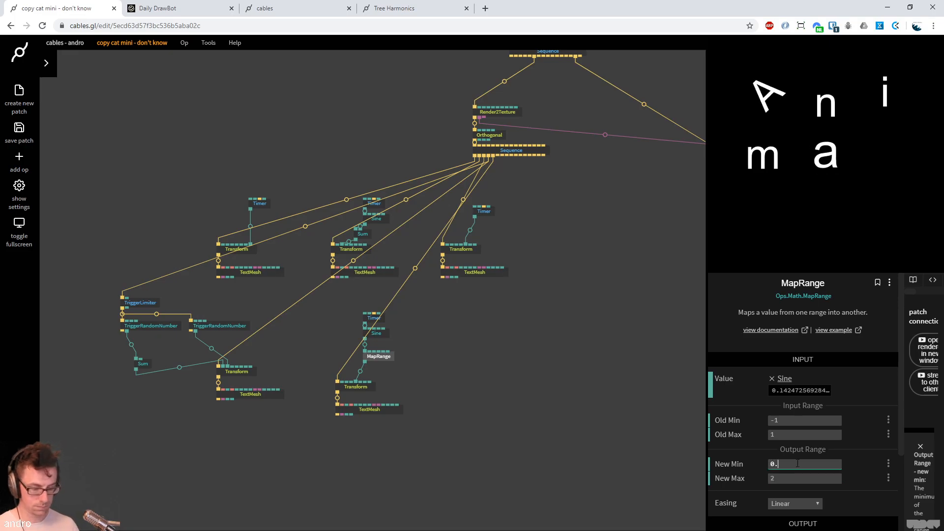
pyautogui.click(185, 7)
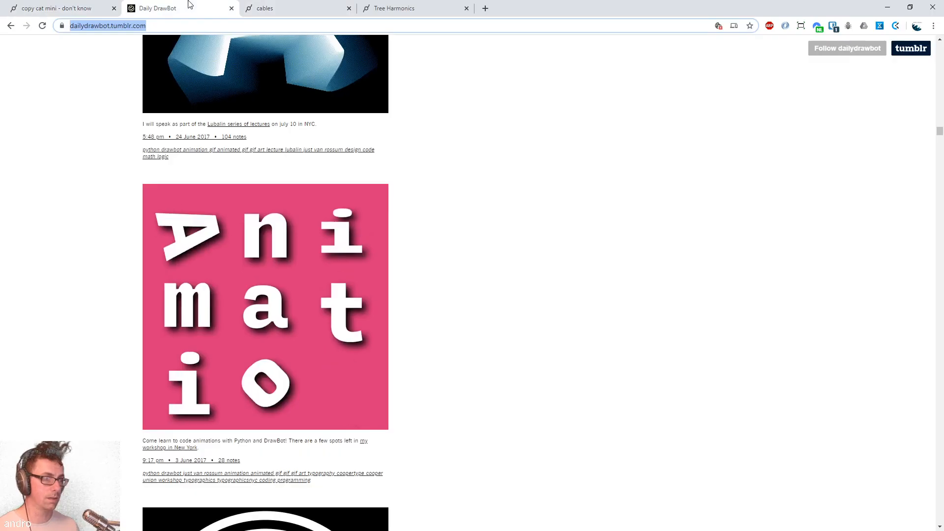
pyautogui.click(43, 6)
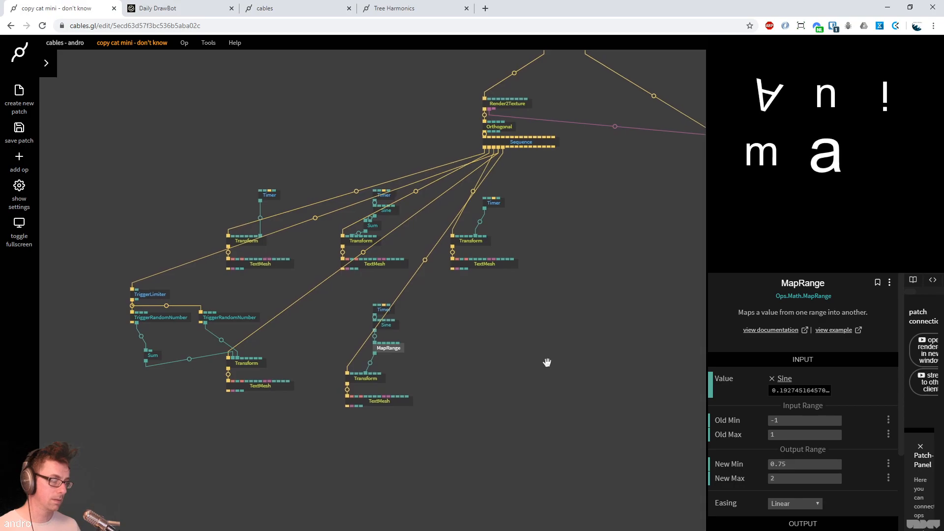
# Duplicate the second letter's five ops beside the "a" group and connect the copied Transform to the lower Sequence's sixth trigger output
pyautogui.moveTo(403, 288); pyautogui.dragTo(324, 163)
pyautogui.hotkey('ctrl', 'c')
pyautogui.click(449, 311)
pyautogui.hotkey('ctrl', 'v')
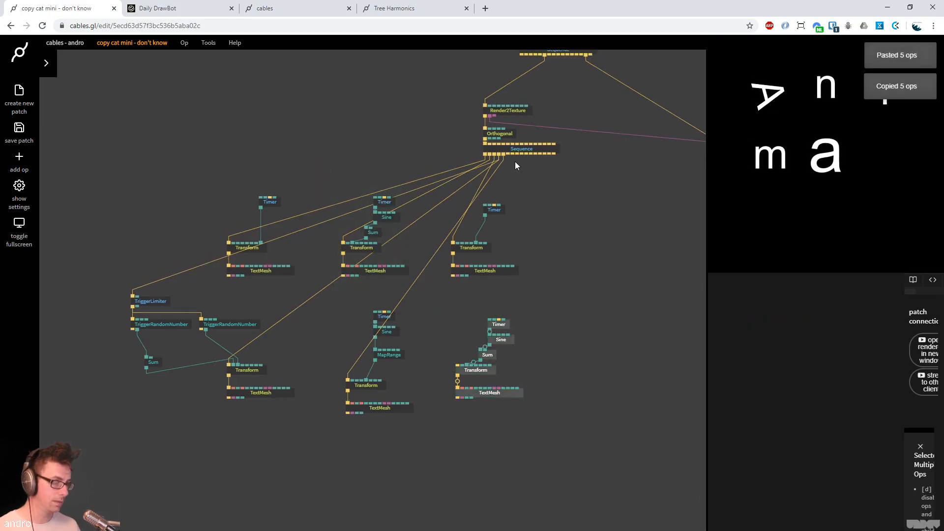
pyautogui.moveTo(508, 154); pyautogui.dragTo(470, 371)
# Change the copied sixth letter's TextMesh text to "t", move that op down, and set its Transform's PosX to 1
pyautogui.click(514, 392)
pyautogui.click(831, 394)
pyautogui.write('t')
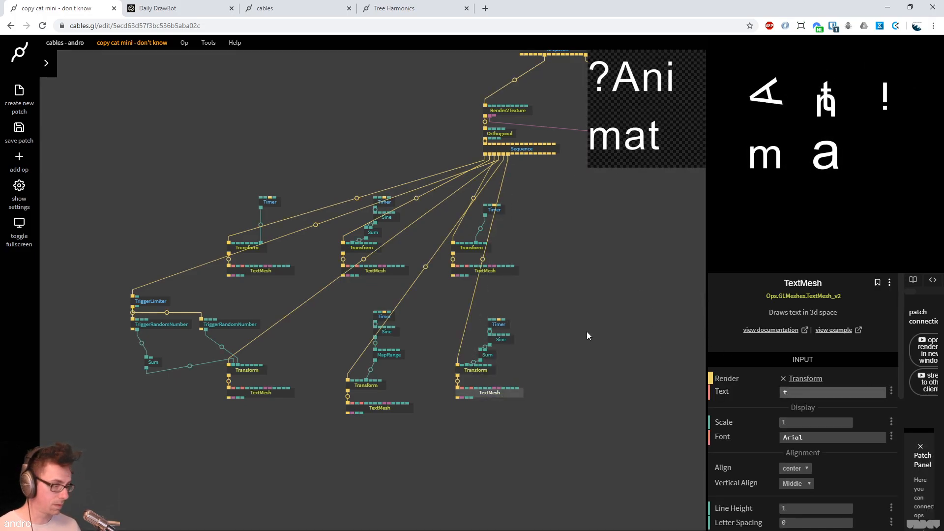
pyautogui.moveTo(484, 398); pyautogui.dragTo(483, 409)
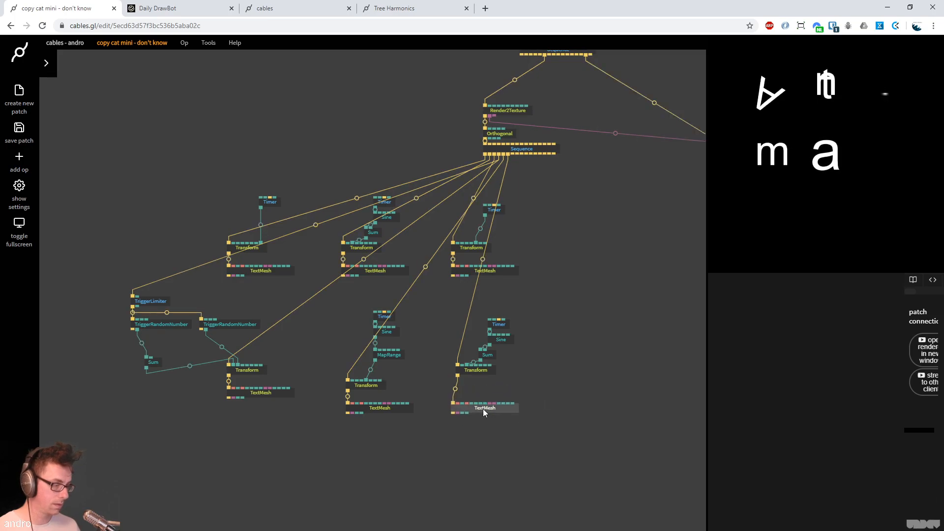
pyautogui.click(479, 371)
pyautogui.click(784, 408)
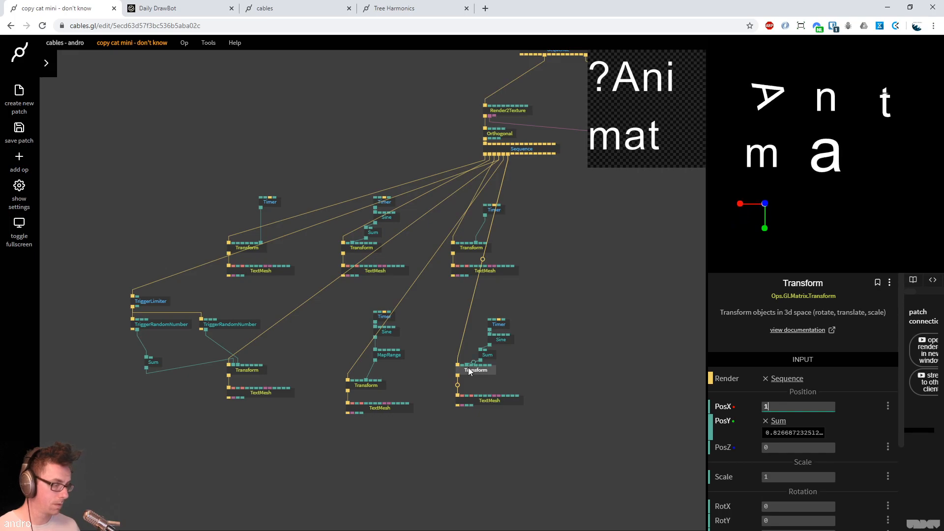
# Check the "t" in the Daily DrawBot reference and delete the sixth letter's copied Sum, Sine and Timer ops
pyautogui.click(158, 8)
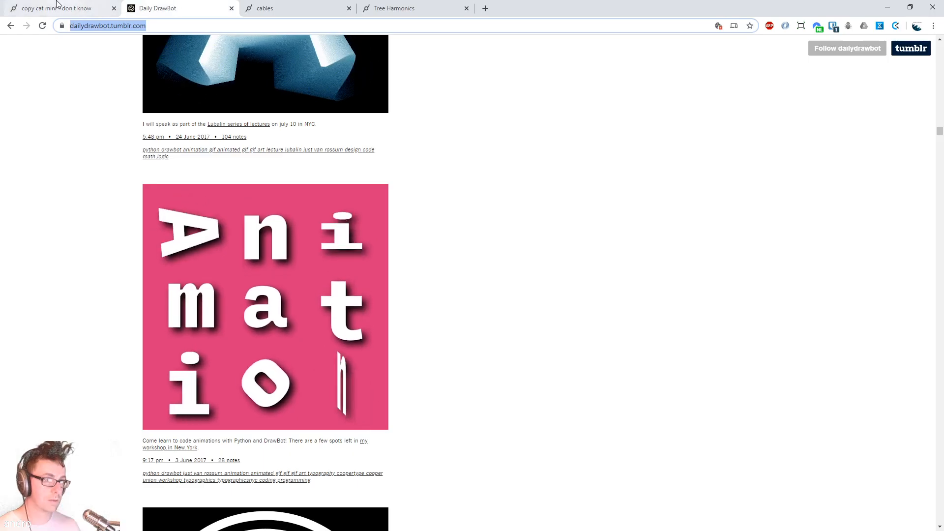
pyautogui.click(56, 4)
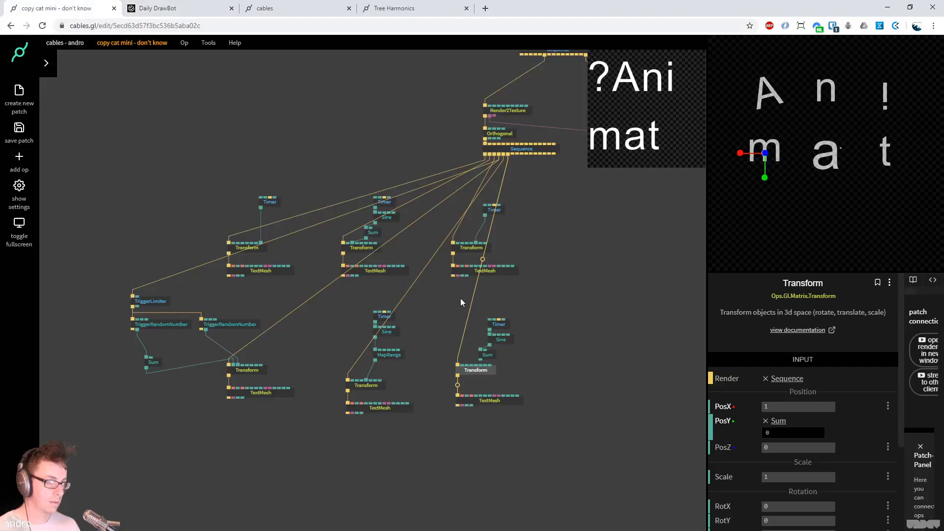
pyautogui.click(491, 355)
pyautogui.press('Delete')
pyautogui.moveTo(530, 354); pyautogui.dragTo(478, 306)
pyautogui.press('Delete')
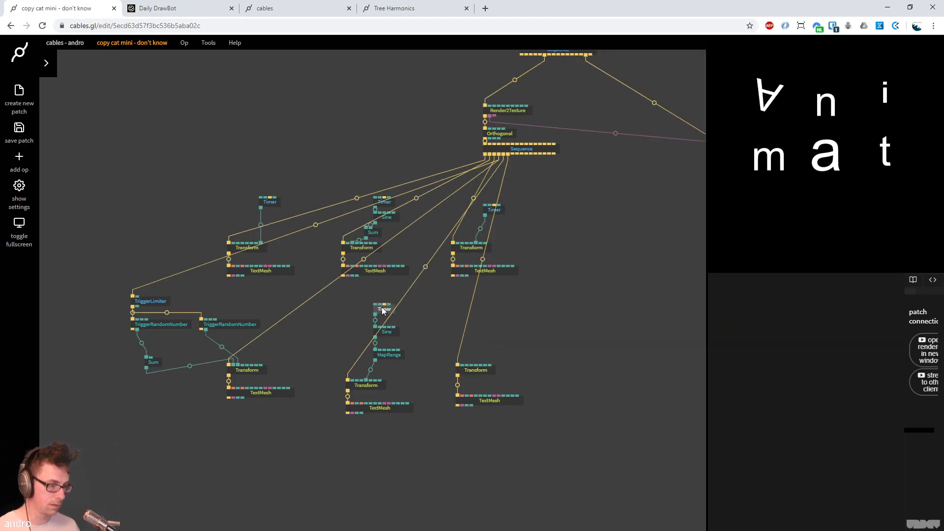
# Move the "a" letter's Timer up and place a copy of its MapRange above the "t" letter's Transform
pyautogui.click(383, 309)
pyautogui.click(395, 356)
pyautogui.hotkey('ctrl', 'c')
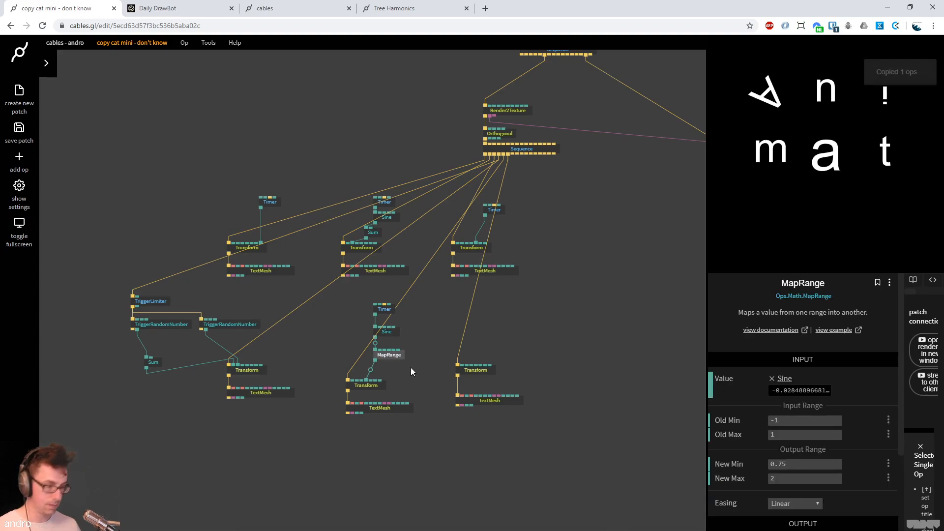
pyautogui.hotkey('ctrl', 'v')
pyautogui.moveTo(426, 371); pyautogui.dragTo(479, 348)
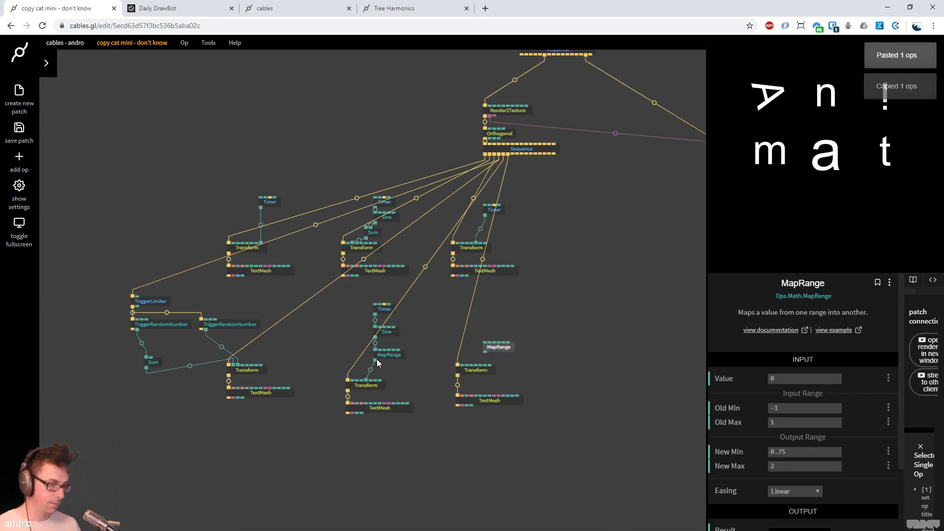
# Check the reference, feed the "a" letter's Sine into the copied MapRange, and connect that MapRange to the "t" Transform's posY
pyautogui.click(123, 5)
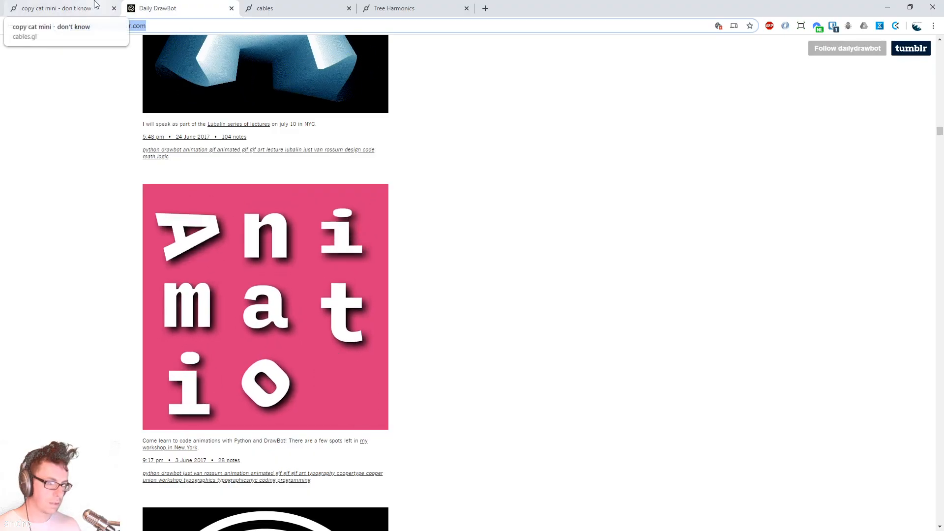
pyautogui.click(97, 6)
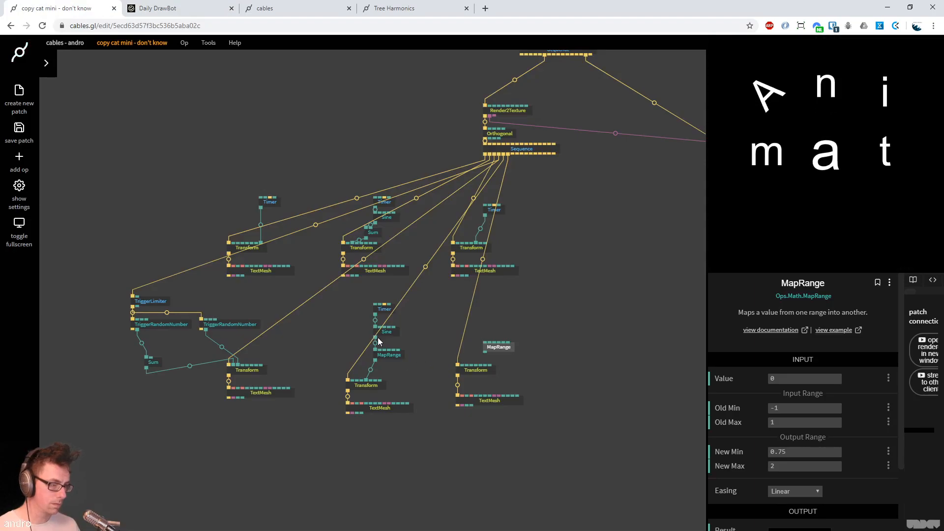
pyautogui.moveTo(377, 338); pyautogui.dragTo(528, 332)
pyautogui.click(529, 302)
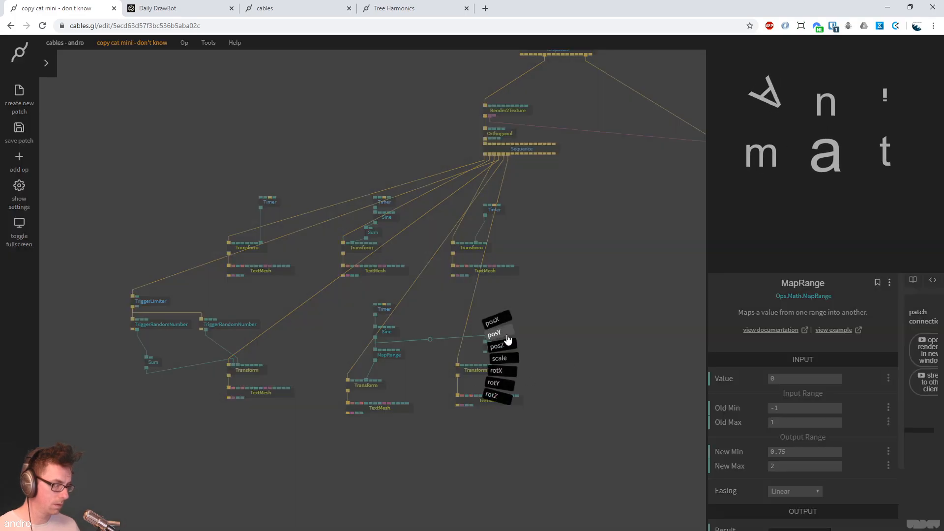
pyautogui.click(509, 338)
# Set the "t" letter's MapRange to New Min -0.25 and New Max 0.25
pyautogui.click(504, 348)
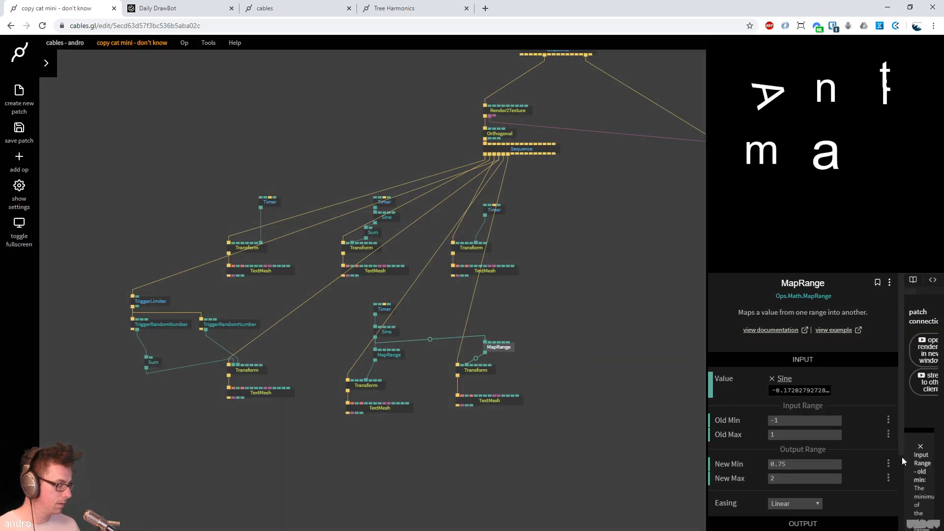
pyautogui.moveTo(804, 464); pyautogui.dragTo(831, 464)
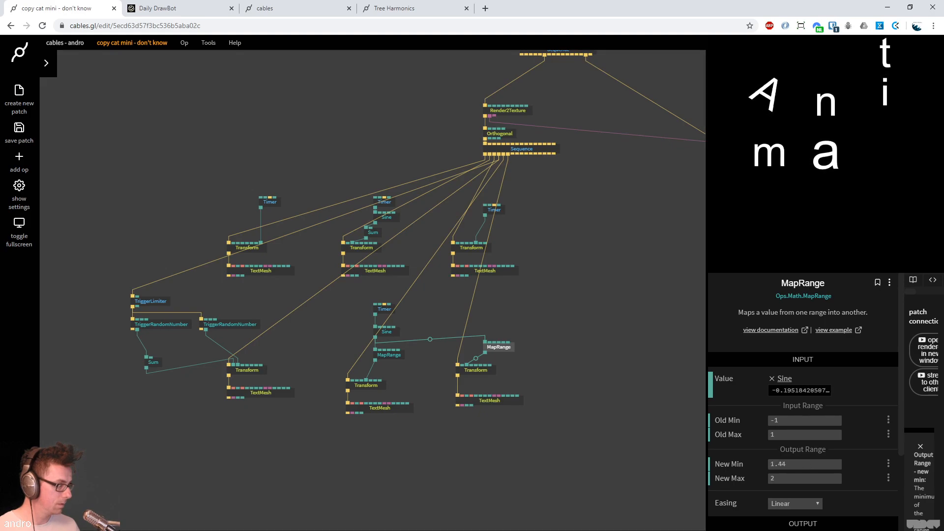
pyautogui.click(805, 463)
pyautogui.write('-0.25')
pyautogui.press('Tab')
pyautogui.write('0.25')
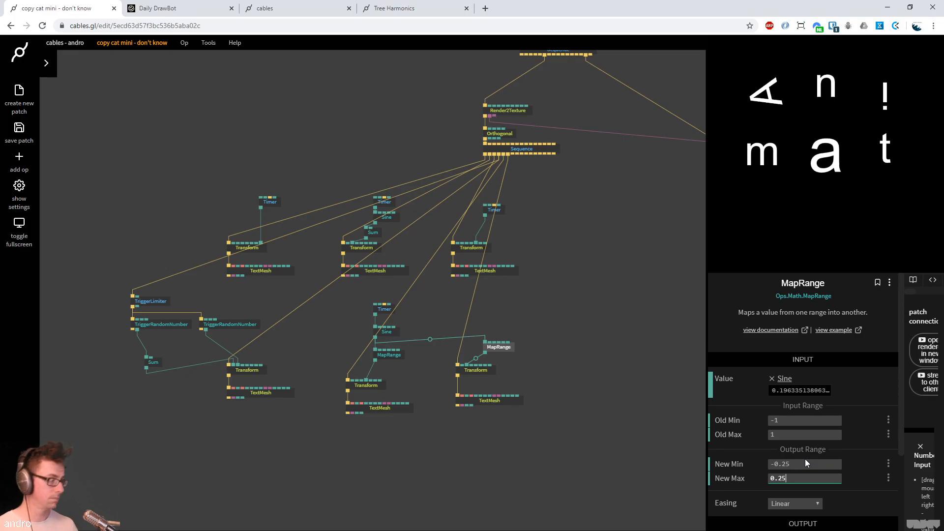
# Compare the "t" with the Daily DrawBot reference and set its Transform's Scale to 1.54
pyautogui.click(163, 8)
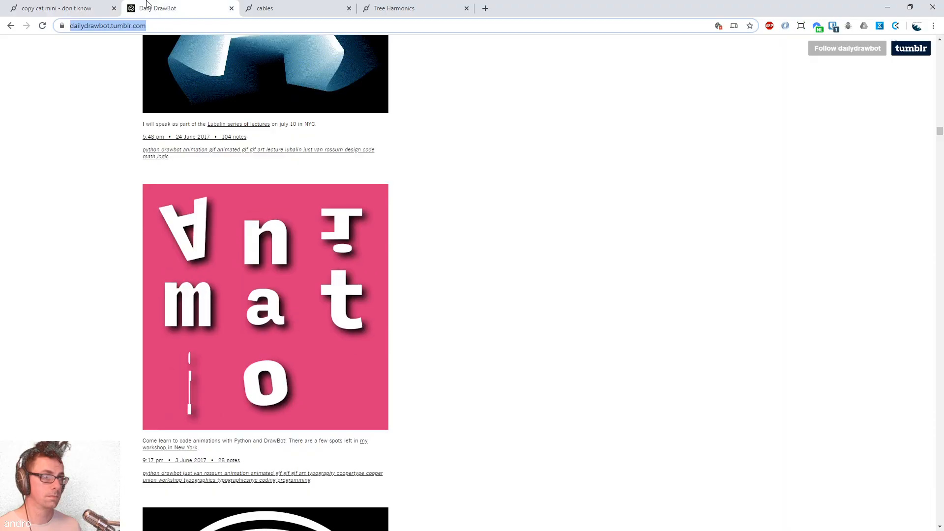
pyautogui.click(100, 6)
pyautogui.click(481, 371)
pyautogui.moveTo(797, 477); pyautogui.dragTo(807, 477)
pyautogui.click(162, 8)
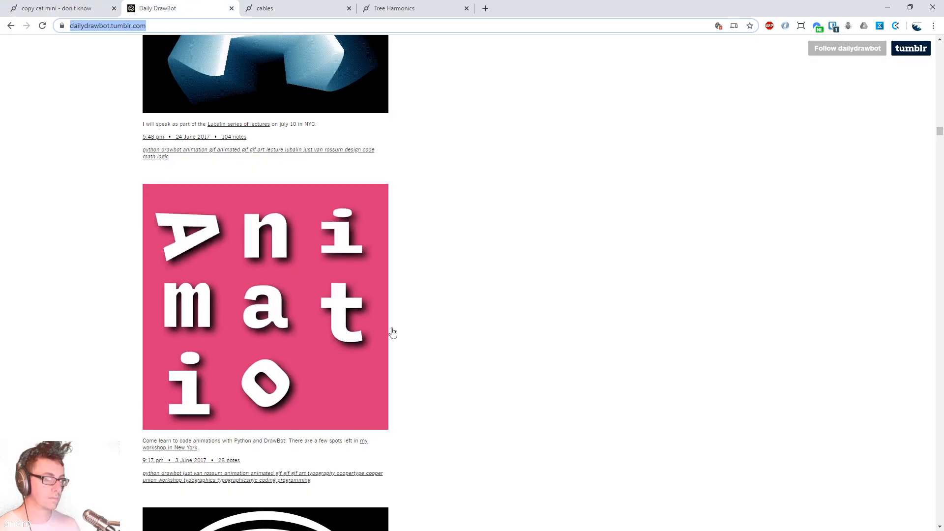
pyautogui.click(84, 7)
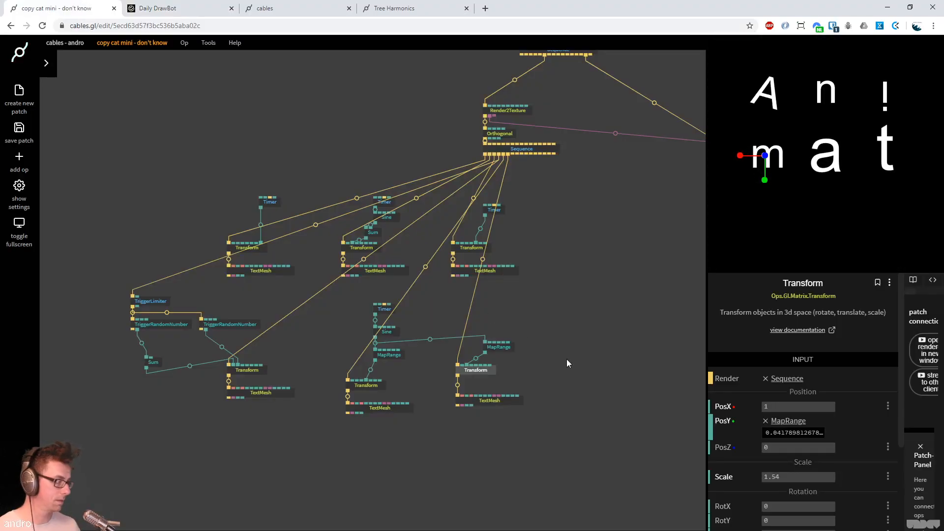
# Check the reference, duplicate the third letter's three ops below the second row, and connect the copied Transform to a free lower Sequence output
pyautogui.click(162, 8)
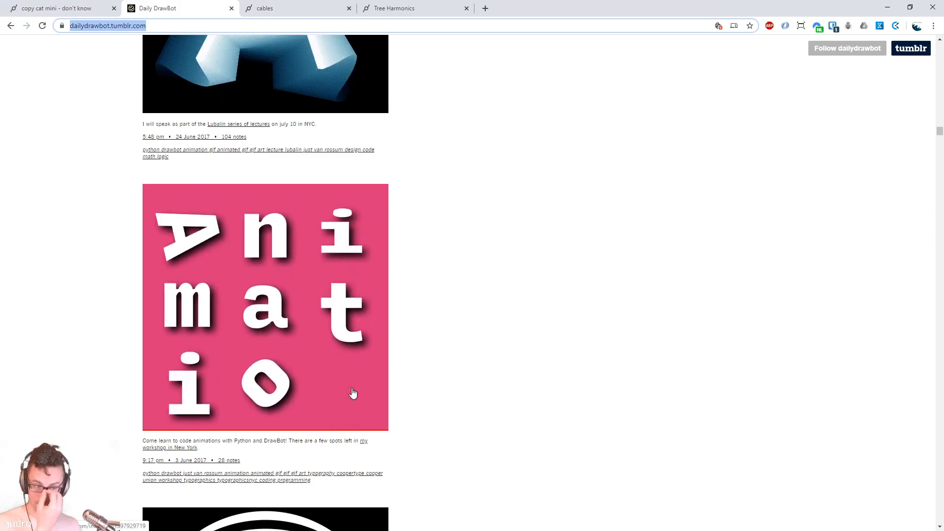
pyautogui.click(84, 8)
pyautogui.moveTo(616, 323); pyautogui.dragTo(526, 300)
pyautogui.moveTo(474, 277); pyautogui.dragTo(355, 167)
pyautogui.hotkey('ctrl', 'c')
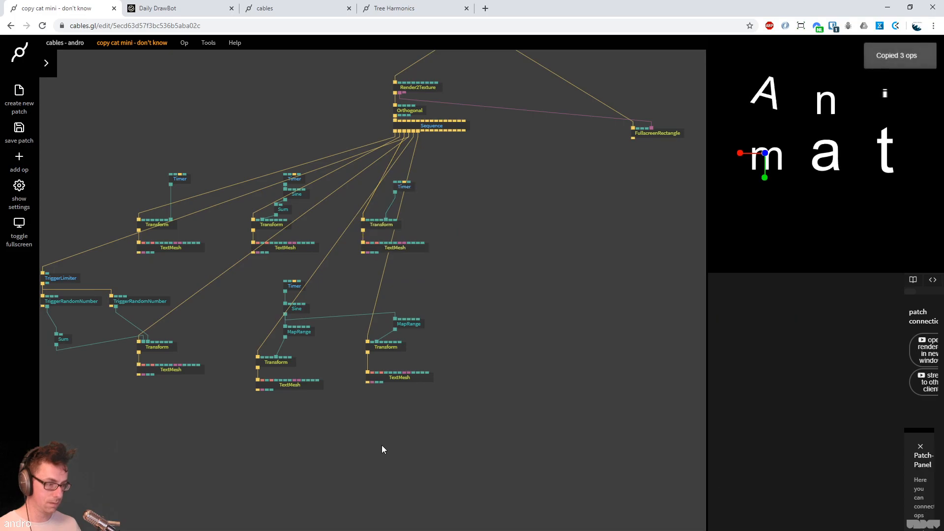
pyautogui.hotkey('ctrl', 'v')
pyautogui.moveTo(448, 130); pyautogui.dragTo(399, 489)
# Change the copied TextMesh's Text to "n" and set its Transform's PosY to -1
pyautogui.scroll(-3, 483, 490)
pyautogui.click(436, 438)
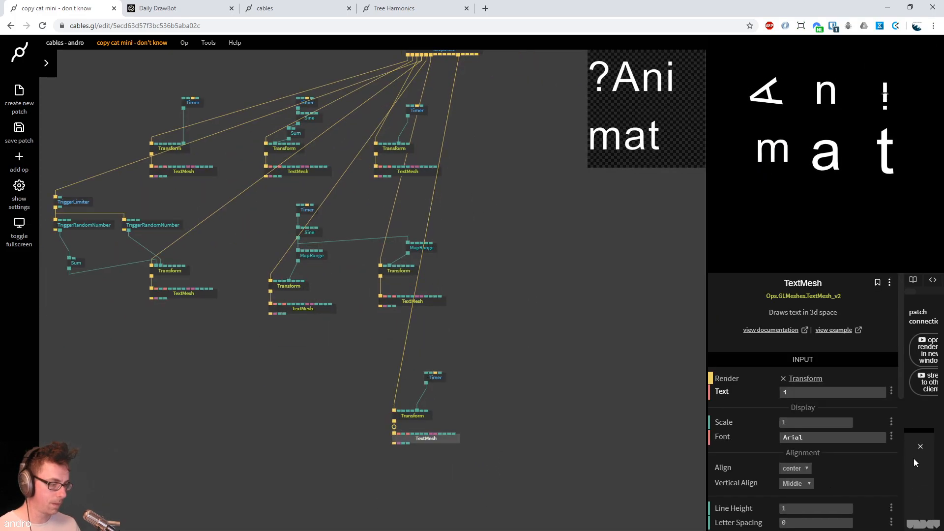
pyautogui.click(791, 392)
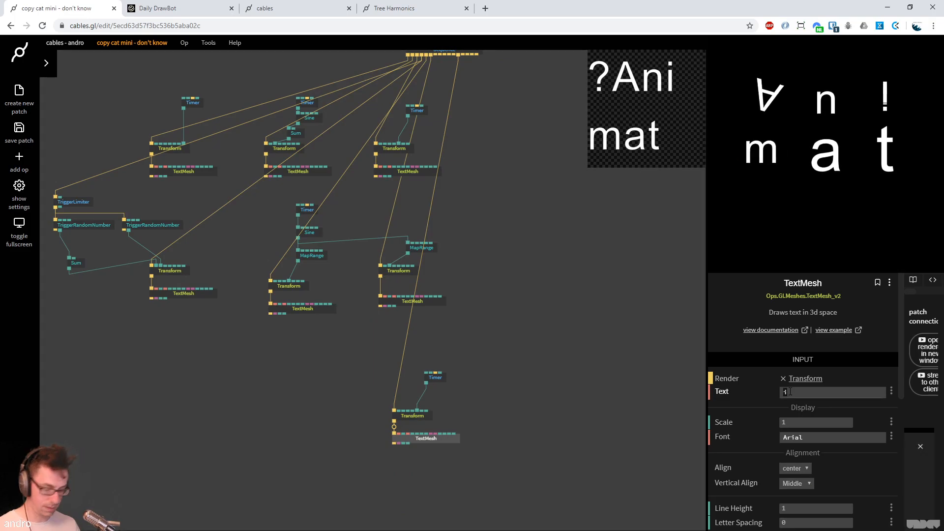
pyautogui.click(431, 416)
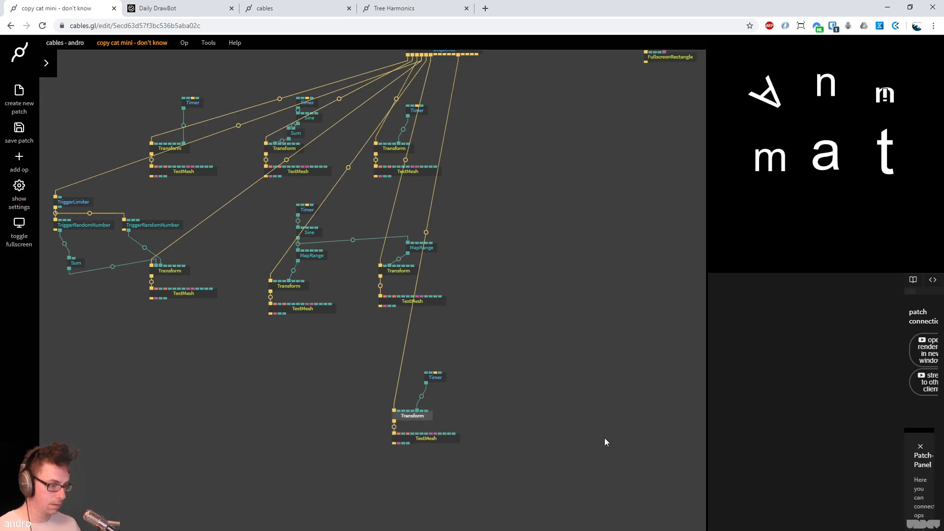
pyautogui.write('-1')
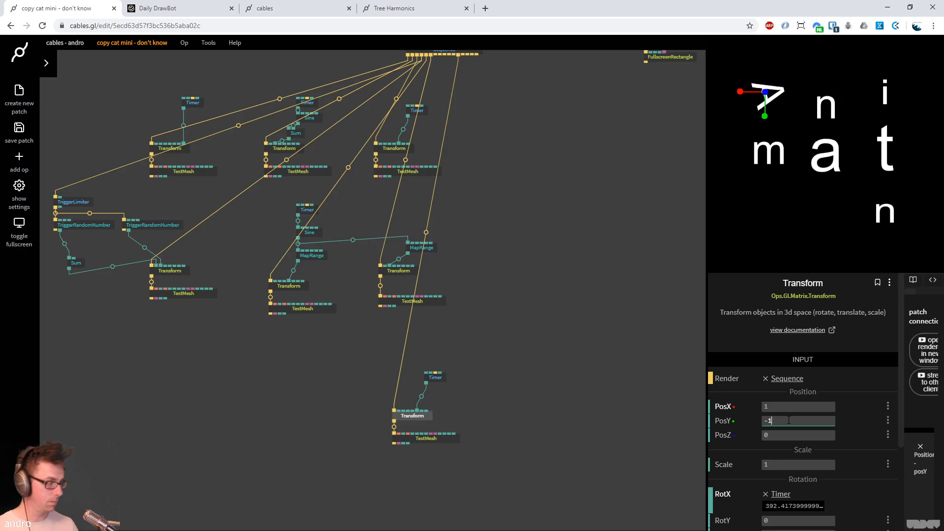
# Set the "n" letter's Timer Speed to 80, also connect it to the Transform's rotY, and compare with the Daily DrawBot reference
pyautogui.click(430, 387)
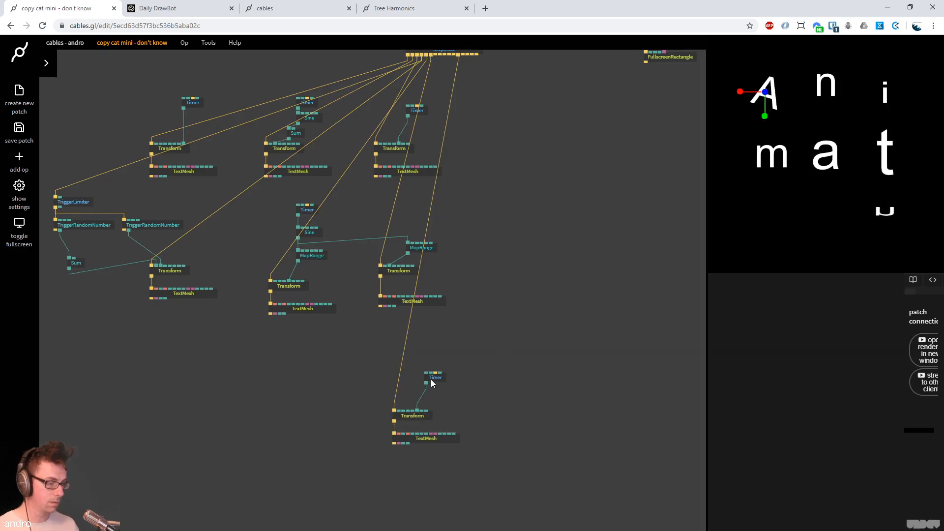
pyautogui.click(432, 381)
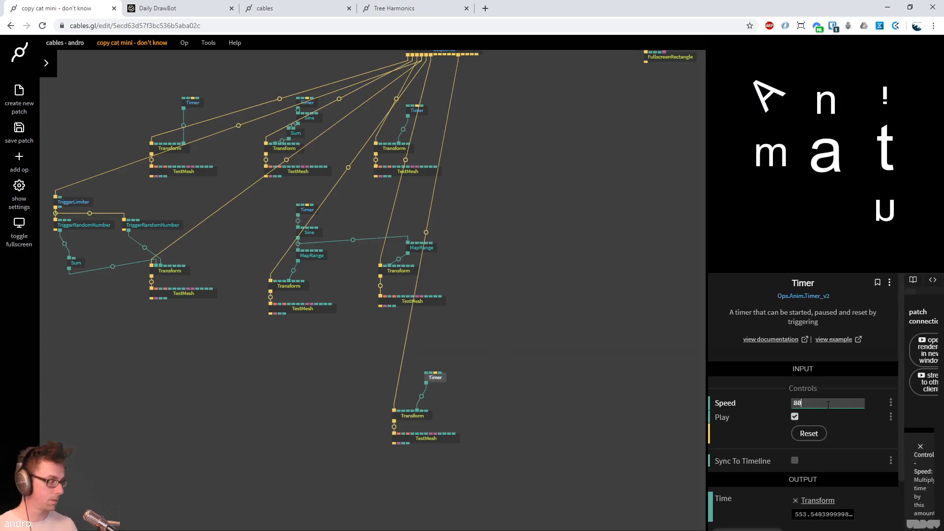
pyautogui.click(470, 404)
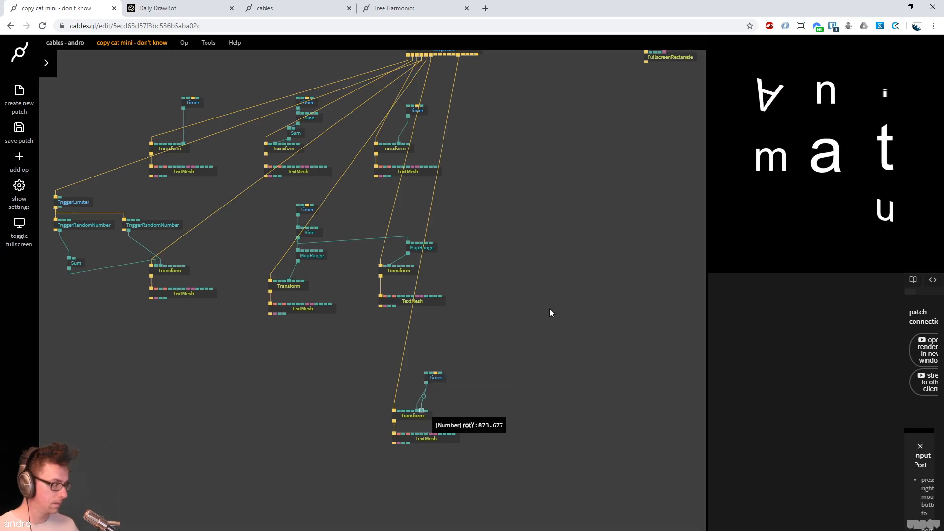
pyautogui.click(158, 8)
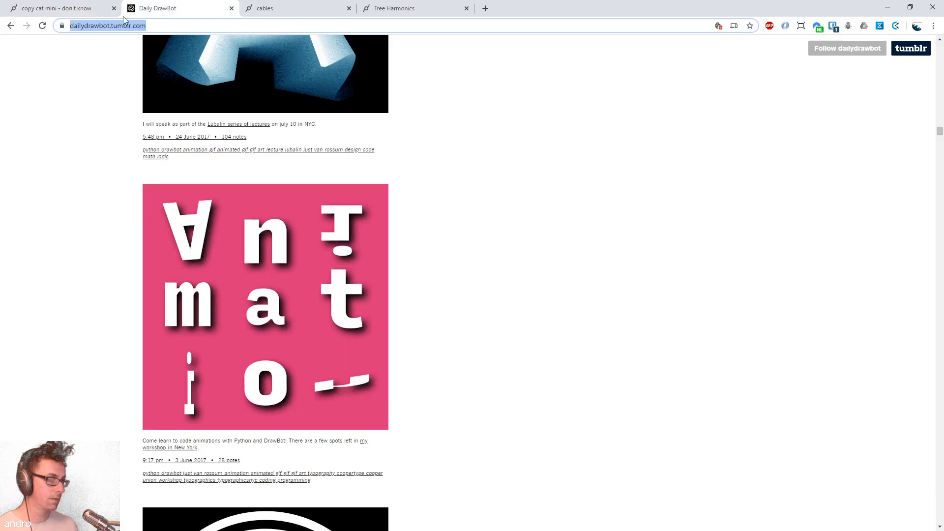
pyautogui.click(59, 9)
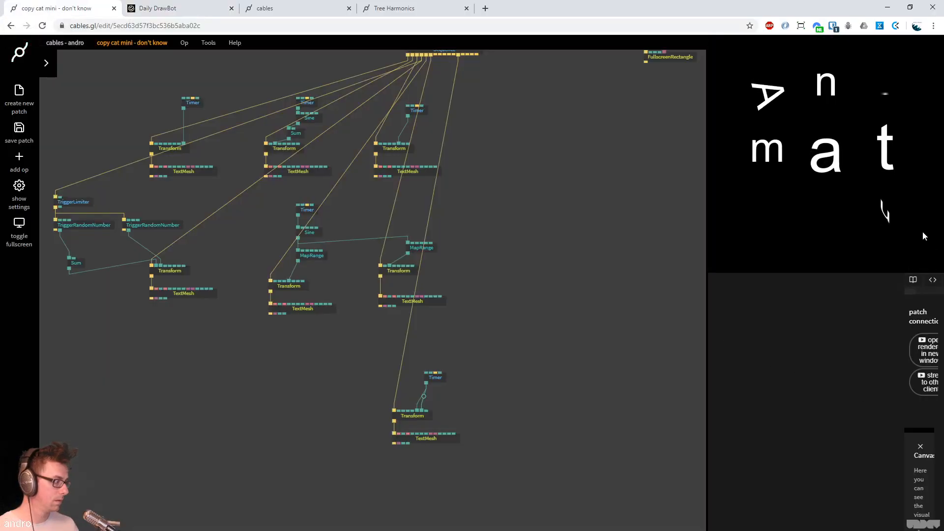
# Set the "n" letter's Timer Speed to 120 and adjust its Transform's Scale slightly
pyautogui.click(435, 377)
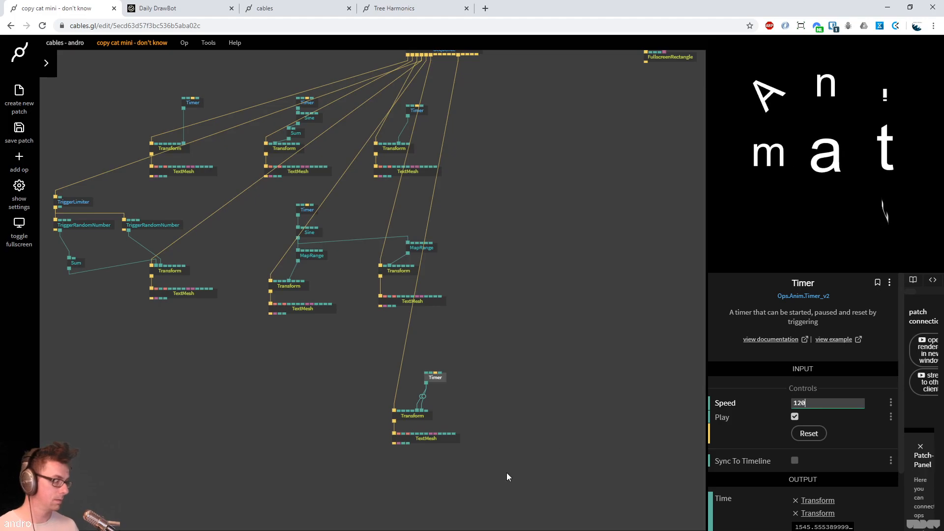
pyautogui.click(411, 416)
pyautogui.moveTo(790, 463); pyautogui.dragTo(800, 463)
pyautogui.click(615, 443)
# Move the "n" letter's Timer link from rotY to rotZ and compare the motion with the Daily DrawBot reference
pyautogui.moveTo(422, 412); pyautogui.dragTo(425, 411)
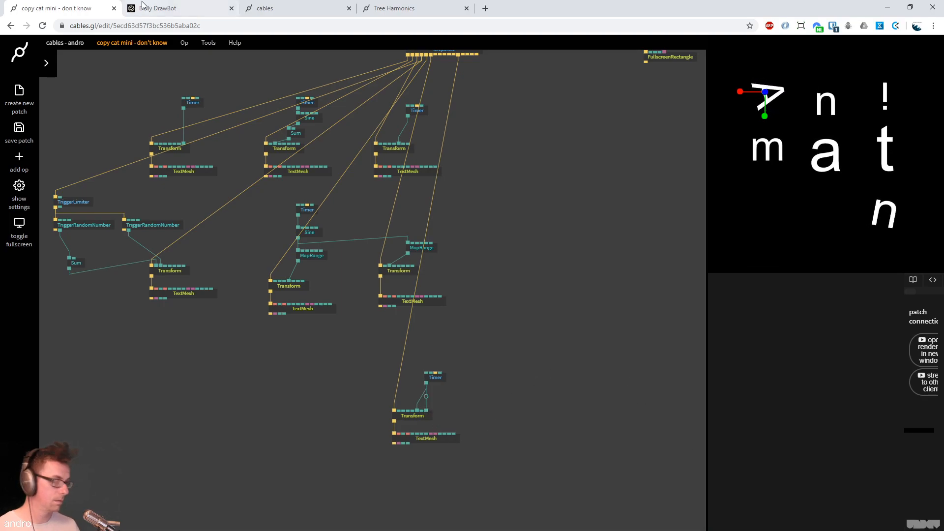
pyautogui.click(168, 10)
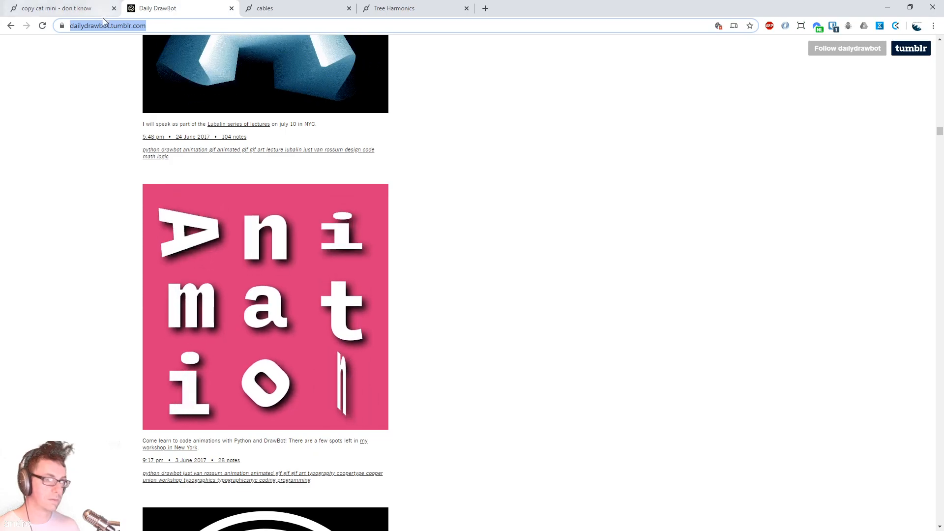
pyautogui.click(73, 9)
# Duplicate the "a" letter's Transform and TextMesh below the second row and connect the copied Transform to a free Sequence output
pyautogui.scroll(3, 531, 364)
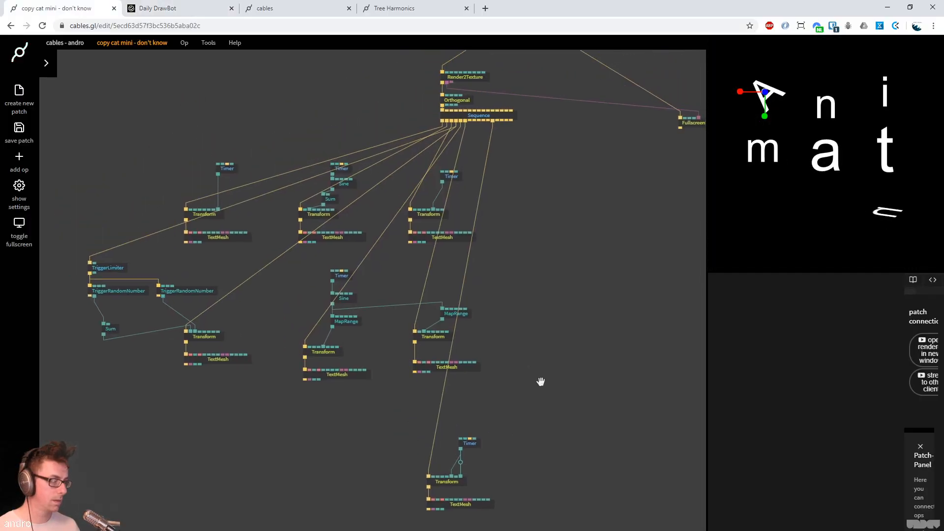
pyautogui.moveTo(375, 388); pyautogui.dragTo(290, 258)
pyautogui.hotkey('ctrl', 'c')
pyautogui.moveTo(391, 392); pyautogui.dragTo(296, 330)
pyautogui.hotkey('ctrl', 'c')
pyautogui.click(297, 441)
pyautogui.hotkey('ctrl', 'v')
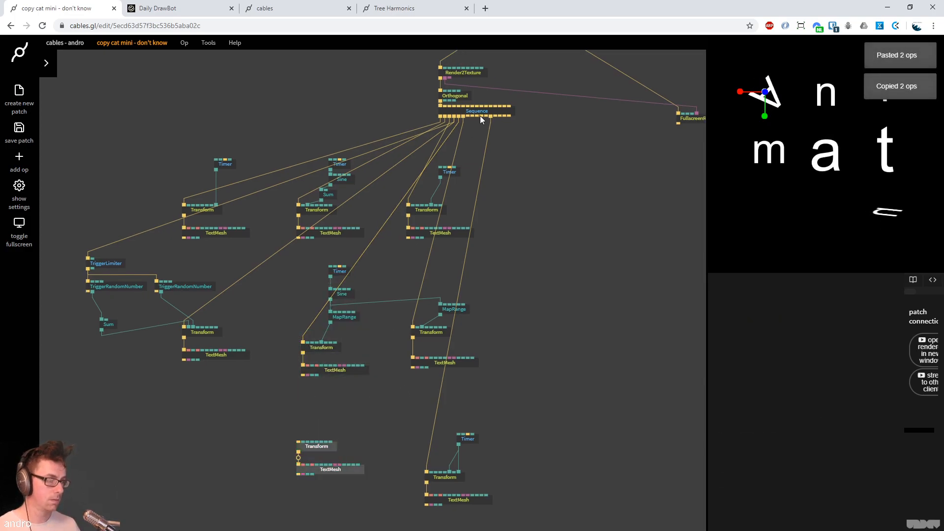
pyautogui.moveTo(480, 116); pyautogui.dragTo(315, 448)
# Set the new Transform's PosY to -1 and its TextMesh's Text to a lowercase "o"
pyautogui.click(314, 449)
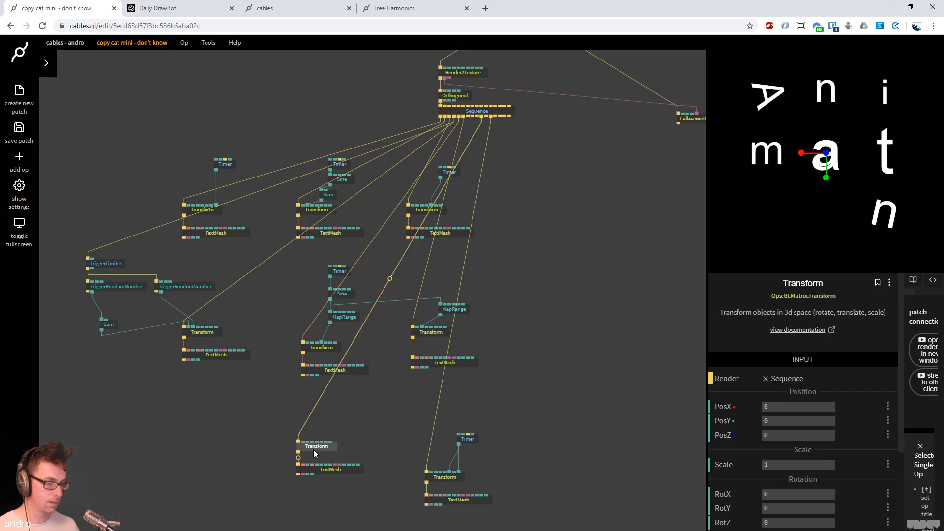
pyautogui.click(341, 470)
pyautogui.click(797, 392)
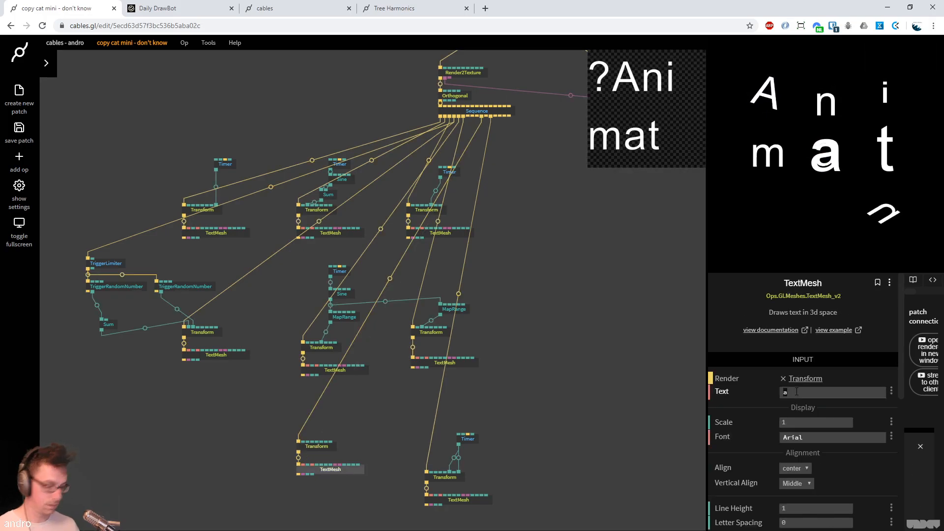
pyautogui.click(328, 445)
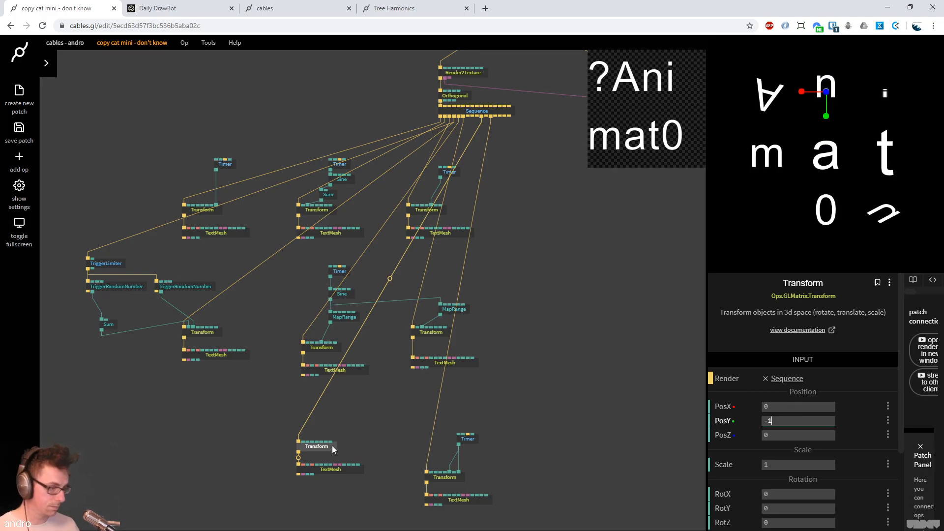
pyautogui.click(330, 470)
pyautogui.click(805, 393)
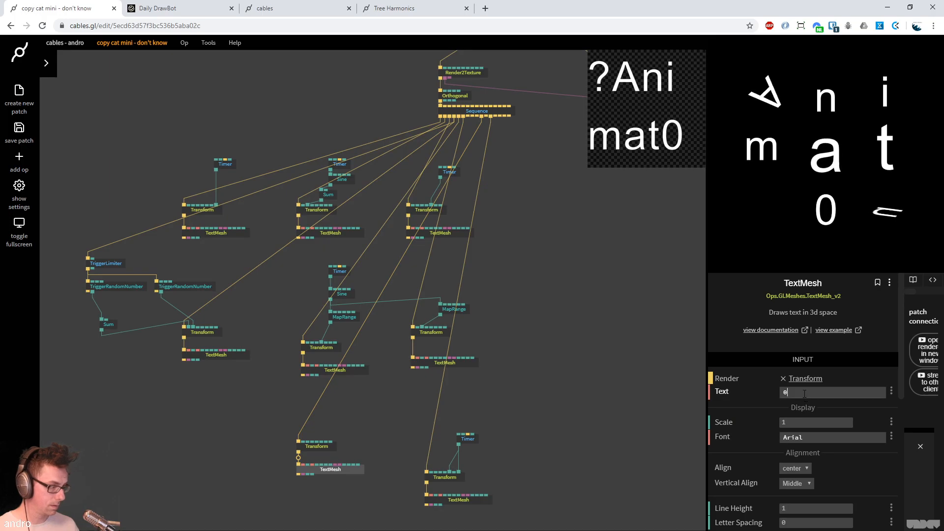
pyautogui.write('o')
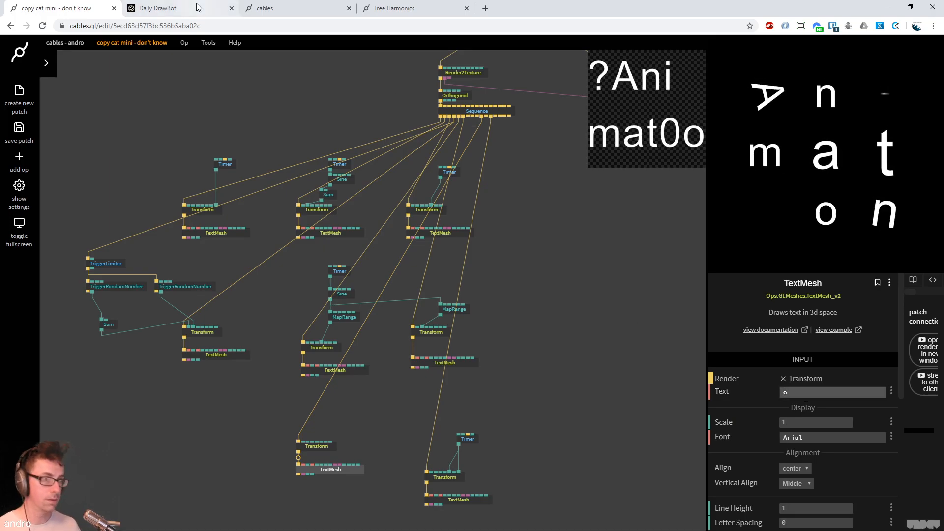
# Check the Daily DrawBot reference and test the "o" letter's Transform rotation around Y and Z
pyautogui.click(197, 4)
pyautogui.click(86, 10)
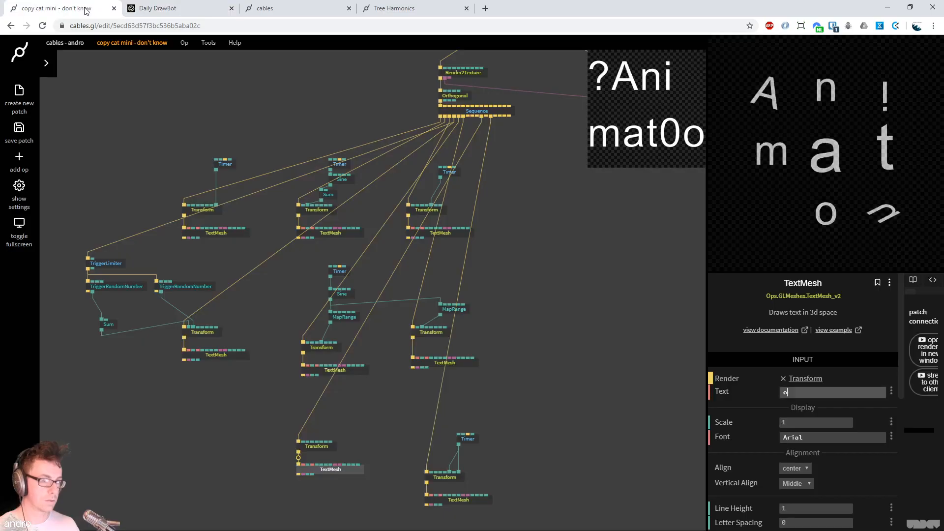
pyautogui.click(314, 447)
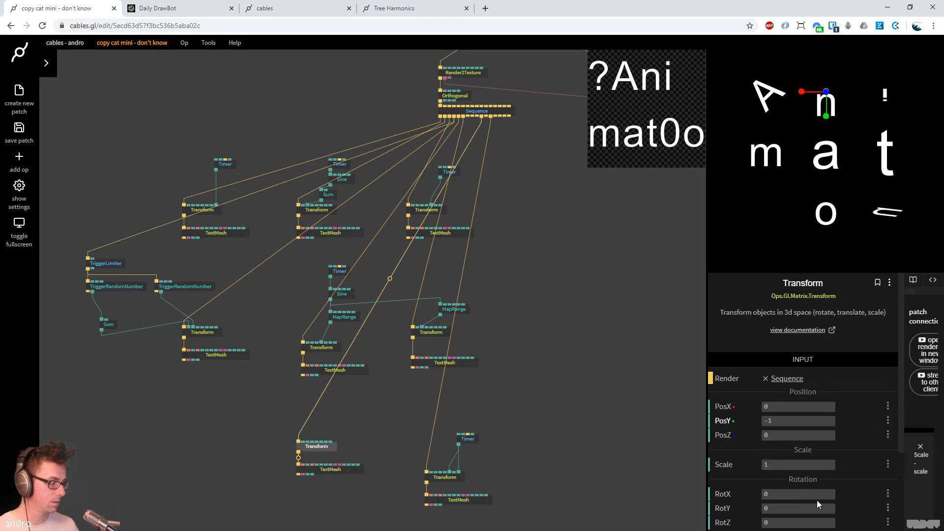
pyautogui.moveTo(798, 509); pyautogui.dragTo(831, 509)
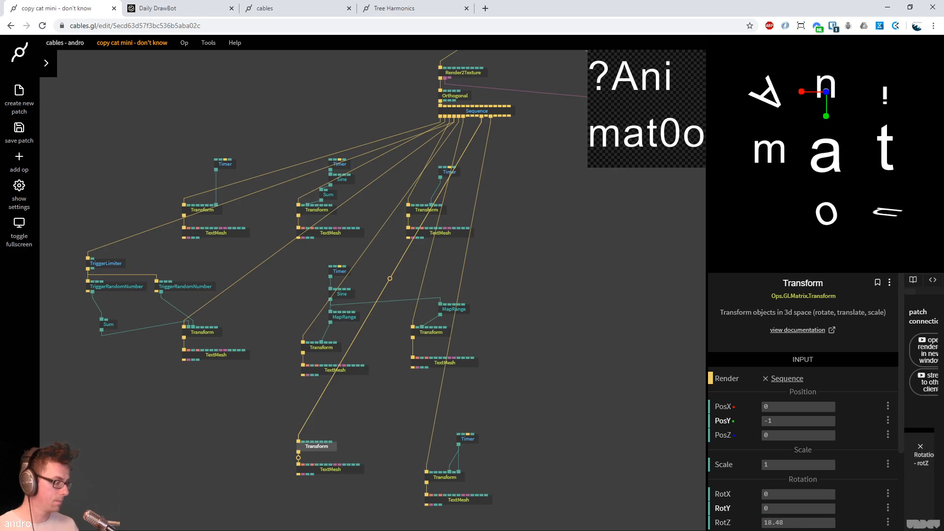
pyautogui.click(314, 396)
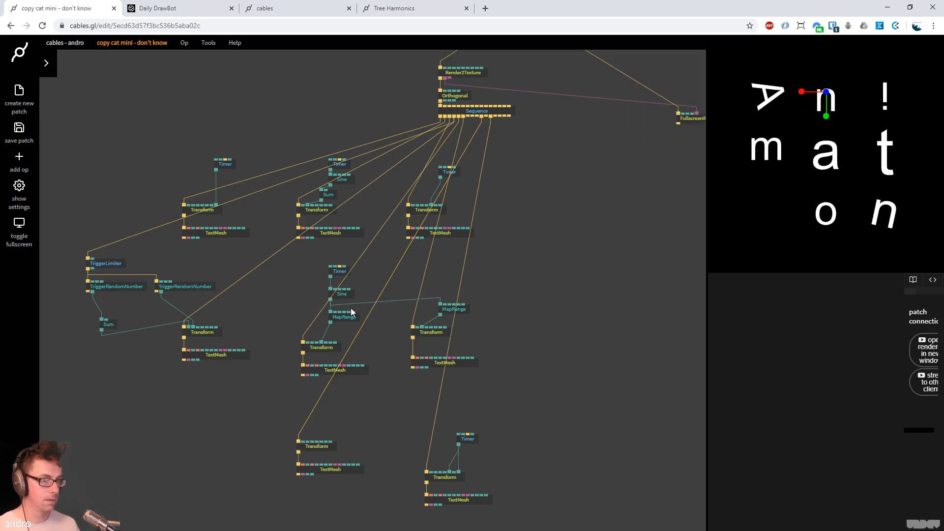
# Duplicate the "a" letter's MapRange above the "o" Transform and feed the existing Sine into the copy's Value
pyautogui.click(353, 317)
pyautogui.hotkey('ctrl', 'c')
pyautogui.hotkey('ctrl', 'v')
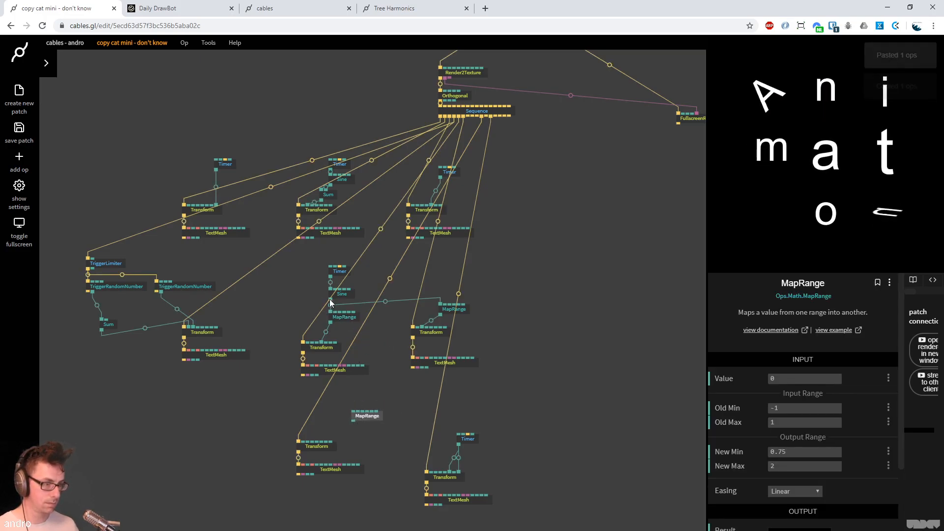
pyautogui.moveTo(366, 419); pyautogui.dragTo(366, 417)
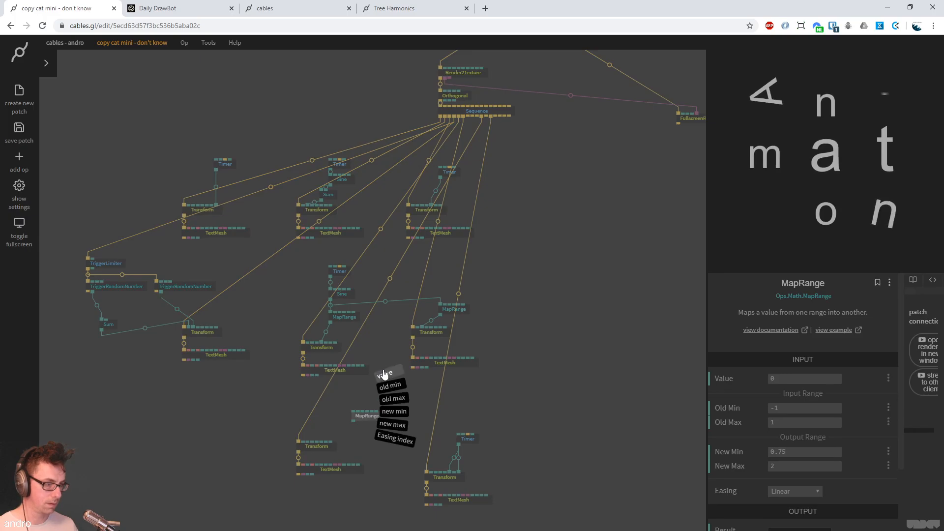
pyautogui.click(379, 435)
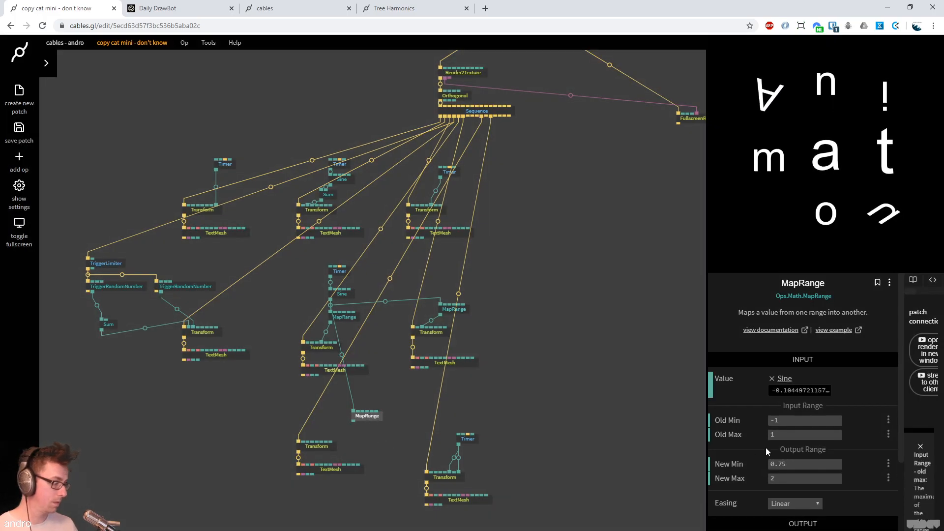
# Set the copied MapRange to New Min -30 and New Max 30, and connect it to the "o" Transform's rotZ
pyautogui.click(790, 463)
pyautogui.write('-30')
pyautogui.press('Tab')
pyautogui.write('30')
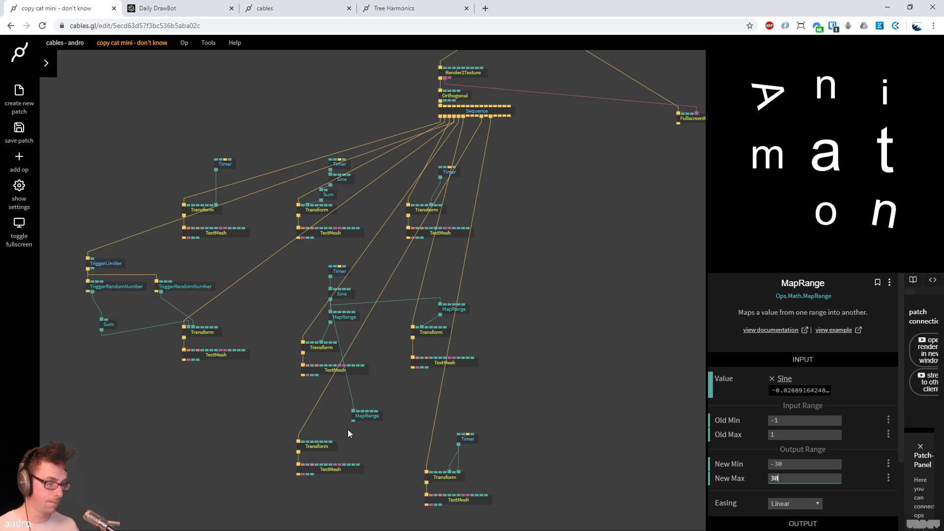
pyautogui.moveTo(353, 421); pyautogui.dragTo(339, 471)
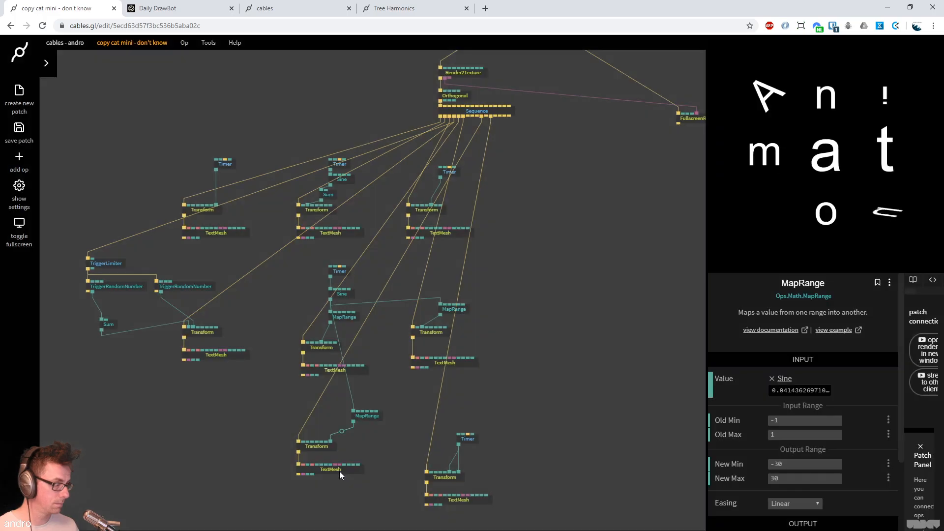
# Widen the "o" letter's MapRange to New Min -50 and New Max 50
pyautogui.click(380, 415)
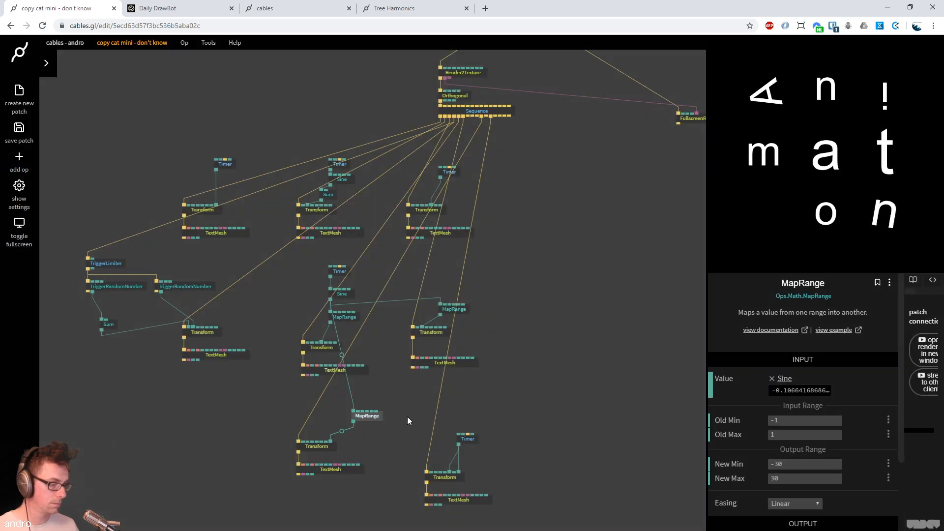
pyautogui.click(805, 465)
pyautogui.write('-50')
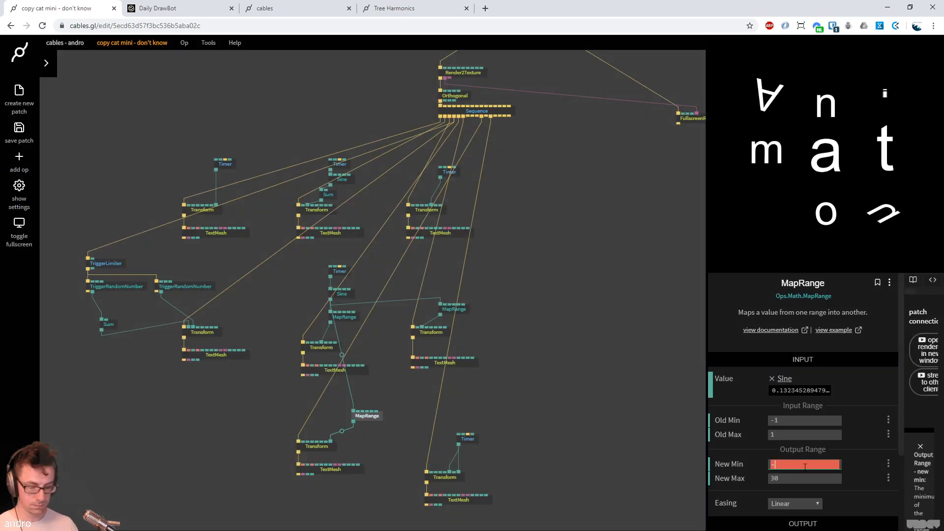
pyautogui.press('Tab')
pyautogui.write('50')
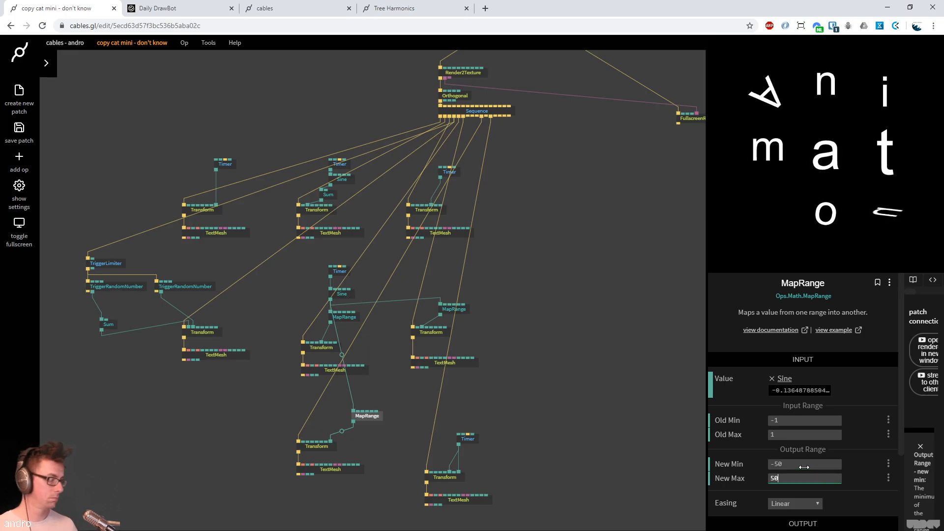
# Set the "o" Transform's Scale to 1.34 and its MapRange to New Min -90 and New Max 90
pyautogui.click(323, 444)
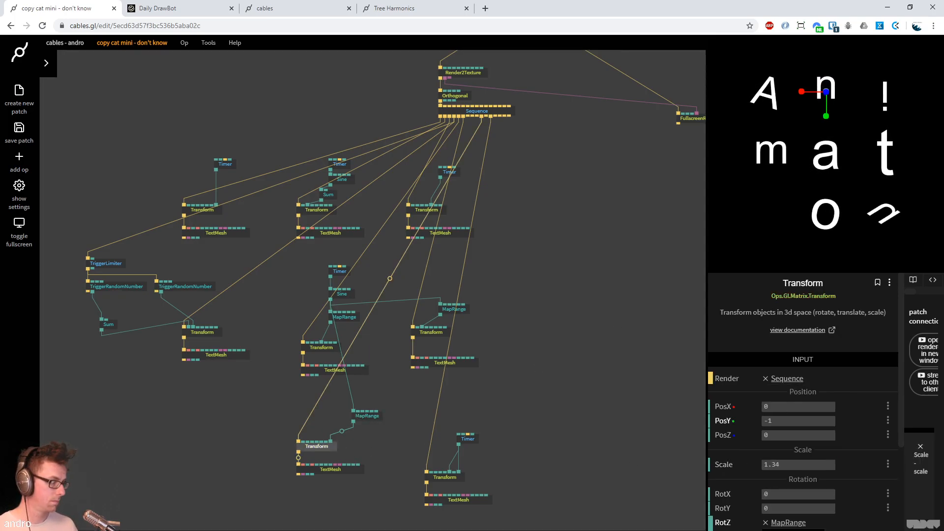
pyautogui.click(366, 417)
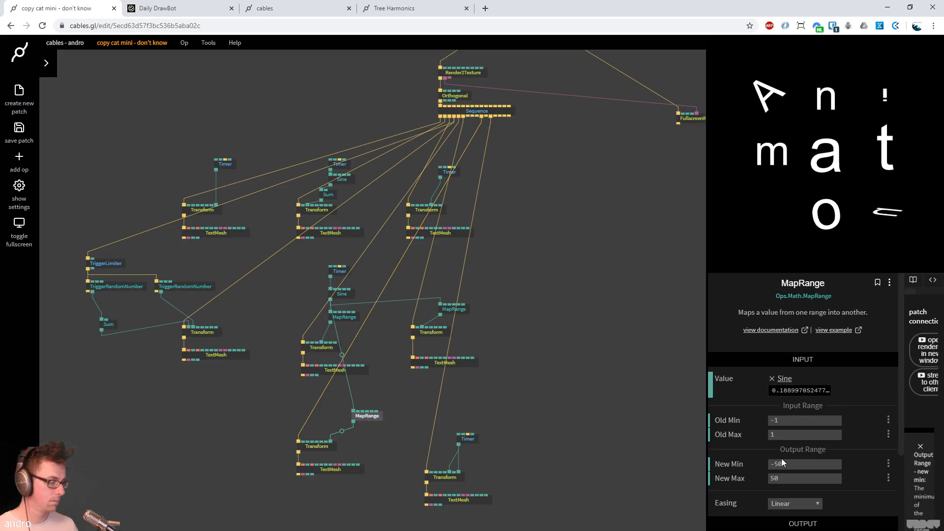
pyautogui.click(799, 463)
pyautogui.write('-90')
pyautogui.press('Tab')
pyautogui.write('90')
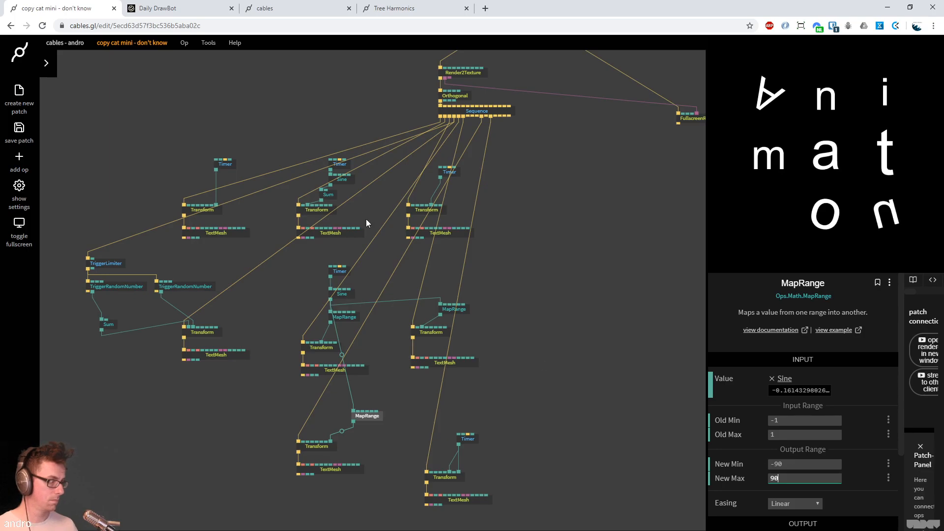
# Duplicate the upper-row "i" letter's Timer, Transform and TextMesh beside the "o" letter's ops and connect the copy's Transform to the Sequence
pyautogui.click(346, 296)
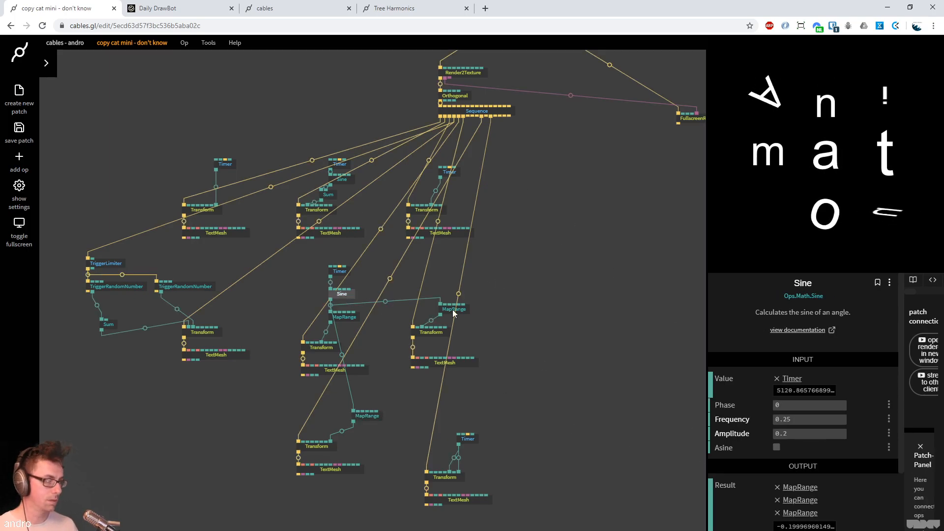
pyautogui.click(177, 8)
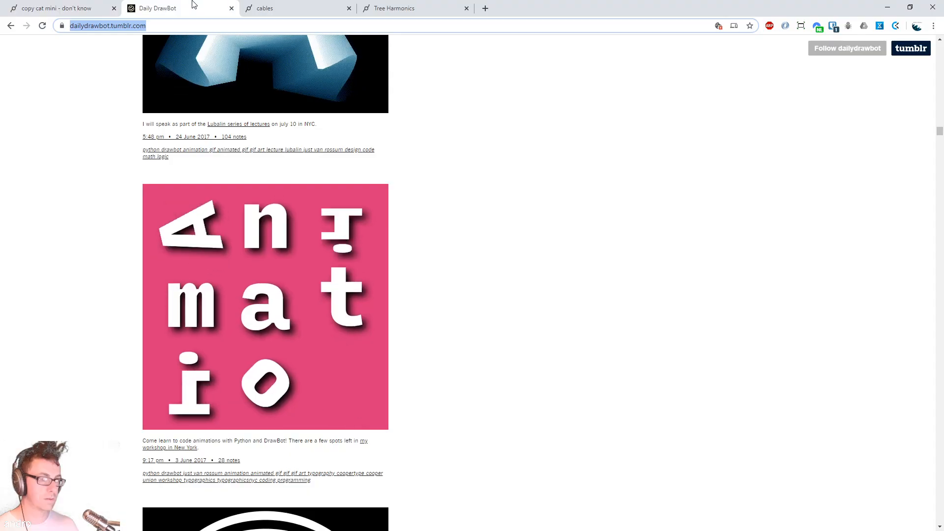
pyautogui.click(66, 12)
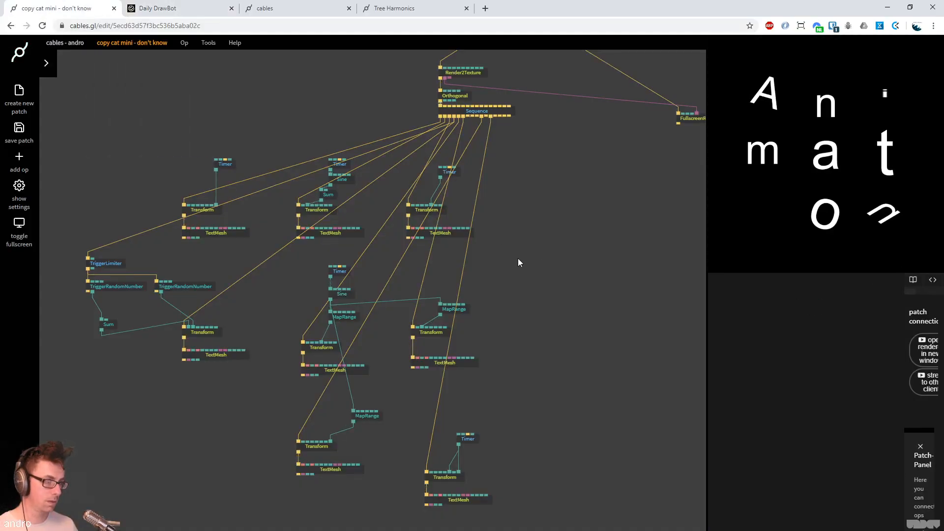
pyautogui.scroll(-1, 517, 263)
pyautogui.moveTo(512, 237); pyautogui.dragTo(398, 142)
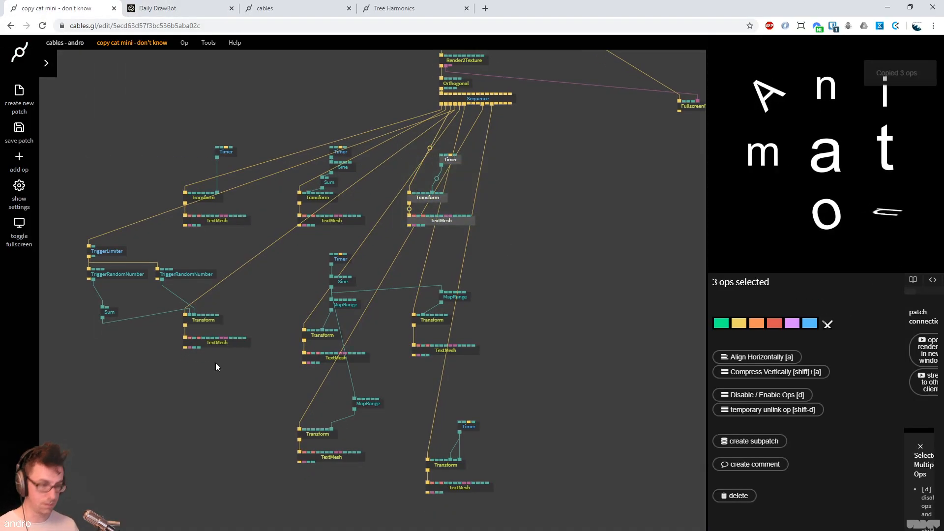
pyautogui.hotkey('ctrl', 'v')
pyautogui.moveTo(473, 104); pyautogui.dragTo(146, 437)
# Set the duplicated "i" letter's Transform to PosX -1 and PosY -1
pyautogui.click(160, 404)
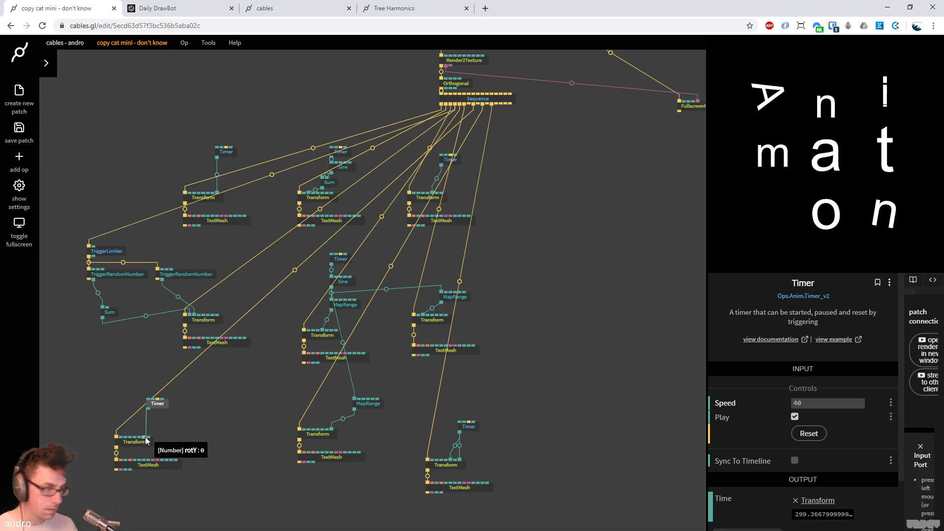
pyautogui.click(140, 442)
pyautogui.click(781, 407)
pyautogui.write('-1')
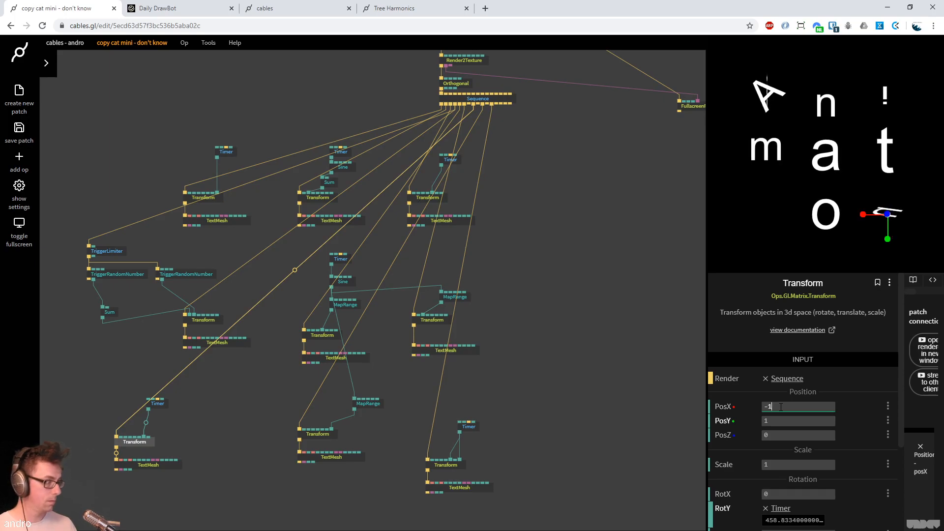
pyautogui.press('Tab')
pyautogui.write('-1')
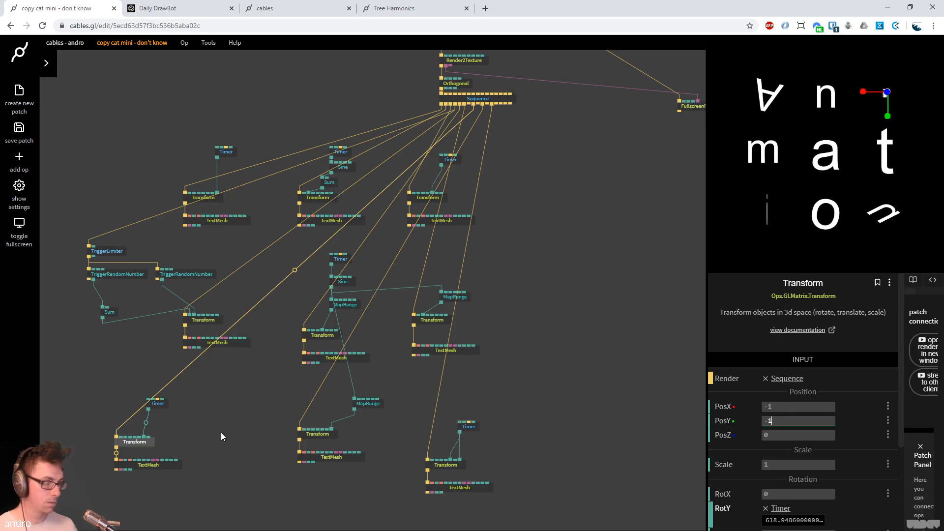
# Compare the grid with the Daily DrawBot reference and change the duplicated TextMesh's text to "L"
pyautogui.click(172, 9)
pyautogui.click(70, 9)
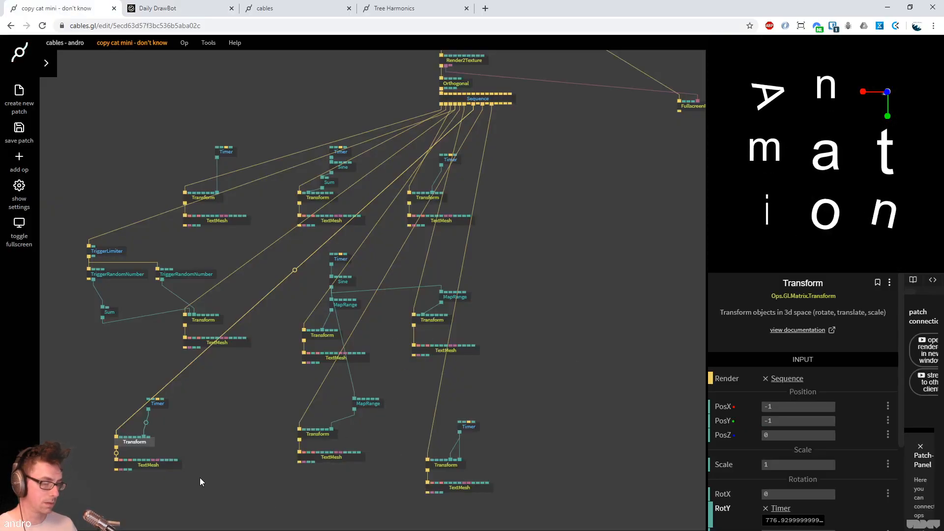
pyautogui.click(162, 8)
pyautogui.click(84, 10)
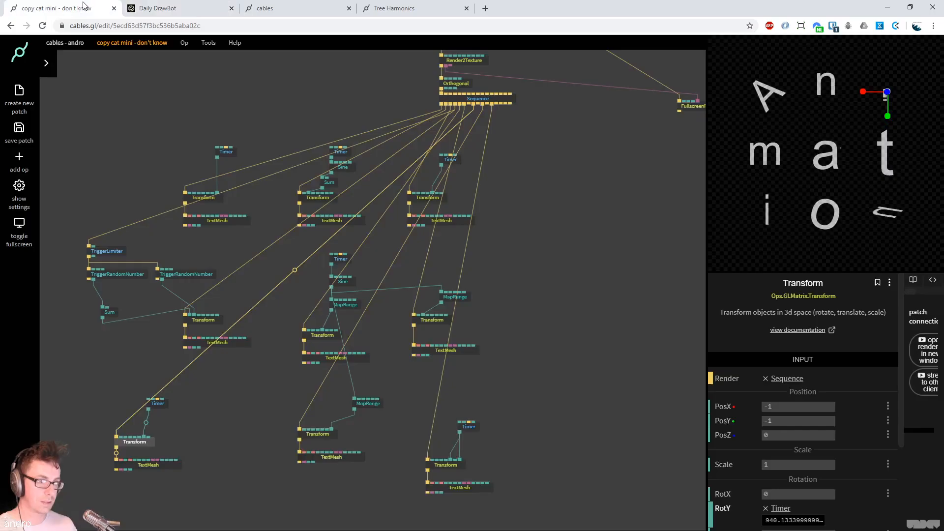
pyautogui.click(140, 466)
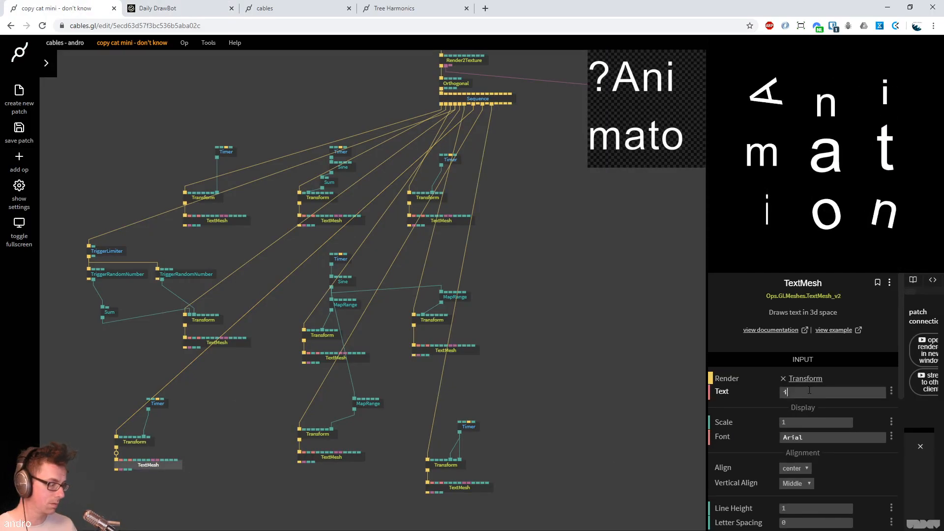
pyautogui.write('l')
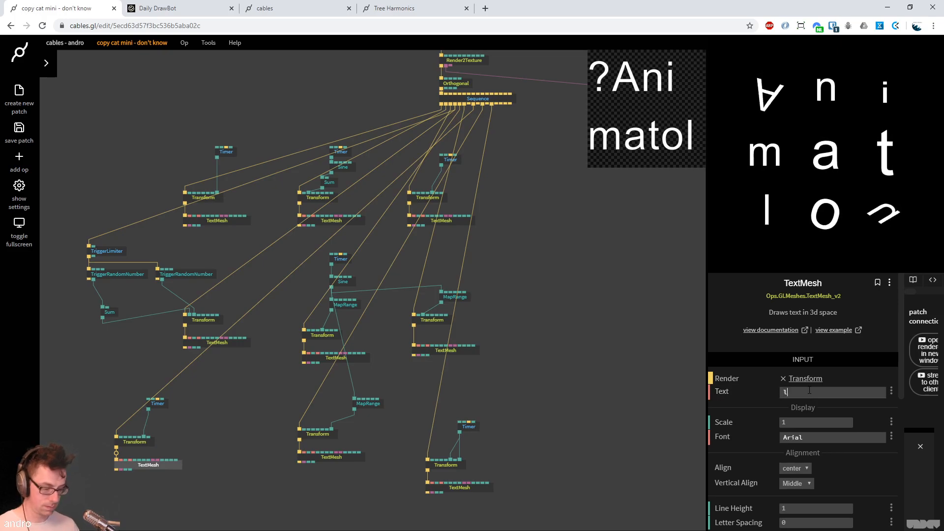
pyautogui.press('BackSpace')
pyautogui.write('L')
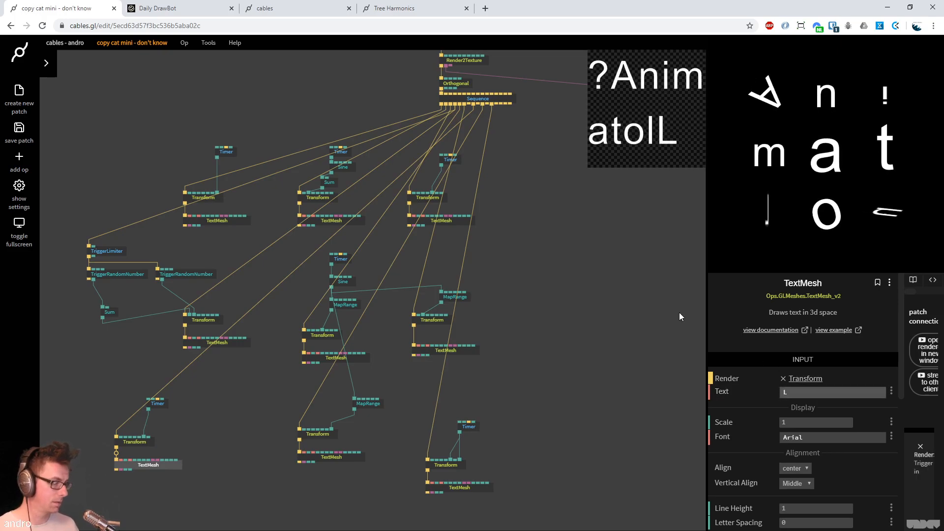
# Adjust the Speed of the "L" letter's Timer, check it against the Daily DrawBot reference, and save the patch
pyautogui.click(165, 402)
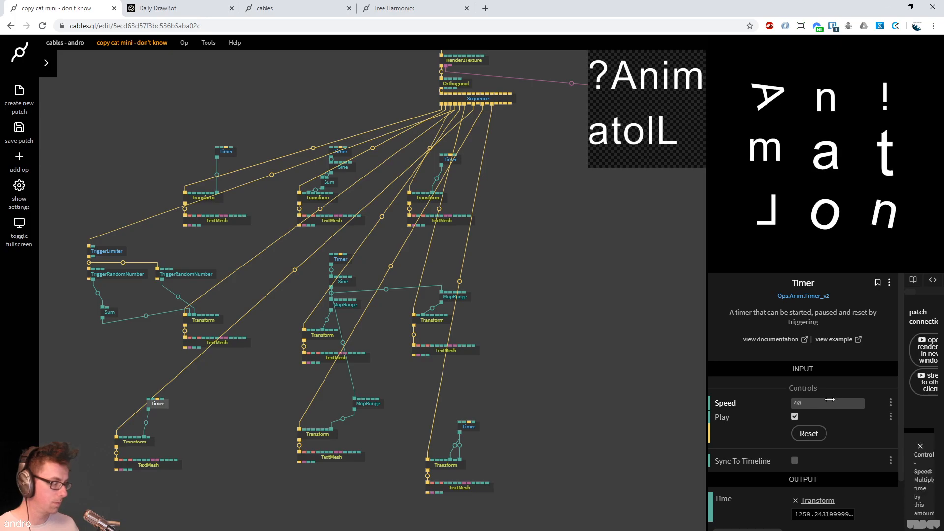
pyautogui.moveTo(828, 403); pyautogui.dragTo(864, 403)
pyautogui.click(200, 5)
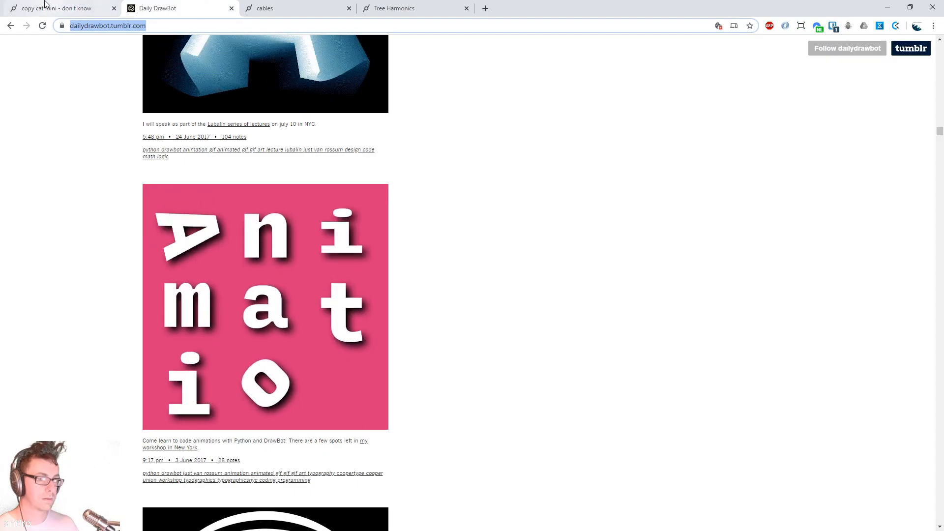
pyautogui.click(54, 8)
pyautogui.click(578, 325)
pyautogui.hotkey('ctrl', 's')
# Add an ImageCompose op on a free output of the main Sequence, between Render2Texture and FullscreenRectangle
pyautogui.moveTo(578, 326); pyautogui.dragTo(446, 476)
pyautogui.moveTo(552, 310); pyautogui.dragTo(507, 403)
pyautogui.moveTo(522, 309); pyautogui.dragTo(568, 308)
pyautogui.moveTo(554, 174); pyautogui.dragTo(567, 177)
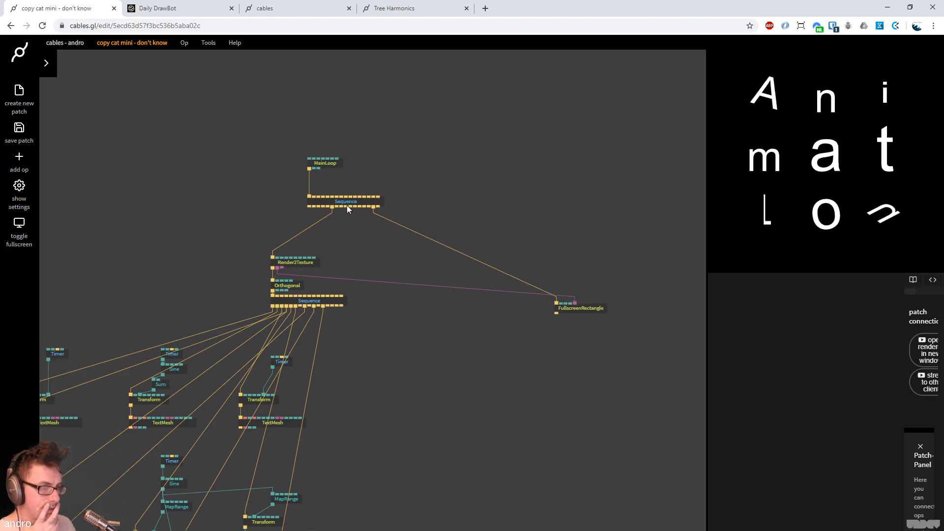
pyautogui.press('Escape')
pyautogui.write('imagecom')
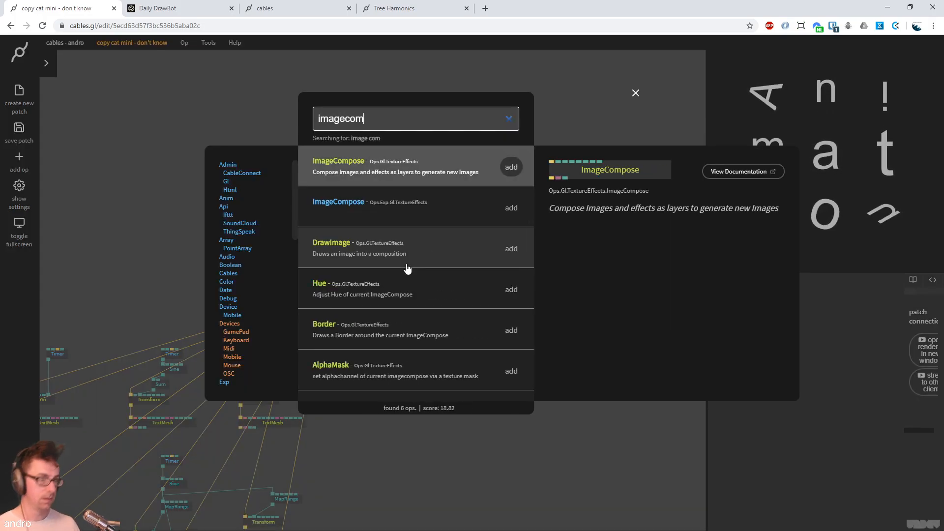
pyautogui.press('Return')
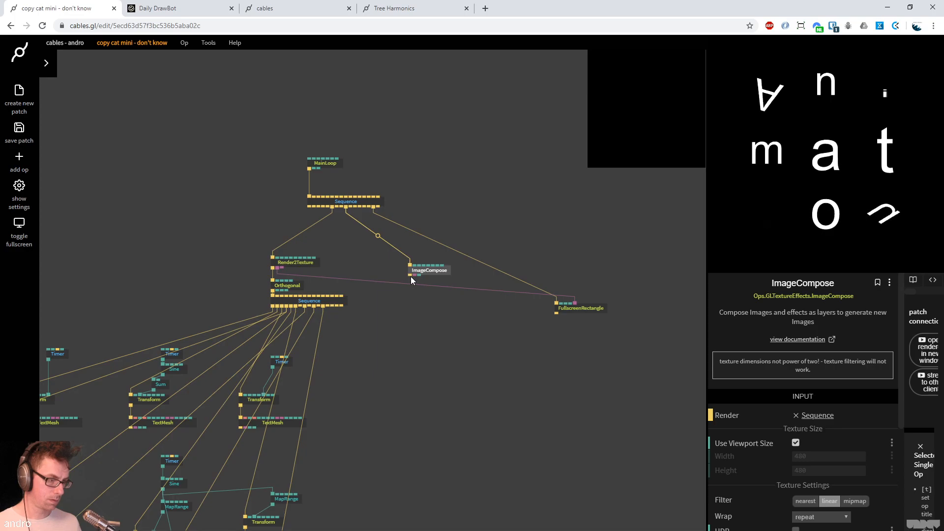
# Add a DrawImage op under ImageCompose and feed the Render2Texture texture into its Image input
pyautogui.moveTo(410, 275); pyautogui.dragTo(412, 334)
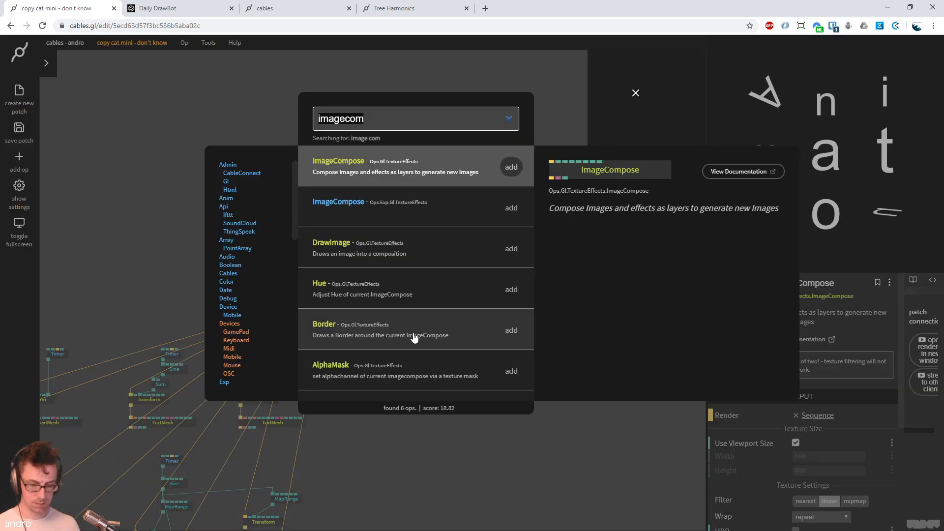
pyautogui.write('drawimag')
pyautogui.press('Return')
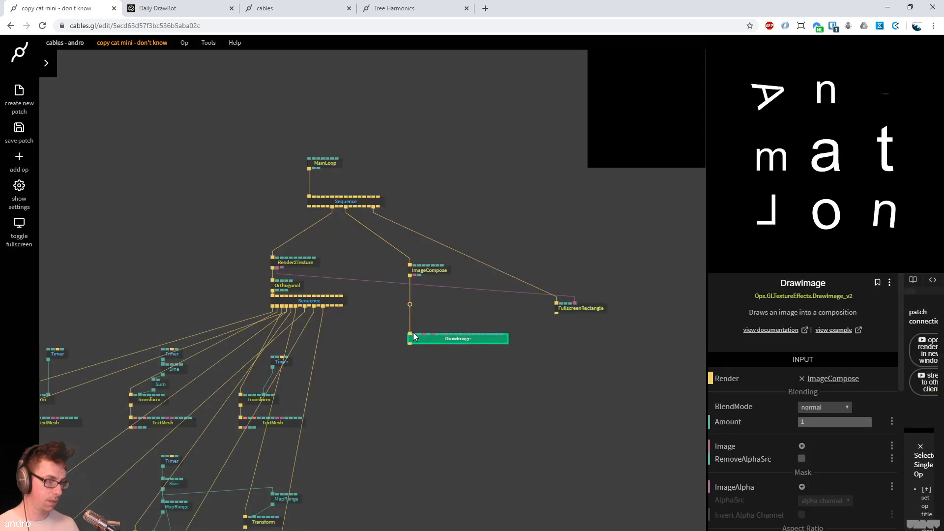
pyautogui.moveTo(281, 271); pyautogui.dragTo(452, 342)
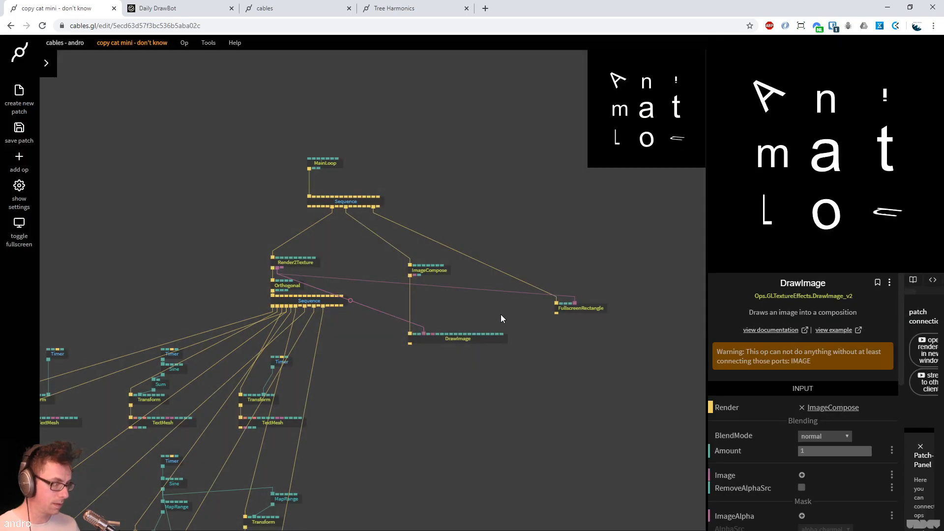
# Reduce the Orthogonal op's Bounds to 1.57 so the letters fill more of the canvas
pyautogui.click(294, 286)
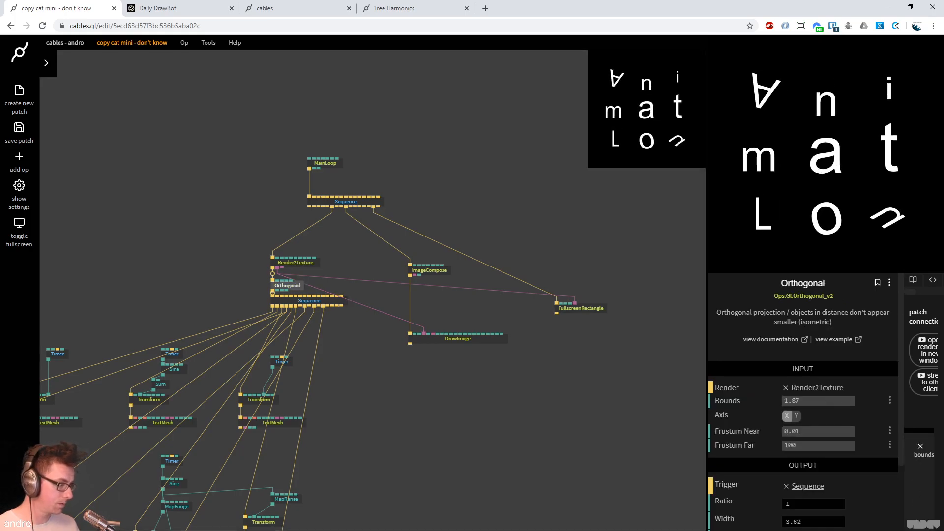
pyautogui.moveTo(818, 401); pyautogui.dragTo(808, 401)
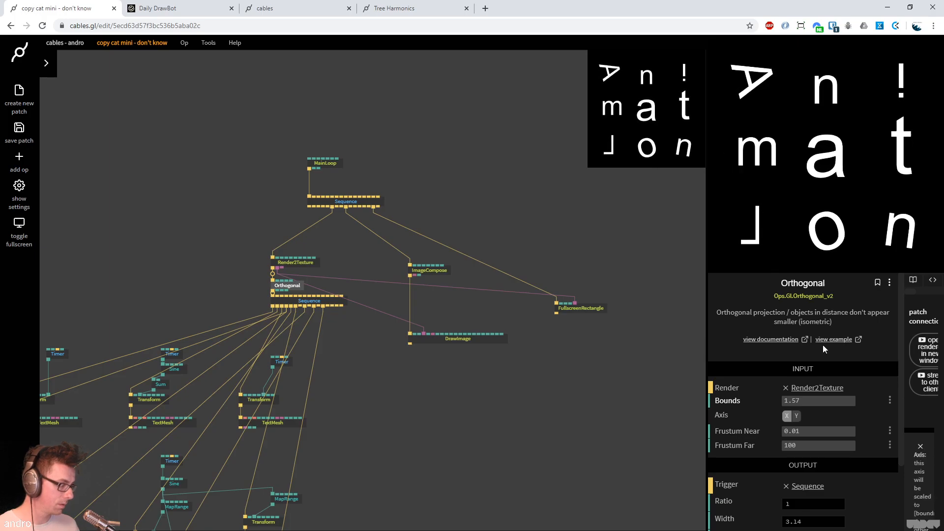
pyautogui.click(480, 311)
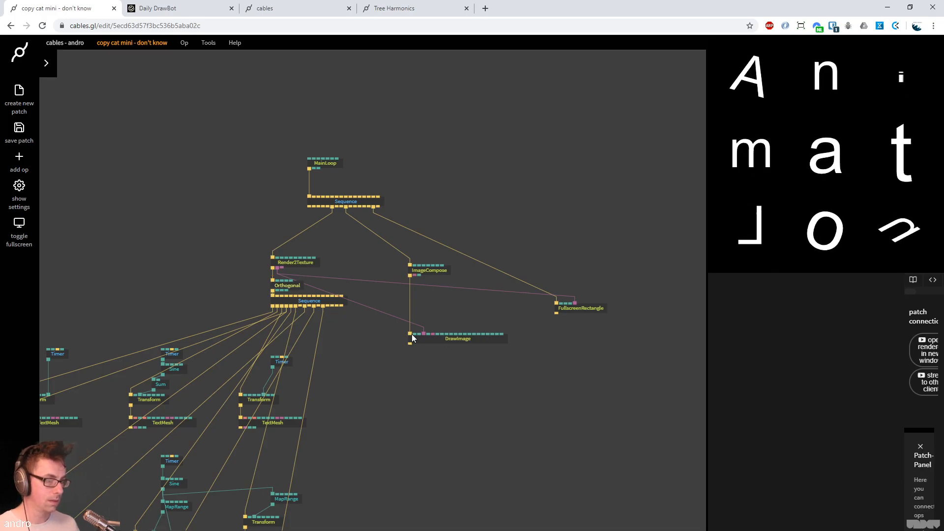
# Add an EdgeDetection op under the DrawImage op
pyautogui.click(429, 270)
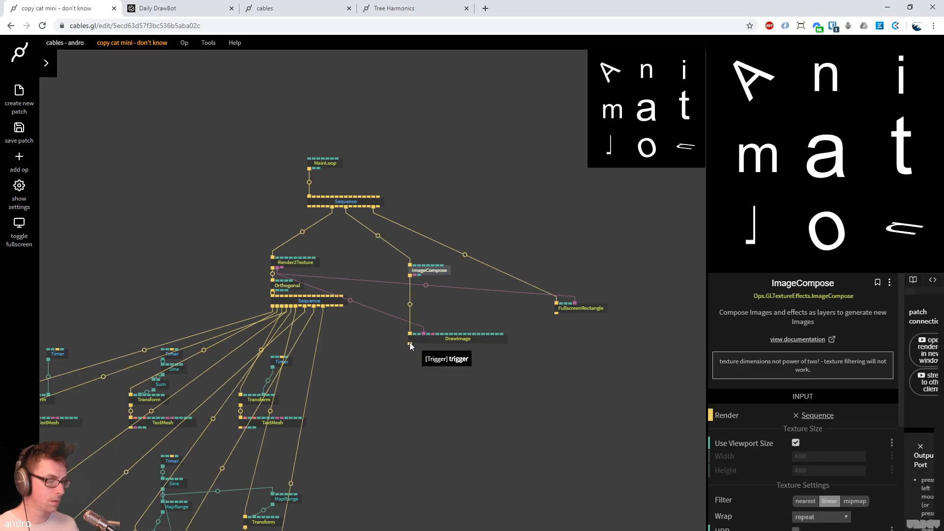
pyautogui.moveTo(409, 342); pyautogui.dragTo(414, 366)
pyautogui.write('edge')
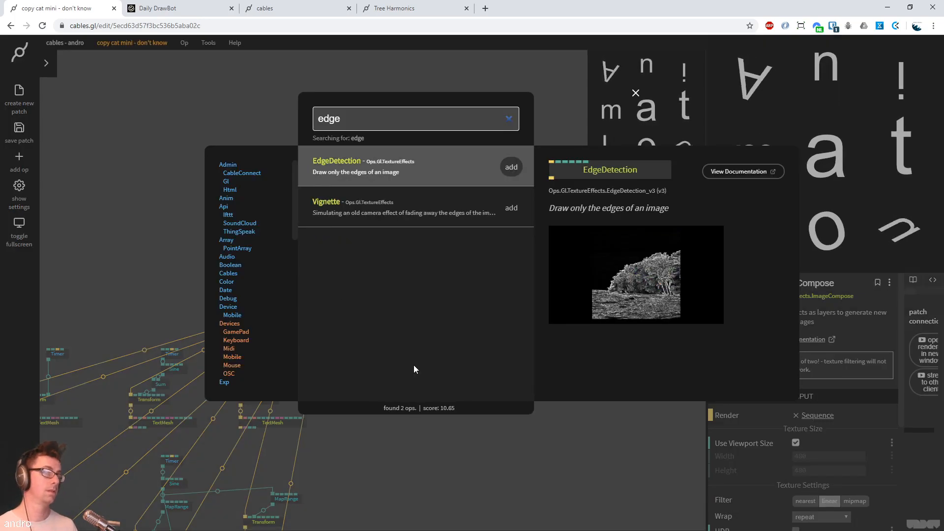
pyautogui.press('Return')
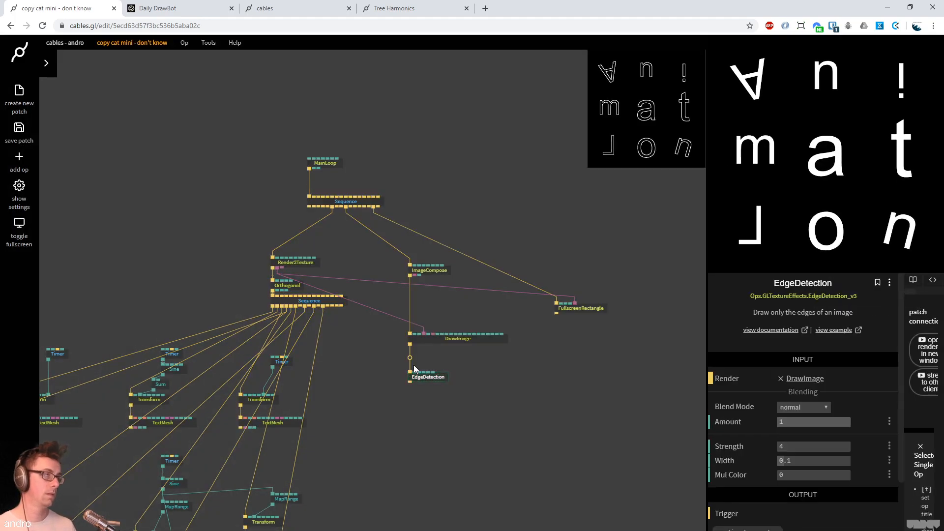
# Review the ImageCompose settings and increase the EdgeDetection op's Width to 0.554
pyautogui.click(426, 270)
pyautogui.scroll(-2, 830, 483)
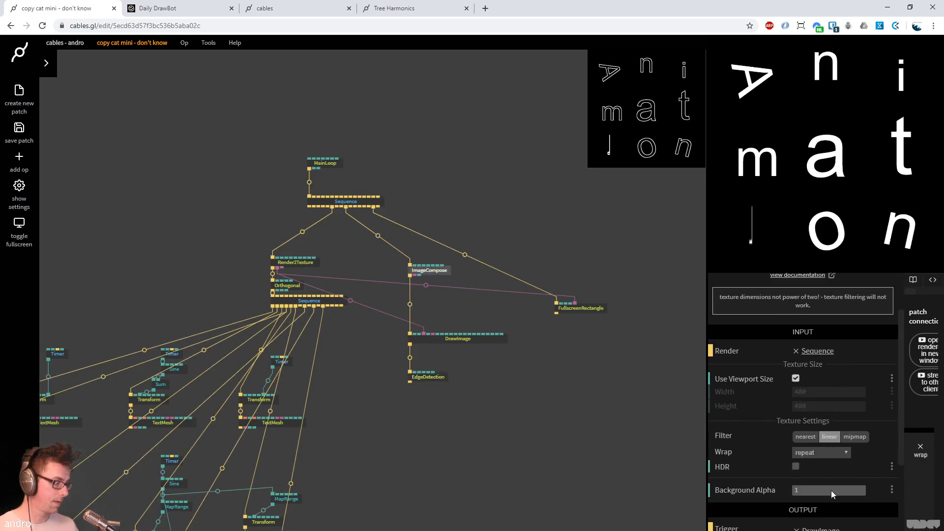
pyautogui.click(433, 377)
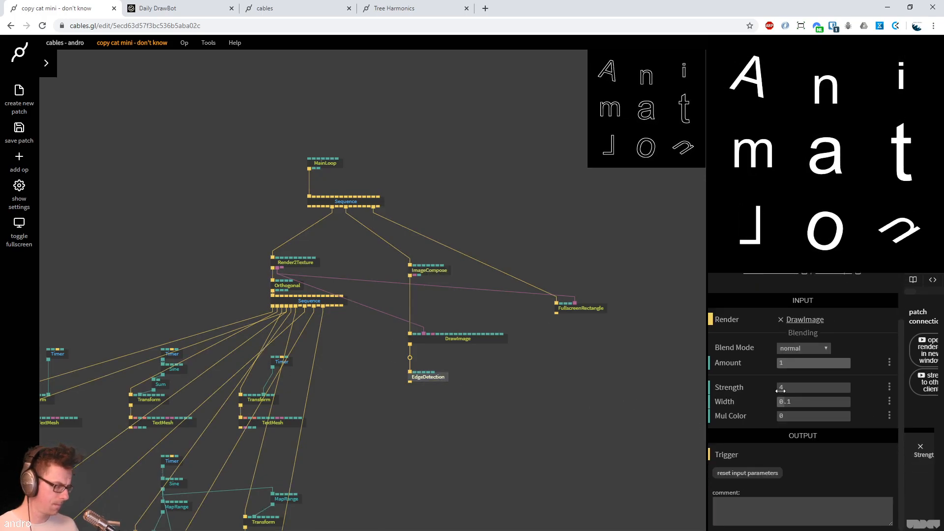
pyautogui.moveTo(787, 402); pyautogui.dragTo(831, 402)
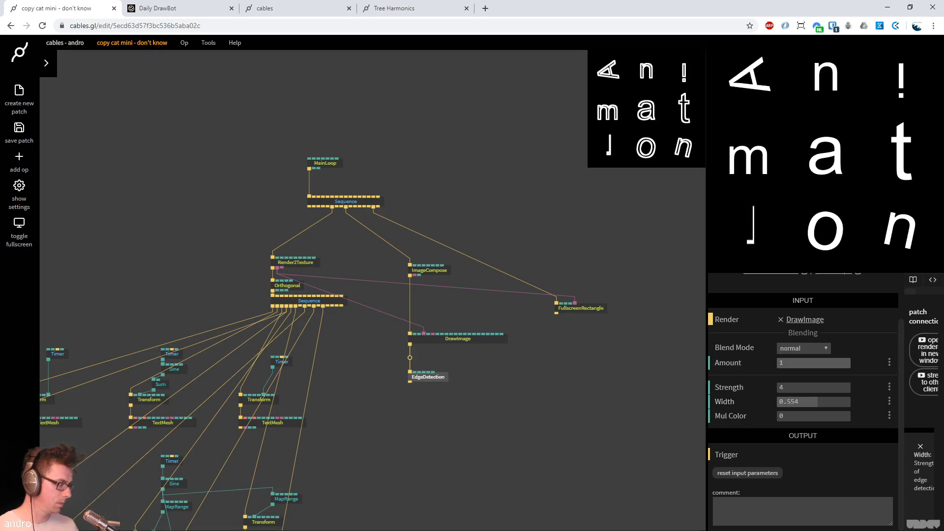
pyautogui.click(526, 313)
# Spread out the ops: move FullscreenRectangle farther right, and shift EdgeDetection and DrawImage down below ImageCompose
pyautogui.moveTo(564, 309); pyautogui.dragTo(618, 289)
pyautogui.click(572, 341)
pyautogui.click(541, 364)
pyautogui.moveTo(438, 377); pyautogui.dragTo(438, 399)
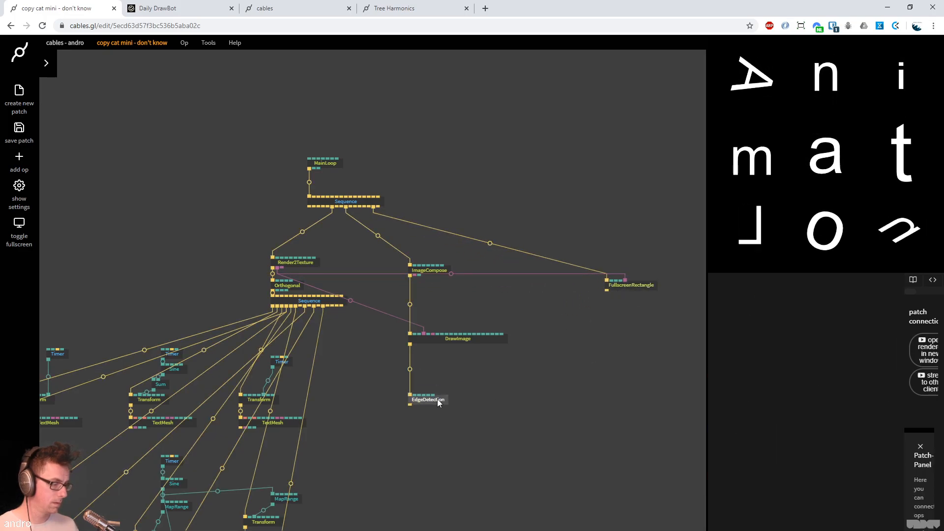
pyautogui.moveTo(441, 346); pyautogui.dragTo(440, 369)
pyautogui.click(444, 358)
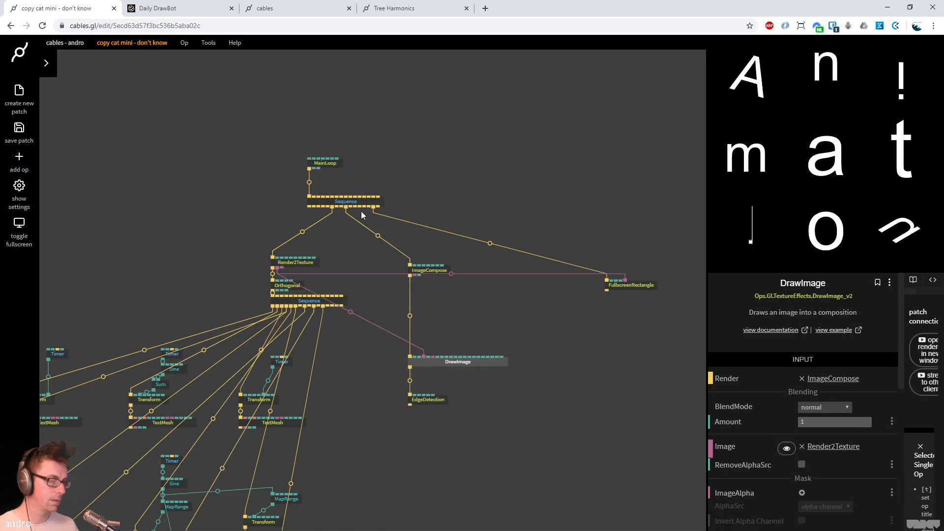
# Add a second ImageCompose op on the main Sequence's next free output, beside the first one
pyautogui.moveTo(359, 207); pyautogui.dragTo(503, 260)
pyautogui.write('ima')
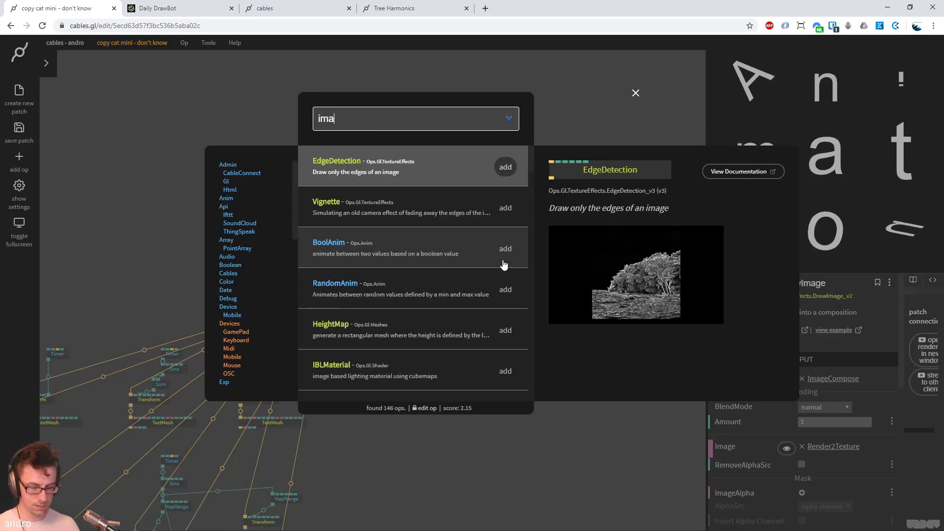
pyautogui.write('gecom')
pyautogui.press('Return')
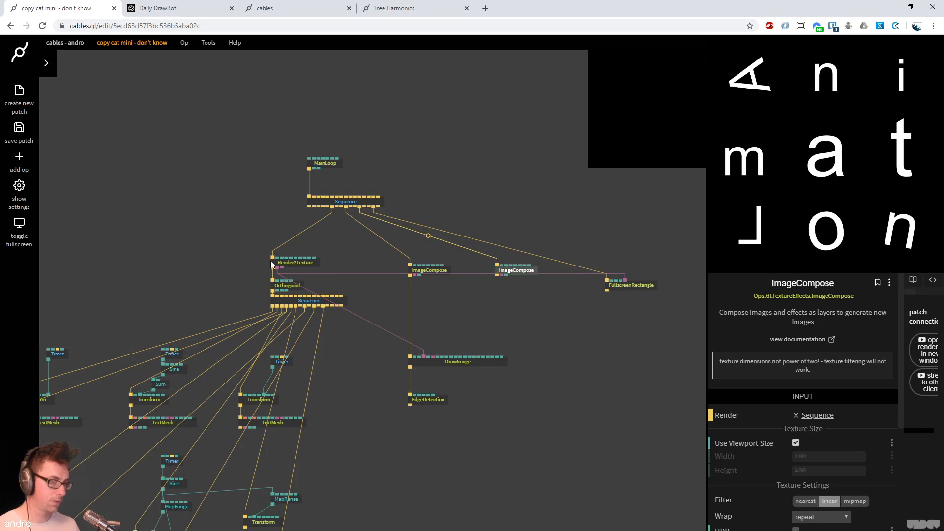
# Add a DrawImage op under the second ImageCompose op
pyautogui.click(499, 295)
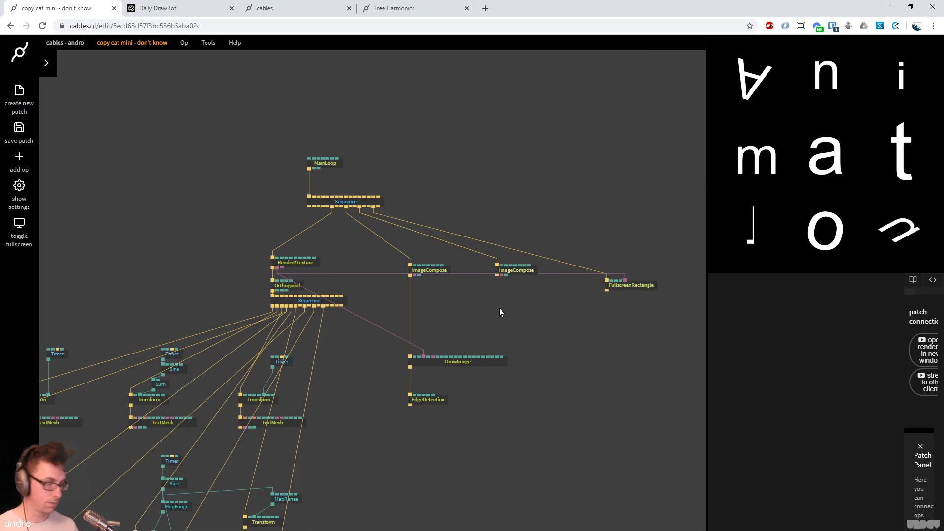
pyautogui.scroll(3, 501, 290)
pyautogui.press('Escape')
pyautogui.write('drawimage')
pyautogui.press('Return')
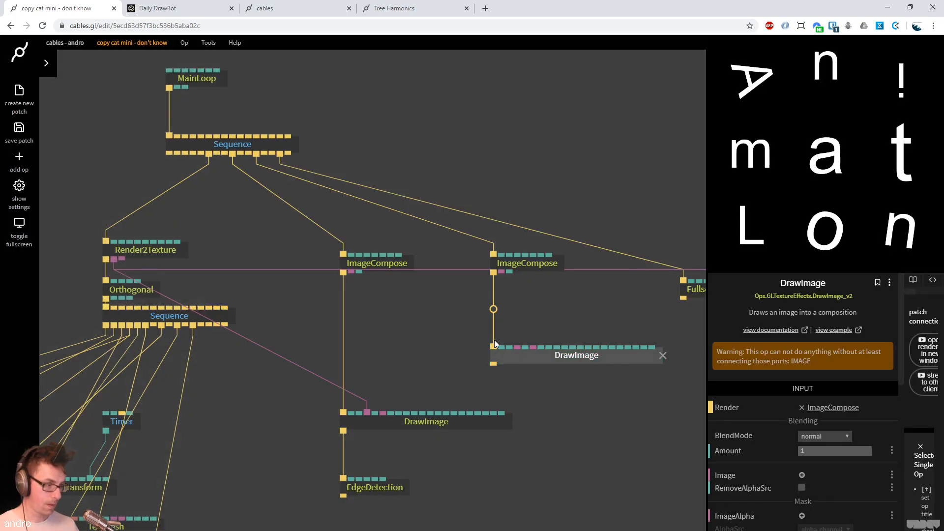
# Connect Render2Texture's texture output to the Image input of the DrawImage under the second ImageCompose
pyautogui.moveTo(458, 349); pyautogui.dragTo(358, 322)
pyautogui.moveTo(66, 250); pyautogui.dragTo(540, 335)
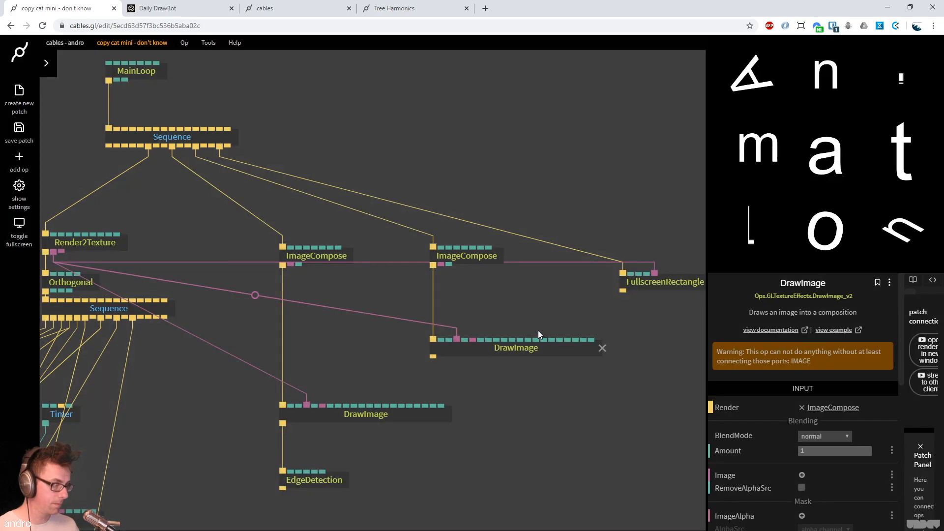
pyautogui.click(543, 433)
# Rewire FullscreenRectangle's texture input to the second ImageCompose's output, and shift that branch farther from the first ImageCompose
pyautogui.click(492, 255)
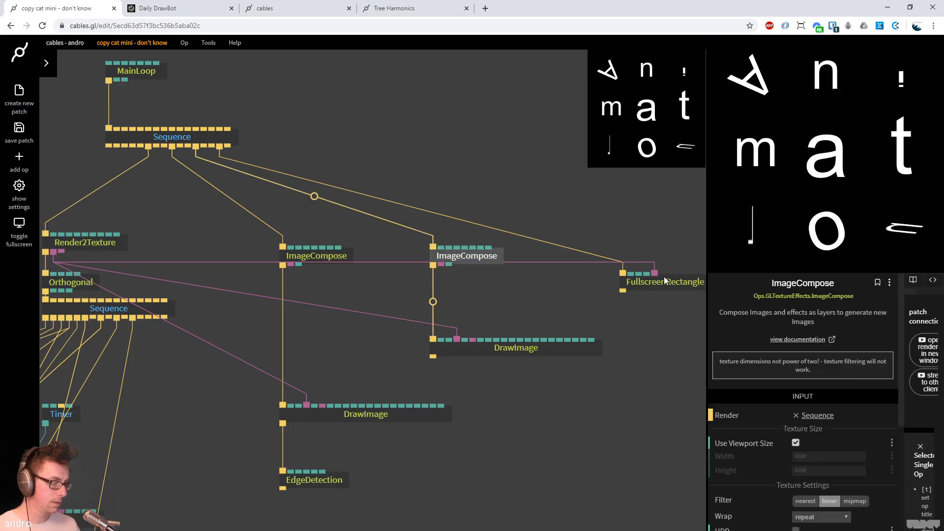
pyautogui.rightClick(655, 273)
pyautogui.moveTo(442, 266); pyautogui.dragTo(539, 243)
pyautogui.moveTo(583, 361); pyautogui.dragTo(472, 238)
pyautogui.click(495, 187)
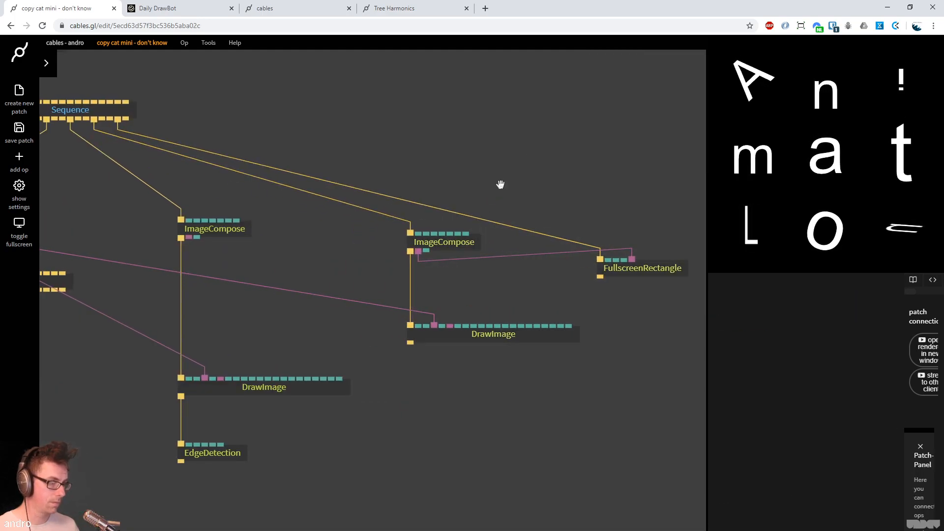
# Add another DrawImage op beneath the second branch's DrawImage, and feed its Image input from the first ImageCompose's texture
pyautogui.moveTo(497, 186); pyautogui.dragTo(521, 177)
pyautogui.moveTo(435, 335); pyautogui.dragTo(439, 391)
pyautogui.write('drawima')
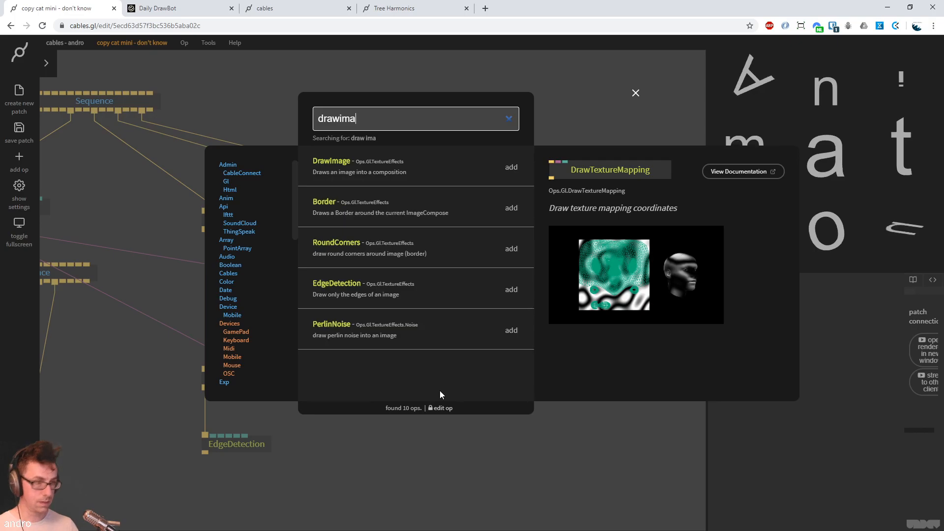
pyautogui.press('Return')
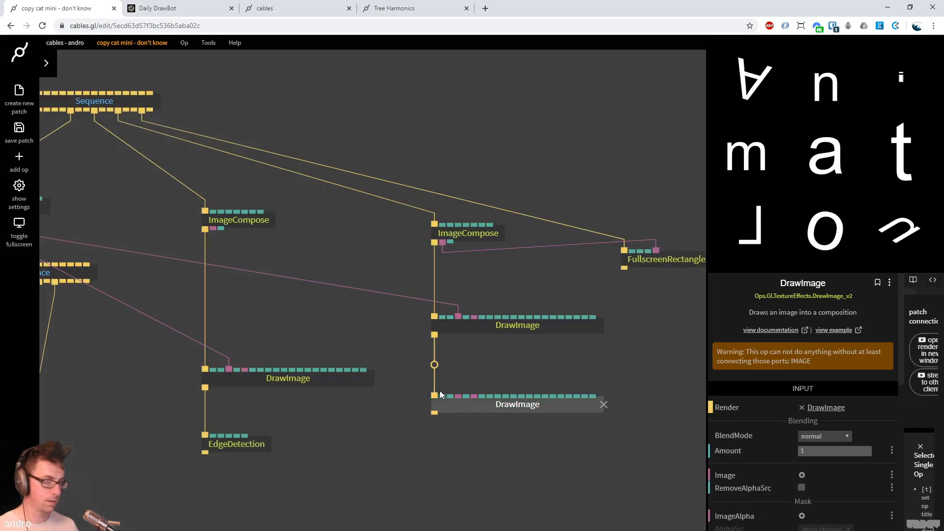
pyautogui.moveTo(214, 227); pyautogui.dragTo(458, 396)
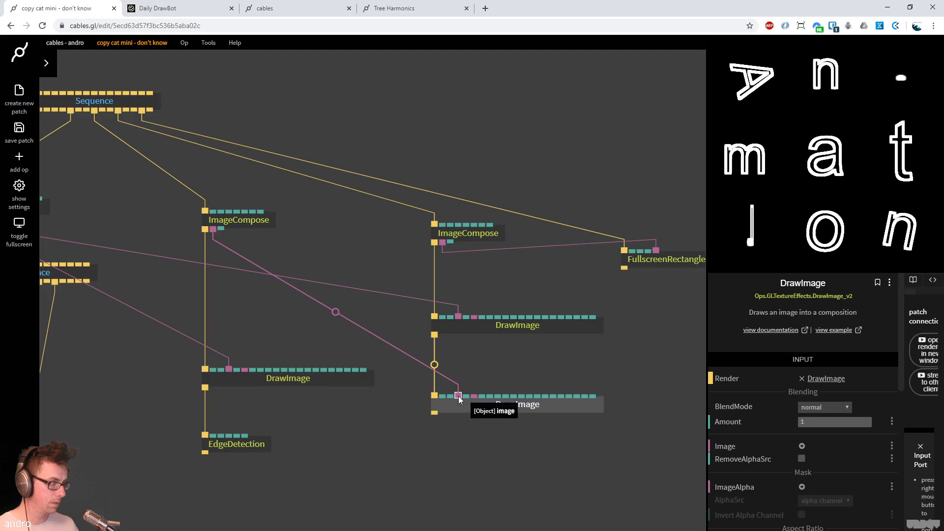
# Compare the first ImageCompose's output with the reference letter animation on the Daily DrawBot page
pyautogui.click(241, 231)
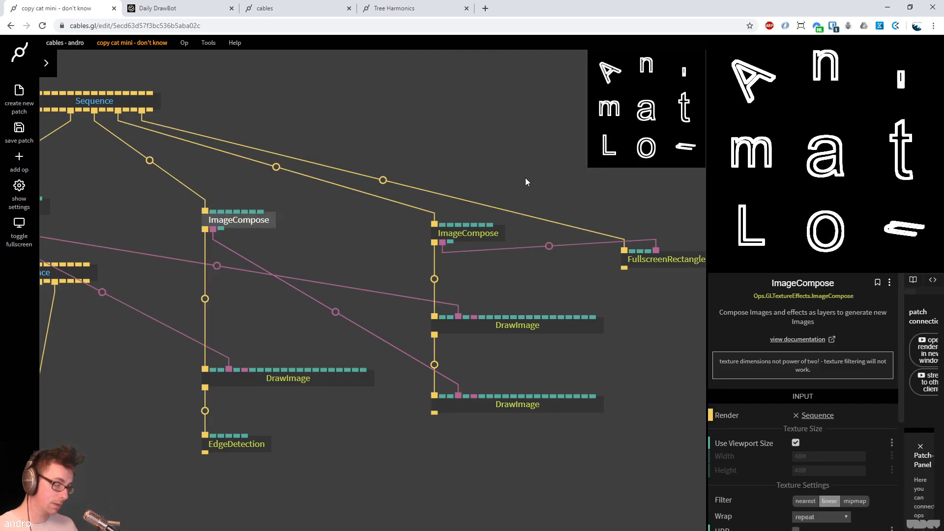
pyautogui.click(158, 8)
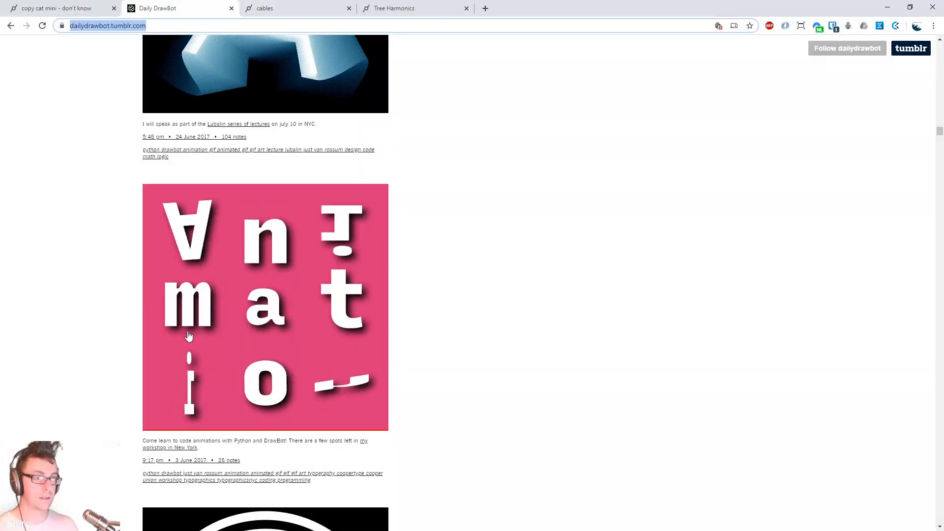
pyautogui.click(67, 11)
# Insert a ClearColor op between Render2Texture and Orthogonal, and set its colour to brown, hex 915D4A
pyautogui.moveTo(381, 279); pyautogui.dragTo(534, 275)
pyautogui.click(290, 161)
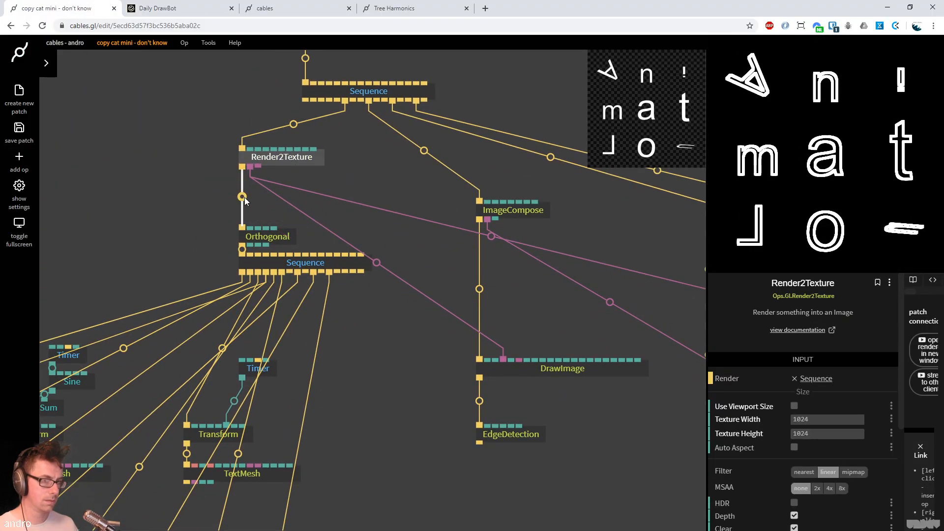
pyautogui.click(244, 197)
pyautogui.write('clearcol')
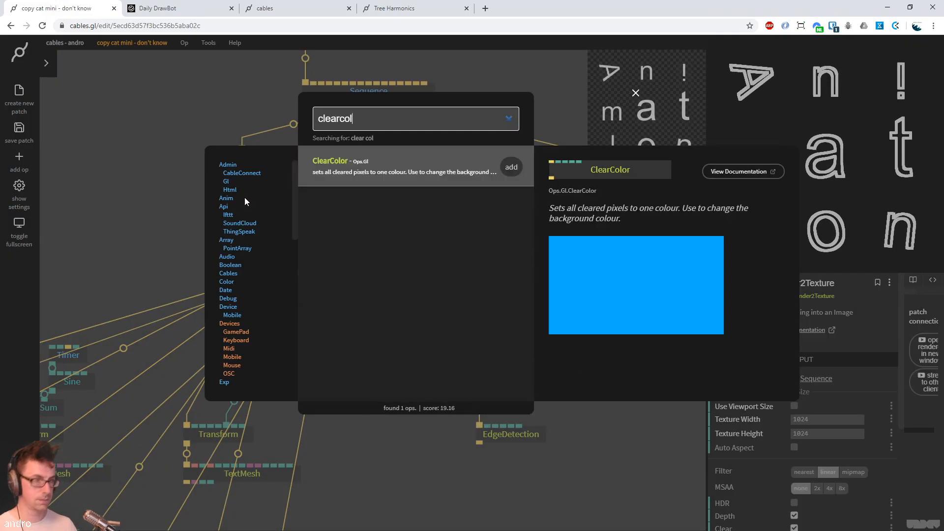
pyautogui.press('Return')
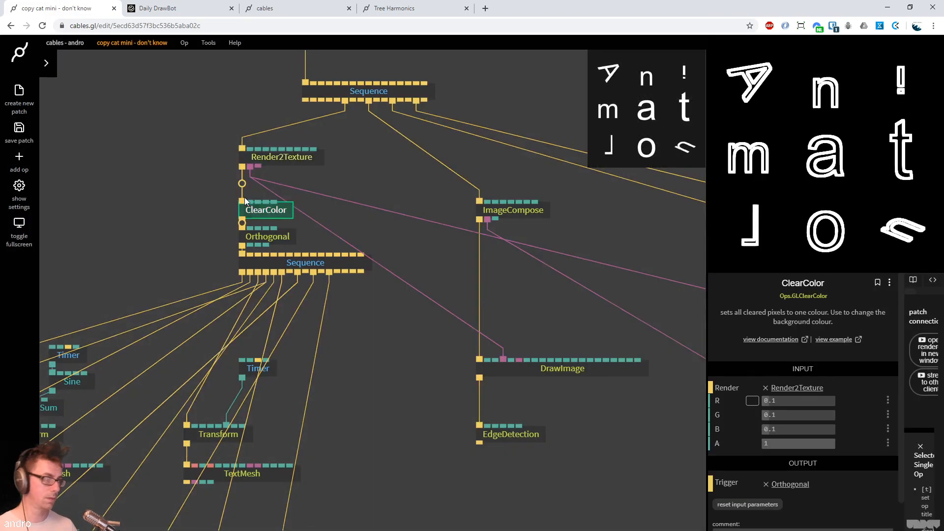
pyautogui.click(751, 401)
pyautogui.click(751, 383)
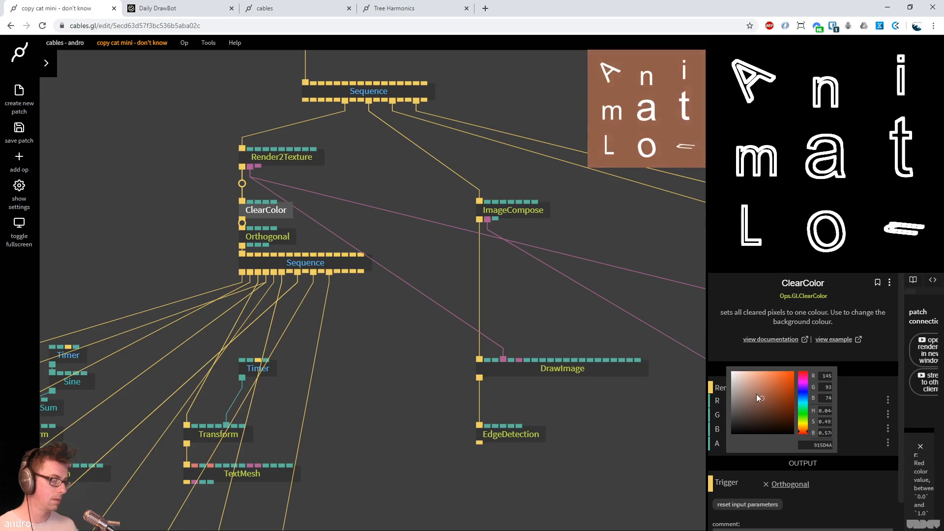
pyautogui.click(559, 303)
# Pull the ClearColor op out of the Render2Texture chain and park it away from the other ops
pyautogui.scroll(-5, 544, 301)
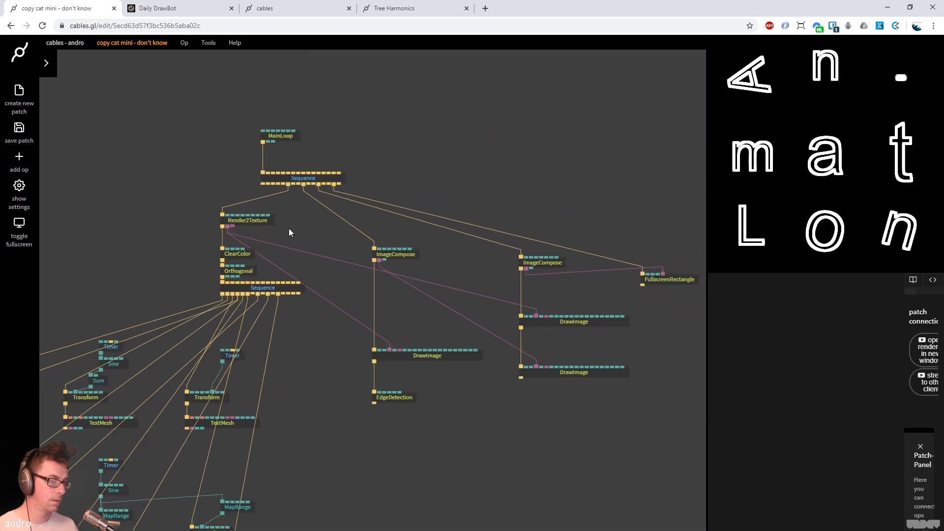
pyautogui.click(260, 222)
pyautogui.click(408, 356)
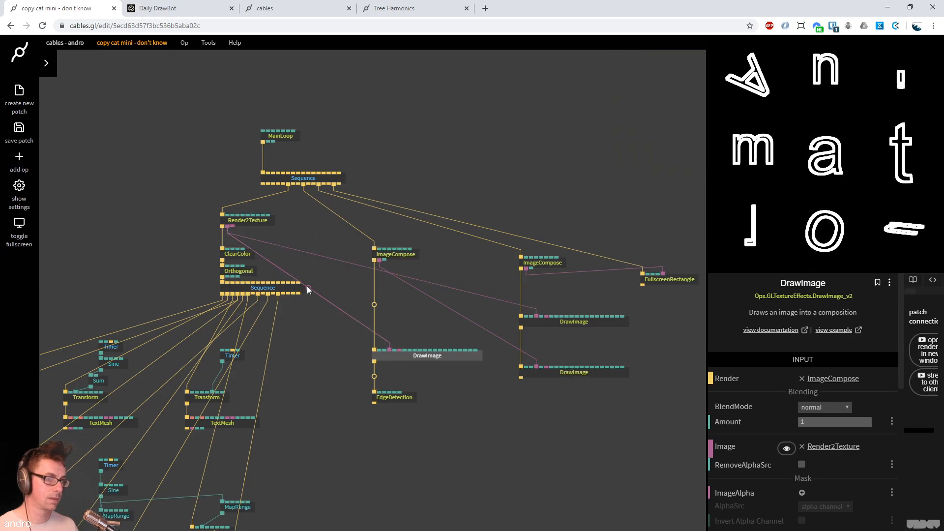
pyautogui.moveTo(249, 257); pyautogui.dragTo(62, 160)
# Insert a Color op directly below the second ImageCompose, and set it to a muted green, about R 0.53, G 0.59, B 0.46
pyautogui.click(521, 292)
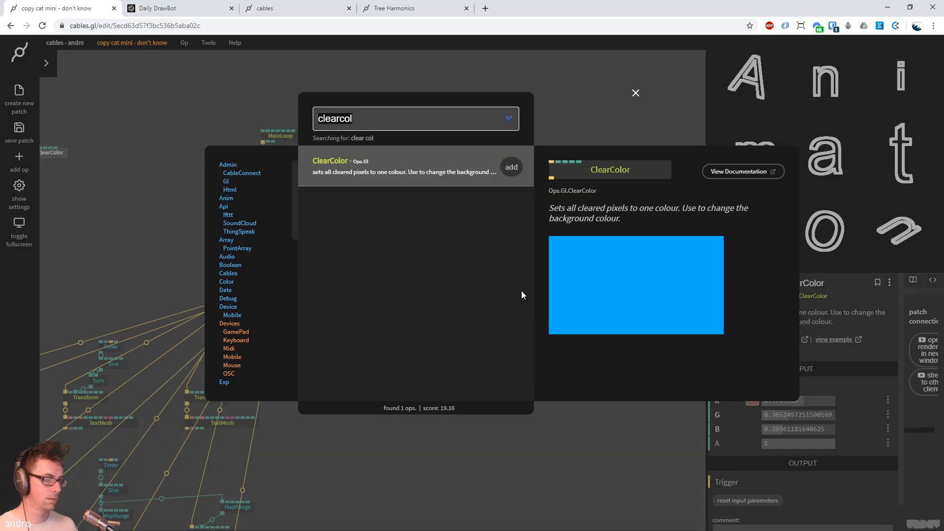
pyautogui.write('color')
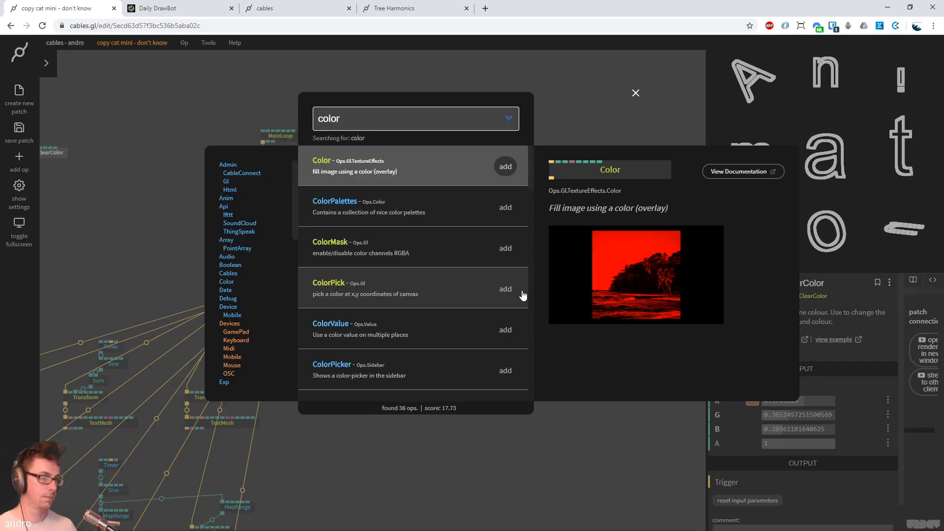
pyautogui.press('Return')
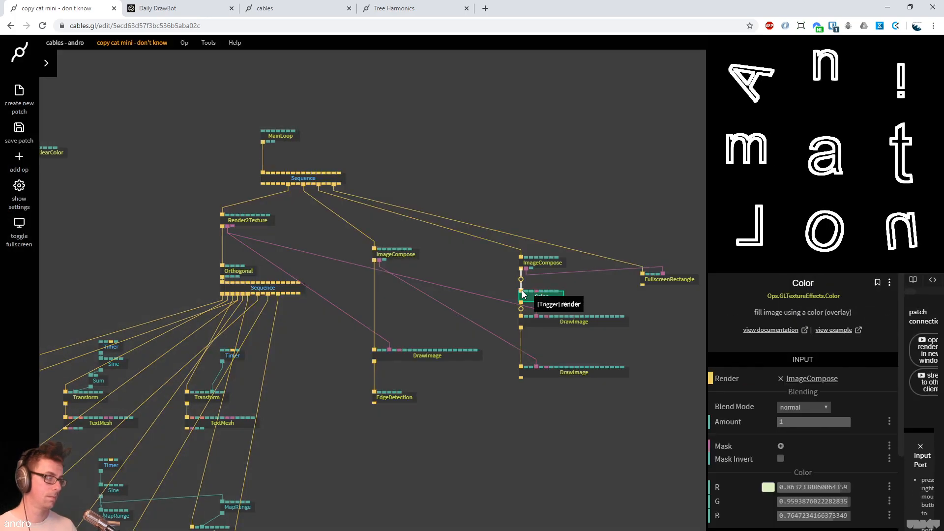
pyautogui.click(767, 488)
# Move the DrawImage under Color slightly down, and unlink it briefly to check the colour fill before reconnecting it
pyautogui.click(538, 319)
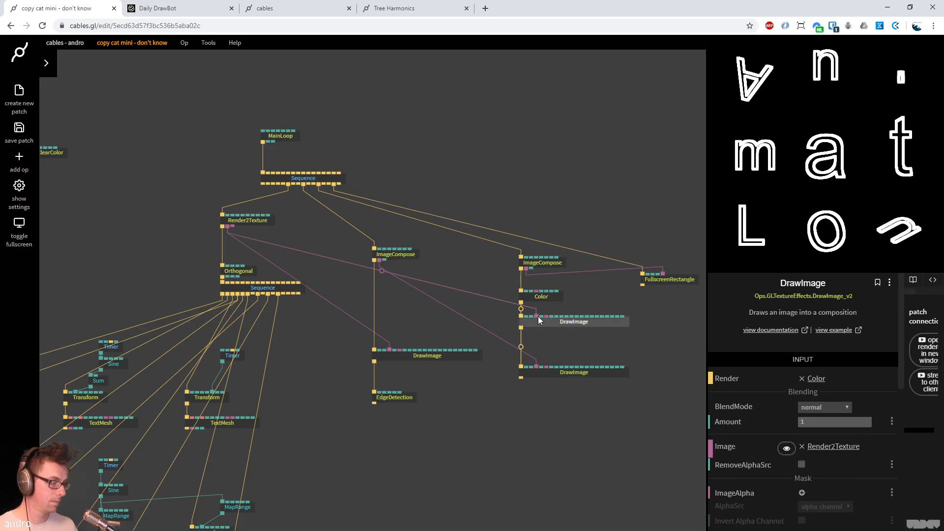
pyautogui.moveTo(541, 318); pyautogui.dragTo(545, 337)
pyautogui.rightClick(521, 317)
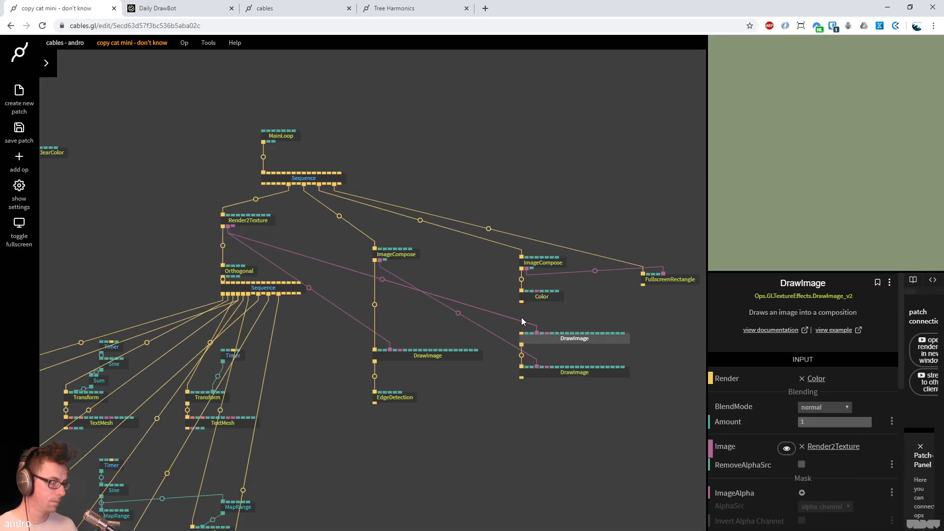
pyautogui.click(537, 296)
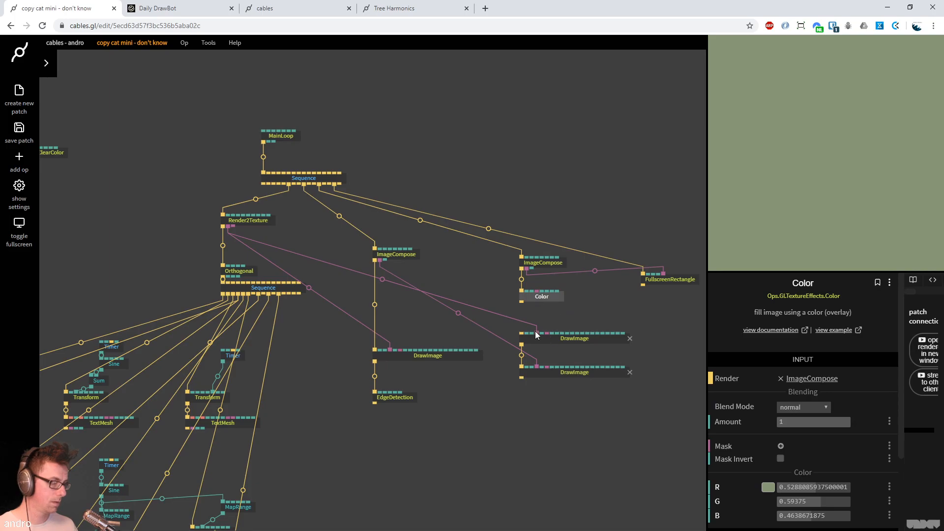
pyautogui.moveTo(521, 335); pyautogui.dragTo(523, 301)
# Unlink the lower DrawImage from the upper one, and also feed the first ImageCompose's texture into its ImageAlpha input
pyautogui.click(561, 336)
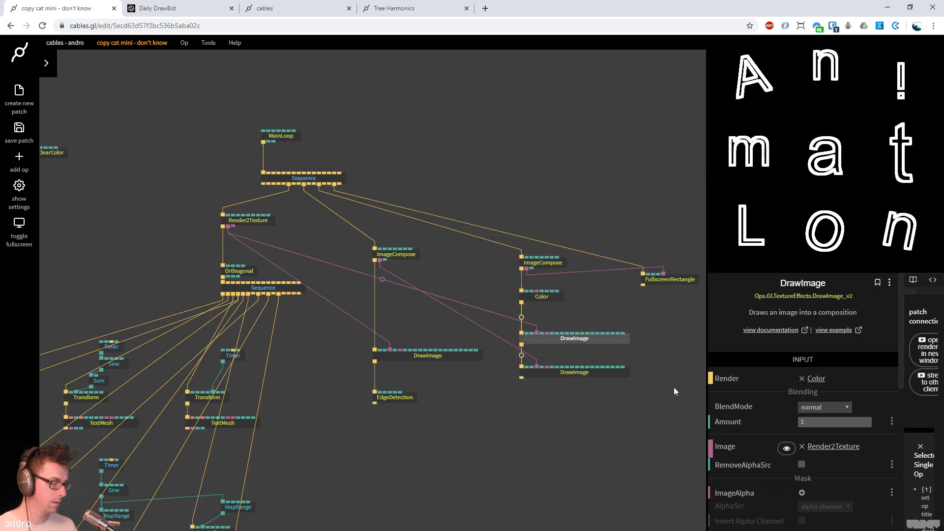
pyautogui.click(824, 407)
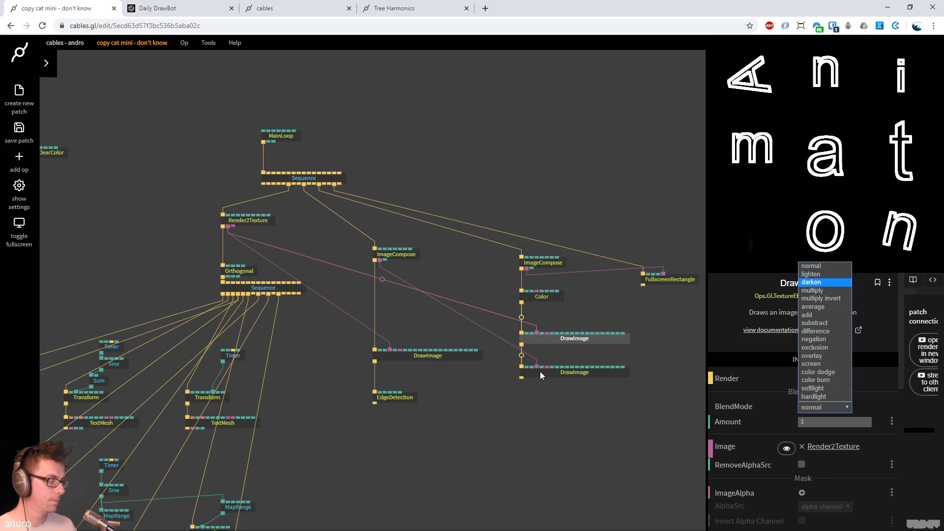
pyautogui.rightClick(521, 356)
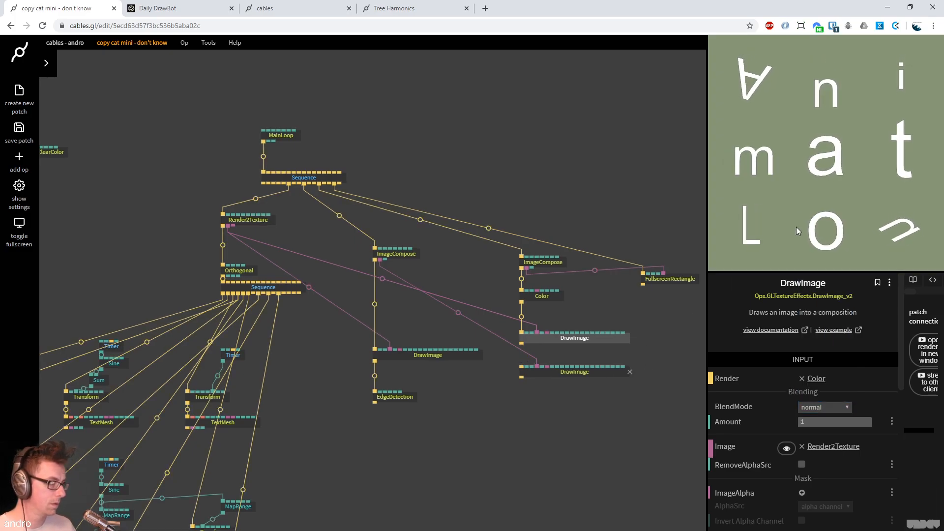
pyautogui.click(538, 371)
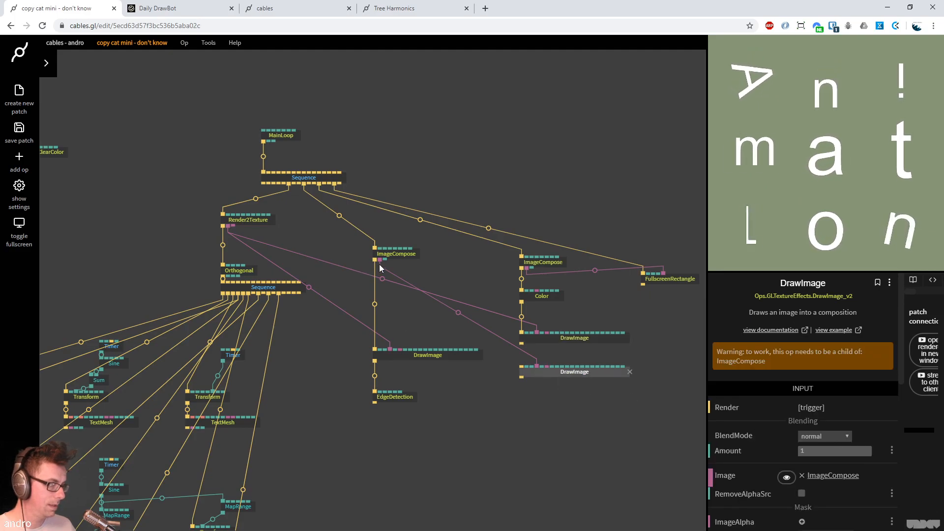
pyautogui.click(387, 255)
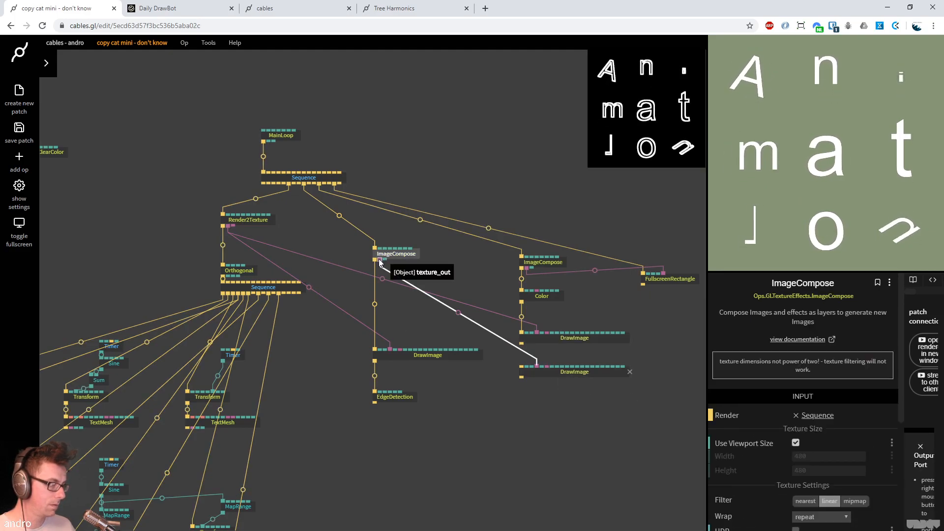
pyautogui.moveTo(380, 262); pyautogui.dragTo(547, 366)
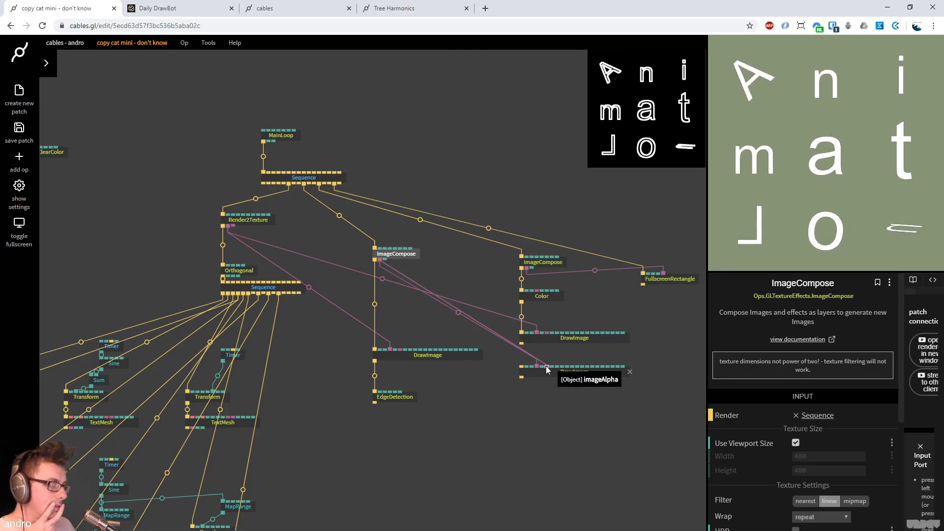
# Reconnect the lower DrawImage beneath the upper one and reduce its Amount to 0.201
pyautogui.click(554, 376)
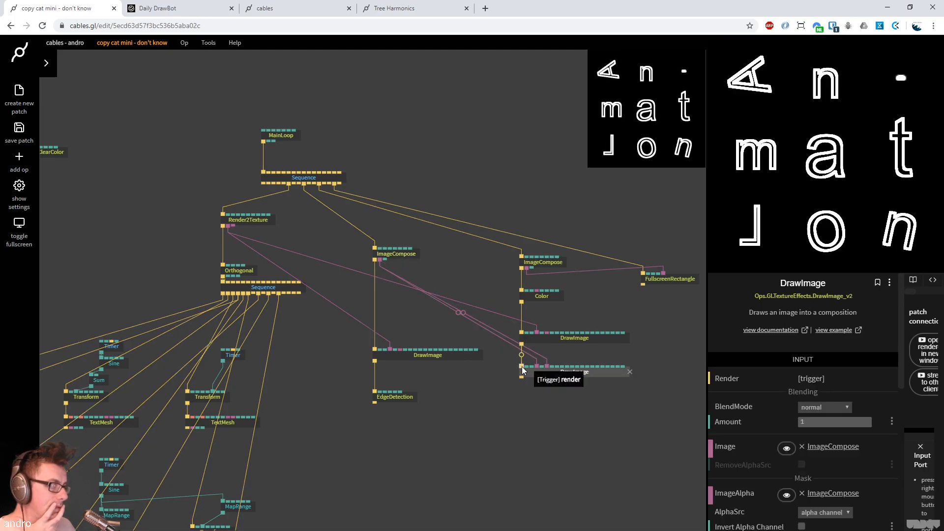
pyautogui.moveTo(841, 426); pyautogui.dragTo(812, 426)
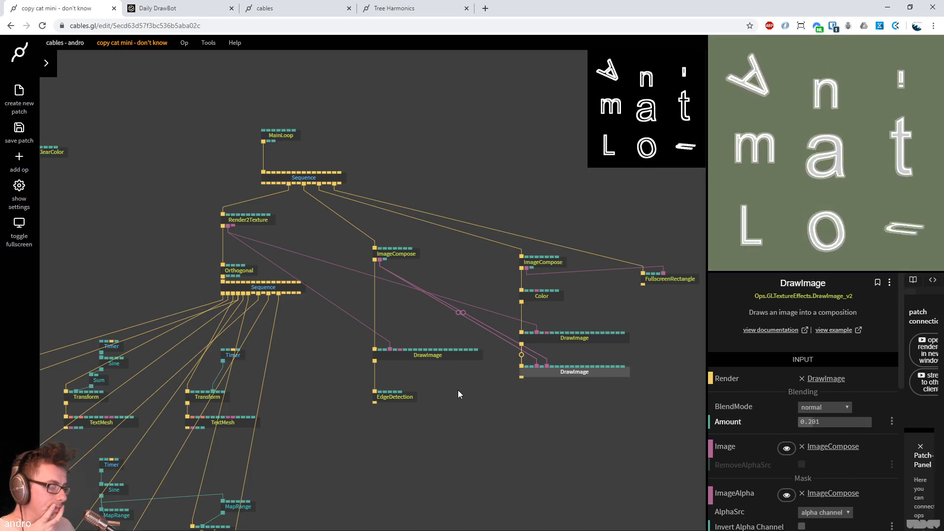
pyautogui.moveTo(541, 371); pyautogui.dragTo(577, 373)
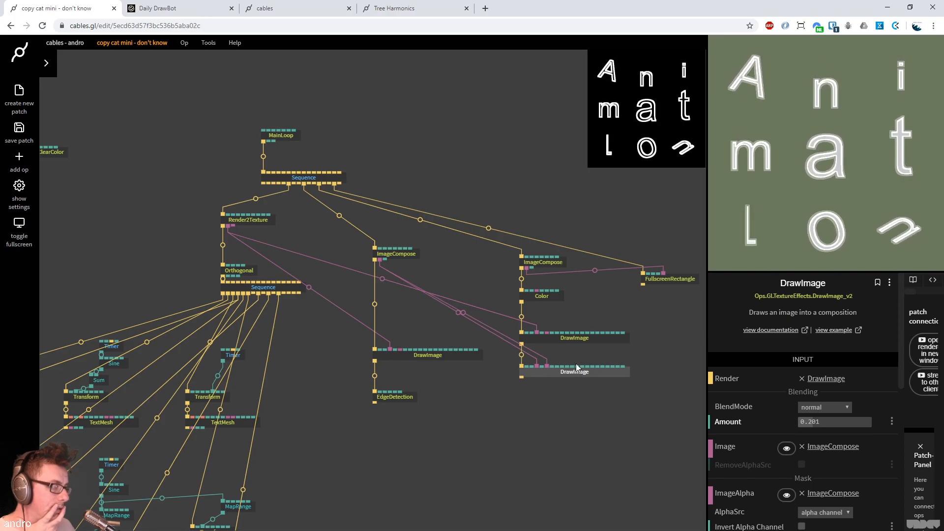
# Detach both DrawImages, move the Render2Texture one to the bottom, and link the edge-image DrawImage directly beneath Color
pyautogui.click(553, 336)
pyautogui.rightClick(521, 318)
pyautogui.rightClick(521, 355)
pyautogui.moveTo(548, 339); pyautogui.dragTo(550, 409)
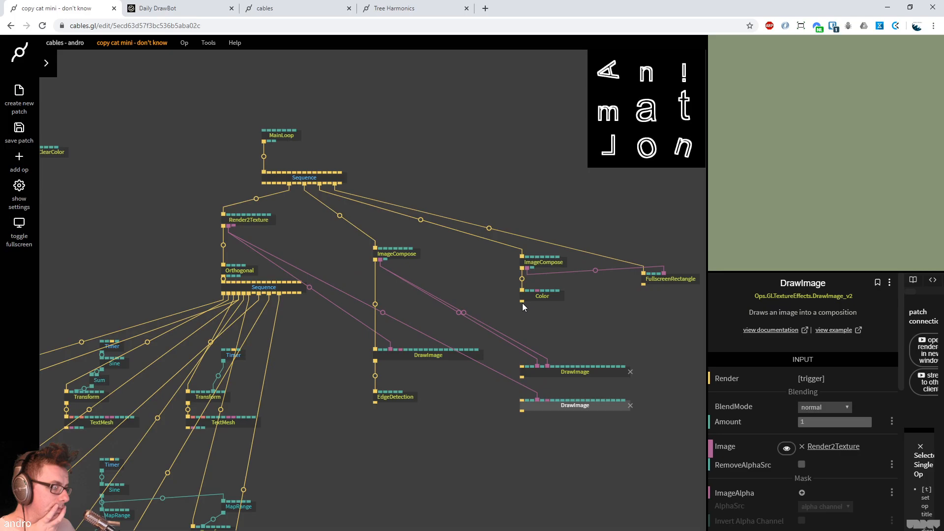
pyautogui.moveTo(522, 302); pyautogui.dragTo(547, 339)
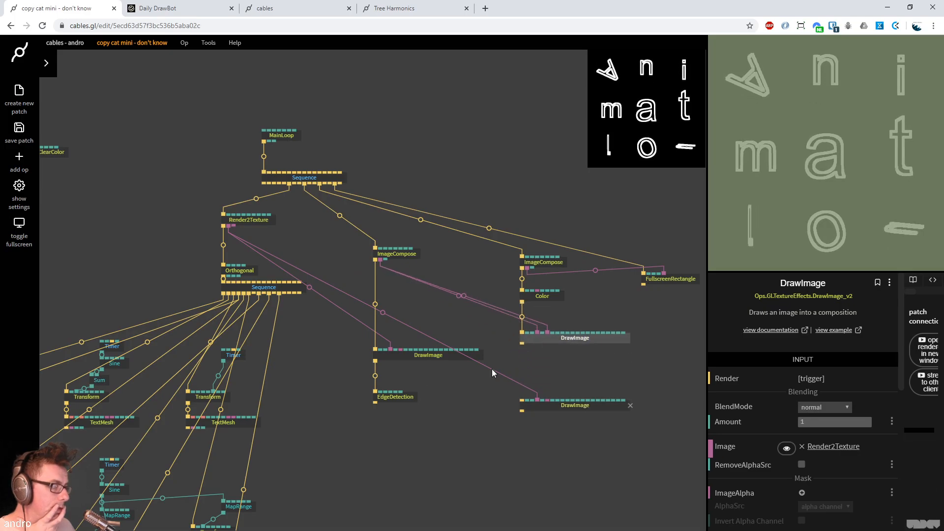
# Add a Blur op beneath EdgeDetection and set its Amount to 1
pyautogui.moveTo(375, 403); pyautogui.dragTo(383, 408)
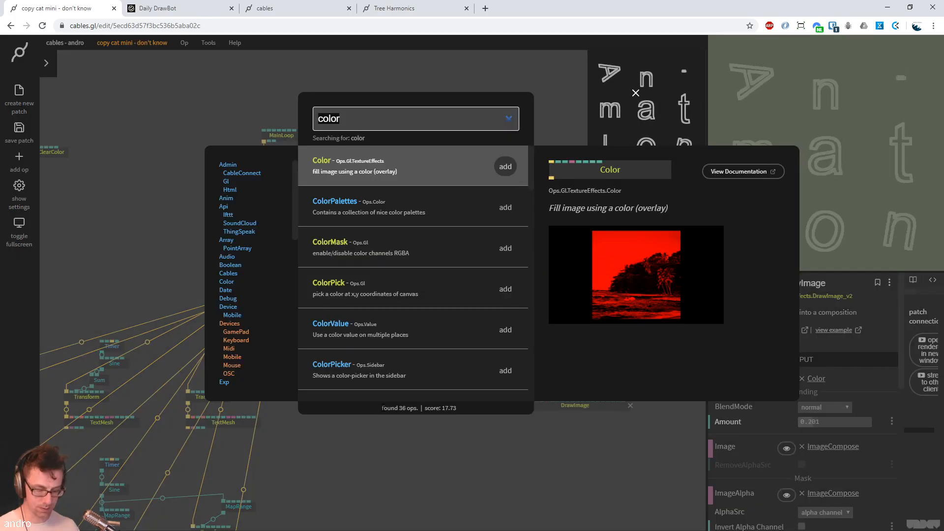
pyautogui.write('blur')
pyautogui.press('Return')
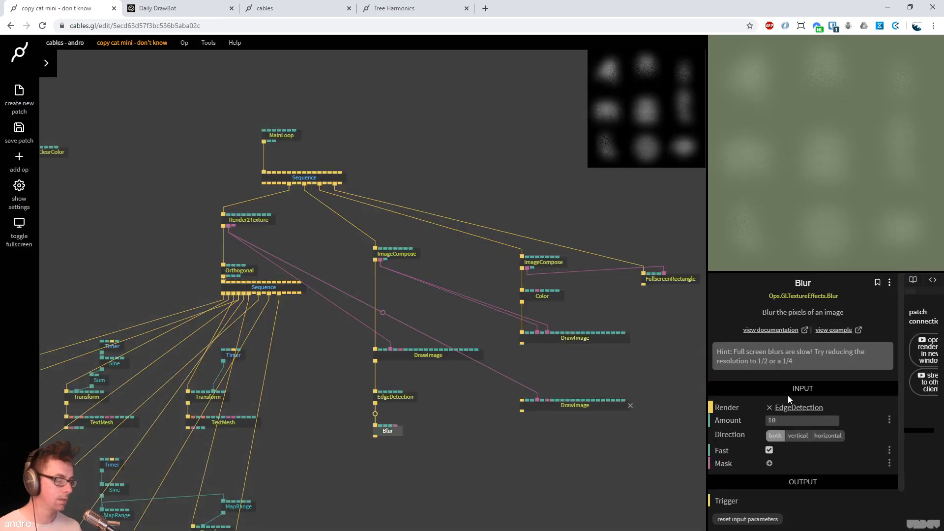
pyautogui.click(785, 421)
pyautogui.press('BackSpace')
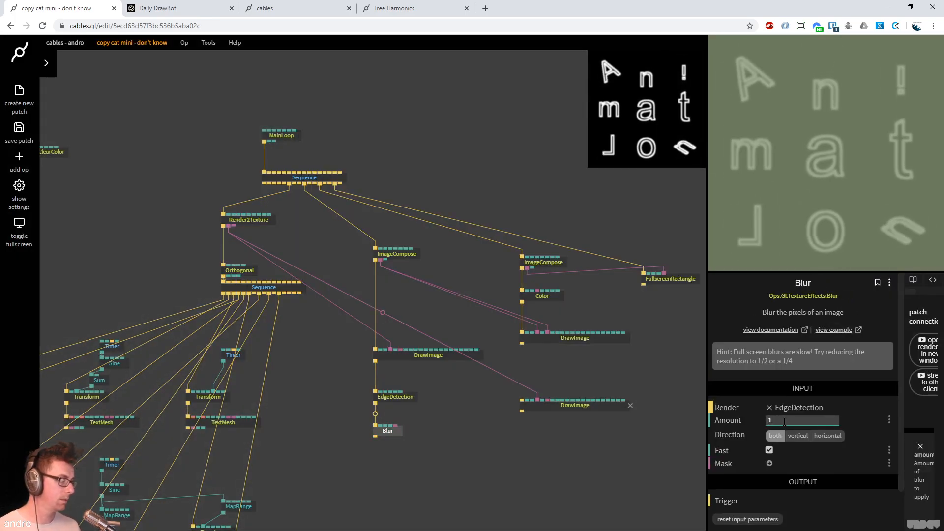
pyautogui.click(438, 467)
pyautogui.click(391, 432)
pyautogui.click(421, 356)
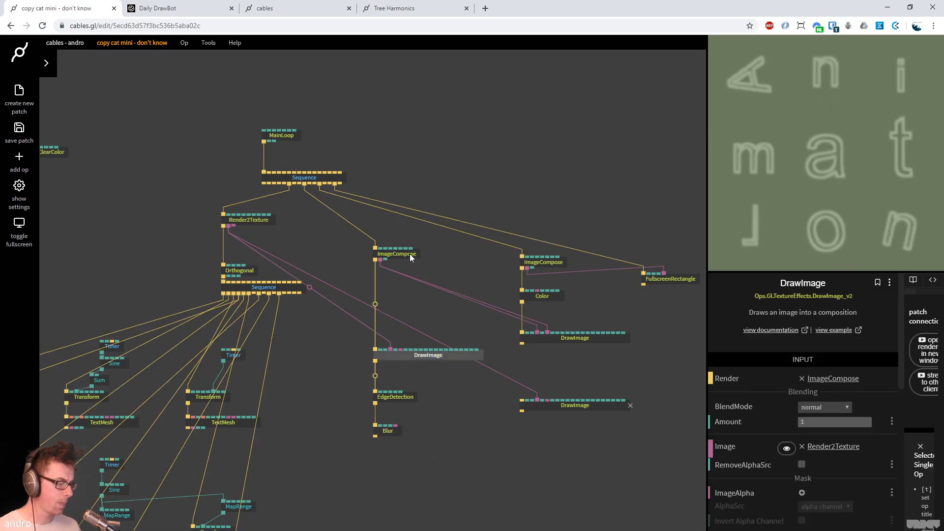
# Add an Invert op beneath Blur in the edge-image chain and preview the first ImageCompose's texture
pyautogui.click(410, 255)
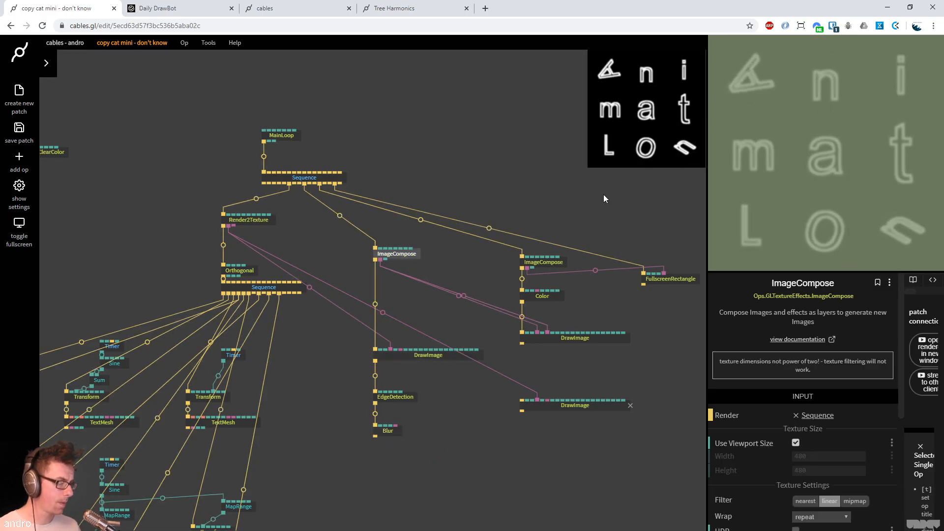
pyautogui.click(377, 438)
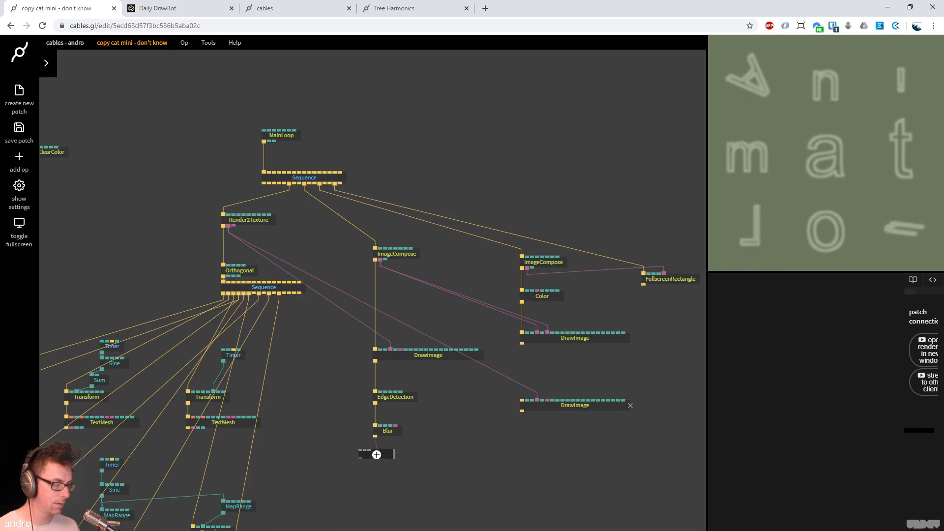
pyautogui.moveTo(375, 437); pyautogui.dragTo(381, 444)
pyautogui.write('invert')
pyautogui.press('Return')
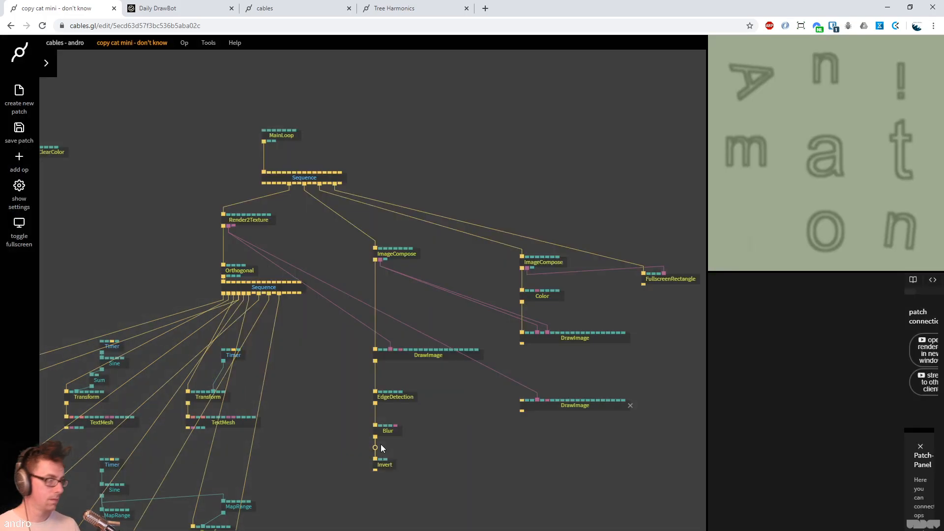
pyautogui.click(403, 254)
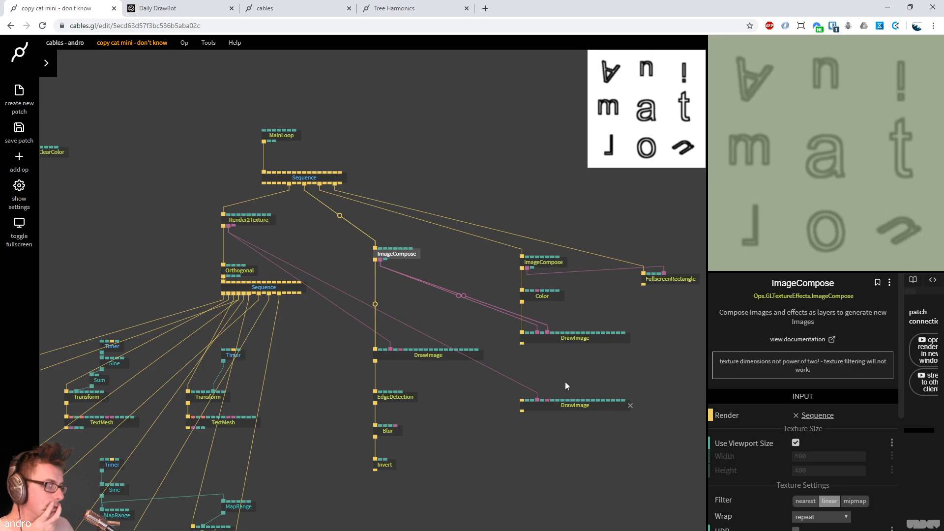
# Link the Render2Texture DrawImage directly beneath the edge-image DrawImage, keeping the upper DrawImage's Image input connected
pyautogui.click(533, 339)
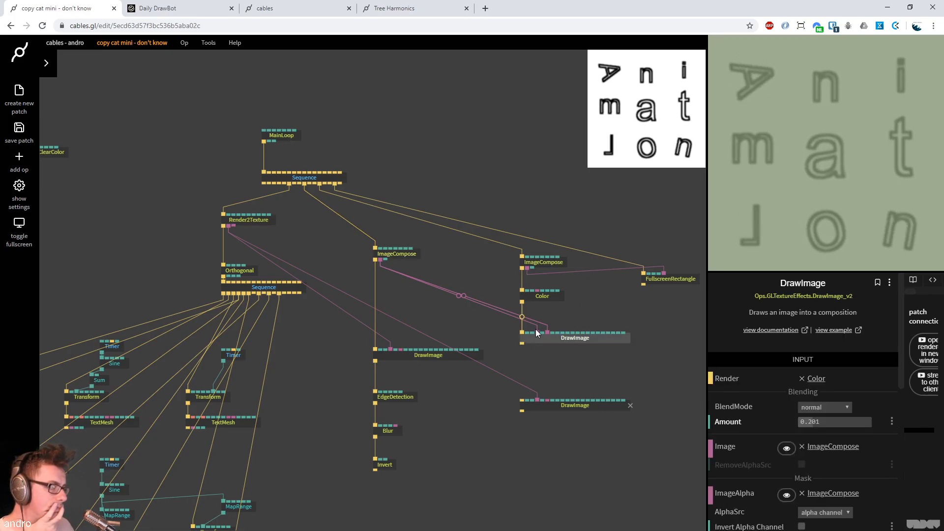
pyautogui.rightClick(537, 335)
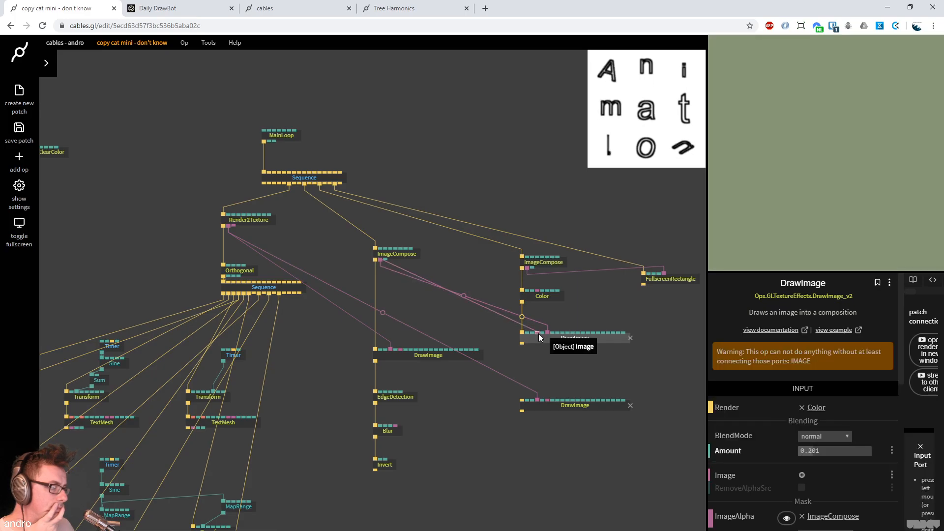
pyautogui.hotkey('ctrl', 'z')
pyautogui.click(551, 406)
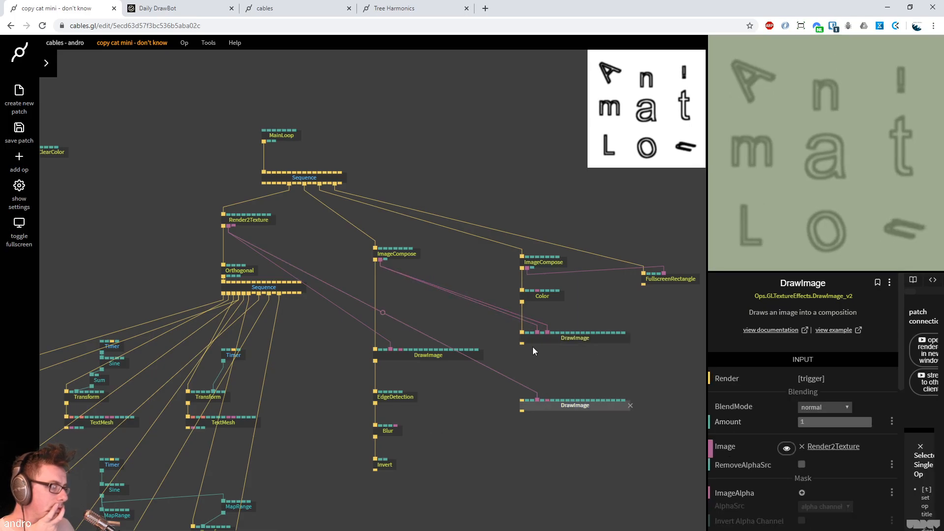
pyautogui.moveTo(524, 343); pyautogui.dragTo(524, 400)
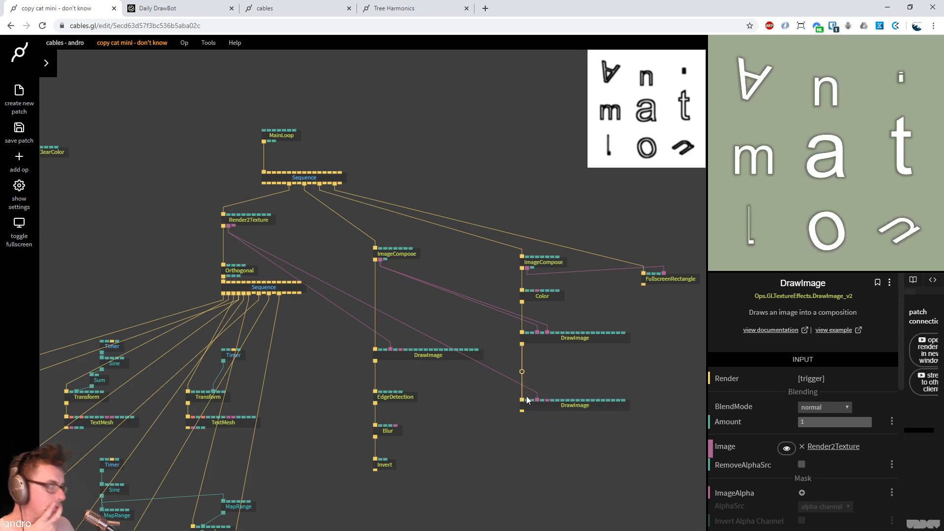
# Compare the result with the Daily DrawBot reference, try another Blur Amount and set it back to 1
pyautogui.click(162, 6)
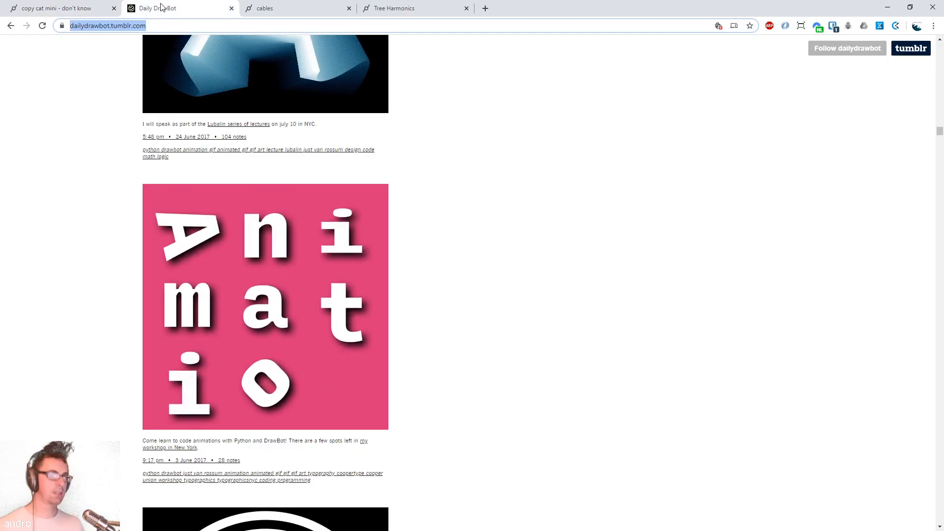
pyautogui.click(105, 11)
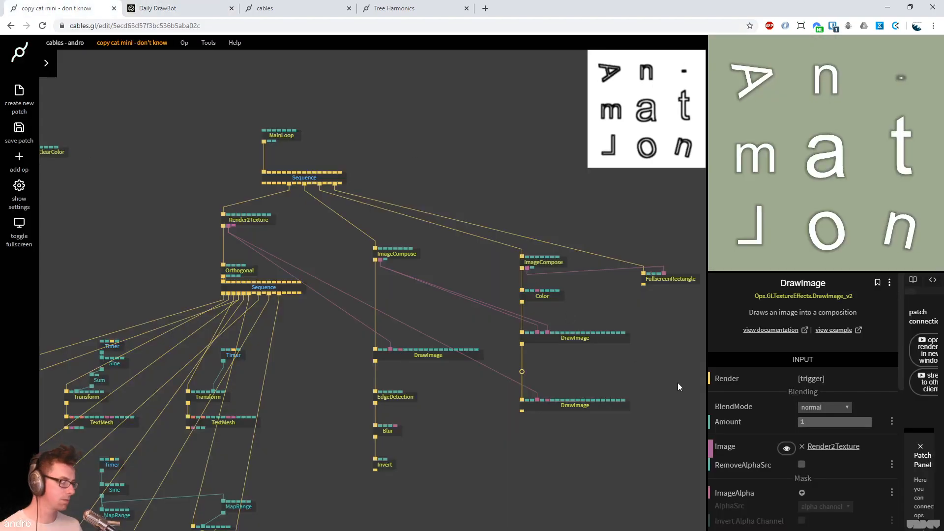
pyautogui.click(386, 431)
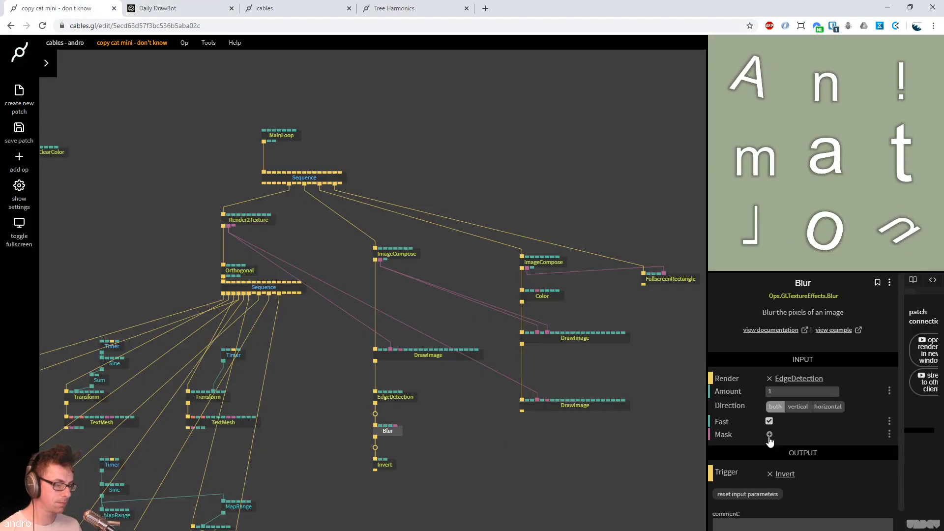
pyautogui.moveTo(790, 393)
pyautogui.mouseDown()
pyautogui.moveTo(856, 393)
pyautogui.moveTo(807, 393)
pyautogui.mouseUp()
pyautogui.click(790, 392)
pyautogui.write('1')
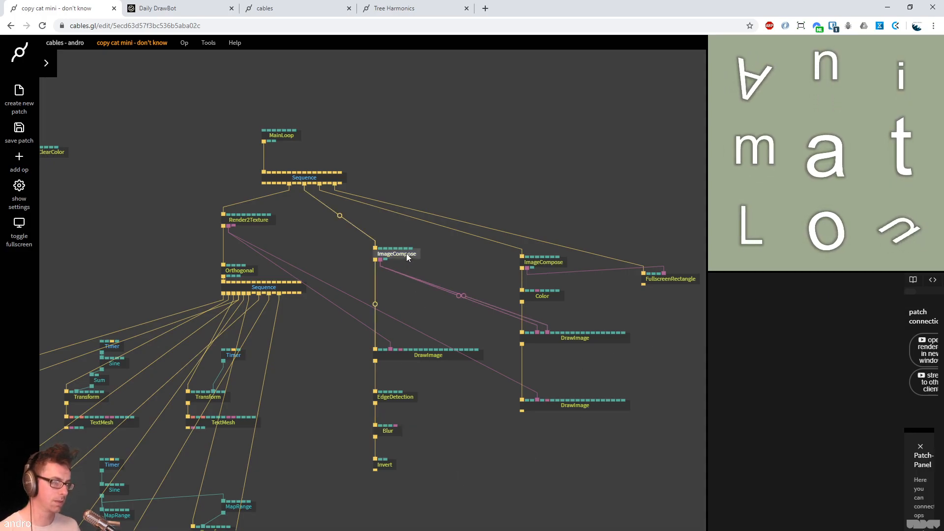
# Preview the first ImageCompose's texture and try varying the lower DrawImage's Amount, leaving it at 1
pyautogui.click(408, 255)
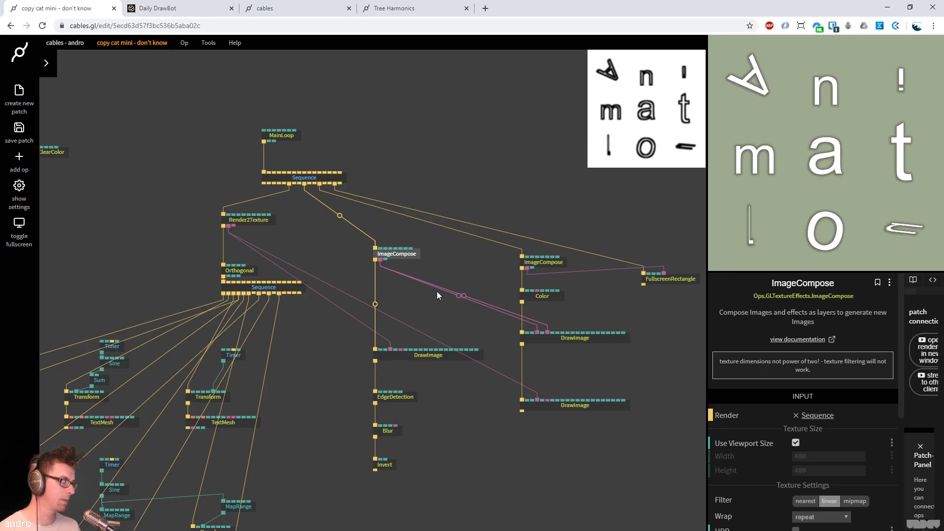
pyautogui.scroll(-3, 362, 274)
pyautogui.scroll(3, 460, 415)
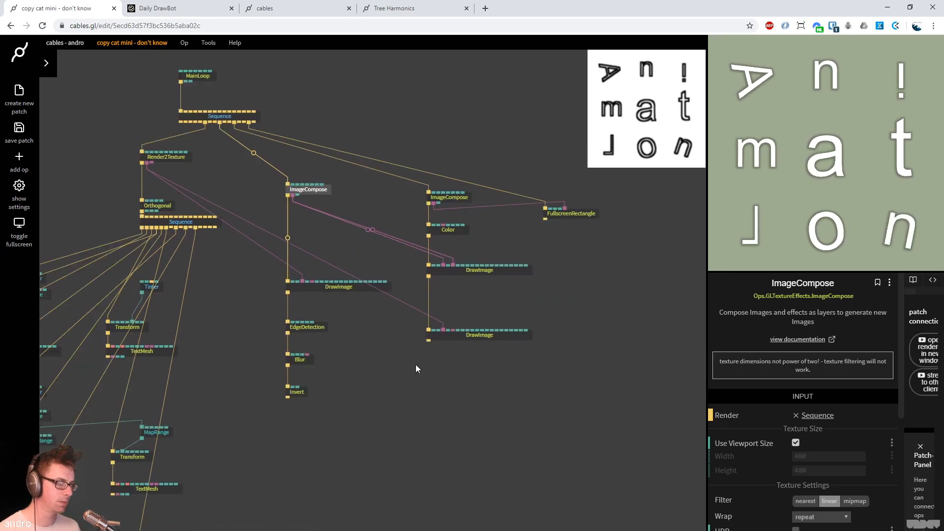
pyautogui.click(447, 335)
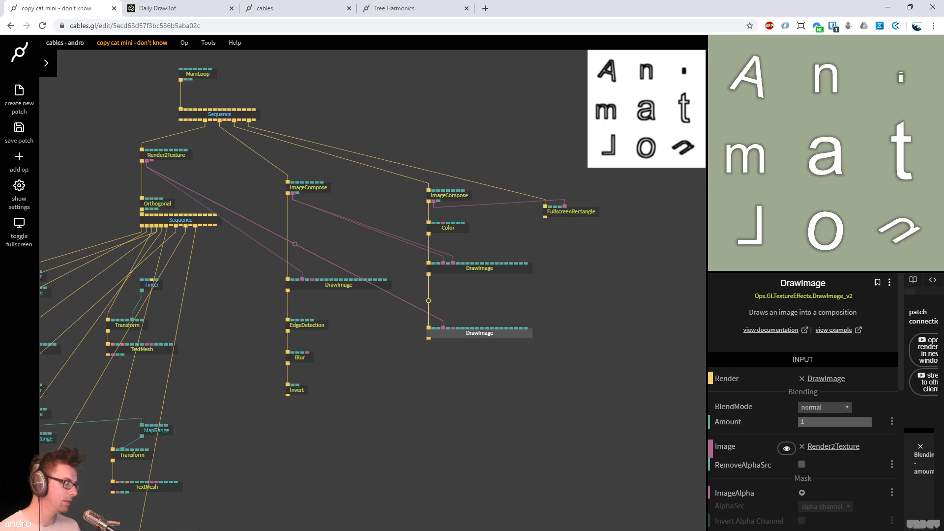
pyautogui.moveTo(810, 422); pyautogui.dragTo(871, 422)
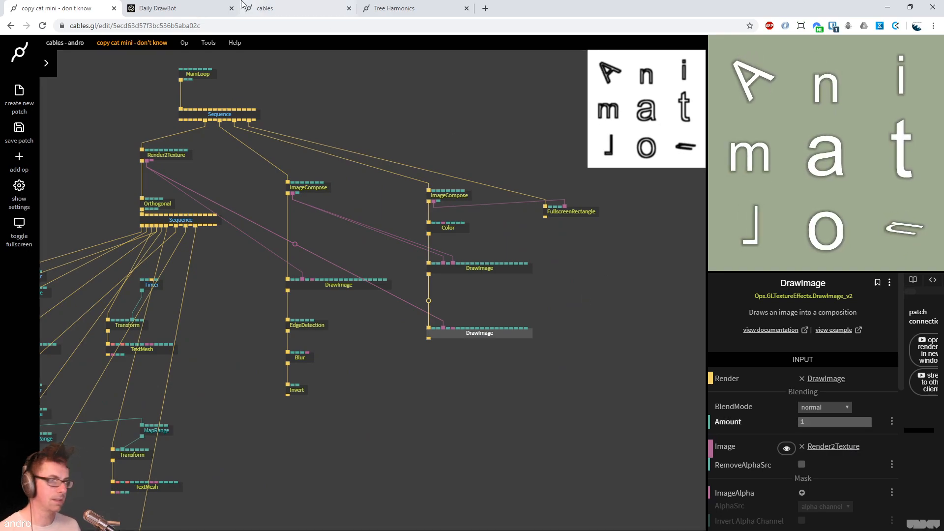
# Compare with the Daily DrawBot reference again and set the Blur op's Amount to 1.24
pyautogui.click(182, 9)
pyautogui.click(54, 8)
pyautogui.moveTo(228, 309); pyautogui.dragTo(516, 228)
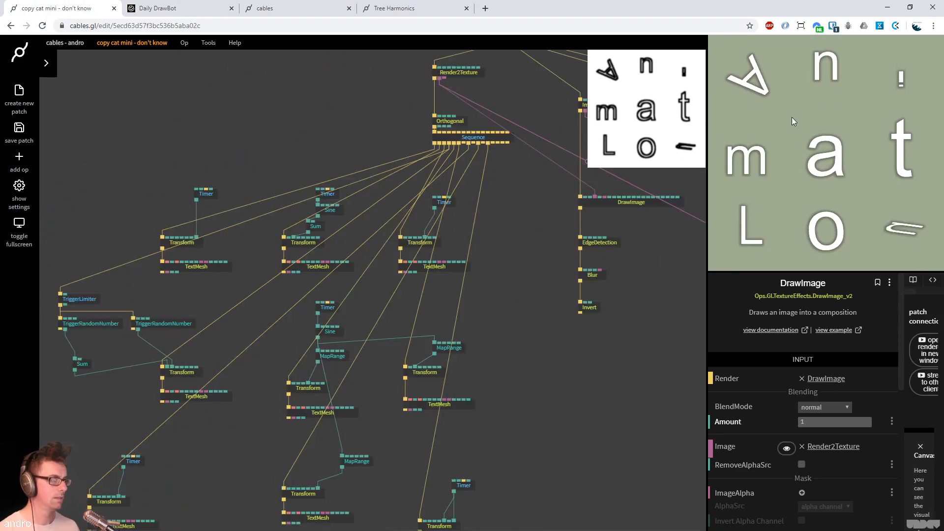
pyautogui.moveTo(655, 331); pyautogui.dragTo(559, 410)
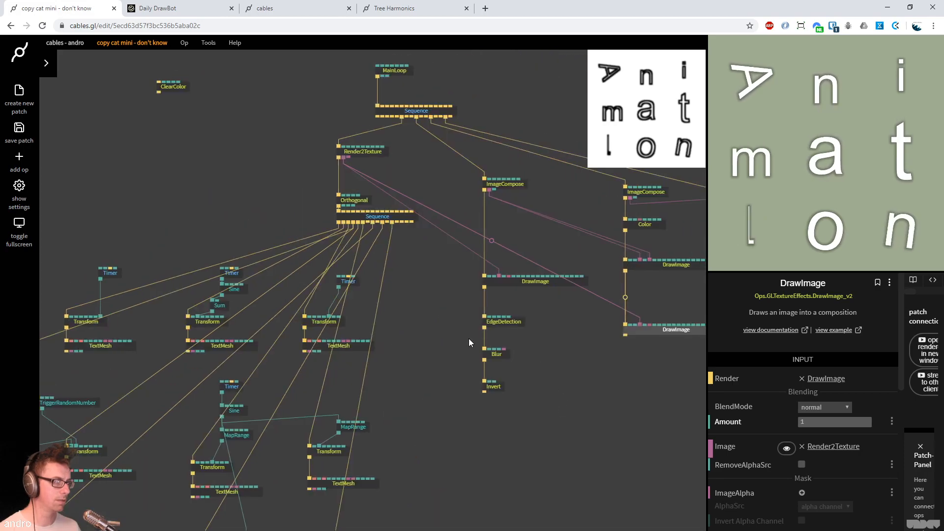
pyautogui.click(496, 354)
pyautogui.moveTo(791, 388)
pyautogui.mouseDown()
pyautogui.moveTo(769, 387)
pyautogui.moveTo(827, 387)
pyautogui.moveTo(787, 387)
pyautogui.mouseUp()
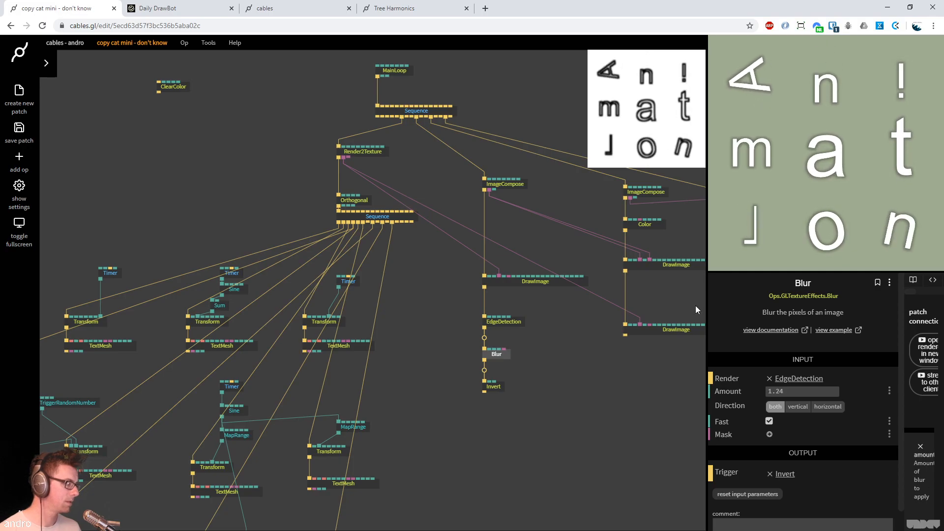
# Change the Color op's background colour to a salmon red, D15858, checking it against the Daily DrawBot reference
pyautogui.click(157, 9)
pyautogui.click(22, 12)
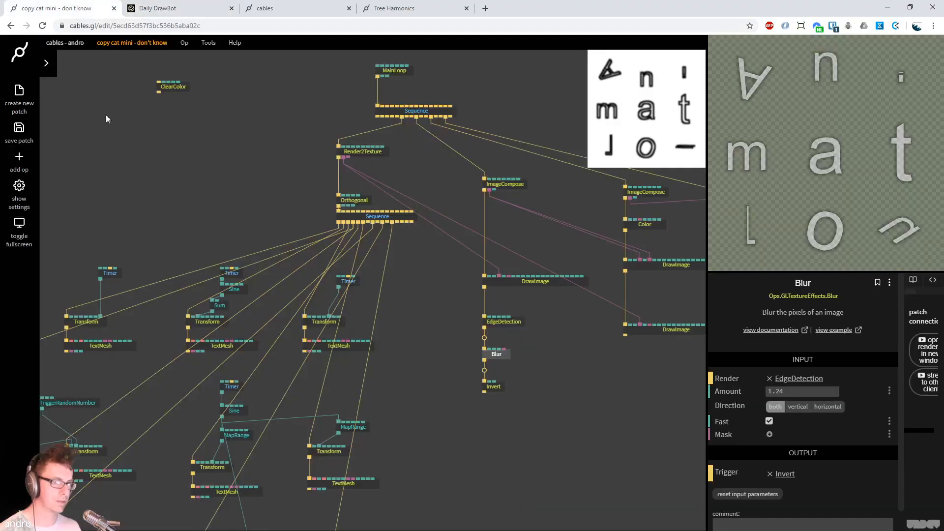
pyautogui.click(653, 226)
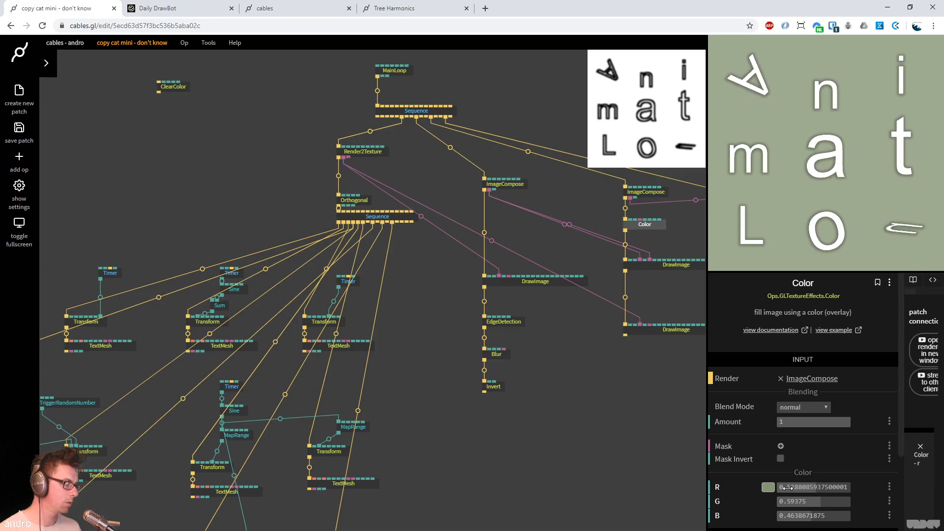
pyautogui.click(768, 487)
pyautogui.click(822, 427)
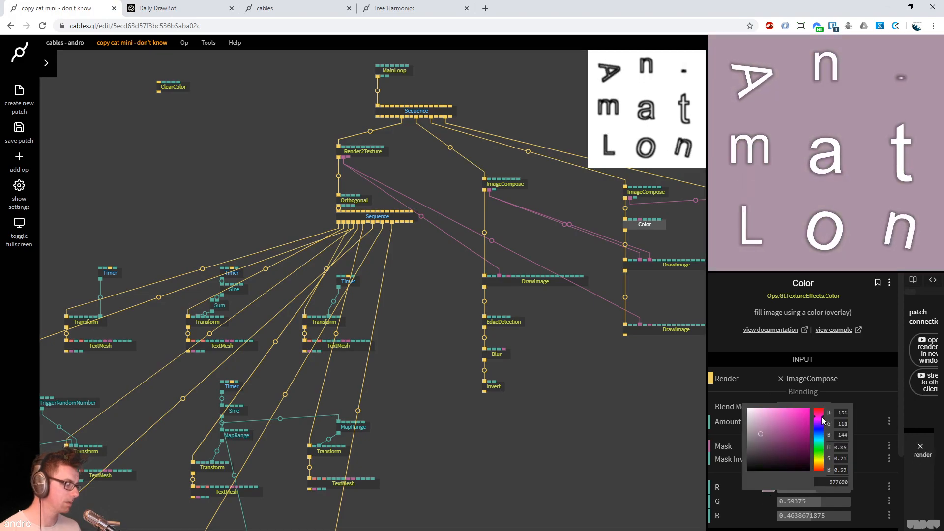
pyautogui.click(792, 427)
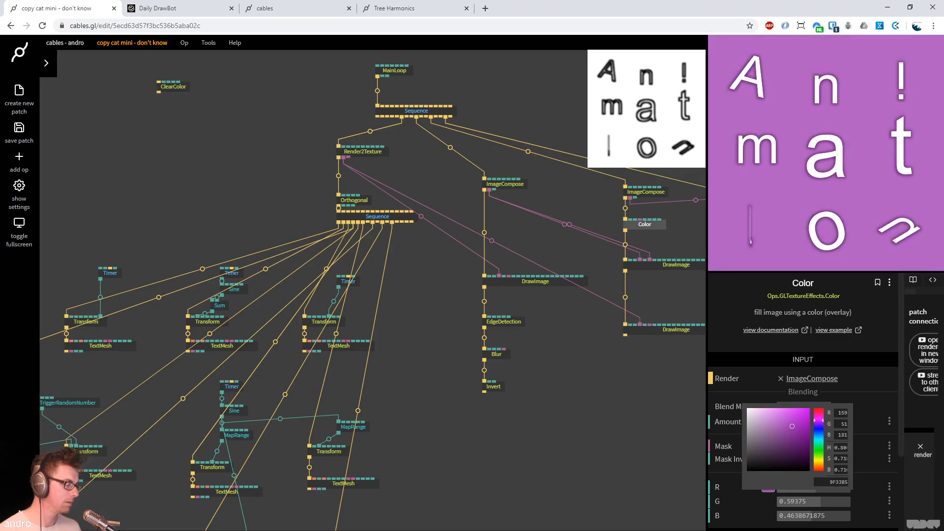
pyautogui.moveTo(788, 424); pyautogui.dragTo(831, 407)
pyautogui.click(199, 4)
pyautogui.click(54, 5)
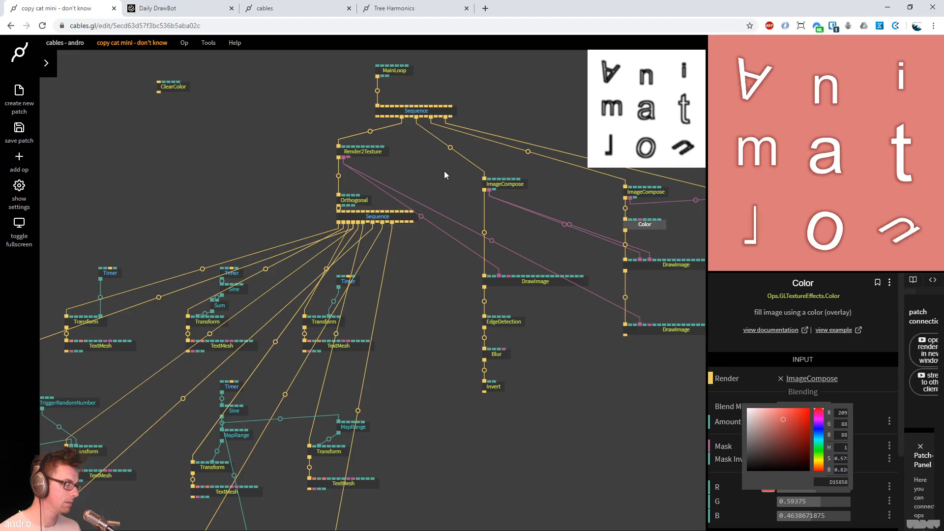
# Enlarge the letter n by setting its Transform's Scale to 1.58, after checking the Daily DrawBot reference
pyautogui.click(196, 9)
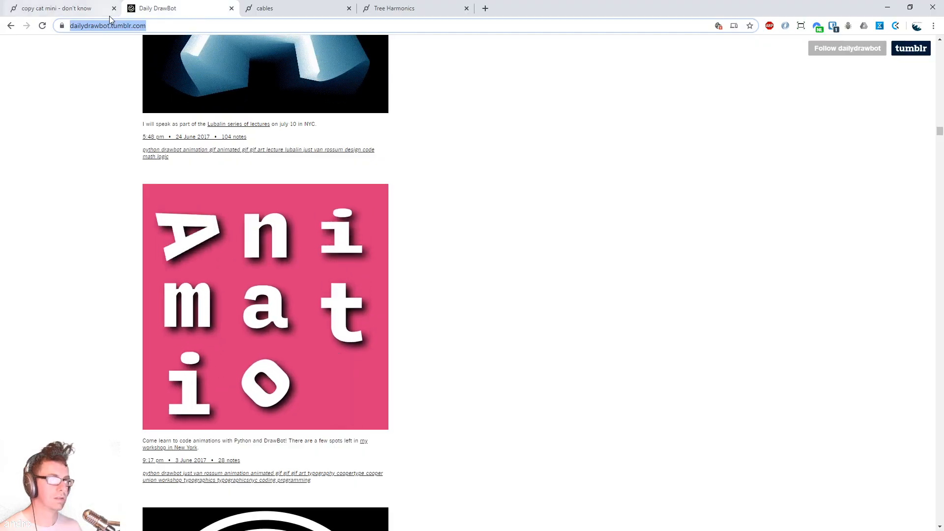
pyautogui.click(74, 8)
pyautogui.moveTo(524, 378); pyautogui.dragTo(621, 306)
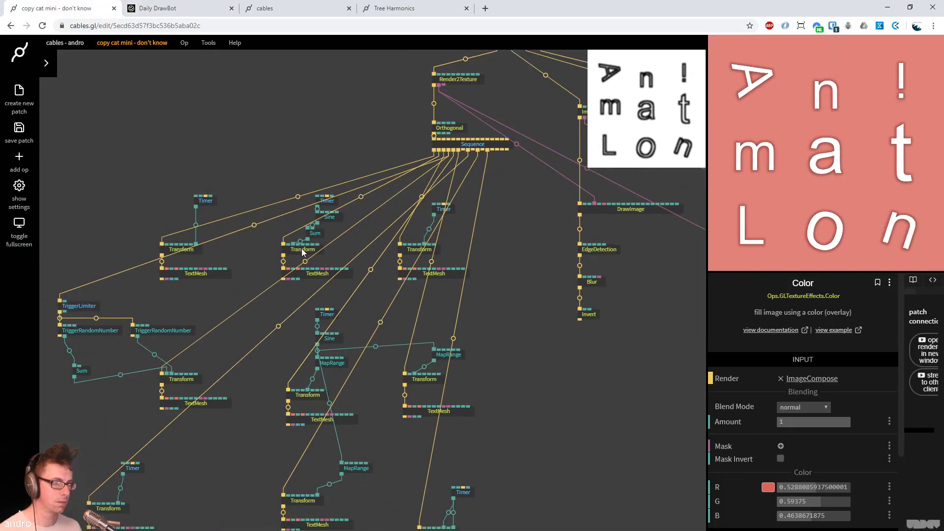
pyautogui.click(302, 250)
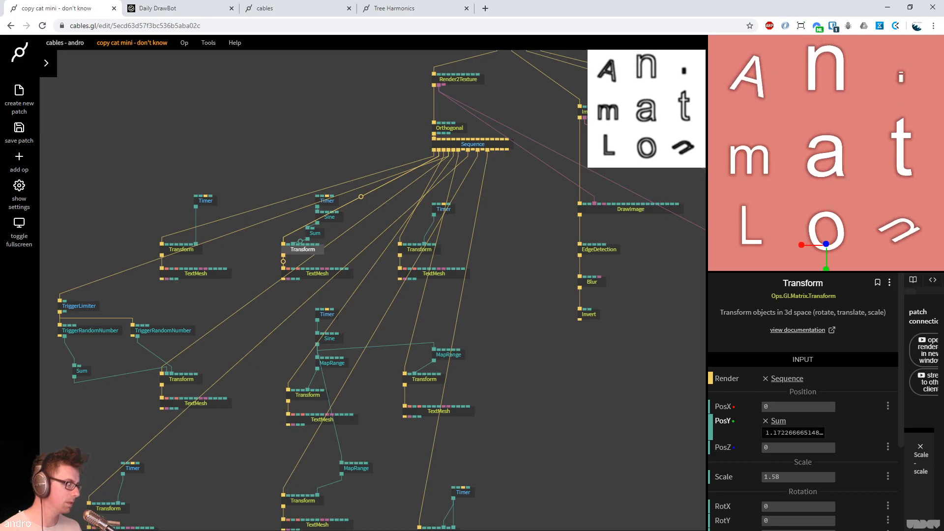
pyautogui.click(579, 434)
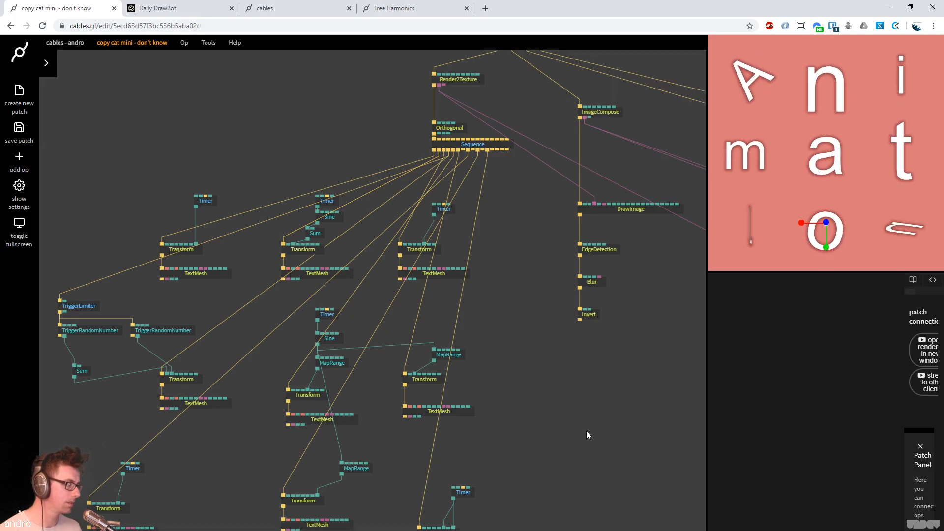
pyautogui.moveTo(635, 393); pyautogui.dragTo(461, 389)
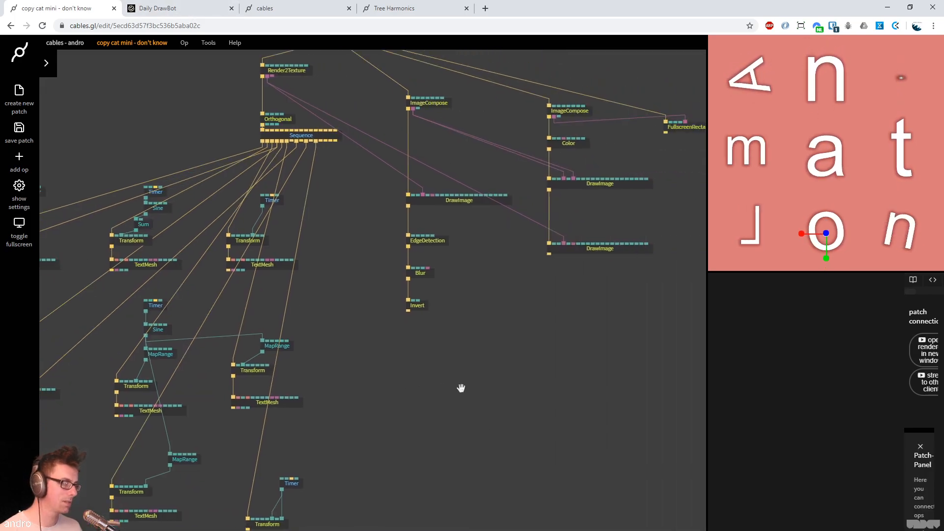
# Check the shadows in the Daily DrawBot reference and set the first ImageCompose's Wrap to clamp to edge
pyautogui.click(158, 9)
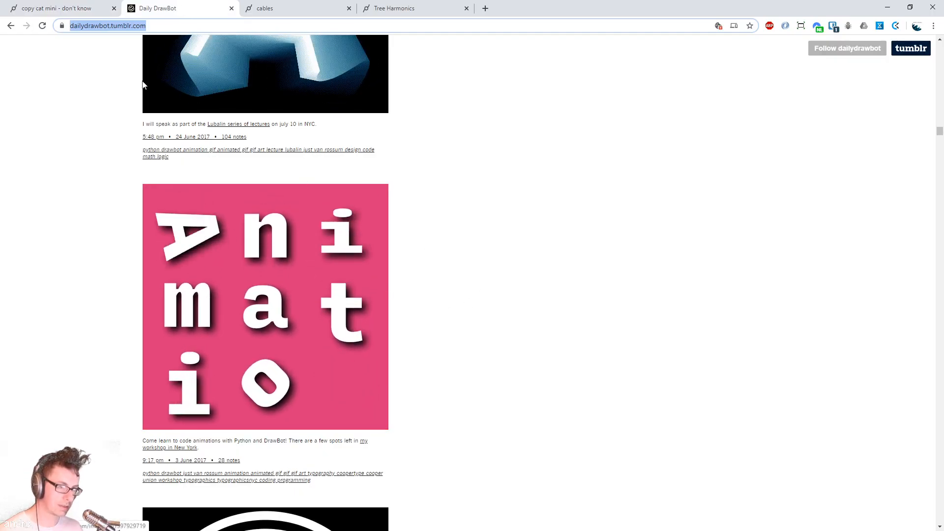
pyautogui.click(88, 12)
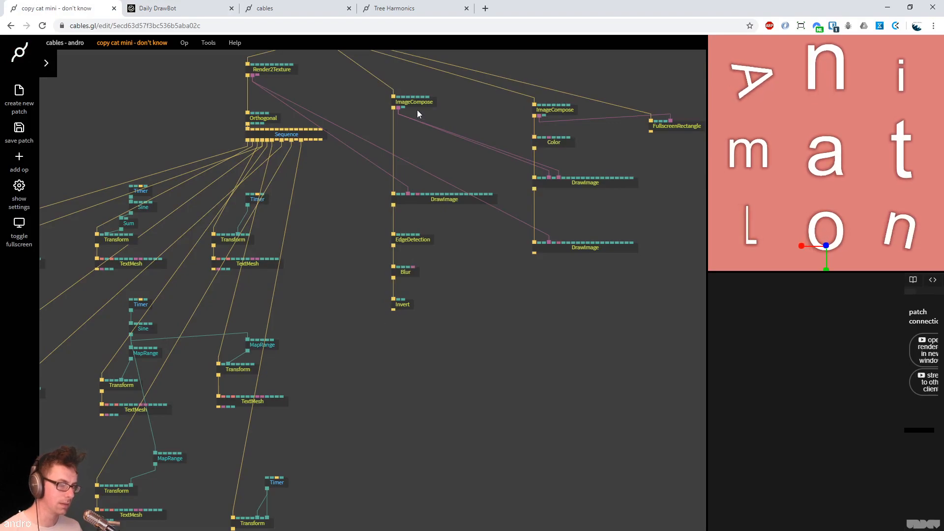
pyautogui.click(416, 105)
pyautogui.scroll(-2, 819, 461)
pyautogui.click(800, 452)
pyautogui.click(809, 464)
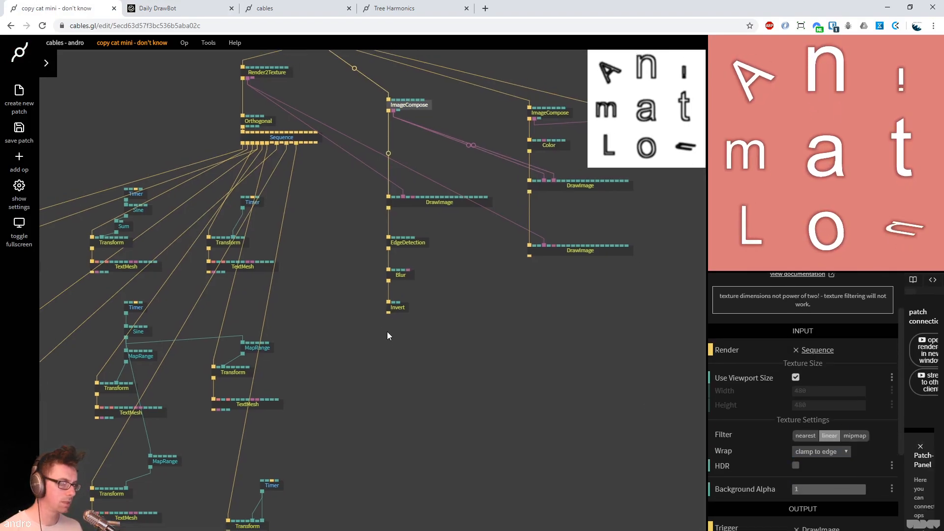
# Add a ScrollTexture op beneath Invert and set its AmountX to -0.01
pyautogui.press('Escape')
pyautogui.write('s')
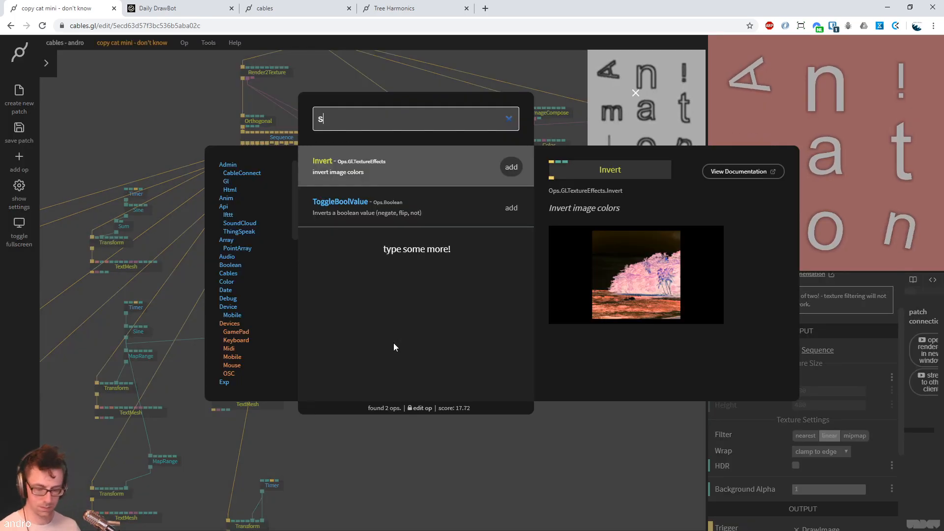
pyautogui.write('croll')
pyautogui.press('Down')
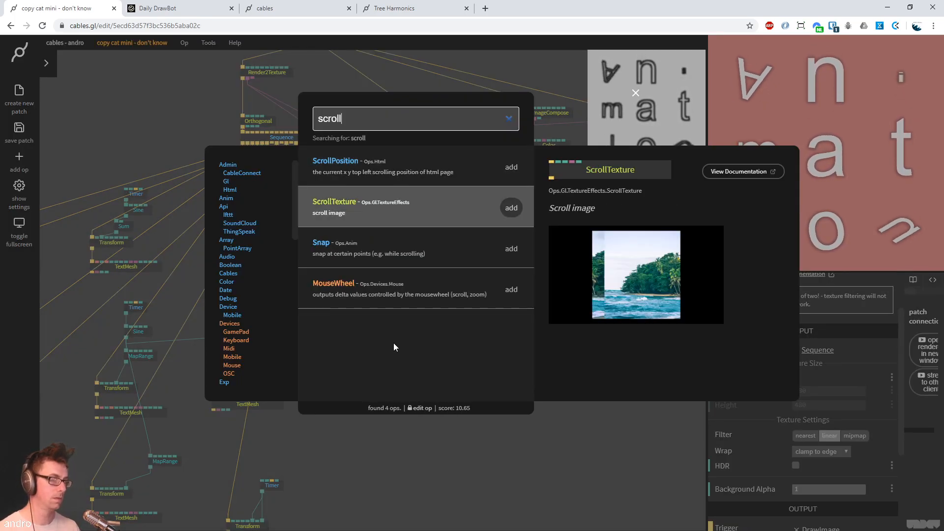
pyautogui.press('Return')
pyautogui.moveTo(809, 376); pyautogui.dragTo(809, 376)
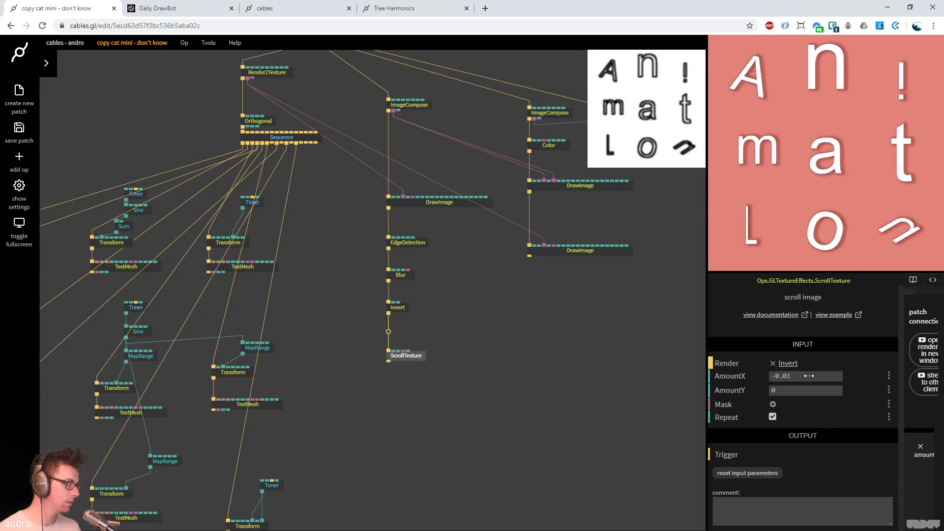
# Offset the shadow layer by setting ScrollTexture's AmountY to 0.01 and AmountX to -0.02
pyautogui.click(812, 390)
pyautogui.write('-0.01')
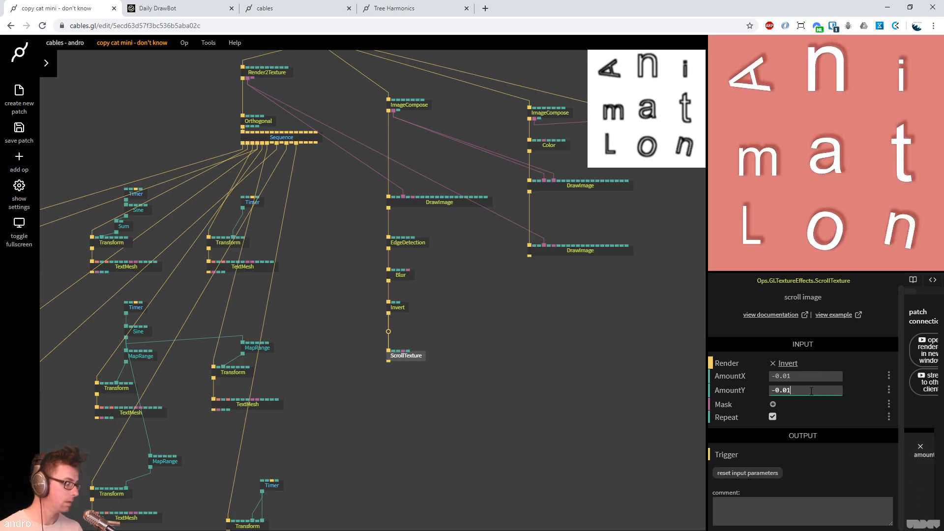
pyautogui.press('Home')
pyautogui.press('Delete')
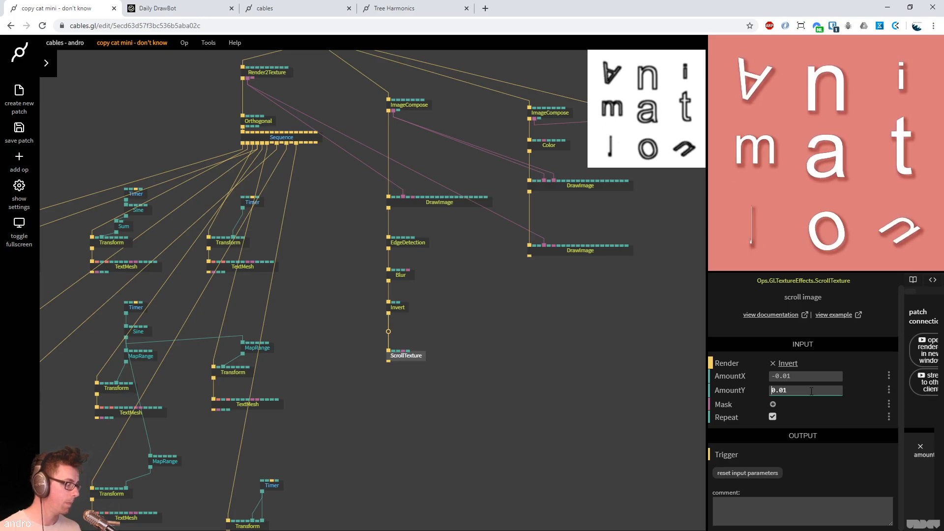
pyautogui.click(803, 376)
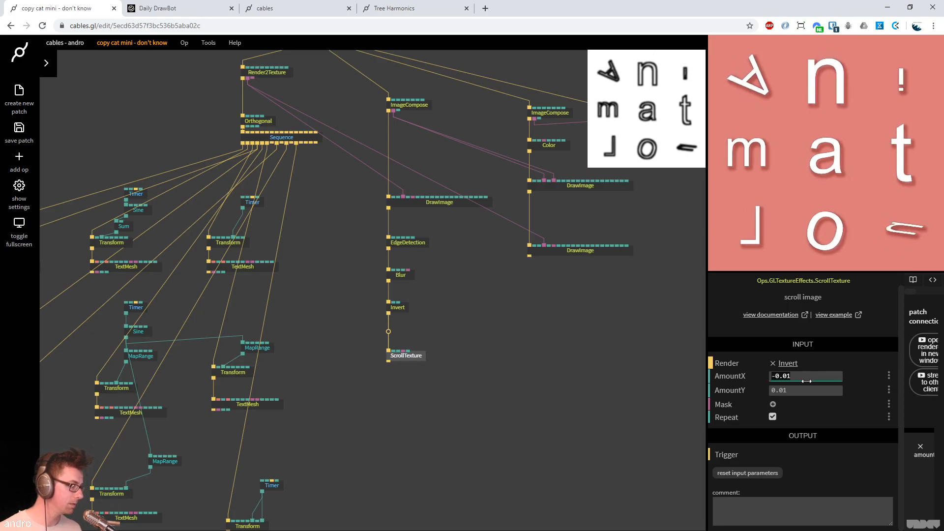
pyautogui.click(805, 374)
pyautogui.press('BackSpace')
pyautogui.write('2')
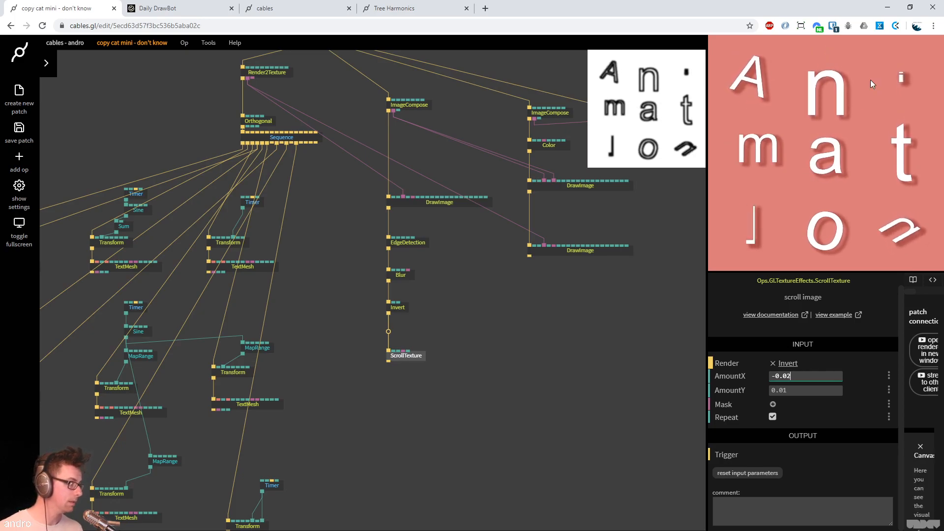
# Thicken the shadow's edges by setting the EdgeDetection op's Width to 1
pyautogui.click(407, 276)
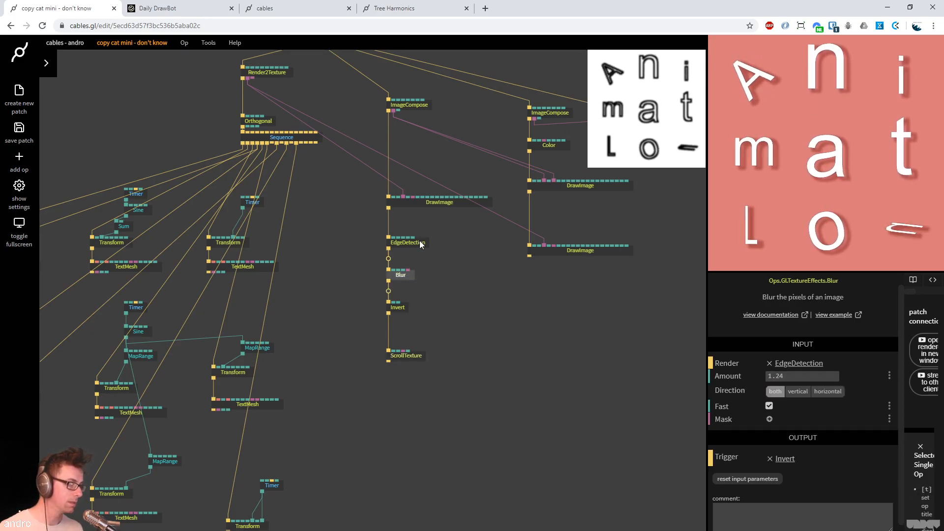
pyautogui.click(418, 242)
pyautogui.moveTo(811, 446); pyautogui.dragTo(850, 446)
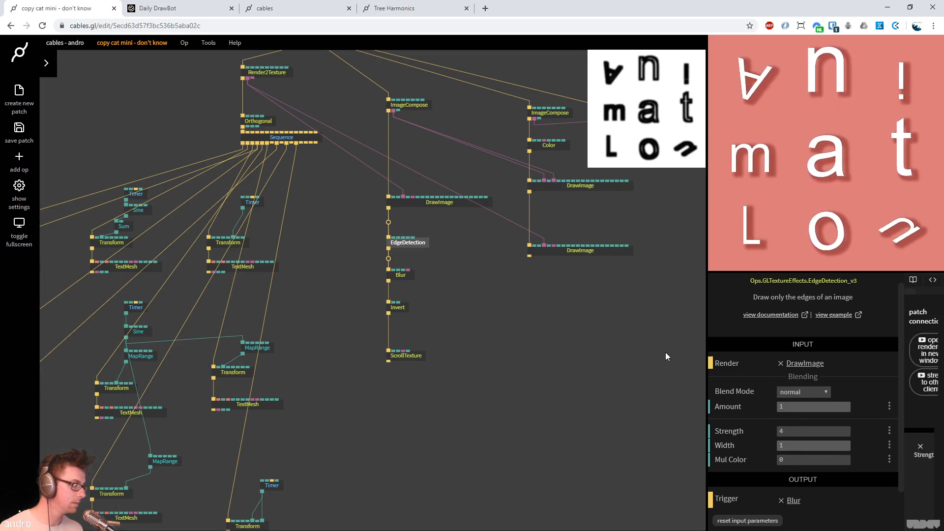
# Set ScrollTexture's AmountX to -0.0125 and compare the shadow offset with the Daily DrawBot reference
pyautogui.click(406, 356)
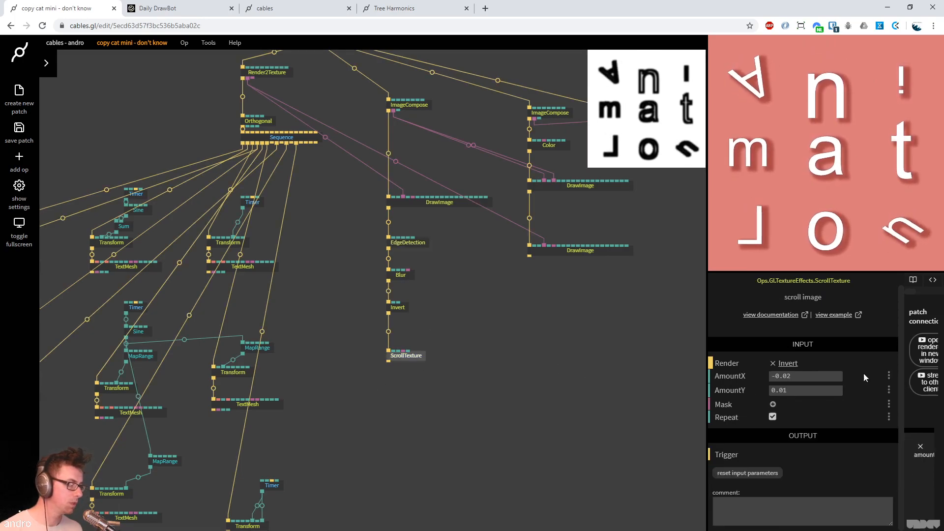
pyautogui.click(796, 376)
pyautogui.press('BackSpace')
pyautogui.write('15')
pyautogui.press('BackSpace')
pyautogui.write('25')
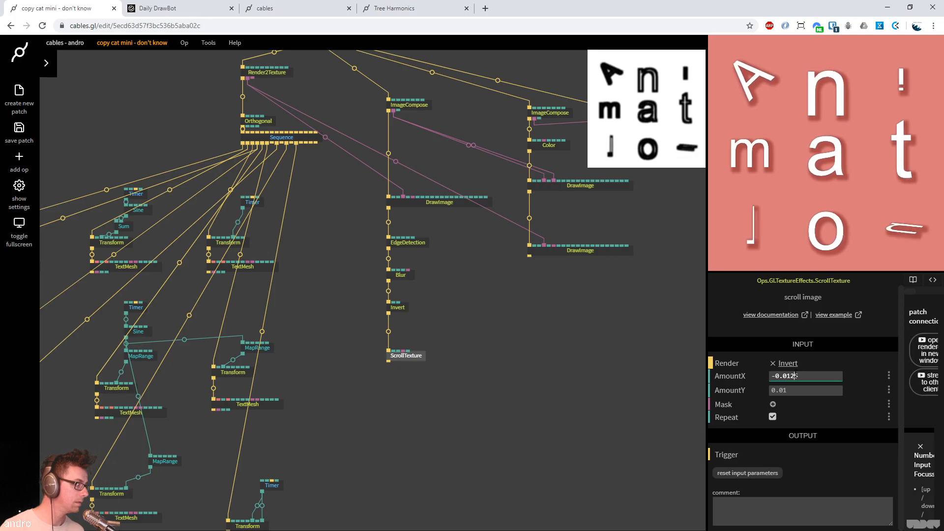
pyautogui.hotkey('ctrl', 'Tab')
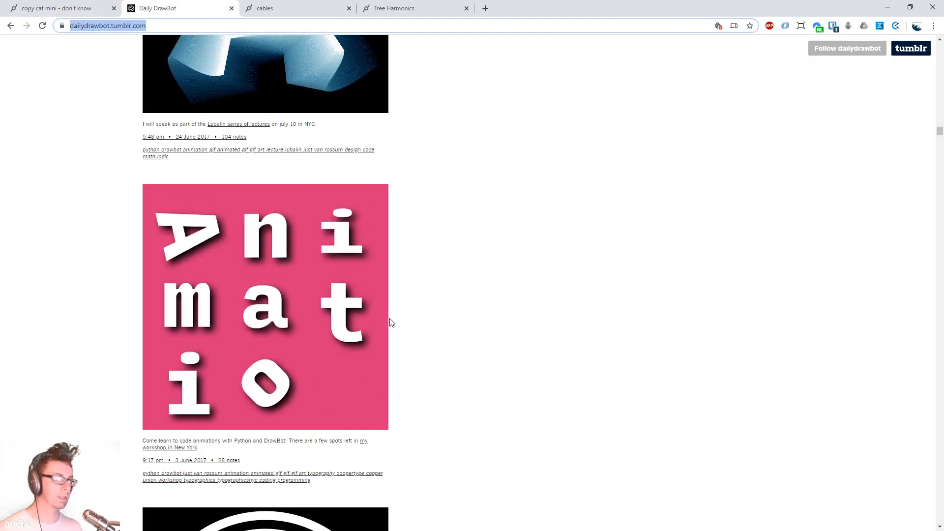
pyautogui.click(57, 9)
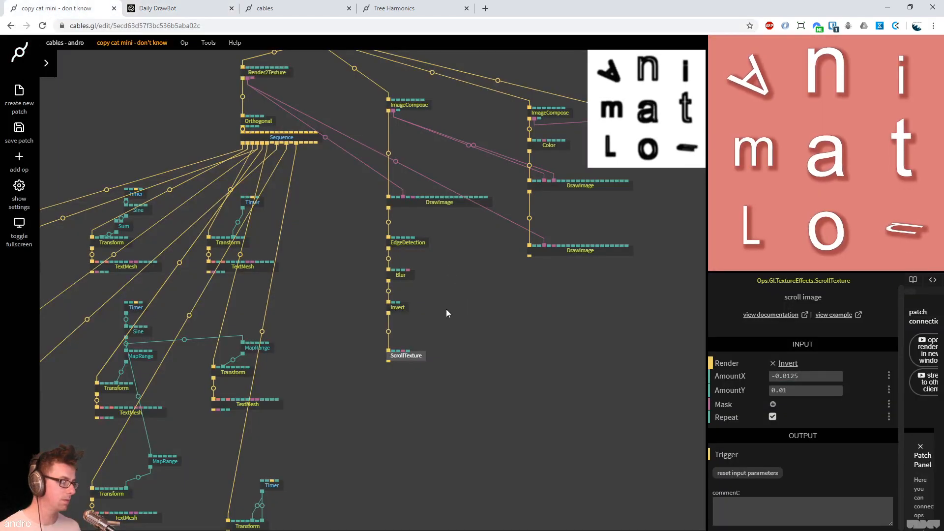
# Strengthen the shadow by raising the blending Amount of the DrawImage op directly beneath Color to 0.243
pyautogui.click(536, 316)
pyautogui.moveTo(549, 314); pyautogui.dragTo(519, 321)
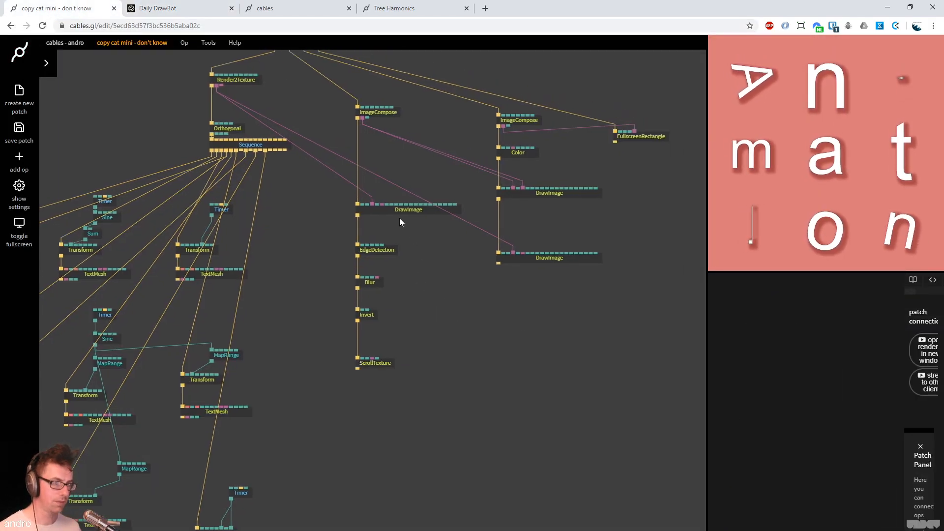
pyautogui.click(565, 192)
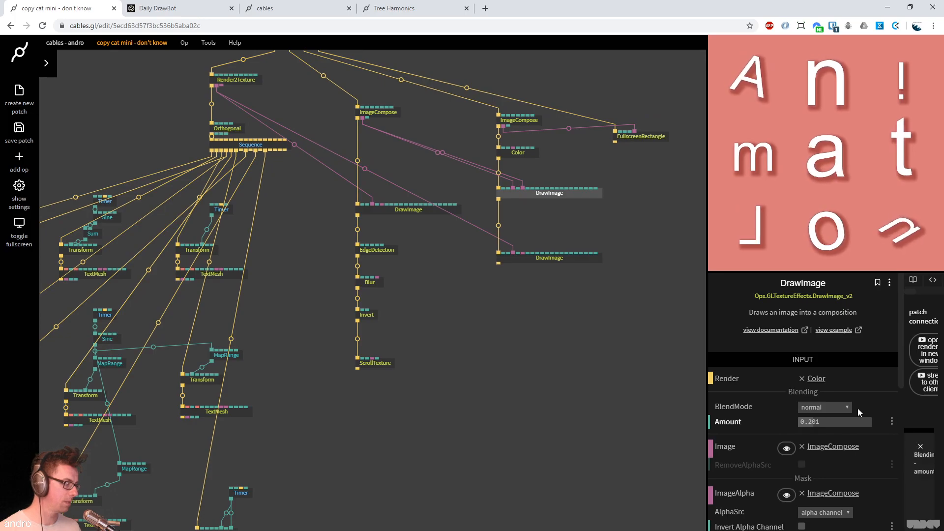
pyautogui.moveTo(808, 420)
pyautogui.mouseDown()
pyautogui.moveTo(846, 420)
pyautogui.moveTo(802, 421)
pyautogui.moveTo(817, 422)
pyautogui.mouseUp()
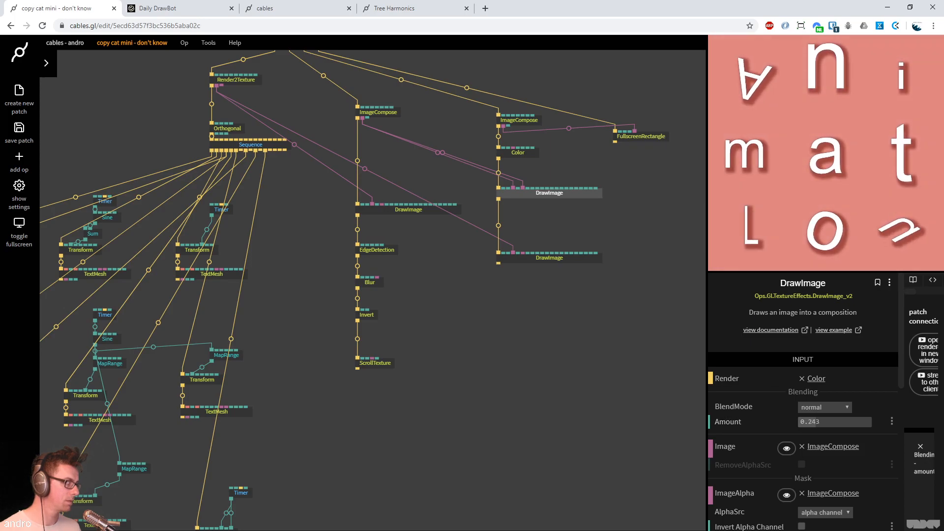
pyautogui.click(585, 348)
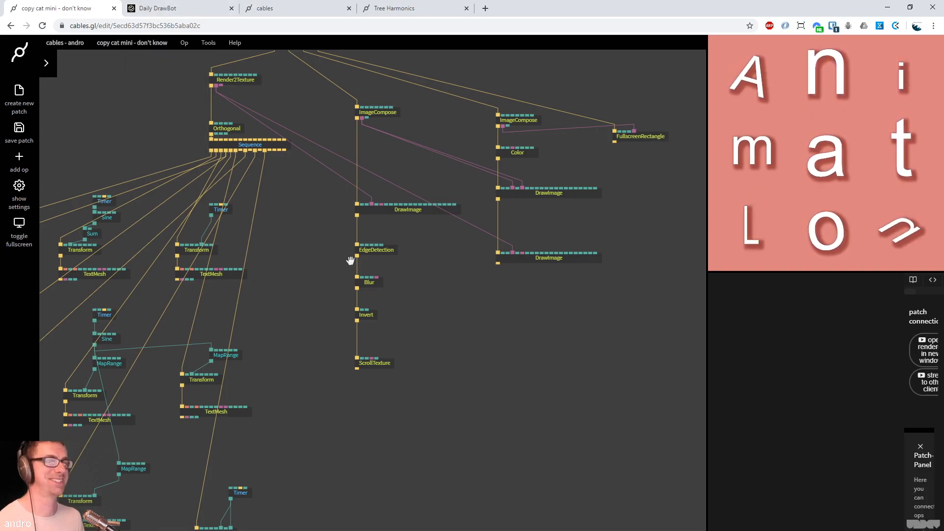
# Bring up the settings and file options of the current patch
pyautogui.moveTo(349, 257); pyautogui.dragTo(377, 314)
pyautogui.moveTo(110, 45)
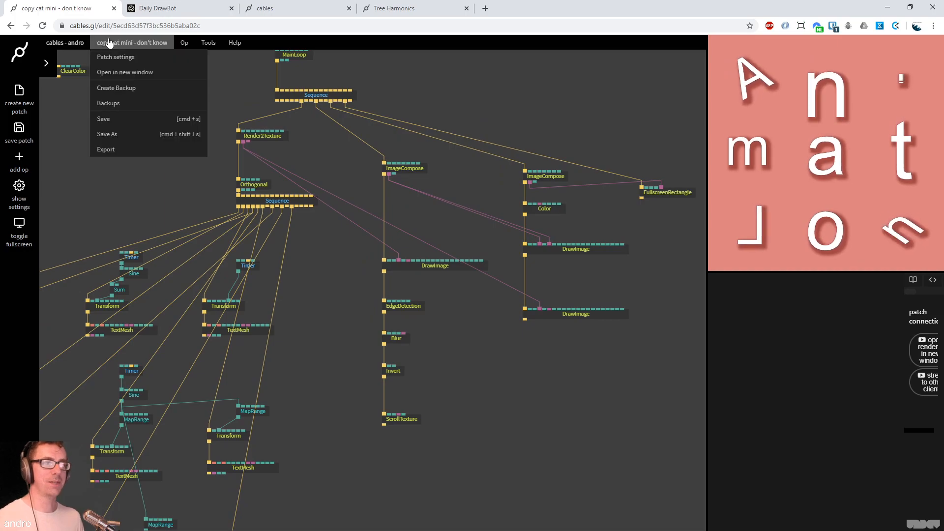
# Save a copy of the patch under the name "copy cat mini - ANIMATLON"
pyautogui.click(113, 136)
pyautogui.write('copy cat mini - ANIMTLON')
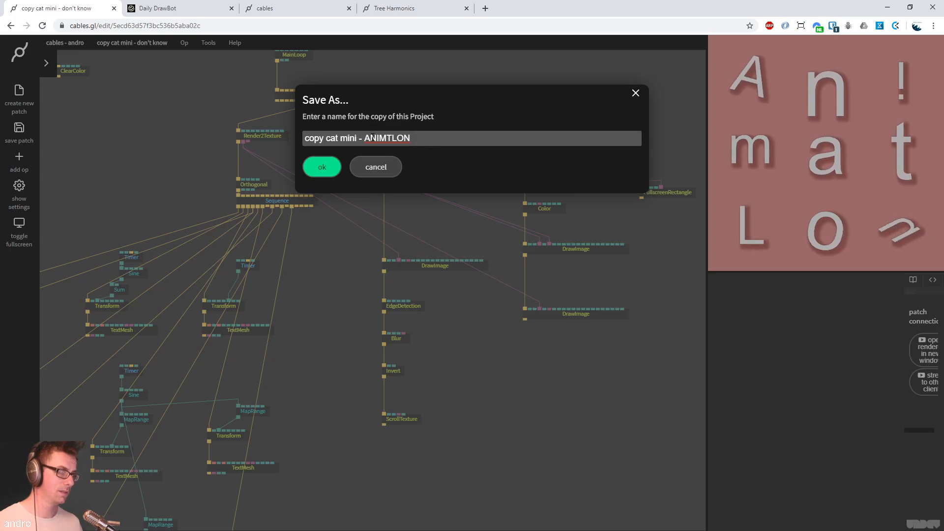
pyautogui.write('A')
pyautogui.click(323, 166)
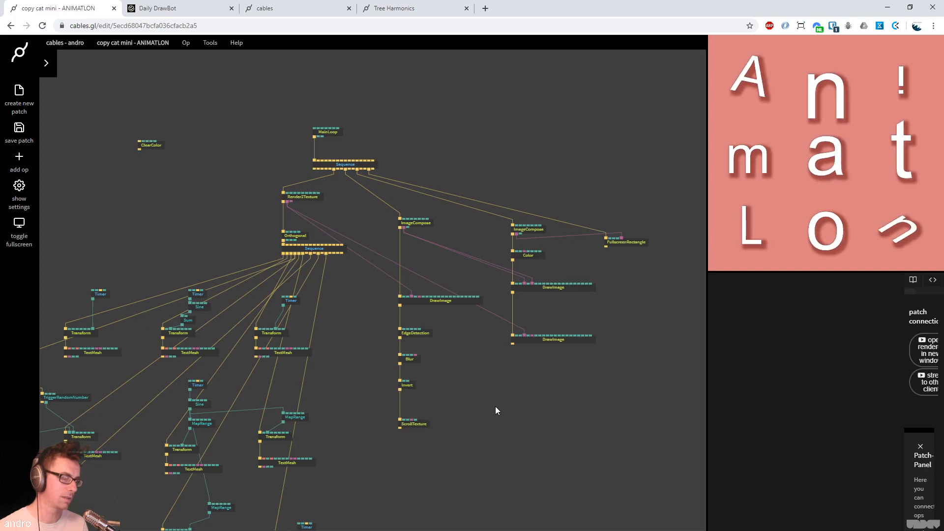
# Save another copy of the patch under the name "copy cat mini - i don't know"
pyautogui.moveTo(491, 410); pyautogui.dragTo(544, 309)
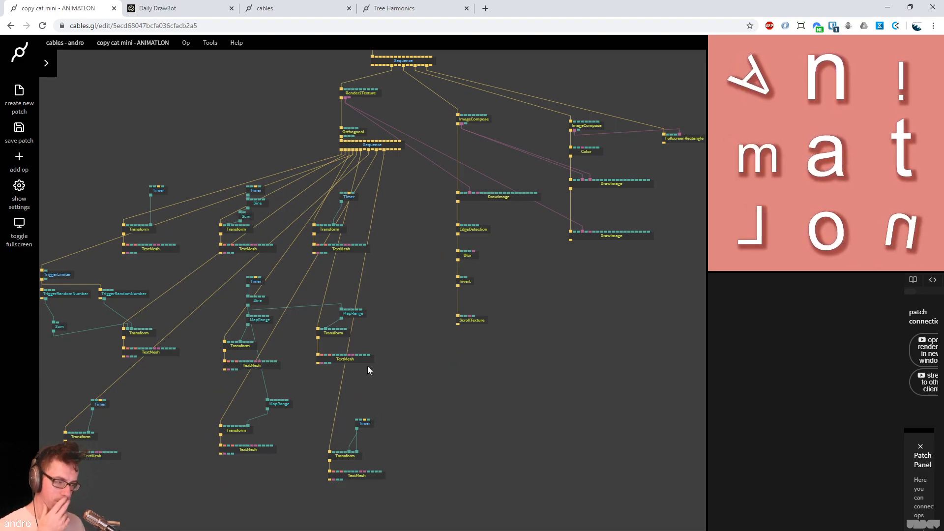
pyautogui.moveTo(381, 379); pyautogui.dragTo(412, 368)
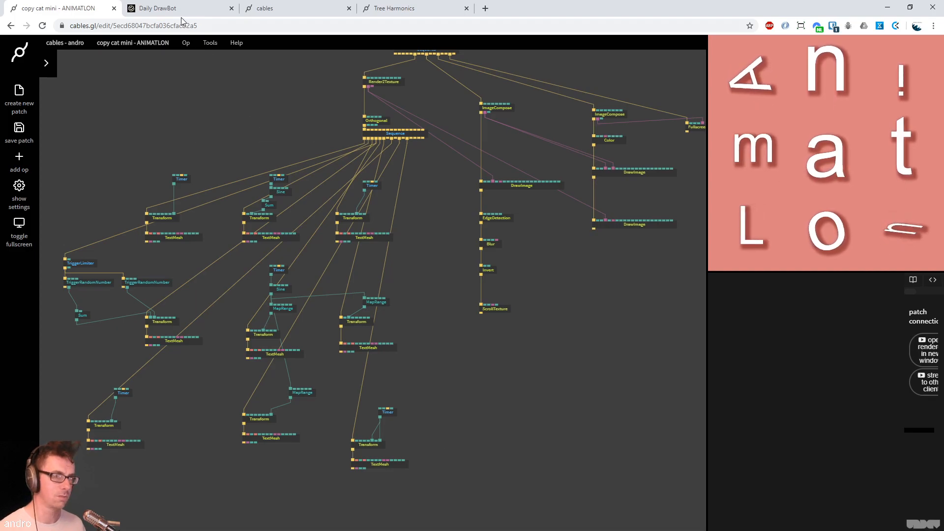
pyautogui.click(133, 42)
pyautogui.click(104, 132)
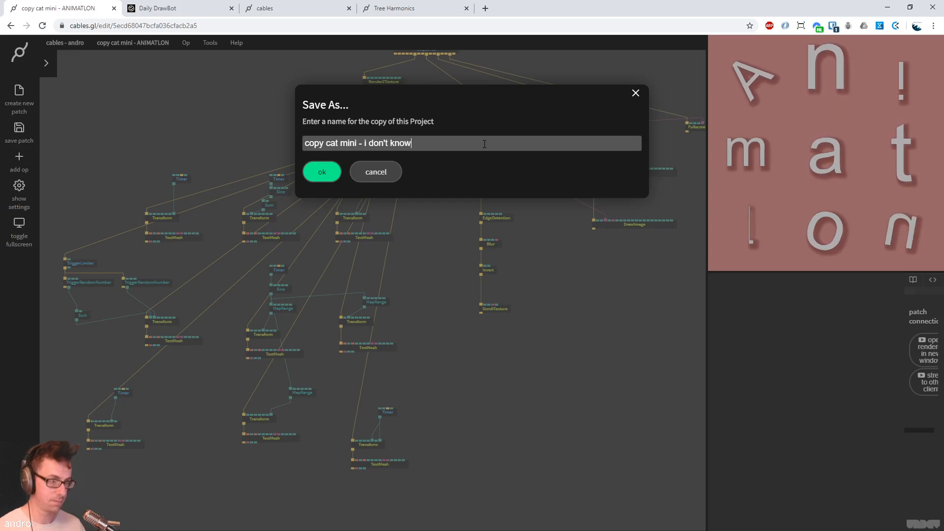
pyautogui.press('Return')
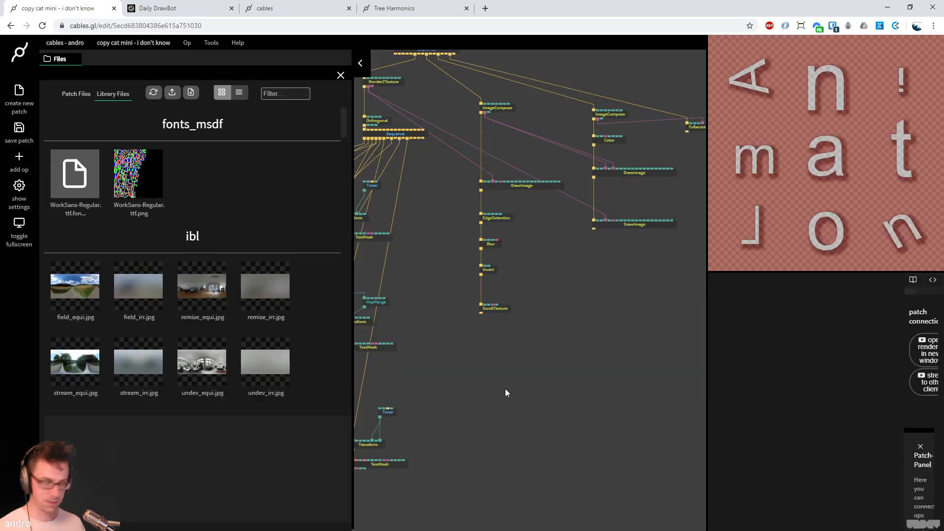
# Switch to the Daily DrawBot page and look through the posted animations for the next one to recreate
pyautogui.hotkey('ctrl', 'Tab')
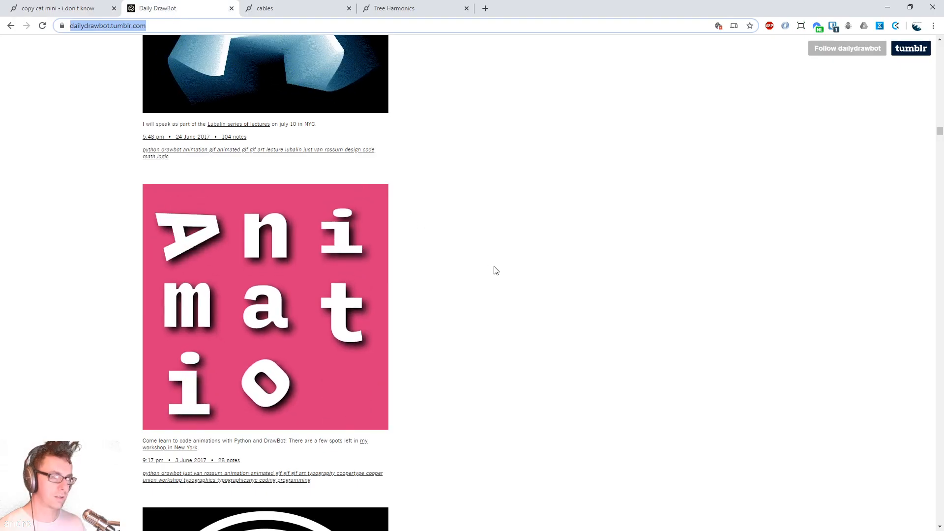
pyautogui.scroll(-6, 502, 271)
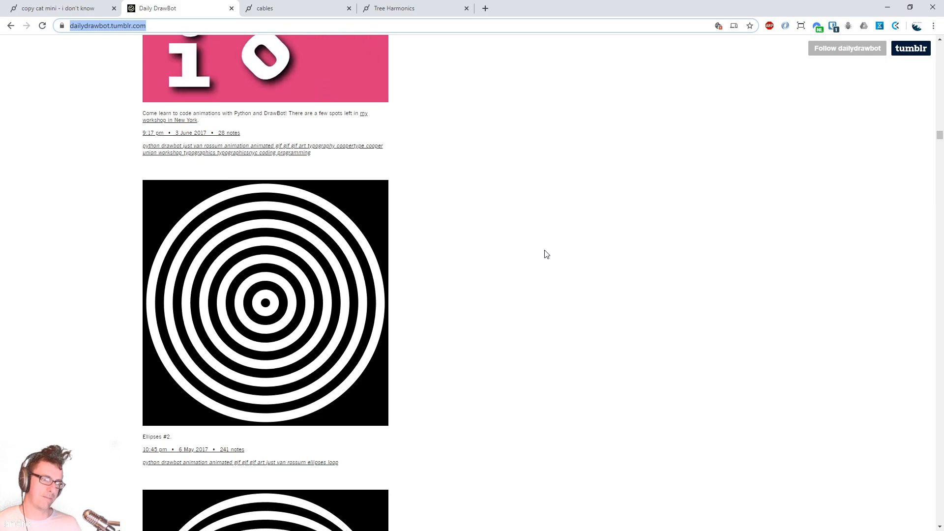
pyautogui.scroll(-5, 545, 255)
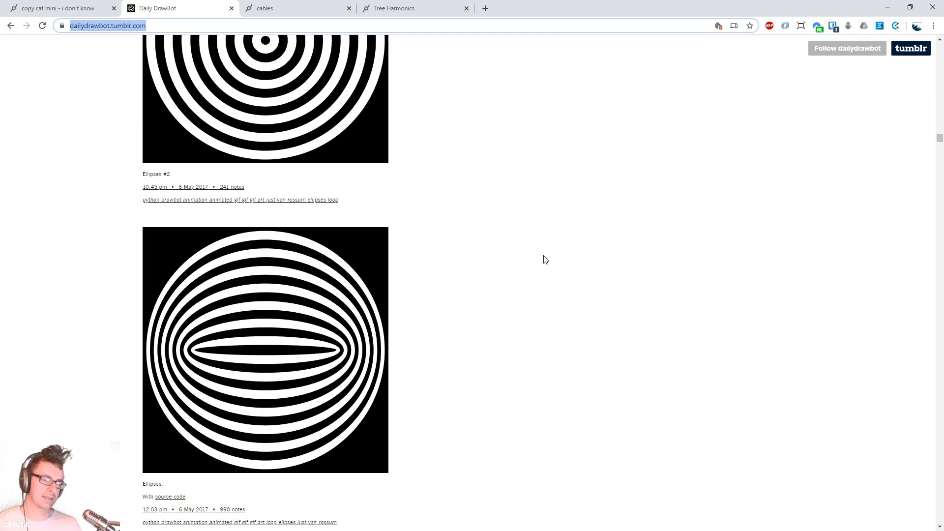
pyautogui.scroll(-9, 545, 260)
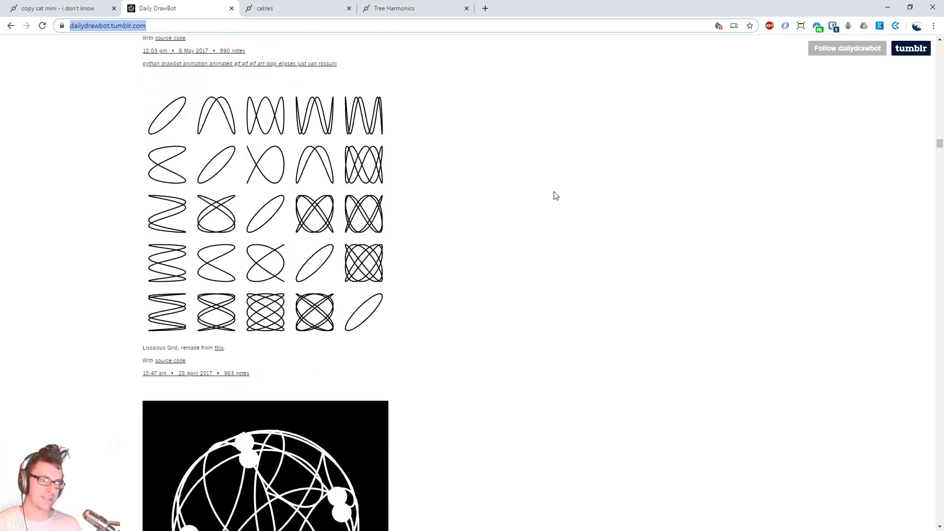
pyautogui.scroll(-3, 557, 198)
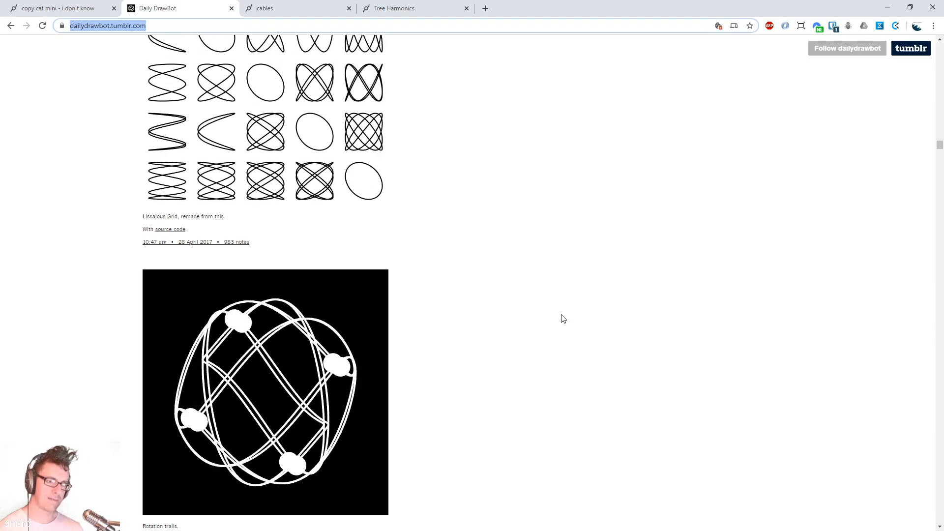
# Return to the cables patch and delete all the letter animation ops below the lower Sequence
pyautogui.click(56, 9)
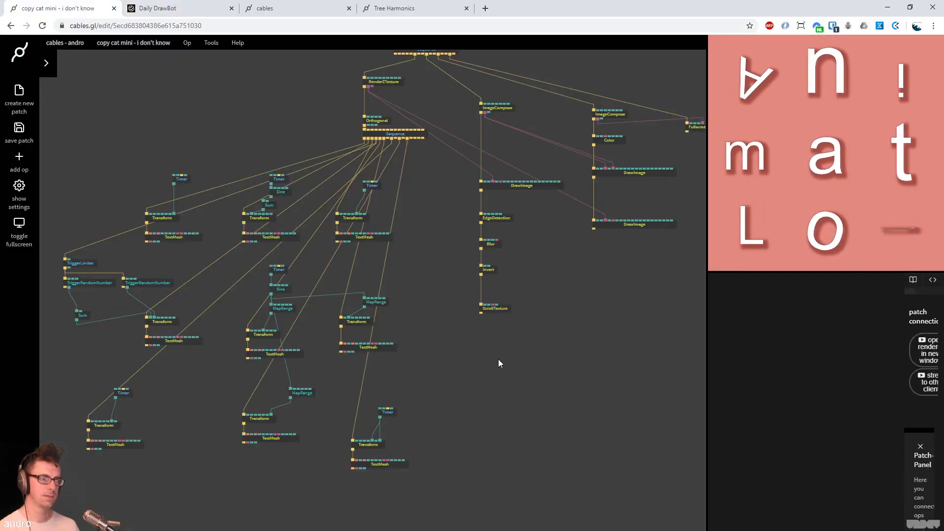
pyautogui.scroll(-2, 503, 361)
pyautogui.moveTo(506, 362); pyautogui.dragTo(379, 420)
pyautogui.moveTo(389, 492); pyautogui.dragTo(89, 241)
pyautogui.press('Delete')
# Search the op library for "merc" and compare the descriptions of MercatorCoord and MercatorCoordsArray
pyautogui.press('Escape')
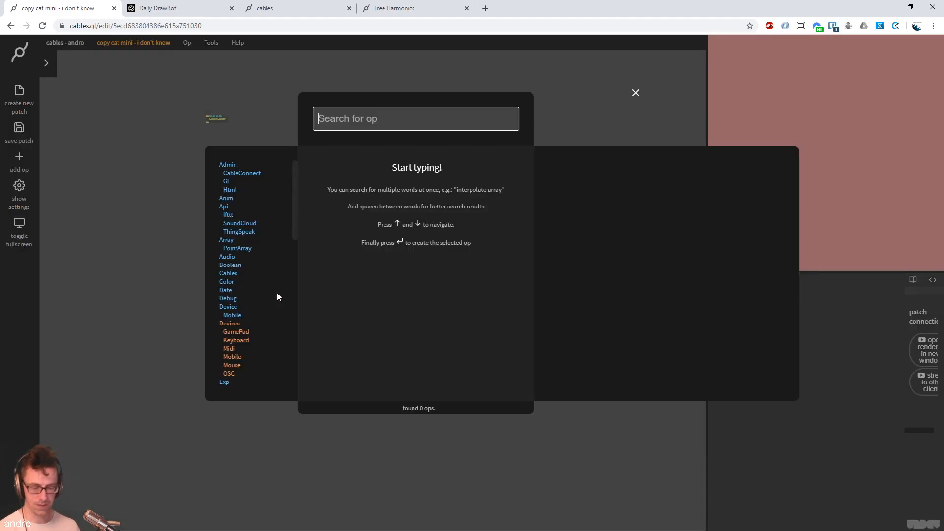
pyautogui.write('merci')
pyautogui.press('BackSpace')
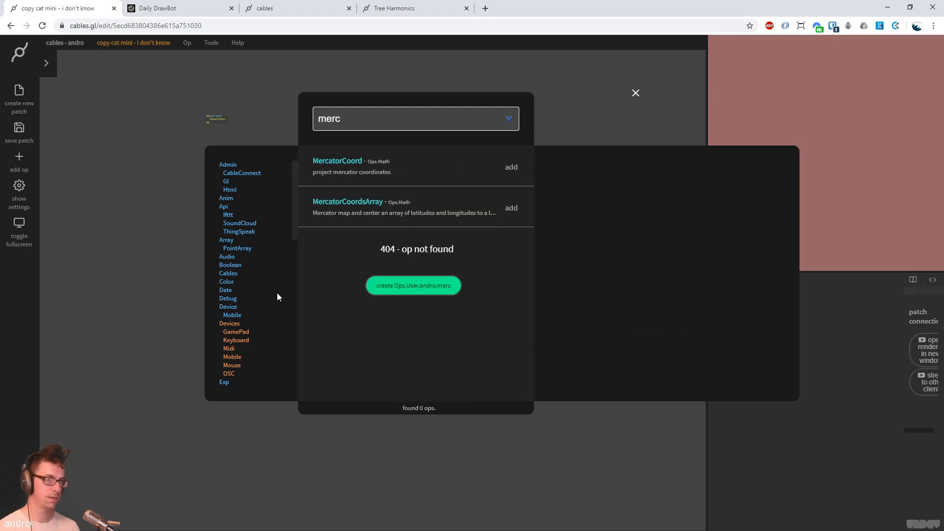
pyautogui.press('Down')
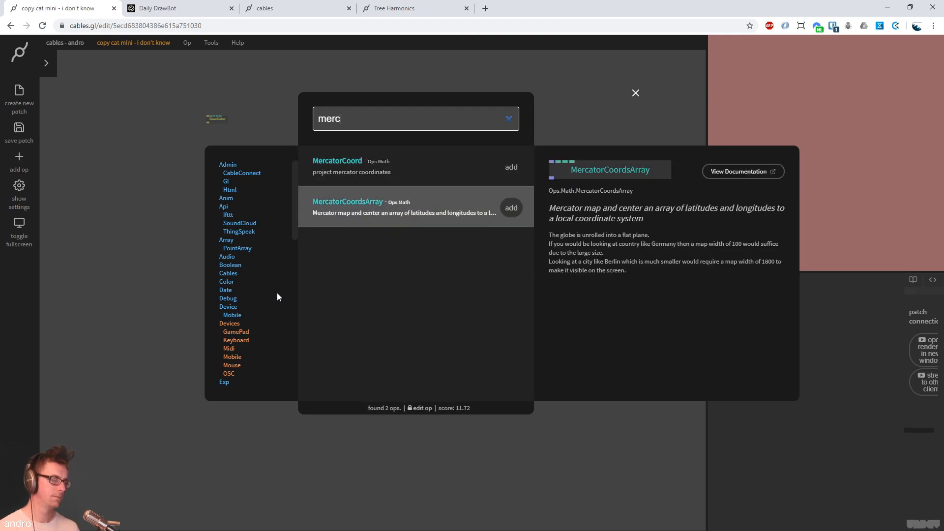
pyautogui.press('Up')
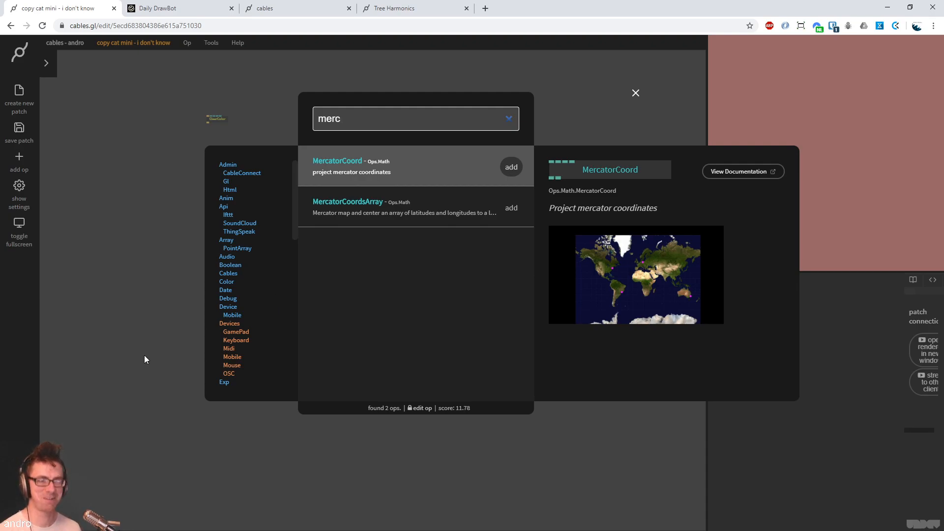
pyautogui.press('Escape')
pyautogui.press('Escape')
pyautogui.press('Escape')
pyautogui.press('Escape')
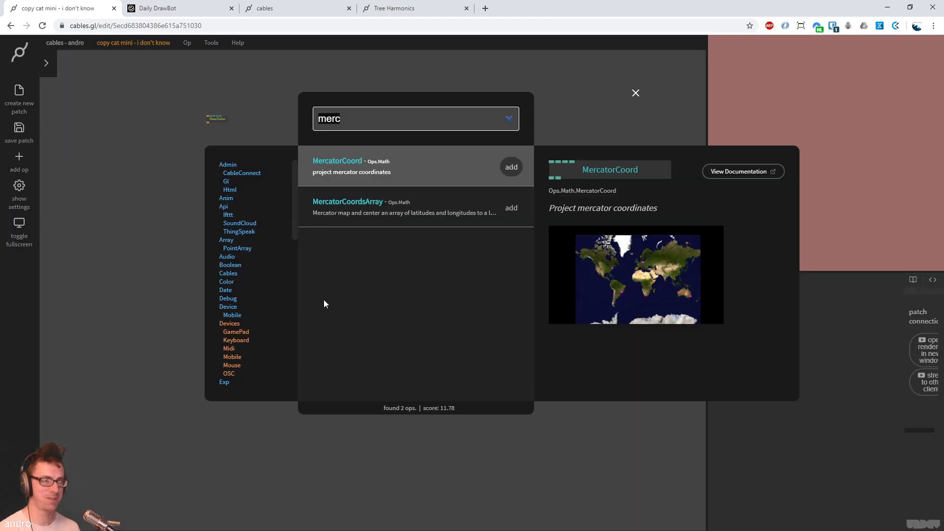
# Add a RandomPointSphere op to the patch
pyautogui.write('ranom')
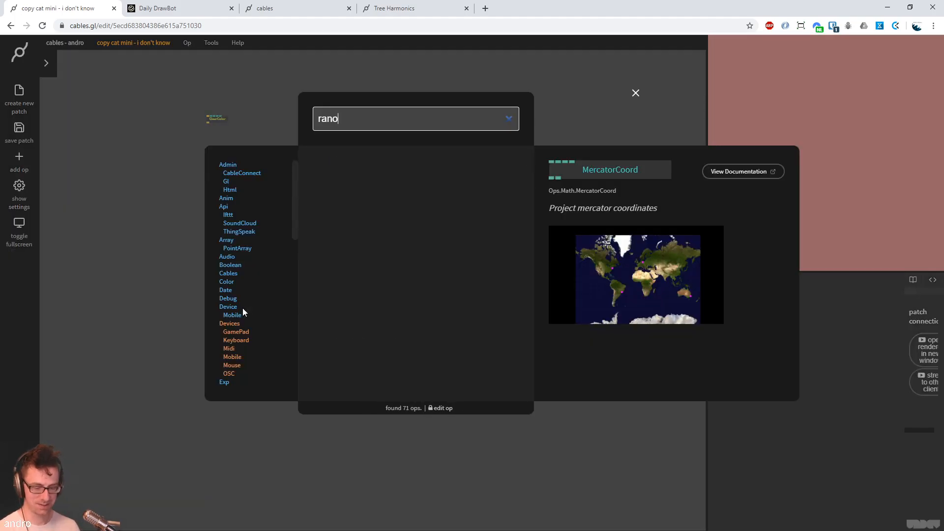
pyautogui.press('BackSpace')
pyautogui.press('BackSpace')
pyautogui.write('d')
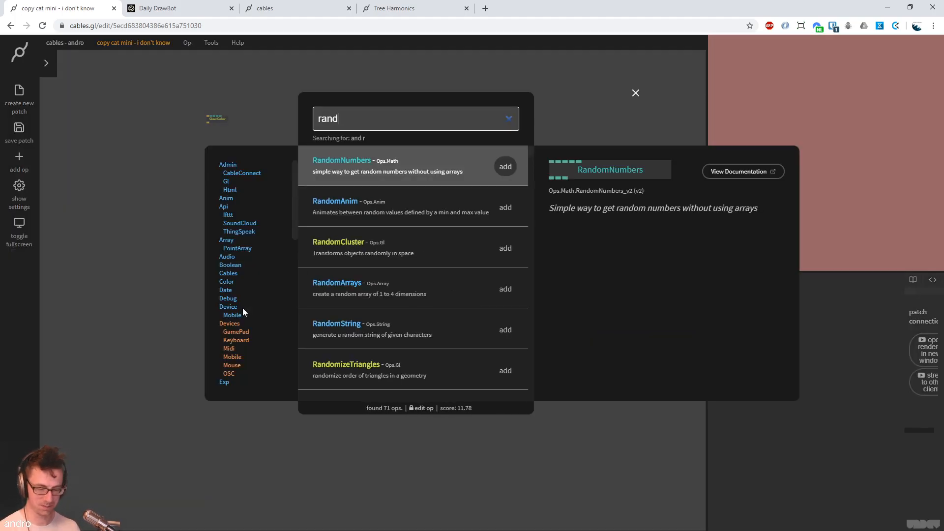
pyautogui.write('ompoint')
pyautogui.press('Return')
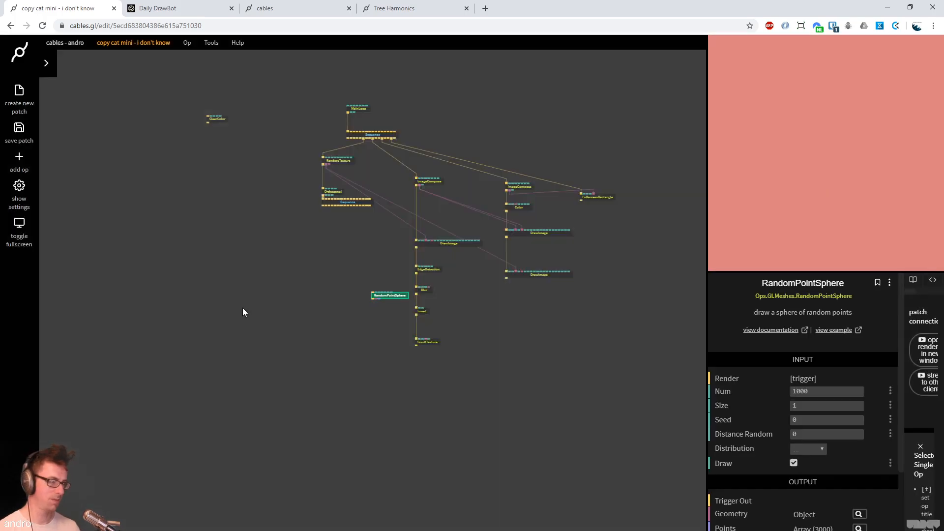
# Delete the DrawImage, EdgeDetection, Blur, Invert and ScrollTexture chain, the loose RandomPointSphere and the lowest DrawImage
pyautogui.moveTo(460, 389); pyautogui.dragTo(427, 439)
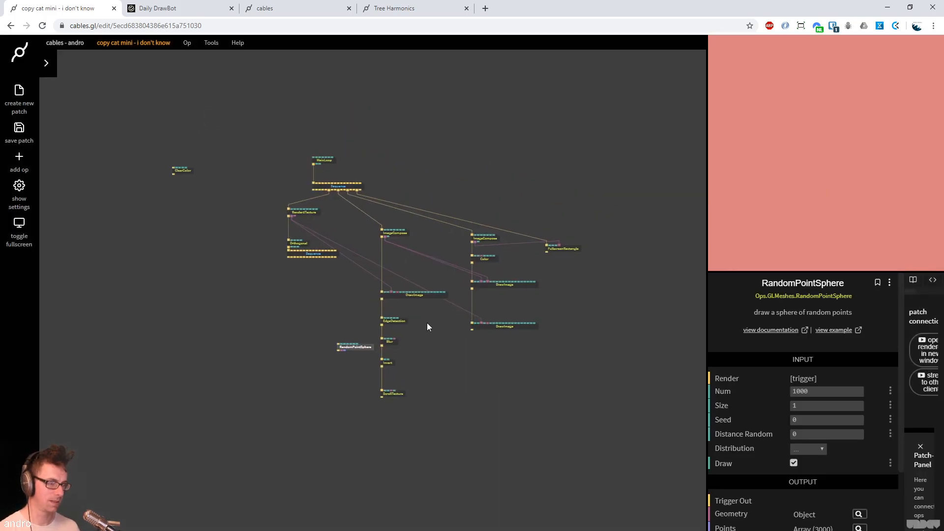
pyautogui.click(412, 294)
pyautogui.moveTo(372, 278); pyautogui.dragTo(435, 455)
pyautogui.press('Delete')
pyautogui.moveTo(532, 377); pyautogui.dragTo(553, 332)
pyautogui.press('Delete')
pyautogui.press('Escape')
# Delete the remaining compositing ops, FullscreenRectangle and Orthogonal, keeping only ClearColor, MainLoop, Render2Texture and the two Sequence ops
pyautogui.click(358, 450)
pyautogui.scroll(3, 510, 279)
pyautogui.moveTo(644, 334); pyautogui.dragTo(487, 204)
pyautogui.press('Delete')
pyautogui.moveTo(387, 305); pyautogui.dragTo(325, 227)
pyautogui.press('Delete')
pyautogui.moveTo(254, 331); pyautogui.dragTo(407, 321)
pyautogui.click(338, 255)
pyautogui.press('Delete')
# Add a RandomPointSphere op below the lower Sequence and connect the Sequence's first trigger output to it
pyautogui.press('Escape')
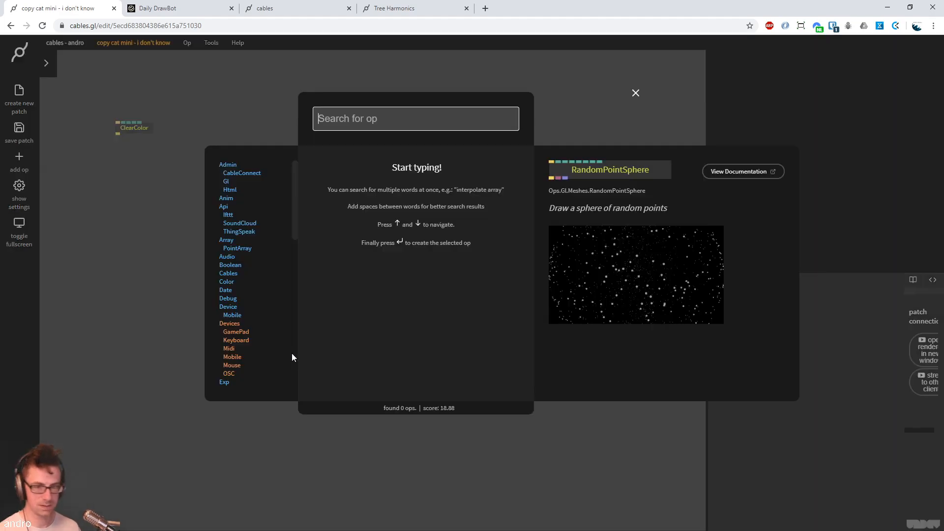
pyautogui.write('randompointss')
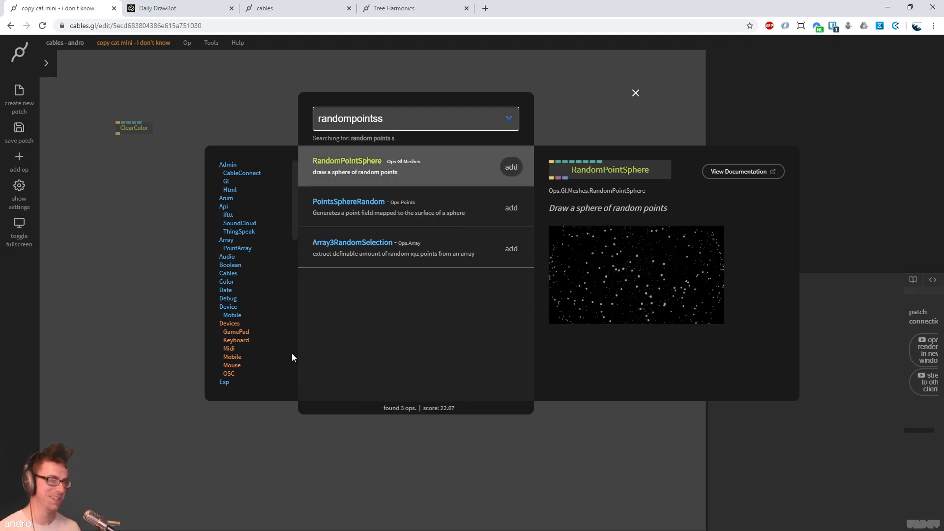
pyautogui.press('Return')
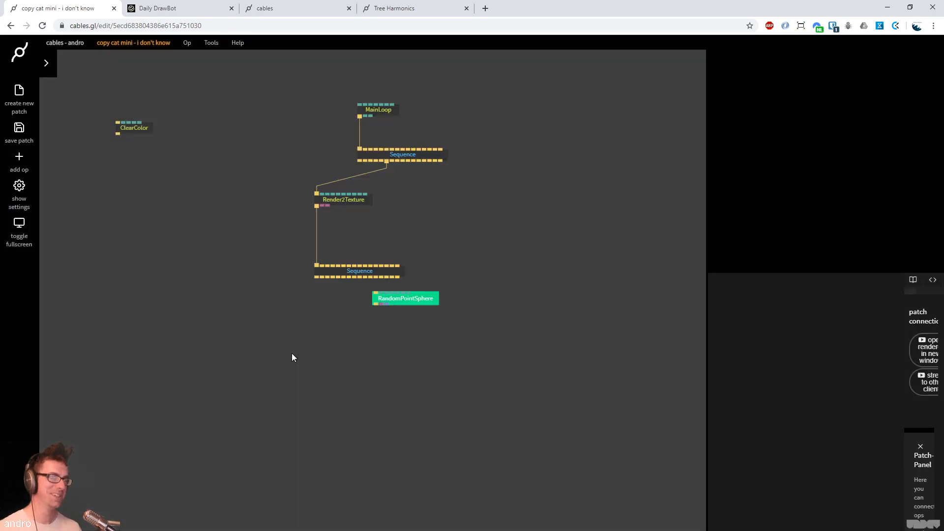
pyautogui.moveTo(414, 299); pyautogui.dragTo(444, 364)
pyautogui.moveTo(316, 277); pyautogui.dragTo(450, 355)
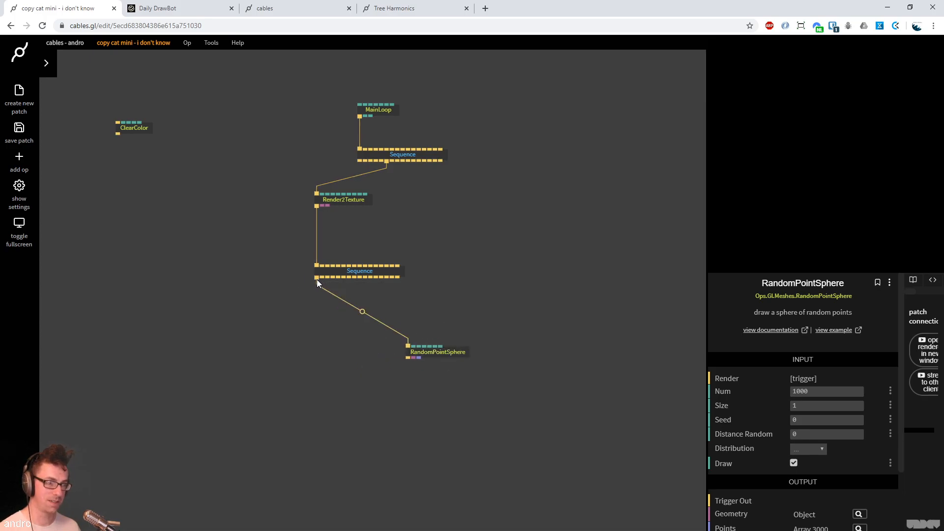
# Add a PointMaterial op triggered by the lower Sequence and chain a PointCloudFromArray op beneath it
pyautogui.moveTo(317, 279); pyautogui.dragTo(320, 405)
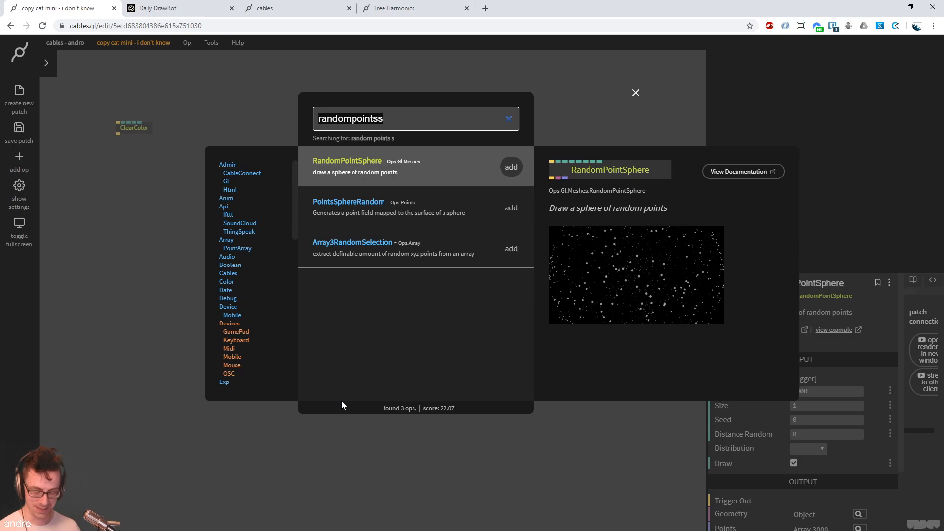
pyautogui.write('pointmat')
pyautogui.press('Return')
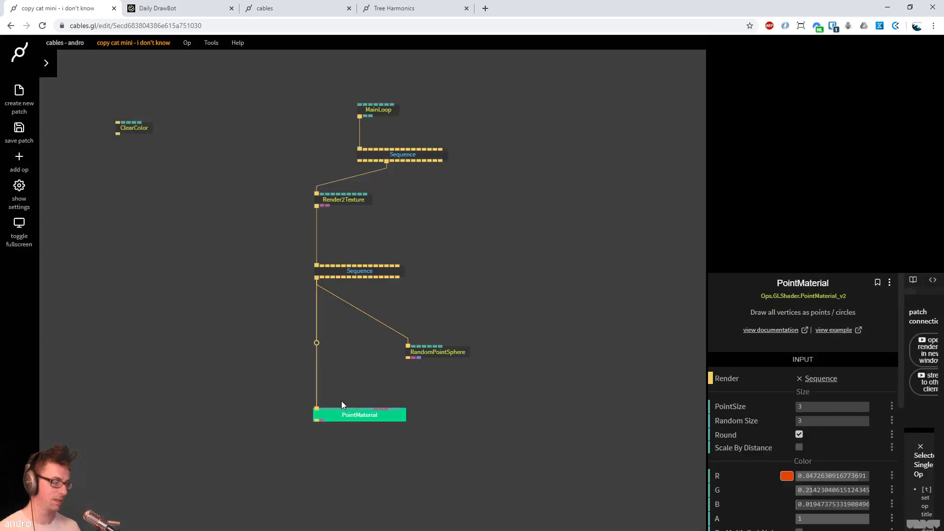
pyautogui.moveTo(316, 420); pyautogui.dragTo(320, 473)
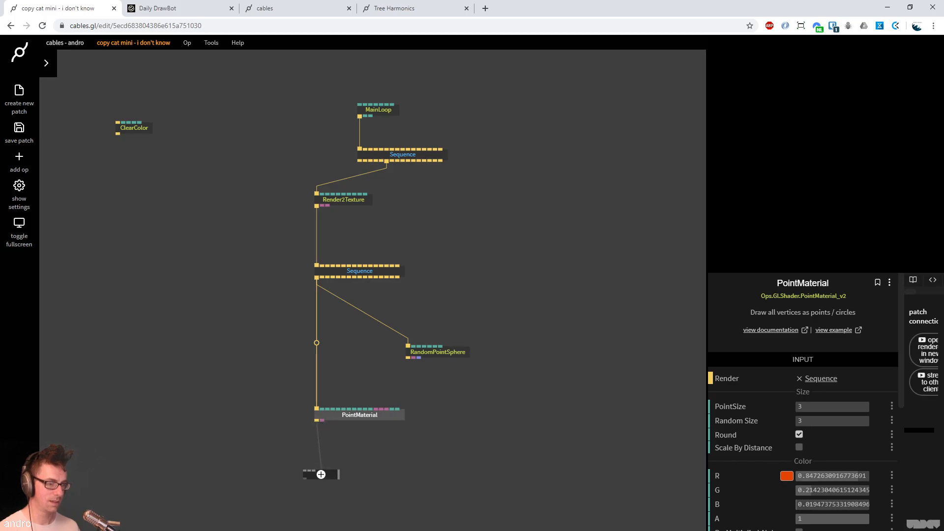
pyautogui.write('pointcloudf')
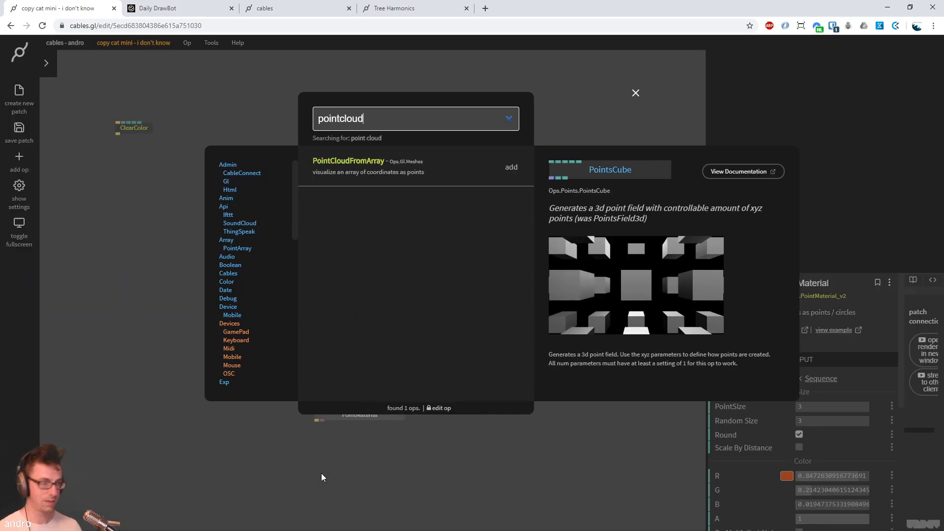
pyautogui.press('Return')
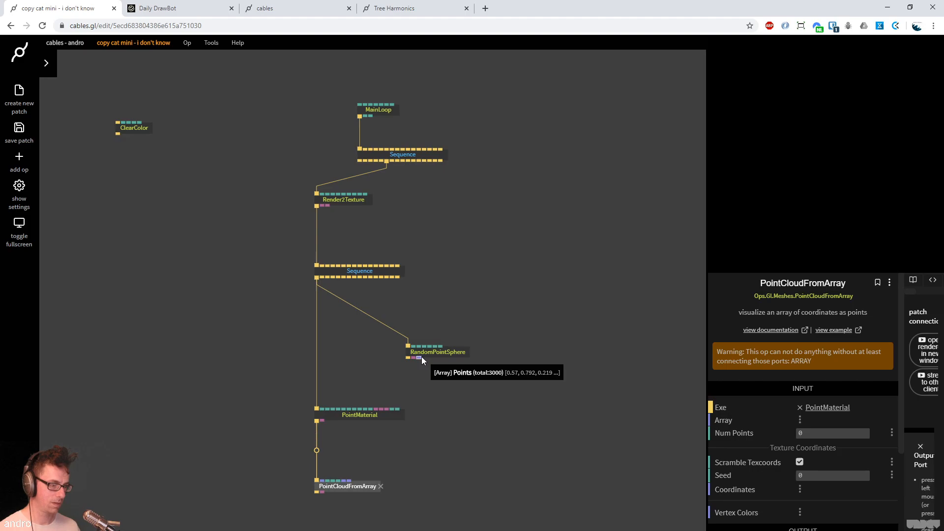
# Connect the Points output of RandomPointSphere to the Array input of PointCloudFromArray
pyautogui.click(420, 357)
pyautogui.press('Escape')
pyautogui.moveTo(419, 358); pyautogui.dragTo(322, 480)
pyautogui.click(486, 393)
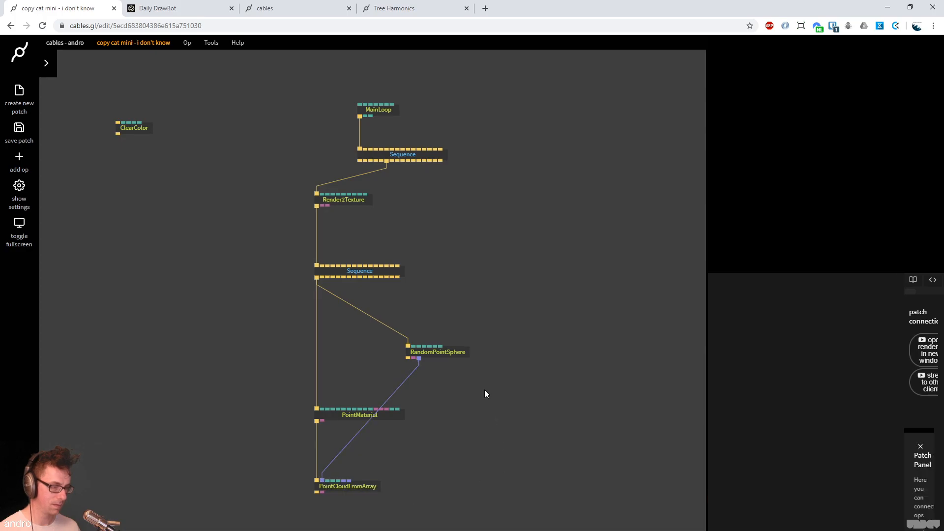
# Inspect the parameters of RandomPointSphere and PointCloudFromArray, and check the texture preview of Render2Texture
pyautogui.moveTo(507, 376); pyautogui.dragTo(473, 317)
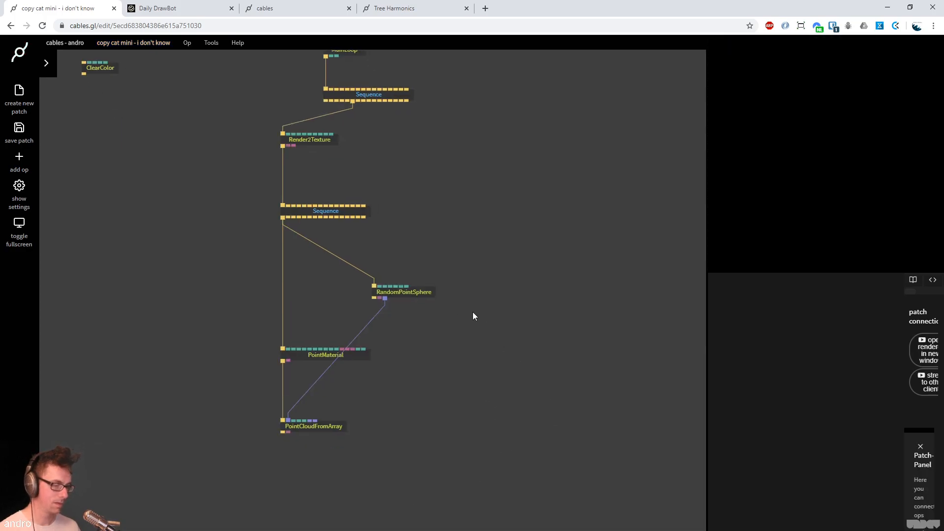
pyautogui.click(412, 298)
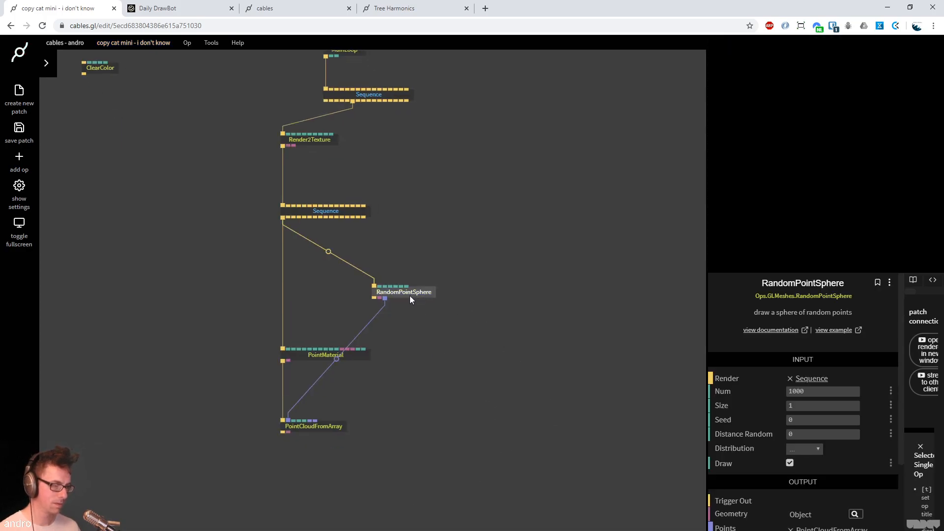
pyautogui.click(325, 426)
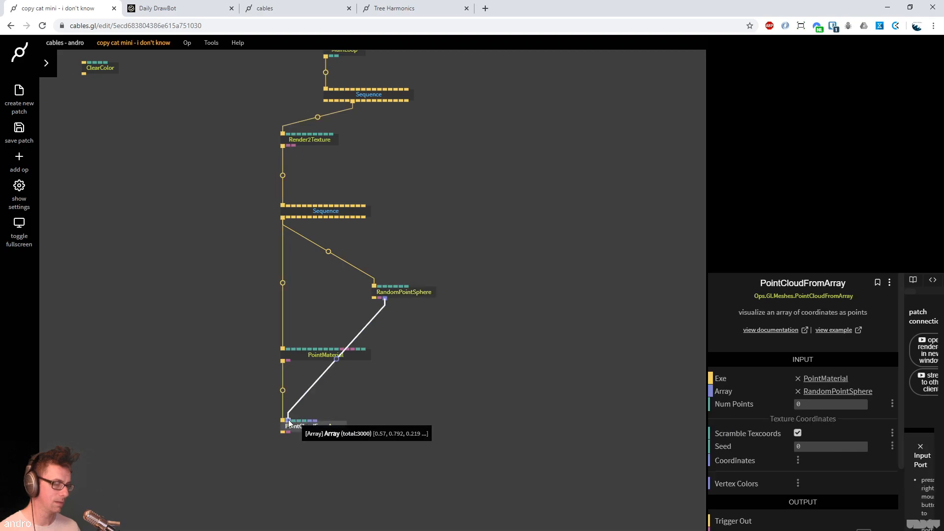
pyautogui.moveTo(505, 350); pyautogui.dragTo(448, 417)
pyautogui.click(262, 213)
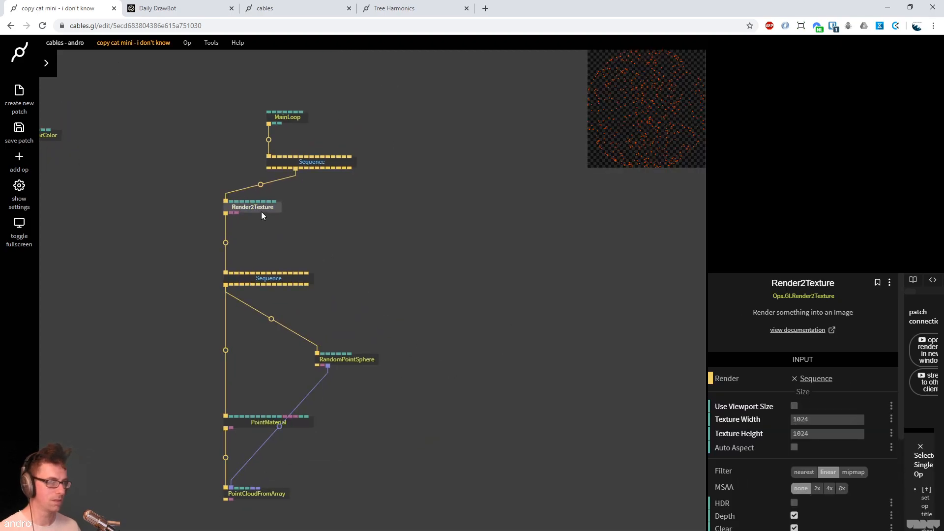
# Remove the Render2Texture op and the upper Sequence that sit between MainLoop and the lower Sequence
pyautogui.click(420, 317)
pyautogui.moveTo(420, 317); pyautogui.dragTo(506, 447)
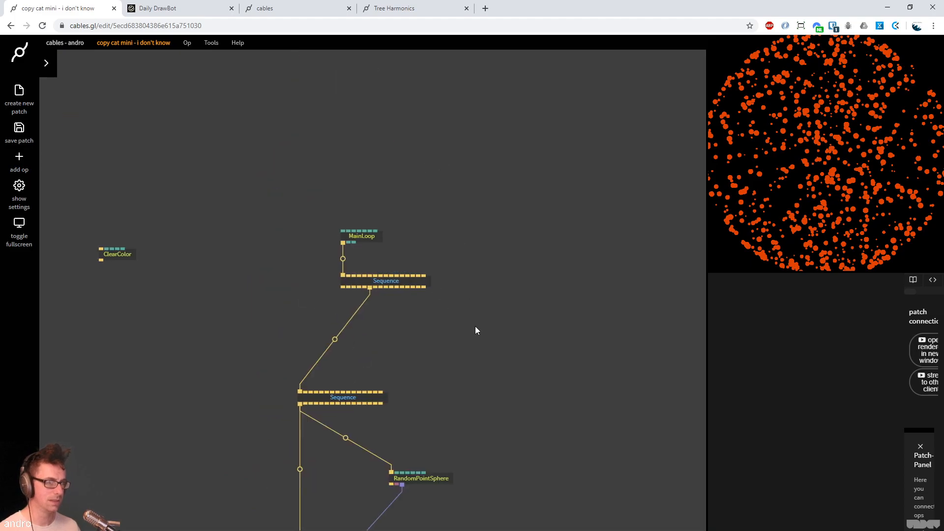
pyautogui.moveTo(466, 319); pyautogui.dragTo(315, 183)
pyautogui.moveTo(400, 279); pyautogui.dragTo(325, 335)
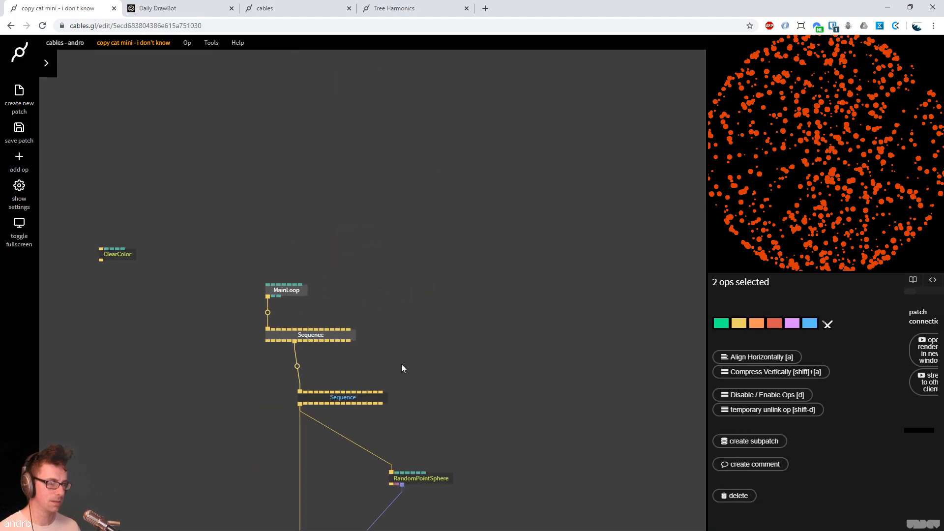
pyautogui.click(395, 361)
pyautogui.click(347, 335)
pyautogui.press('Delete')
# Connect MainLoop's trigger output to the exe input of the remaining Sequence and save the patch
pyautogui.moveTo(415, 361); pyautogui.dragTo(409, 318)
pyautogui.moveTo(280, 241); pyautogui.dragTo(311, 354)
pyautogui.click(299, 311)
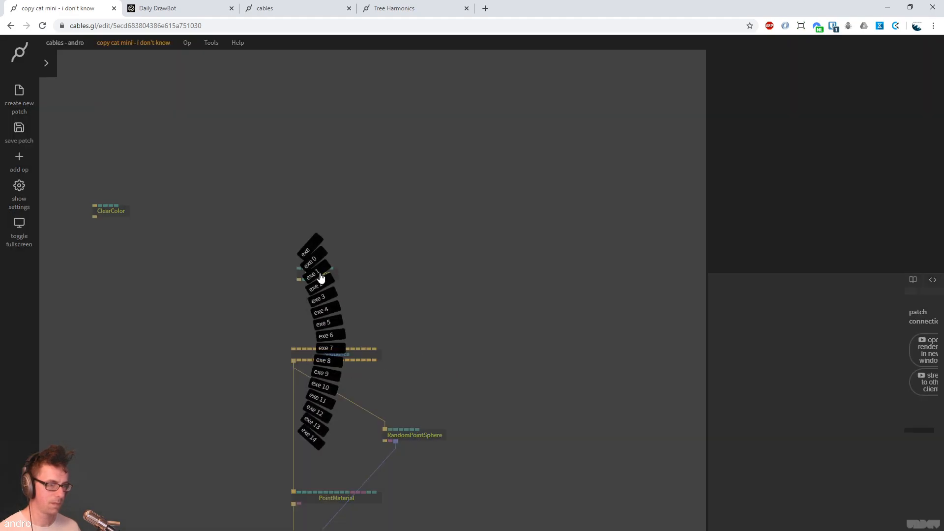
pyautogui.click(305, 254)
pyautogui.moveTo(455, 351); pyautogui.dragTo(434, 231)
pyautogui.hotkey('ctrl', 's')
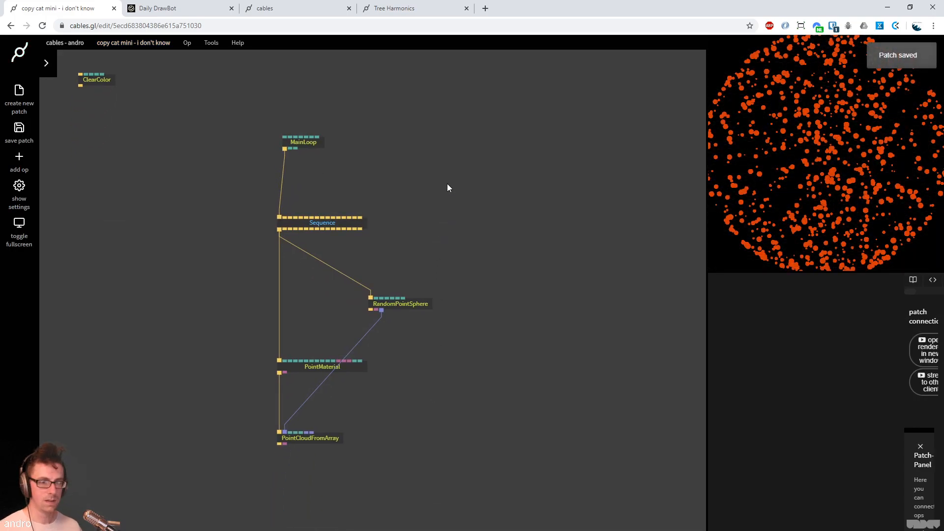
# Move PointCloudFromArray slightly down, and try a Num of 500 on RandomPointSphere before setting it to 100
pyautogui.moveTo(497, 343); pyautogui.dragTo(541, 248)
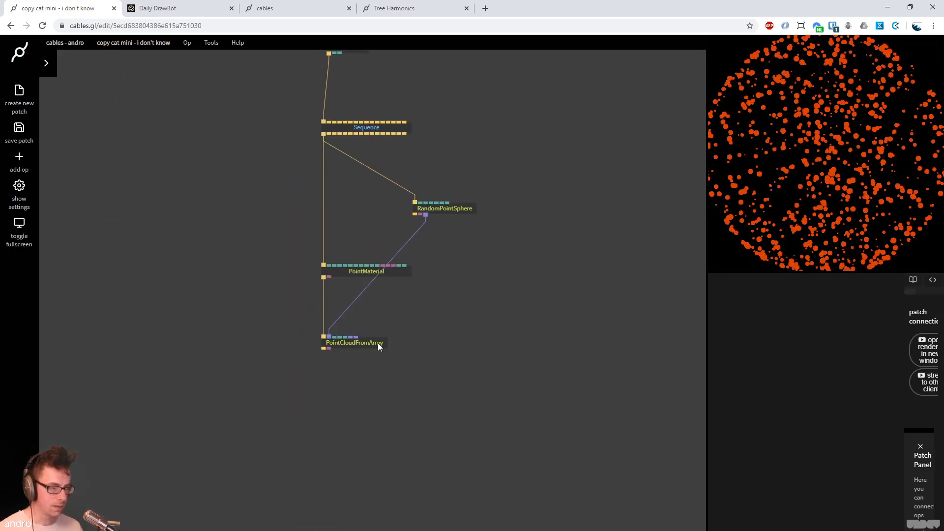
pyautogui.moveTo(378, 344); pyautogui.dragTo(376, 351)
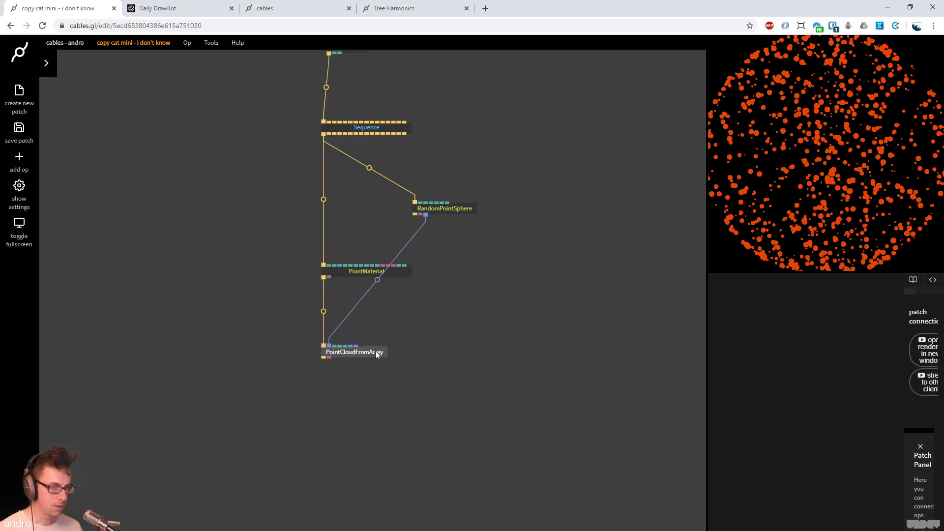
pyautogui.click(440, 218)
pyautogui.click(818, 391)
pyautogui.write('500')
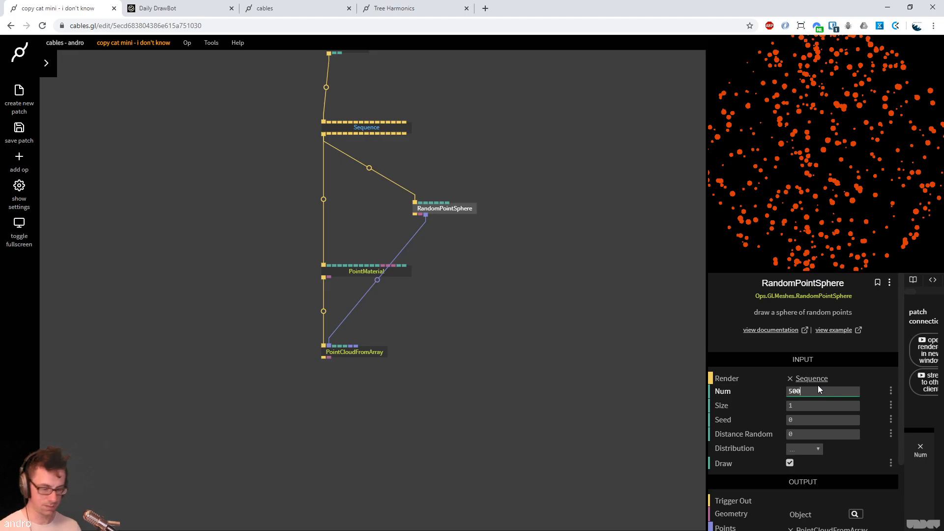
pyautogui.press('BackSpace')
pyautogui.press('BackSpace')
pyautogui.press('BackSpace')
pyautogui.write('100')
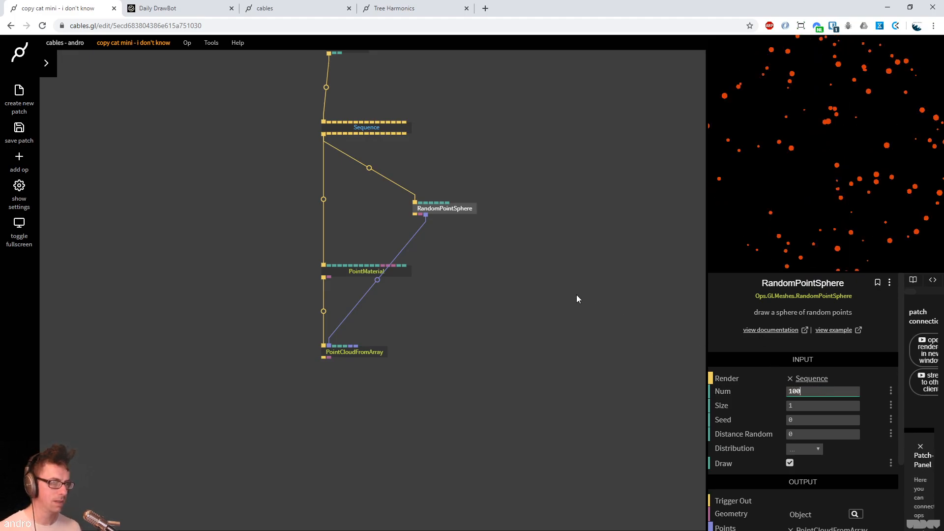
pyautogui.click(578, 298)
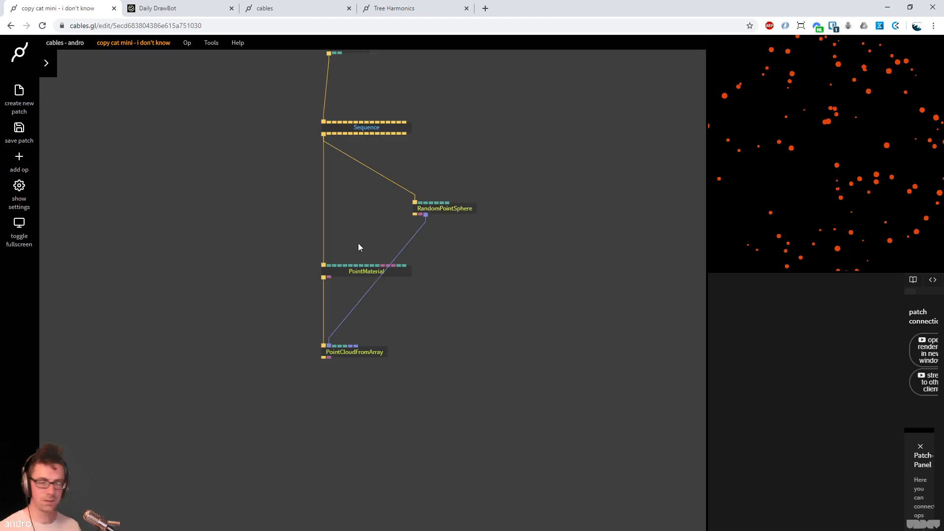
# Add a SortArray3ByDistance op beside PointMaterial and feed its Array input from the Points output of RandomPointSphere
pyautogui.doubleClick(463, 327)
pyautogui.write('sortarra')
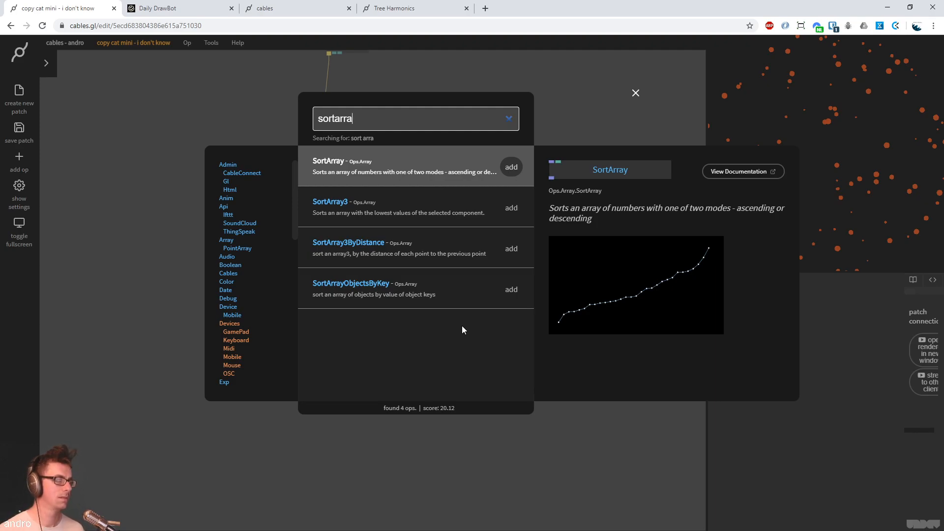
pyautogui.press('Down')
pyautogui.press('Down')
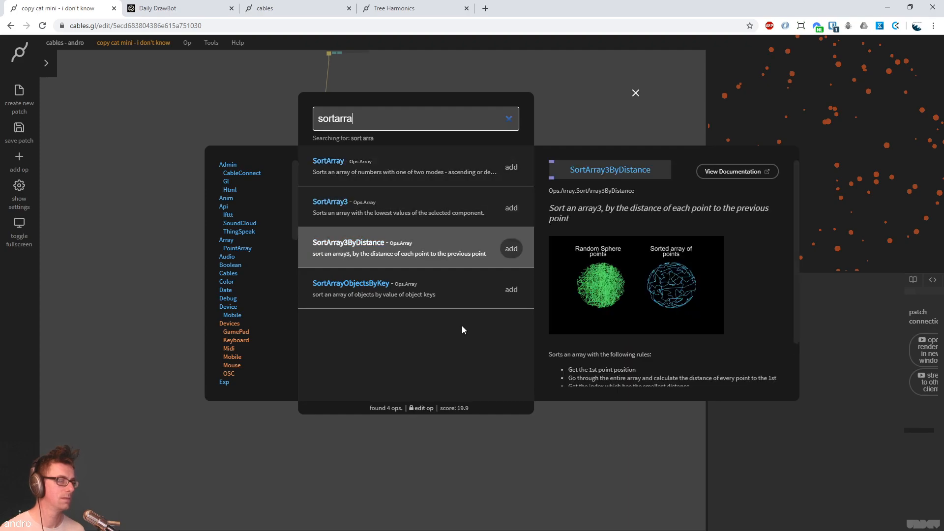
pyautogui.press('Return')
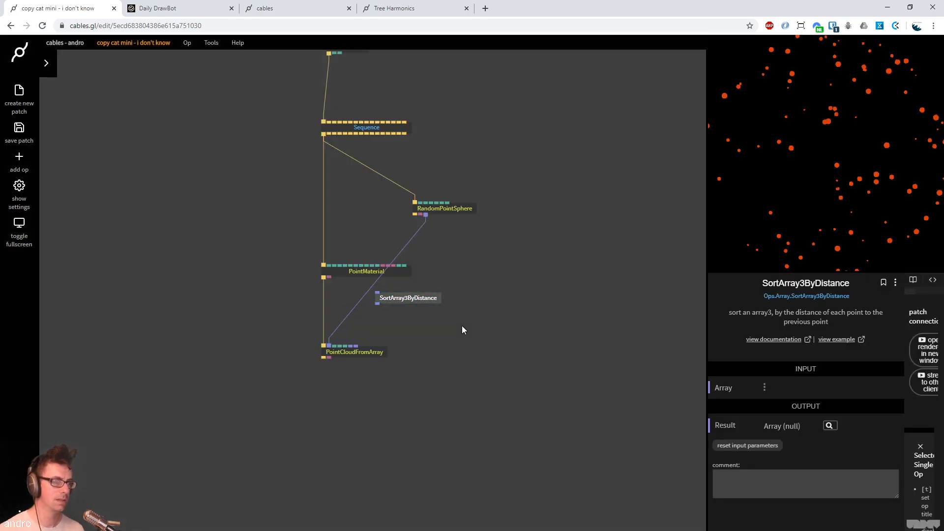
pyautogui.moveTo(398, 303); pyautogui.dragTo(257, 276)
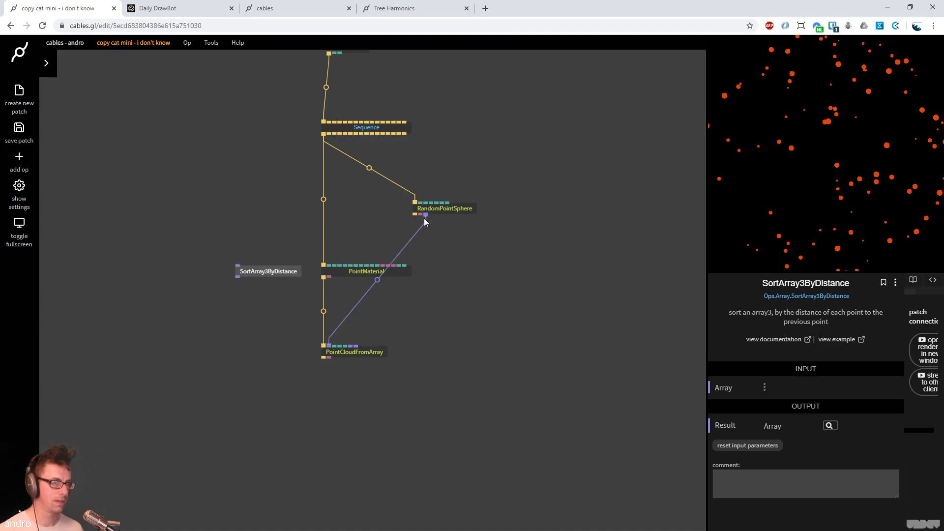
pyautogui.moveTo(426, 218); pyautogui.dragTo(264, 277)
pyautogui.click(294, 191)
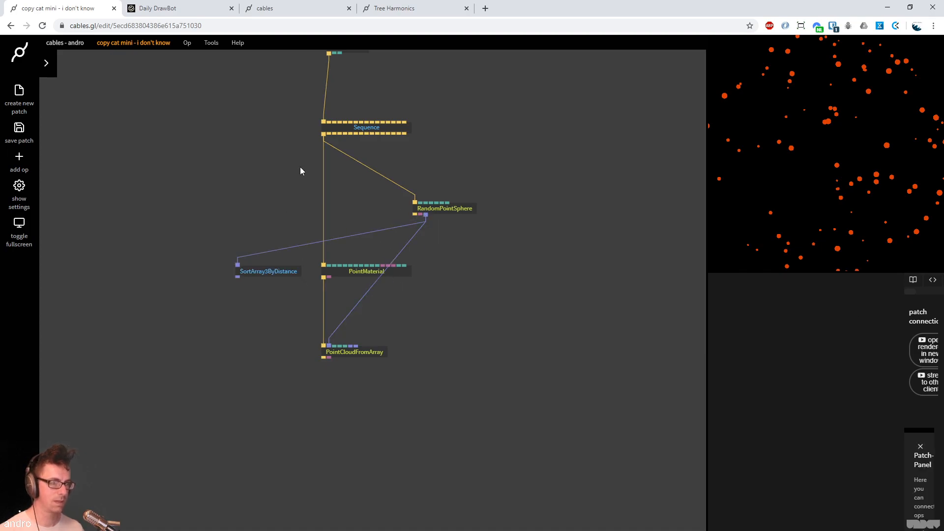
# Add a BasicMaterial op triggered by the Sequence's second output and chain a SplineMesh op beneath it
pyautogui.moveTo(329, 133); pyautogui.dragTo(146, 279)
pyautogui.write('basicm')
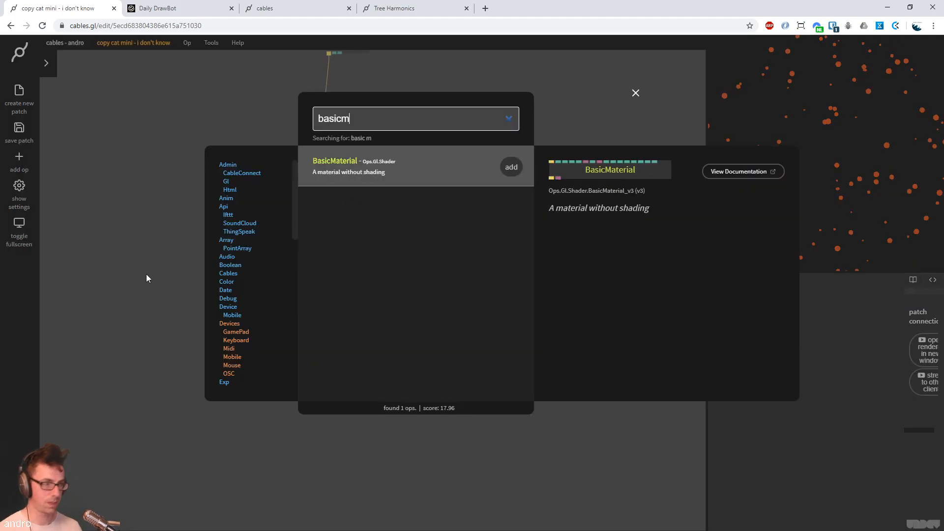
pyautogui.press('Return')
pyautogui.moveTo(148, 297); pyautogui.dragTo(149, 365)
pyautogui.write('splinem')
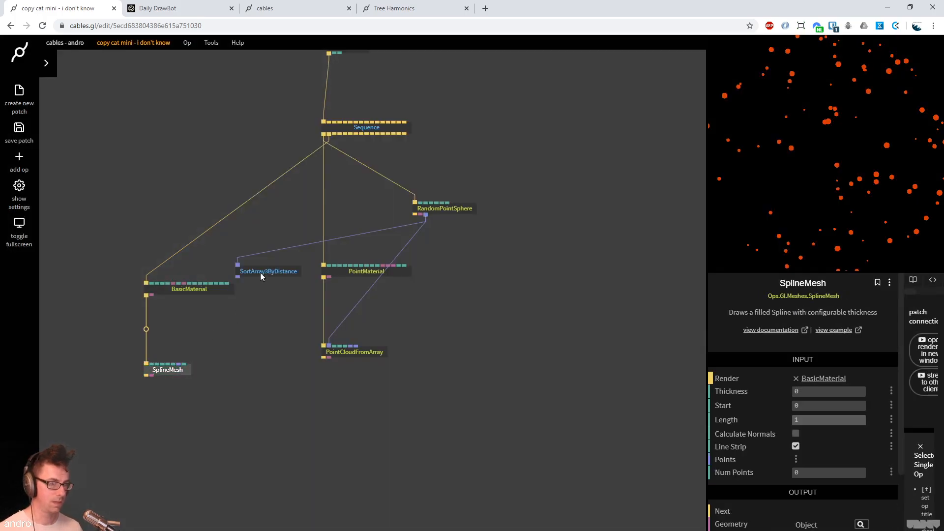
# Connect the Result of SortArray3ByDistance to SplineMesh's Points input and set the spline's Thickness to 0.01
pyautogui.moveTo(238, 278); pyautogui.dragTo(163, 371)
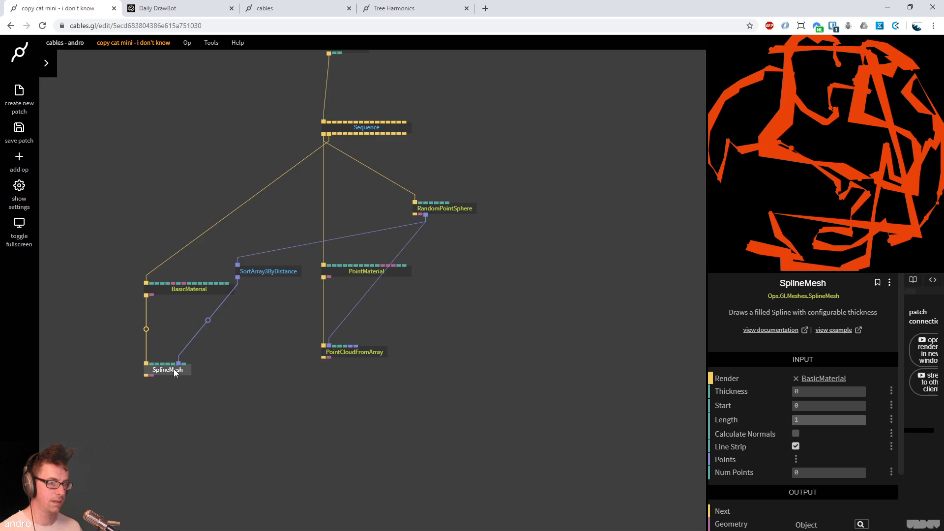
pyautogui.moveTo(823, 393); pyautogui.dragTo(824, 394)
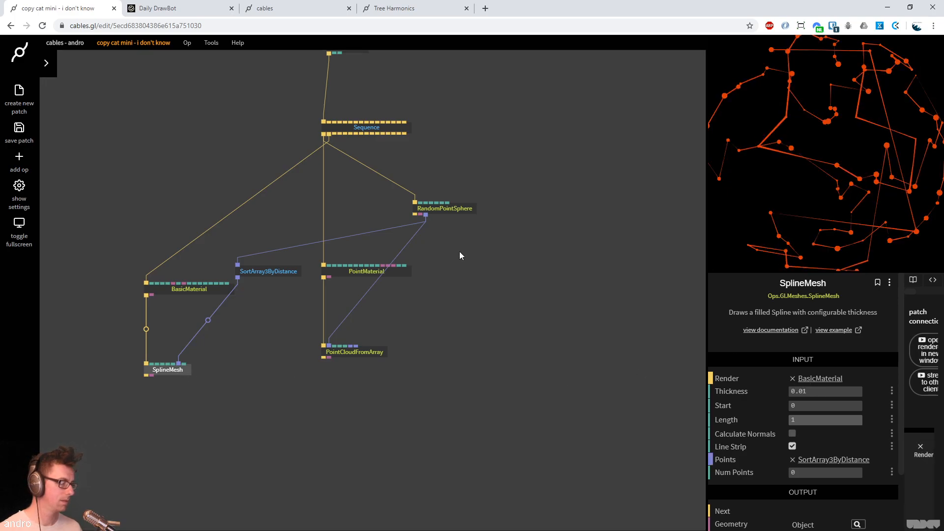
pyautogui.click(290, 285)
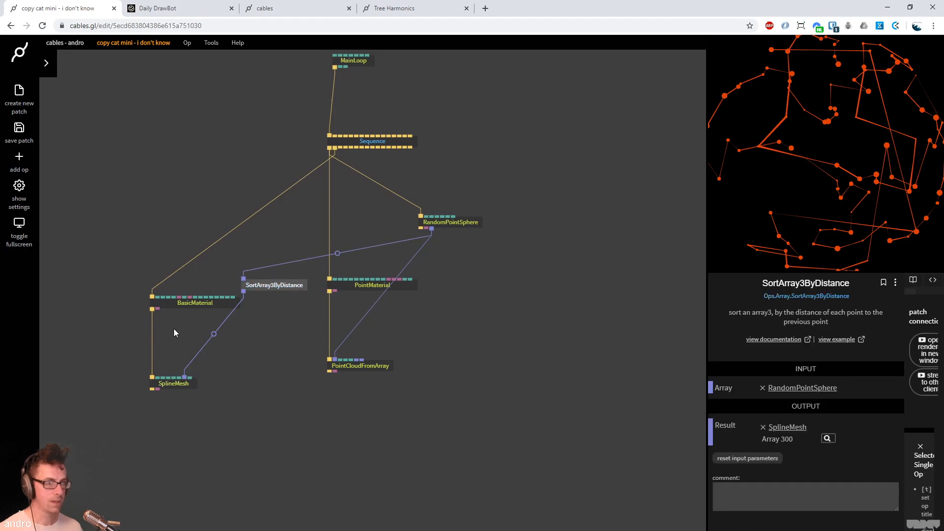
# Insert a SubdivideArray3 op between SortArray3ByDistance and SplineMesh and set its Num Subdivs to 10
pyautogui.click(217, 333)
pyautogui.write('subd')
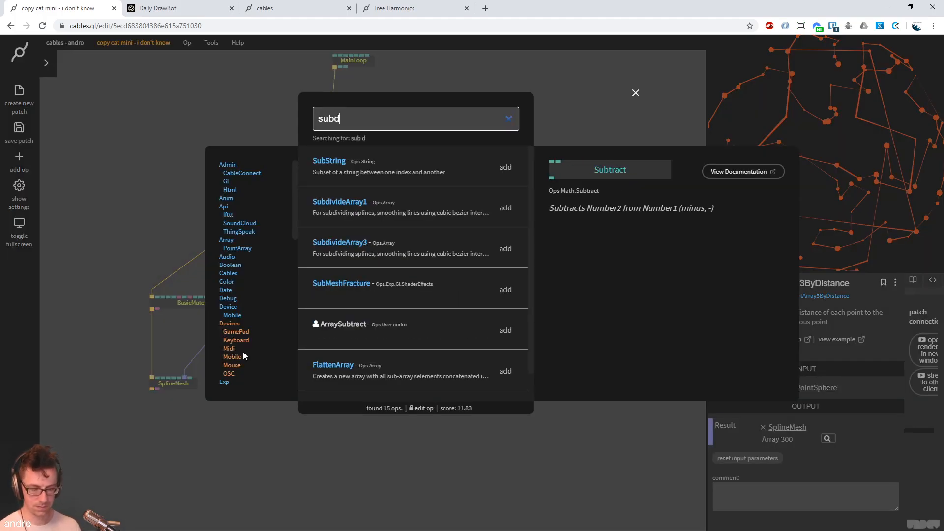
pyautogui.write('iv')
pyautogui.press('Down')
pyautogui.press('Return')
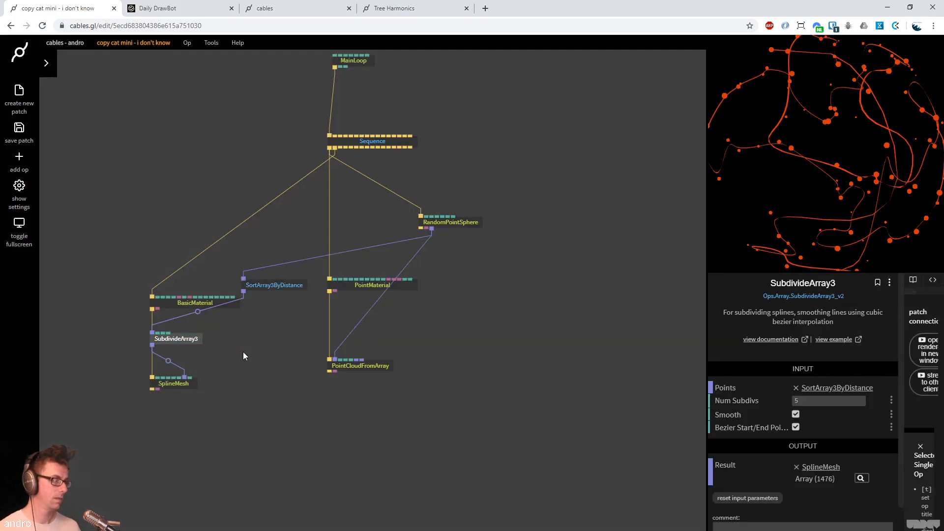
pyautogui.click(841, 402)
pyautogui.write('10')
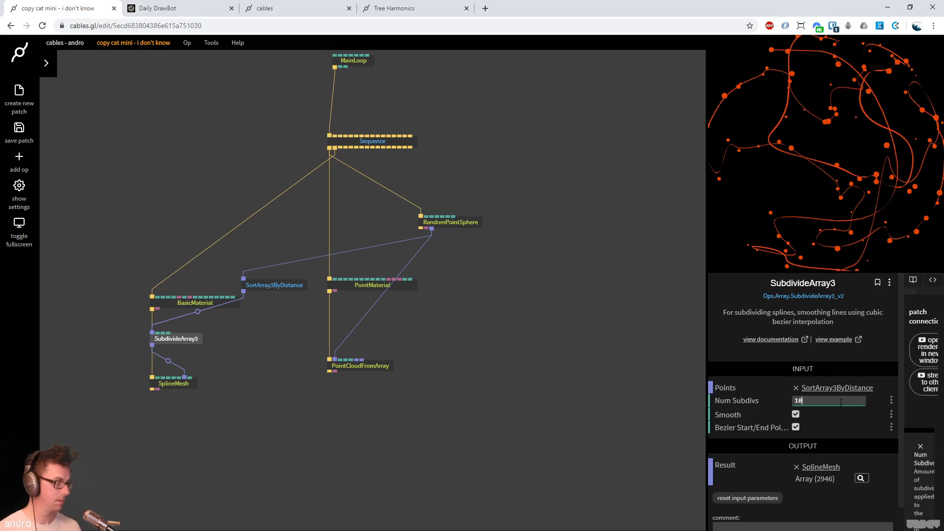
# Try smaller Num values of 20 and 40 on RandomPointSphere
pyautogui.click(467, 222)
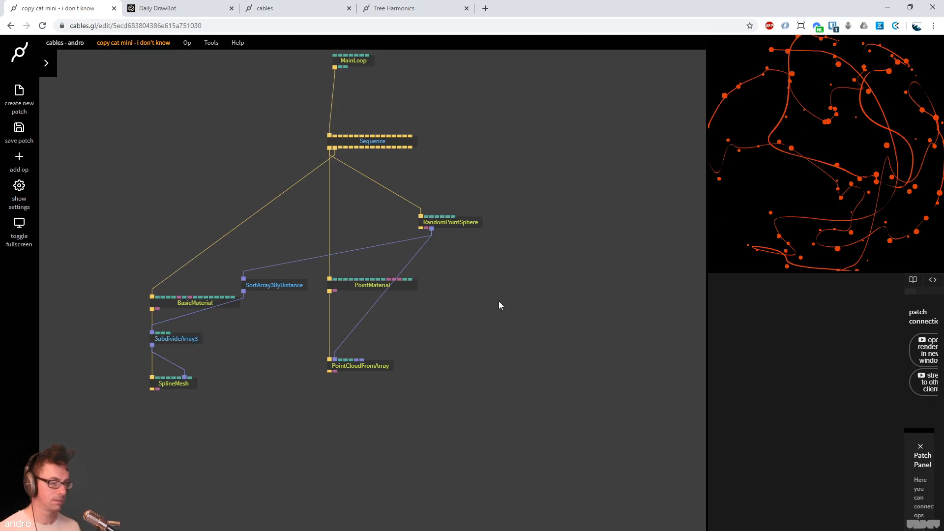
pyautogui.click(816, 390)
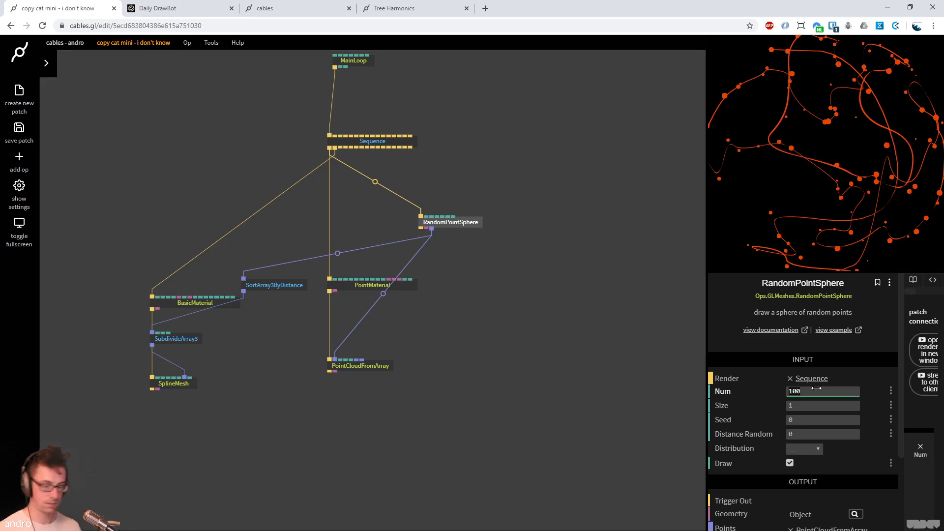
pyautogui.write('20')
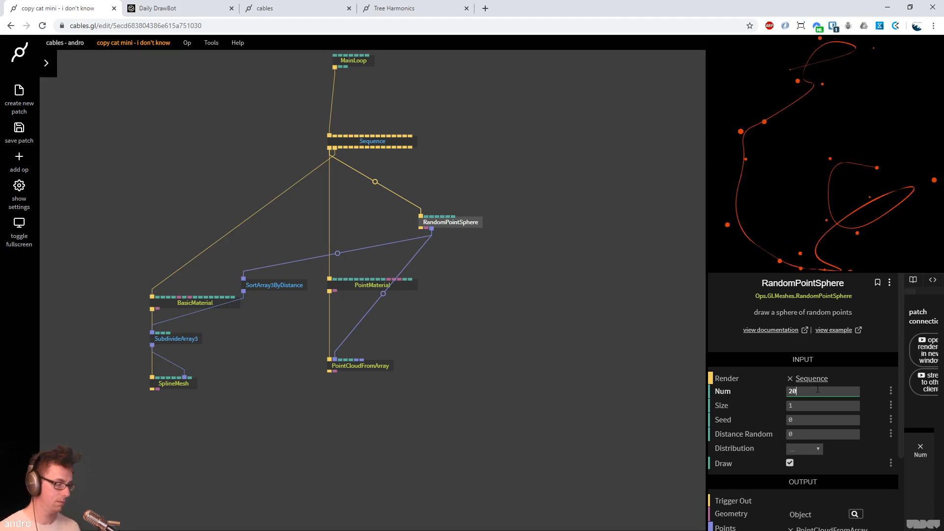
pyautogui.press('BackSpace')
pyautogui.press('BackSpace')
pyautogui.write('40')
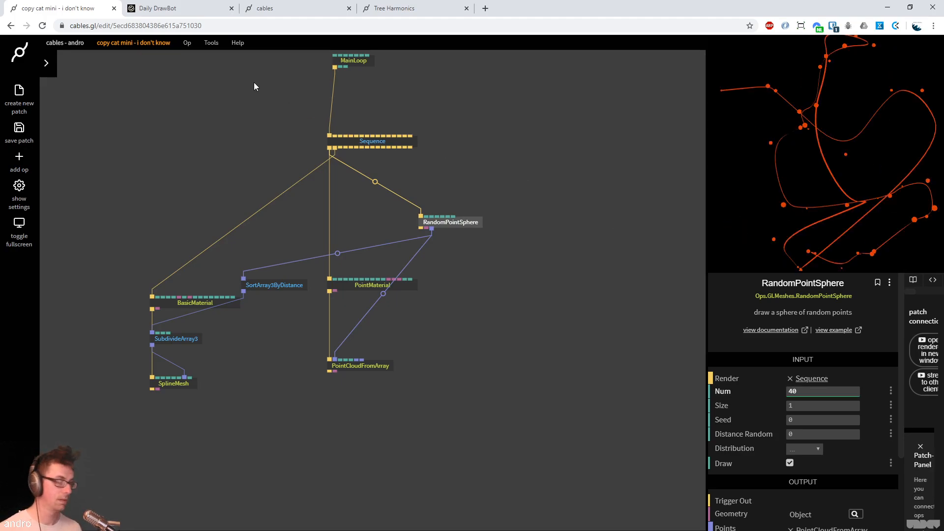
# Compare the Distribution options of RandomPointSphere and set it to Uniform
pyautogui.click(799, 449)
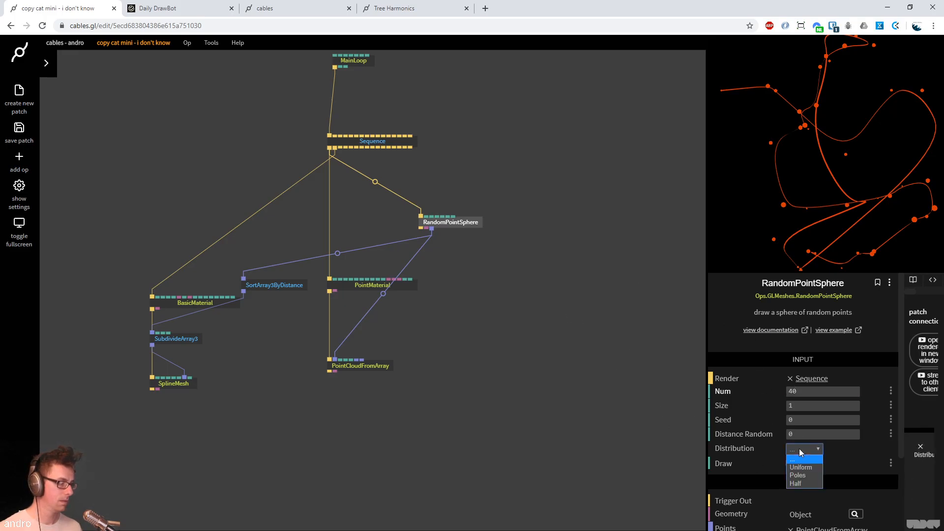
pyautogui.click(802, 468)
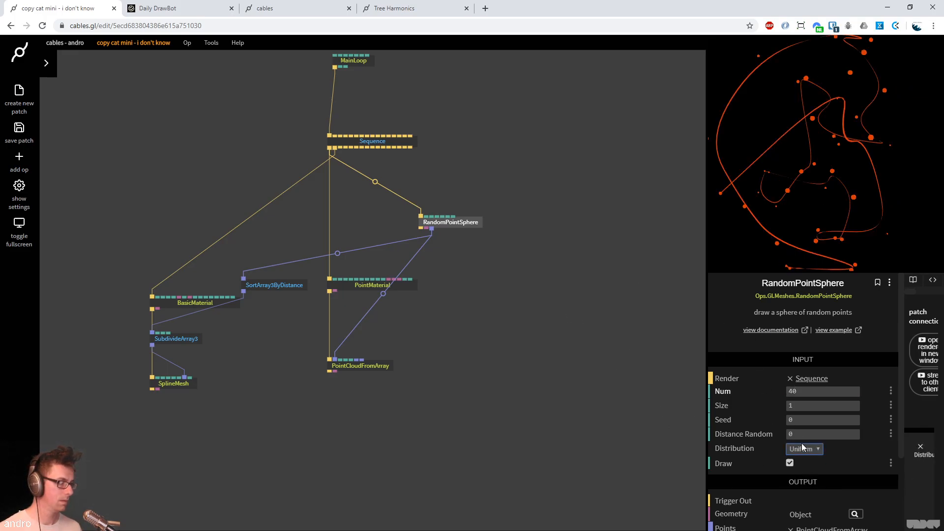
pyautogui.click(804, 449)
pyautogui.click(807, 480)
pyautogui.click(804, 449)
pyautogui.click(802, 468)
pyautogui.click(492, 295)
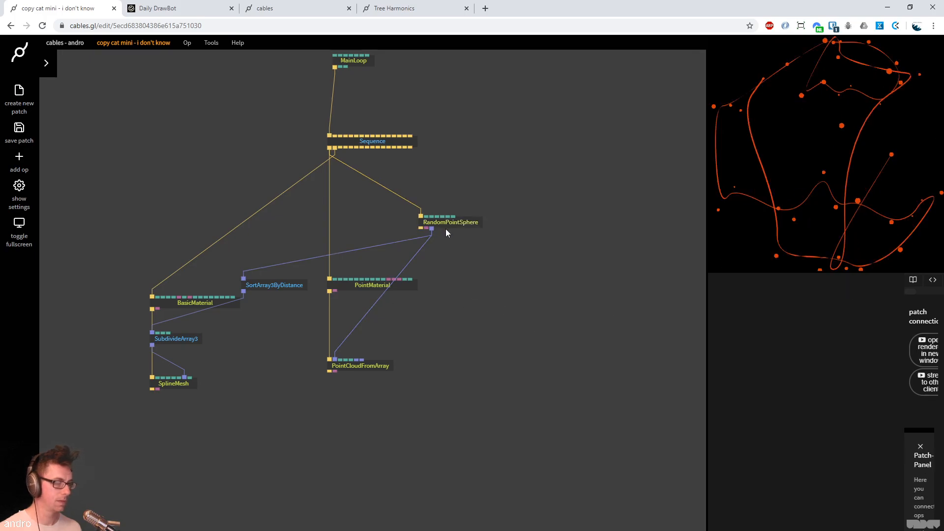
# Set the Num of RandomPointSphere to 100 while keeping the Uniform distribution
pyautogui.click(449, 224)
pyautogui.click(848, 391)
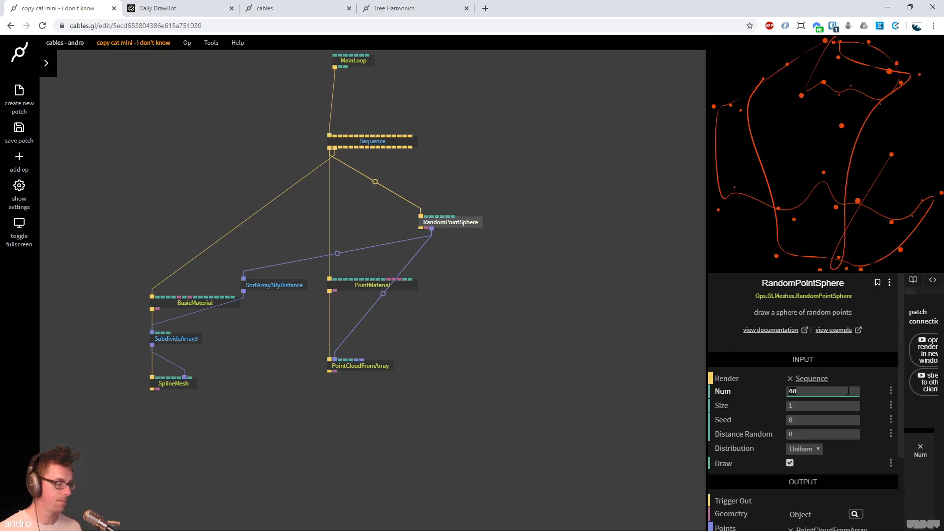
pyautogui.write('100')
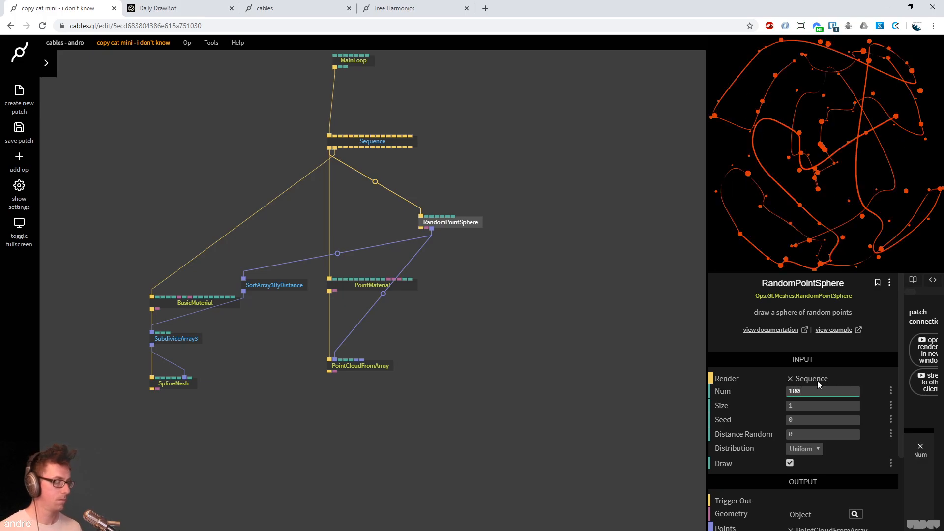
pyautogui.click(597, 223)
pyautogui.moveTo(439, 375); pyautogui.dragTo(424, 419)
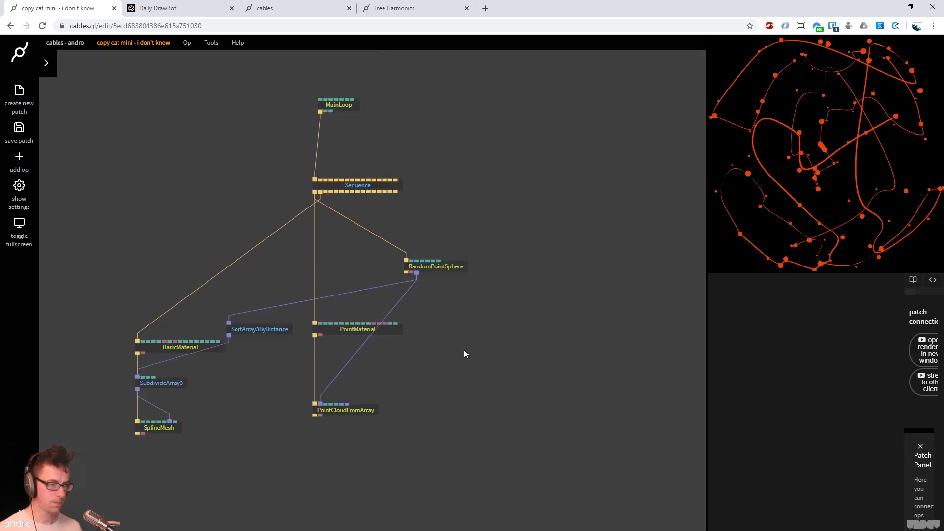
# Align the MainLoop op with the Sequence so the cable between them runs straight down
pyautogui.press('Escape')
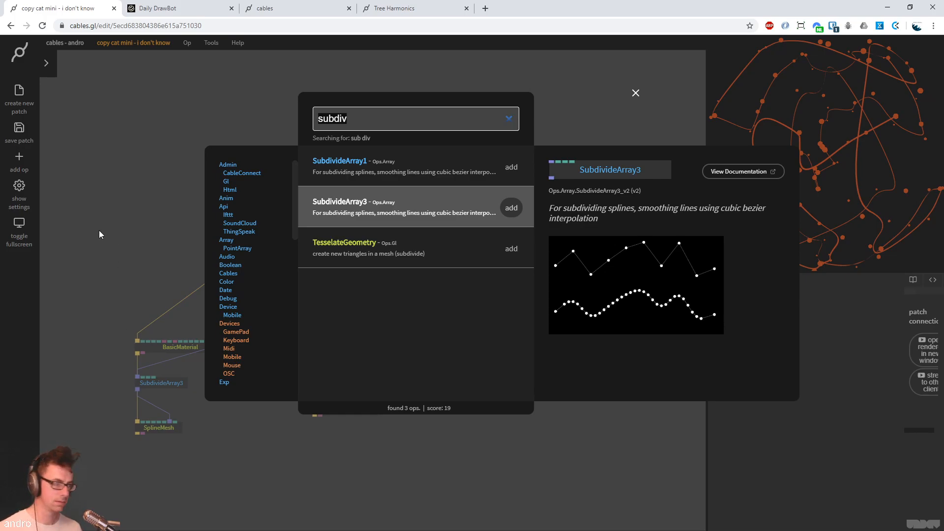
pyautogui.press('Escape')
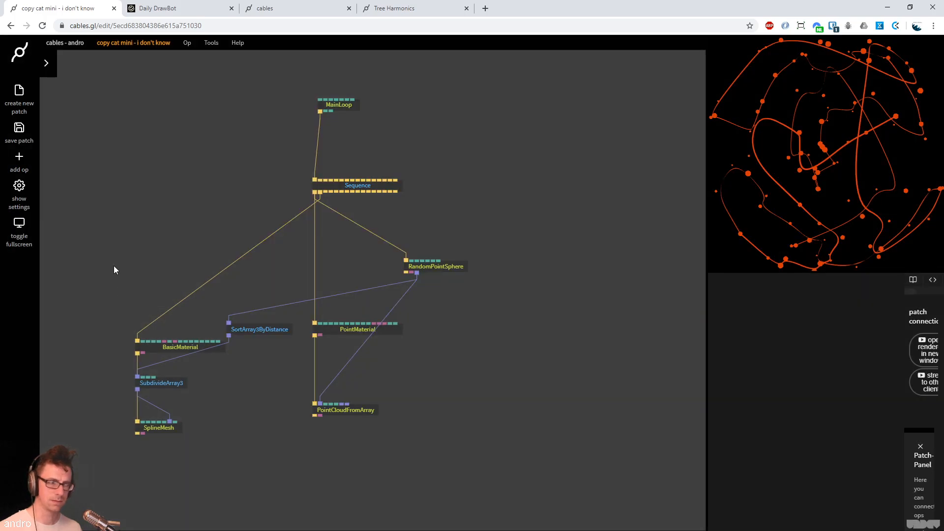
pyautogui.scroll(-1, 327, 201)
pyautogui.moveTo(470, 201); pyautogui.dragTo(263, 36)
pyautogui.moveTo(597, 282); pyautogui.dragTo(635, 364)
pyautogui.moveTo(481, 303); pyautogui.dragTo(296, 140)
pyautogui.moveTo(406, 246)
pyautogui.mouseDown()
pyautogui.moveTo(398, 252)
pyautogui.moveTo(405, 248)
pyautogui.mouseUp()
pyautogui.click(410, 189)
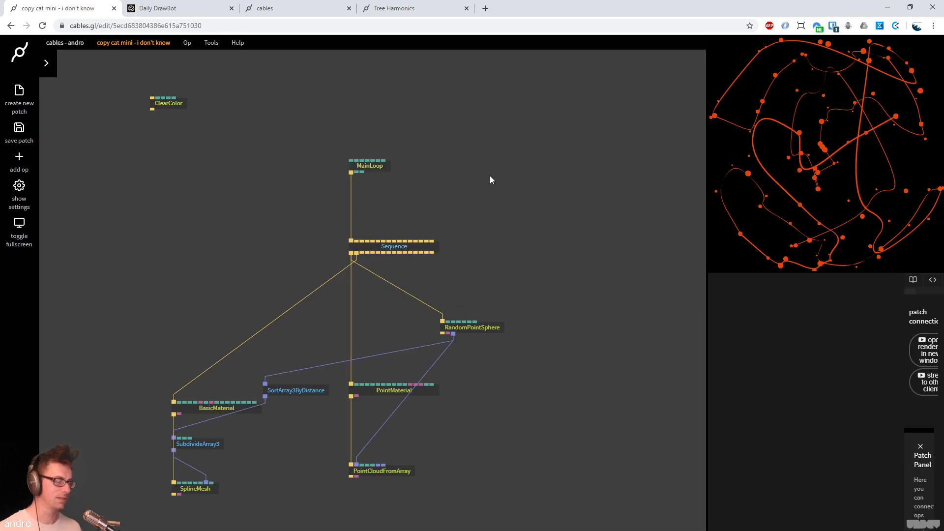
# Add an ArrayPathFollow op to the patch and place it to the right of RandomPointSphere
pyautogui.press('Escape')
pyautogui.write('array')
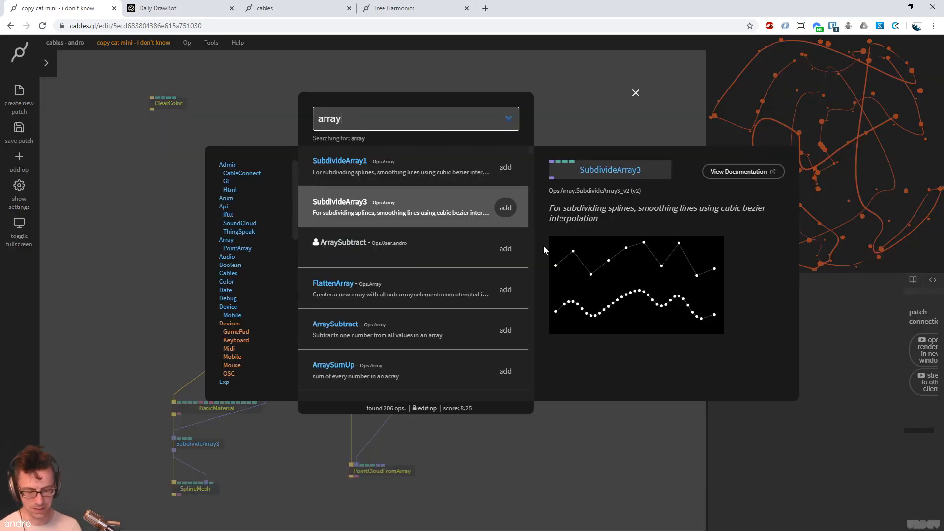
pyautogui.write('follow')
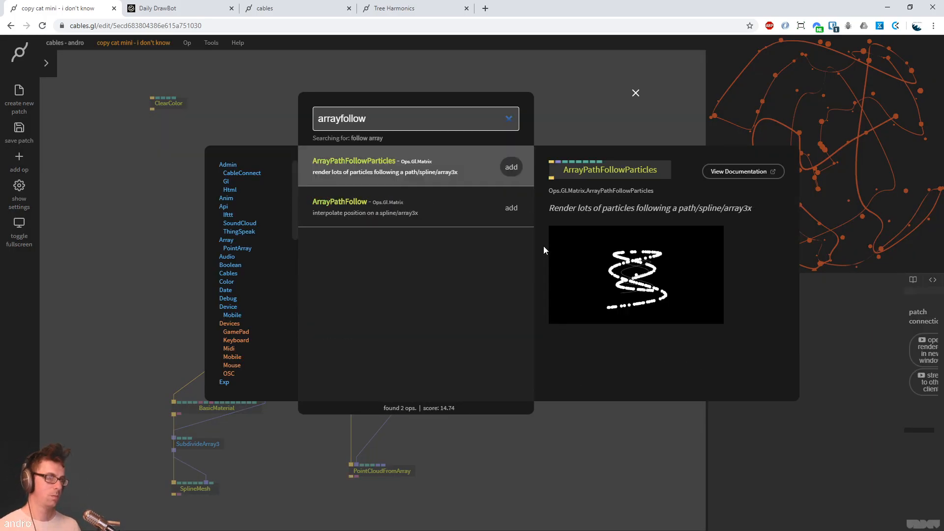
pyautogui.press('Down')
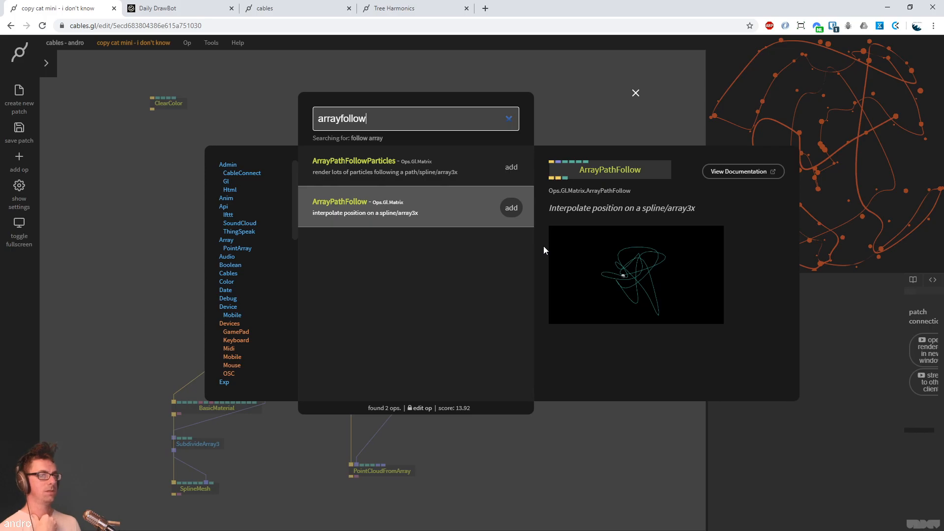
pyautogui.press('Return')
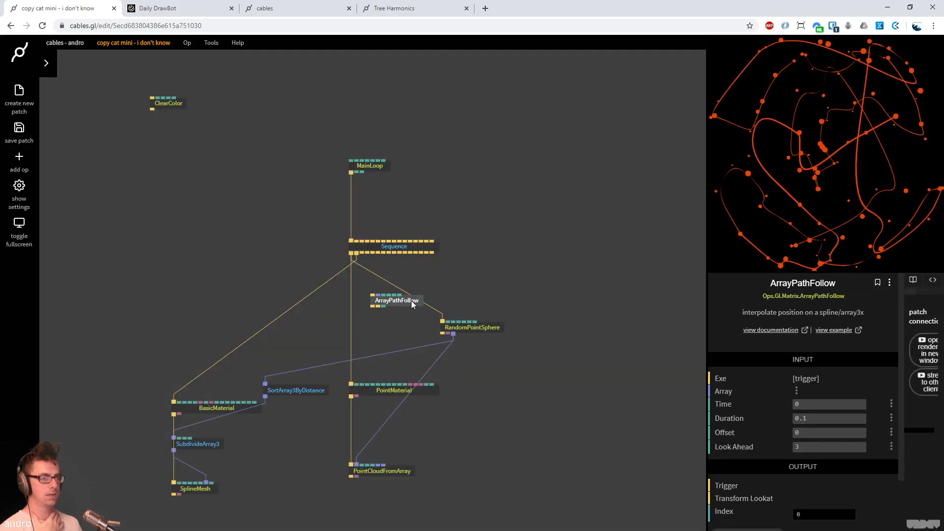
pyautogui.moveTo(412, 305); pyautogui.dragTo(558, 340)
# Check the Rotation trails reference on the Daily DrawBot page and return to the cables patch
pyautogui.click(185, 12)
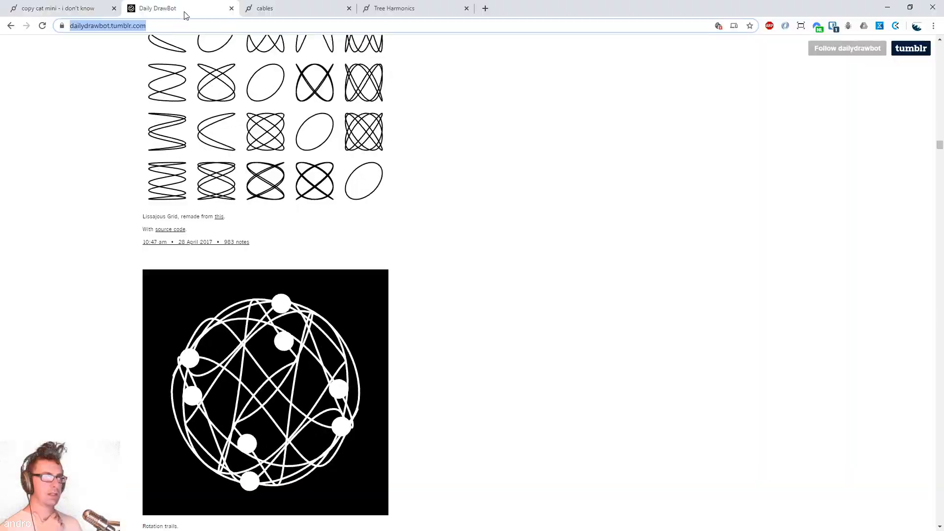
pyautogui.click(58, 9)
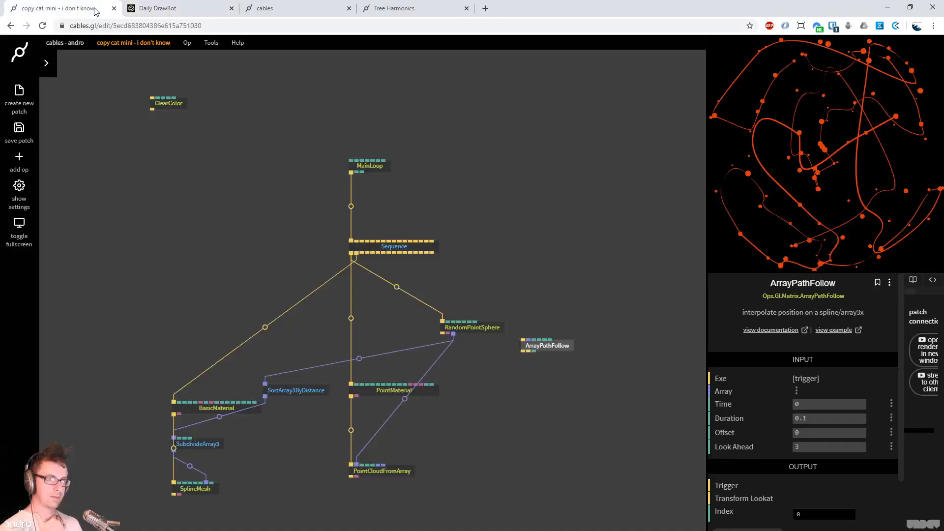
pyautogui.click(479, 208)
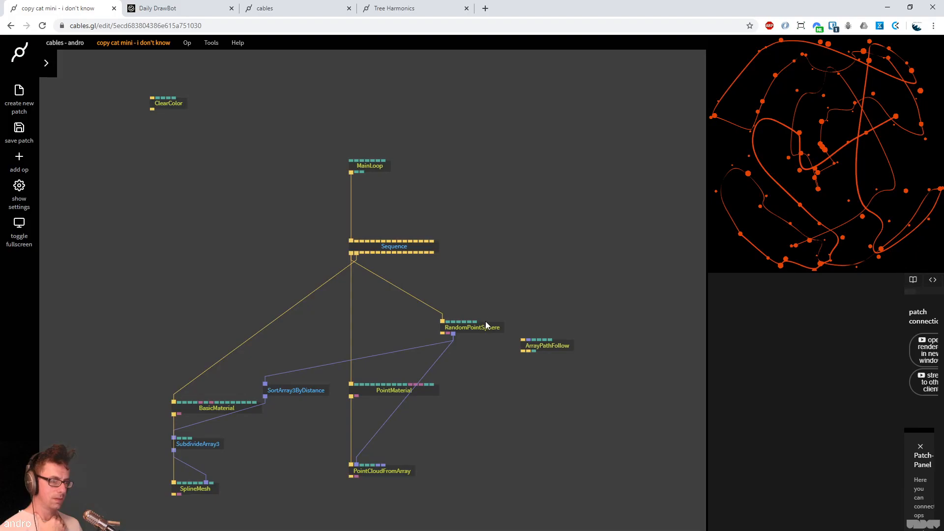
# Insert an Orthogonal op between MainLoop and Sequence and lower its Bounds so the sphere nearly fills the canvas
pyautogui.click(382, 246)
pyautogui.click(353, 208)
pyautogui.write('o')
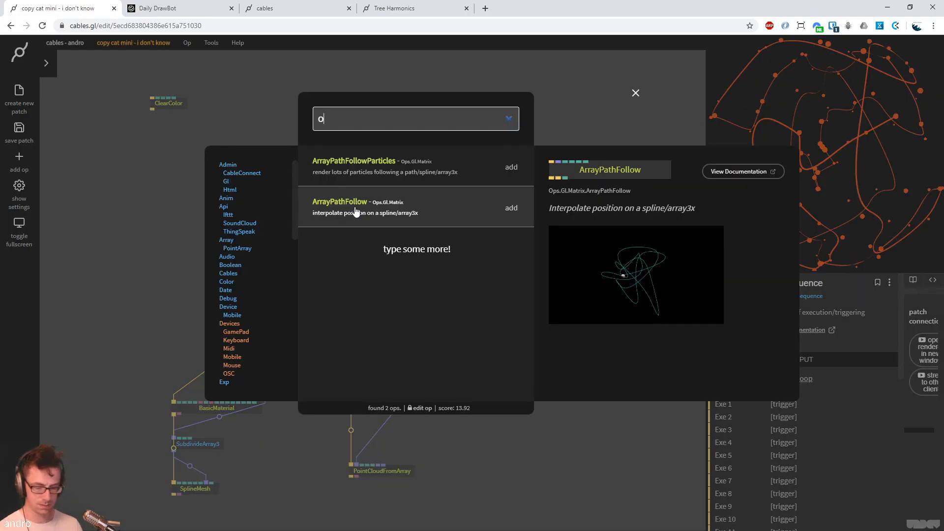
pyautogui.write('rth')
pyautogui.press('Return')
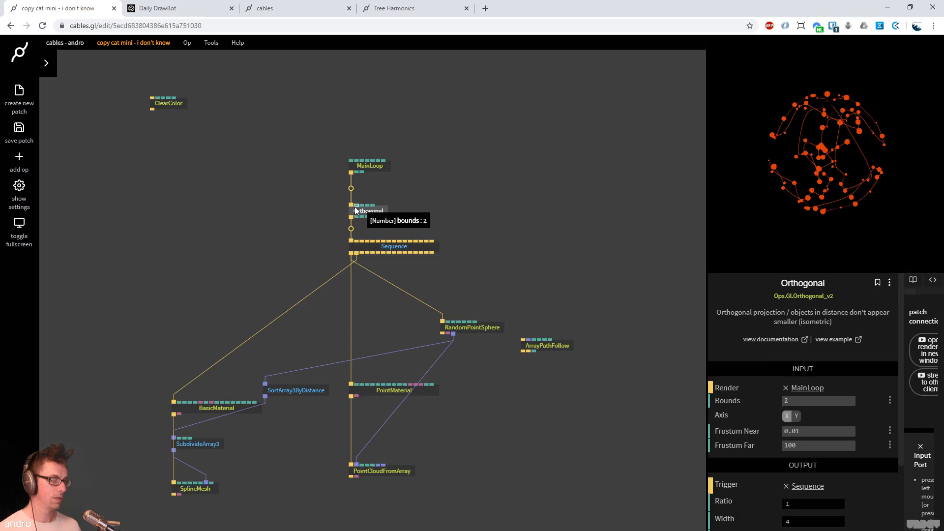
pyautogui.moveTo(830, 402); pyautogui.dragTo(849, 403)
pyautogui.moveTo(588, 311); pyautogui.dragTo(567, 291)
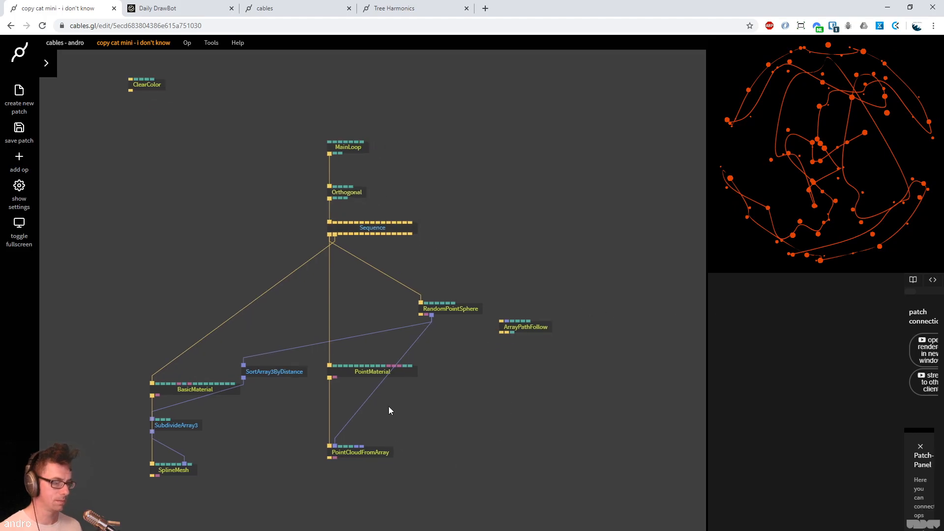
# Set PointMaterial's Random Size to 0, enable Scale By Distance and raise its PointSize to 15.08
pyautogui.click(333, 373)
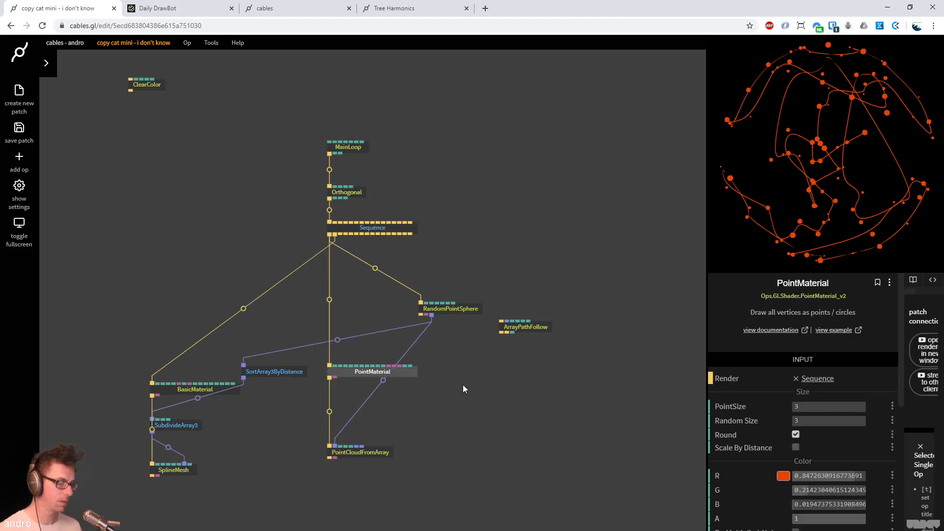
pyautogui.click(817, 422)
pyautogui.write('0')
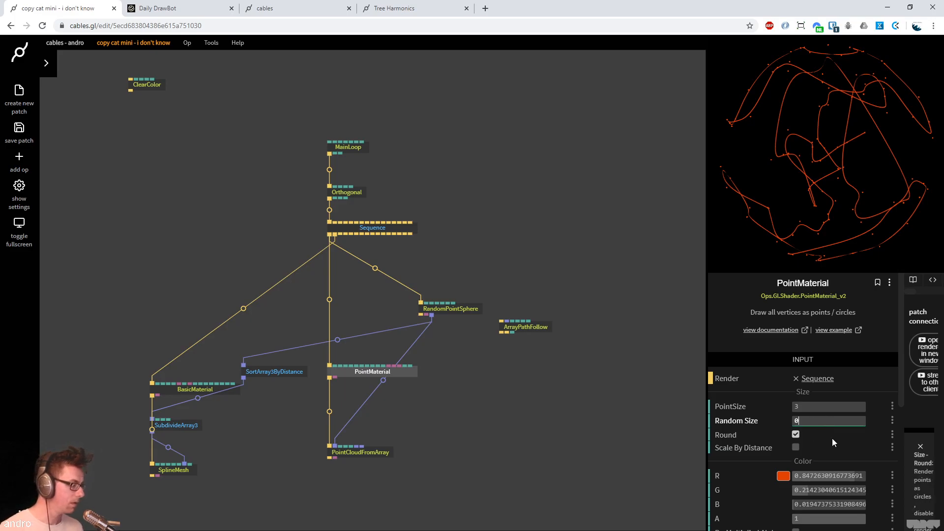
pyautogui.click(796, 448)
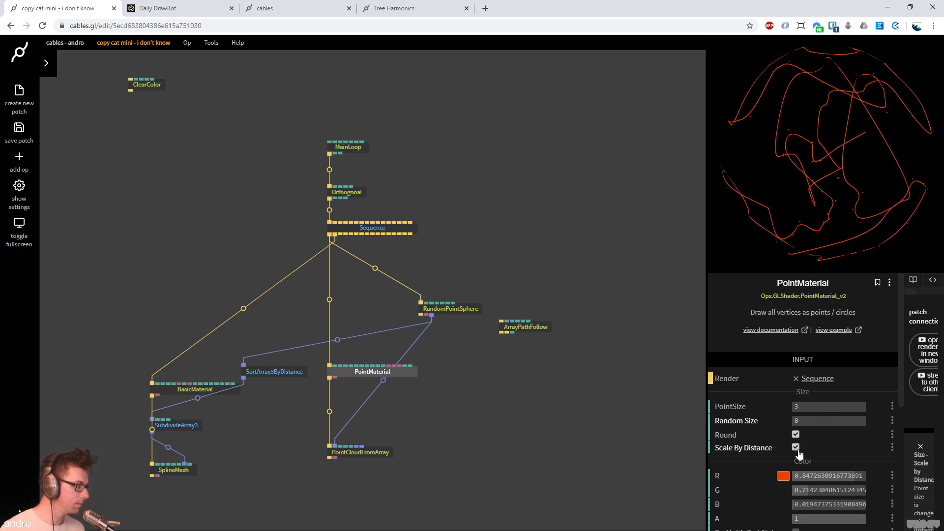
pyautogui.click(888, 201)
pyautogui.moveTo(821, 403); pyautogui.dragTo(856, 404)
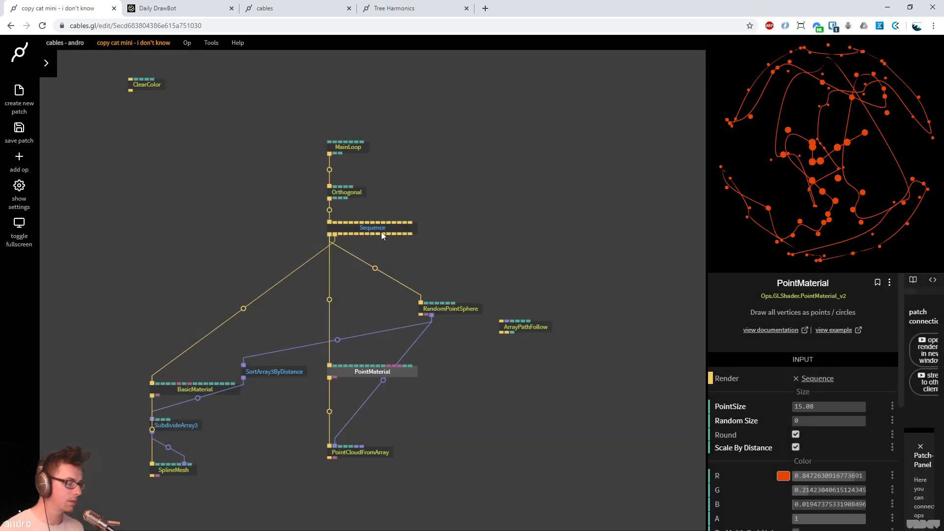
pyautogui.click(491, 252)
pyautogui.click(353, 373)
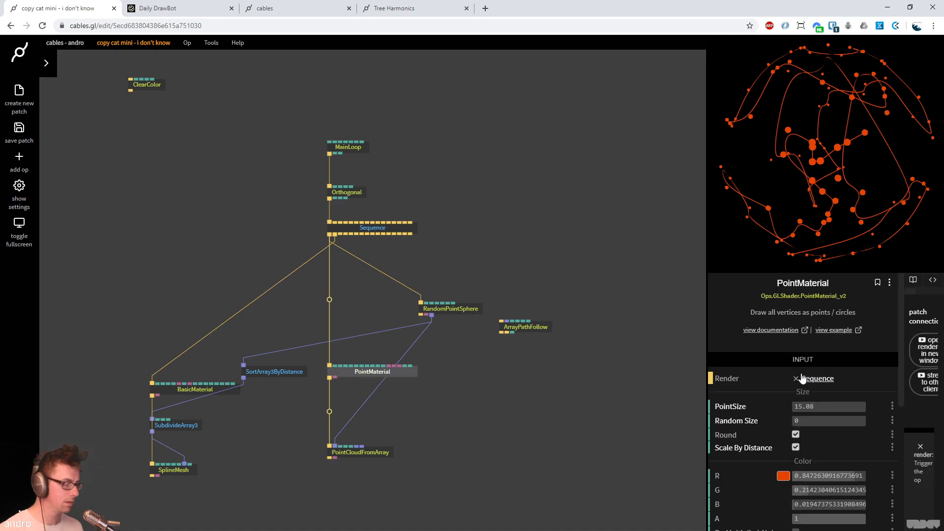
pyautogui.scroll(-2, 802, 463)
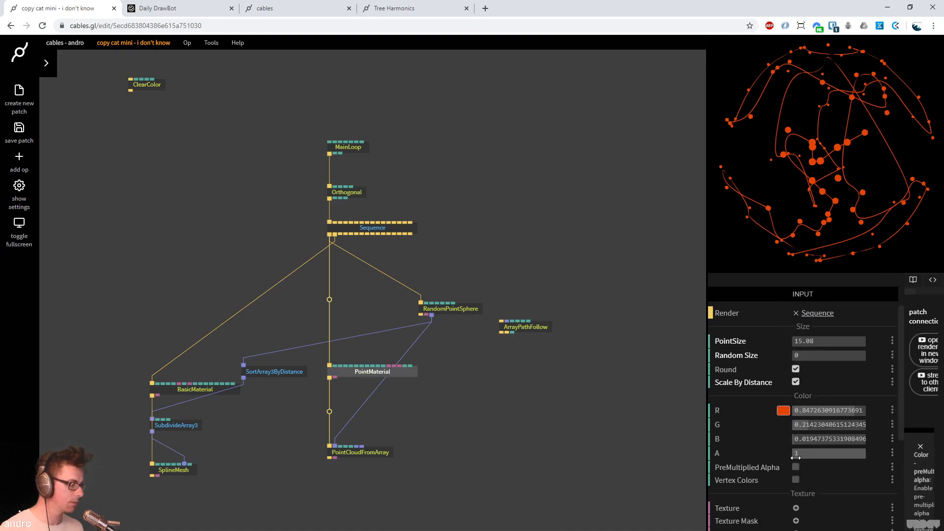
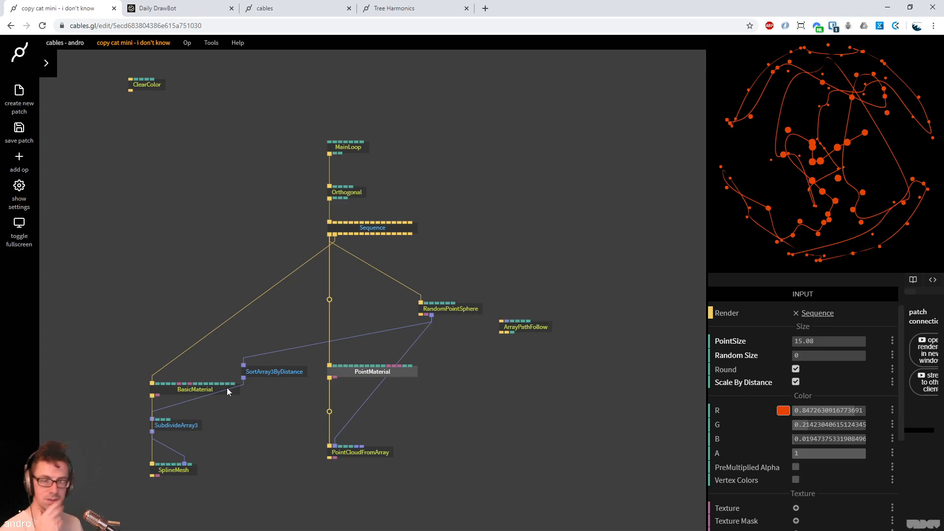
# Align SubdivideArray3 straight below SortArray3ByDistance
pyautogui.moveTo(185, 430); pyautogui.dragTo(282, 422)
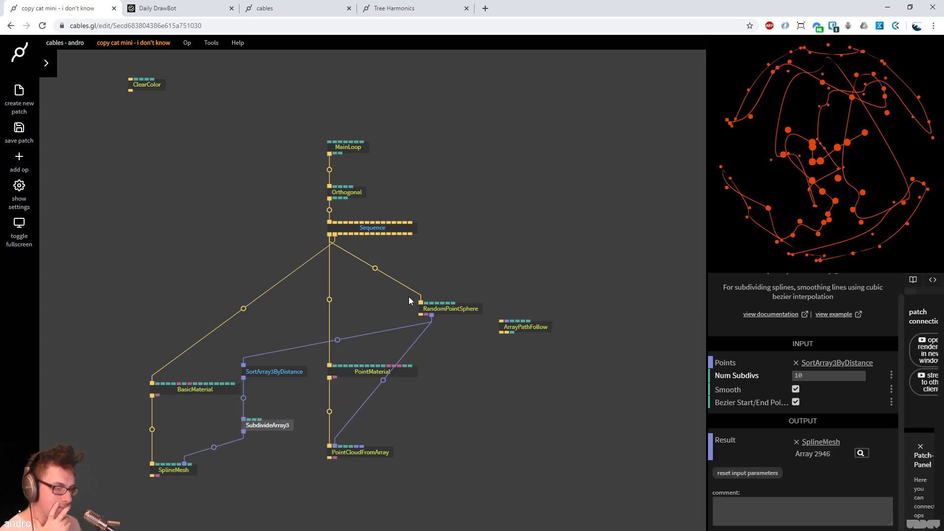
# Insert a RotateArray op between RandomPointSphere and PointCloudFromArray and set its Rotate Amount to 8
pyautogui.click(441, 308)
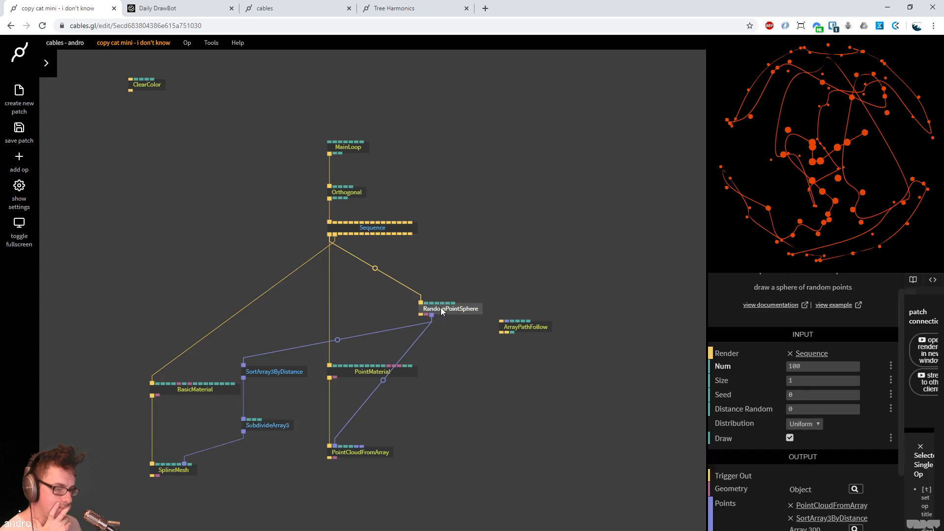
pyautogui.click(386, 380)
pyautogui.write('rotatearr')
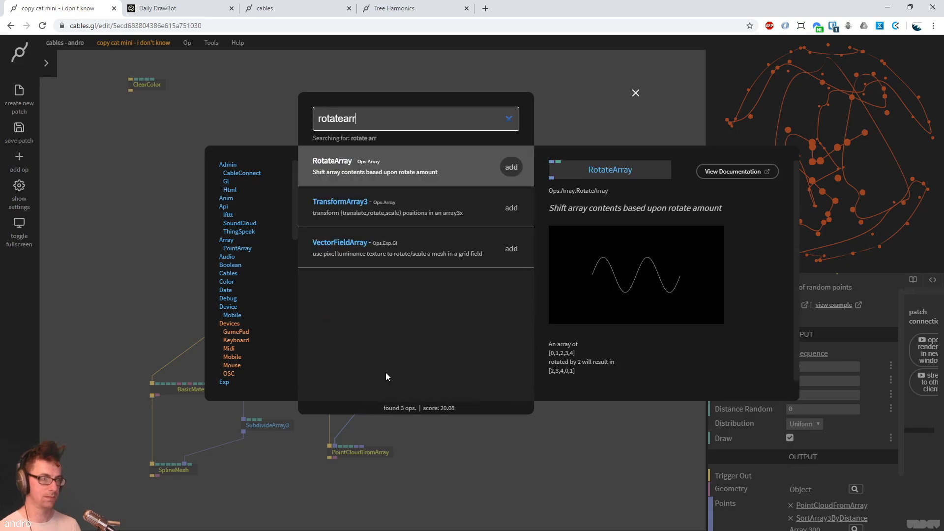
pyautogui.press('Return')
pyautogui.moveTo(351, 389); pyautogui.dragTo(389, 407)
pyautogui.click(832, 385)
pyautogui.write('8')
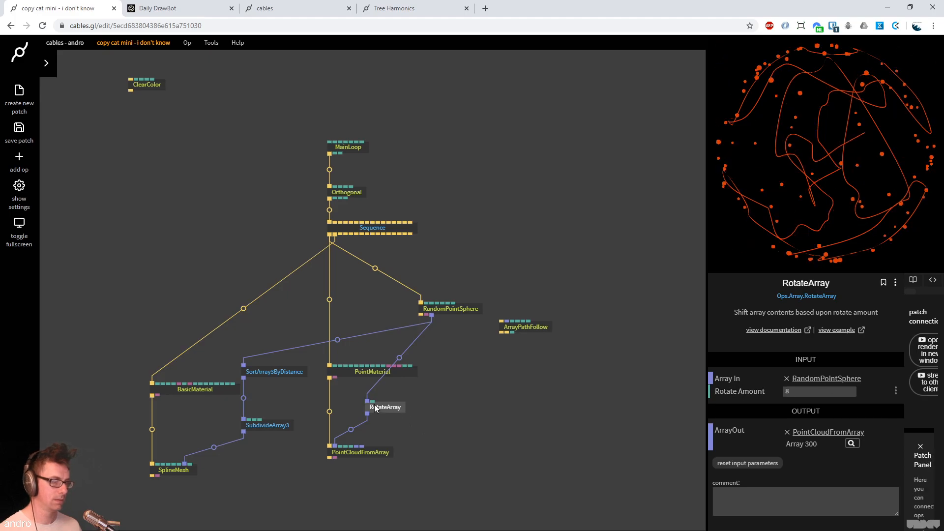
# Add a Multiply op feeding the Rotate Amount of RotateArray and set its Number2 to 3
pyautogui.doubleClick(476, 369)
pyautogui.write('multiply')
pyautogui.press('Return')
pyautogui.click(784, 393)
pyautogui.write('3')
# Vary Multiply's Number1, ending at 5.24, and align RotateArray straight below RandomPointSphere
pyautogui.click(477, 467)
pyautogui.click(485, 372)
pyautogui.moveTo(814, 379); pyautogui.dragTo(932, 378)
pyautogui.moveTo(813, 379)
pyautogui.mouseDown()
pyautogui.moveTo(851, 378)
pyautogui.moveTo(813, 378)
pyautogui.mouseUp()
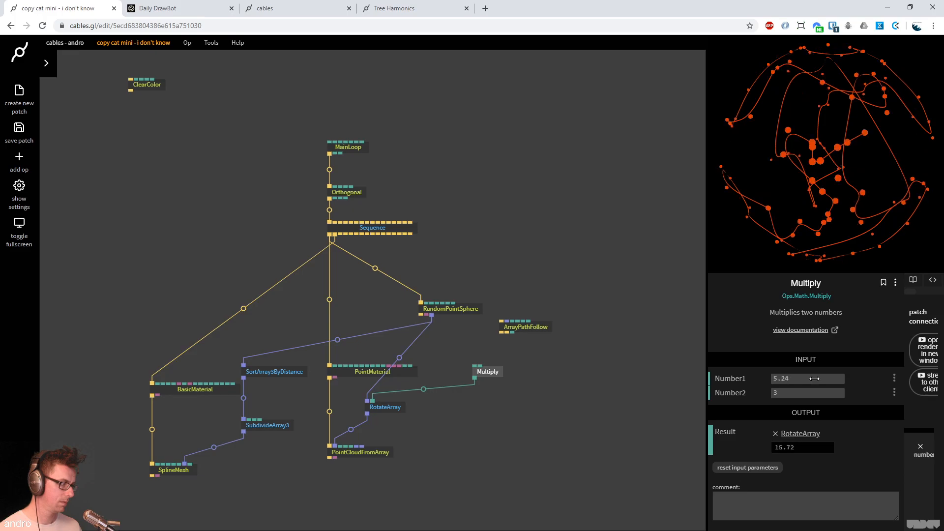
pyautogui.click(548, 416)
pyautogui.click(492, 372)
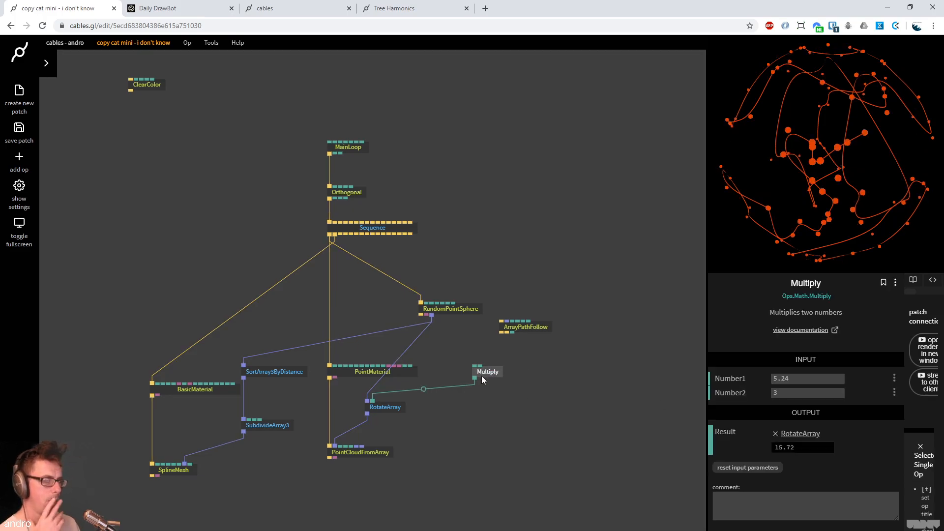
pyautogui.moveTo(392, 412); pyautogui.dragTo(452, 416)
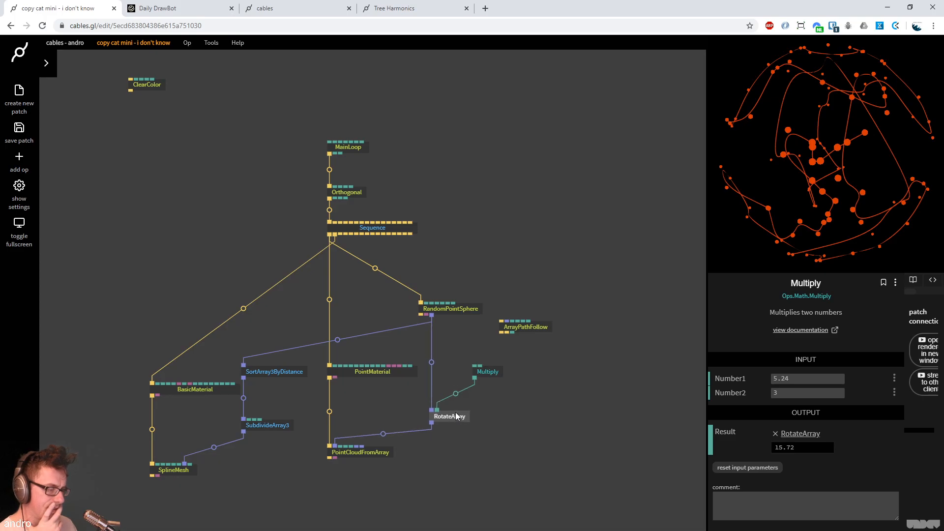
# Try a Number2 of 6 on Multiply while changing Number1 to 6.18, and set Number2 back to 3
pyautogui.click(482, 371)
pyautogui.click(799, 392)
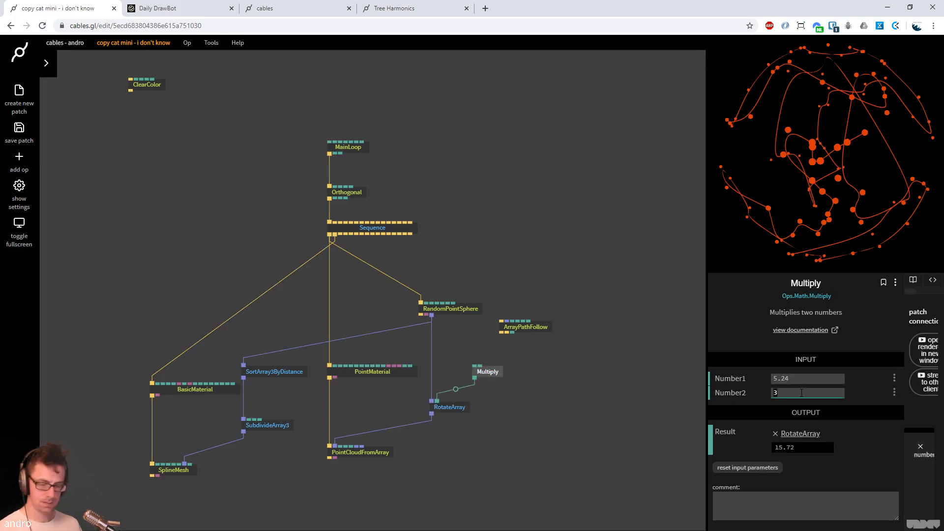
pyautogui.write('6')
pyautogui.moveTo(782, 379); pyautogui.dragTo(792, 396)
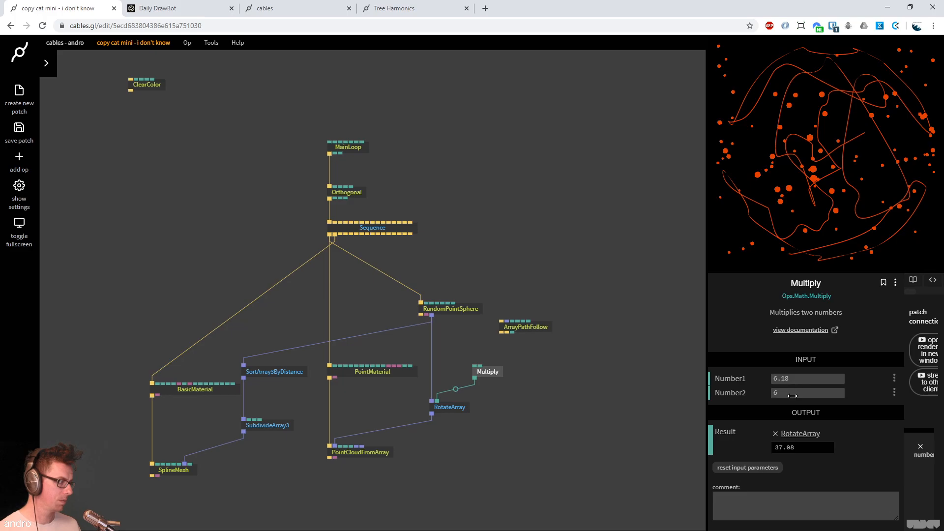
pyautogui.press('BackSpace')
pyautogui.write('3')
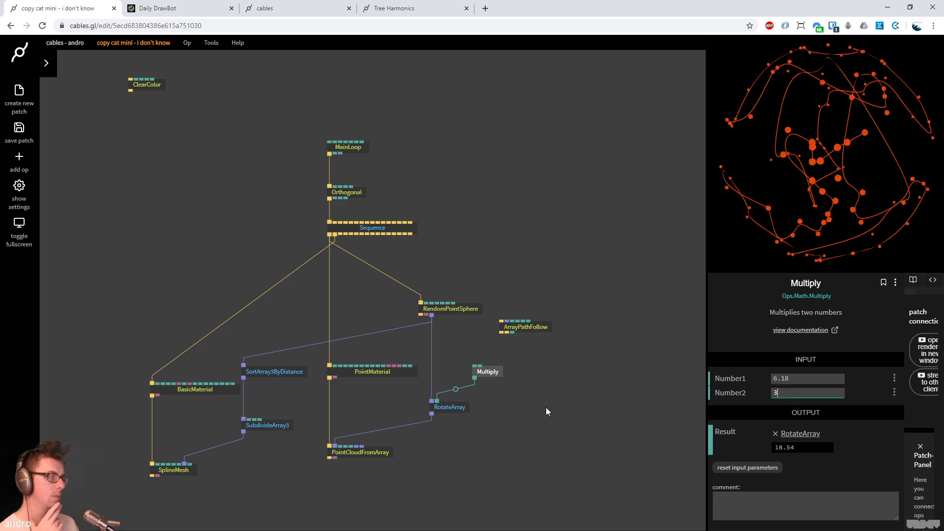
pyautogui.click(460, 404)
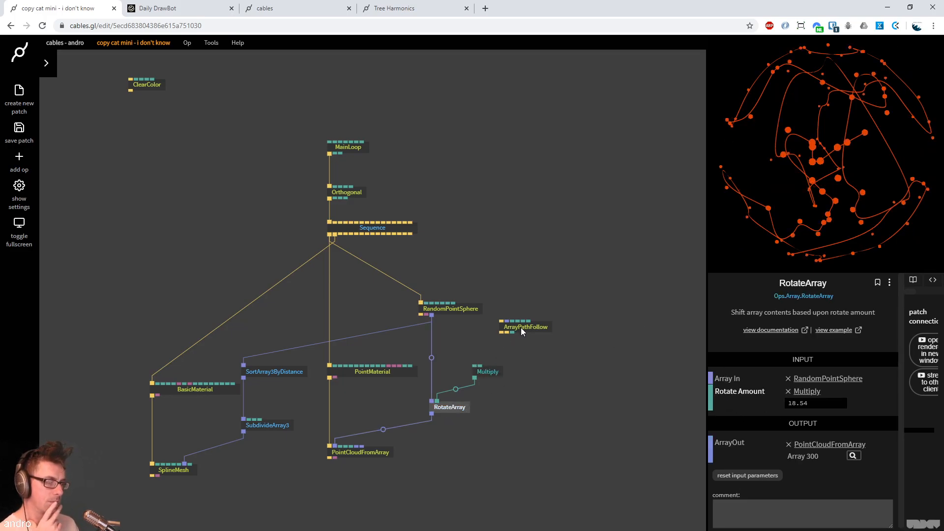
# Move ArrayPathFollow beside Multiply and open its example patch to examine how the Array Path Follow op is wired and set
pyautogui.moveTo(521, 328); pyautogui.dragTo(544, 385)
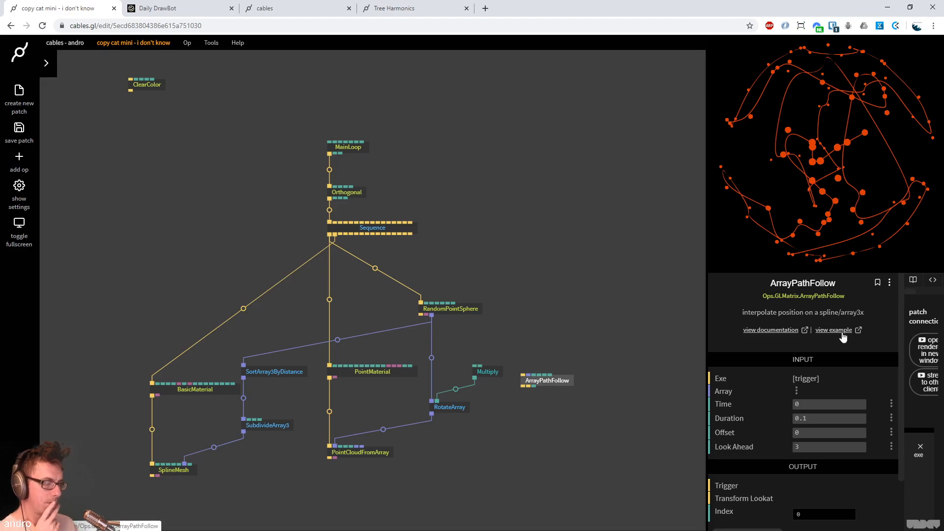
pyautogui.click(842, 331)
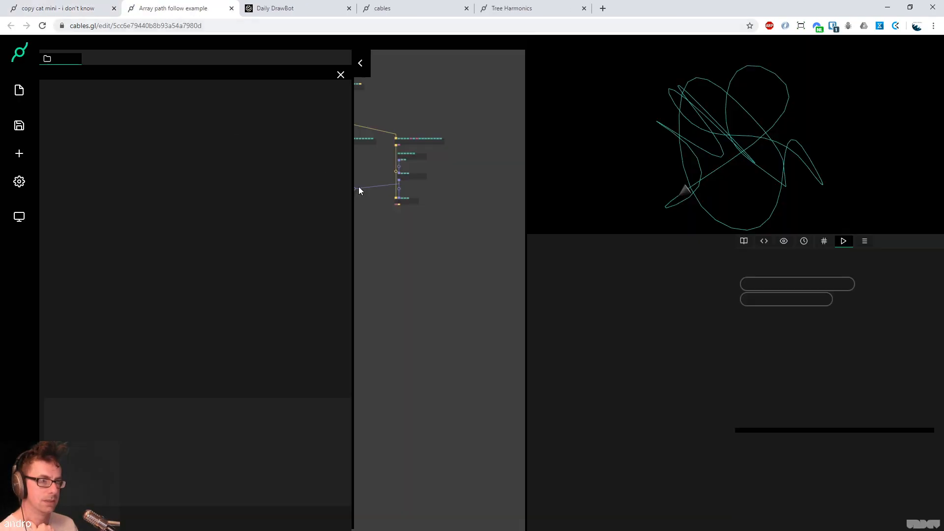
pyautogui.moveTo(663, 173)
pyautogui.mouseDown()
pyautogui.moveTo(748, 174)
pyautogui.moveTo(674, 170)
pyautogui.mouseUp()
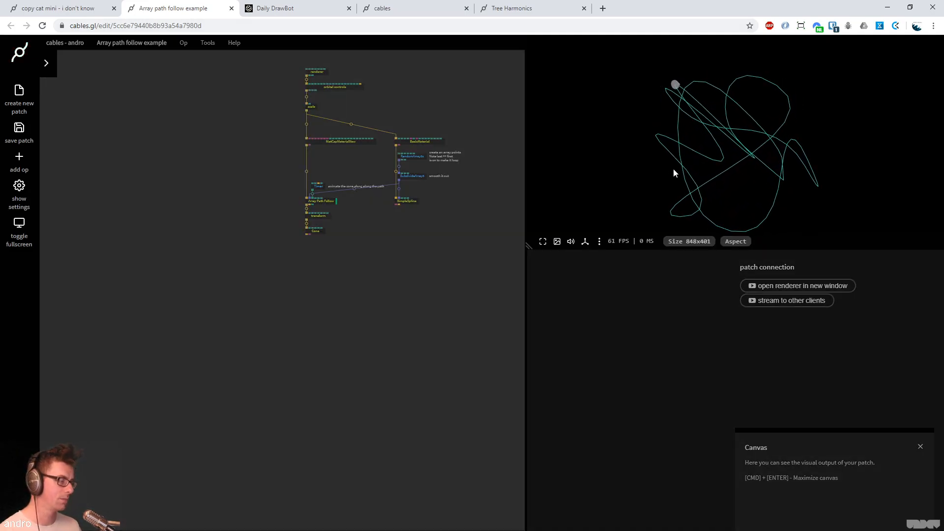
pyautogui.scroll(5, 445, 272)
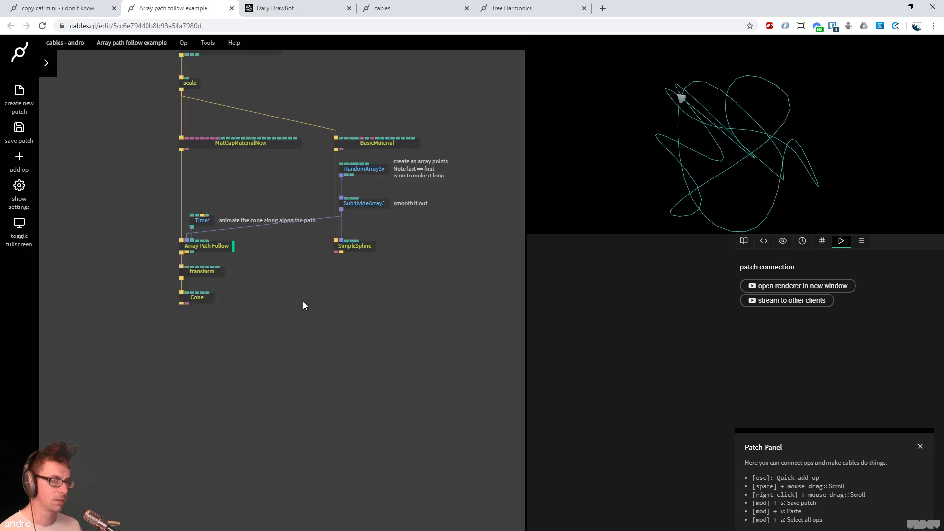
pyautogui.moveTo(304, 302); pyautogui.dragTo(308, 325)
pyautogui.click(221, 266)
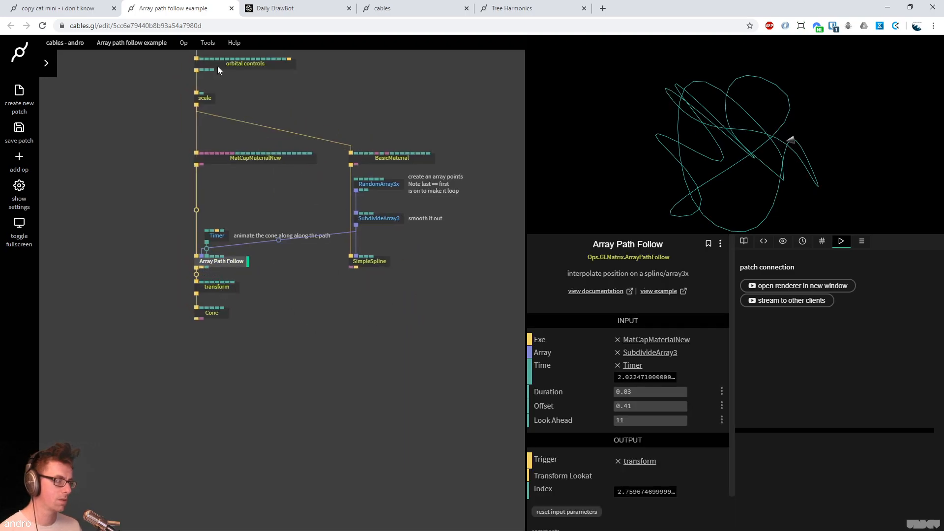
# Return to the copy cat mini patch and move BasicMaterial, SortArray3ByDistance, SubdivideArray3 and SplineMesh together farther left of PointMaterial
pyautogui.click(72, 10)
pyautogui.moveTo(562, 295); pyautogui.dragTo(553, 248)
pyautogui.click(368, 405)
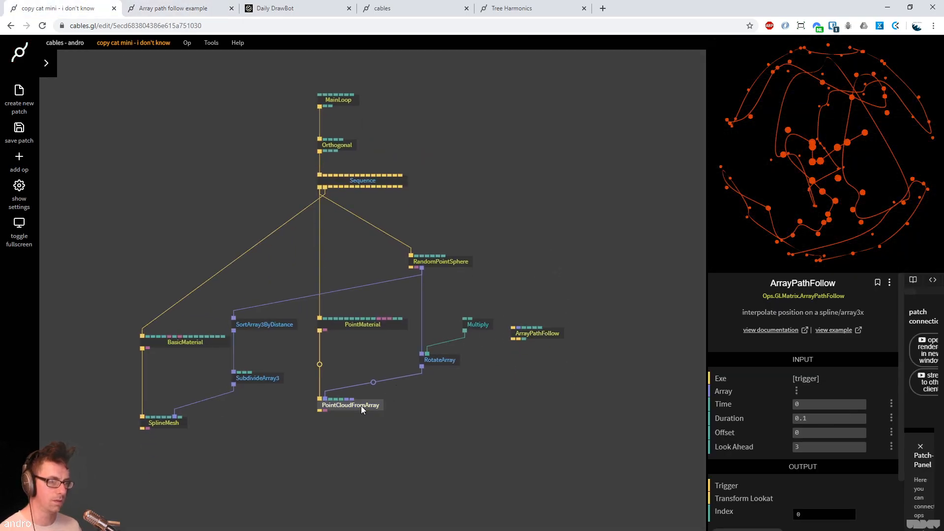
pyautogui.click(331, 325)
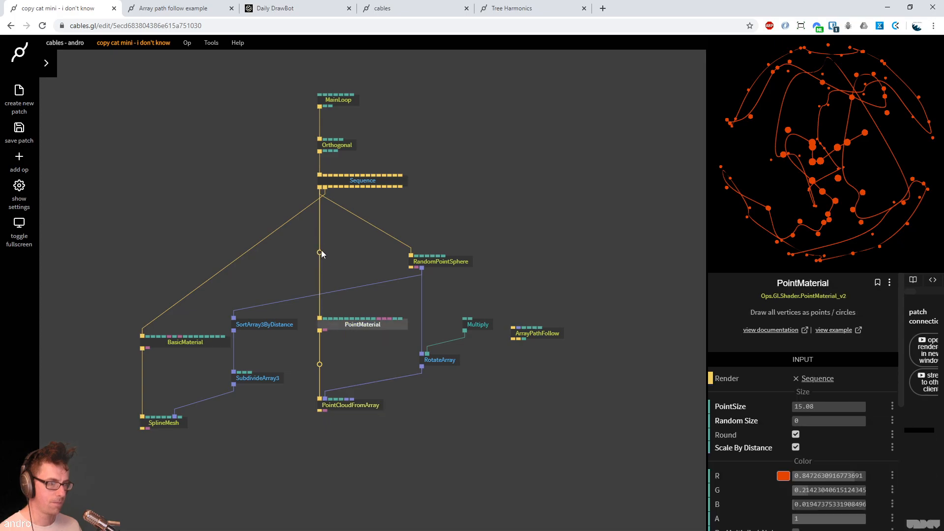
pyautogui.moveTo(386, 249); pyautogui.dragTo(448, 241)
pyautogui.moveTo(357, 442); pyautogui.dragTo(198, 287)
pyautogui.moveTo(333, 329); pyautogui.dragTo(222, 310)
# Compare the Array path follow example and the Daily DrawBot rotation trails reference with the current patch
pyautogui.click(173, 8)
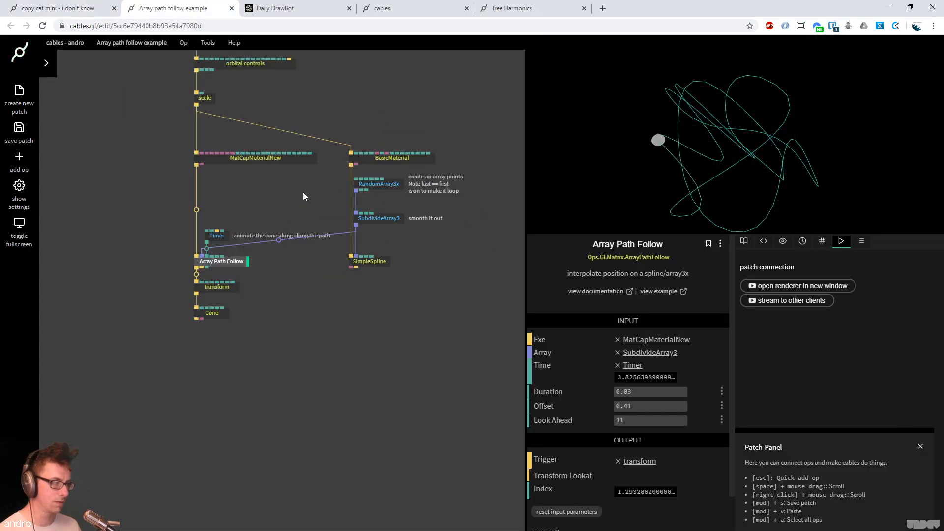
pyautogui.click(275, 8)
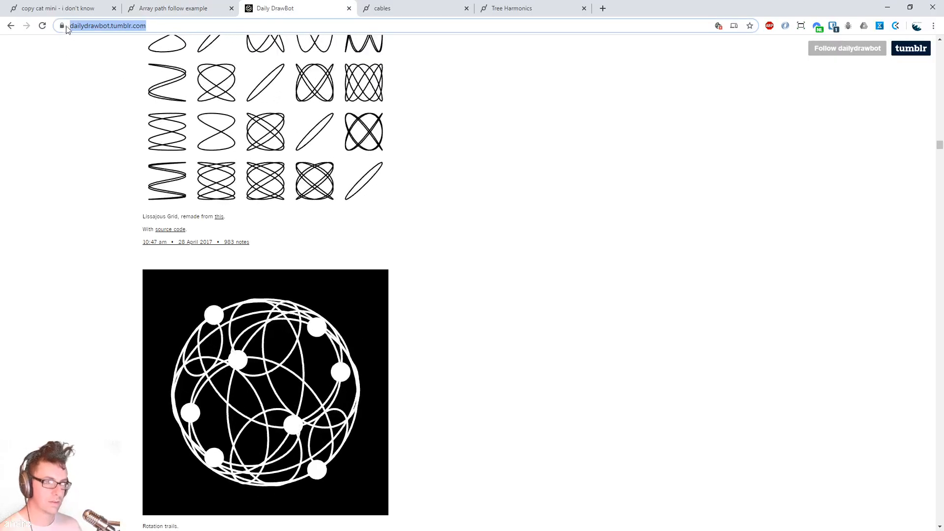
pyautogui.click(58, 8)
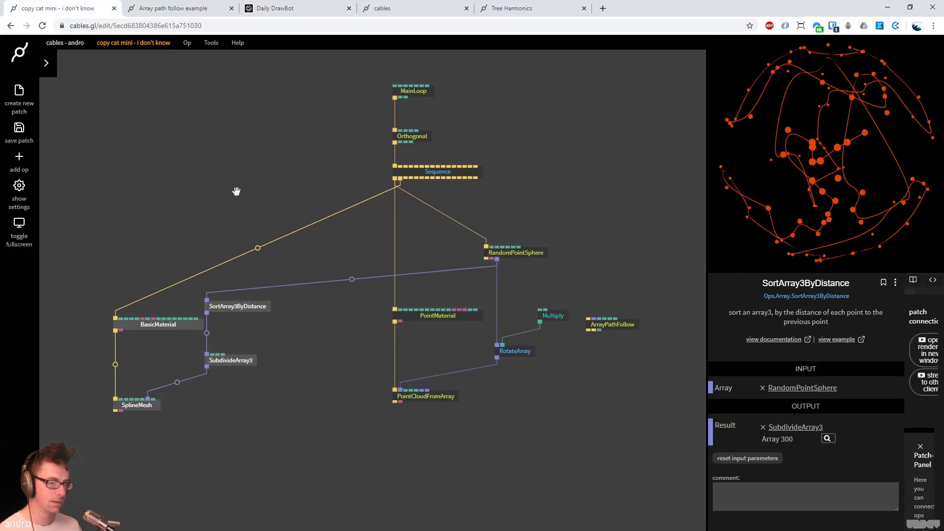
pyautogui.click(171, 9)
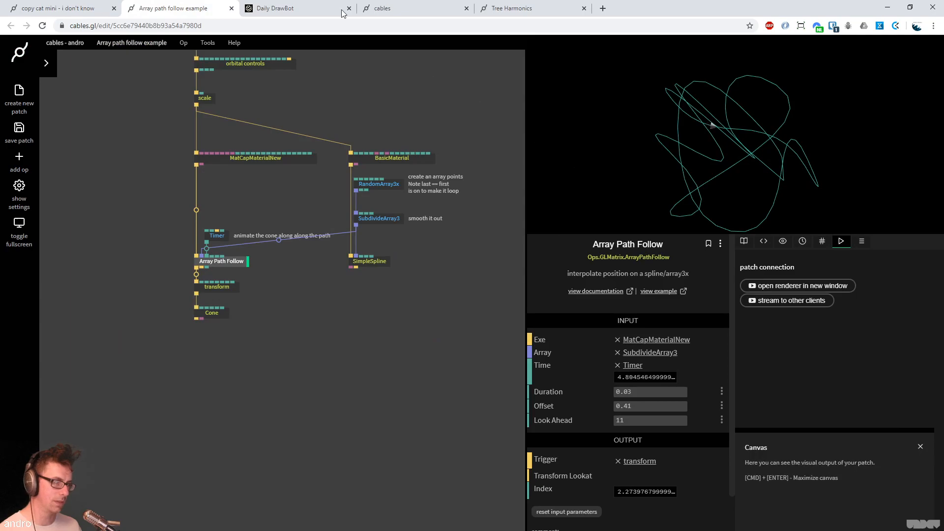
pyautogui.click(276, 8)
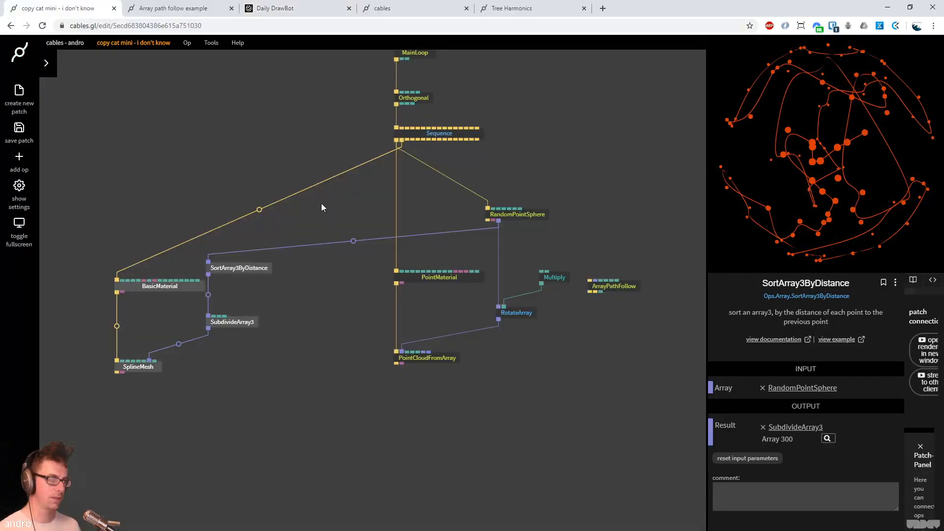
# Move the BasicMaterial, SortArray3ByDistance, SubdivideArray3 and SplineMesh group slightly higher in the patch
pyautogui.moveTo(297, 400); pyautogui.dragTo(322, 423)
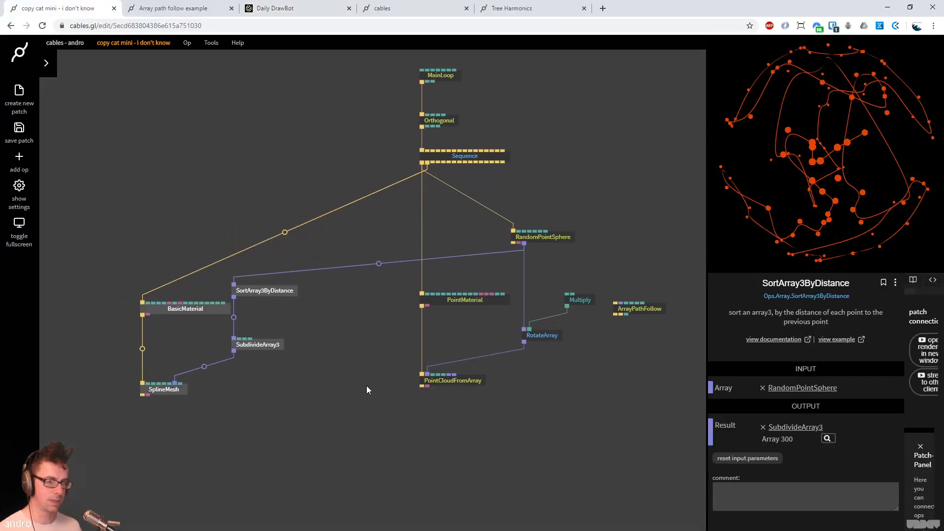
pyautogui.moveTo(181, 311); pyautogui.dragTo(175, 278)
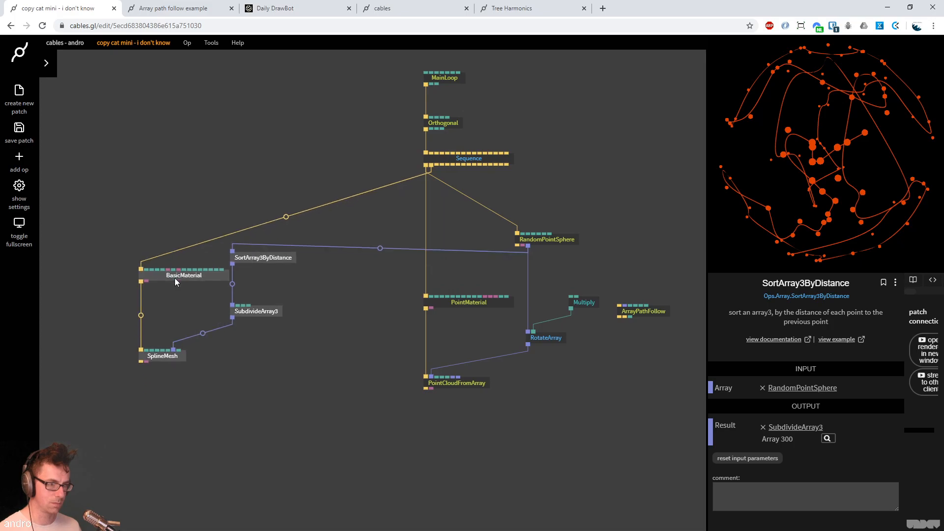
pyautogui.click(337, 372)
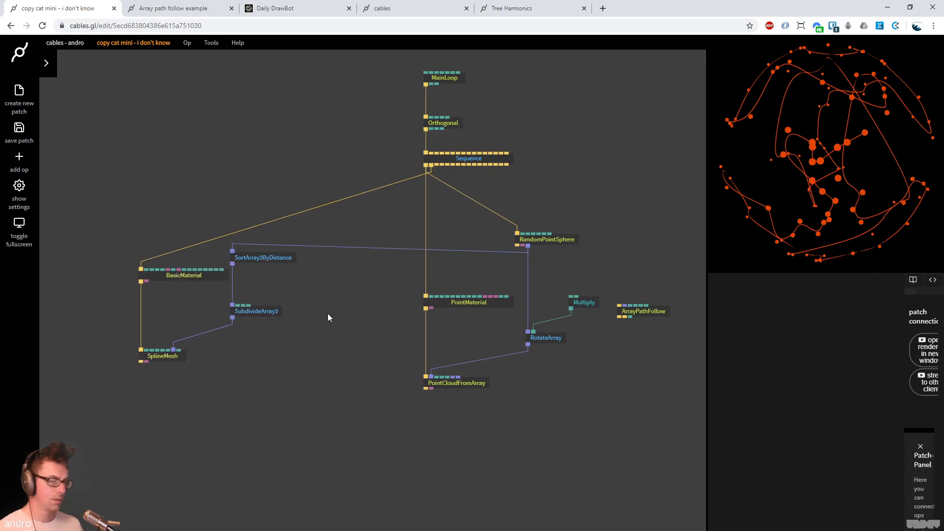
# Place ArrayPathFollow below SubdivideArray3 and connect SubdivideArray3's array output to its Array input
pyautogui.moveTo(233, 318); pyautogui.dragTo(301, 351)
pyautogui.press('Escape')
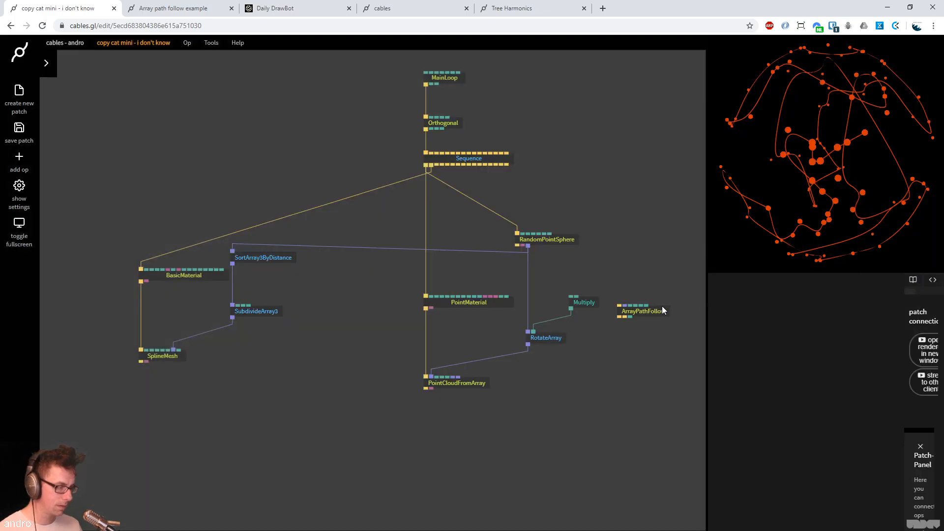
pyautogui.moveTo(635, 314); pyautogui.dragTo(259, 368)
pyautogui.moveTo(233, 318); pyautogui.dragTo(265, 366)
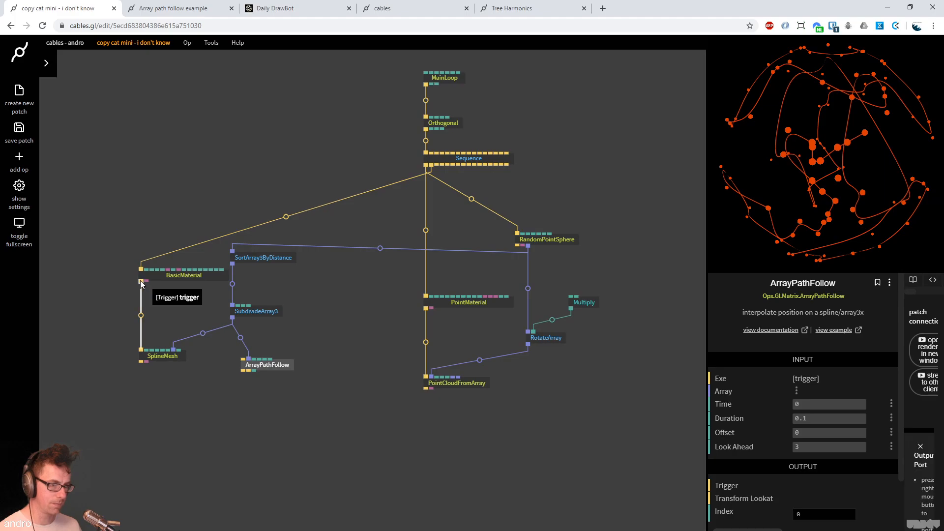
# Add a Sphere op below ArrayPathFollow and route BasicMaterial's trigger through ArrayPathFollow into it
pyautogui.moveTo(140, 280); pyautogui.dragTo(232, 405)
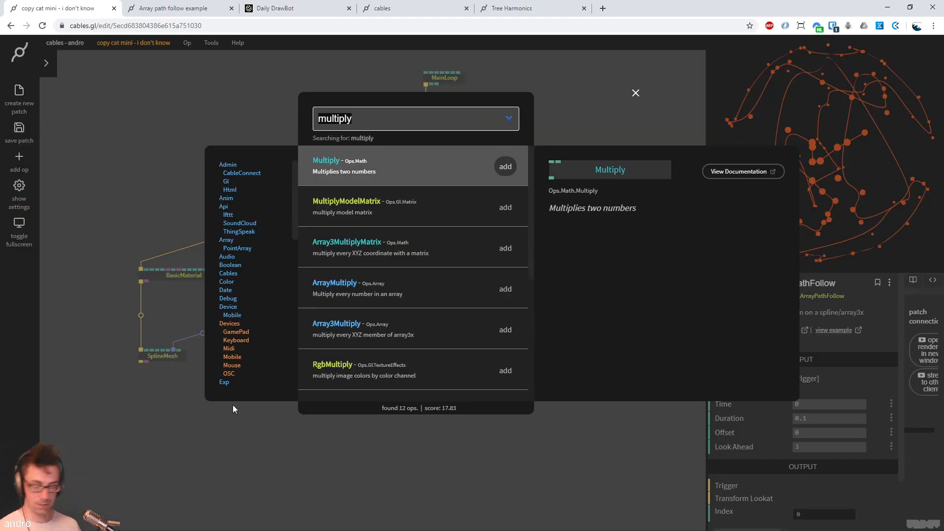
pyautogui.write('sphere')
pyautogui.press('Return')
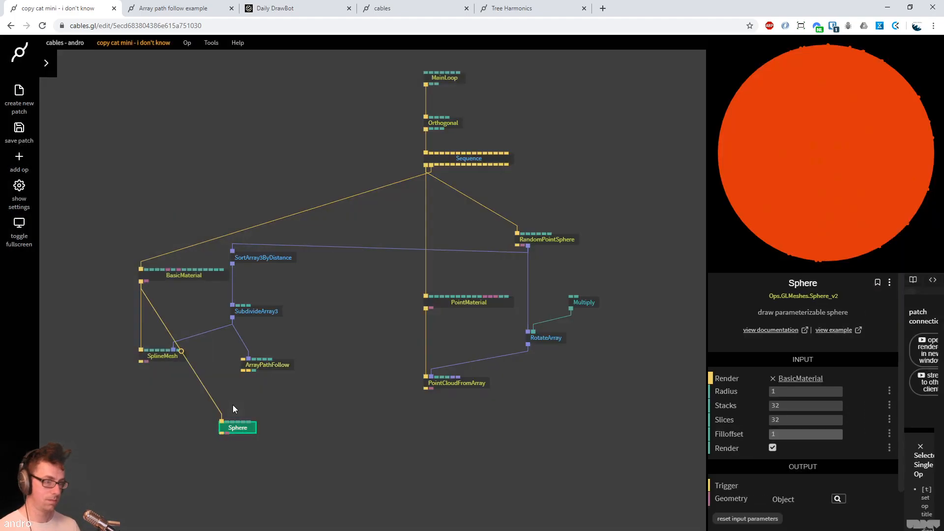
pyautogui.moveTo(236, 433); pyautogui.dragTo(253, 433)
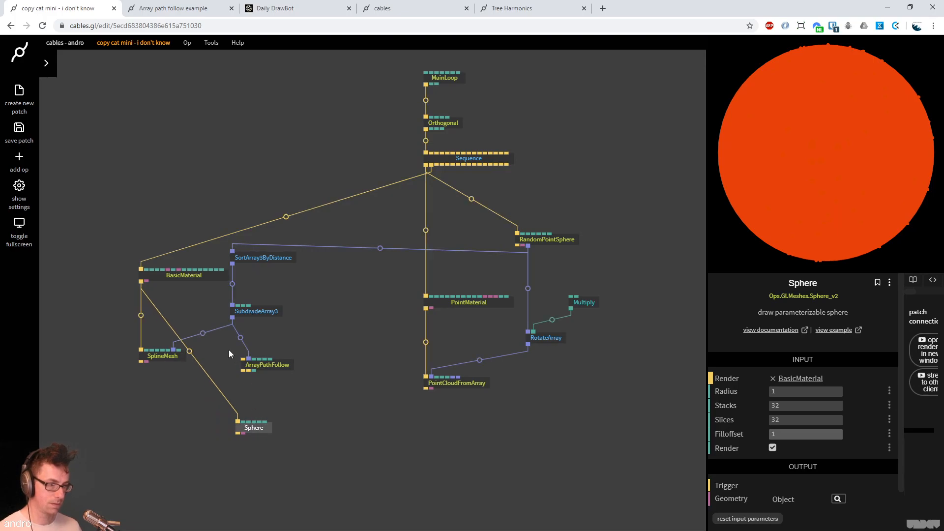
pyautogui.rightClick(190, 352)
pyautogui.moveTo(141, 281); pyautogui.dragTo(269, 429)
# Set the Sphere's Radius to 0.06 and vary ArrayPathFollow's Time value to move the sphere along the spline
pyautogui.moveTo(807, 392); pyautogui.dragTo(759, 392)
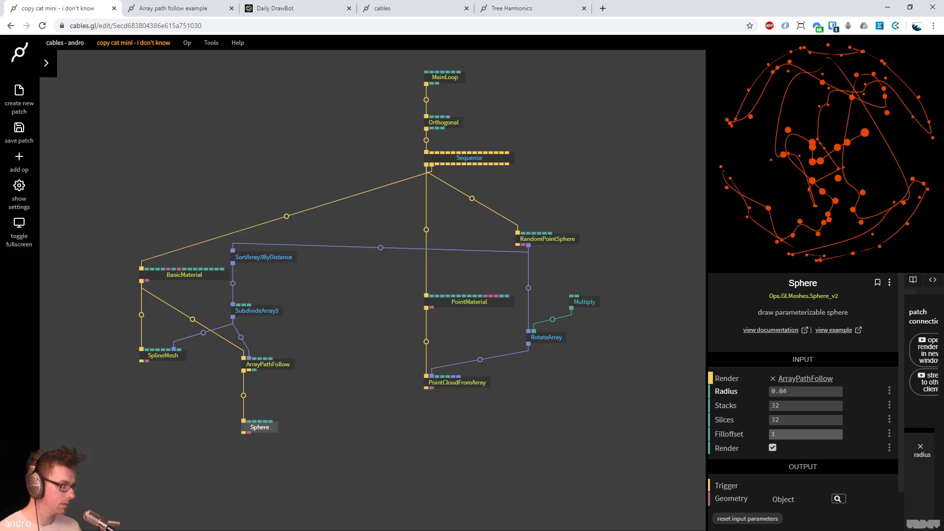
pyautogui.click(202, 275)
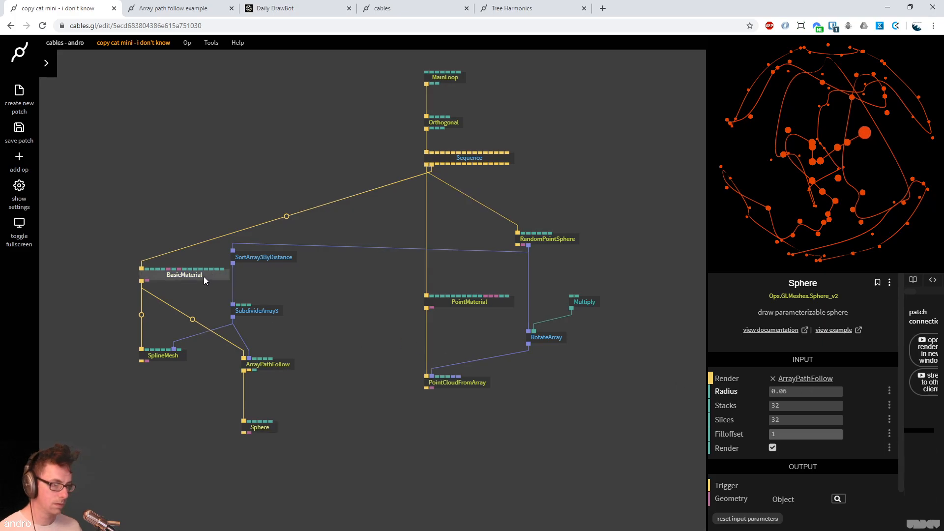
pyautogui.click(258, 364)
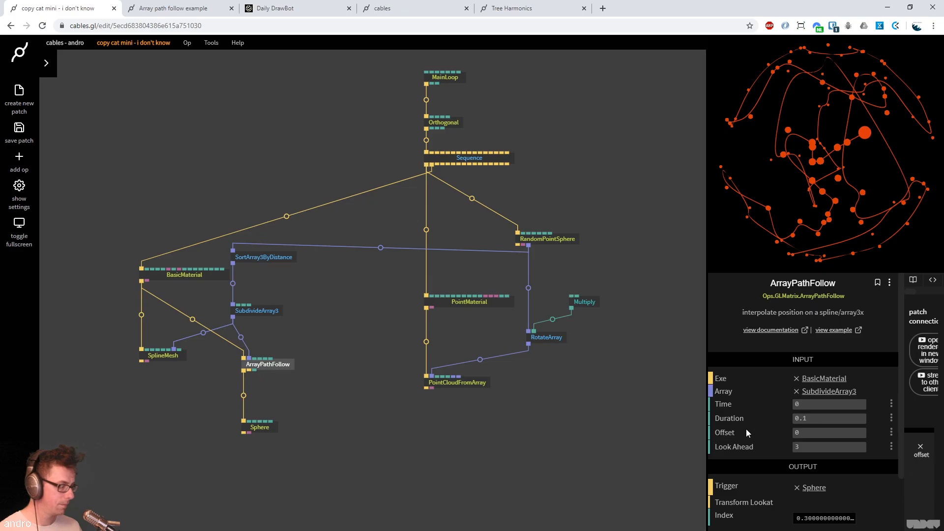
pyautogui.moveTo(820, 406); pyautogui.dragTo(857, 407)
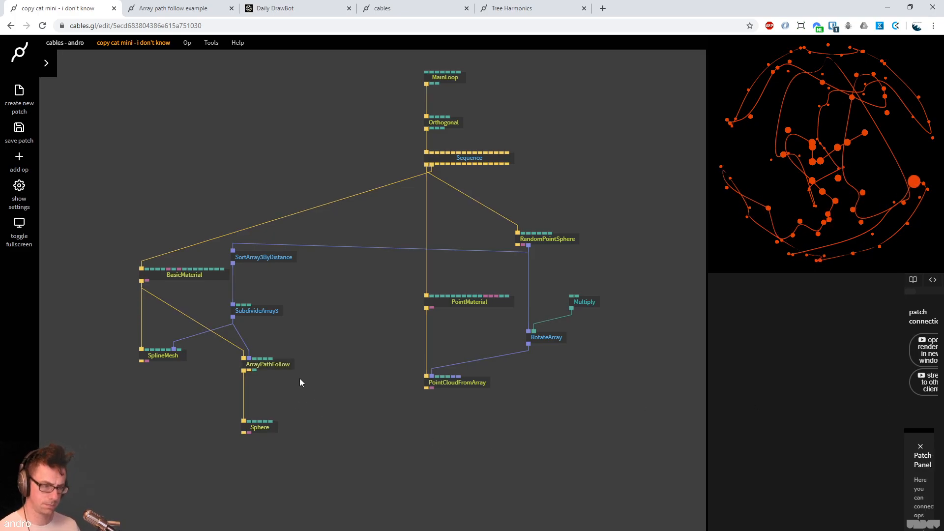
# Add a Timer op feeding ArrayPathFollow's Time input and set its Speed to 5
pyautogui.moveTo(245, 369); pyautogui.dragTo(320, 338)
pyautogui.write('timer')
pyautogui.press('Return')
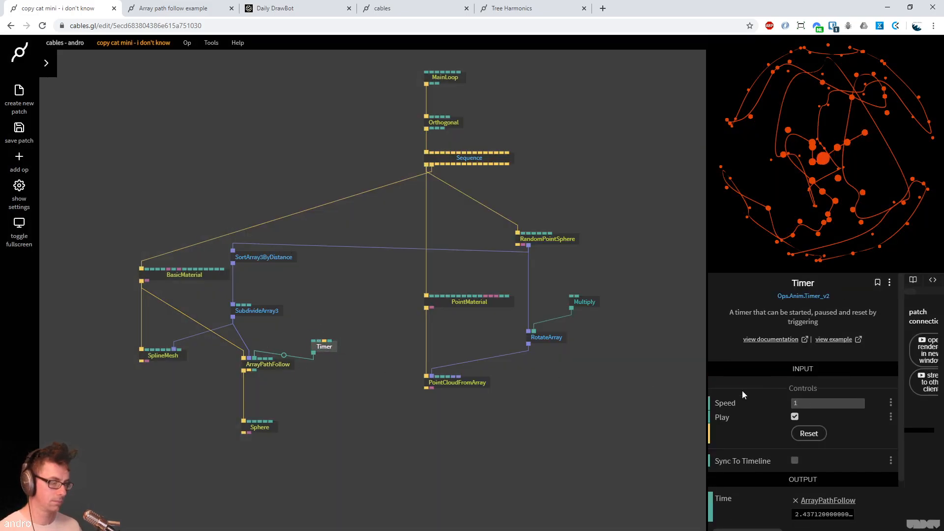
pyautogui.click(829, 404)
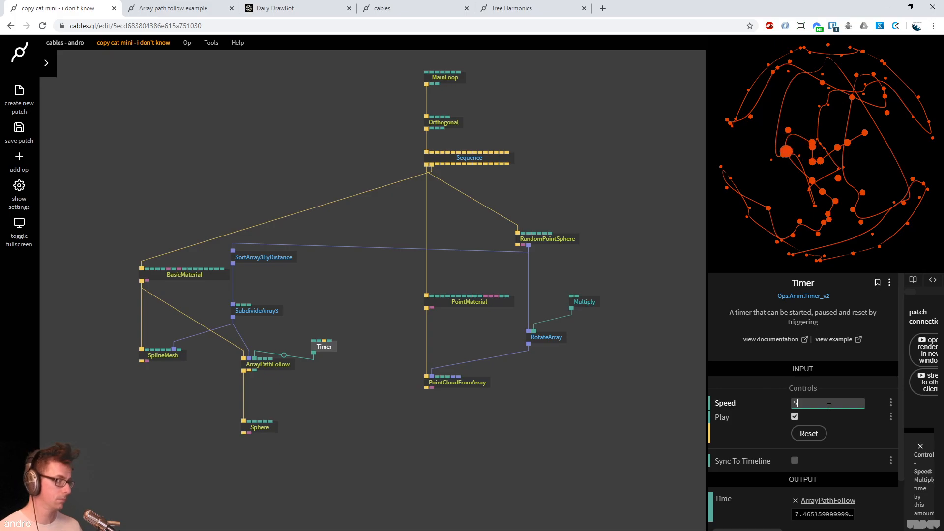
pyautogui.click(793, 135)
pyautogui.click(472, 189)
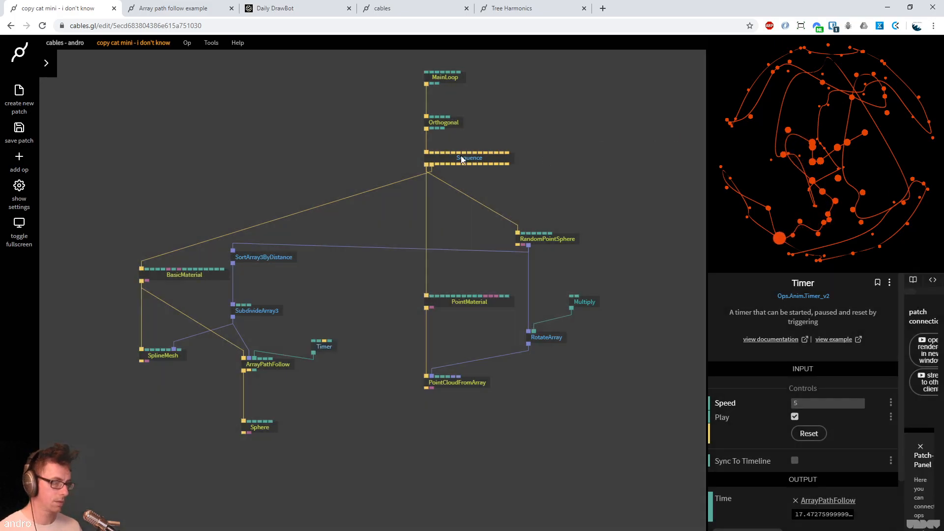
# Insert an OrbitControls op between MainLoop and Orthogonal and rotate the rendered sphere with it
pyautogui.moveTo(452, 78); pyautogui.dragTo(453, 60)
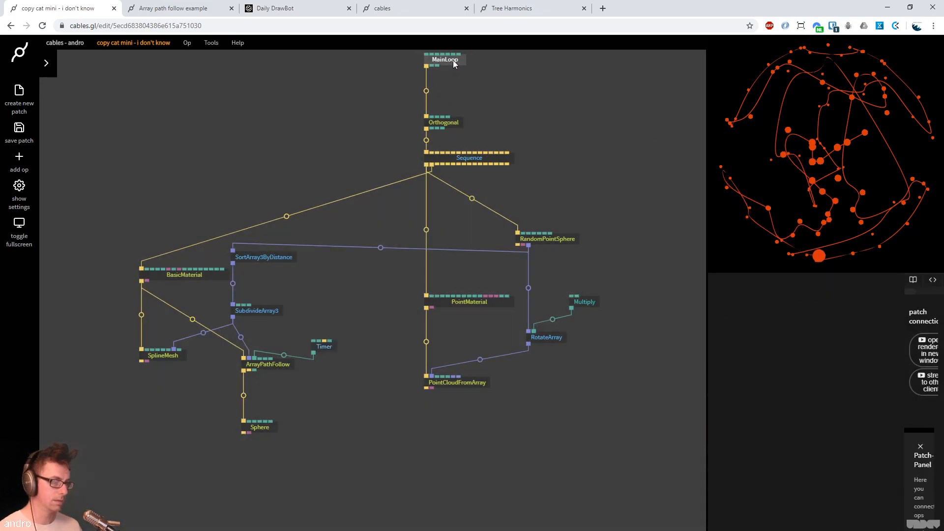
pyautogui.click(426, 91)
pyautogui.write('oirbit')
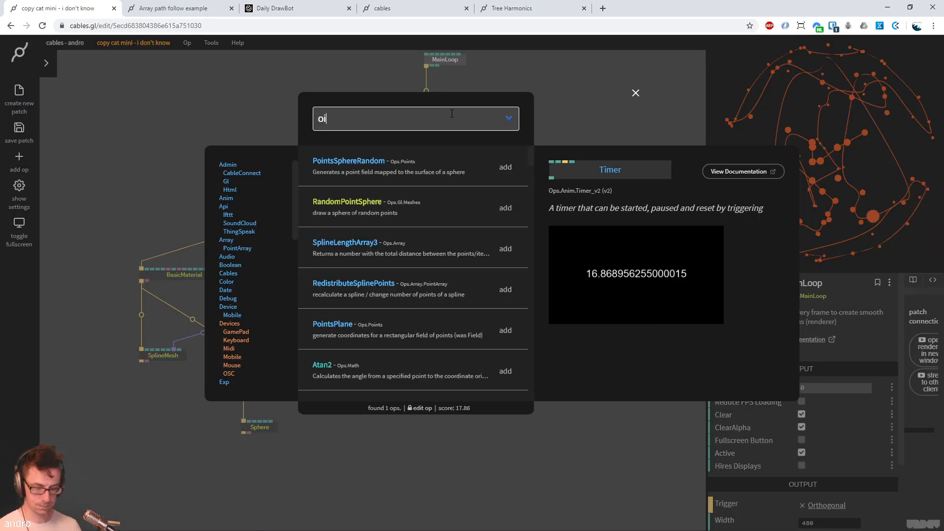
pyautogui.press('BackSpace')
pyautogui.press('BackSpace')
pyautogui.press('BackSpace')
pyautogui.press('BackSpace')
pyautogui.press('BackSpace')
pyautogui.write('rbit')
pyautogui.press('Return')
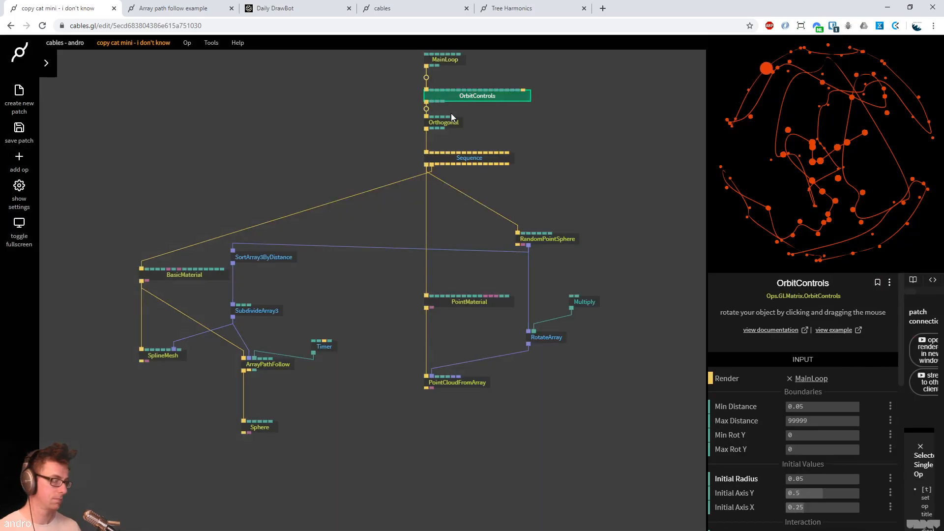
pyautogui.moveTo(813, 115); pyautogui.dragTo(814, 184)
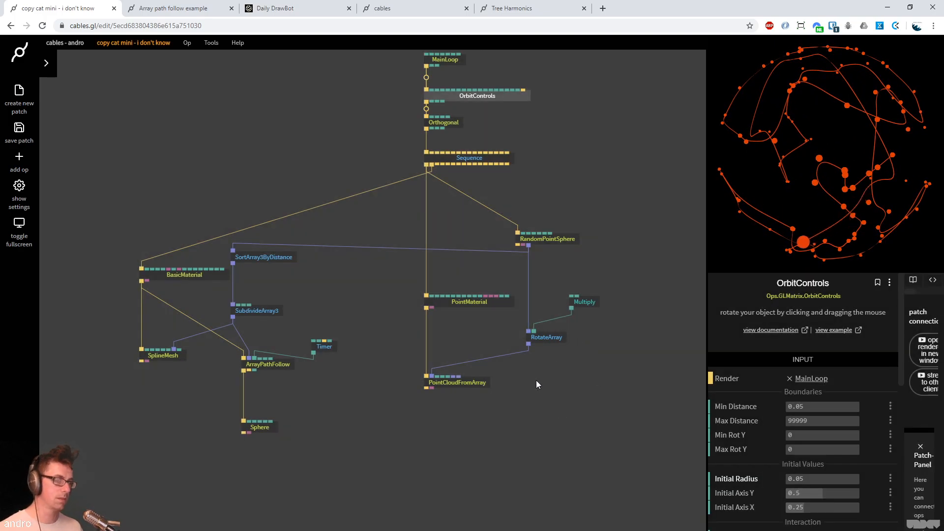
# Unlink RotateArray from PointCloudFromArray, try SubdivideArray3 as its Array source, and leave the input disconnected
pyautogui.click(452, 383)
pyautogui.rightClick(482, 360)
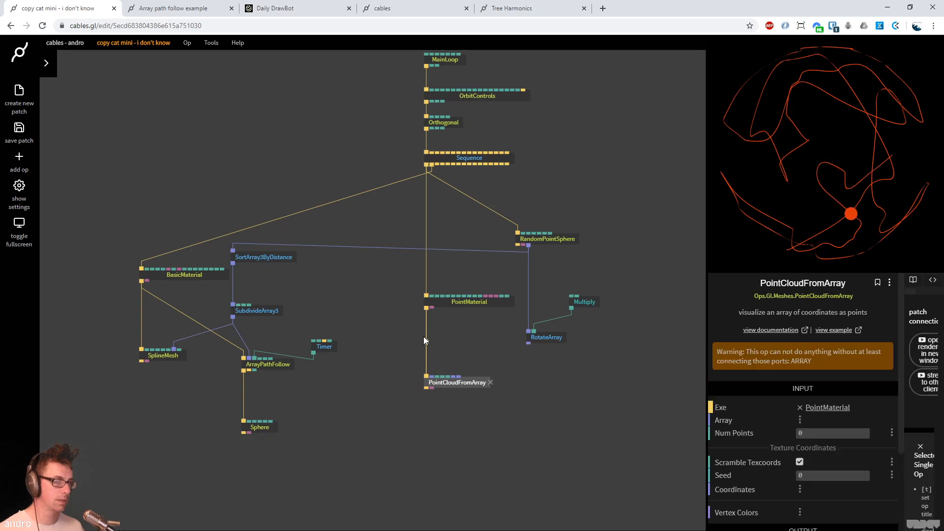
pyautogui.moveTo(232, 319); pyautogui.dragTo(447, 382)
pyautogui.click(479, 372)
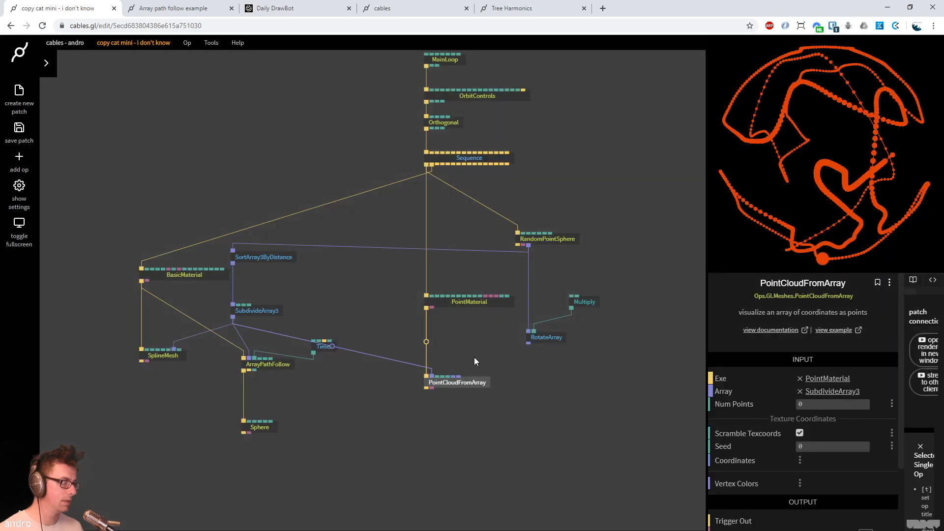
pyautogui.click(469, 382)
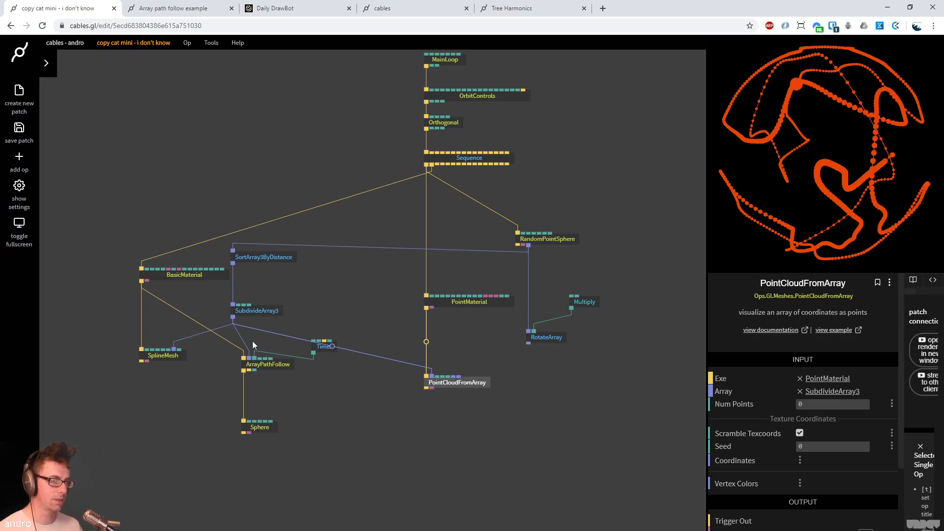
pyautogui.moveTo(431, 375); pyautogui.dragTo(457, 346)
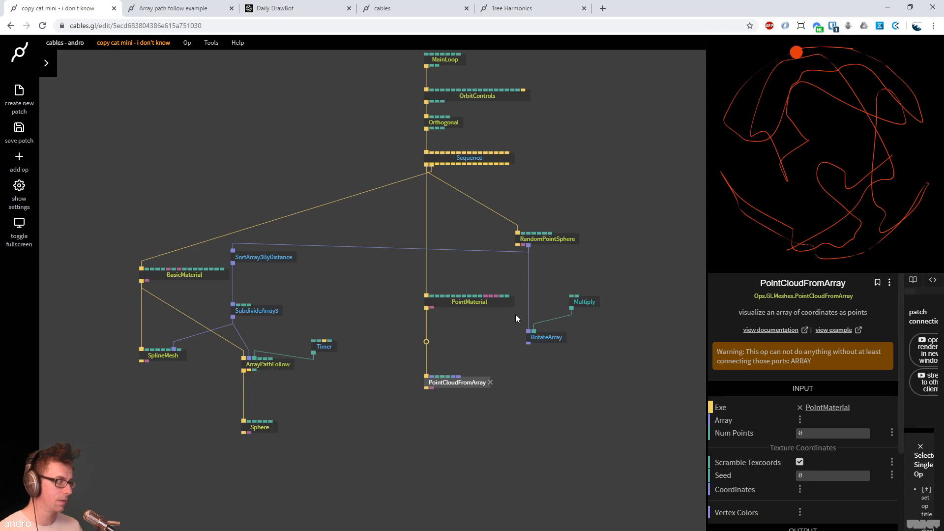
# Close the Array path follow example, check the rotation trails reference on Daily DrawBot, and return to the copy cat mini patch
pyautogui.click(182, 9)
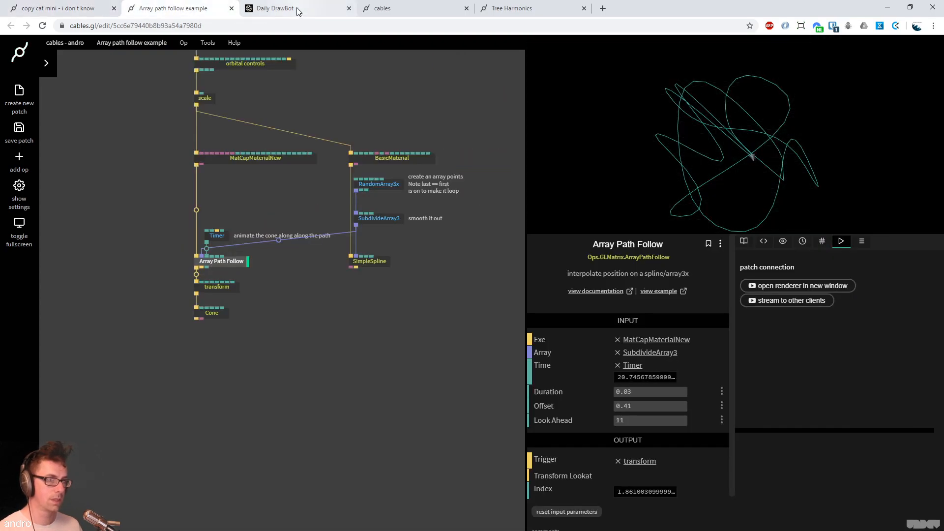
pyautogui.hotkey('ctrl', 'w')
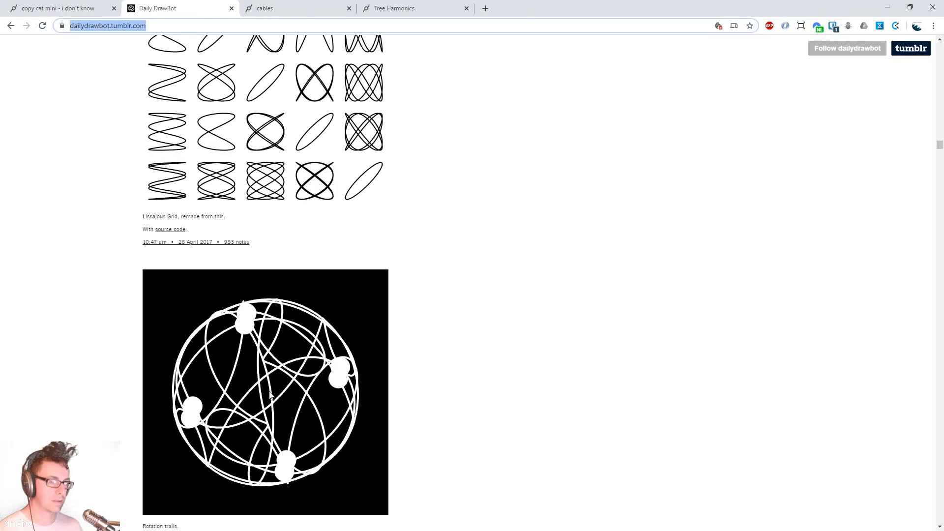
pyautogui.click(65, 10)
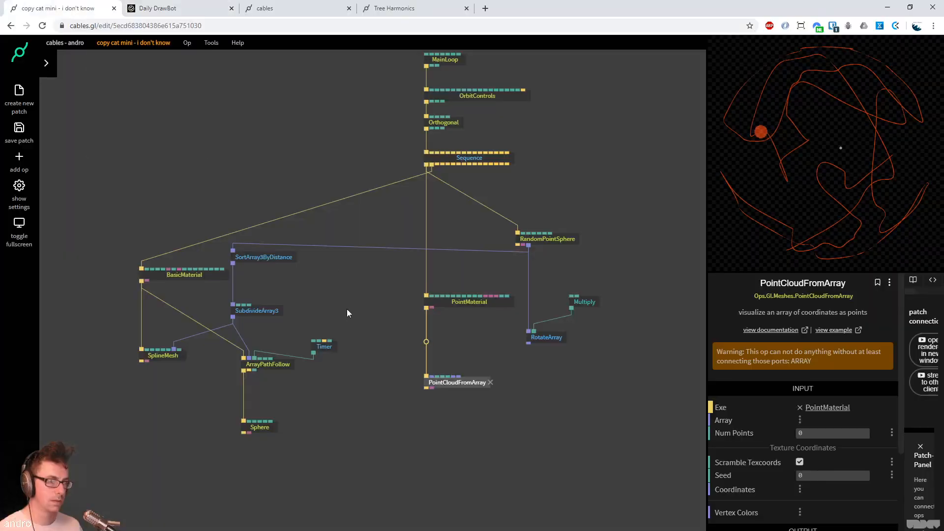
# Move BasicMaterial and SplineMesh farther left, away from SubdivideArray3 and ArrayPathFollow
pyautogui.moveTo(187, 277); pyautogui.dragTo(134, 278)
pyautogui.moveTo(149, 358); pyautogui.dragTo(103, 358)
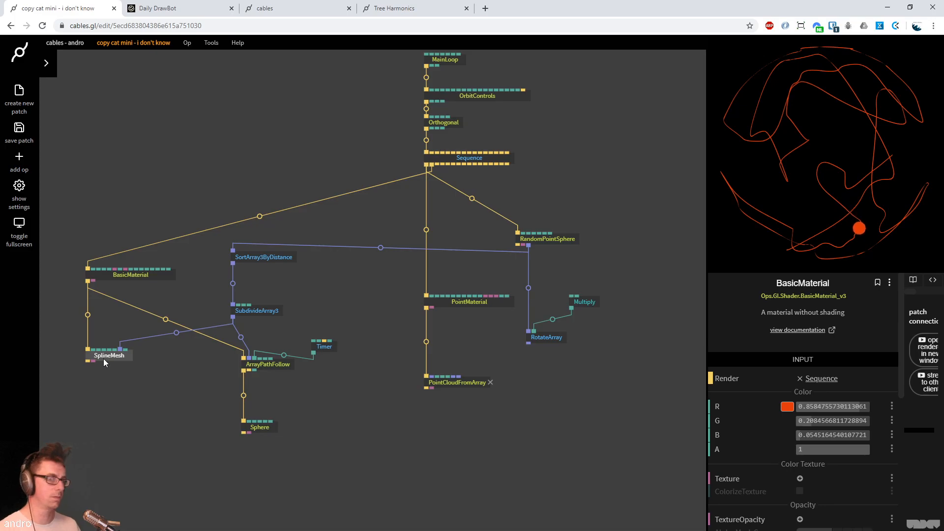
pyautogui.moveTo(341, 370); pyautogui.dragTo(383, 367)
pyautogui.click(385, 435)
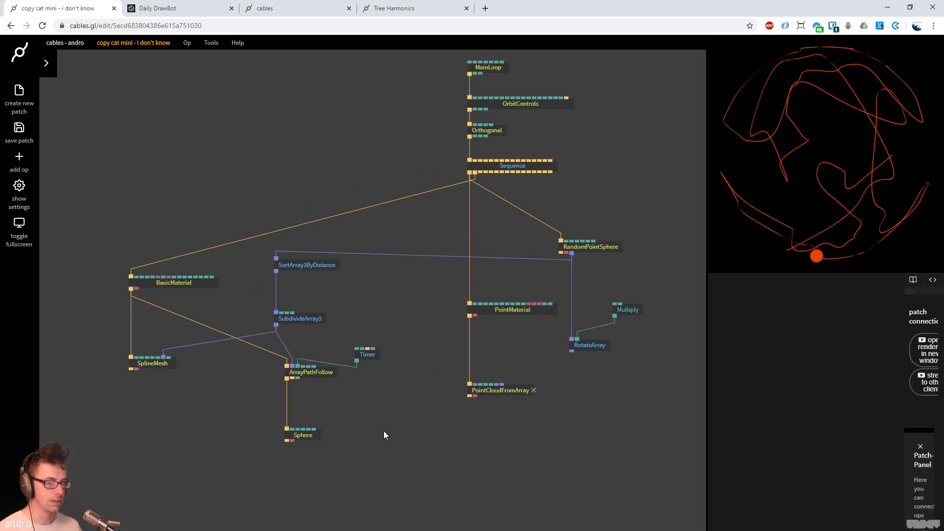
# Shift ArrayPathFollow down, add an ArrayPathFollowParticles op beside it, and set its Num Particles to 10
pyautogui.click(311, 374)
pyautogui.moveTo(311, 373); pyautogui.dragTo(310, 404)
pyautogui.click(209, 341)
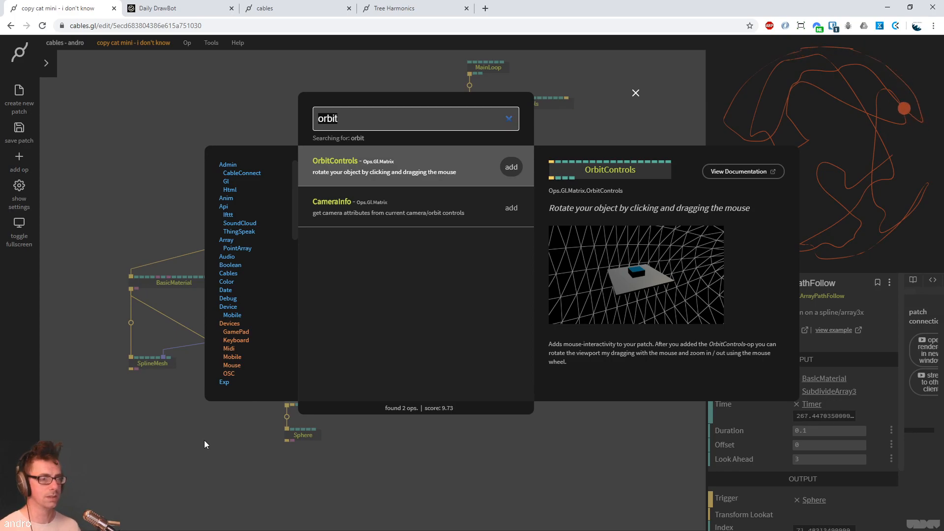
pyautogui.write('a')
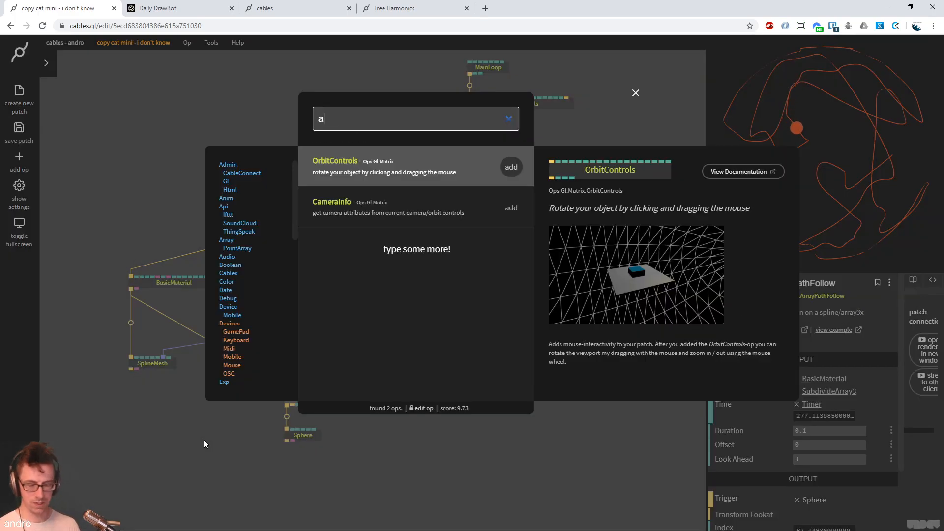
pyautogui.write('rrayfollow')
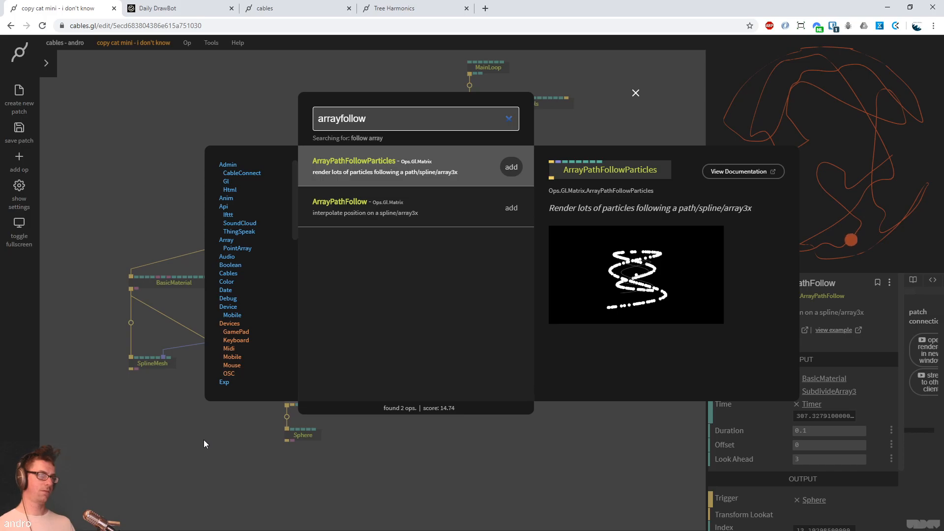
pyautogui.press('Return')
pyautogui.moveTo(390, 301); pyautogui.dragTo(224, 418)
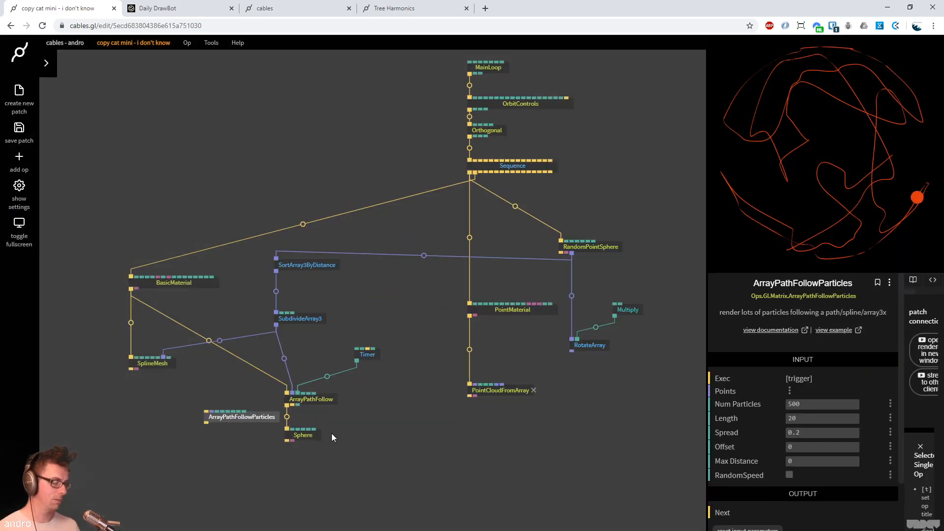
pyautogui.click(820, 403)
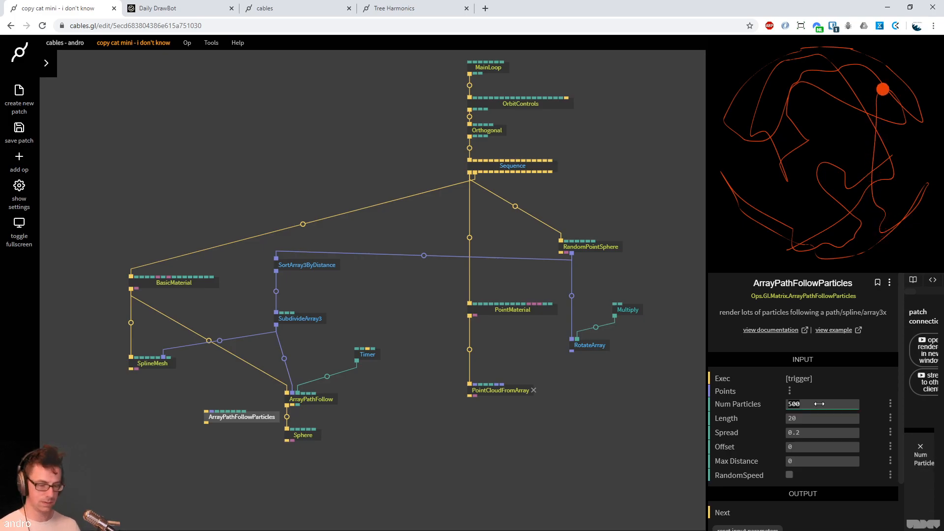
# Open the ArrayPathFollowParticles example, inspect its Timer, try 20 for Num Particles there, and return to the copy cat mini patch
pyautogui.click(834, 330)
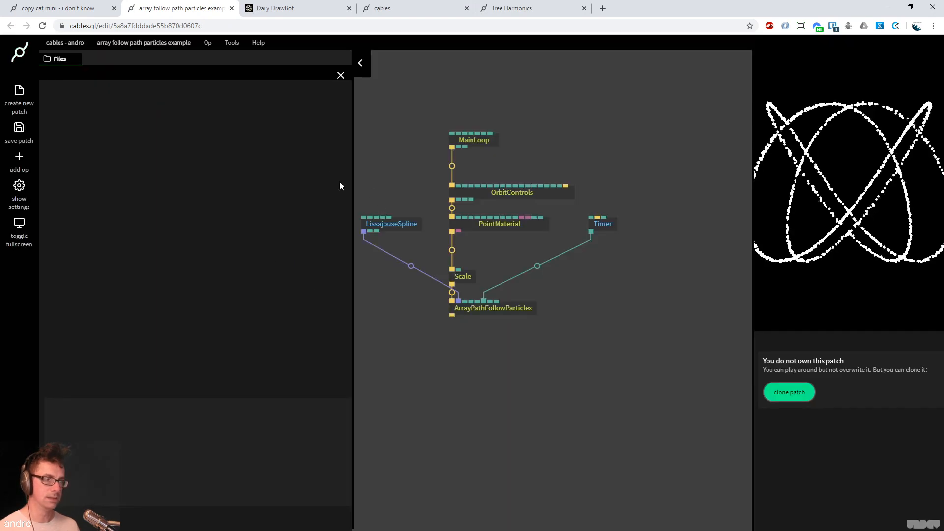
pyautogui.press('Escape')
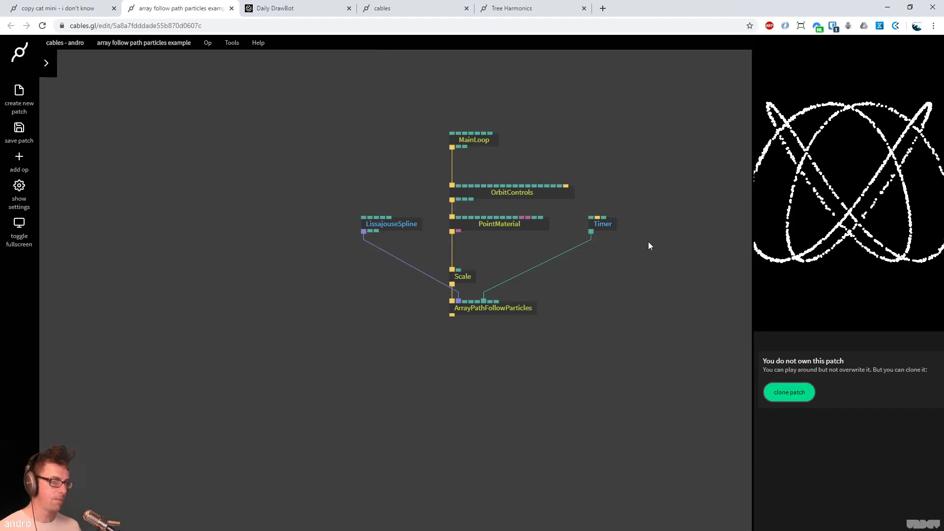
pyautogui.click(598, 229)
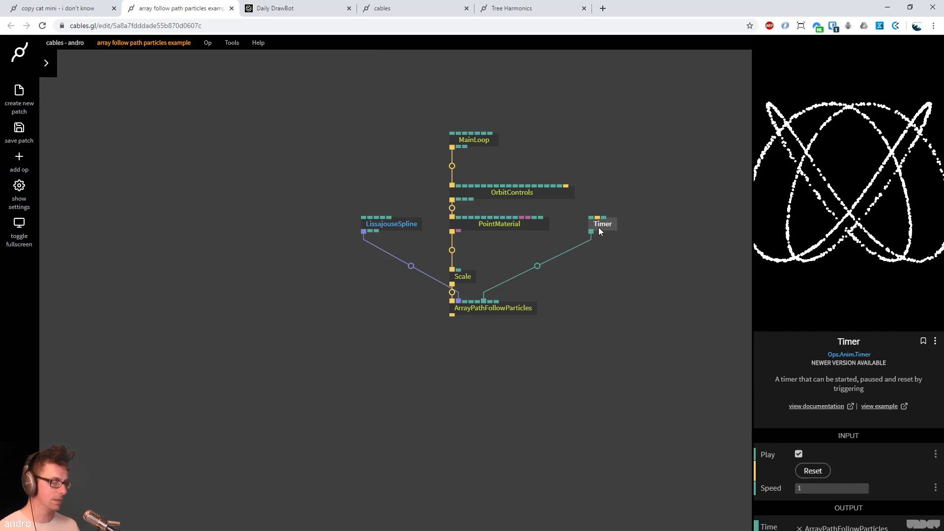
pyautogui.click(503, 310)
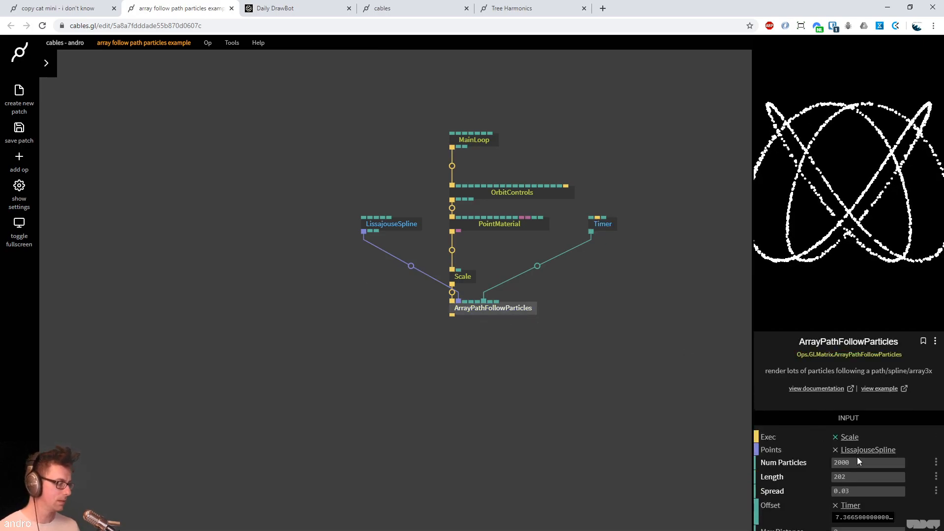
pyautogui.click(859, 463)
pyautogui.write('20')
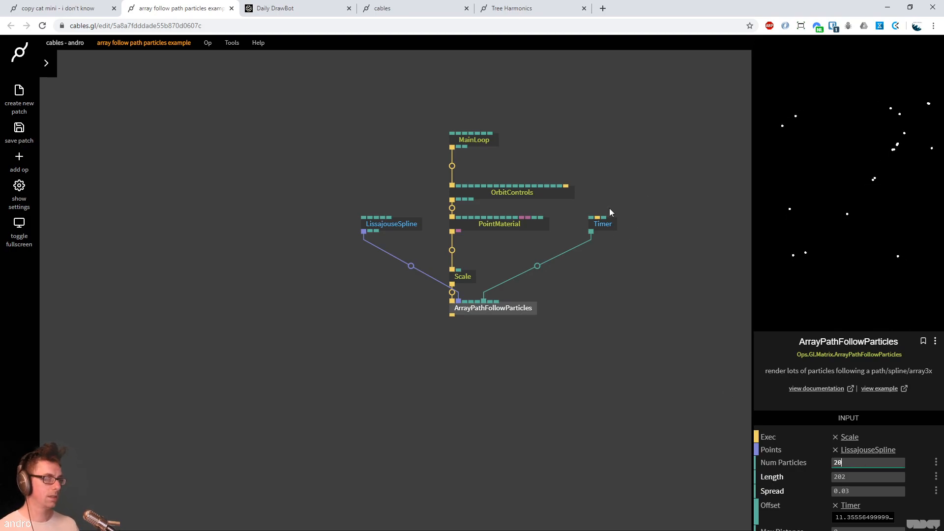
pyautogui.click(86, 15)
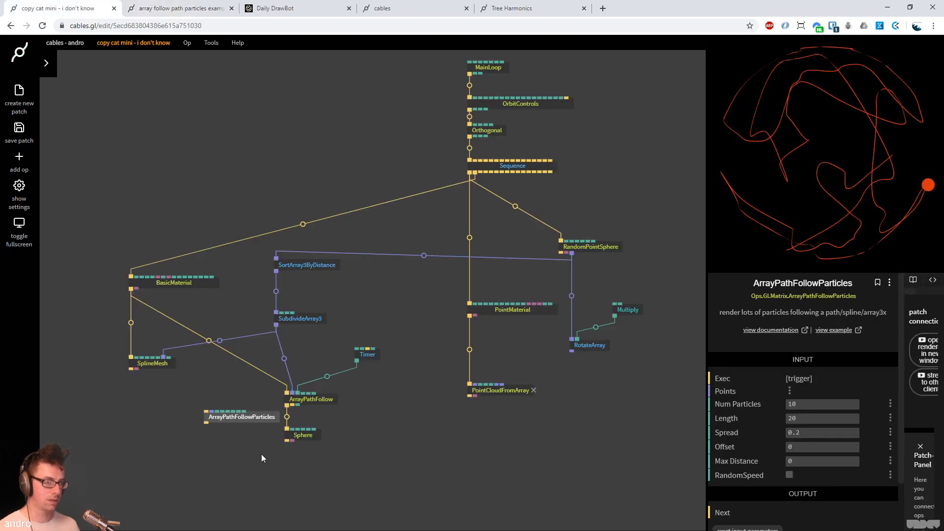
# Delete PointCloudFromArray, put ArrayPathFollowParticles in its place, and link its Exec input to PointMaterial
pyautogui.moveTo(246, 421); pyautogui.dragTo(230, 430)
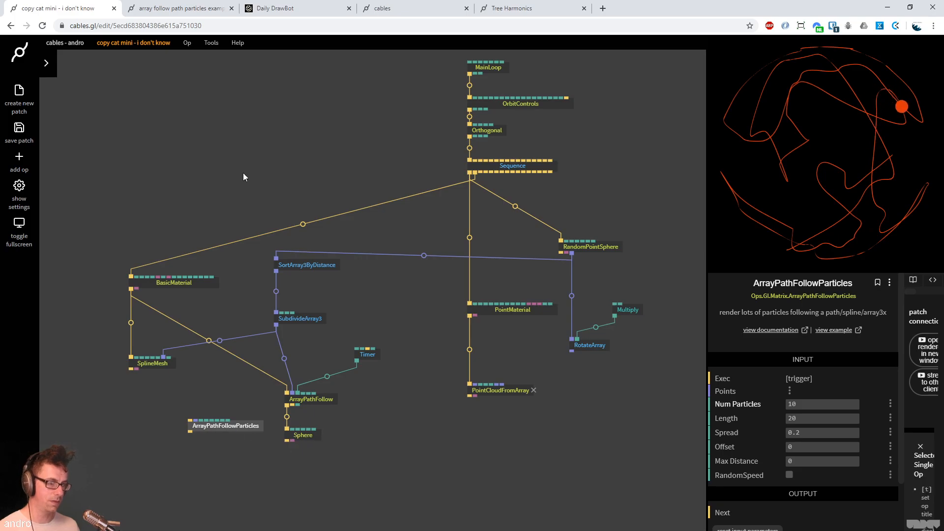
pyautogui.click(180, 8)
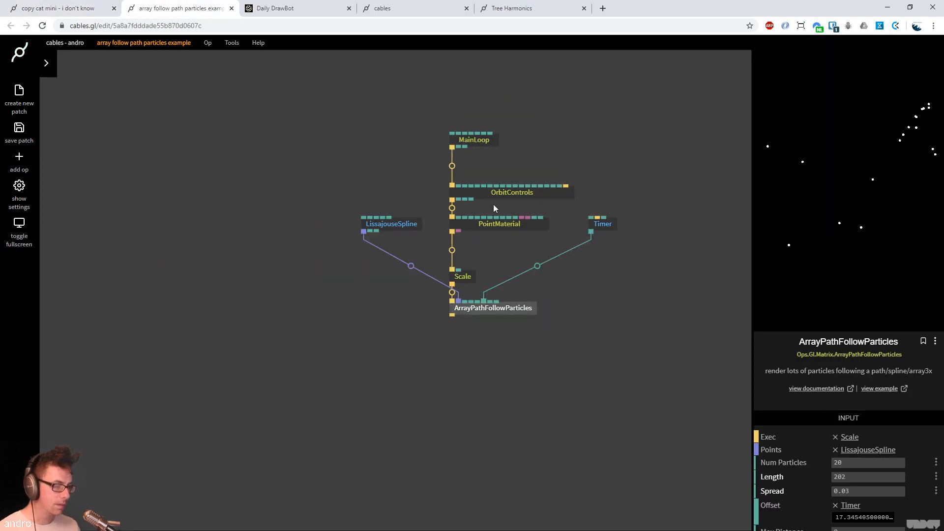
pyautogui.click(74, 8)
pyautogui.press('Delete')
pyautogui.moveTo(215, 429); pyautogui.dragTo(492, 388)
pyautogui.moveTo(470, 316); pyautogui.dragTo(470, 388)
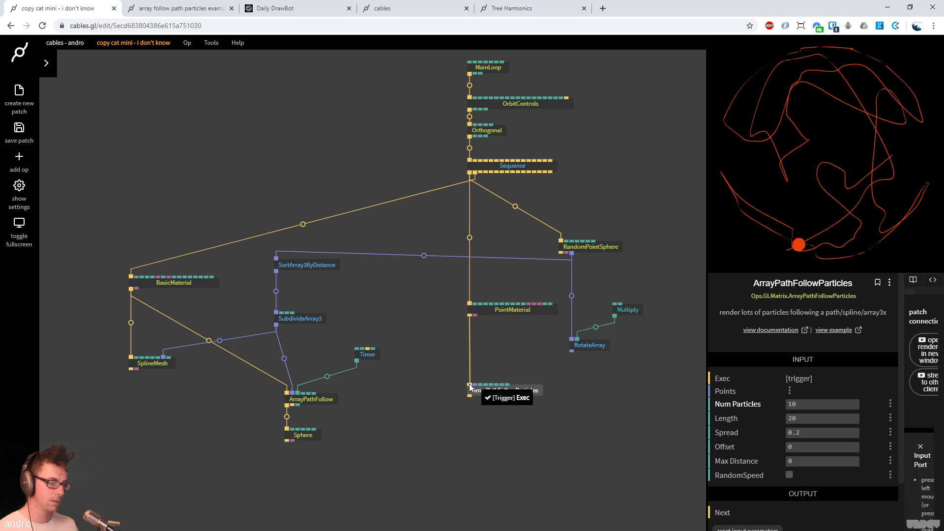
# Unlink ArrayPathFollow from BasicMaterial and connect SubdivideArray3 to the Points input of ArrayPathFollowParticles
pyautogui.click(324, 400)
pyautogui.moveTo(276, 325); pyautogui.dragTo(517, 390)
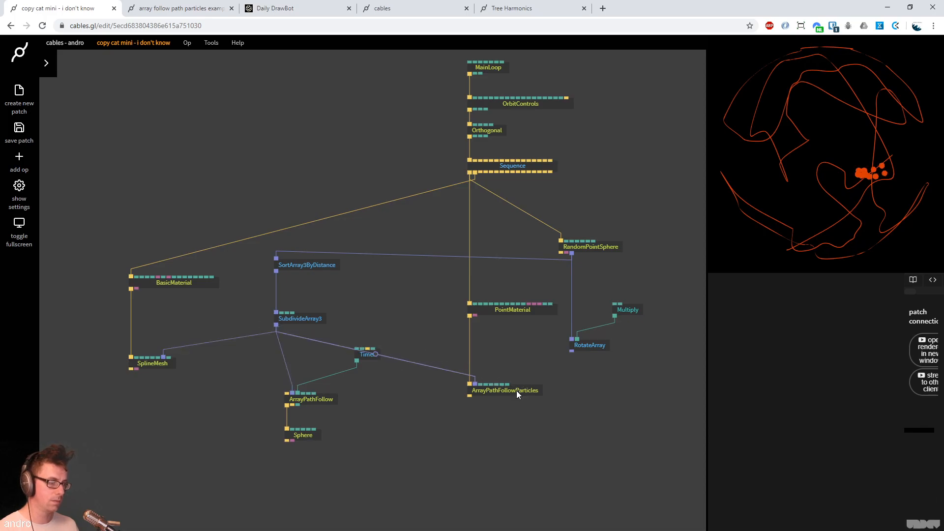
pyautogui.click(518, 390)
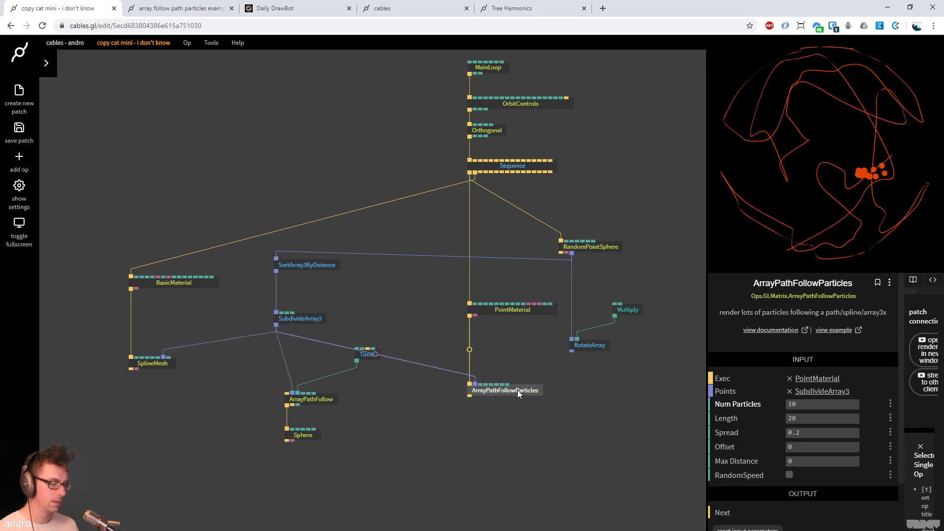
# Try to drive the Num Particles input of ArrayPathFollowParticles with the Timer
pyautogui.moveTo(357, 364); pyautogui.dragTo(504, 389)
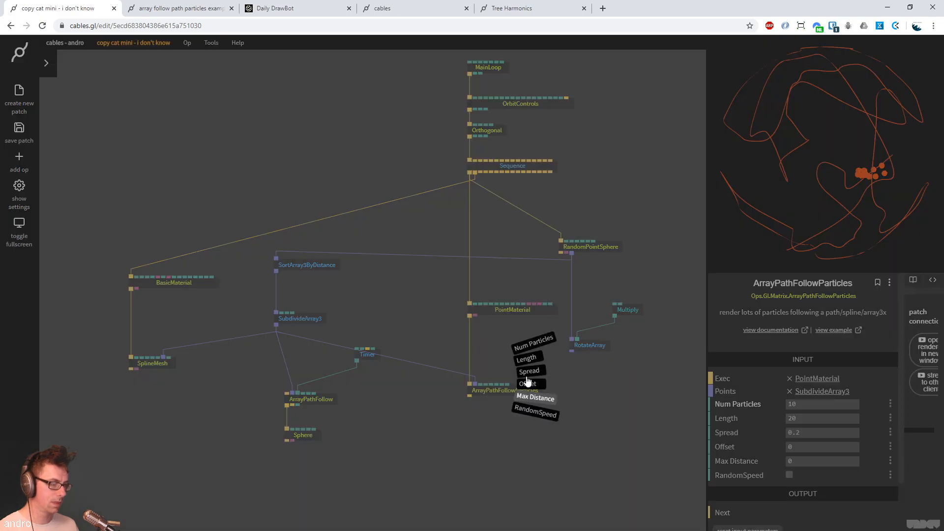
pyautogui.click(526, 348)
pyautogui.moveTo(479, 384); pyautogui.dragTo(482, 354)
# Set the Length of ArrayPathFollowParticles to 1000
pyautogui.click(495, 390)
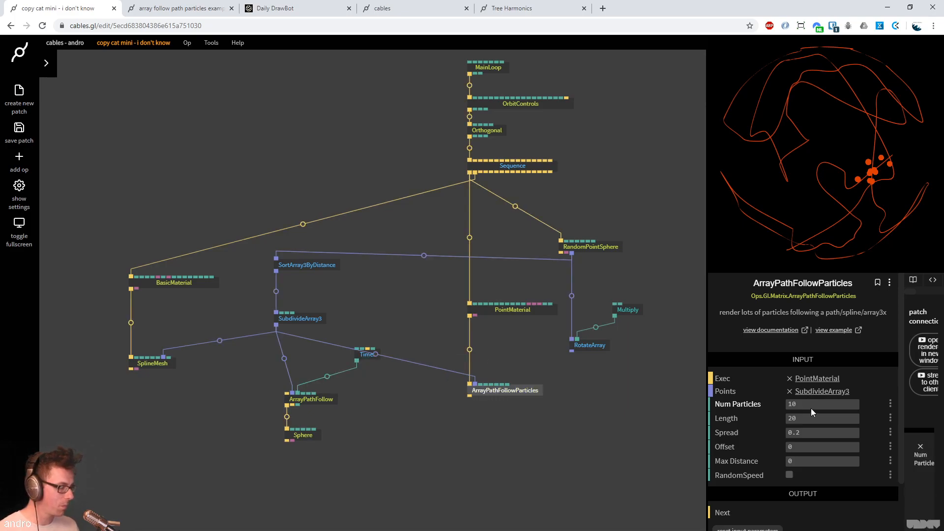
pyautogui.moveTo(810, 417); pyautogui.dragTo(811, 418)
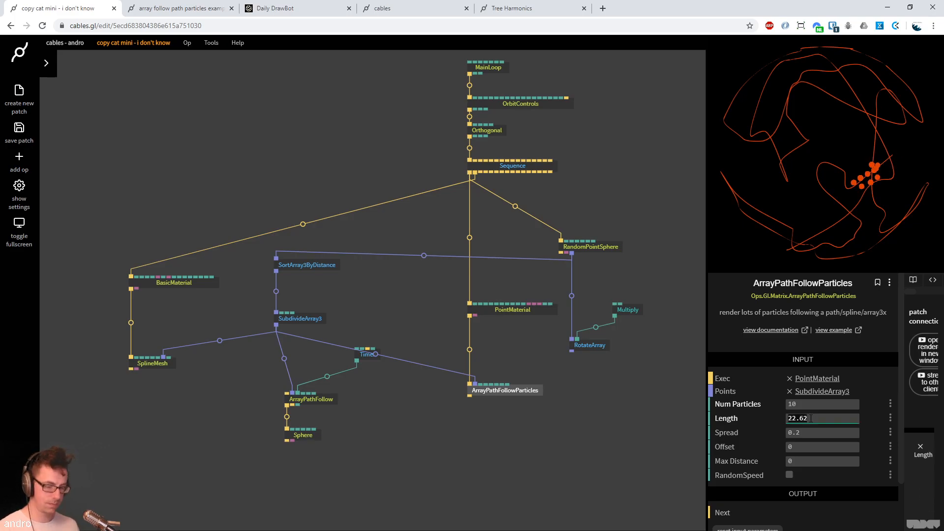
pyautogui.write('0')
pyautogui.press('BackSpace')
pyautogui.write('10')
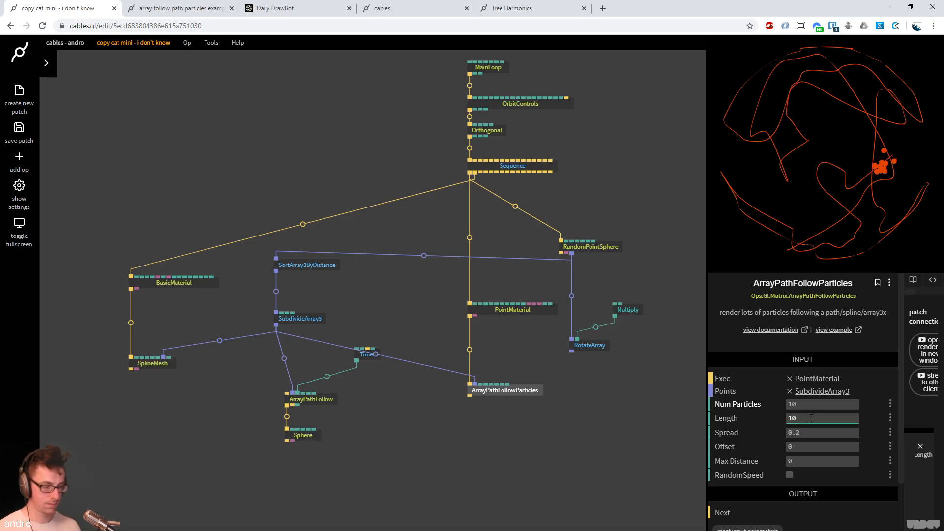
pyautogui.write('00')
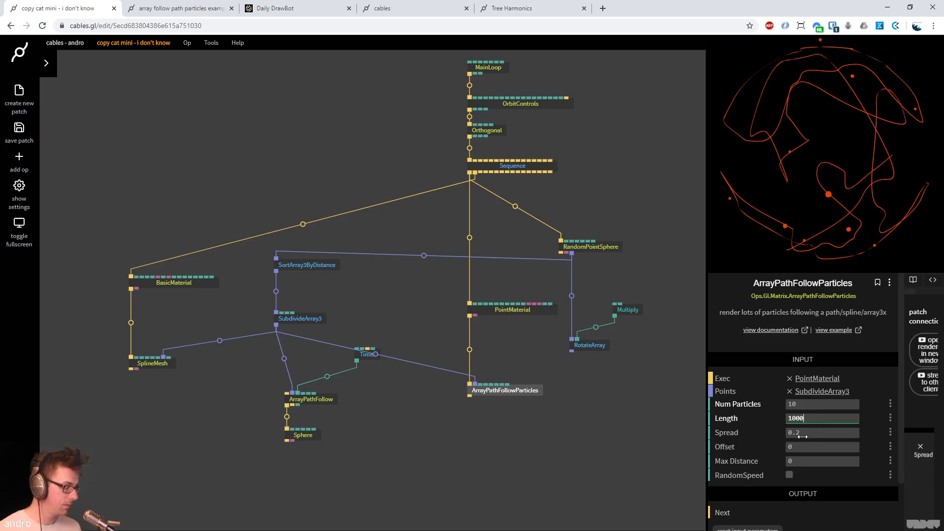
# Try a Spread of 0.42 on ArrayPathFollowParticles and set it back to 0.2
pyautogui.moveTo(811, 433); pyautogui.dragTo(831, 433)
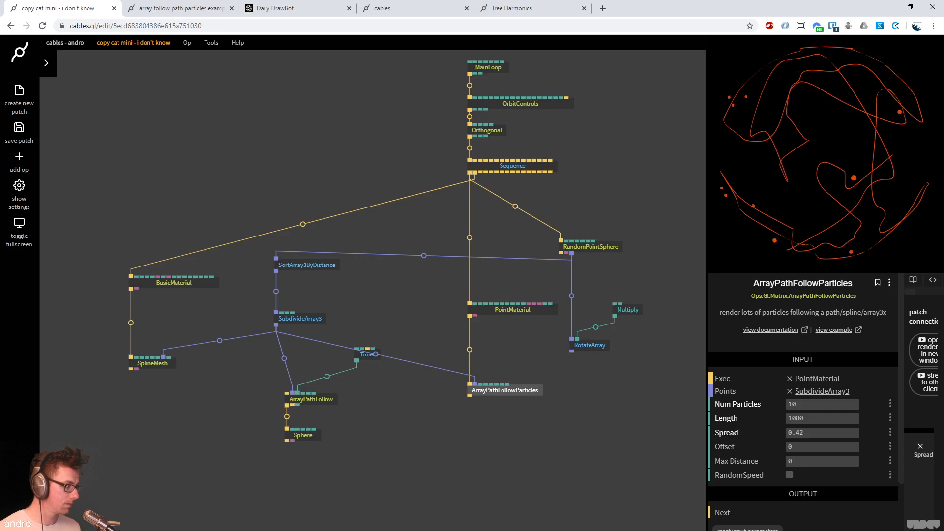
pyautogui.click(810, 433)
pyautogui.write('0.')
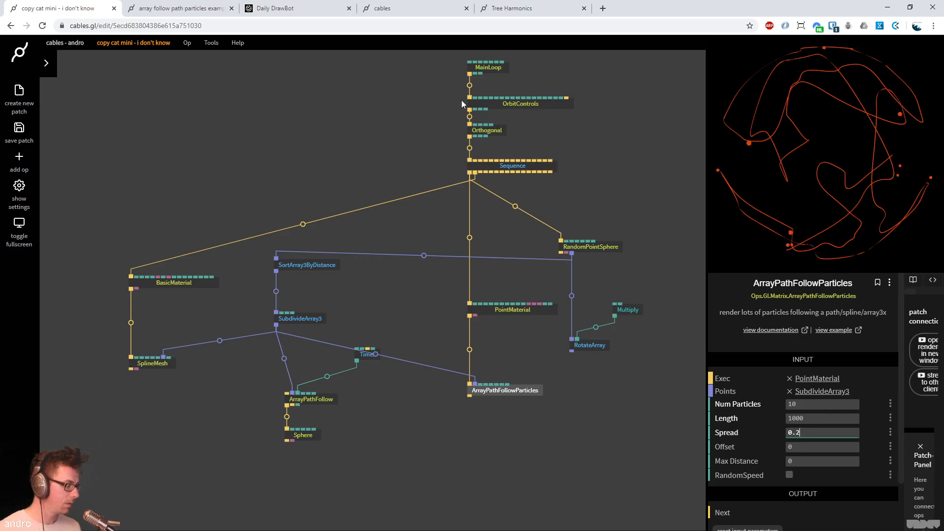
# Check the example's wiring and connect the Timer to the Offset input of ArrayPathFollowParticles
pyautogui.click(178, 8)
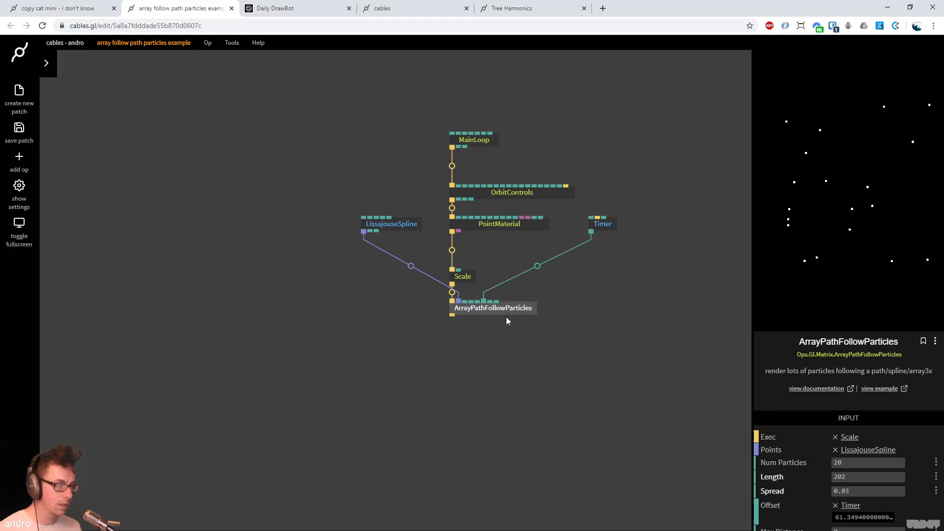
pyautogui.click(69, 8)
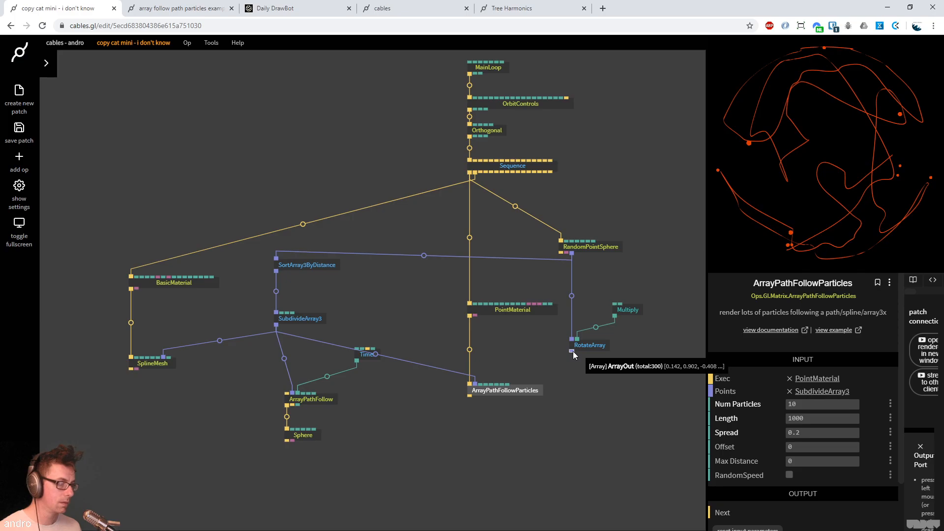
pyautogui.moveTo(359, 361); pyautogui.dragTo(503, 408)
# Delete ArrayPathFollow and Sphere, and move Timer closer to ArrayPathFollowParticles
pyautogui.moveTo(337, 451); pyautogui.dragTo(258, 399)
pyautogui.press('Delete')
pyautogui.moveTo(364, 357); pyautogui.dragTo(429, 340)
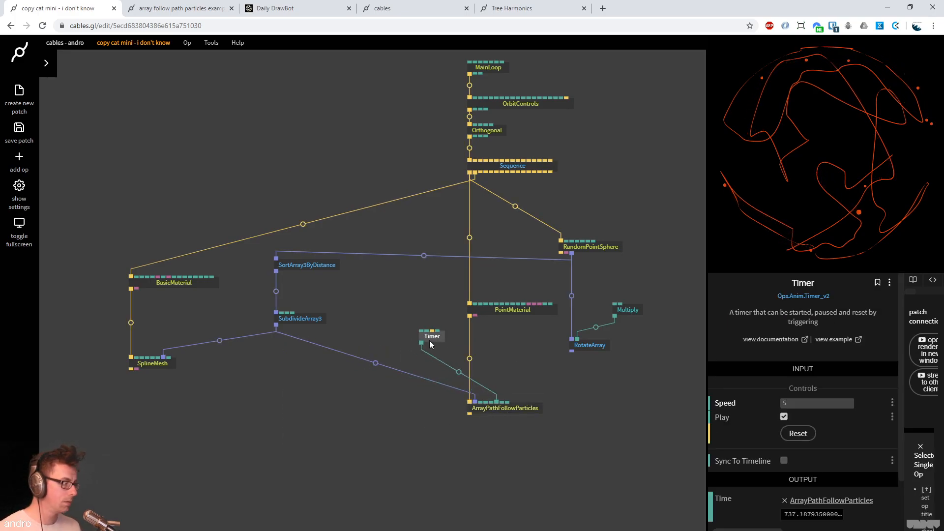
# Rotate the rendered sphere and pull Orthogonal out of the chain between OrbitControls and Sequence
pyautogui.moveTo(855, 173); pyautogui.dragTo(830, 150)
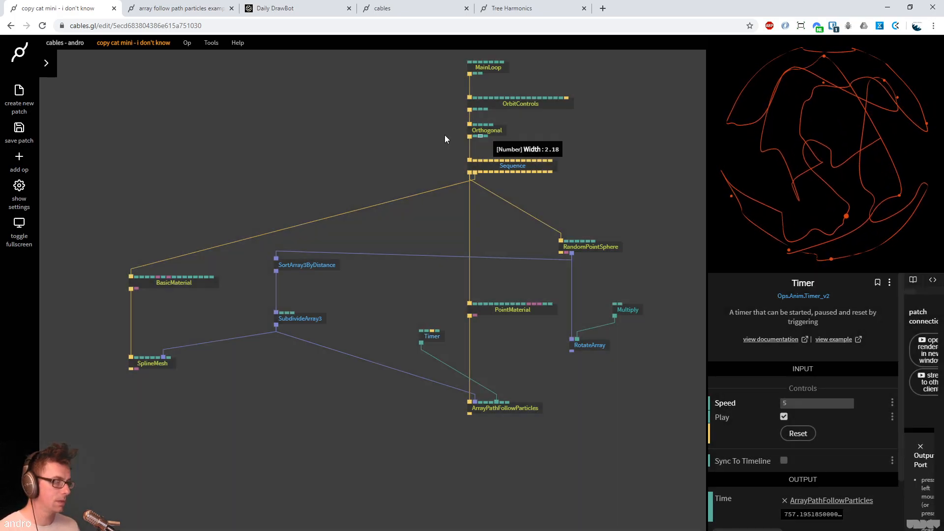
pyautogui.moveTo(482, 131); pyautogui.dragTo(298, 124)
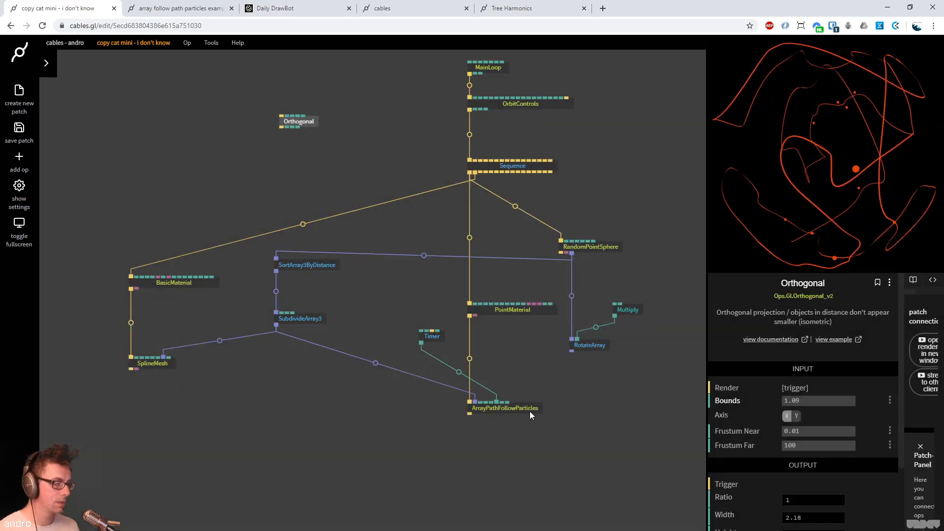
# Set the Spread of ArrayPathFollowParticles to 0
pyautogui.click(530, 410)
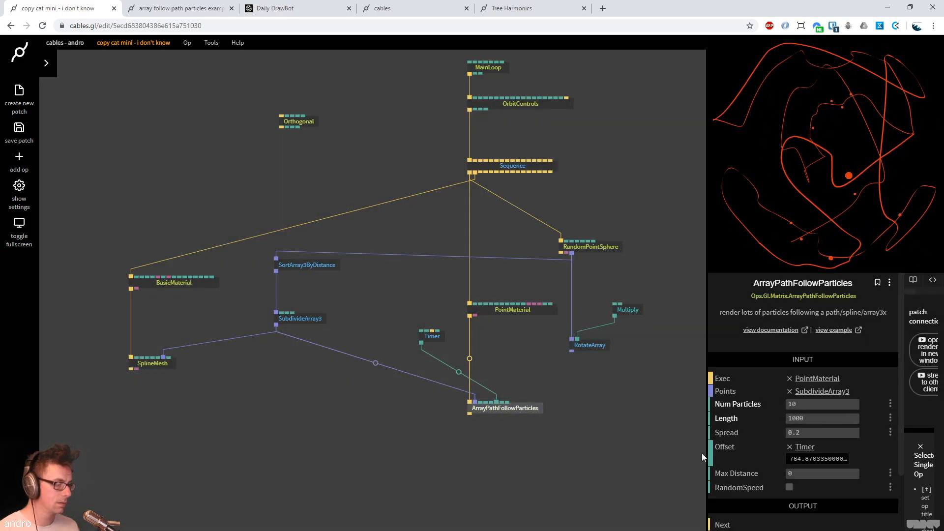
pyautogui.click(848, 433)
pyautogui.write('0')
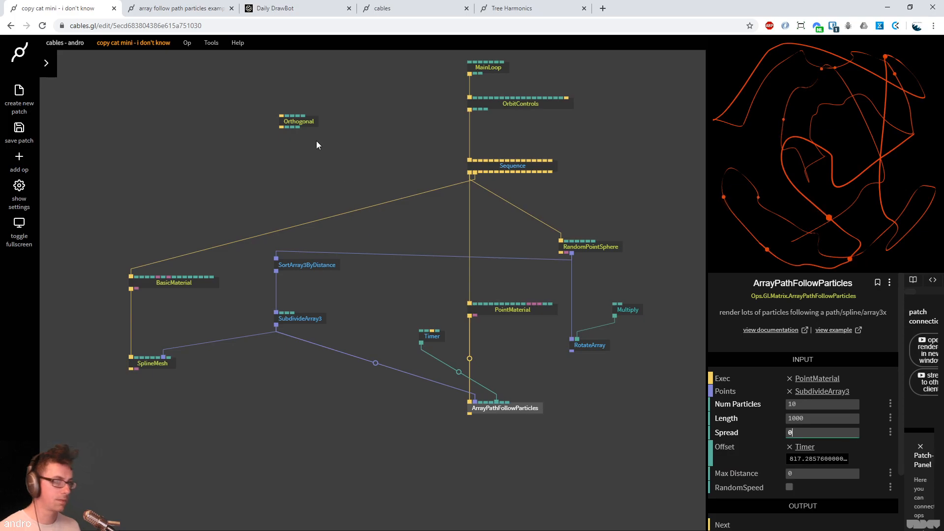
# Reinsert Orthogonal between OrbitControls and Sequence
pyautogui.click(303, 121)
pyautogui.moveTo(302, 124); pyautogui.dragTo(471, 139)
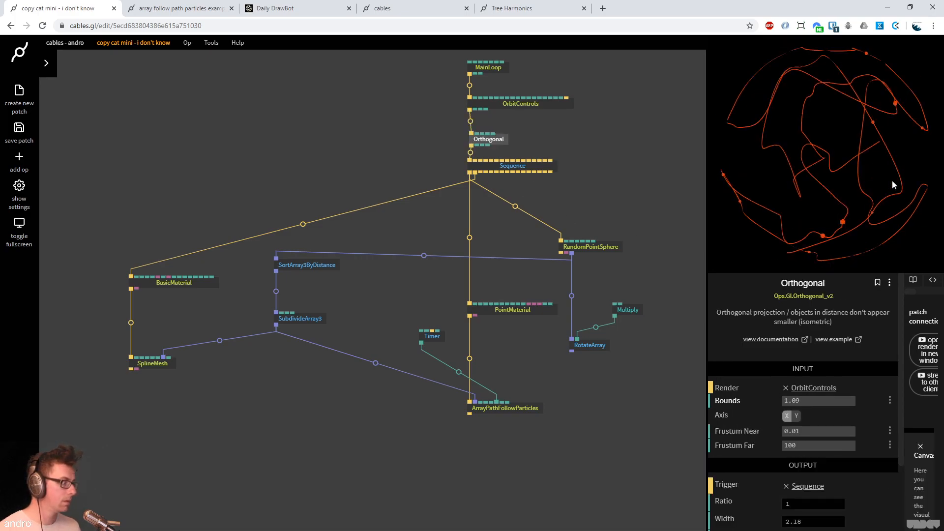
# Set PointMaterial's PointSize to 34.3 and compare the result with the rotation trails reference on Daily DrawBot
pyautogui.click(509, 316)
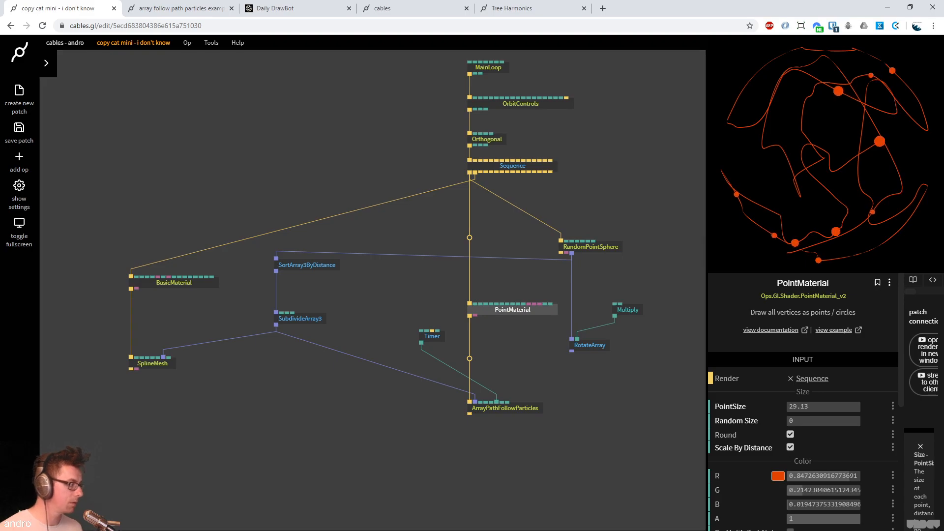
pyautogui.click(195, 13)
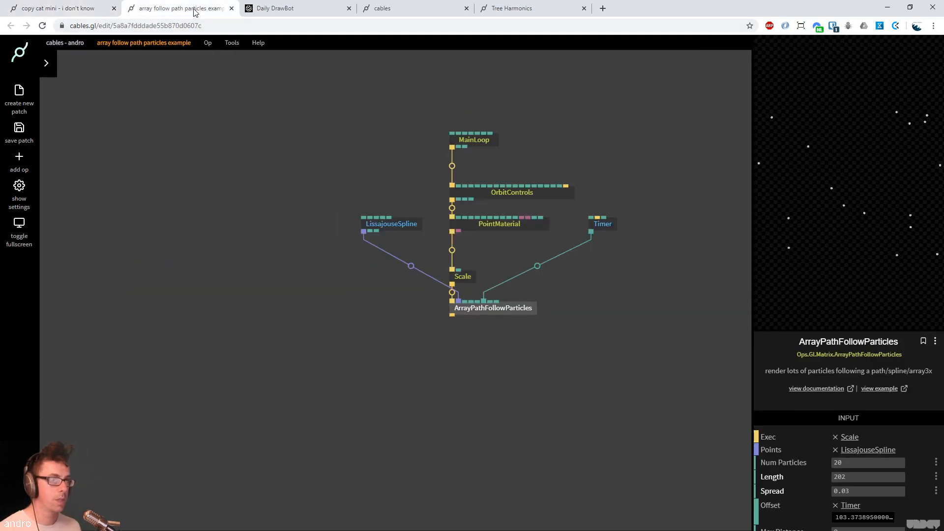
pyautogui.click(302, 11)
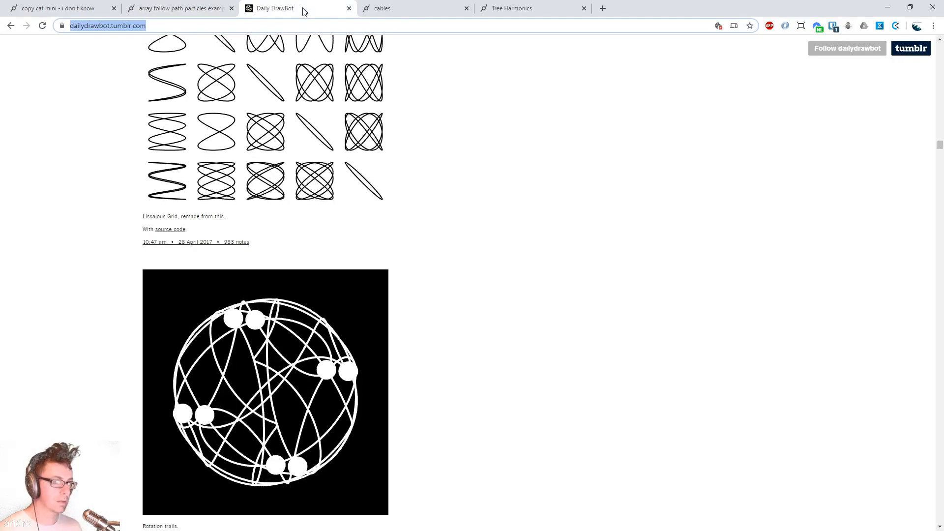
pyautogui.click(58, 12)
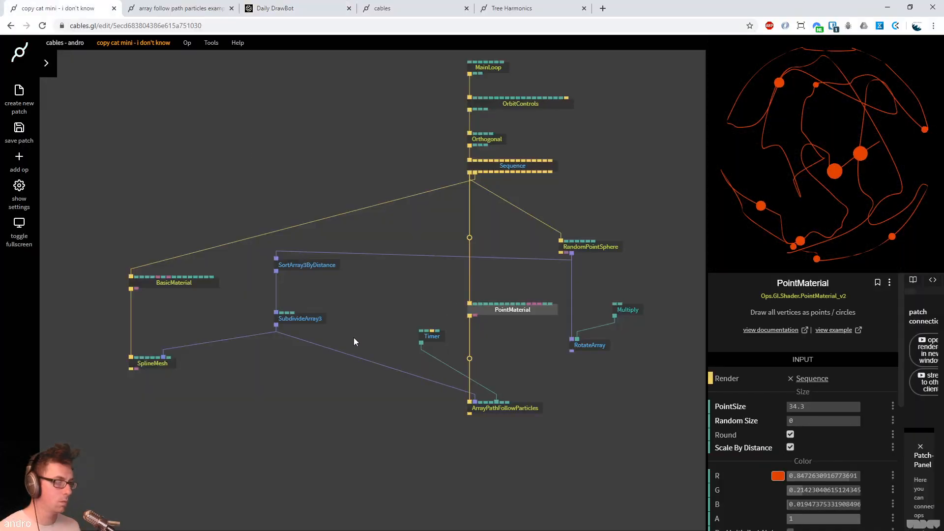
# Change the colours of BasicMaterial and PointMaterial from orange to white so the spline and particles match
pyautogui.click(418, 227)
pyautogui.click(170, 283)
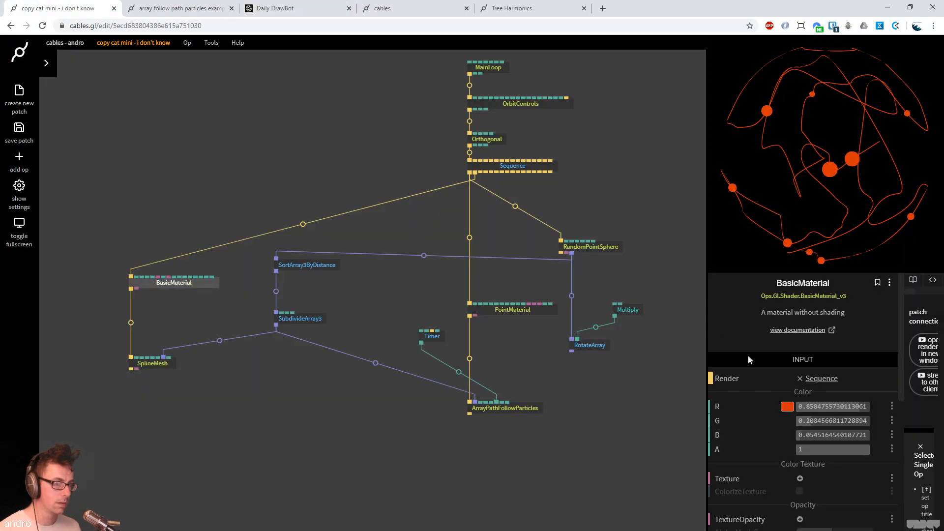
pyautogui.click(787, 406)
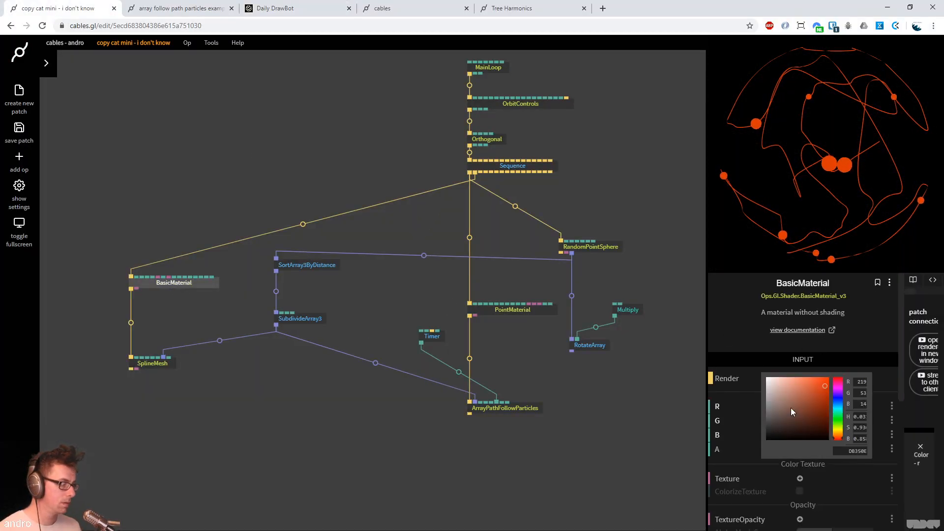
pyautogui.click(486, 312)
pyautogui.click(785, 475)
pyautogui.click(779, 441)
pyautogui.moveTo(778, 441); pyautogui.dragTo(627, 282)
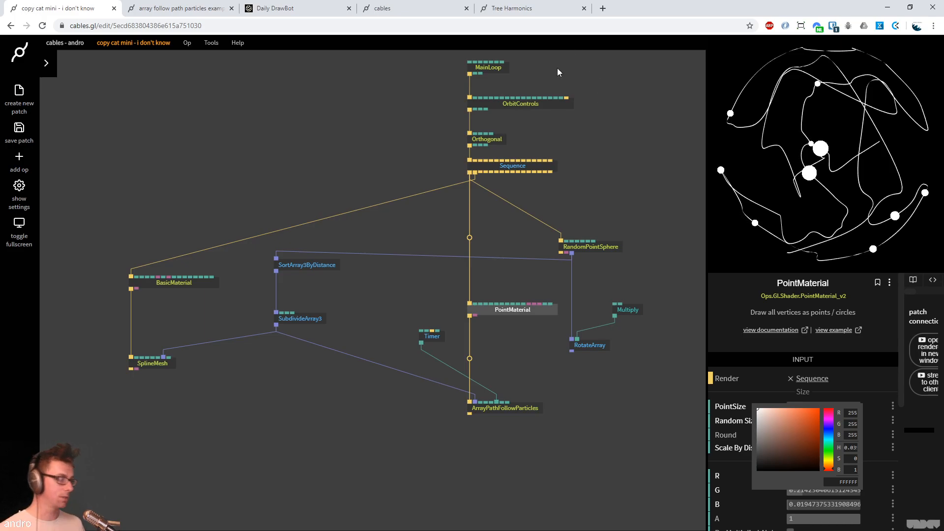
# Close the array follow path particles example and compare the patch with the rotation trails reference on Daily DrawBot
pyautogui.click(222, 7)
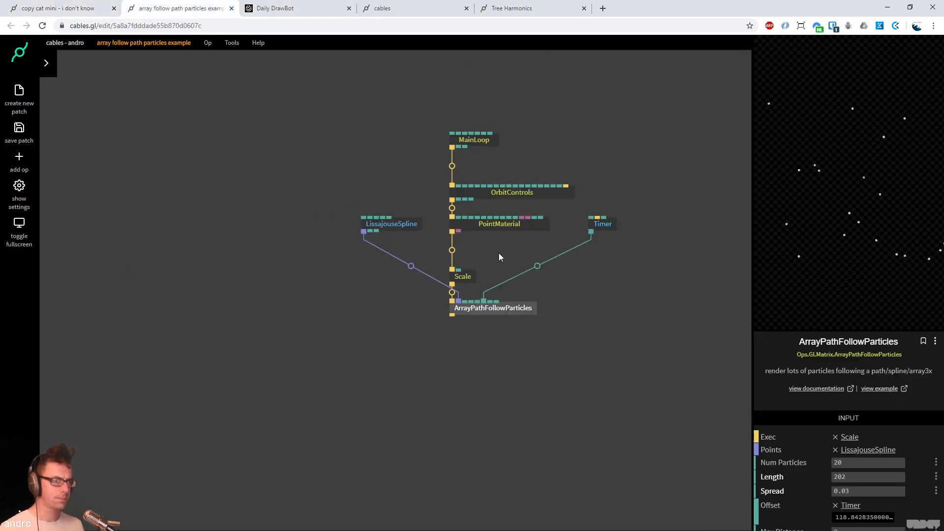
pyautogui.click(232, 9)
pyautogui.click(520, 83)
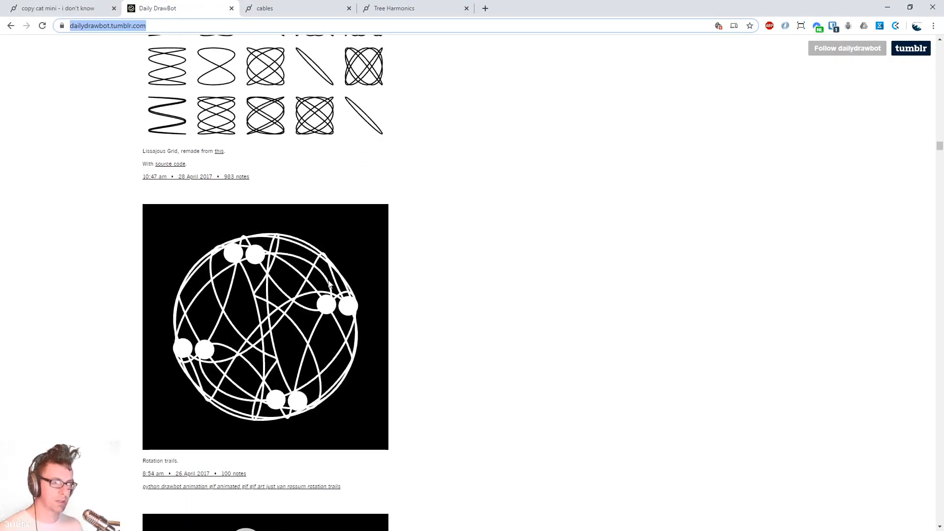
pyautogui.click(70, 8)
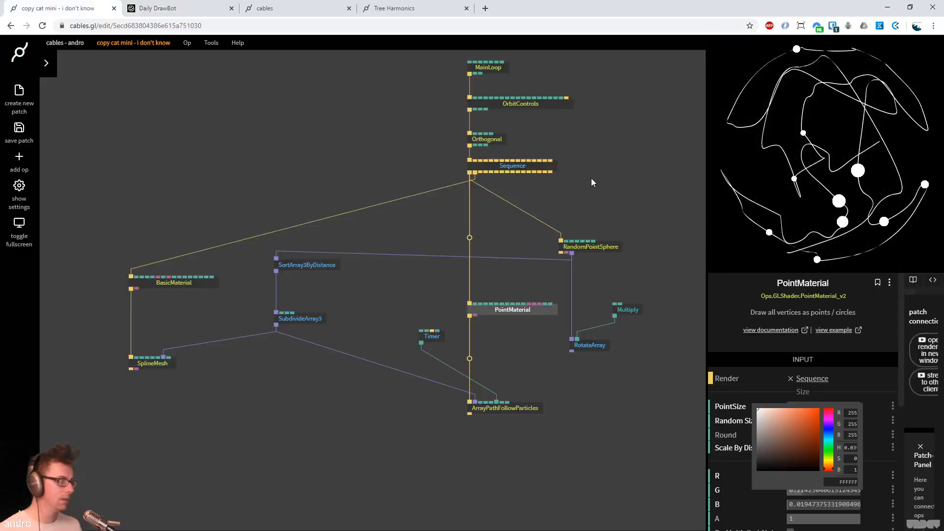
# Set RandomPointSphere's Num to 200 and inspect the rendered sphere from another angle
pyautogui.click(603, 246)
pyautogui.write('200')
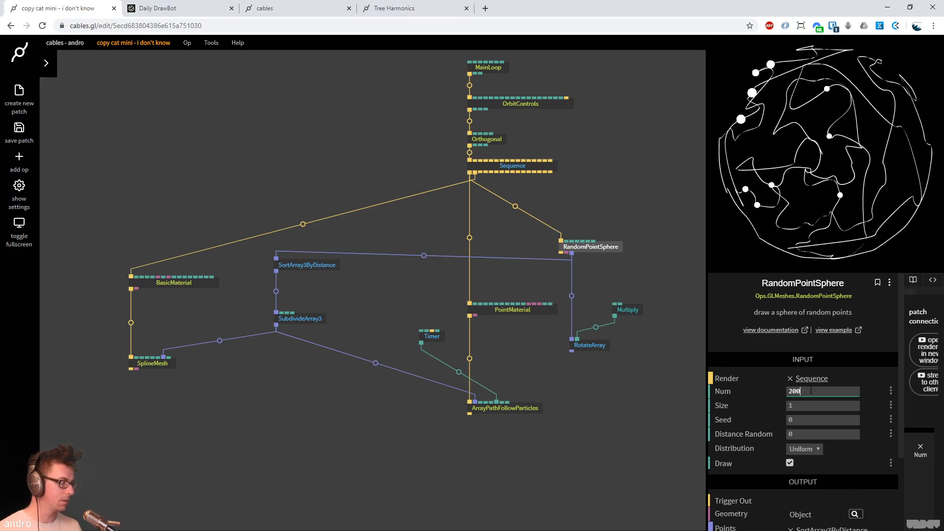
pyautogui.moveTo(847, 168); pyautogui.dragTo(759, 161)
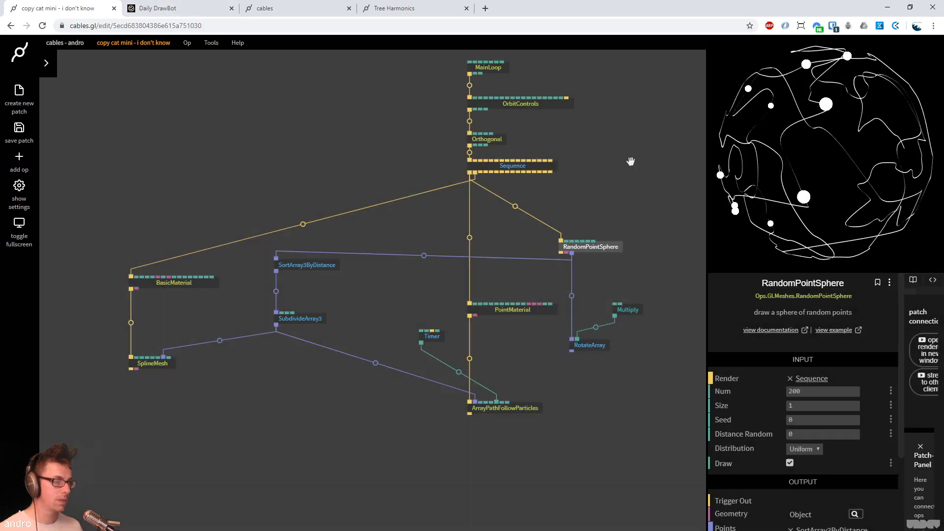
# Move Sequence down to make room and insert a Transform op between Orthogonal and Sequence
pyautogui.moveTo(630, 161); pyautogui.dragTo(594, 171)
pyautogui.moveTo(501, 176); pyautogui.dragTo(498, 220)
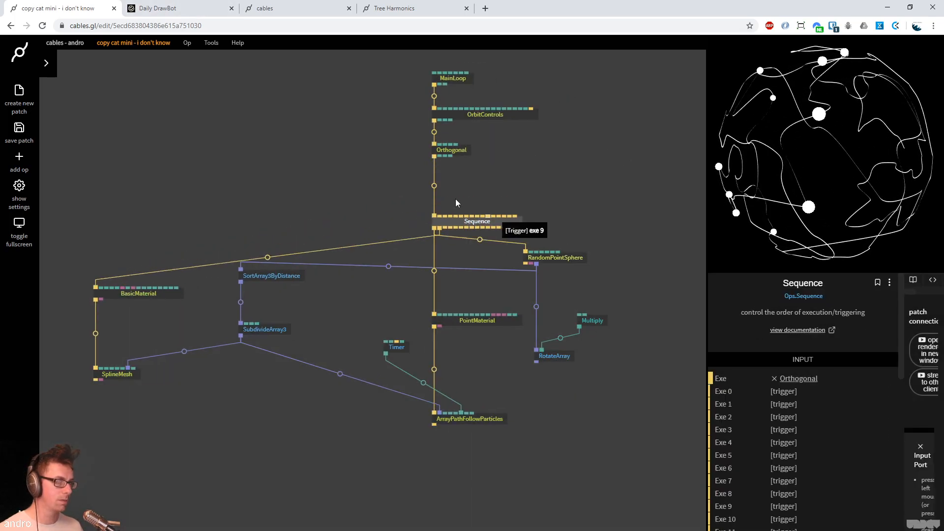
pyautogui.click(434, 186)
pyautogui.write('transf')
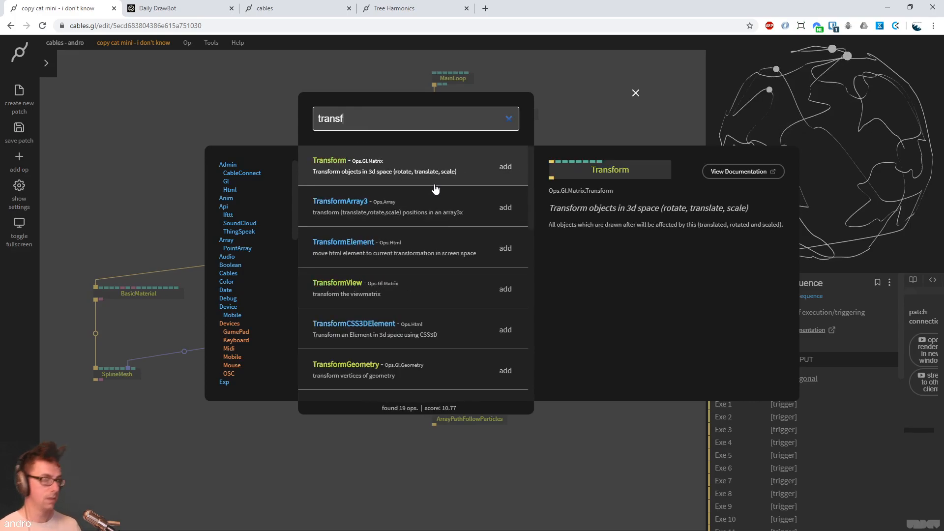
pyautogui.press('Return')
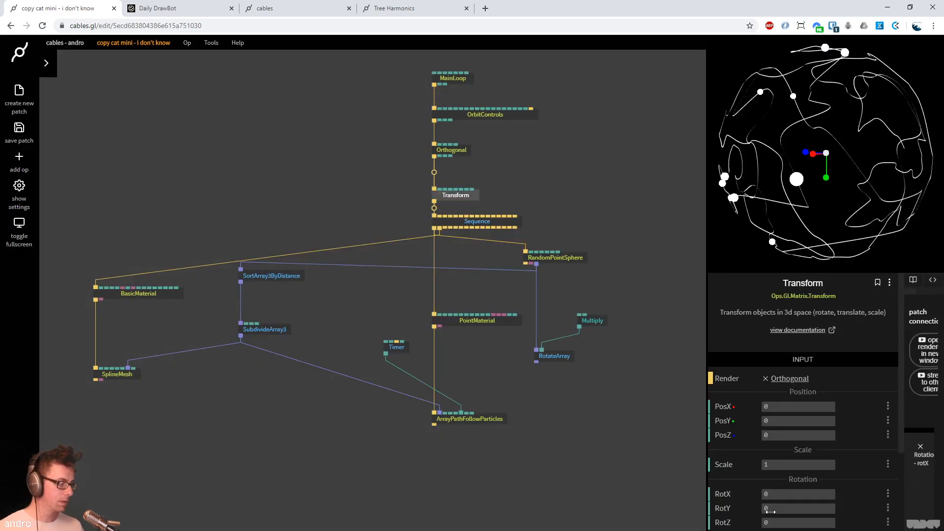
# Test the Transform's rotation by varying RotZ, resetting it to 0, and setting RotY to 43.01
pyautogui.moveTo(776, 522); pyautogui.dragTo(801, 522)
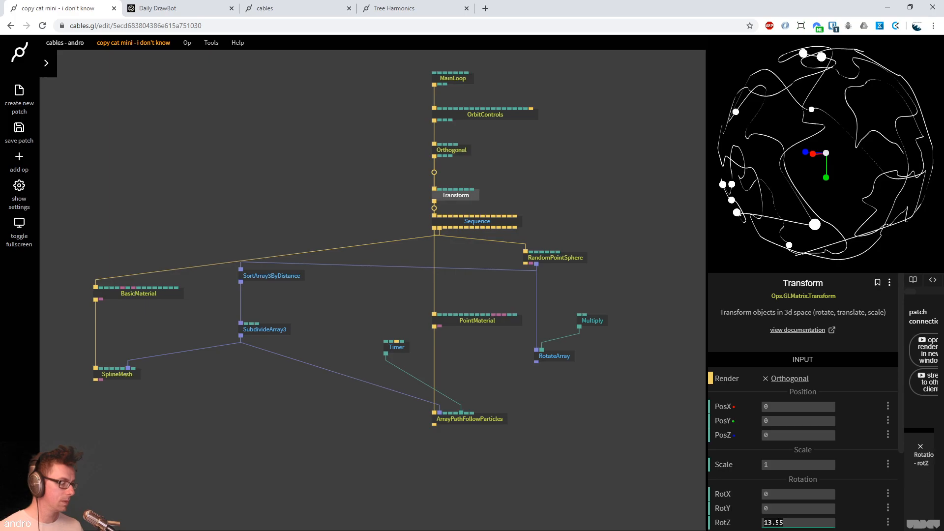
pyautogui.write('0')
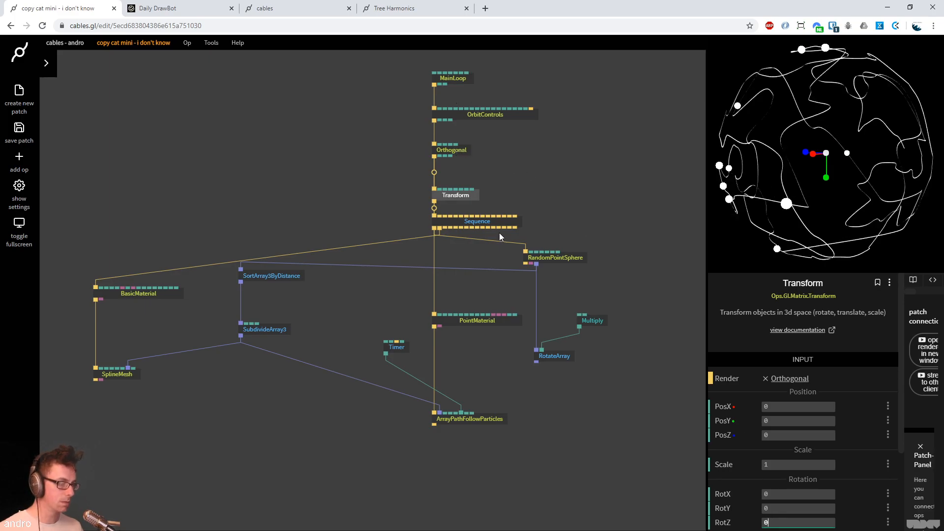
pyautogui.moveTo(787, 493); pyautogui.dragTo(826, 508)
pyautogui.write('01')
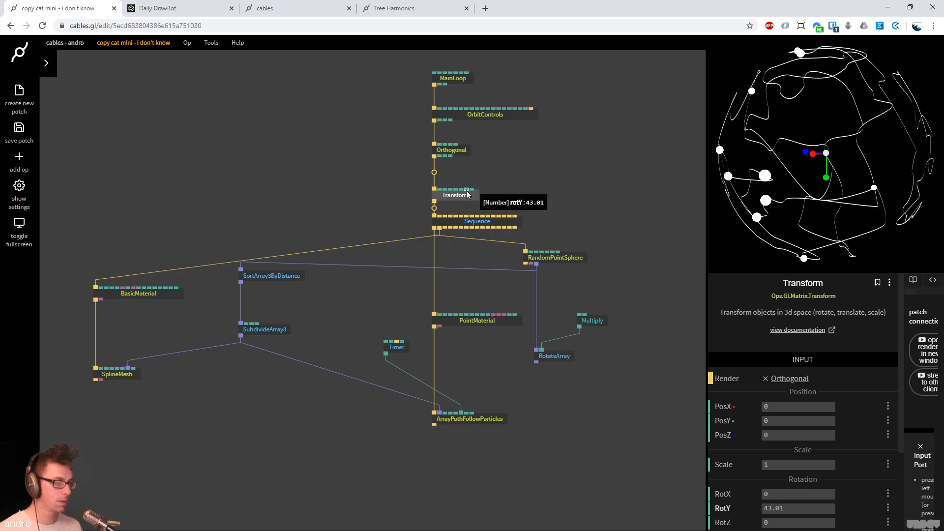
# Add a Timer op connected to the Transform's rotY and set its Speed to 20
pyautogui.moveTo(474, 189); pyautogui.dragTo(501, 169)
pyautogui.write('timer')
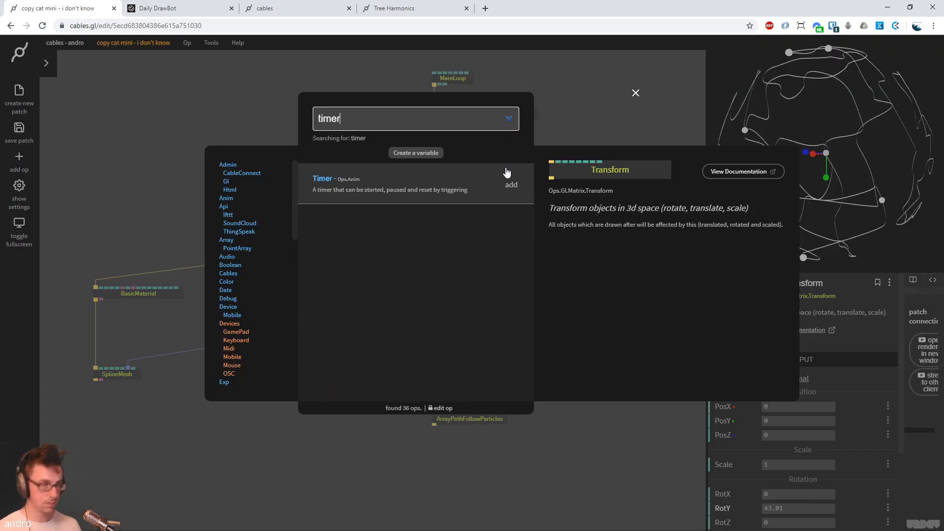
pyautogui.press('Return')
pyautogui.click(827, 404)
pyautogui.write('0')
pyautogui.press('BackSpace')
pyautogui.press('BackSpace')
pyautogui.write('20')
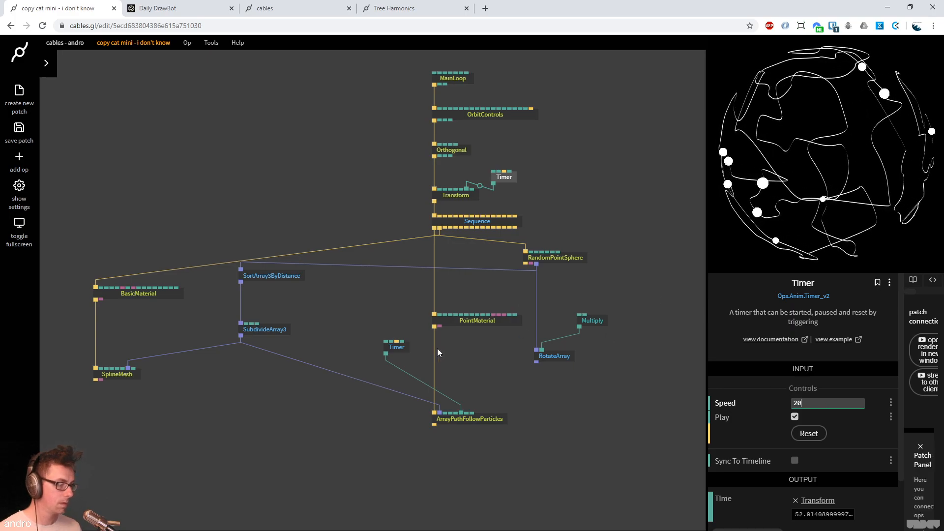
# Set the Speed of the Timer driving ArrayPathFollowParticles to 15
pyautogui.click(390, 350)
pyautogui.click(810, 402)
pyautogui.write('5')
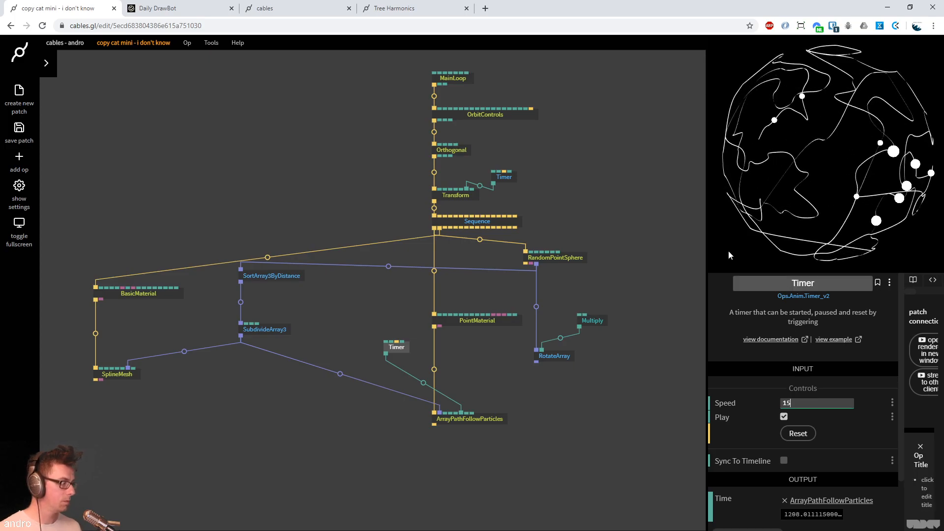
# Try a Spread of 0.25 on ArrayPathFollowParticles, reset it to 0, and enable RandomSpeed
pyautogui.click(470, 418)
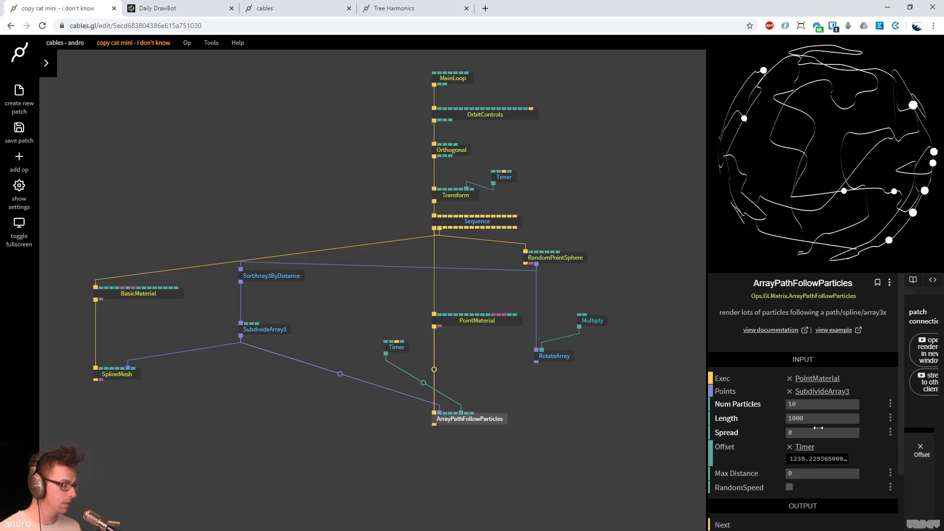
pyautogui.moveTo(815, 435); pyautogui.dragTo(836, 435)
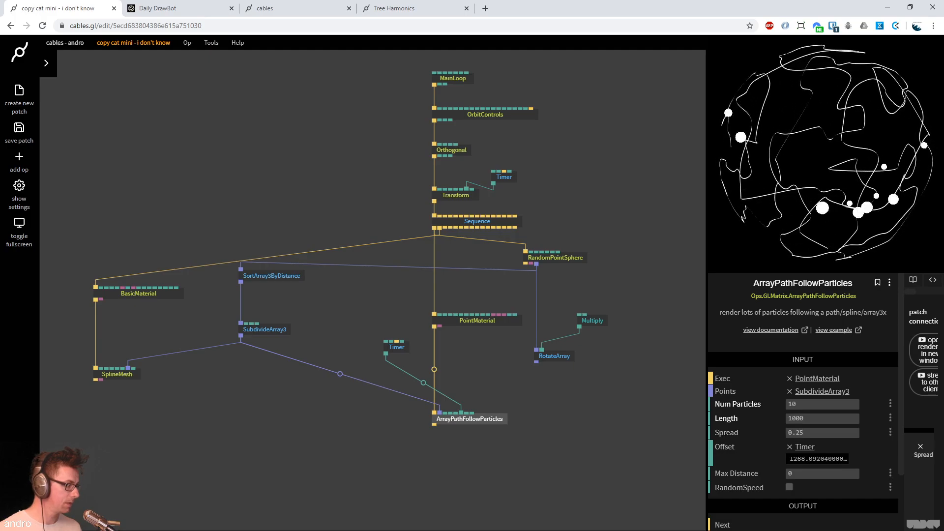
pyautogui.click(813, 434)
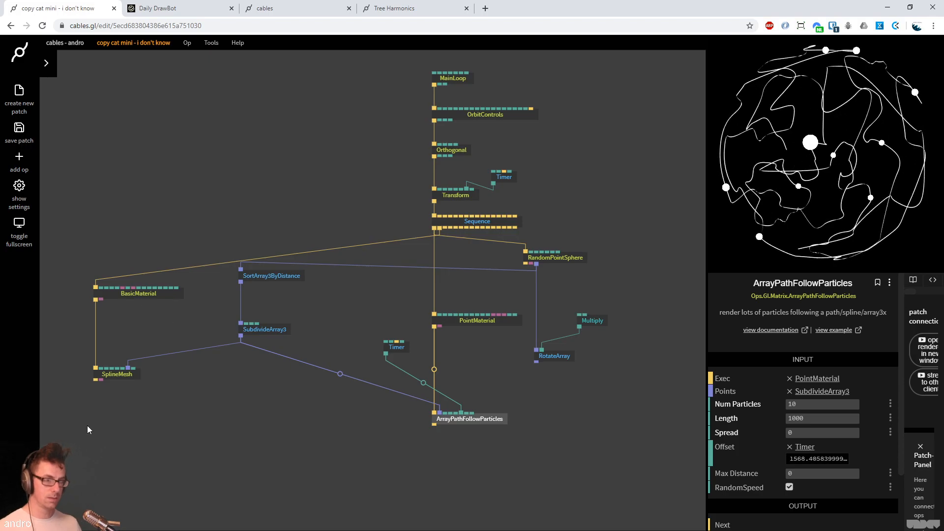
# Thicken the spline by trying a SplineMesh Thickness of 0.02 and settling on 0.03
pyautogui.click(116, 375)
pyautogui.click(825, 391)
pyautogui.click(824, 393)
pyautogui.press('BackSpace')
pyautogui.write('2')
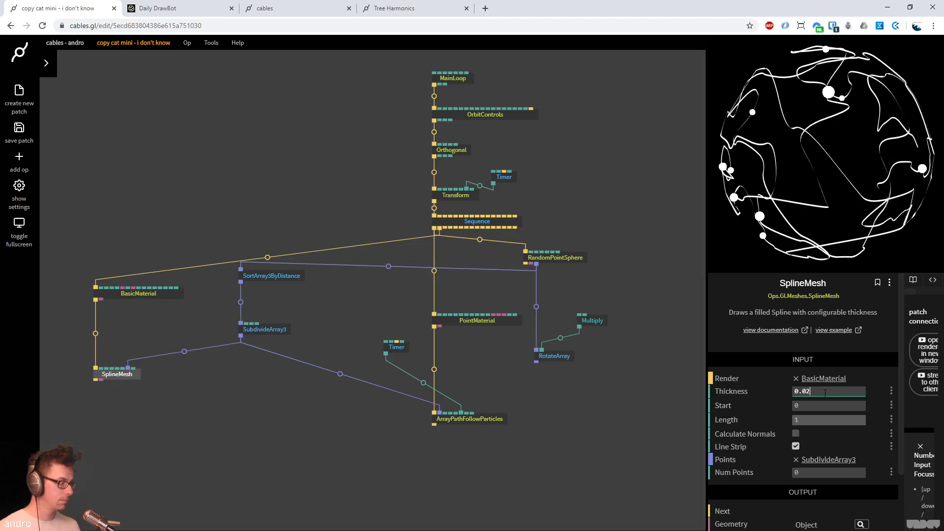
pyautogui.press('BackSpace')
pyautogui.write('3')
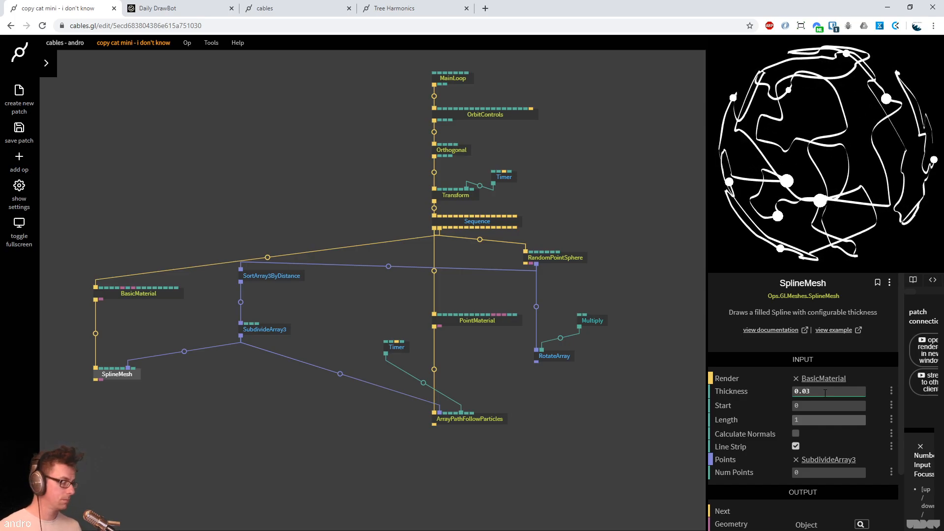
pyautogui.click(334, 189)
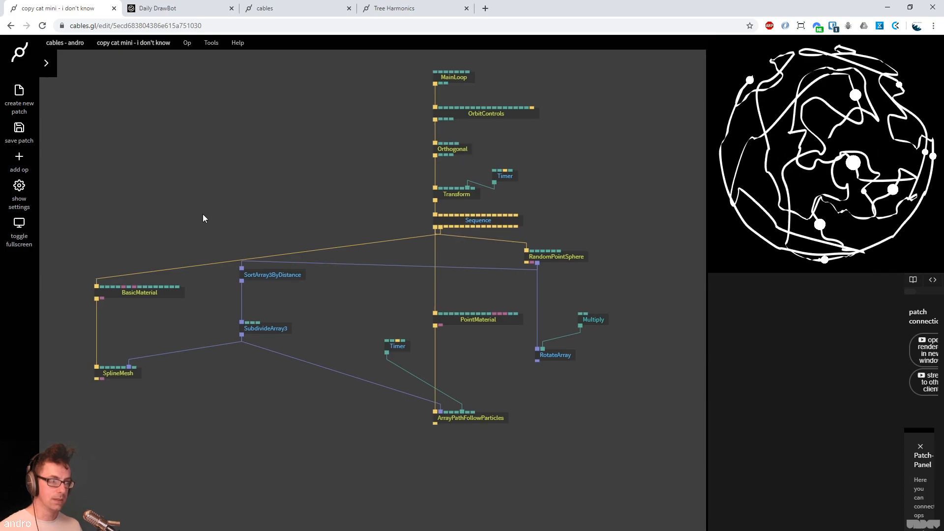
# Search the available ops for "polar" and dismiss the search without adding anything
pyautogui.press('Escape')
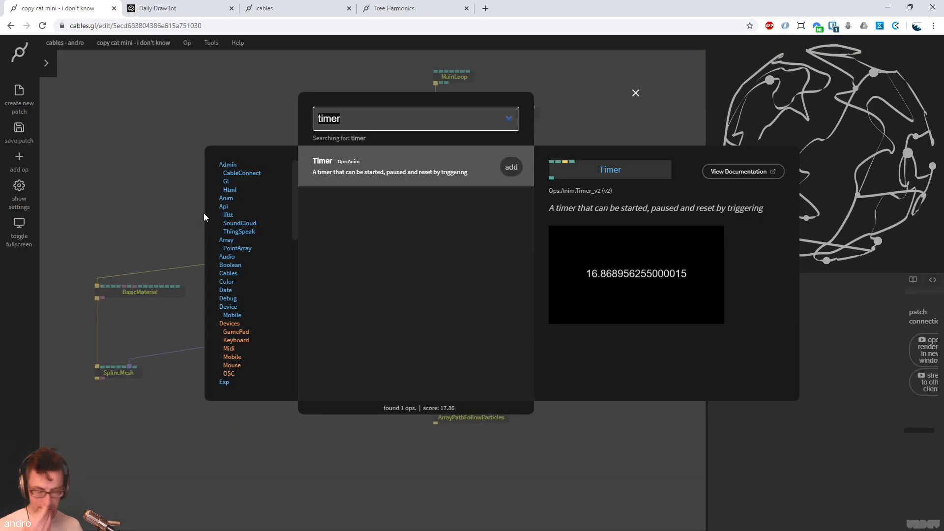
pyautogui.write('polar')
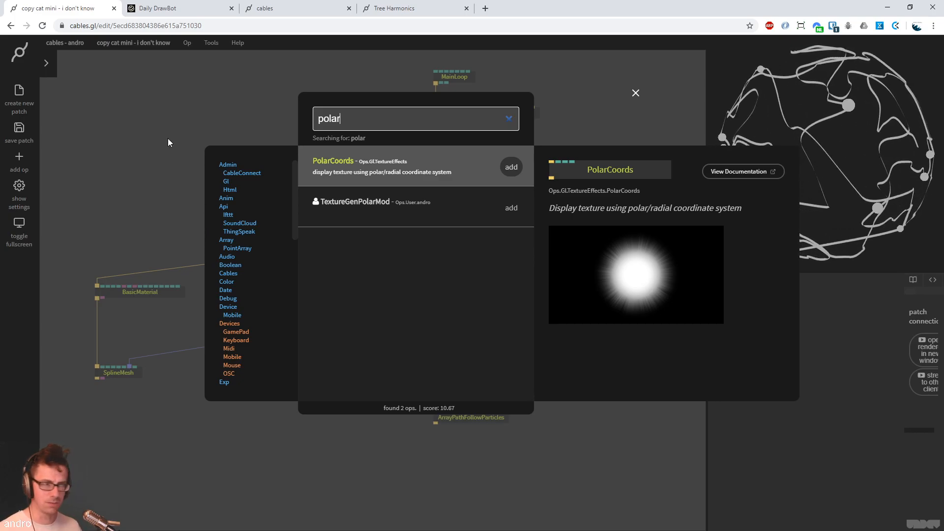
pyautogui.press('Escape')
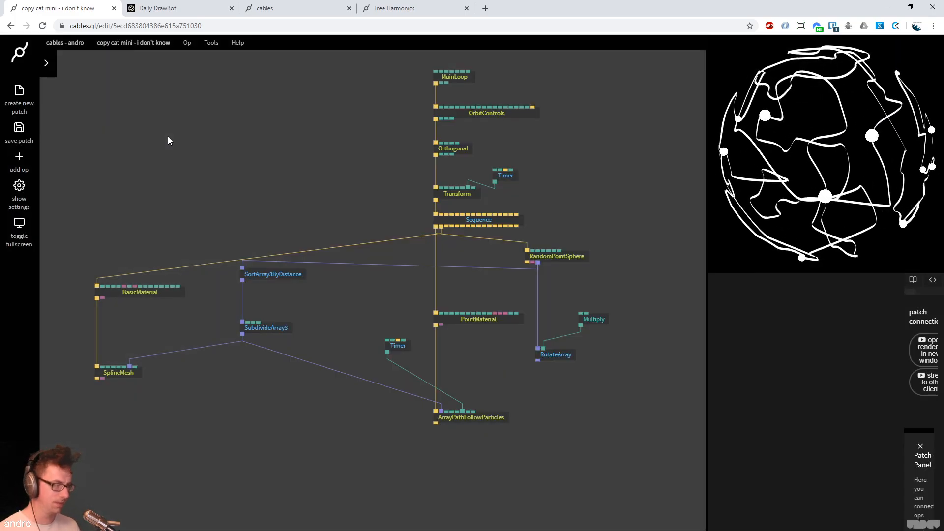
# Search the ops for "geoc", add MapGeoCoordsSpherical, and place it in free space below SubdivideArray3
pyautogui.press('Escape')
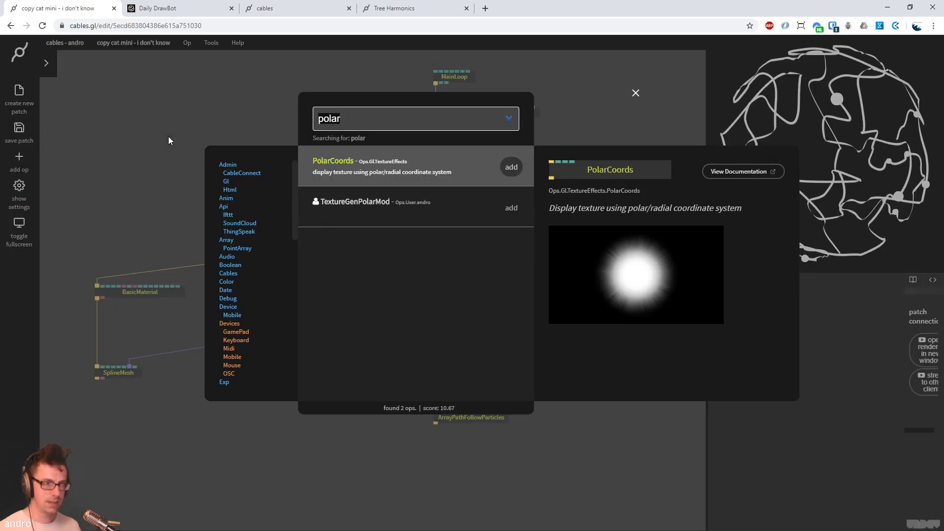
pyautogui.write('geo')
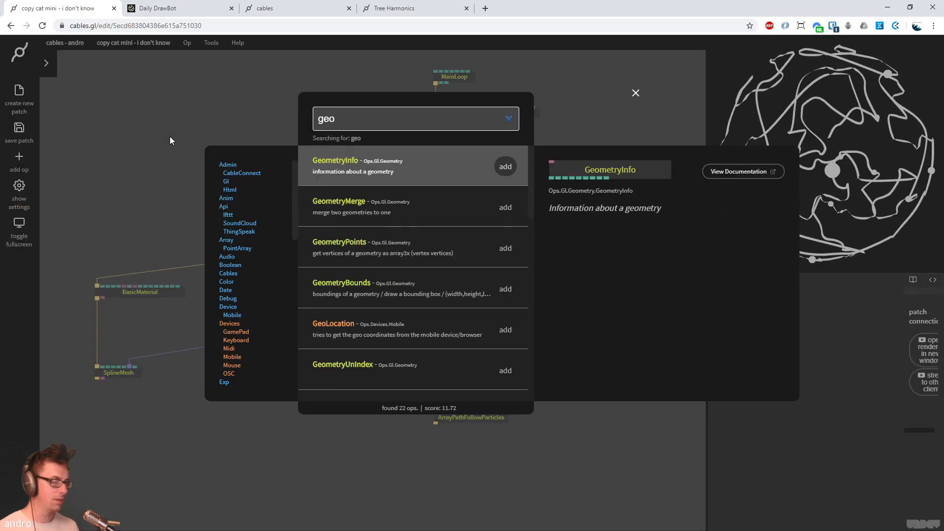
pyautogui.write('c')
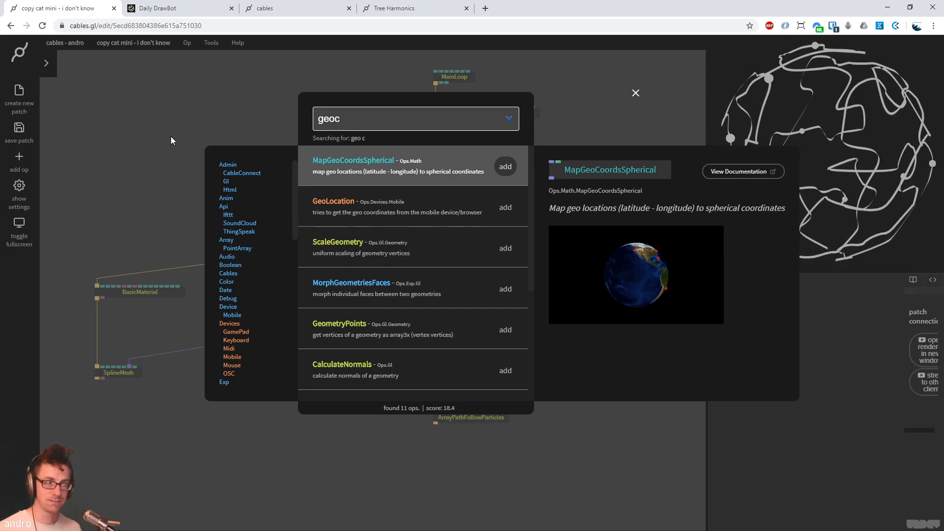
pyautogui.press('Return')
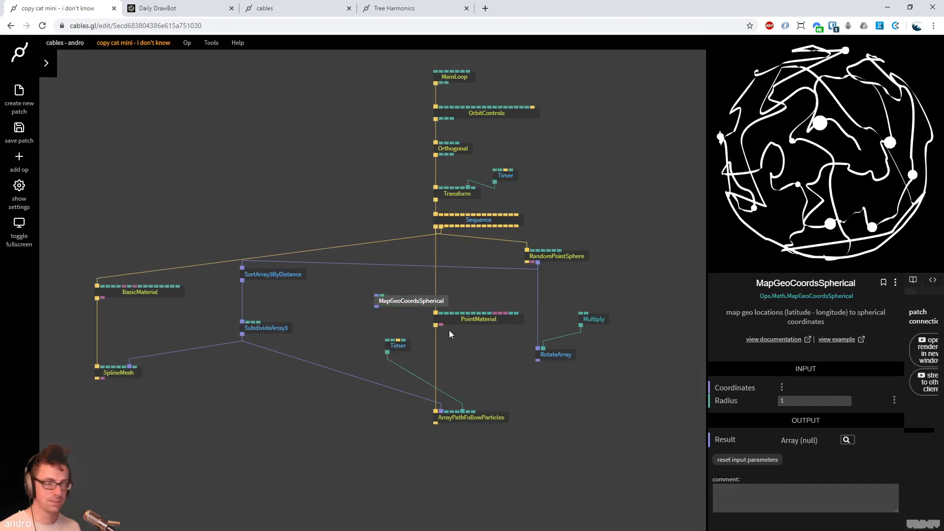
pyautogui.moveTo(420, 302); pyautogui.dragTo(323, 383)
pyautogui.press('Escape')
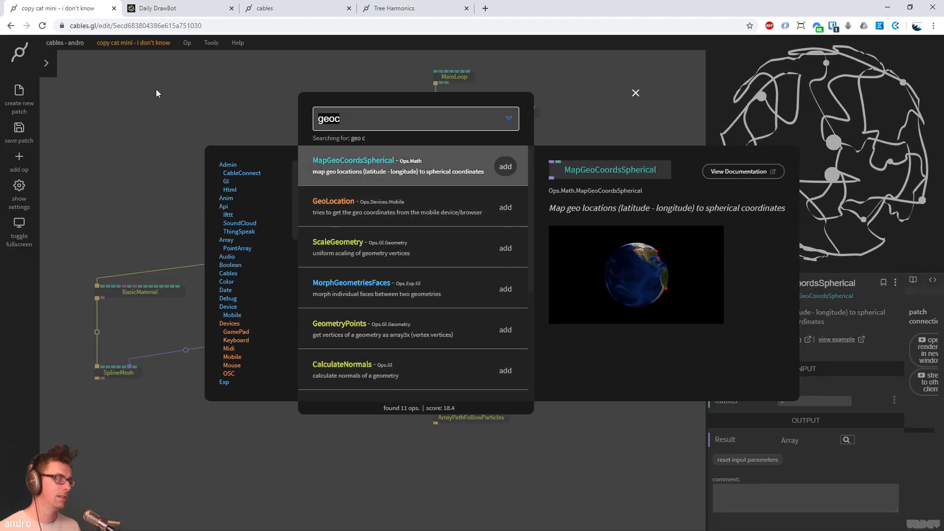
pyautogui.press('Escape')
pyautogui.moveTo(295, 393); pyautogui.dragTo(281, 405)
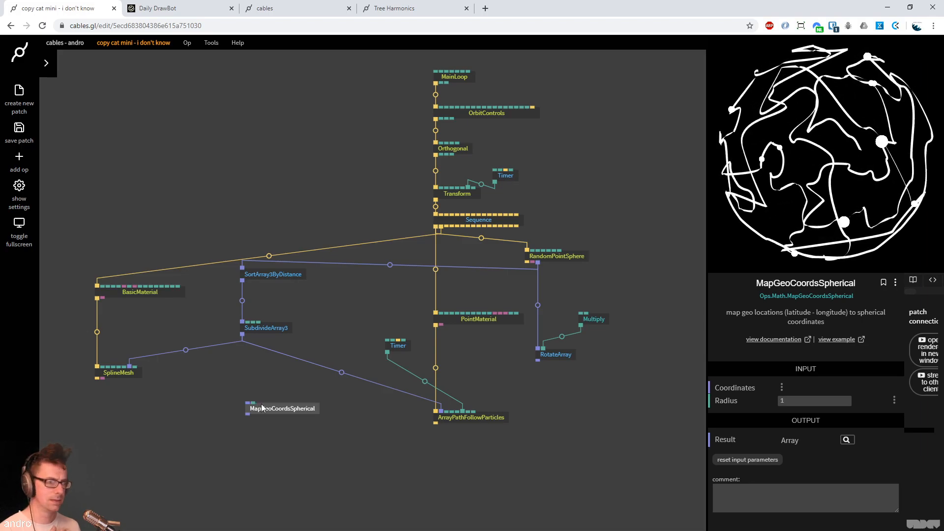
# Insert MapGeoCoordsSpherical between RandomPointSphere's points and the SortArray3ByDistance and RotateArray ops, and set its Radius to 0.17
pyautogui.moveTo(266, 407); pyautogui.dragTo(480, 288)
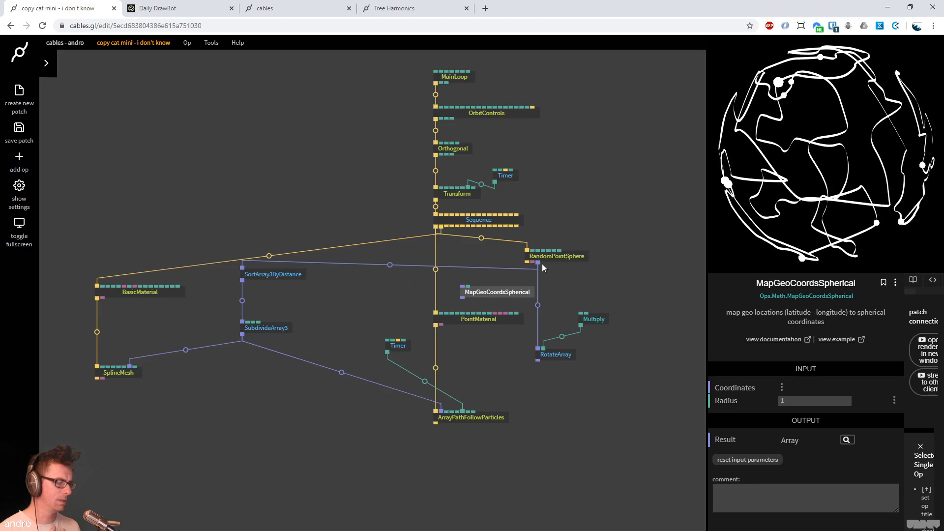
pyautogui.moveTo(538, 263); pyautogui.dragTo(463, 298)
pyautogui.moveTo(539, 263); pyautogui.dragTo(463, 285)
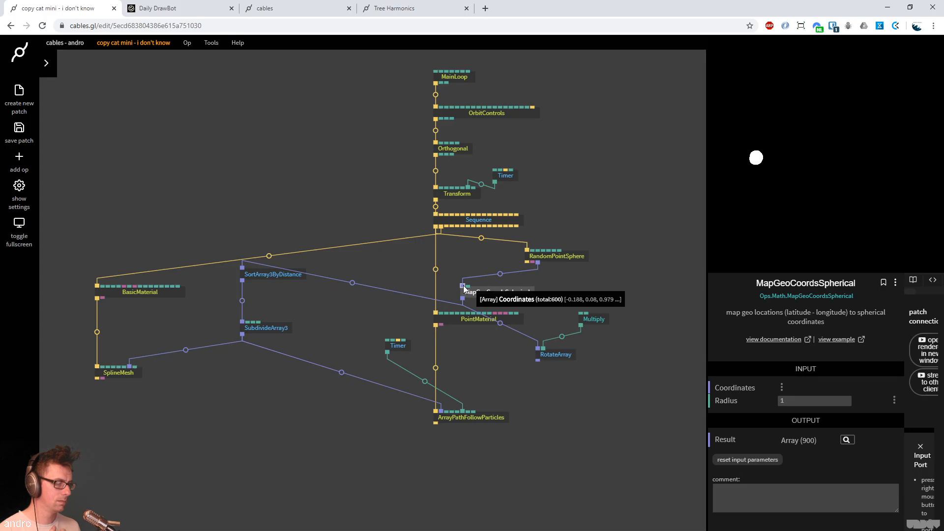
pyautogui.click(483, 291)
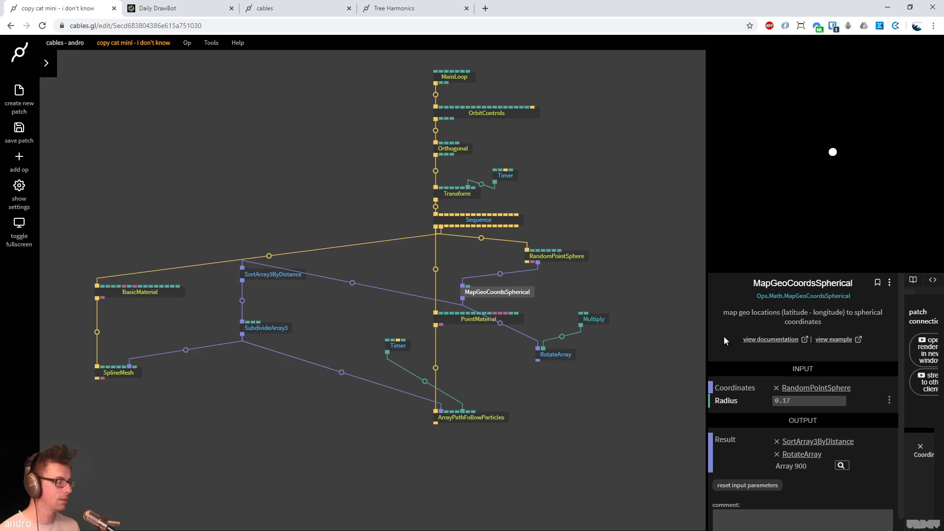
# Remove MapGeoCoordsSpherical, feed RandomPointSphere's points directly to SortArray3ByDistance and RotateArray, and set the sphere's Size to 1
pyautogui.click(559, 257)
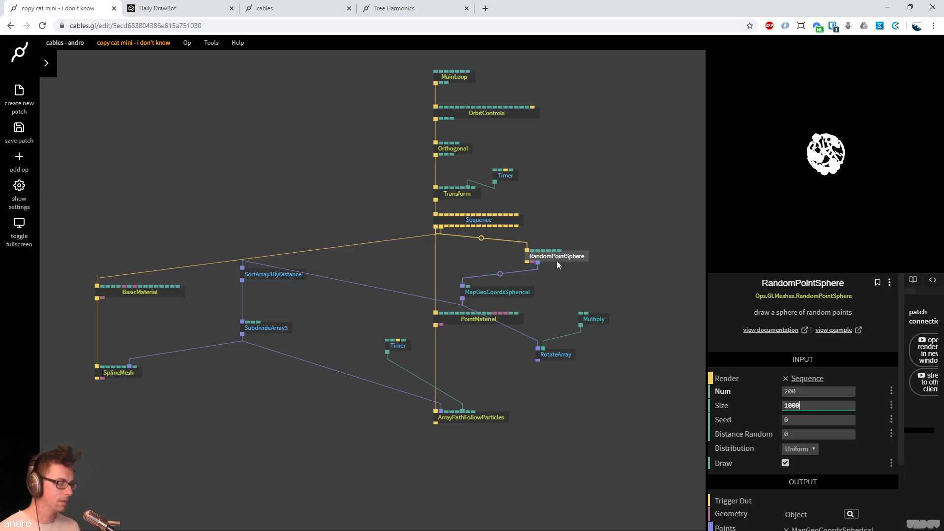
pyautogui.click(508, 294)
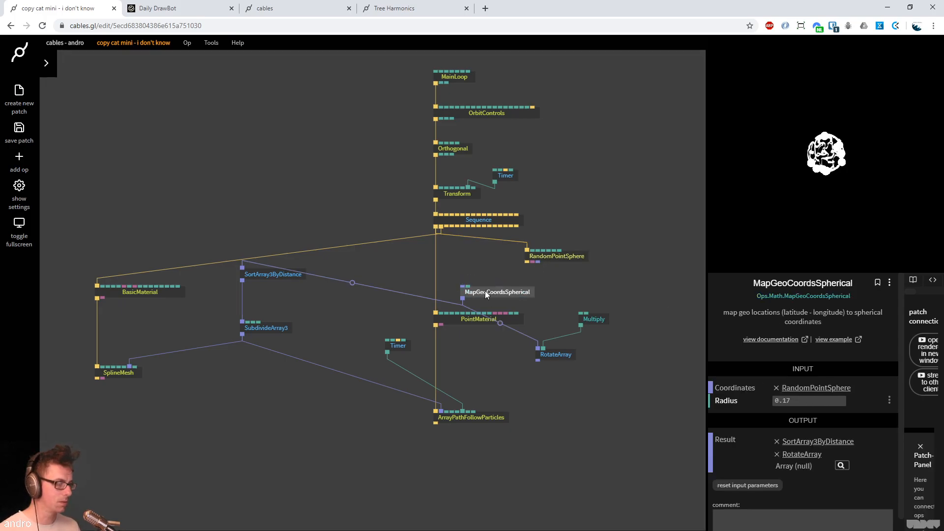
pyautogui.moveTo(464, 299); pyautogui.dragTo(539, 262)
pyautogui.press('Delete')
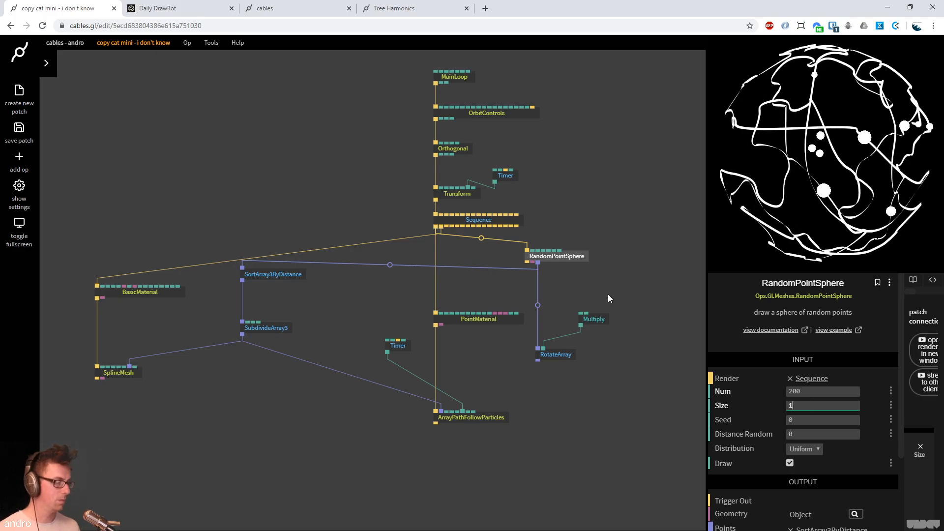
pyautogui.click(303, 174)
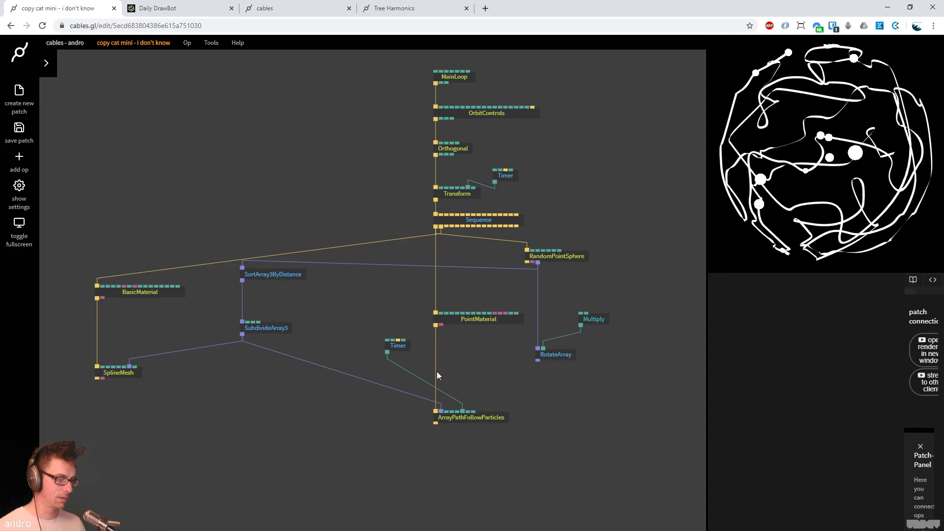
# Move SortArray3ByDistance slightly closer to SubdivideArray3 and save the patch
pyautogui.moveTo(283, 277); pyautogui.dragTo(282, 287)
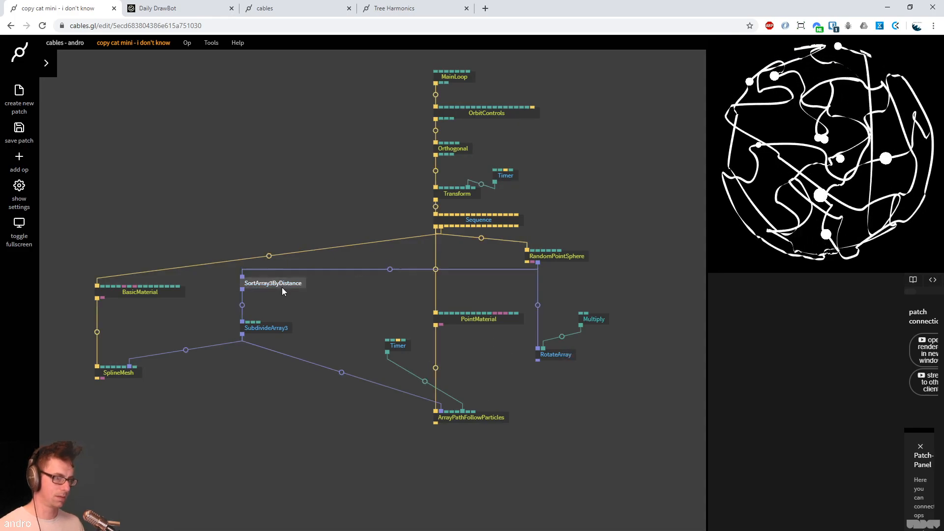
pyautogui.hotkey('ctrl', 's')
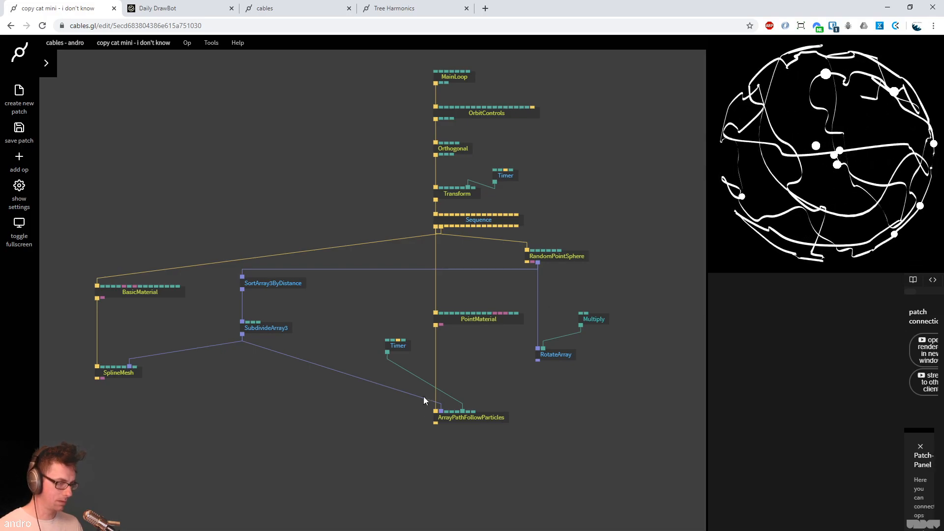
# Try adjusting Spread and Max Distance on ArrayPathFollowParticles, returning both to 0
pyautogui.click(464, 419)
pyautogui.moveTo(814, 434)
pyautogui.mouseDown()
pyautogui.moveTo(832, 434)
pyautogui.moveTo(814, 434)
pyautogui.mouseUp()
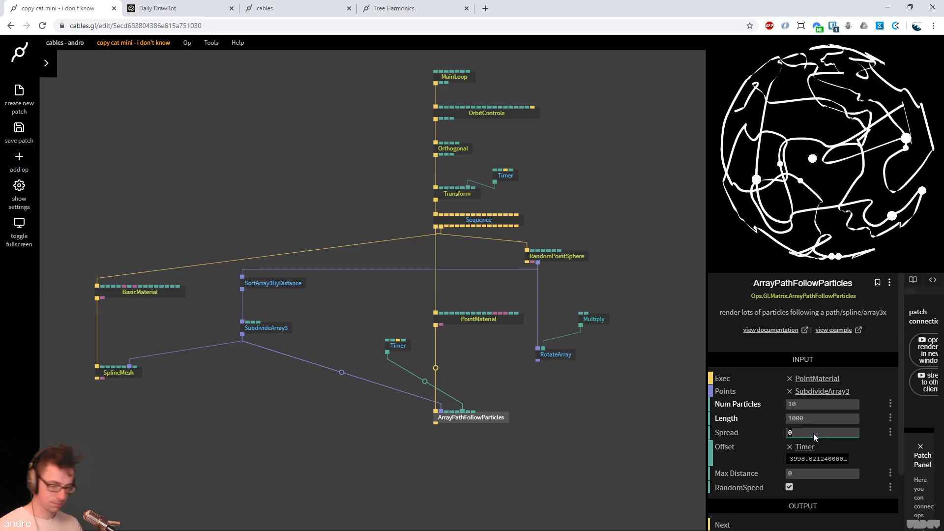
pyautogui.moveTo(814, 474); pyautogui.dragTo(819, 473)
pyautogui.click(814, 473)
pyautogui.write('0')
# Try 12, 4 and 112 for Num Particles on ArrayPathFollowParticles and settle on 30
pyautogui.moveTo(807, 403); pyautogui.dragTo(807, 406)
pyautogui.write('12')
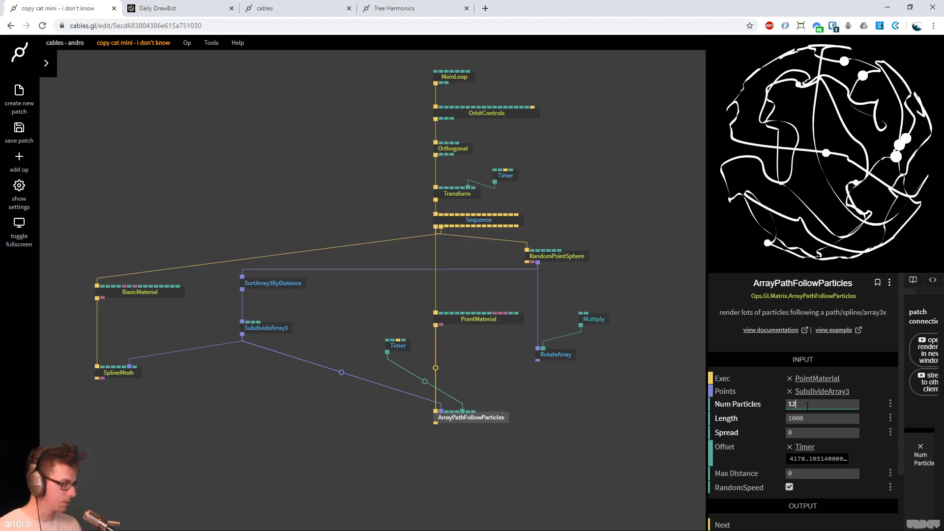
pyautogui.press('BackSpace')
pyautogui.press('BackSpace')
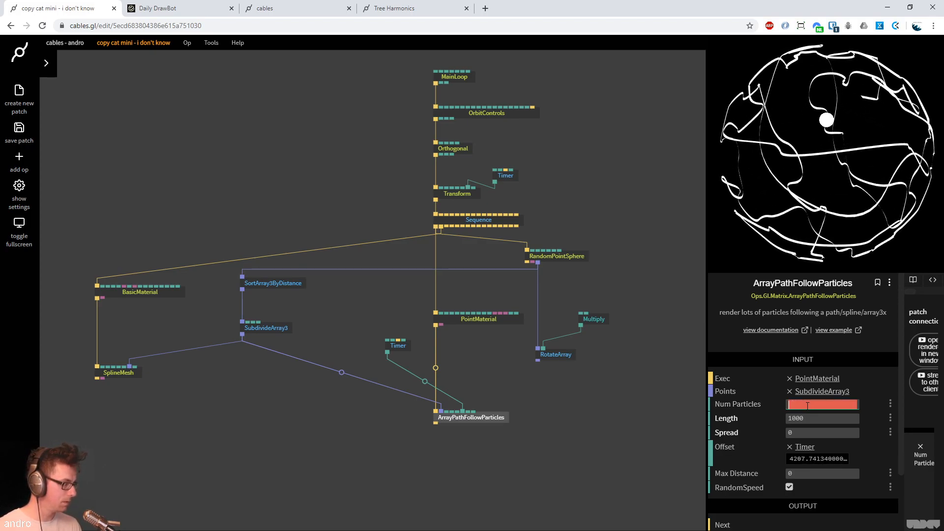
pyautogui.write('4')
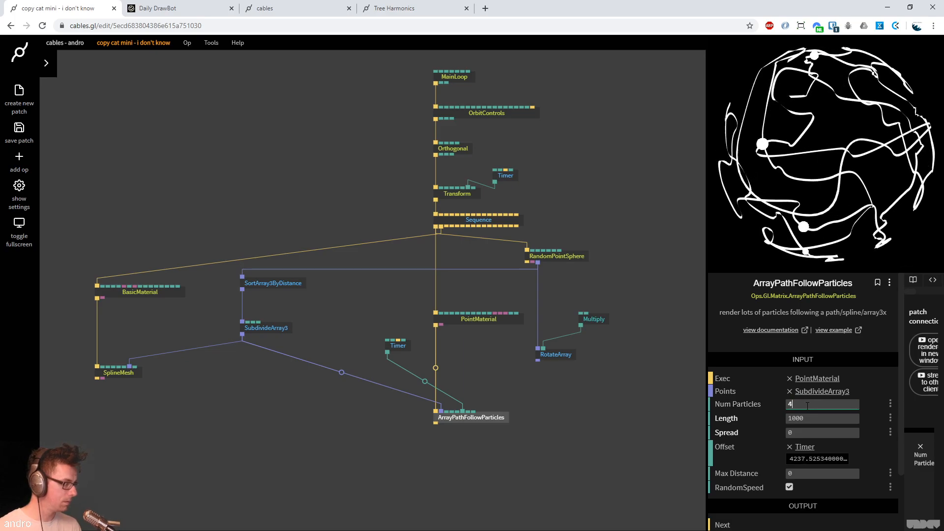
pyautogui.press('BackSpace')
pyautogui.write('112')
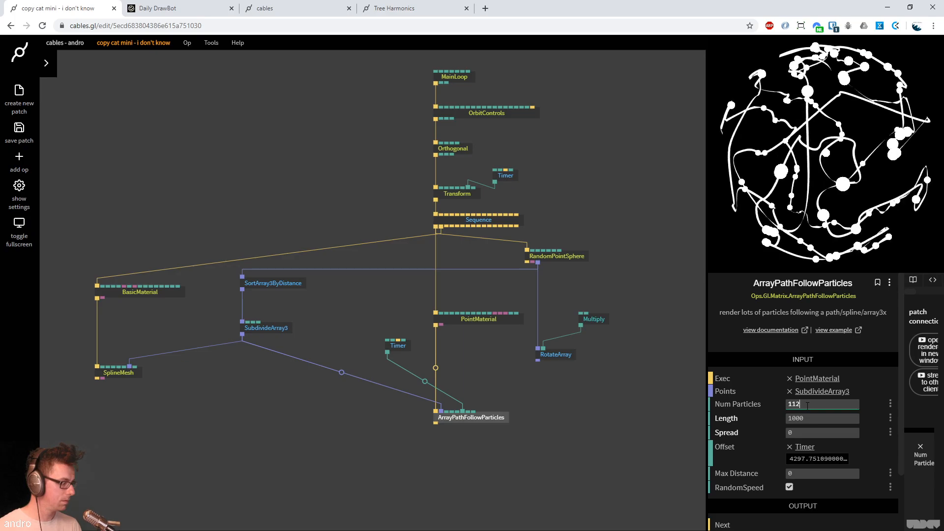
pyautogui.press('BackSpace')
pyautogui.press('BackSpace')
pyautogui.press('BackSpace')
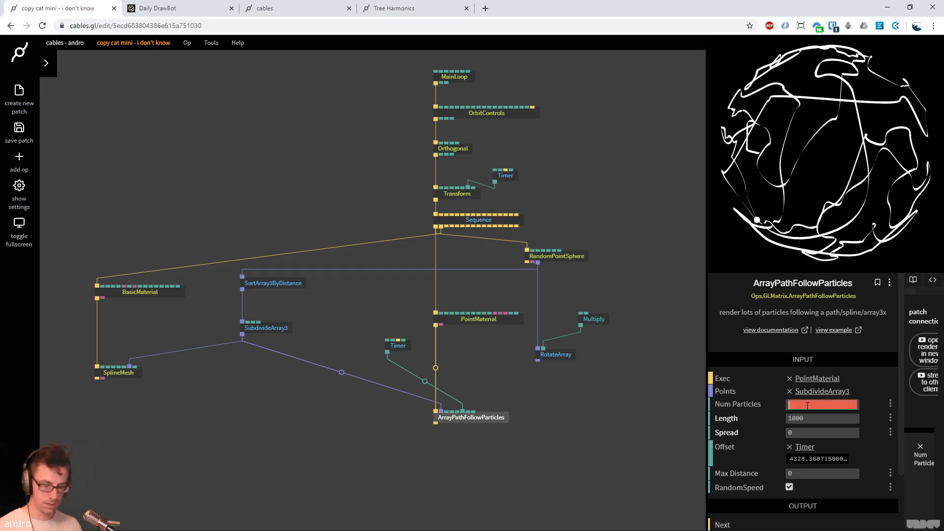
pyautogui.write('30')
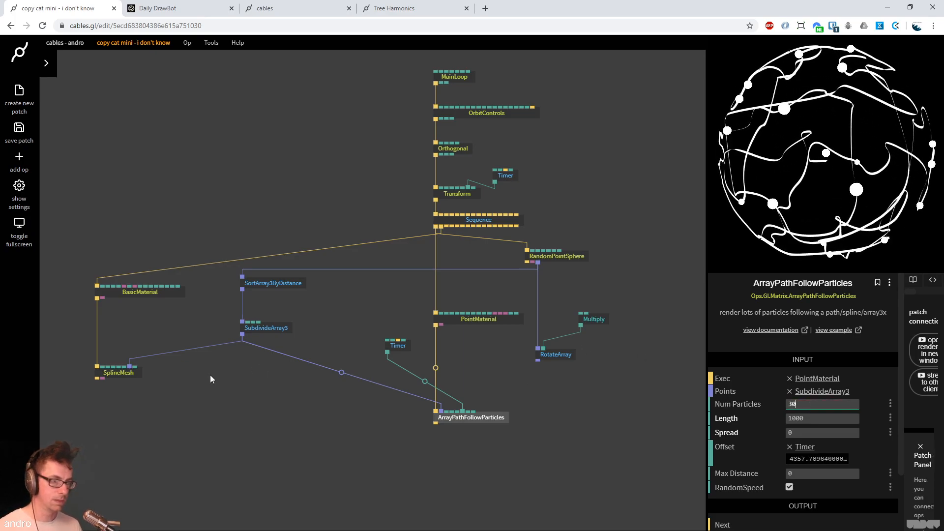
# Check the PointMaterial op's parameters and save the patch
pyautogui.click(869, 132)
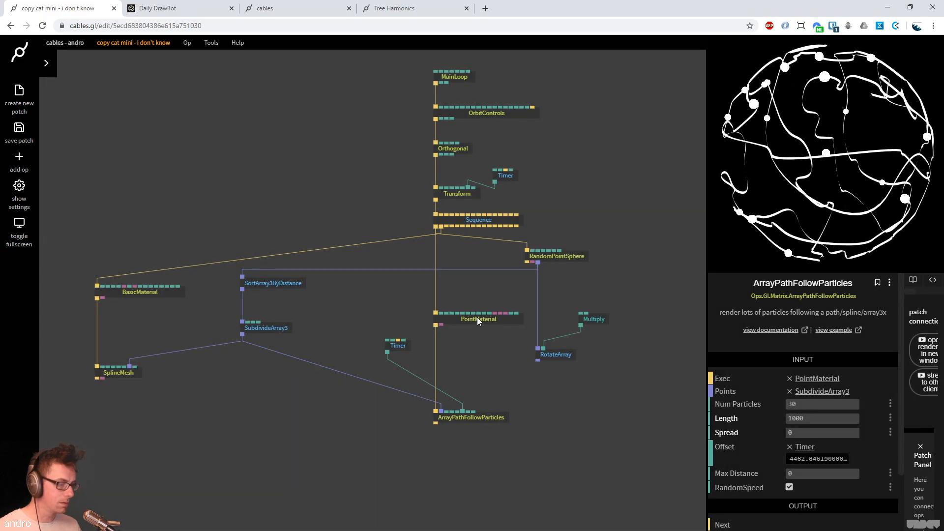
pyautogui.click(476, 318)
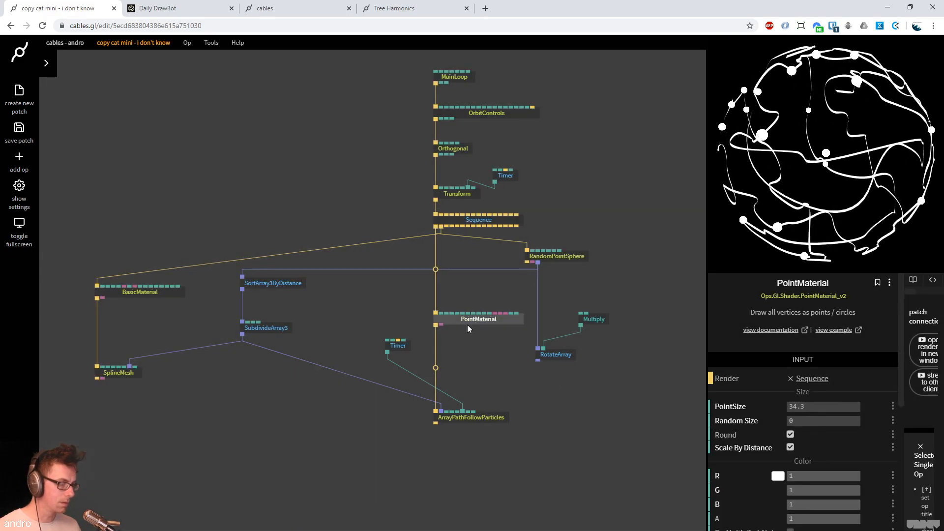
pyautogui.click(547, 419)
pyautogui.hotkey('ctrl', 's')
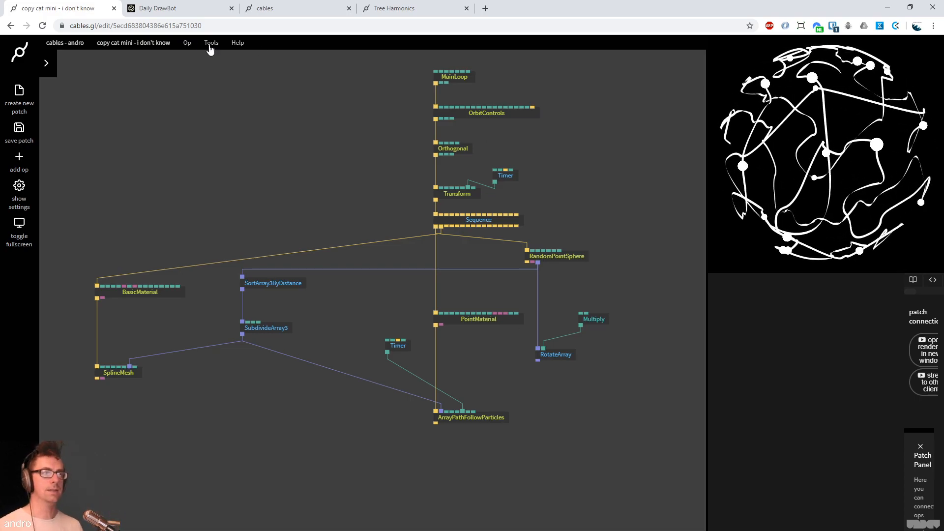
# Rename the patch "copy cat mini - spherical spiraly thingy" in its patch settings
pyautogui.moveTo(117, 44)
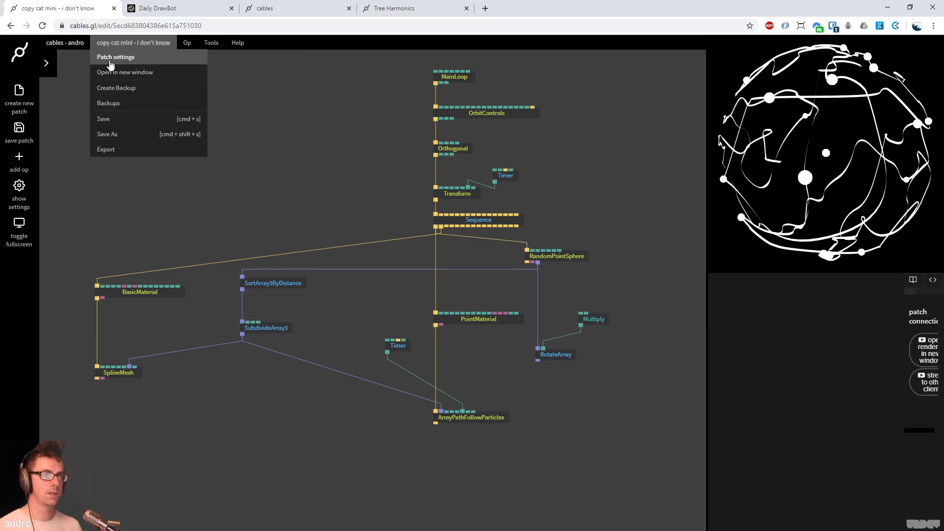
pyautogui.click(110, 59)
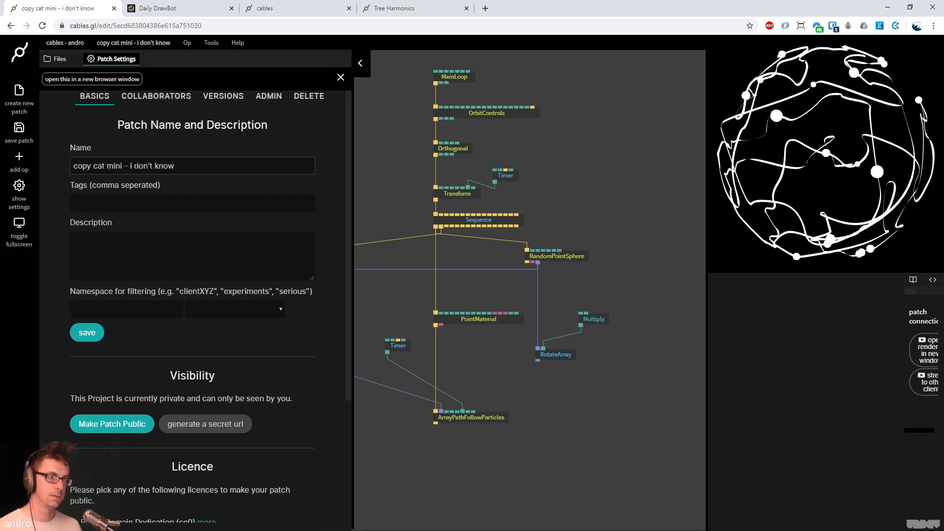
pyautogui.moveTo(129, 166); pyautogui.dragTo(288, 162)
pyautogui.press('BackSpace')
pyautogui.write('spheriacl')
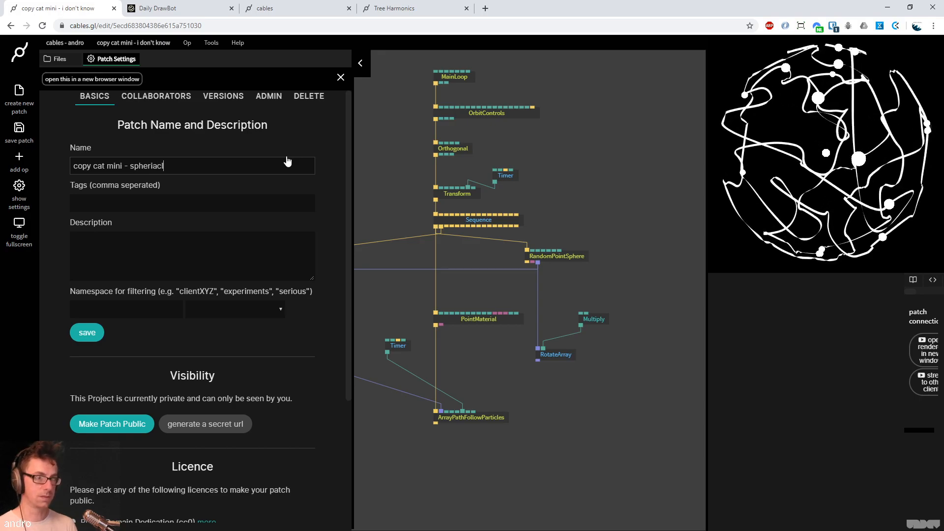
pyautogui.press('BackSpace')
pyautogui.press('BackSpace')
pyautogui.press('BackSpace')
pyautogui.write('cal spiraly thingy')
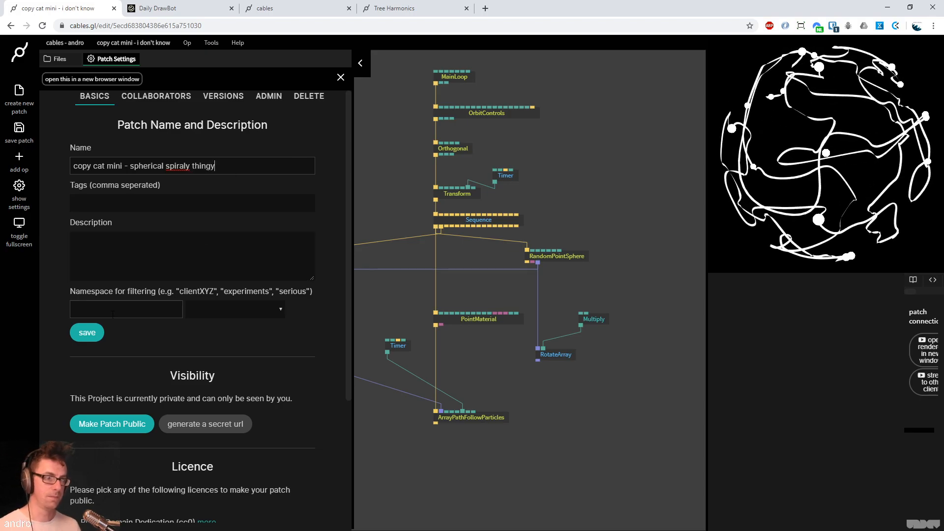
pyautogui.press('Escape')
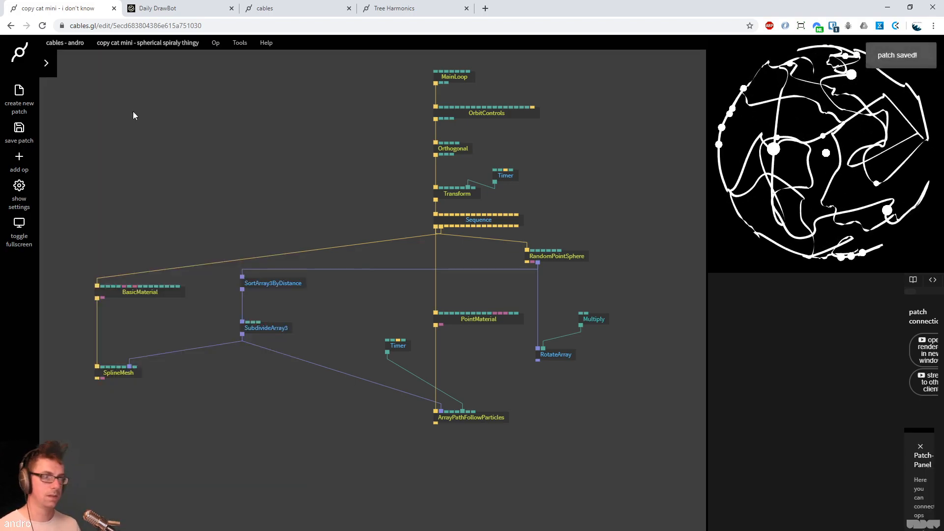
# Save a copy of the patch under the name "copy cat mini - I don't know"
pyautogui.click(108, 43)
pyautogui.click(117, 134)
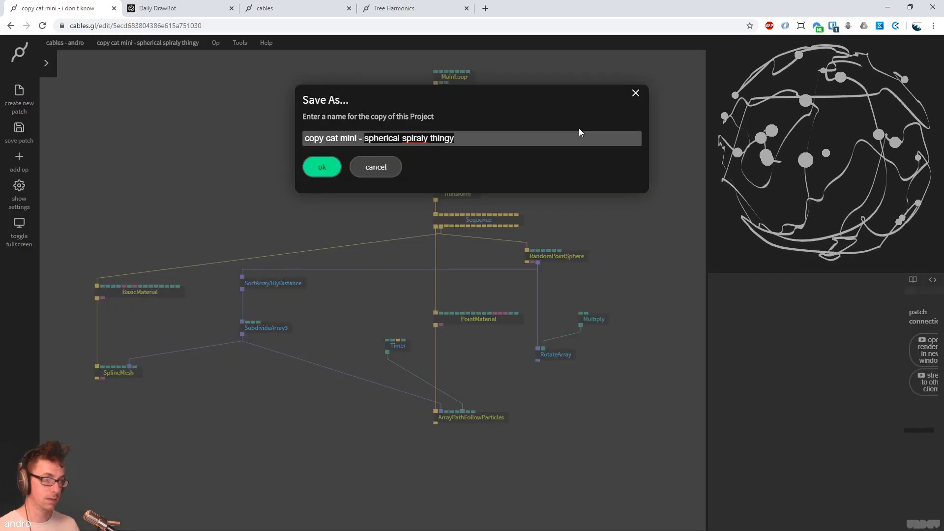
pyautogui.write("I don't know")
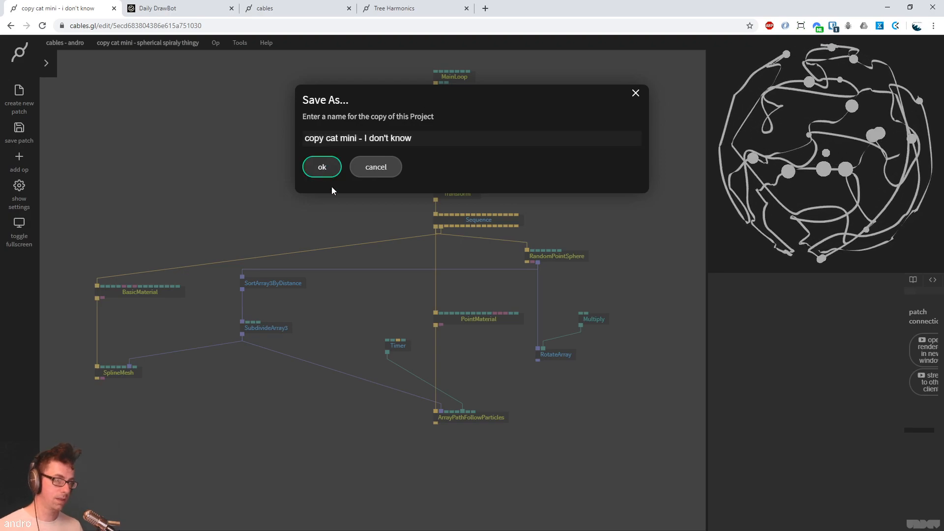
pyautogui.press('Return')
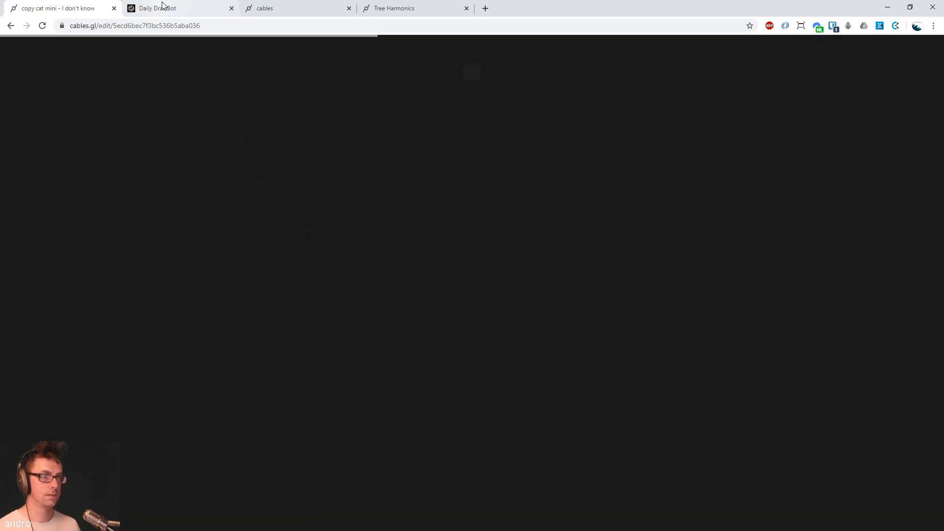
# Switch to the Daily DrawBot page, examine the Rotation animation below Rotation trails, and return to the cables patch
pyautogui.click(162, 7)
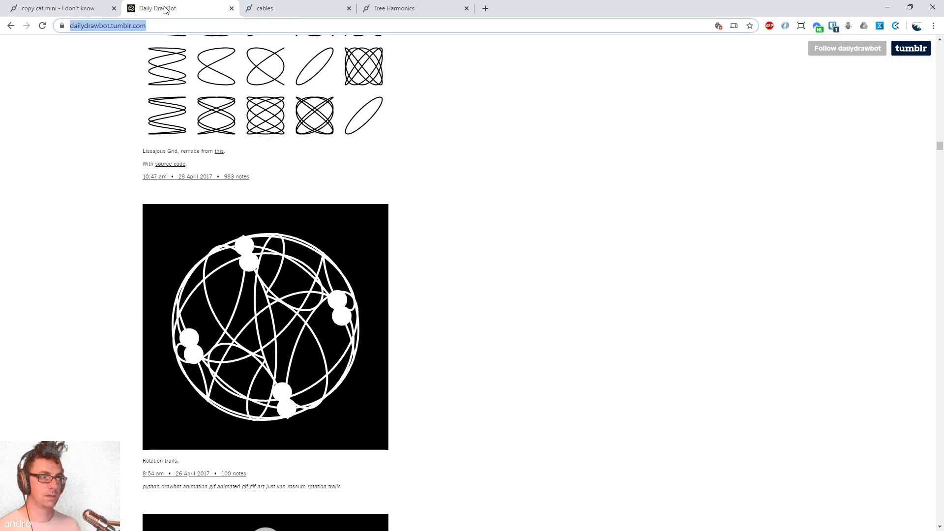
pyautogui.scroll(-5, 512, 275)
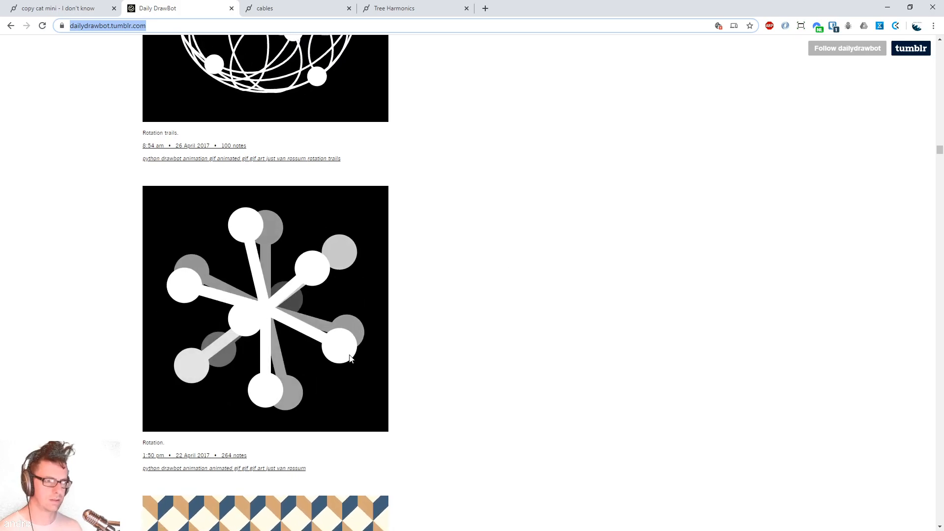
pyautogui.click(99, 7)
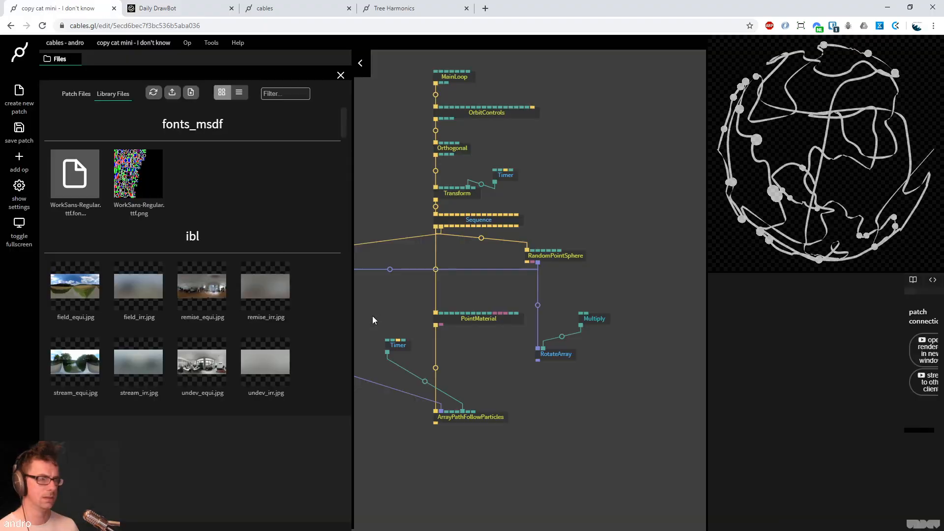
# Close the file library and delete the Sequence op together with all ops below it
pyautogui.press('Escape')
pyautogui.moveTo(629, 464); pyautogui.dragTo(538, 476)
pyautogui.scroll(-3, 649, 396)
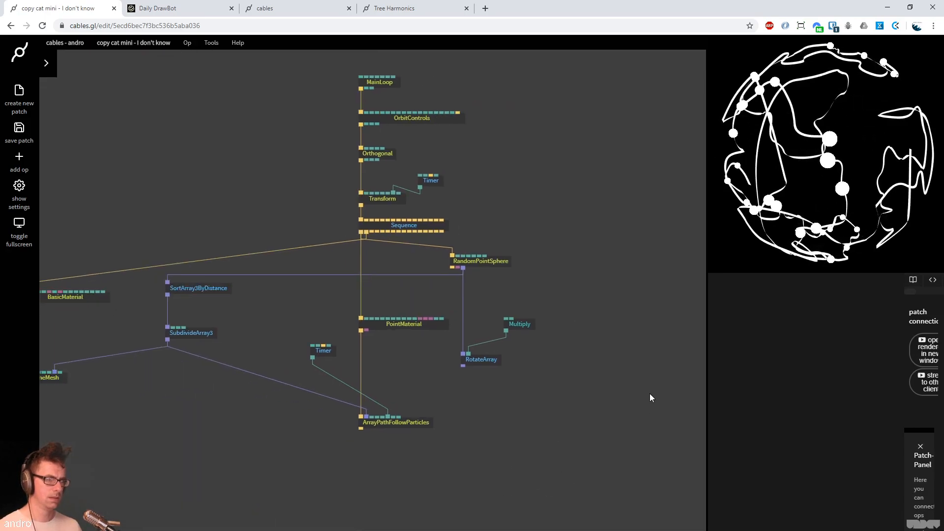
pyautogui.moveTo(638, 429); pyautogui.dragTo(164, 226)
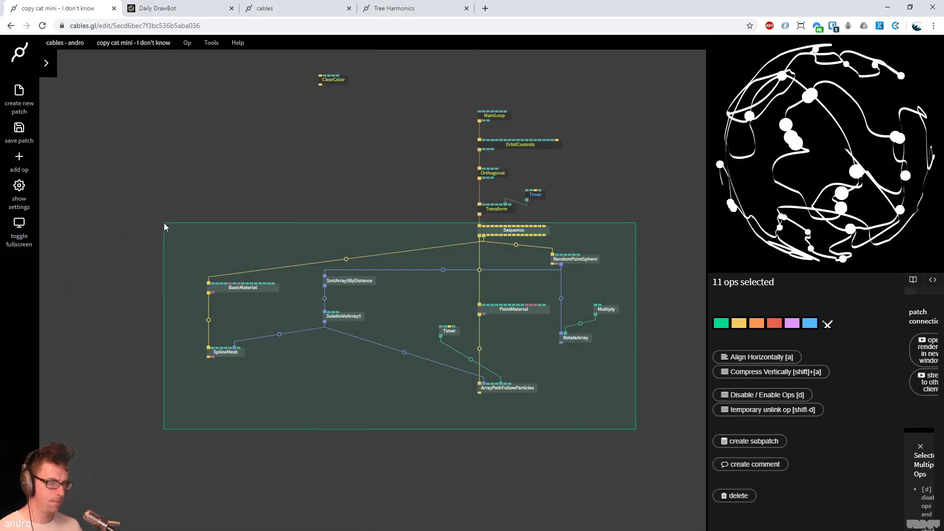
pyautogui.press('Delete')
# Detach Orthogonal from the chain and set it aside, delete Transform and its Timer, and move MainLoop further above OrbitControls
pyautogui.click(388, 206)
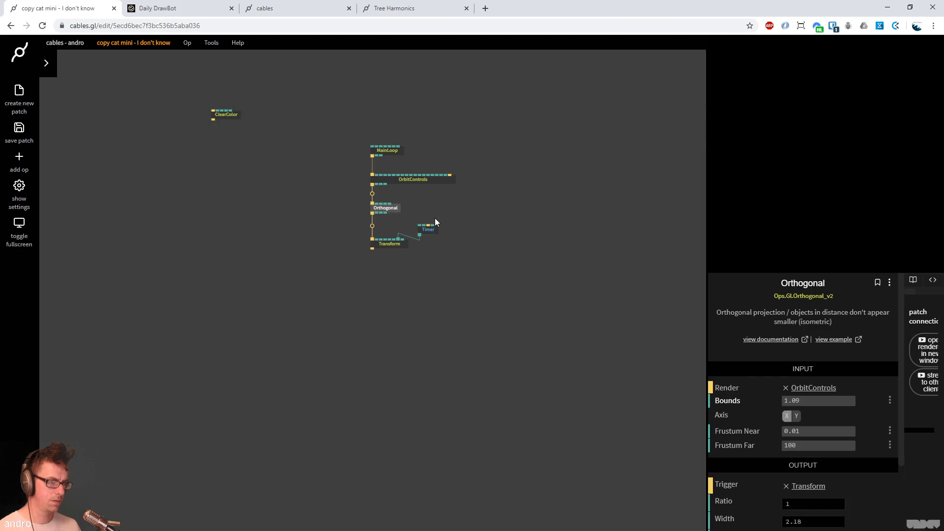
pyautogui.moveTo(404, 207); pyautogui.dragTo(247, 228)
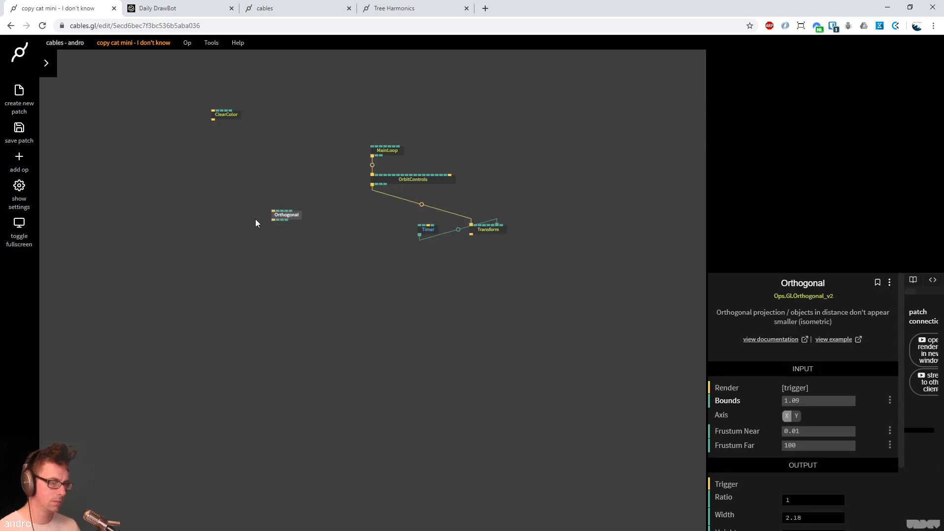
pyautogui.scroll(5, 397, 273)
pyautogui.click(512, 264)
pyautogui.press('Delete')
pyautogui.click(407, 263)
pyautogui.press('Delete')
pyautogui.moveTo(270, 251); pyautogui.dragTo(302, 299)
pyautogui.moveTo(363, 181); pyautogui.dragTo(364, 156)
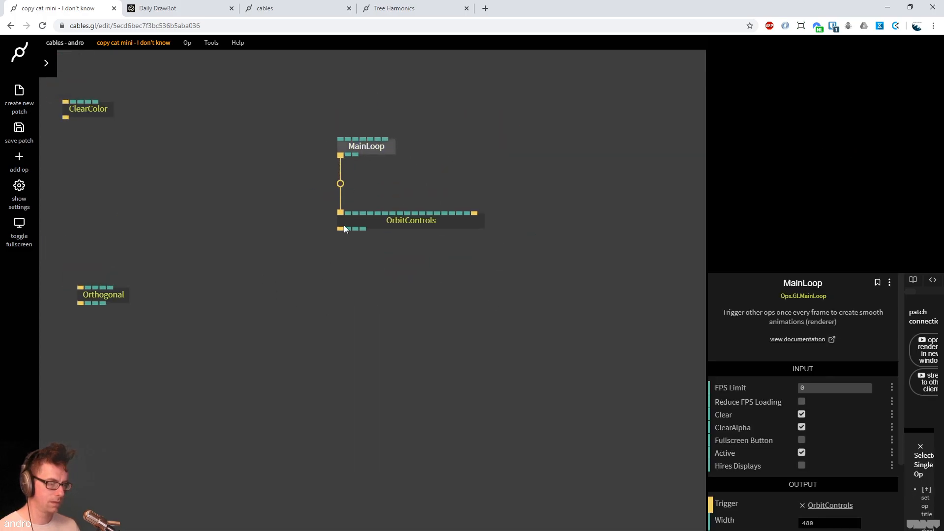
# Add a Sphere op to the OrbitControls trigger output and set its Radius to 0.1
pyautogui.moveTo(341, 228); pyautogui.dragTo(338, 346)
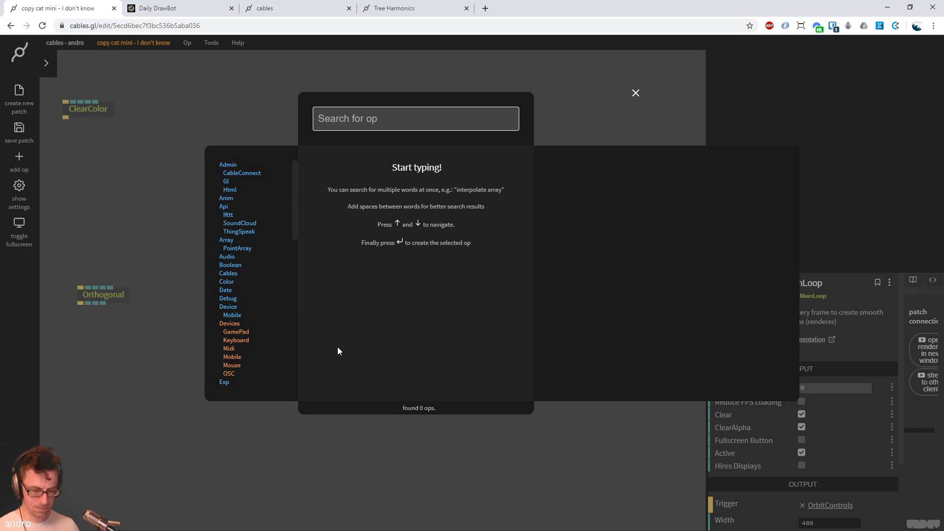
pyautogui.write('sphere')
pyautogui.press('Return')
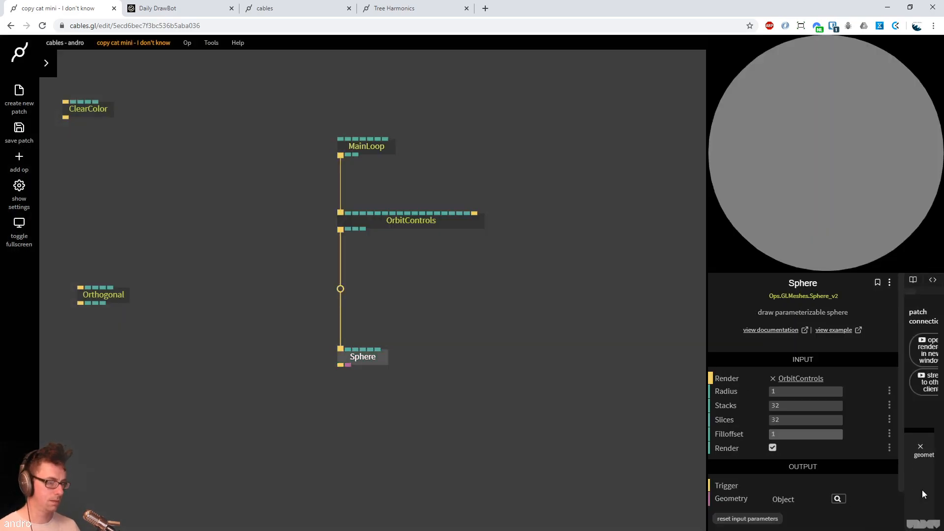
pyautogui.write('0.')
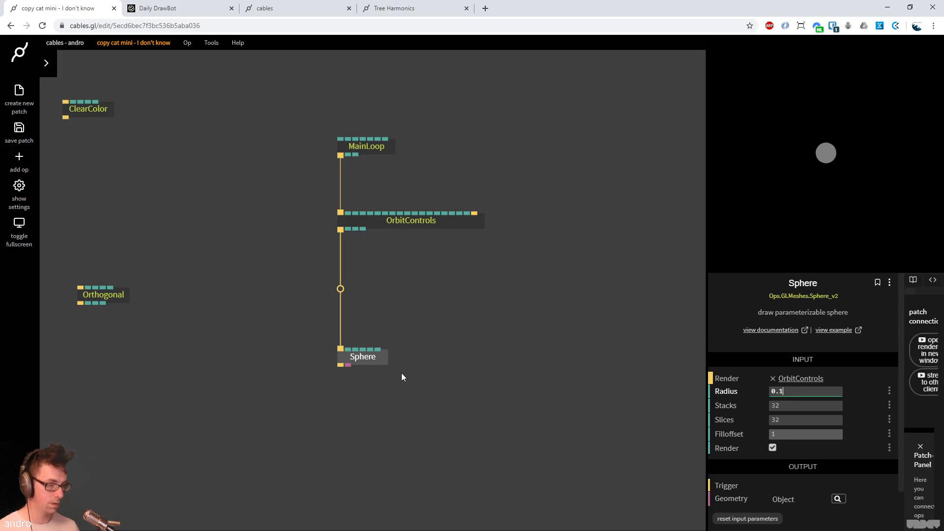
# Insert a Sequence op between OrbitControls and the Sphere
pyautogui.click(258, 313)
pyautogui.write('seq')
pyautogui.press('Return')
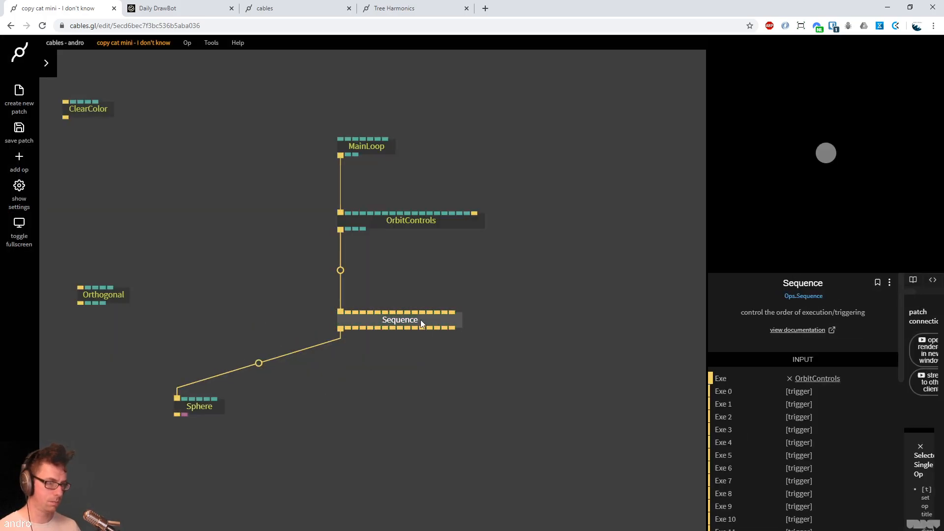
pyautogui.click(203, 407)
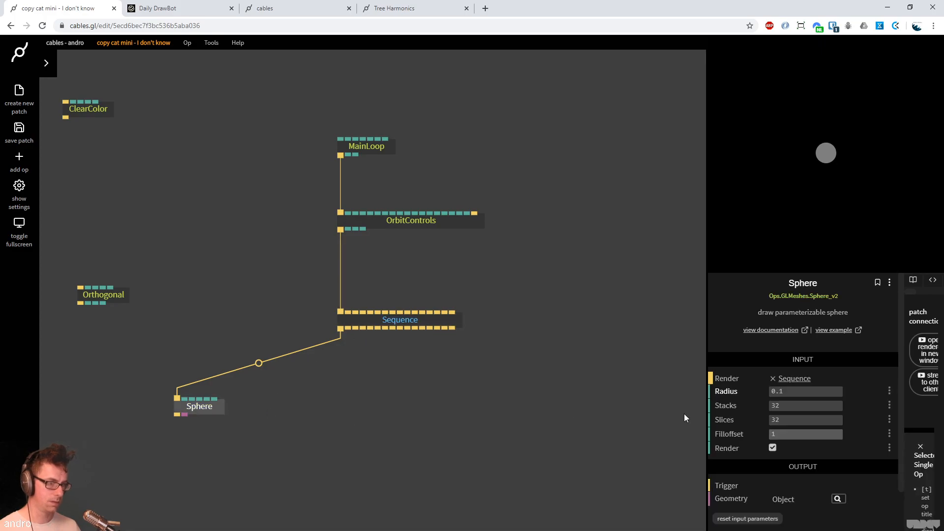
# Insert a Transform op between Sequence and Sphere and set its PosX to -0.5
pyautogui.click(259, 363)
pyautogui.write('trans')
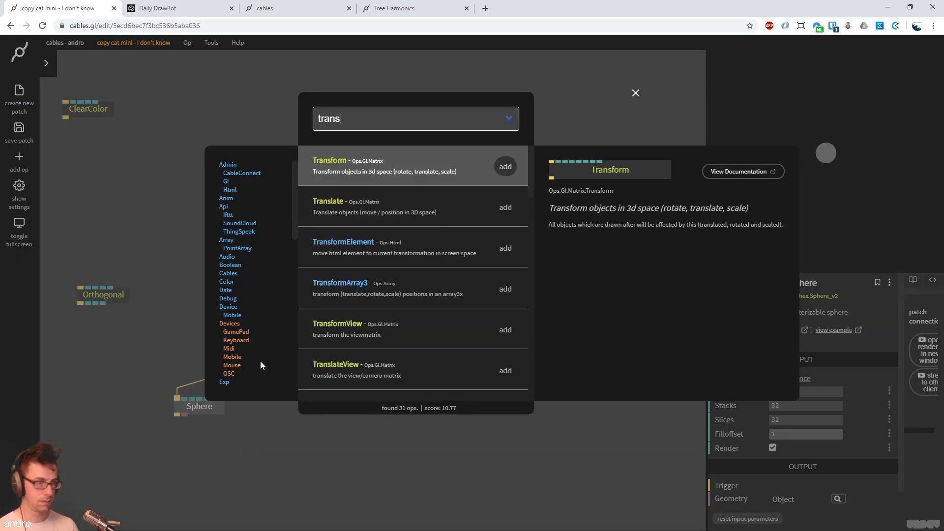
pyautogui.press('Return')
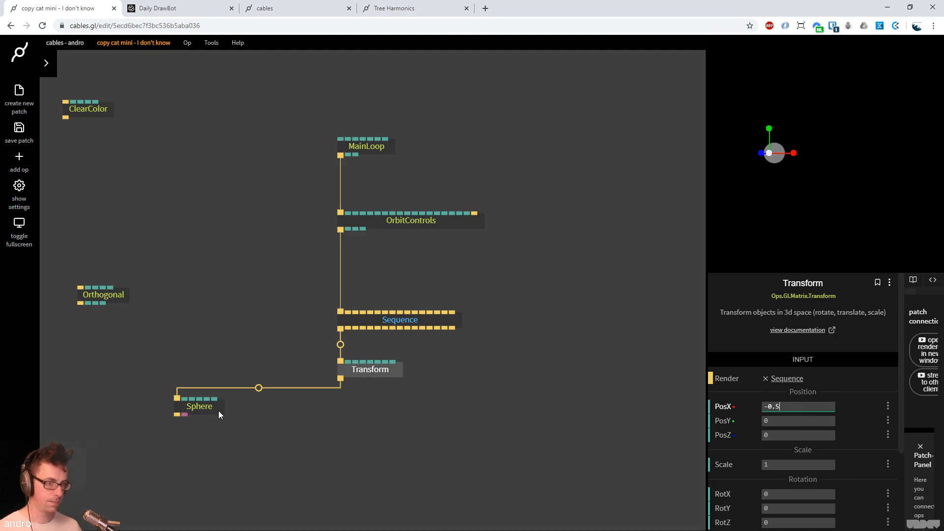
pyautogui.click(249, 406)
# Duplicate the Transform and Sphere pair beside the original, connect the copy to Sequence, and set its PosX to 0.5
pyautogui.moveTo(370, 364); pyautogui.dragTo(258, 364)
pyautogui.moveTo(291, 423); pyautogui.dragTo(196, 353)
pyautogui.hotkey('ctrl', 'c')
pyautogui.click(339, 381)
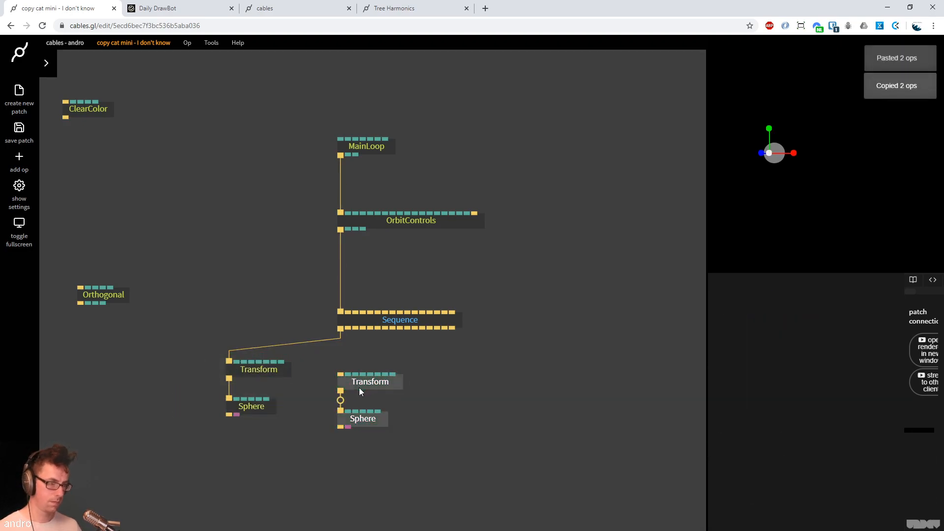
pyautogui.moveTo(359, 388); pyautogui.dragTo(346, 375)
pyautogui.moveTo(348, 328); pyautogui.dragTo(325, 362)
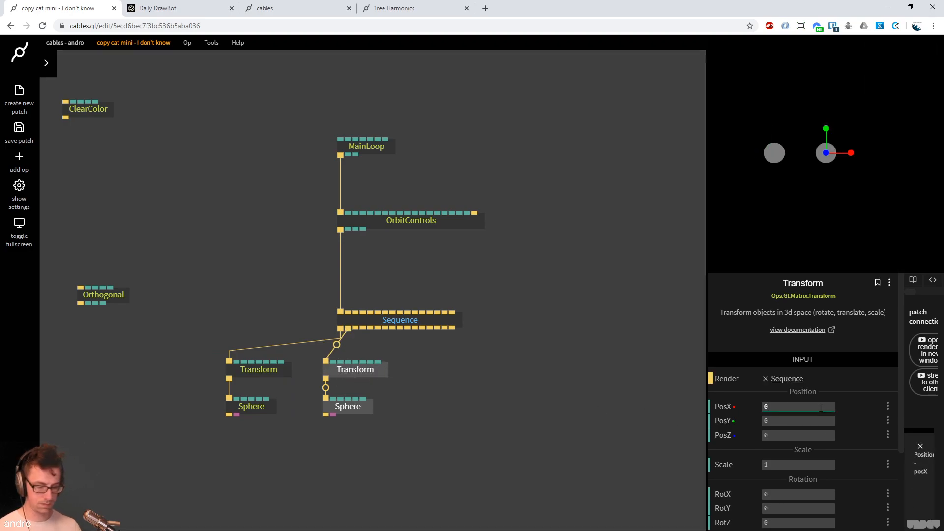
pyautogui.moveTo(388, 432); pyautogui.dragTo(354, 368)
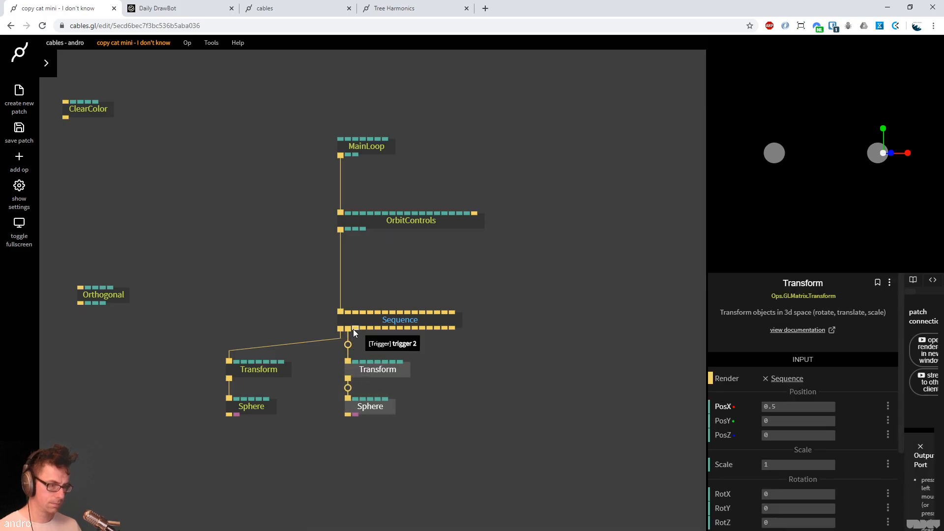
# Move the duplicated Transform and Sphere pair farther from the original and reconnect it to Sequence's trigger 4 output
pyautogui.moveTo(429, 451); pyautogui.dragTo(350, 372)
pyautogui.moveTo(453, 434); pyautogui.dragTo(334, 353)
pyautogui.moveTo(408, 375); pyautogui.dragTo(460, 387)
pyautogui.moveTo(351, 329); pyautogui.dragTo(371, 327)
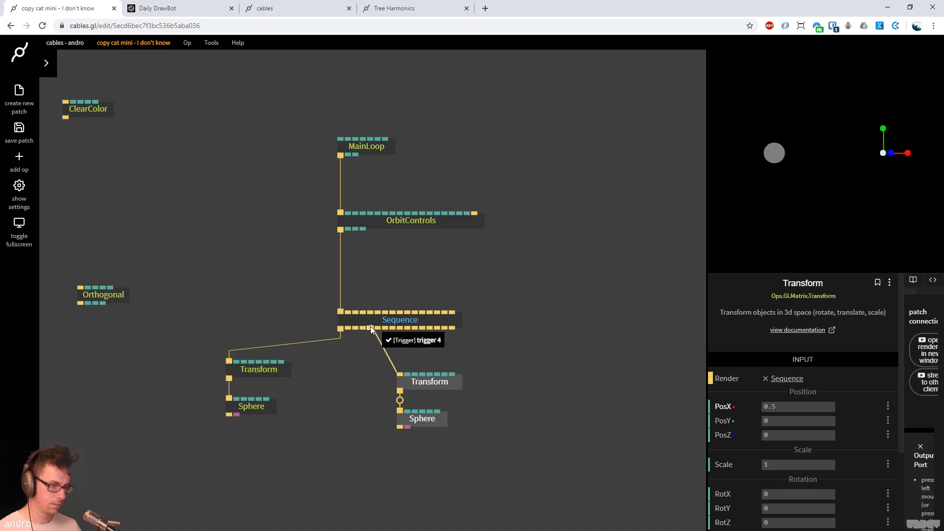
# Duplicate the first Transform alone, place the copy between the two sphere branches, and set its PosX to 0
pyautogui.click(289, 370)
pyautogui.hotkey('ctrl', 'c')
pyautogui.hotkey('ctrl', 'v')
pyautogui.moveTo(340, 401); pyautogui.dragTo(324, 364)
pyautogui.click(787, 406)
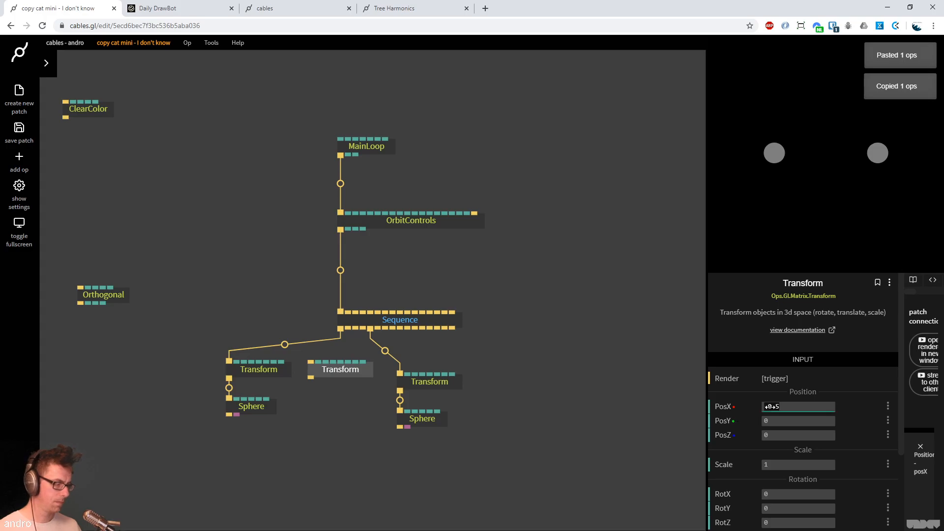
pyautogui.click(633, 375)
# Connect the middle Transform to Sequence's trigger 2 output and add a Cylinder op beneath it
pyautogui.press('F11')
pyautogui.moveTo(355, 294); pyautogui.dragTo(326, 403)
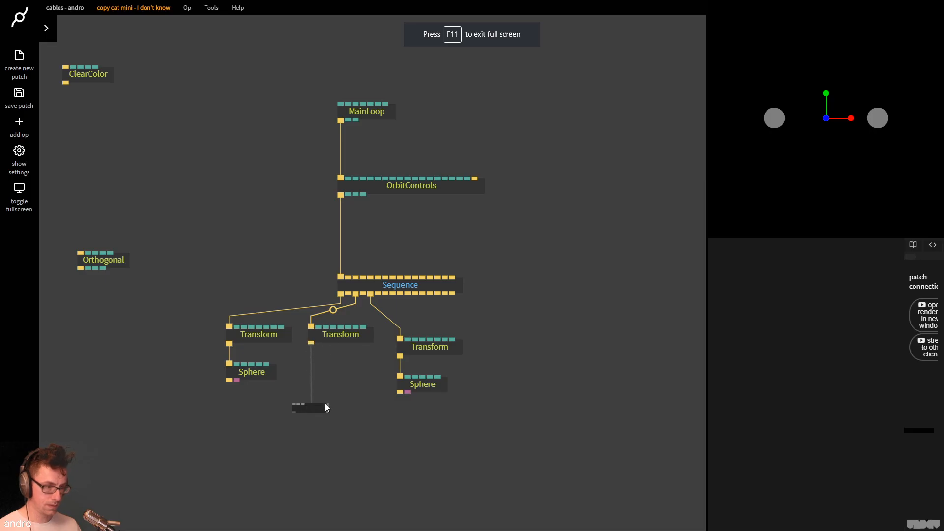
pyautogui.write('cylin')
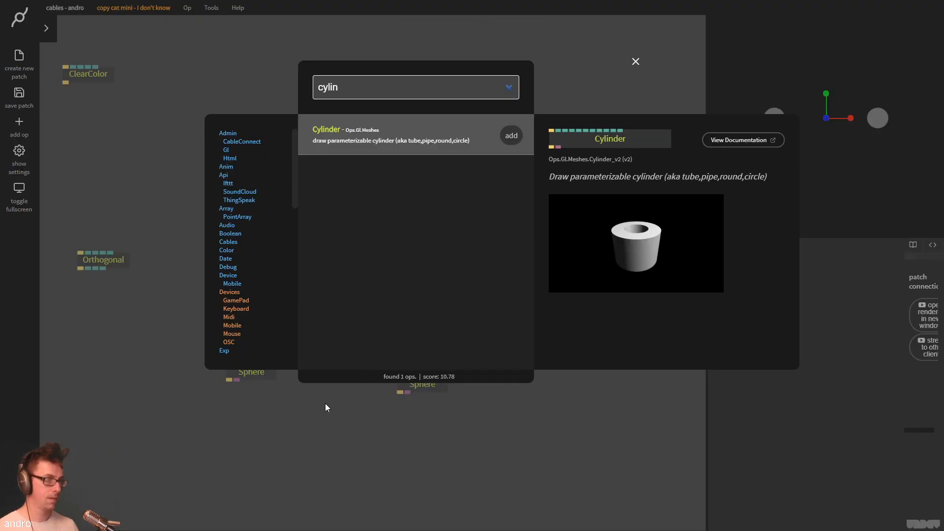
pyautogui.press('Return')
pyautogui.moveTo(324, 340); pyautogui.dragTo(328, 384)
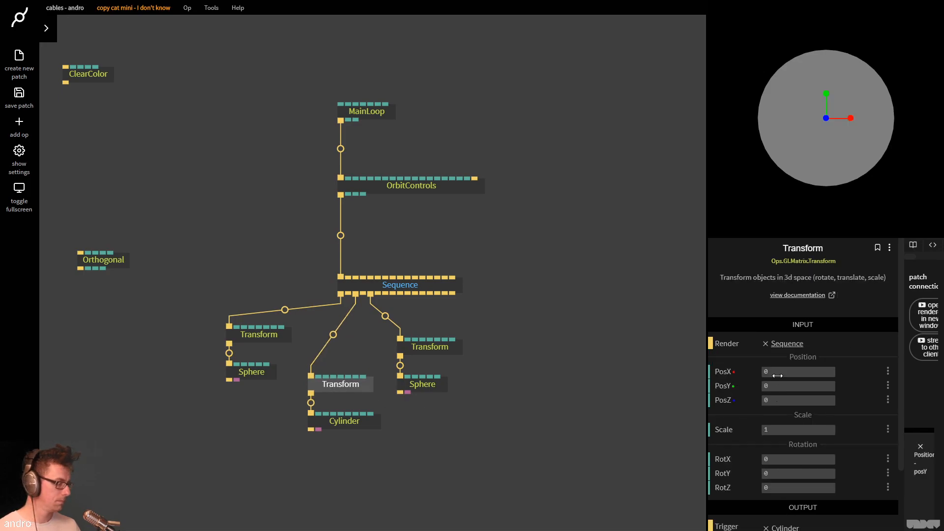
pyautogui.moveTo(813, 427); pyautogui.dragTo(790, 428)
pyautogui.click(815, 430)
pyautogui.write('1')
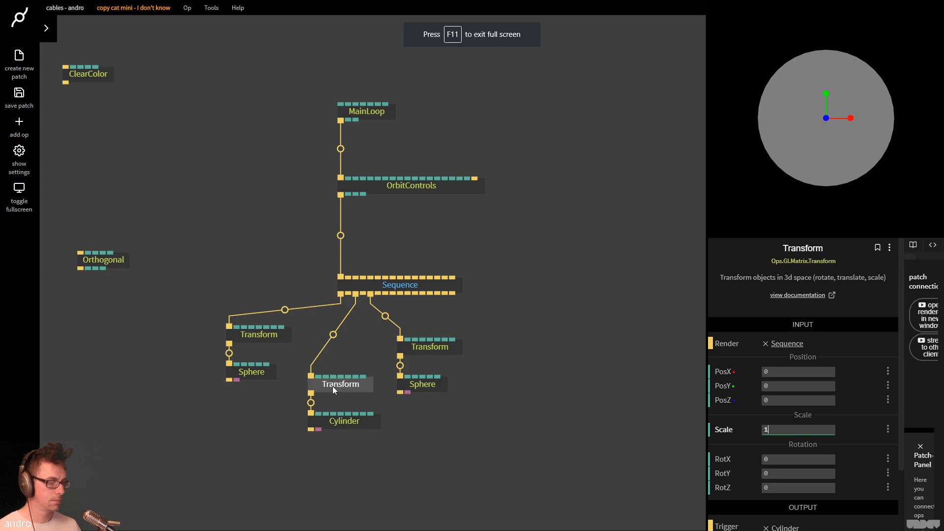
# Set the middle Transform's RotY to 90 and reduce the Cylinder's Outer Radius to about 0.03
pyautogui.moveTo(798, 458); pyautogui.dragTo(844, 474)
pyautogui.write('090')
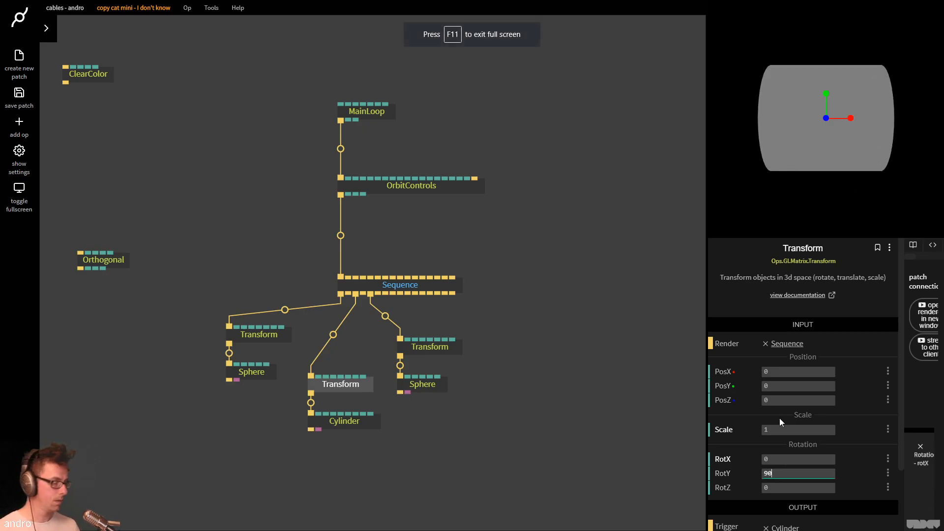
pyautogui.click(330, 424)
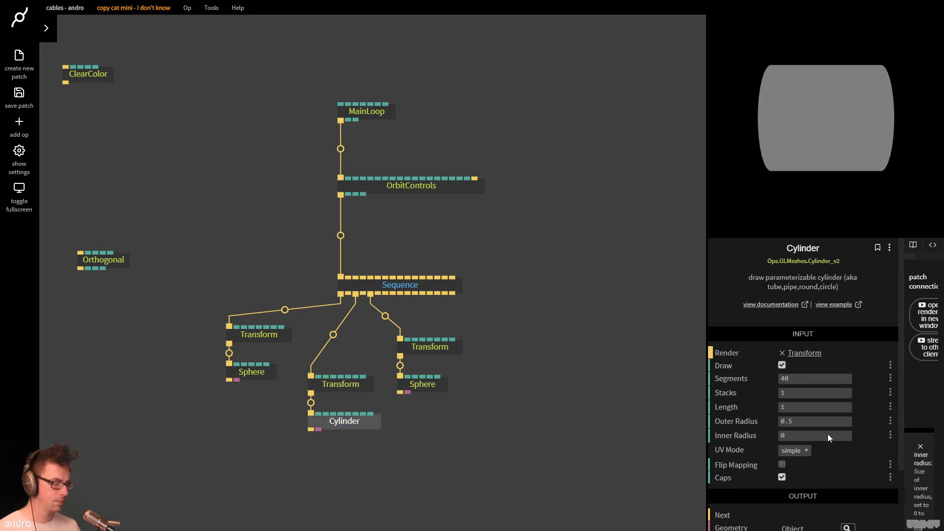
pyautogui.moveTo(825, 419); pyautogui.dragTo(784, 419)
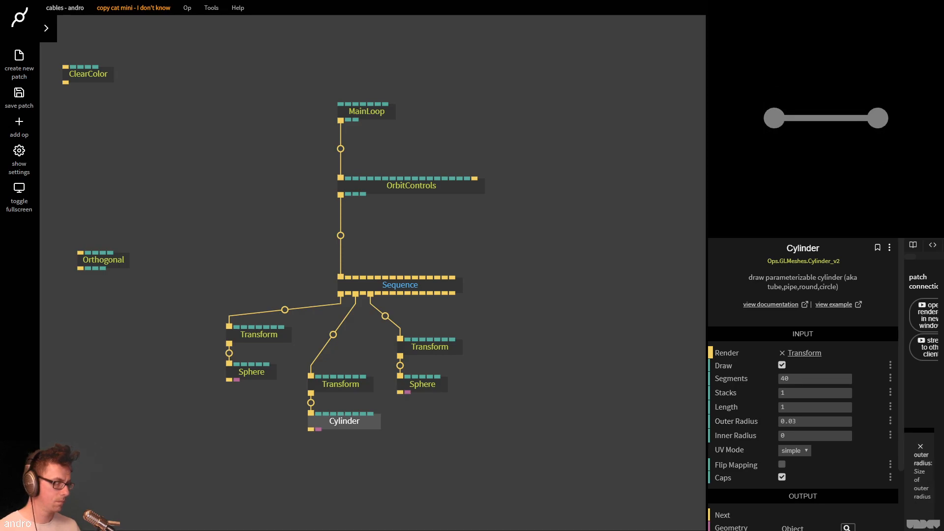
pyautogui.press('F11')
pyautogui.click(623, 295)
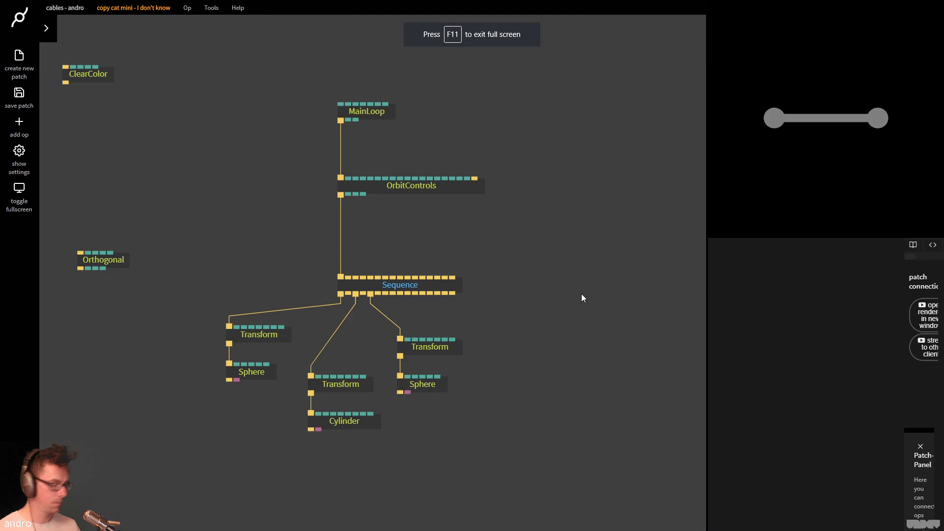
# Check the Rotation animation on the Daily DrawBot page and return to the cables patch
pyautogui.press('F11')
pyautogui.click(186, 5)
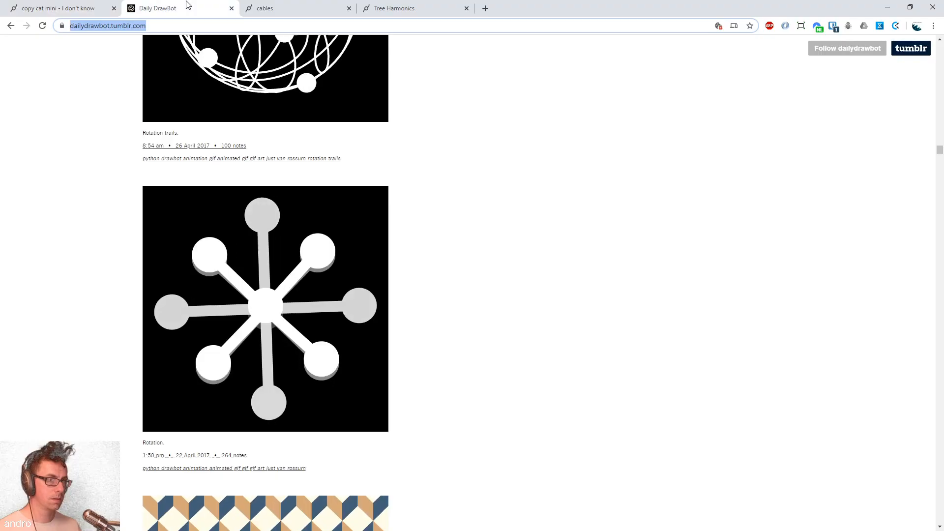
pyautogui.click(61, 8)
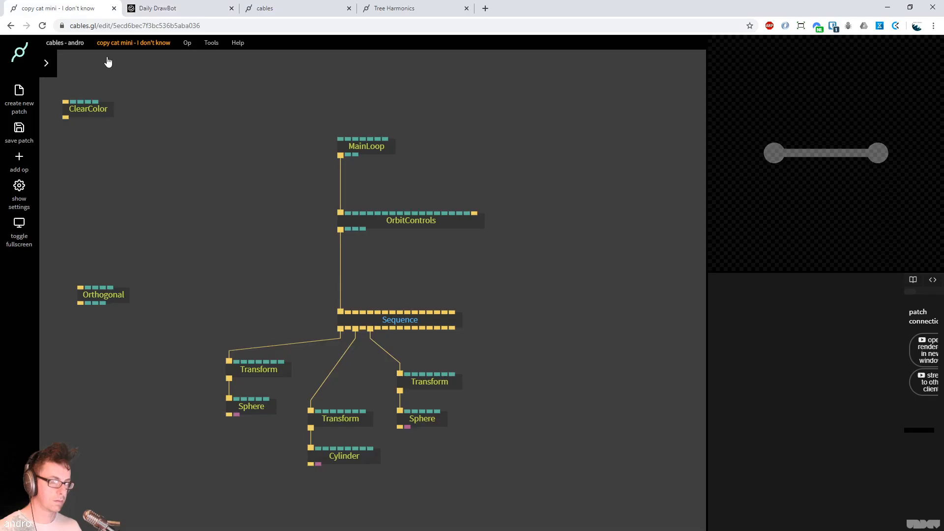
# Insert a Repeat op between OrbitControls and Sequence and set its Repeats to 4
pyautogui.moveTo(505, 305); pyautogui.dragTo(473, 306)
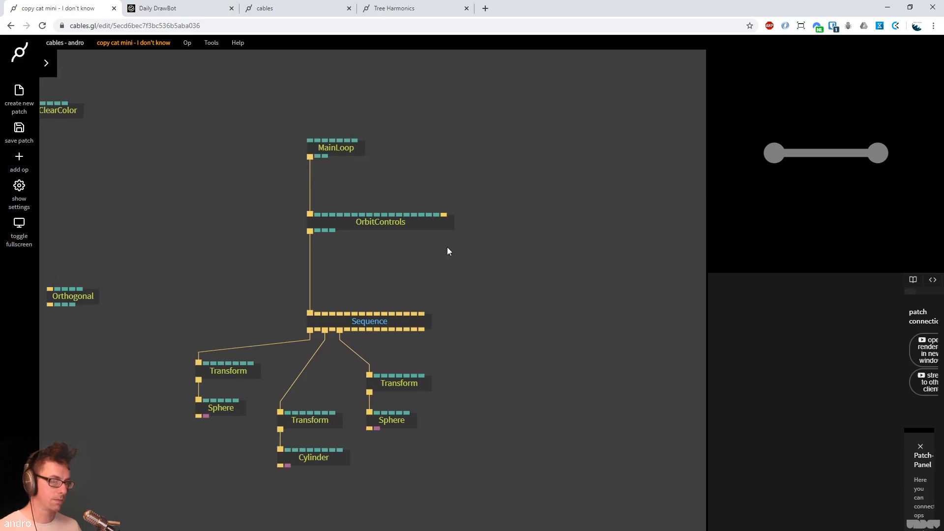
pyautogui.click(361, 313)
pyautogui.press('Escape')
pyautogui.write('repeat')
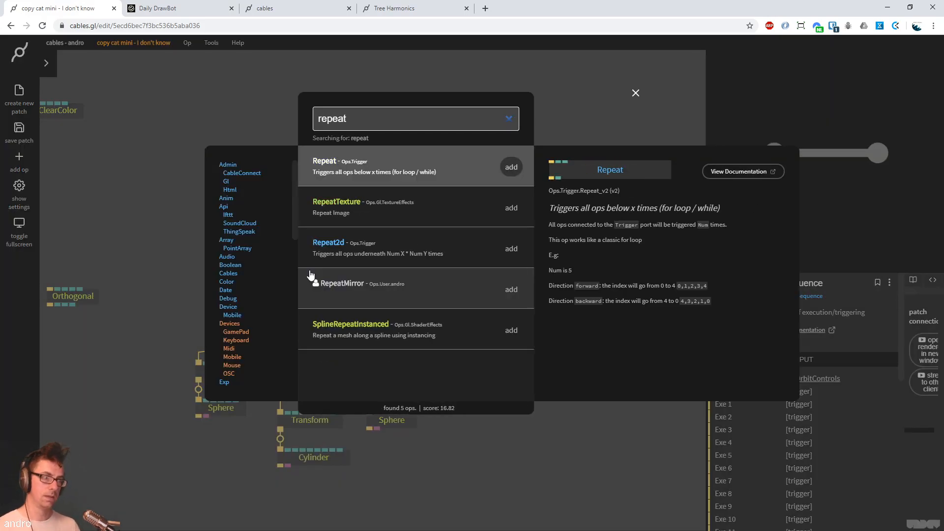
pyautogui.press('Return')
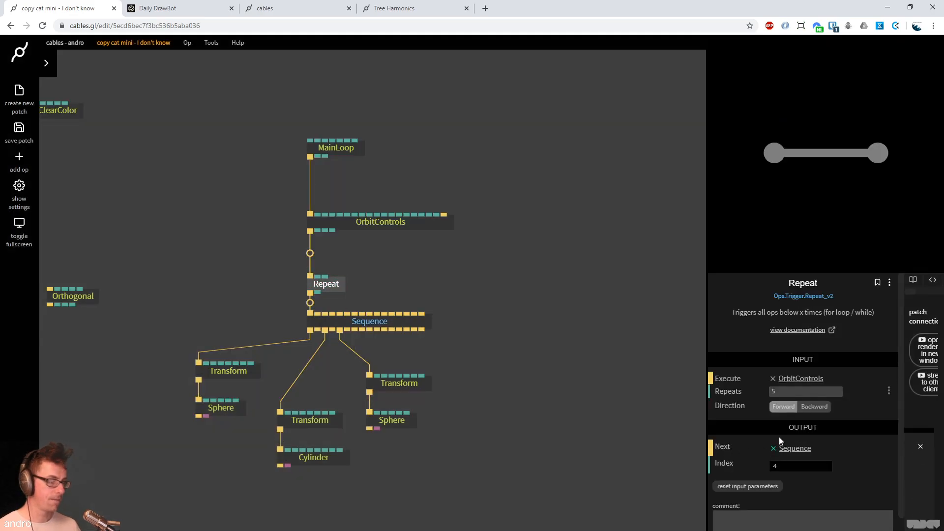
pyautogui.click(819, 394)
pyautogui.moveTo(549, 345); pyautogui.dragTo(548, 279)
pyautogui.moveTo(334, 222); pyautogui.dragTo(332, 209)
pyautogui.moveTo(512, 244); pyautogui.dragTo(515, 298)
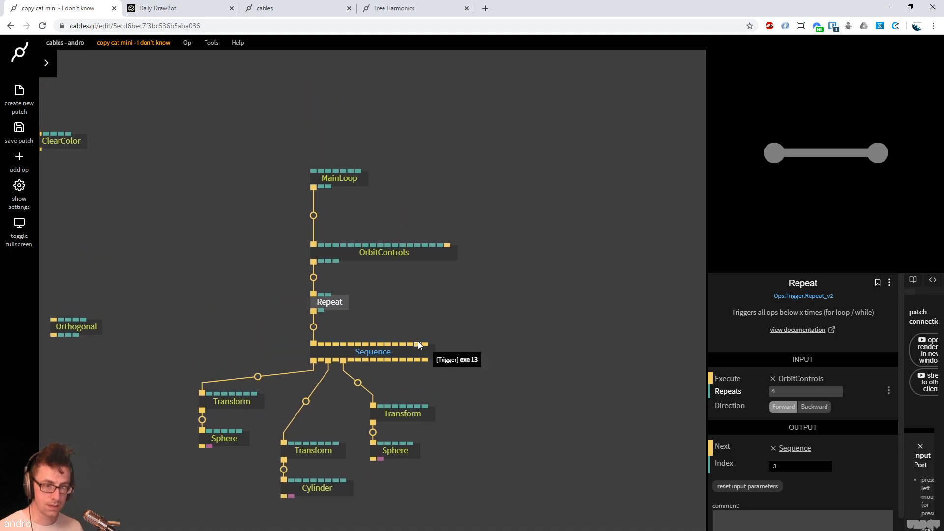
# Compare the patch with the Rotation animation on Daily DrawBot, examining how its spokes are arranged and turn
pyautogui.click(129, 8)
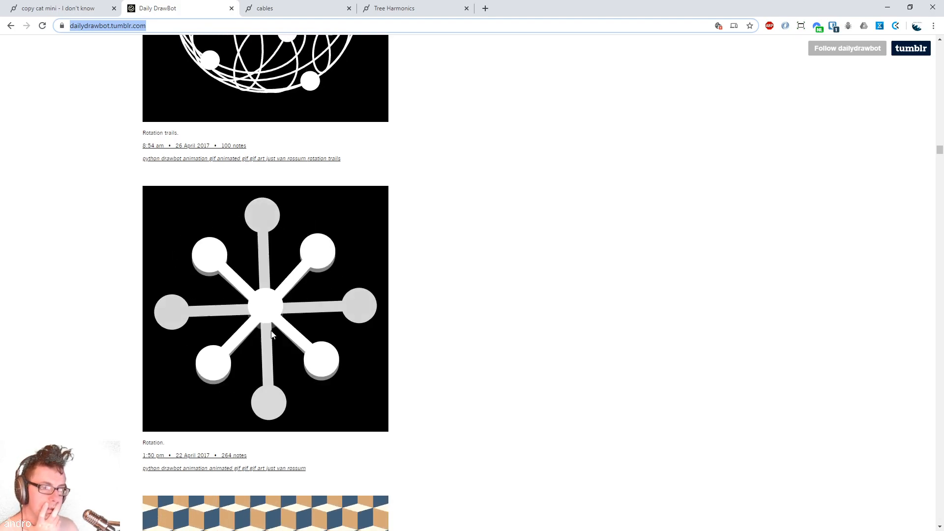
pyautogui.click(102, 11)
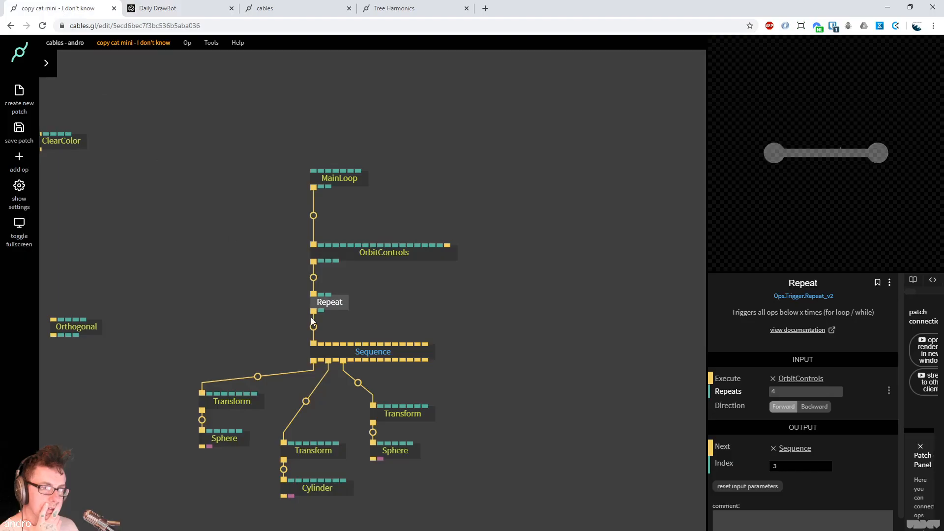
pyautogui.hscroll(5, 531, 388)
pyautogui.hscroll(2, 347, 292)
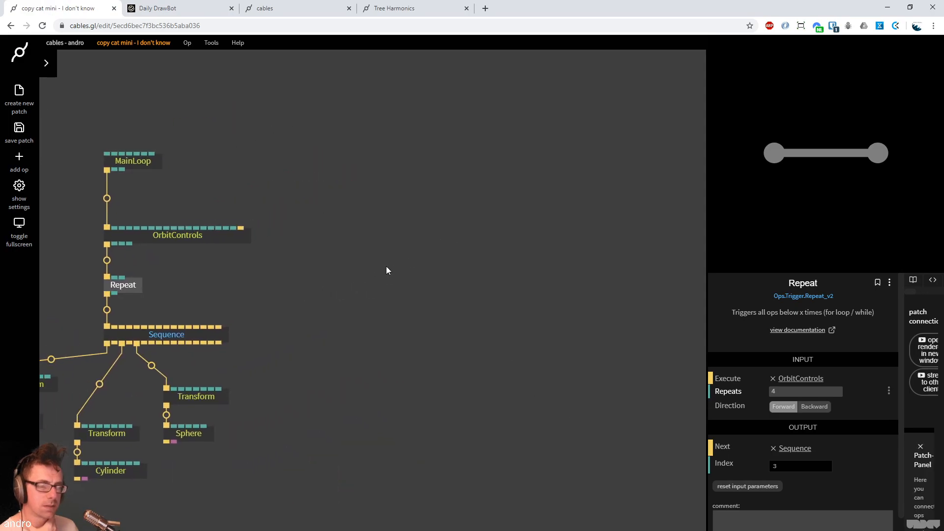
pyautogui.hscroll(-1, 370, 295)
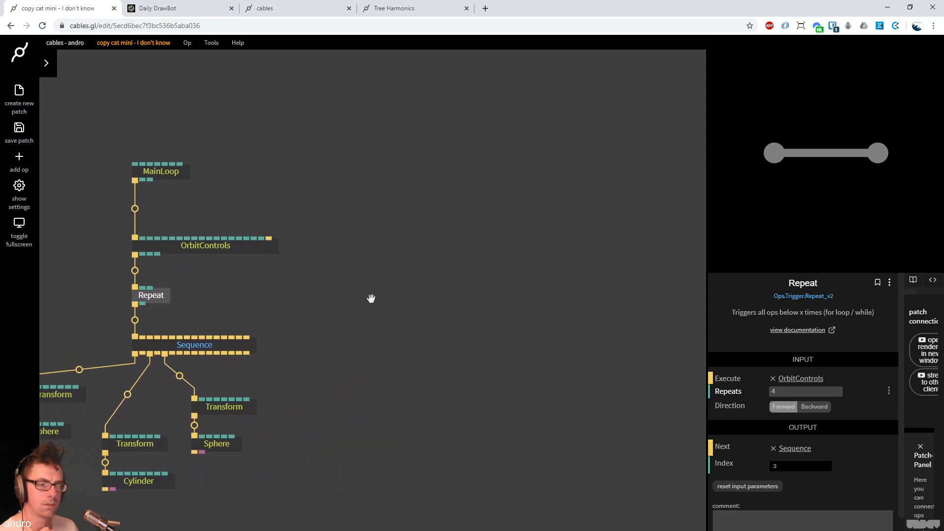
pyautogui.click(167, 10)
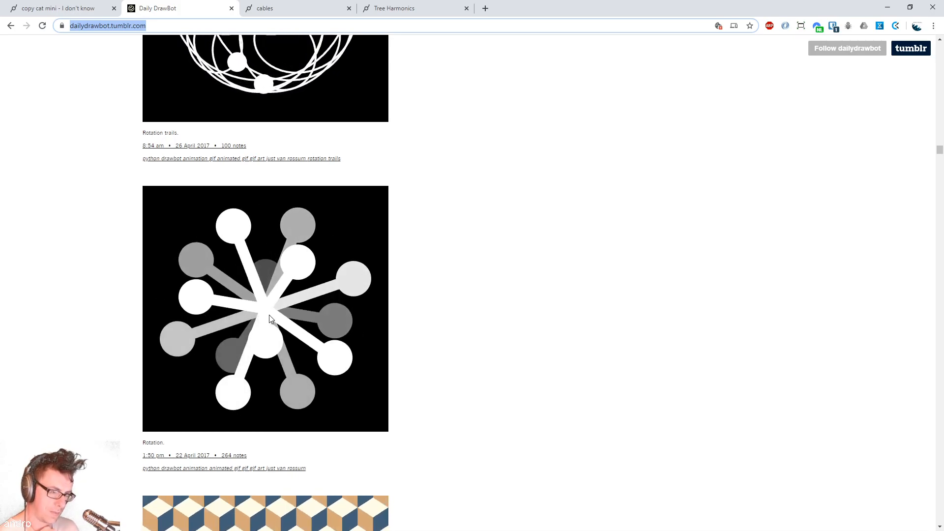
pyautogui.hotkey('ctrl', 'shift', 'Tab')
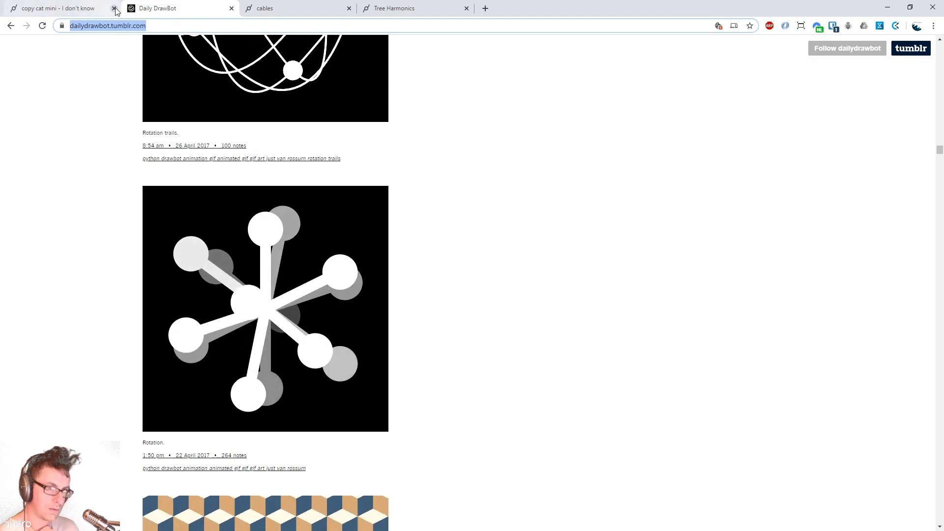
# Insert a Transform op between Repeat and Sequence
pyautogui.moveTo(466, 341); pyautogui.dragTo(570, 253)
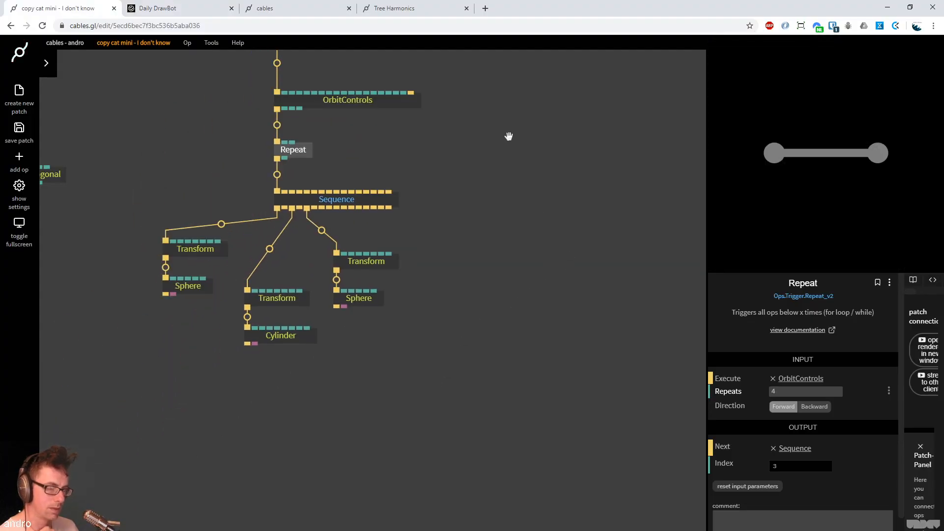
pyautogui.moveTo(506, 127); pyautogui.dragTo(472, 190)
pyautogui.moveTo(430, 474); pyautogui.dragTo(255, 337)
pyautogui.click(246, 282)
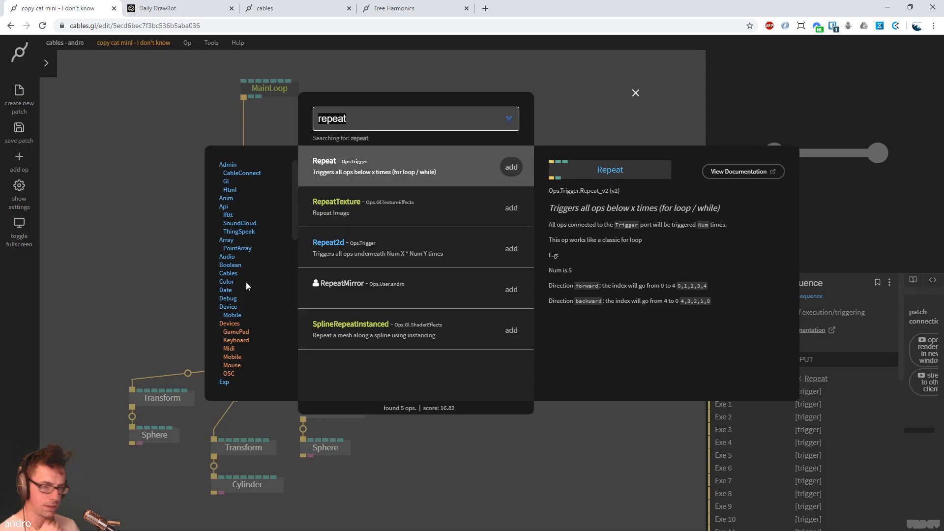
pyautogui.write('transf')
pyautogui.press('Return')
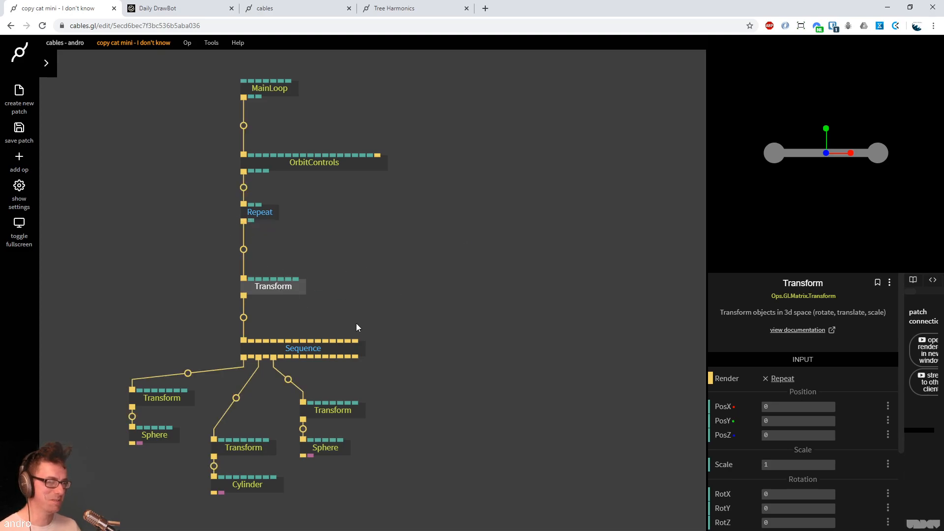
# Test the new Transform's rotation around each axis, resetting the values to 0
pyautogui.moveTo(798, 509); pyautogui.dragTo(829, 509)
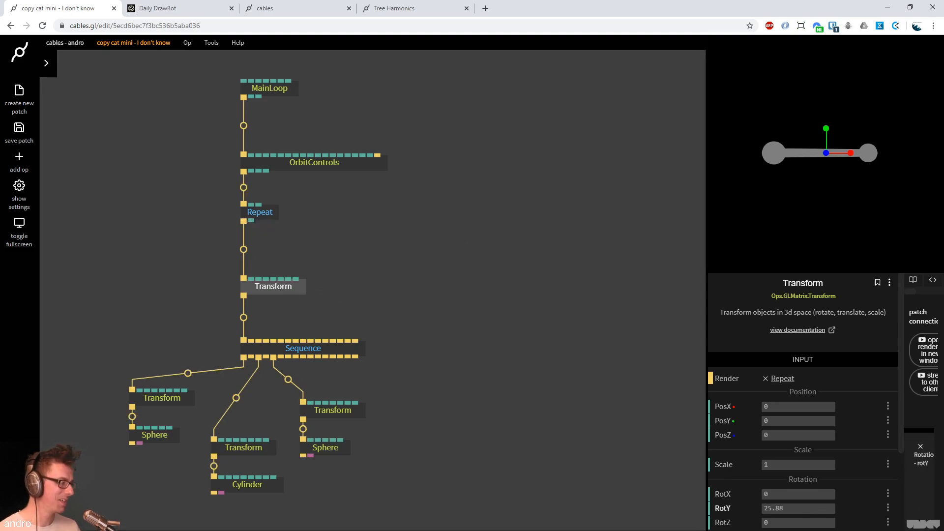
pyautogui.click(808, 508)
pyautogui.write('0')
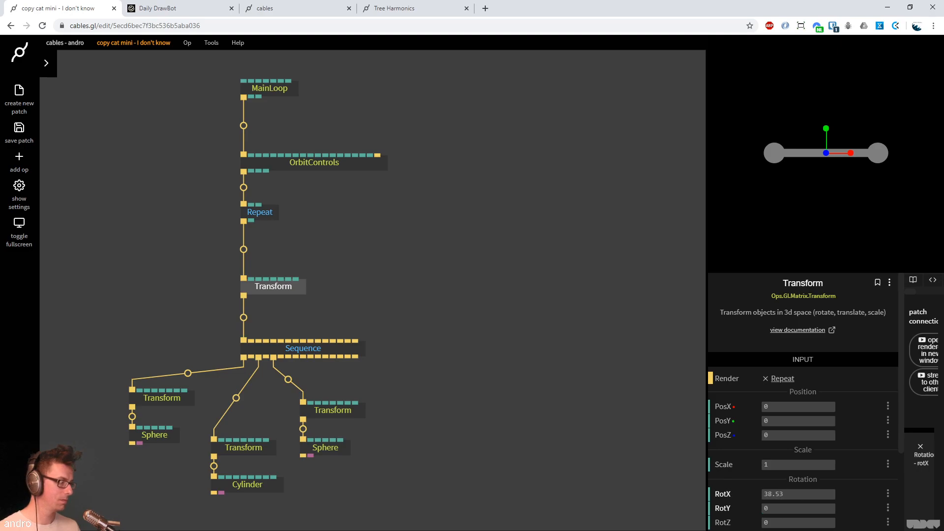
pyautogui.moveTo(799, 522); pyautogui.dragTo(829, 521)
pyautogui.click(800, 523)
pyautogui.write('0')
# Connect Repeat's Index output to the RotZ input of the Transform below it
pyautogui.moveTo(251, 222); pyautogui.dragTo(296, 313)
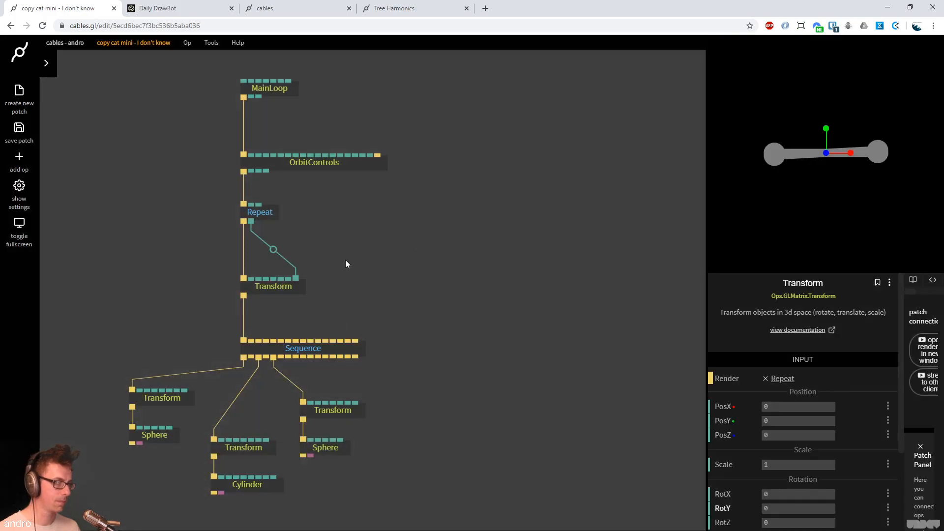
# Insert a Multiply op between Repeat's Index output and the Transform's RotZ input, and set its Number2 to 45
pyautogui.click(274, 249)
pyautogui.write('mult')
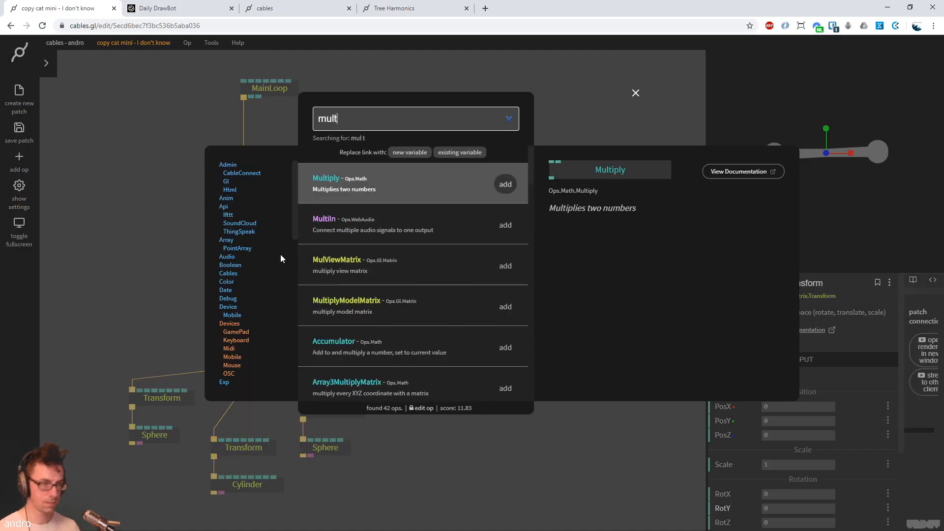
pyautogui.press('Return')
pyautogui.moveTo(276, 264); pyautogui.dragTo(317, 253)
pyautogui.click(267, 231)
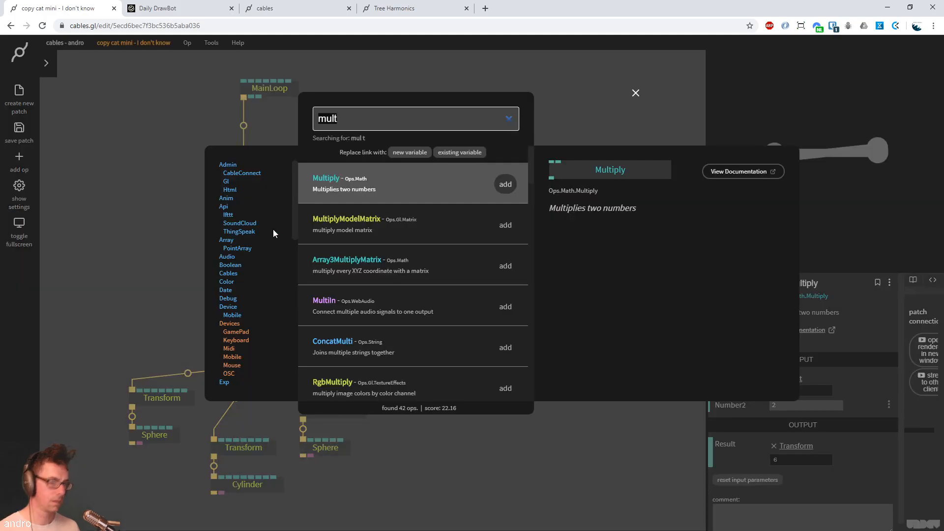
pyautogui.press('Escape')
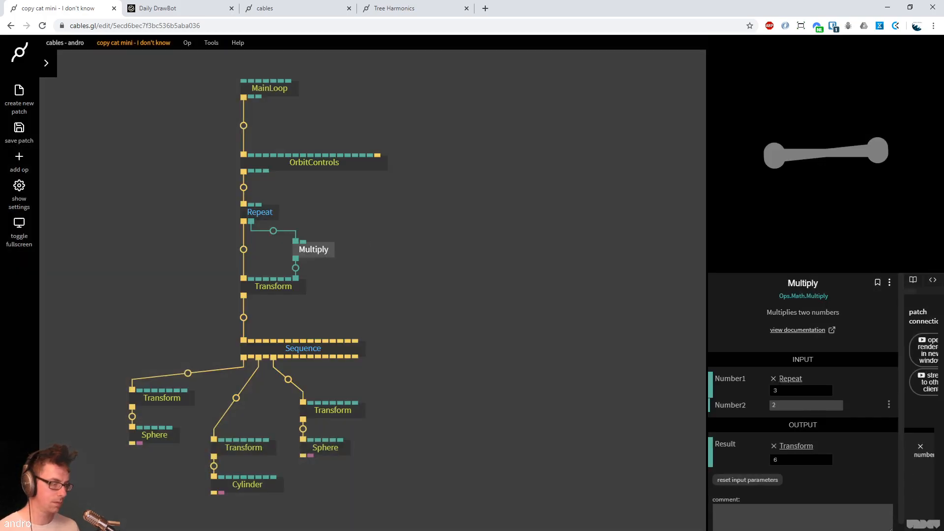
pyautogui.moveTo(820, 408)
pyautogui.mouseDown()
pyautogui.moveTo(868, 408)
pyautogui.moveTo(818, 408)
pyautogui.mouseUp()
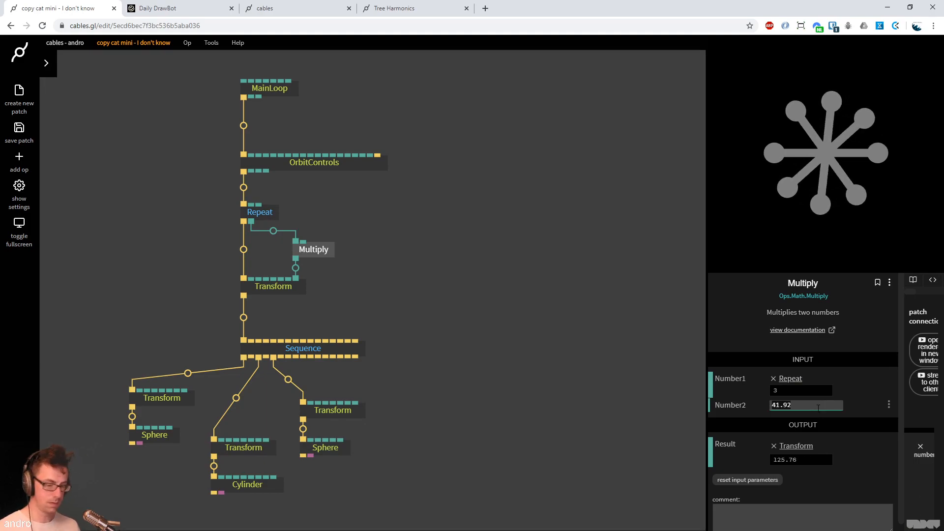
pyautogui.write('45')
# Move Sequence and all the ops below it down to make room under the upper Transform
pyautogui.moveTo(426, 271); pyautogui.dragTo(496, 261)
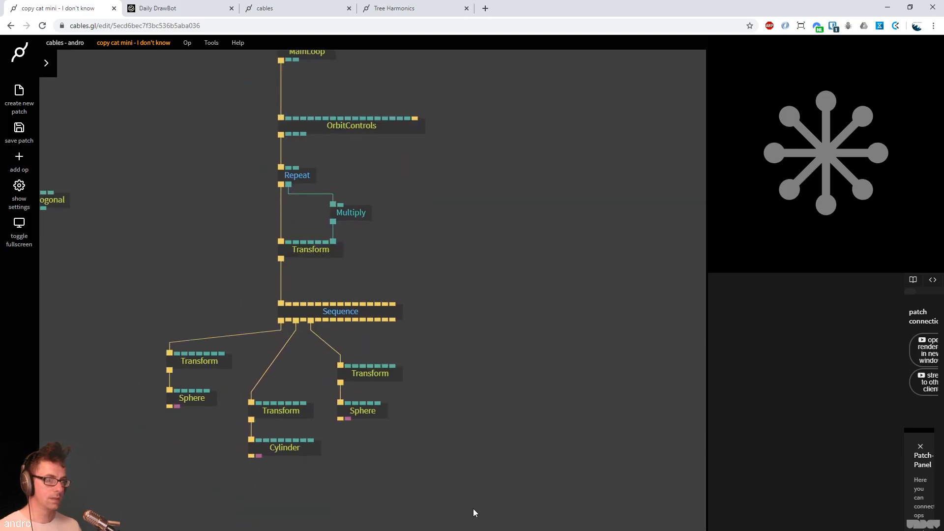
pyautogui.moveTo(473, 511); pyautogui.dragTo(119, 327)
pyautogui.keyDown('shift'); pyautogui.click(306, 310); pyautogui.keyUp('shift')
pyautogui.moveTo(306, 310); pyautogui.dragTo(306, 384)
pyautogui.click(350, 319)
pyautogui.click(319, 386)
# Insert a second Repeat op between the upper Transform and Sequence, placing it a little higher on the link
pyautogui.click(282, 320)
pyautogui.write('repeat')
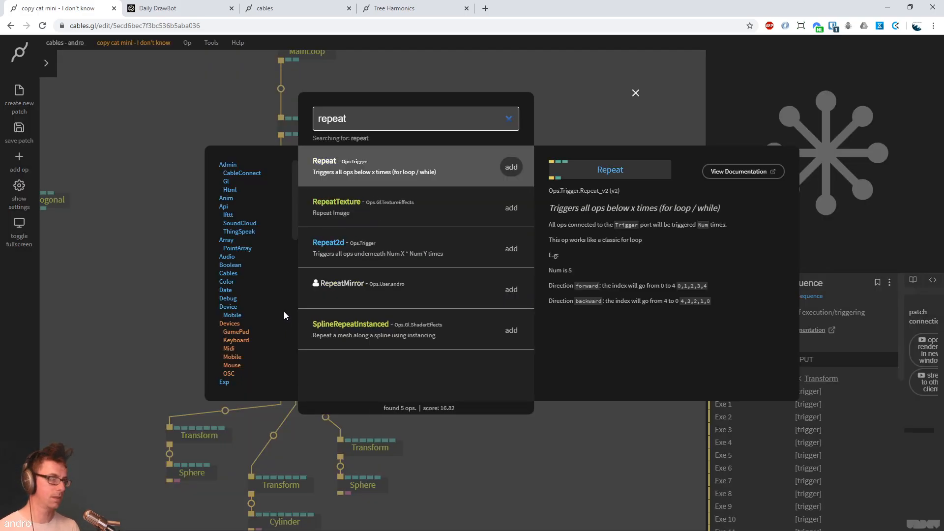
pyautogui.press('Return')
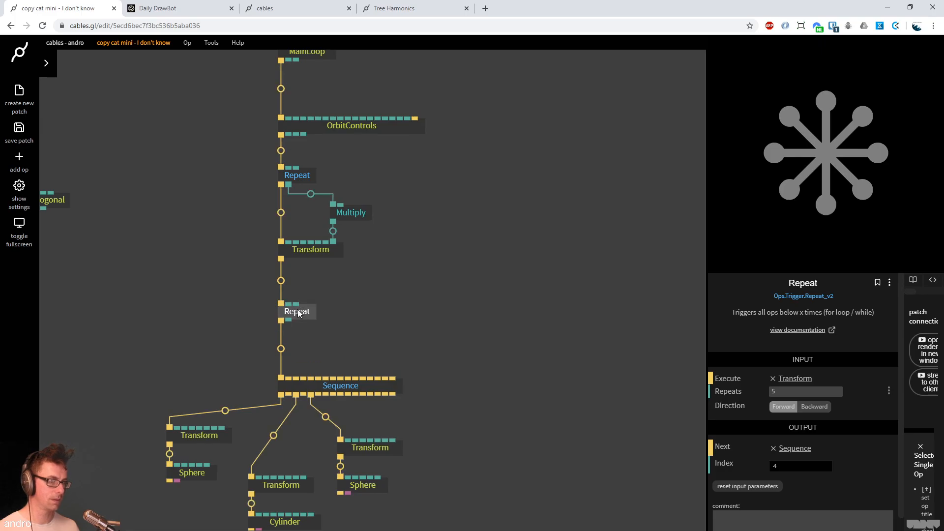
pyautogui.click(290, 258)
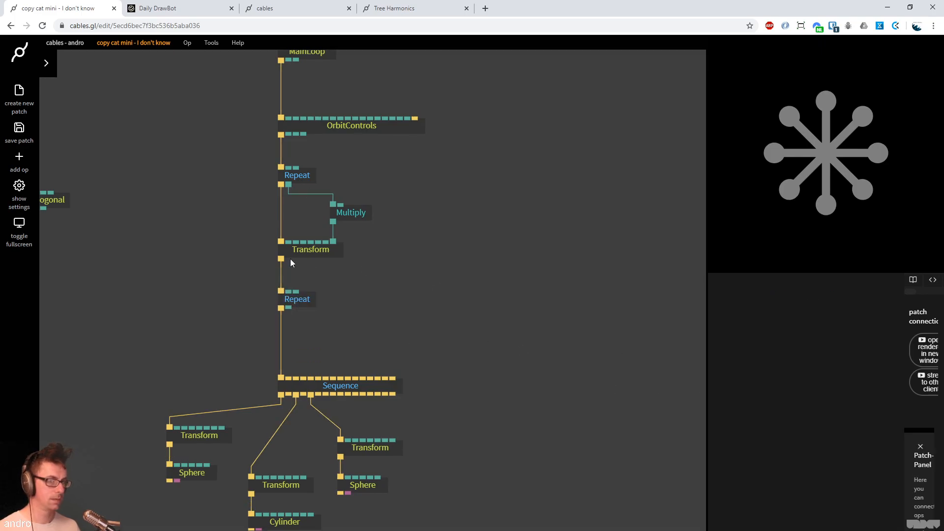
# Duplicate the Transform op and place the copy on the link between the lower Repeat and Sequence
pyautogui.click(290, 256)
pyautogui.hotkey('ctrl', 'c')
pyautogui.hotkey('ctrl', 'v')
pyautogui.moveTo(413, 325); pyautogui.dragTo(315, 329)
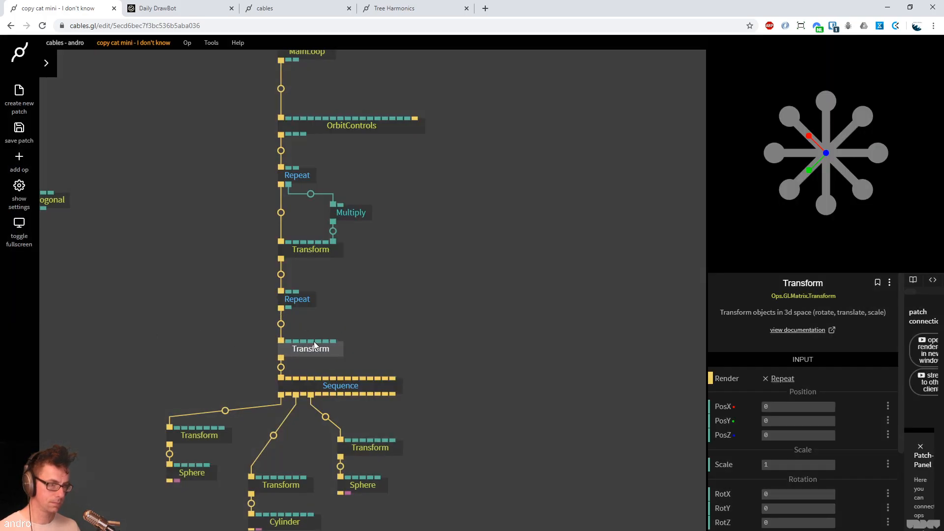
# Duplicate the Multiply op beside the lower Repeat and connect that Repeat's Index output to the copy's Number1 input
pyautogui.click(361, 217)
pyautogui.hotkey('ctrl', 'c')
pyautogui.hotkey('ctrl', 'v')
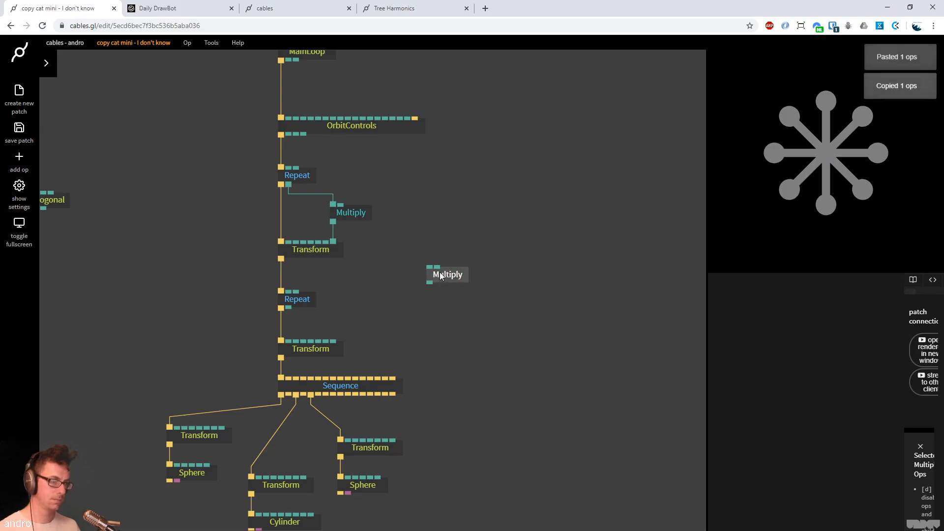
pyautogui.moveTo(439, 272); pyautogui.dragTo(355, 314)
pyautogui.moveTo(287, 308); pyautogui.dragTo(389, 297)
pyautogui.moveTo(340, 320); pyautogui.dragTo(298, 350)
pyautogui.click(124, 330)
# Test RotY, RotX and RotZ on the Transform directly above Sequence, resetting each value to 0
pyautogui.click(329, 341)
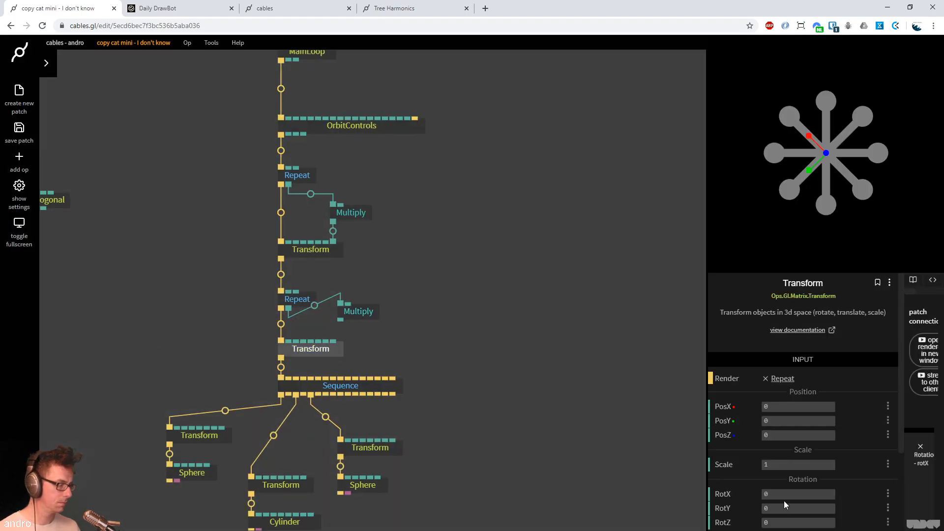
pyautogui.moveTo(782, 510); pyautogui.dragTo(782, 510)
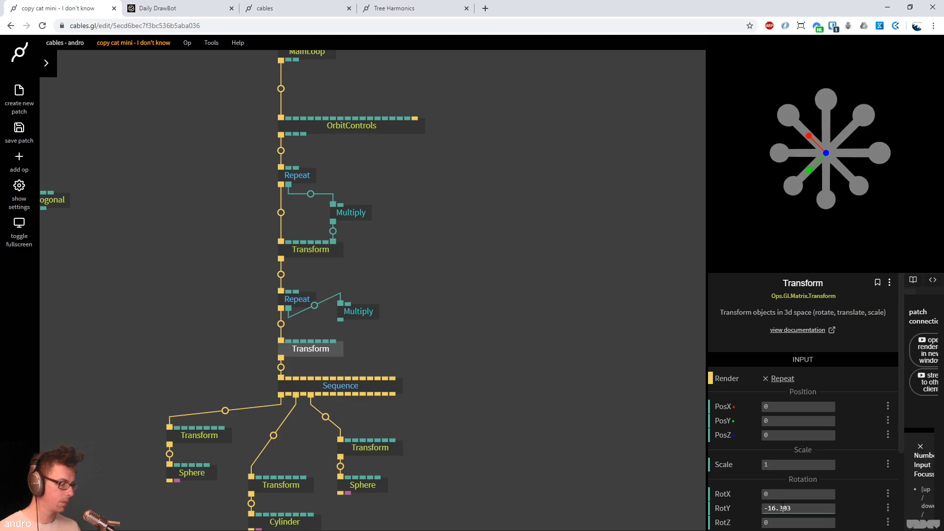
pyautogui.write('0')
pyautogui.moveTo(782, 496); pyautogui.dragTo(783, 496)
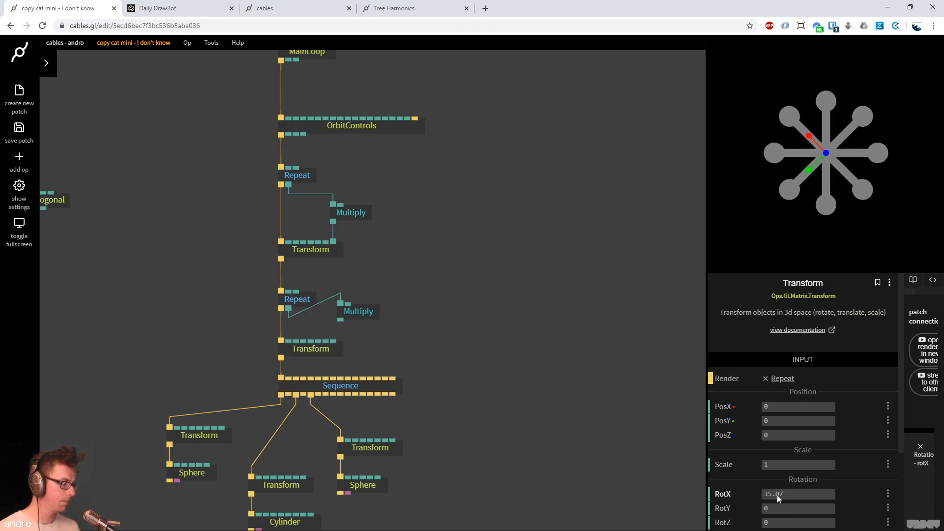
pyautogui.moveTo(782, 522); pyautogui.dragTo(713, 526)
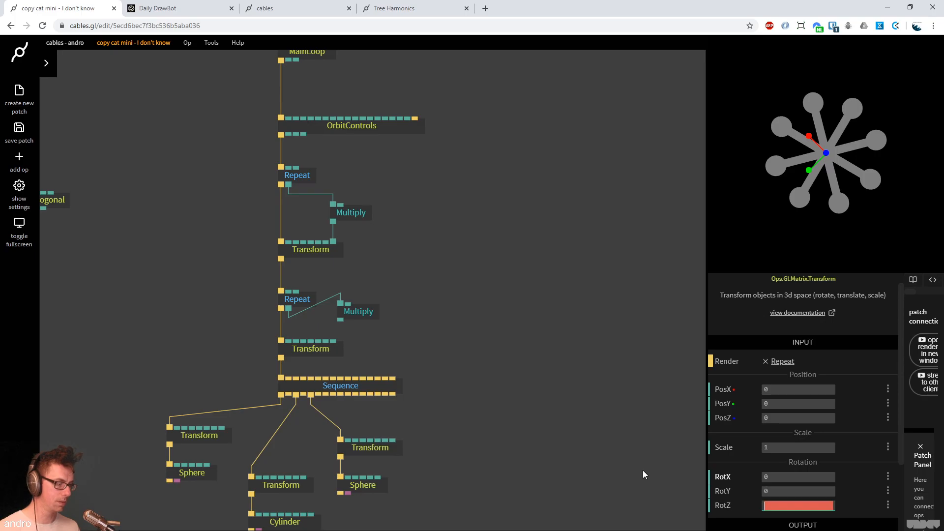
pyautogui.write('0')
pyautogui.click(474, 345)
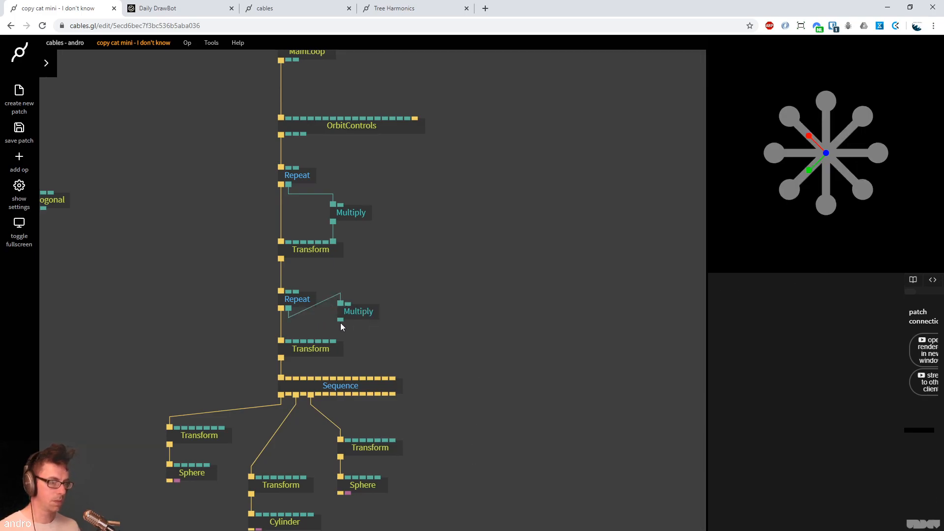
# Connect the lower Multiply's Result to the RotY input of the Transform above Sequence and inspect the shape from another angle
pyautogui.moveTo(341, 320); pyautogui.dragTo(318, 374)
pyautogui.moveTo(332, 340); pyautogui.dragTo(327, 342)
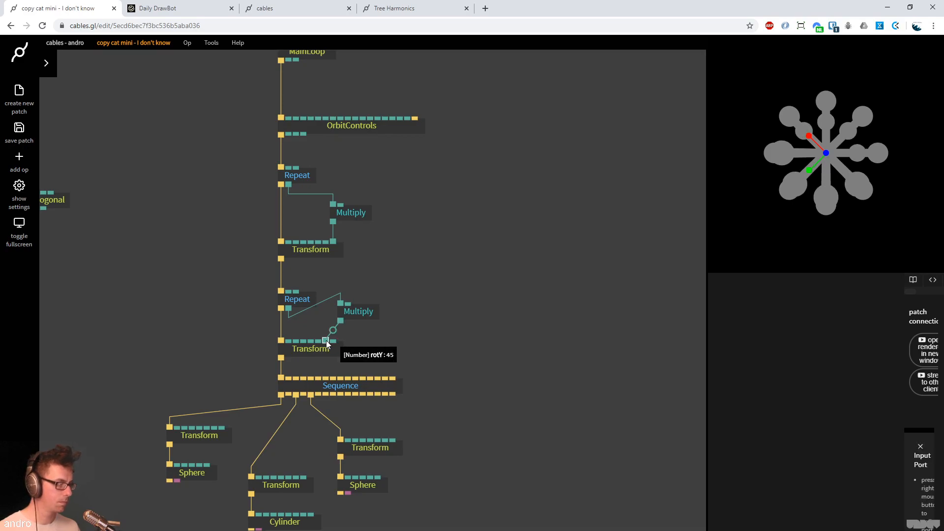
pyautogui.moveTo(896, 187); pyautogui.dragTo(864, 240)
pyautogui.click(482, 305)
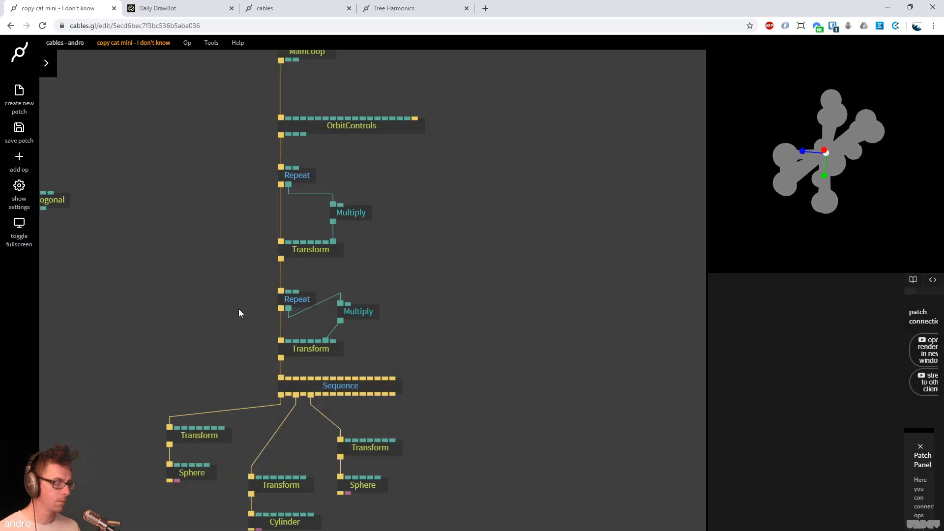
# Try a Number2 of 90 on the lower Multiply with fewer repeats on the lower Repeat, and inspect the shape
pyautogui.click(290, 299)
pyautogui.click(354, 313)
pyautogui.click(793, 401)
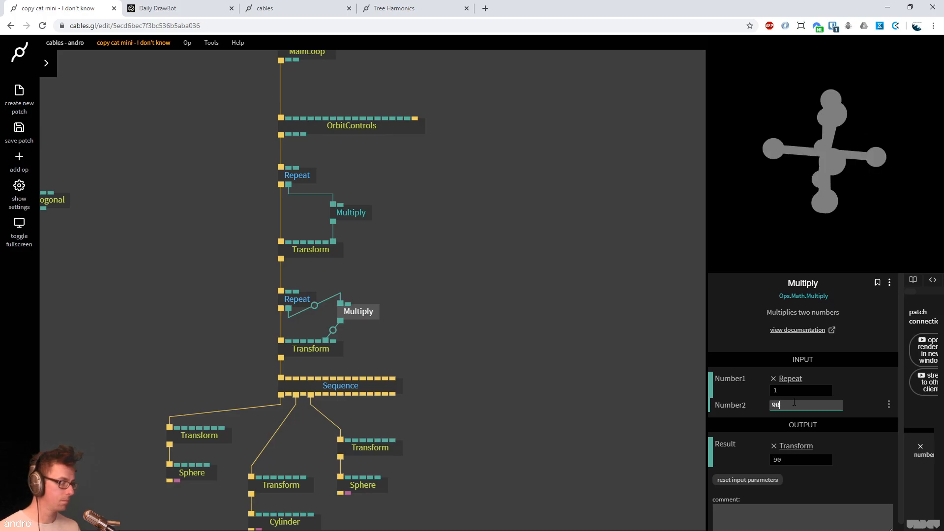
pyautogui.click(803, 156)
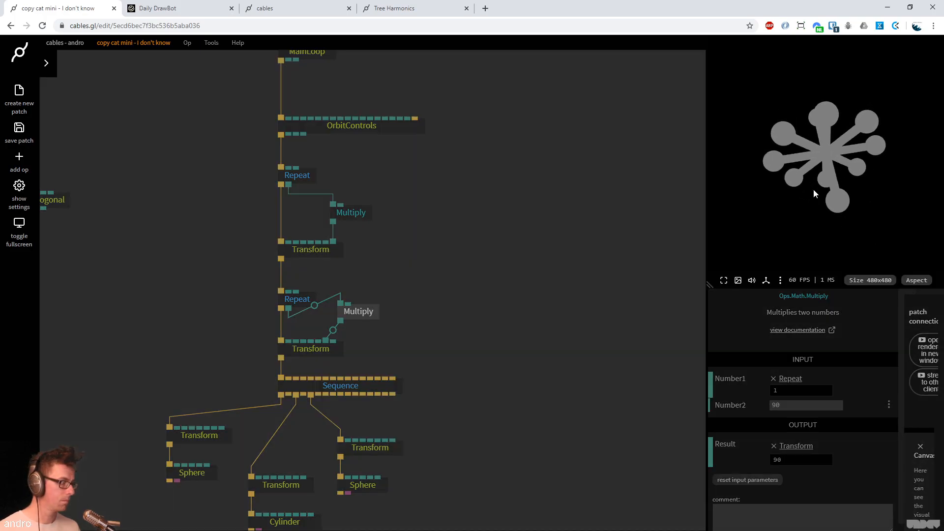
pyautogui.click(790, 405)
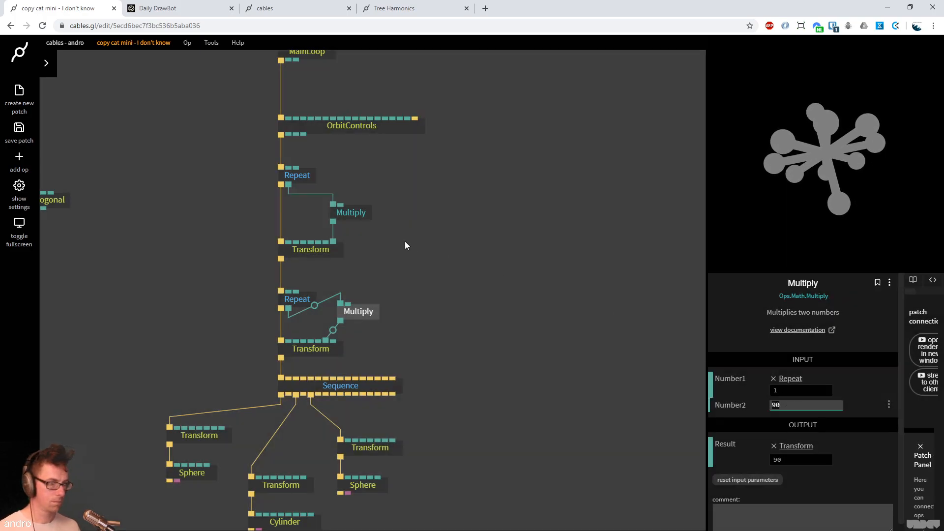
pyautogui.click(314, 307)
pyautogui.click(129, 294)
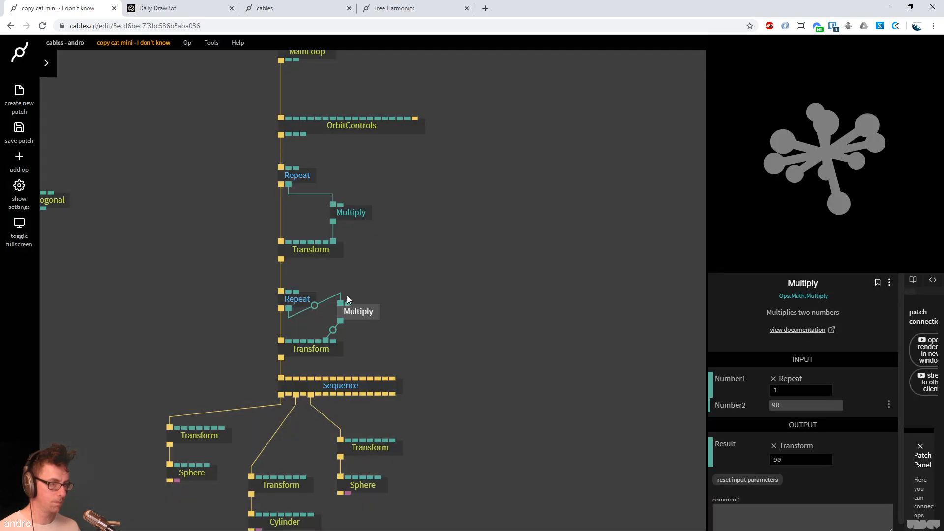
# Set the lower Repeat's Repeats to 3 and the lower Multiply's Number2 to 45
pyautogui.click(297, 301)
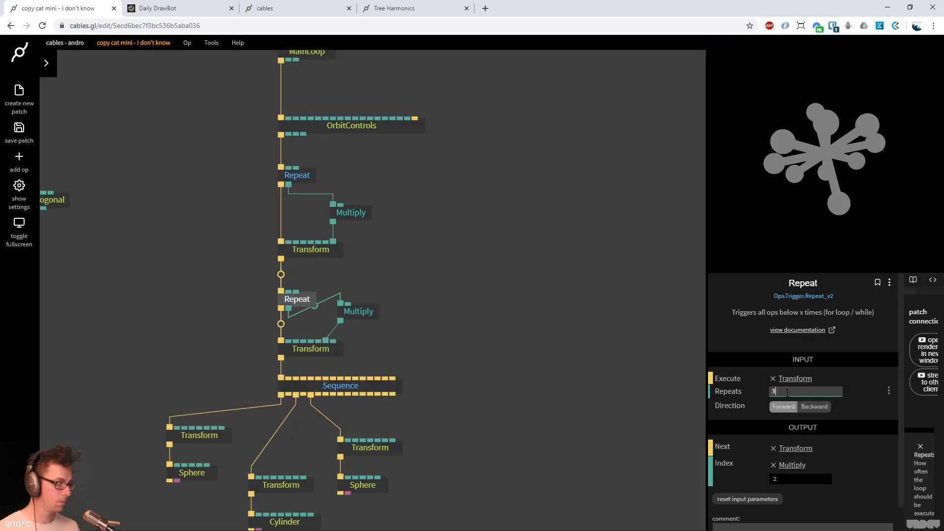
pyautogui.click(350, 317)
pyautogui.click(782, 405)
pyautogui.write('45')
pyautogui.moveTo(743, 172); pyautogui.dragTo(790, 200)
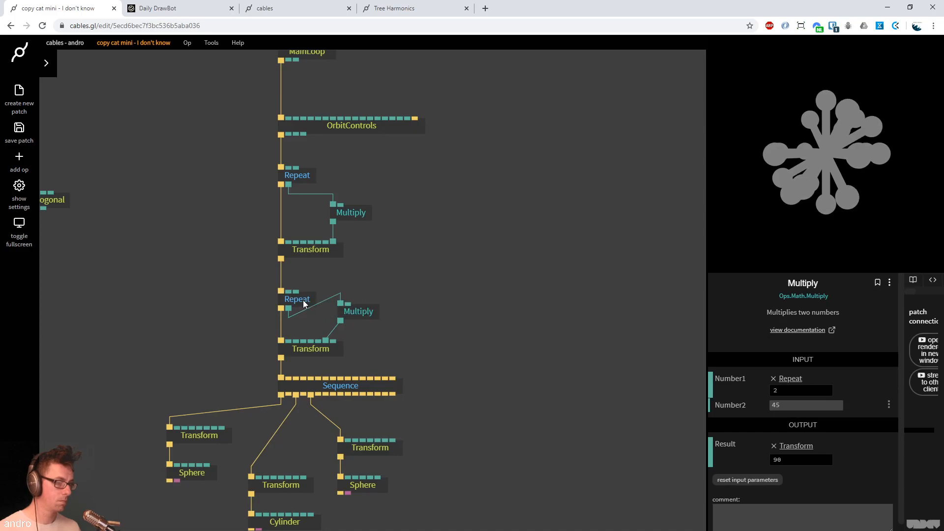
# Set the lower Repeat's Repeats to 4, inspect the shape and save the patch
pyautogui.click(301, 300)
pyautogui.click(790, 391)
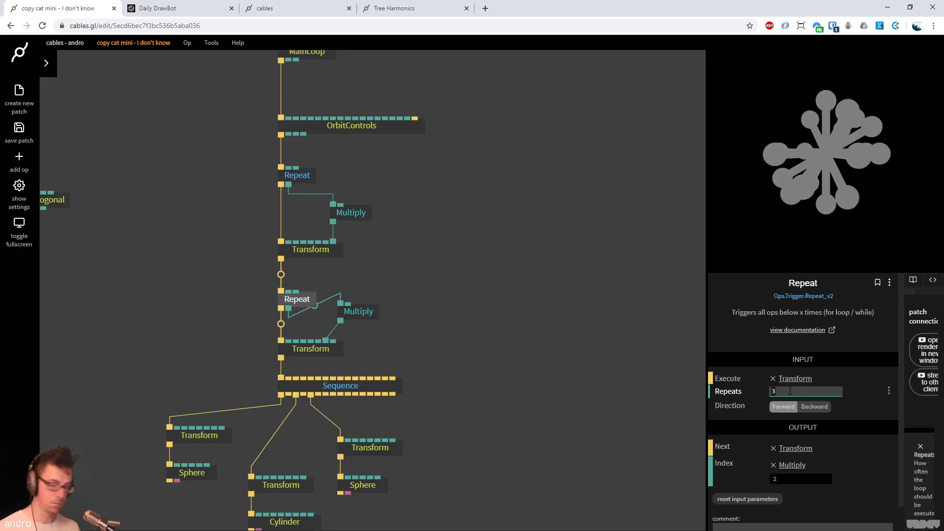
pyautogui.write('4')
pyautogui.moveTo(851, 174); pyautogui.dragTo(845, 201)
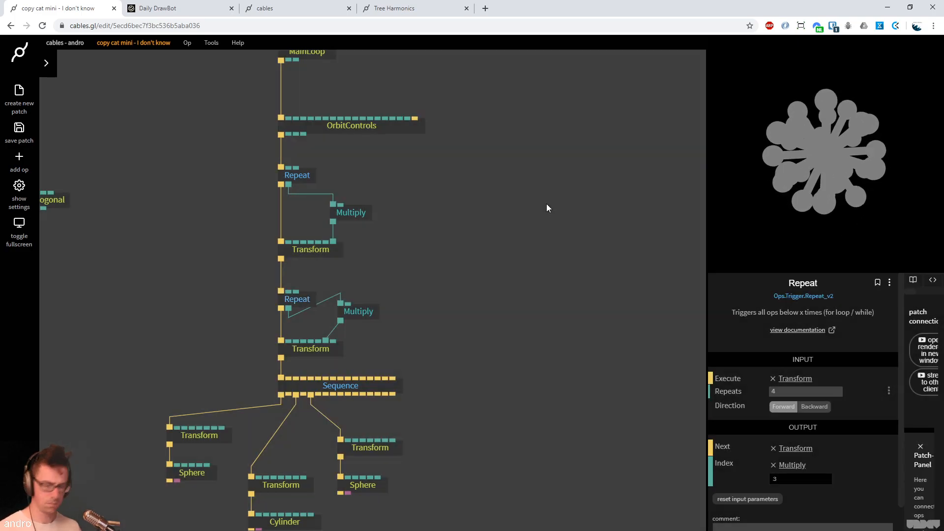
pyautogui.hotkey('ctrl', 's')
# Move the MainLoop op up to make room between it and OrbitControls
pyautogui.moveTo(547, 203); pyautogui.dragTo(563, 365)
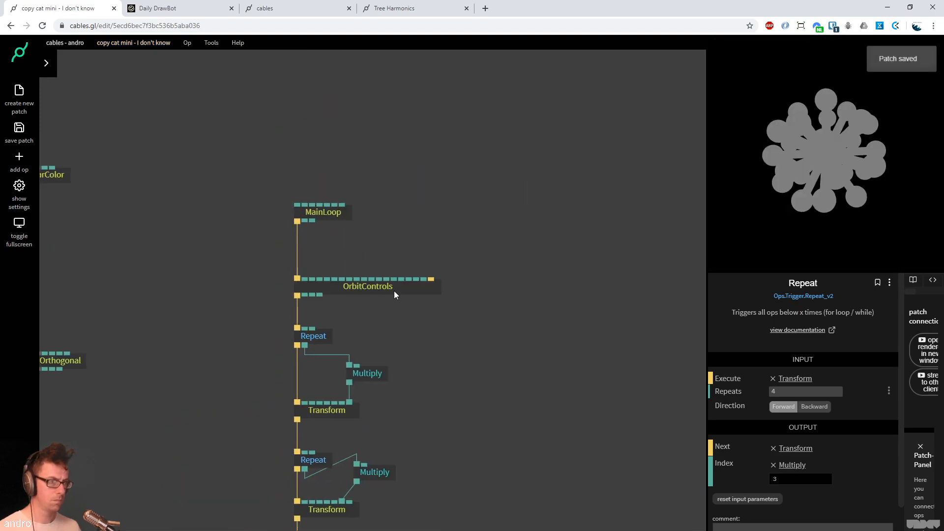
pyautogui.moveTo(486, 194); pyautogui.dragTo(267, 306)
pyautogui.click(373, 246)
pyautogui.moveTo(333, 218); pyautogui.dragTo(335, 105)
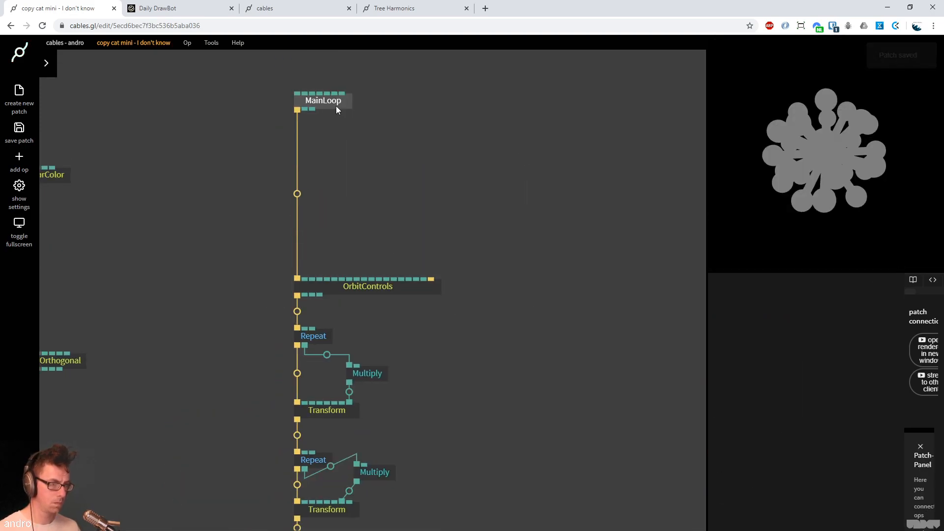
pyautogui.click(296, 192)
pyautogui.write('rep')
pyautogui.press('Return')
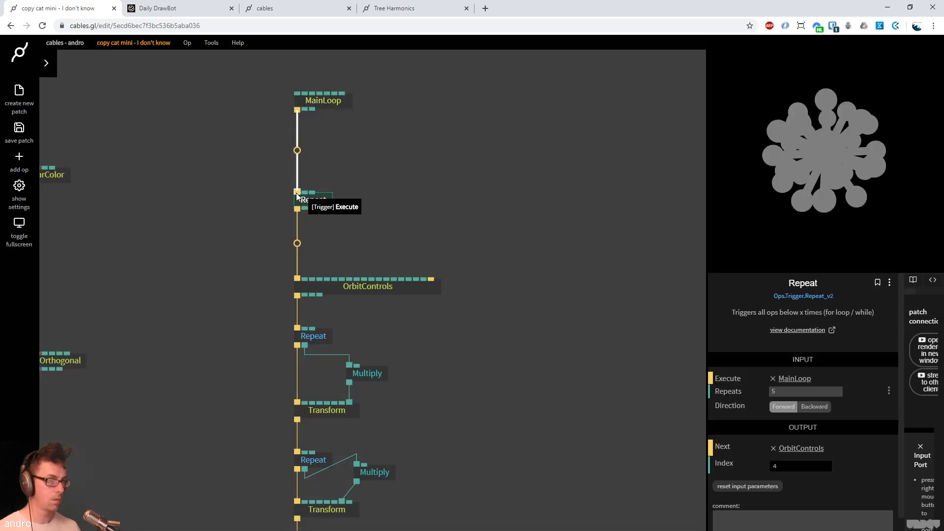
pyautogui.press('Delete')
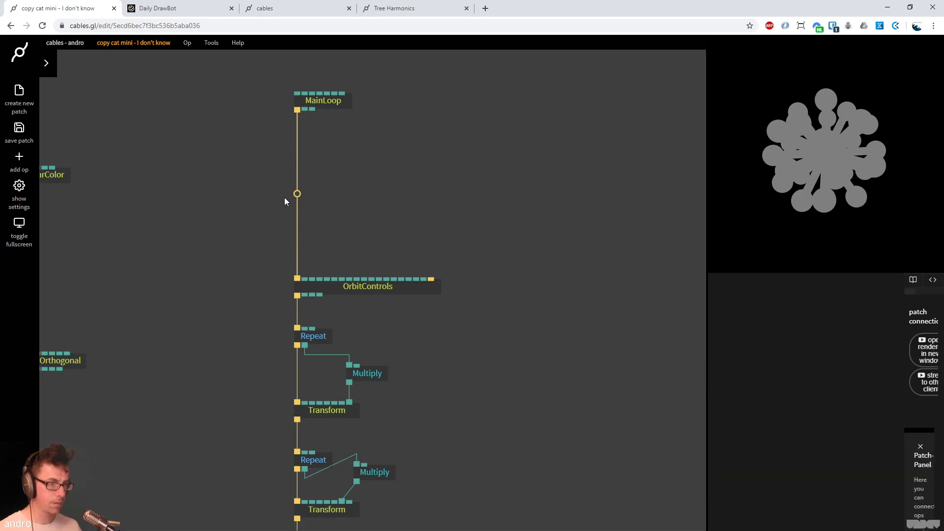
# Insert a Sequence op between MainLoop and OrbitControls, and attach a FullscreenRectangle op to its last trigger output
pyautogui.click(298, 197)
pyautogui.write('seq')
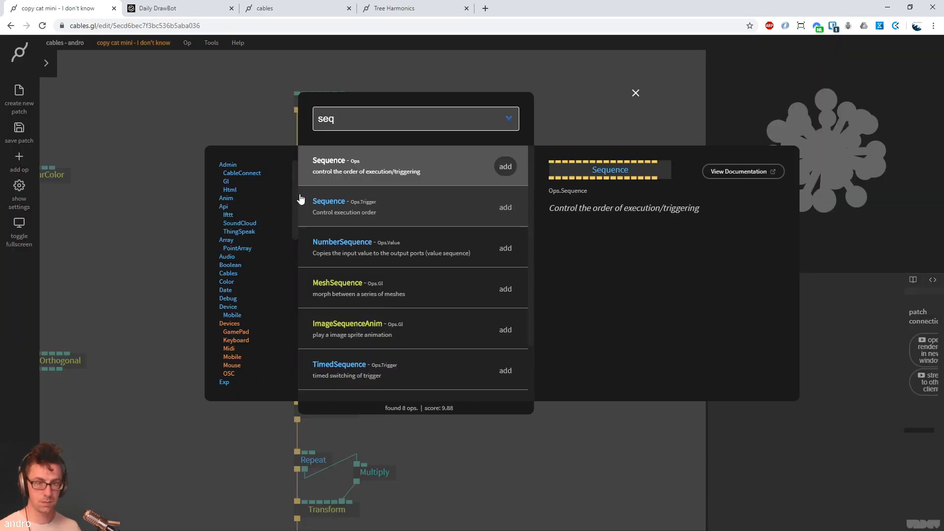
pyautogui.press('Return')
pyautogui.moveTo(408, 208); pyautogui.dragTo(631, 238)
pyautogui.write('fullsc')
pyautogui.press('Down')
pyautogui.press('Return')
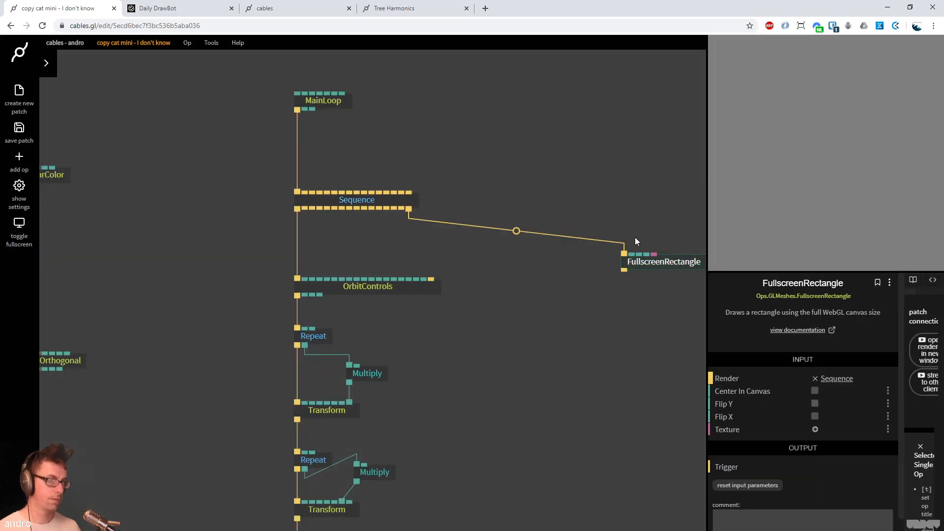
# Insert a Render2Texture op on the link between the upper Sequence and OrbitControls
pyautogui.click(305, 290)
pyautogui.click(296, 244)
pyautogui.write('render2')
pyautogui.press('Down')
pyautogui.press('Return')
# Attach an ImageCompose op to a middle trigger output of the upper Sequence, between Render2Texture and FullscreenRectangle
pyautogui.moveTo(424, 385); pyautogui.dragTo(254, 413)
pyautogui.moveTo(292, 466); pyautogui.dragTo(329, 433)
pyautogui.moveTo(245, 202); pyautogui.dragTo(371, 251)
pyautogui.click(87, 169)
pyautogui.write('imagecomp')
pyautogui.press('Return')
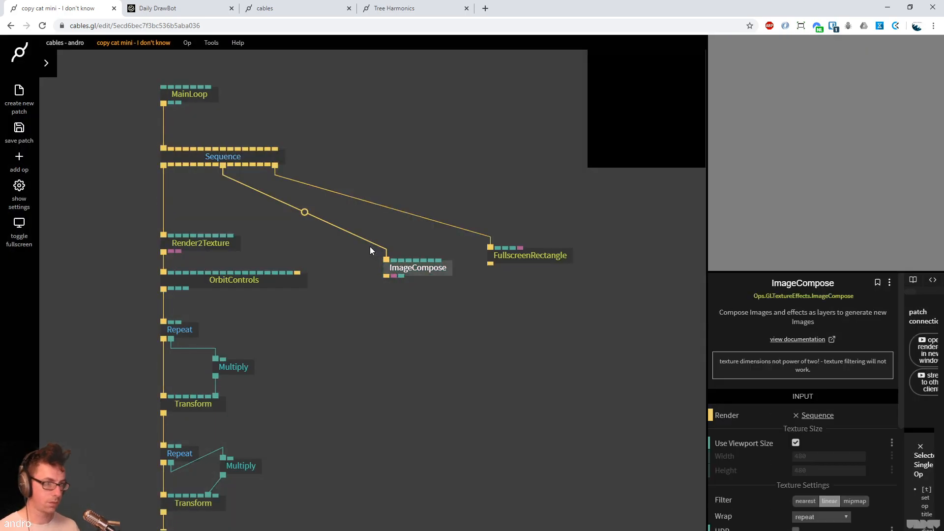
# Add a DepthTextureFocus op to ImageCompose's trigger output
pyautogui.moveTo(385, 276); pyautogui.dragTo(385, 321)
pyautogui.write('deptht')
pyautogui.press('BackSpace')
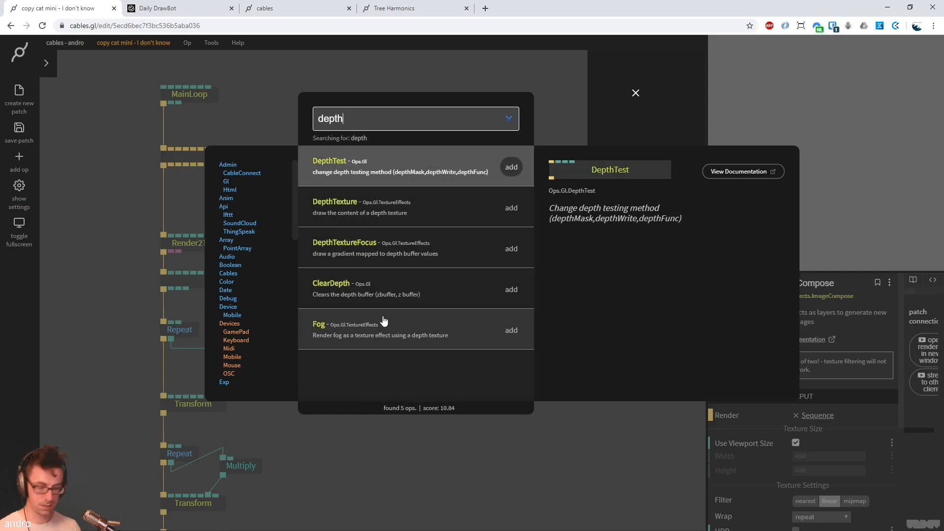
pyautogui.write('text')
pyautogui.press('Down')
pyautogui.press('Return')
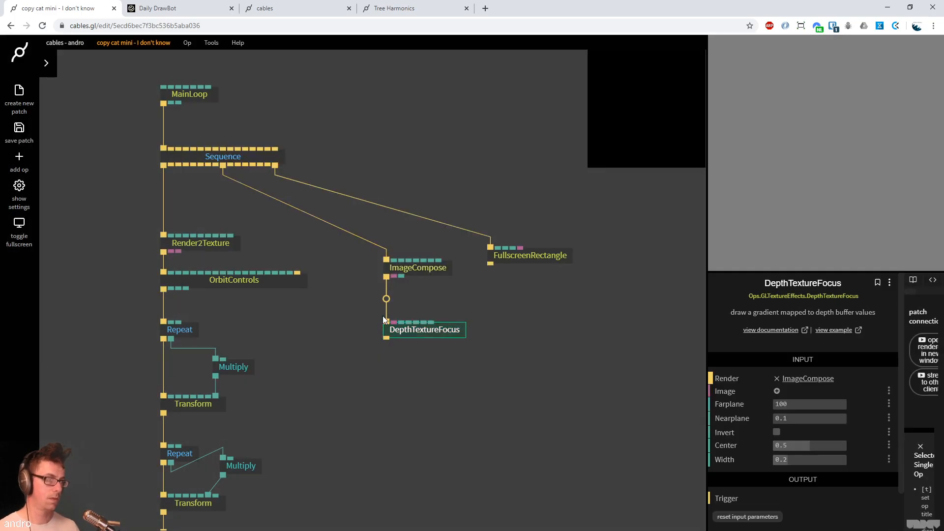
# Connect Render2Texture's second texture output to DepthTextureFocus's Image input, and ImageCompose's texture output to FullscreenRectangle's Texture input
pyautogui.moveTo(177, 251); pyautogui.dragTo(434, 334)
pyautogui.moveTo(393, 276); pyautogui.dragTo(543, 268)
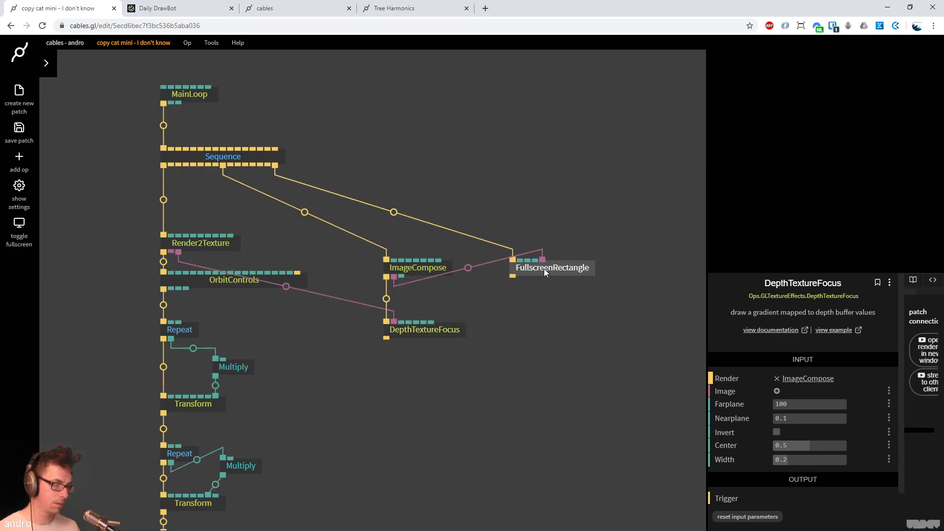
# Set DepthTextureFocus's Farplane to 5 and compare the shading with the Rotation animation on Daily DrawBot
pyautogui.click(417, 267)
pyautogui.click(441, 327)
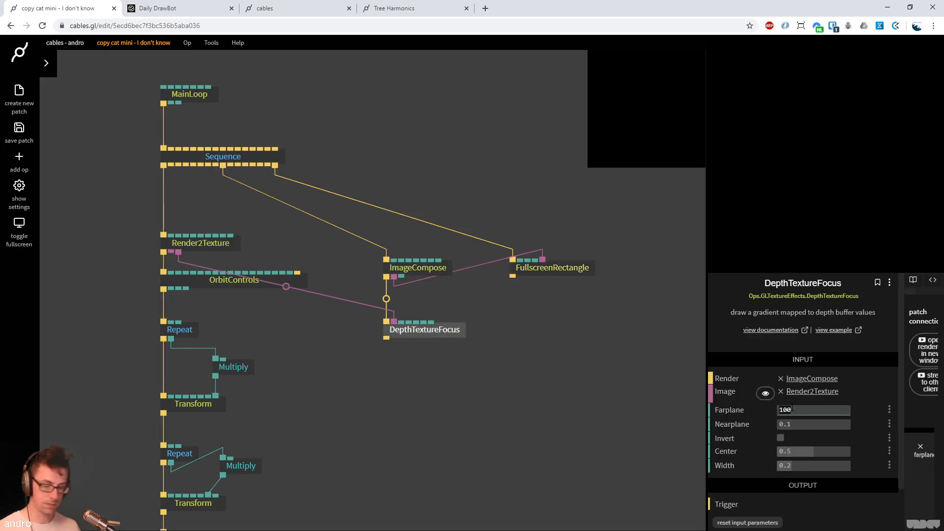
pyautogui.write('5')
pyautogui.click(194, 9)
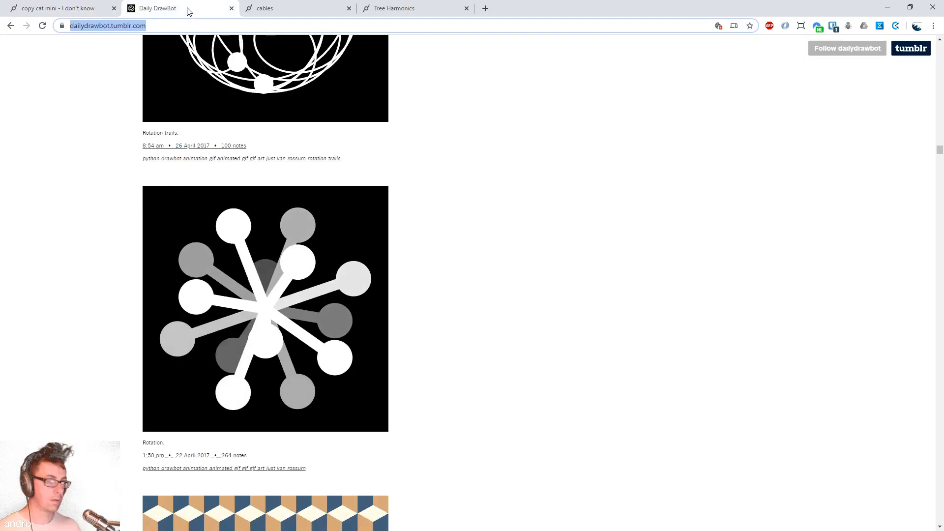
pyautogui.click(69, 8)
pyautogui.moveTo(596, 379); pyautogui.dragTo(614, 367)
pyautogui.moveTo(399, 372); pyautogui.dragTo(467, 363)
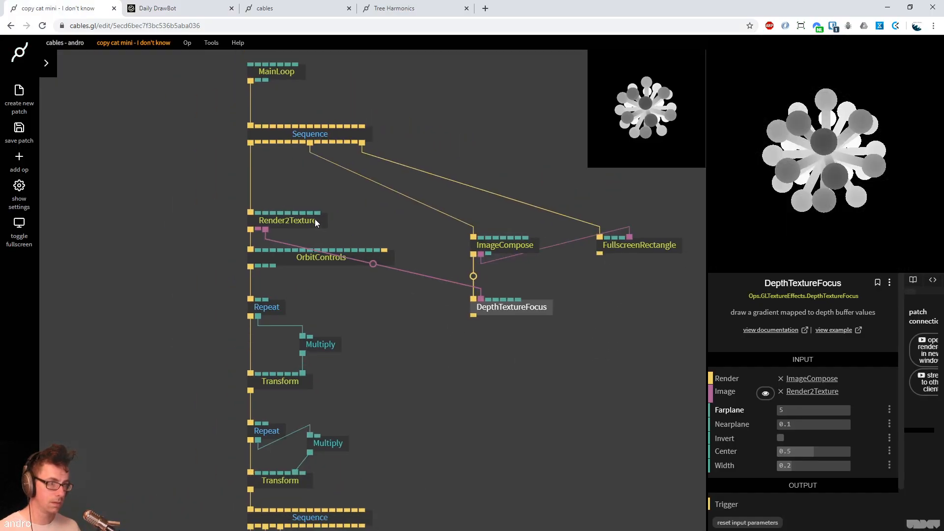
# Move Render2Texture up closer to the upper Sequence and delete the OrbitControls op
pyautogui.moveTo(315, 223); pyautogui.dragTo(314, 185)
pyautogui.click(317, 258)
pyautogui.press('Delete')
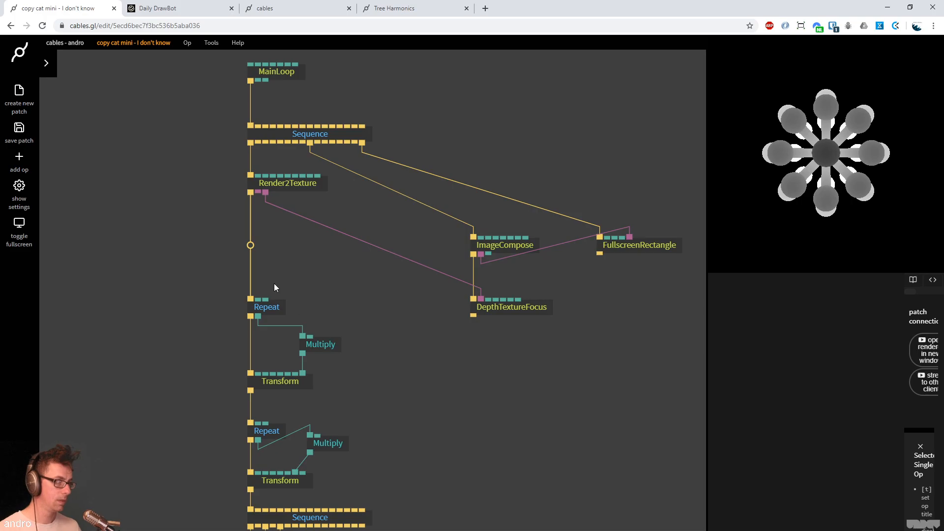
# Insert the unused Orthogonal op on the link between Render2Texture and the upper Repeat
pyautogui.click(262, 306)
pyautogui.scroll(-5, 436, 246)
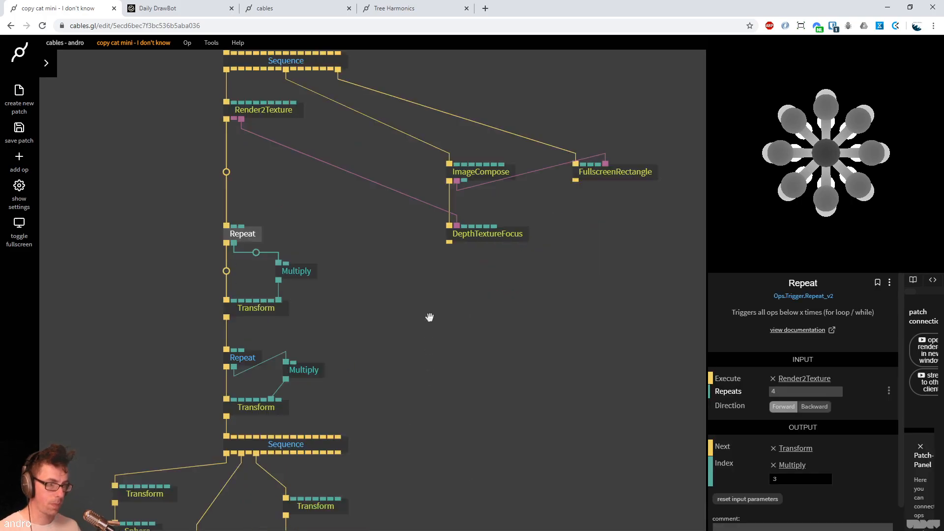
pyautogui.scroll(6, 437, 246)
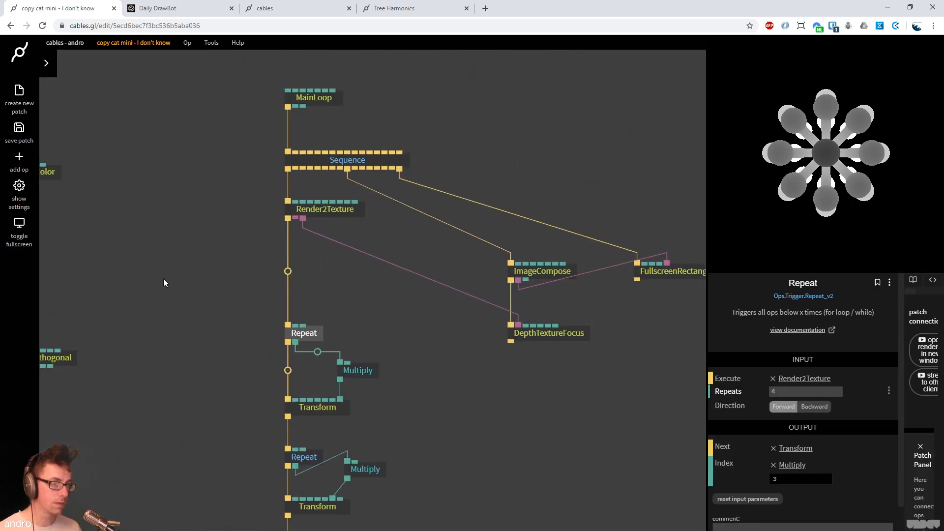
pyautogui.hscroll(-4, 164, 282)
pyautogui.moveTo(178, 365); pyautogui.dragTo(405, 281)
# Set Orthogonal's Bounds to 1, preview Render2Texture's output, and align Orthogonal under Render2Texture
pyautogui.moveTo(824, 402); pyautogui.dragTo(812, 401)
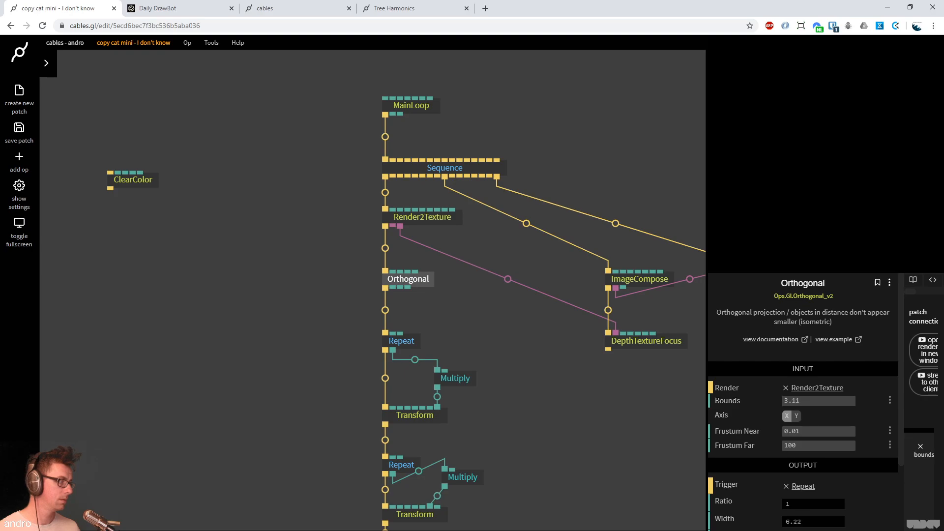
pyautogui.moveTo(427, 287); pyautogui.dragTo(424, 264)
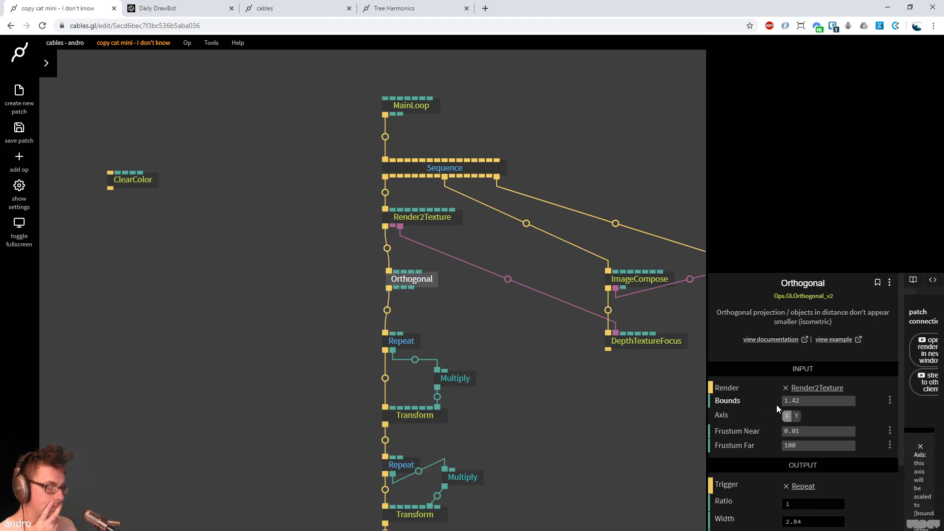
pyautogui.click(797, 401)
pyautogui.write('21')
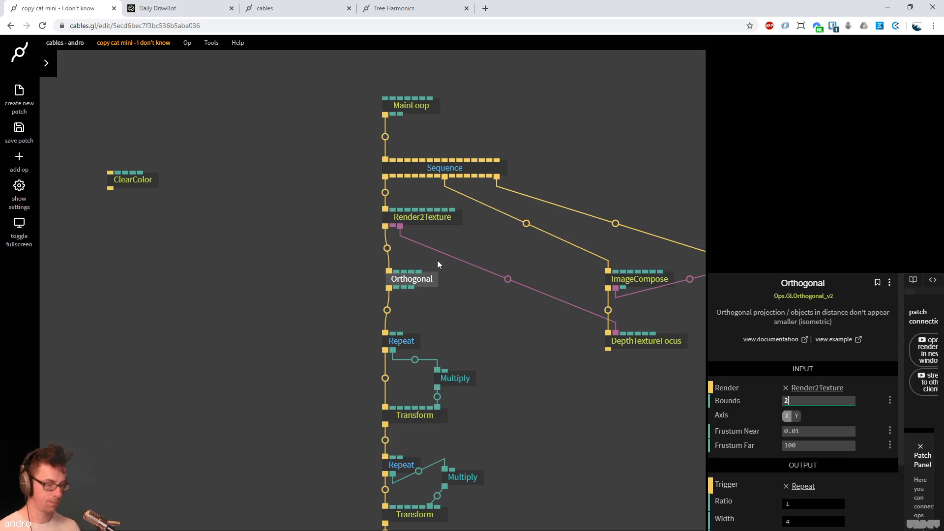
pyautogui.click(435, 218)
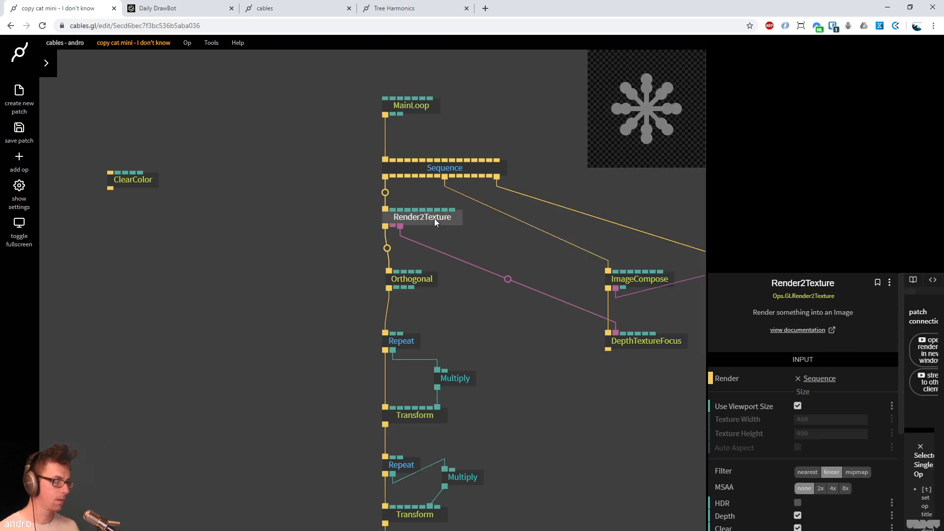
pyautogui.moveTo(417, 279); pyautogui.dragTo(413, 284)
pyautogui.click(413, 281)
pyautogui.moveTo(571, 413); pyautogui.dragTo(463, 409)
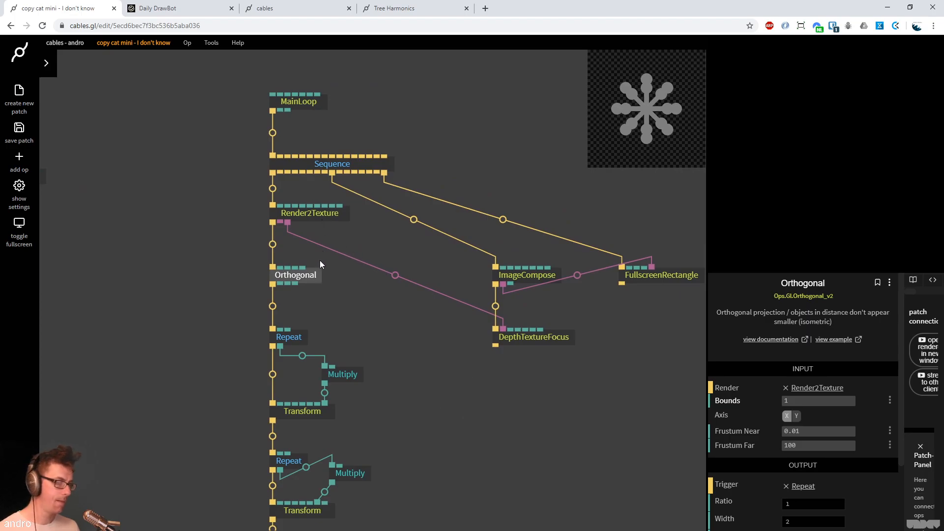
# Lower DepthTextureFocus's Farplane to 0.49
pyautogui.click(555, 275)
pyautogui.click(564, 339)
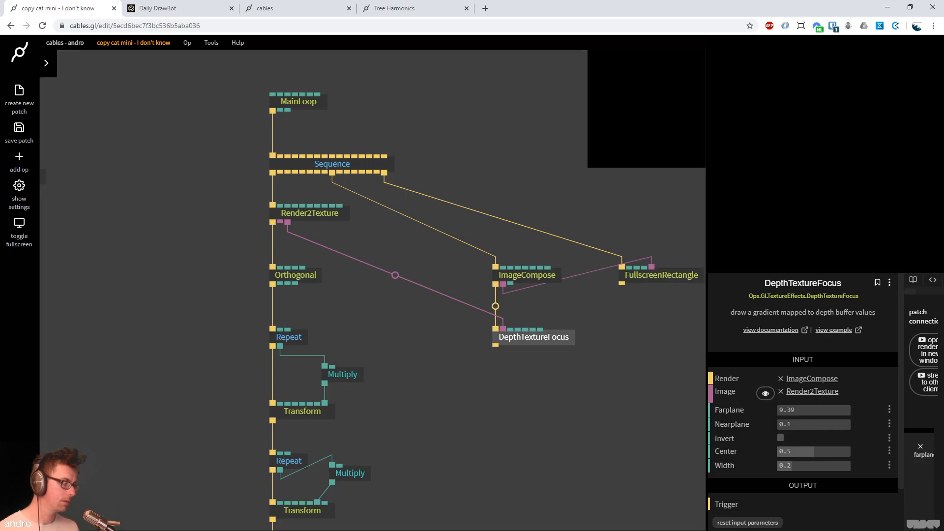
pyautogui.moveTo(814, 410)
pyautogui.mouseDown()
pyautogui.moveTo(802, 410)
pyautogui.moveTo(810, 411)
pyautogui.mouseUp()
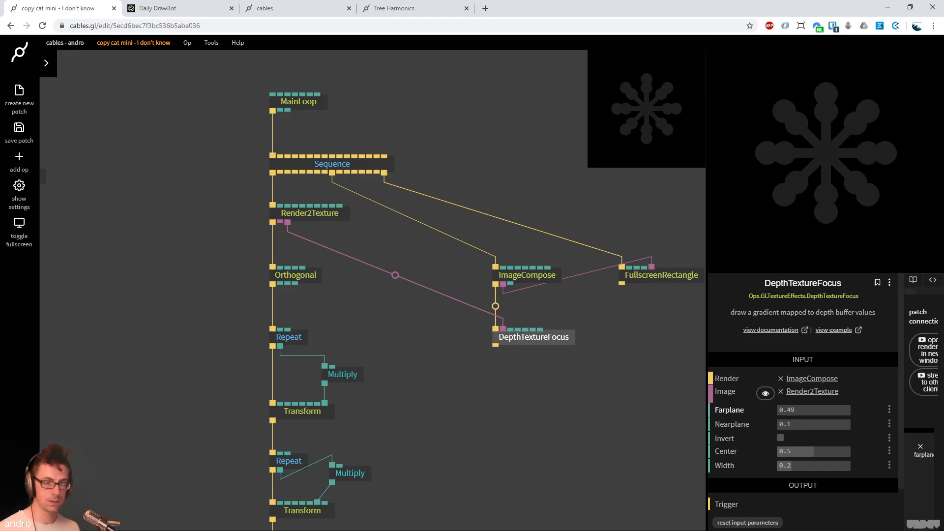
# Set Orthogonal's Frustum Far to 10, trying 20 first
pyautogui.click(320, 280)
pyautogui.moveTo(808, 445); pyautogui.dragTo(804, 445)
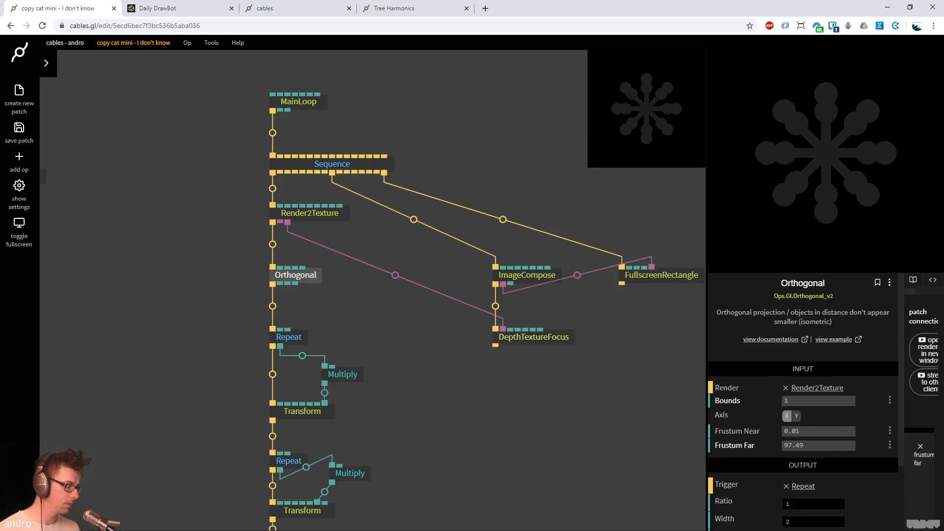
pyautogui.click(822, 446)
pyautogui.write('20')
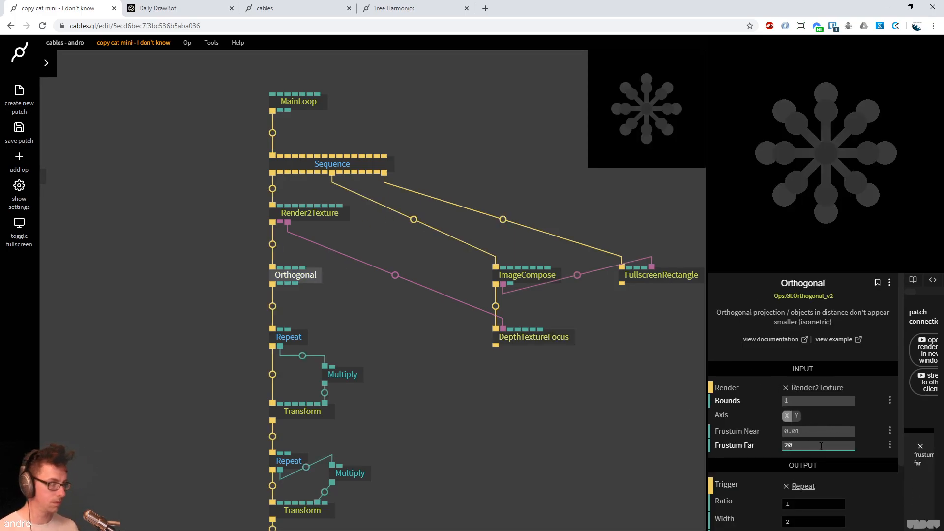
pyautogui.hotkey('ctrl', 'a')
pyautogui.write('10')
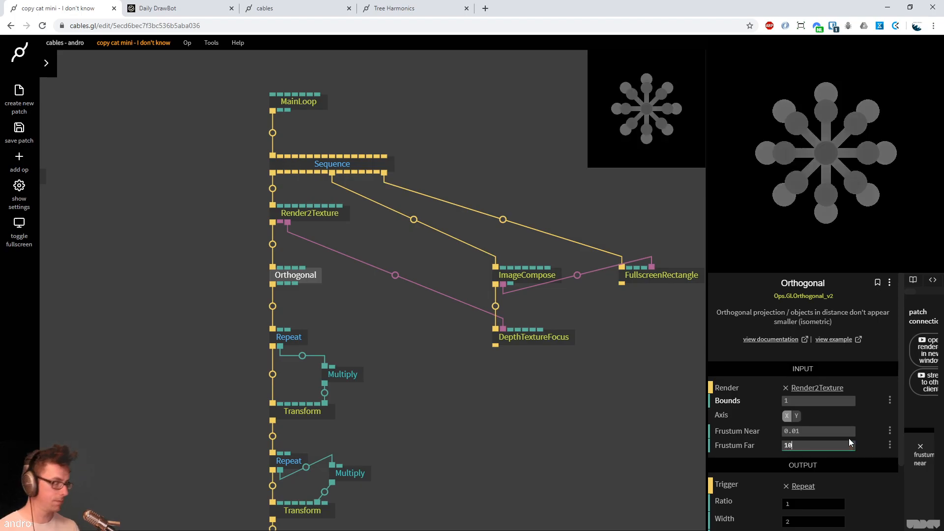
# Tune DepthTextureFocus to Farplane 0.57, Center 0.23 and Width 0.182
pyautogui.click(542, 344)
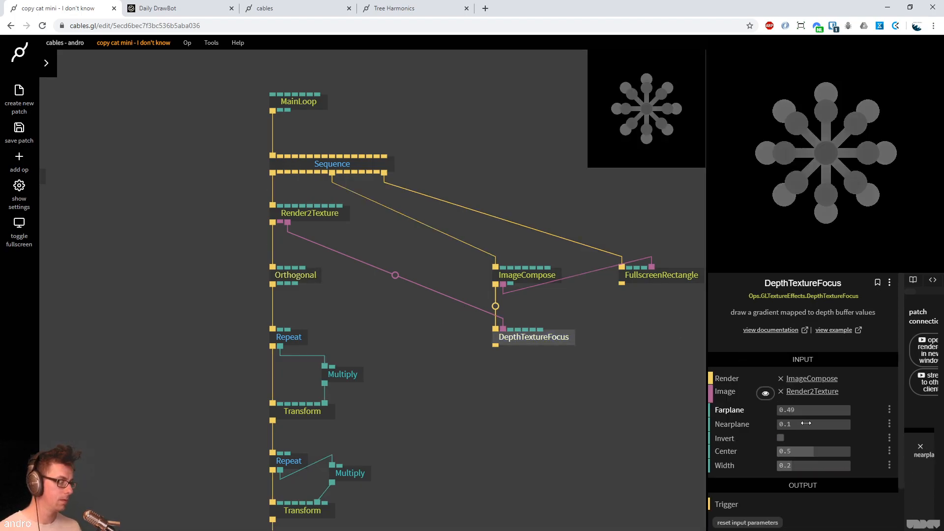
pyautogui.moveTo(809, 410); pyautogui.dragTo(810, 412)
pyautogui.moveTo(810, 453)
pyautogui.mouseDown()
pyautogui.moveTo(809, 467)
pyautogui.moveTo(796, 452)
pyautogui.mouseUp()
pyautogui.moveTo(792, 412); pyautogui.dragTo(793, 412)
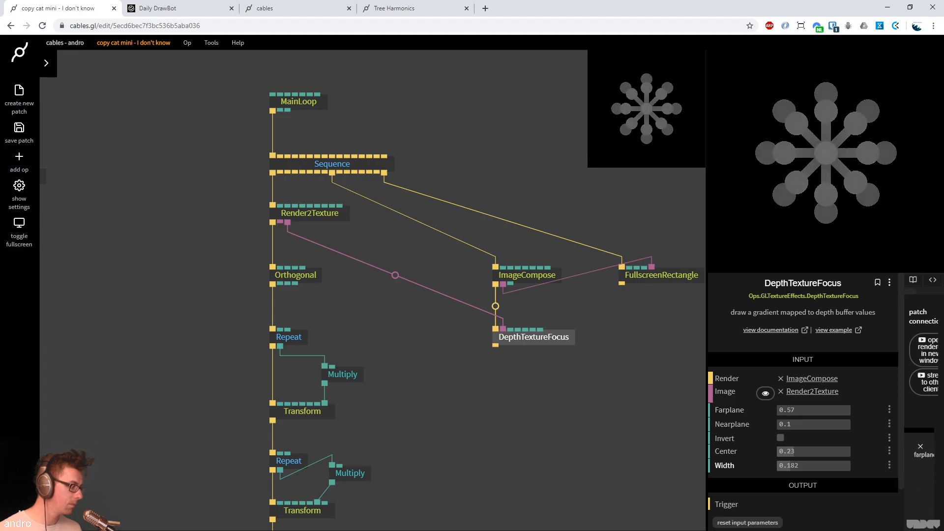
# Reduce Orthogonal's Bounds to 0.69 to enlarge the figure in the render
pyautogui.click(295, 275)
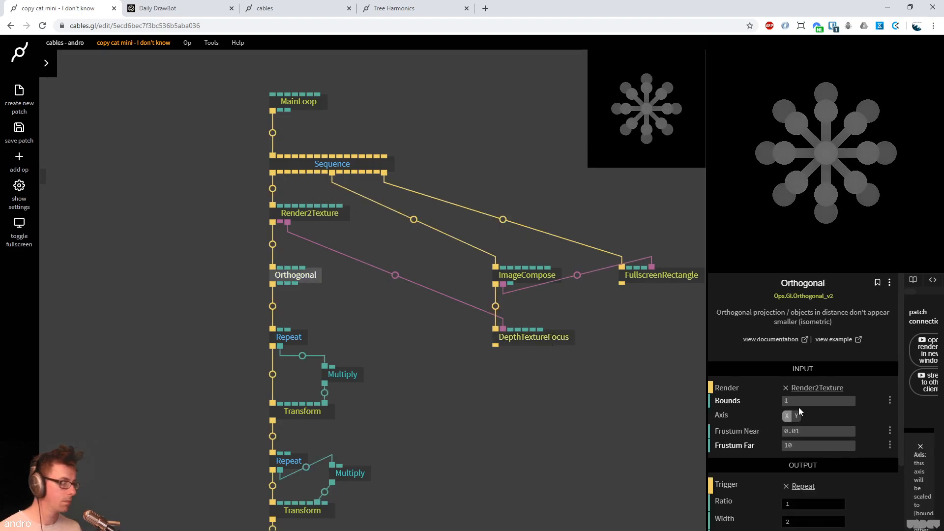
pyautogui.moveTo(809, 401); pyautogui.dragTo(812, 401)
pyautogui.moveTo(504, 394); pyautogui.dragTo(514, 362)
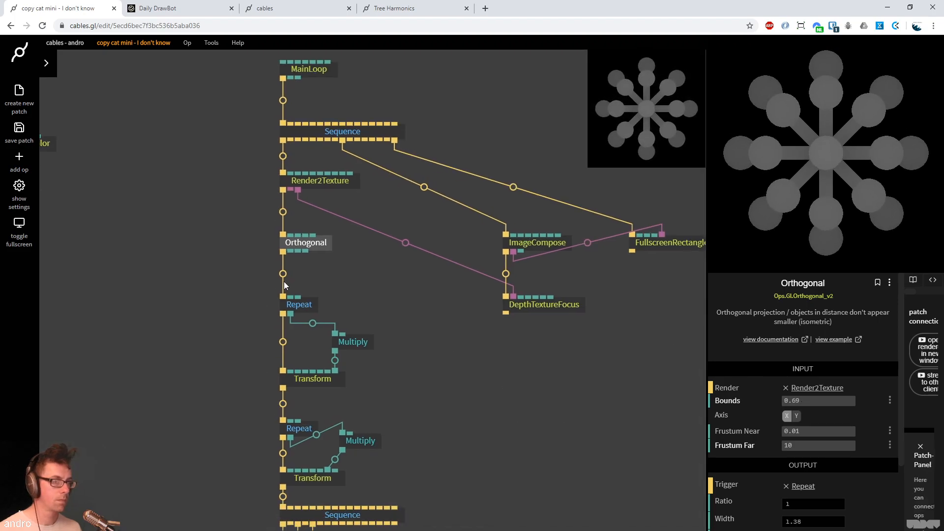
# Set the upper Transform's RotX to 1.59 and RotY to -0.06, and check the Rotation animation on Daily DrawBot
pyautogui.click(315, 380)
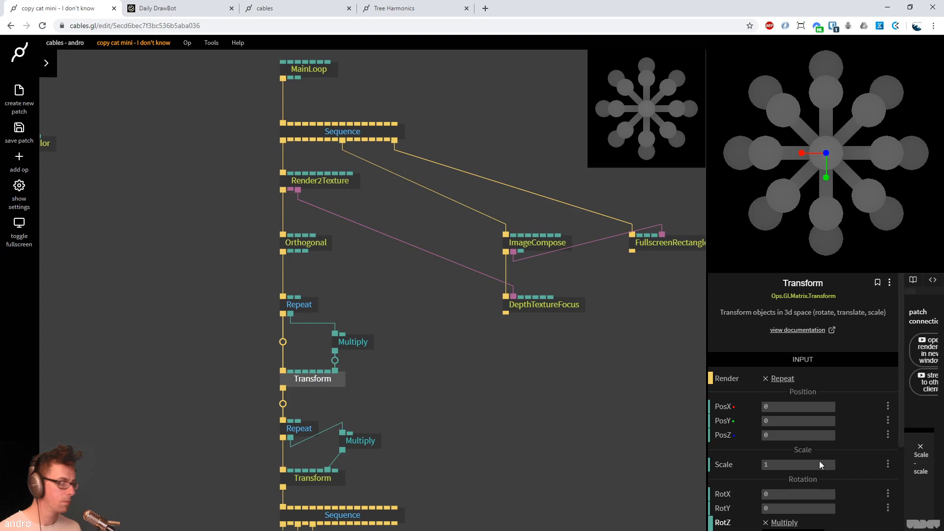
pyautogui.moveTo(797, 495); pyautogui.dragTo(799, 511)
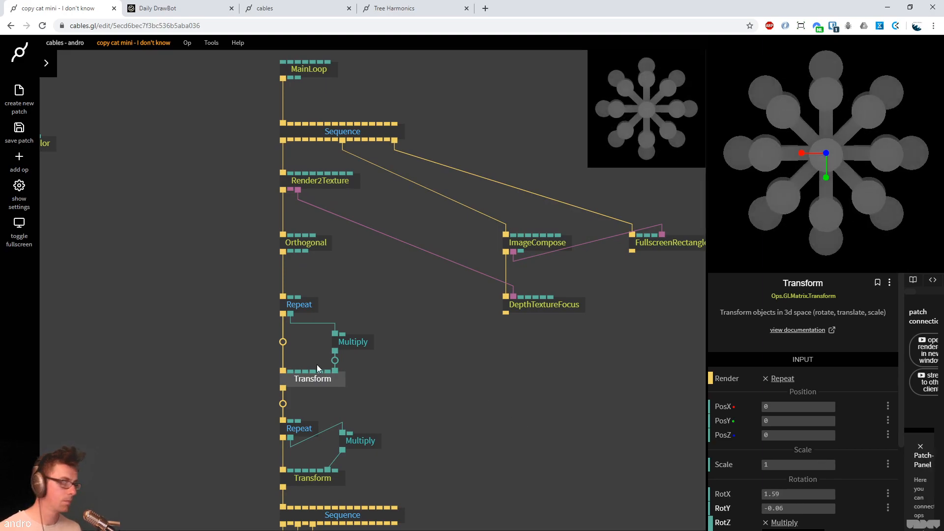
pyautogui.click(174, 8)
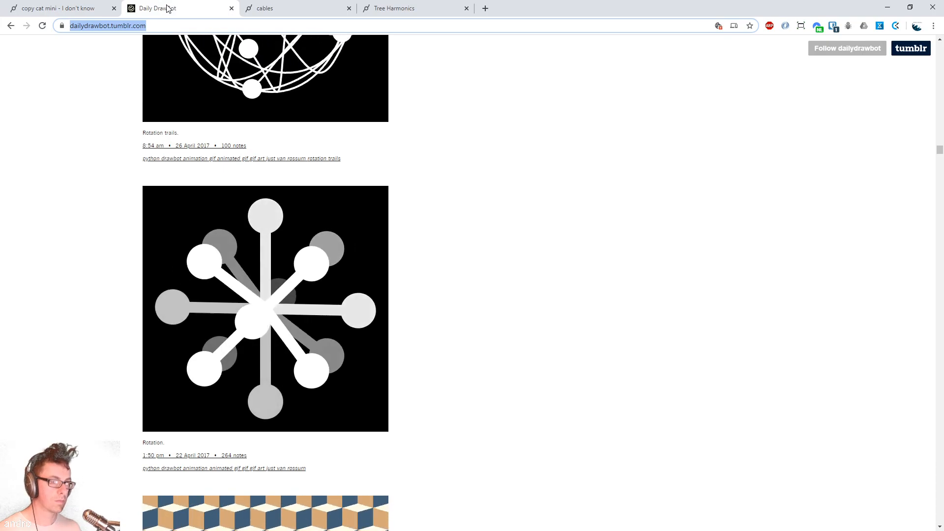
pyautogui.click(74, 8)
pyautogui.moveTo(134, 365); pyautogui.dragTo(251, 339)
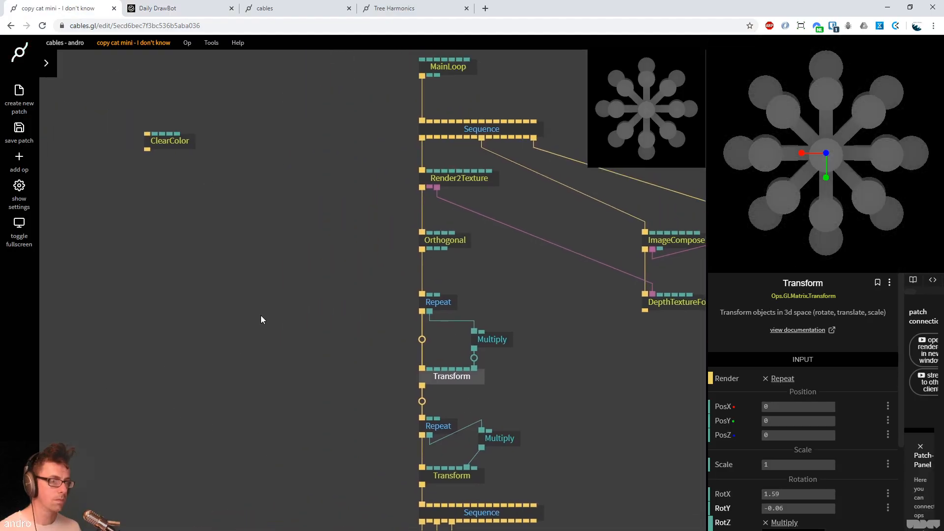
# Add a Timer op beside the upper Repeat and attach a Sine op to its output
pyautogui.press('Escape')
pyautogui.press('Escape')
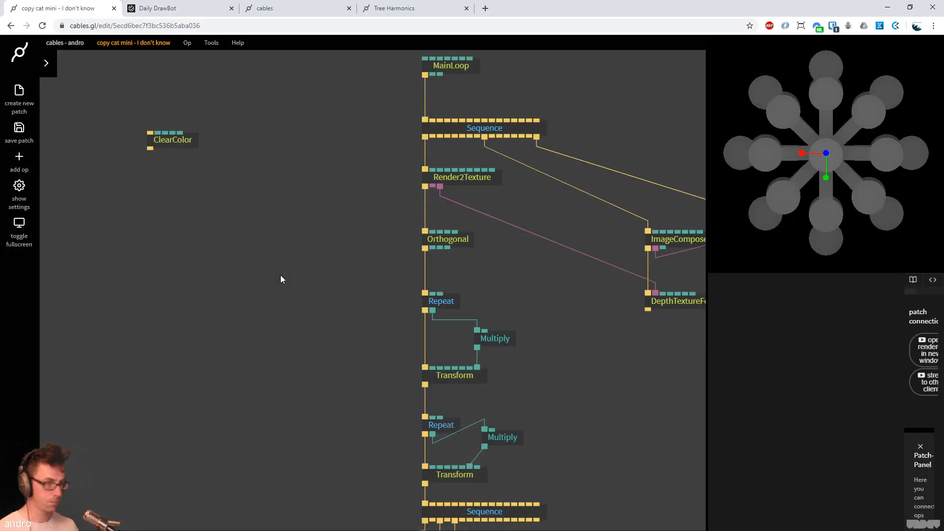
pyautogui.press('Escape')
pyautogui.write('timer')
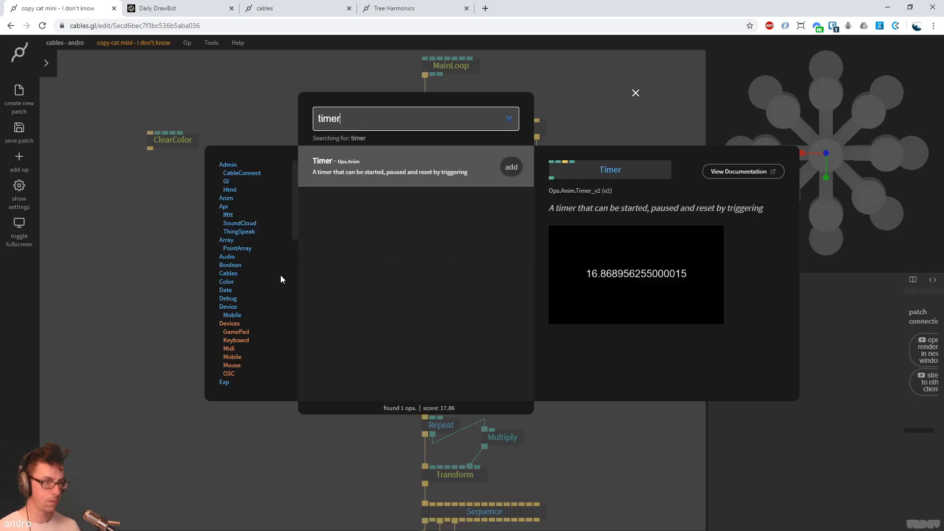
pyautogui.press('Return')
pyautogui.moveTo(390, 305); pyautogui.dragTo(320, 320)
pyautogui.write('sine')
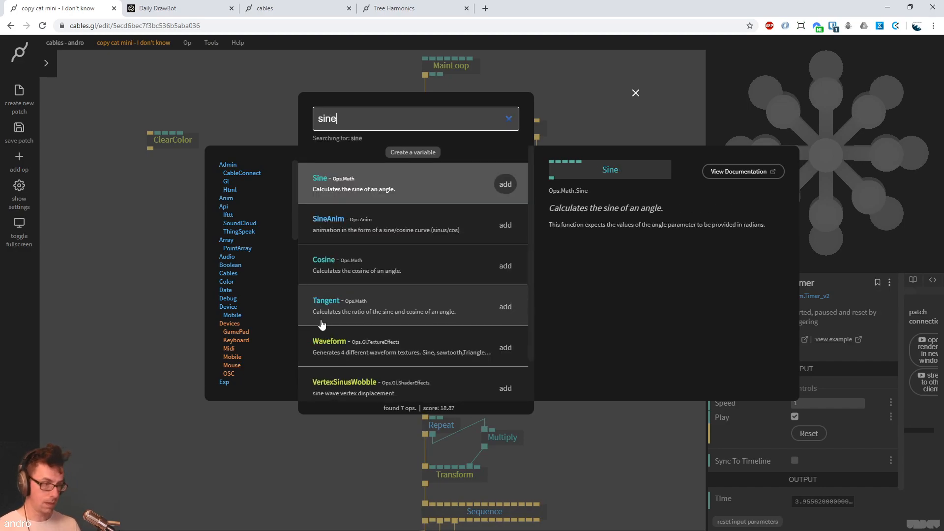
pyautogui.press('Return')
# Set Sine's Frequency to 0.1 and Amplitude to 180, and connect its Result to the upper Transform's RotX
pyautogui.click(783, 423)
pyautogui.write('0.1')
pyautogui.click(809, 436)
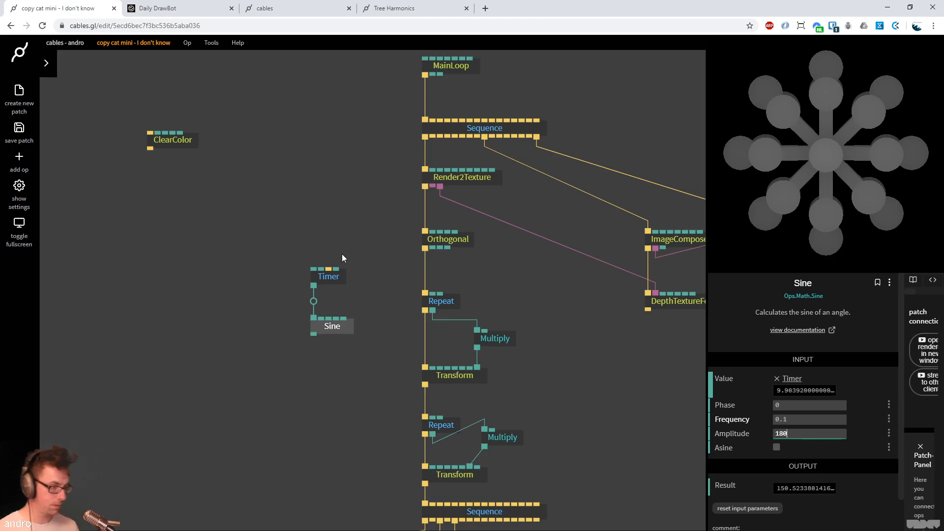
pyautogui.moveTo(314, 335); pyautogui.dragTo(448, 374)
pyautogui.click(470, 375)
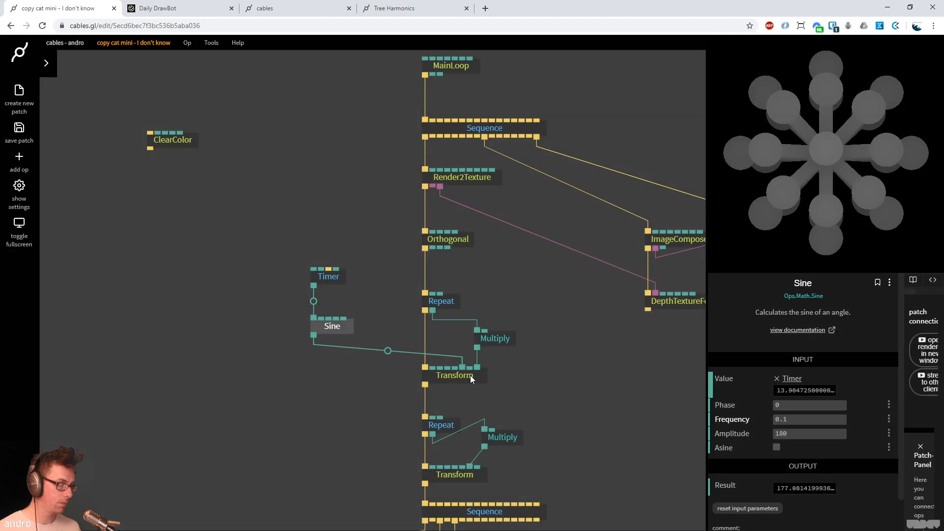
# Set Sine's Frequency to 0.75
pyautogui.doubleClick(788, 419)
pyautogui.write('1')
pyautogui.press('BackSpace')
pyautogui.write('0.75')
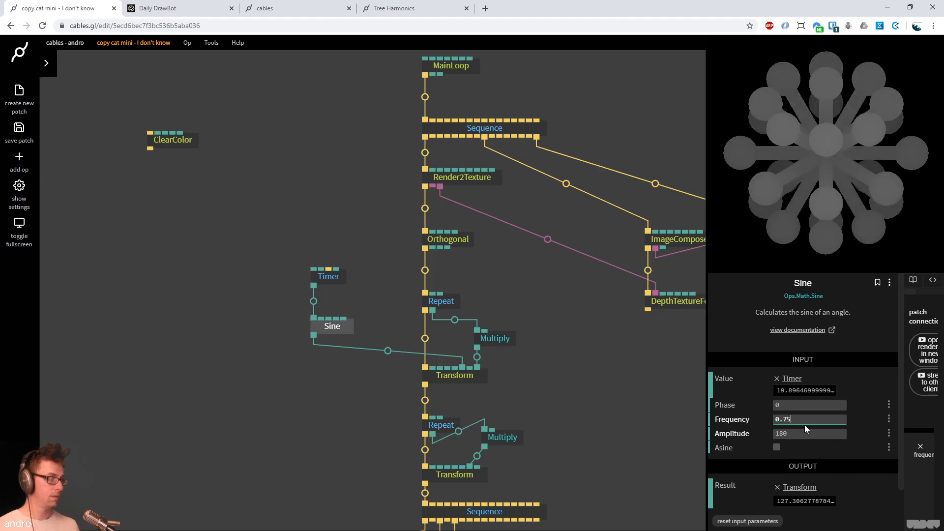
# Move Timer and Sine away from the main chain and attach a Multiply op with Number2 0.75 to Timer's output
pyautogui.moveTo(381, 345); pyautogui.dragTo(242, 247)
pyautogui.moveTo(323, 280); pyautogui.dragTo(302, 300)
pyautogui.write('mult')
pyautogui.press('Return')
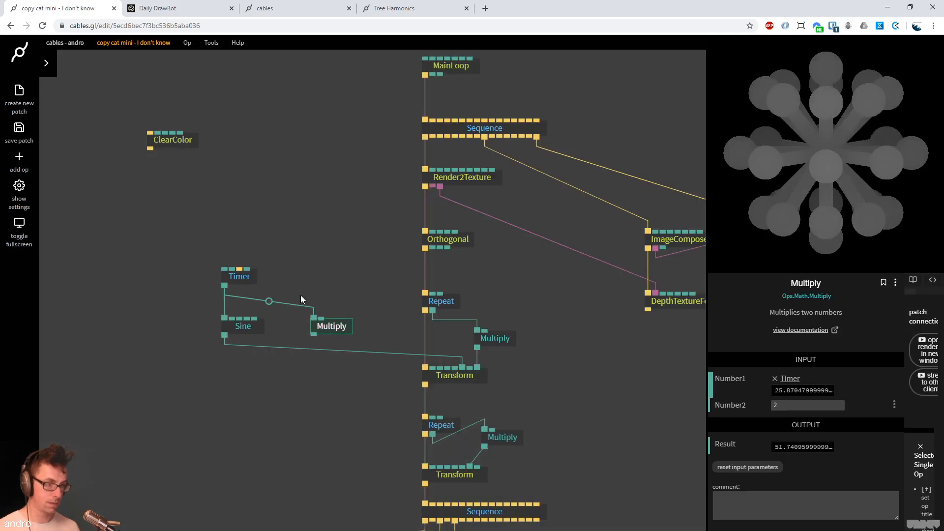
pyautogui.click(813, 406)
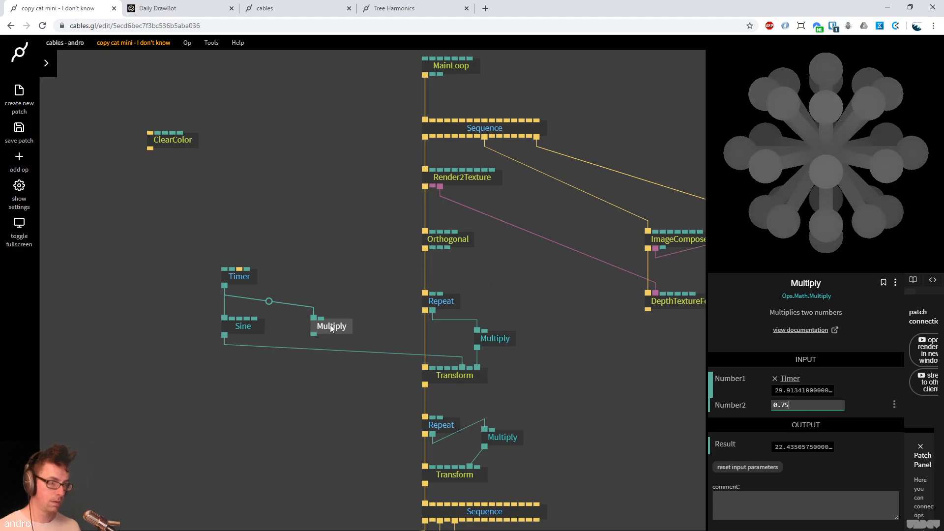
pyautogui.moveTo(332, 329); pyautogui.dragTo(324, 291)
pyautogui.click(257, 325)
pyautogui.hotkey('ctrl', 'c')
pyautogui.hotkey('ctrl', 'v')
pyautogui.moveTo(266, 338); pyautogui.dragTo(319, 321)
pyautogui.click(321, 315)
pyautogui.press('Delete')
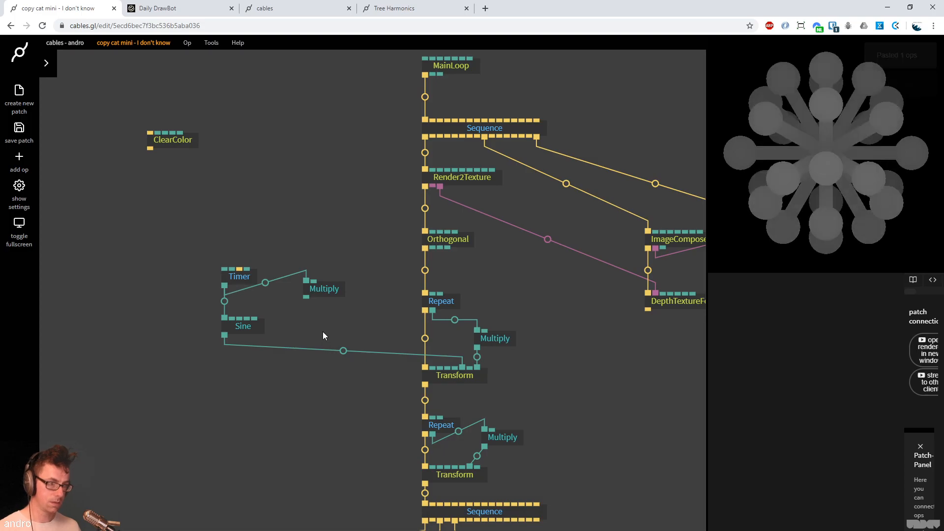
# Add a Cosine op below the Multiply attached to Timer and connect that Multiply's output to Cosine's Value
pyautogui.press('Escape')
pyautogui.press('Escape')
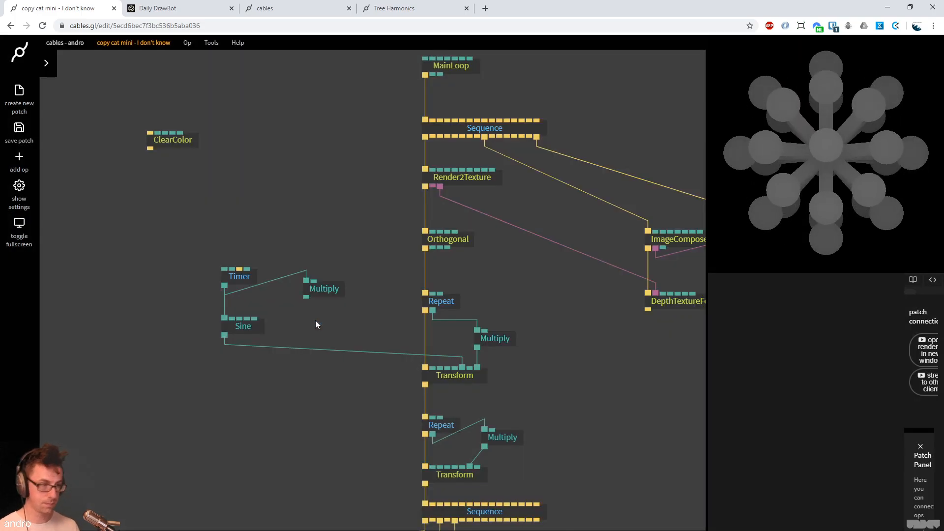
pyautogui.press('Escape')
pyautogui.write('cosin')
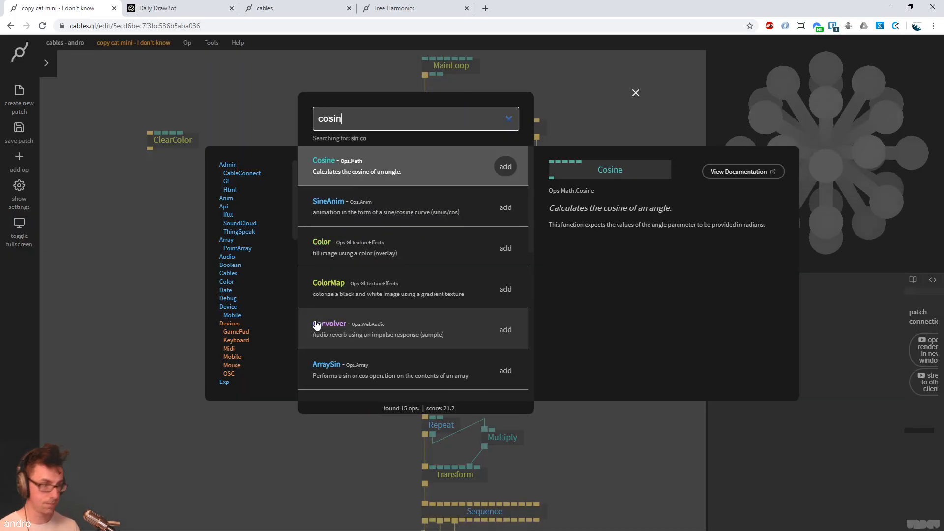
pyautogui.press('Return')
pyautogui.moveTo(375, 300); pyautogui.dragTo(361, 317)
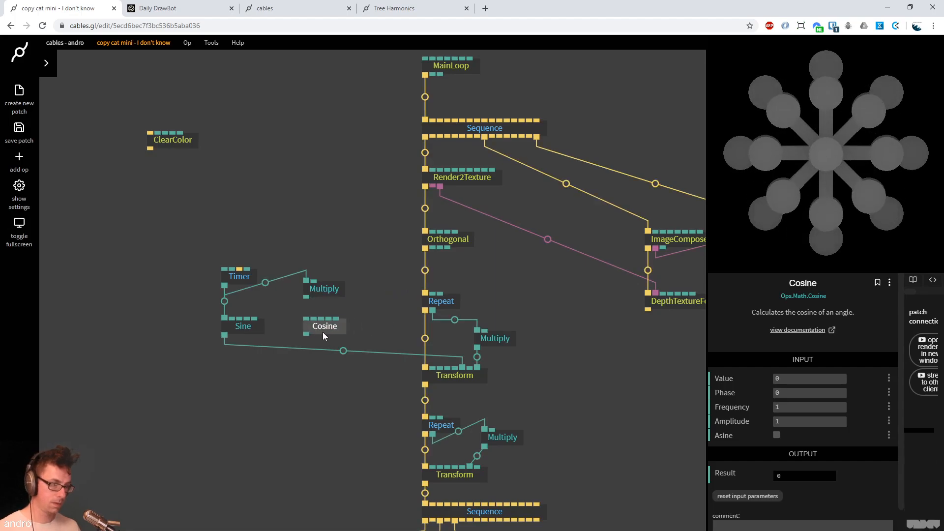
pyautogui.moveTo(306, 297); pyautogui.dragTo(301, 325)
pyautogui.moveTo(308, 322); pyautogui.dragTo(308, 322)
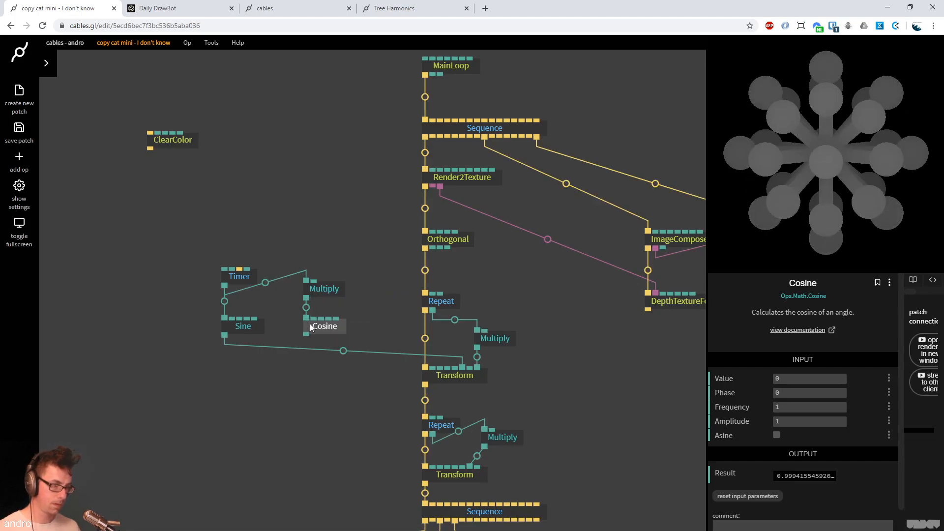
# Set Cosine's Amplitude to 180 and connect its Result to the upper Transform's RotY
pyautogui.click(257, 329)
pyautogui.click(328, 330)
pyautogui.click(819, 434)
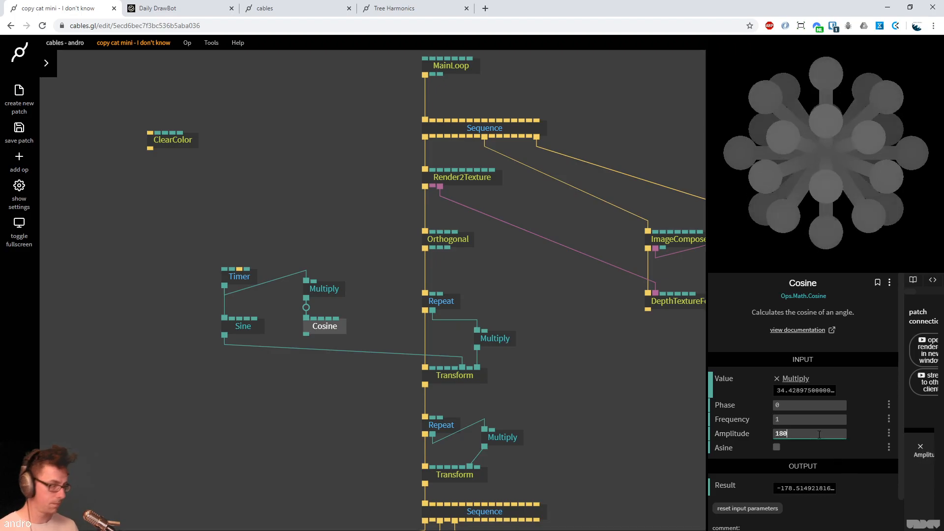
pyautogui.moveTo(306, 335); pyautogui.dragTo(471, 369)
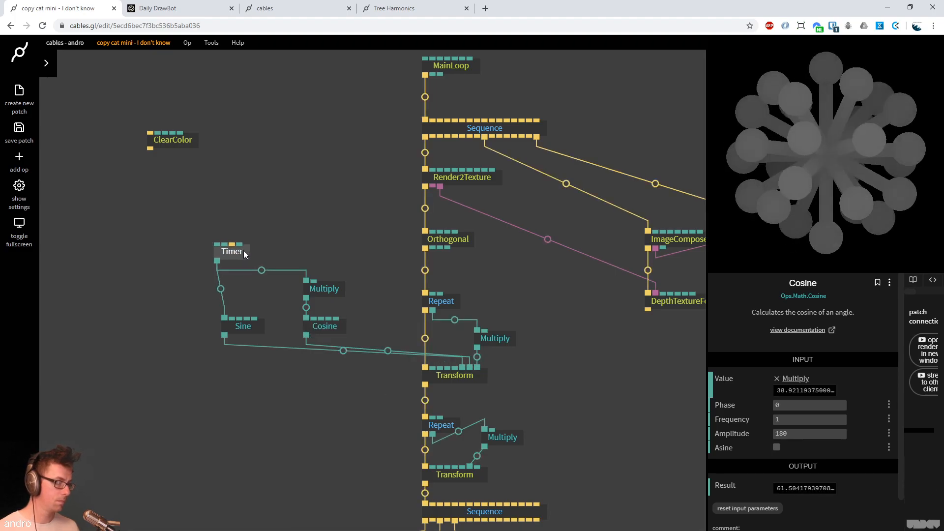
# Align Timer above Sine with its Speed set to 0.14, and switch to the Daily DrawBot page to compare the Rotation animation
pyautogui.moveTo(243, 251); pyautogui.dragTo(246, 252)
pyautogui.click(246, 250)
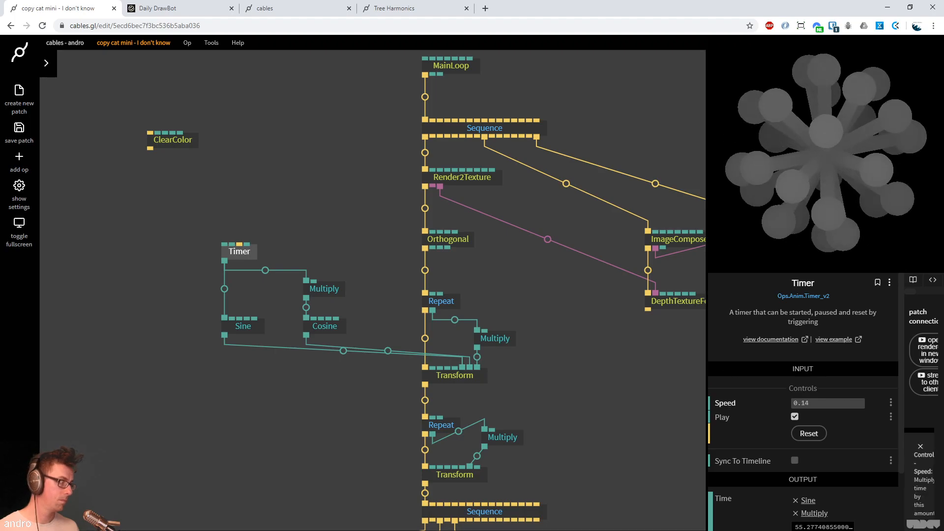
pyautogui.click(157, 9)
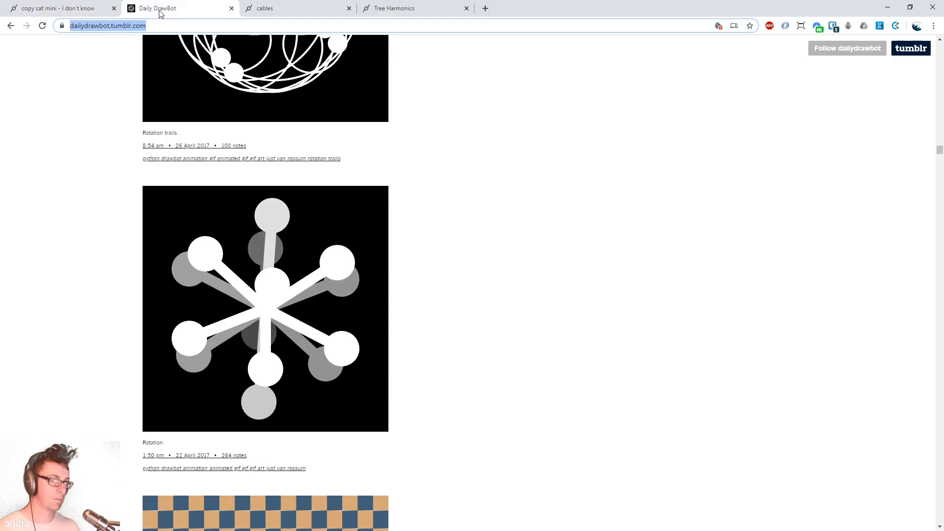
# Return to the copy cat mini patch and show the parameters of the DepthTextureFocus op
pyautogui.click(80, 11)
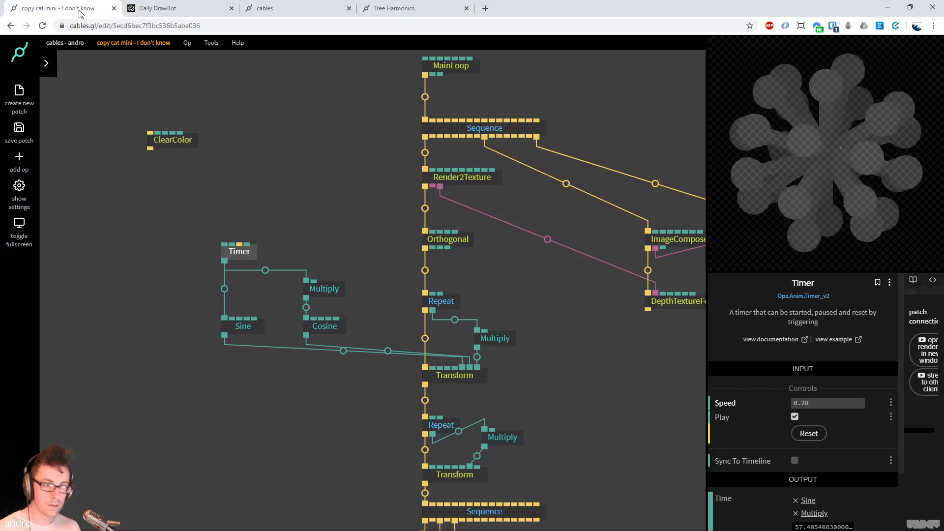
pyautogui.moveTo(599, 310); pyautogui.dragTo(443, 334)
pyautogui.click(311, 211)
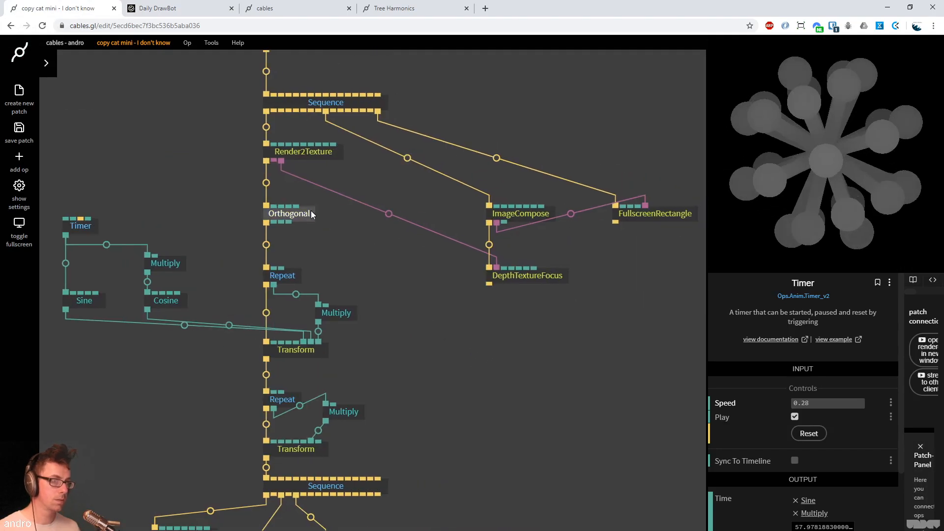
pyautogui.click(539, 276)
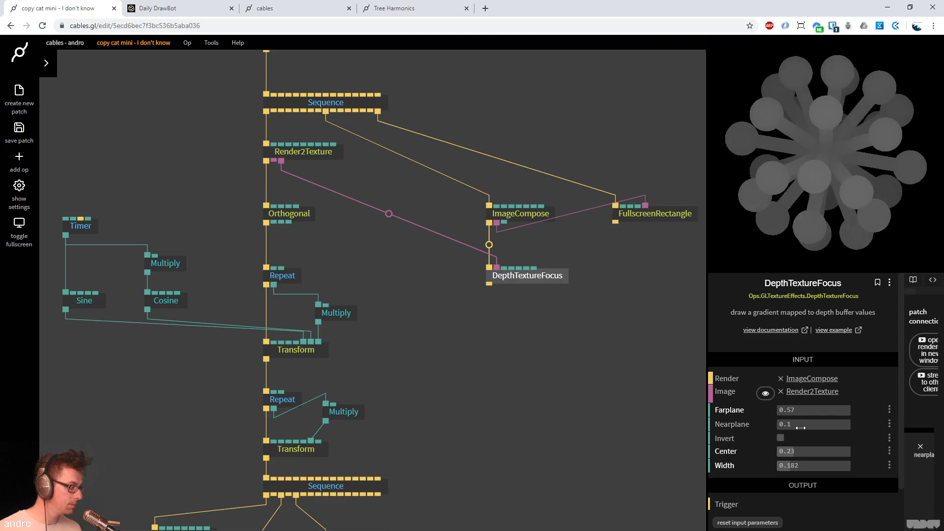
# Try a Nearplane of 0.01 on DepthTextureFocus and restore it to 0.1
pyautogui.click(802, 426)
pyautogui.write('0.01')
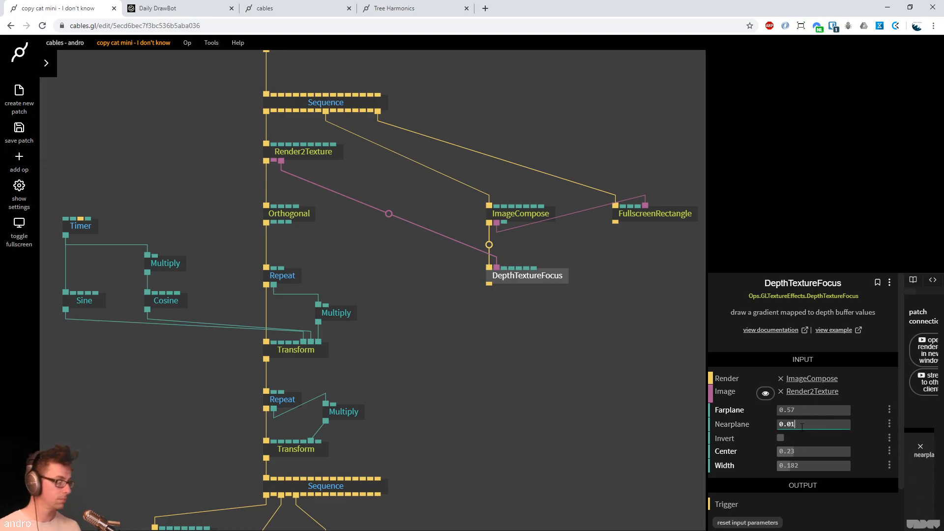
pyautogui.press('BackSpace')
pyautogui.press('BackSpace')
pyautogui.write('1')
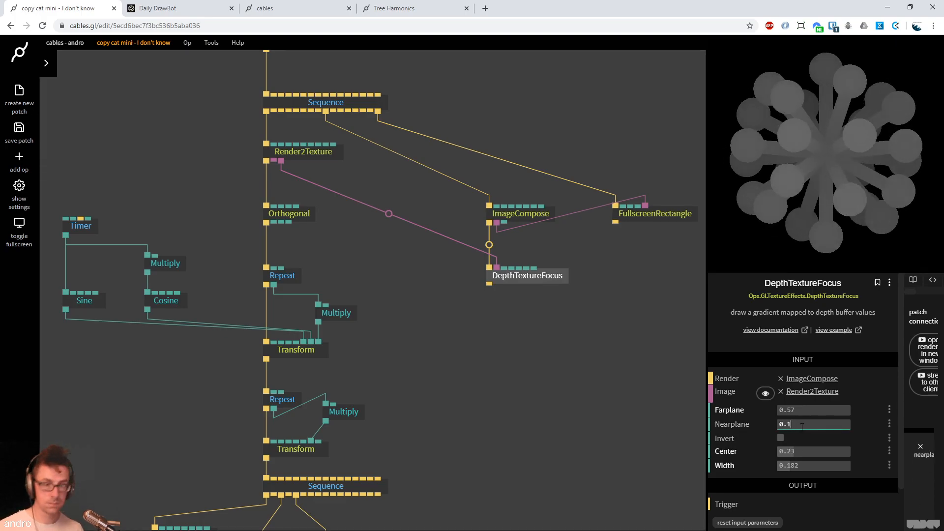
# Check the Orthogonal op's frustum settings and set the Nearplane of DepthTextureFocus to 0.09
pyautogui.click(304, 215)
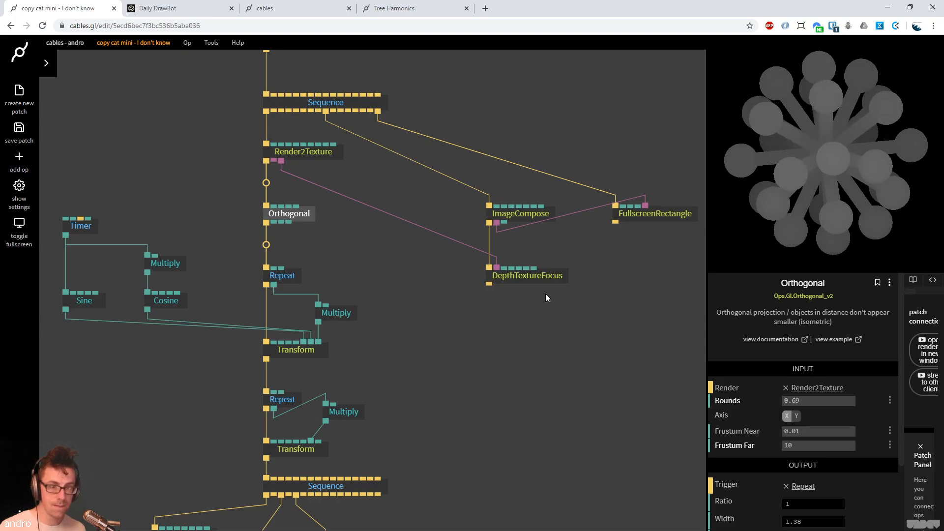
pyautogui.click(551, 277)
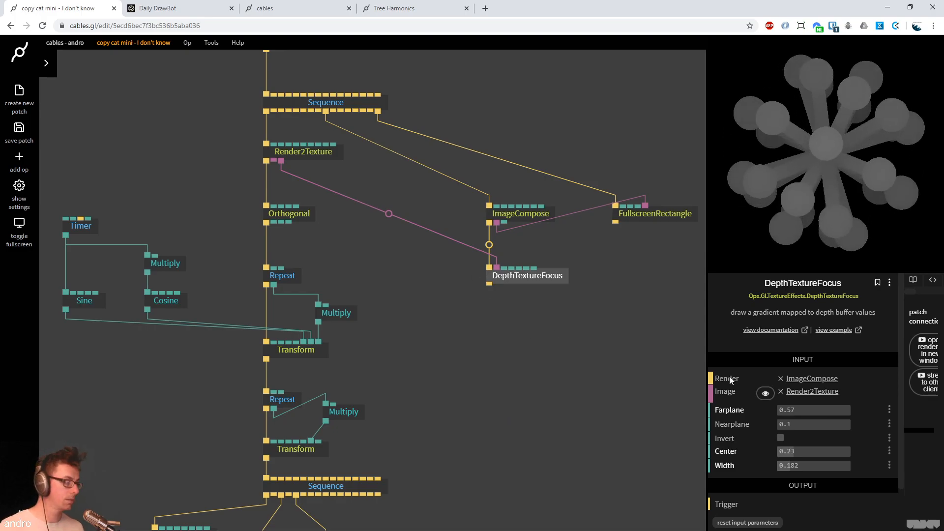
pyautogui.moveTo(808, 427); pyautogui.dragTo(817, 427)
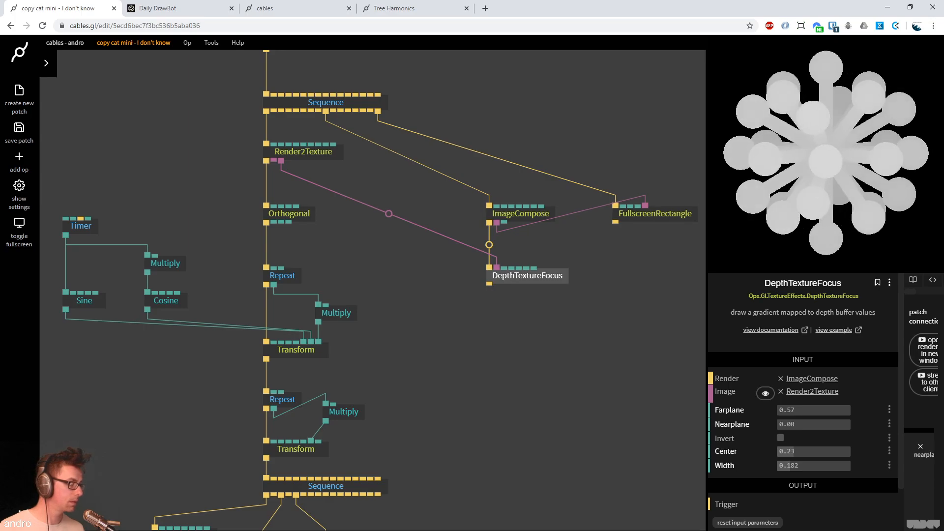
pyautogui.click(816, 424)
pyautogui.press('BackSpace')
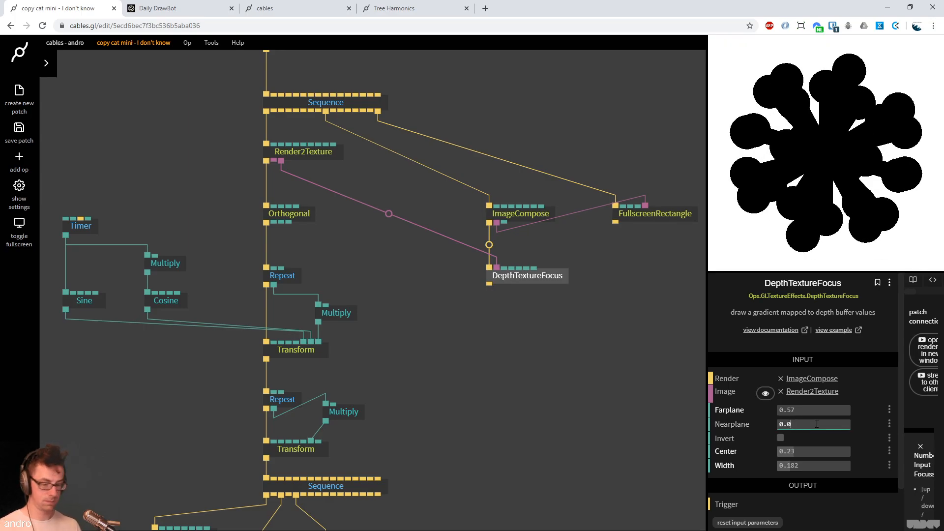
pyautogui.write('5')
pyautogui.press('BackSpace')
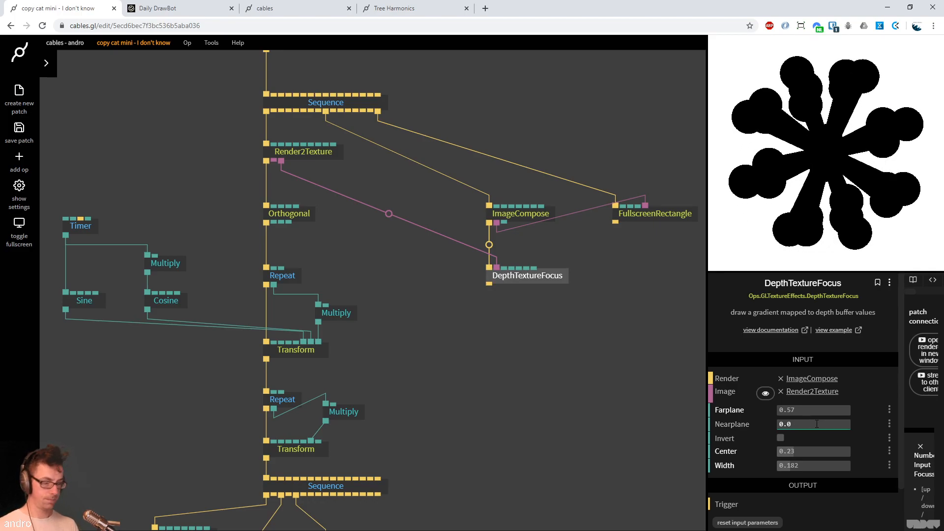
pyautogui.write('1')
pyautogui.press('BackSpace')
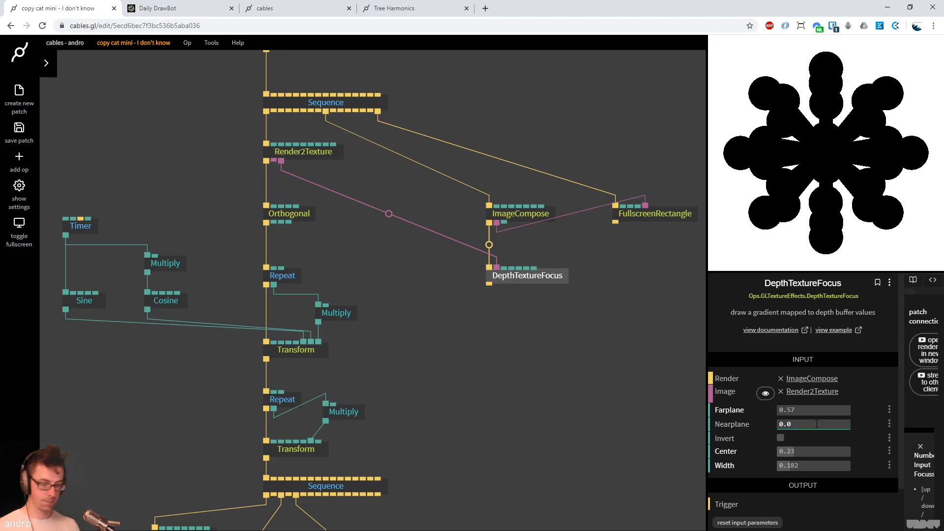
pyautogui.write('8')
pyautogui.press('BackSpace')
pyautogui.write('9')
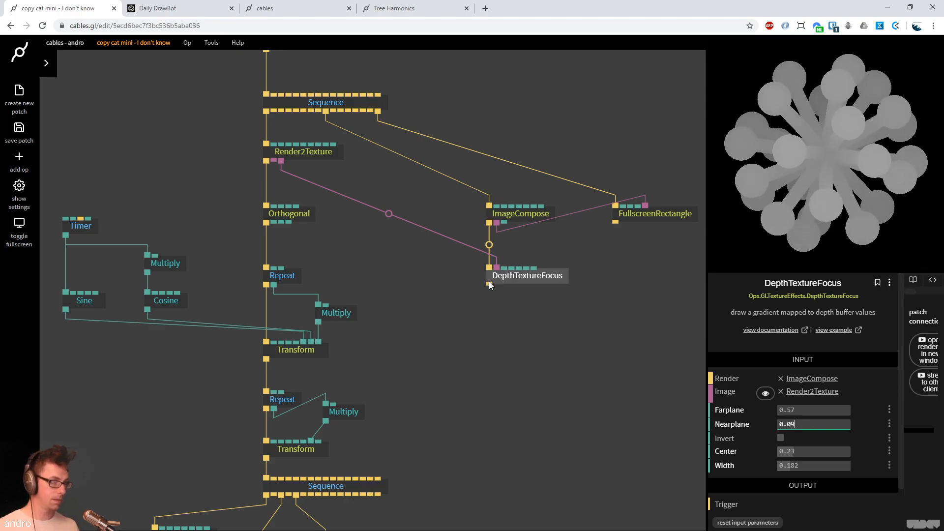
# Add a ClampTexture op connected to the trigger output of DepthTextureFocus
pyautogui.moveTo(489, 285); pyautogui.dragTo(495, 319)
pyautogui.press('BackSpace')
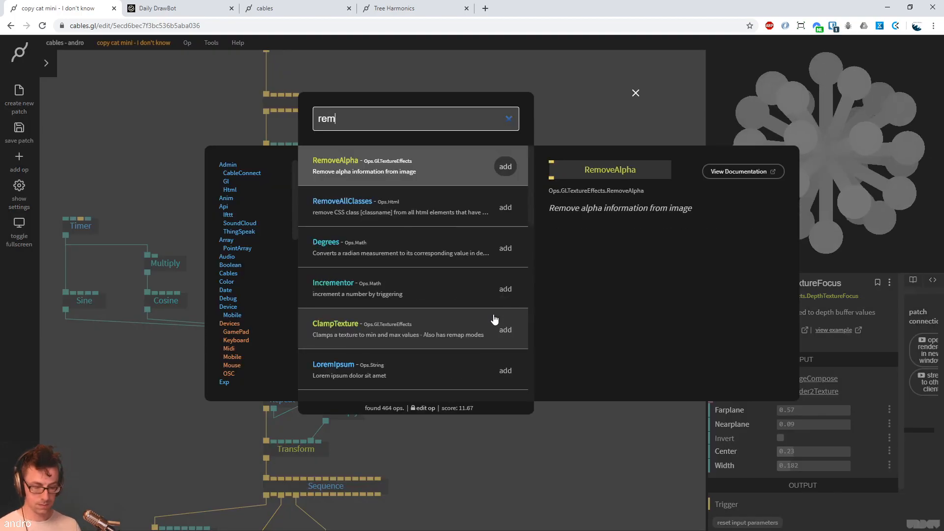
pyautogui.write('clamp')
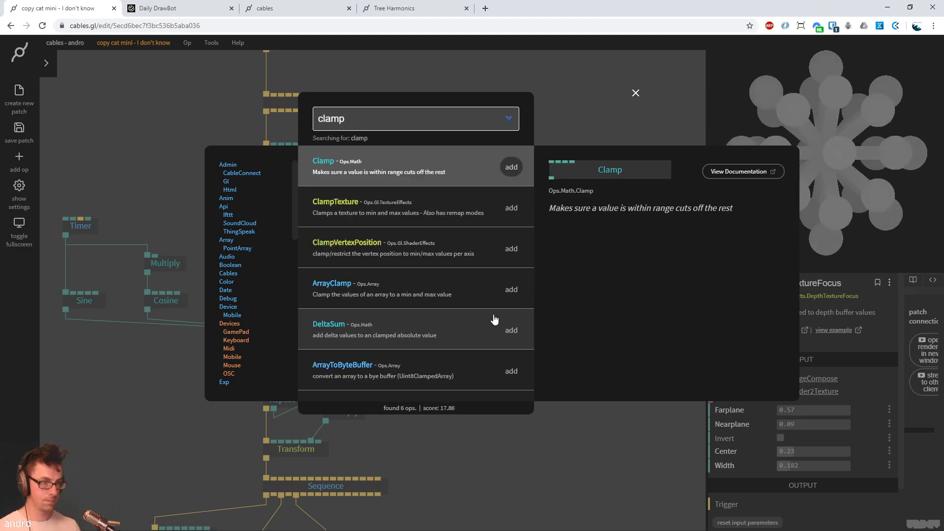
pyautogui.press('Down')
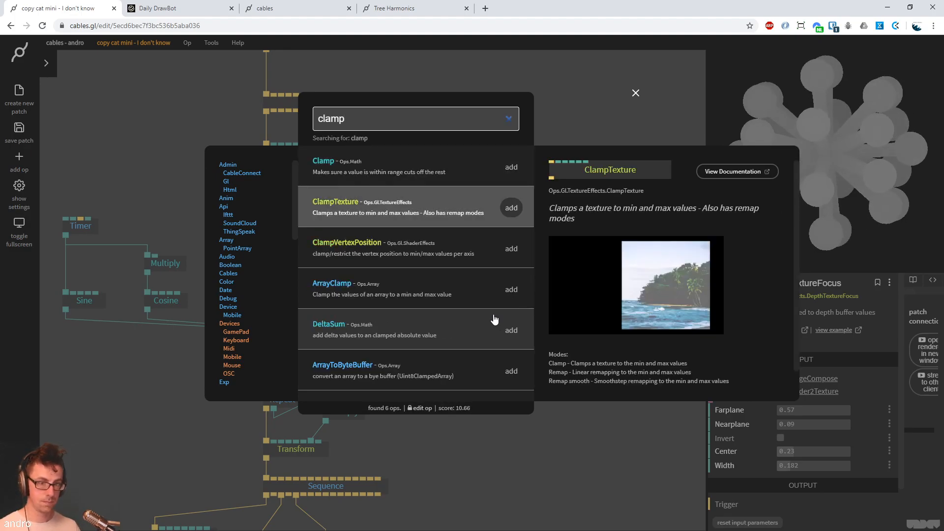
pyautogui.press('Return')
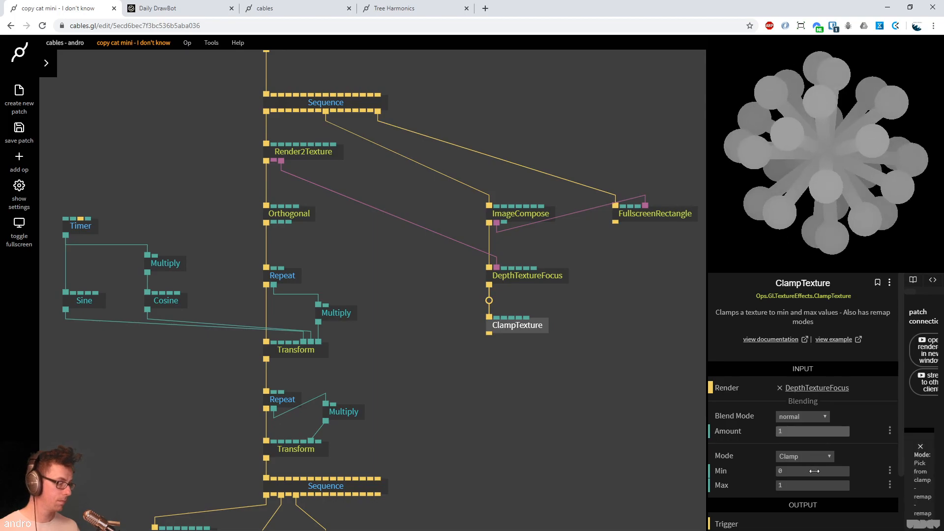
# Set ClampTexture to Remap smooth with Min 0.19 and Max 0.71, and compare the render with the Daily DrawBot rotation animation
pyautogui.click(805, 455)
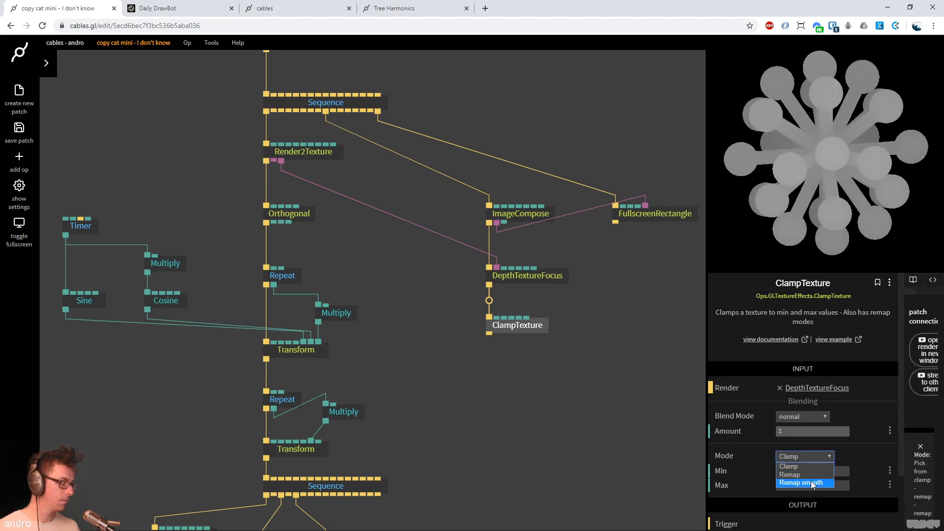
pyautogui.click(811, 482)
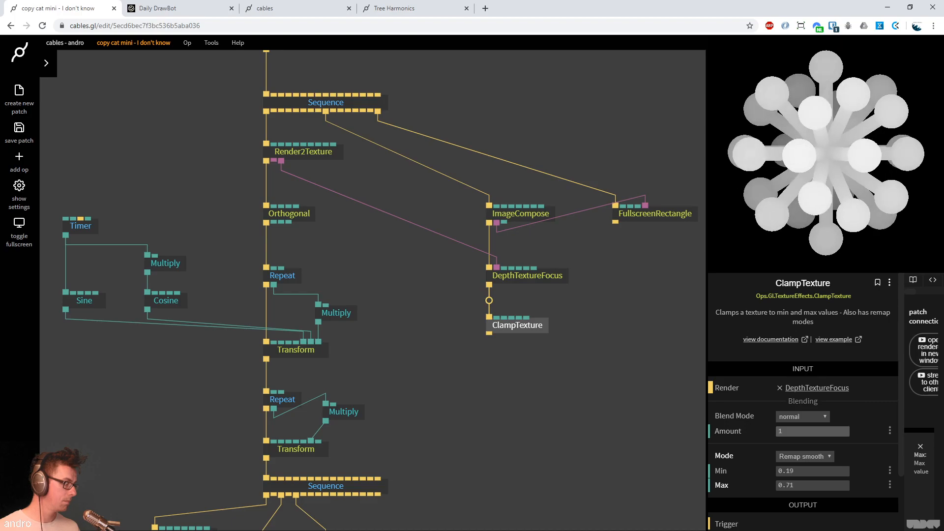
pyautogui.click(170, 9)
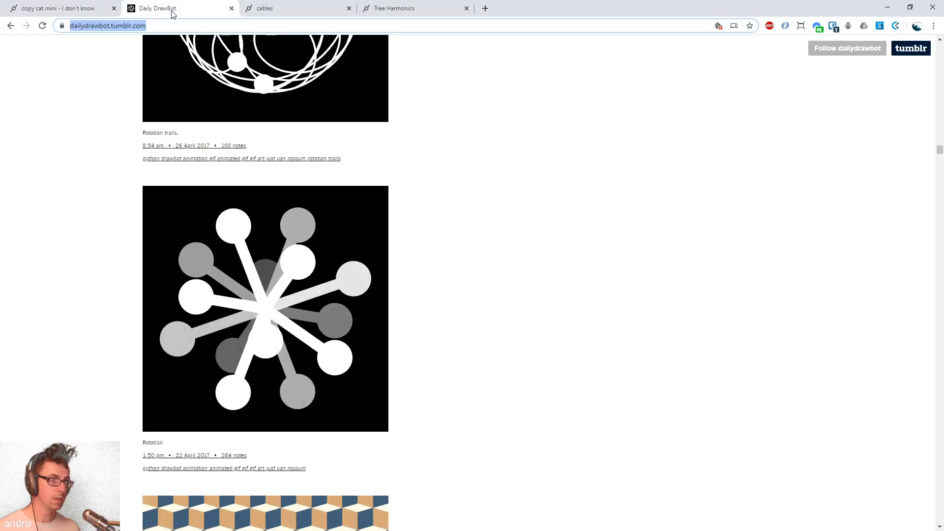
pyautogui.click(92, 8)
pyautogui.moveTo(65, 43)
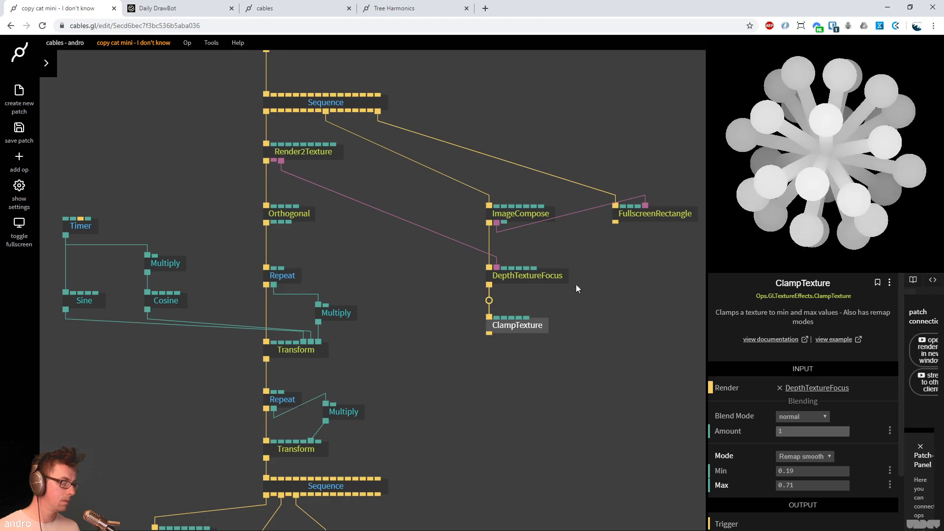
# Move DepthTextureFocus and ClampTexture slightly lower together and shift FullscreenRectangle a little to the right in the patch
pyautogui.click(538, 276)
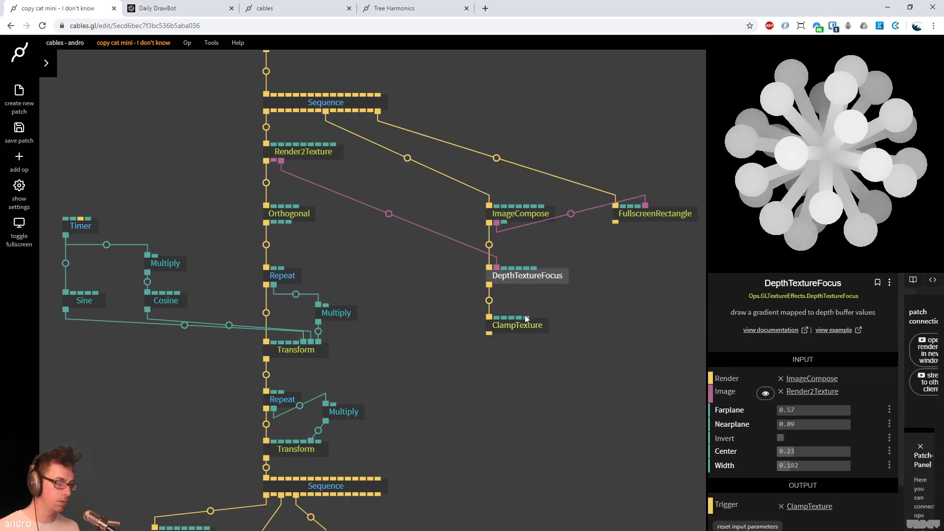
pyautogui.moveTo(584, 355); pyautogui.dragTo(460, 266)
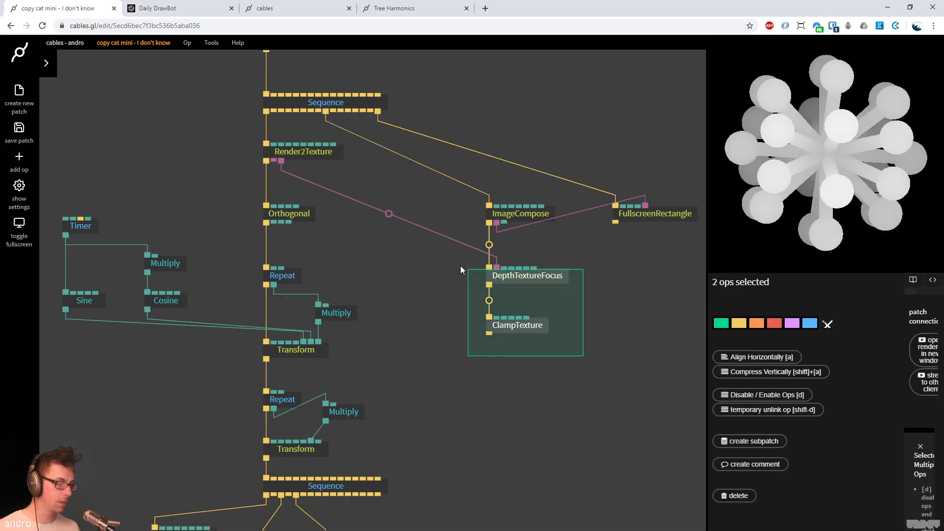
pyautogui.moveTo(529, 279); pyautogui.dragTo(531, 290)
pyautogui.click(556, 318)
pyautogui.click(539, 282)
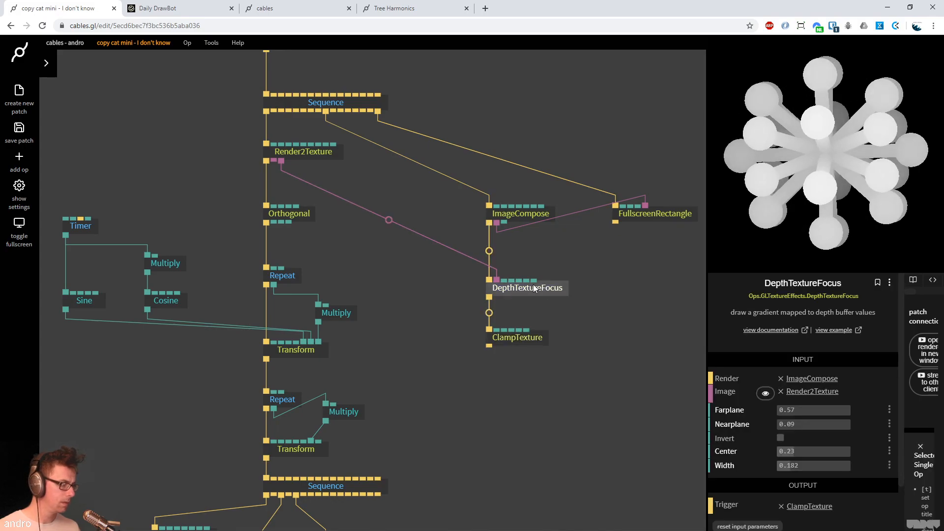
pyautogui.click(591, 300)
pyautogui.moveTo(607, 327); pyautogui.dragTo(519, 380)
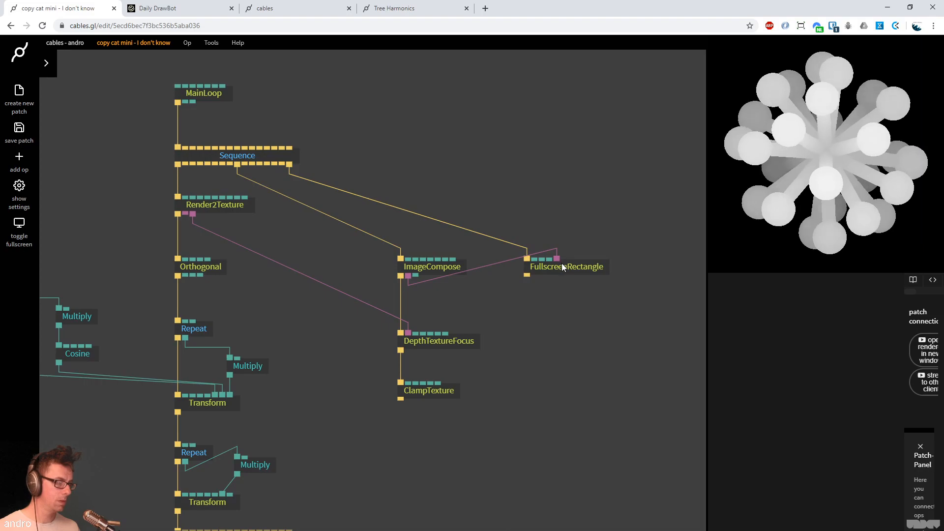
pyautogui.click(563, 264)
# Check the Daily DrawBot reference animation and set the Timer op's Speed to 0.5
pyautogui.click(189, 7)
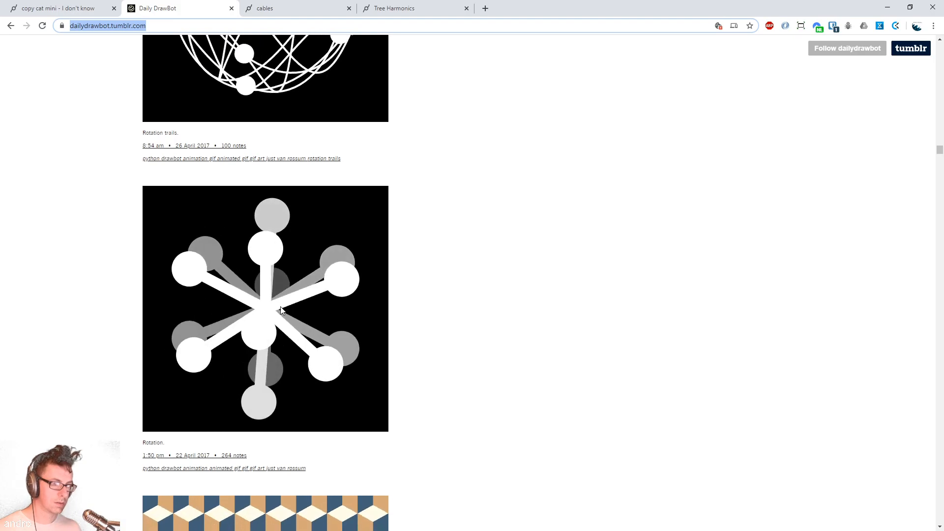
pyautogui.click(58, 8)
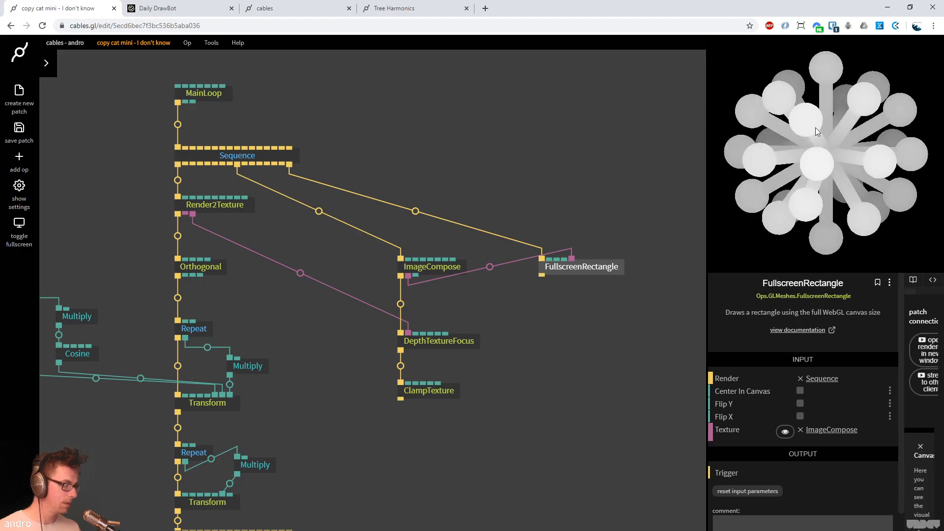
pyautogui.moveTo(494, 120); pyautogui.dragTo(608, 130)
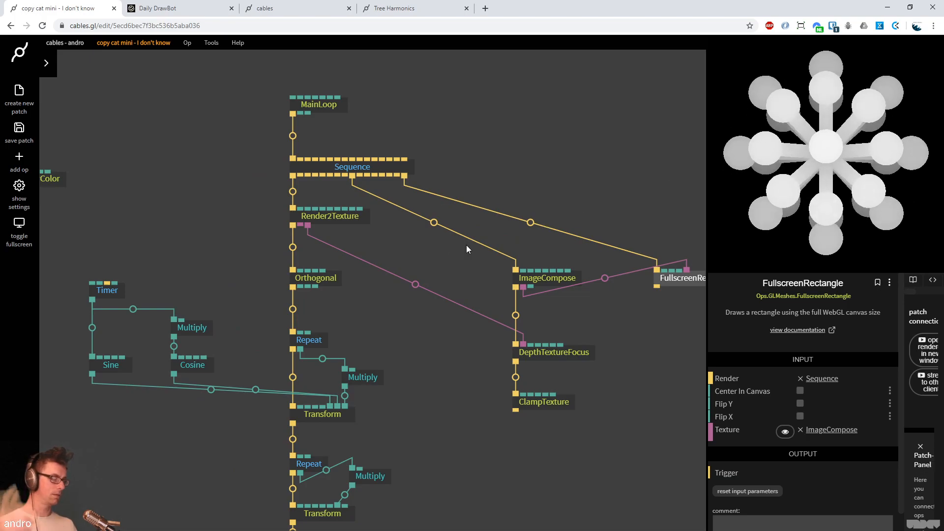
pyautogui.click(104, 291)
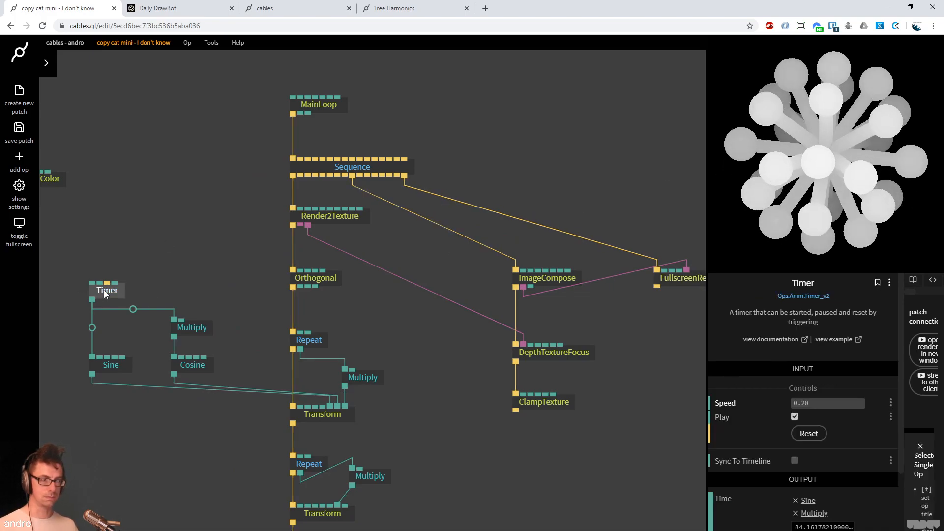
pyautogui.click(816, 404)
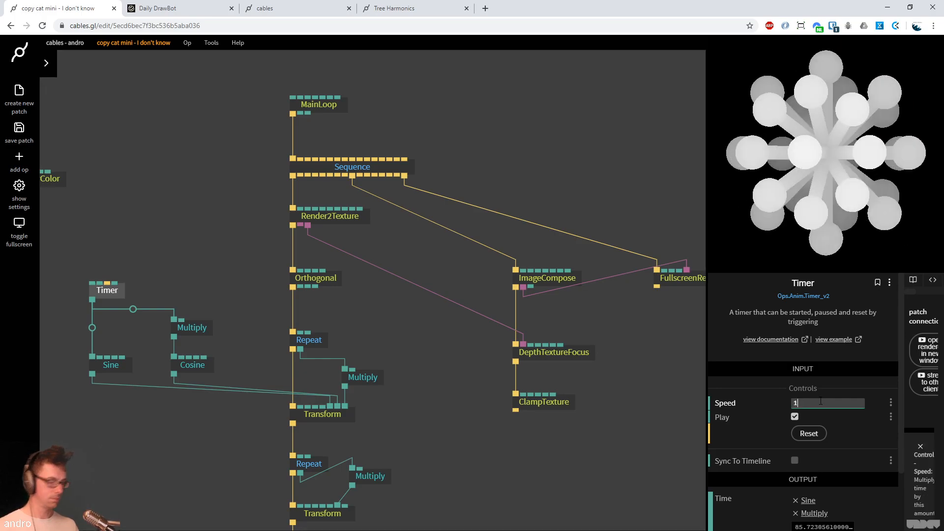
pyautogui.press('BackSpace')
pyautogui.write('0.5')
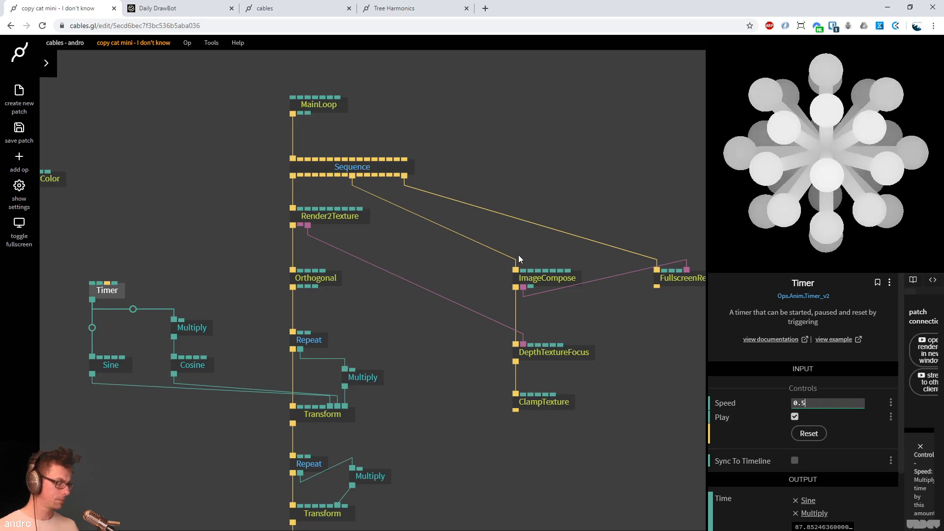
# Save the patch and compare its render with the Daily DrawBot rotation animation again
pyautogui.click(255, 163)
pyautogui.hotkey('ctrl', 's')
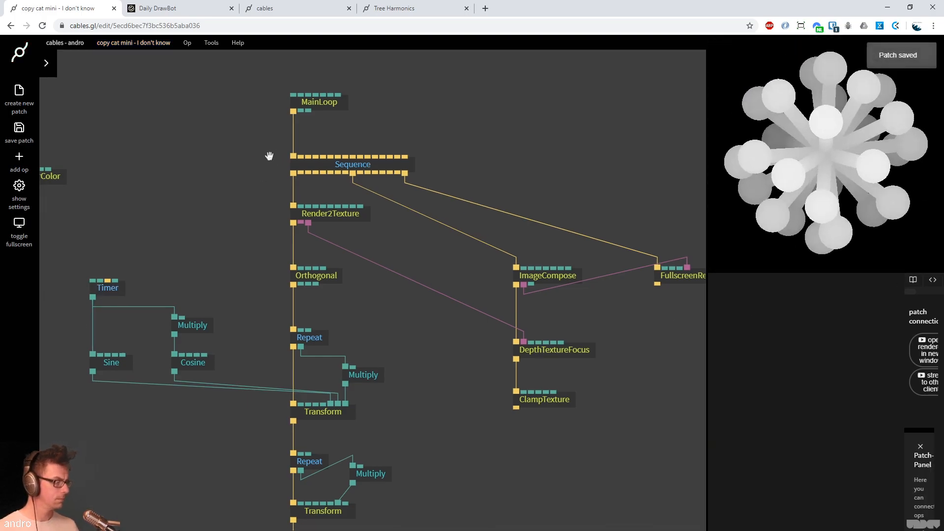
pyautogui.scroll(-3, 270, 136)
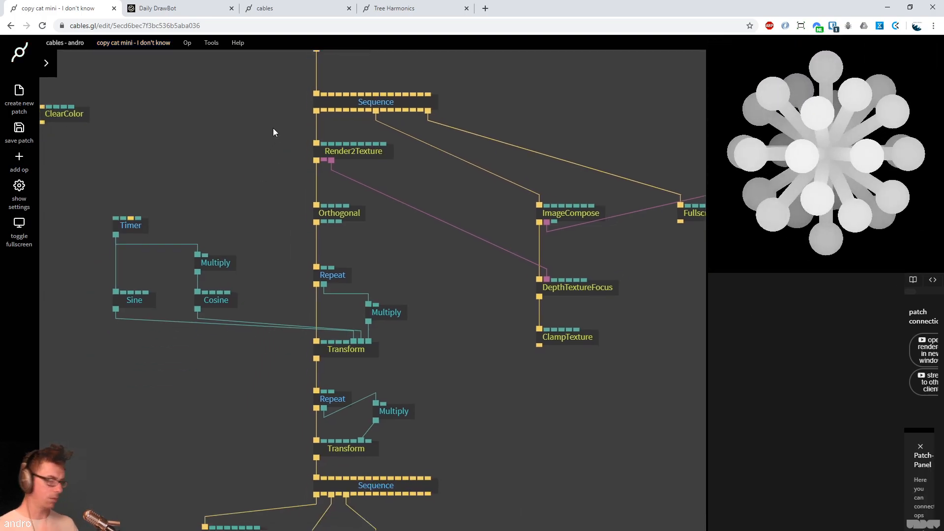
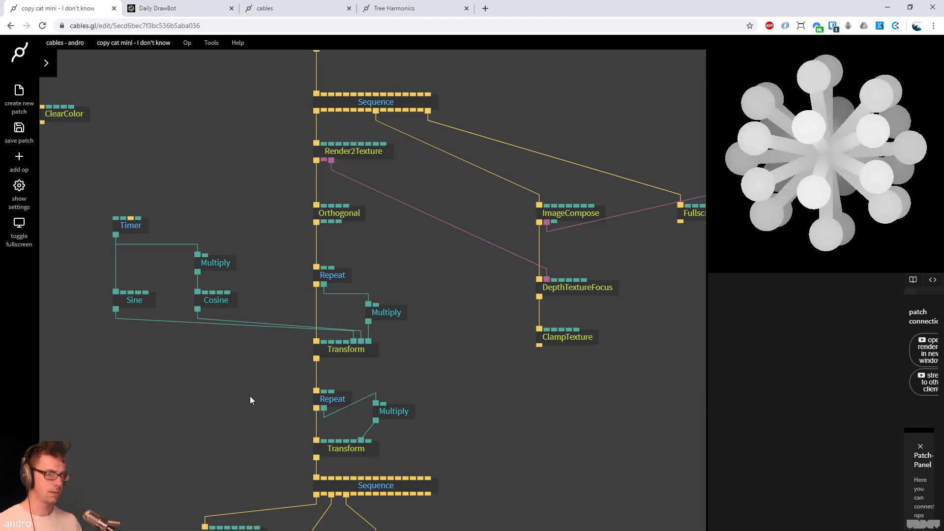
pyautogui.click(158, 8)
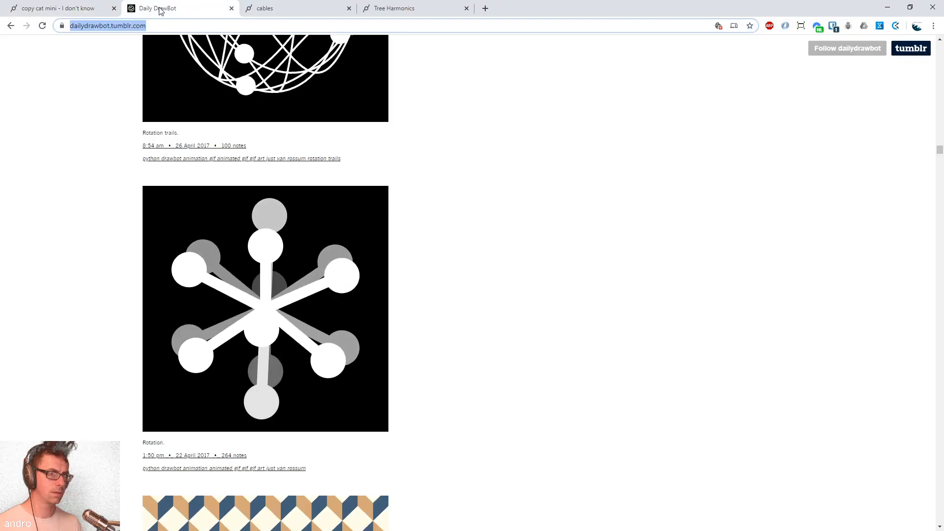
pyautogui.click(101, 8)
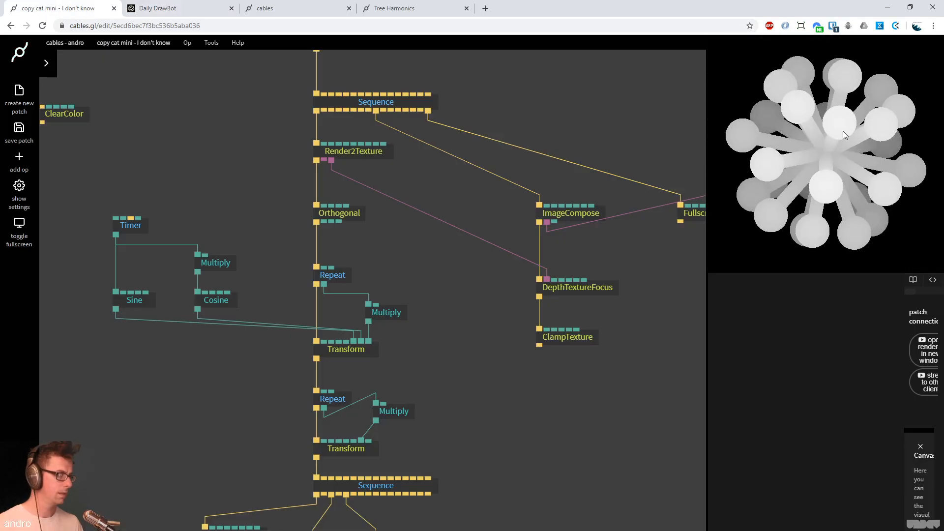
# Set the lower Repeat op's Repeats to 4 and save the patch
pyautogui.click(334, 399)
pyautogui.click(820, 391)
pyautogui.write('2')
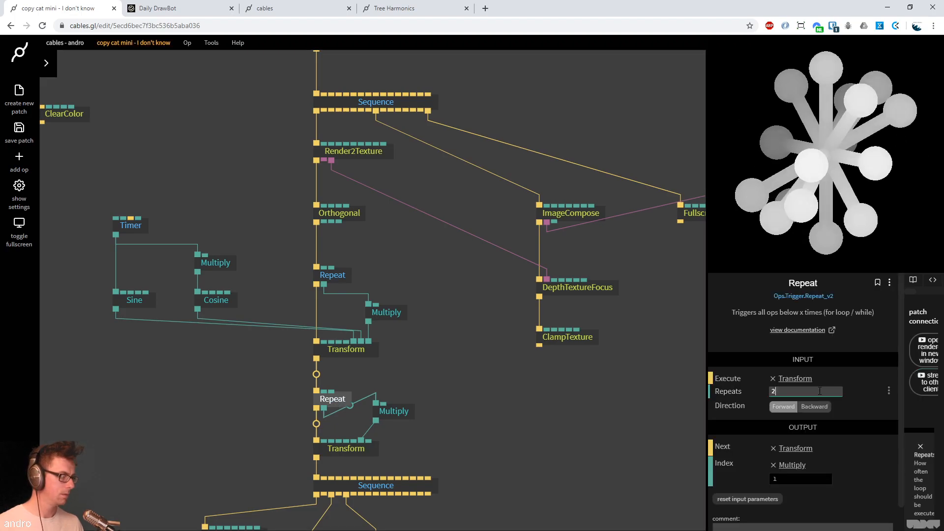
pyautogui.press('BackSpace')
pyautogui.write('4')
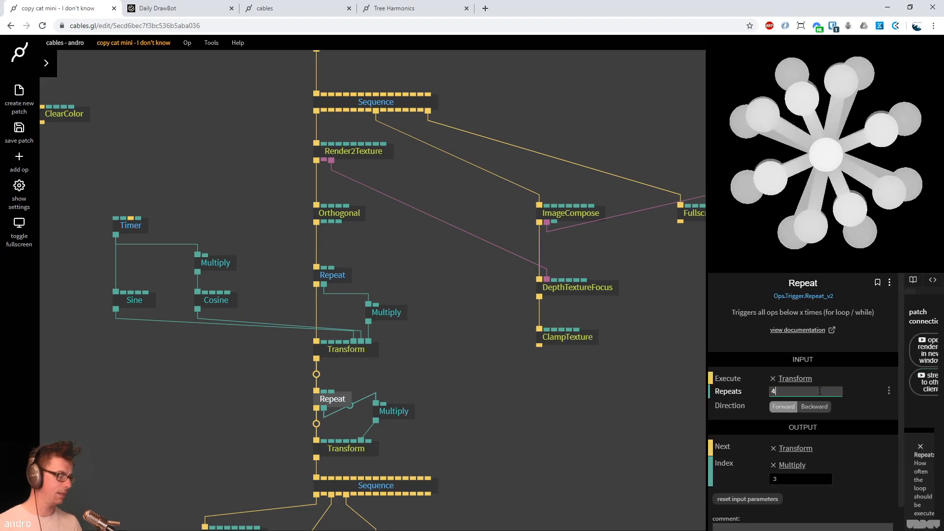
pyautogui.click(552, 456)
pyautogui.hotkey('ctrl', 's')
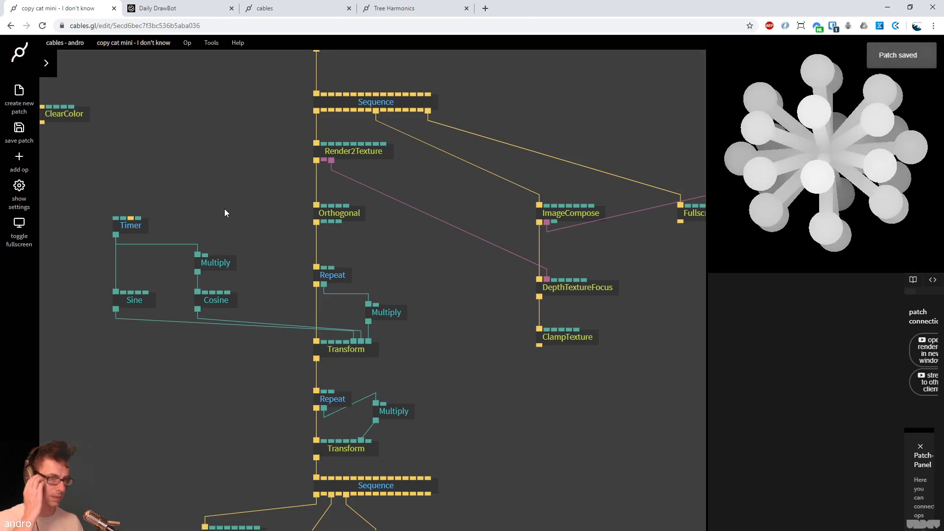
# Delete the unconnected ClearColor op and check the Daily DrawBot rotation animation once more
pyautogui.moveTo(98, 127); pyautogui.dragTo(143, 179)
pyautogui.click(109, 167)
pyautogui.press('Delete')
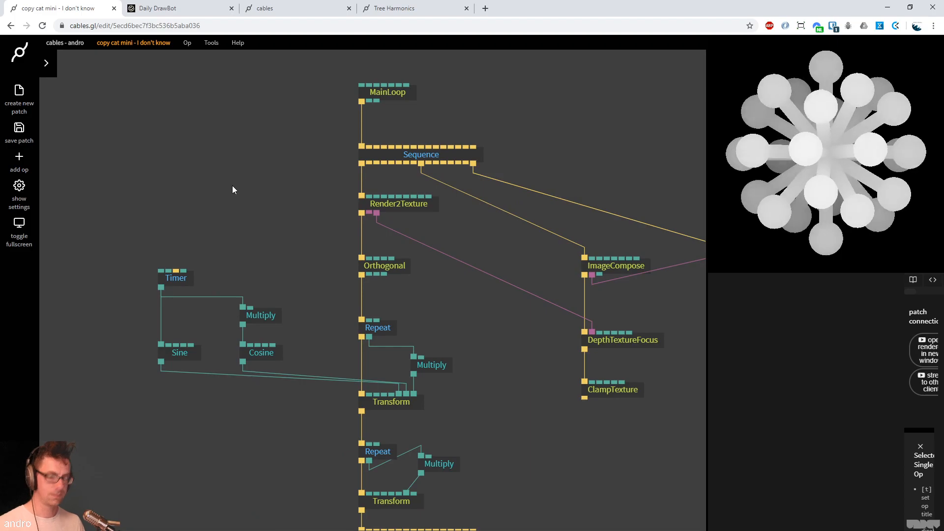
pyautogui.click(194, 8)
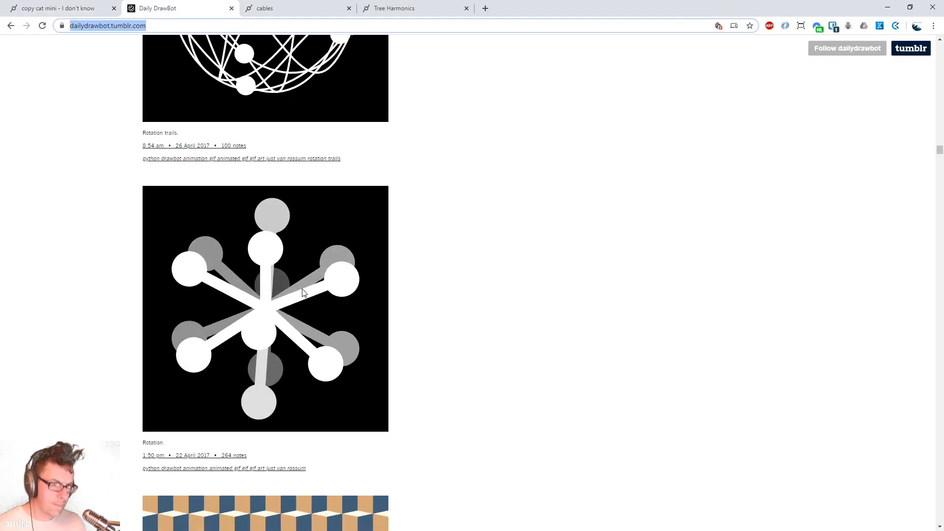
pyautogui.click(59, 8)
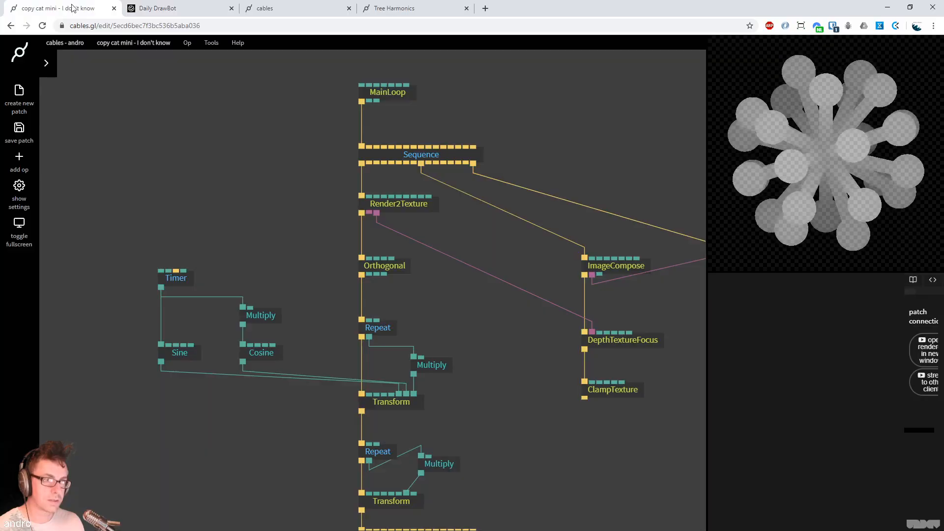
# Rename the patch to "copy cat mini - rotation" in its patch settings and save the new name
pyautogui.click(133, 42)
pyautogui.click(117, 57)
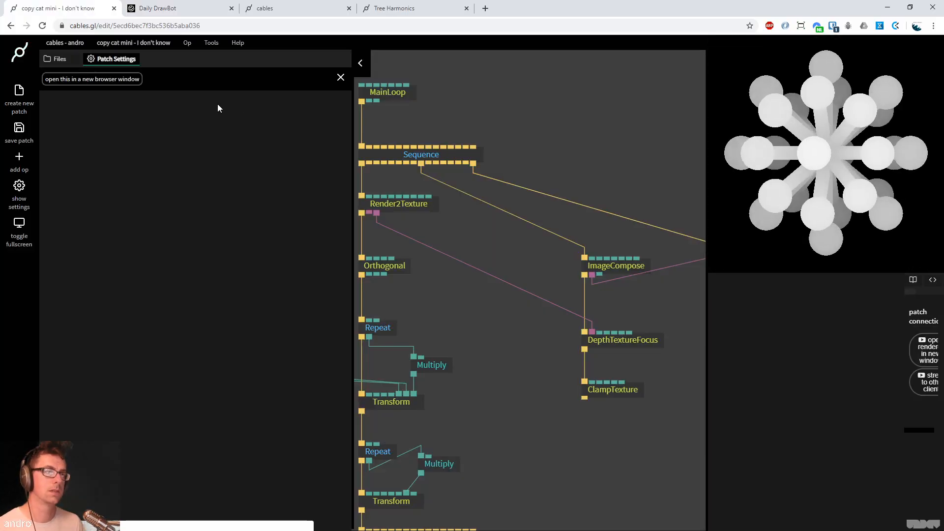
pyautogui.moveTo(127, 167); pyautogui.dragTo(258, 168)
pyautogui.press('BackSpace')
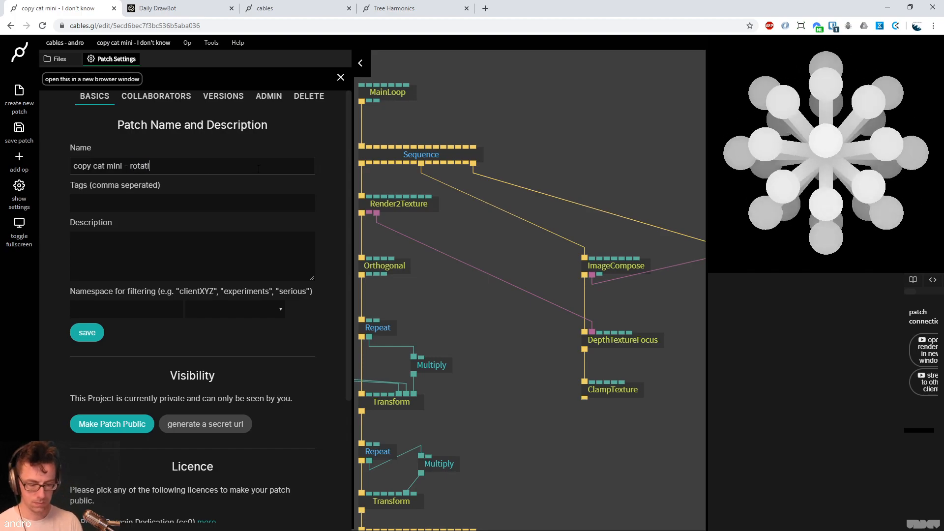
pyautogui.click(94, 334)
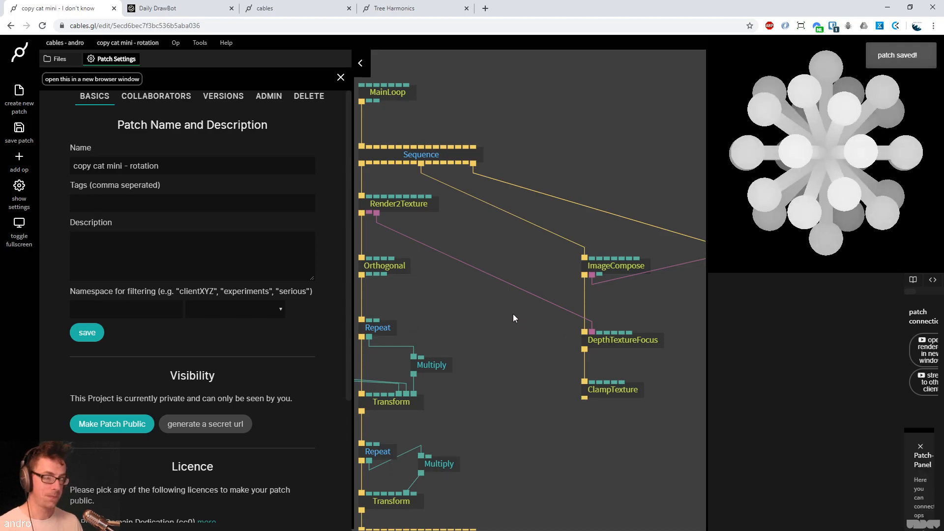
pyautogui.press('Escape')
# Save a copy of the patch as "copy cat mini - I don't know" and close the file browser
pyautogui.click(127, 43)
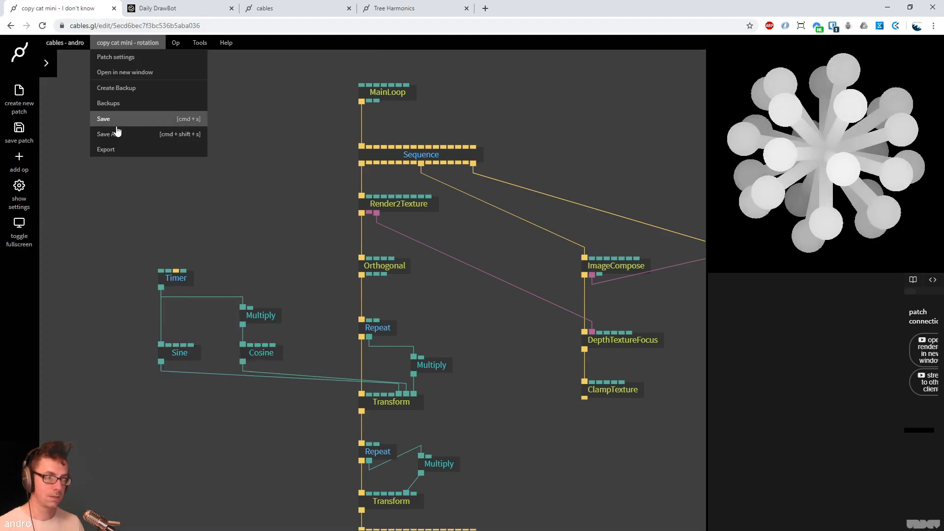
pyautogui.click(117, 134)
pyautogui.click(396, 140)
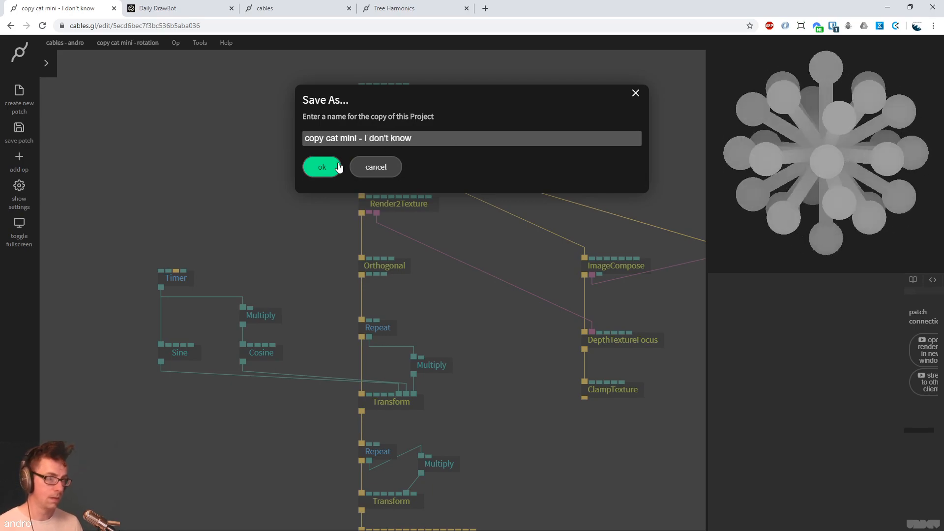
pyautogui.click(322, 166)
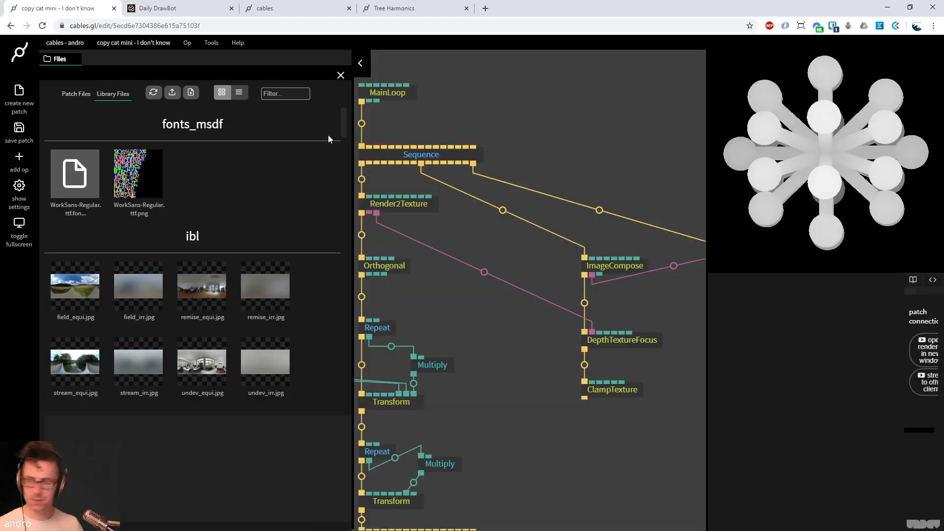
pyautogui.press('Escape')
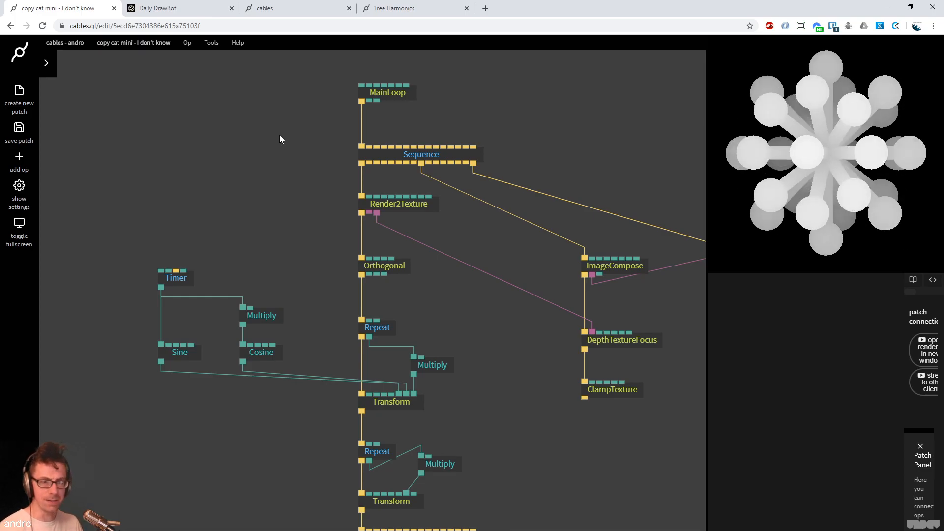
# Browse the older Daily DrawBot posts from Cubes through Rotating hexagons for another animation to recreate
pyautogui.click(192, 9)
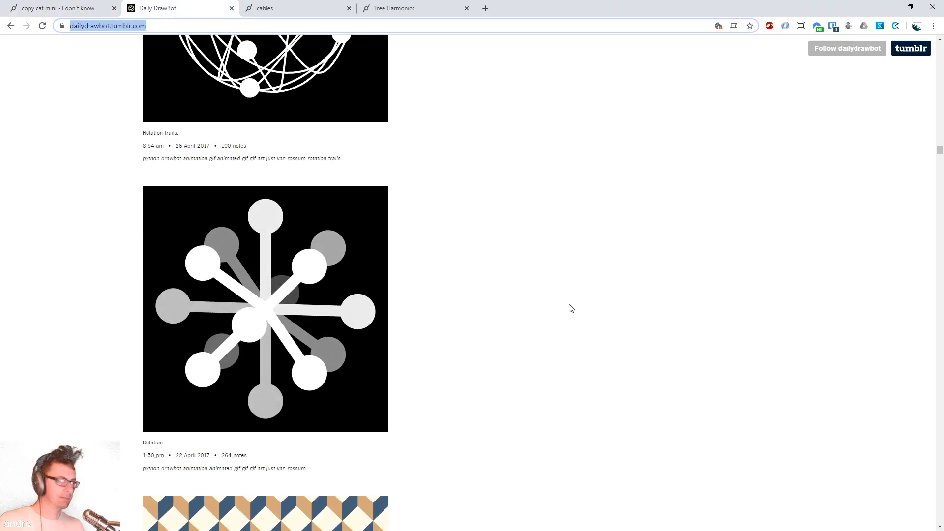
pyautogui.scroll(-4, 569, 295)
pyautogui.scroll(-1, 605, 250)
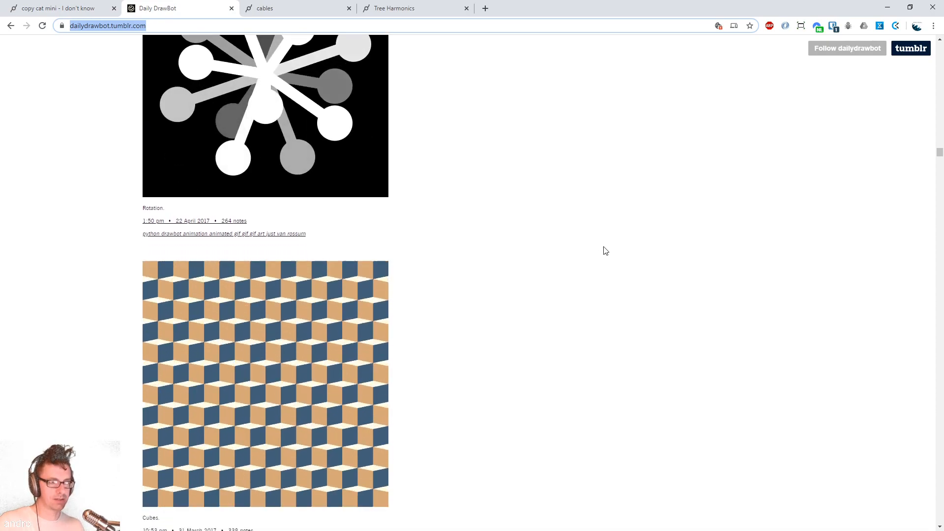
pyautogui.scroll(-1, 605, 251)
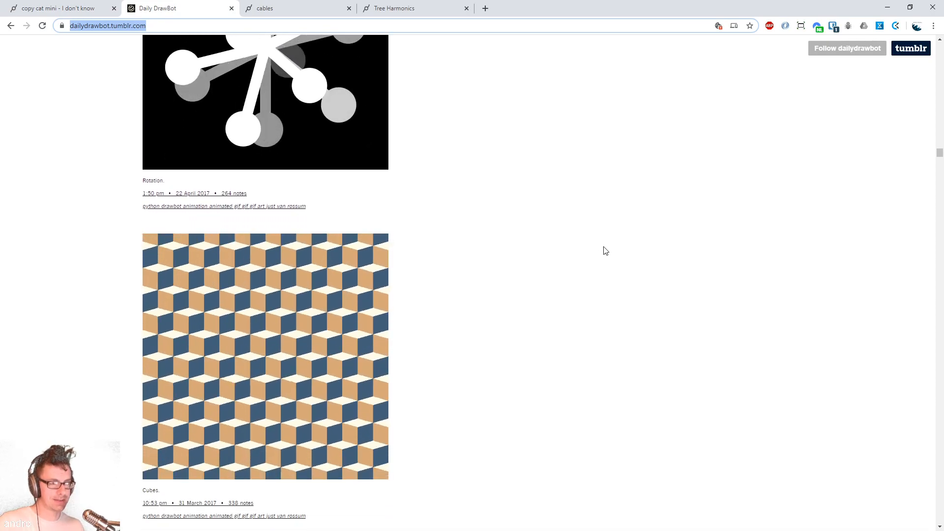
pyautogui.scroll(-1, 606, 251)
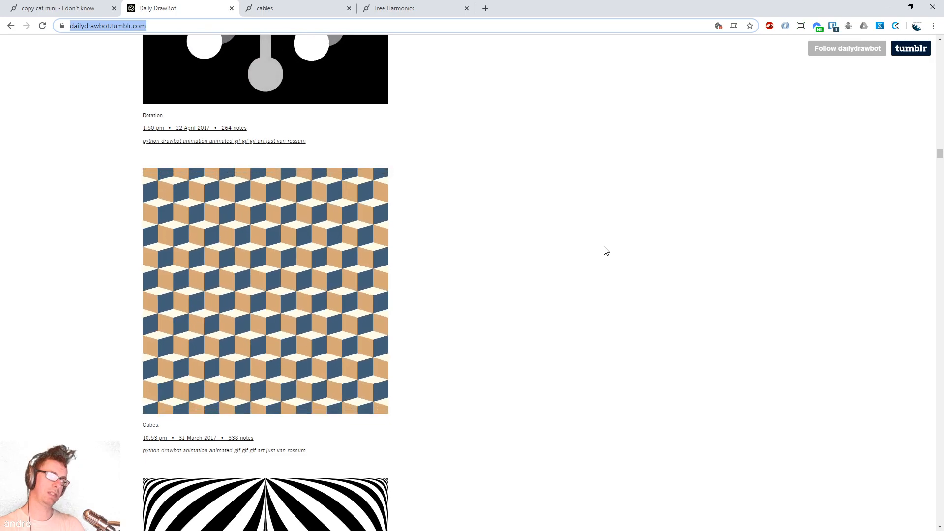
pyautogui.scroll(-3, 606, 250)
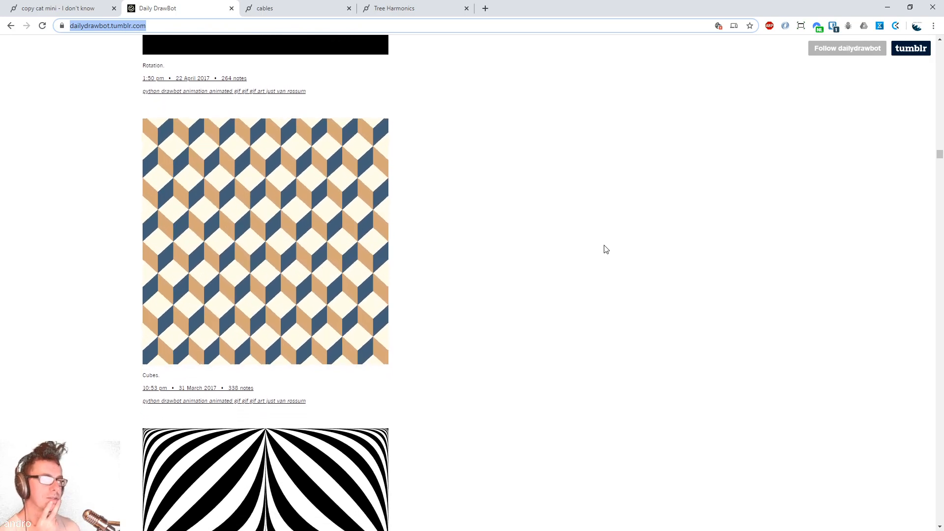
pyautogui.scroll(-10, 606, 250)
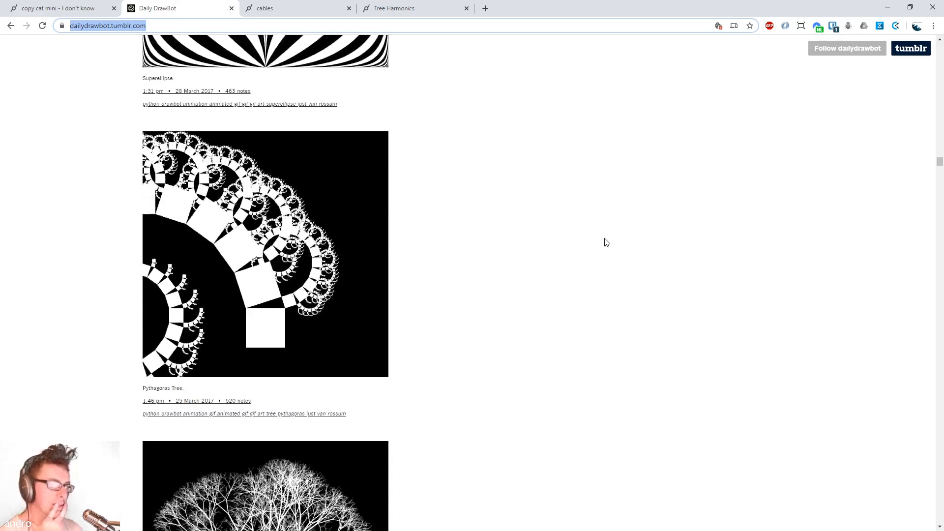
pyautogui.scroll(-3, 607, 244)
pyautogui.scroll(3, 606, 242)
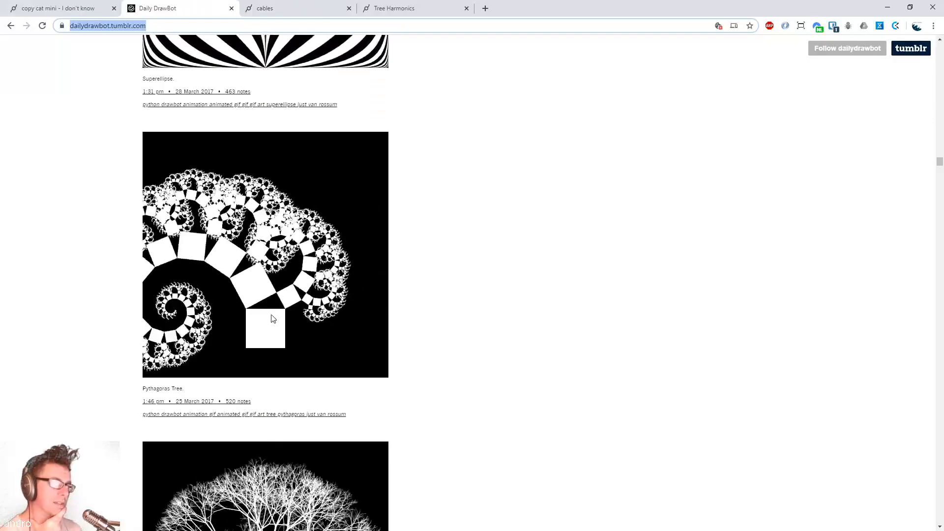
pyautogui.scroll(-9, 520, 264)
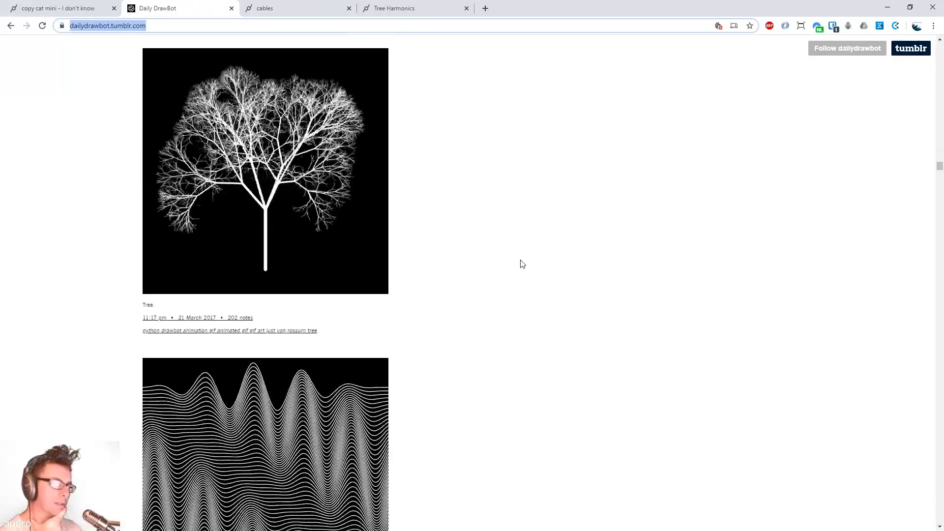
pyautogui.scroll(-4, 536, 187)
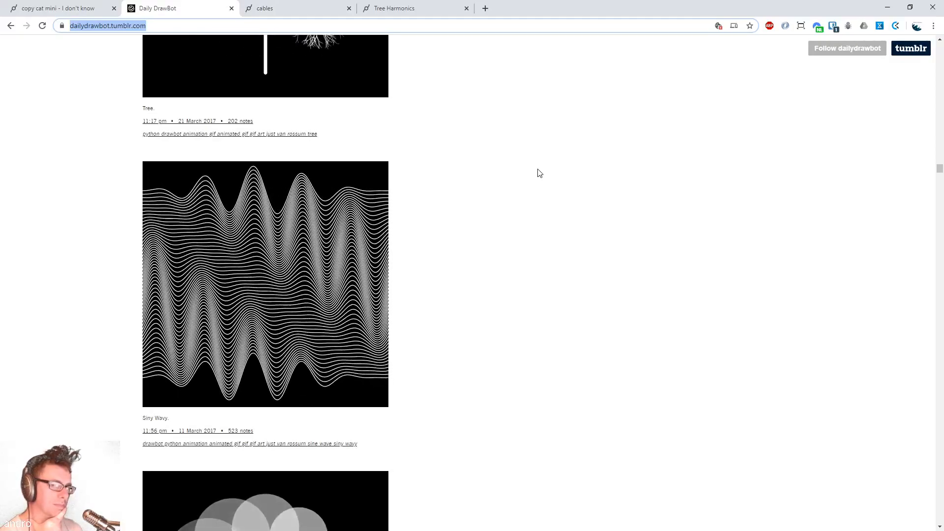
pyautogui.scroll(-3, 539, 173)
pyautogui.scroll(-4, 539, 173)
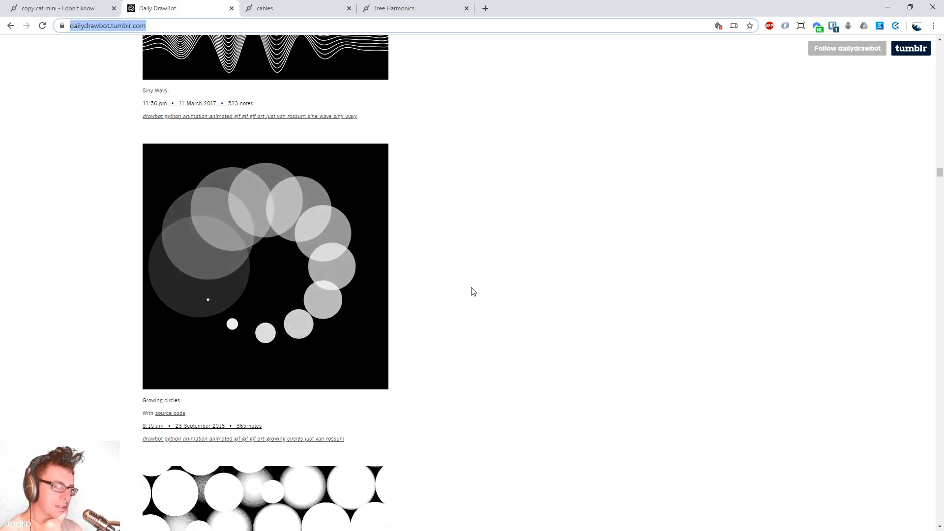
pyautogui.scroll(-5, 473, 291)
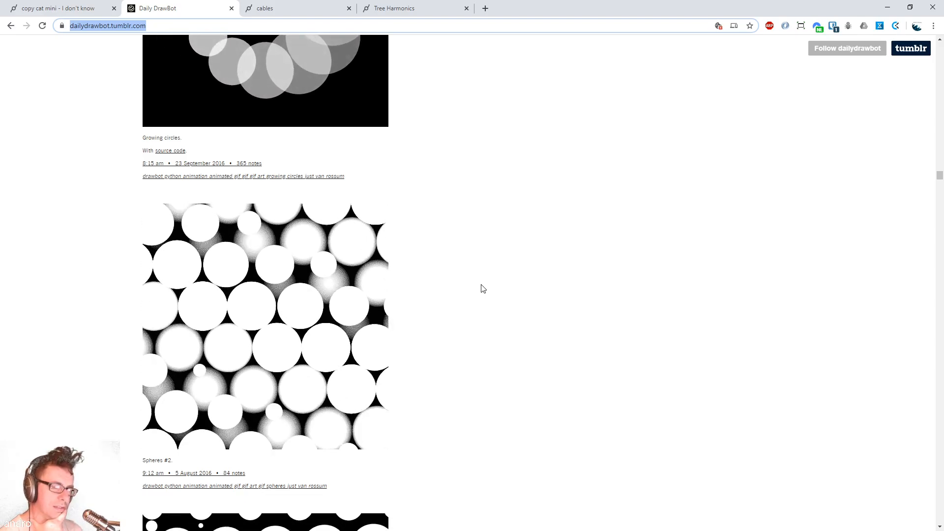
pyautogui.scroll(-5, 483, 289)
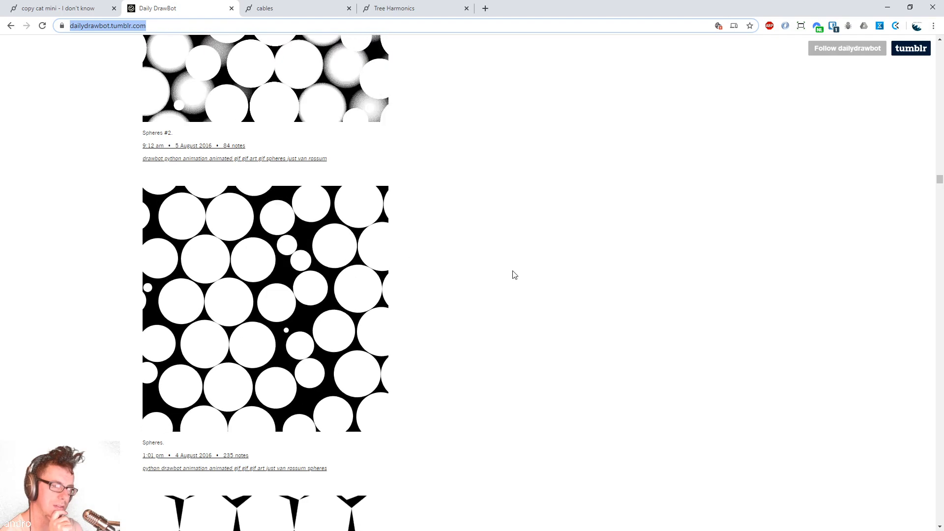
pyautogui.scroll(-5, 515, 277)
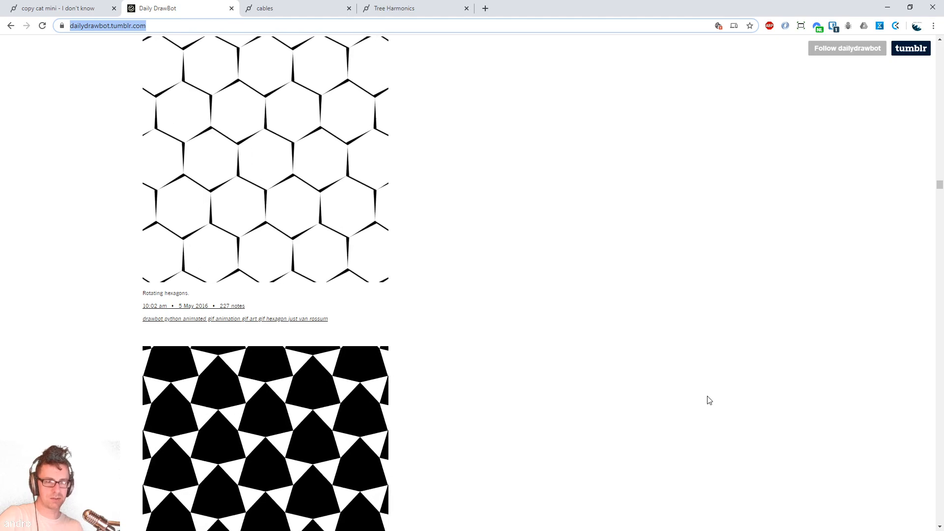
# Go back to the Spheres, Spheres #2 and Growing circles posts on Daily DrawBot and examine their animations
pyautogui.scroll(4, 718, 403)
pyautogui.scroll(3, 560, 315)
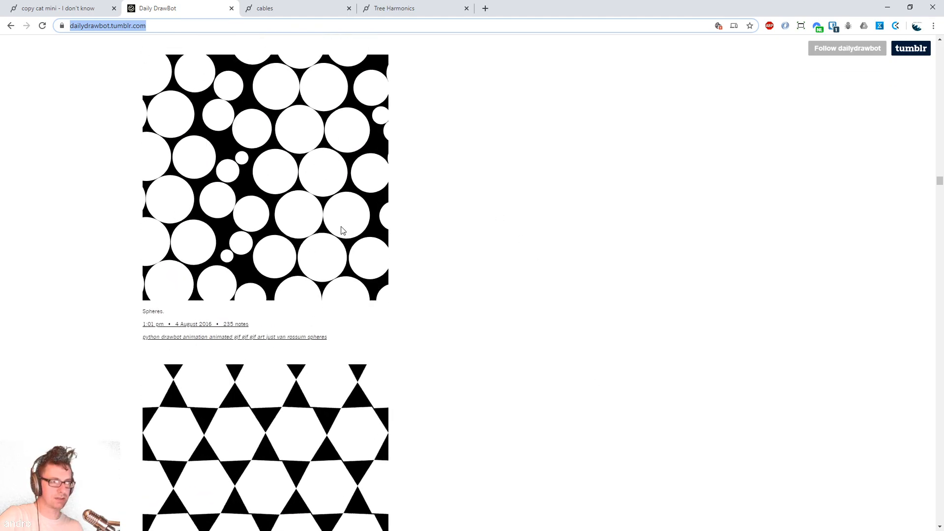
pyautogui.scroll(1, 260, 264)
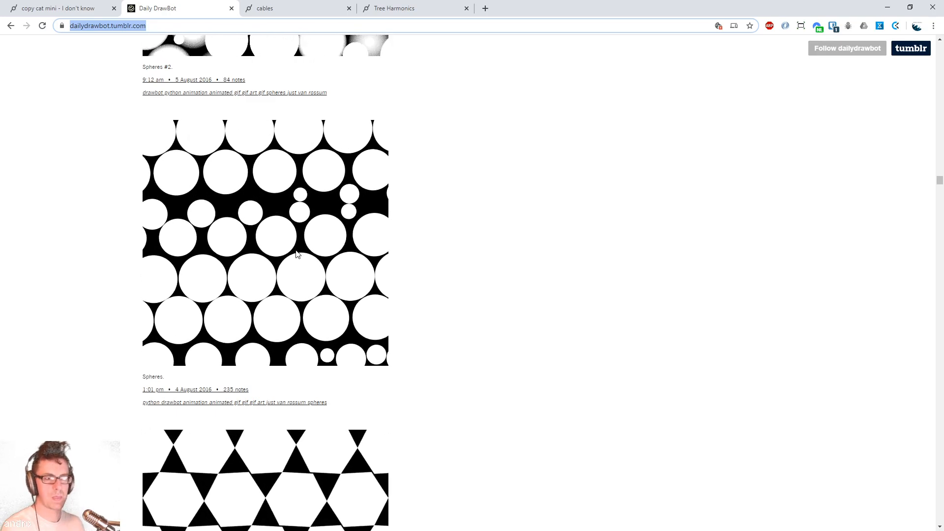
pyautogui.scroll(5, 521, 241)
pyautogui.scroll(4, 519, 239)
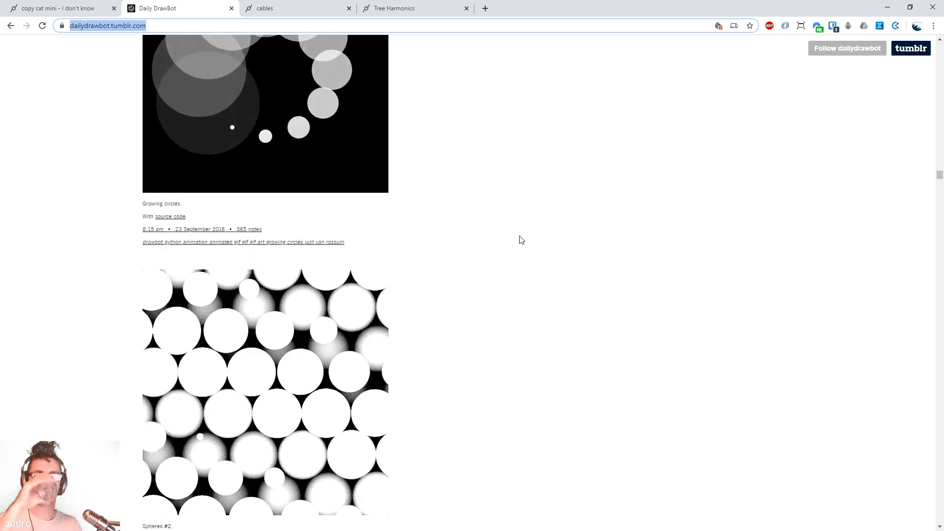
pyautogui.scroll(3, 348, 129)
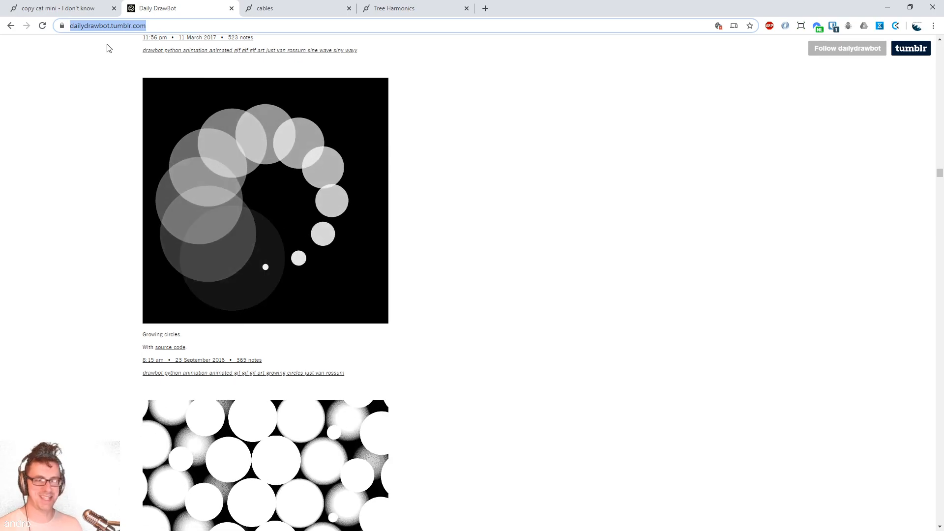
# Switch to the copied cables patch and delete all ops below Render2Texture together with the Timer, Sine and Cosine branch
pyautogui.click(69, 8)
pyautogui.doubleClick(483, 289)
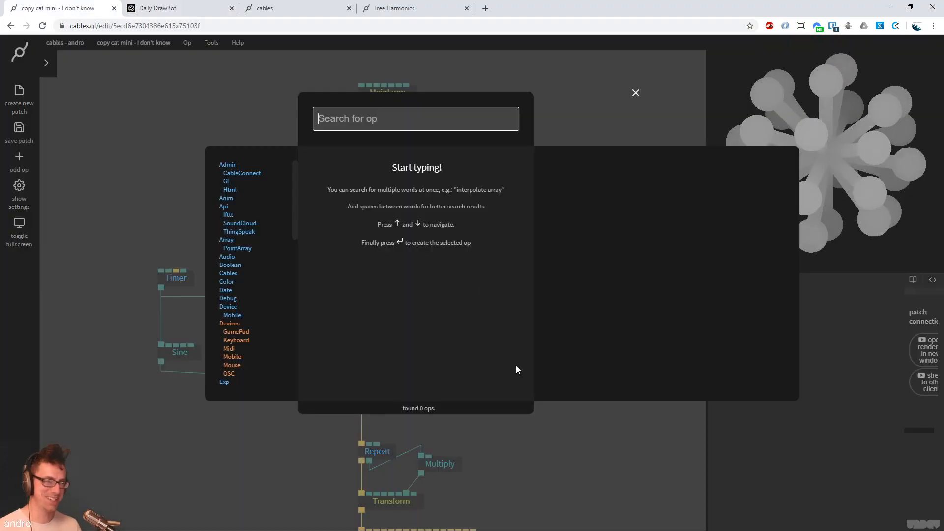
pyautogui.doubleClick(132, 119)
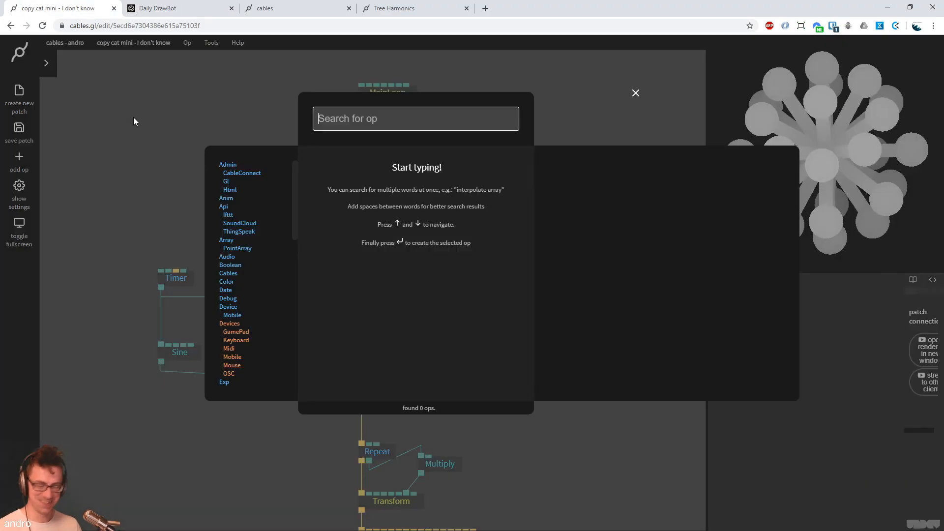
pyautogui.click(178, 150)
pyautogui.moveTo(180, 171); pyautogui.dragTo(95, 90)
pyautogui.scroll(-2, 193, 204)
pyautogui.moveTo(382, 326); pyautogui.dragTo(439, 329)
pyautogui.scroll(-2, 439, 329)
pyautogui.moveTo(459, 484); pyautogui.dragTo(179, 182)
pyautogui.press('Delete')
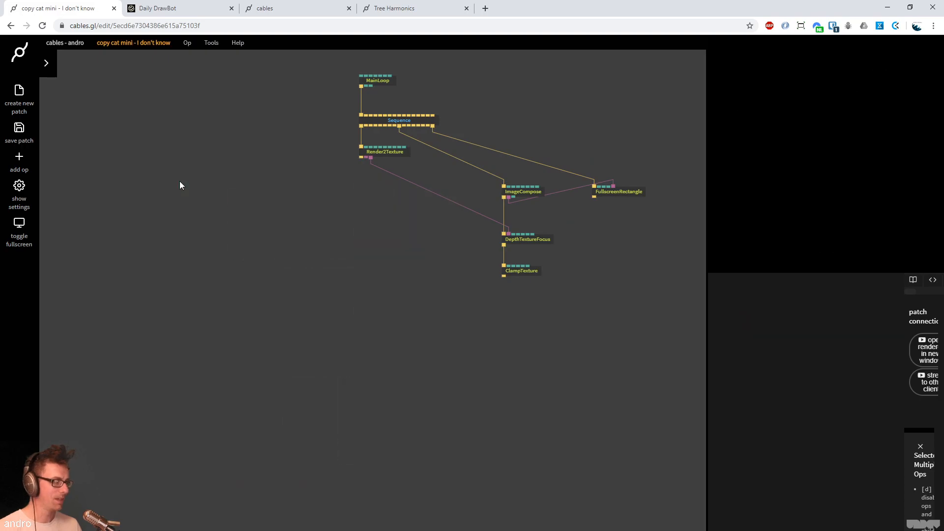
# Add a BasicMaterial op connected below Render2Texture
pyautogui.moveTo(361, 157); pyautogui.dragTo(361, 344)
pyautogui.write('basi')
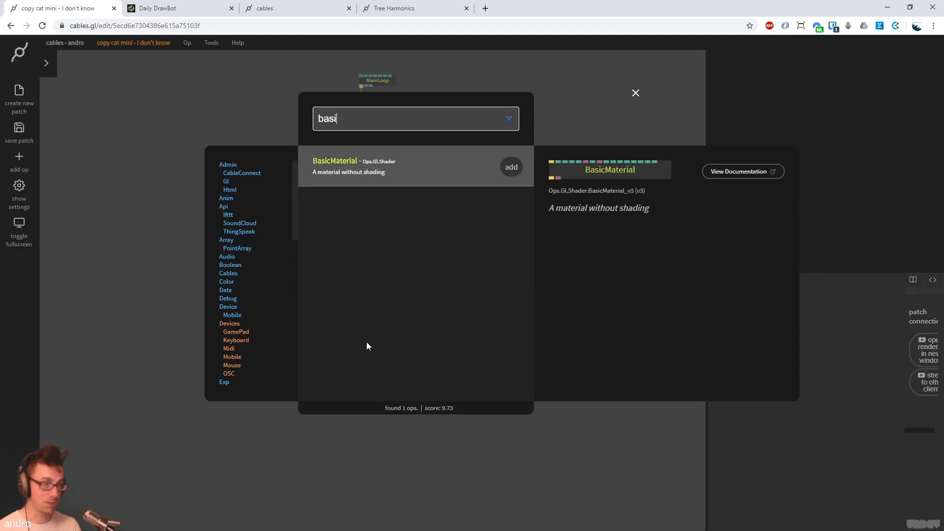
pyautogui.press('Return')
# Add a MeshInstancer op connected below BasicMaterial
pyautogui.moveTo(361, 355); pyautogui.dragTo(366, 419)
pyautogui.write('meshis')
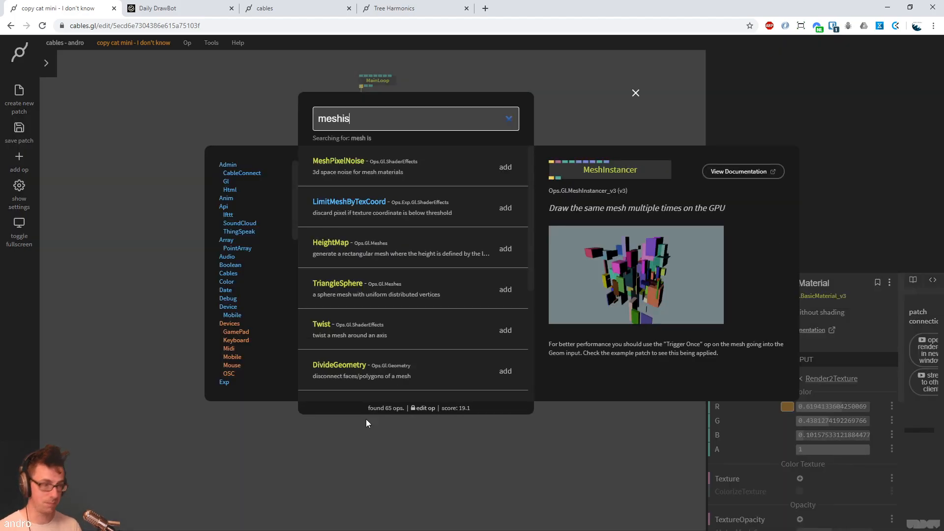
pyautogui.press('BackSpace')
pyautogui.write('nstan')
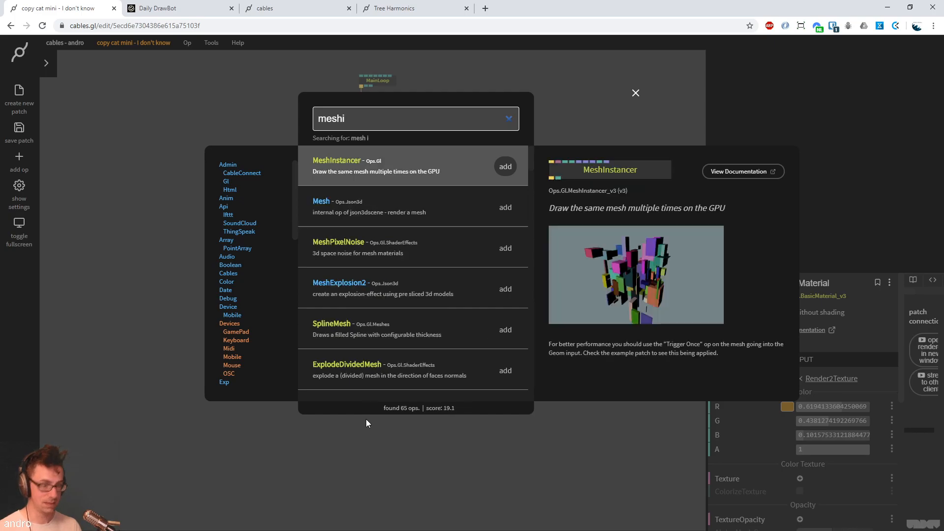
pyautogui.write('c')
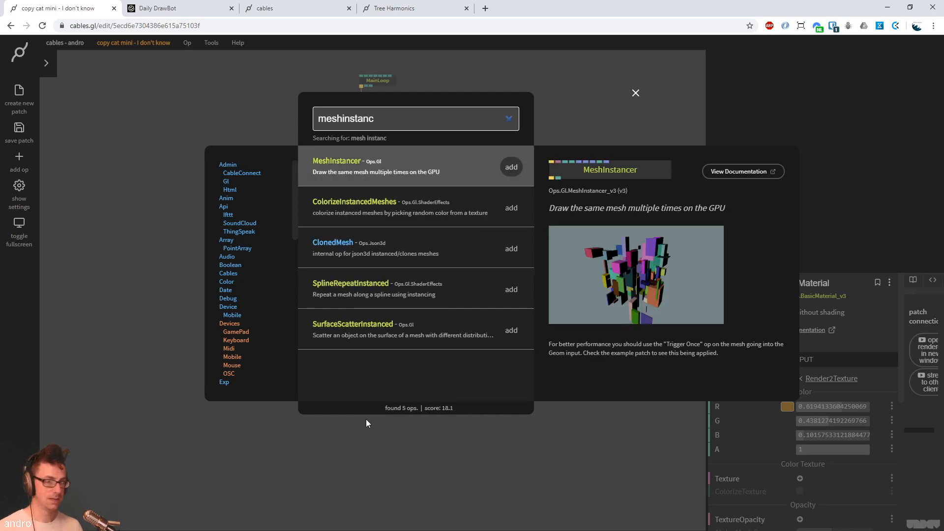
pyautogui.press('Return')
pyautogui.click(439, 377)
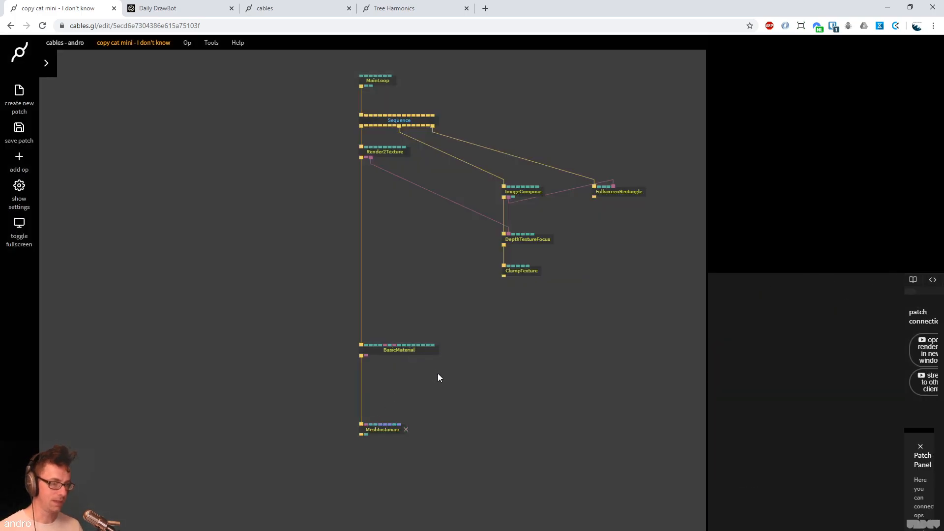
# Add a PointsCircle op beside the link above MeshInstancer and set its segments to 9
pyautogui.press('Escape')
pyautogui.write('circle')
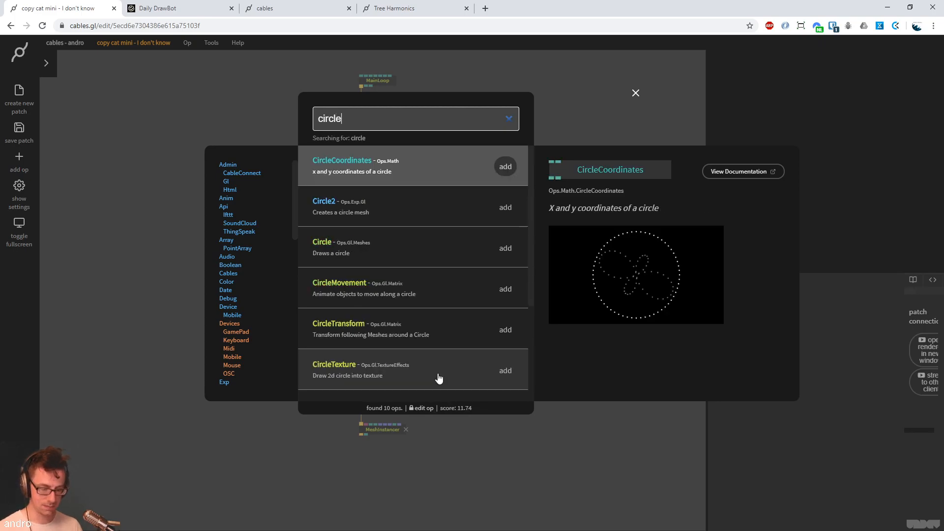
pyautogui.write('point')
pyautogui.press('Return')
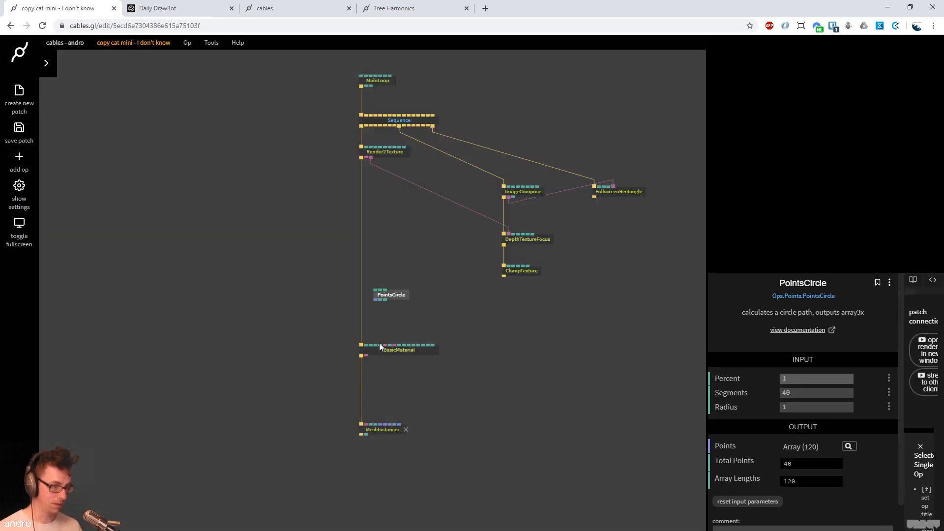
pyautogui.moveTo(392, 297); pyautogui.dragTo(456, 397)
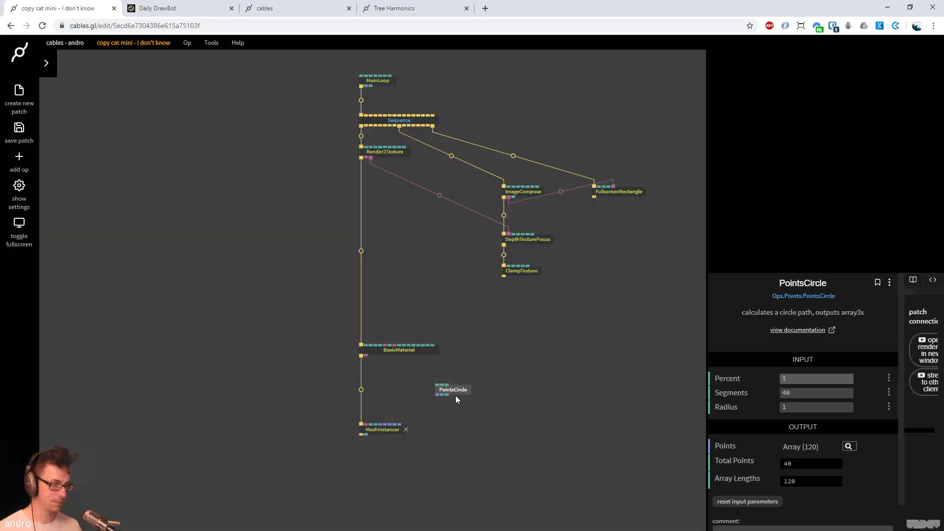
pyautogui.click(824, 391)
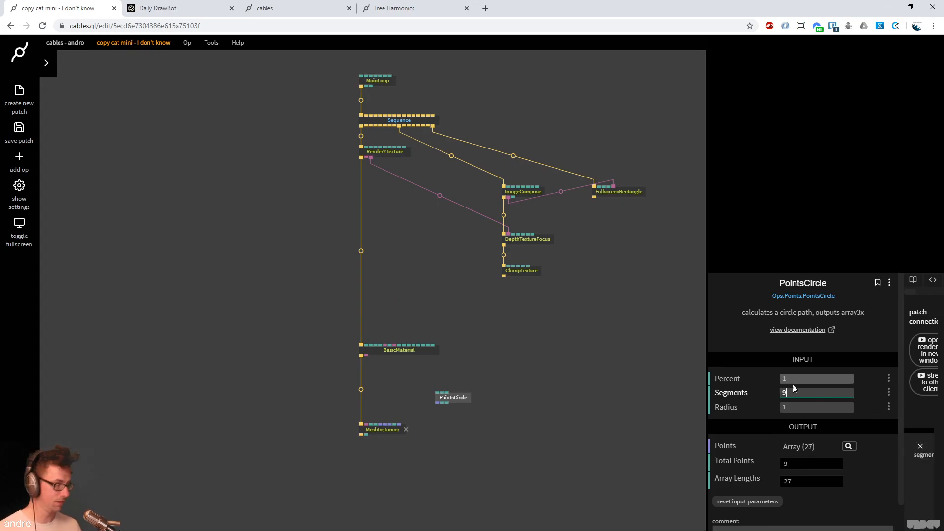
# Connect the points output of PointsCircle to the positions input of MeshInstancer
pyautogui.click(437, 436)
pyautogui.moveTo(437, 404); pyautogui.dragTo(387, 428)
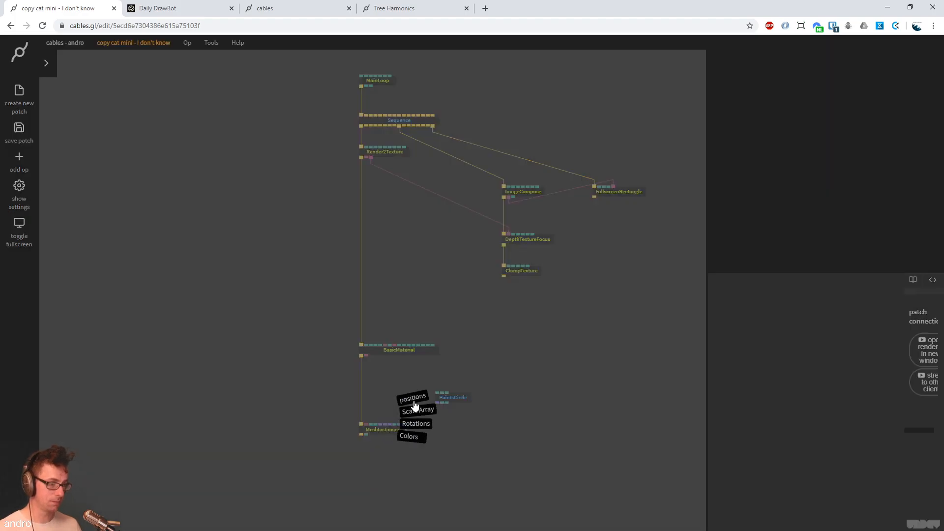
pyautogui.click(415, 403)
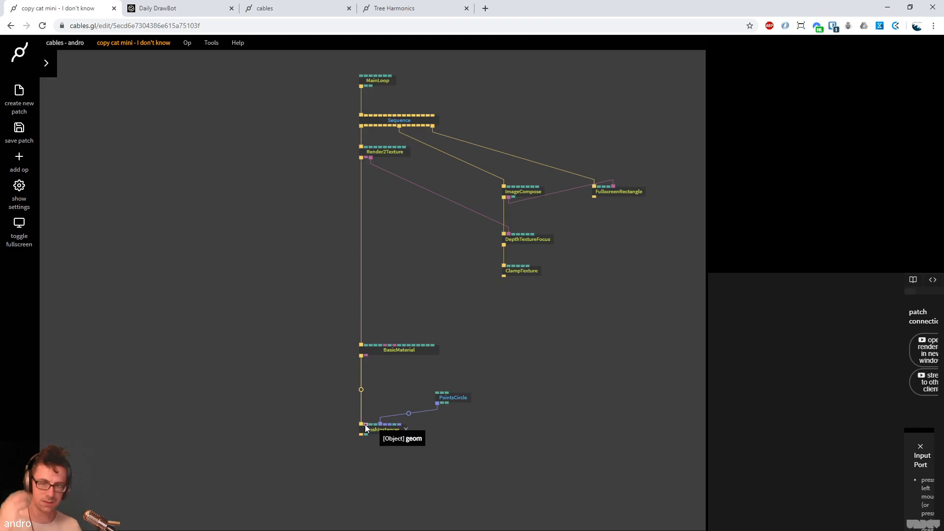
# Add a Circle mesh op feeding MeshInstancer's geom input and trigger it from BasicMaterial
pyautogui.moveTo(366, 426); pyautogui.dragTo(301, 386)
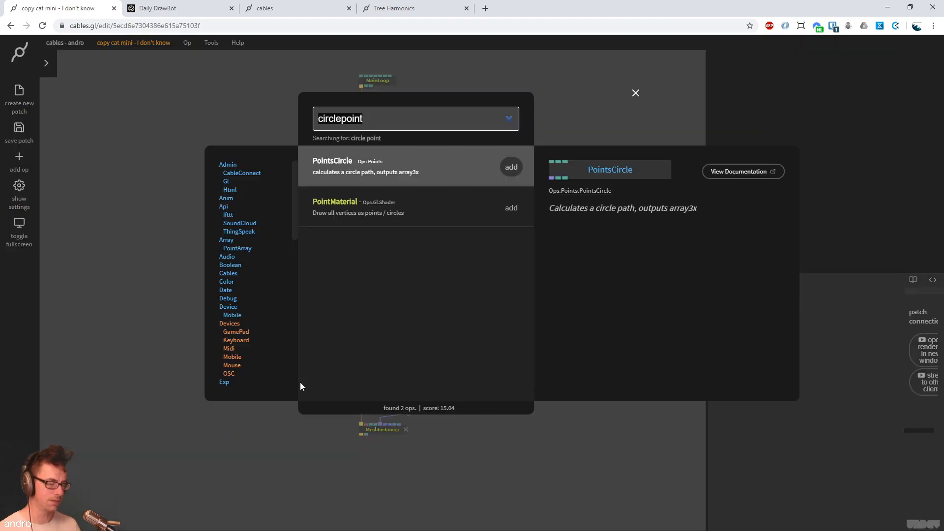
pyautogui.write('circle')
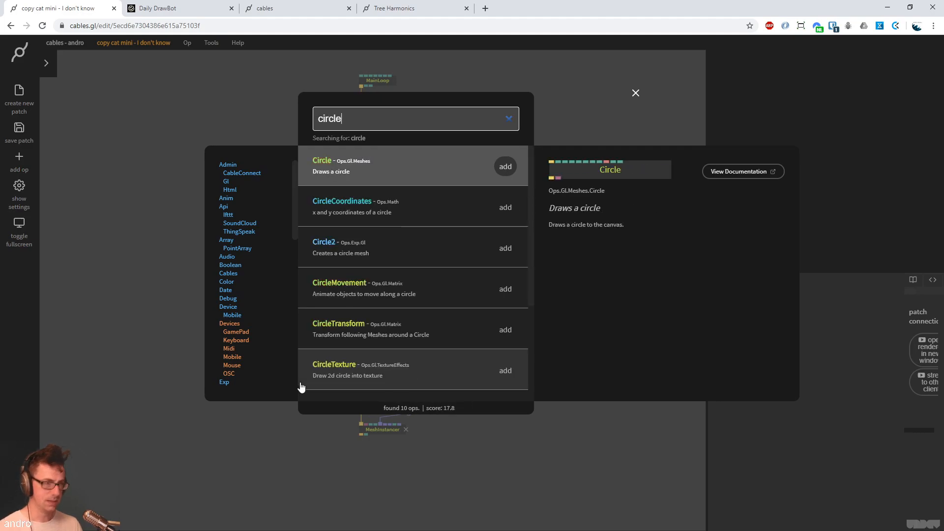
pyautogui.press('Return')
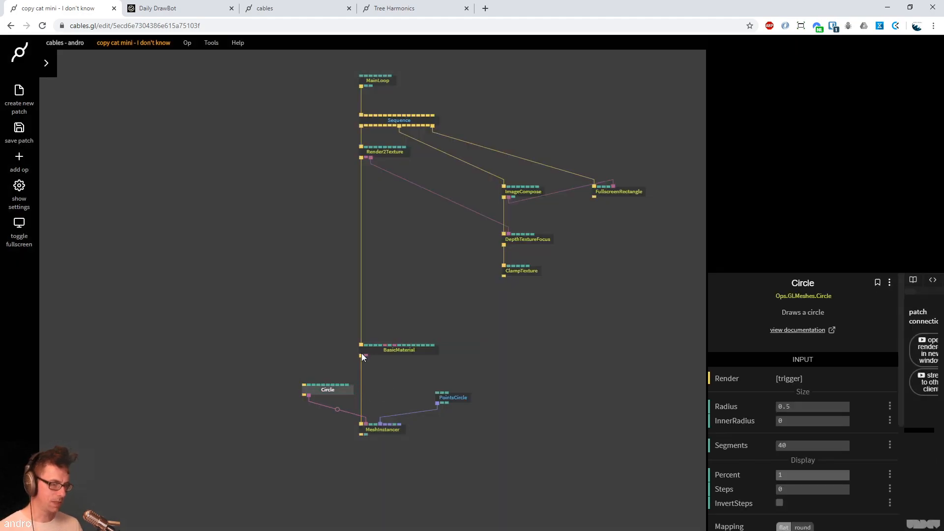
pyautogui.moveTo(362, 356); pyautogui.dragTo(308, 389)
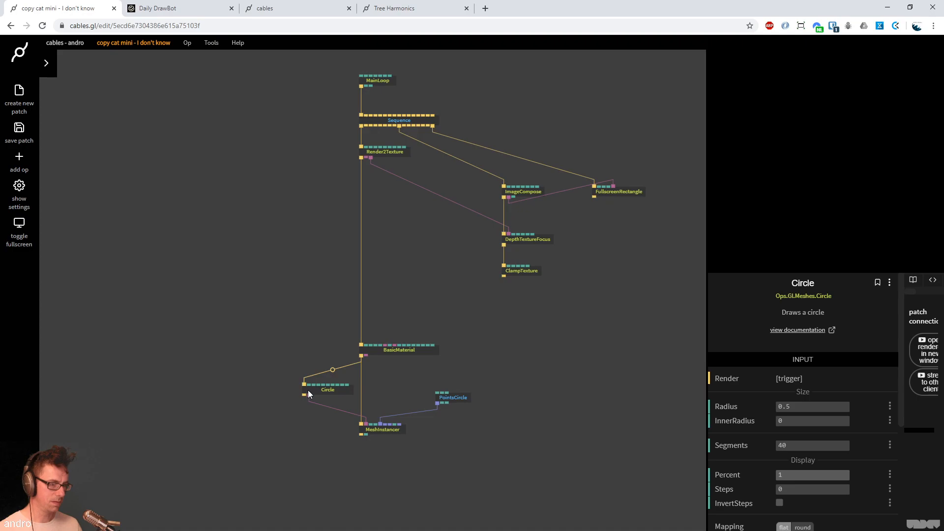
# Remove the texture links into FullscreenRectangle and DepthTextureFocus, and connect Render2Texture's texture output directly to FullscreenRectangle
pyautogui.click(461, 397)
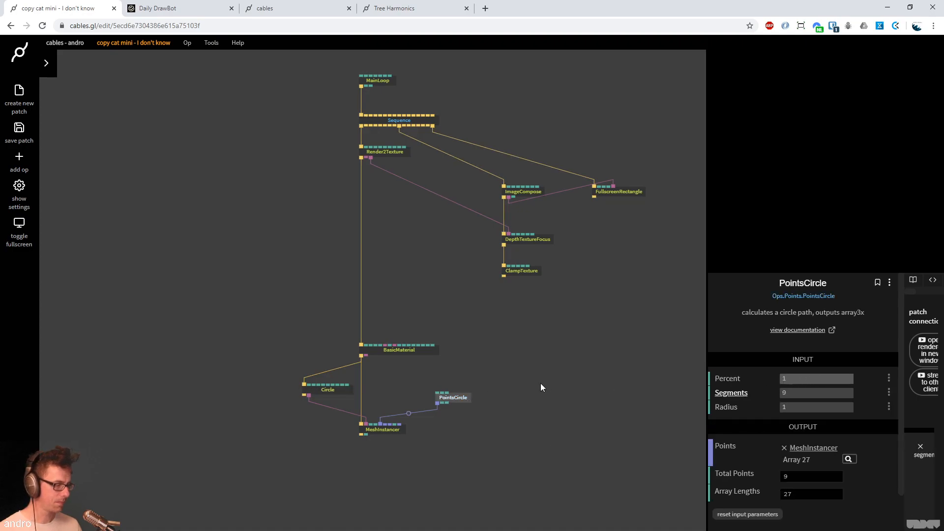
pyautogui.moveTo(423, 241); pyautogui.dragTo(371, 280)
pyautogui.moveTo(509, 327); pyautogui.dragTo(433, 271)
pyautogui.click(474, 233)
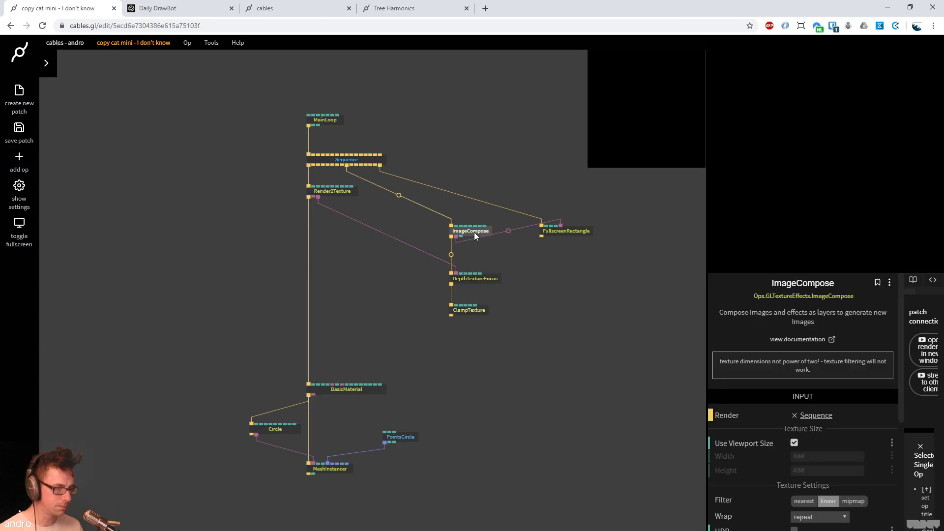
pyautogui.rightClick(561, 226)
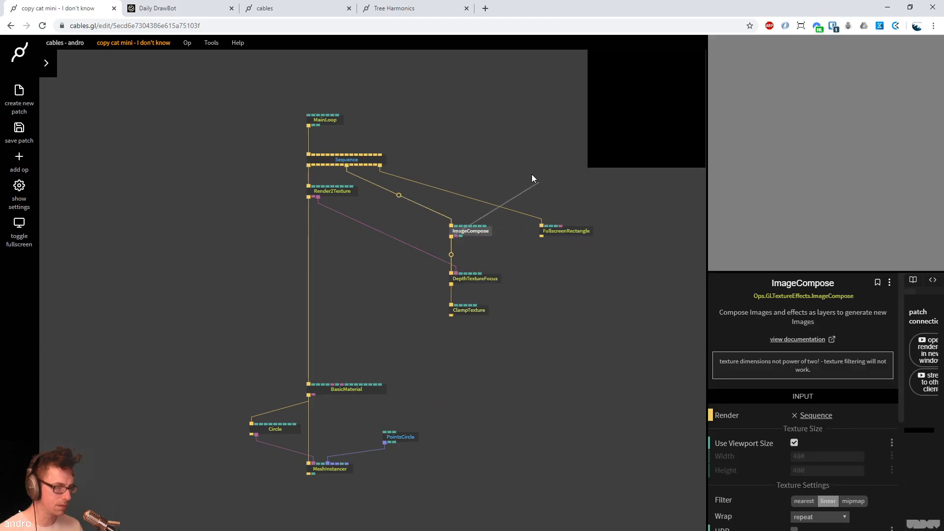
pyautogui.rightClick(456, 274)
pyautogui.moveTo(312, 196); pyautogui.dragTo(564, 232)
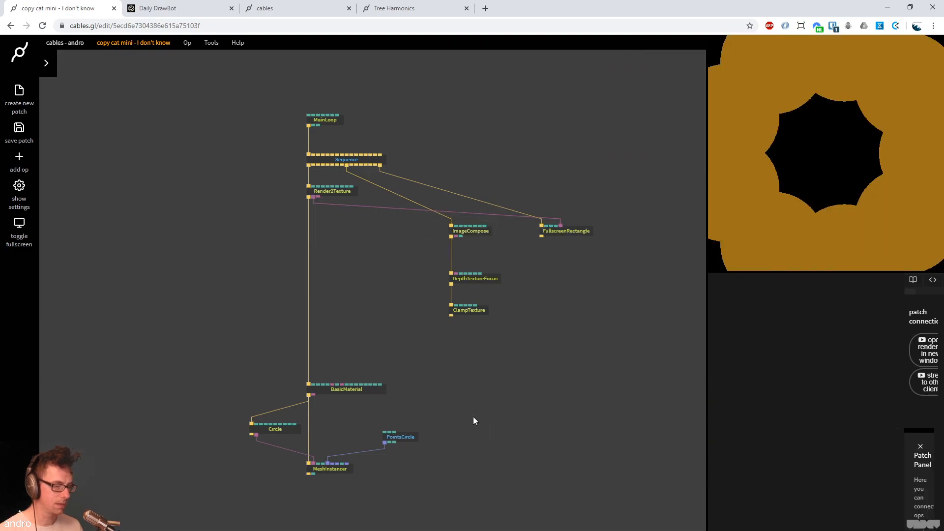
# Change the BasicMaterial color to white
pyautogui.click(374, 388)
pyautogui.click(788, 407)
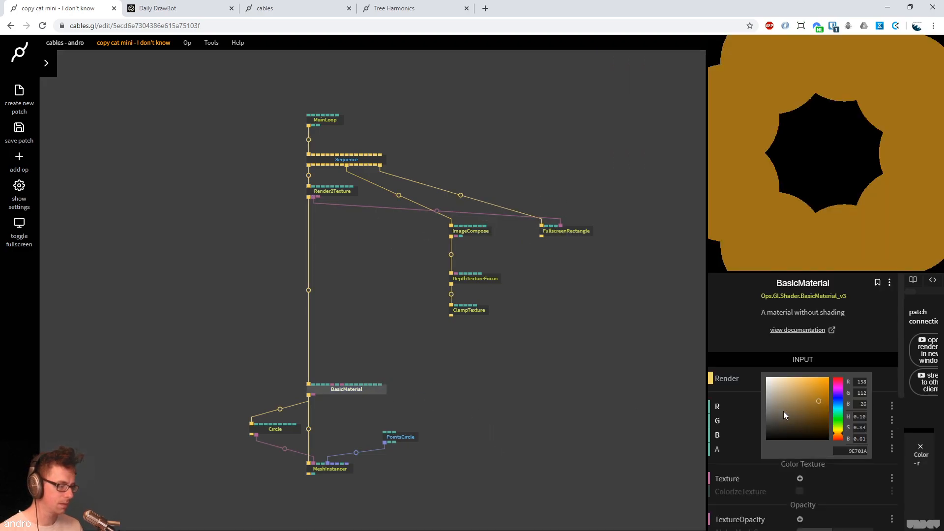
pyautogui.moveTo(783, 411); pyautogui.dragTo(695, 323)
pyautogui.click(531, 402)
# Set the radius of the Circle op to 0.25
pyautogui.moveTo(531, 402); pyautogui.dragTo(512, 369)
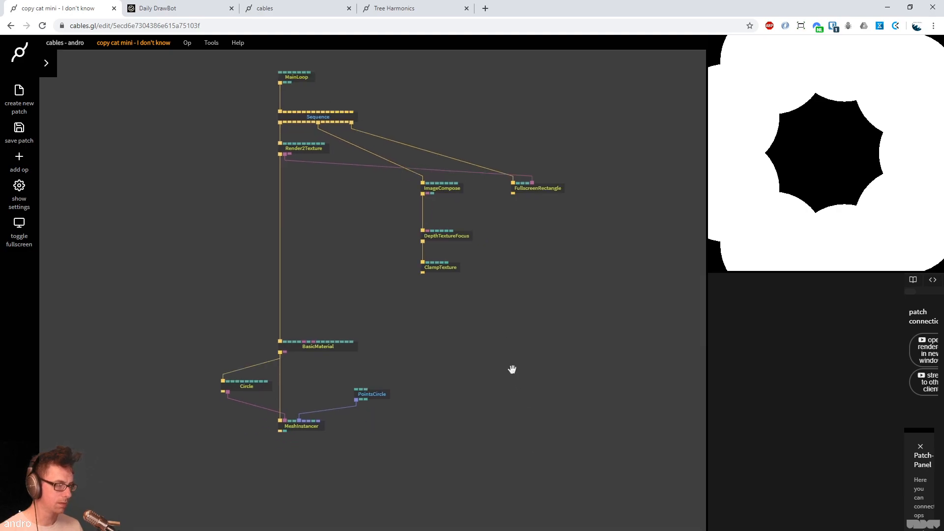
pyautogui.click(250, 386)
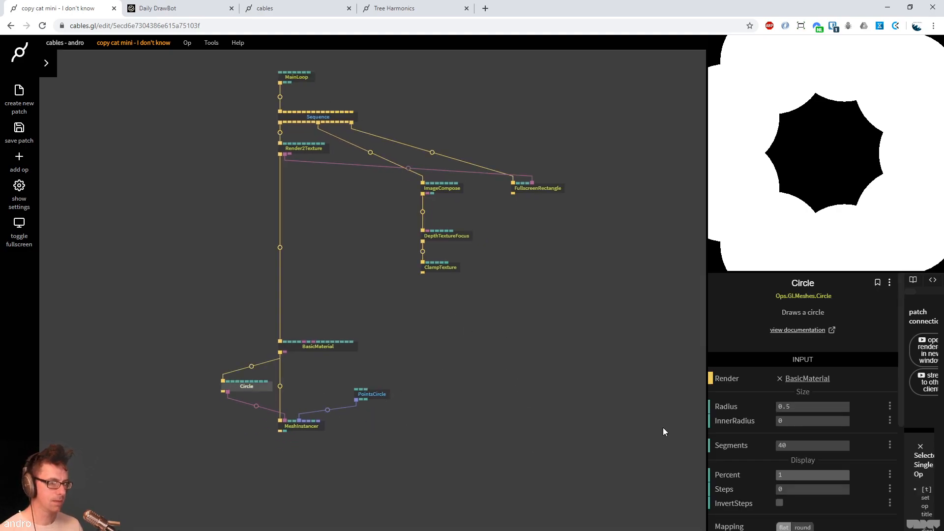
pyautogui.moveTo(806, 407); pyautogui.dragTo(794, 406)
pyautogui.write('0.25')
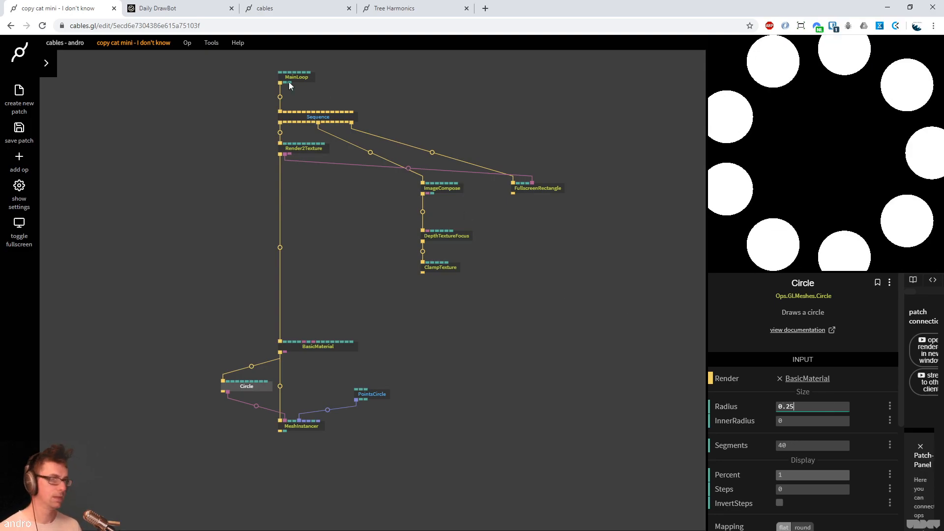
# Check the Daily DrawBot reference, return to the patch and set the PointsCircle radius to 0.5
pyautogui.click(158, 7)
pyautogui.click(64, 8)
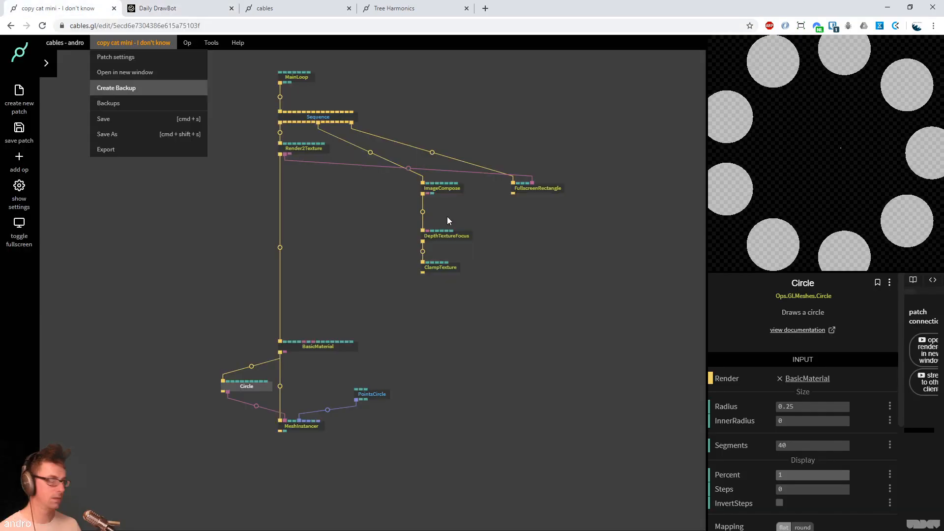
pyautogui.click(372, 394)
pyautogui.click(834, 407)
pyautogui.write('0.5')
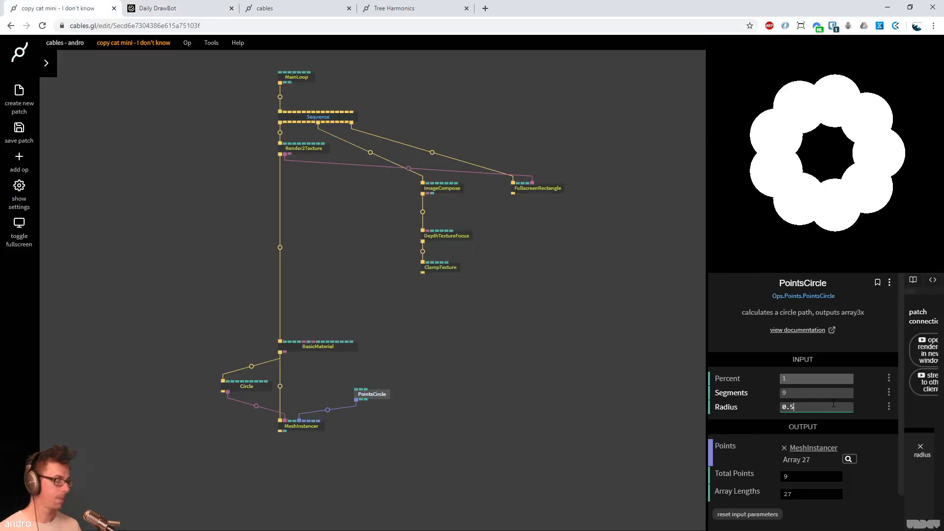
# Set Render2Texture's MSAA to 4x and save the patch
pyautogui.click(313, 153)
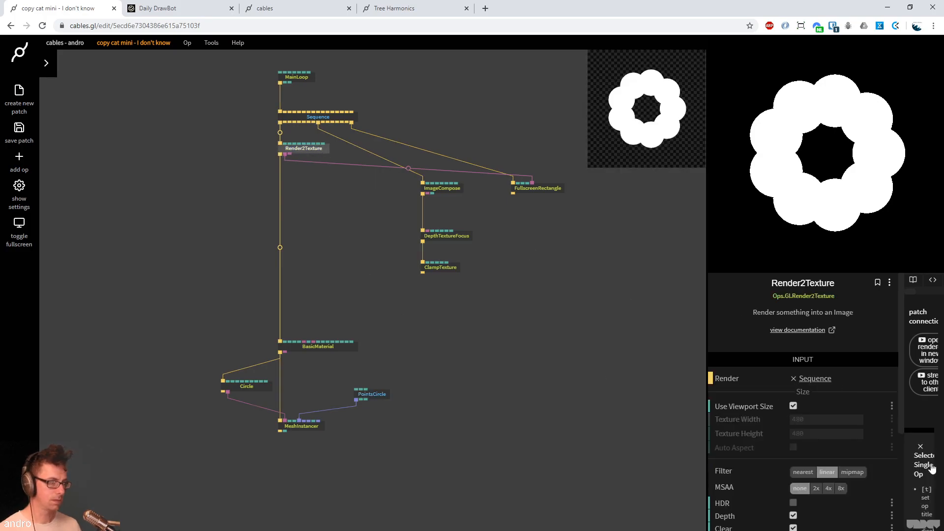
pyautogui.click(828, 489)
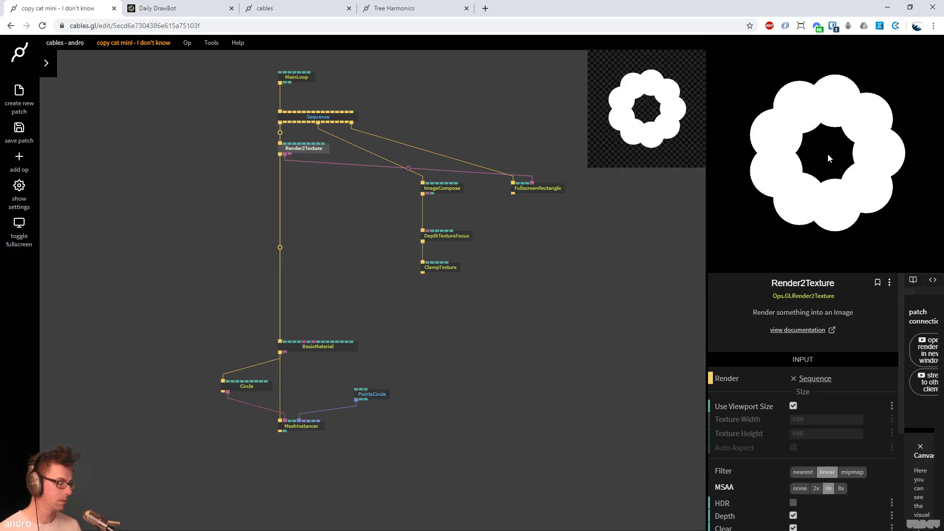
pyautogui.click(465, 346)
pyautogui.hotkey('ctrl', 's')
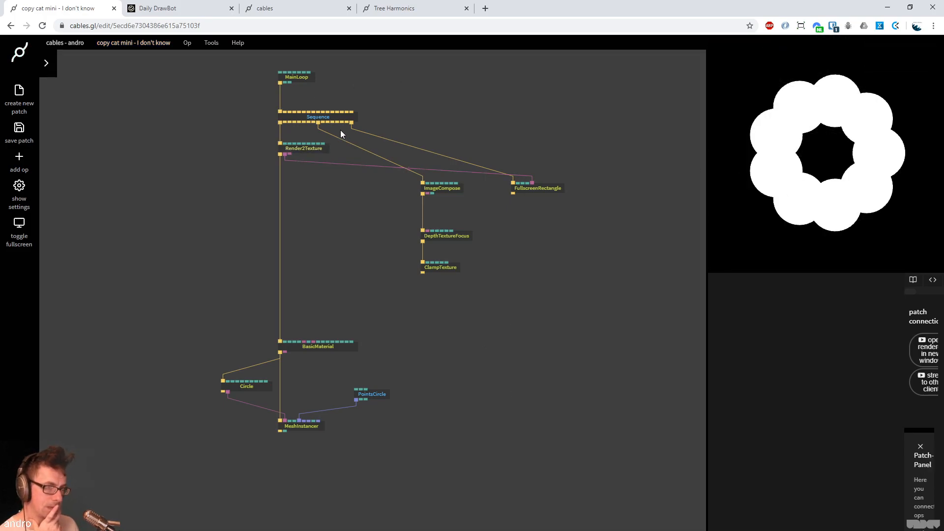
# Move PointsCircle up beside BasicMaterial and add an Array op in 0-1 mode, with its length driven by PointsCircle's total points
pyautogui.moveTo(482, 397); pyautogui.dragTo(433, 398)
pyautogui.moveTo(325, 396); pyautogui.dragTo(348, 354)
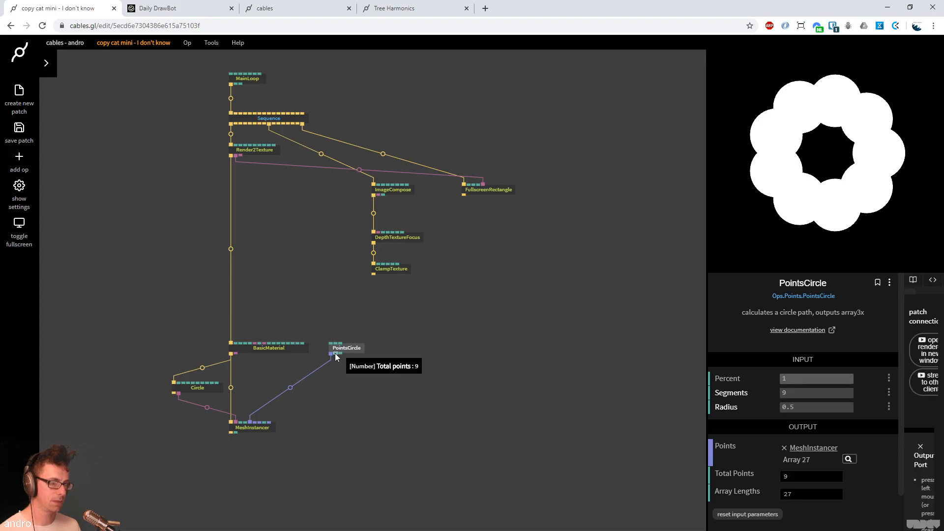
pyautogui.moveTo(335, 353); pyautogui.dragTo(386, 373)
pyautogui.write('array')
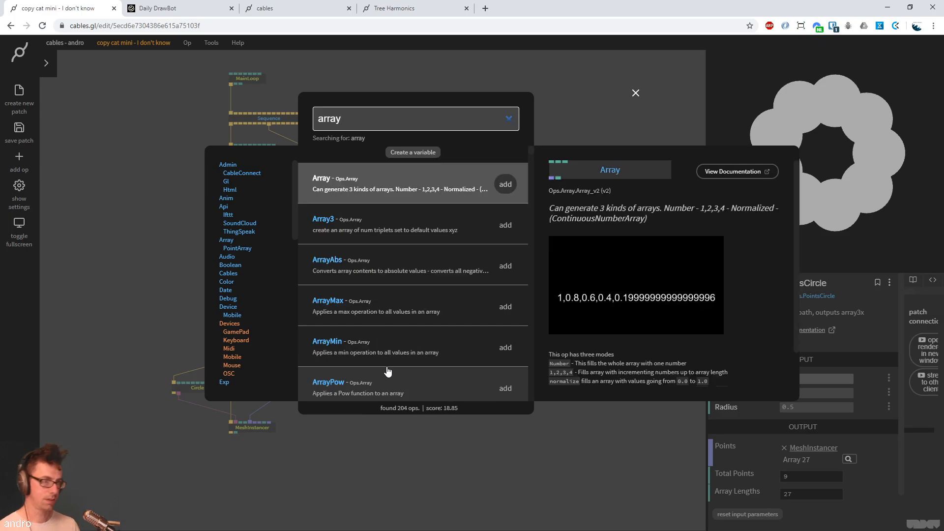
pyautogui.press('Return')
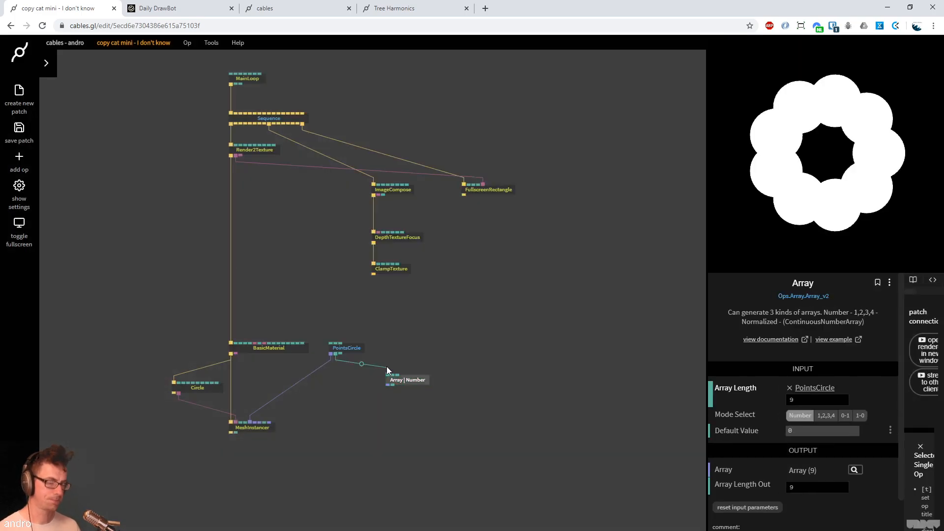
pyautogui.moveTo(401, 384); pyautogui.dragTo(423, 383)
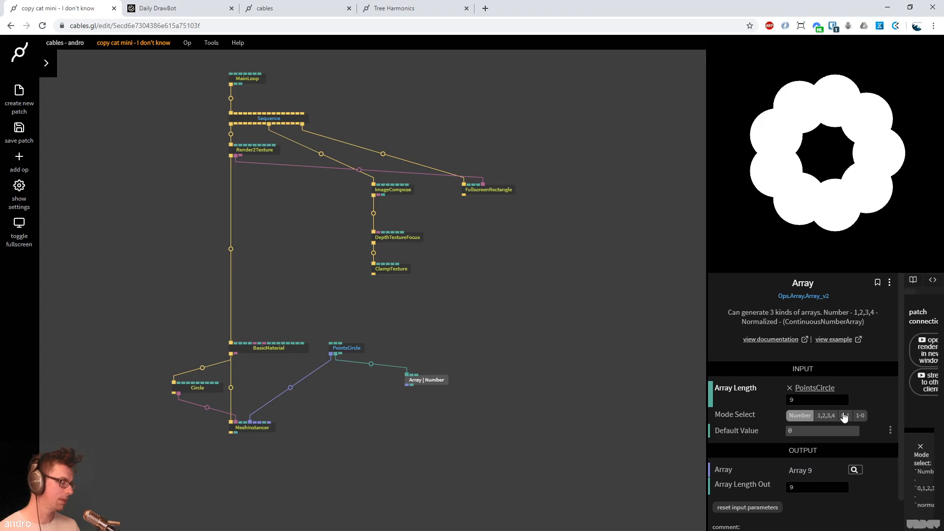
pyautogui.click(845, 416)
pyautogui.click(430, 392)
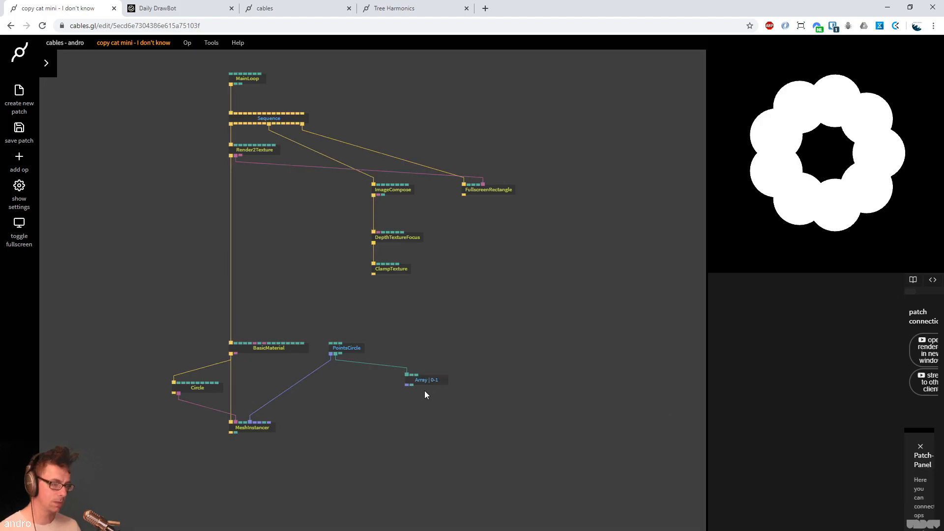
# Add an ArrayPack3 op that takes the Array op's output as Array 1
pyautogui.moveTo(408, 385); pyautogui.dragTo(402, 418)
pyautogui.write('arrayap')
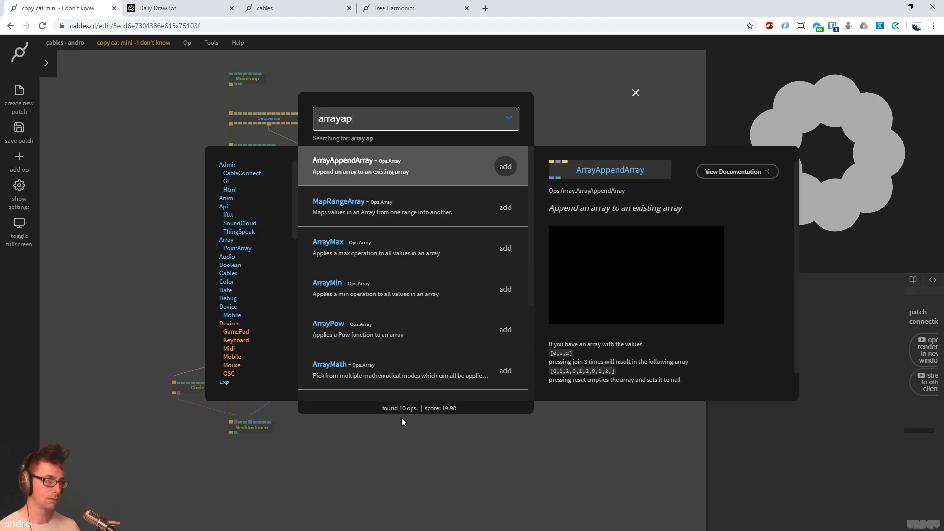
pyautogui.press('BackSpace')
pyautogui.press('BackSpace')
pyautogui.write('pack3')
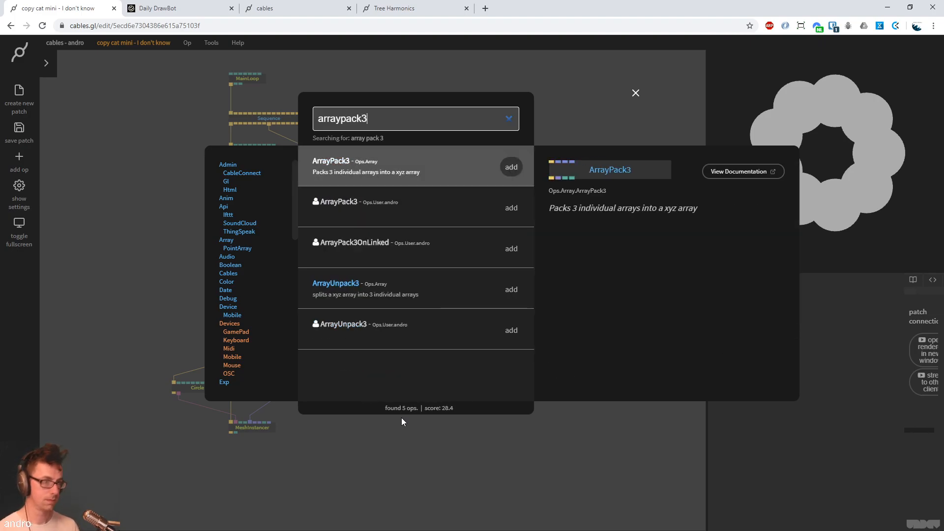
pyautogui.press('Return')
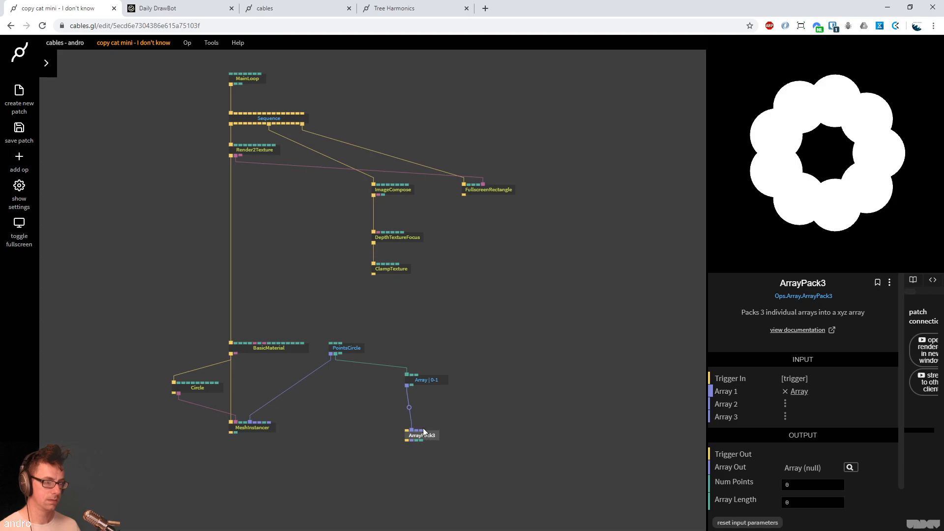
# Trigger ArrayPack3 from BasicMaterial, link its output to MeshInstancer's Scale Array, space the ops out and compare with the Daily DrawBot reference
pyautogui.moveTo(232, 355); pyautogui.dragTo(252, 428)
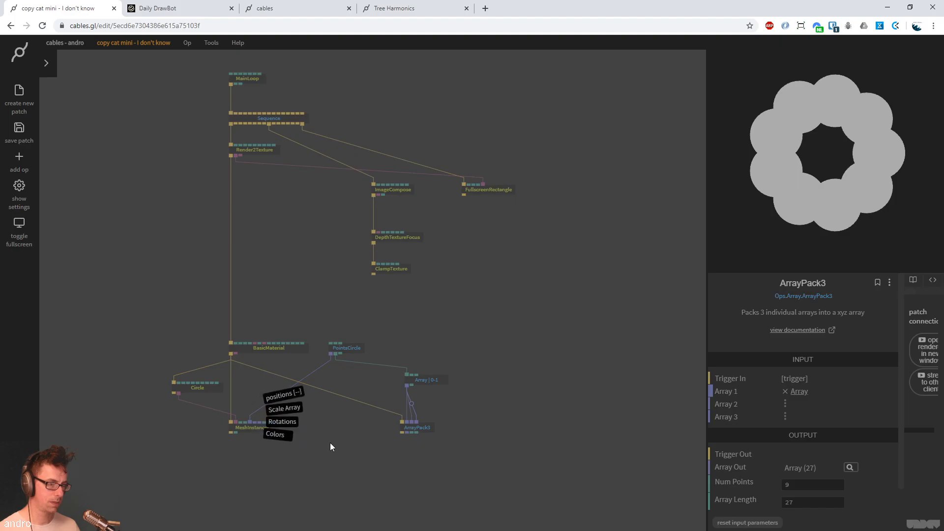
pyautogui.click(283, 412)
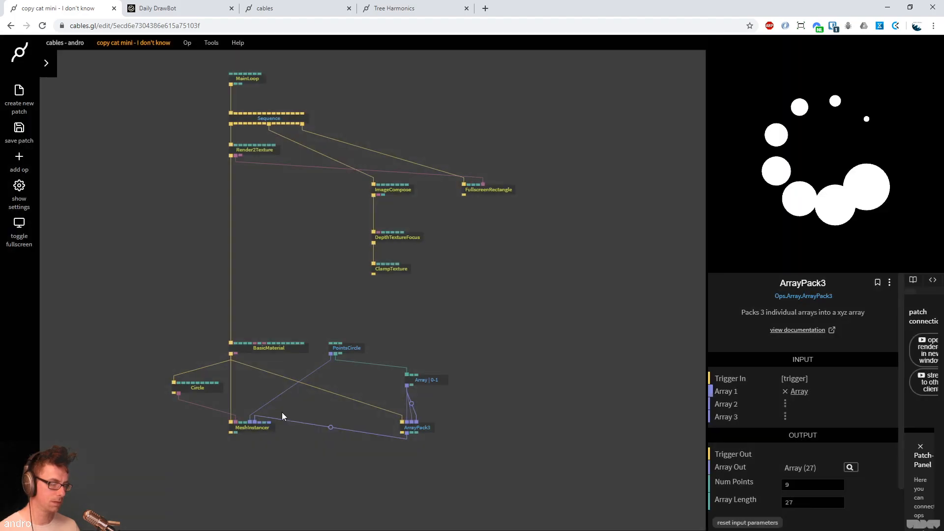
pyautogui.moveTo(268, 428); pyautogui.dragTo(266, 466)
pyautogui.moveTo(432, 427); pyautogui.dragTo(427, 449)
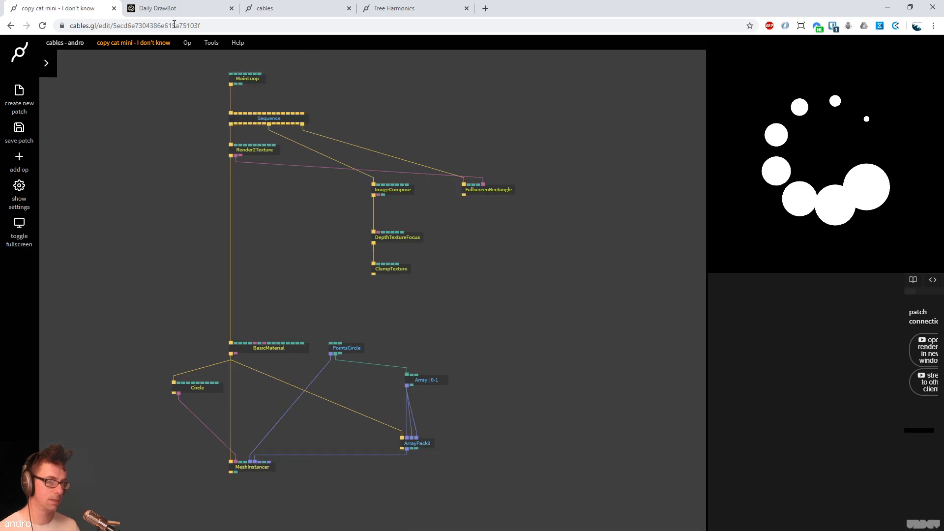
pyautogui.click(173, 11)
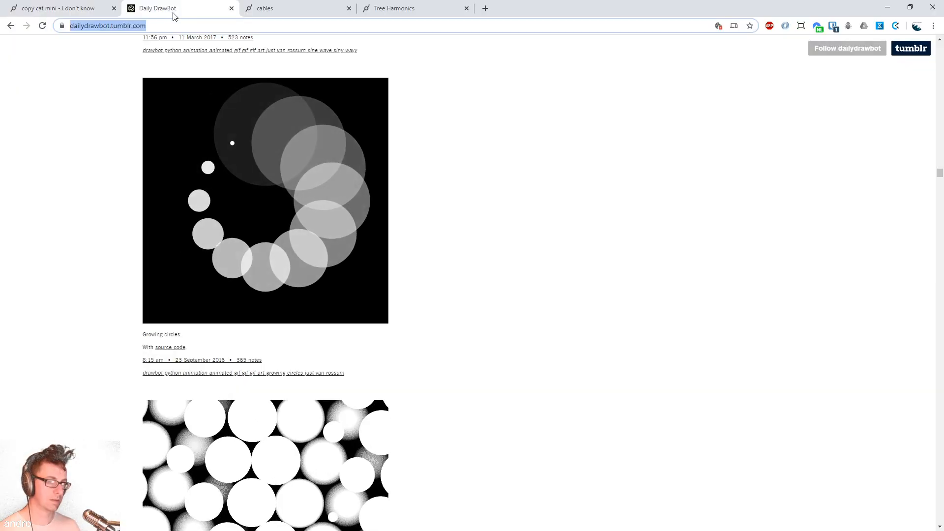
pyautogui.click(74, 9)
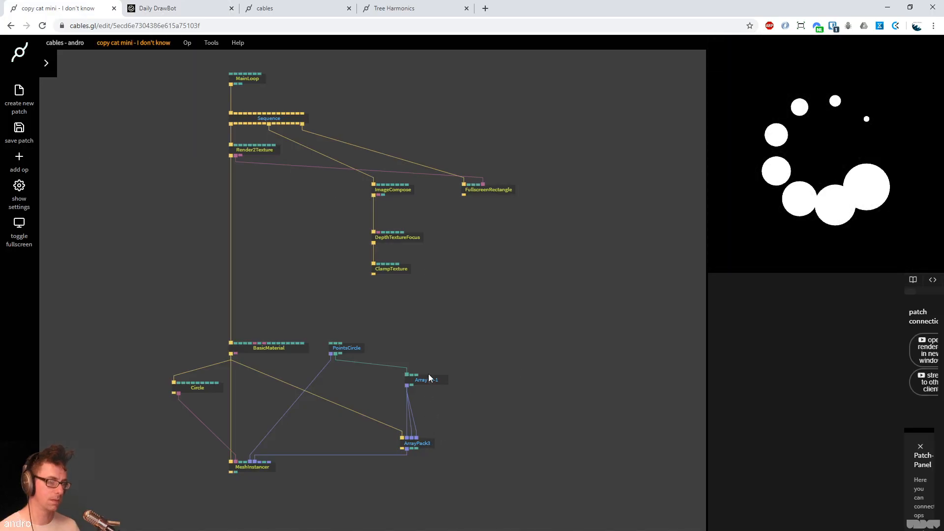
# Insert an ArrayMultiply op between the 0-1 Array and all three ArrayPack3 inputs, and set its value to 1.27
pyautogui.moveTo(407, 386); pyautogui.dragTo(453, 399)
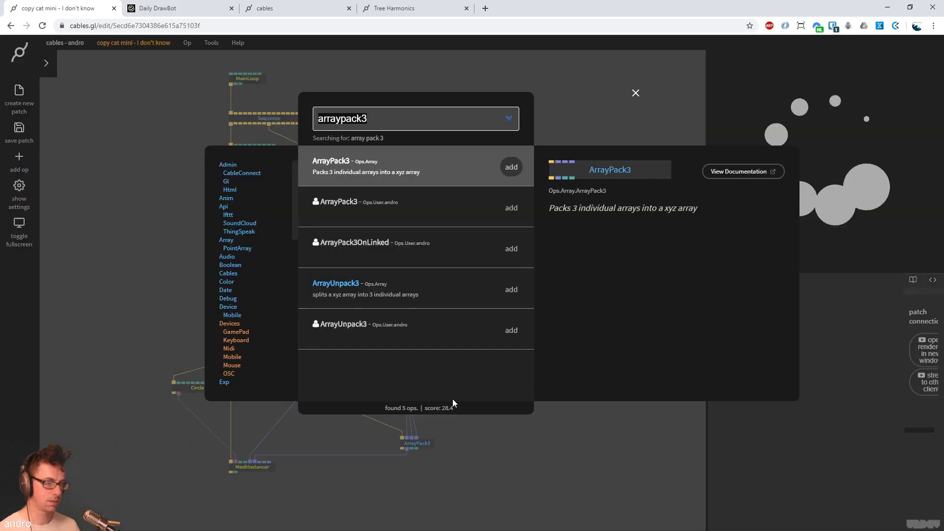
pyautogui.write('arraymult')
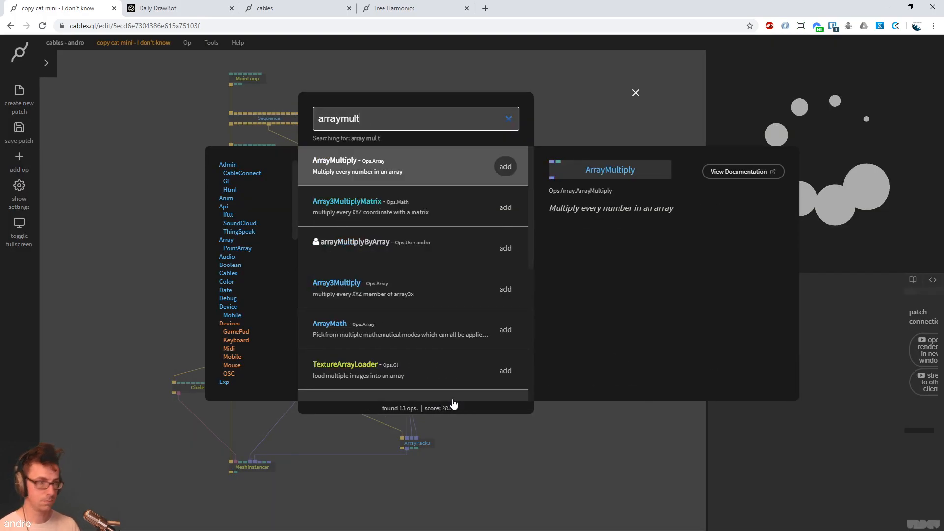
pyautogui.press('Return')
pyautogui.scroll(3, 452, 399)
pyautogui.click(470, 339)
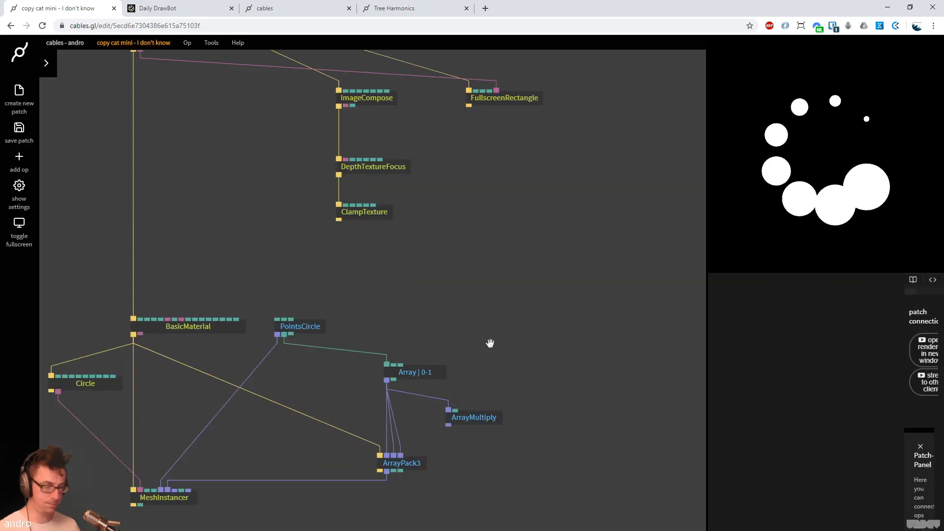
pyautogui.moveTo(484, 340); pyautogui.dragTo(498, 300)
pyautogui.moveTo(443, 333); pyautogui.dragTo(444, 310)
pyautogui.click(444, 310)
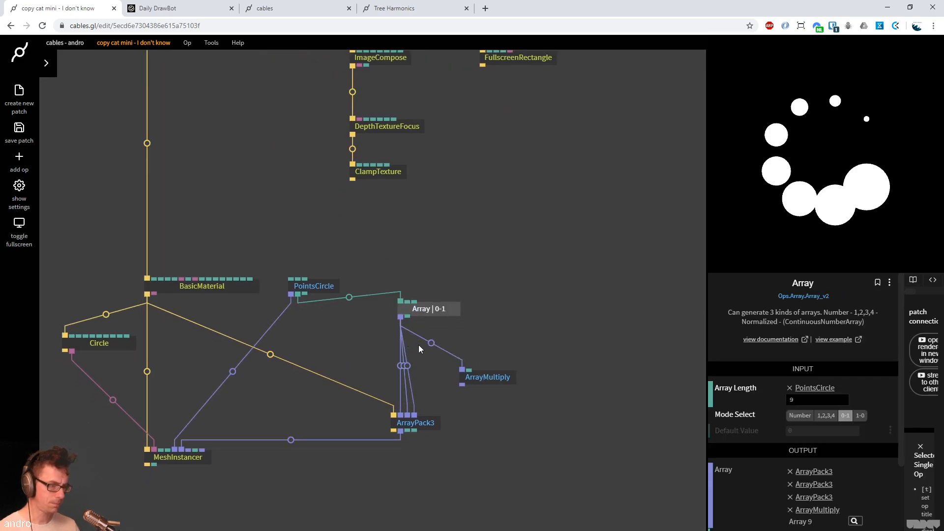
pyautogui.moveTo(400, 317); pyautogui.dragTo(463, 382)
pyautogui.moveTo(470, 380); pyautogui.dragTo(401, 335)
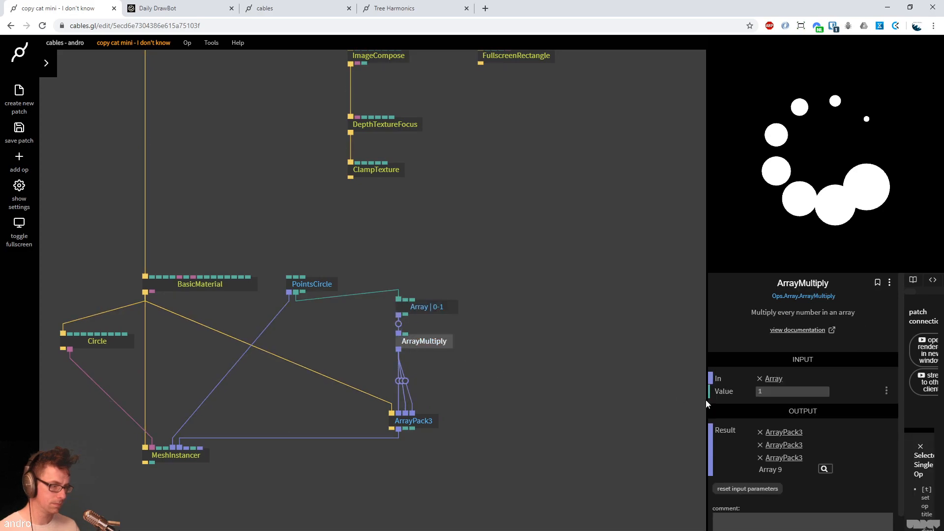
pyautogui.moveTo(786, 393); pyautogui.dragTo(819, 393)
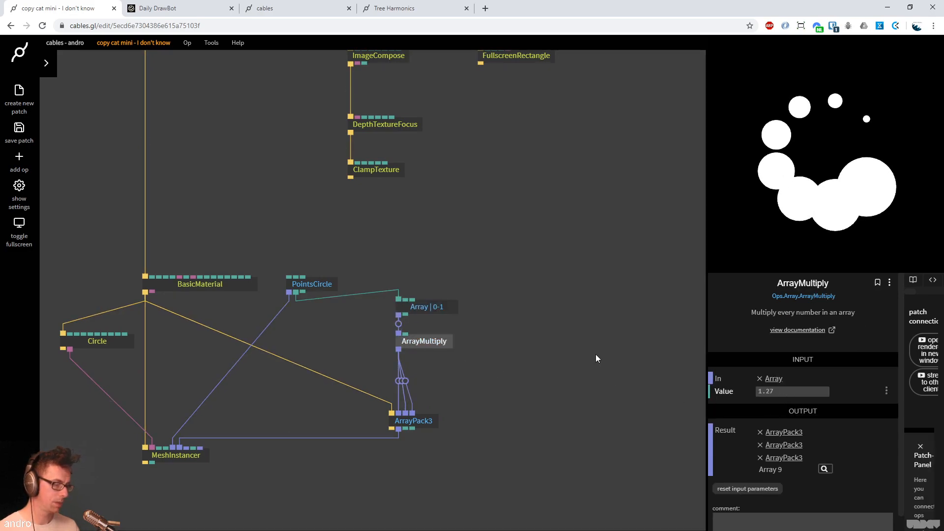
# Insert an ArrayModulo op between ArrayMultiply and the three ArrayPack3 inputs, aligning it in the column above a lowered ArrayPack3
pyautogui.click(413, 364)
pyautogui.moveTo(401, 349); pyautogui.dragTo(457, 375)
pyautogui.write('arraymod')
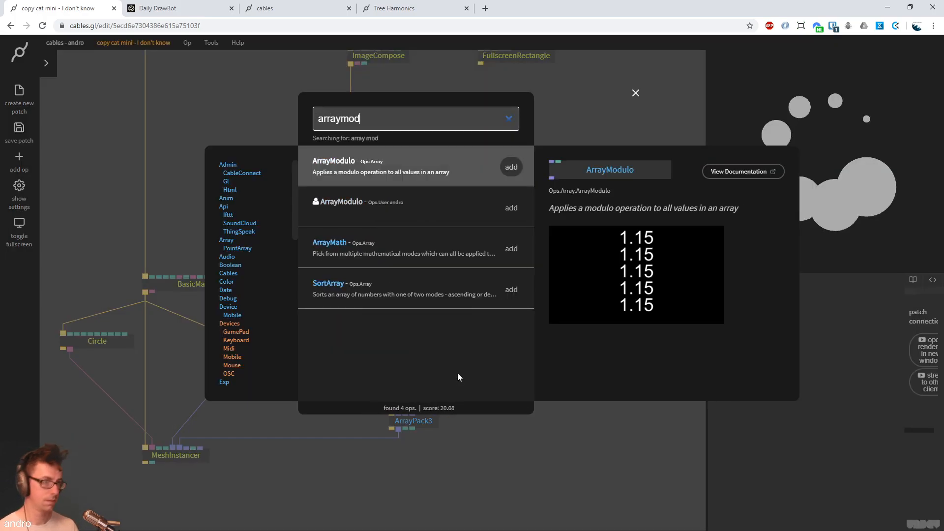
pyautogui.press('Return')
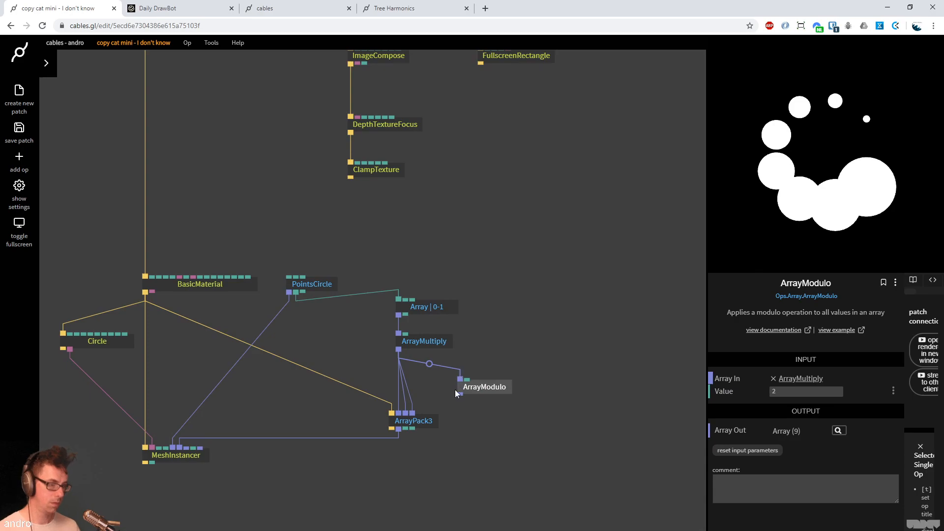
pyautogui.rightClick(430, 364)
pyautogui.rightClick(400, 350)
pyautogui.moveTo(422, 360); pyautogui.dragTo(399, 349)
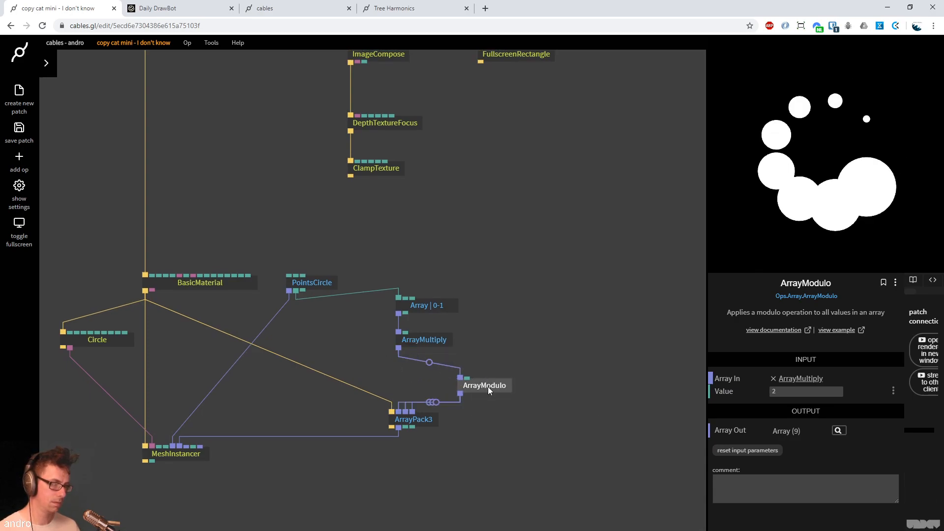
pyautogui.moveTo(493, 388); pyautogui.dragTo(438, 377)
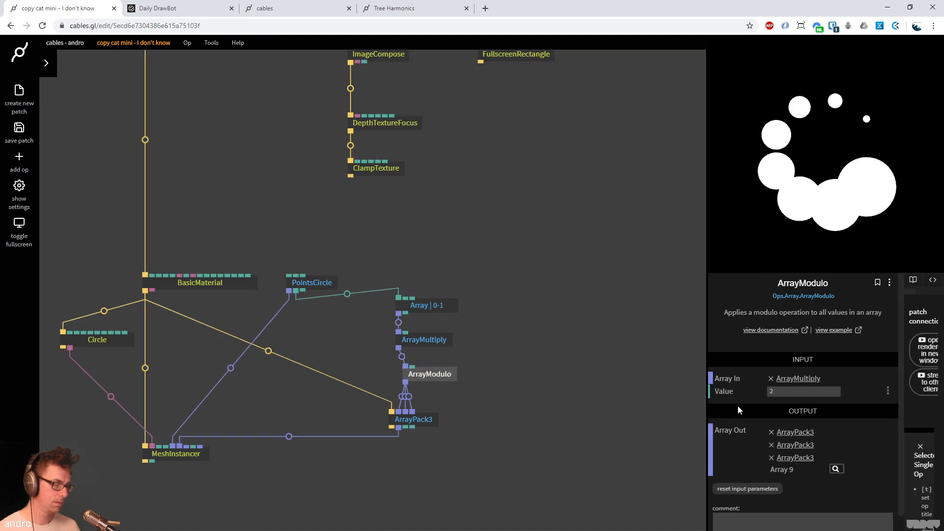
pyautogui.moveTo(429, 423); pyautogui.dragTo(427, 446)
pyautogui.moveTo(435, 376); pyautogui.dragTo(429, 387)
pyautogui.click(428, 402)
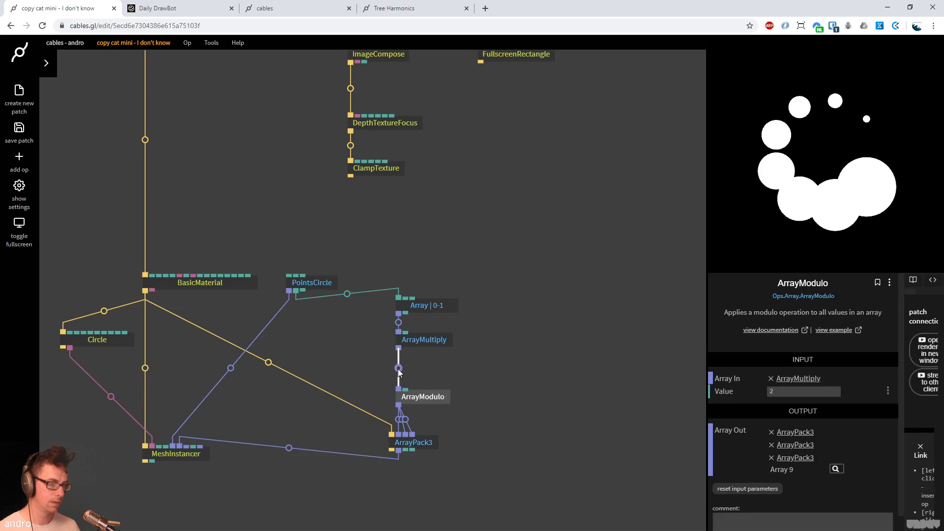
# Insert an ArraySum op into the link between ArrayMultiply and ArrayModulo
pyautogui.click(398, 368)
pyautogui.write('arraysum')
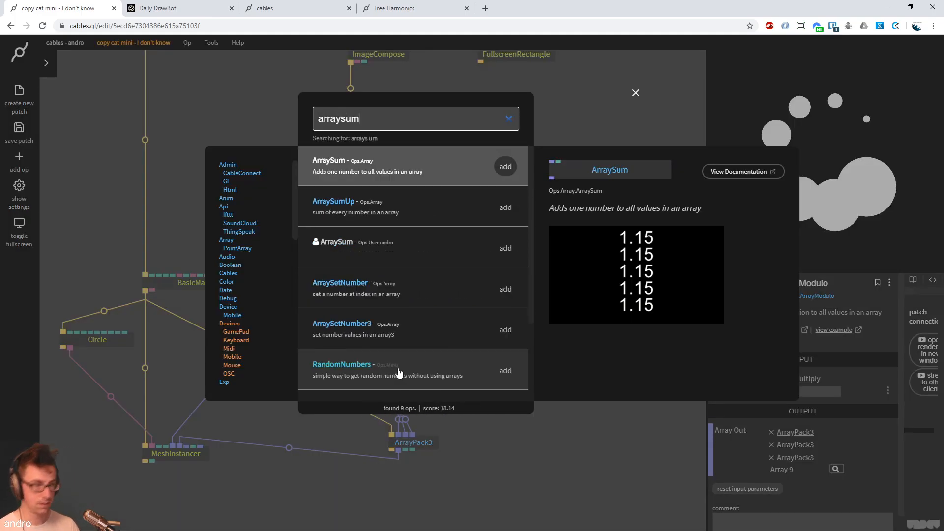
pyautogui.press('Return')
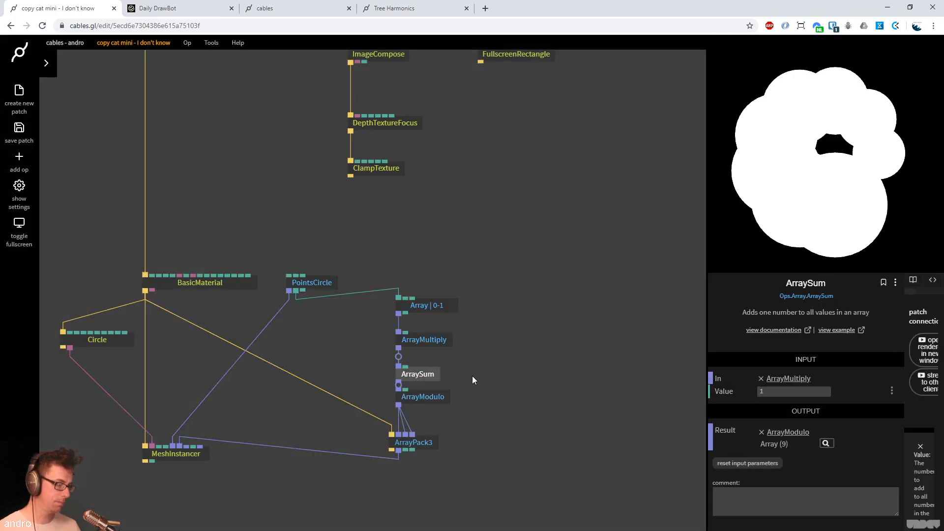
# Add a Timer op that drives ArraySum's value and set its speed to 0.5
pyautogui.moveTo(405, 366); pyautogui.dragTo(509, 359)
pyautogui.write('timer')
pyautogui.press('Return')
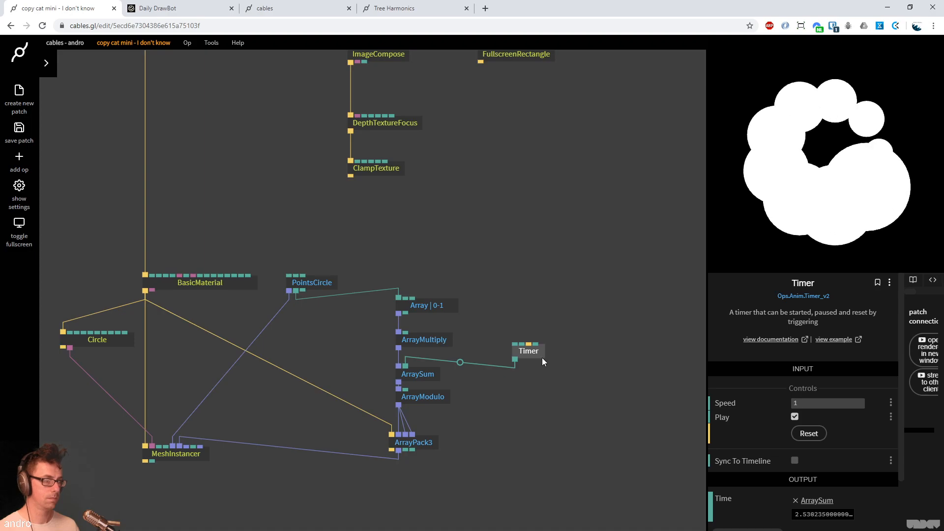
pyautogui.click(814, 403)
pyautogui.write('0.5')
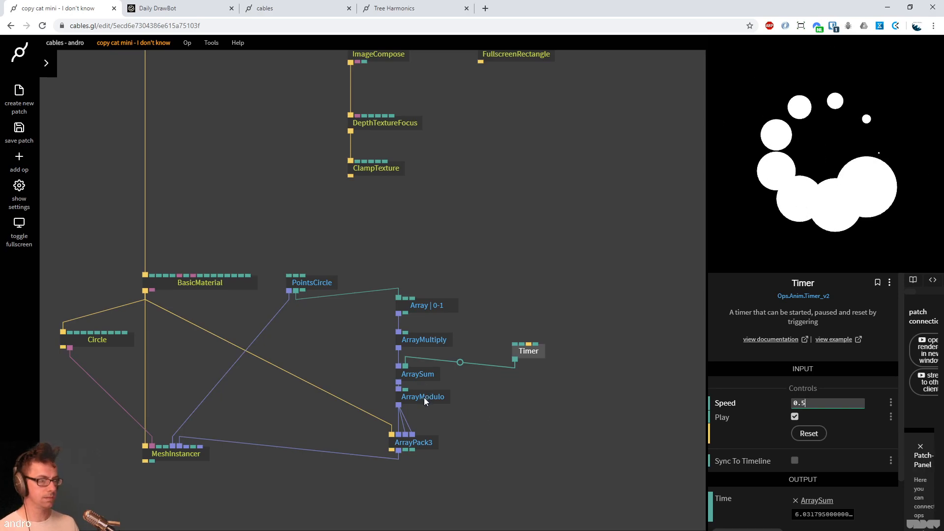
# Set the ArrayModulo value to 1 and slow the Timer's speed to 0.14
pyautogui.moveTo(438, 400); pyautogui.dragTo(445, 412)
pyautogui.click(794, 389)
pyautogui.write('1')
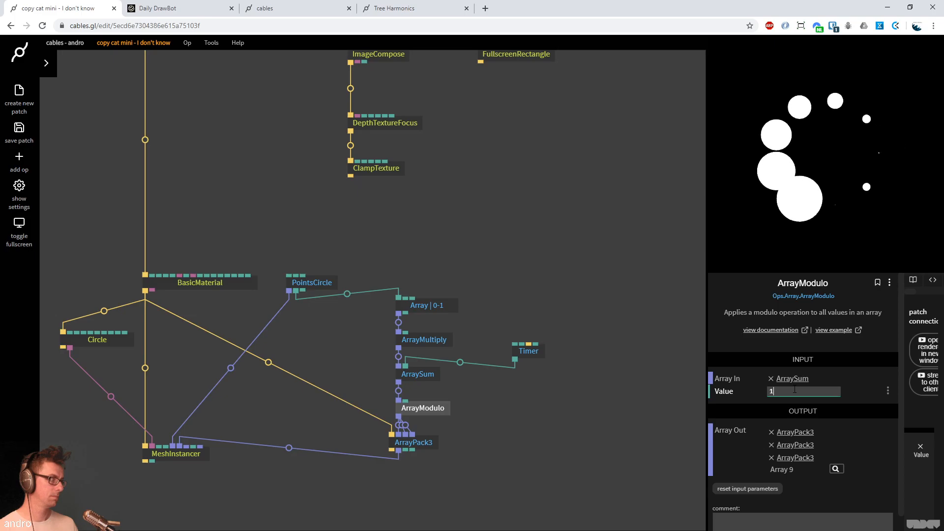
pyautogui.moveTo(531, 359); pyautogui.dragTo(529, 336)
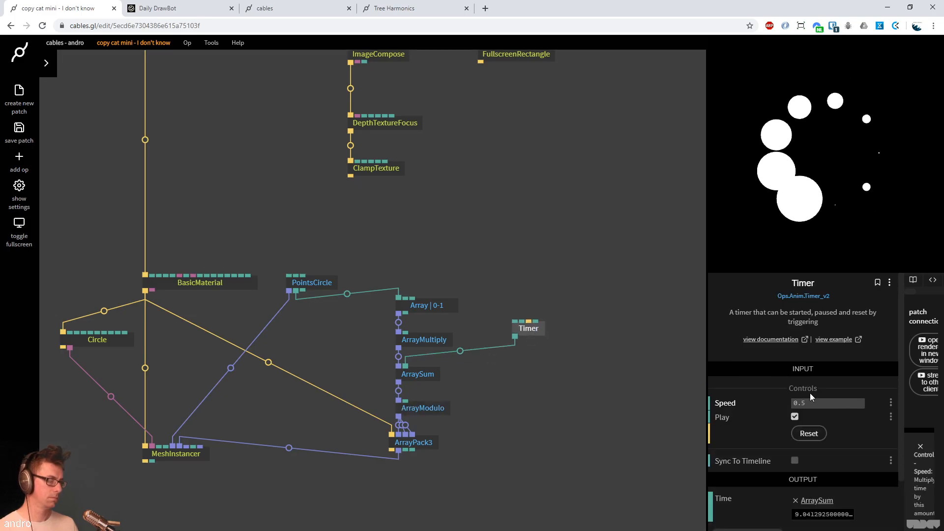
pyautogui.moveTo(821, 401); pyautogui.dragTo(812, 402)
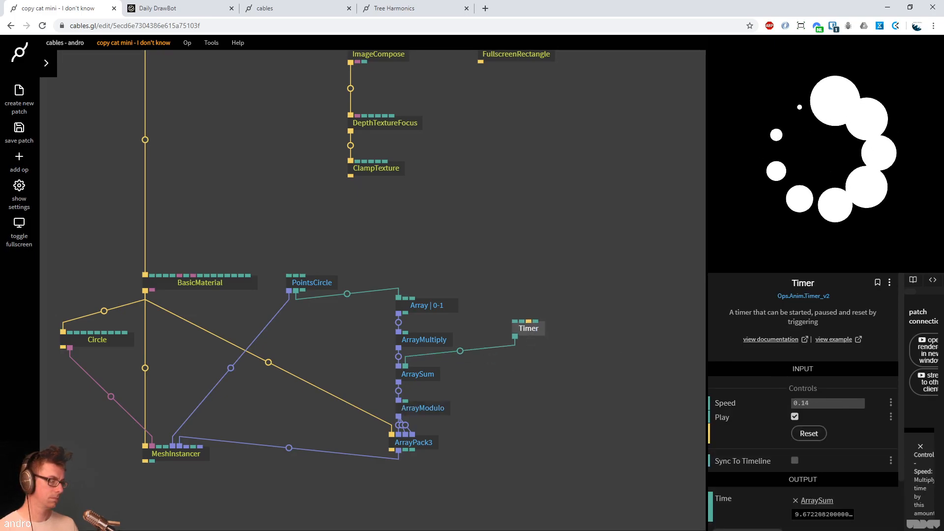
# Check the Daily DrawBot growing circles reference, return to the patch and set PointsCircle's segments to 12
pyautogui.click(174, 9)
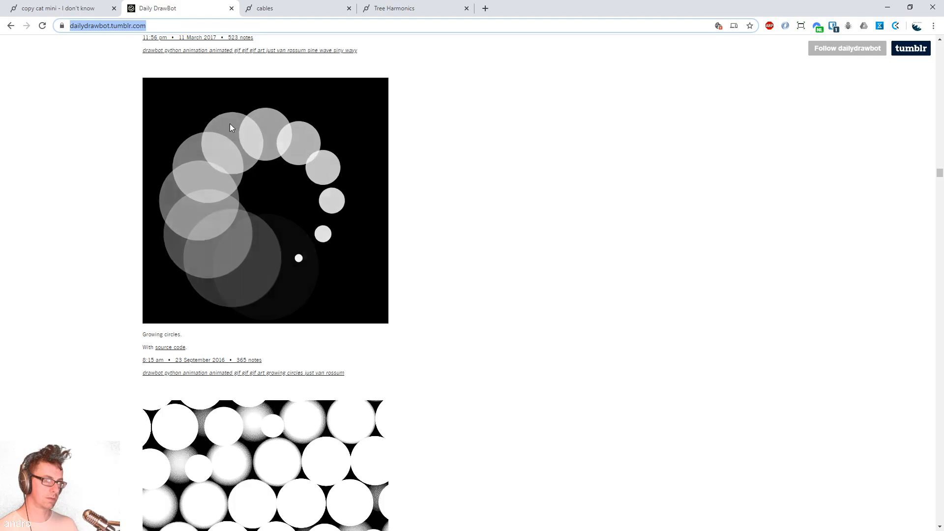
pyautogui.click(82, 11)
pyautogui.click(613, 336)
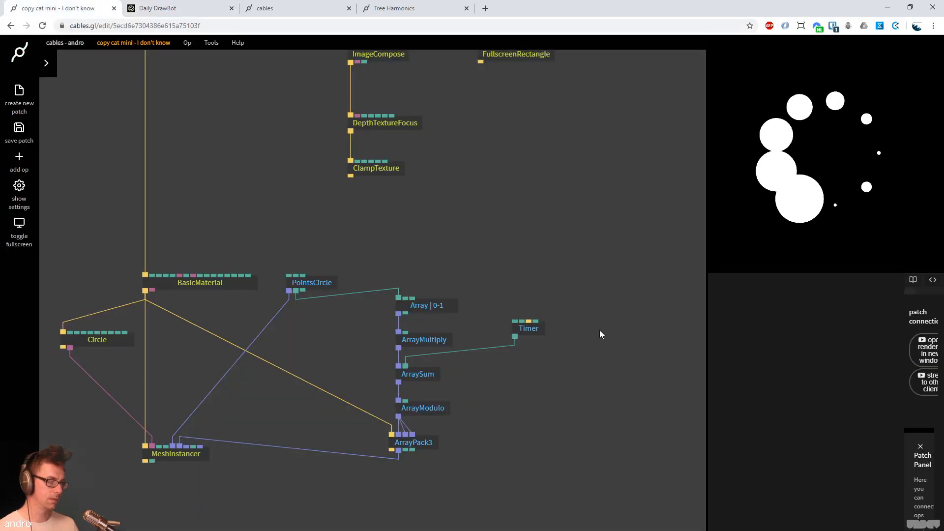
pyautogui.click(318, 284)
pyautogui.click(816, 393)
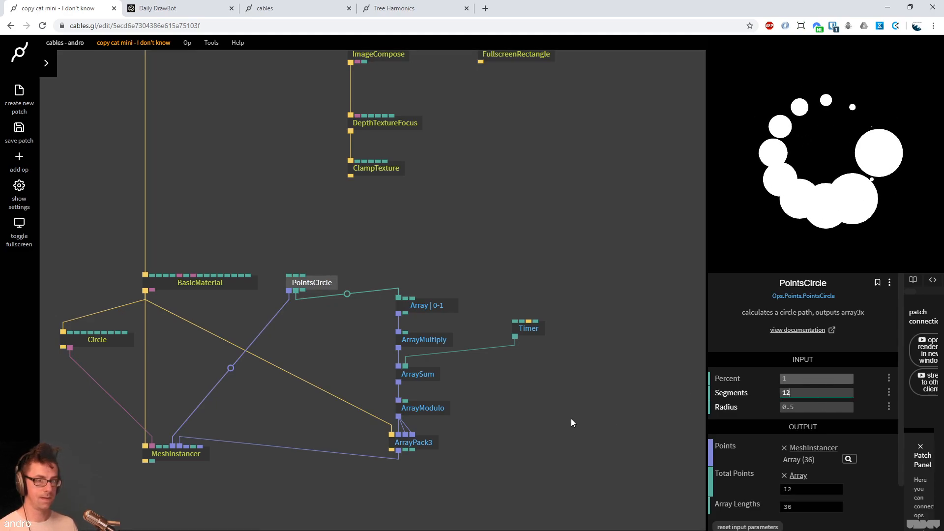
# Look at BasicMaterial's color settings and the reference's transparency, and move MeshInstancer further down in the patch
pyautogui.moveTo(326, 337); pyautogui.dragTo(329, 329)
pyautogui.click(240, 280)
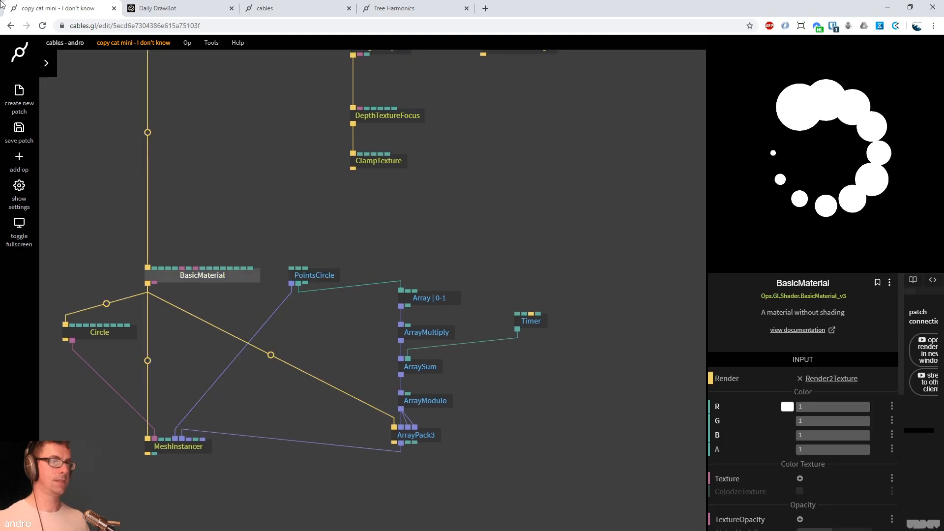
pyautogui.click(193, 14)
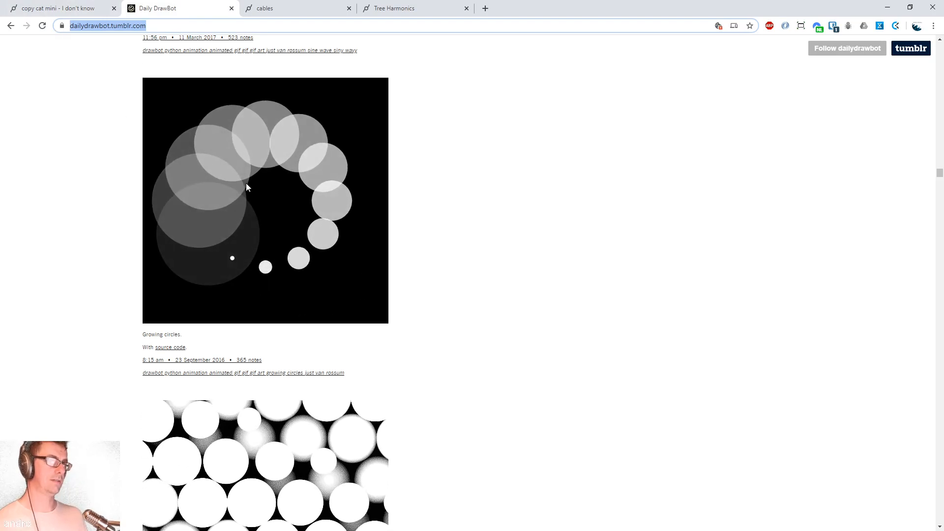
pyautogui.click(73, 7)
pyautogui.moveTo(178, 453); pyautogui.dragTo(178, 510)
pyautogui.moveTo(288, 485); pyautogui.dragTo(287, 369)
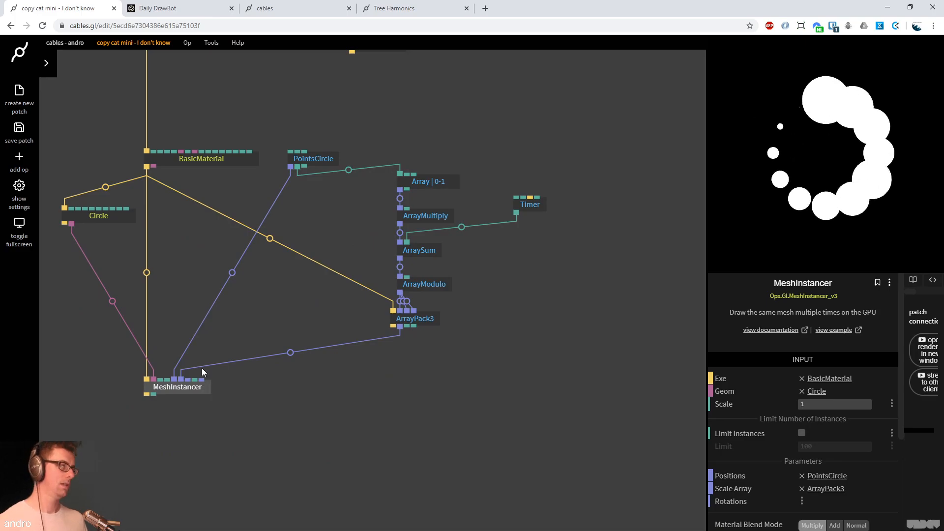
# Add a second Array op in Number mode and place it beside ArrayPack3
pyautogui.click(530, 433)
pyautogui.doubleClick(509, 315)
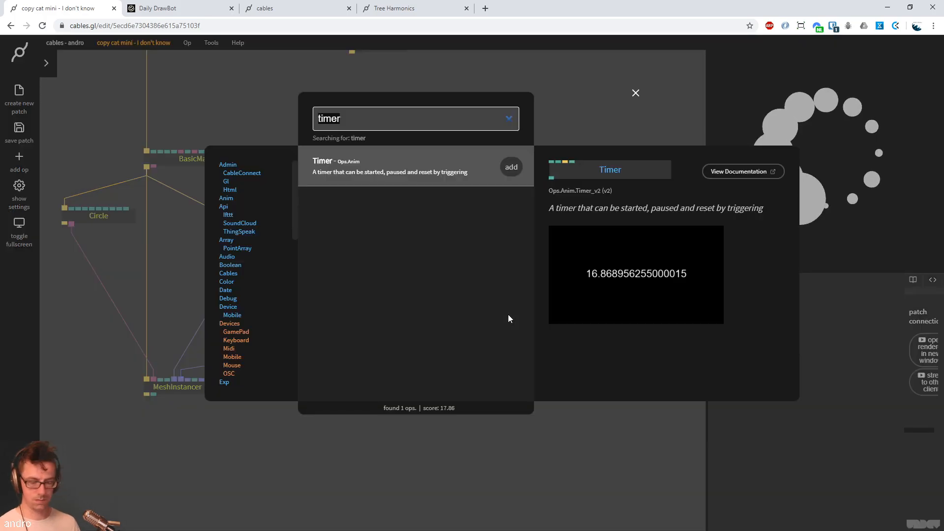
pyautogui.write('array')
pyautogui.press('Return')
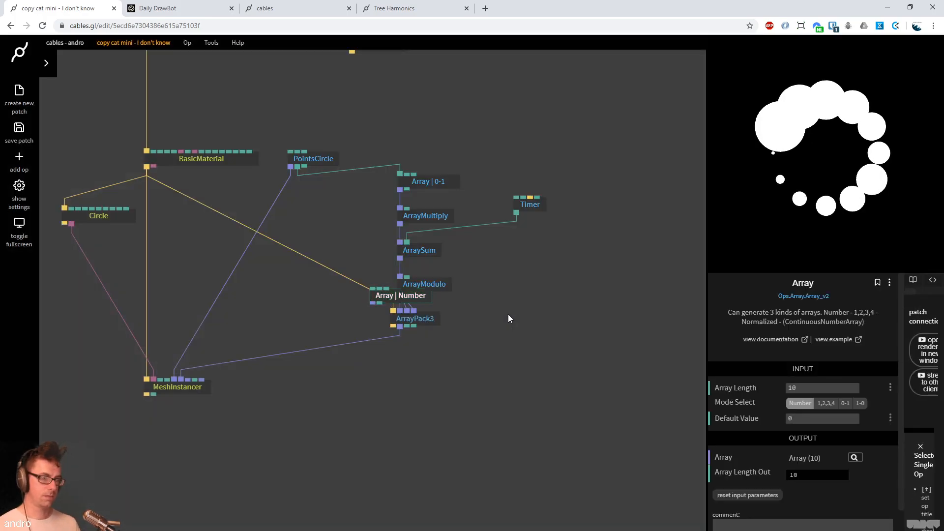
pyautogui.moveTo(409, 293); pyautogui.dragTo(537, 317)
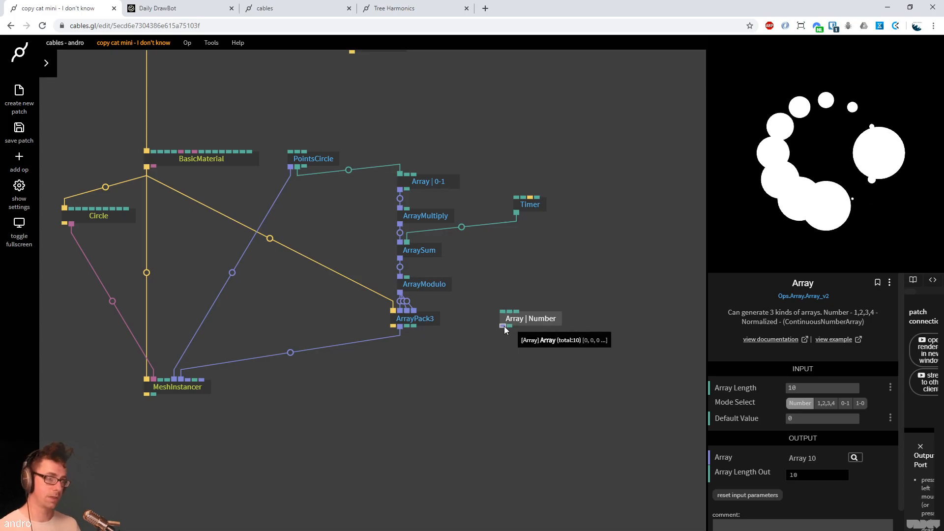
# Add an ArrayPack4 op below the Number-mode Array, taking that array's output as Array 1
pyautogui.moveTo(503, 326); pyautogui.dragTo(512, 387)
pyautogui.write('arraypack')
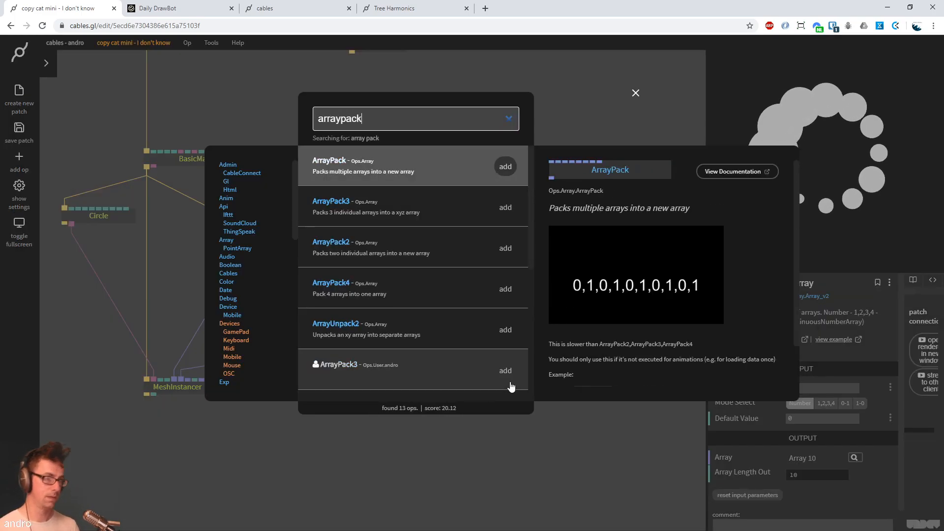
pyautogui.press('Down')
pyautogui.press('Down')
pyautogui.press('Up')
pyautogui.press('Down')
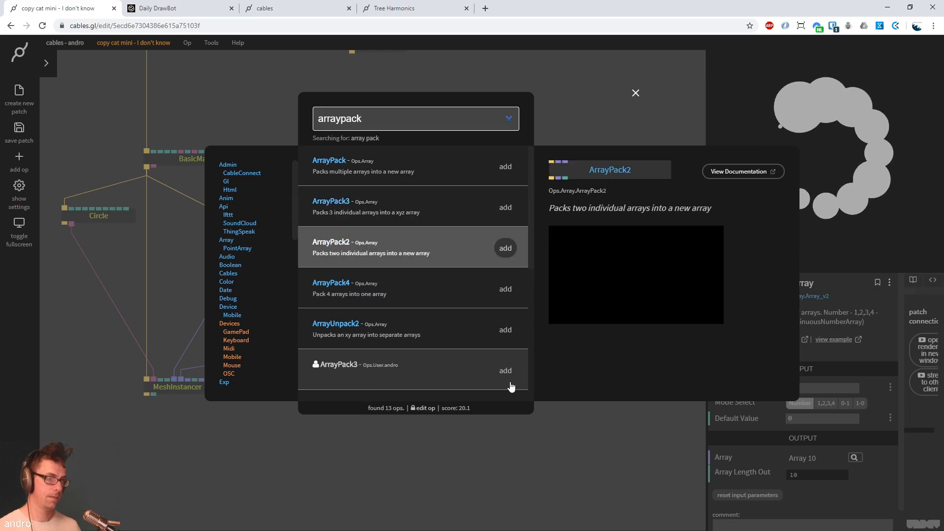
pyautogui.press('Return')
pyautogui.moveTo(538, 399); pyautogui.dragTo(526, 400)
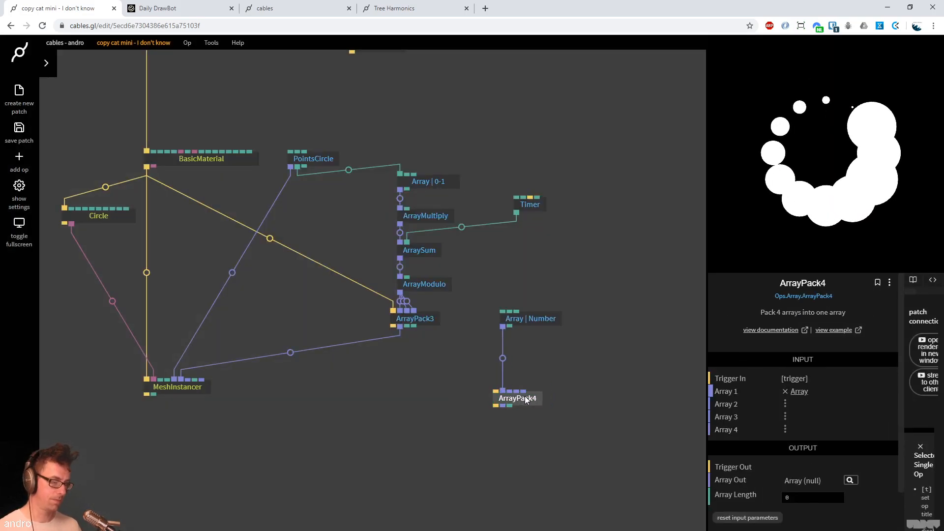
# Connect the Number-mode Array's output to ArrayPack4's Array 2 and Array 3
pyautogui.moveTo(502, 326); pyautogui.dragTo(510, 391)
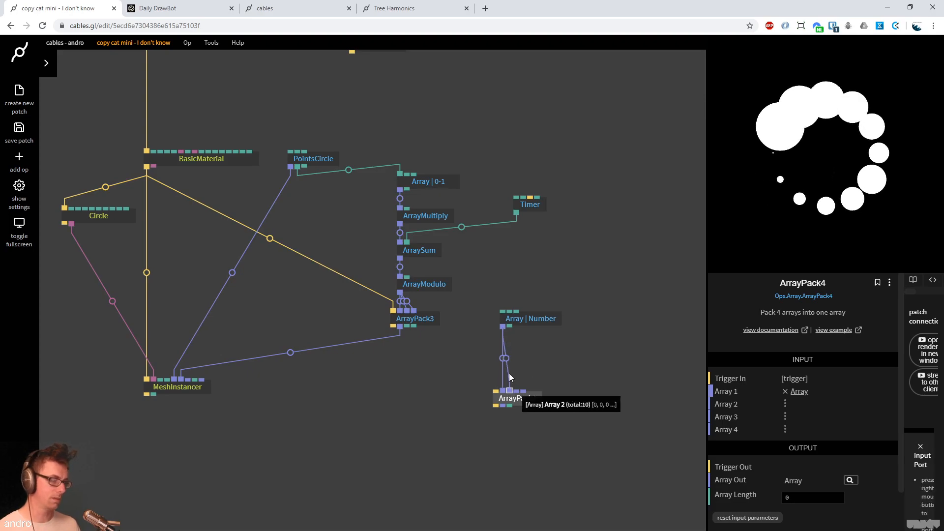
pyautogui.moveTo(503, 326); pyautogui.dragTo(516, 392)
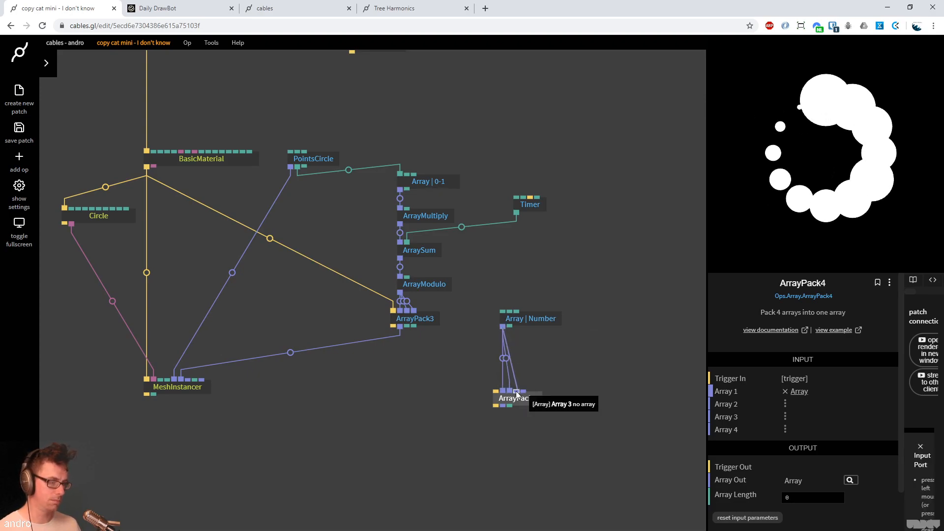
pyautogui.click(535, 318)
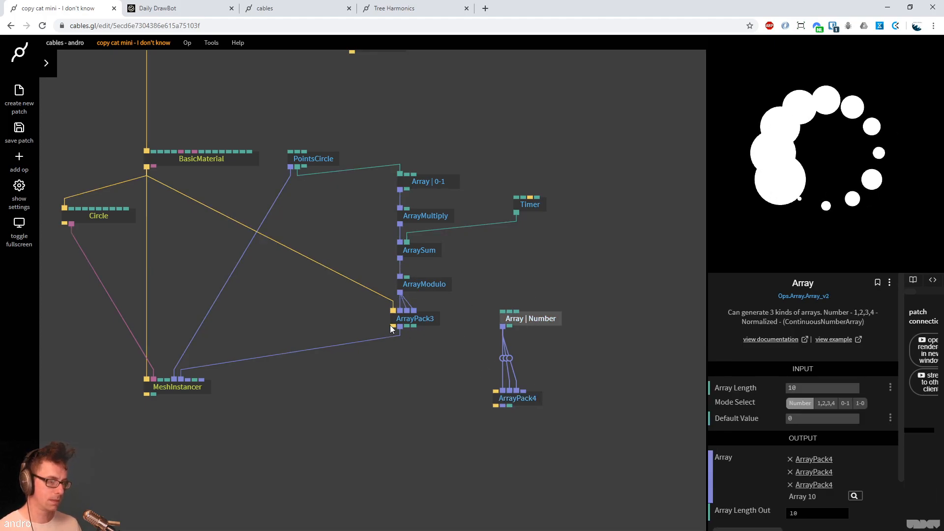
# Wire ArrayPack3's trigger into ArrayPack4 and its array output into MeshInstancer's color array input, with MeshInstancer moved further down
pyautogui.moveTo(393, 327); pyautogui.dragTo(237, 392)
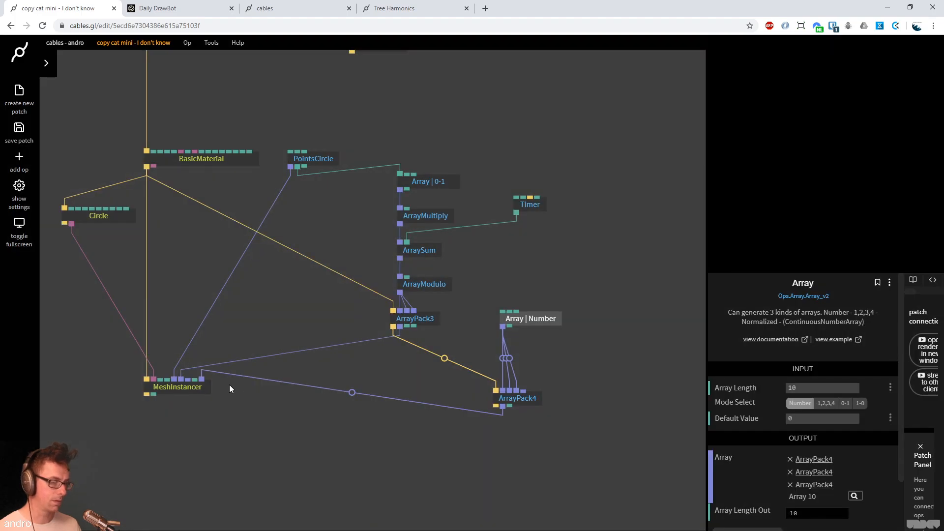
pyautogui.moveTo(178, 391); pyautogui.dragTo(177, 422)
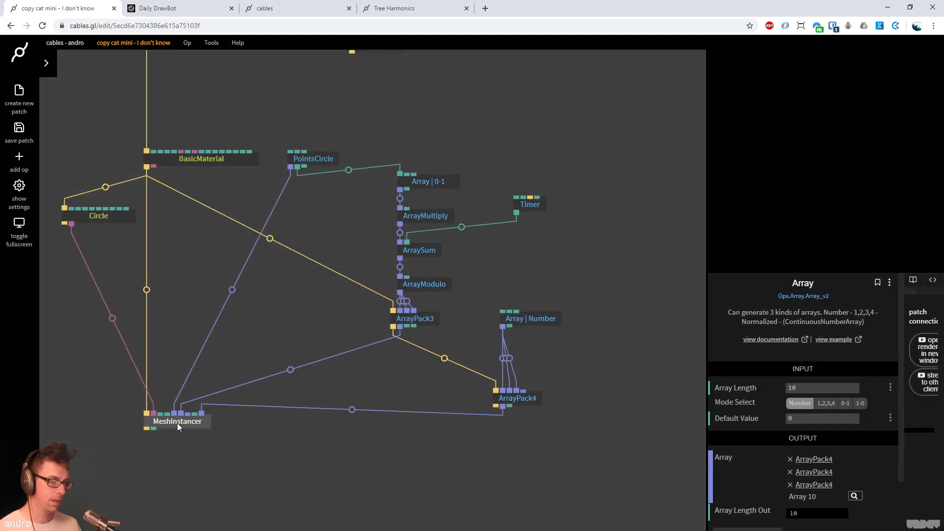
# Try feeding ArrayModulo's output into ArrayPack4's Array 4, and remove that link
pyautogui.click(531, 399)
pyautogui.moveTo(524, 391); pyautogui.dragTo(601, 350)
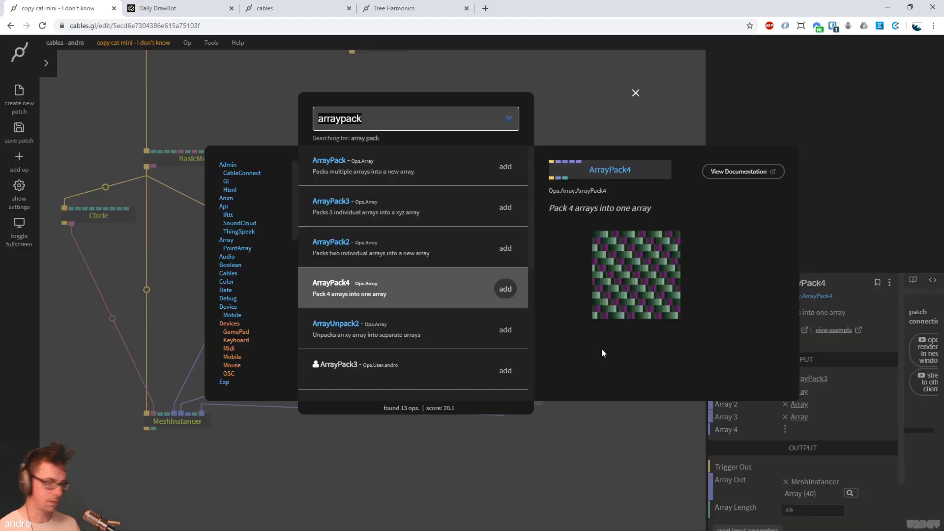
pyautogui.click(583, 478)
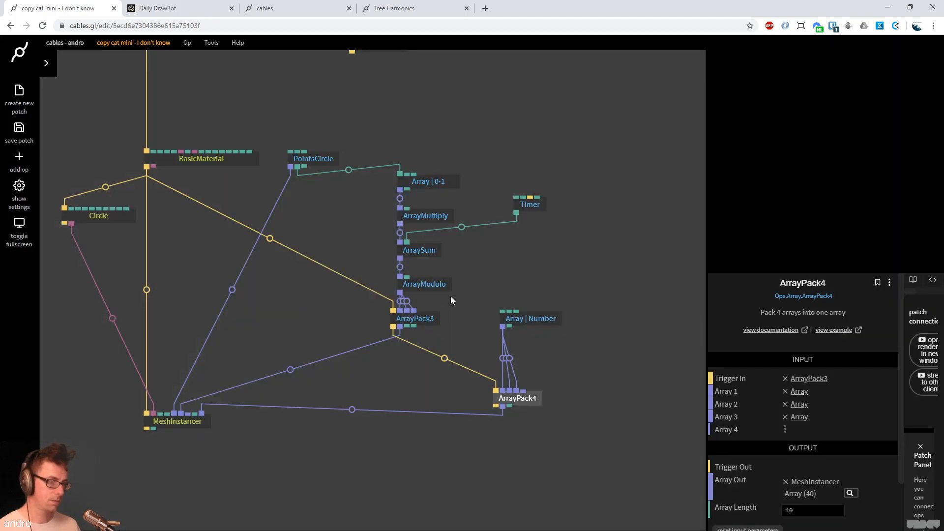
pyautogui.click(435, 285)
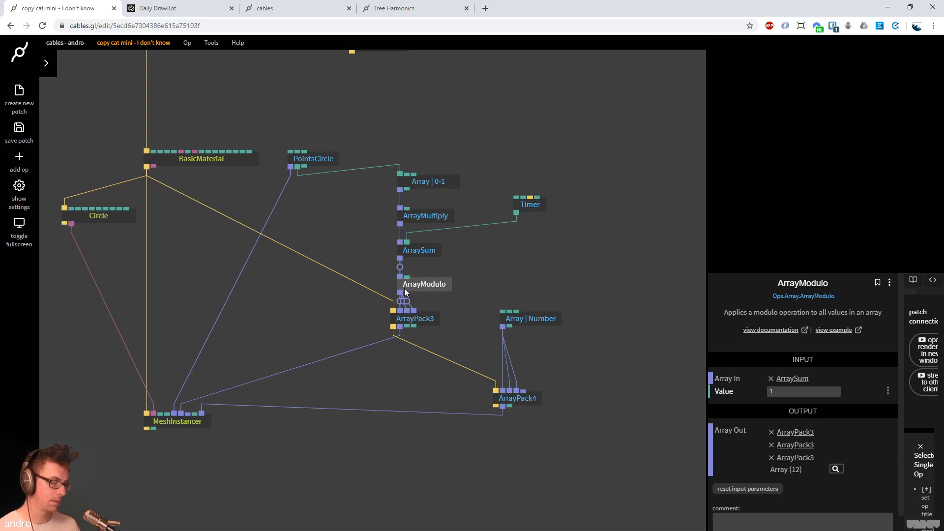
pyautogui.moveTo(402, 291); pyautogui.dragTo(524, 392)
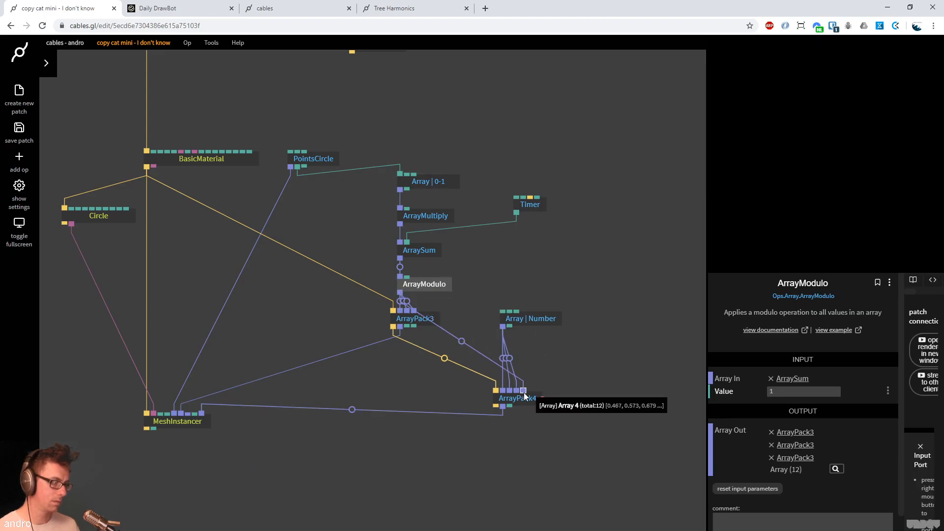
pyautogui.click(531, 396)
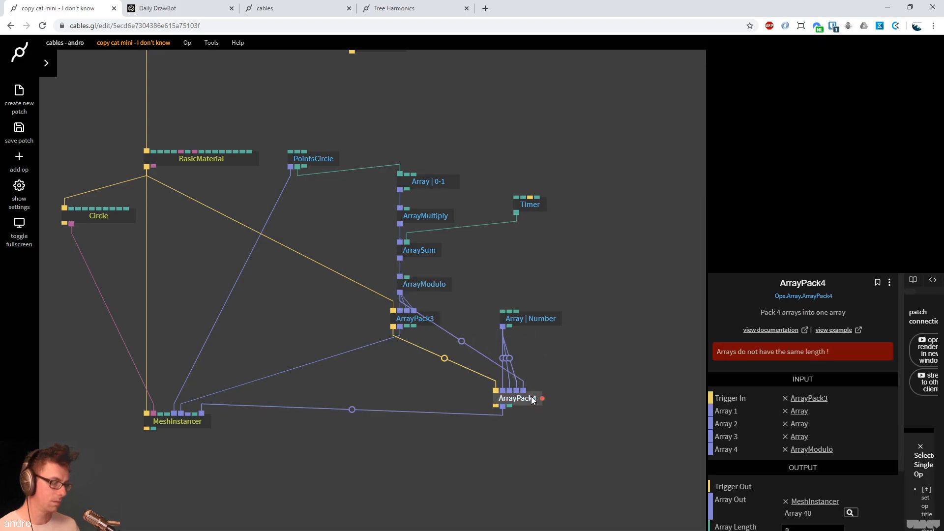
pyautogui.rightClick(462, 342)
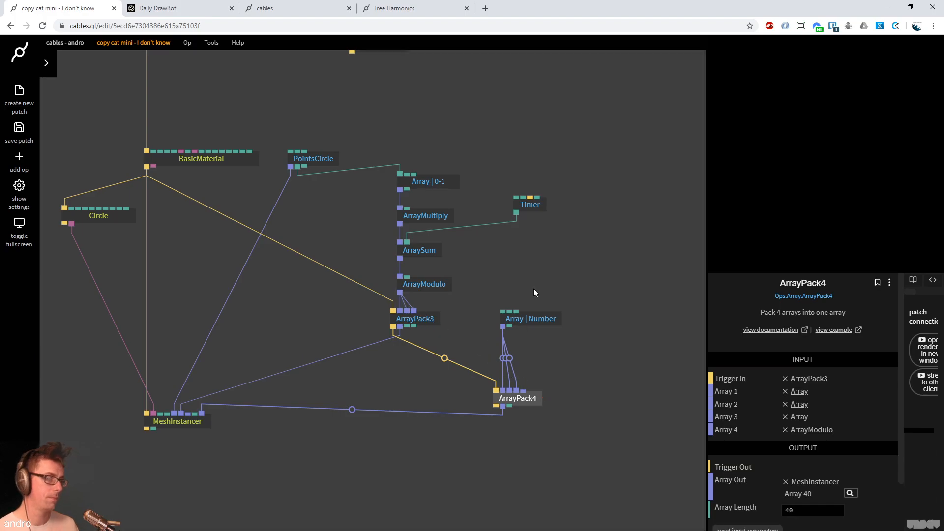
# Set the Number-mode Array's Default Value to 1
pyautogui.click(534, 318)
pyautogui.click(821, 418)
pyautogui.write('1')
# Duplicate the Number-mode Array beside the original and link the original's Array Length Out to the copy's Array Length
pyautogui.click(523, 322)
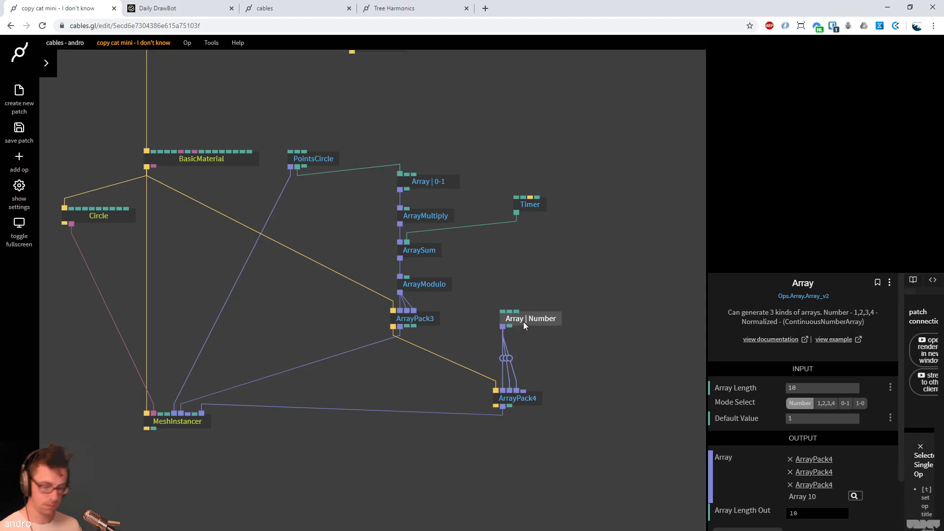
pyautogui.hotkey('ctrl', 'c')
pyautogui.hotkey('ctrl', 'v')
pyautogui.moveTo(547, 347); pyautogui.dragTo(590, 321)
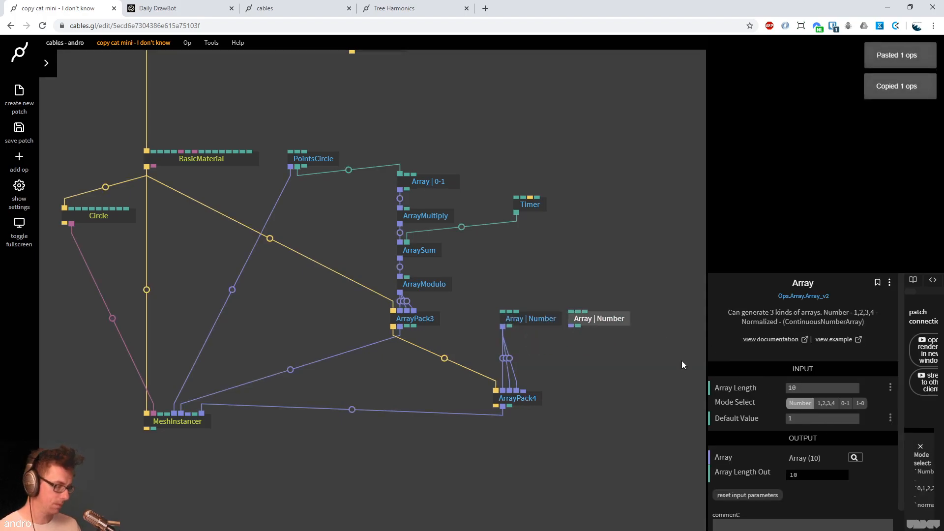
pyautogui.moveTo(507, 326); pyautogui.dragTo(613, 318)
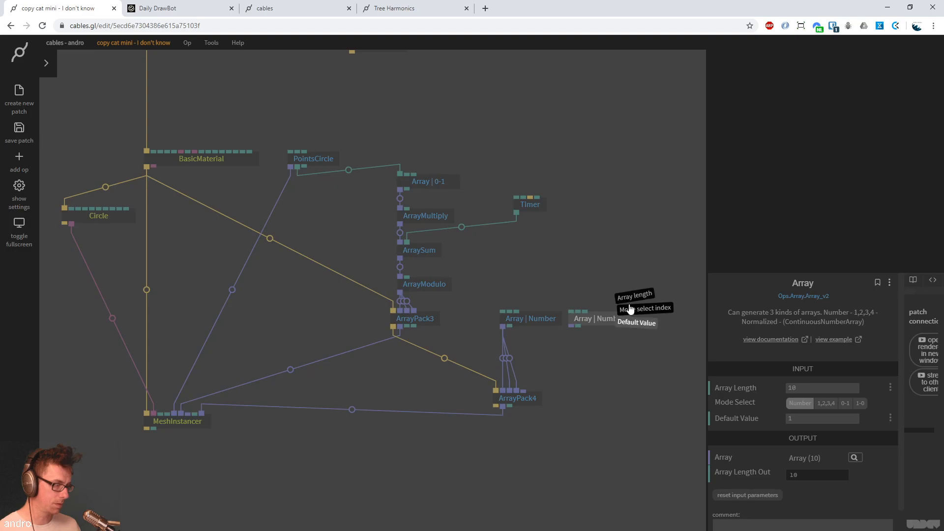
pyautogui.click(617, 323)
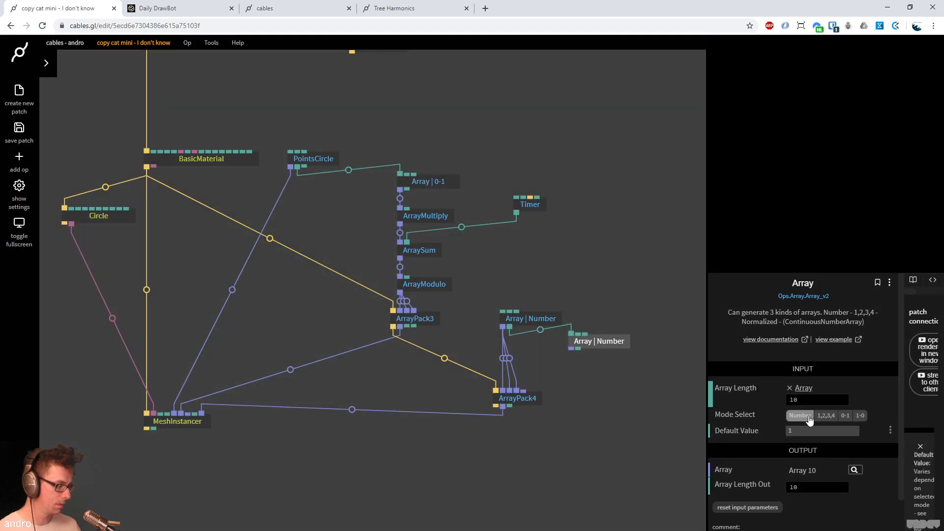
# Feed the duplicated Array into ArrayPack4's Array 4 in 0-1 mode, and move the Number-mode Array slightly up
pyautogui.moveTo(572, 349); pyautogui.dragTo(524, 390)
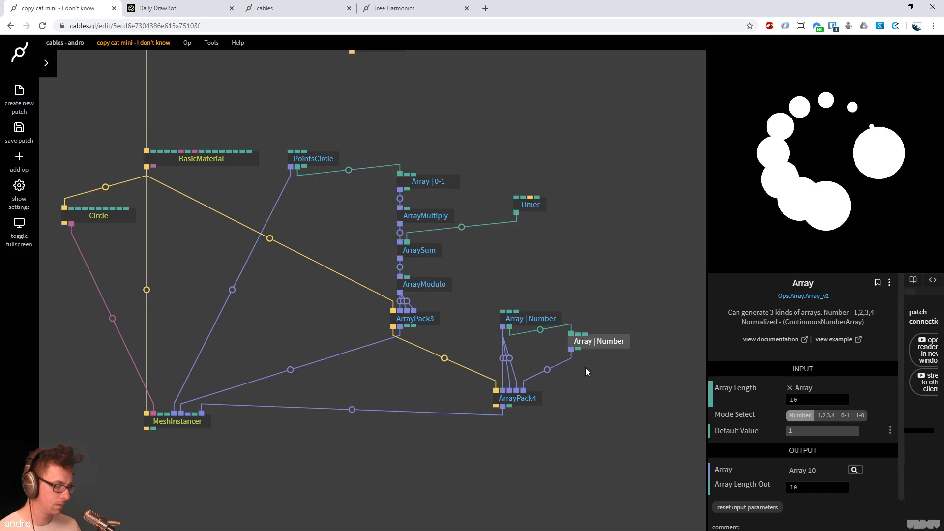
pyautogui.click(845, 416)
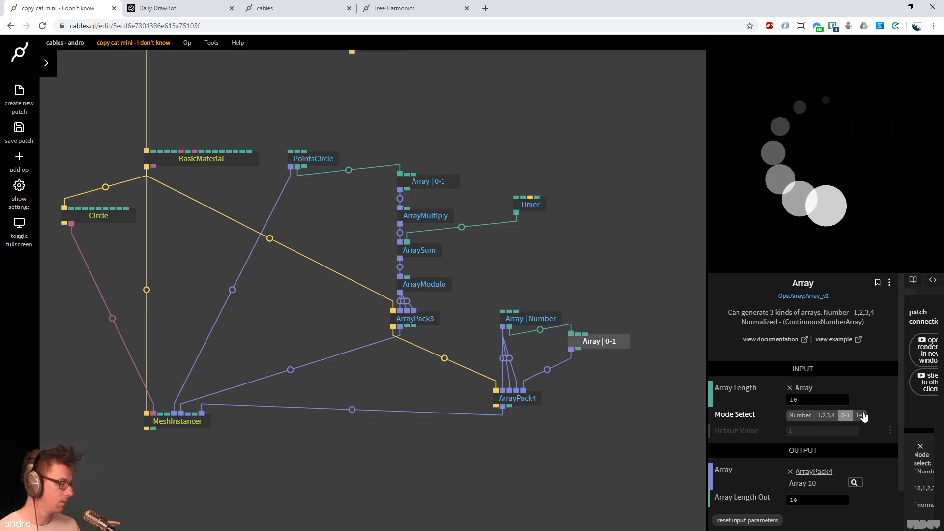
pyautogui.moveTo(529, 319); pyautogui.dragTo(530, 295)
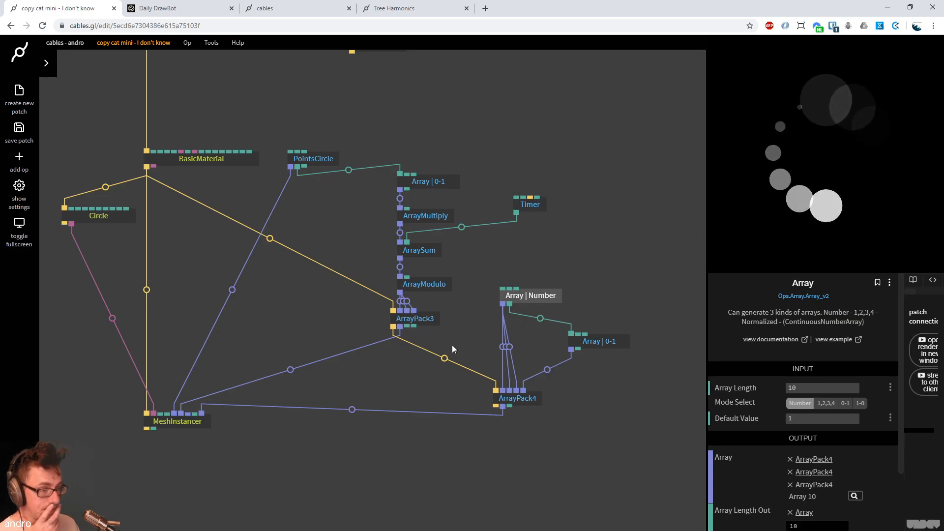
# Connect ArrayPack3's Num Points output to the Number-mode Array's Array Length
pyautogui.moveTo(406, 327)
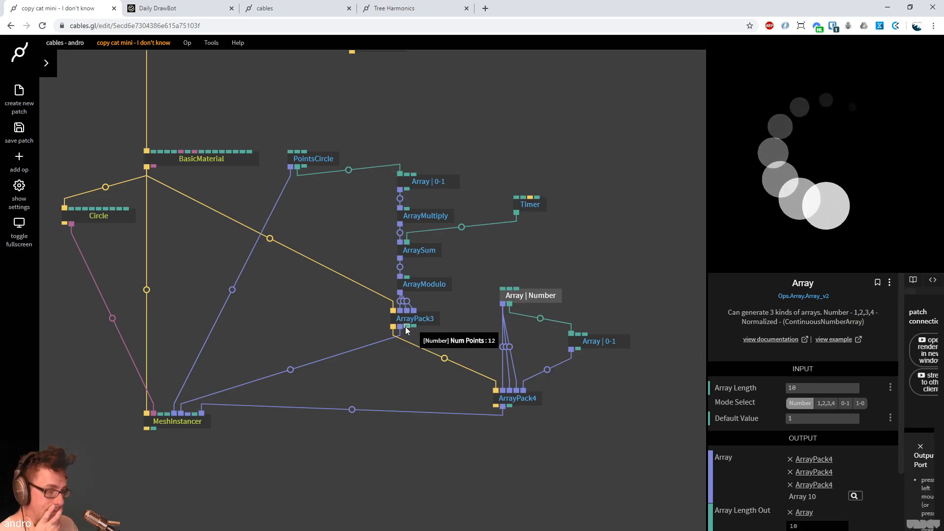
pyautogui.moveTo(406, 327); pyautogui.dragTo(538, 296)
pyautogui.click(571, 270)
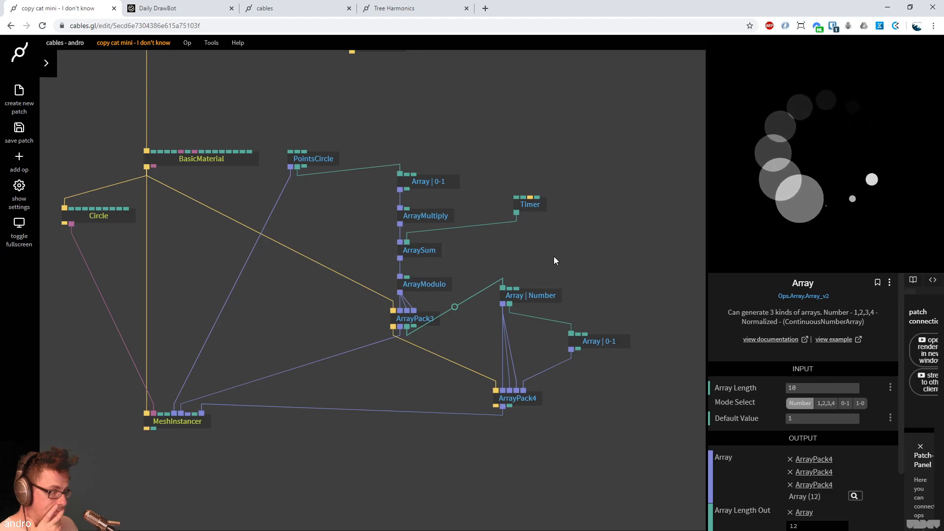
# Try the 1-0 mode on the Array feeding Array 4, and return it to 0-1
pyautogui.click(604, 341)
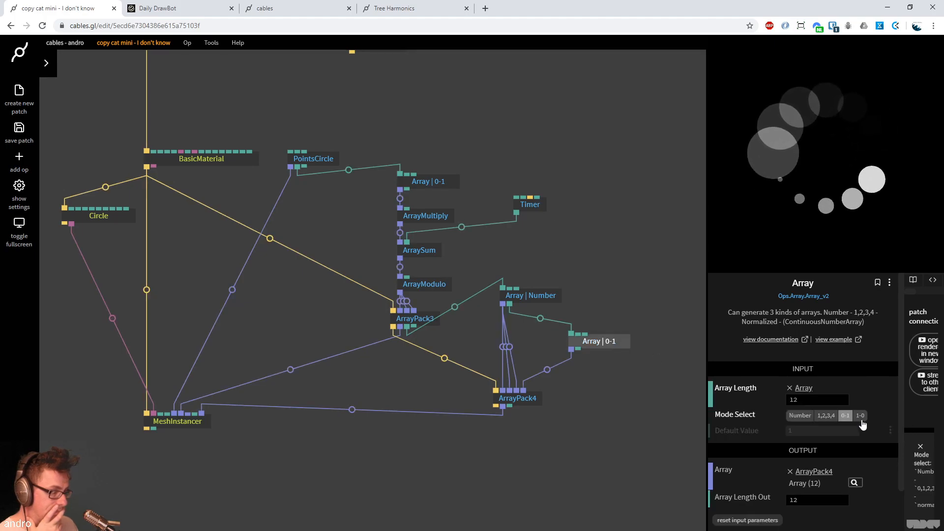
pyautogui.click(862, 420)
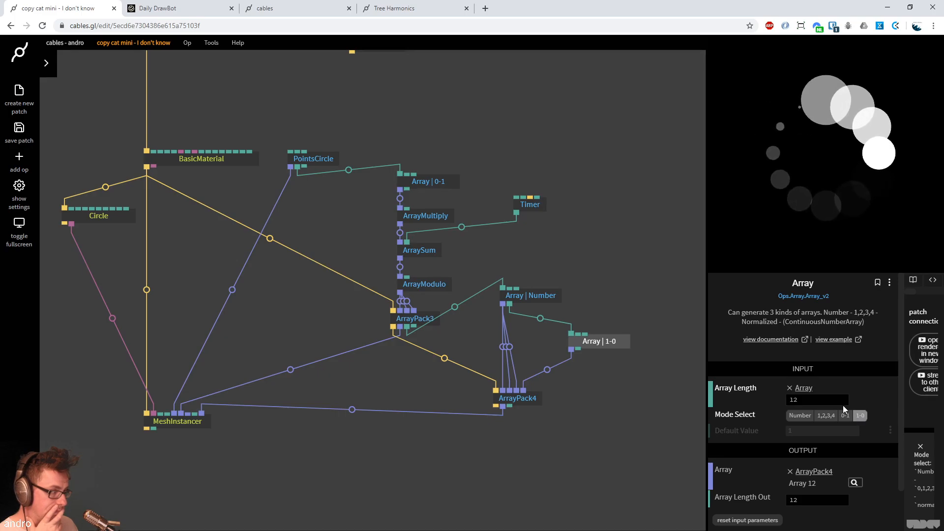
pyautogui.click(847, 416)
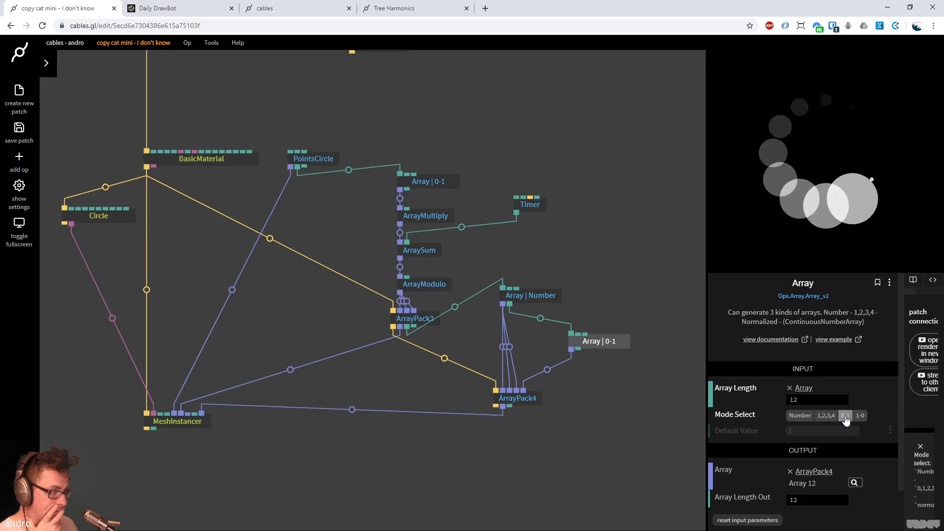
# Add a SmoothArray op below ArrayPack4, wired between ArrayPack4 and MeshInstancer
pyautogui.scroll(-2, 443, 450)
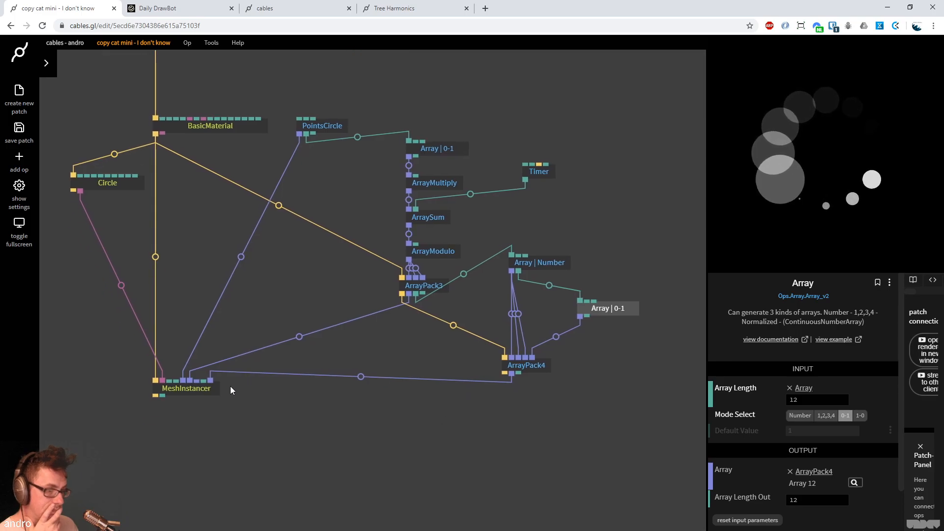
pyautogui.click(352, 411)
pyautogui.write('arraysmoth')
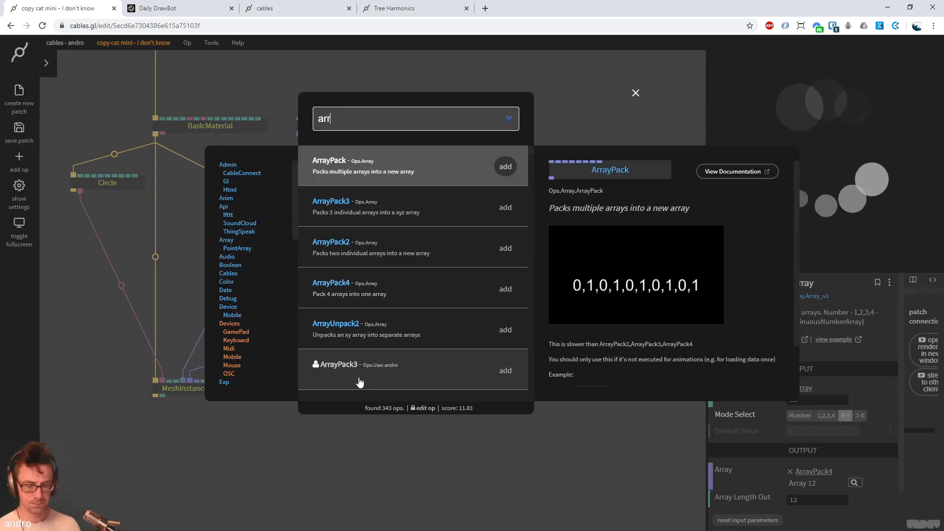
pyautogui.press('BackSpace')
pyautogui.press('BackSpace')
pyautogui.press('BackSpace')
pyautogui.press('BackSpace')
pyautogui.press('BackSpace')
pyautogui.press('BackSpace')
pyautogui.press('BackSpace')
pyautogui.press('BackSpace')
pyautogui.press('BackSpace')
pyautogui.press('BackSpace')
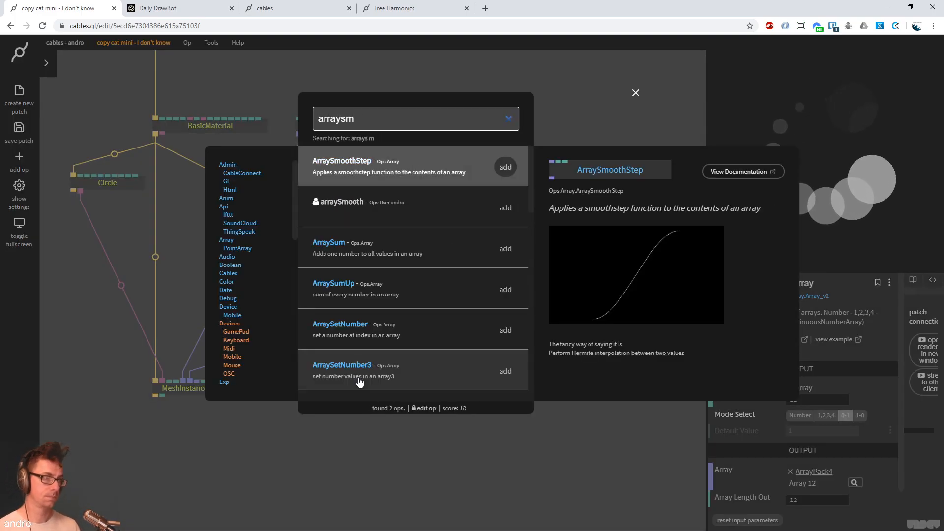
pyautogui.write('smootharr')
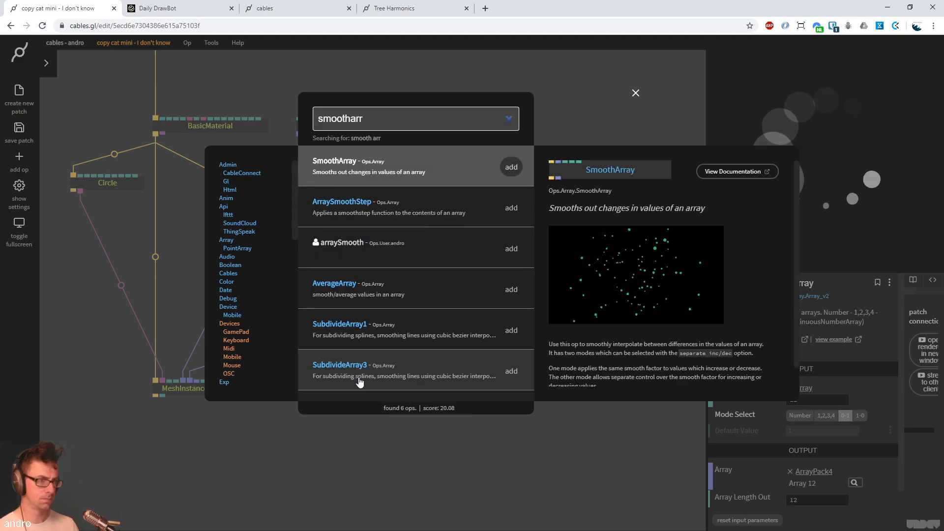
pyautogui.press('Return')
pyautogui.moveTo(193, 412); pyautogui.dragTo(527, 407)
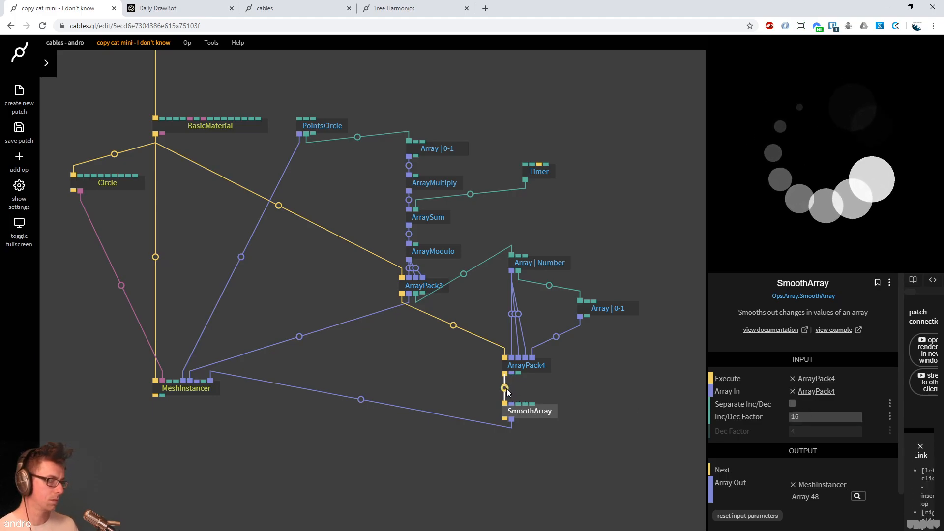
# Detach SmoothArray from ArrayPack4 and place it below the 0-1 Array, taking that array's output as Array In
pyautogui.moveTo(530, 417); pyautogui.dragTo(630, 364)
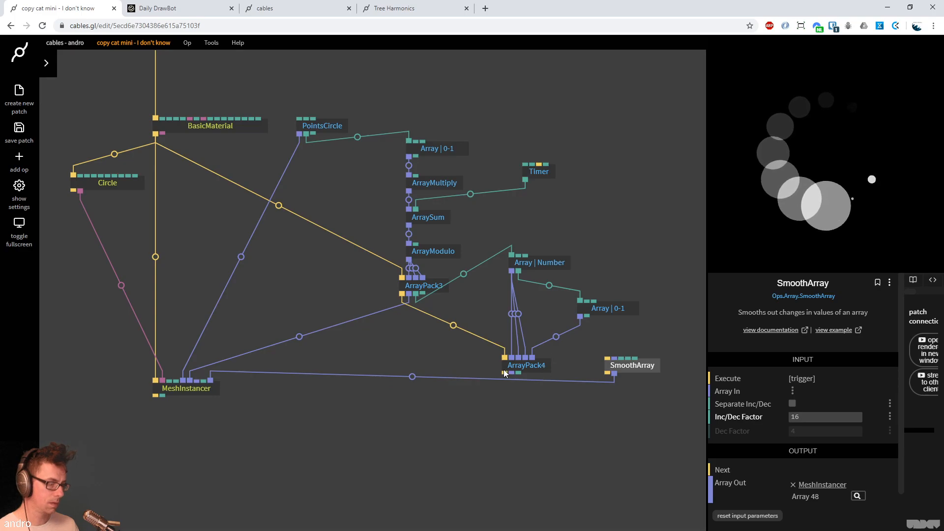
pyautogui.rightClick(559, 338)
pyautogui.moveTo(580, 315); pyautogui.dragTo(595, 358)
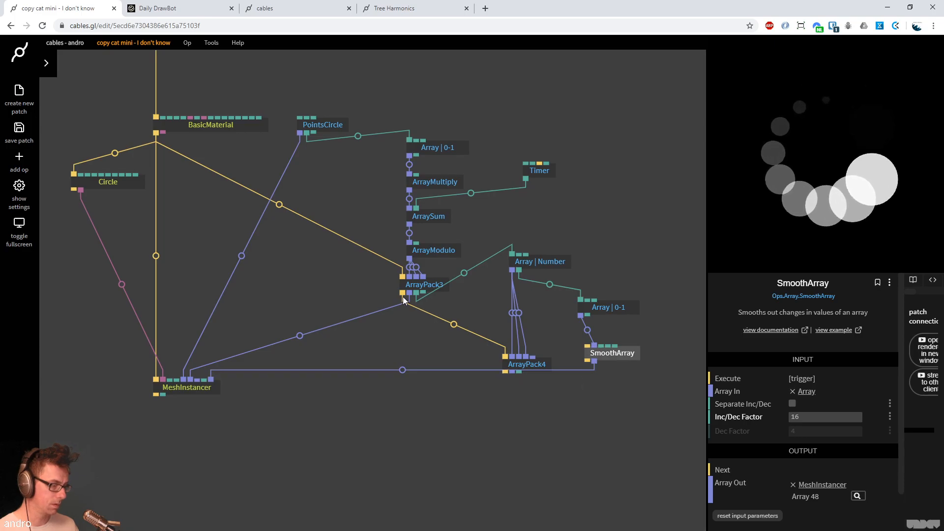
# Wire SmoothArray between ArrayPack3's trigger and ArrayPack4's Array 4, and reconnect ArrayPack4's output to MeshInstancer's color array input
pyautogui.moveTo(403, 295); pyautogui.dragTo(203, 391)
pyautogui.rightClick(403, 370)
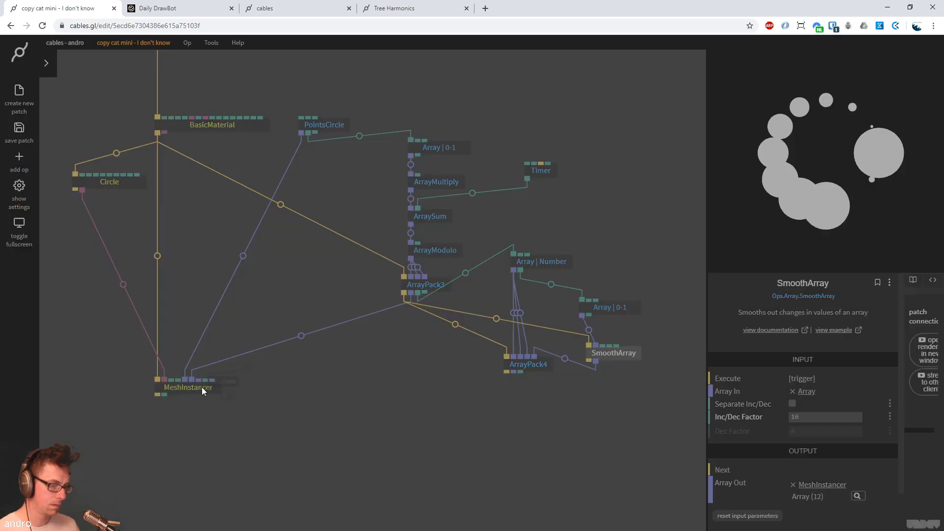
pyautogui.click(222, 394)
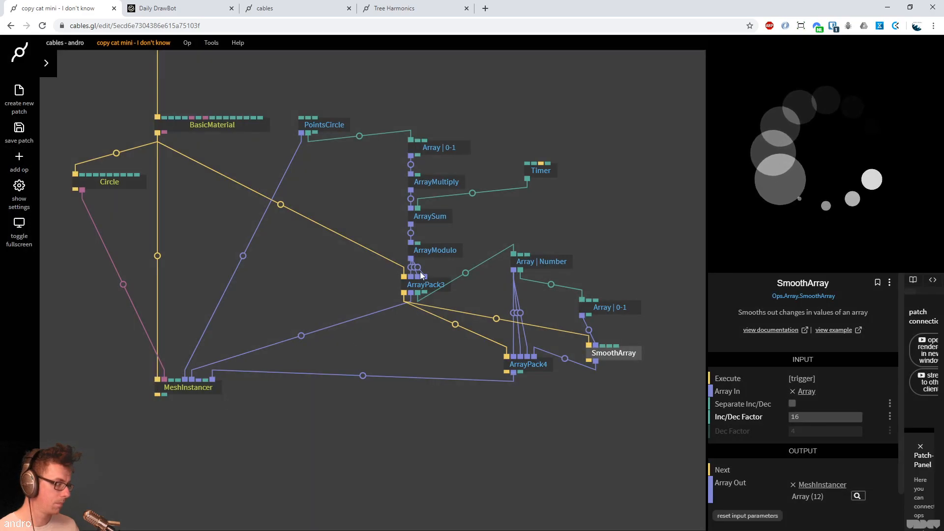
# Move ArrayPack4 further down, align SmoothArray directly under the 0-1 Array, and show SmoothArray's parameters
pyautogui.moveTo(541, 370); pyautogui.dragTo(533, 416)
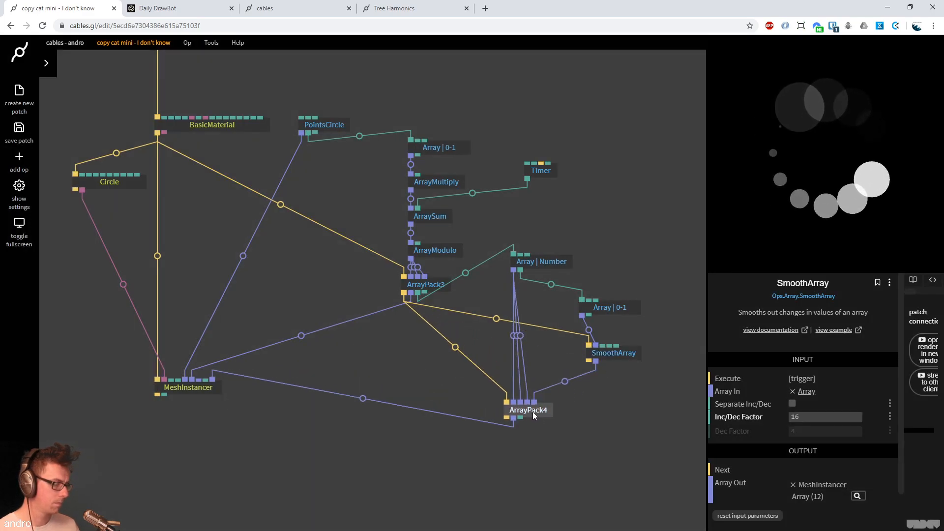
pyautogui.moveTo(626, 361); pyautogui.dragTo(619, 368)
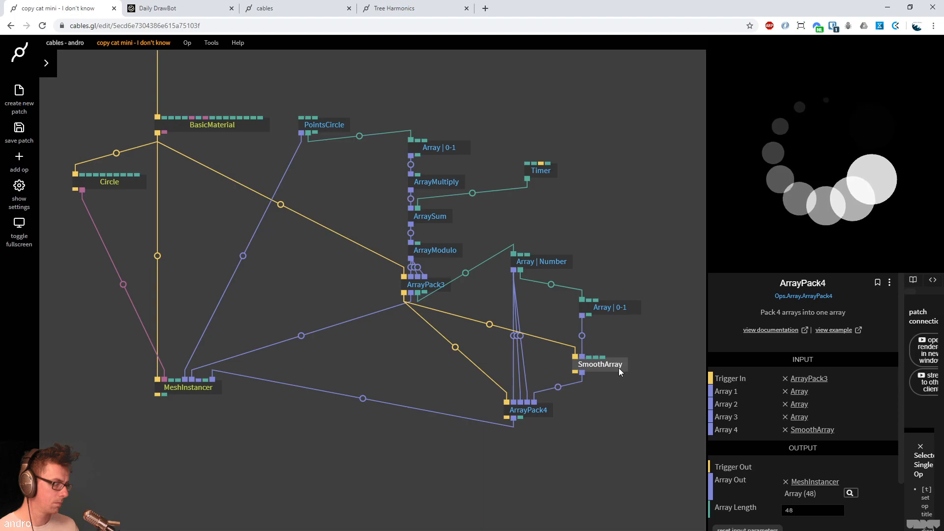
pyautogui.click(619, 367)
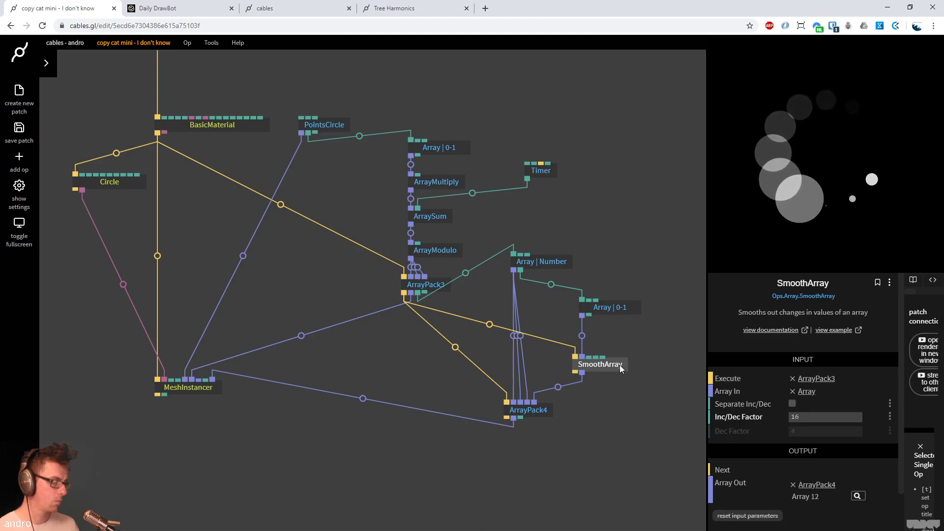
# Check the growing circles reference on Daily DrawBot, and inspect ArrayModulo's output array in cables, refreshing its values repeatedly
pyautogui.click(162, 8)
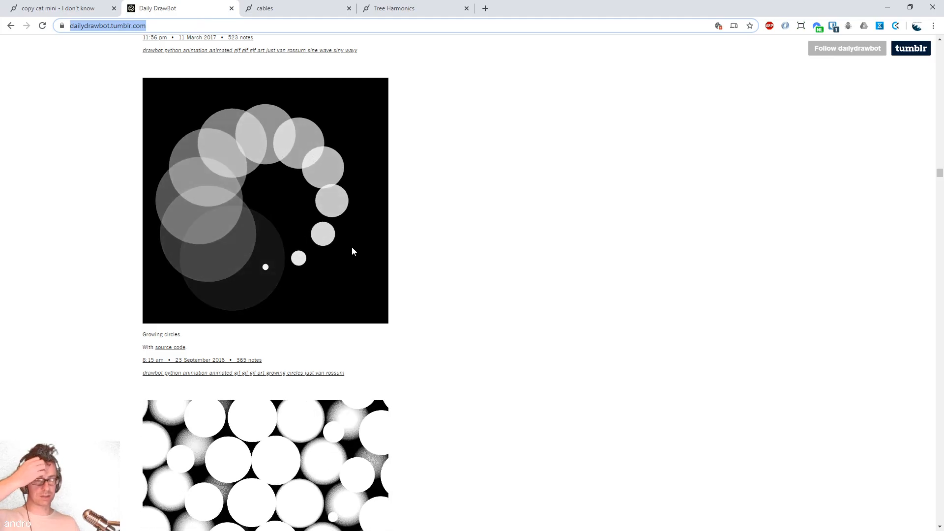
pyautogui.click(87, 8)
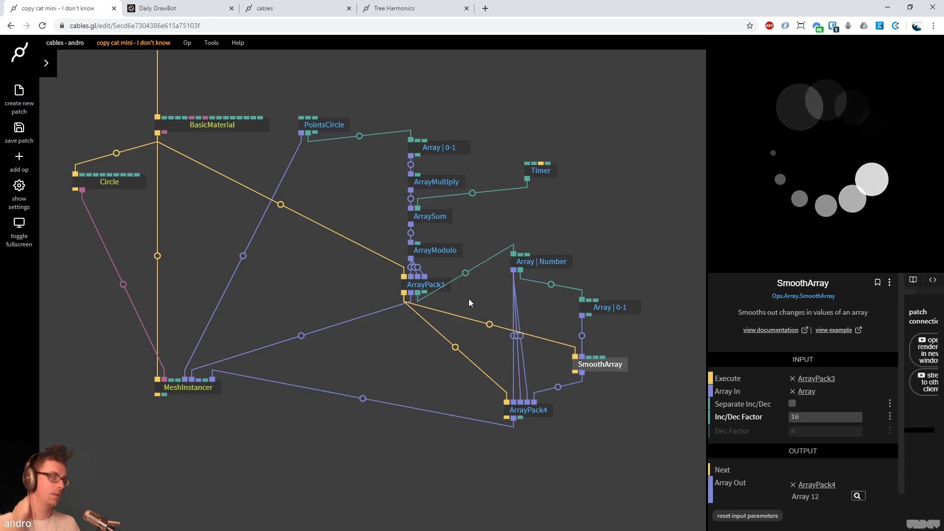
pyautogui.click(439, 250)
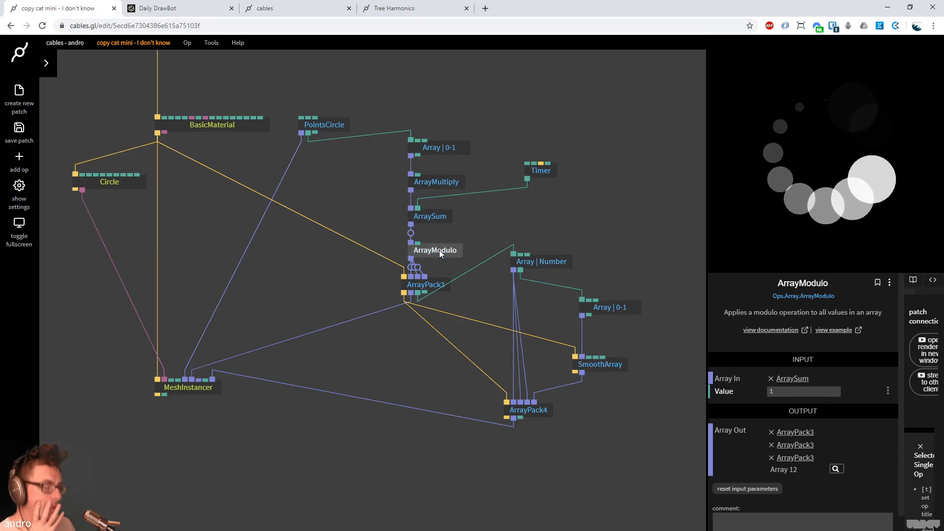
pyautogui.click(836, 469)
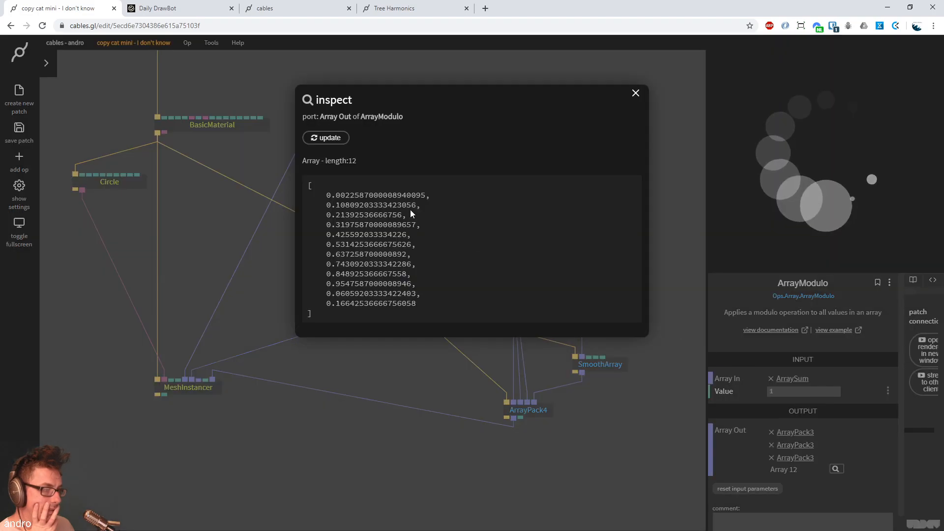
pyautogui.click(332, 141)
pyautogui.click(331, 141)
pyautogui.click(331, 142)
pyautogui.click(331, 141)
pyautogui.click(331, 140)
pyautogui.click(331, 140)
pyautogui.click(332, 140)
pyautogui.click(333, 140)
pyautogui.click(333, 139)
pyautogui.click(333, 140)
pyautogui.click(333, 139)
pyautogui.click(334, 139)
pyautogui.click(334, 139)
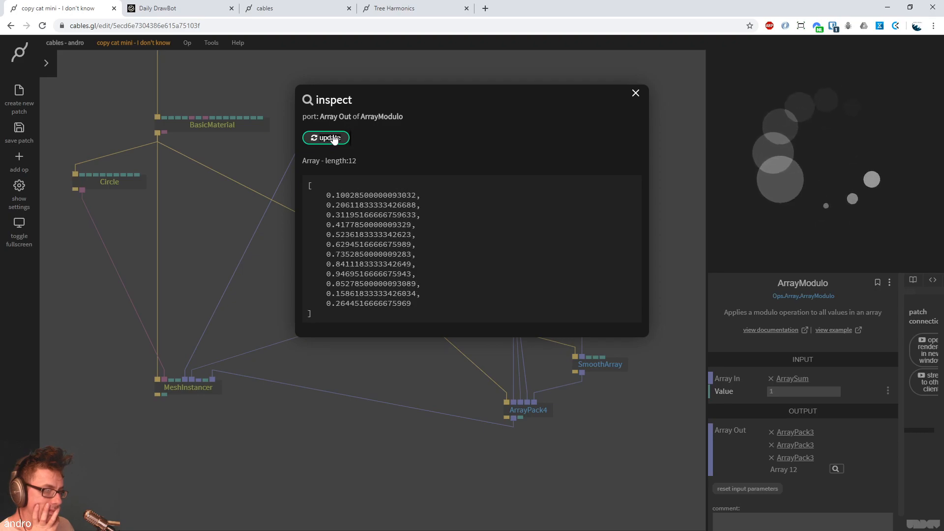
pyautogui.click(333, 139)
pyautogui.click(333, 139)
pyautogui.click(345, 139)
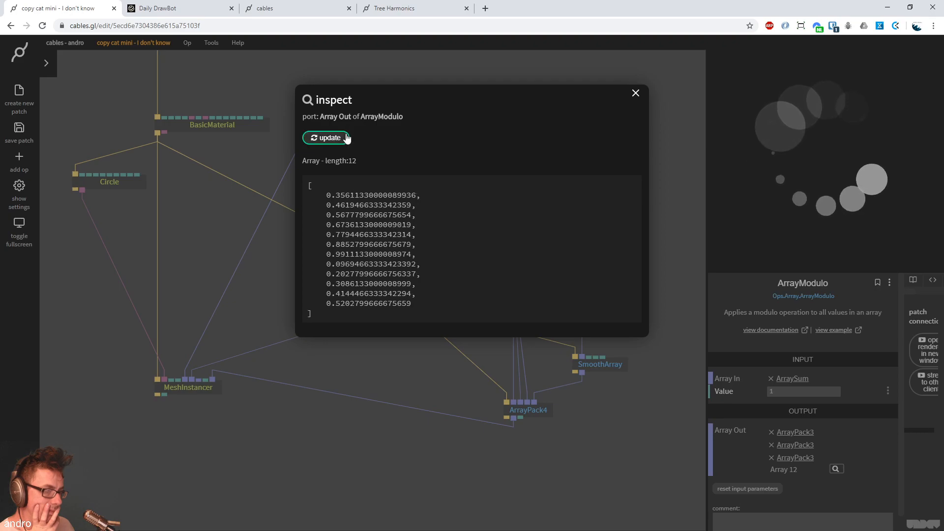
pyautogui.click(346, 138)
pyautogui.click(345, 139)
pyautogui.click(345, 138)
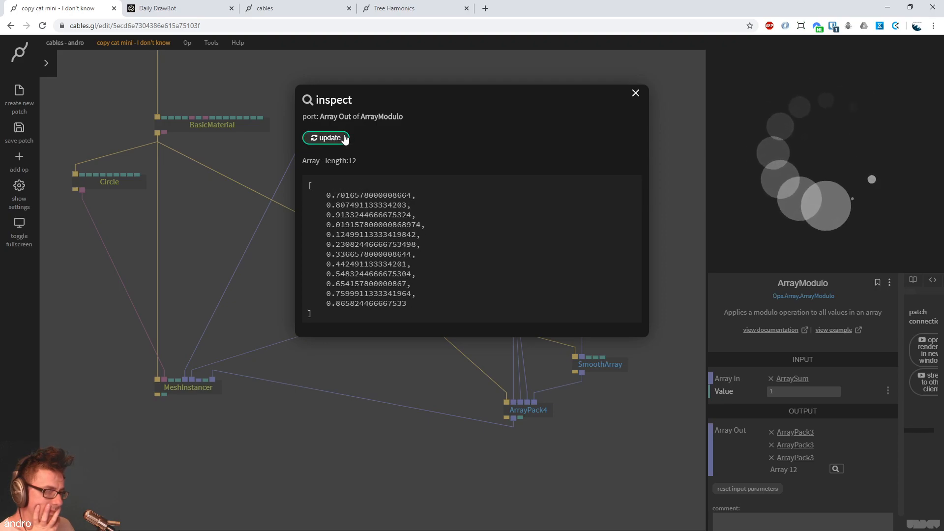
pyautogui.click(345, 139)
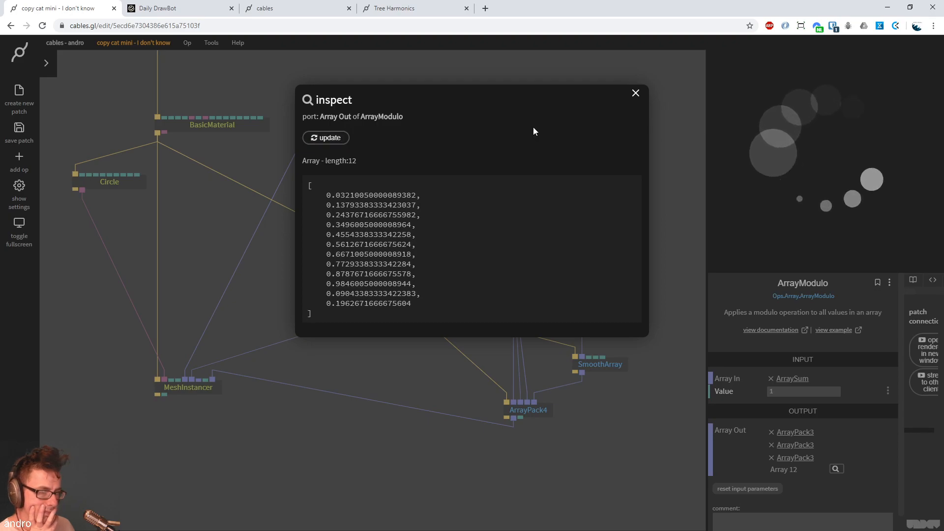
pyautogui.click(635, 93)
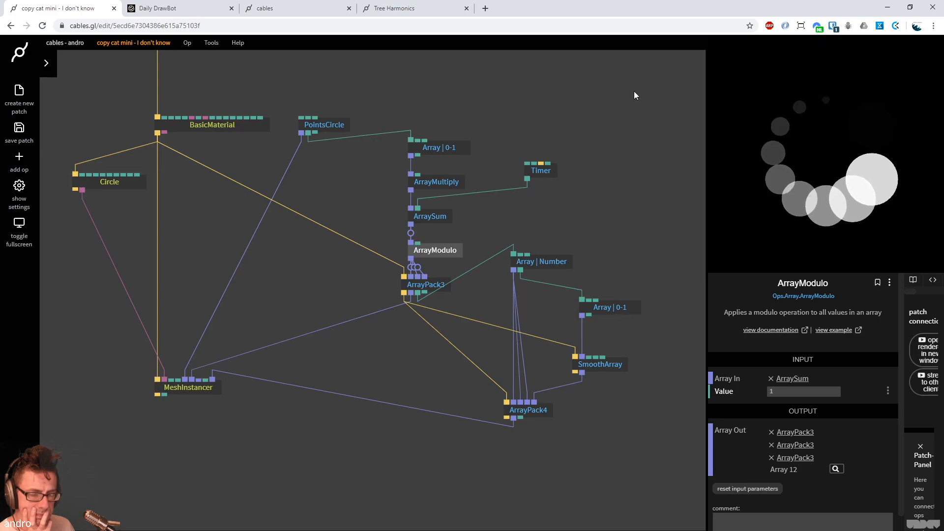
# Move ArrayPack4 and SmoothArray further down and shift the lower 0-1 Array sideways to make room between the ops
pyautogui.moveTo(546, 410); pyautogui.dragTo(546, 433)
pyautogui.moveTo(610, 365); pyautogui.dragTo(613, 387)
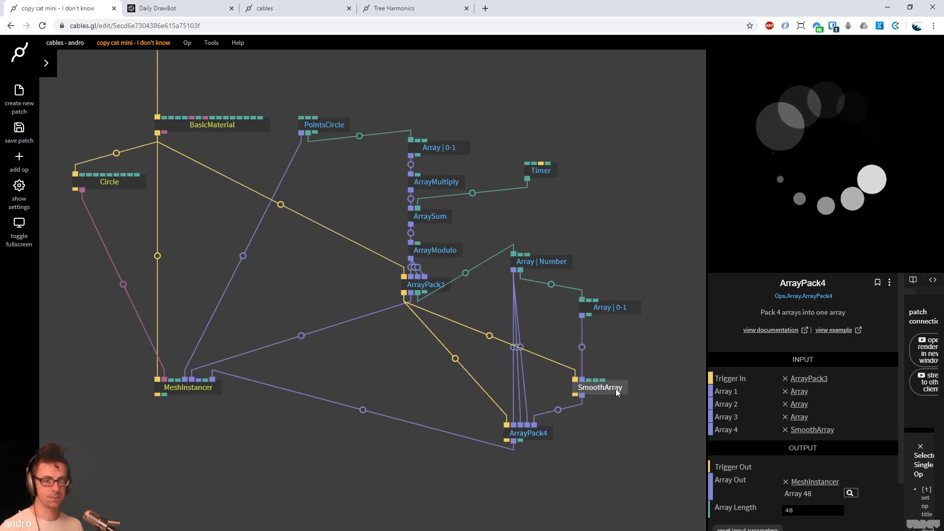
pyautogui.moveTo(616, 308); pyautogui.dragTo(646, 309)
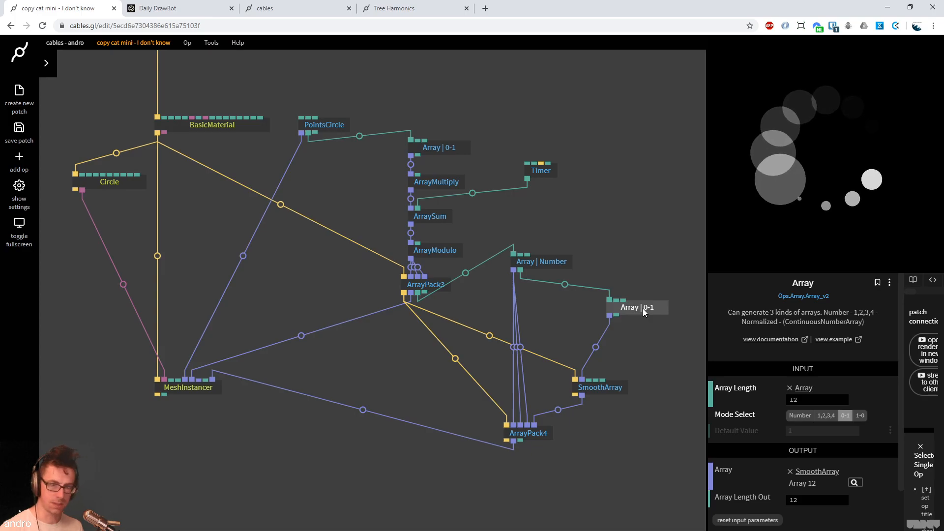
pyautogui.click(640, 359)
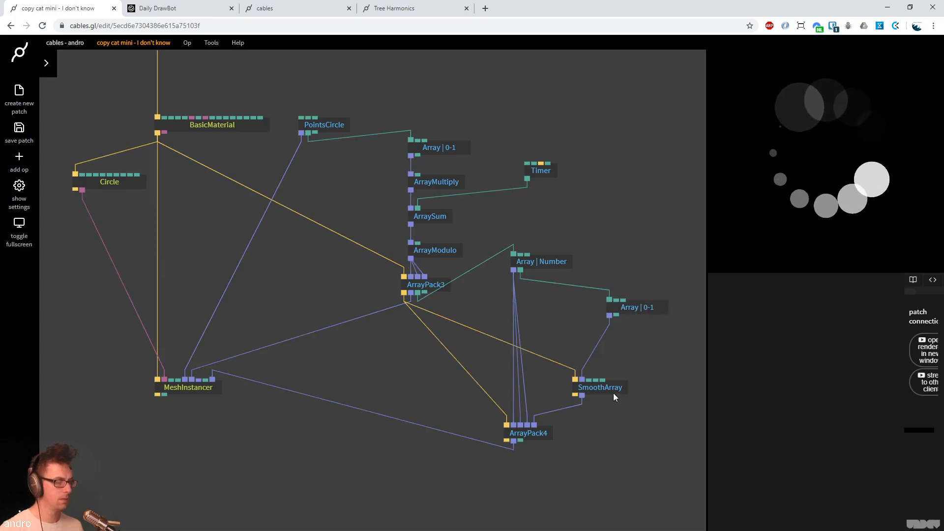
pyautogui.moveTo(614, 395); pyautogui.dragTo(615, 415)
# Insert an ArrayMathArray op between the lower 0-1 Array and SmoothArray
pyautogui.click(600, 357)
pyautogui.write('a')
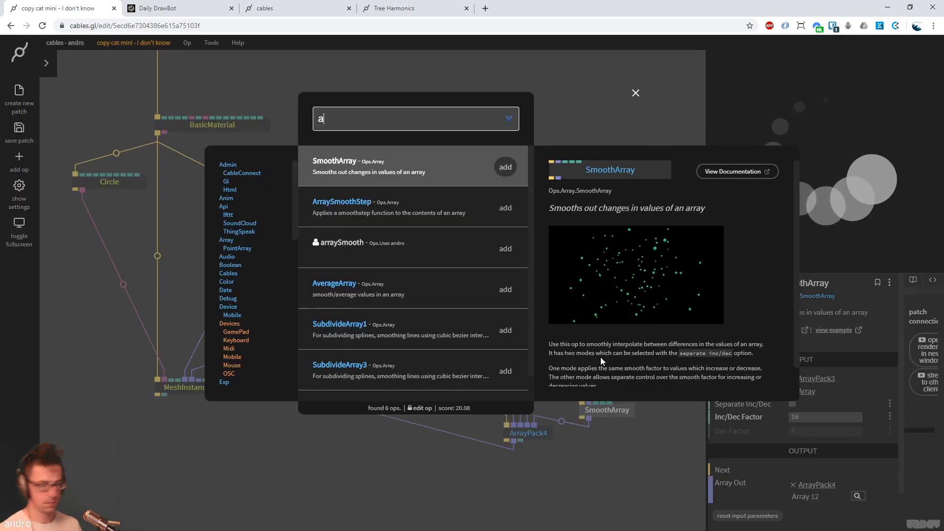
pyautogui.write('rraymatharr')
pyautogui.press('Return')
pyautogui.moveTo(588, 363); pyautogui.dragTo(619, 367)
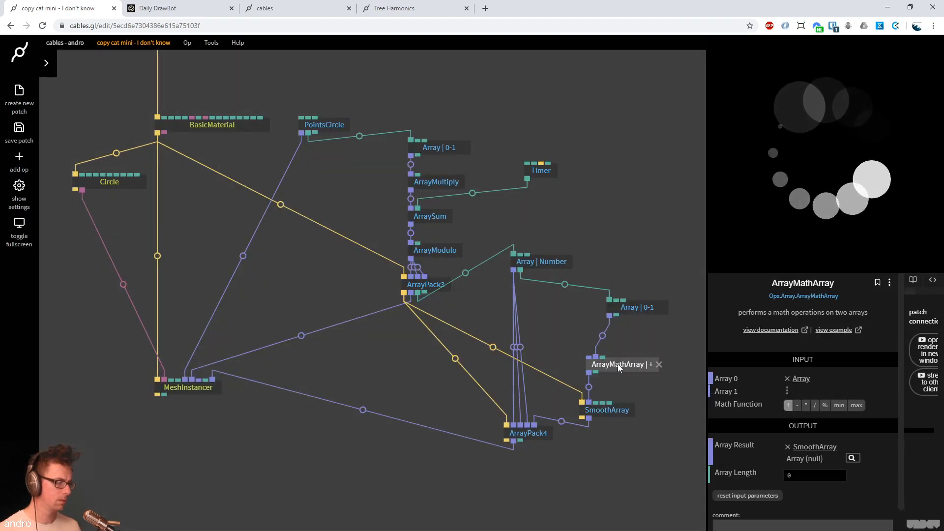
# Wire the Number Array's output into ArrayMathArray as its second source and set the math function to subtract
pyautogui.click(548, 261)
pyautogui.moveTo(514, 270); pyautogui.dragTo(619, 369)
pyautogui.click(619, 370)
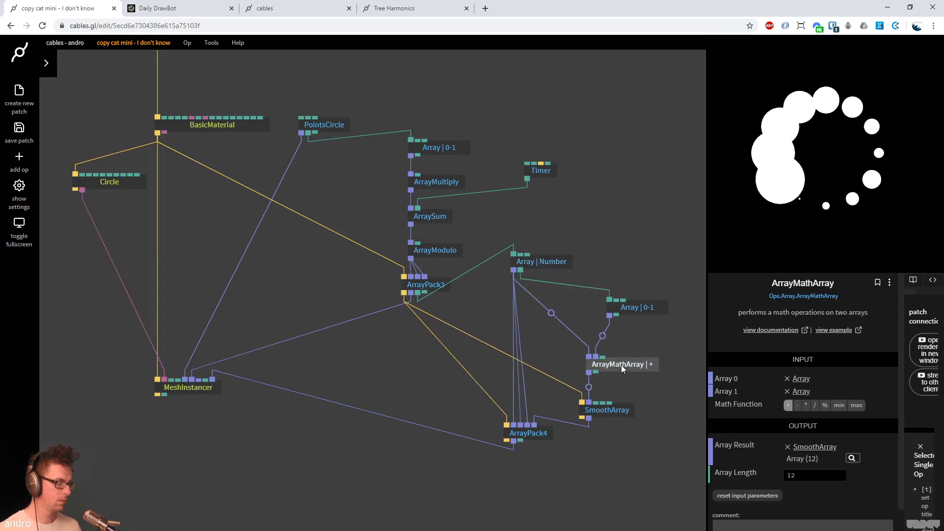
pyautogui.click(797, 406)
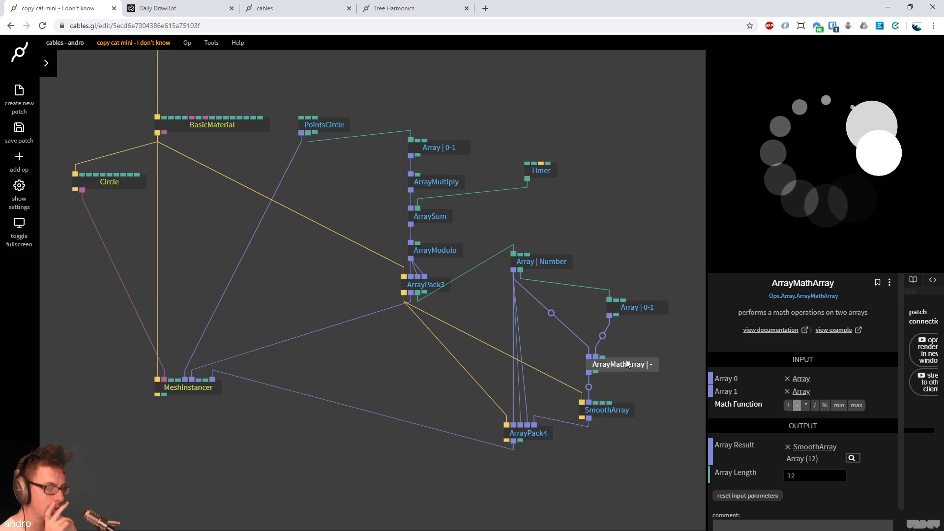
# Replace the Number Array link on ArrayMathArray's Array 0 with ArrayModulo's output
pyautogui.rightClick(589, 359)
pyautogui.moveTo(412, 259); pyautogui.dragTo(589, 358)
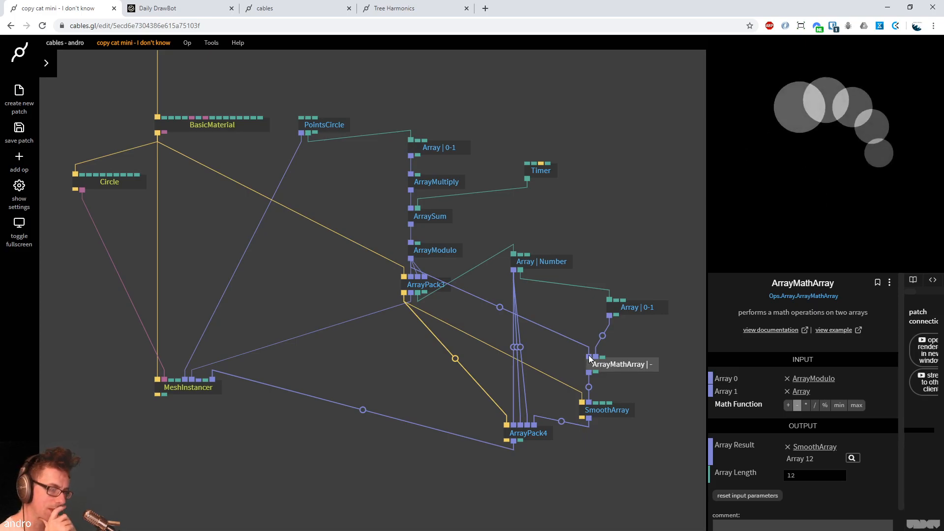
# Detach ArrayModulo from ArrayMathArray and feed Array 0 from the 0-1 Array above ArrayMultiply
pyautogui.moveTo(597, 351); pyautogui.dragTo(583, 211)
pyautogui.click(449, 129)
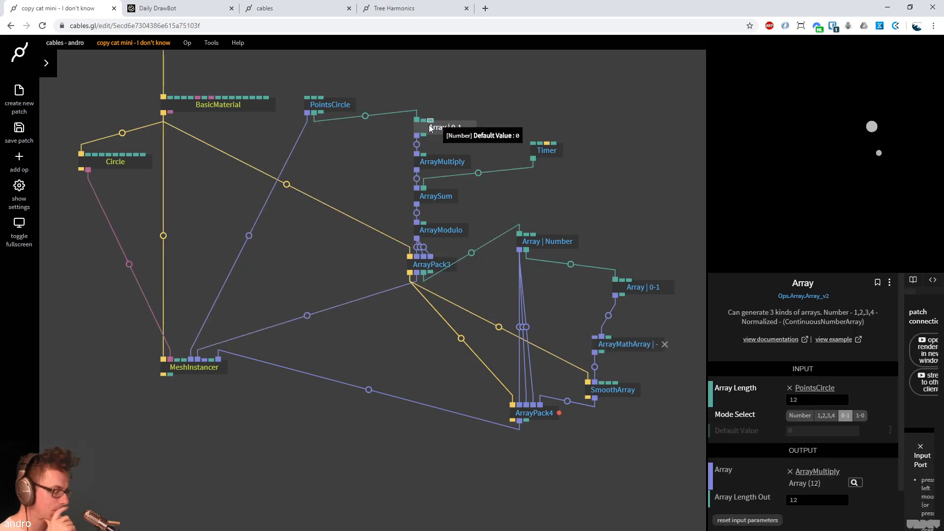
pyautogui.moveTo(417, 136); pyautogui.dragTo(595, 340)
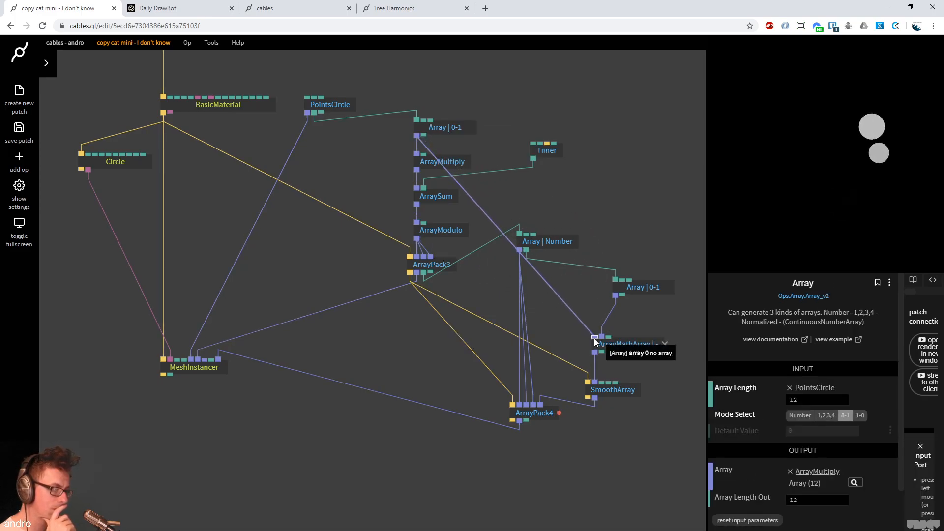
# Try addition in ArrayMathArray and 1-0 mode on the lower Array, returning that array to 0-1
pyautogui.click(627, 346)
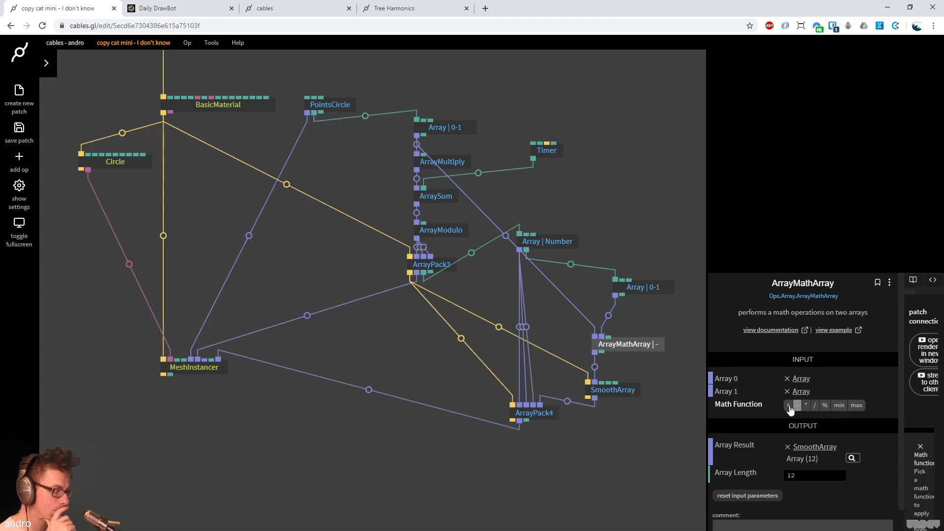
pyautogui.click(789, 406)
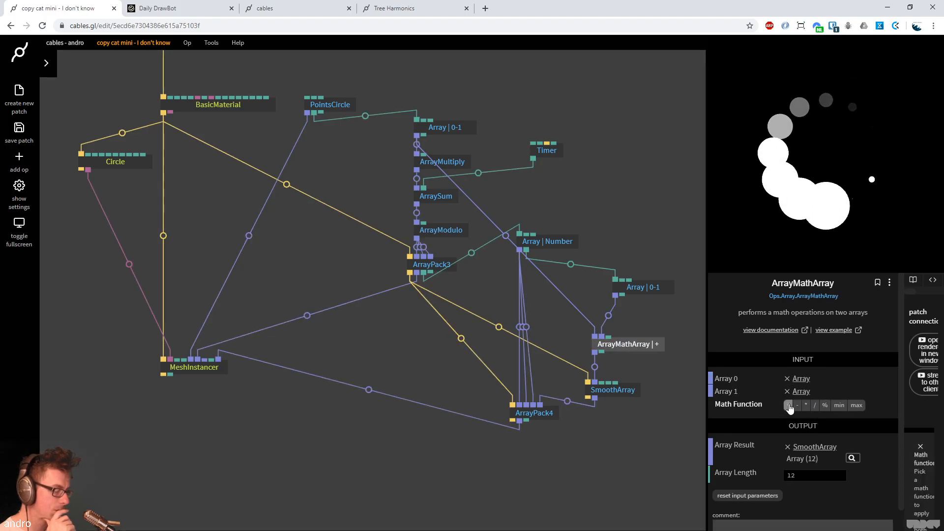
pyautogui.click(652, 289)
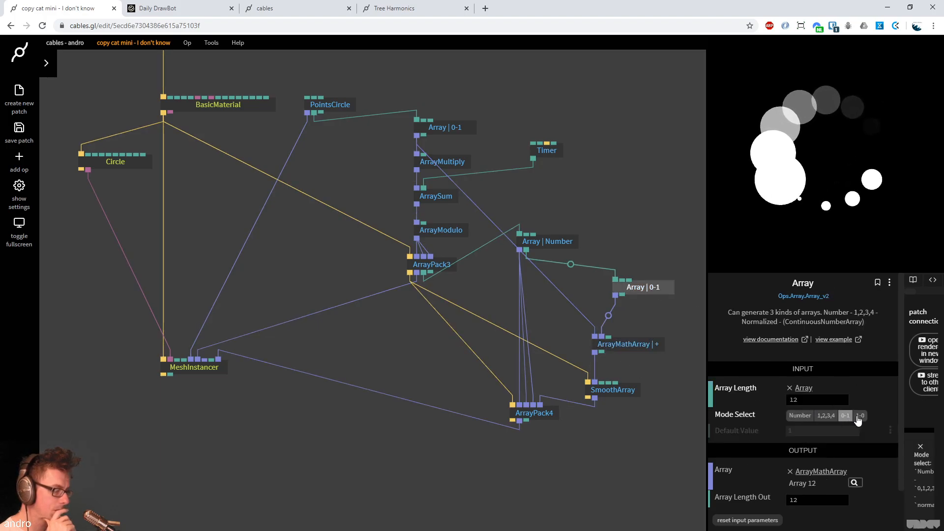
pyautogui.click(859, 416)
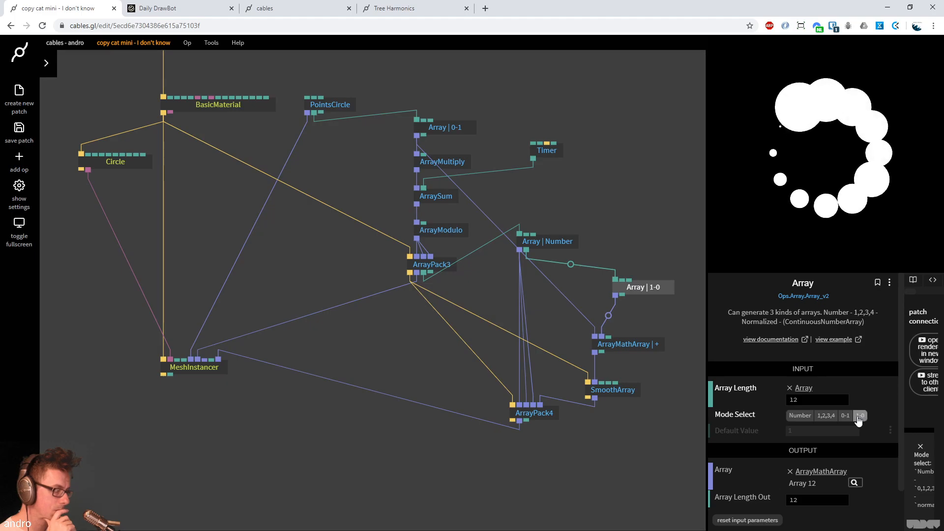
pyautogui.click(847, 417)
# Set ArrayMathArray's math function to multiply
pyautogui.click(632, 347)
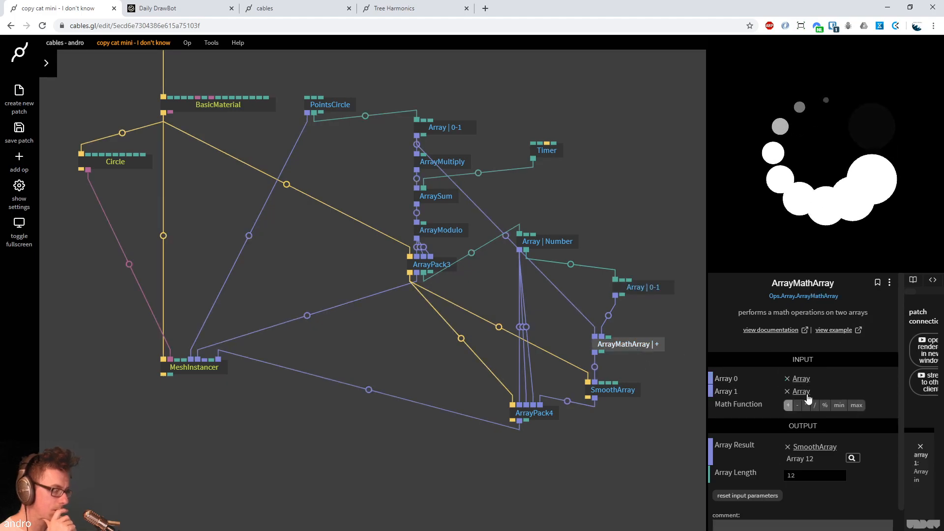
pyautogui.click(807, 404)
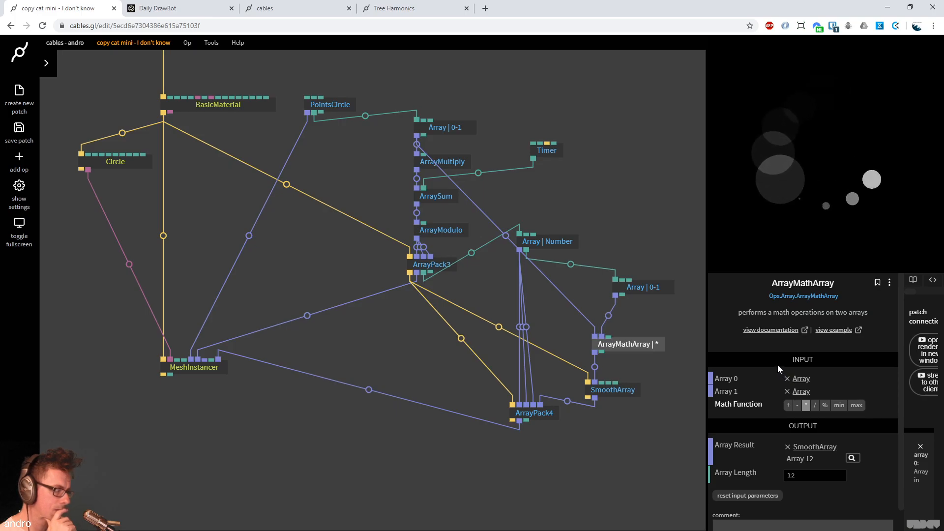
# Enable Separate Inc/Dec on SmoothArray and set its Dec Factor to 1
pyautogui.click(616, 394)
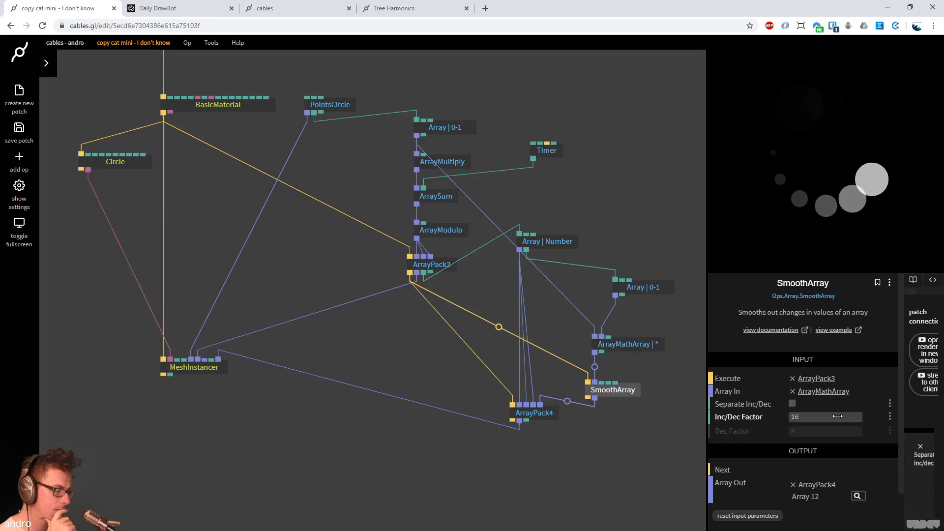
pyautogui.click(793, 403)
pyautogui.click(815, 431)
pyautogui.write('1')
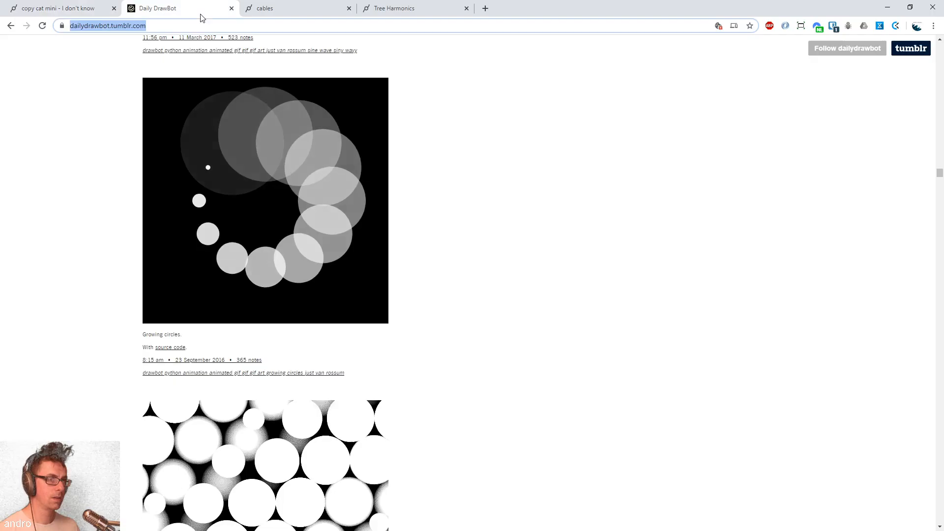
# Compare the patch's circle fading and growth with the Daily DrawBot growing circles reference, returning to the patch
pyautogui.click(199, 10)
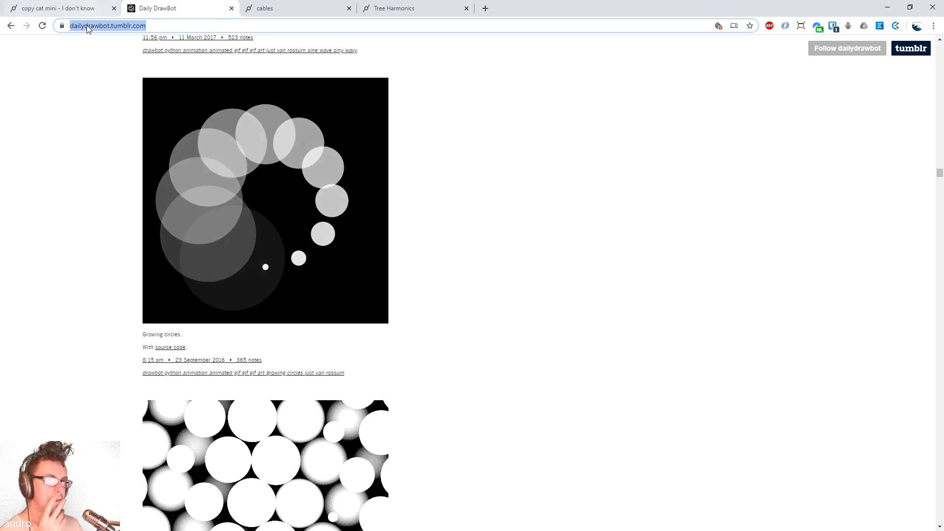
pyautogui.click(79, 14)
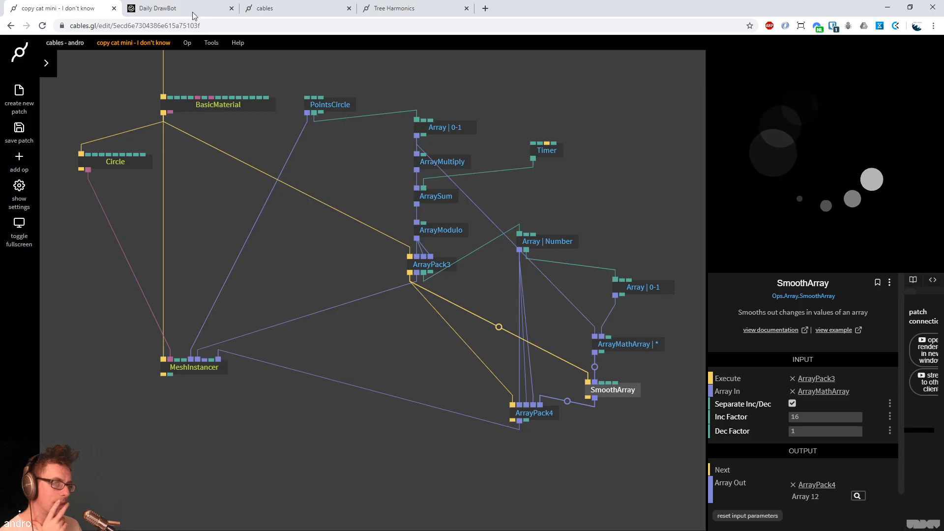
pyautogui.click(162, 9)
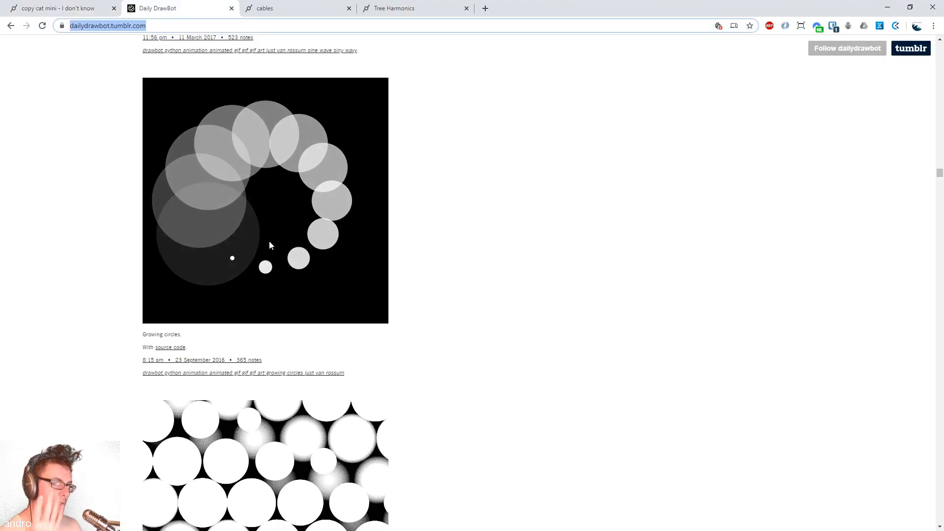
pyautogui.click(69, 8)
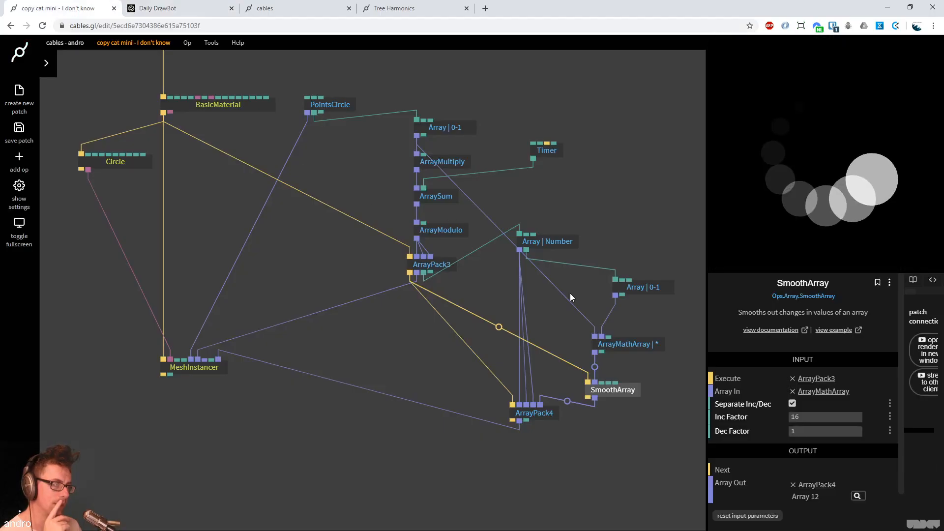
# Set ArrayModulo's Value, trying 2 first and settling on 1.5
pyautogui.click(663, 319)
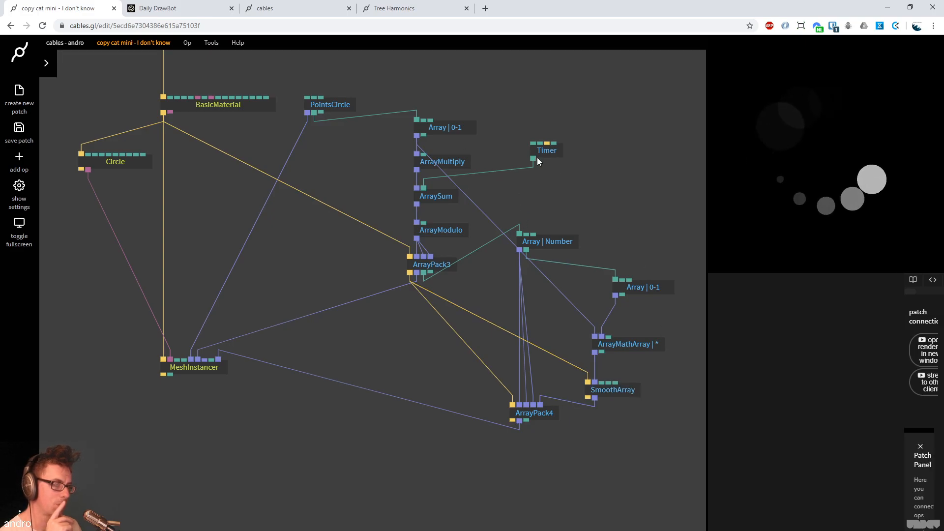
pyautogui.click(450, 231)
pyautogui.click(786, 392)
pyautogui.write('2')
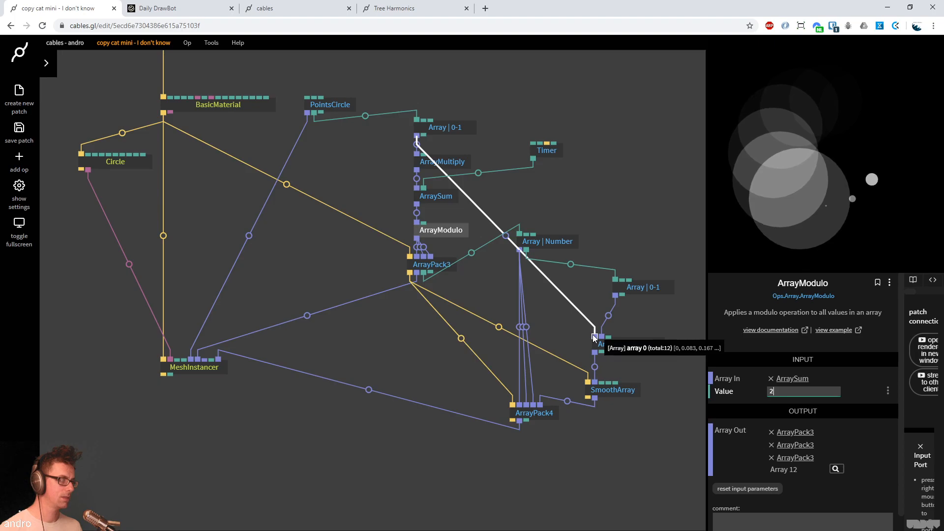
pyautogui.click(780, 392)
pyautogui.write('1.')
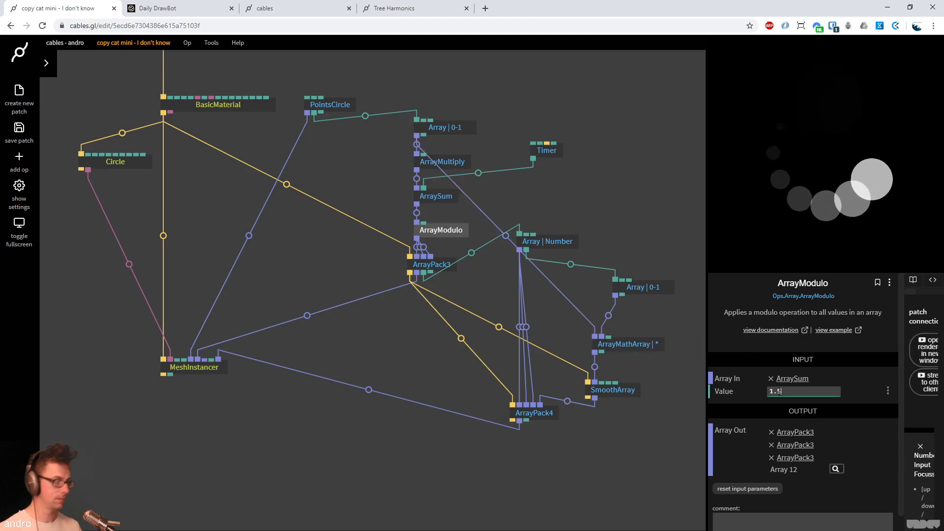
pyautogui.write('5')
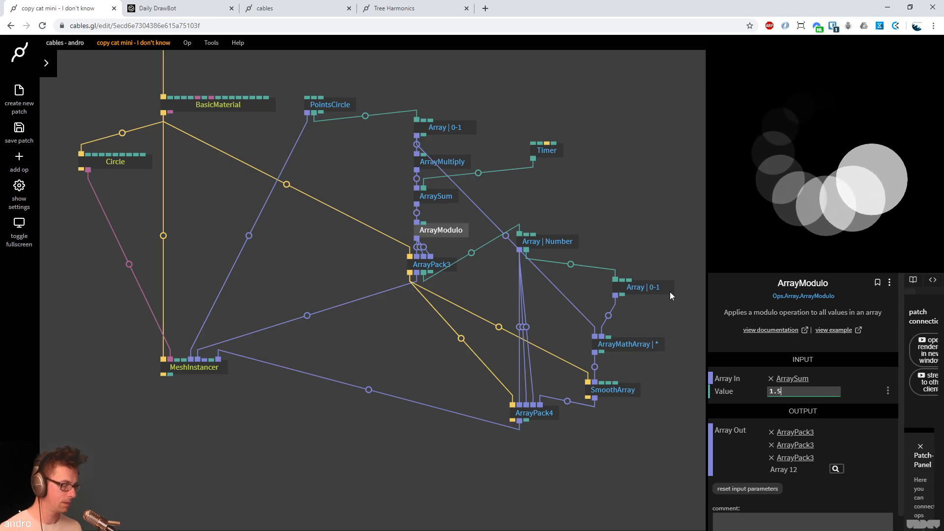
# Try the divide function on ArrayMathArray, return to multiply, and try feeding ArrayModulo's output straight into SmoothArray
pyautogui.click(814, 405)
pyautogui.click(807, 405)
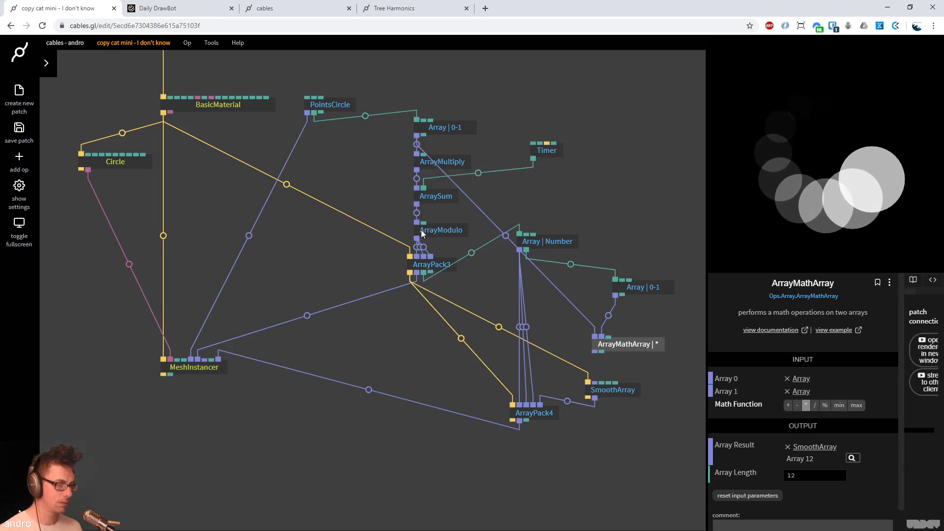
pyautogui.moveTo(416, 238); pyautogui.dragTo(595, 384)
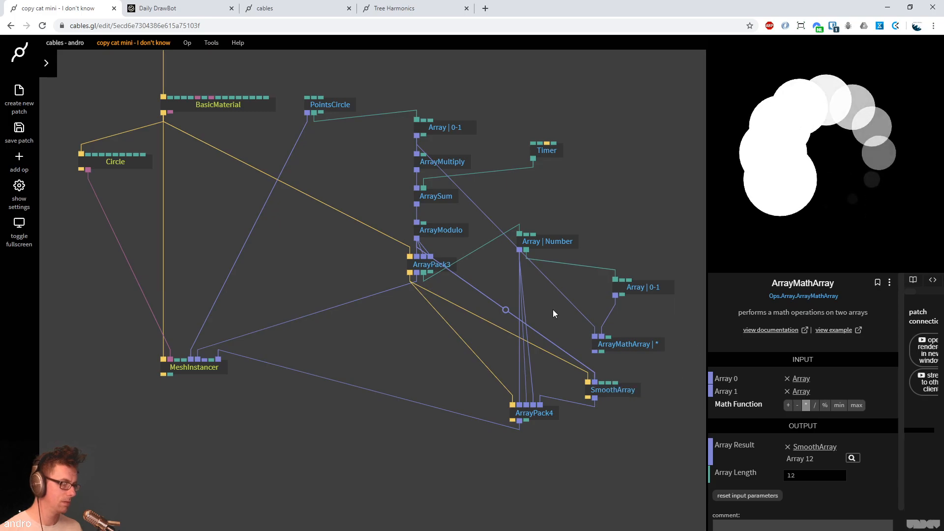
# Set ArrayMathArray's source Array to Number mode, wire it and ArrayModulo into ArrayMathArray, and feed the result into SmoothArray
pyautogui.moveTo(643, 346); pyautogui.dragTo(665, 345)
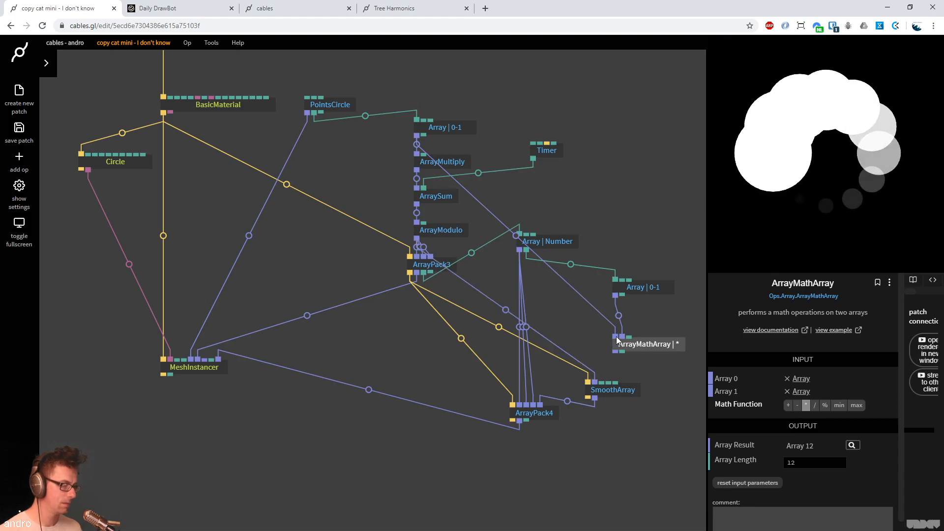
pyautogui.click(655, 288)
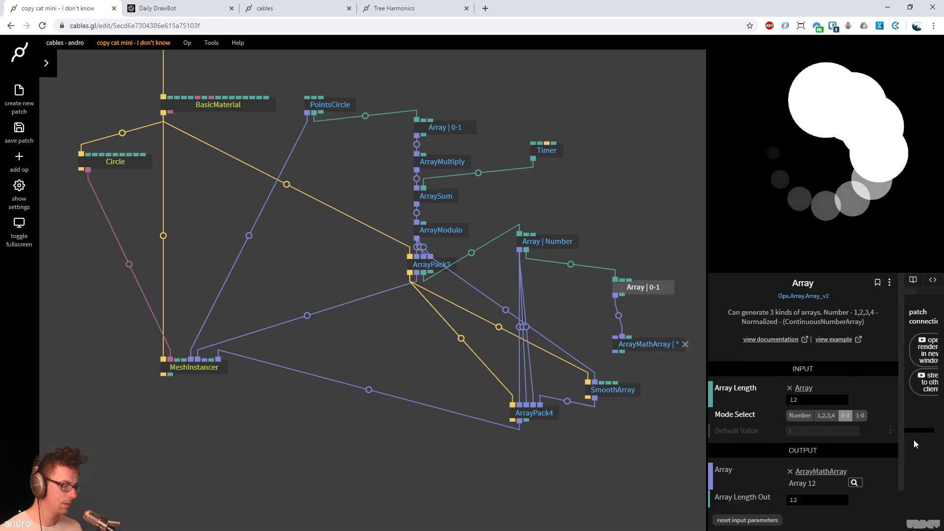
pyautogui.click(800, 416)
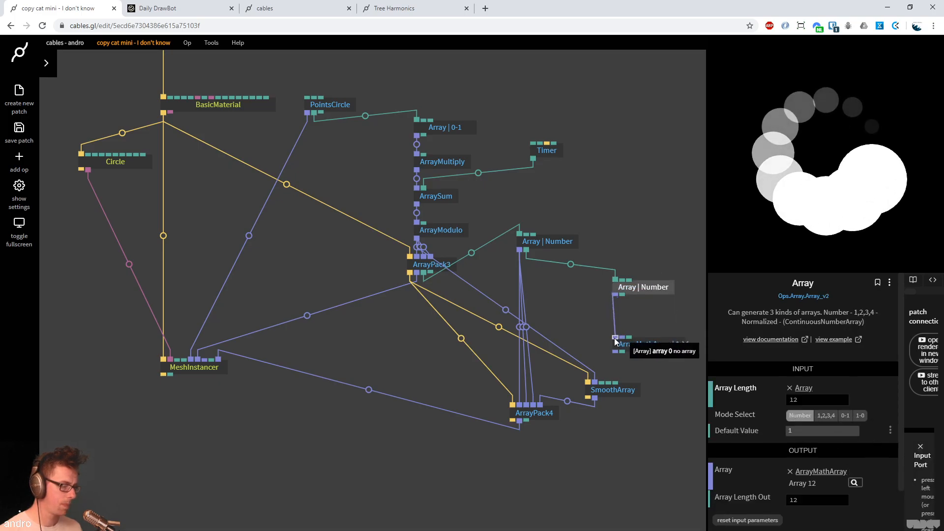
pyautogui.moveTo(595, 383)
pyautogui.mouseDown()
pyautogui.moveTo(623, 336)
pyautogui.moveTo(596, 387)
pyautogui.mouseUp()
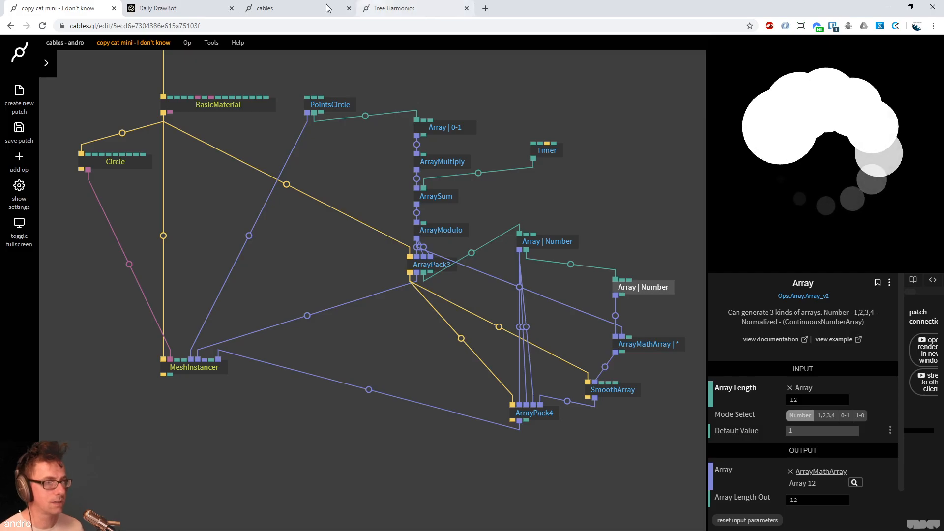
# Check the Daily DrawBot growing circles reference, return to the patch, and set ArrayModulo's Value to 1
pyautogui.click(155, 8)
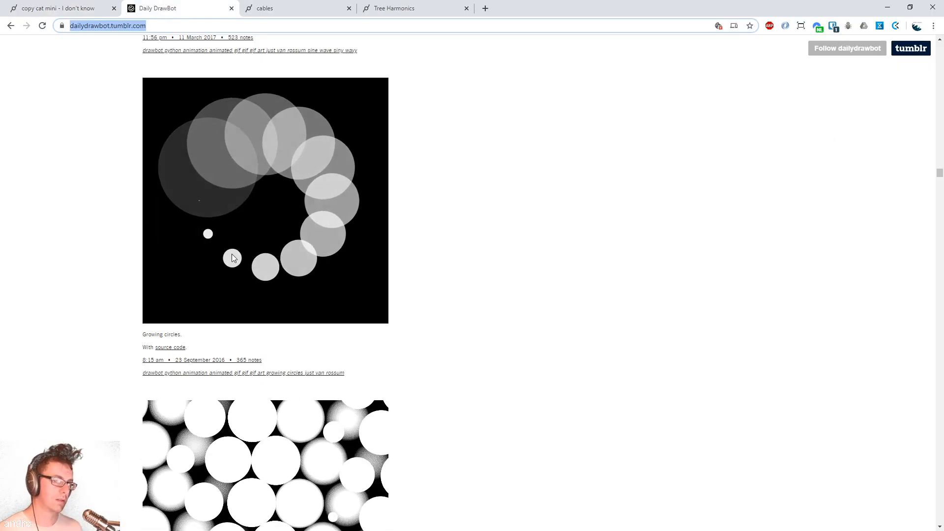
pyautogui.click(84, 9)
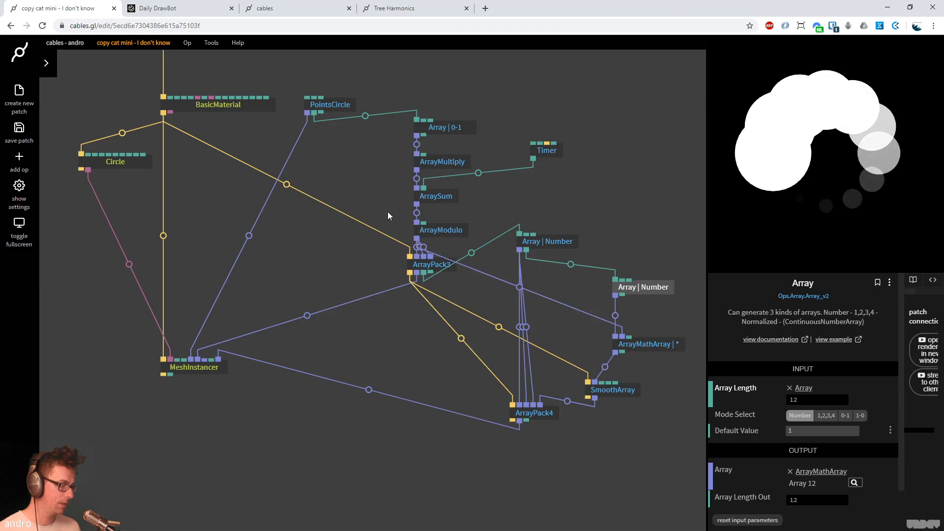
pyautogui.click(441, 230)
pyautogui.click(818, 392)
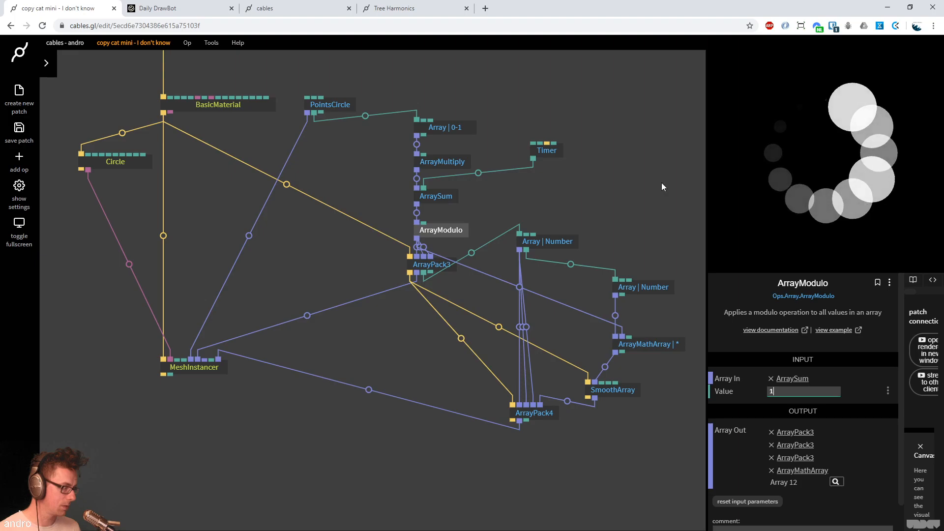
# Review ArrayMathArray and its source Array, then try modes 0-1 and 1-0 on that Array, settling on 0-1
pyautogui.click(636, 344)
pyautogui.moveTo(619, 221); pyautogui.dragTo(605, 216)
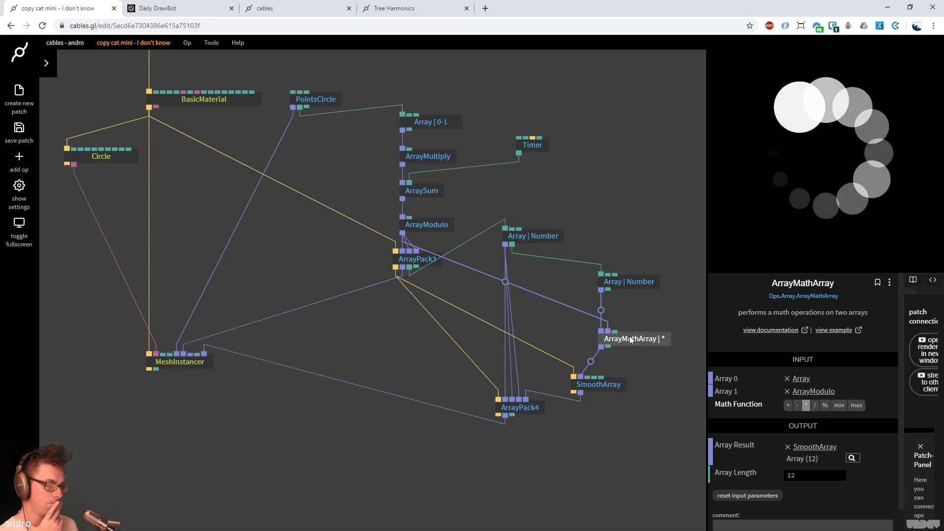
pyautogui.click(634, 282)
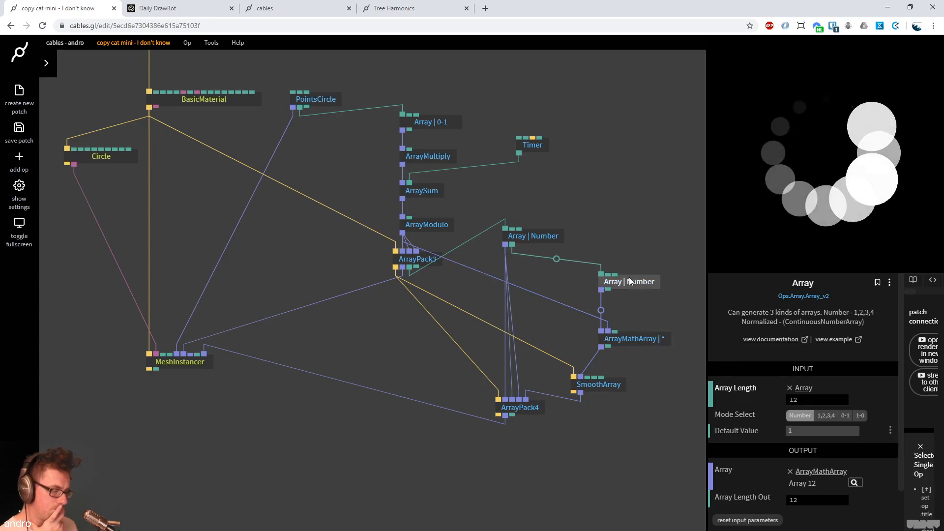
pyautogui.click(631, 344)
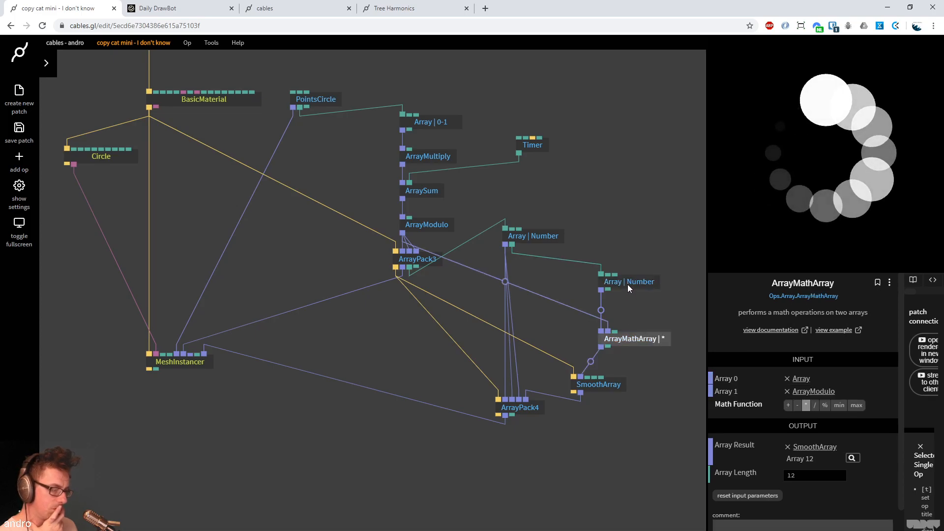
pyautogui.click(628, 284)
pyautogui.click(845, 416)
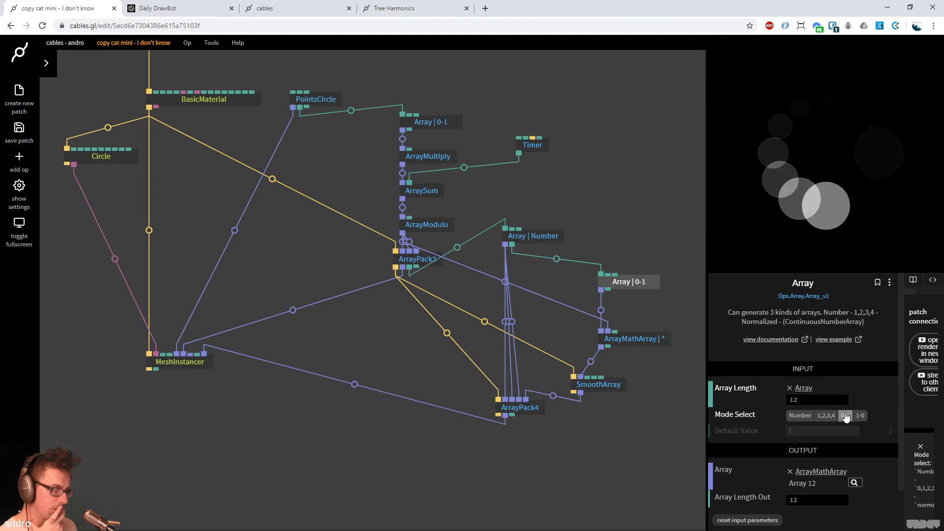
pyautogui.click(859, 416)
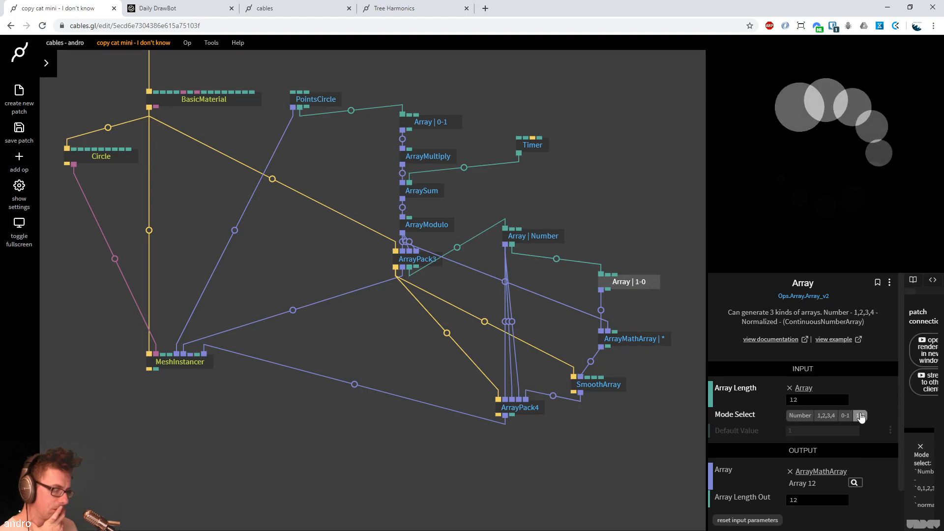
pyautogui.click(846, 416)
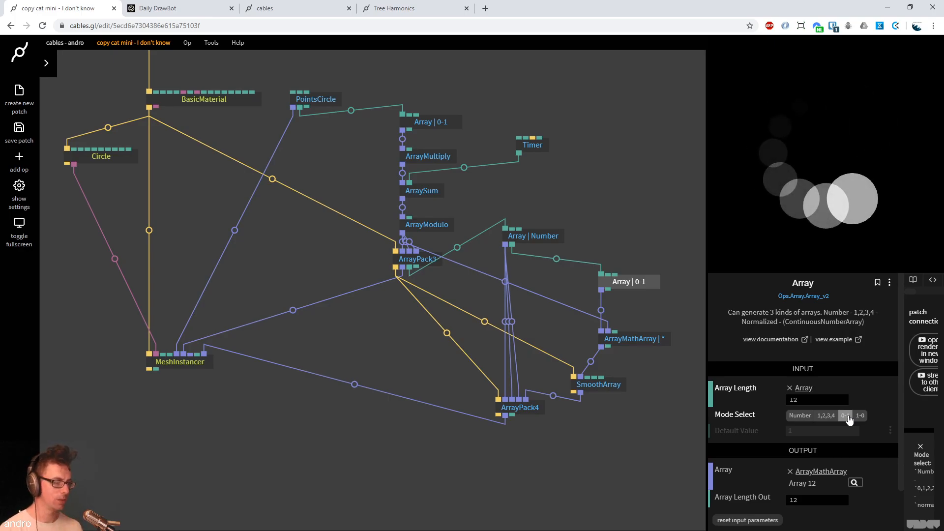
# Insert a RotateArray op between ArrayMathArray and SmoothArray, set its Rotate Amount to 6, and space out the neighbouring ops
pyautogui.click(591, 361)
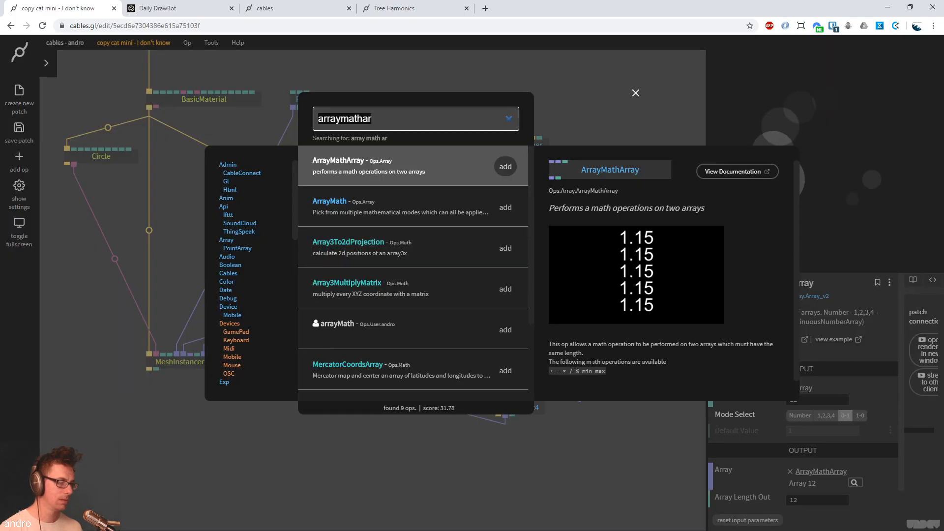
pyautogui.write('rotatearr')
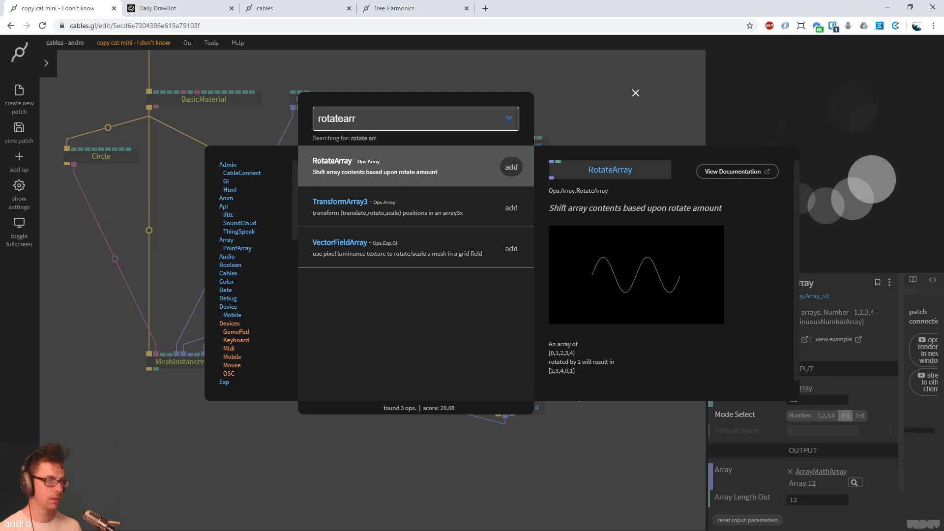
pyautogui.press('Return')
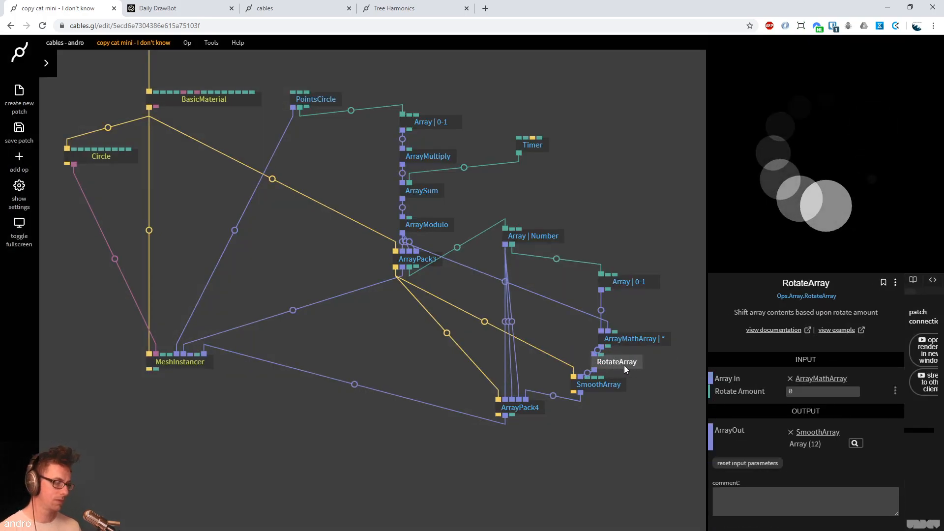
pyautogui.click(632, 327)
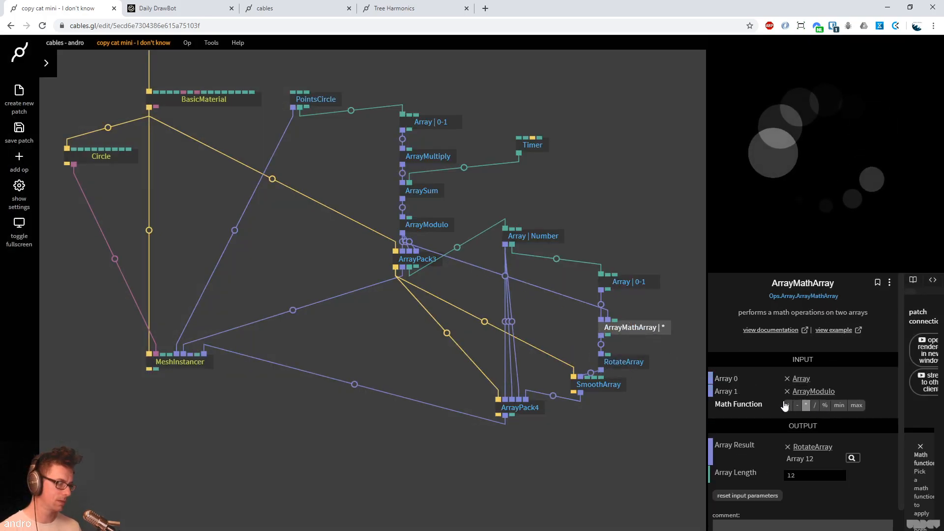
pyautogui.click(624, 361)
pyautogui.moveTo(823, 392); pyautogui.dragTo(831, 391)
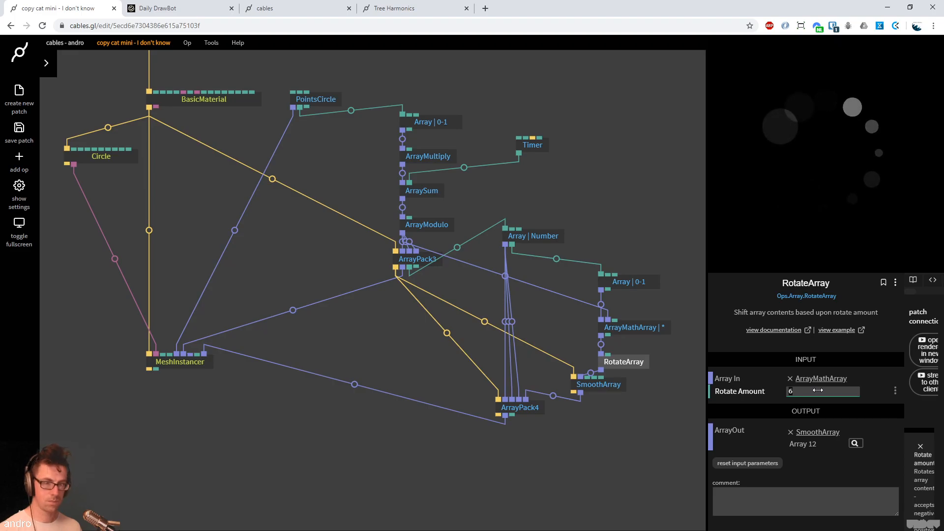
pyautogui.moveTo(620, 387); pyautogui.dragTo(639, 399)
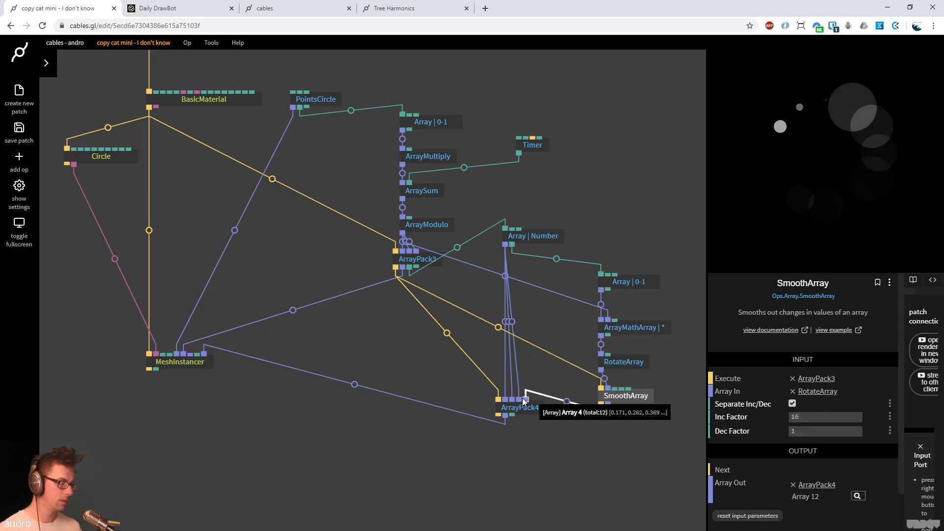
pyautogui.moveTo(521, 406); pyautogui.dragTo(523, 418)
# Try different Rotate Amount values on RotateArray, including 8, and settle on 12
pyautogui.click(625, 364)
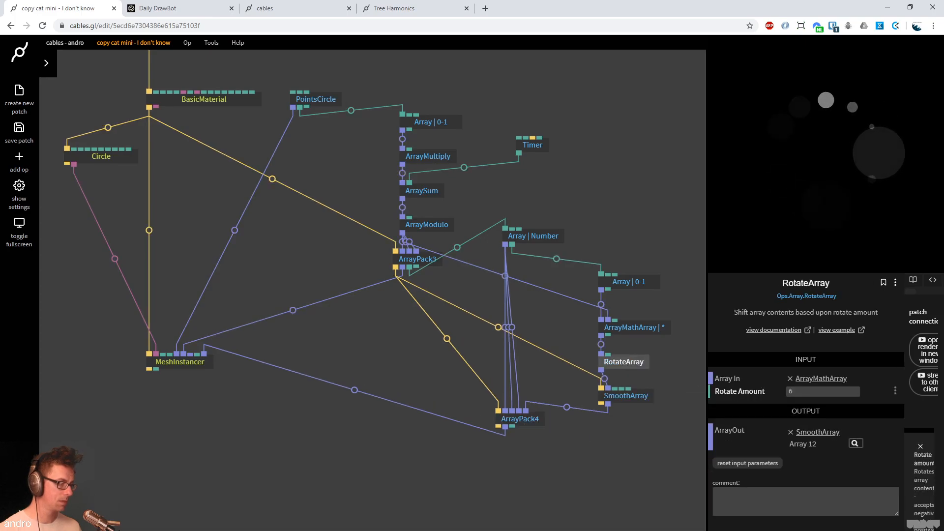
pyautogui.moveTo(811, 390); pyautogui.dragTo(791, 390)
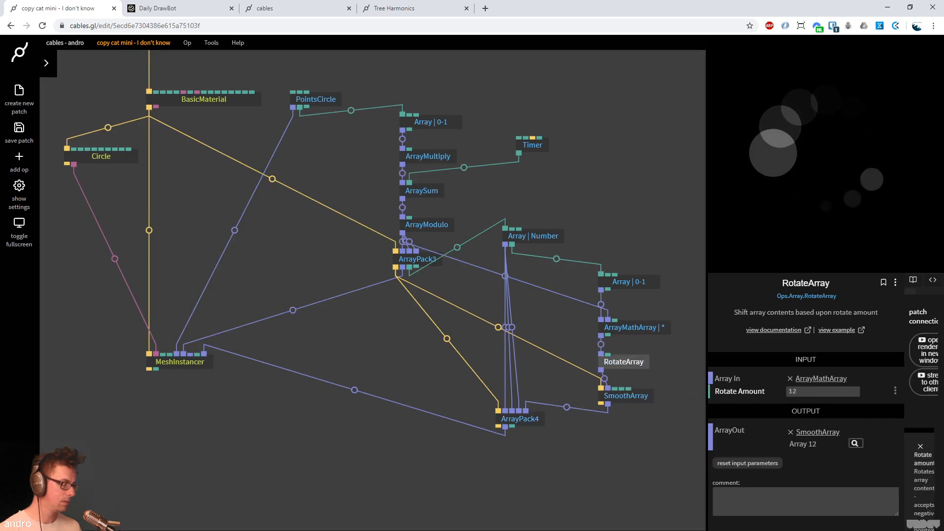
pyautogui.moveTo(791, 390); pyautogui.dragTo(819, 390)
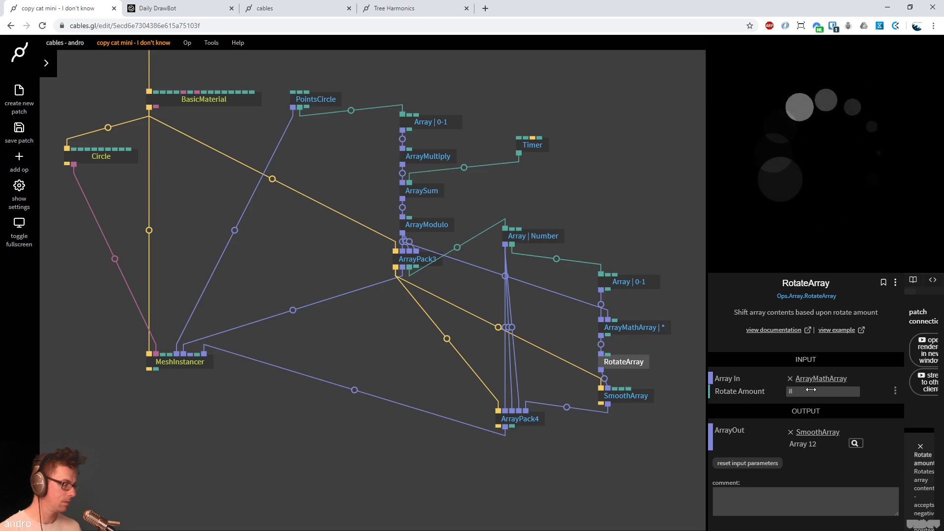
pyautogui.click(811, 390)
pyautogui.write('12')
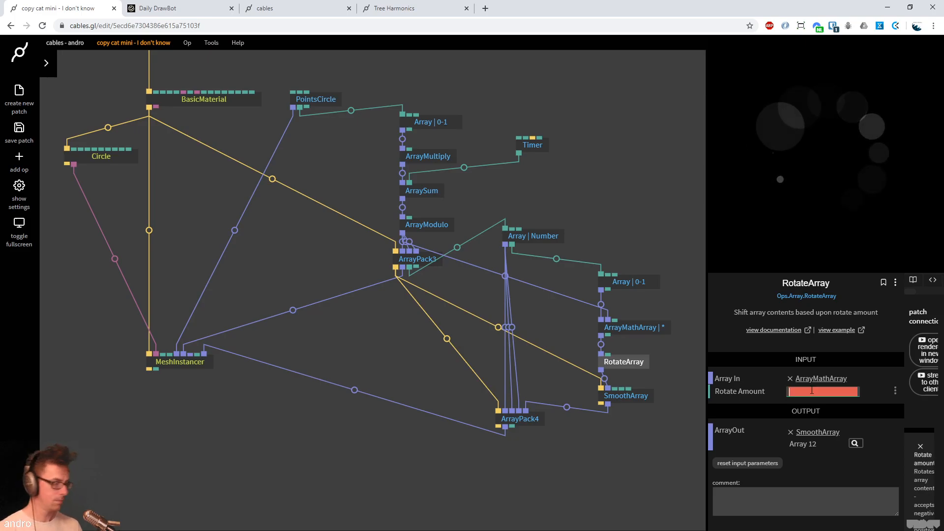
# Check the PointsCircle and 0-1 Array settings, and inspect ArrayModulo's output values, refreshing them once
pyautogui.click(334, 99)
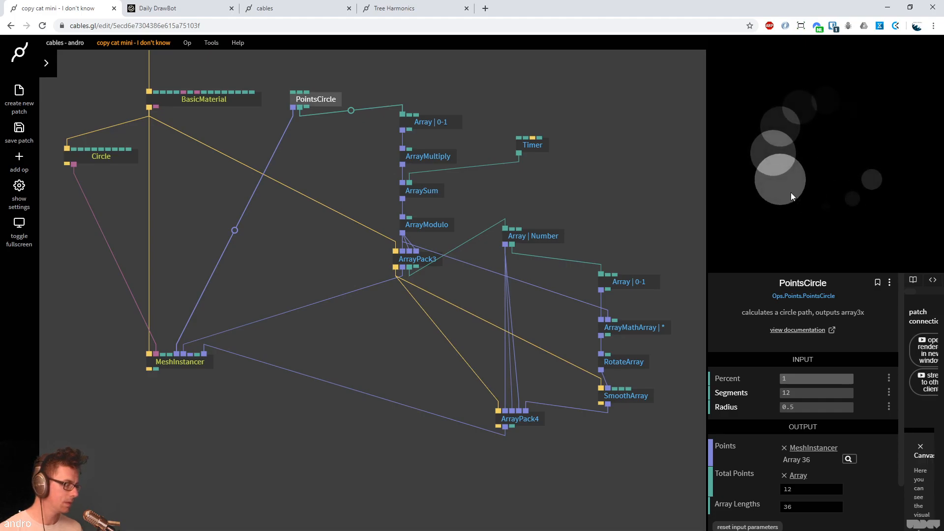
pyautogui.click(597, 191)
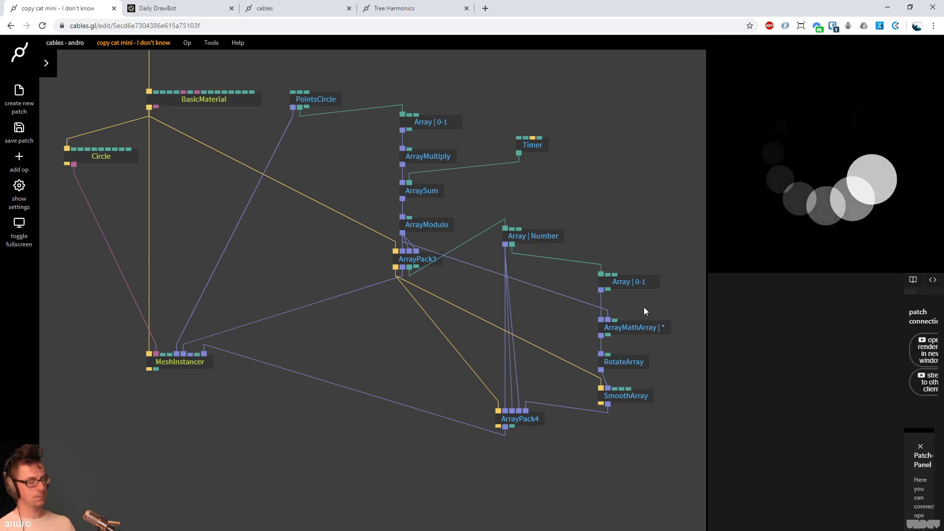
pyautogui.click(635, 282)
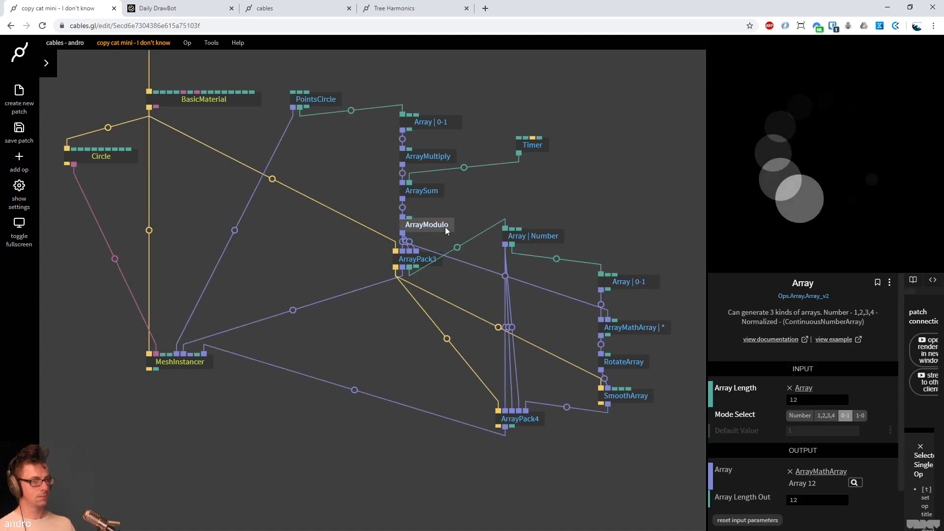
pyautogui.click(445, 226)
pyautogui.click(836, 482)
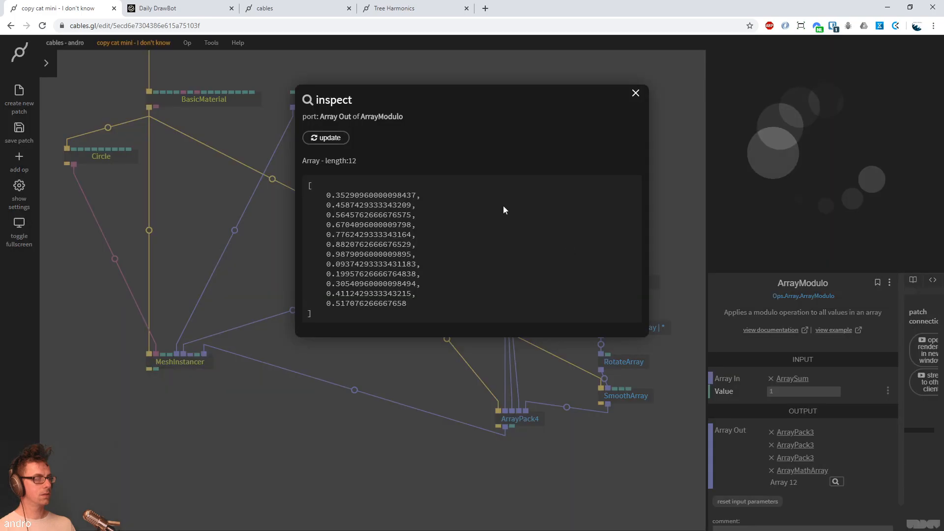
pyautogui.click(315, 140)
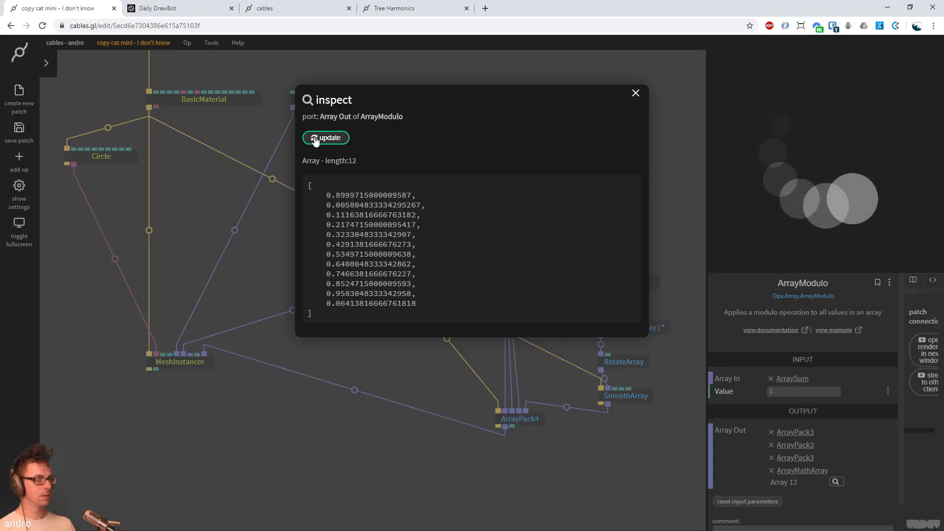
pyautogui.click(636, 93)
# Reposition ArrayPack3 and the Number-mode Array to tidy the layout, and save the patch
pyautogui.moveTo(594, 189); pyautogui.dragTo(530, 181)
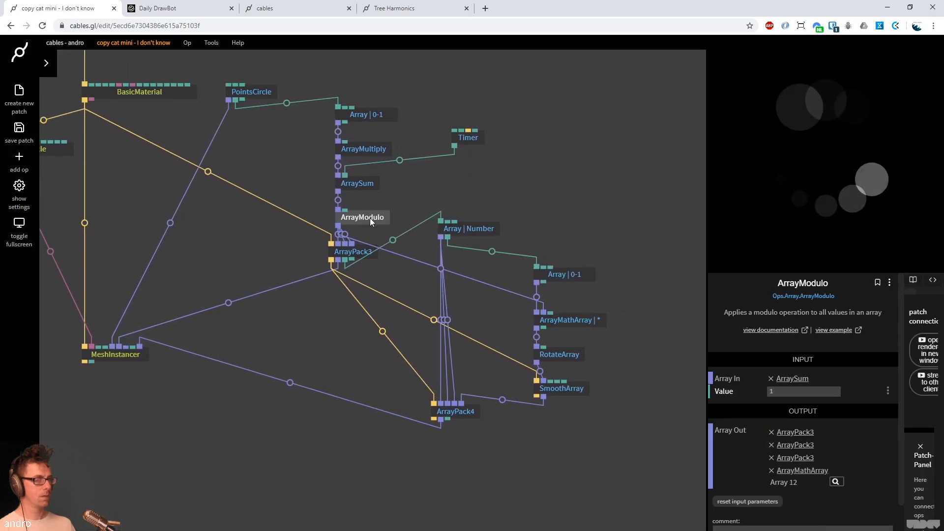
pyautogui.moveTo(357, 249); pyautogui.dragTo(353, 274)
pyautogui.moveTo(473, 232); pyautogui.dragTo(486, 243)
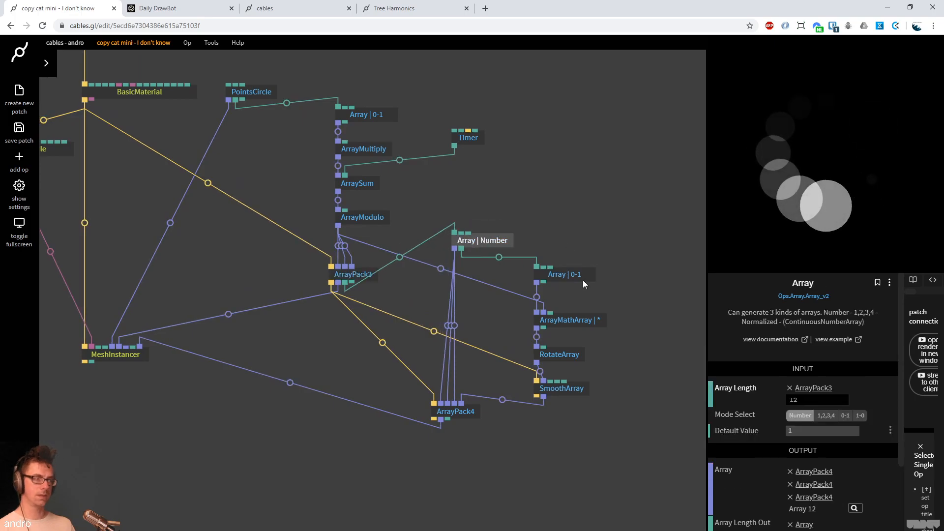
pyautogui.click(582, 230)
pyautogui.hotkey('ctrl', 's')
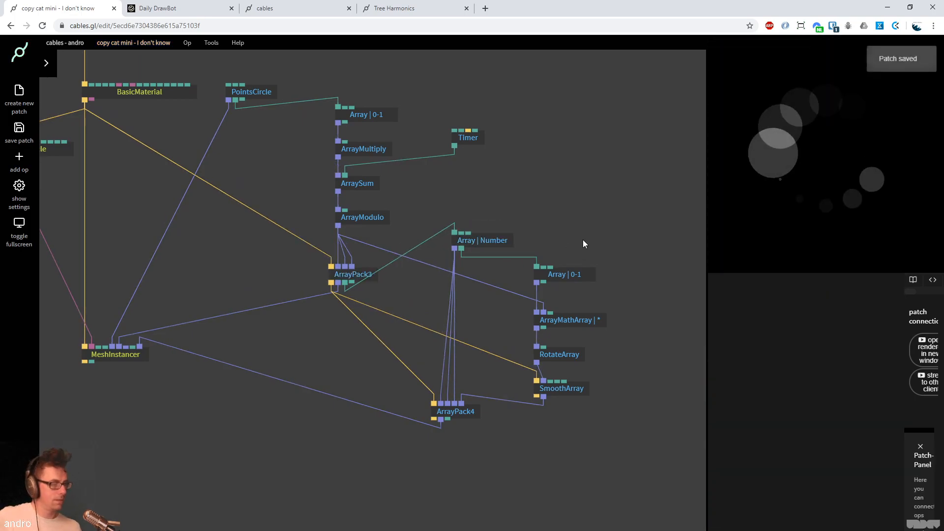
# Delete the RotateArray op, leaving ArrayMathArray feeding SmoothArray directly
pyautogui.click(574, 361)
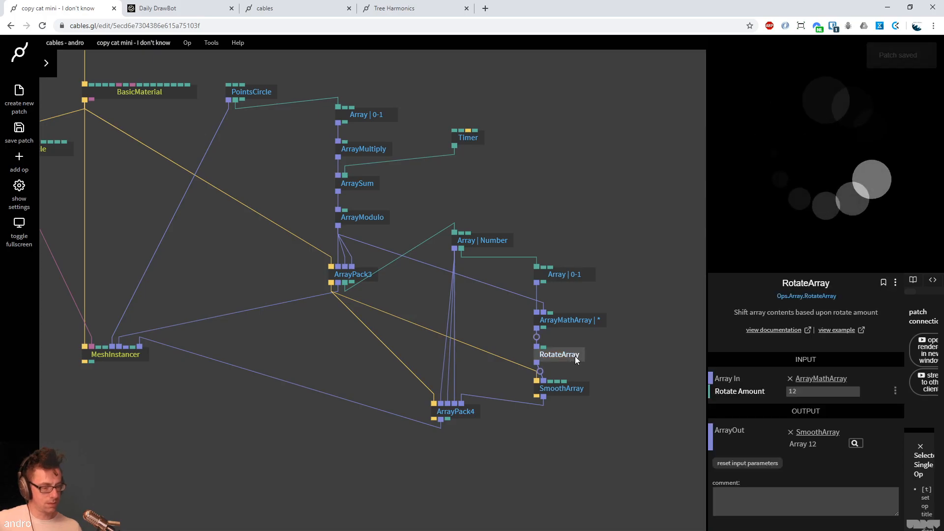
pyautogui.press('Delete')
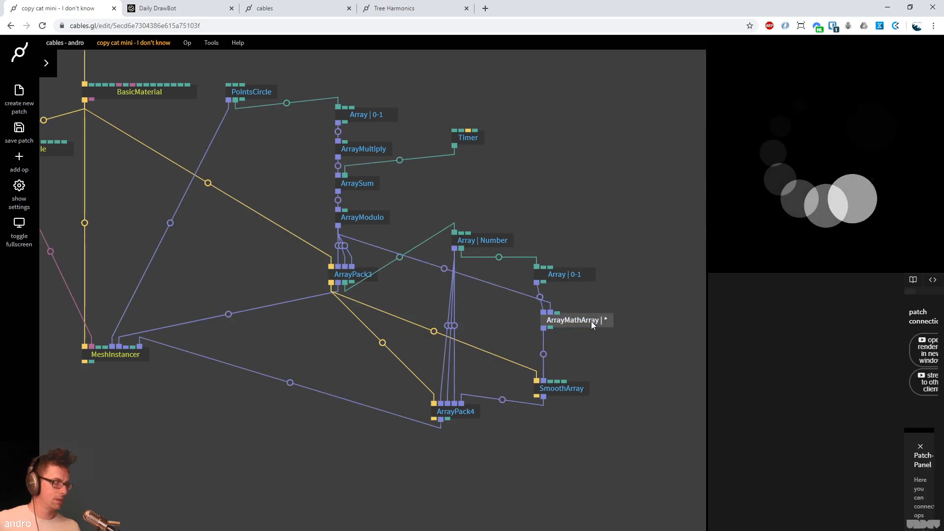
# Detach ArrayMathArray from SmoothArray, move both ops aside, and link the 0-1 Array directly to ArrayPack4's fourth array input
pyautogui.moveTo(591, 320); pyautogui.dragTo(611, 309)
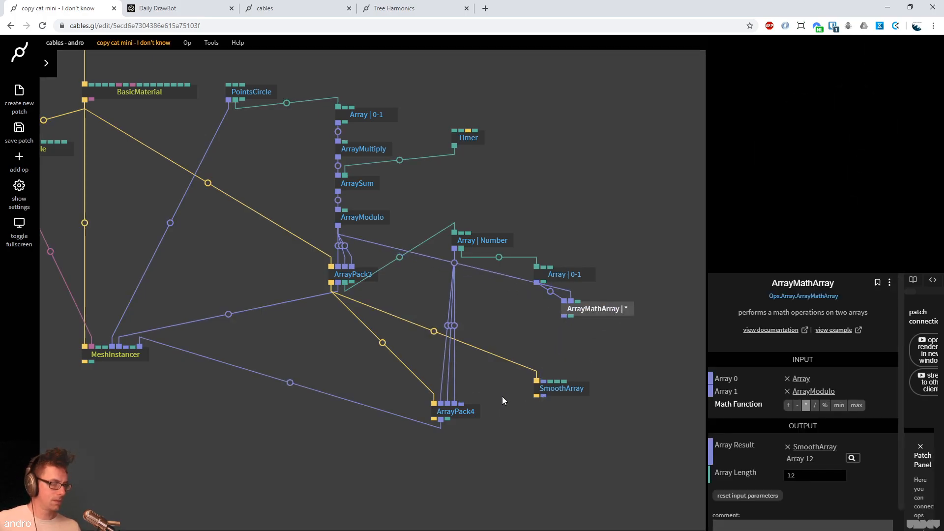
pyautogui.moveTo(565, 388); pyautogui.dragTo(613, 388)
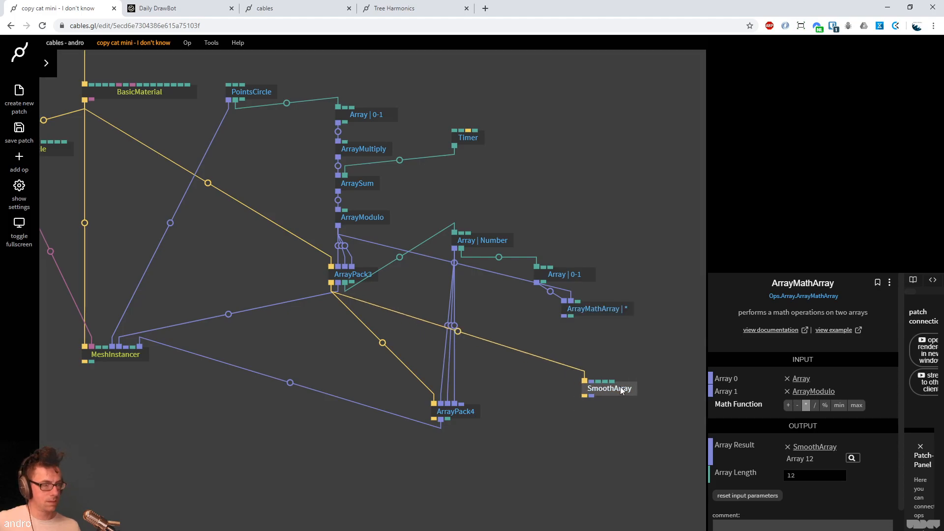
pyautogui.click(575, 278)
pyautogui.moveTo(537, 282); pyautogui.dragTo(461, 403)
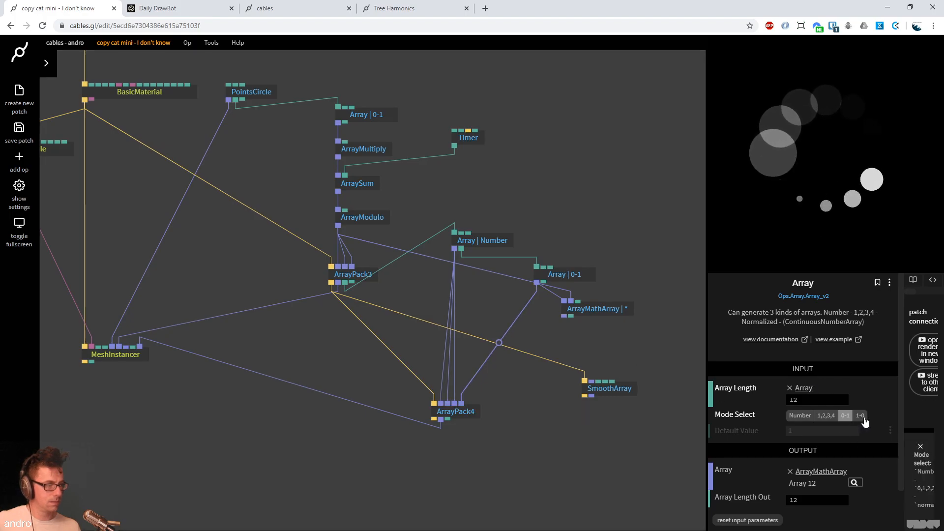
# Switch the Array feeding ArrayPack4 to 1-0 mode and unlink SmoothArray from ArrayPack3's trigger
pyautogui.click(861, 416)
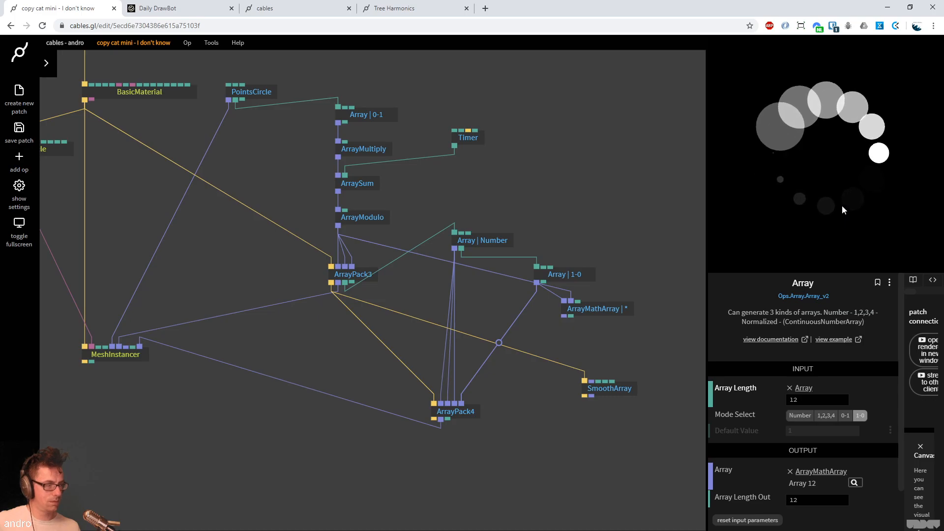
pyautogui.click(573, 277)
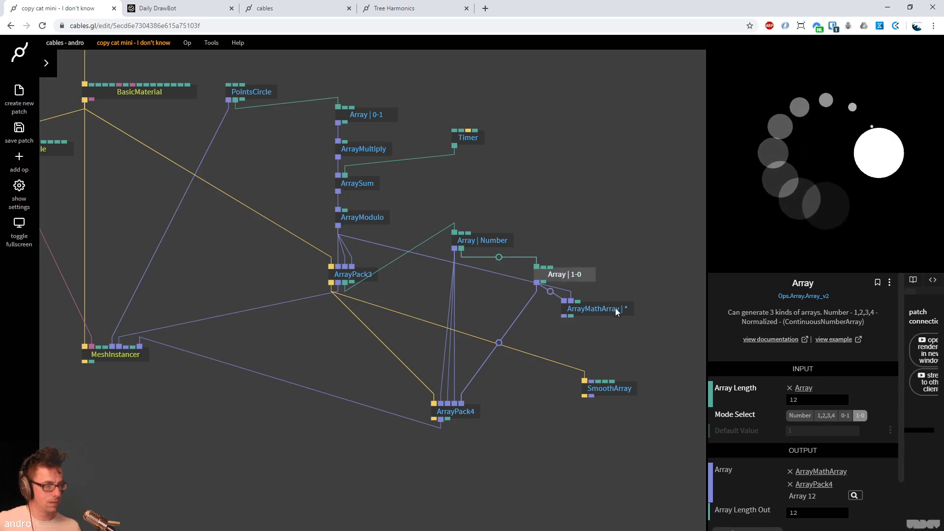
pyautogui.click(622, 390)
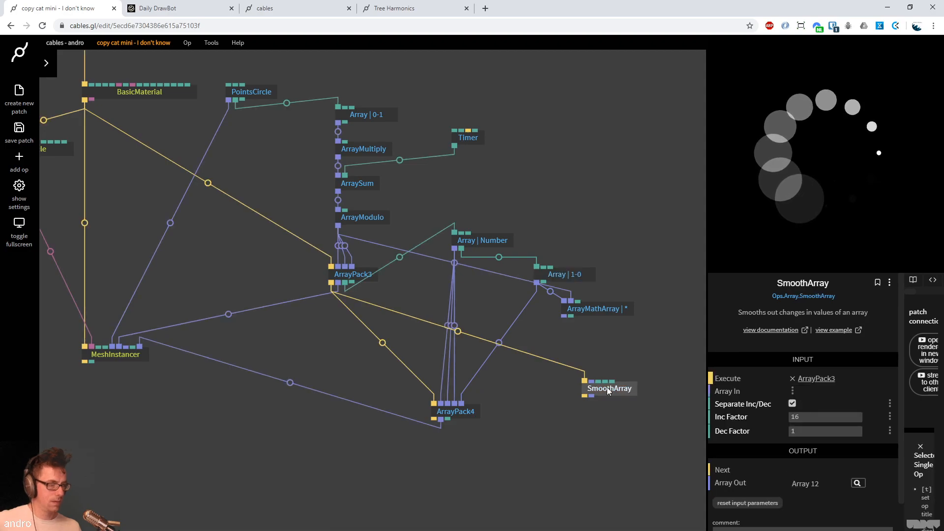
pyautogui.rightClick(460, 333)
pyautogui.moveTo(615, 389); pyautogui.dragTo(621, 389)
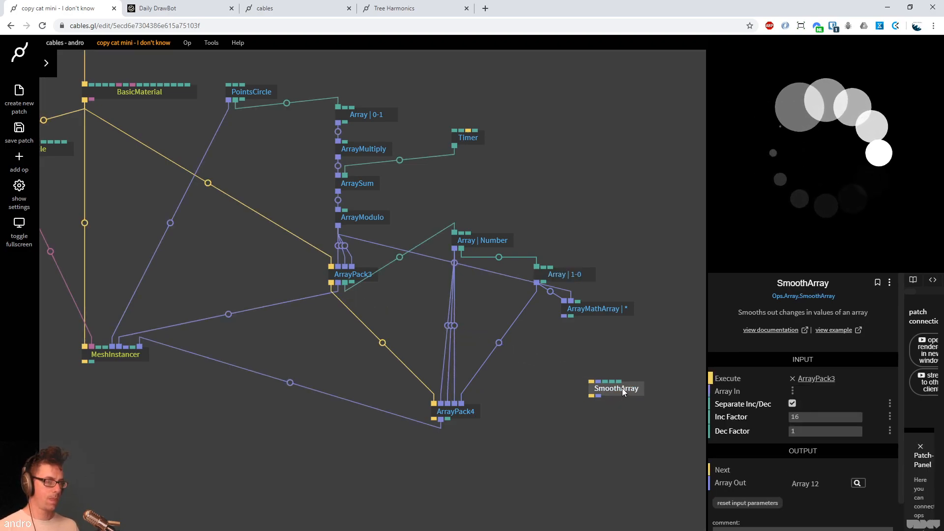
# Insert a RotateArray op between the 1-0 Array and ArrayPack4, and place it beside the pack op's incoming links
pyautogui.click(500, 342)
pyautogui.write('rotatearr')
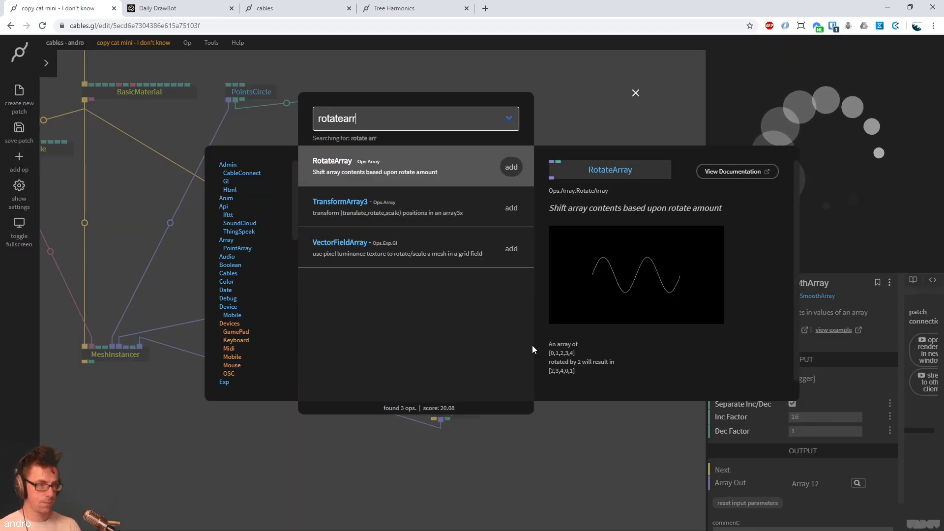
pyautogui.press('Return')
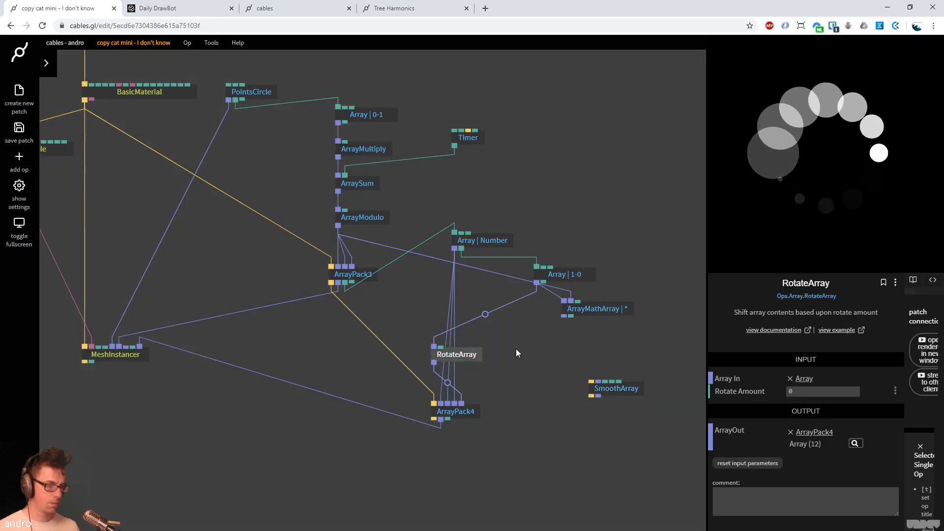
pyautogui.moveTo(470, 359); pyautogui.dragTo(543, 350)
# Add a Floor op fed by the Timer, link its result to RotateArray's Rotate Amount, and nudge the 1-0 Array
pyautogui.moveTo(454, 147); pyautogui.dragTo(535, 195)
pyautogui.write('floor')
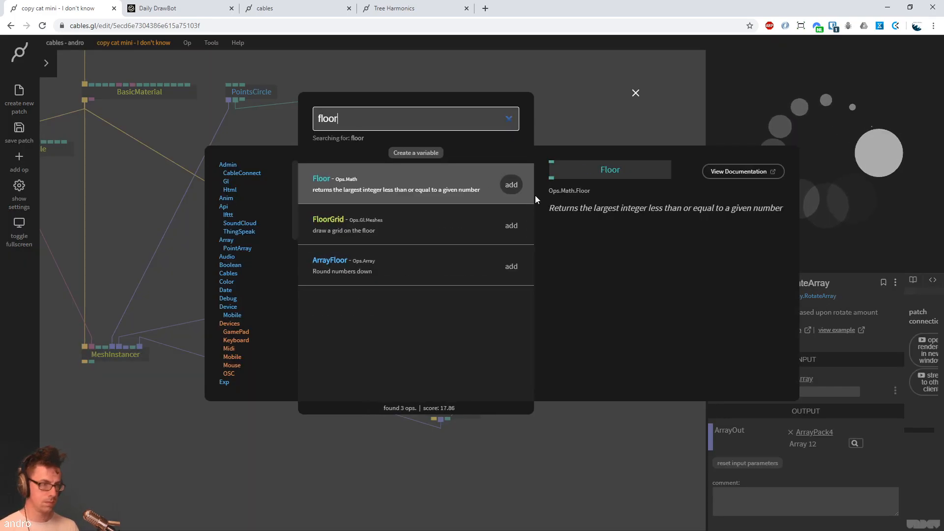
pyautogui.press('Return')
pyautogui.moveTo(537, 215); pyautogui.dragTo(510, 340)
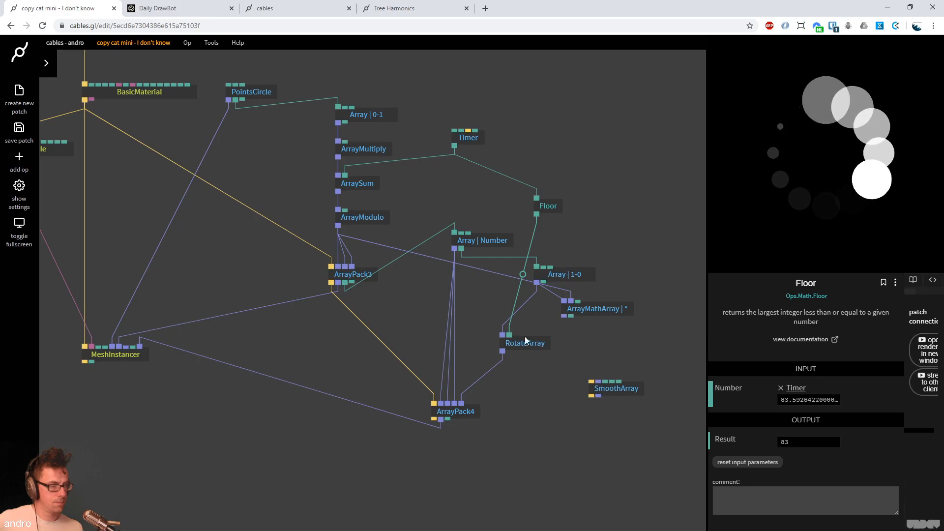
pyautogui.moveTo(553, 269)
pyautogui.mouseDown()
pyautogui.moveTo(567, 263)
pyautogui.moveTo(547, 269)
pyautogui.mouseUp()
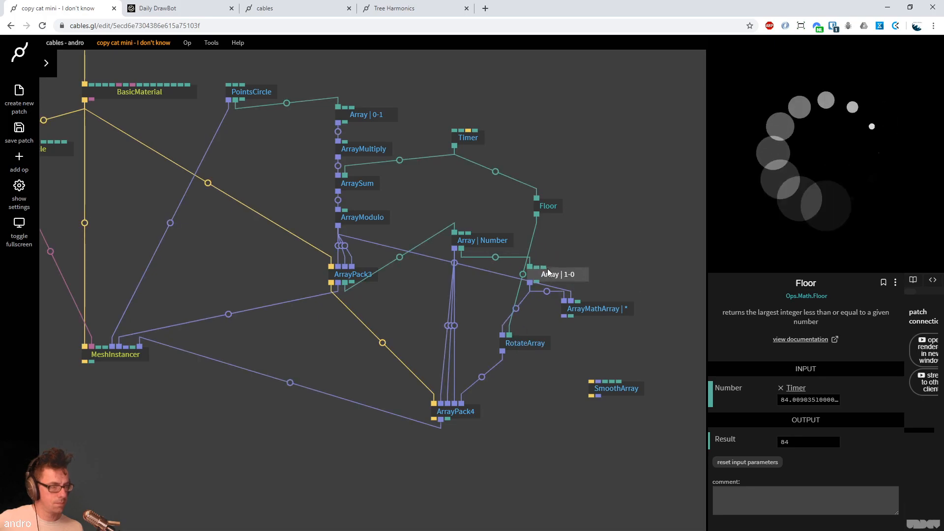
# Set ArrayMultiply's Value to 0.62 and compare the animation with the growing circles reference on Daily DrawBot
pyautogui.click(376, 220)
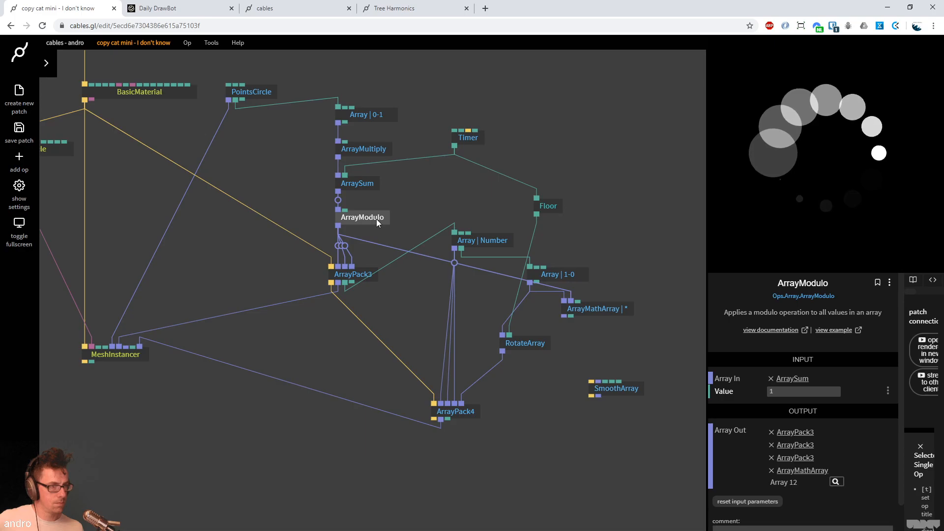
pyautogui.click(365, 144)
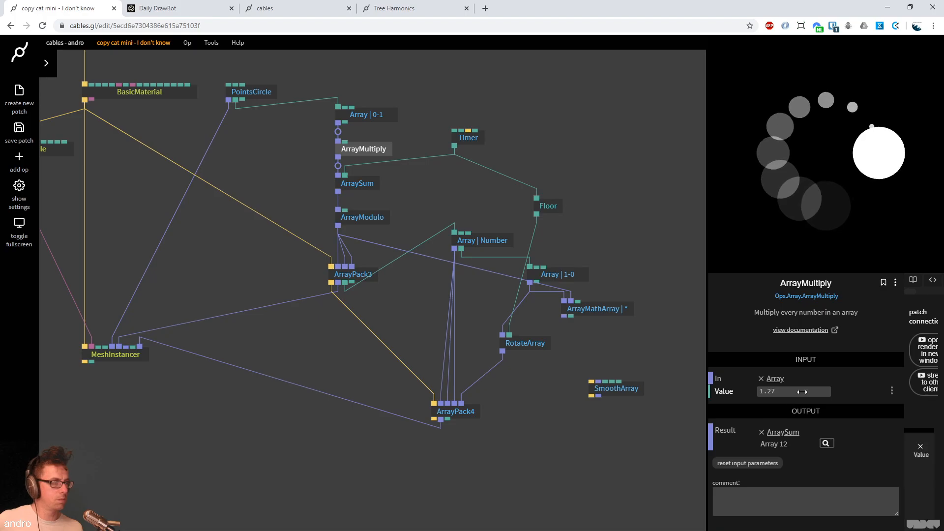
pyautogui.moveTo(802, 392); pyautogui.dragTo(792, 392)
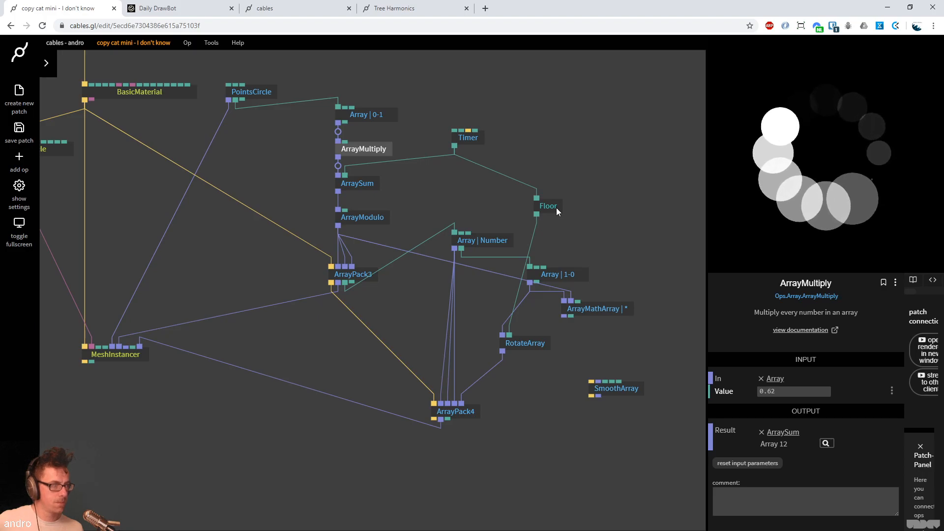
pyautogui.click(157, 8)
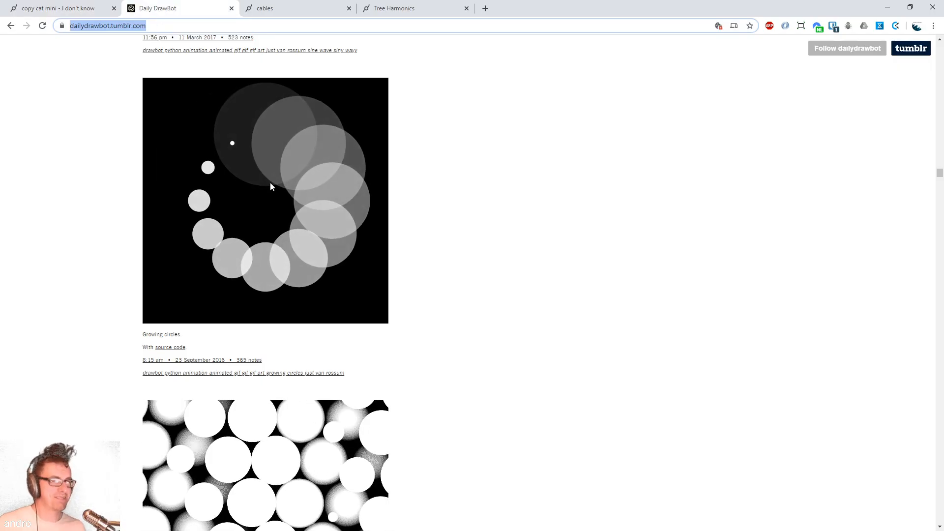
pyautogui.click(81, 9)
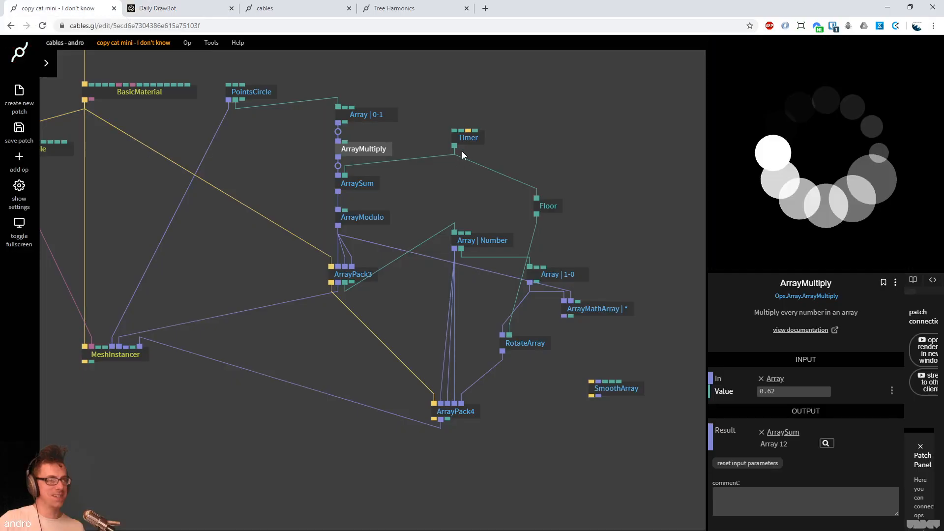
# Pull RotateArray free of all its links, including Floor, and reinsert it between the 1-0 Array and ArrayPack4
pyautogui.click(477, 410)
pyautogui.moveTo(515, 343); pyautogui.dragTo(585, 356)
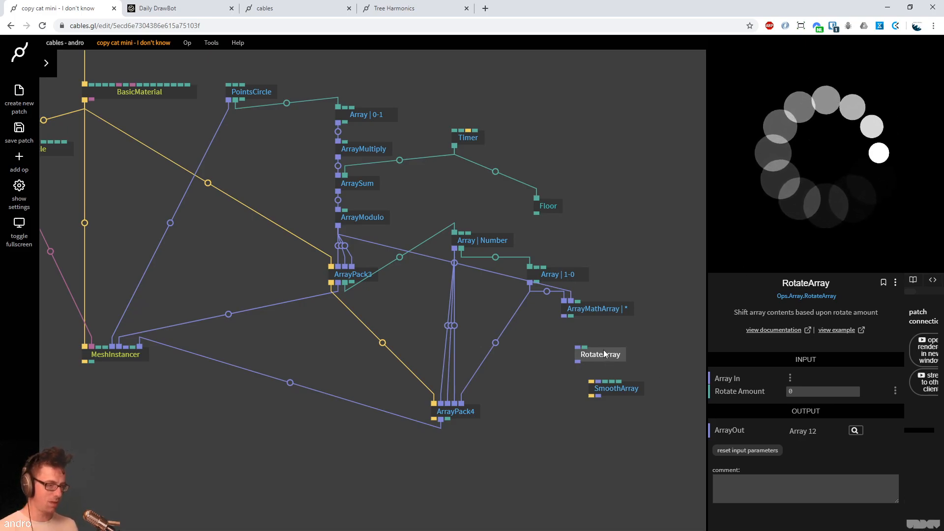
pyautogui.moveTo(604, 354); pyautogui.dragTo(503, 340)
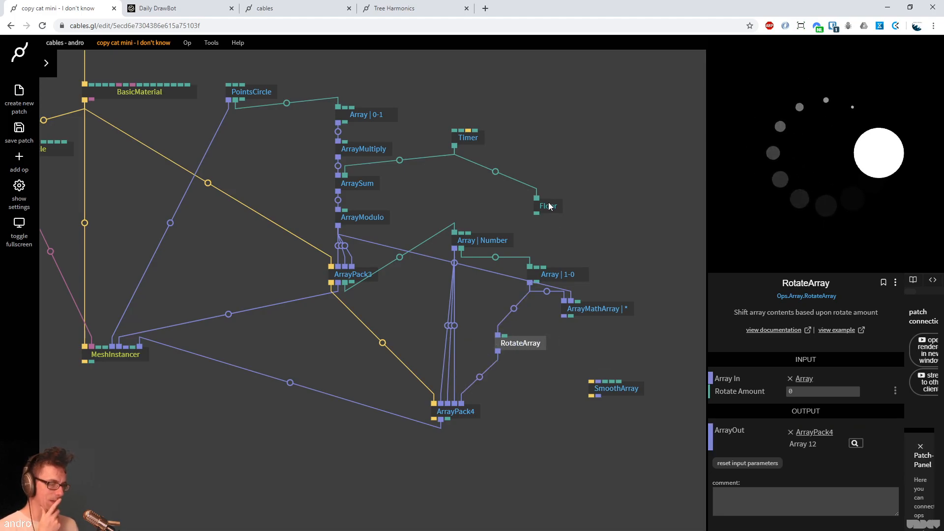
# Add a Multiply op after Floor with Number2 set to -1, and link its result to RotateArray's Rotate Amount
pyautogui.moveTo(537, 213); pyautogui.dragTo(584, 238)
pyautogui.write('mult')
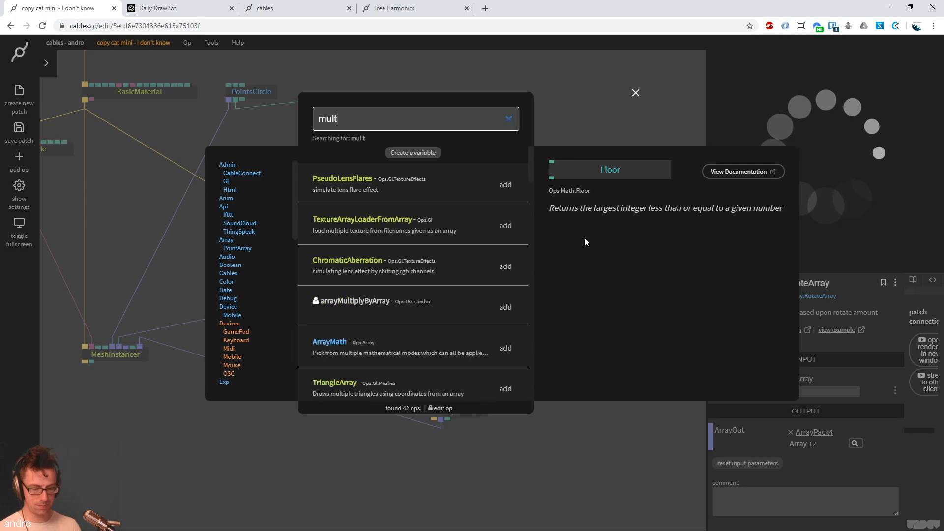
pyautogui.press('Return')
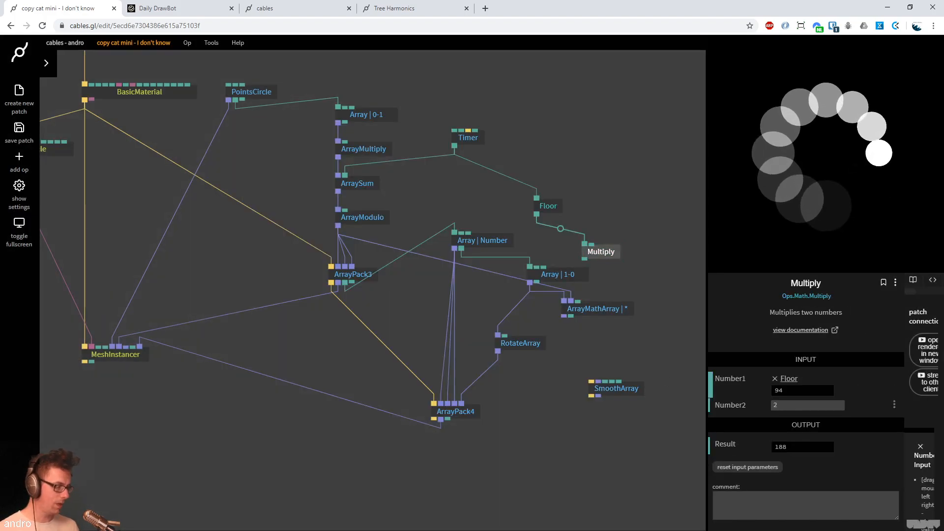
pyautogui.click(782, 405)
pyautogui.write('-1')
pyautogui.moveTo(585, 259); pyautogui.dragTo(508, 339)
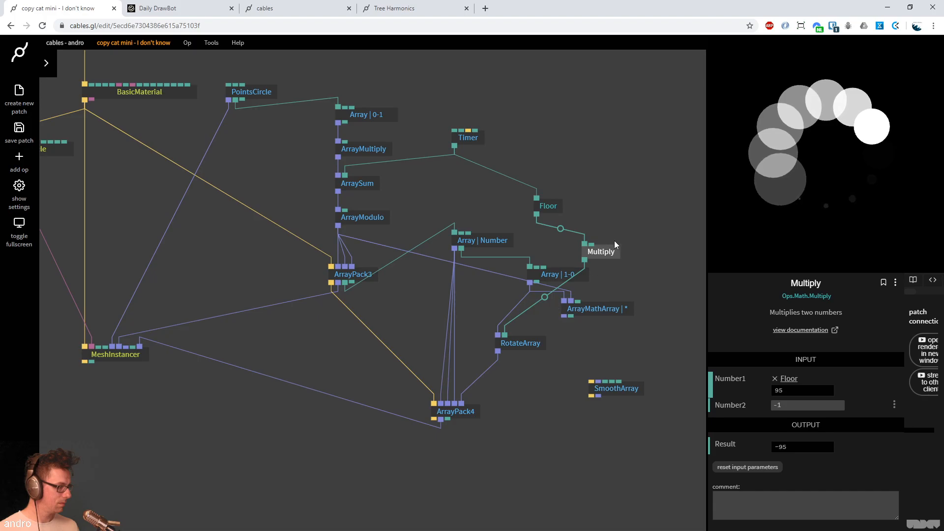
pyautogui.click(537, 343)
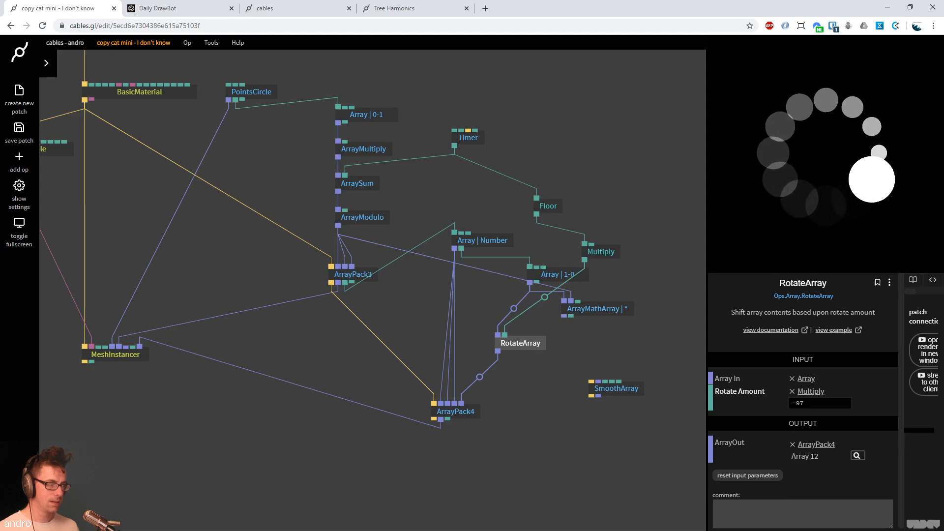
# Set ArrayMultiply's Value to 1 and check the ArrayModulo settings
pyautogui.click(362, 150)
pyautogui.click(787, 391)
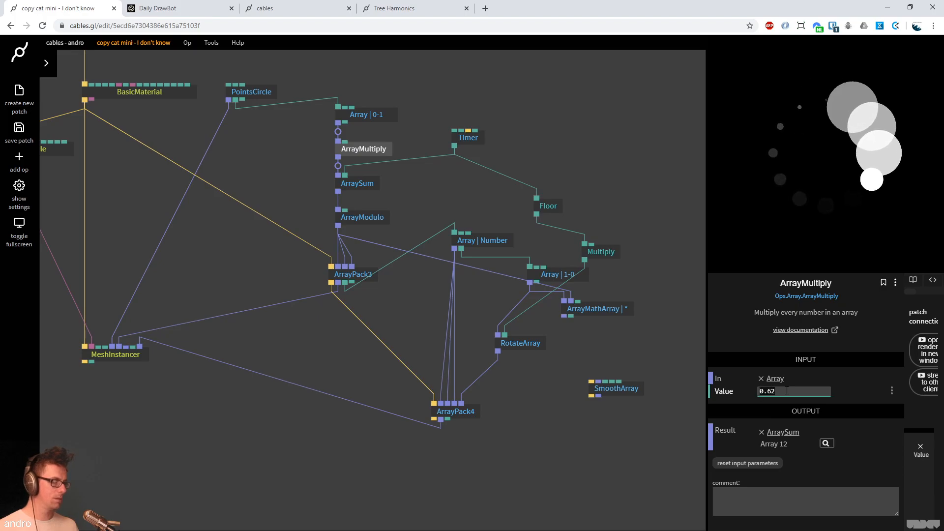
pyautogui.write('1')
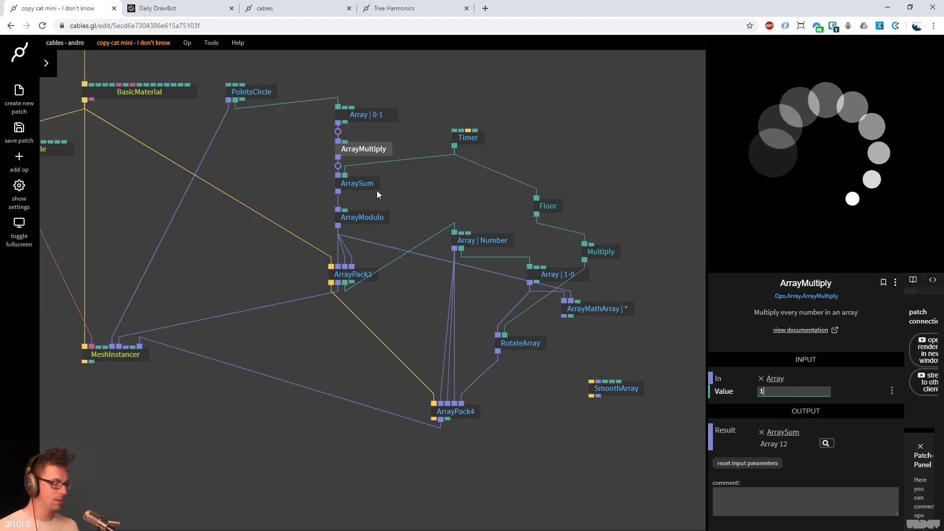
pyautogui.click(357, 216)
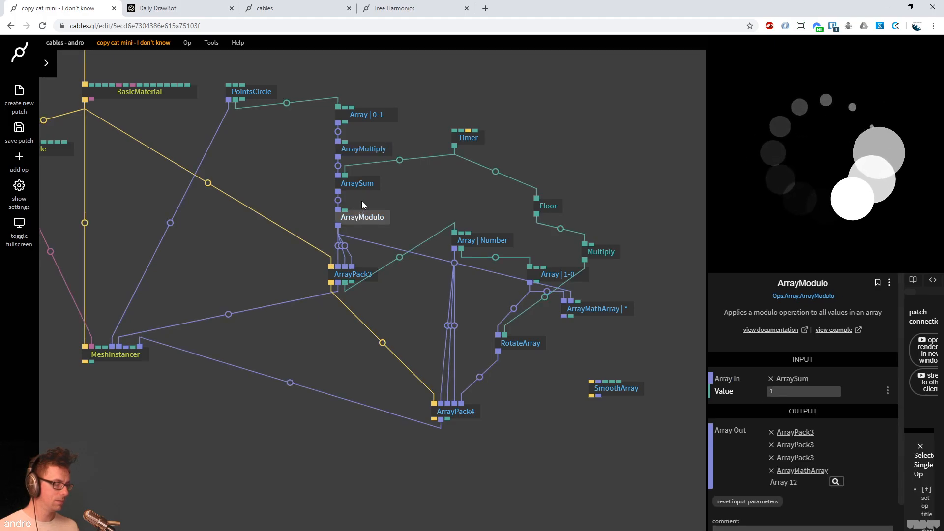
# Reposition the Number-mode Array and RotateArray above ArrayPack4, and delete the unused ArrayMathArray and SmoothArray ops
pyautogui.moveTo(470, 240); pyautogui.dragTo(432, 342)
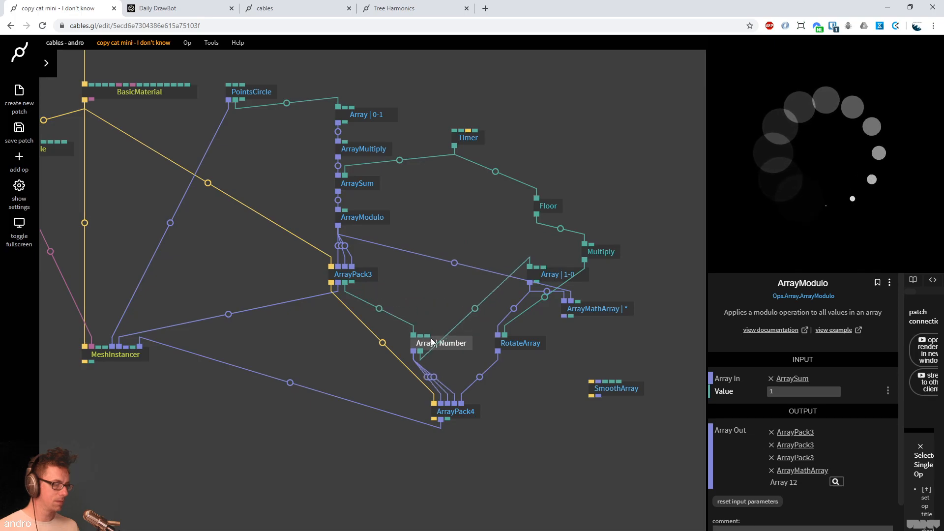
pyautogui.moveTo(536, 343); pyautogui.dragTo(561, 345)
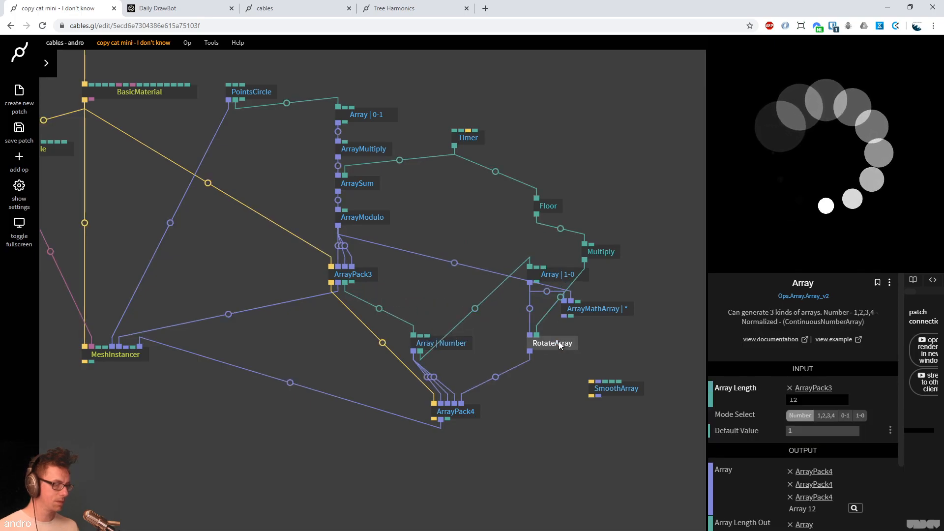
pyautogui.click(607, 309)
pyautogui.press('Delete')
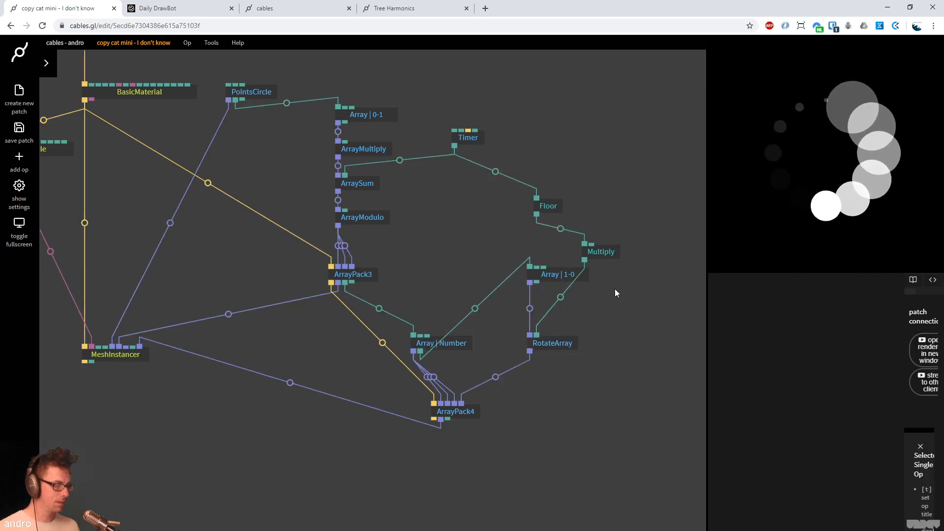
# Line up Multiply and Floor in a vertical column beside the 1-0 Array
pyautogui.moveTo(613, 260); pyautogui.dragTo(635, 283)
pyautogui.moveTo(566, 206); pyautogui.dragTo(629, 209)
pyautogui.click(605, 139)
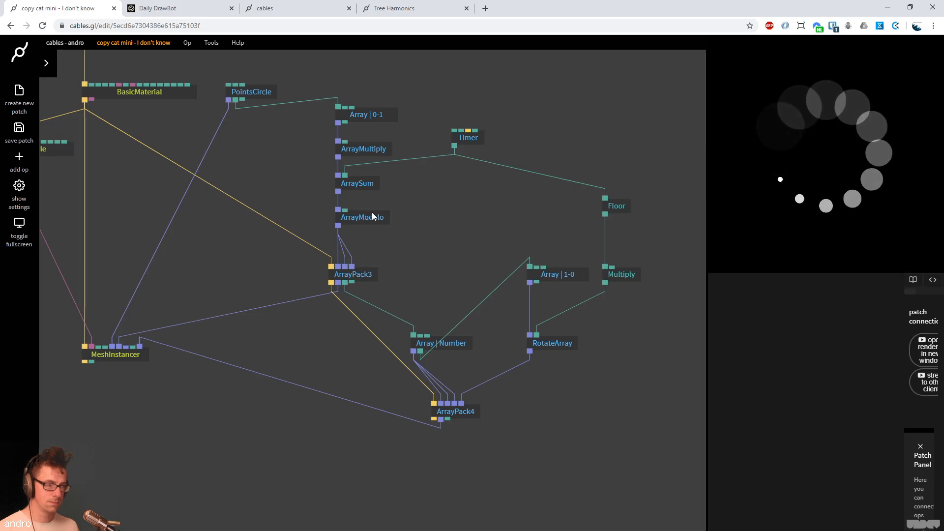
# Search the op list for an array normalizing op with terms such as "norm" and "normaliz", and close it without adding anything
pyautogui.press('Escape')
pyautogui.write('arra')
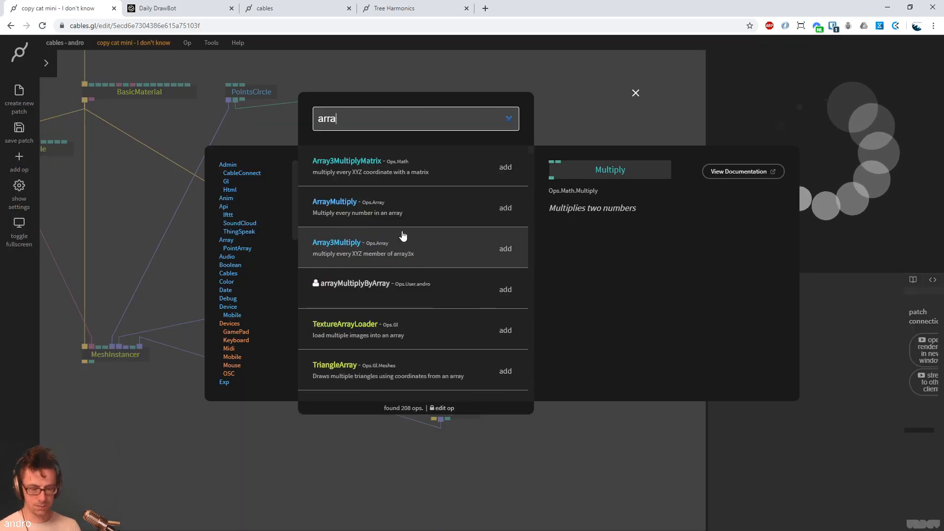
pyautogui.write('ynor')
pyautogui.press('BackSpace')
pyautogui.press('BackSpace')
pyautogui.press('BackSpace')
pyautogui.press('BackSpace')
pyautogui.write('norm')
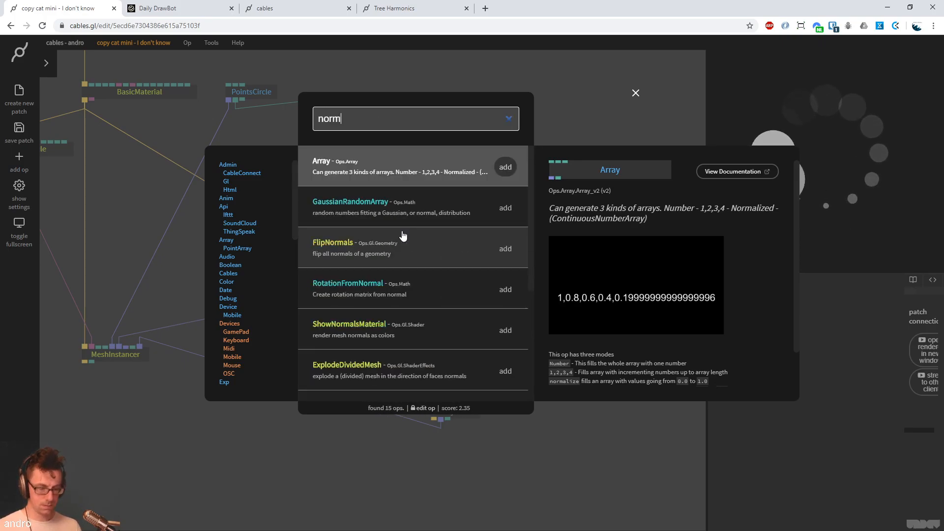
pyautogui.write('aliz')
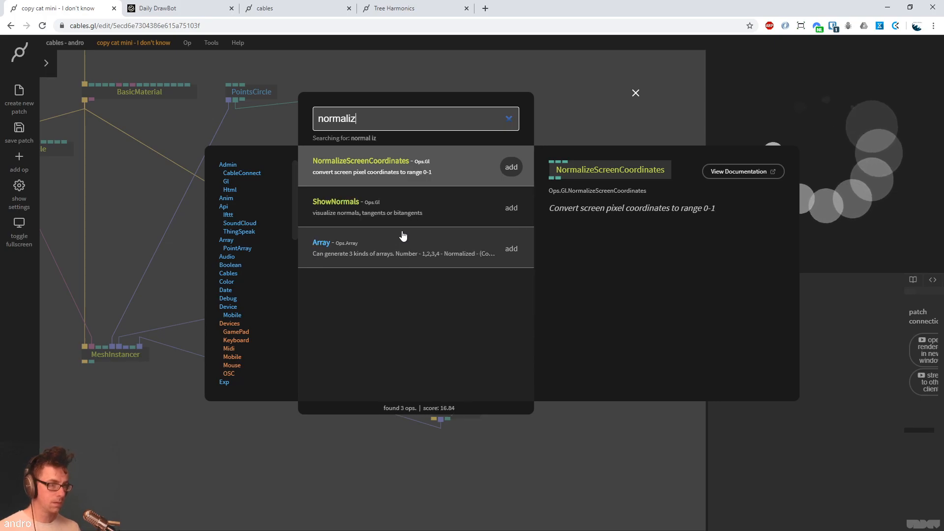
pyautogui.press('BackSpace')
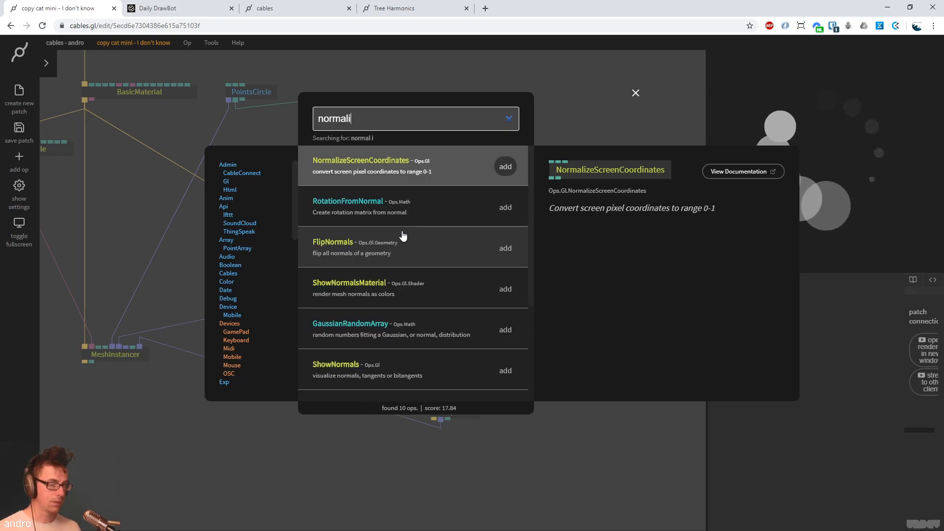
pyautogui.click(376, 444)
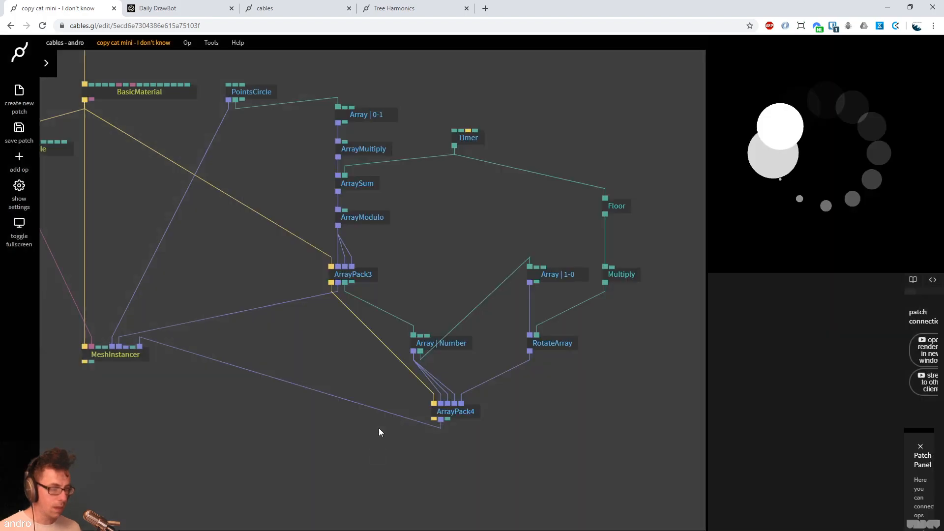
# Add an ArrayDivide op fed by the output of ArrayModulo
pyautogui.moveTo(412, 241); pyautogui.dragTo(420, 252)
pyautogui.moveTo(468, 231); pyautogui.dragTo(450, 235)
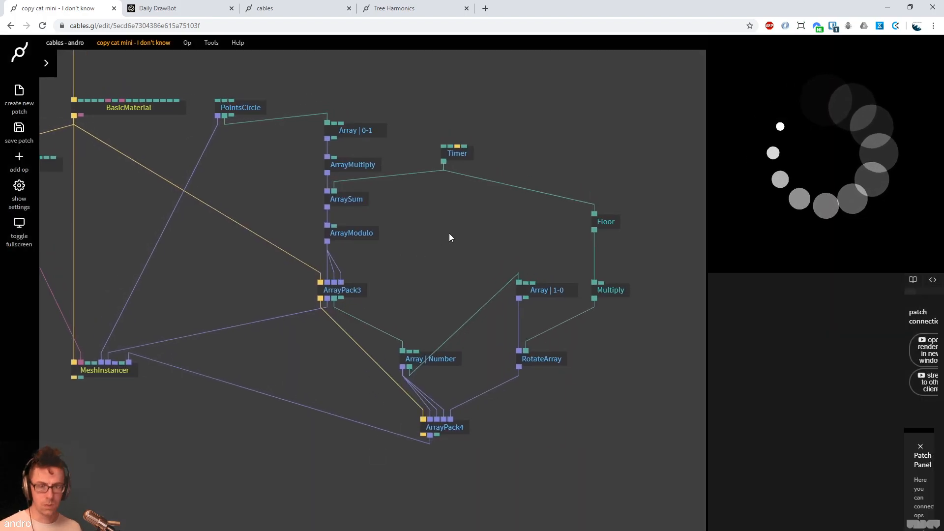
pyautogui.click(342, 236)
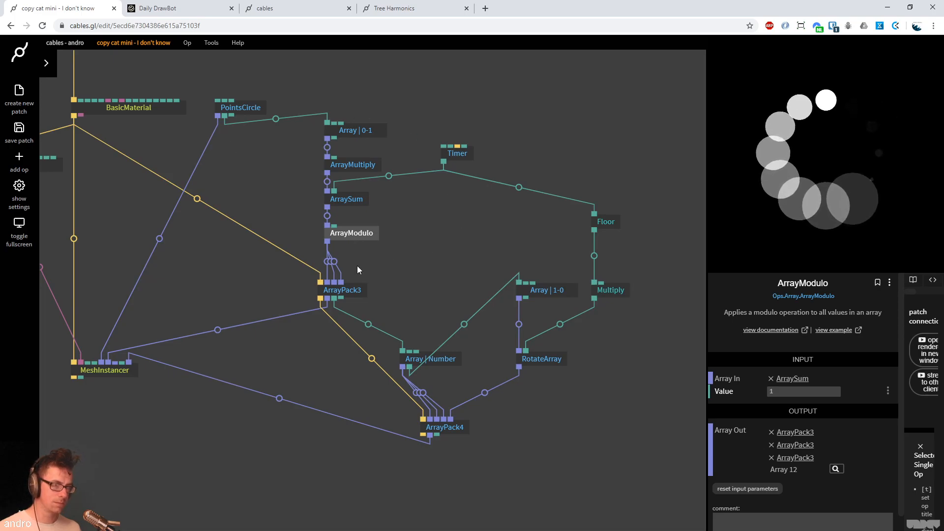
pyautogui.moveTo(327, 242); pyautogui.dragTo(415, 281)
pyautogui.write('a')
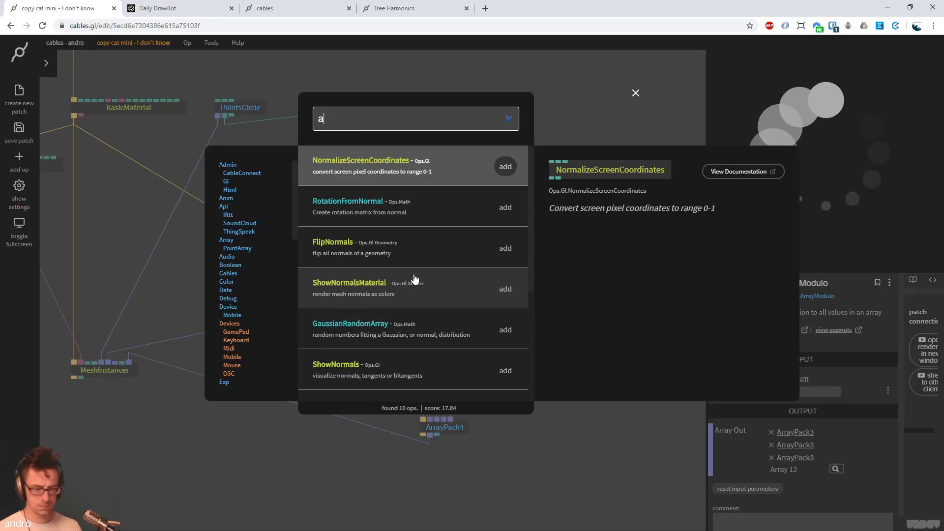
pyautogui.write('rraydiv')
pyautogui.press('Return')
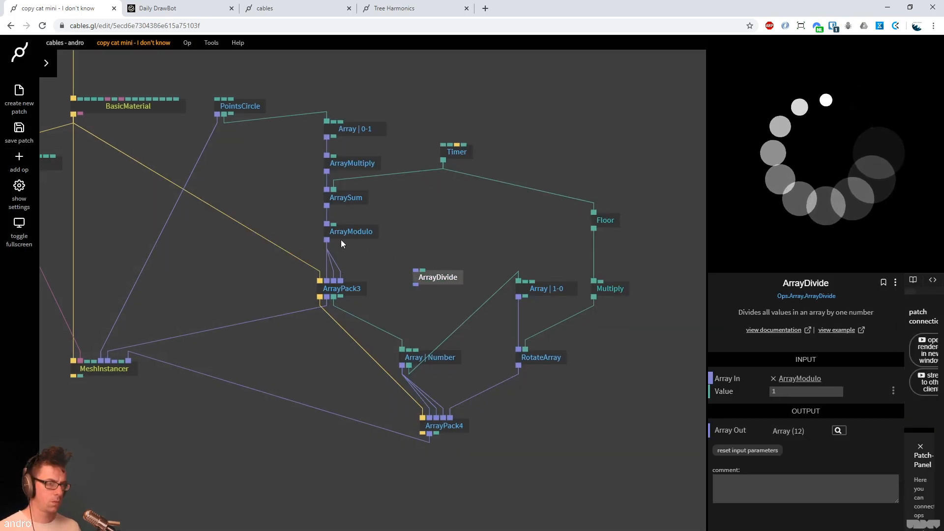
# Splice ArrayDivide between ArrayModulo and ArrayPack3, with PointsCircle's Array lengths output driving its Value
pyautogui.moveTo(327, 241); pyautogui.dragTo(434, 261)
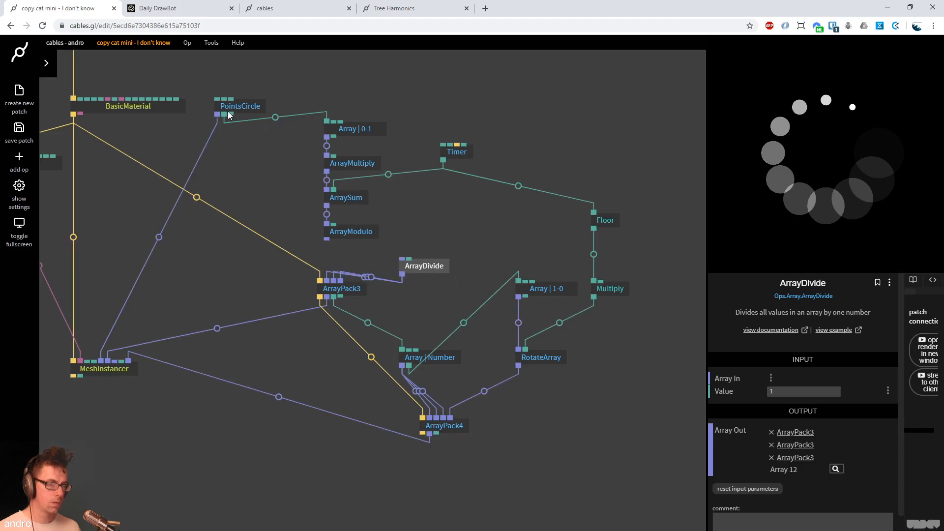
pyautogui.click(370, 230)
pyautogui.moveTo(232, 114); pyautogui.dragTo(427, 266)
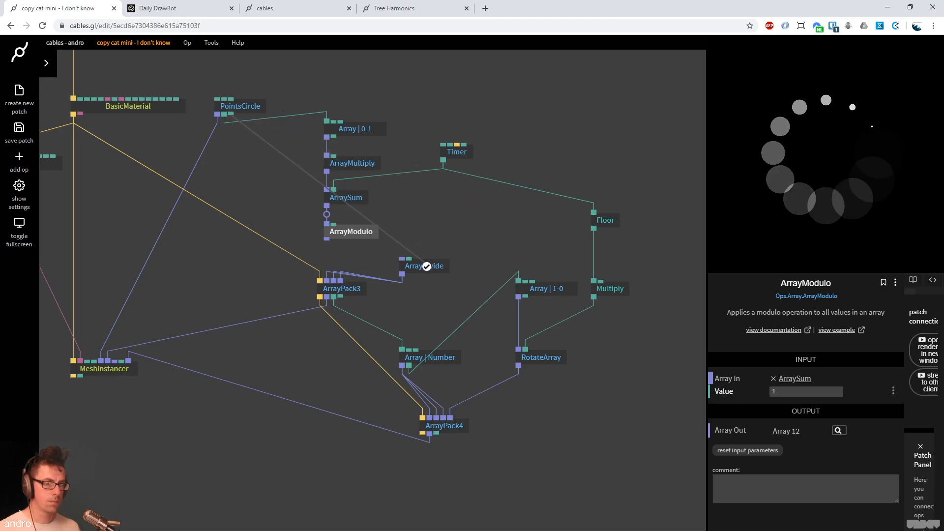
pyautogui.moveTo(425, 266); pyautogui.dragTo(426, 270)
pyautogui.moveTo(330, 242); pyautogui.dragTo(346, 258)
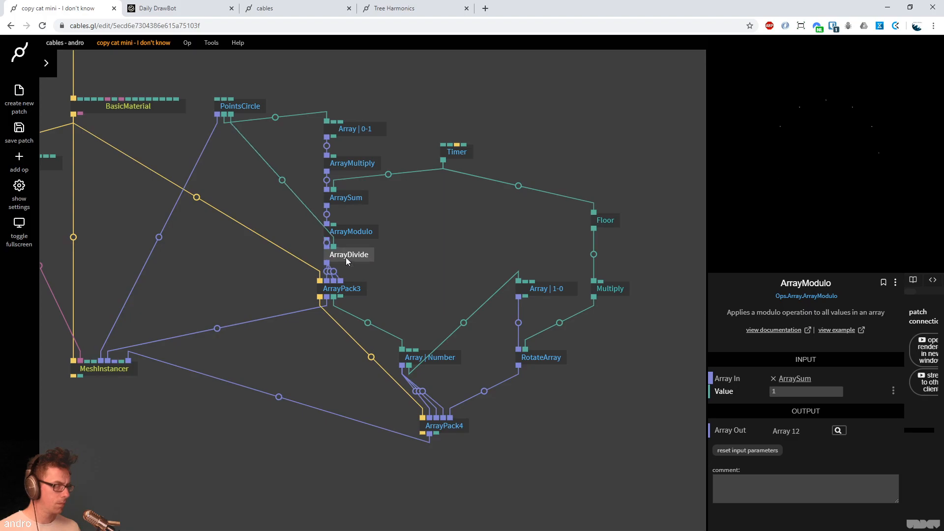
pyautogui.click(346, 258)
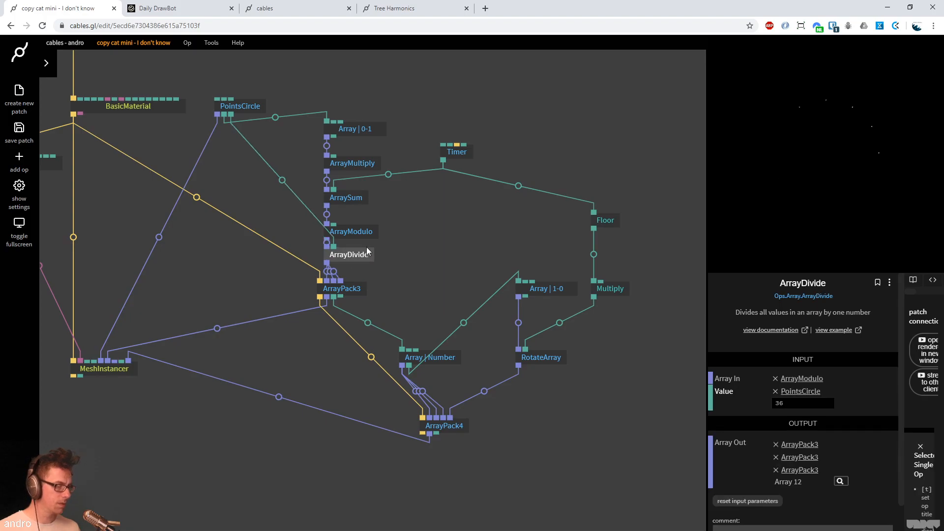
# Check ArrayMultiply's Value and space ArrayDivide evenly between ArrayModulo and ArrayPack3
pyautogui.click(354, 158)
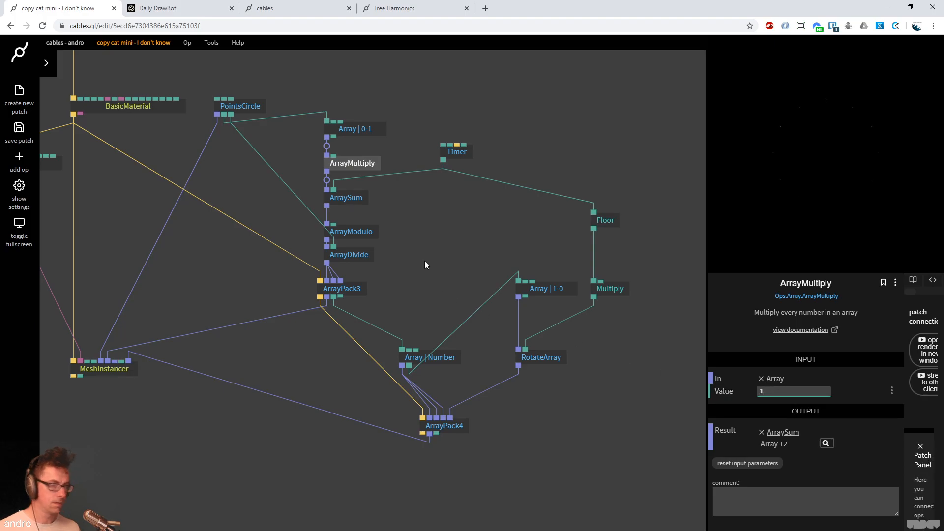
pyautogui.click(435, 244)
pyautogui.moveTo(407, 253); pyautogui.dragTo(423, 205)
pyautogui.click(359, 250)
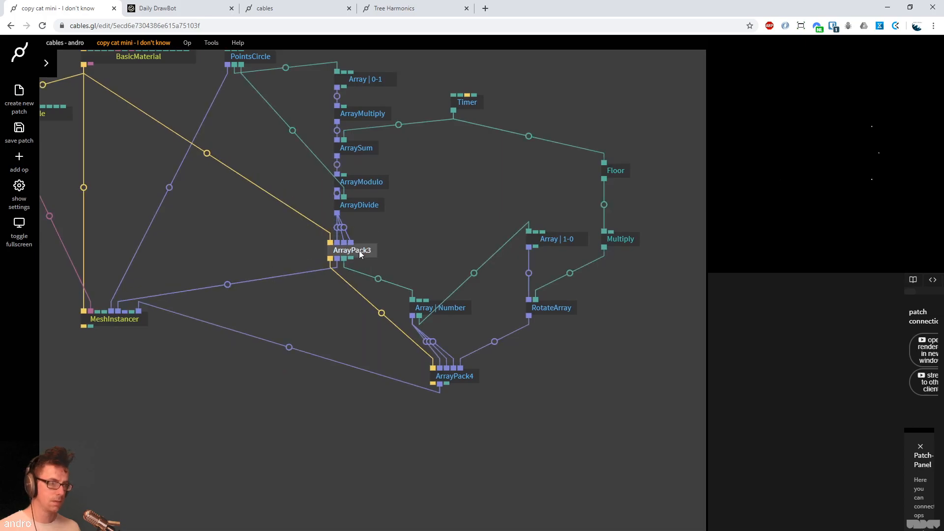
pyautogui.click(363, 215)
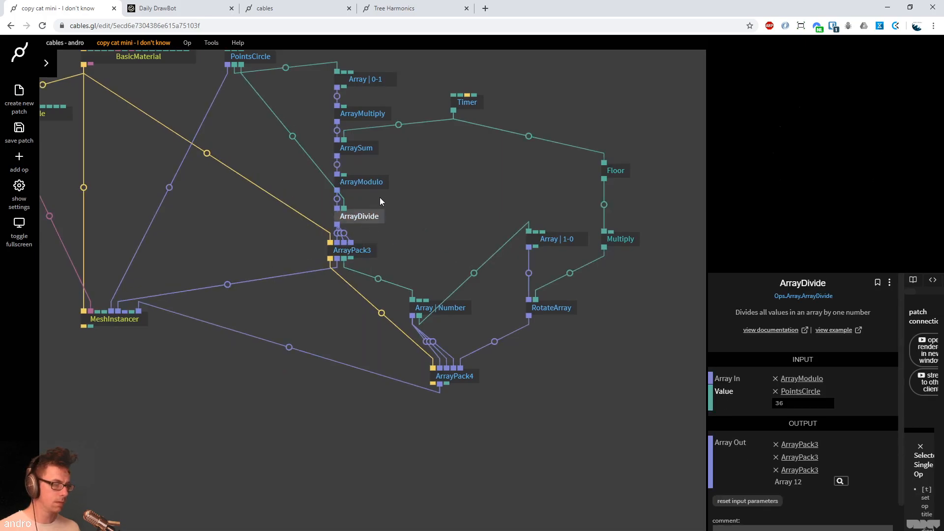
# Take ArrayDivide out of the scale chain, reconnect ArrayModulo directly to ArrayPack3, and place ArrayDivide below RotateArray
pyautogui.moveTo(235, 65); pyautogui.dragTo(349, 172)
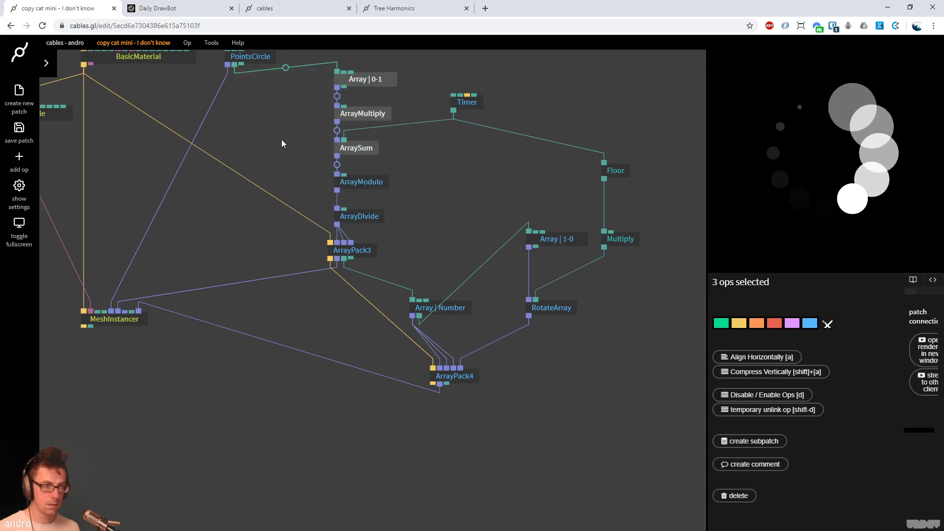
pyautogui.moveTo(381, 219); pyautogui.dragTo(423, 220)
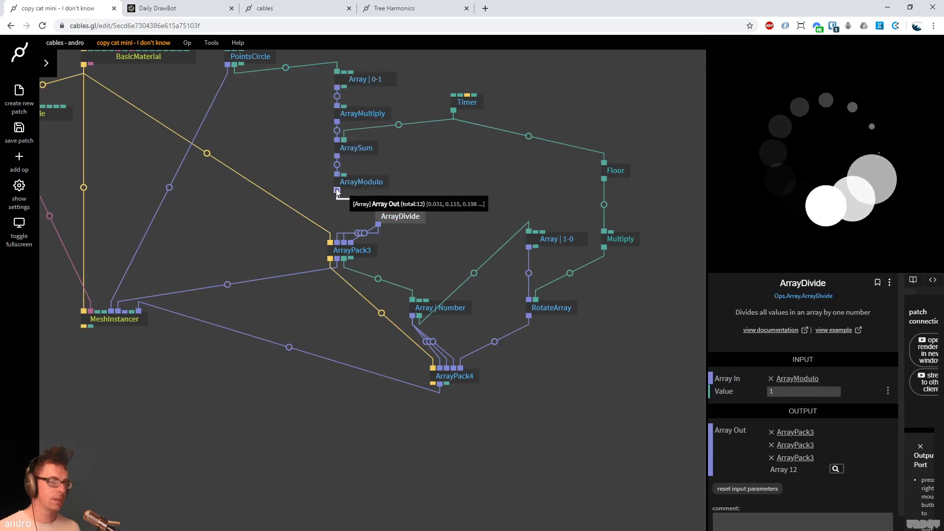
pyautogui.rightClick(357, 199)
pyautogui.moveTo(379, 224); pyautogui.dragTo(337, 189)
pyautogui.moveTo(400, 217); pyautogui.dragTo(557, 366)
# Insert ArrayDivide between RotateArray and ArrayPack4, with PointsCircle's Total points output driving its Value
pyautogui.rightClick(494, 342)
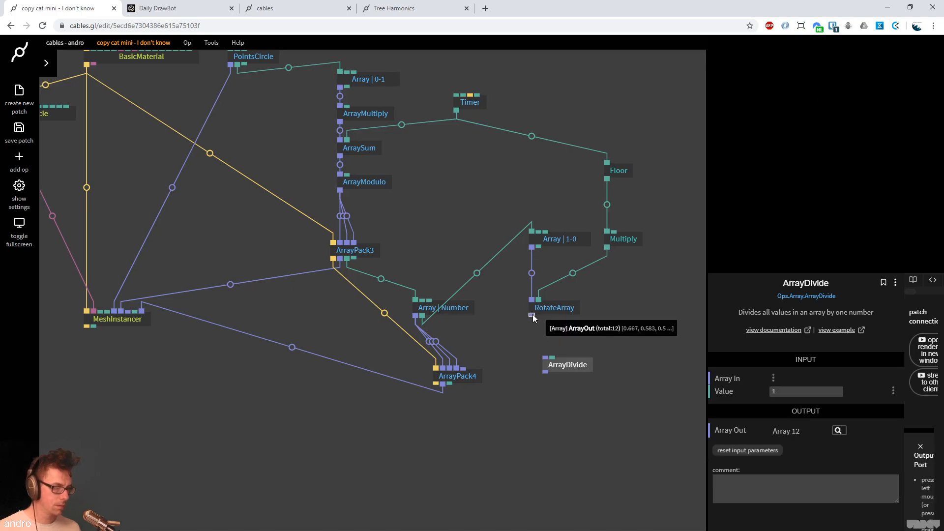
pyautogui.moveTo(533, 315); pyautogui.dragTo(465, 370)
pyautogui.moveTo(464, 182); pyautogui.dragTo(442, 224)
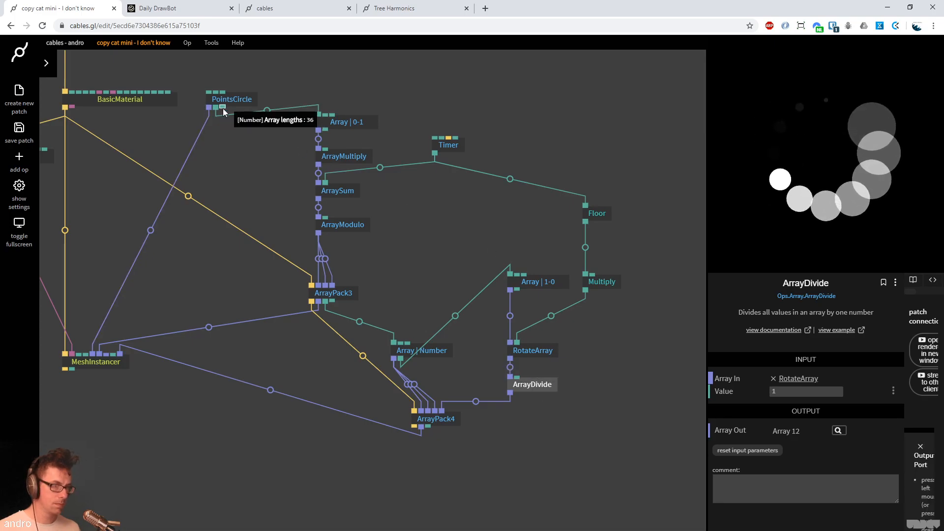
pyautogui.click(527, 349)
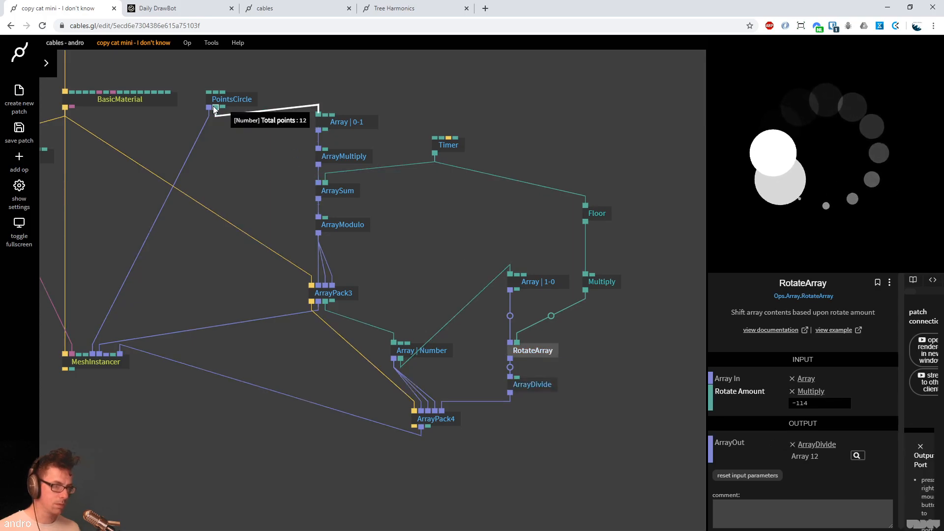
pyautogui.moveTo(215, 109); pyautogui.dragTo(518, 377)
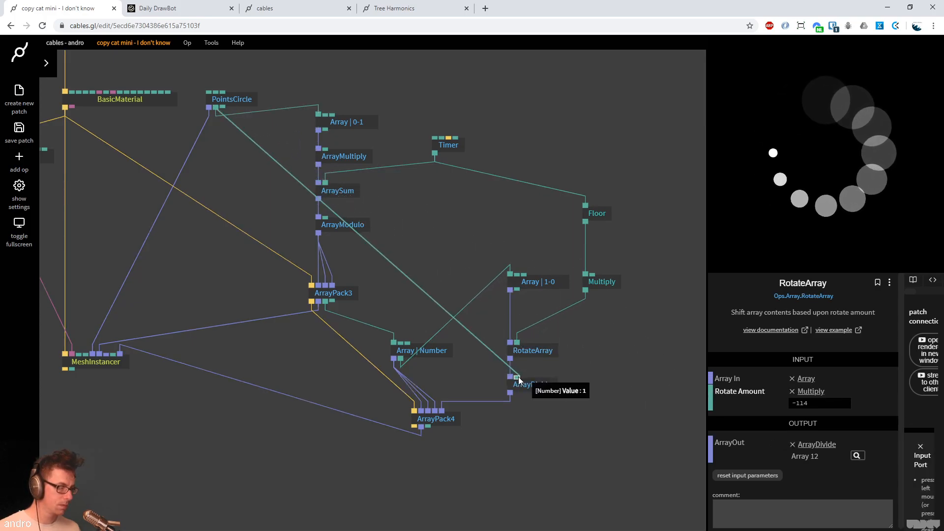
pyautogui.click(540, 383)
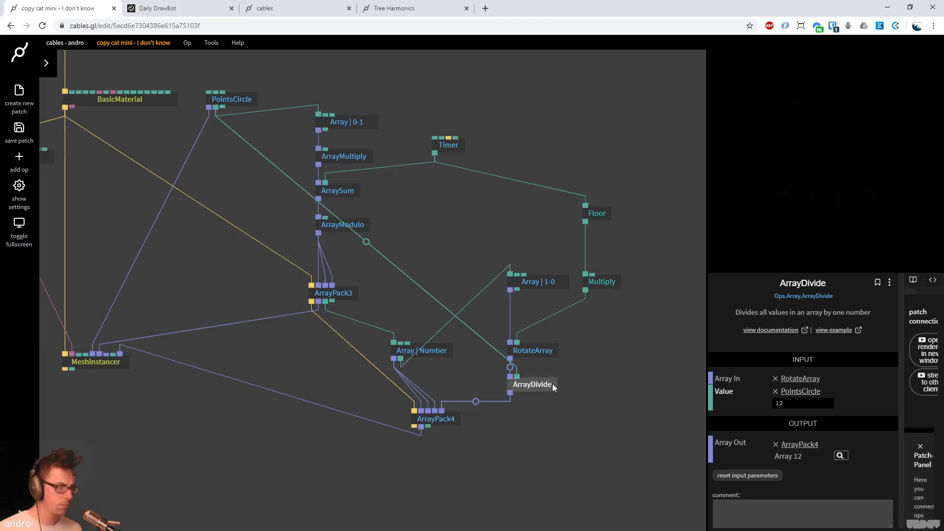
# Move ArrayDivide aside and unlink it from RotateArray and ArrayPack4
pyautogui.moveTo(543, 389); pyautogui.dragTo(605, 380)
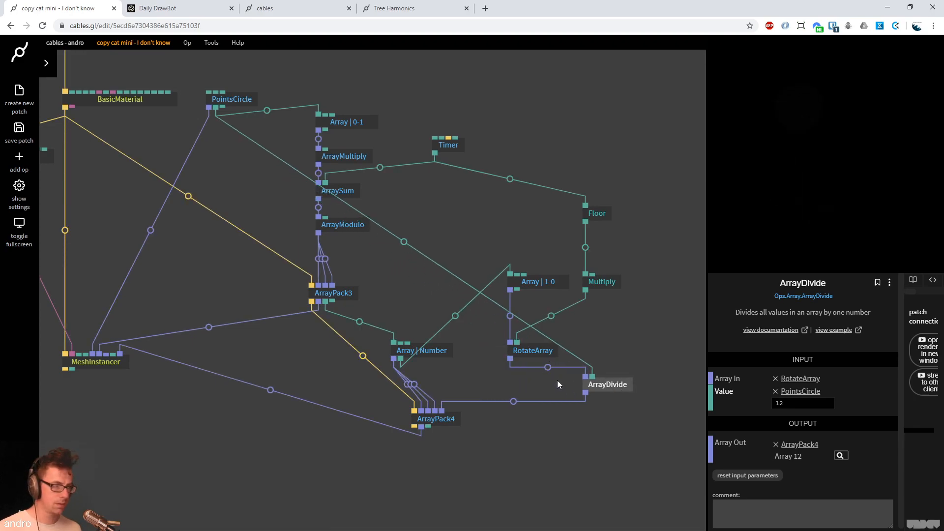
pyautogui.rightClick(549, 367)
pyautogui.rightClick(514, 402)
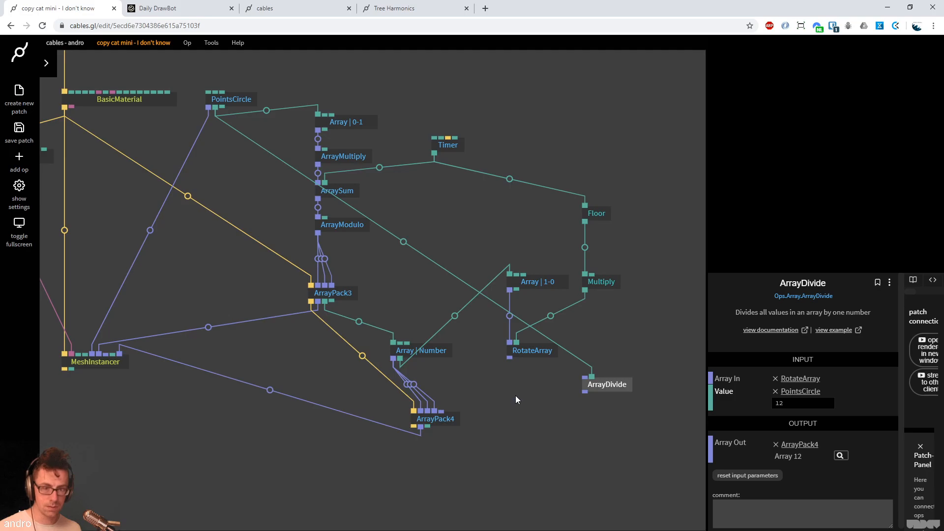
# Add an ArrayMathArray op below RotateArray and feed RotateArray's output into its Array 1 input
pyautogui.moveTo(510, 358); pyautogui.dragTo(505, 387)
pyautogui.write('a')
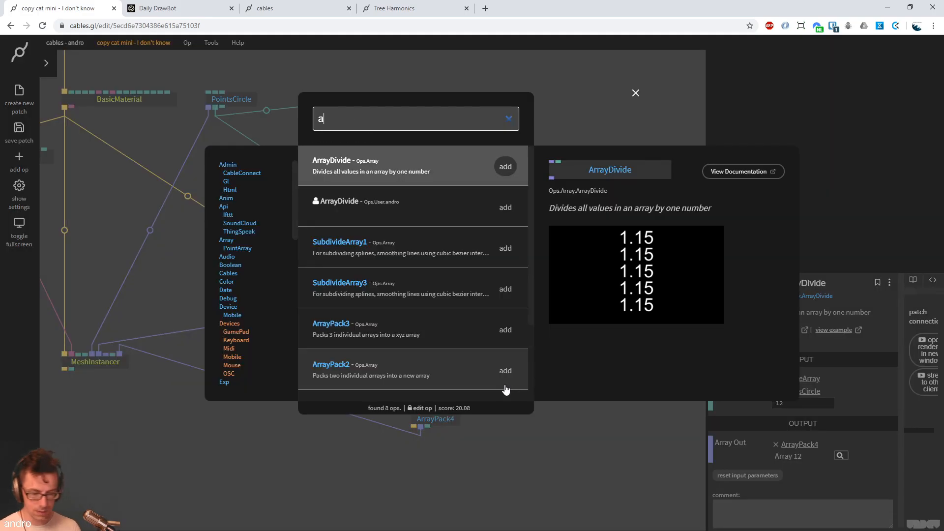
pyautogui.write('rraymath')
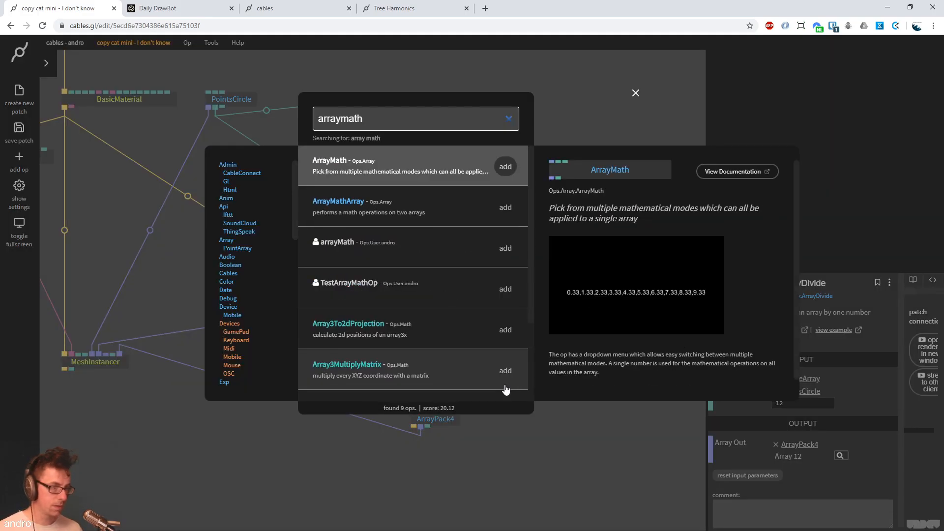
pyautogui.press('Down')
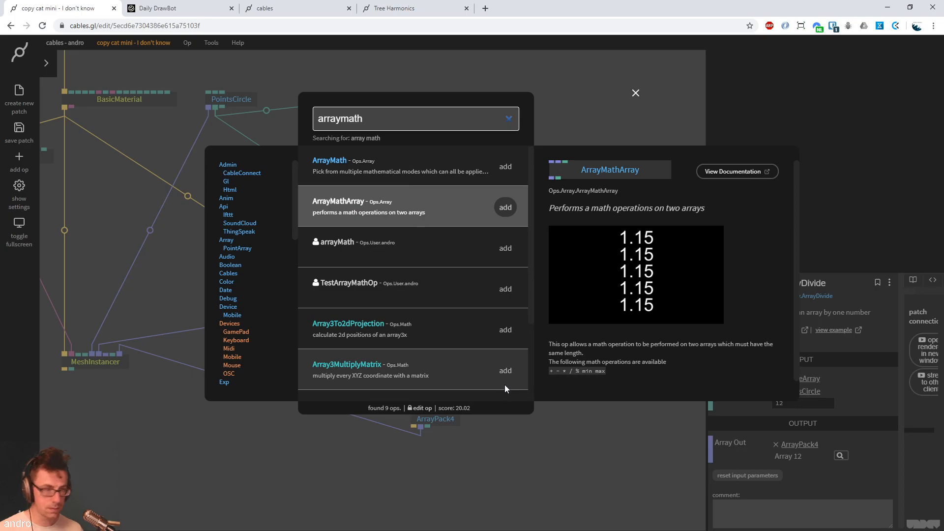
pyautogui.press('Return')
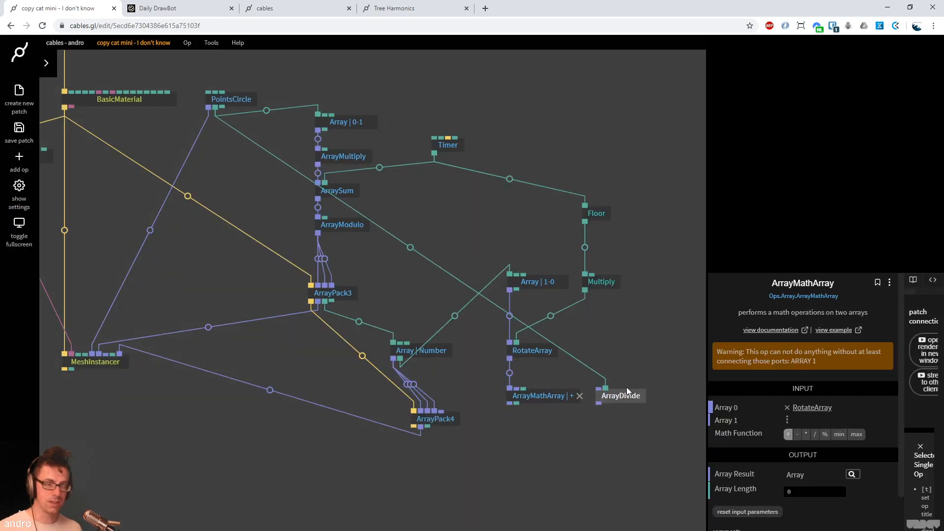
pyautogui.click(620, 395)
pyautogui.hscroll(2, 541, 374)
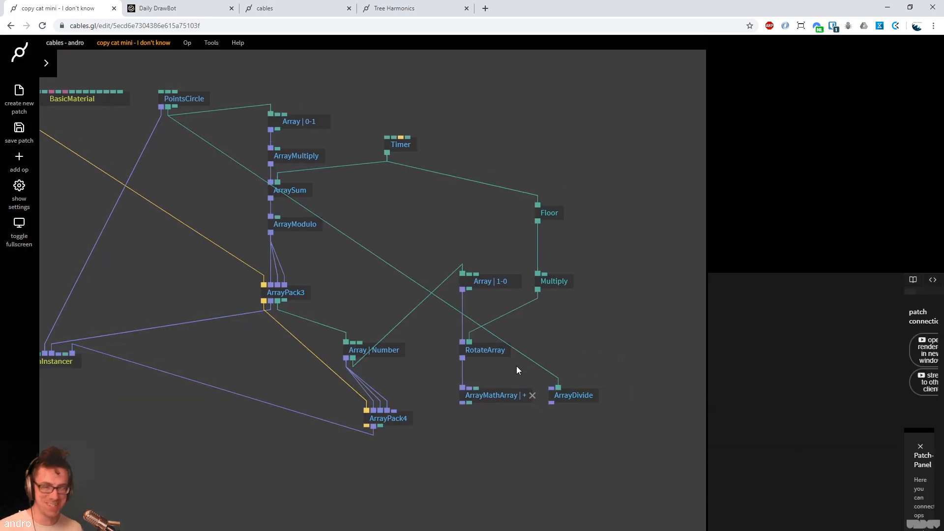
pyautogui.moveTo(463, 388); pyautogui.dragTo(470, 388)
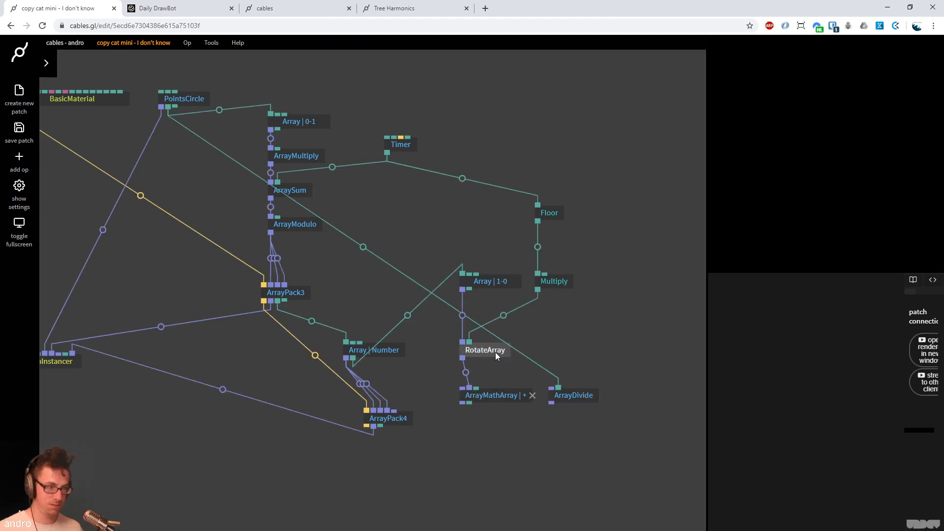
# Feed ArrayMathArray's Array 0 from a new Number-mode Array with Default Value 1 and its length from the 1-0 Array
pyautogui.moveTo(495, 352); pyautogui.dragTo(502, 352)
pyautogui.moveTo(465, 388); pyautogui.dragTo(412, 329)
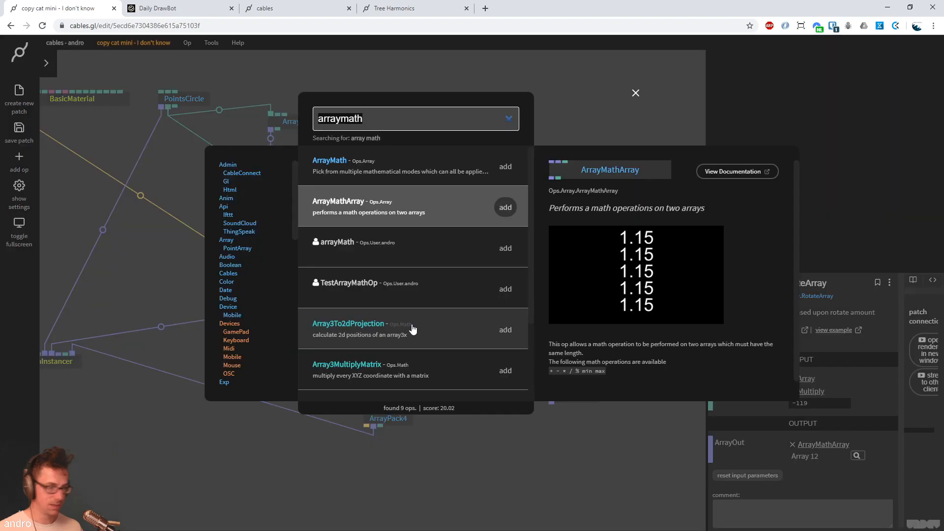
pyautogui.write('array')
pyautogui.press('Return')
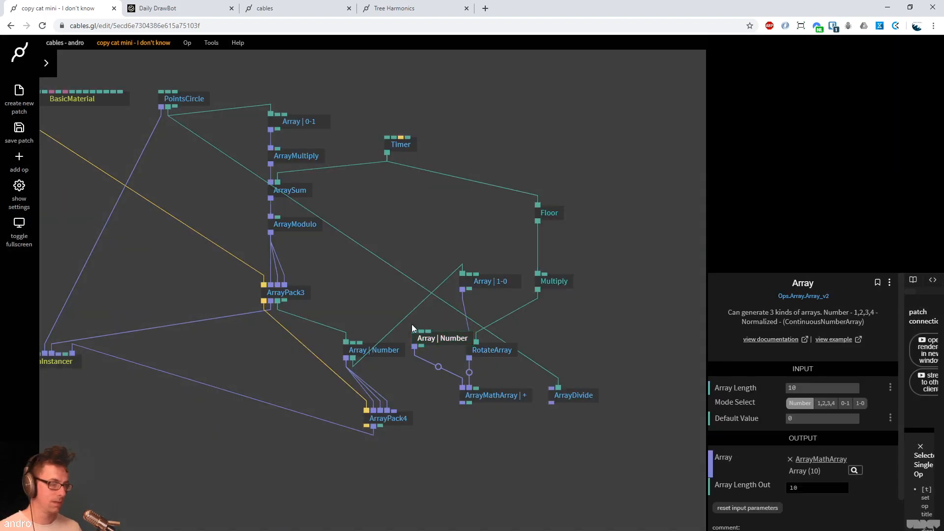
pyautogui.click(819, 418)
pyautogui.write('1')
pyautogui.moveTo(470, 289); pyautogui.dragTo(414, 332)
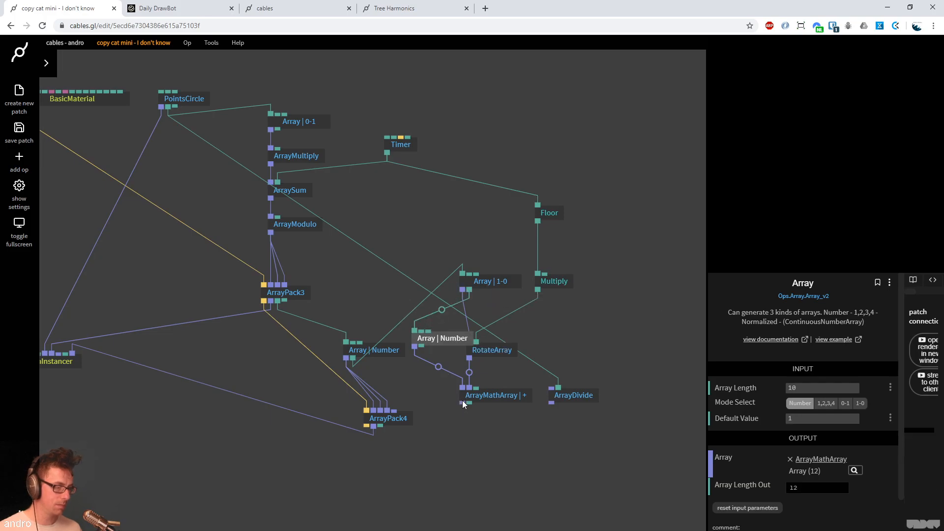
# Connect ArrayMathArray's result to ArrayPack4's last array input and set its Math Function to subtraction
pyautogui.moveTo(462, 403); pyautogui.dragTo(419, 422)
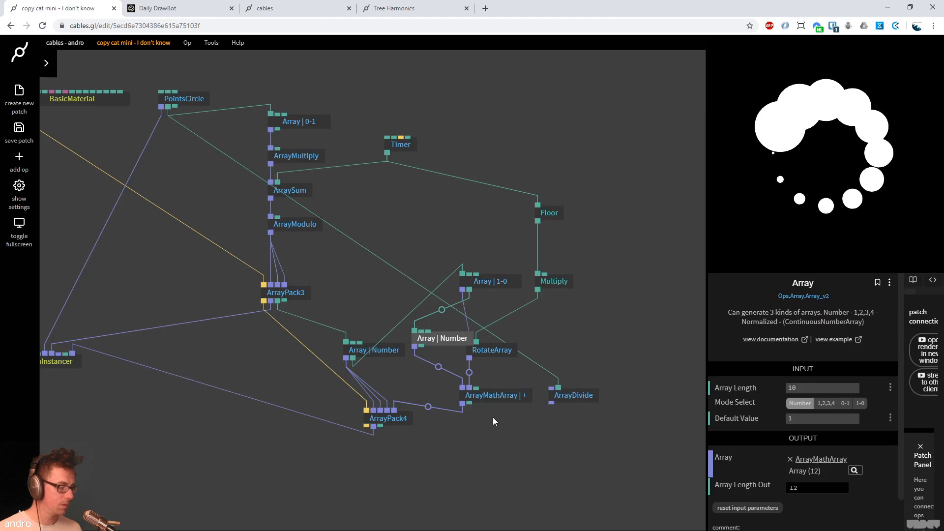
pyautogui.click(494, 397)
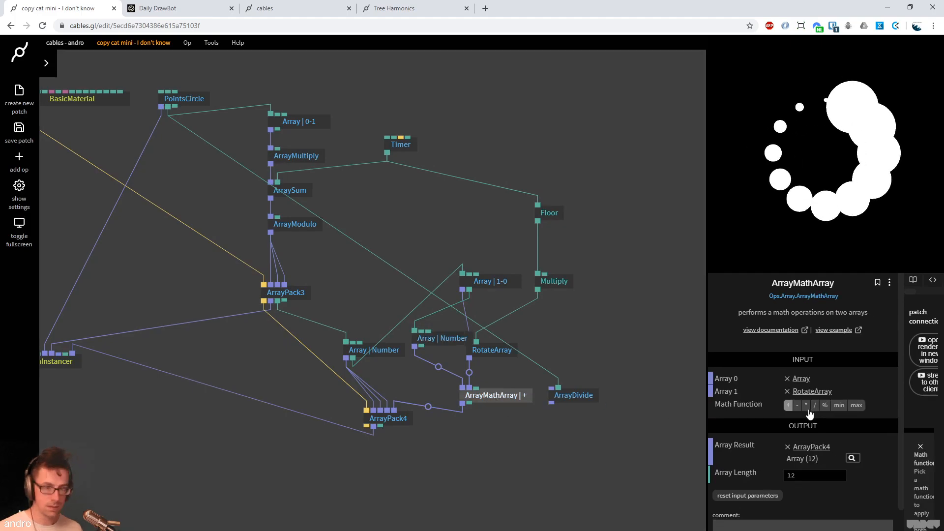
pyautogui.click(798, 405)
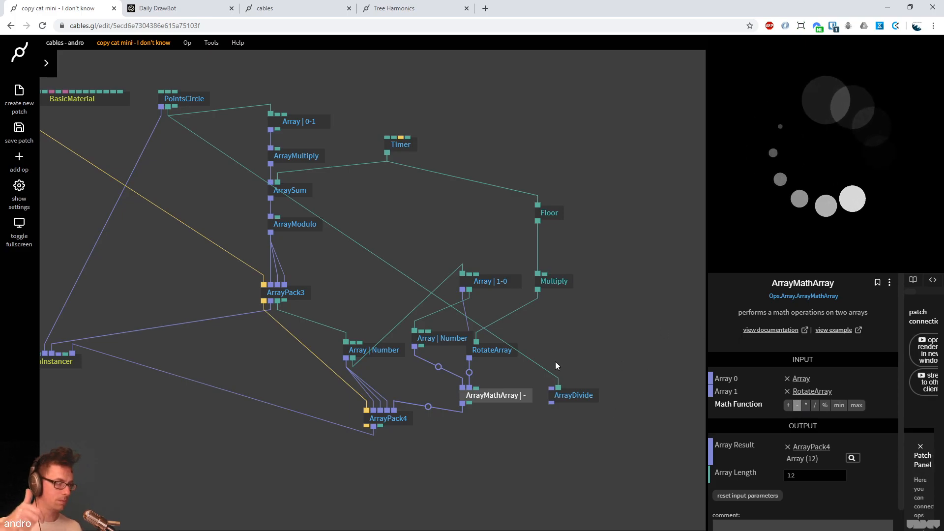
# Compare the patch with the growing circles animation on the Daily DrawBot page
pyautogui.click(157, 7)
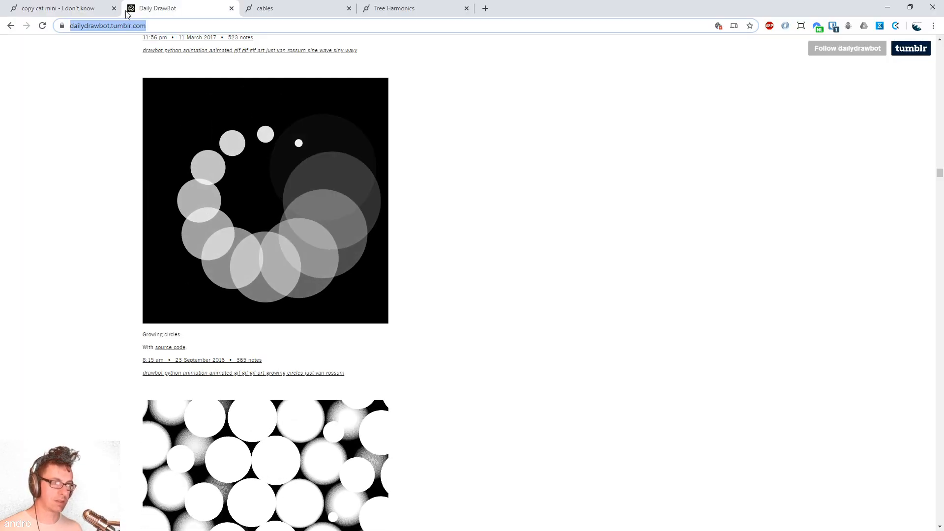
pyautogui.click(72, 10)
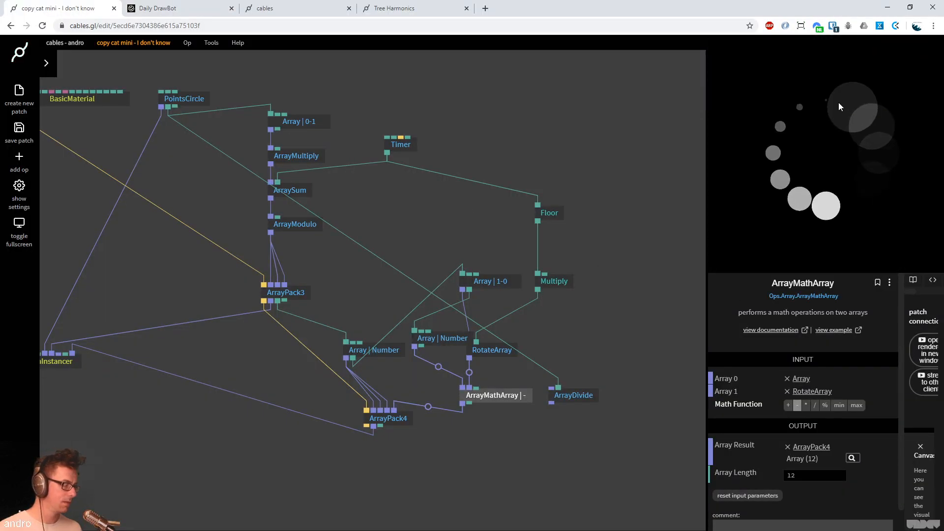
# Move RotateArray below the Multiply op and set Multiply's Number2 to 1
pyautogui.moveTo(508, 353); pyautogui.dragTo(592, 340)
pyautogui.click(555, 280)
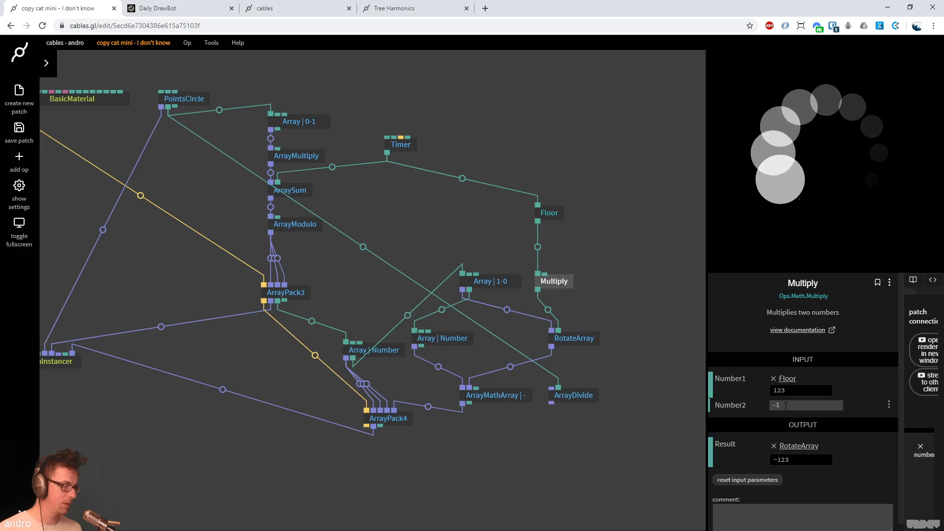
pyautogui.click(786, 405)
pyautogui.write('1')
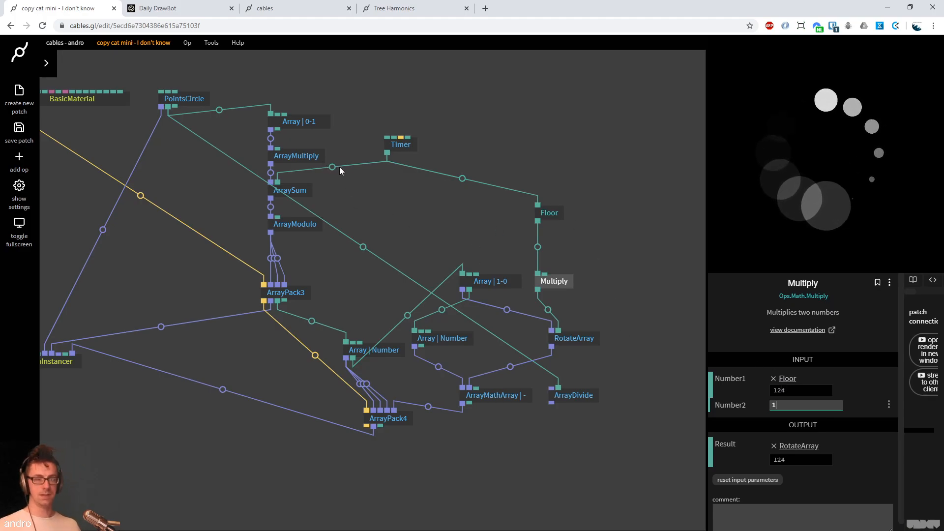
pyautogui.click(391, 196)
# Rename the patch "copy cat mini - puddles - i am stuck" in its patch settings and save the settings
pyautogui.moveTo(447, 231); pyautogui.dragTo(466, 244)
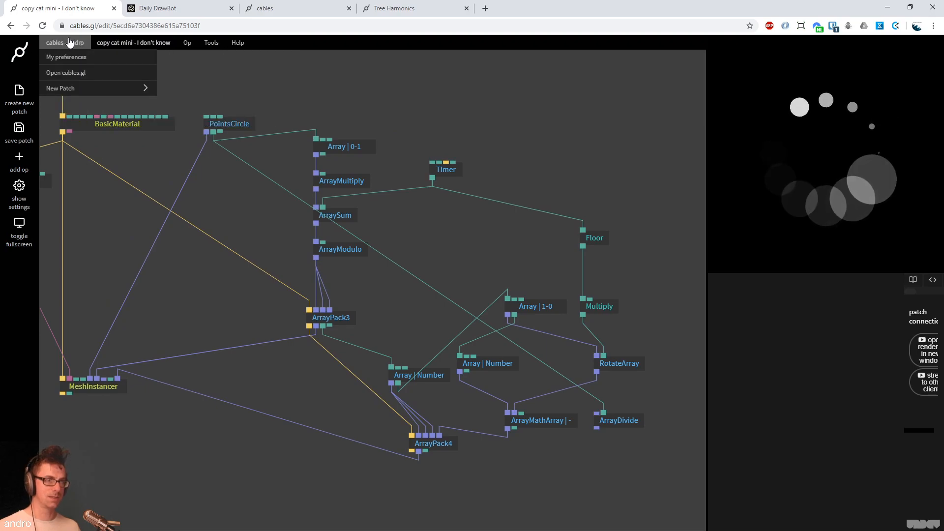
pyautogui.moveTo(102, 46)
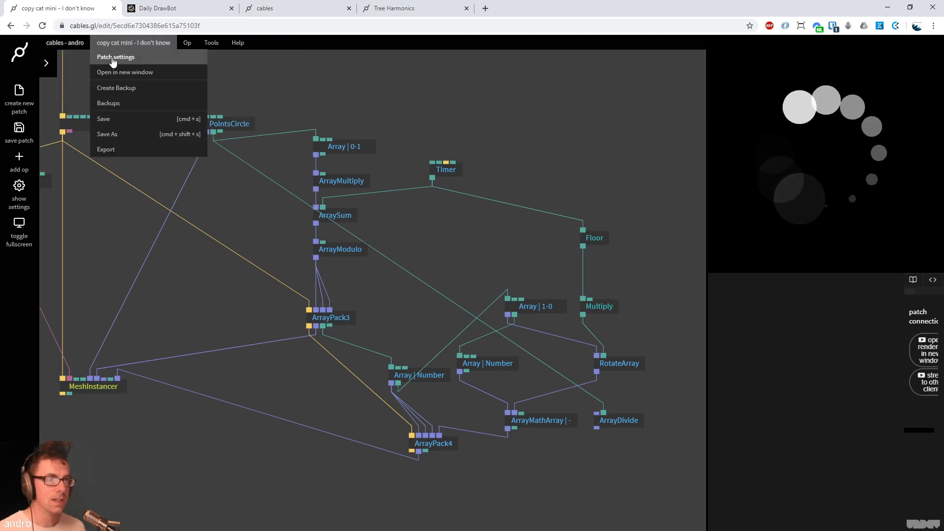
pyautogui.click(114, 58)
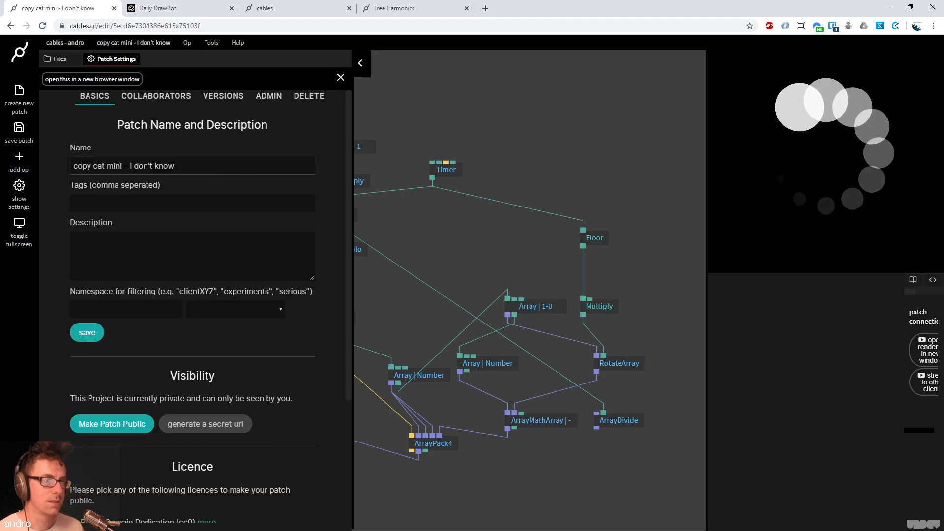
pyautogui.moveTo(127, 166); pyautogui.dragTo(238, 172)
pyautogui.write('puddles')
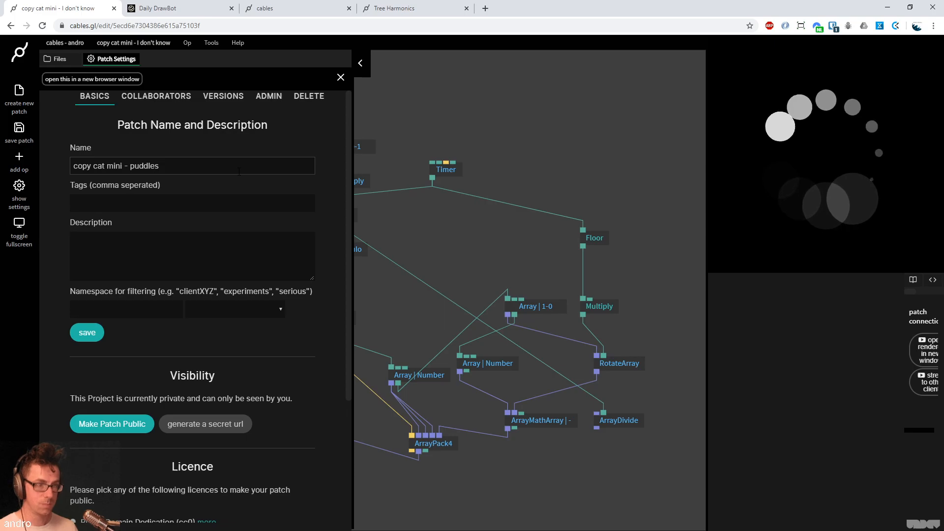
pyautogui.write(' - i am stuck')
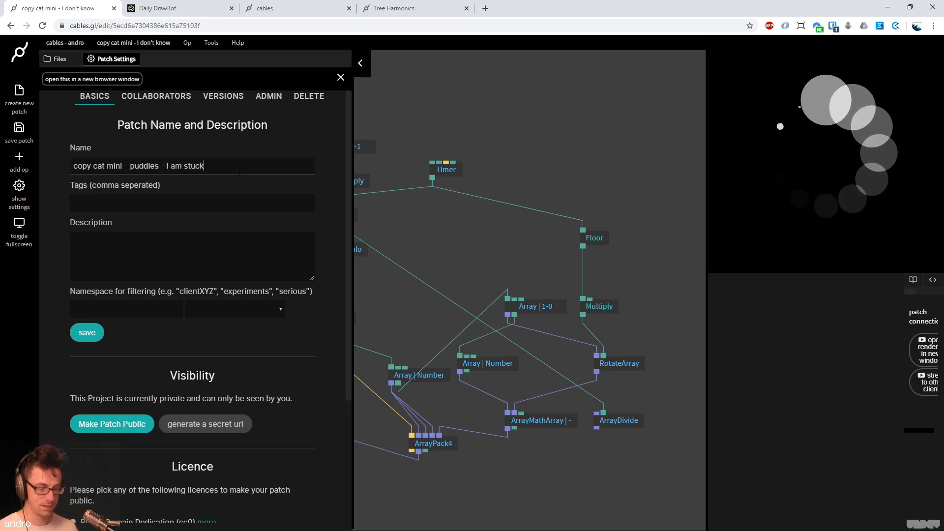
pyautogui.click(84, 332)
# Add the tags "copy cat, puddles" to the patch settings and save them
pyautogui.scroll(-1, 148, 187)
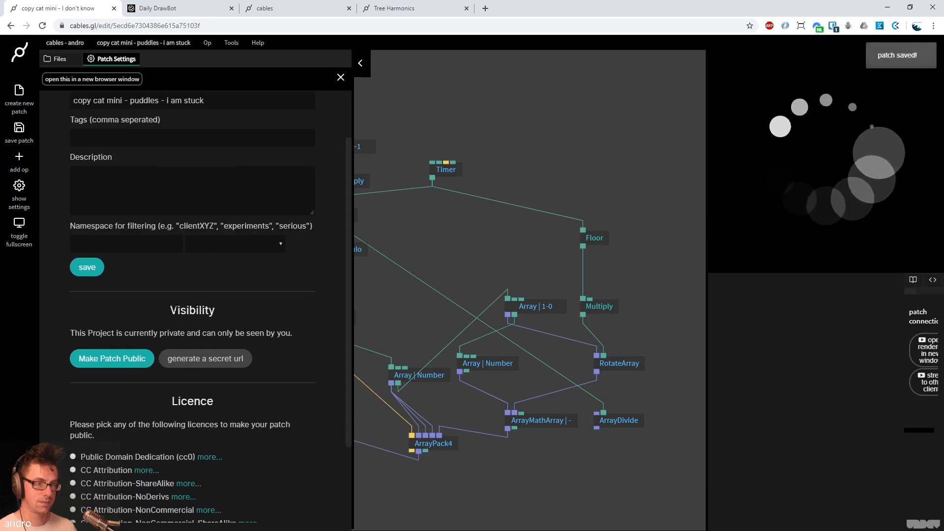
pyautogui.click(126, 137)
pyautogui.write('cop')
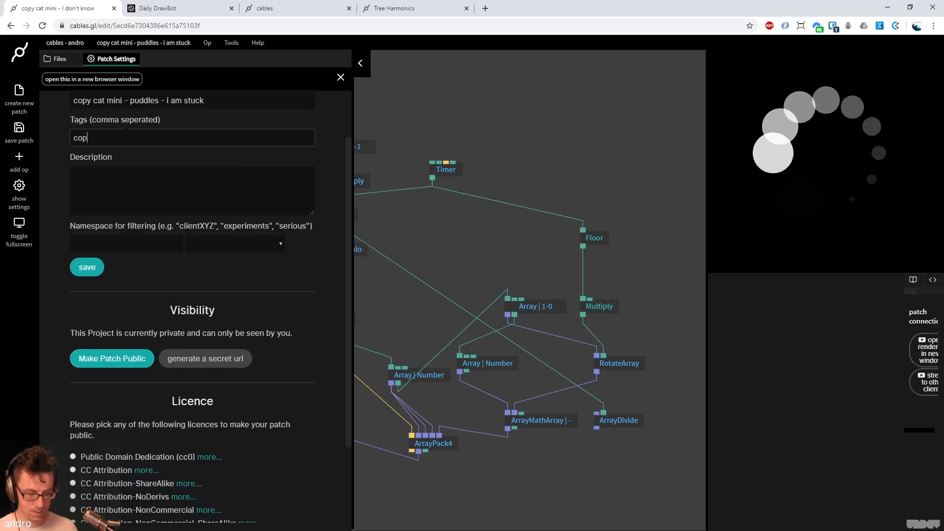
pyautogui.write('y cat, puddles')
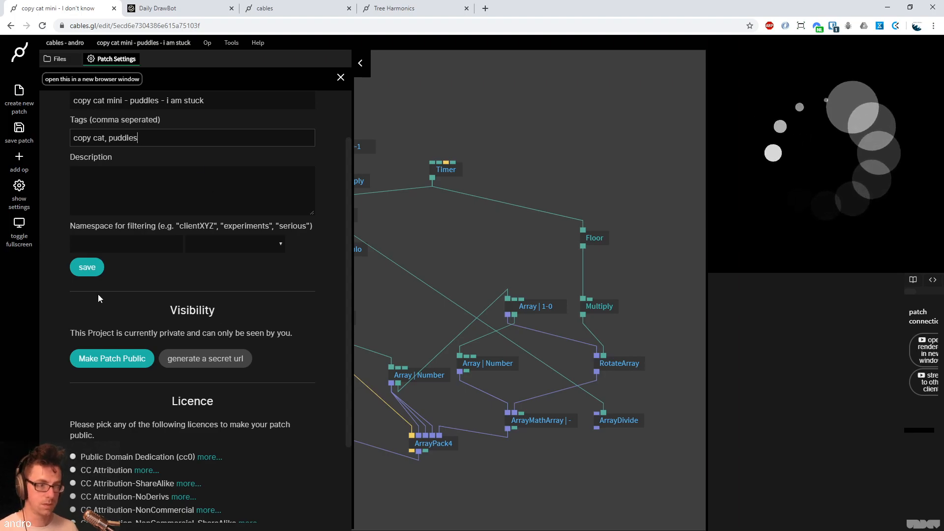
pyautogui.click(87, 268)
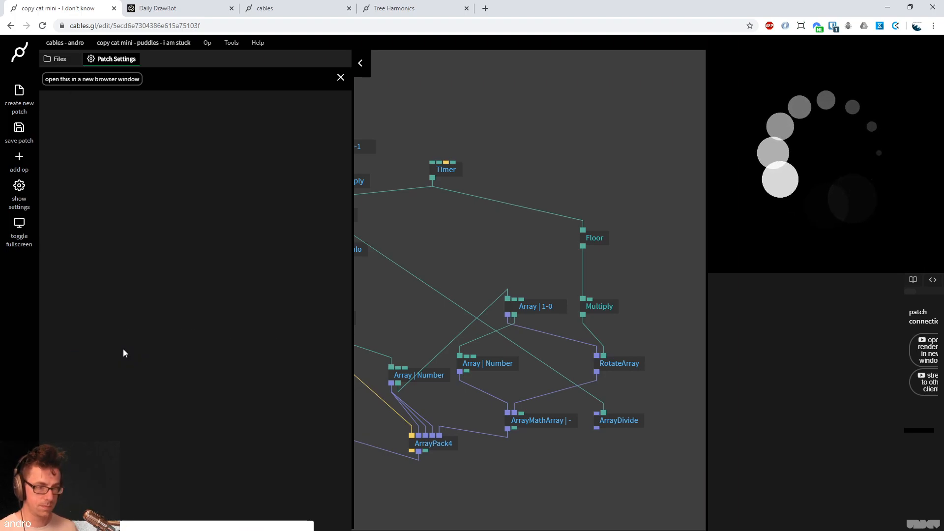
# Make the patch public, save the patch and close its settings
pyautogui.click(119, 360)
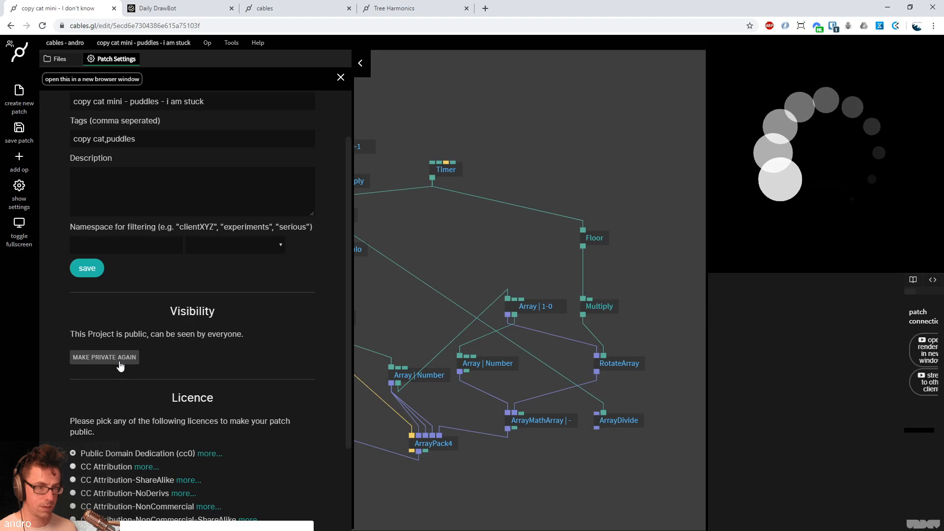
pyautogui.click(635, 145)
pyautogui.hotkey('ctrl', 's')
pyautogui.press('Escape')
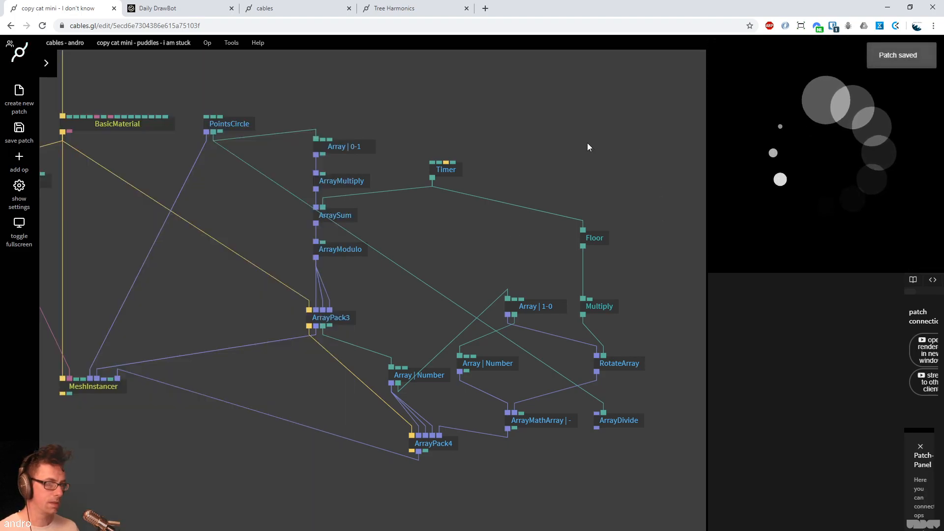
pyautogui.moveTo(588, 143); pyautogui.dragTo(561, 153)
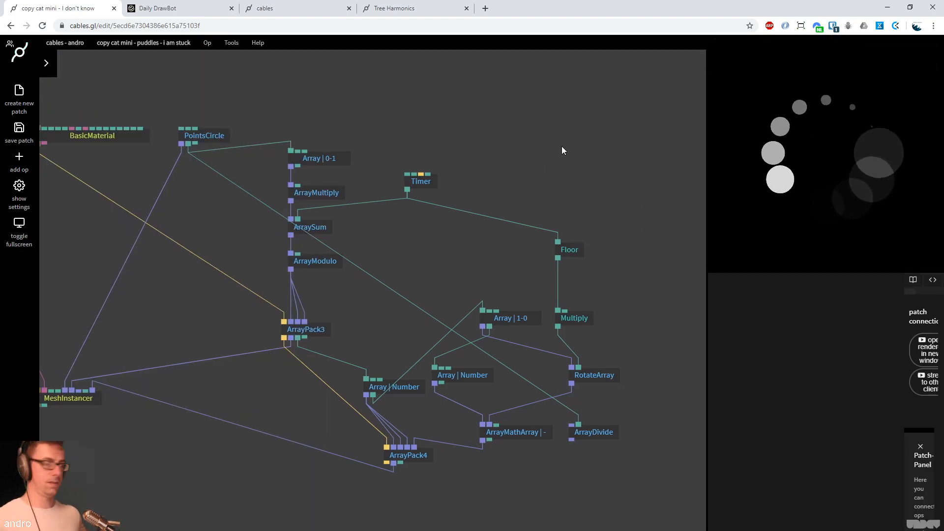
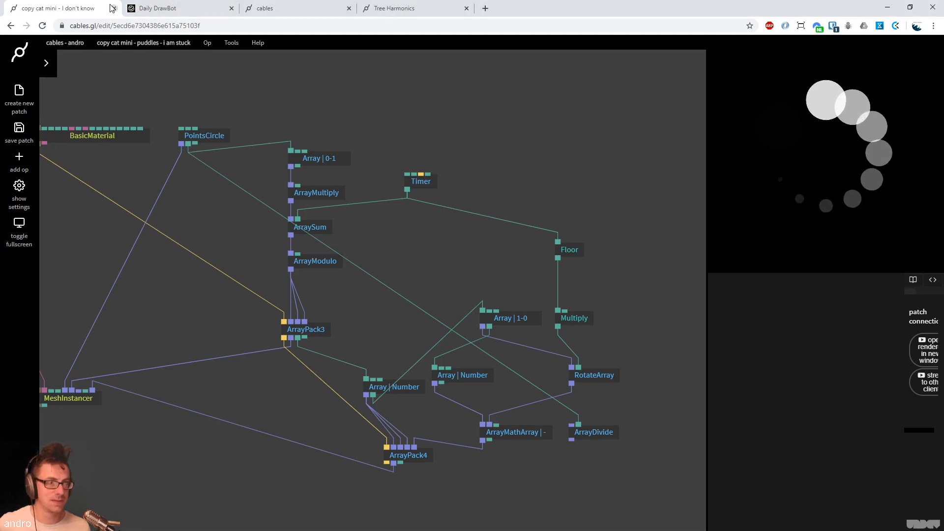
pyautogui.hotkey('ctrl', 't')
pyautogui.write('https://cables.gl/edit/5ecd739f7bcfa036cfacb2b7')
pyautogui.press('Return')
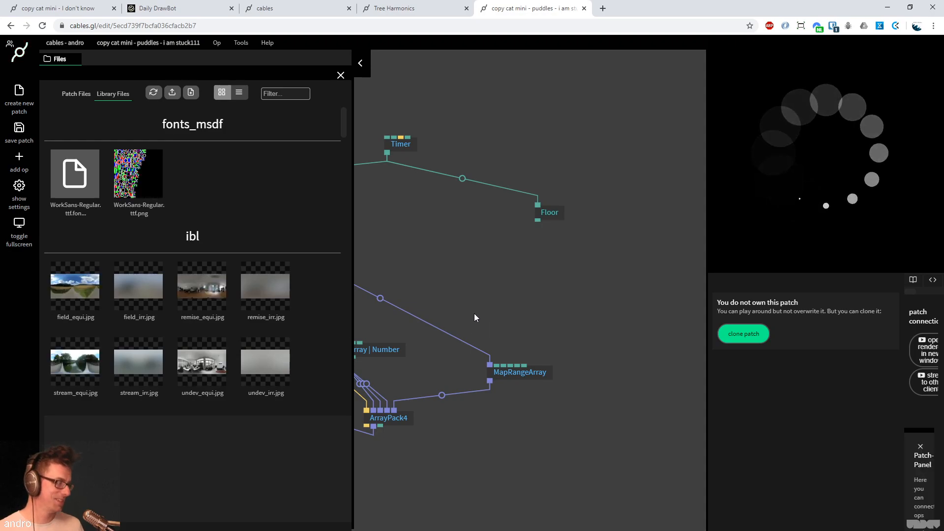
pyautogui.press('Escape')
pyautogui.moveTo(475, 313); pyautogui.dragTo(458, 238)
pyautogui.click(515, 295)
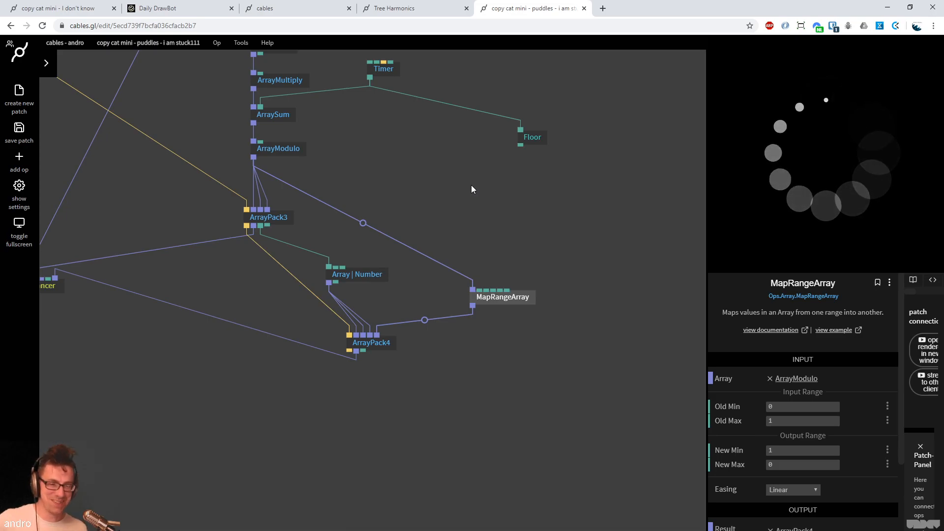
pyautogui.moveTo(489, 236); pyautogui.dragTo(506, 247)
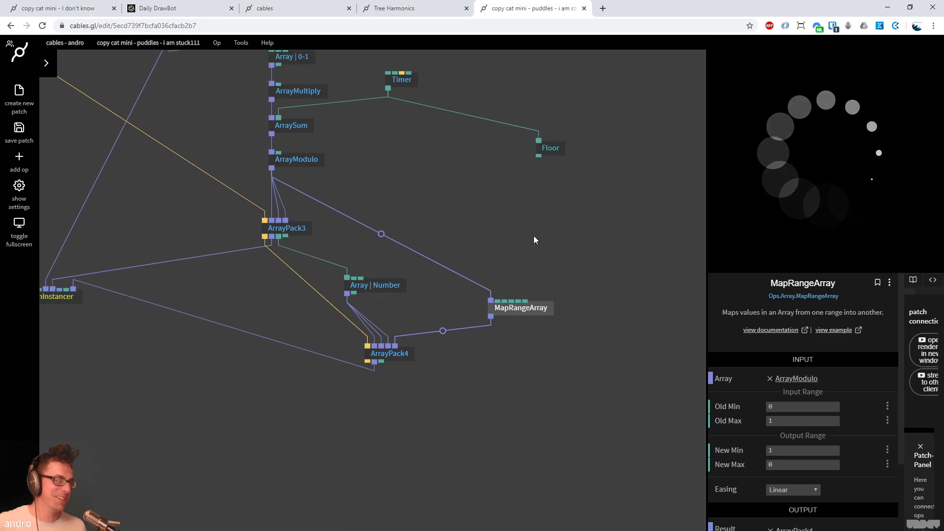
# Save a copy of the shared patch as "copy cat mini - puddles - i am stuck111 - it works woot"
pyautogui.click(167, 43)
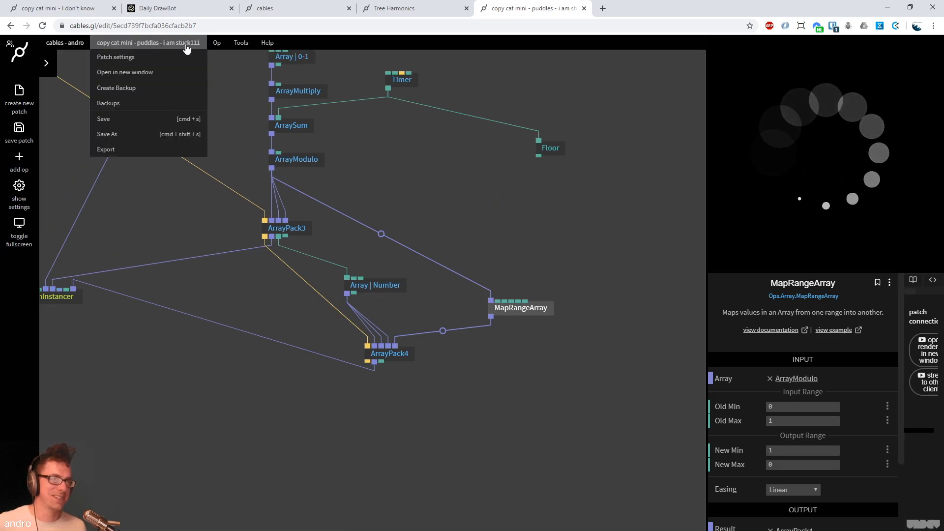
pyautogui.click(123, 136)
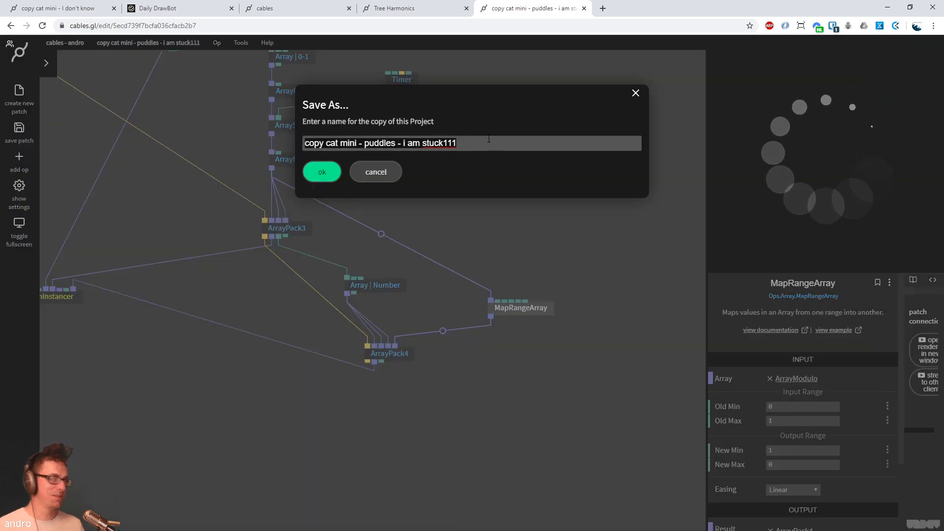
pyautogui.click(460, 142)
pyautogui.write('- it worked')
pyautogui.press('BackSpace')
pyautogui.press('BackSpace')
pyautogui.press('BackSpace')
pyautogui.press('BackSpace')
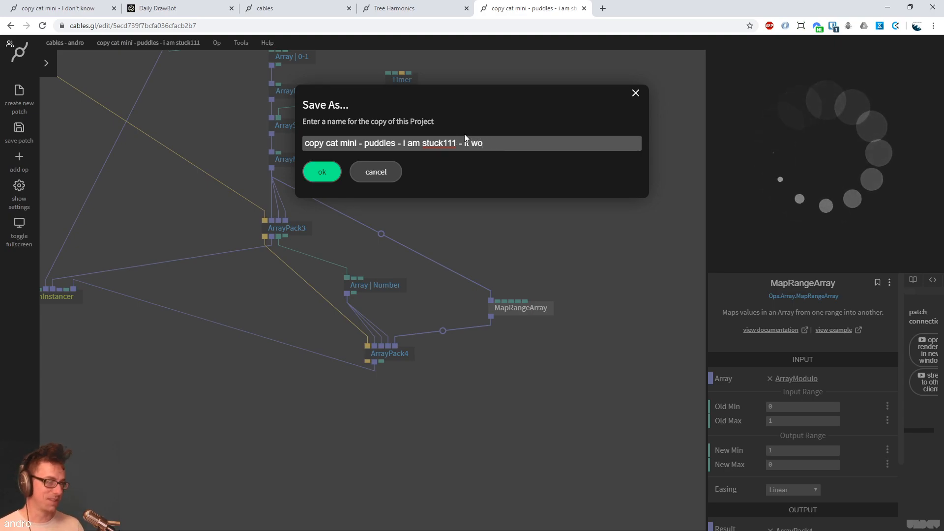
pyautogui.write('rks woot')
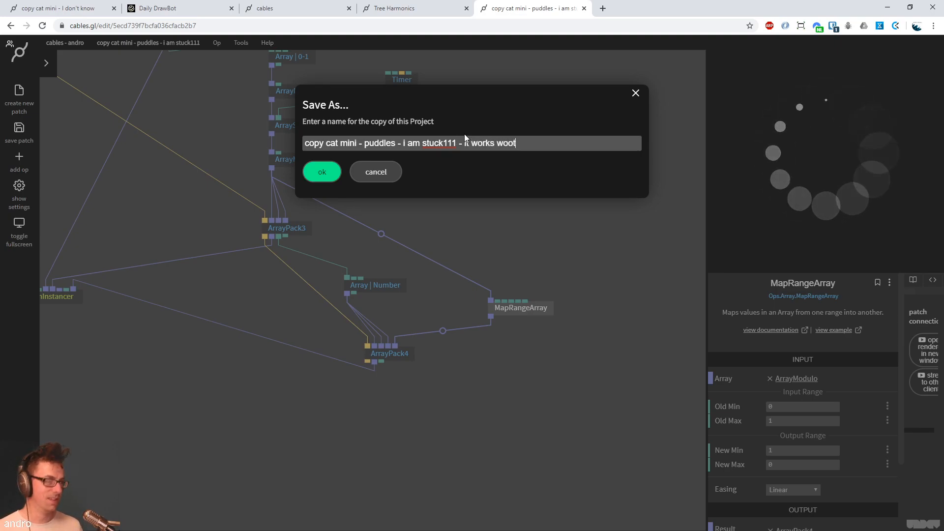
pyautogui.click(330, 175)
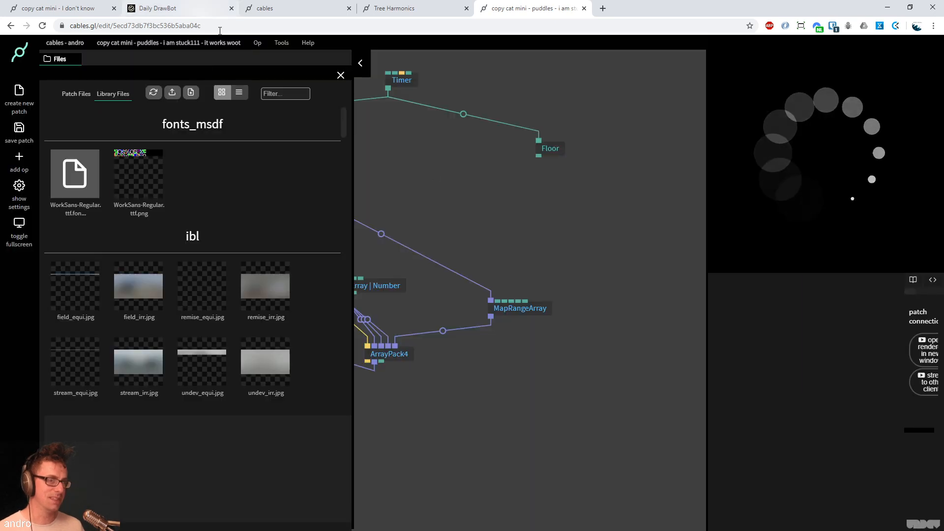
# Close the file browser and delete the unused Floor op fed by Timer
pyautogui.press('Escape')
pyautogui.moveTo(503, 402); pyautogui.dragTo(586, 310)
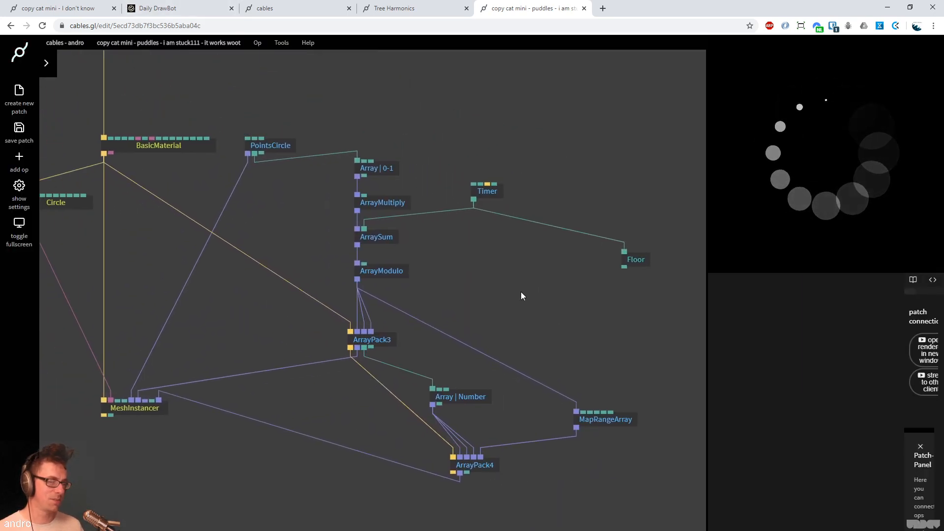
pyautogui.click(642, 261)
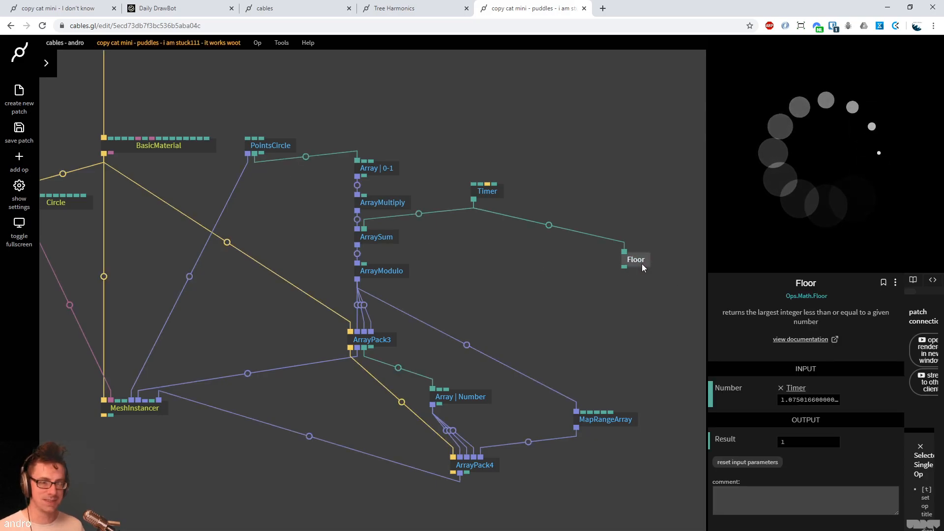
pyautogui.press('Delete')
# Move the Timer op closer to ArraySum and save the patch
pyautogui.moveTo(484, 199); pyautogui.dragTo(471, 210)
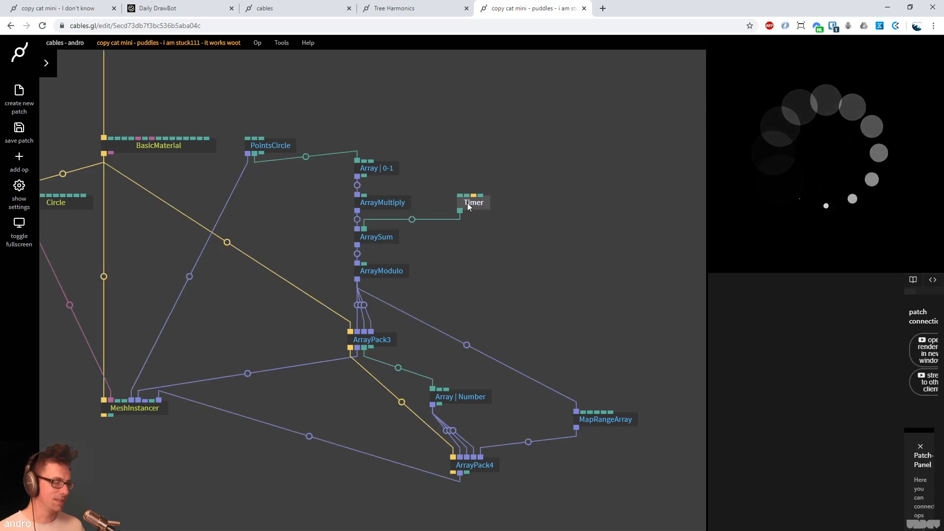
pyautogui.click(609, 423)
pyautogui.click(445, 283)
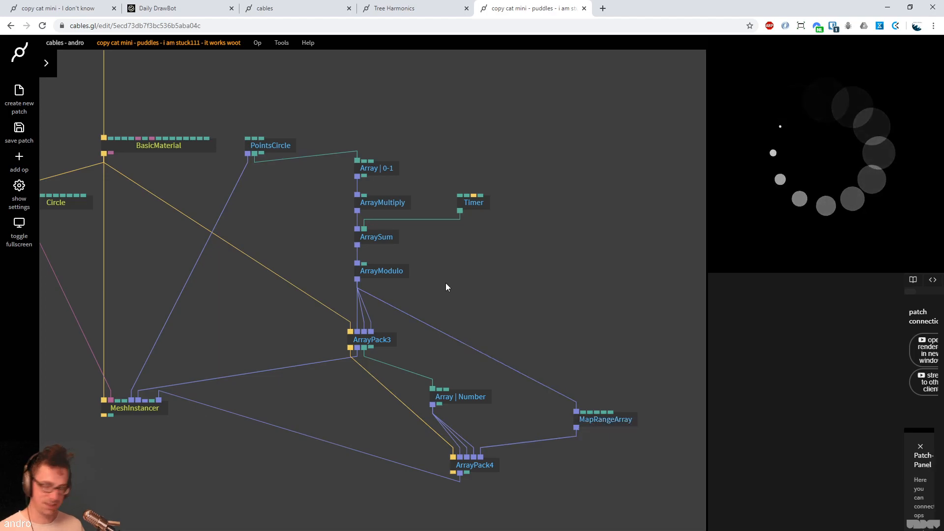
pyautogui.hotkey('ctrl', 's')
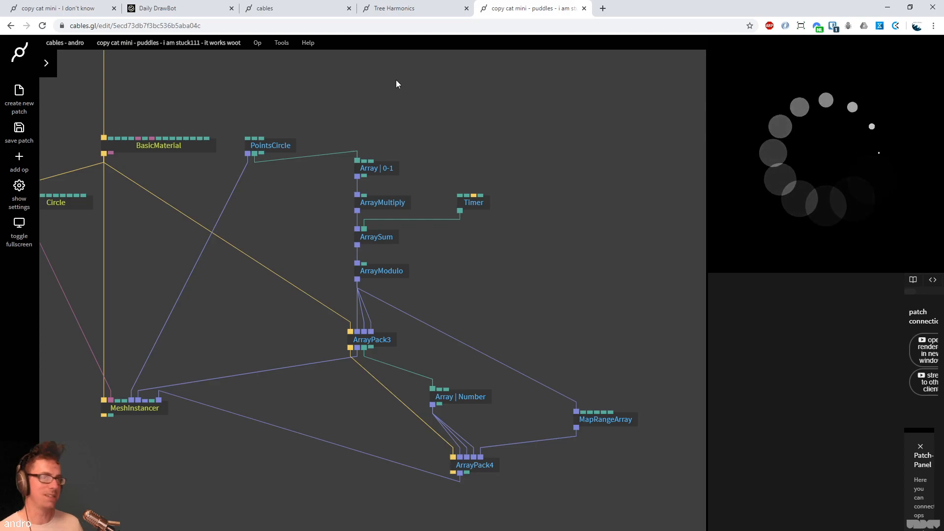
# Check the growing circles on the Daily DrawBot page, and insert a Transform op with PosZ 0.67 between Render2Texture and BasicMaterial
pyautogui.click(158, 8)
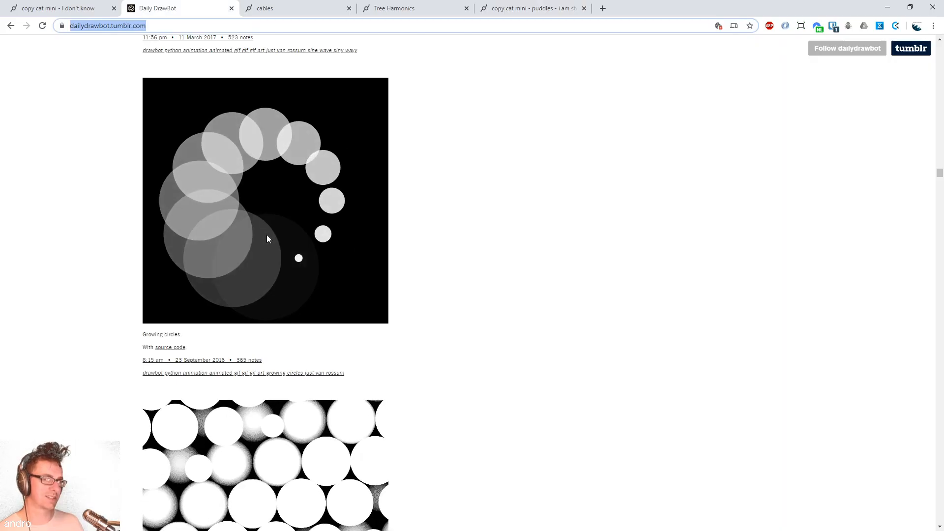
pyautogui.click(533, 10)
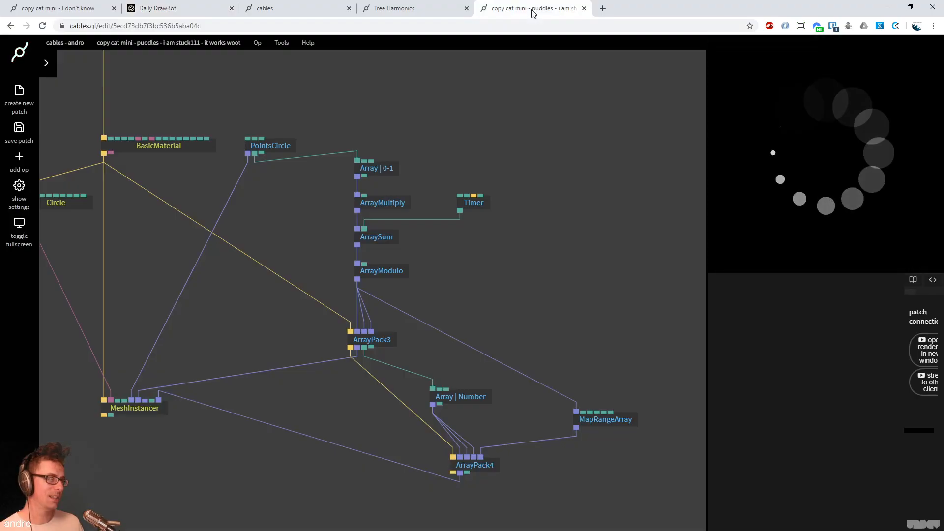
pyautogui.moveTo(297, 171); pyautogui.dragTo(406, 426)
pyautogui.moveTo(321, 239); pyautogui.dragTo(331, 171)
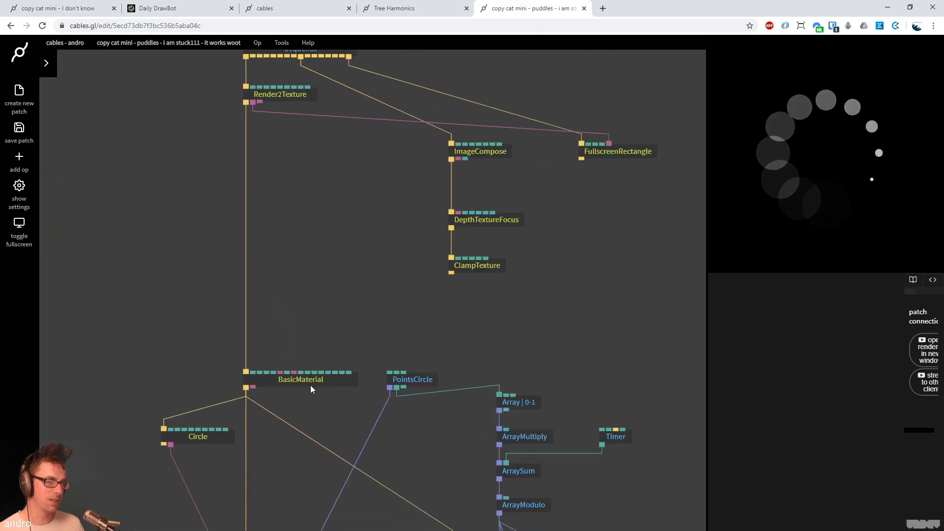
pyautogui.click(309, 383)
pyautogui.click(247, 240)
pyautogui.write('transf')
pyautogui.press('Return')
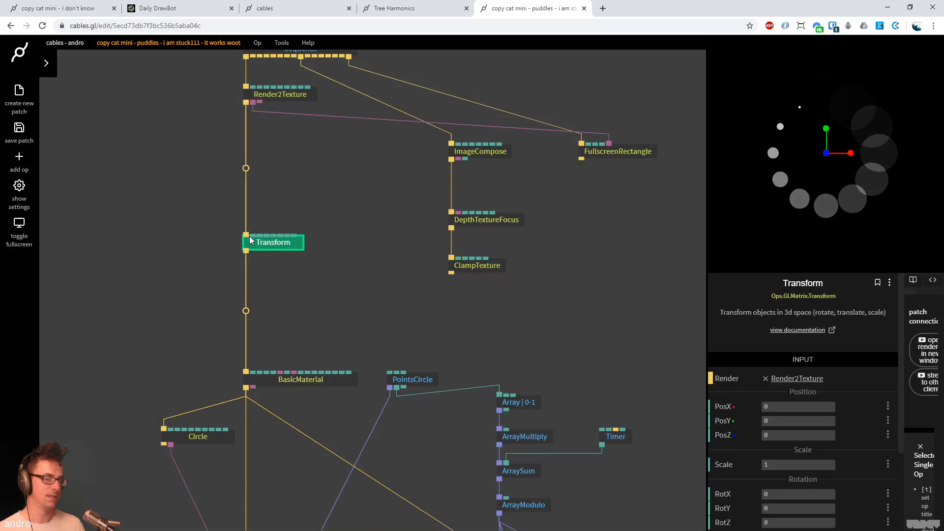
pyautogui.moveTo(799, 435); pyautogui.dragTo(799, 433)
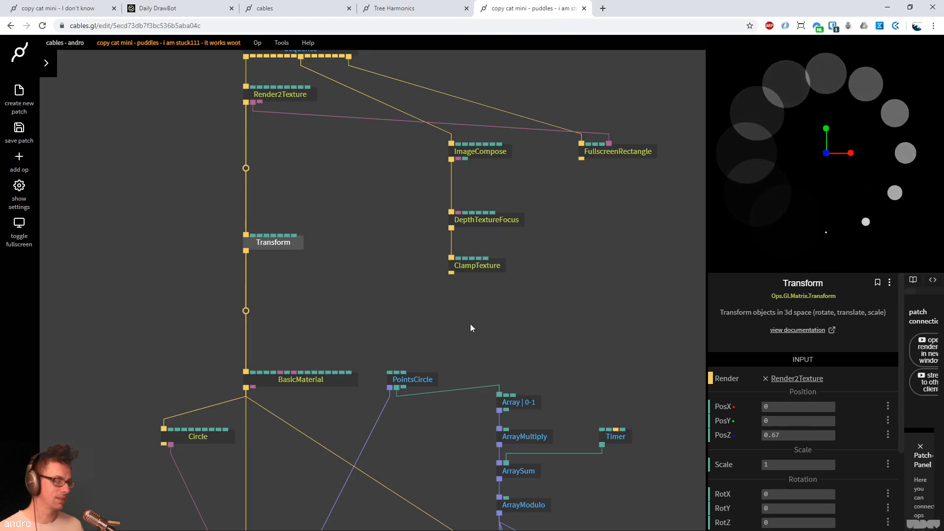
# Delete the ImageCompose, DepthTextureFocus and ClampTexture ops and move FullscreenRectangle closer to Render2Texture
pyautogui.click(479, 334)
pyautogui.moveTo(526, 288); pyautogui.dragTo(430, 111)
pyautogui.press('Delete')
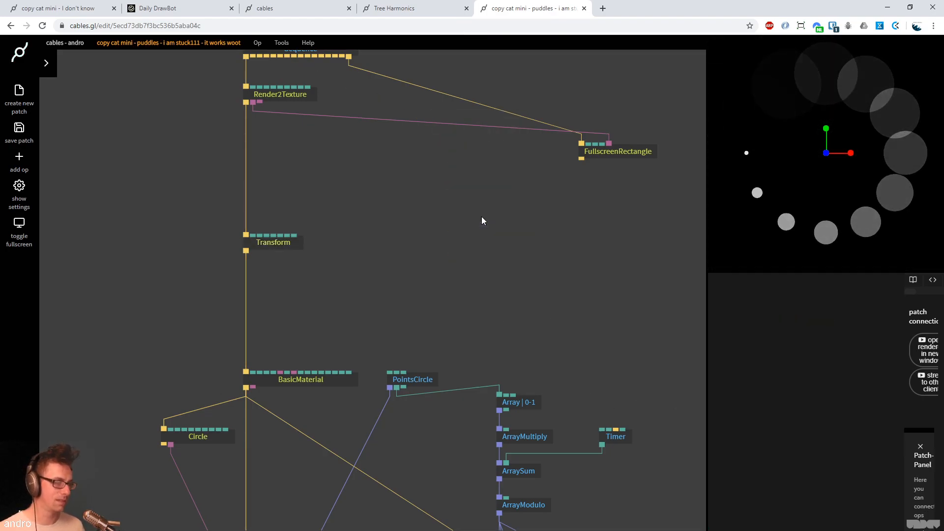
pyautogui.moveTo(590, 151); pyautogui.dragTo(433, 140)
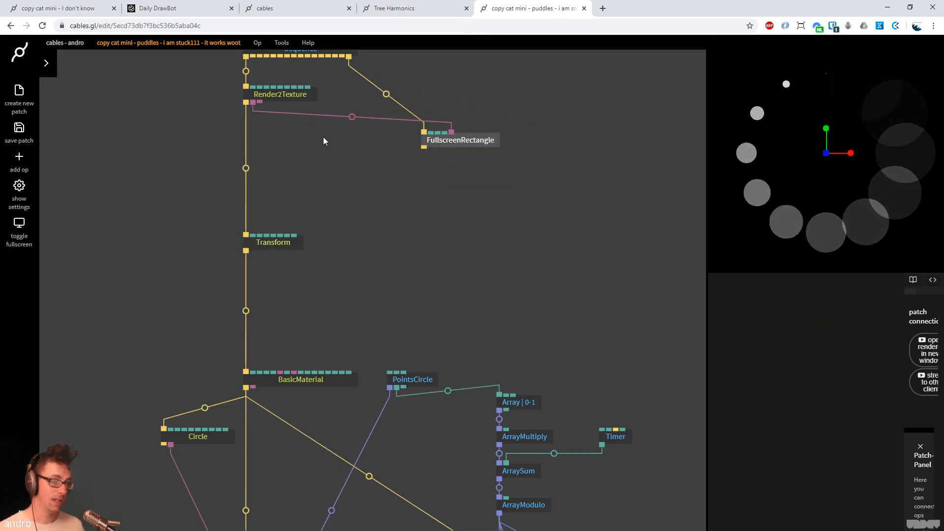
# Delete the Render2Texture and FullscreenRectangle ops and save the patch
pyautogui.click(287, 96)
pyautogui.press('Delete')
pyautogui.click(455, 140)
pyautogui.press('Delete')
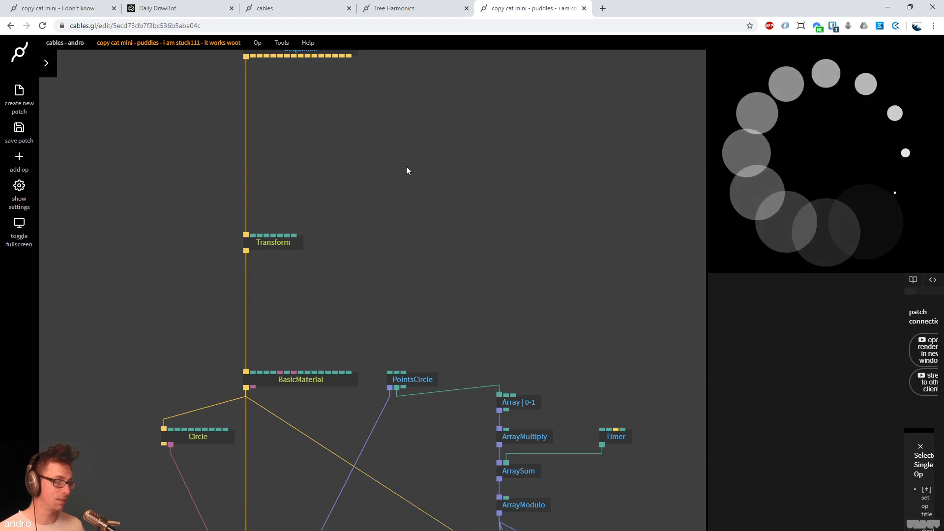
pyautogui.moveTo(422, 210); pyautogui.dragTo(418, 206)
pyautogui.hotkey('ctrl', 's')
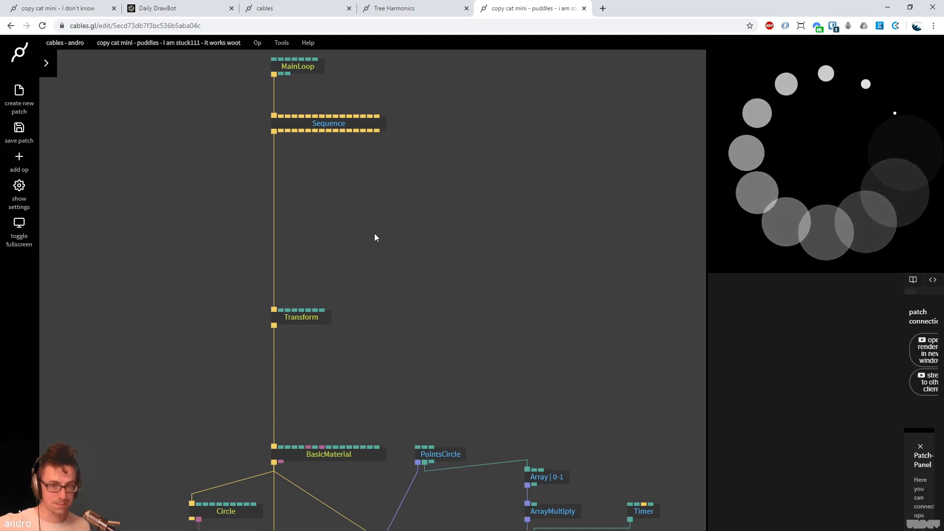
# Review the cleaned-up patch, check the growing circles reference on the Daily DrawBot page, and return to the original stuck patch
pyautogui.moveTo(409, 263); pyautogui.dragTo(408, 188)
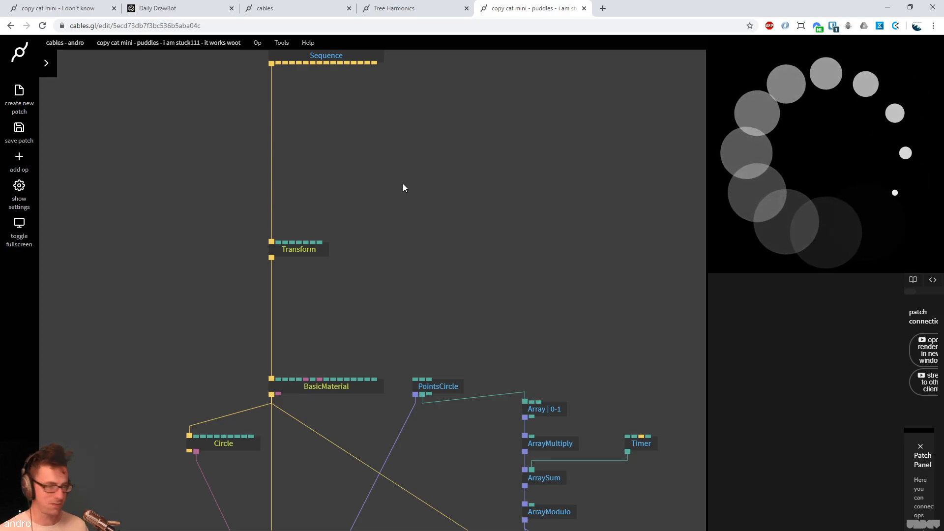
pyautogui.scroll(-6, 408, 185)
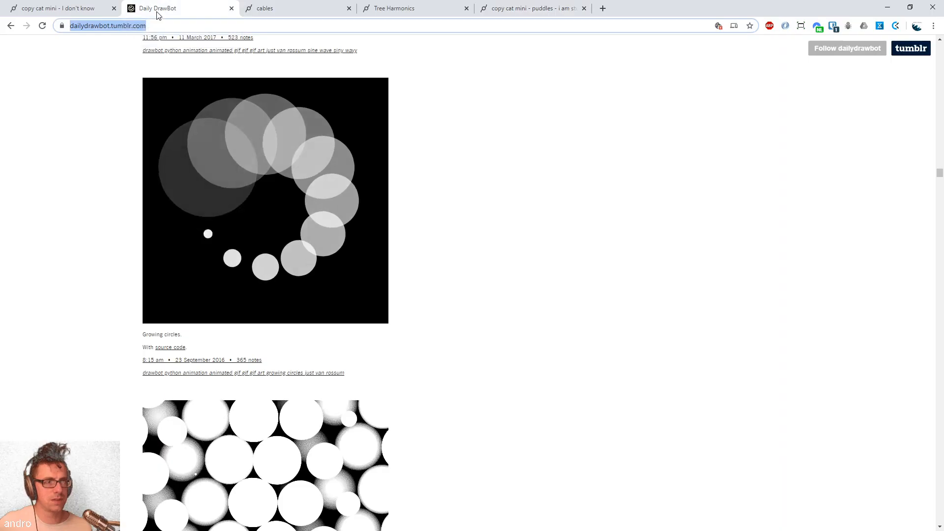
pyautogui.click(158, 8)
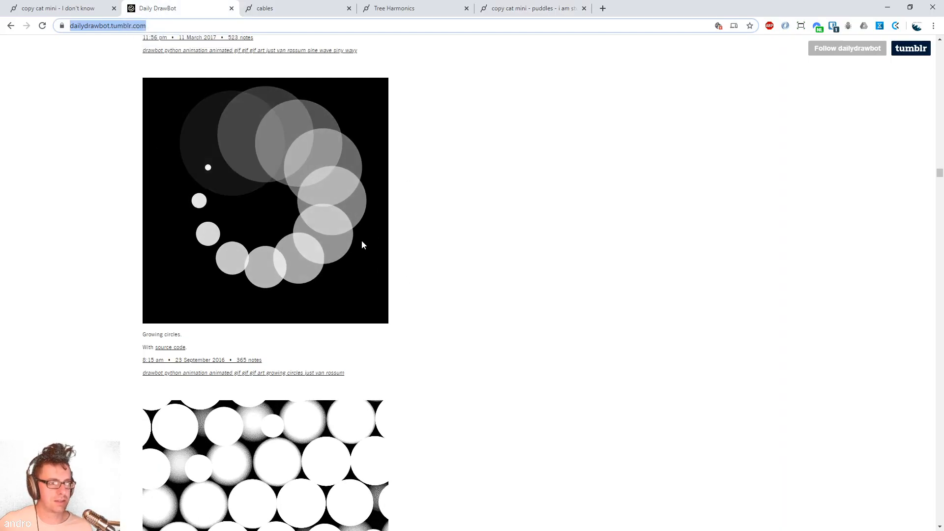
pyautogui.click(80, 10)
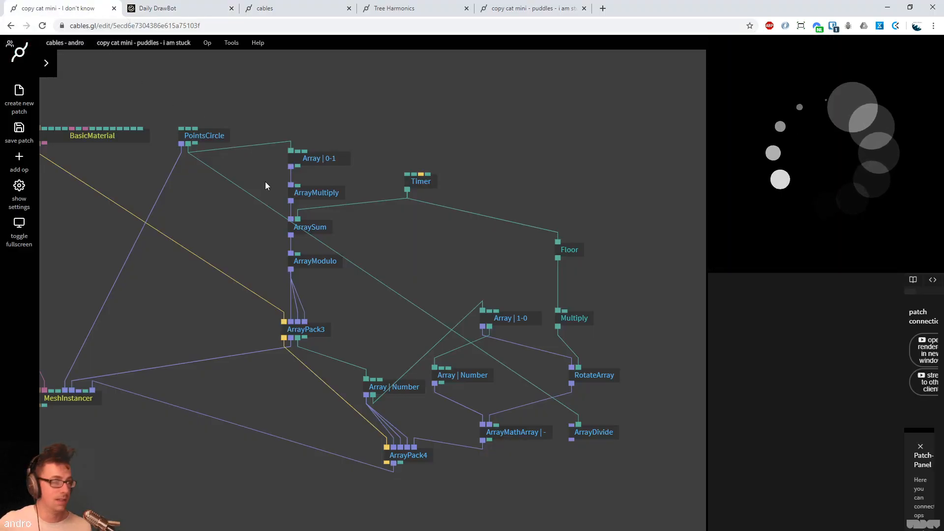